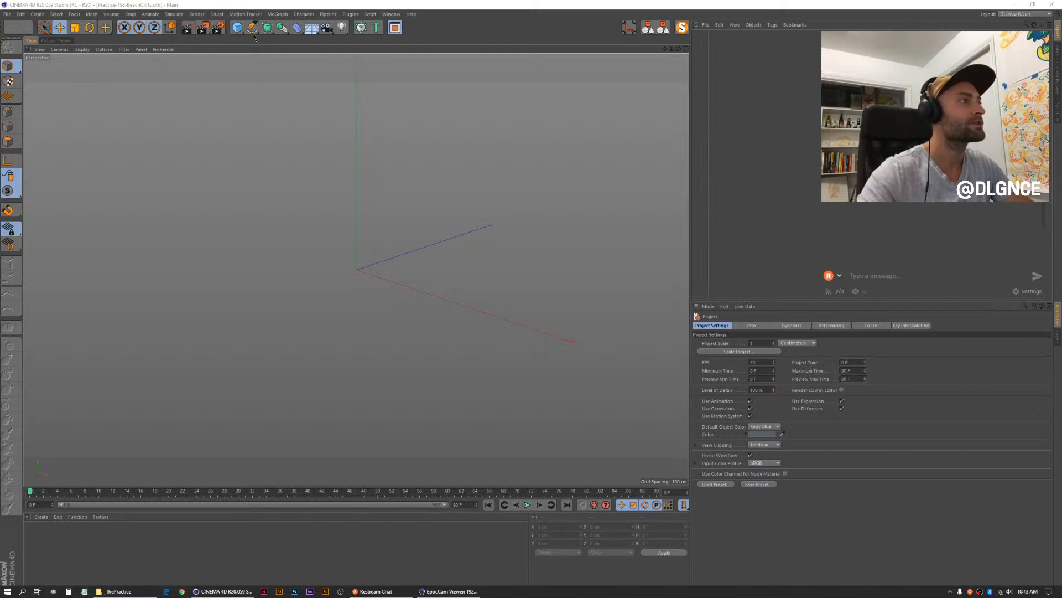
- Add a Landscape object and lower its height to about 53 cm
click(237, 27)
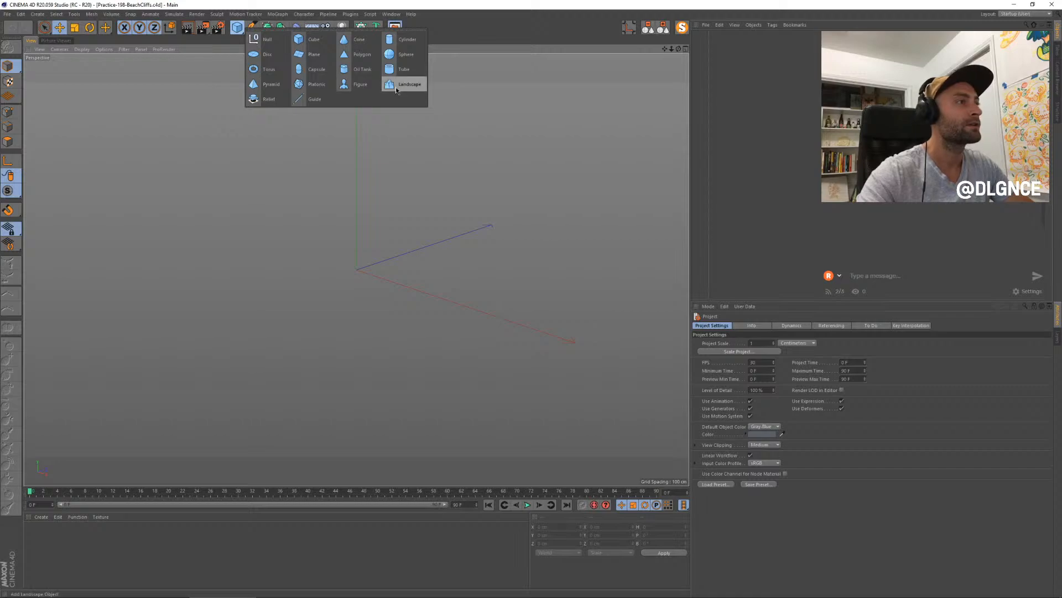
click(396, 88)
drag(354, 238, 355, 252)
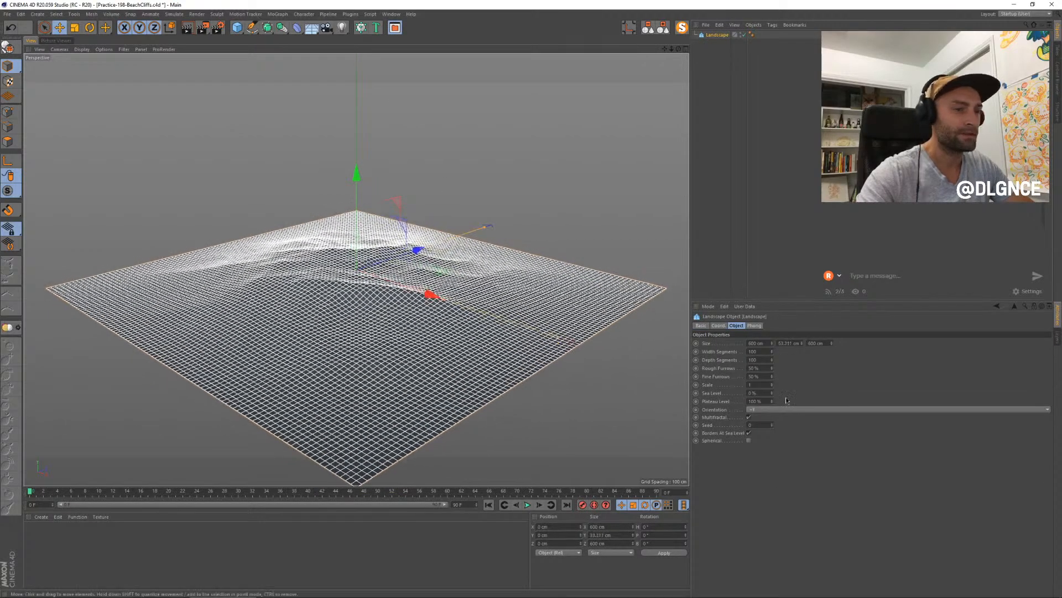
- Set the landscape's width and depth segments to 10 each and disable Borders At Sea Level
click(753, 424)
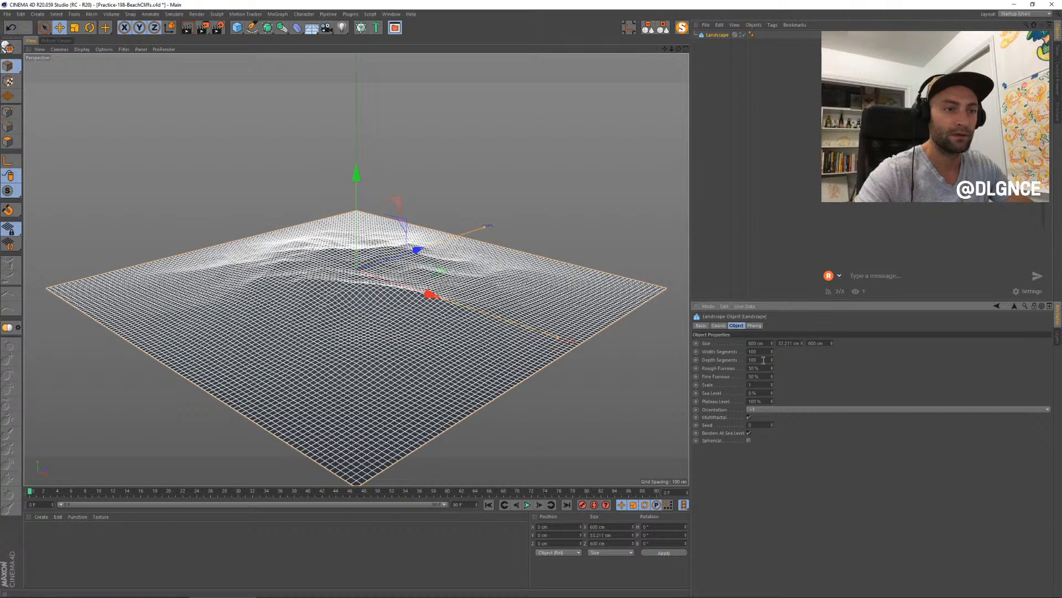
text(10)
key(Tab)
text(10)
key(Tab)
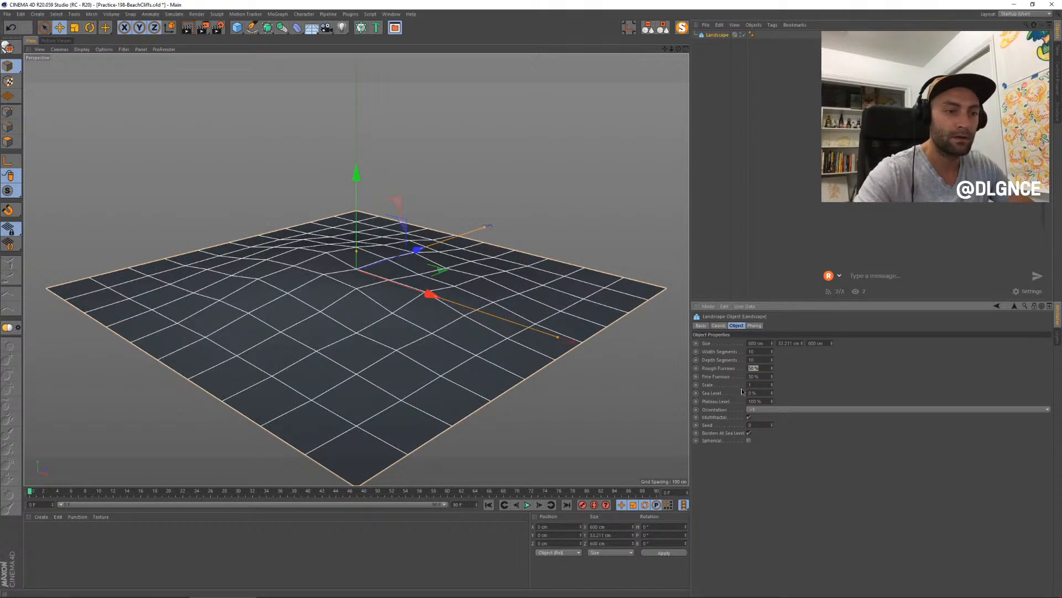
click(749, 433)
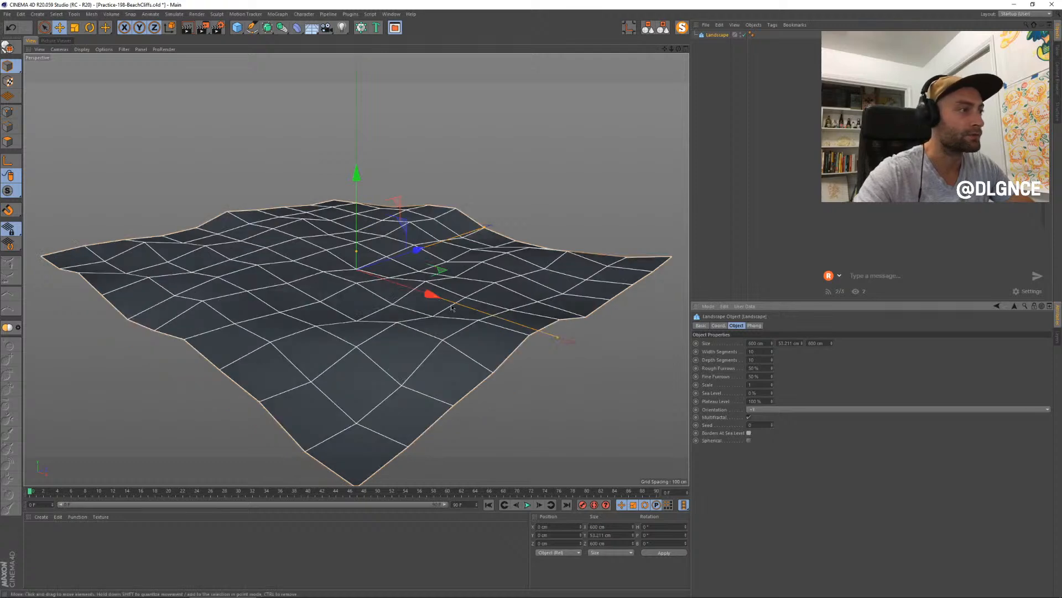
- Flatten the landscape, then scale it up uniformly to about 935 cm square and 13 cm high
drag(357, 251, 356, 268)
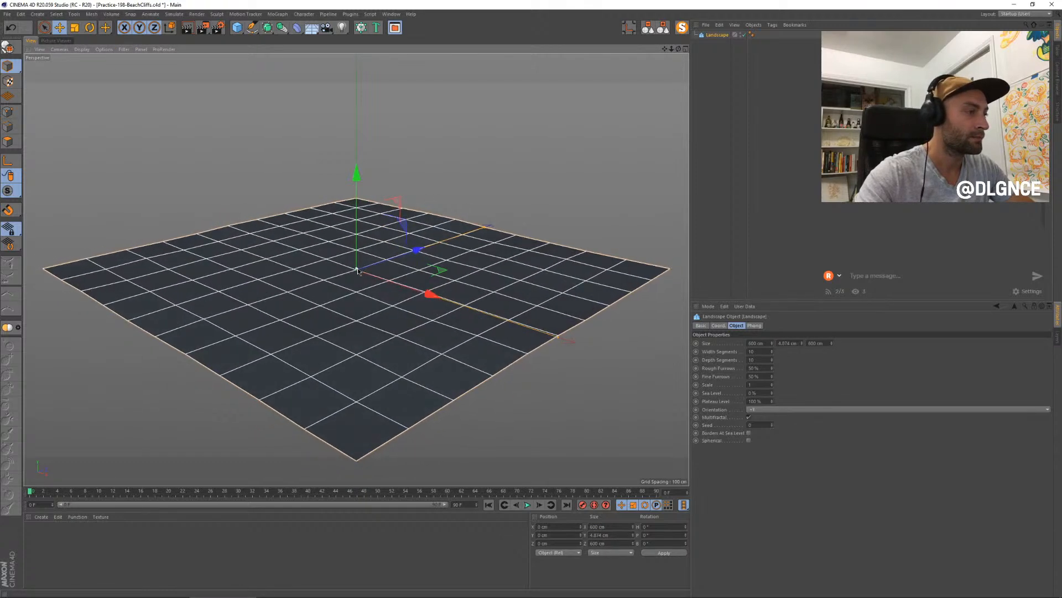
key(t)
drag(308, 328, 364, 325)
drag(357, 266, 357, 262)
alt+middle_drag(364, 275, 355, 302)
mouse_move(355, 303)
alt+mouse_down()
mouse_move(368, 284)
mouse_move(367, 299)
alt+mouse_up()
alt+middle_drag(366, 299, 356, 321)
alt+drag(357, 321, 353, 314)
alt+middle_drag(351, 316, 375, 323)
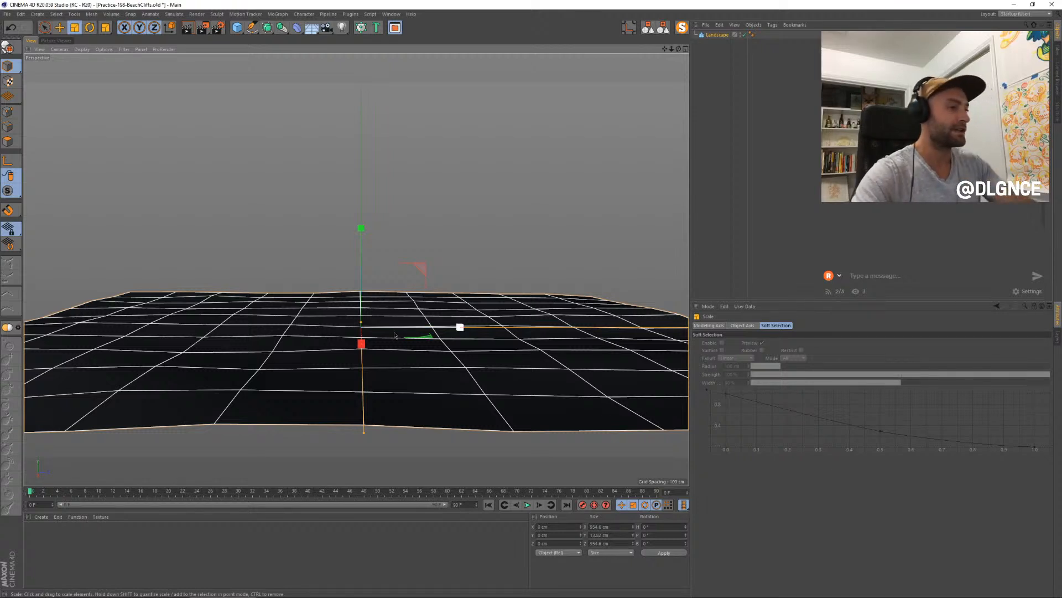
- Set the render output to 960 by 960 pixels in the render settings
click(221, 29)
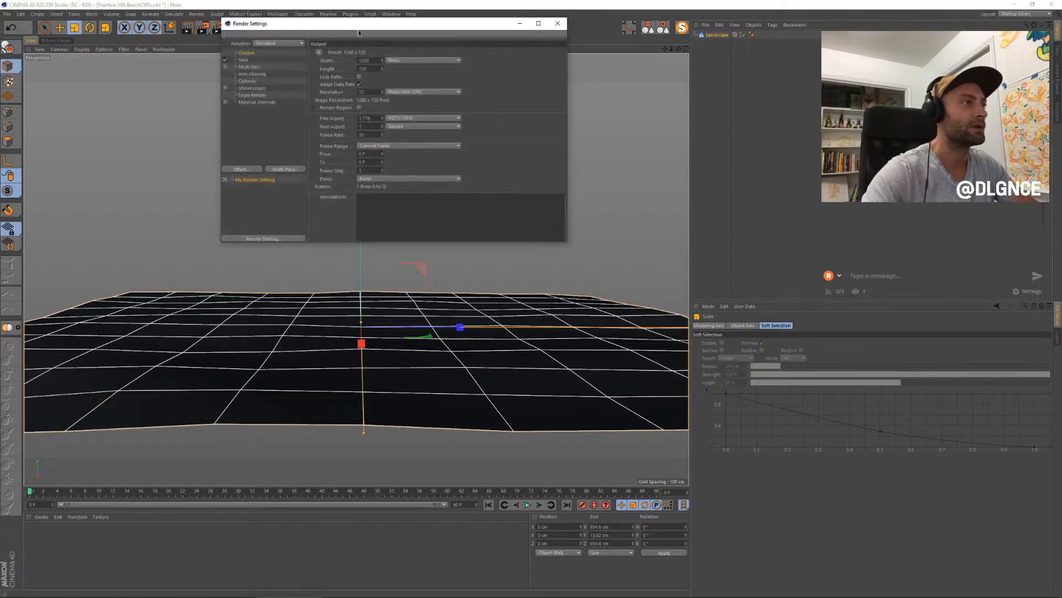
drag(361, 31, 501, 147)
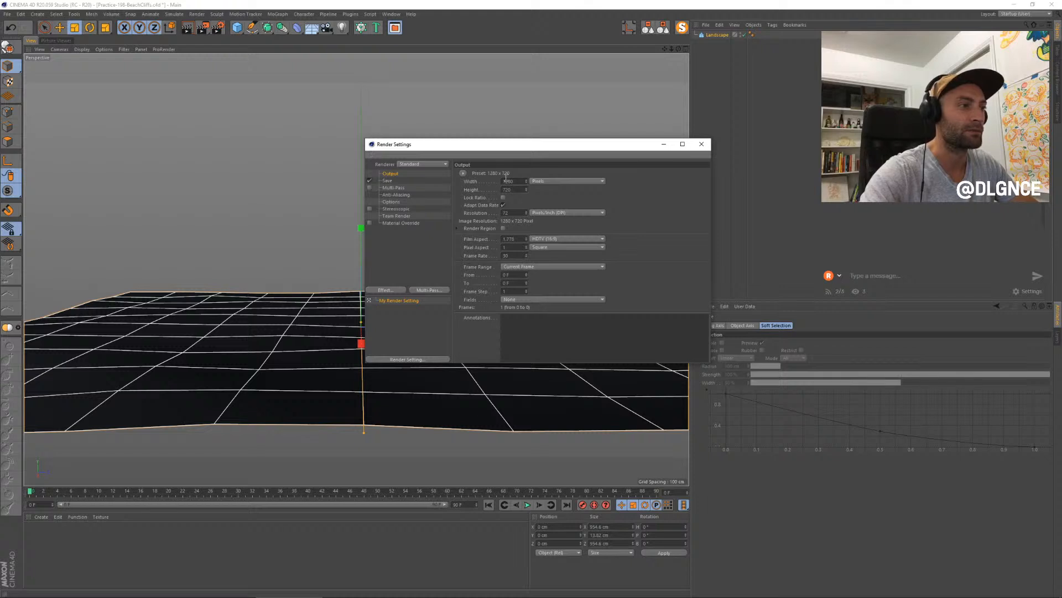
key(Tab)
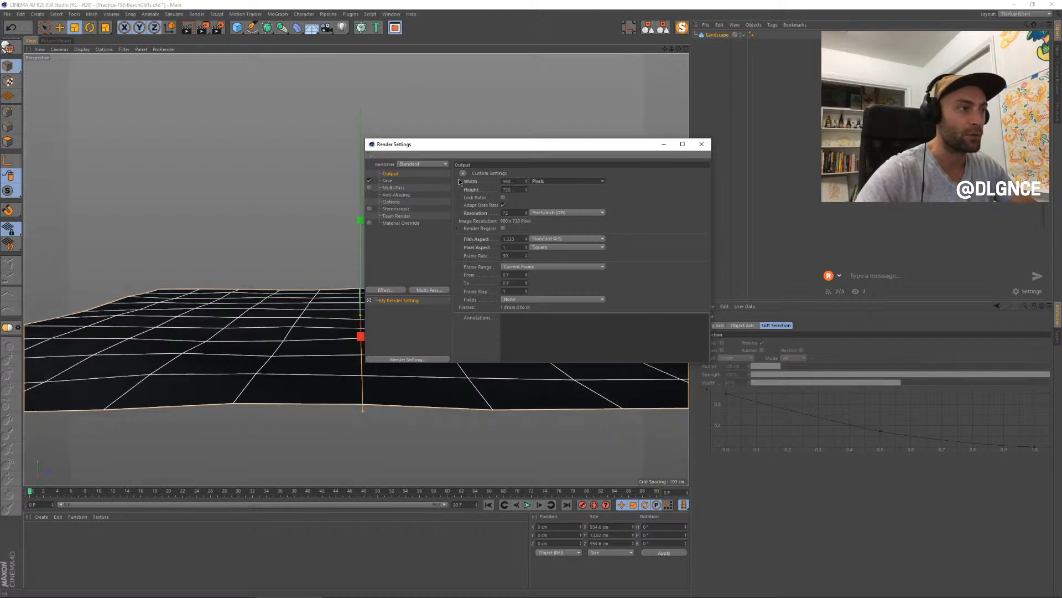
text(960)
key(Return)
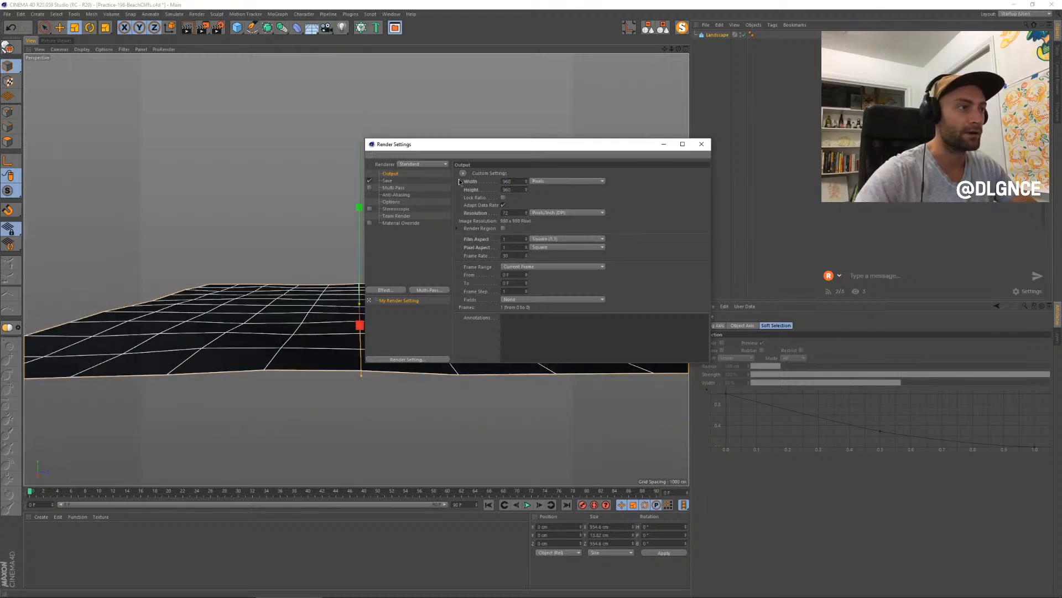
click(702, 144)
- Scale the landscape up uniformly to about 1289 cm square so it fills the foreground of the square frame
scroll(427, 241, up, 3)
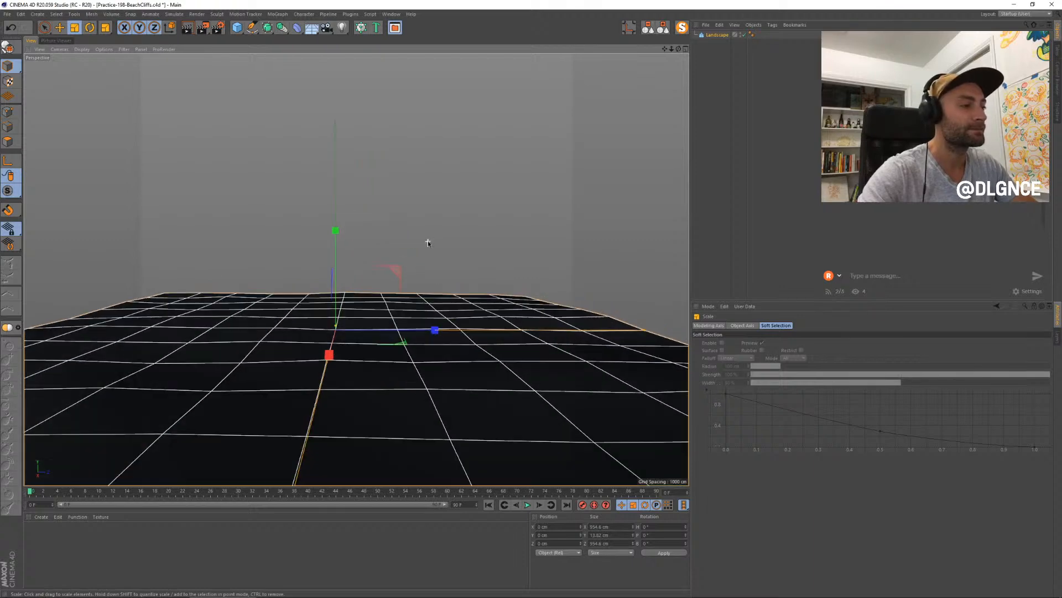
alt+middle_drag(428, 240, 464, 249)
mouse_move(464, 248)
alt+mouse_down()
mouse_move(476, 238)
mouse_move(475, 247)
alt+mouse_up()
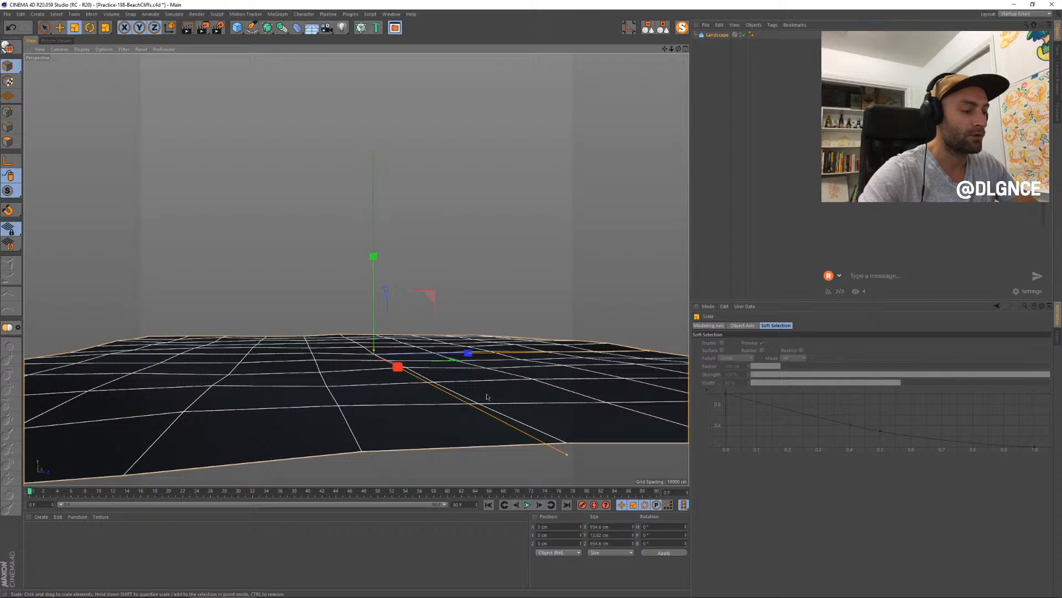
scroll(487, 397, down, 1)
drag(314, 400, 448, 380)
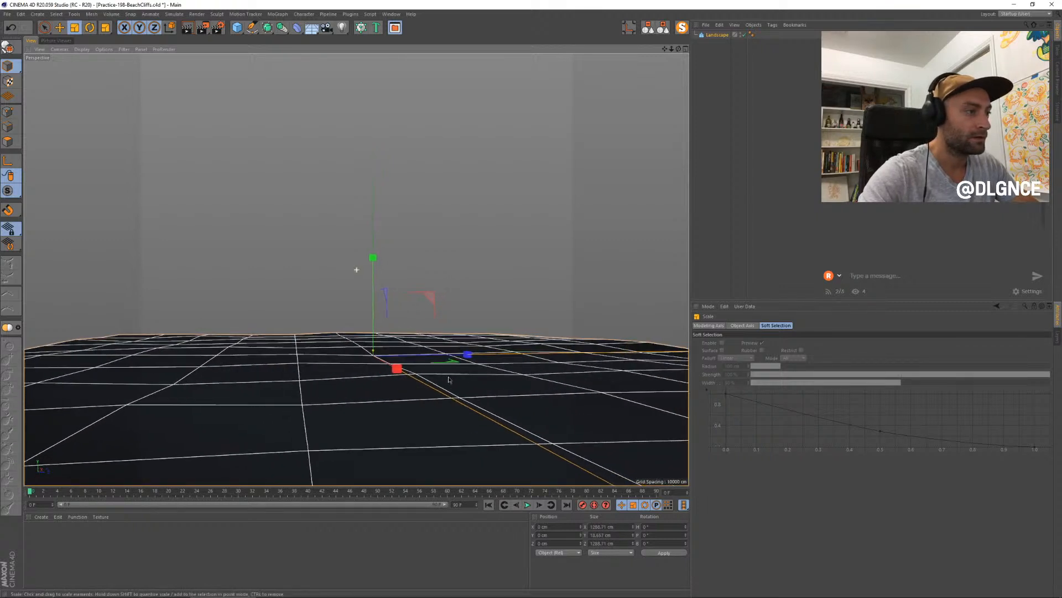
alt+drag(419, 340, 424, 342)
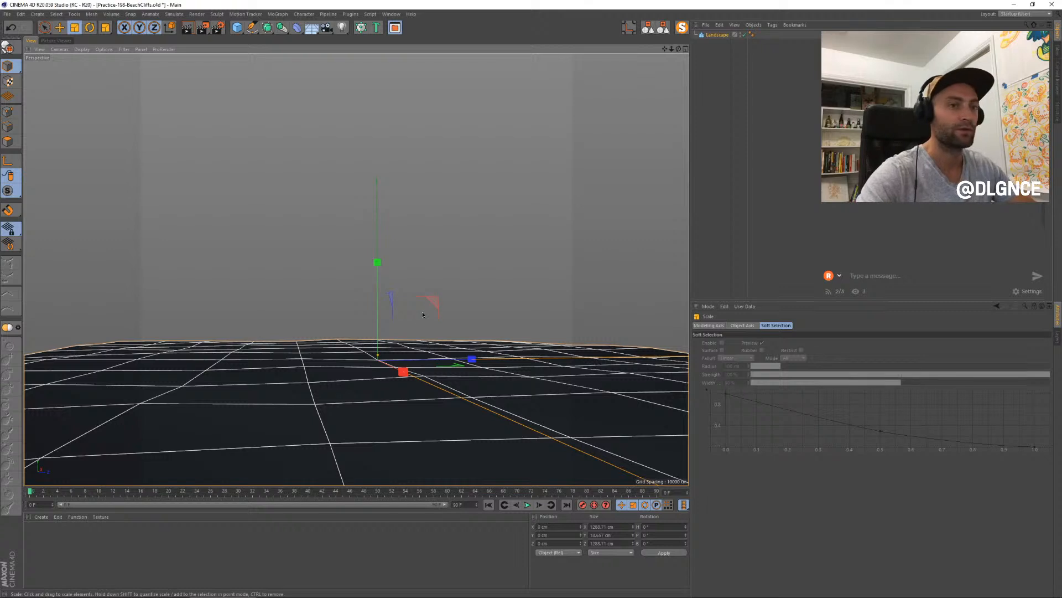
scroll(327, 211, down, 1)
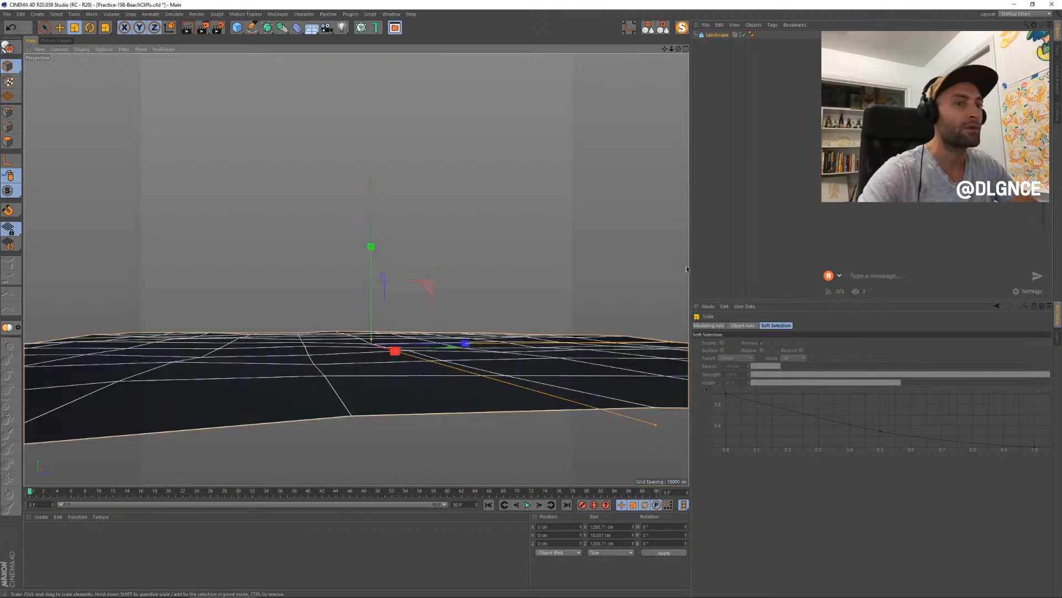
- Check the connected streaming channels in the Restream chat window
click(841, 294)
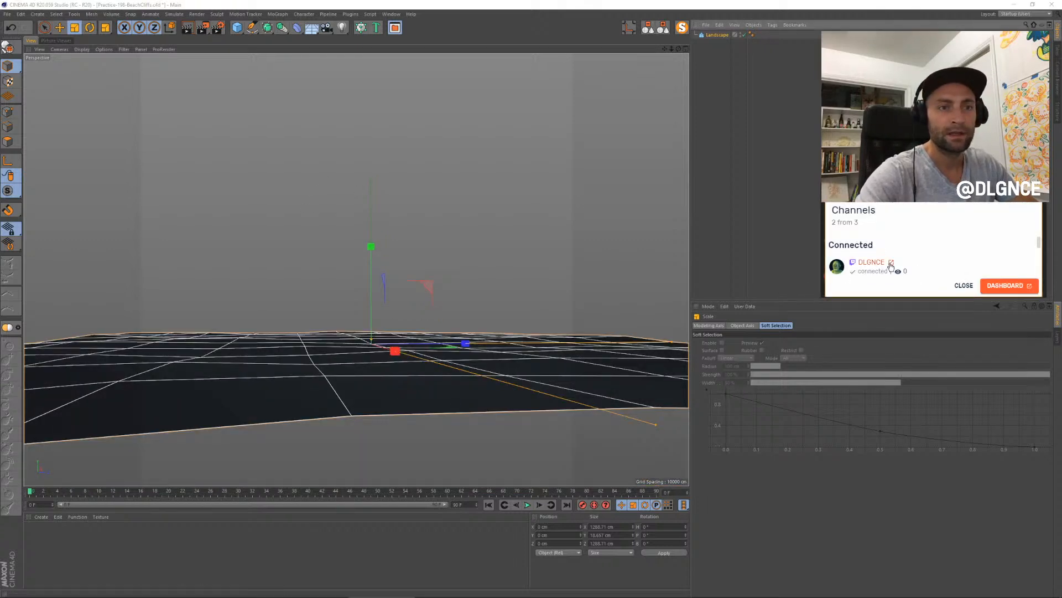
click(965, 286)
click(837, 291)
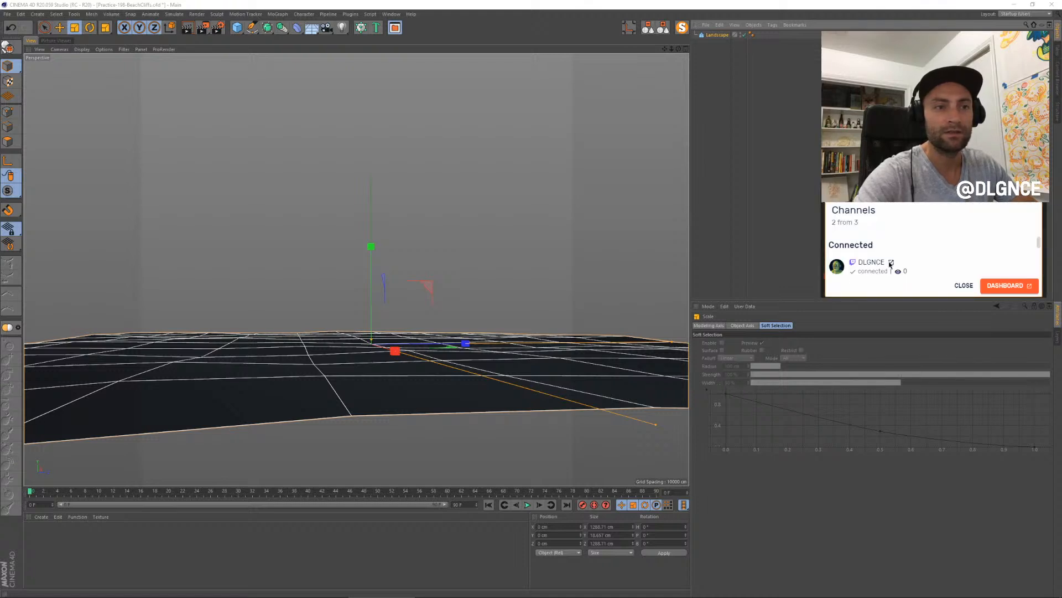
mouse_move(1039, 245)
mouse_down()
mouse_move(1039, 273)
mouse_move(1032, 231)
mouse_up()
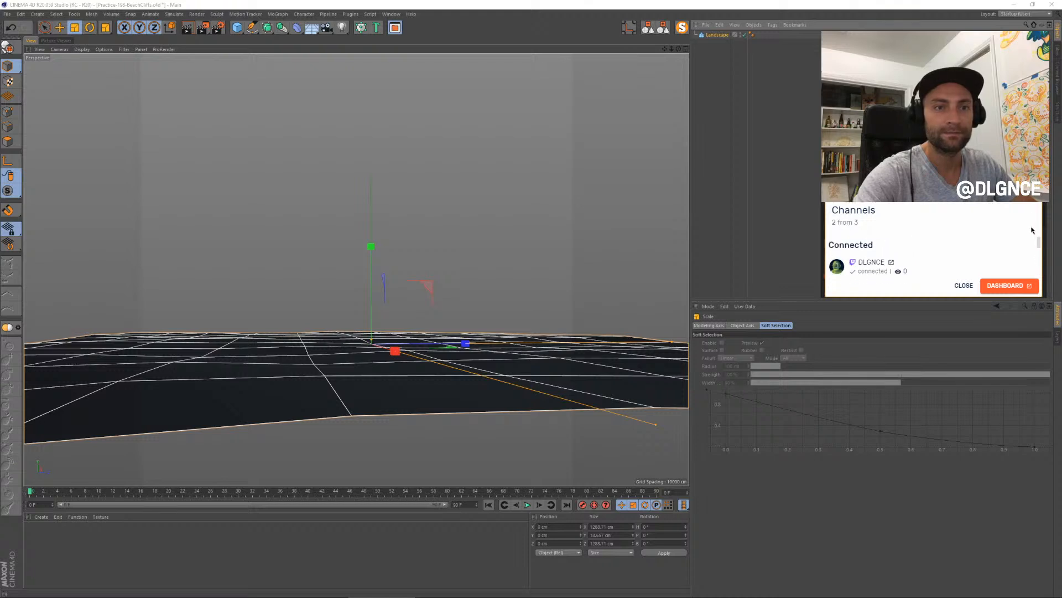
click(964, 285)
- Create a camera from a low view across the landscape and place it below the landscape in the object list
scroll(349, 270, up, 2)
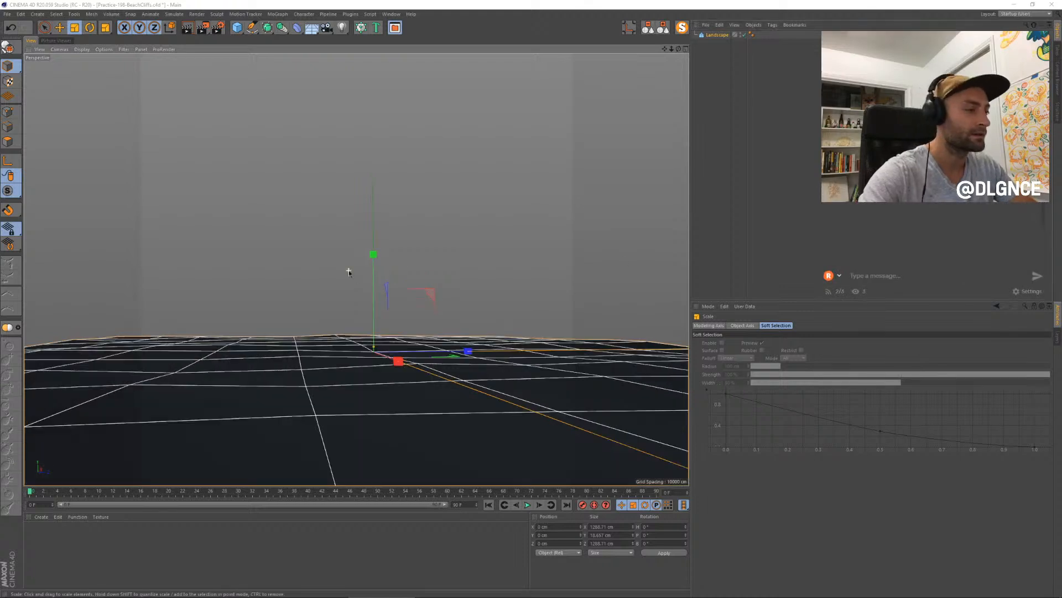
alt+middle_drag(463, 312, 467, 312)
ctrl+drag(467, 311, 470, 315)
key(ctrl+z)
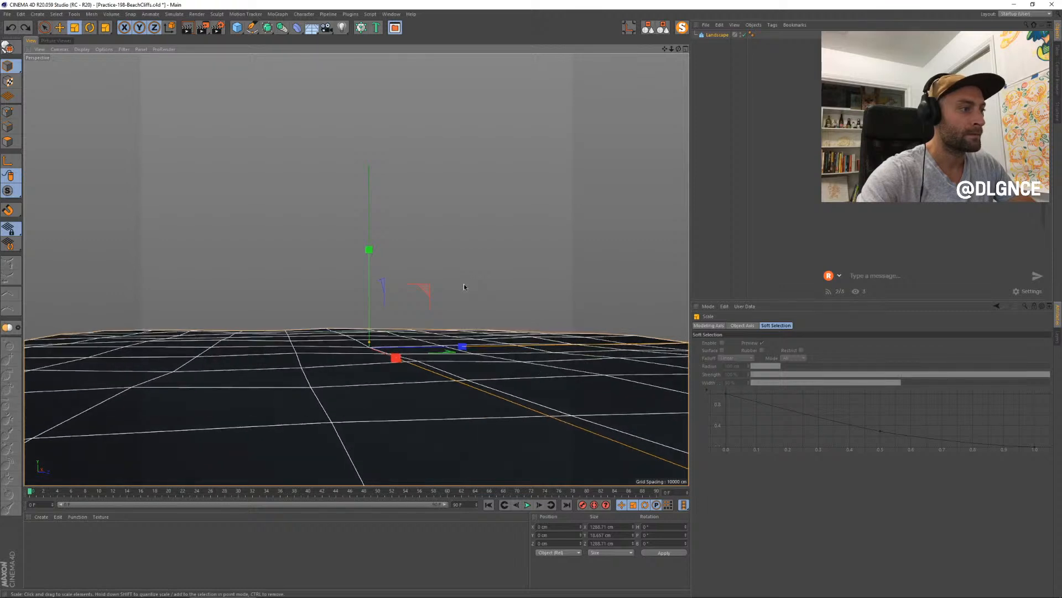
drag(327, 27, 359, 37)
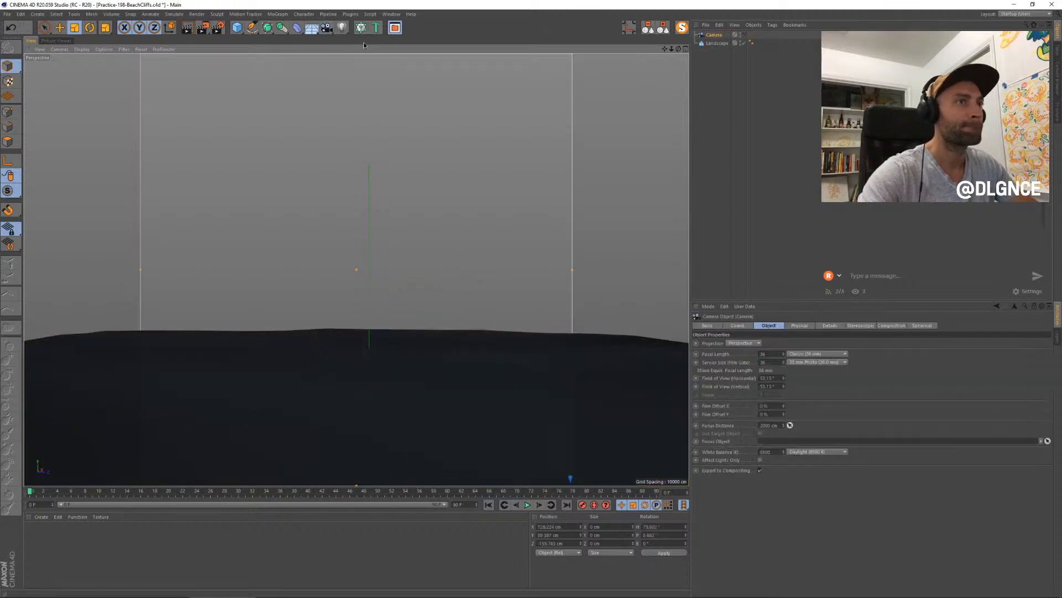
click(736, 37)
drag(714, 54, 709, 69)
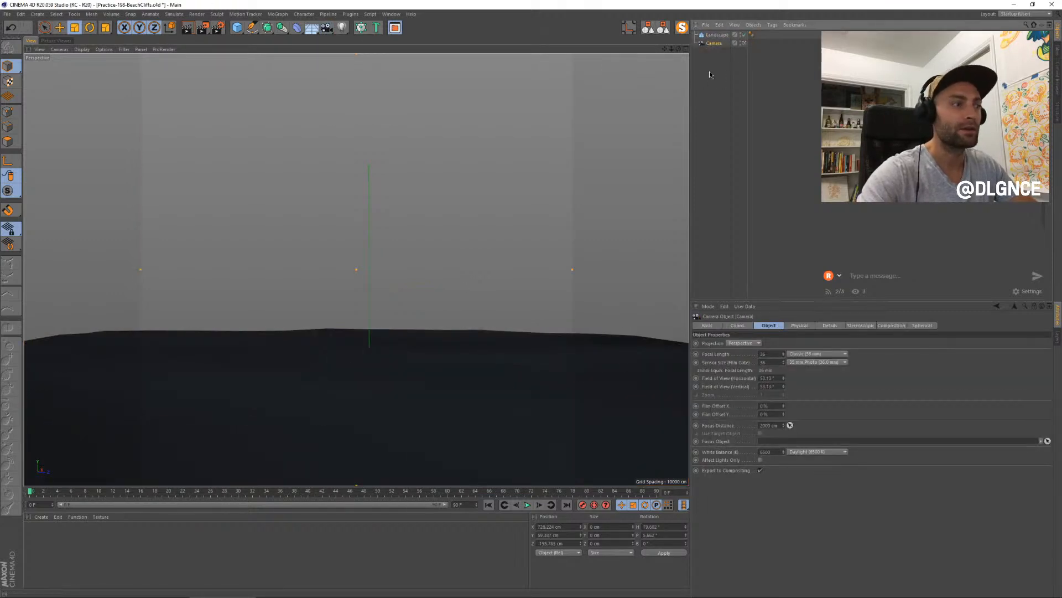
- Select the landscape and toggle the SSAO effect for the perspective viewport
click(521, 370)
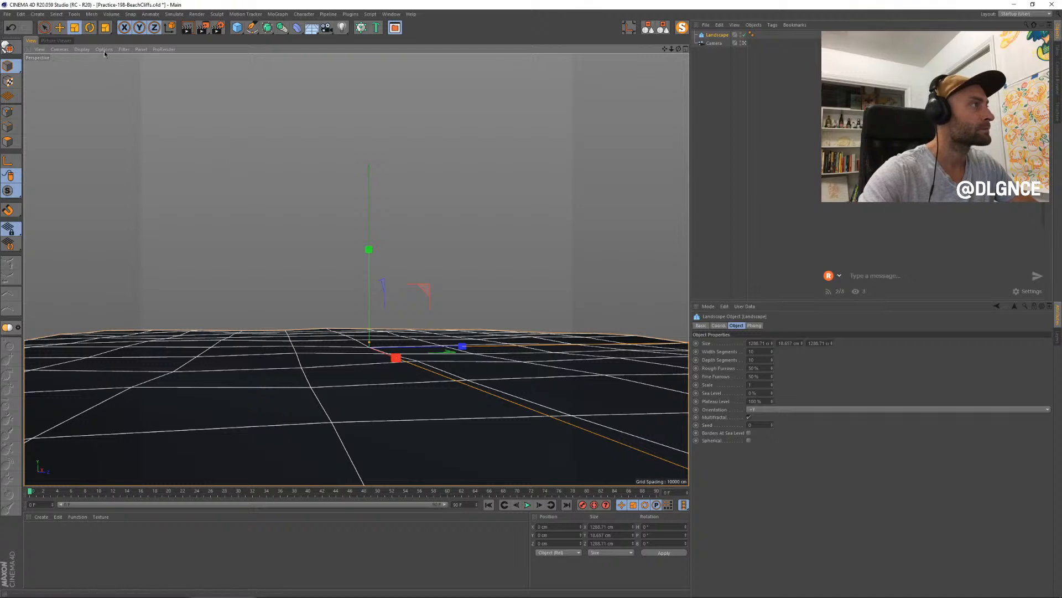
click(123, 49)
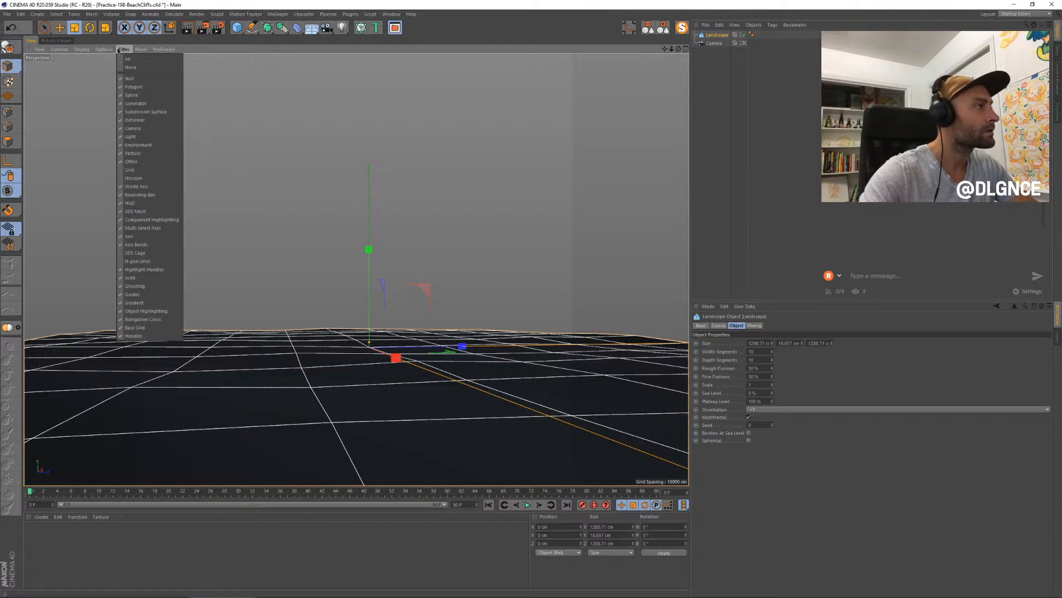
mouse_move(103, 51)
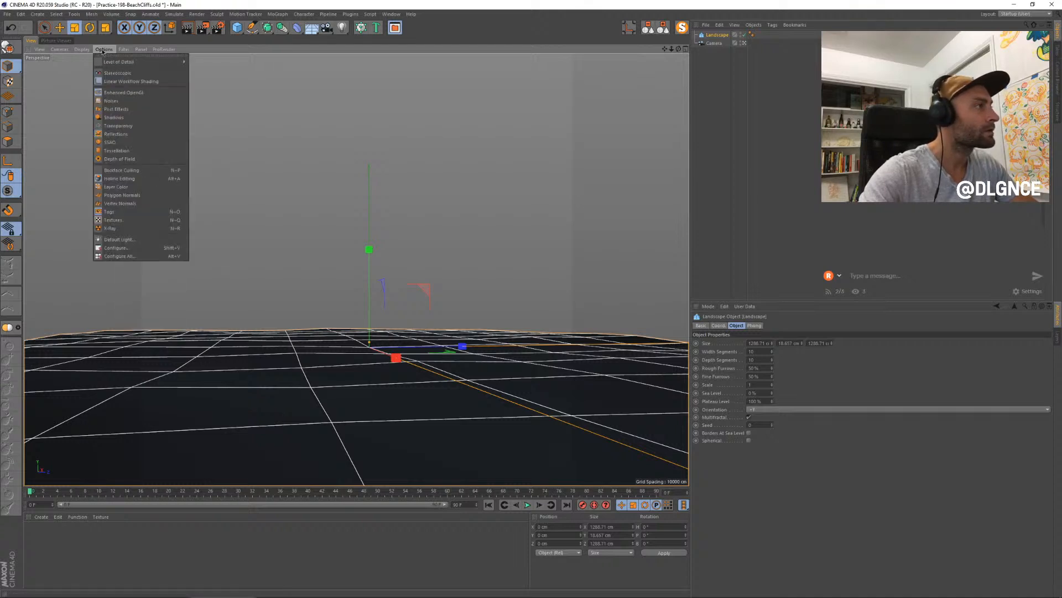
click(115, 143)
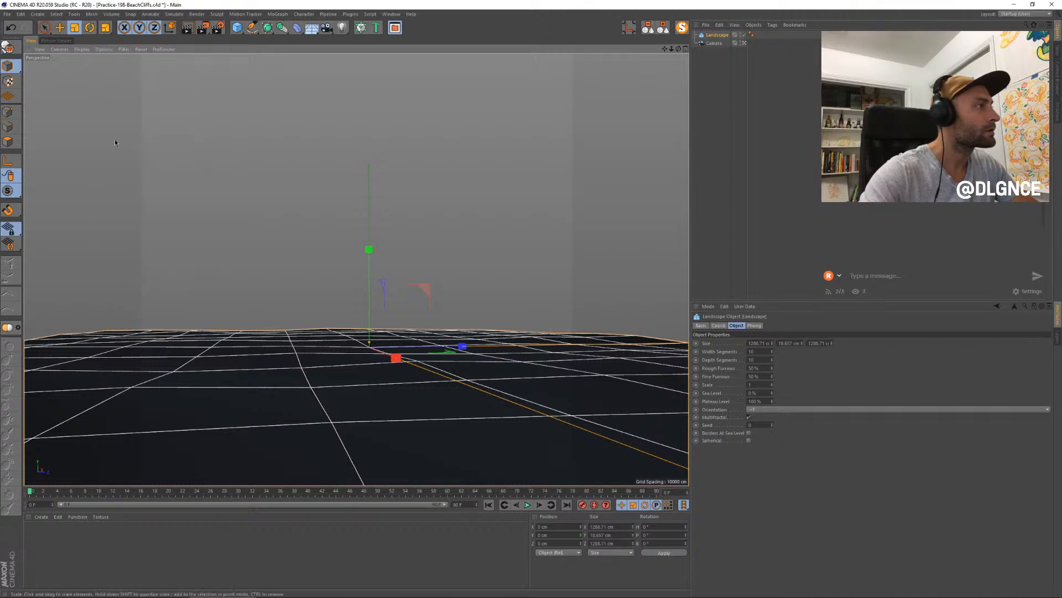
click(236, 30)
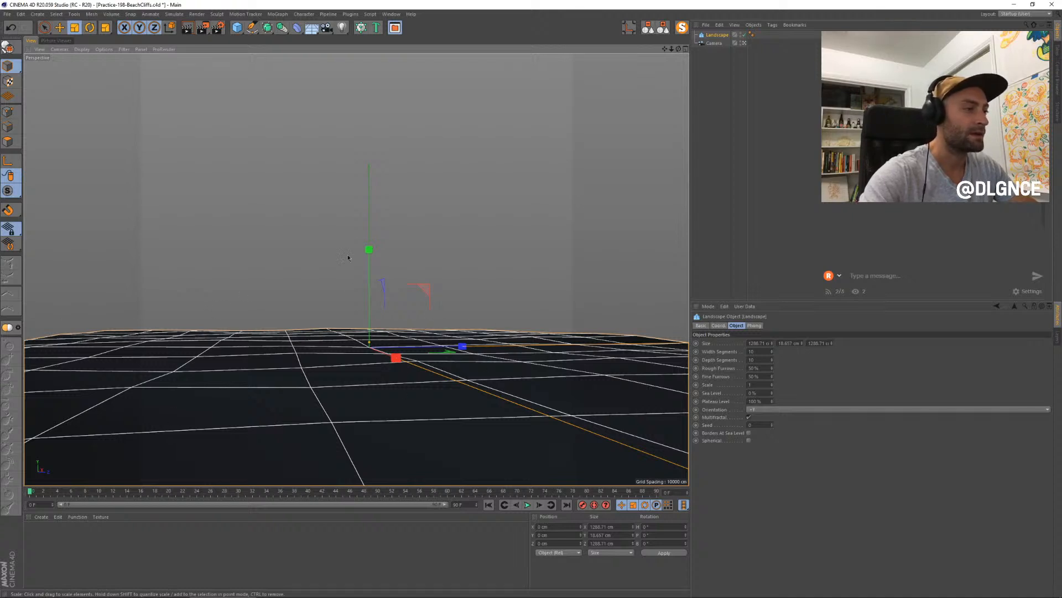
- Duplicate the landscape and move the copy about 55 cm along the Z axis
key(ctrl+c)
key(ctrl+v)
key(e)
drag(459, 346, 585, 337)
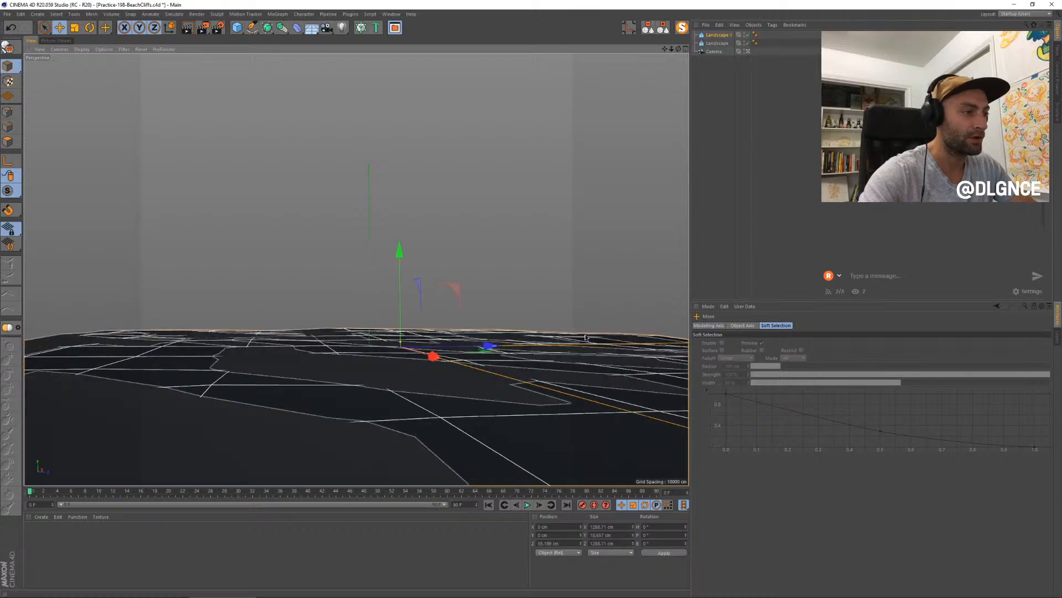
- Enable Borders At Sea Level on the duplicated landscape and raise its height to about 58 cm
click(718, 35)
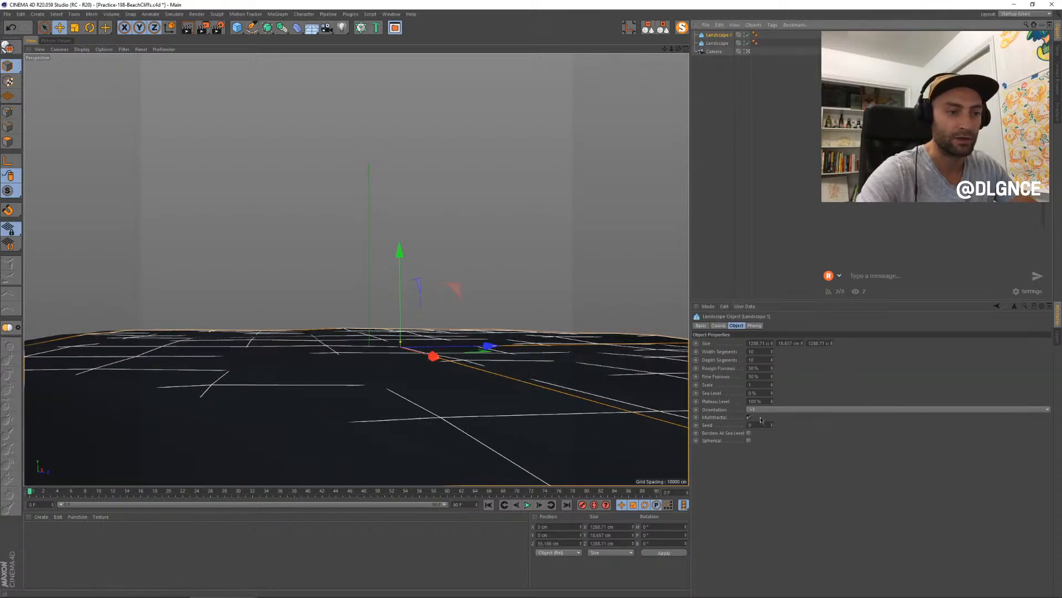
click(750, 433)
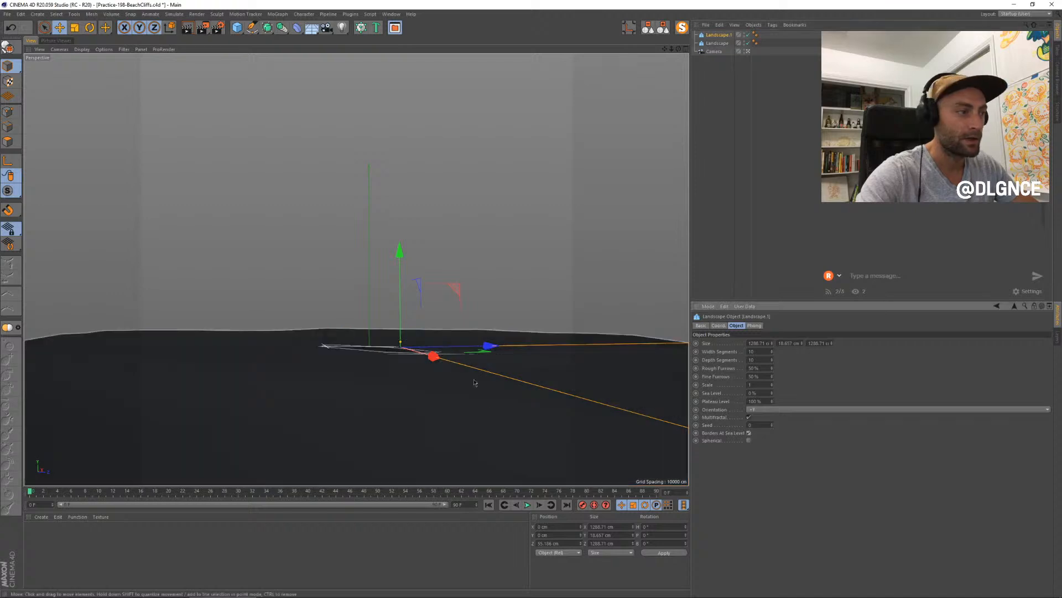
drag(402, 333, 403, 330)
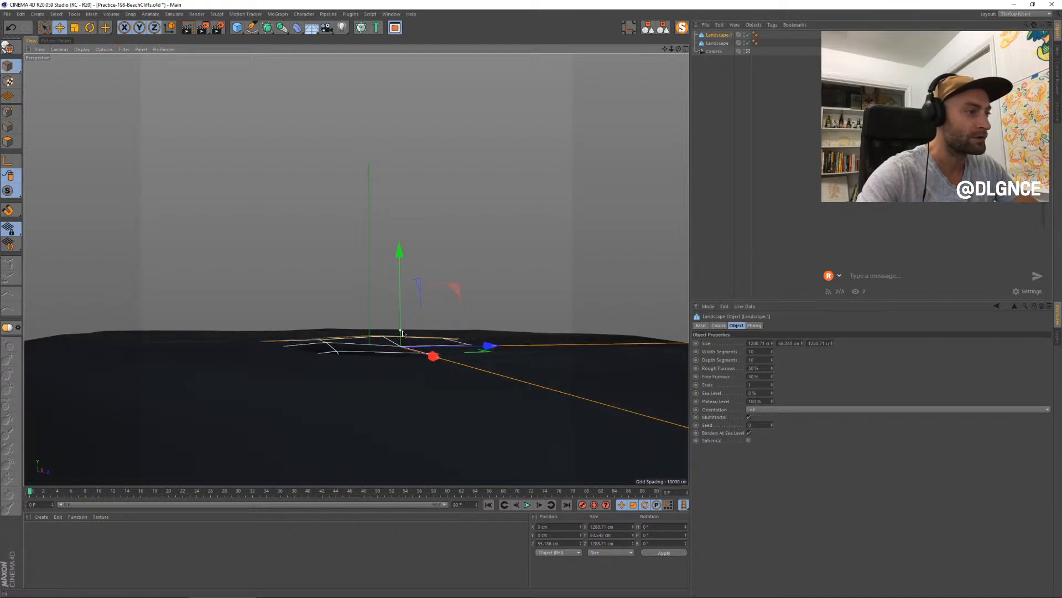
- Raise the duplicated landscape slightly, shift it to about 287 cm in Z, and narrow its X size to about 1068 cm
drag(451, 289, 570, 278)
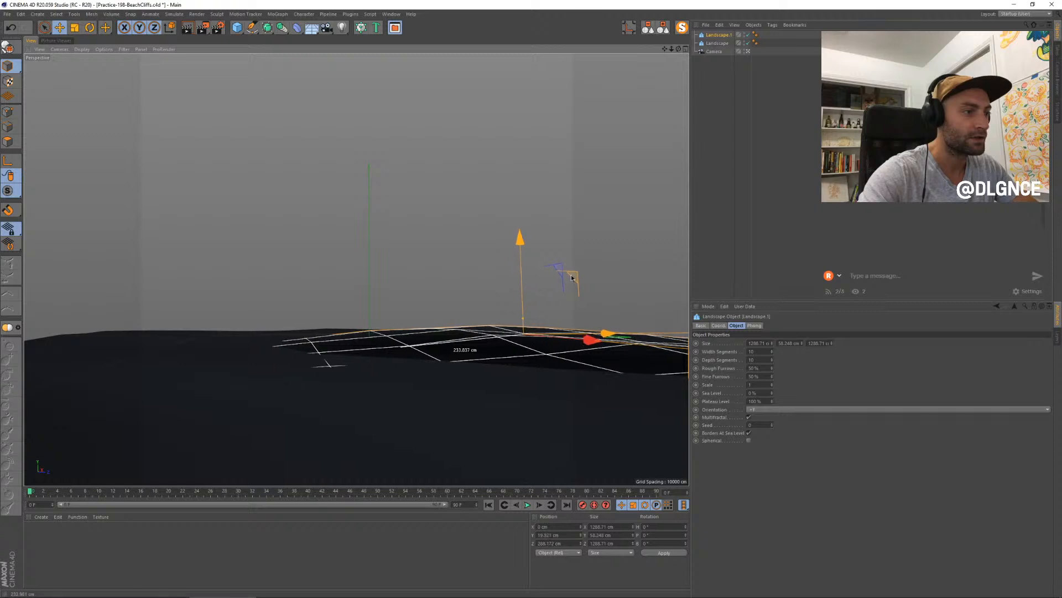
middle_click(633, 349)
scroll(575, 169, up, 5)
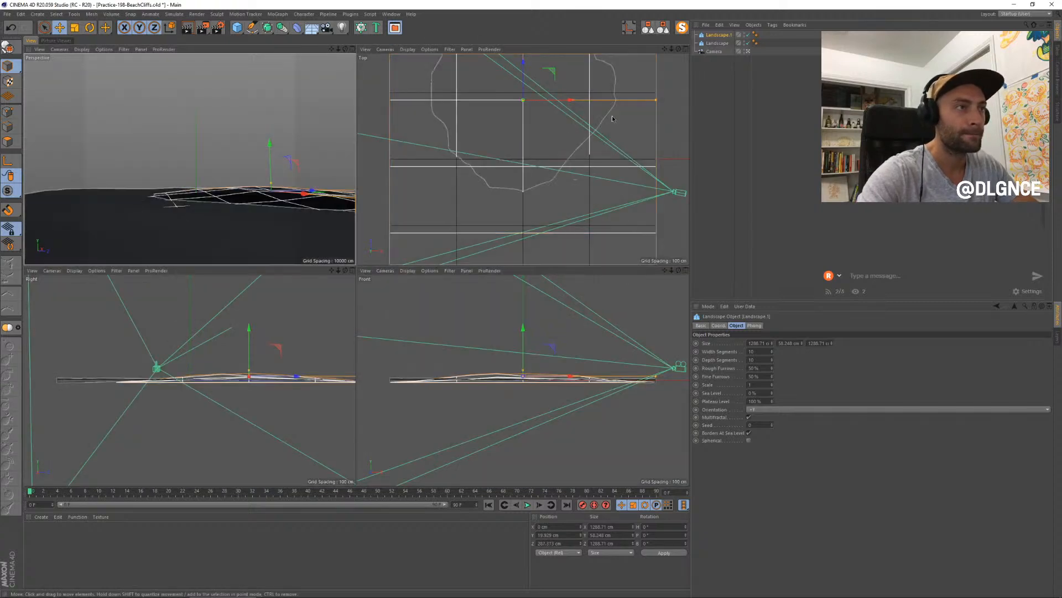
alt+middle_drag(575, 169, 561, 188)
mouse_move(608, 146)
mouse_down()
mouse_move(570, 150)
mouse_move(593, 151)
mouse_up()
alt+middle_drag(510, 88, 519, 103)
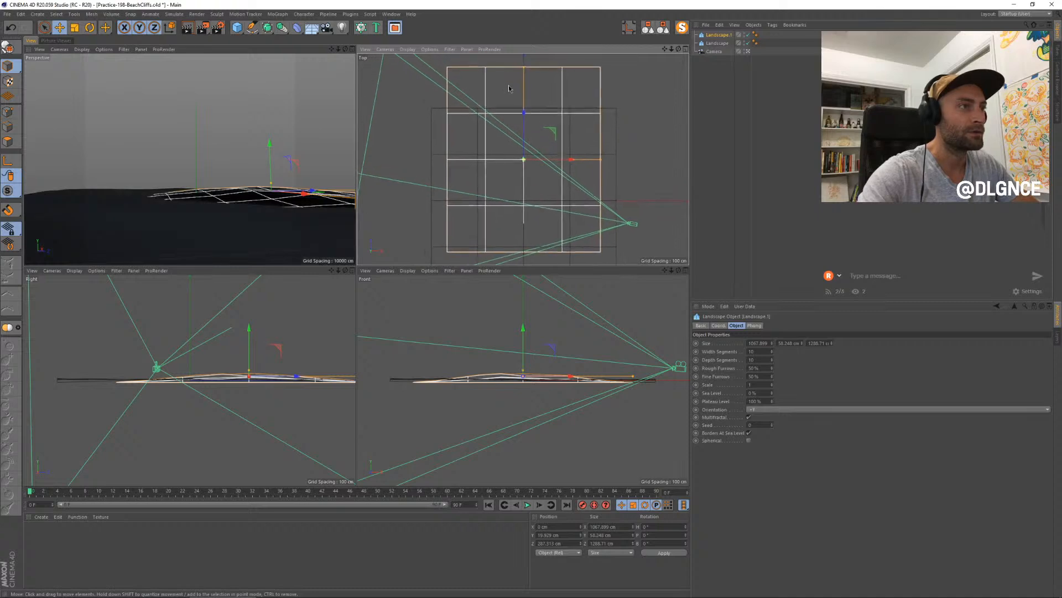
- Resize the duplicated landscape to about 1953 cm in X and 648 cm in Z, then shift it to about Z 356 cm
drag(526, 69, 526, 113)
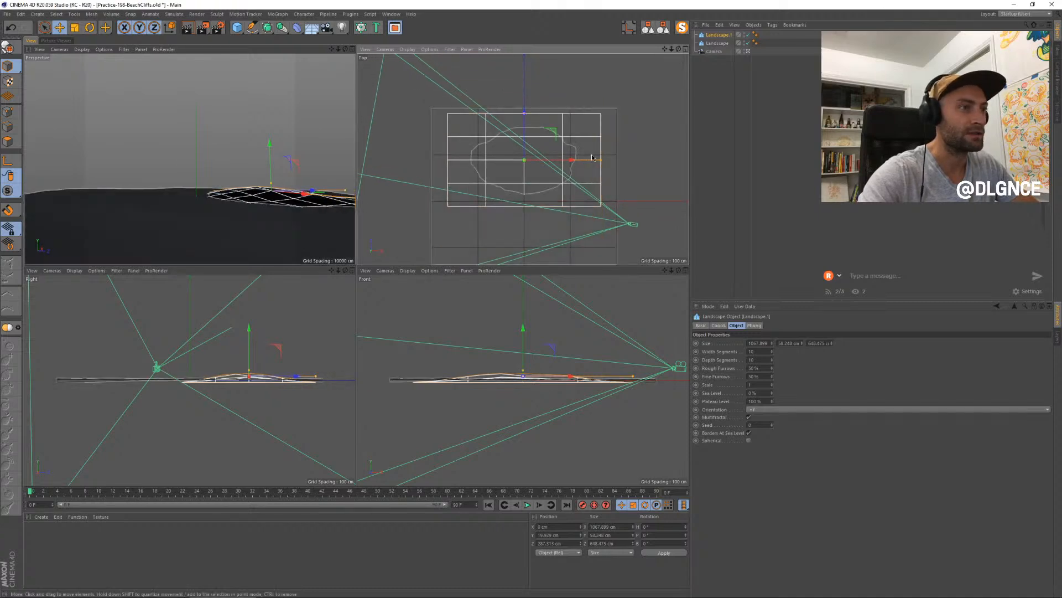
drag(602, 160, 665, 166)
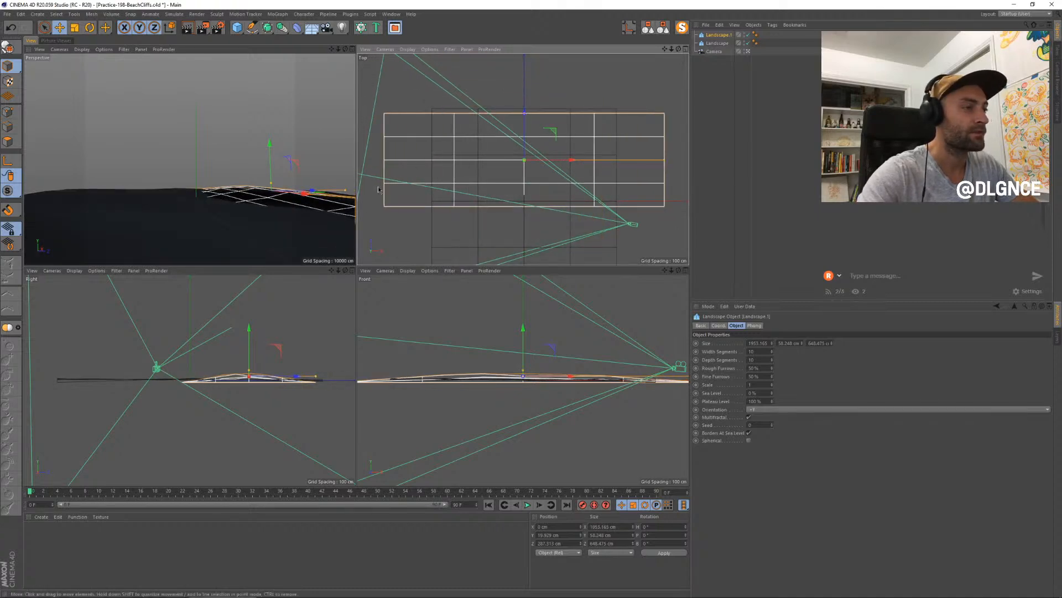
drag(283, 346, 293, 340)
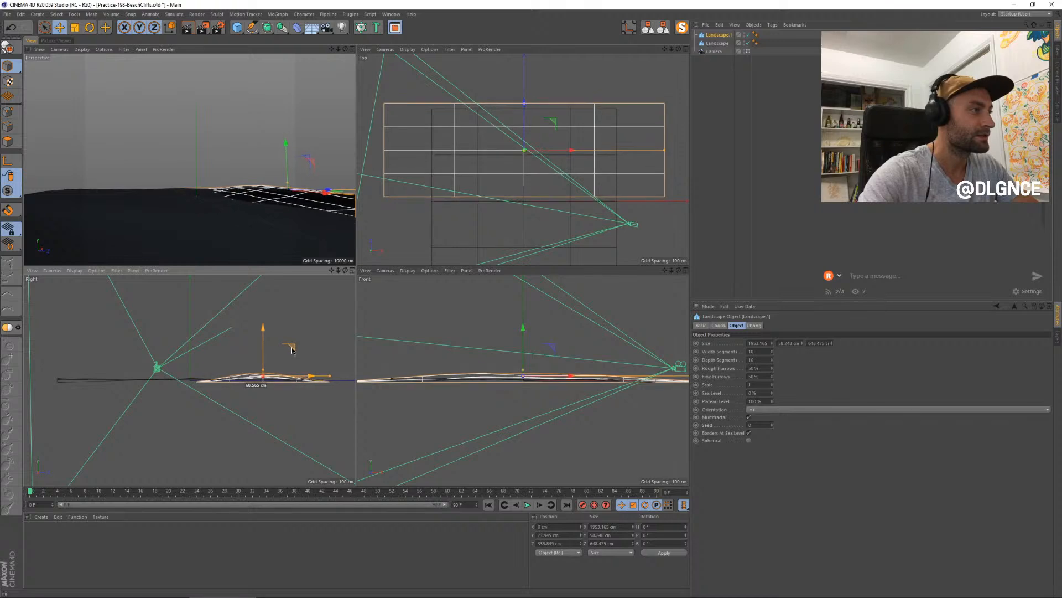
- Duplicate the landscape again, moving the copy farther back to about X -253 cm, Z 450 cm, with a height of about 104 cm
ctrl+drag(556, 122, 497, 116)
drag(284, 182, 291, 151)
click(352, 49)
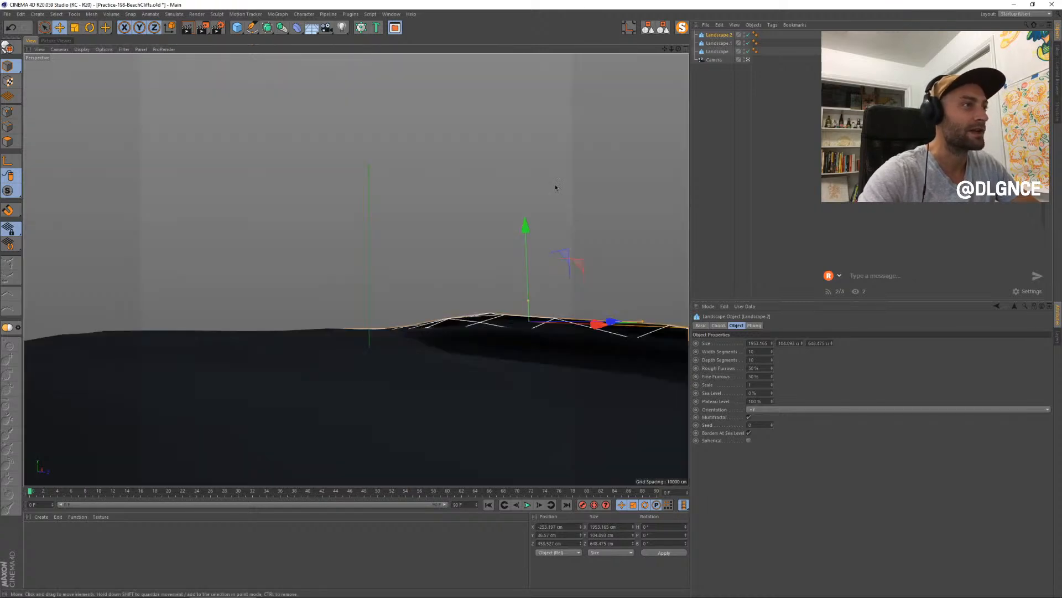
- Rotate the rearmost landscape copy about 14° in heading and lower its height slightly
key(r)
mouse_move(540, 322)
mouse_down()
mouse_move(561, 324)
mouse_move(529, 304)
mouse_up()
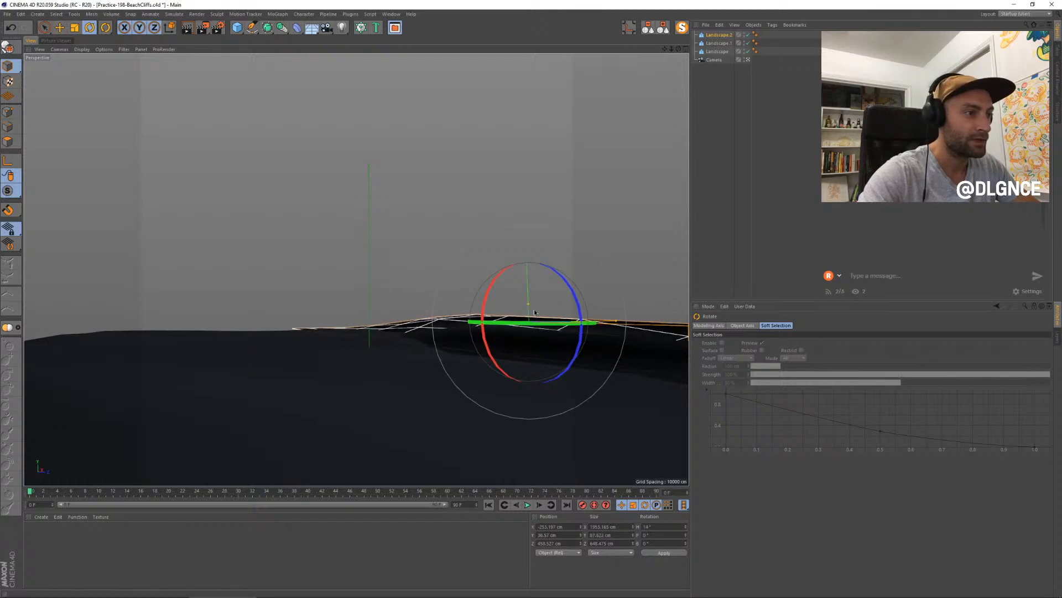
drag(574, 356, 540, 345)
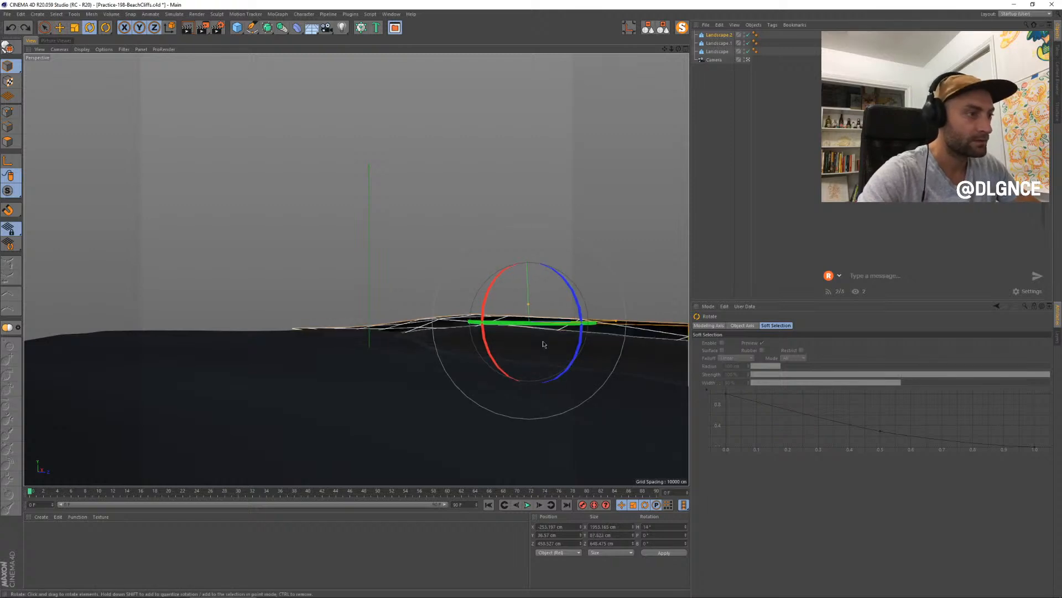
- Select the middle landscape, extend its Z size to about 760 cm and move it forward to about Z 319 cm
click(545, 339)
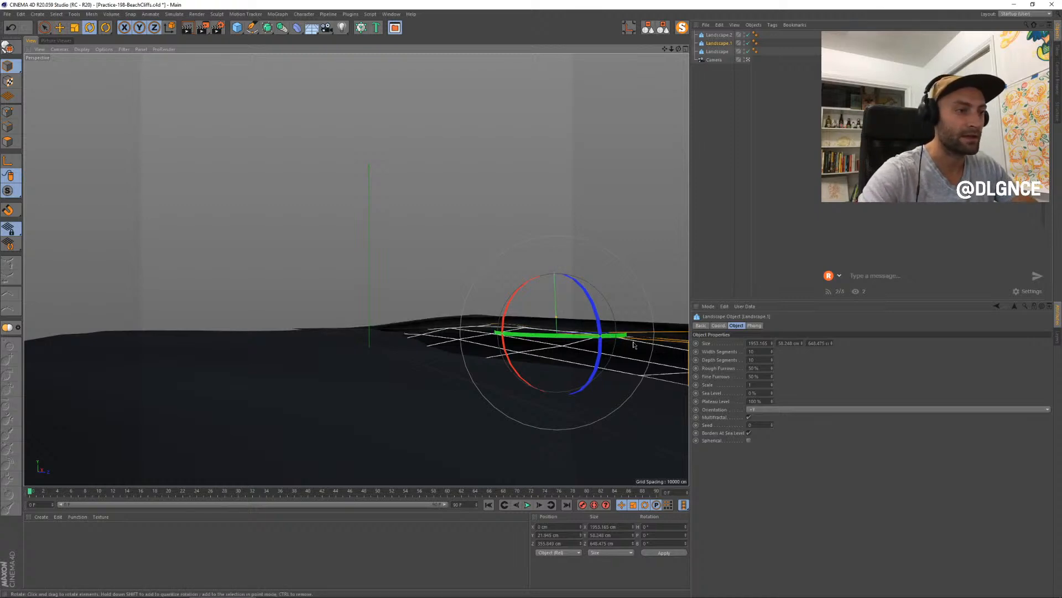
middle_click(457, 258)
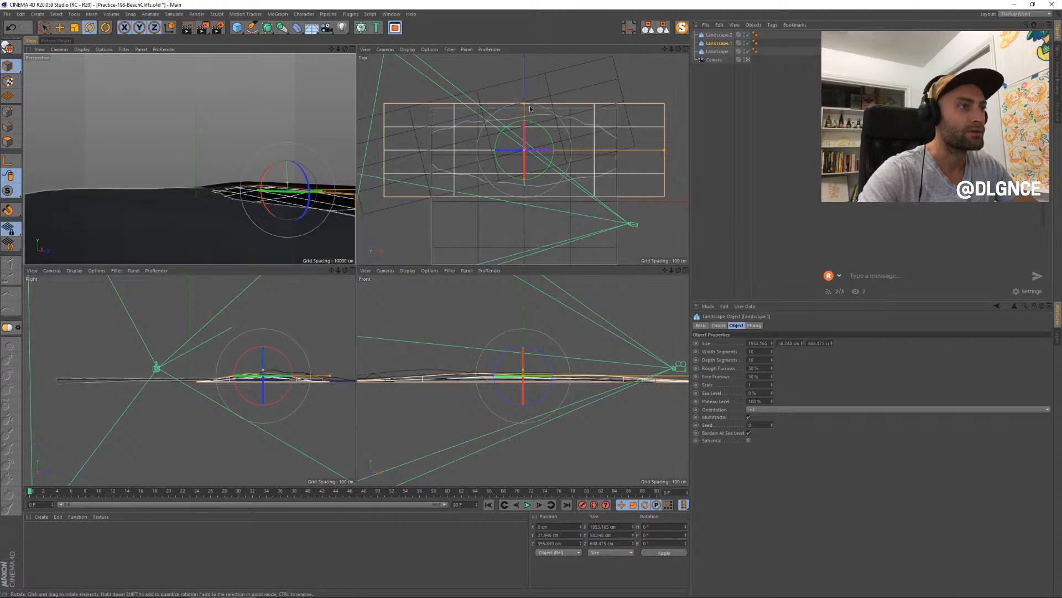
drag(524, 104, 529, 93)
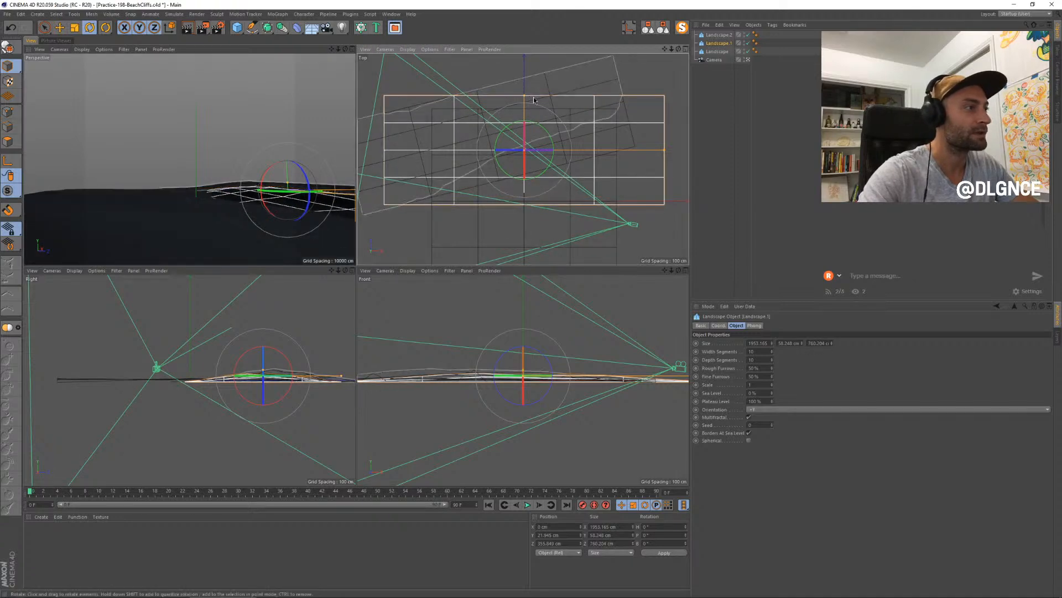
middle_click(275, 140)
key(e)
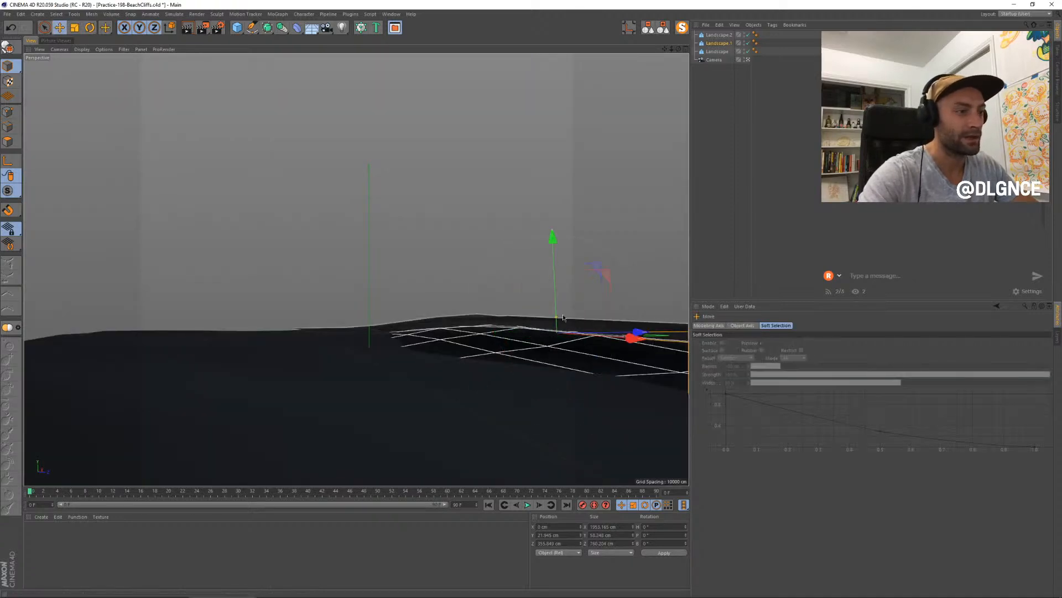
drag(637, 333, 618, 333)
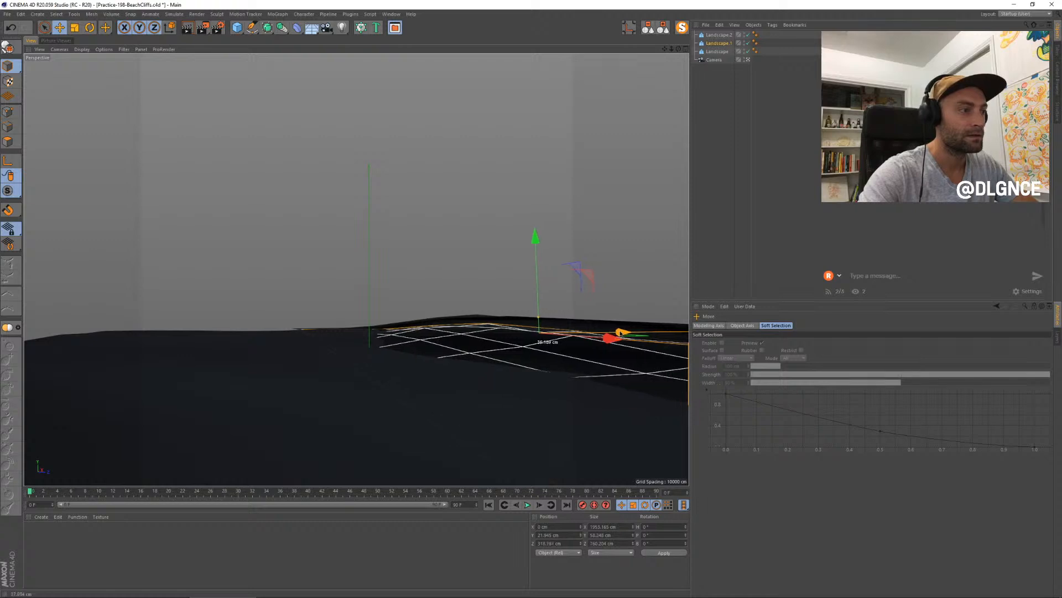
- Enlarge the original flat landscape to about 1970 by 1506 cm and move it to about X -216 cm, Z -60 cm
click(379, 343)
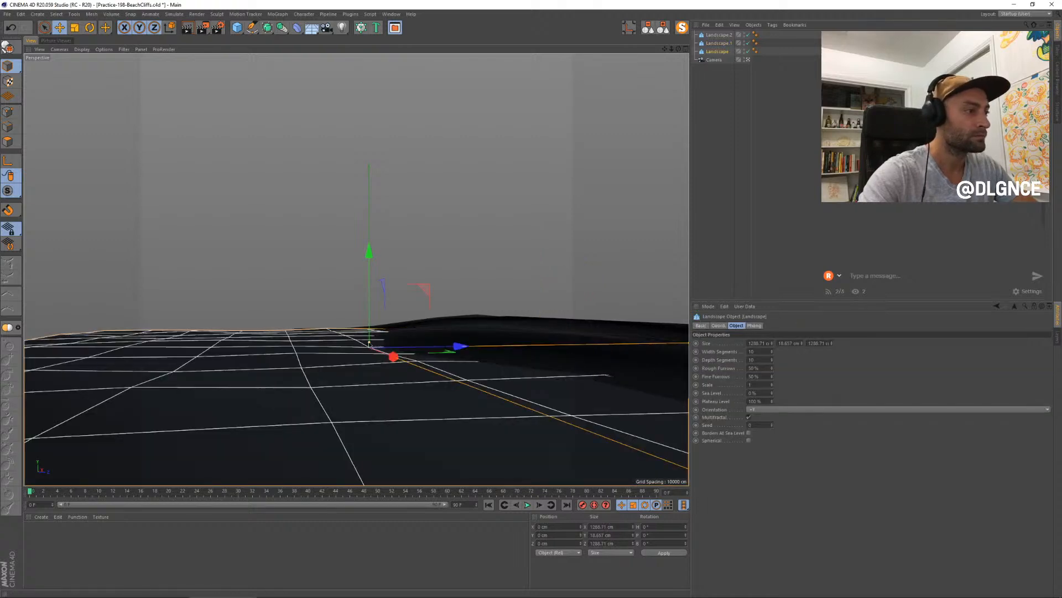
drag(369, 344, 369, 348)
key(ctrl+z)
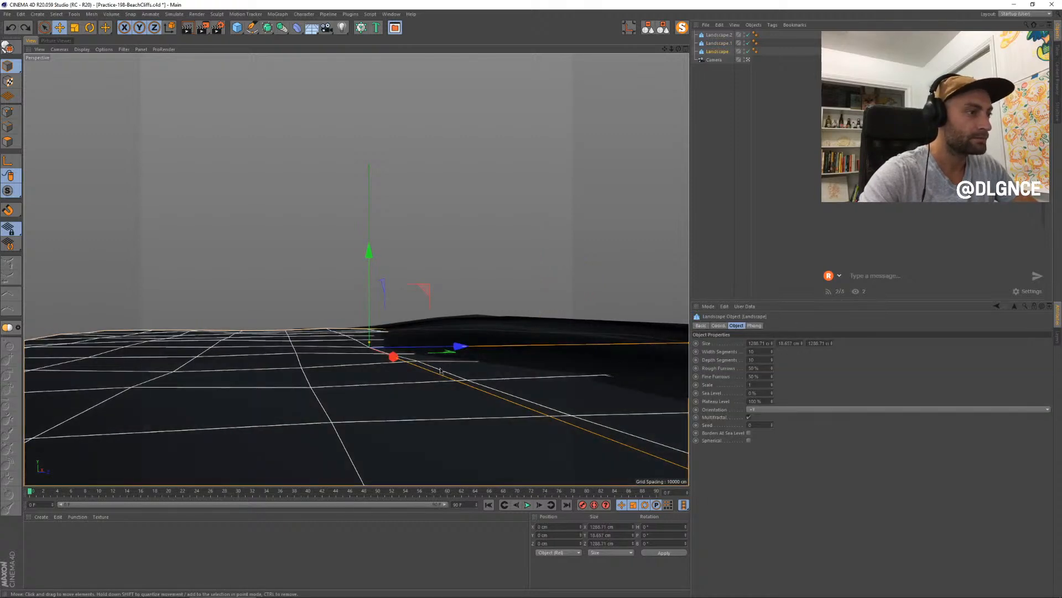
middle_click(497, 382)
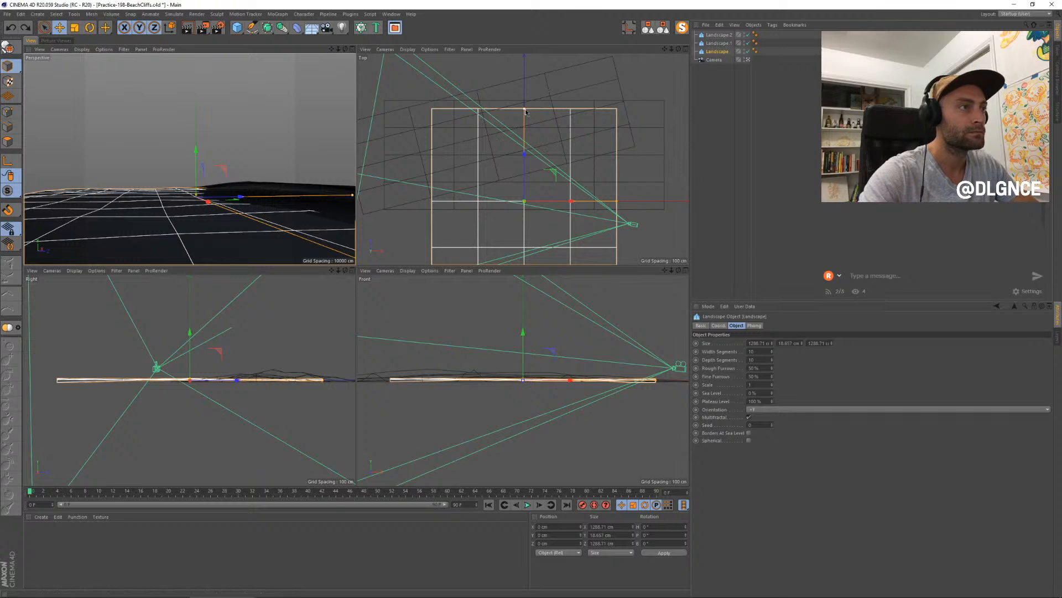
mouse_move(524, 109)
mouse_down()
mouse_move(524, 77)
mouse_move(524, 93)
mouse_up()
drag(617, 201, 666, 201)
drag(565, 159, 523, 181)
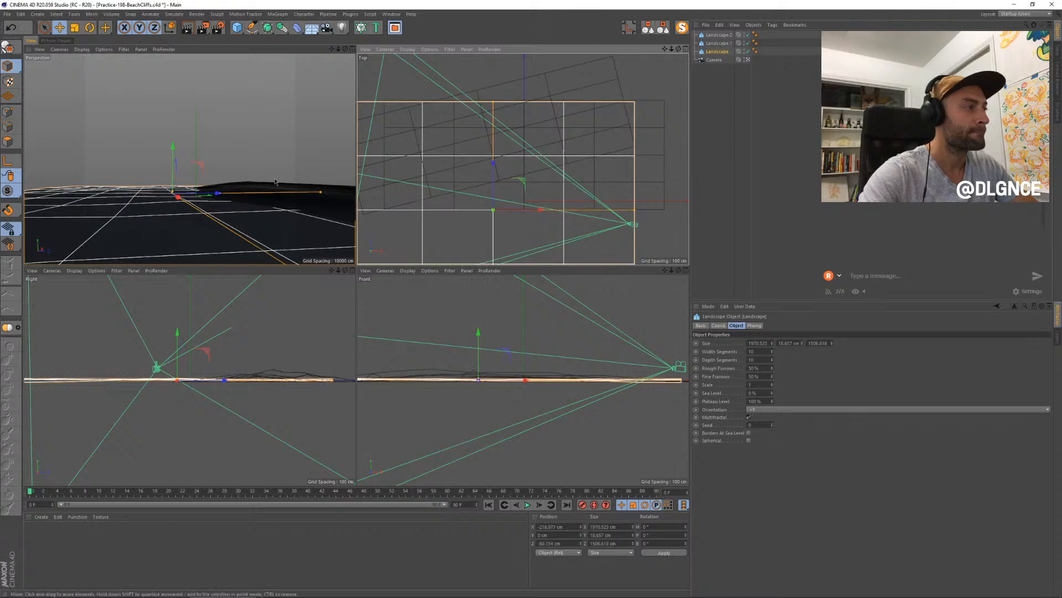
click(353, 49)
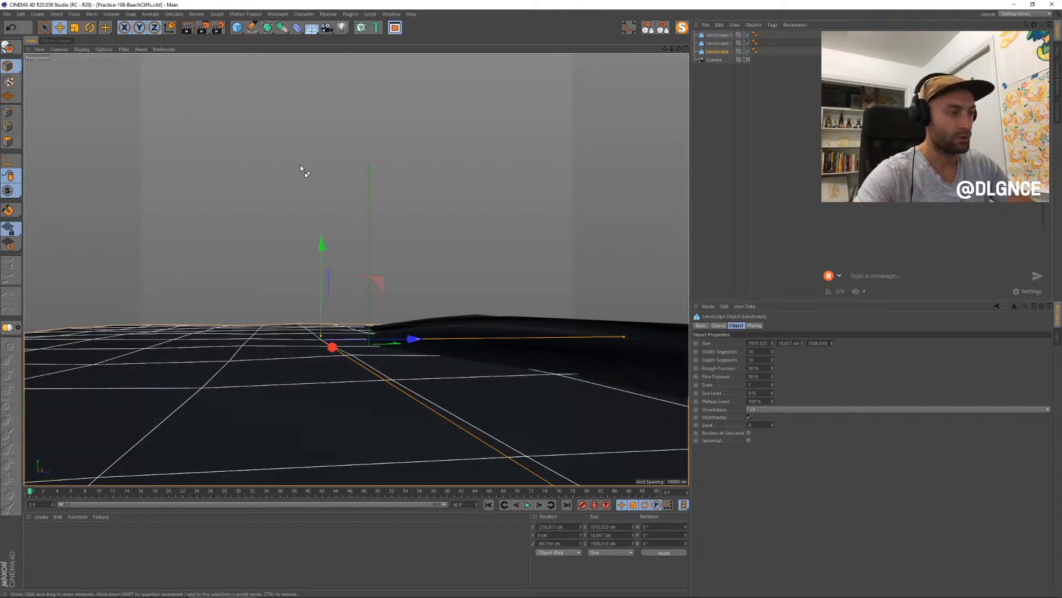
- Create a new project and add a default 200 cm cube
key(ctrl+n)
click(237, 27)
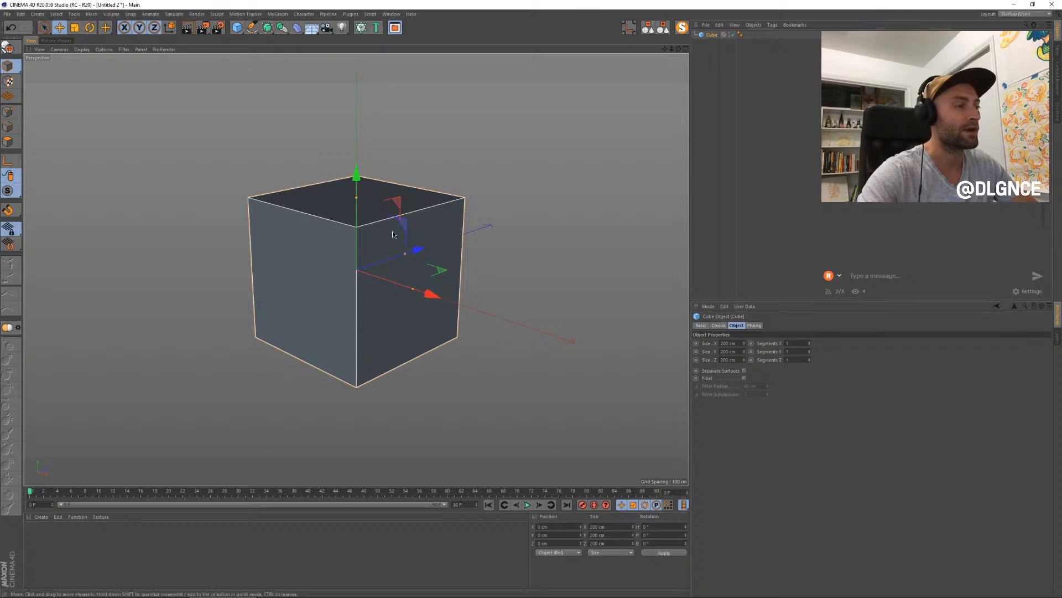
alt+drag(444, 254, 437, 281)
- Add a Voronoi Fracture object and make the cube its child
click(277, 14)
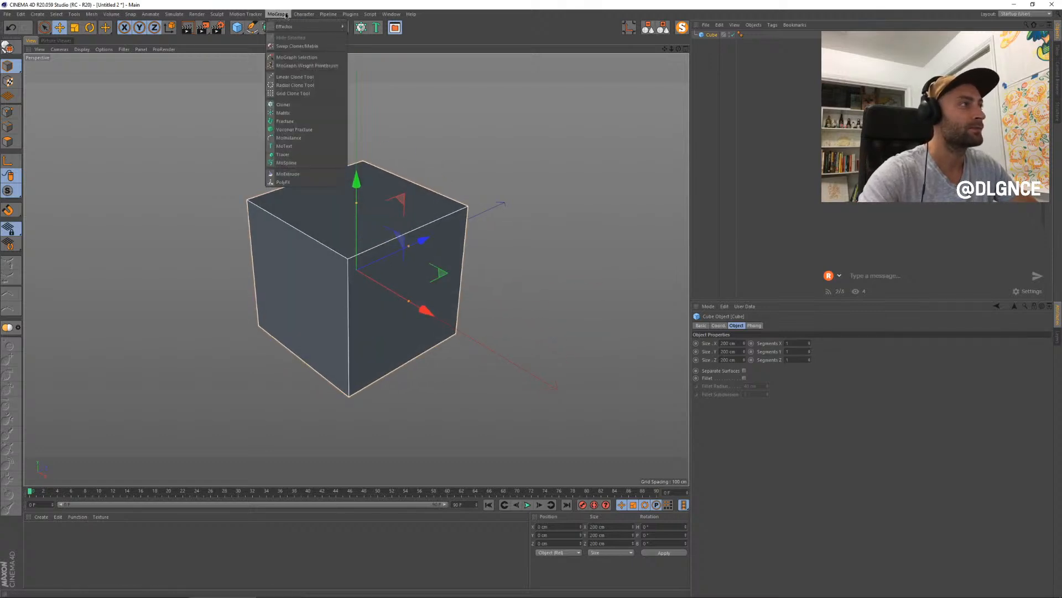
alt+click(303, 129)
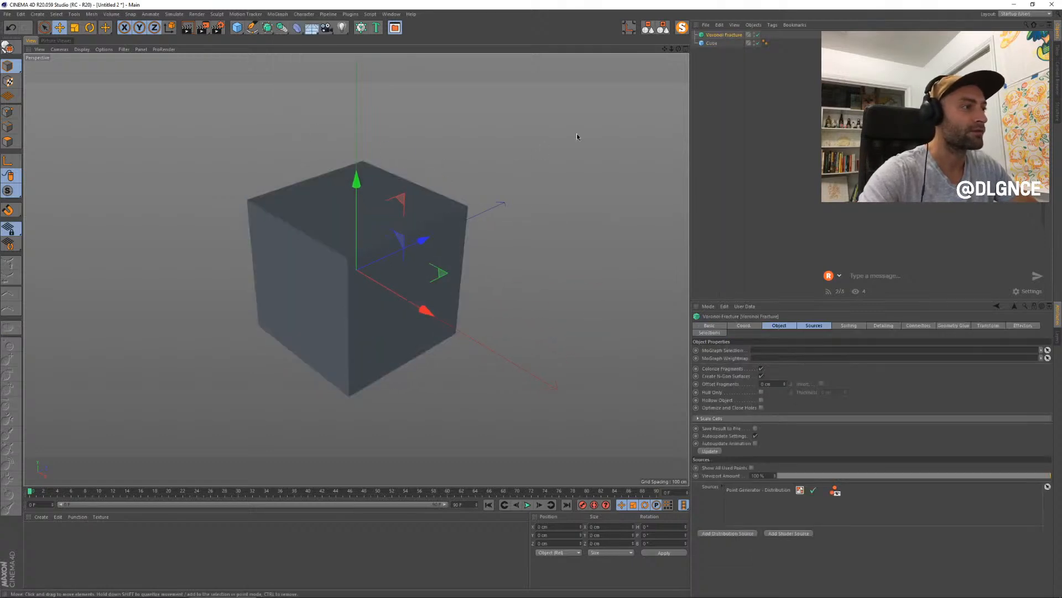
click(722, 35)
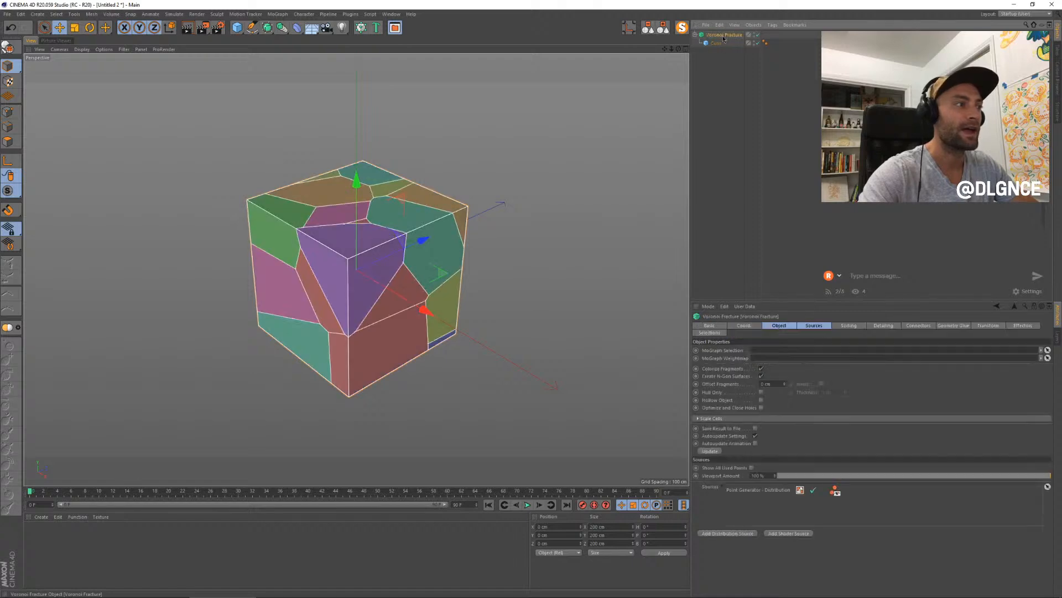
- Disable Colorize Fragments on the Voronoi Fracture and set Offset Fragments to 0.4 cm
alt+drag(494, 223, 576, 179)
mouse_move(501, 204)
alt+mouse_down()
mouse_move(492, 215)
mouse_move(315, 172)
mouse_move(586, 185)
mouse_move(490, 176)
mouse_move(496, 202)
alt+mouse_up()
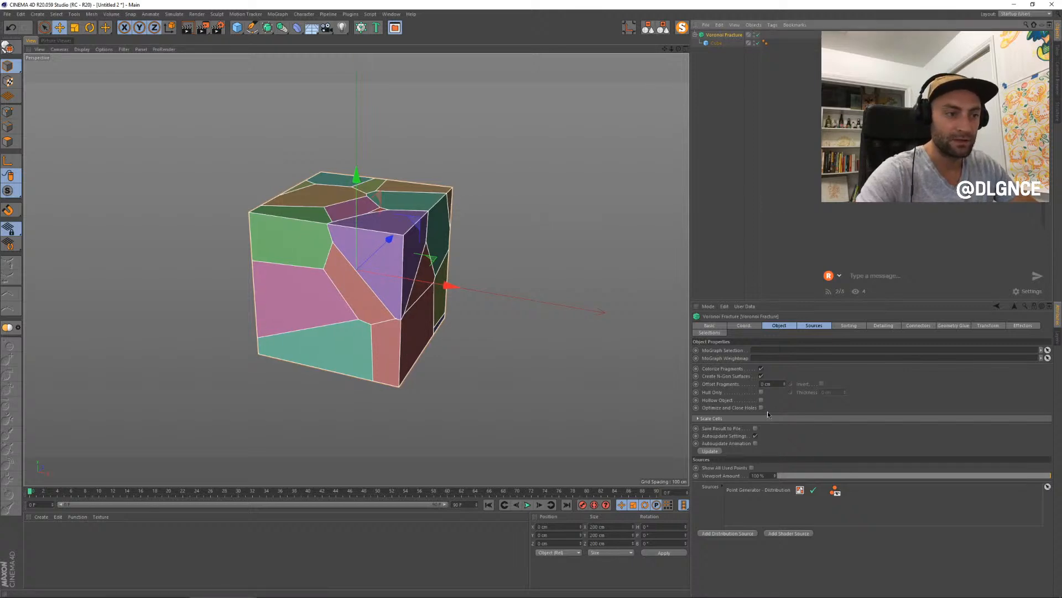
click(761, 369)
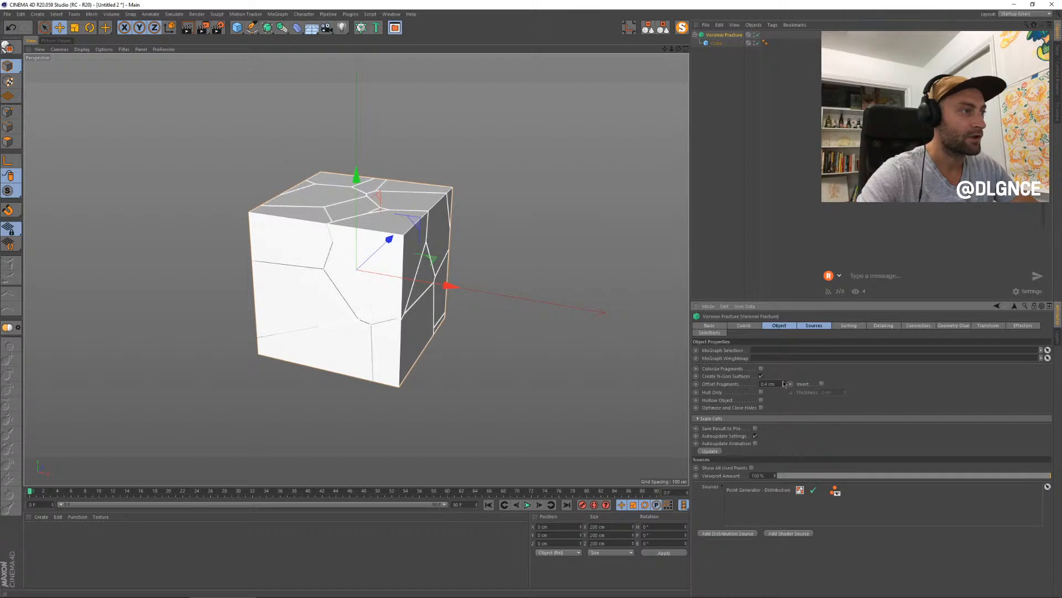
alt+drag(498, 332, 575, 332)
- Set the fracture's Point Generator distribution source to a Point Amount of 40 and a Seed of 12347
click(812, 326)
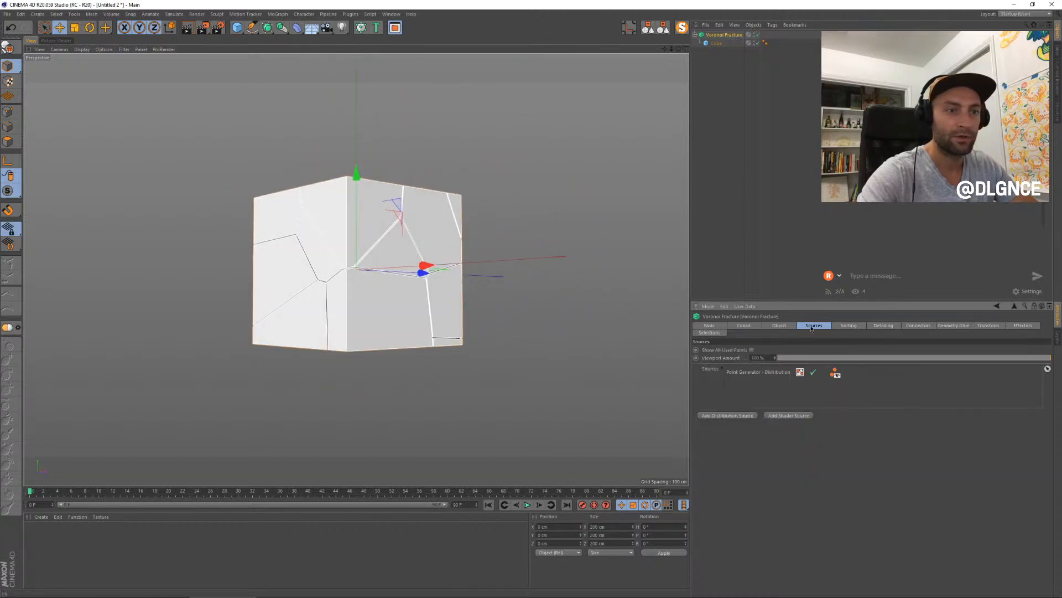
click(755, 373)
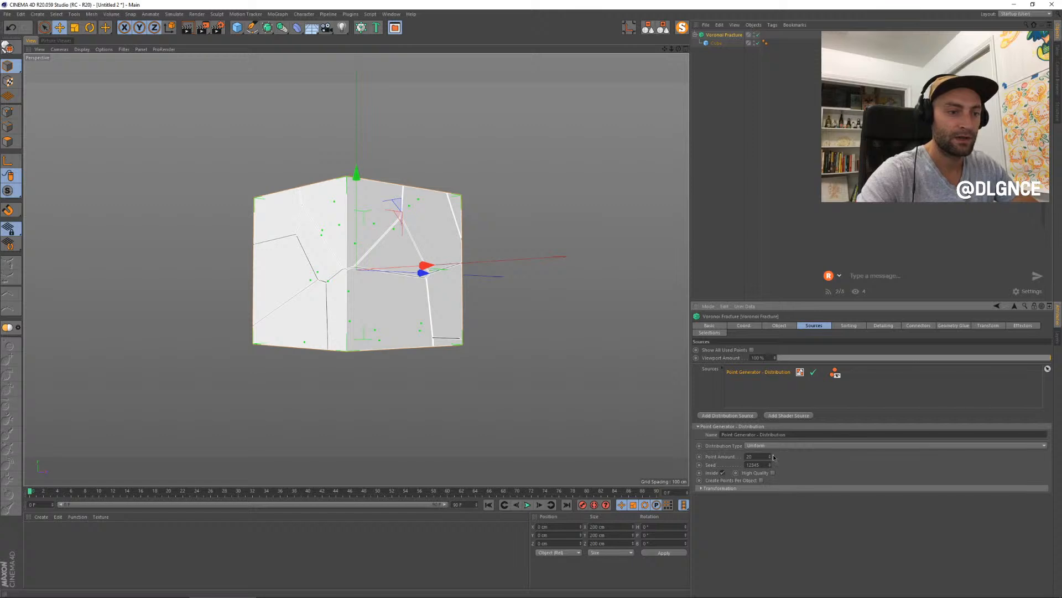
drag(773, 456, 771, 456)
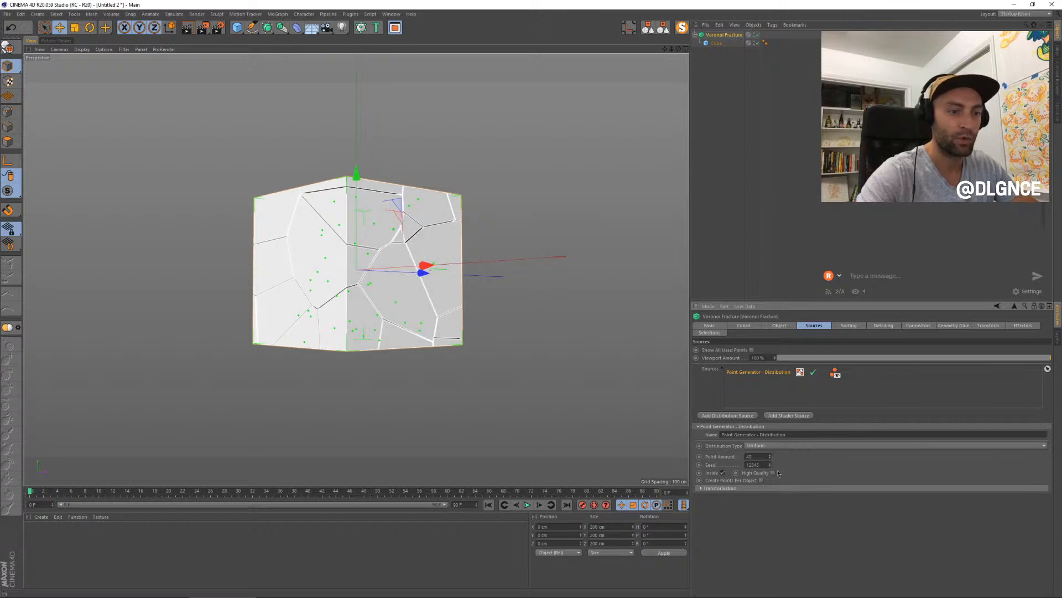
click(770, 464)
click(770, 464)
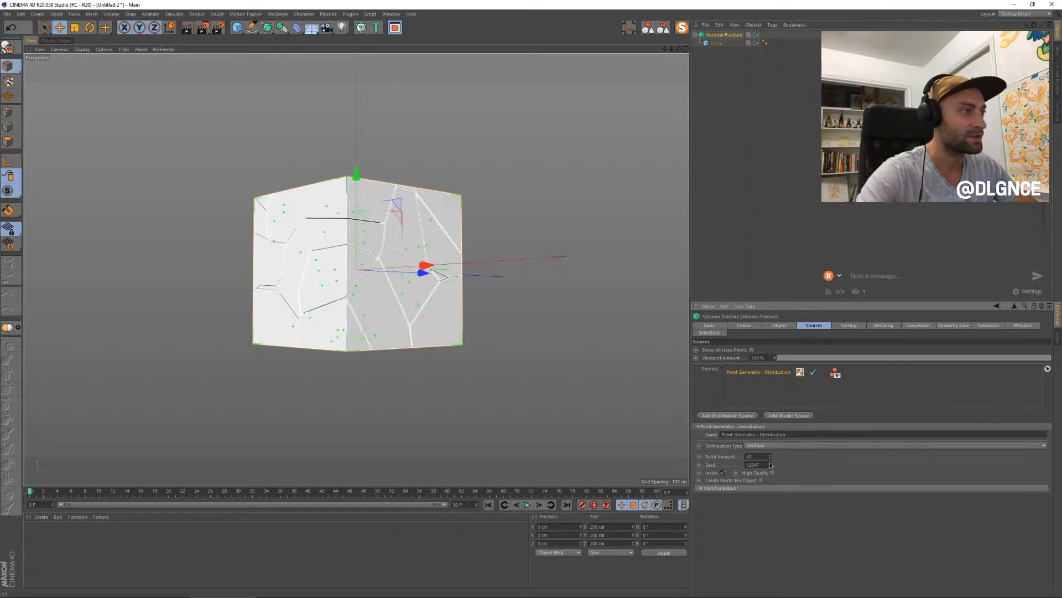
- Make the fractured cube editable and pull one upper corner fragment well clear of the others
alt+drag(544, 371, 526, 399)
key(c)
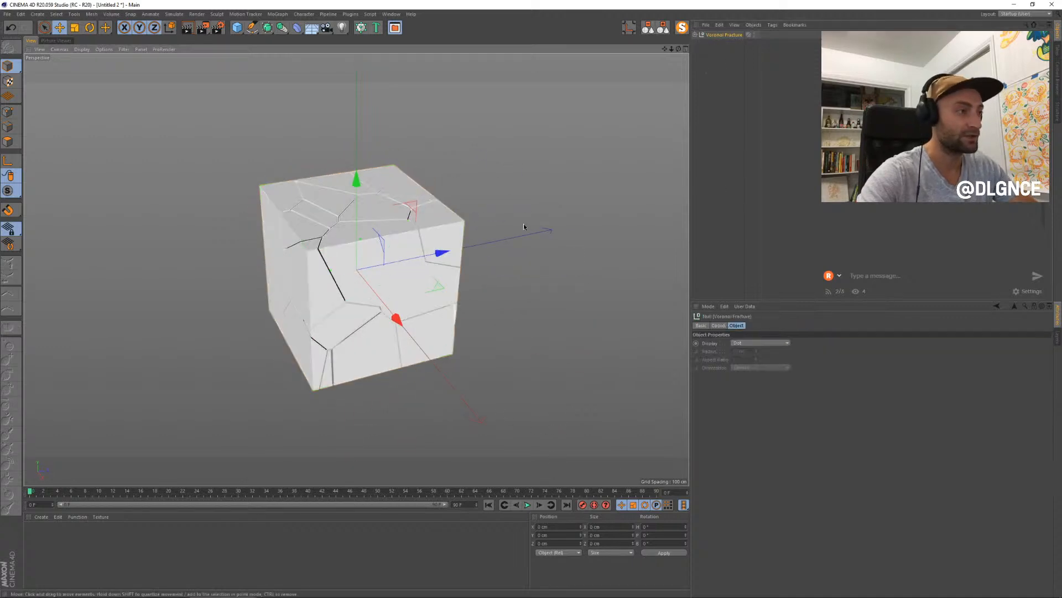
click(440, 242)
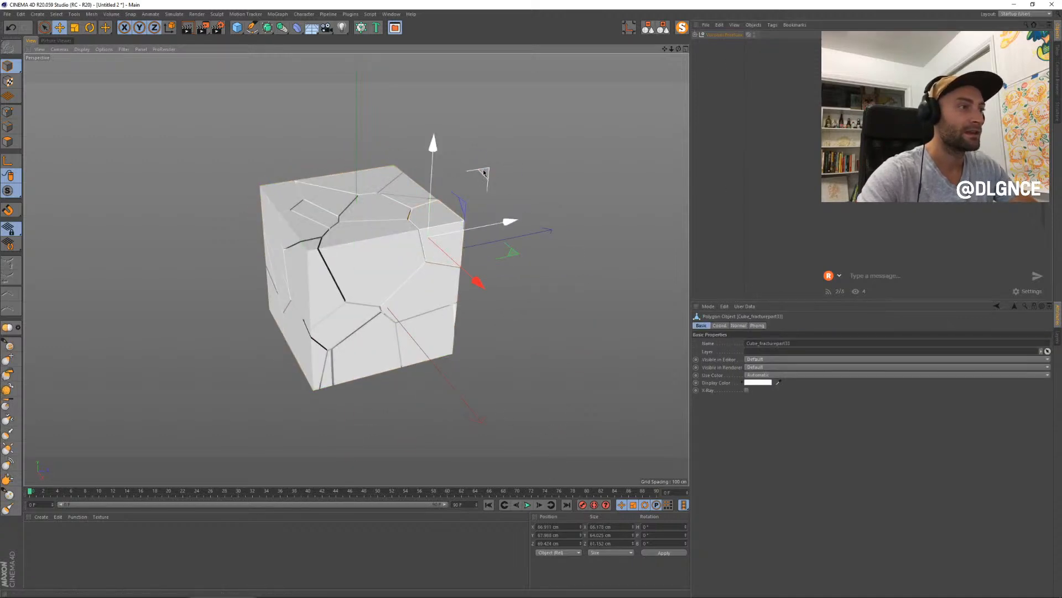
drag(483, 173, 616, 104)
alt+drag(580, 208, 521, 202)
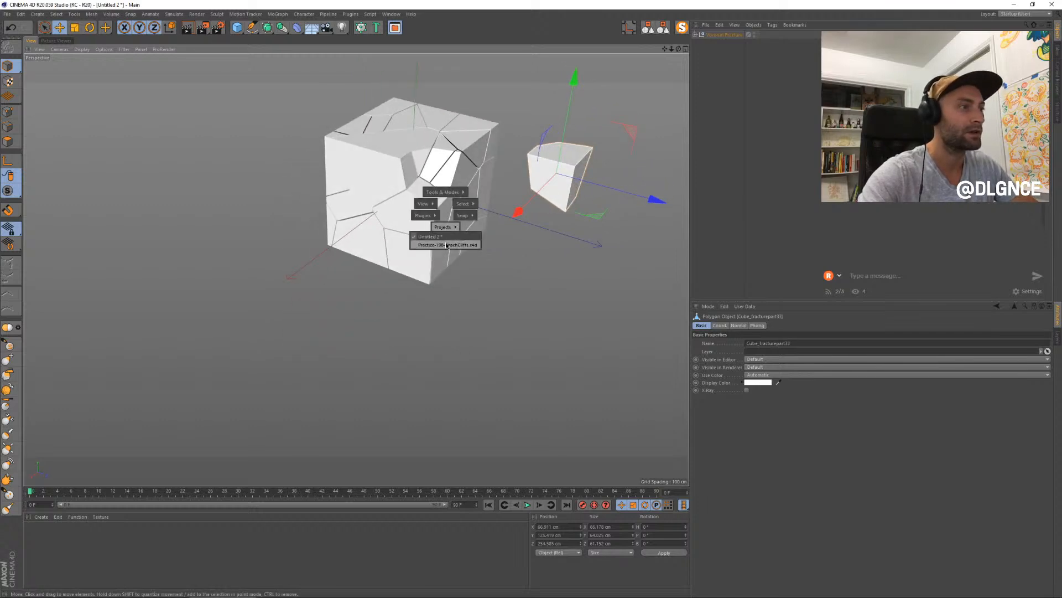
- Switch back to the beach cliffs project, paste the cube fragment and rotate it to a new orientation
click(448, 246)
key(ctrl+v)
key(r)
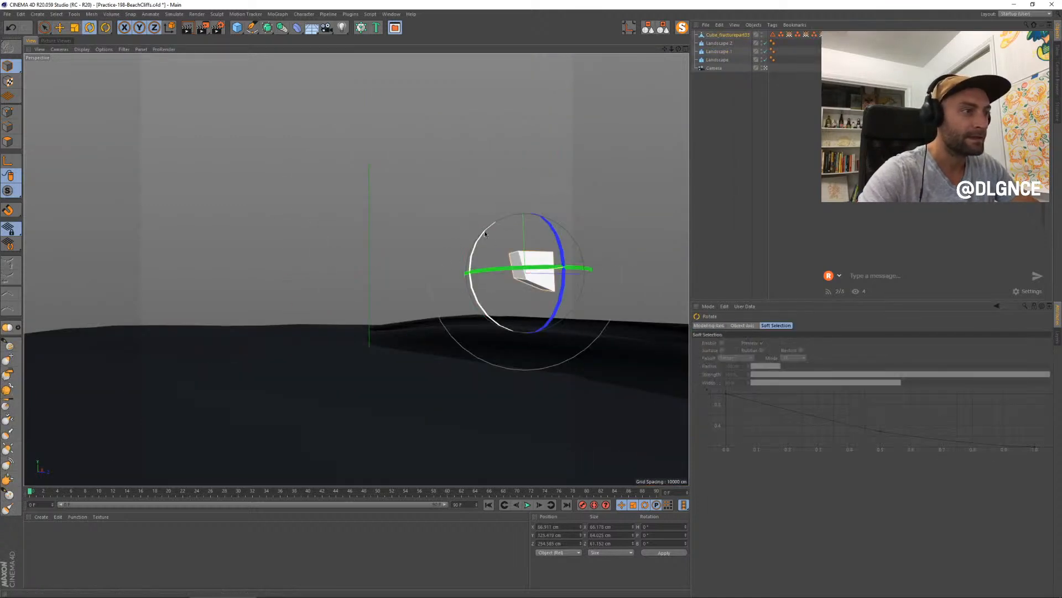
drag(485, 234, 548, 219)
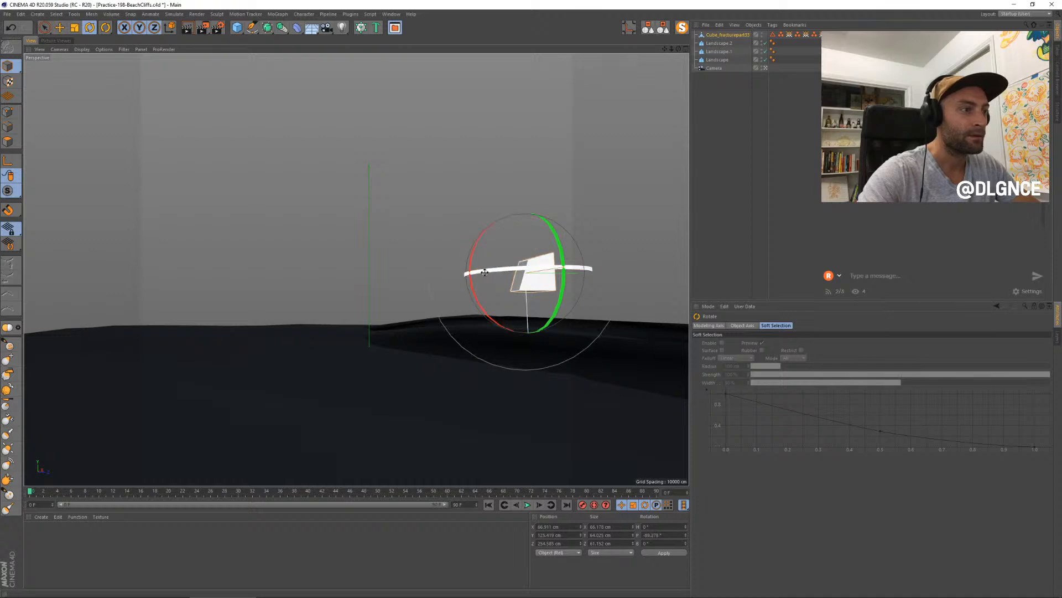
drag(485, 273, 550, 307)
- Scale up the pasted fragment, stretching it to about 109 cm along its Z axis
key(t)
drag(527, 372, 523, 402)
drag(575, 346, 620, 333)
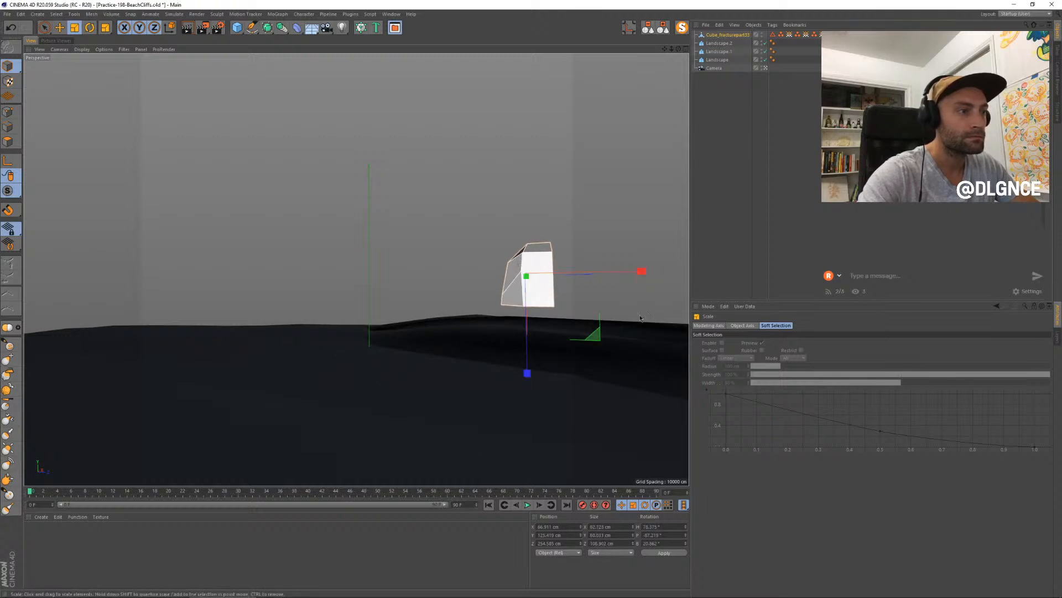
- Rotate the fragment into a rock-like pose and lower it onto the crest of the raised landscape
key(r)
drag(543, 293, 530, 271)
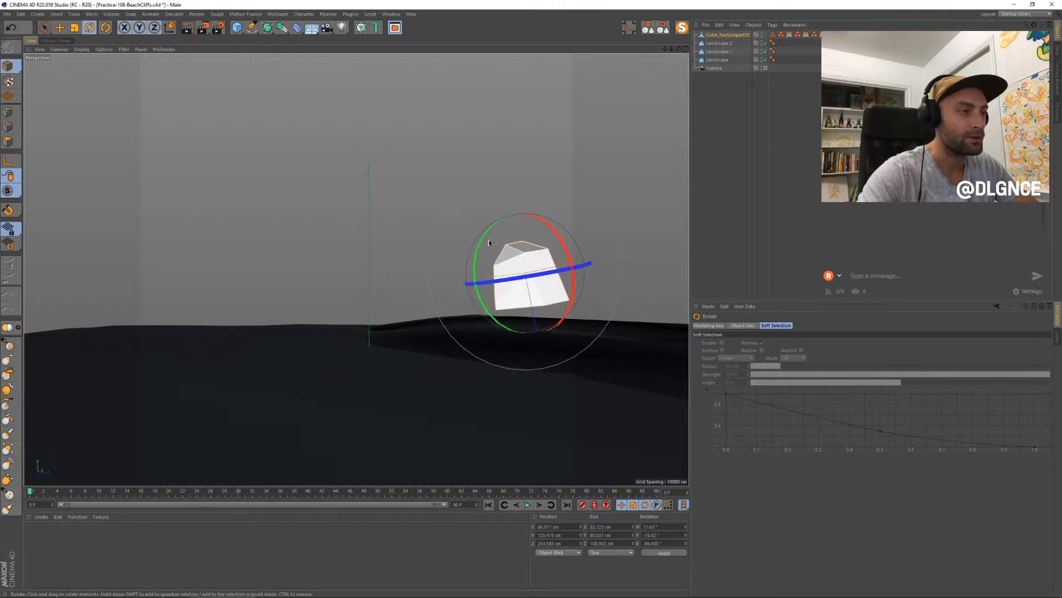
drag(489, 242, 492, 273)
key(e)
drag(546, 244, 498, 271)
- Fine-tune the rock's rotation, shift it along the ridge and shrink its Z size
key(r)
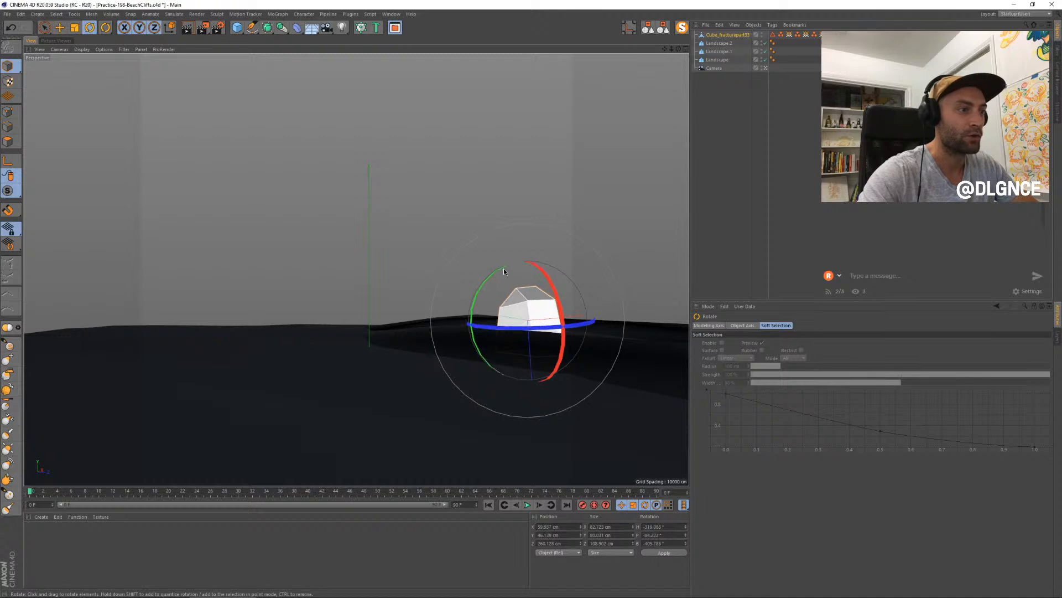
drag(523, 325, 526, 324)
key(e)
drag(592, 376, 563, 392)
key(t)
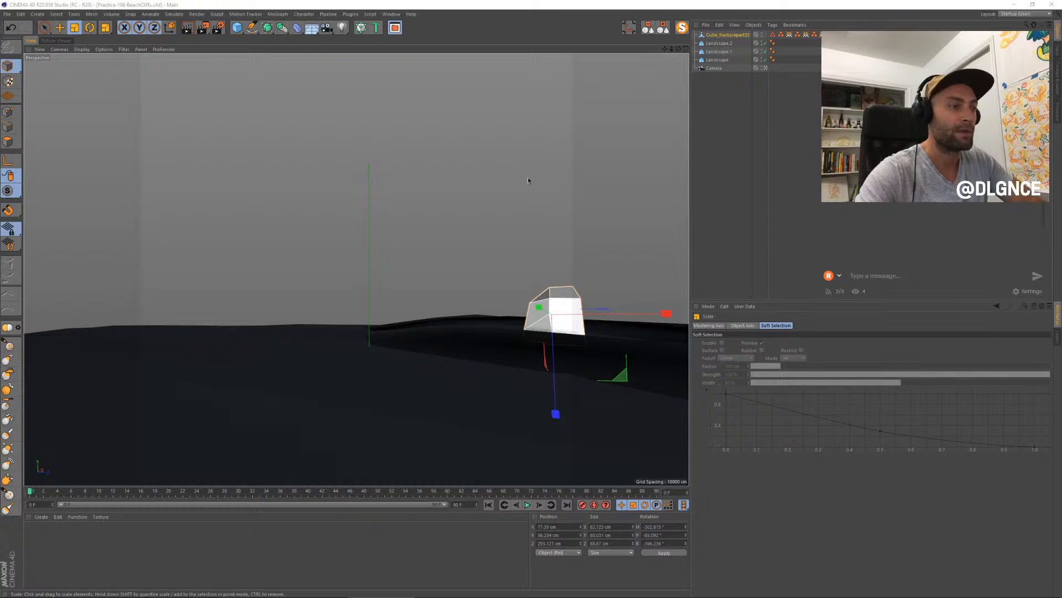
- Switch to the fractured cube project and pull an upper side fragment out of the cube along its X axis
key(alt+Tab)
click(428, 273)
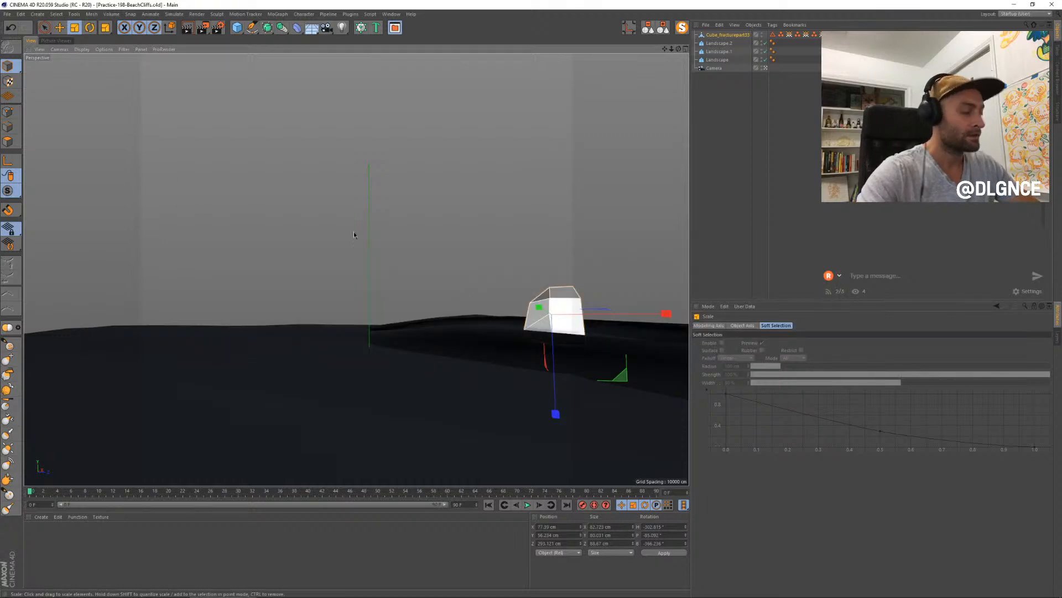
click(366, 261)
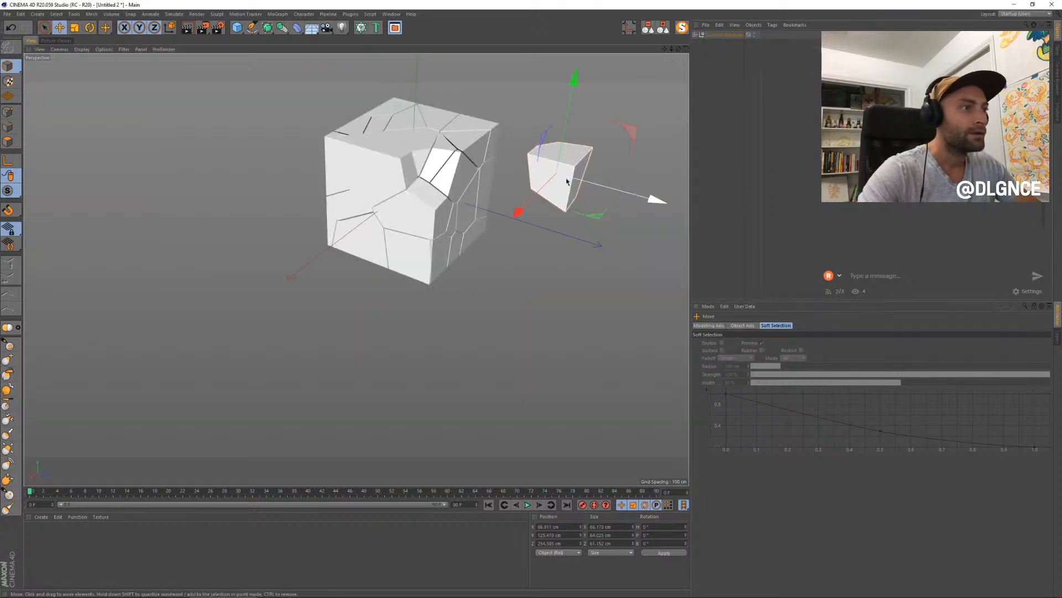
click(400, 185)
alt+drag(438, 226, 358, 237)
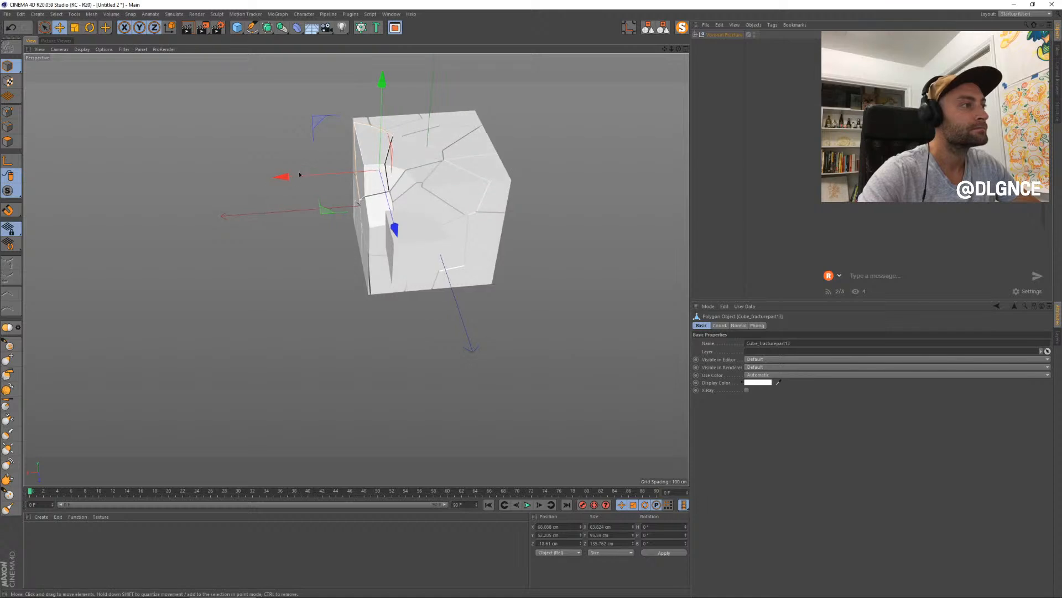
drag(302, 173, 194, 179)
alt+drag(266, 186, 392, 167)
click(385, 168)
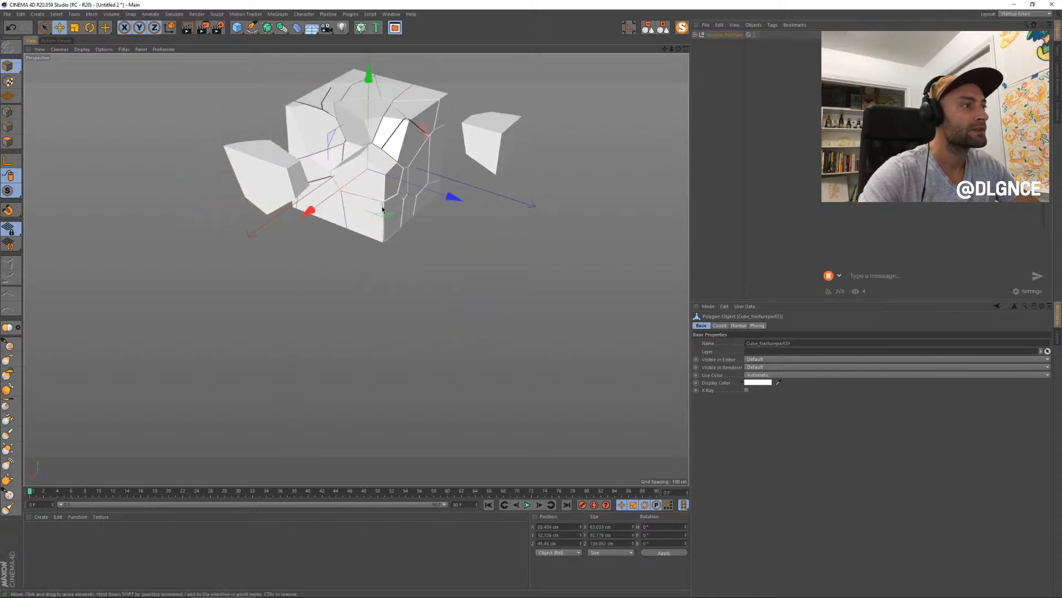
- Pull the lower corner fragment and a rounded inner fragment out of the fractured cube
drag(384, 212, 458, 335)
alt+drag(474, 293, 203, 265)
key(ctrl+z)
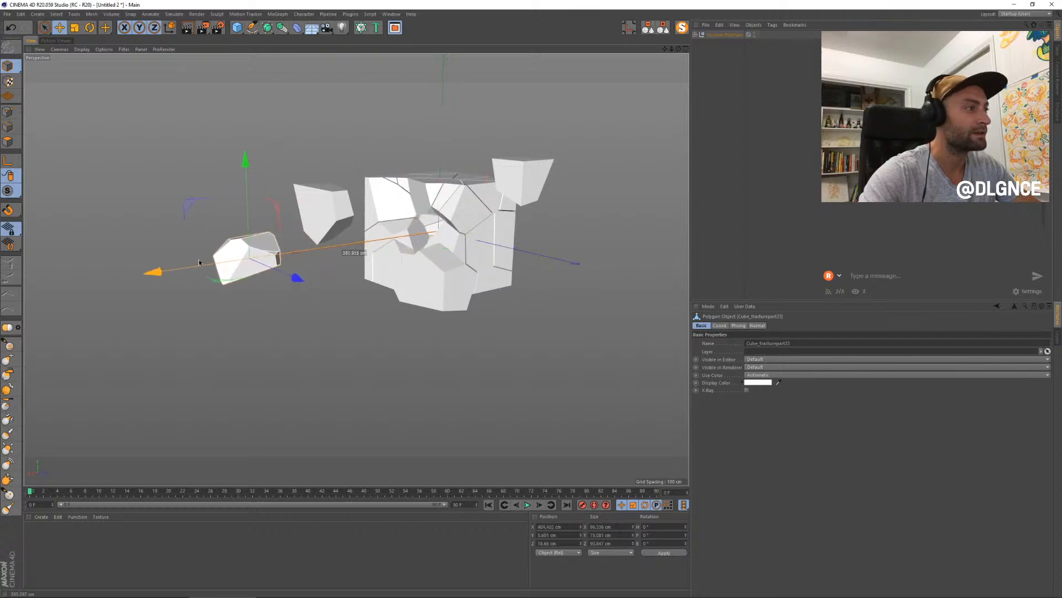
alt+drag(280, 256, 251, 267)
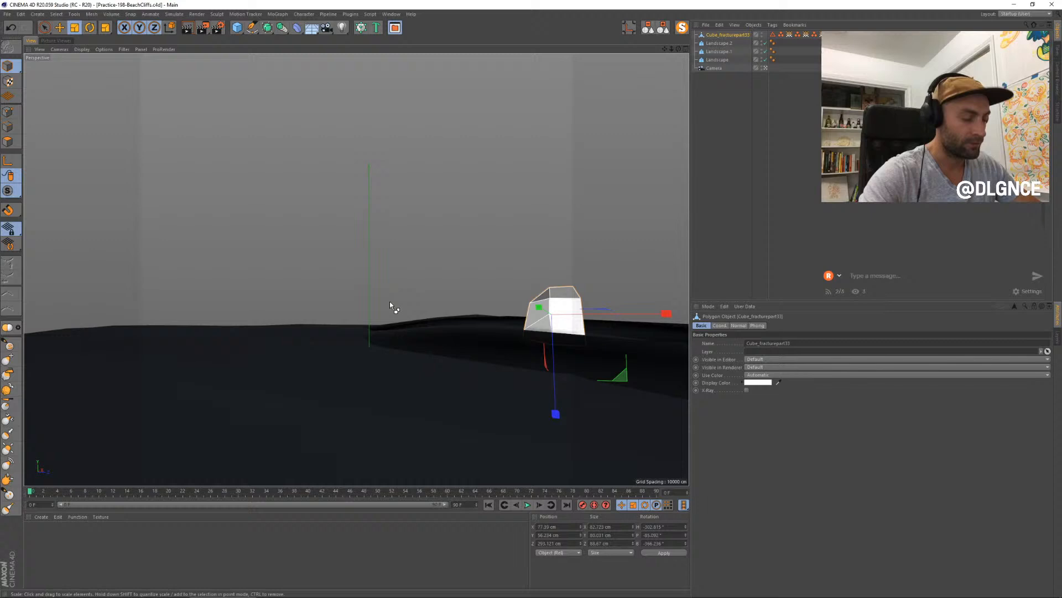
- Paste the rounded fragment into the beach cliffs project and rotate it into an upright pose
key(ctrl+v)
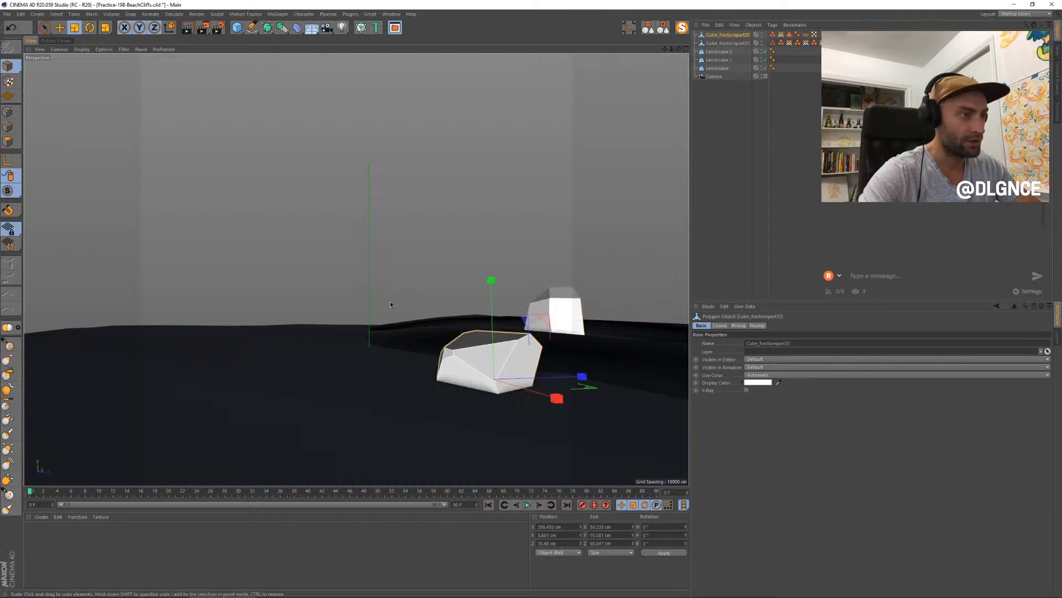
key(r)
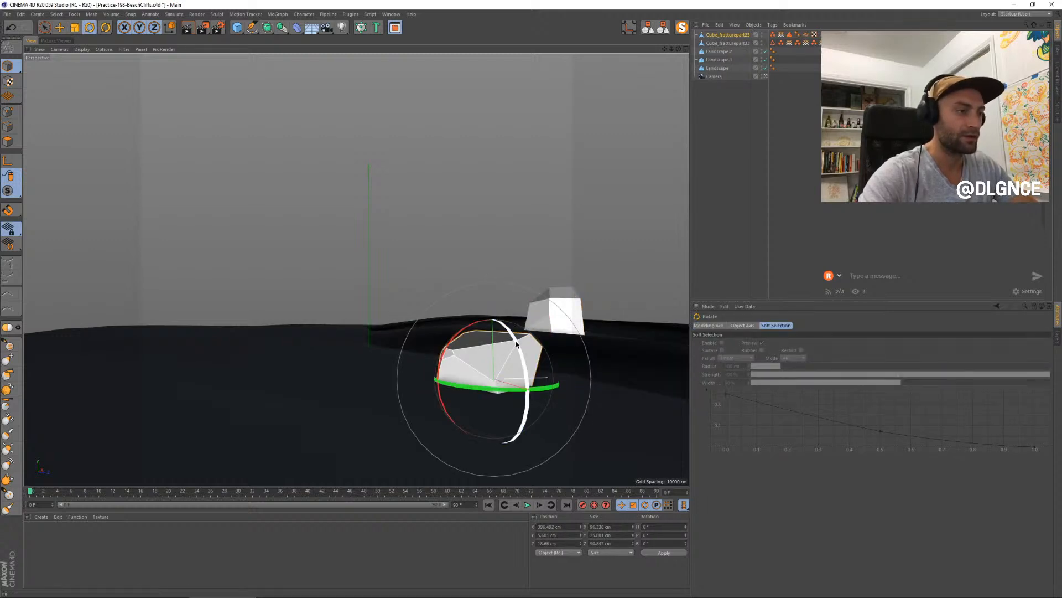
drag(511, 344, 531, 386)
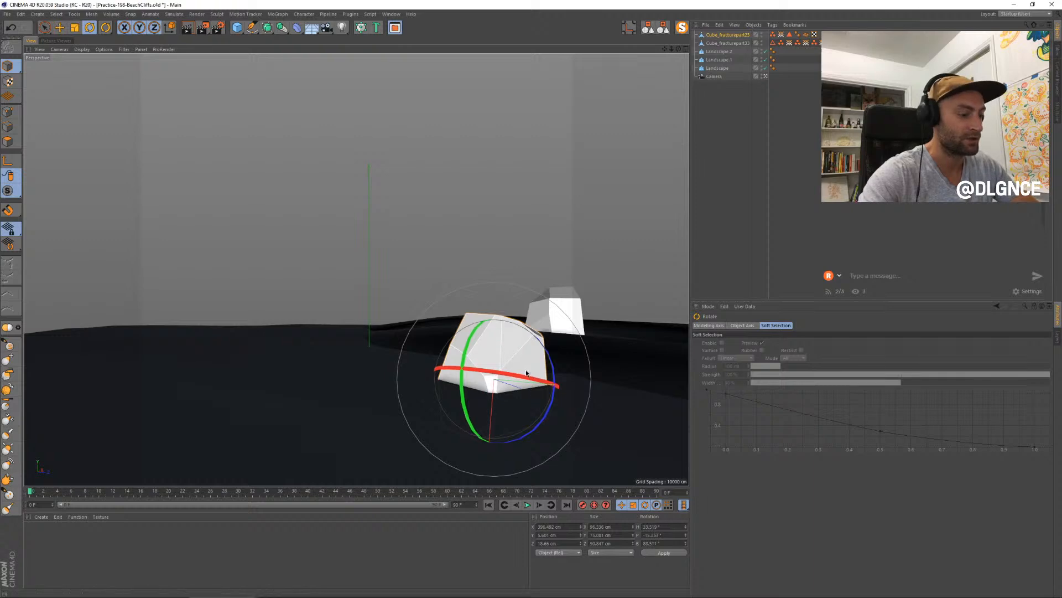
- Stretch the pasted fragment taller and move it back onto the landscape ridge beside the first rock
key(t)
key(w)
drag(492, 281, 513, 218)
key(e)
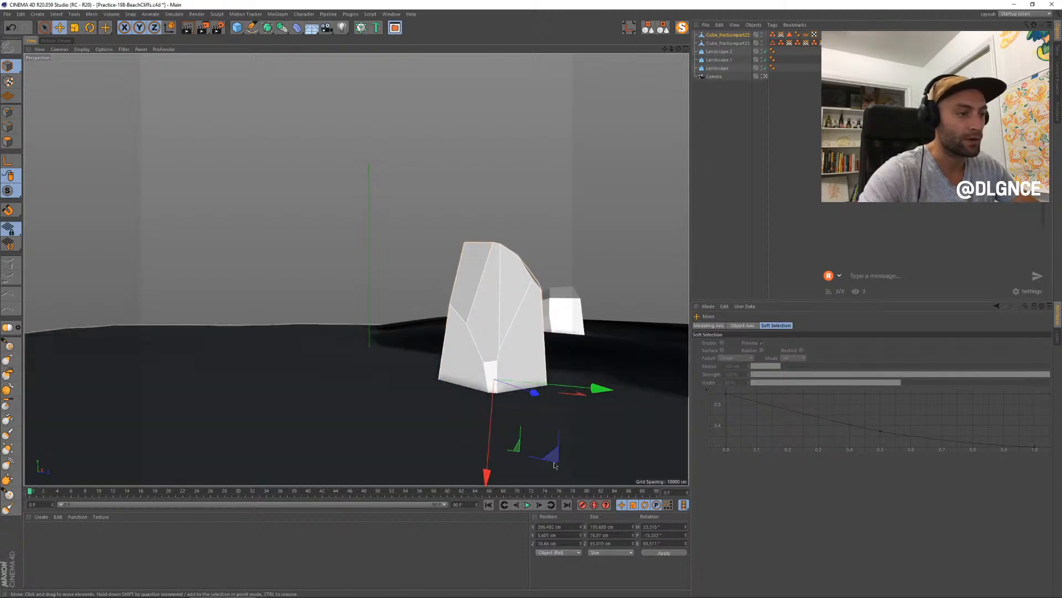
key(w)
drag(591, 391, 531, 341)
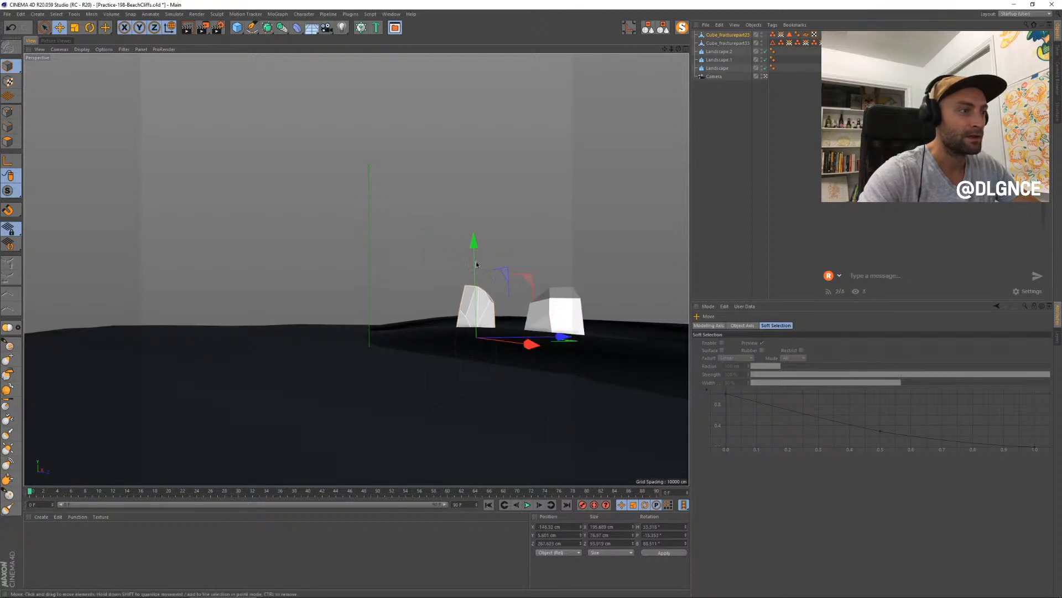
drag(477, 265, 476, 239)
- Scale the upright rock up to tower over the first rock and rotate it so it leans sideways
key(t)
drag(455, 366, 477, 208)
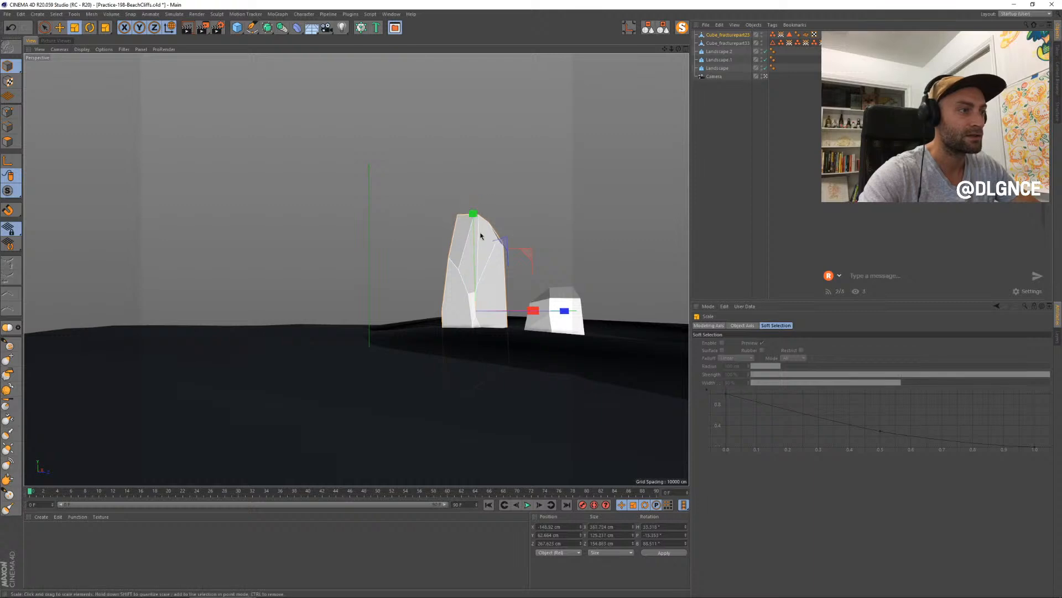
key(r)
drag(474, 269, 439, 284)
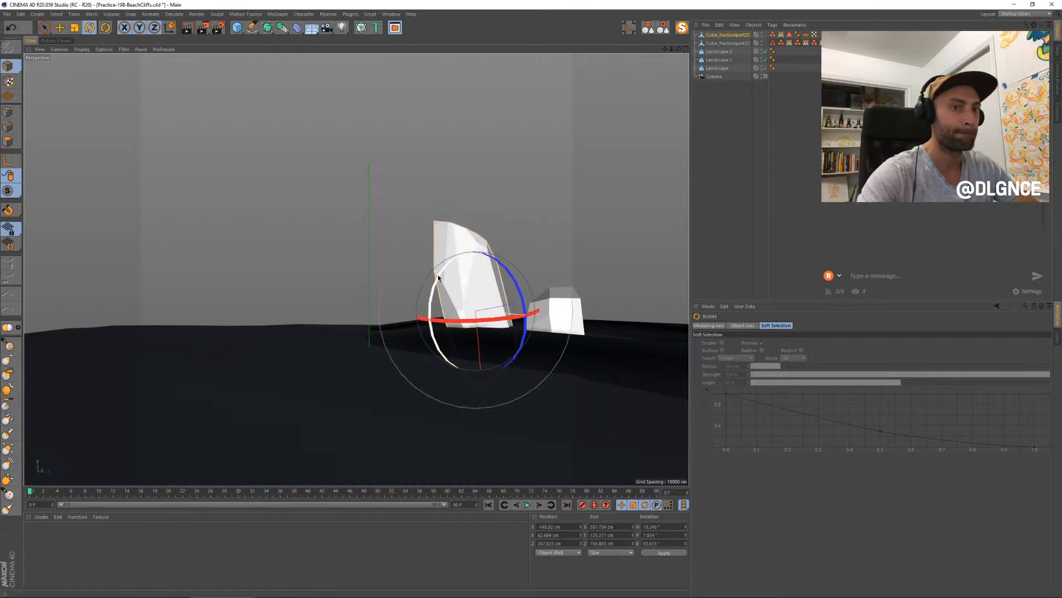
- Shift the tall leaning rock farther back on the ridge and raise it slightly
key(w)
key(e)
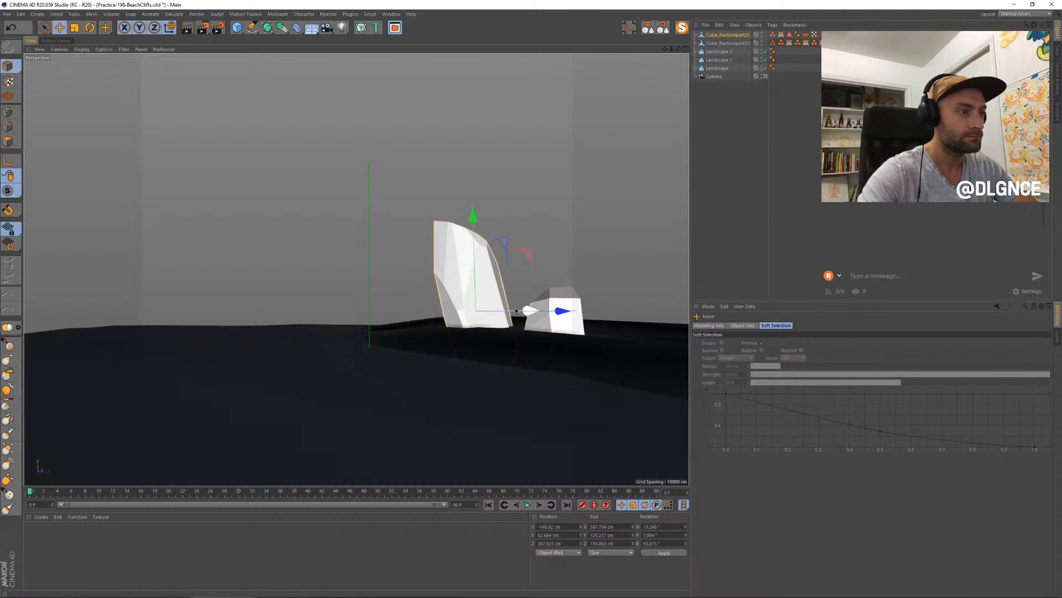
drag(528, 309, 498, 310)
drag(504, 251, 530, 248)
- Lengthen the tall rock to about 406 cm along its X axis and move it closer behind the first rock
key(t)
drag(553, 304, 549, 302)
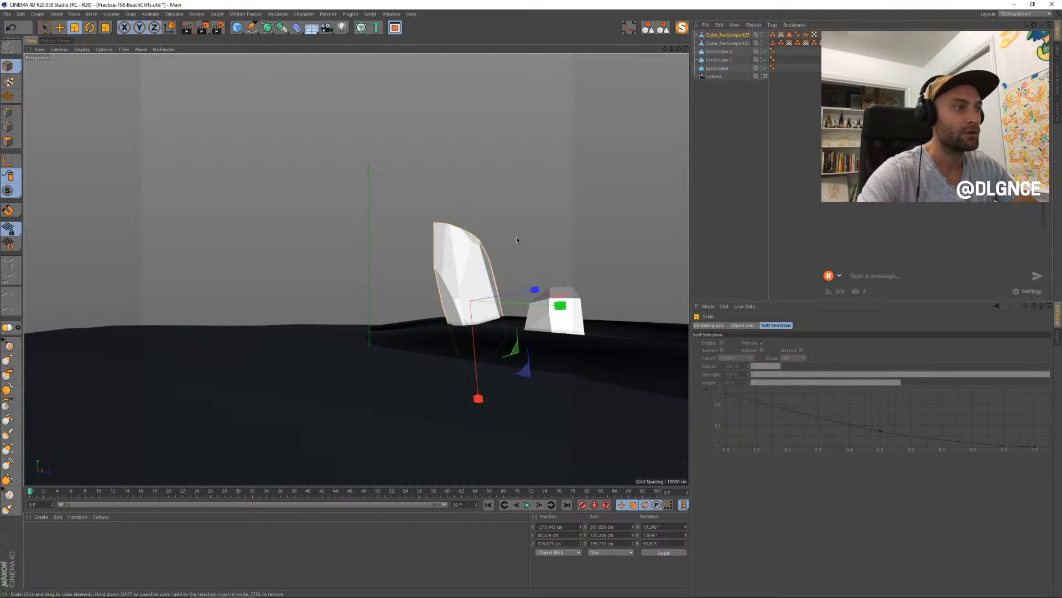
drag(513, 349, 476, 379)
key(w)
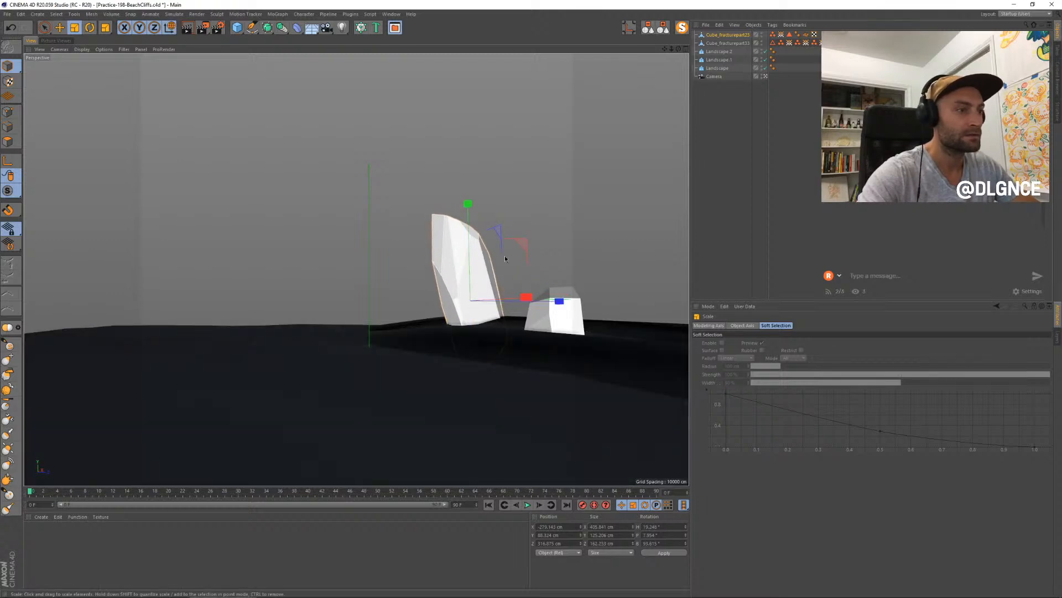
key(e)
drag(520, 245, 544, 237)
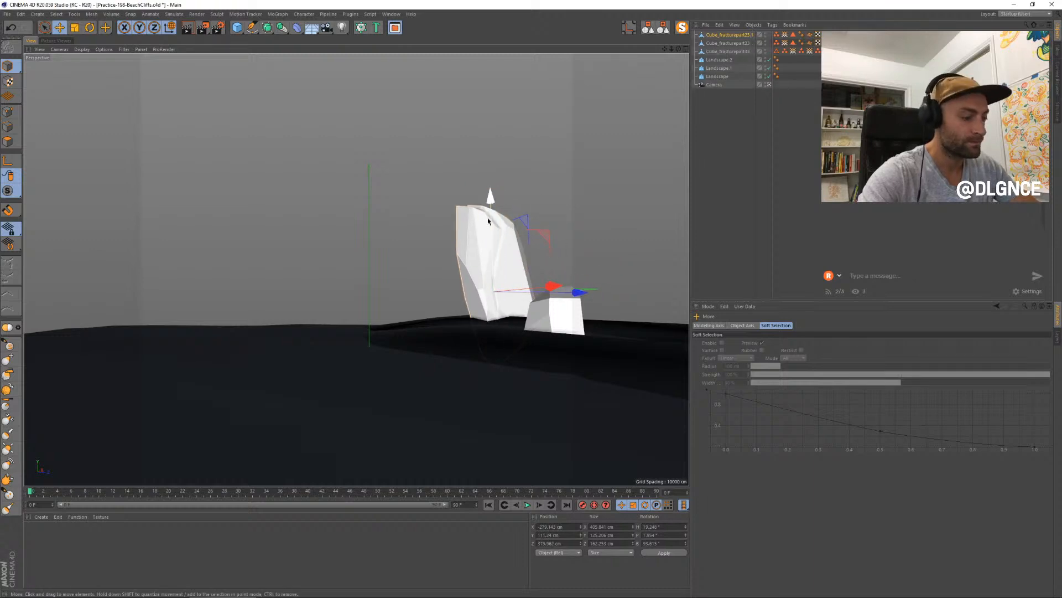
- Duplicate the tall rock, shrink and tilt the copy, and sink it into the ridge at the original's base
key(t)
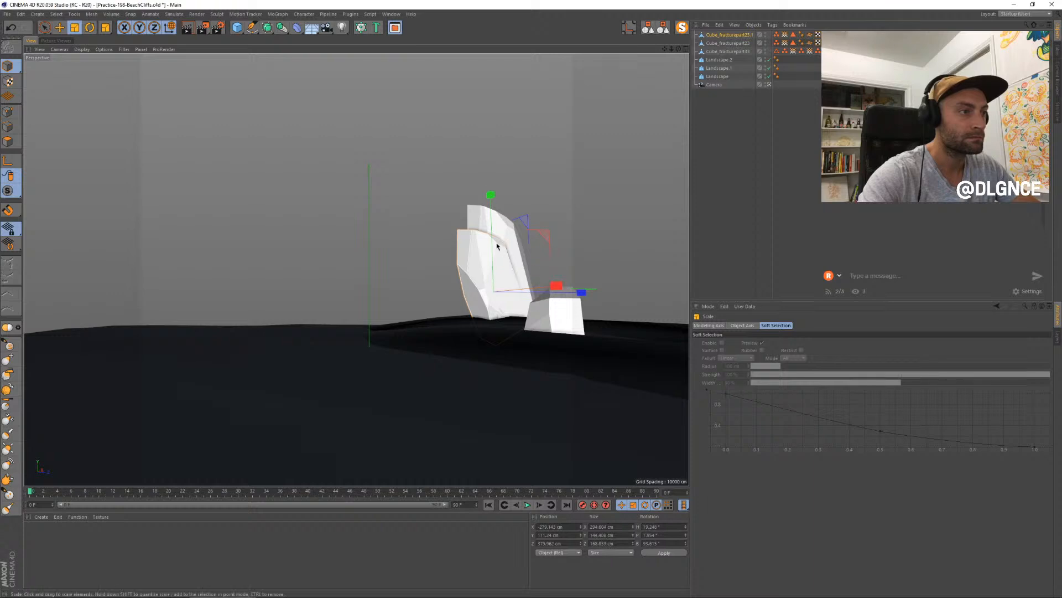
key(r)
drag(451, 255, 447, 259)
key(e)
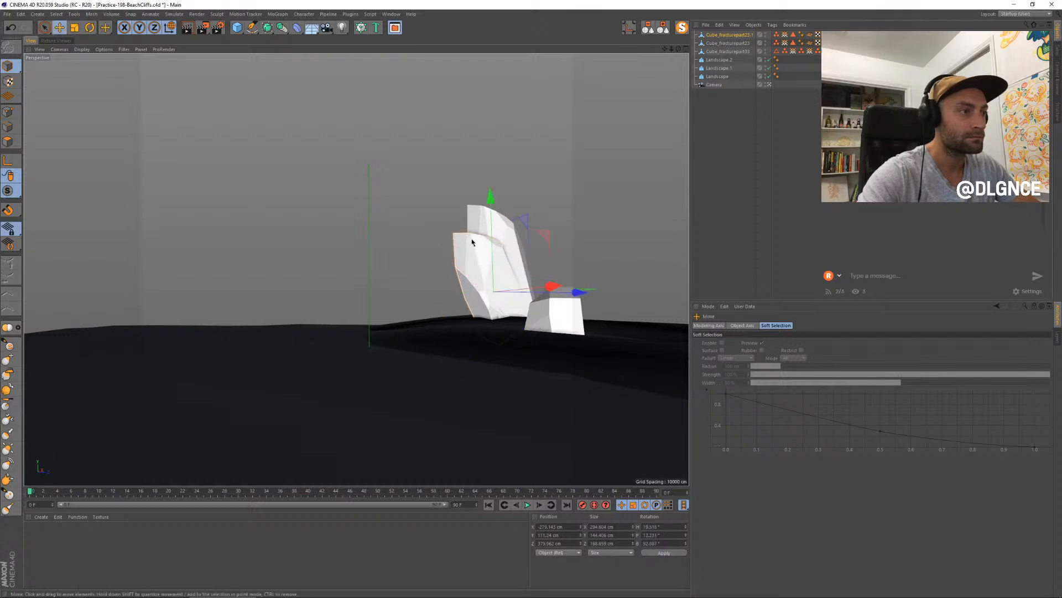
drag(492, 220, 505, 266)
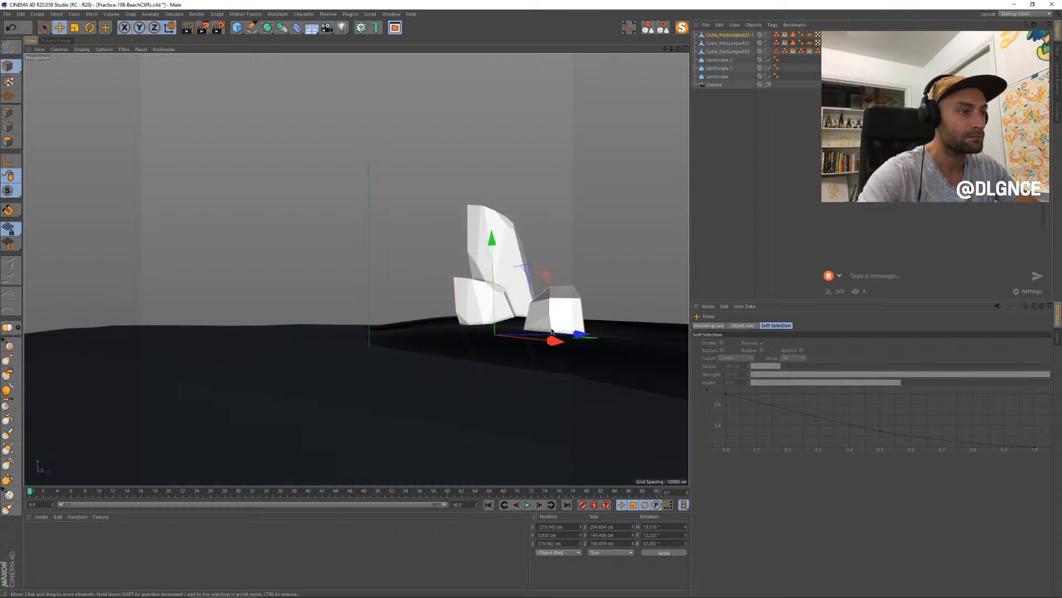
- Turn the smaller copy to a different heading and tuck it in beside the tall rock's base
key(r)
drag(526, 337, 478, 348)
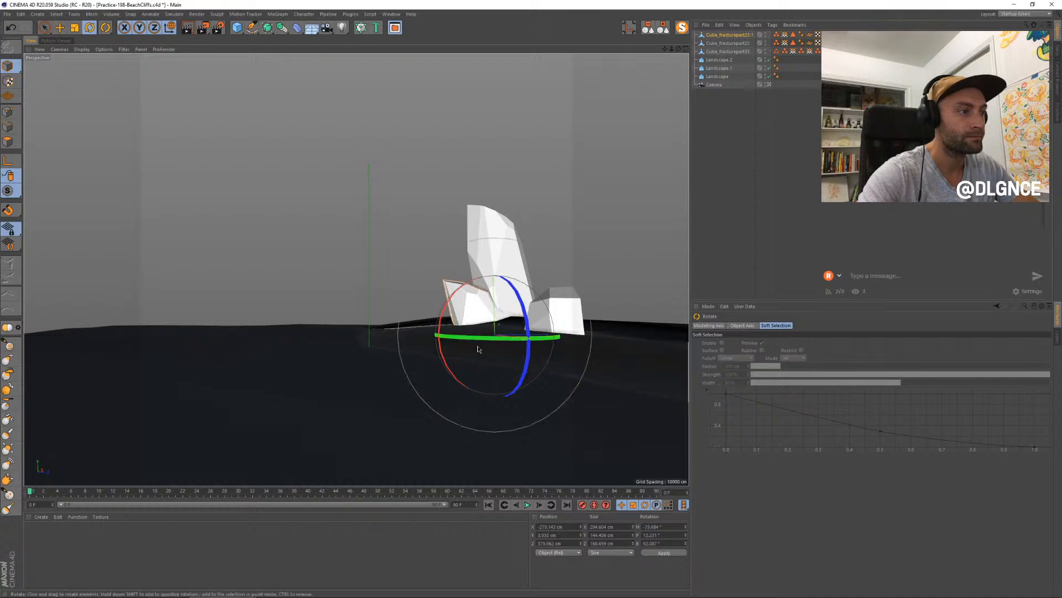
key(e)
drag(553, 341, 586, 331)
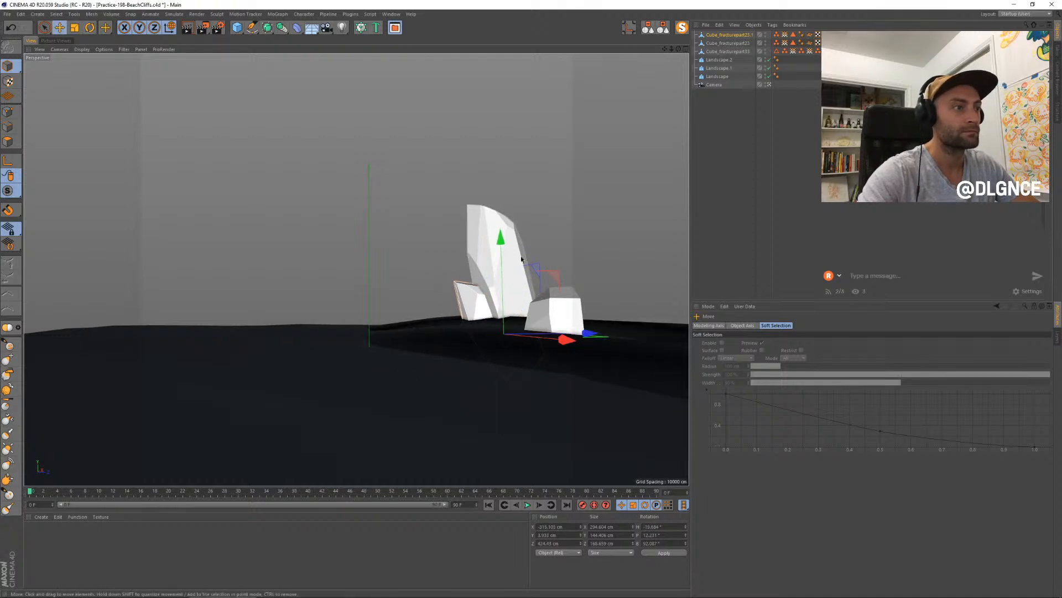
- Select the tall rock together with its small copy and scale both up slightly
shift+click(482, 249)
key(t)
drag(466, 364, 495, 356)
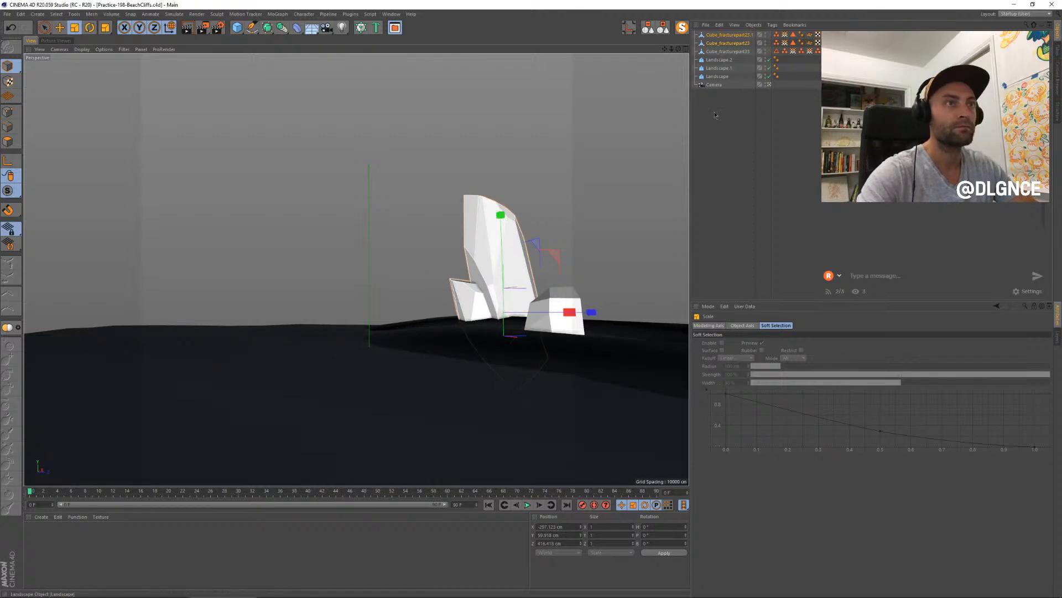
- Return to the fractured cube project and pull two more fragments out of the cube
key(v)
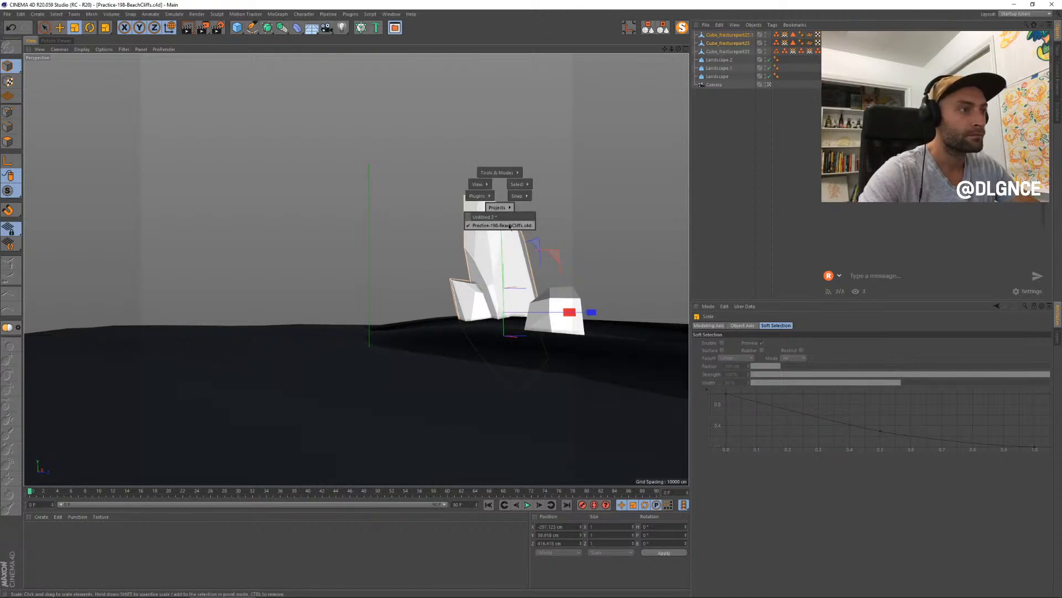
click(489, 217)
alt+drag(522, 286, 616, 309)
click(625, 309)
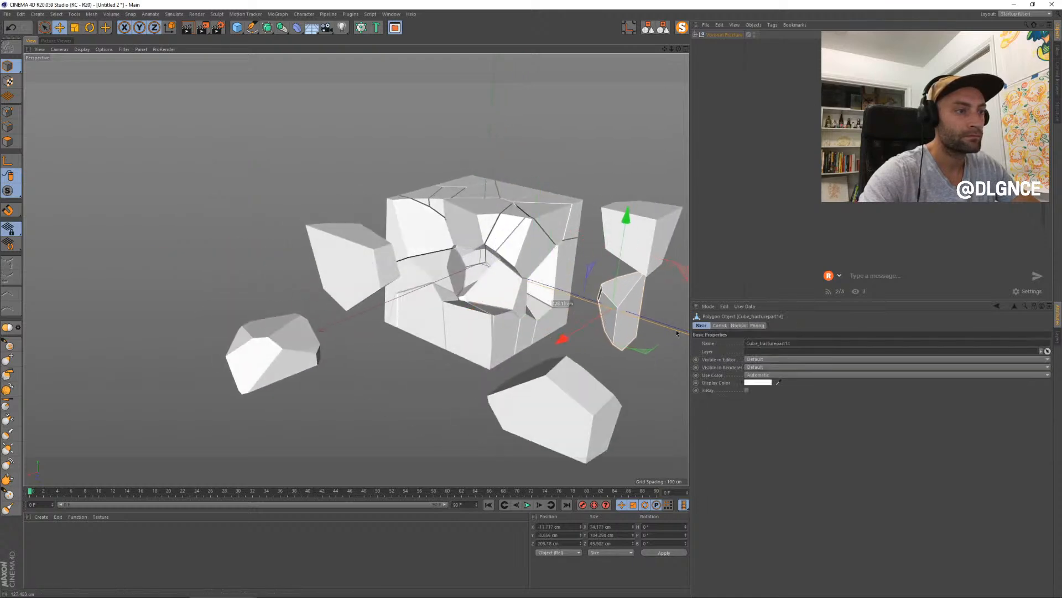
click(499, 290)
alt+drag(499, 290, 253, 286)
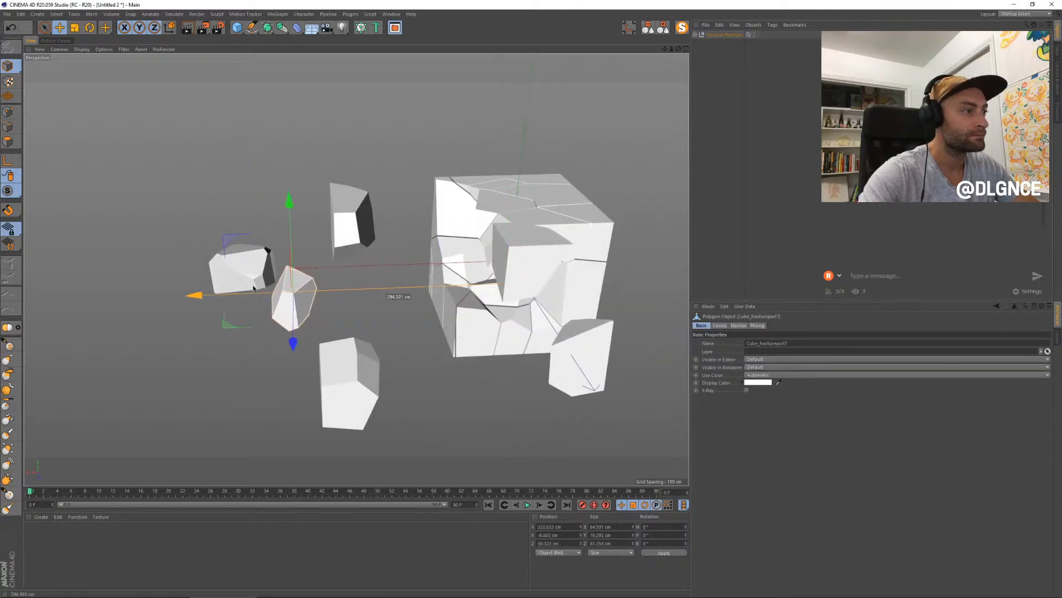
- Rotate the last extracted fragment onto its side and copy it over to the beach cliffs project
key(r)
drag(310, 327, 297, 302)
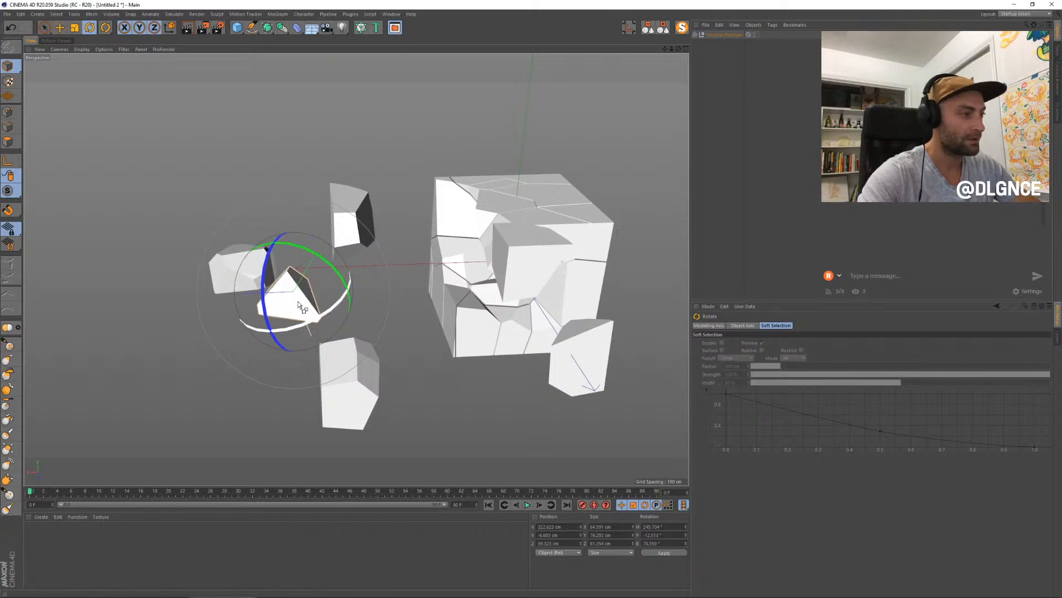
mouse_move(304, 319)
click(307, 339)
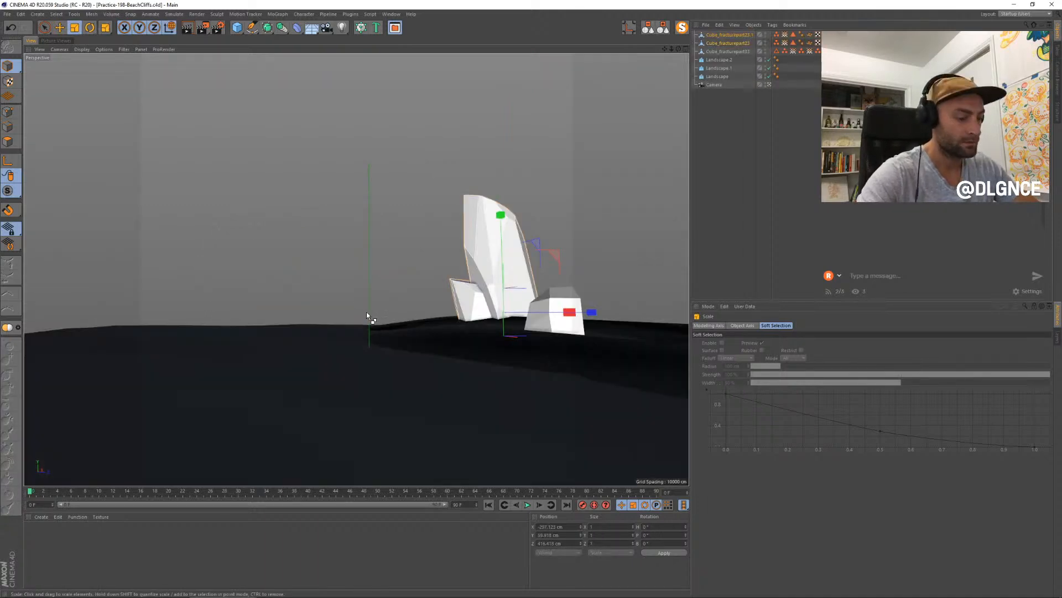
- Paste the fragment, place it on the lower ground away from the rock cluster and rotate it
key(ctrl+v)
key(e)
drag(540, 318, 434, 293)
key(r)
drag(392, 323, 279, 358)
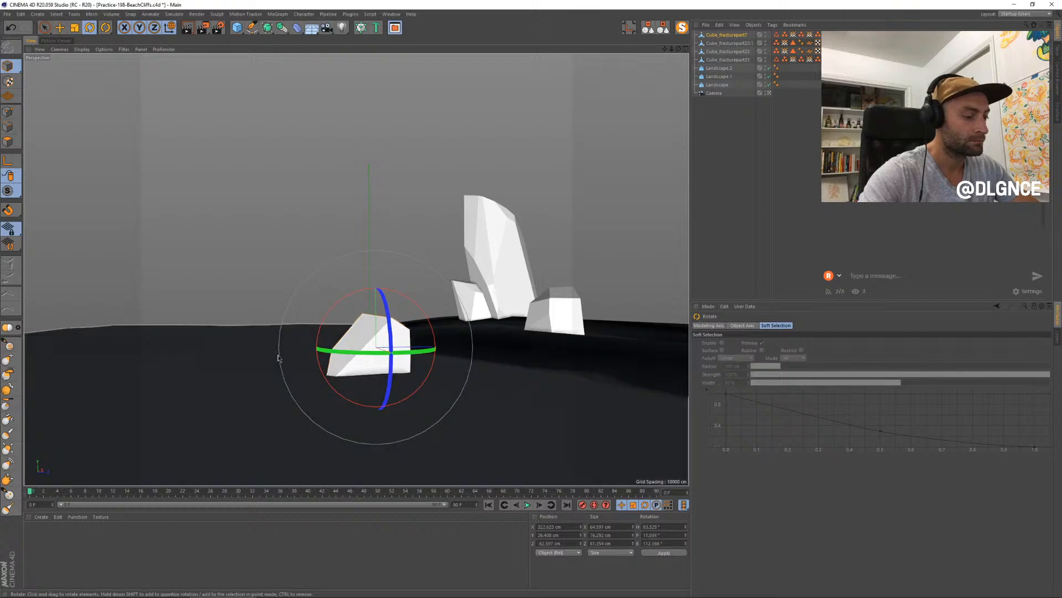
- Rescale the new fragment and rotate it into a pointed, peak-like pose
key(t)
drag(473, 347, 408, 378)
key(r)
key(t)
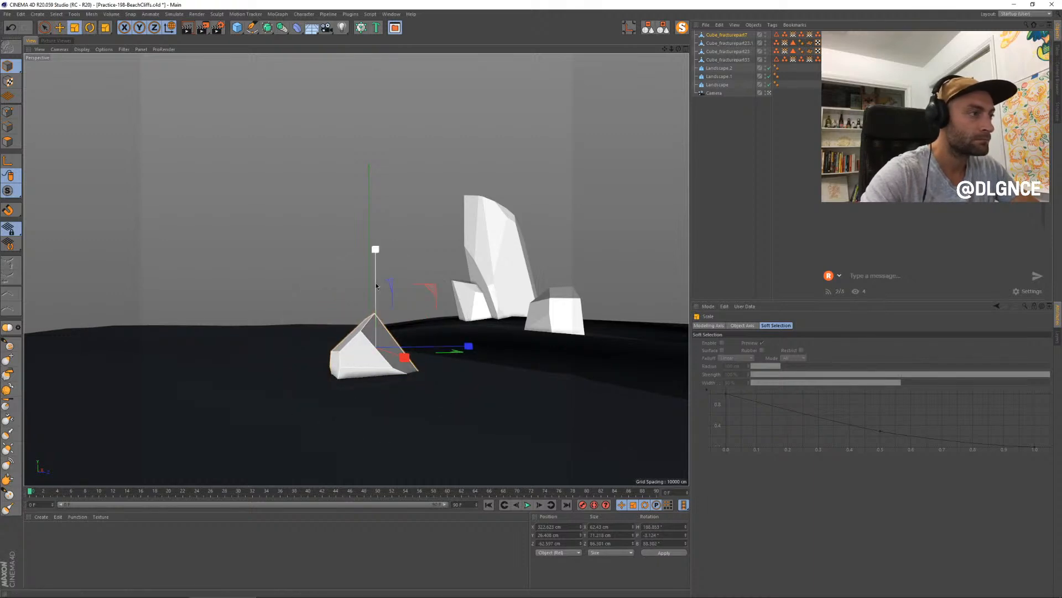
drag(376, 286, 374, 297)
- Move the peaked rock farther back toward the horizon and lower it into the ground
key(e)
drag(404, 358, 340, 358)
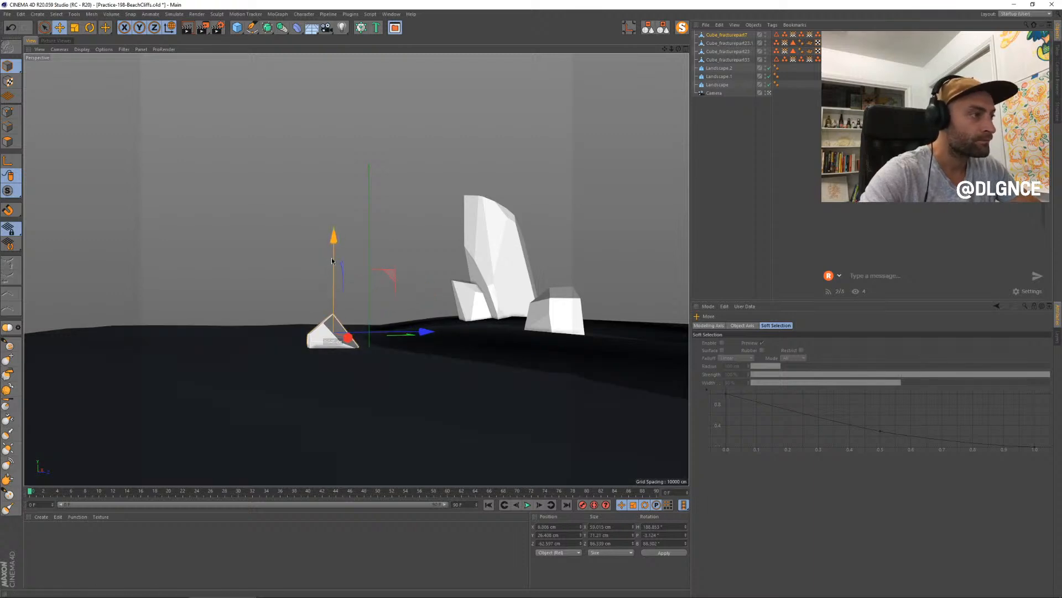
drag(332, 261, 332, 263)
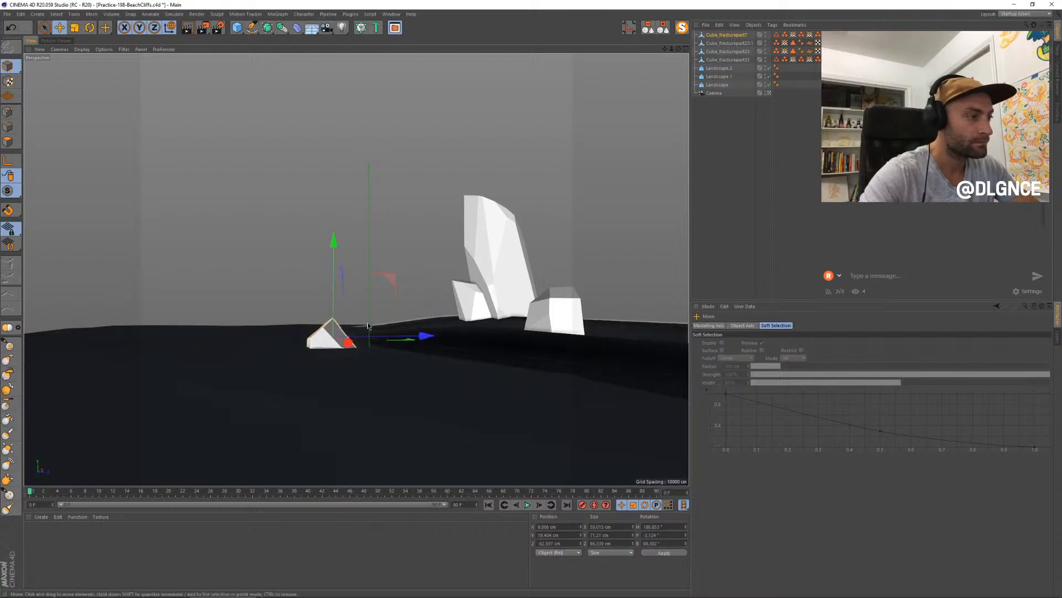
- Enlarge the peaked rock slightly and turn it a little around its vertical axis
key(t)
drag(370, 381, 408, 369)
key(e)
key(r)
drag(349, 344, 340, 342)
key(e)
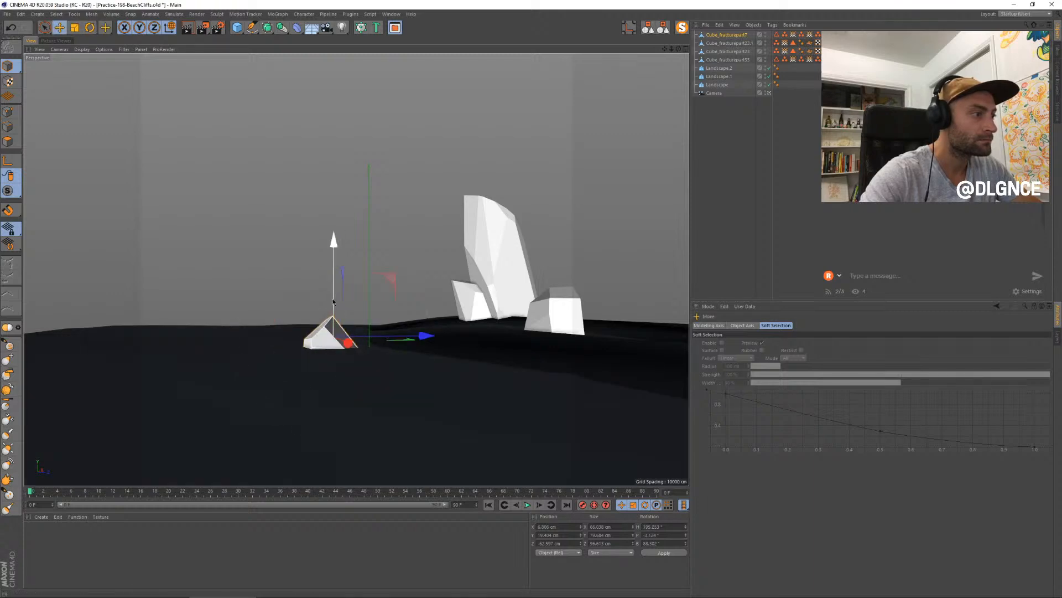
- Raise the peaked rock slightly, shift it to about -112 cm in X and adjust its scale
drag(335, 298, 334, 295)
drag(423, 333, 407, 339)
drag(328, 345, 317, 344)
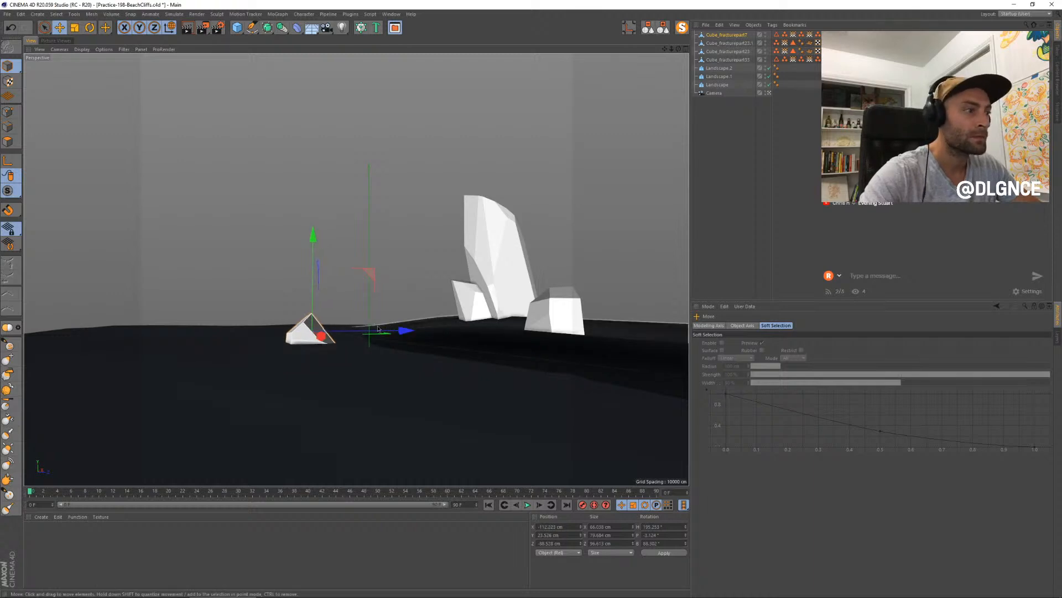
drag(378, 329, 395, 329)
key(t)
drag(359, 363, 385, 383)
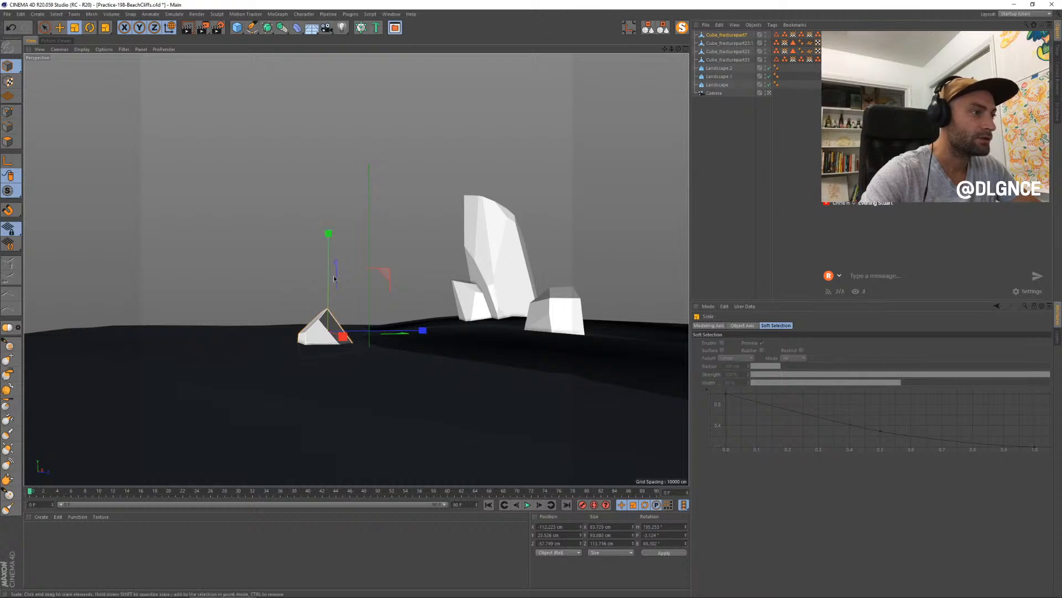
- Nudge the peaked rock slightly upward and group all four rock fragments under one null
key(e)
drag(381, 269, 384, 269)
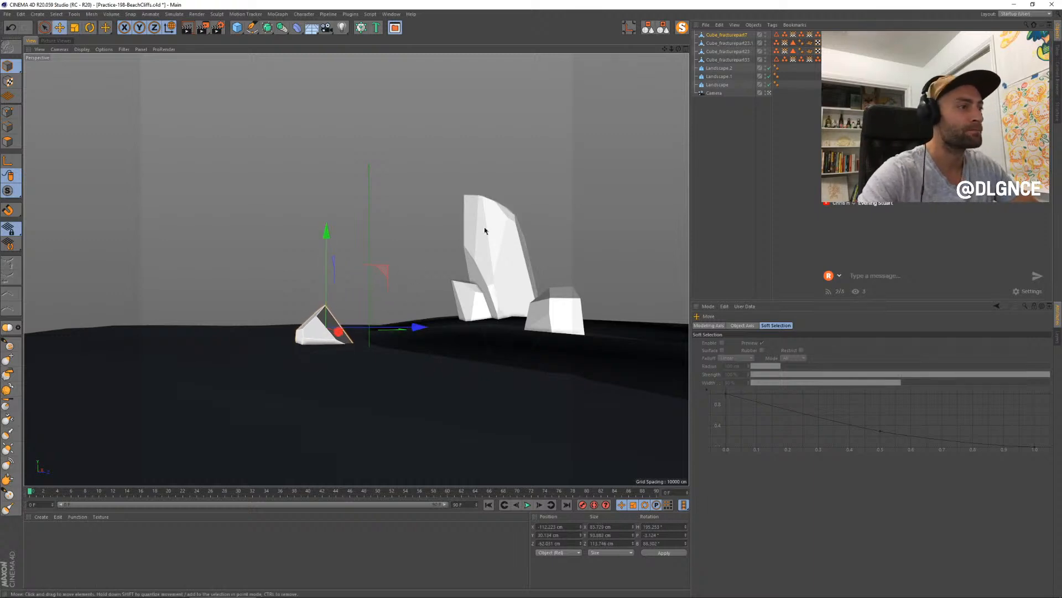
shift+click(741, 59)
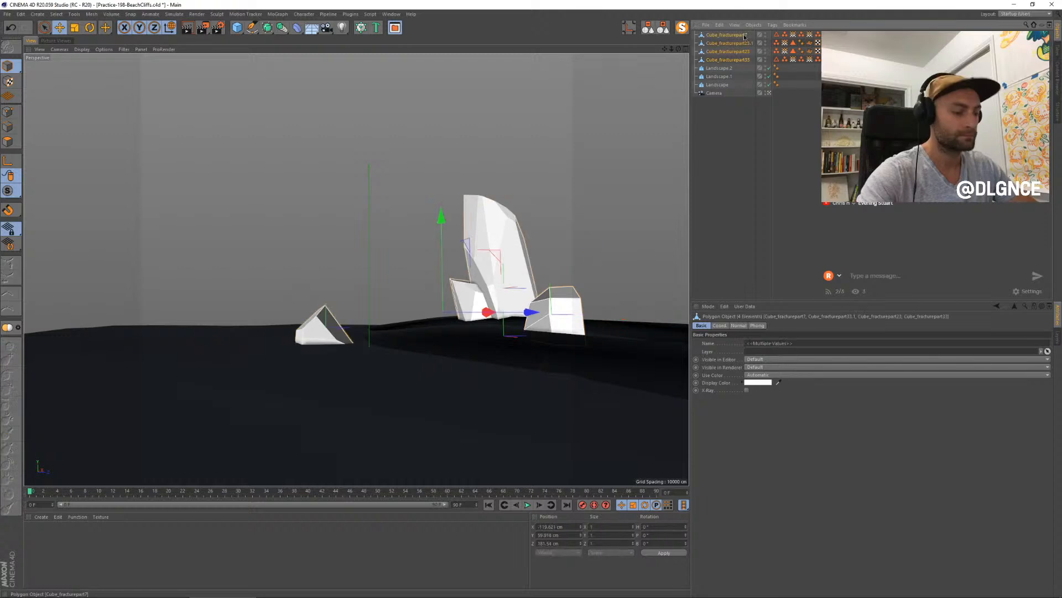
key(alt+g)
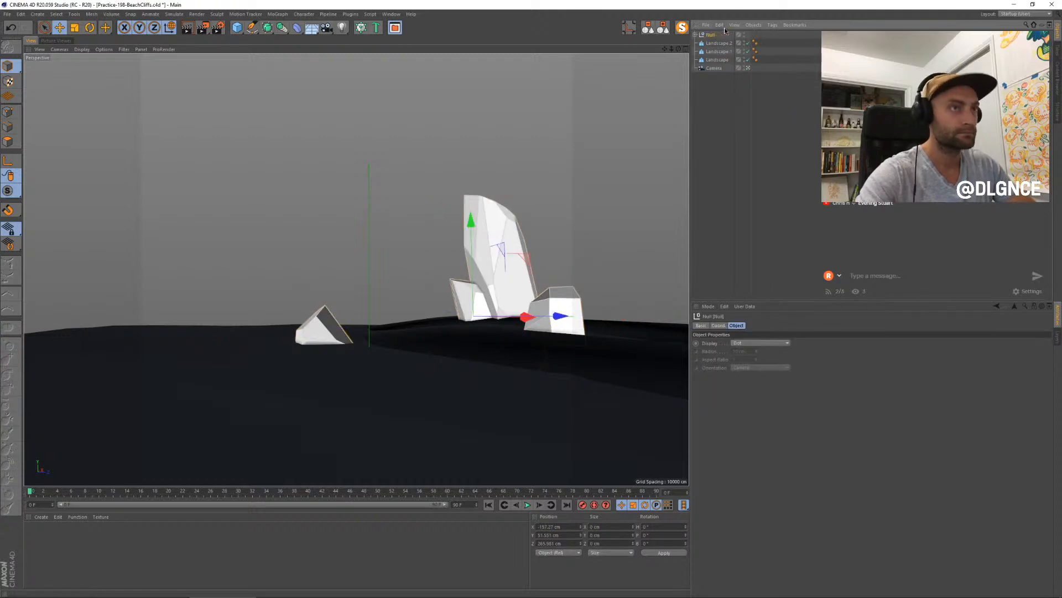
click(695, 35)
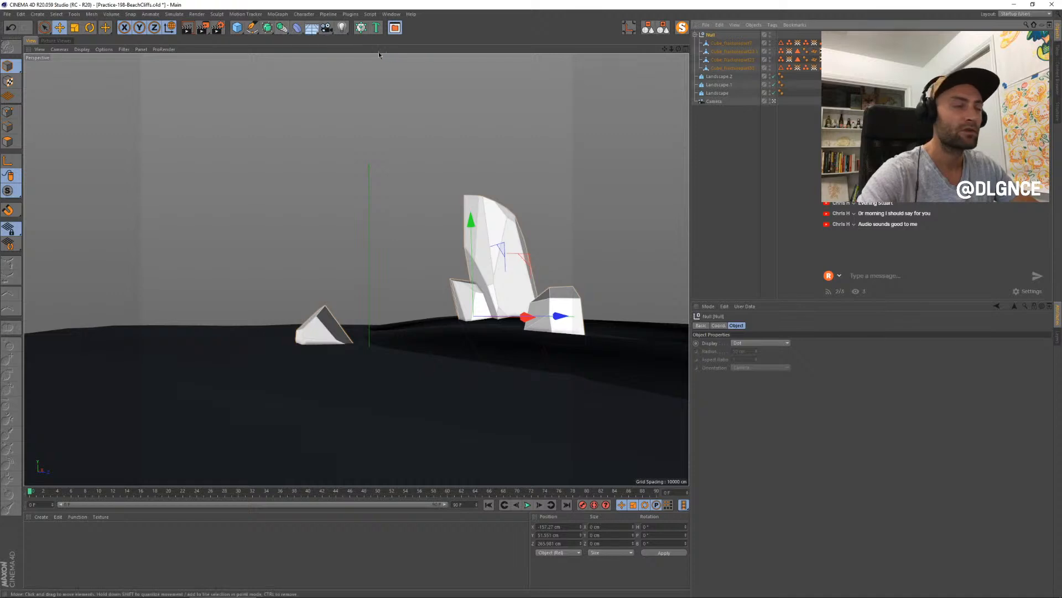
- Add a Bevel deformer inside the rocks' null and enable its Use Angle option
click(297, 28)
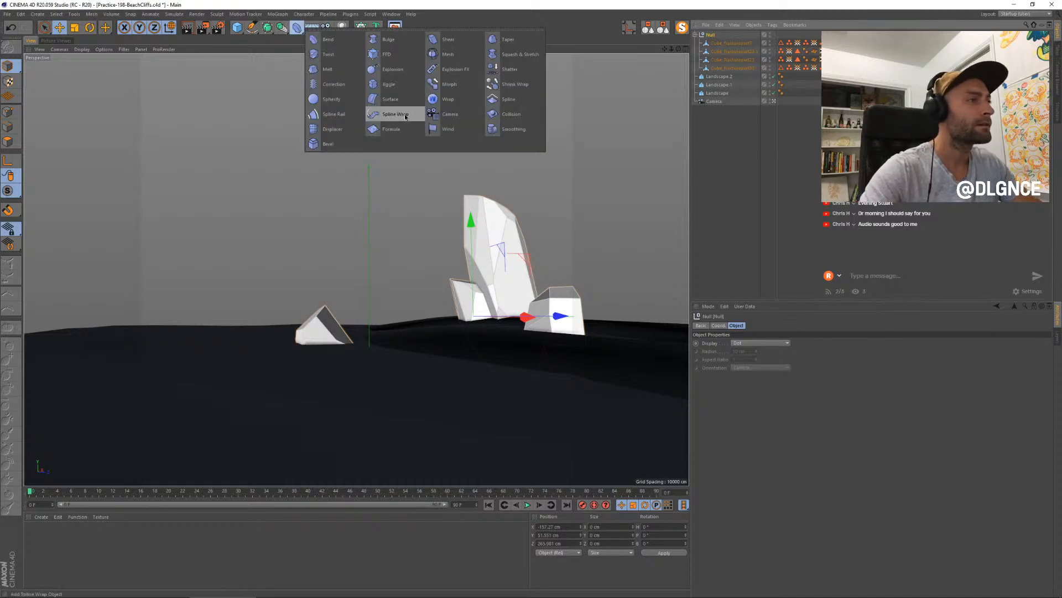
click(331, 145)
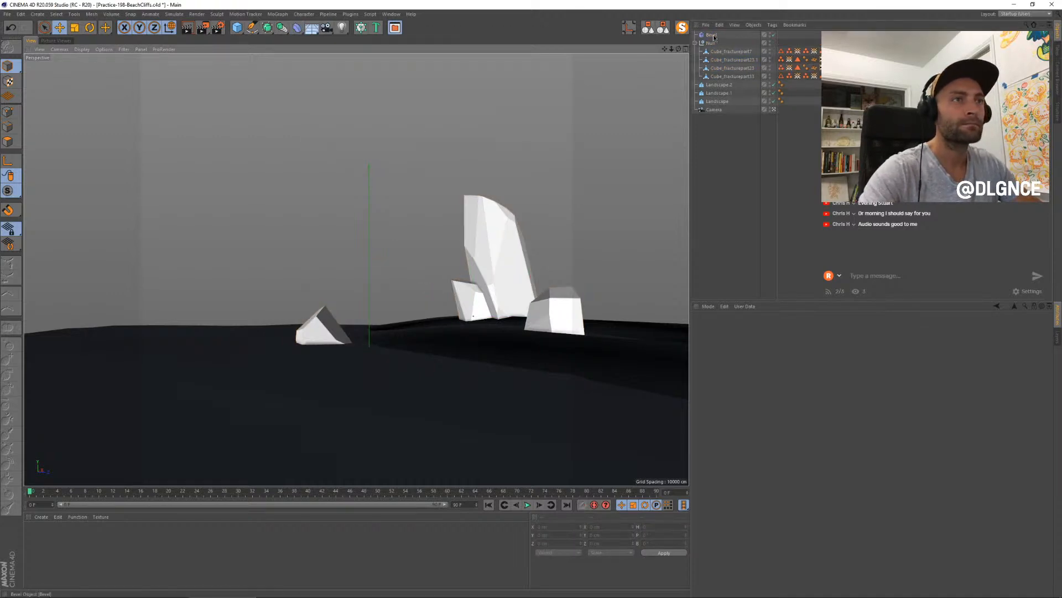
drag(714, 37, 715, 47)
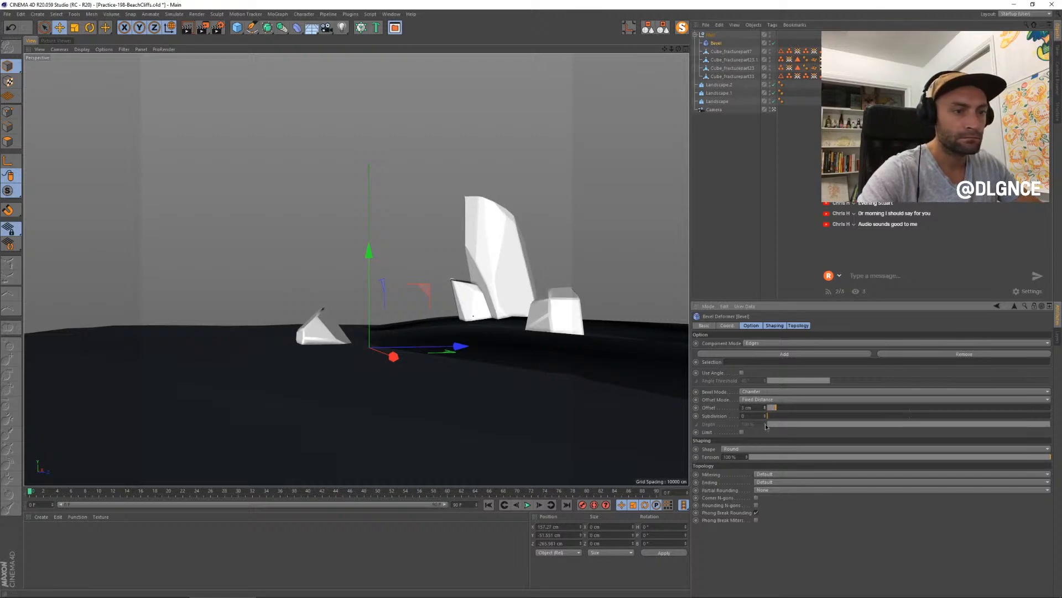
click(742, 373)
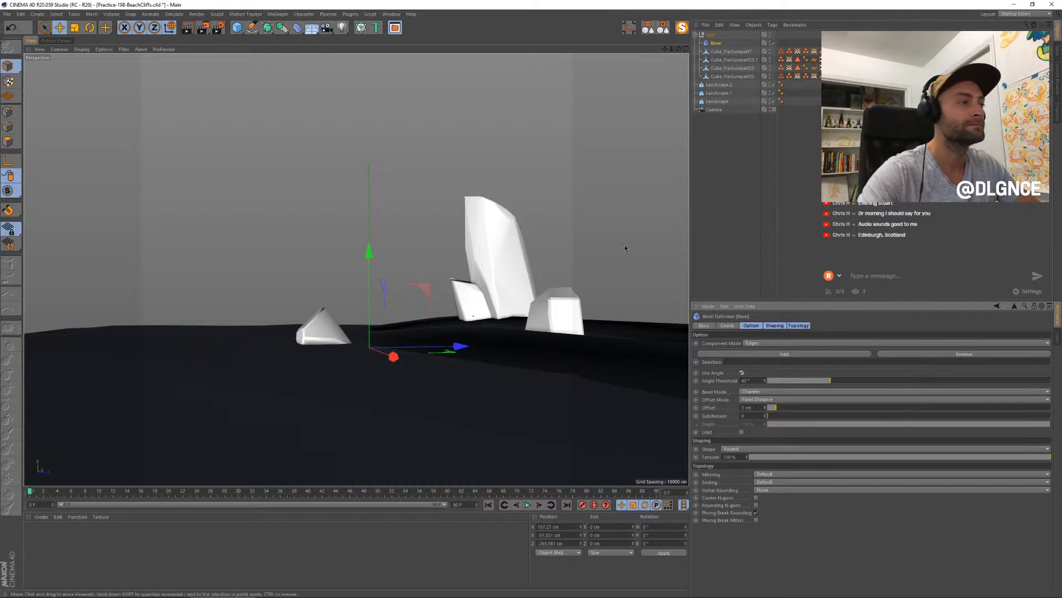
- Nudge the small peaked rock near the horizon and rotate it slightly
click(324, 326)
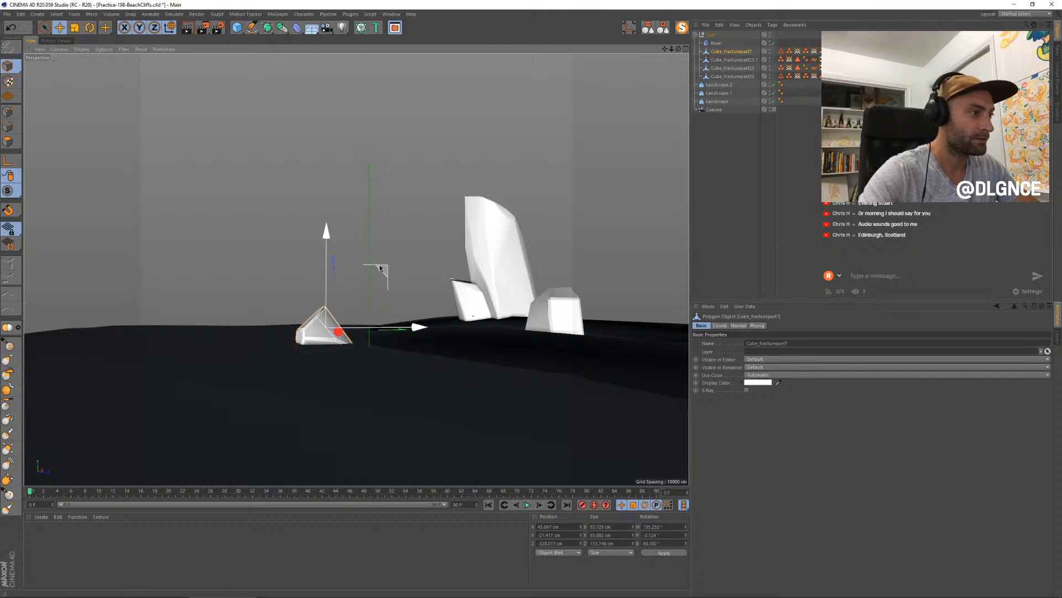
key(r)
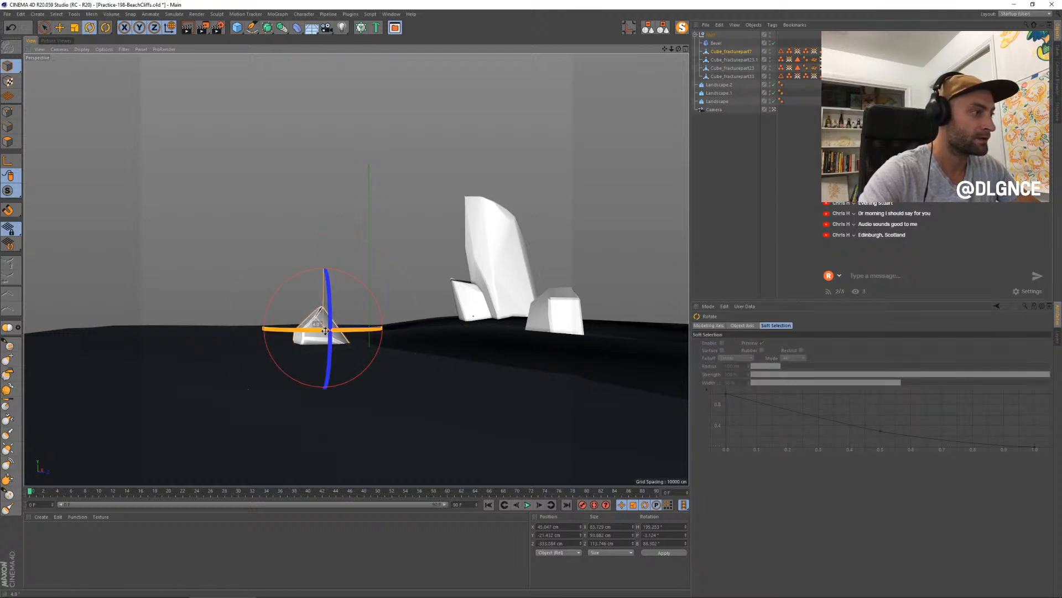
drag(331, 330, 326, 335)
click(793, 209)
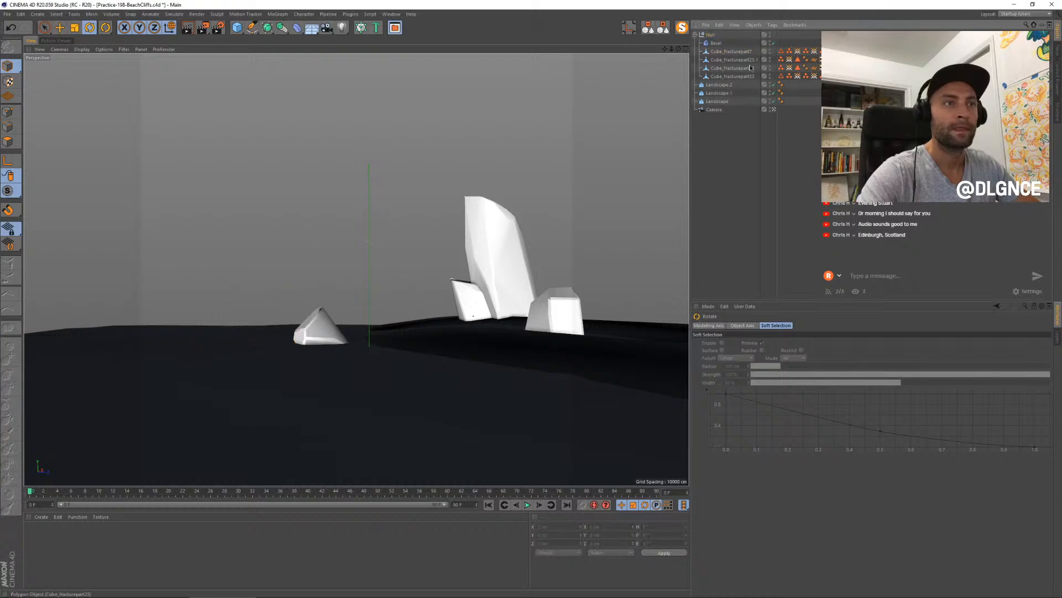
- Examine the beveled rock fragments one by one against the Bevel deformer's settings
click(719, 45)
click(722, 60)
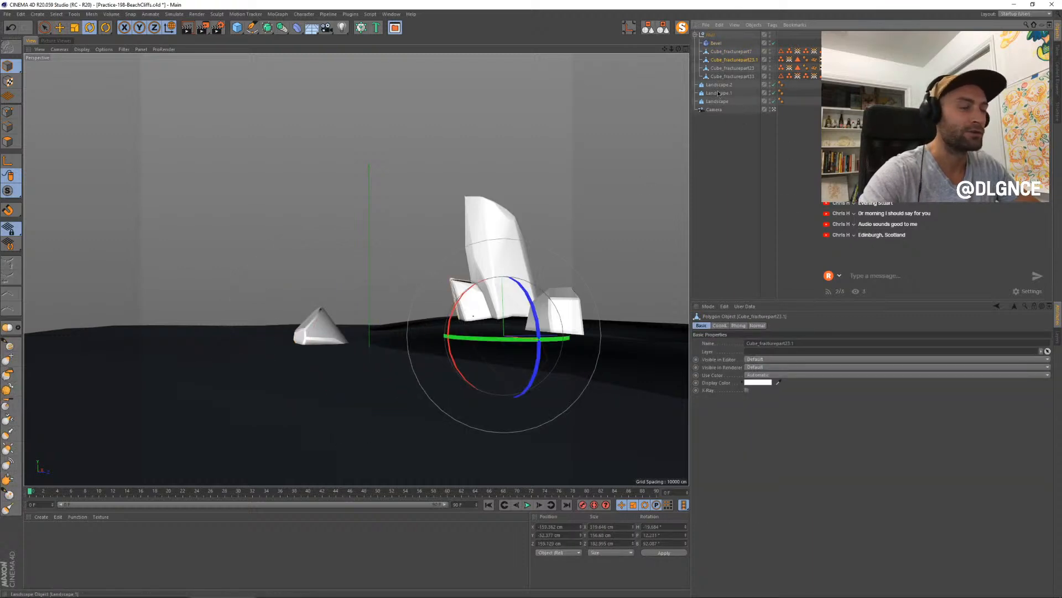
click(723, 51)
click(483, 276)
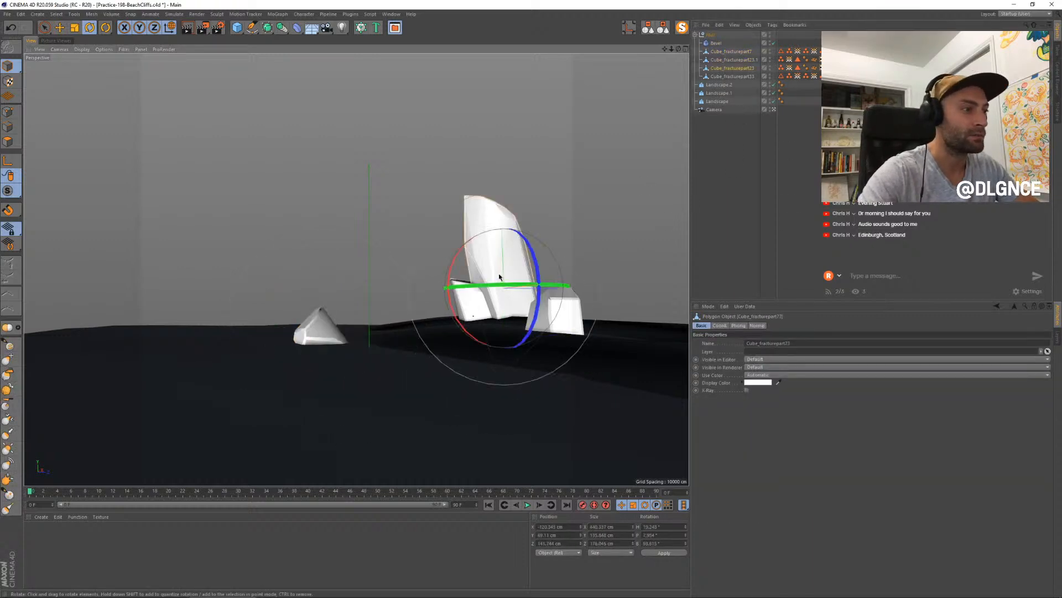
click(754, 159)
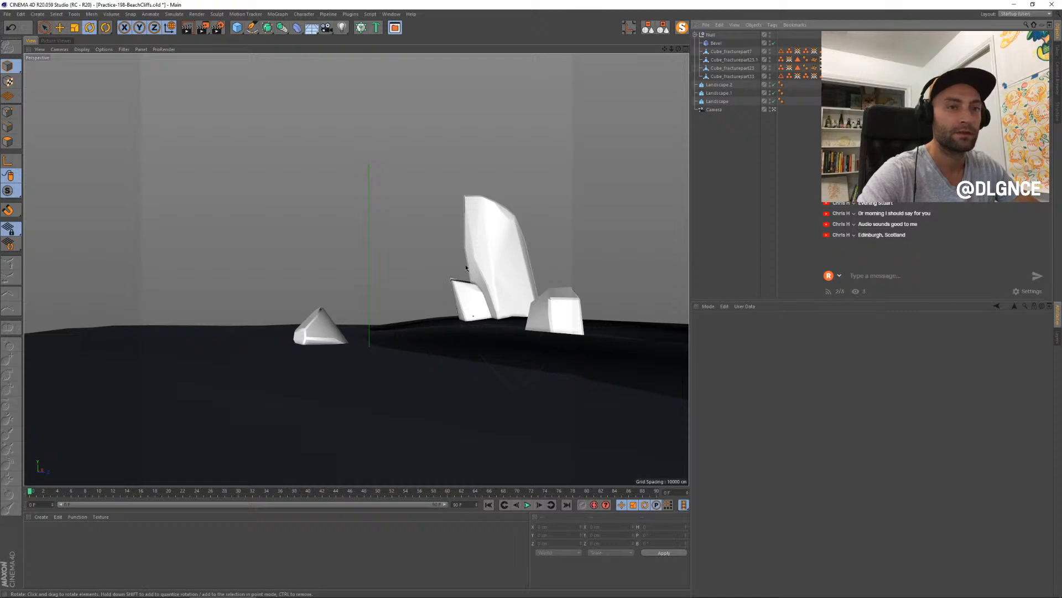
click(468, 300)
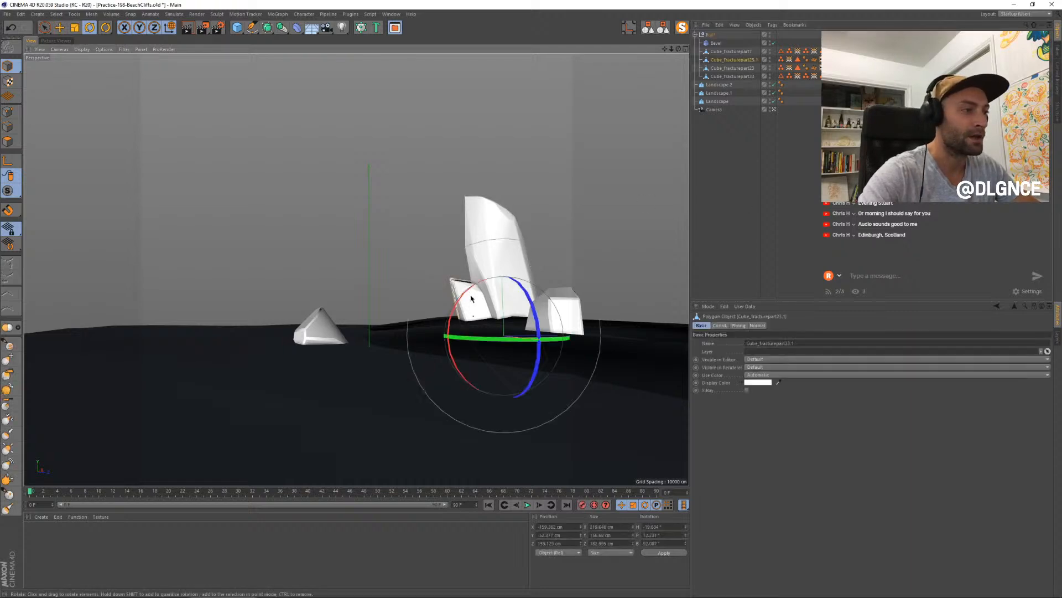
click(715, 44)
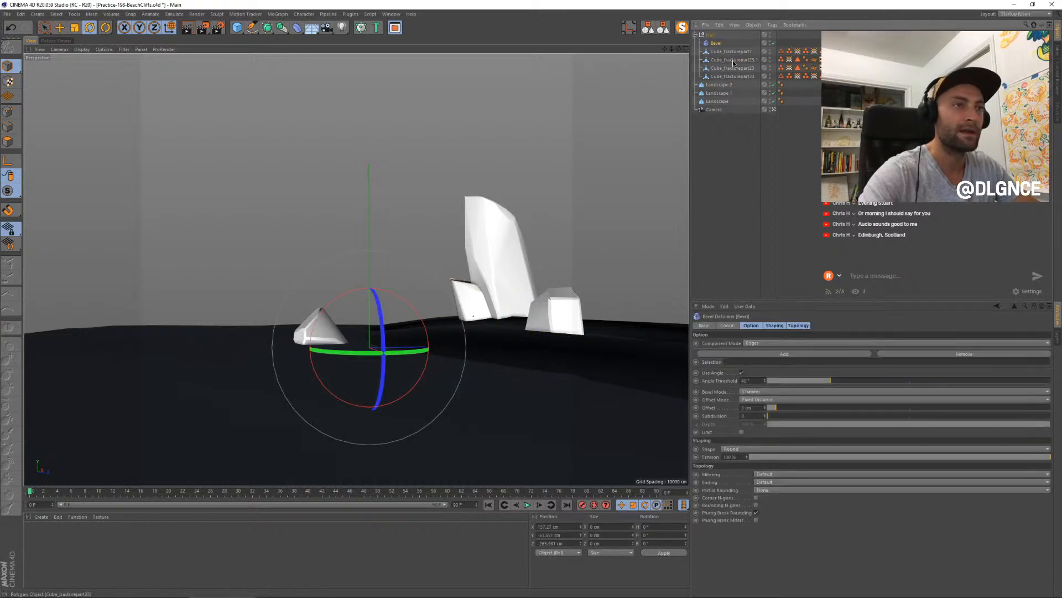
click(734, 52)
click(734, 76)
click(733, 52)
- Set the Bevel deformer's offset to 2 cm and render a test image of the rocks
click(721, 43)
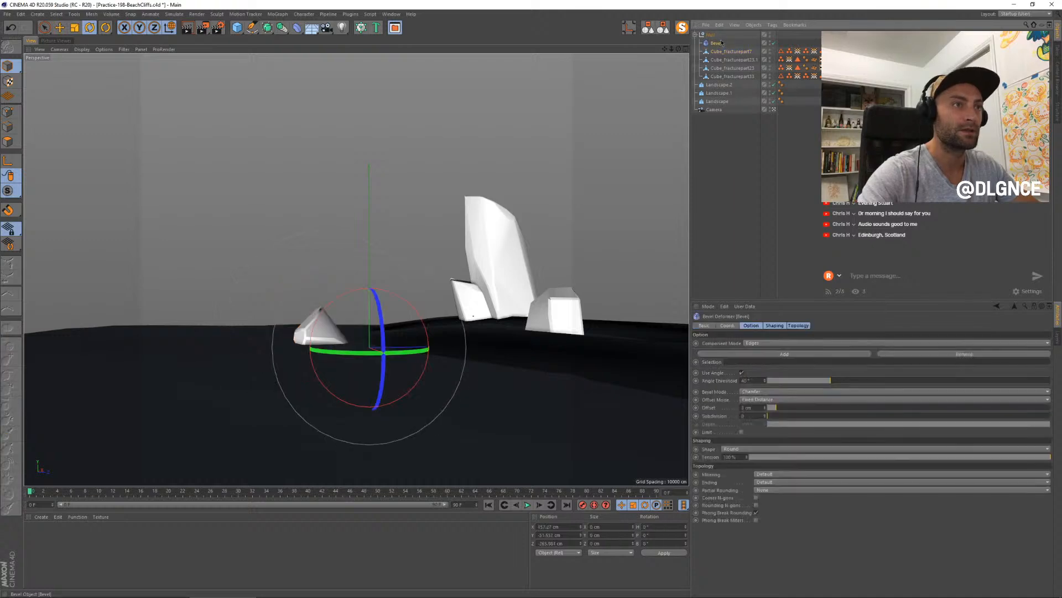
click(766, 410)
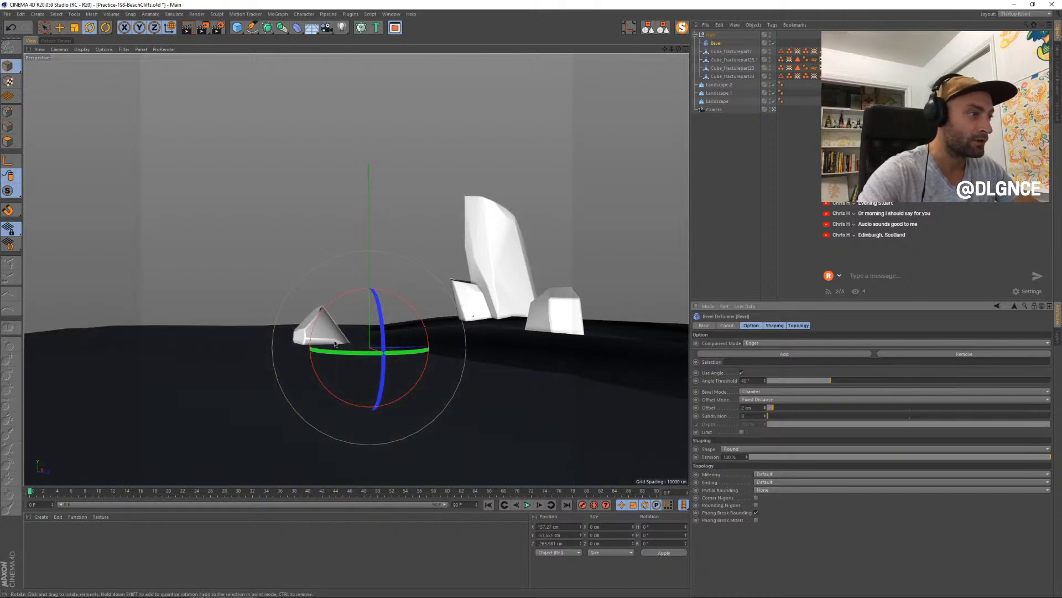
click(718, 186)
key(shift+r)
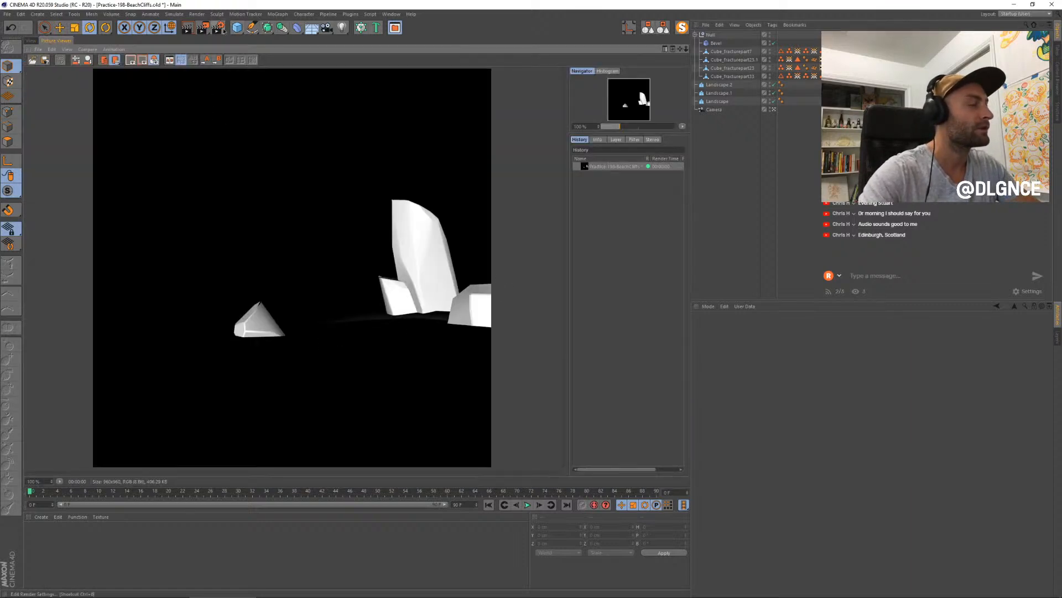
click(31, 40)
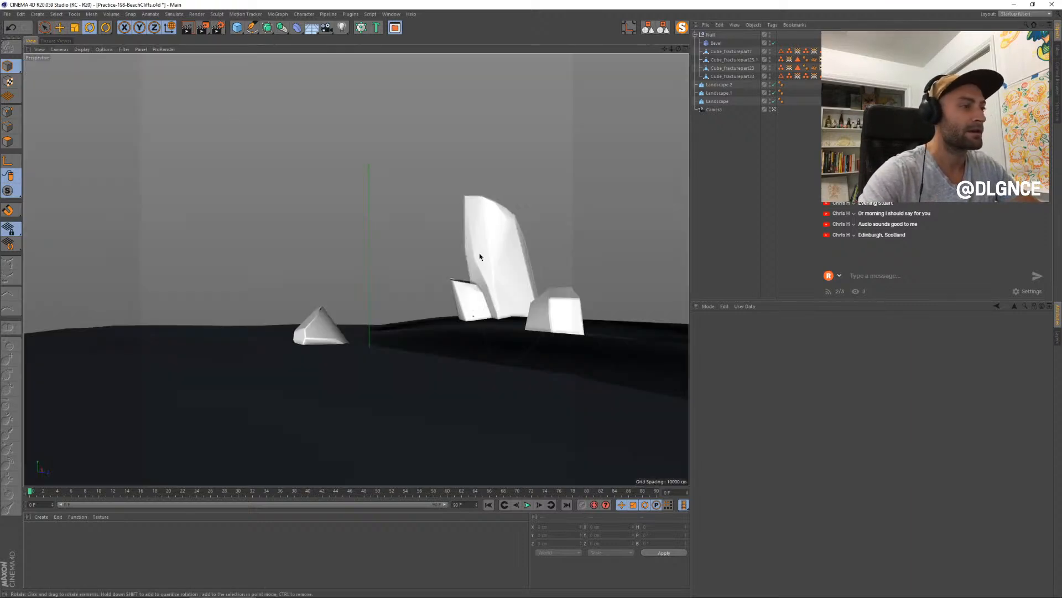
- Undo the last change in the beach scene and switch to the Untitled 2 project with the fractured cube
click(482, 284)
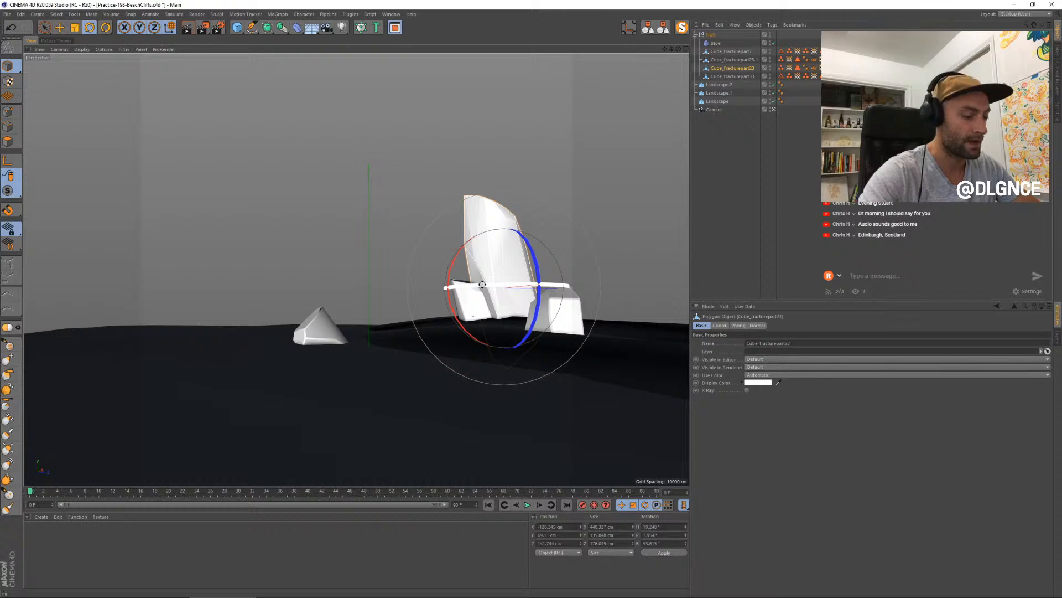
key(ctrl+z)
key(v)
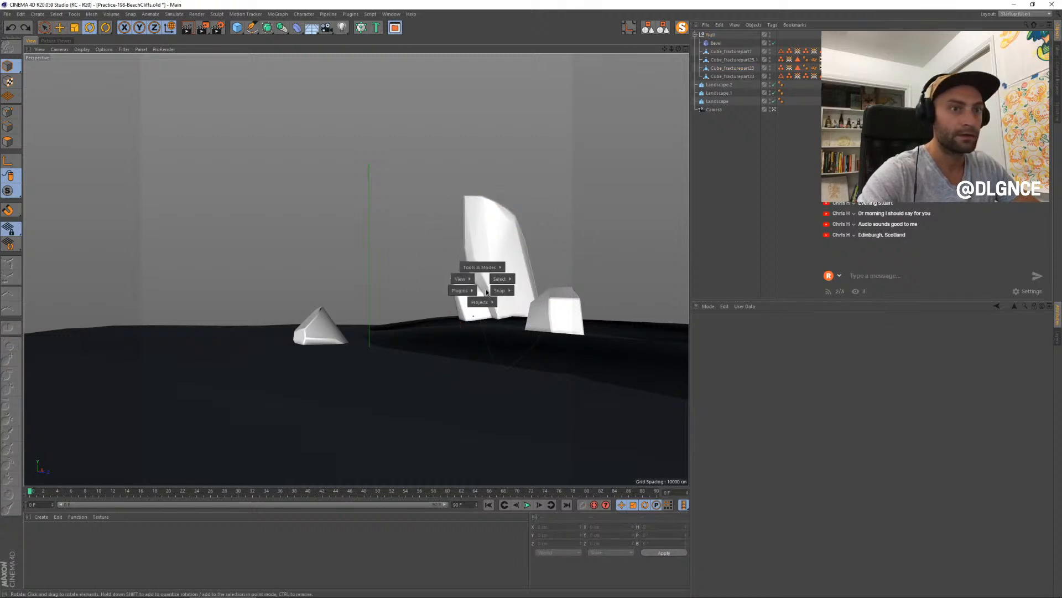
click(493, 311)
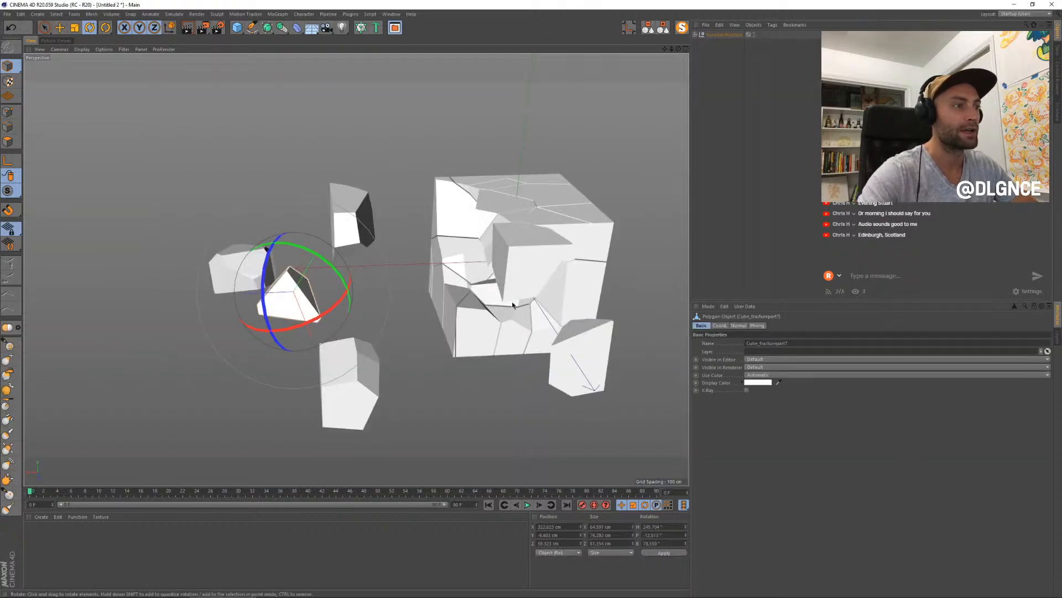
- Pull two more fragments out of the fractured cube and set them apart from it
alt+drag(513, 304, 562, 304)
click(424, 226)
key(e)
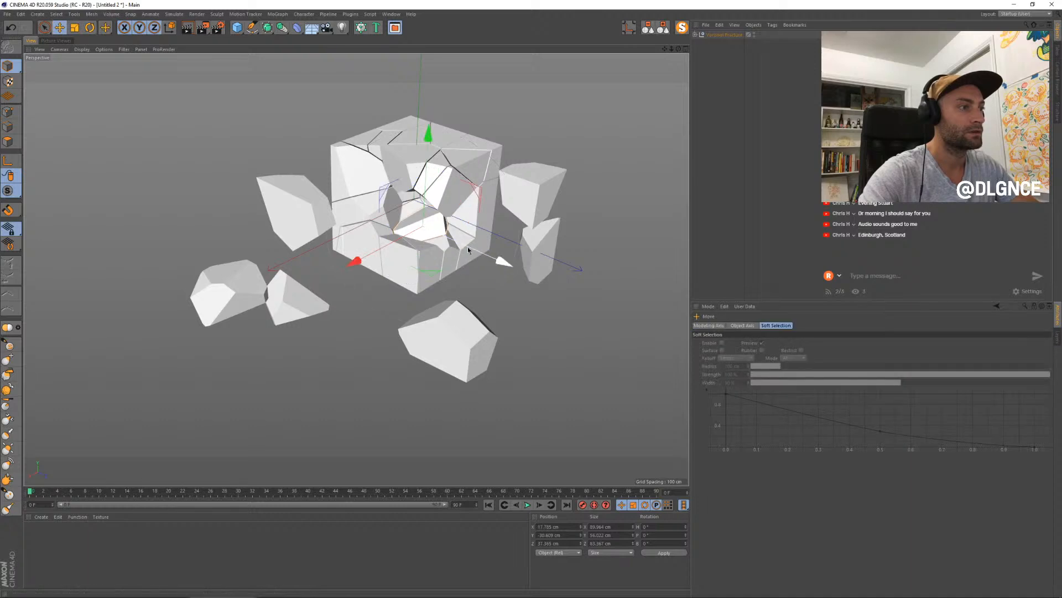
drag(467, 245, 614, 339)
click(430, 268)
alt+drag(415, 274, 283, 302)
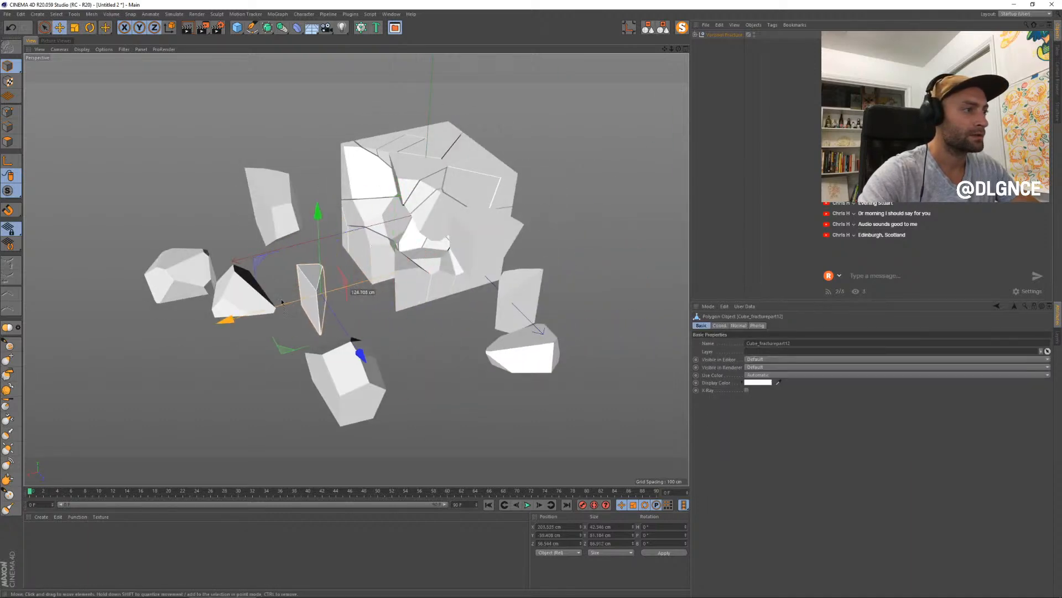
- Pull another fragment well away from the fractured cube and rotate it into a new pose
click(389, 253)
drag(334, 250, 83, 336)
key(r)
drag(93, 271, 82, 343)
alt+drag(91, 340, 119, 320)
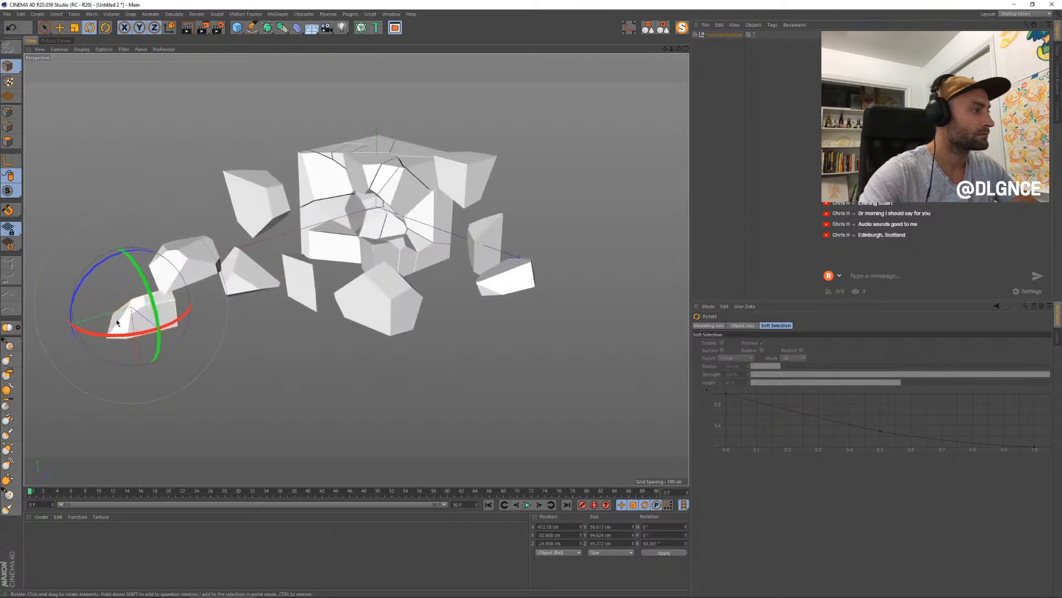
- Copy the rotated fragment into the Practice-168-BeachCliffs project and place it inside the rocks' null
key(v)
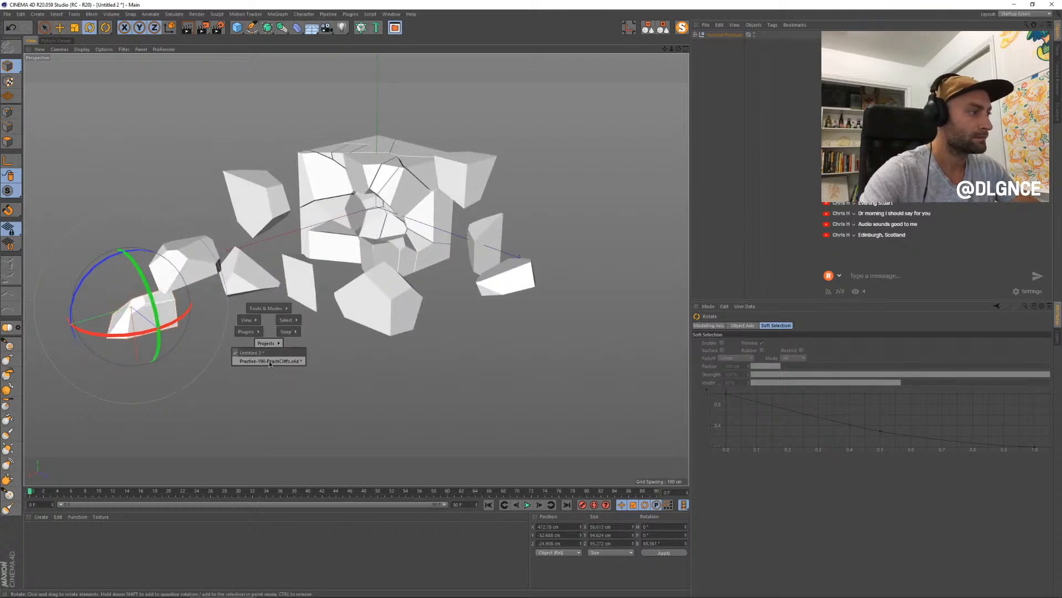
click(269, 360)
key(ctrl+v)
drag(715, 35, 711, 43)
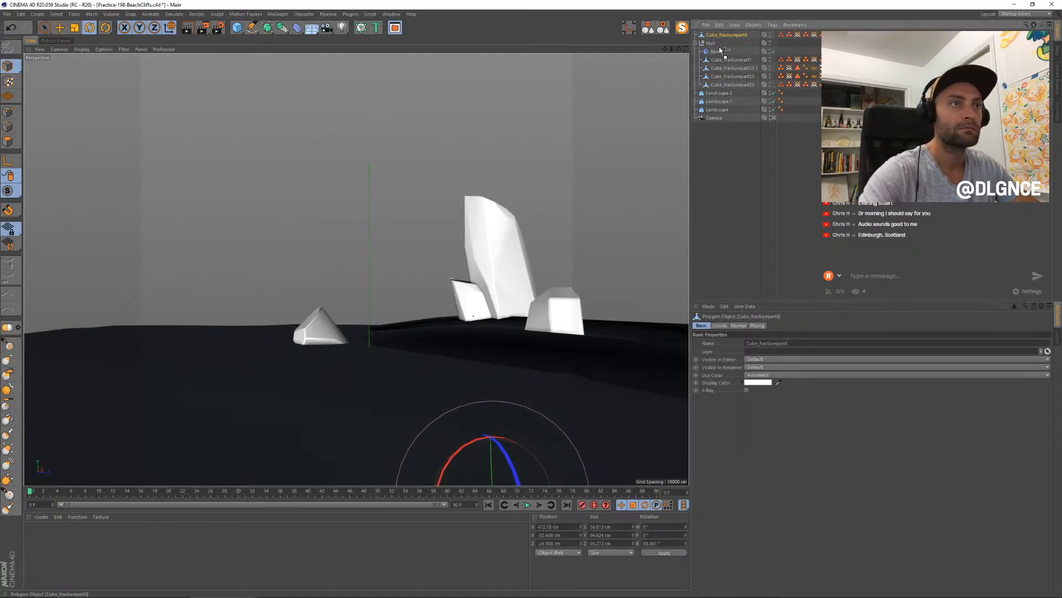
- Raise the pasted fragment above the ground and stretch it vertically into a tall peak
key(e)
drag(489, 392, 489, 276)
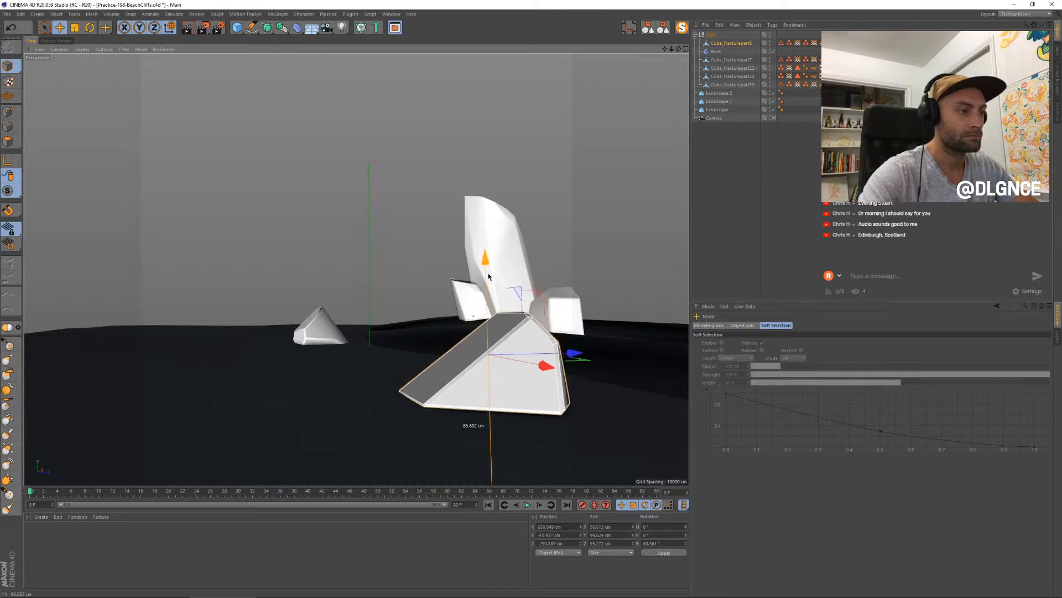
drag(486, 316, 487, 223)
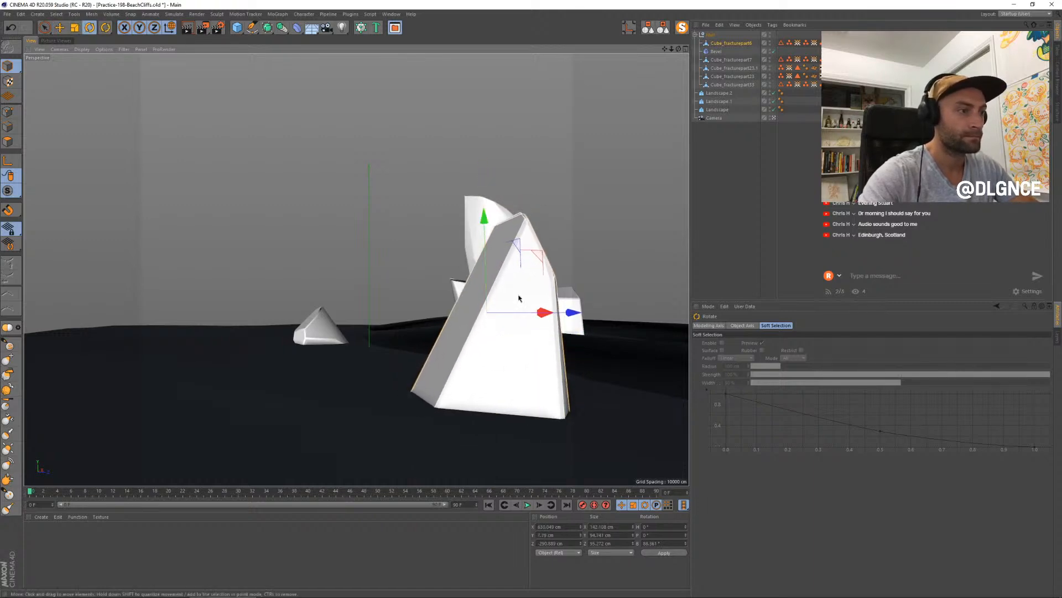
- Rotate the tall peak to a heading of about -40° and adjust its scale slightly
key(r)
drag(531, 313, 483, 316)
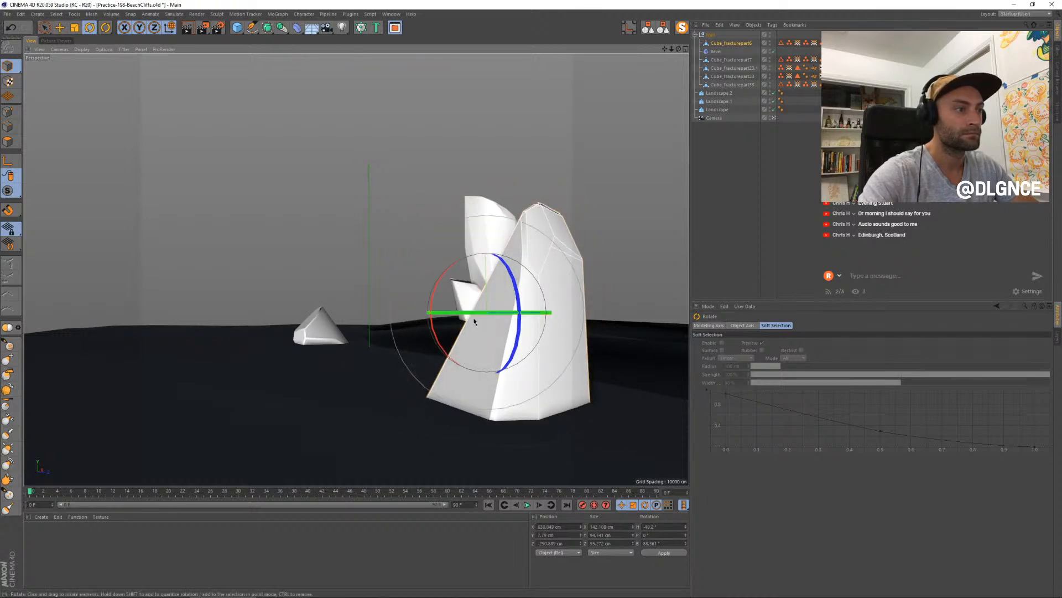
key(t)
mouse_move(547, 315)
mouse_down()
mouse_move(562, 308)
mouse_move(547, 312)
mouse_up()
- Select the two adjoining sloped polygons at the top of the tall peak, undoing a trial move of the first
click(18, 145)
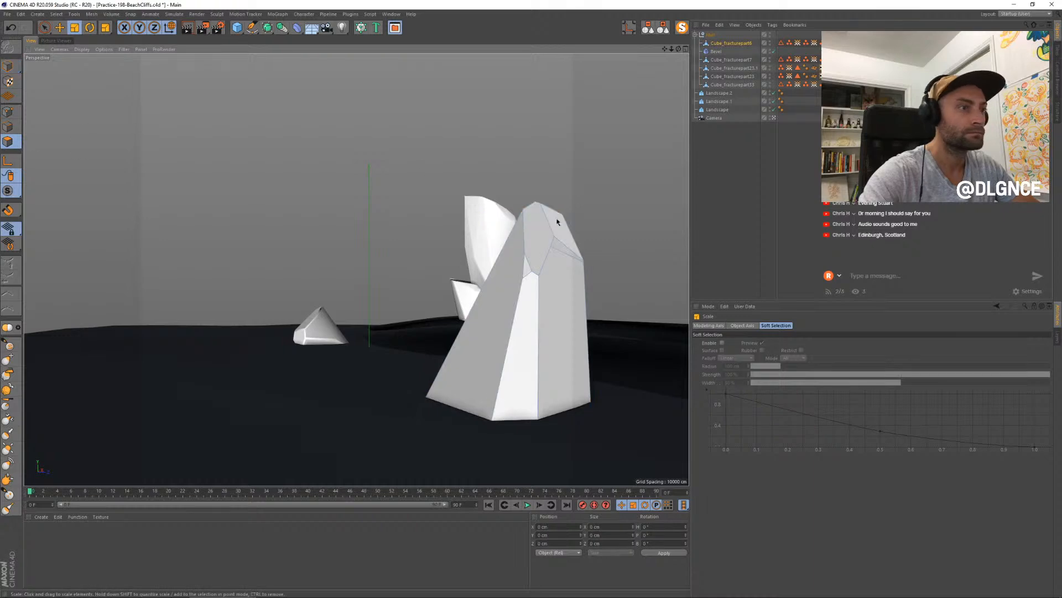
click(567, 228)
key(e)
drag(566, 152, 570, 154)
key(ctrl+z)
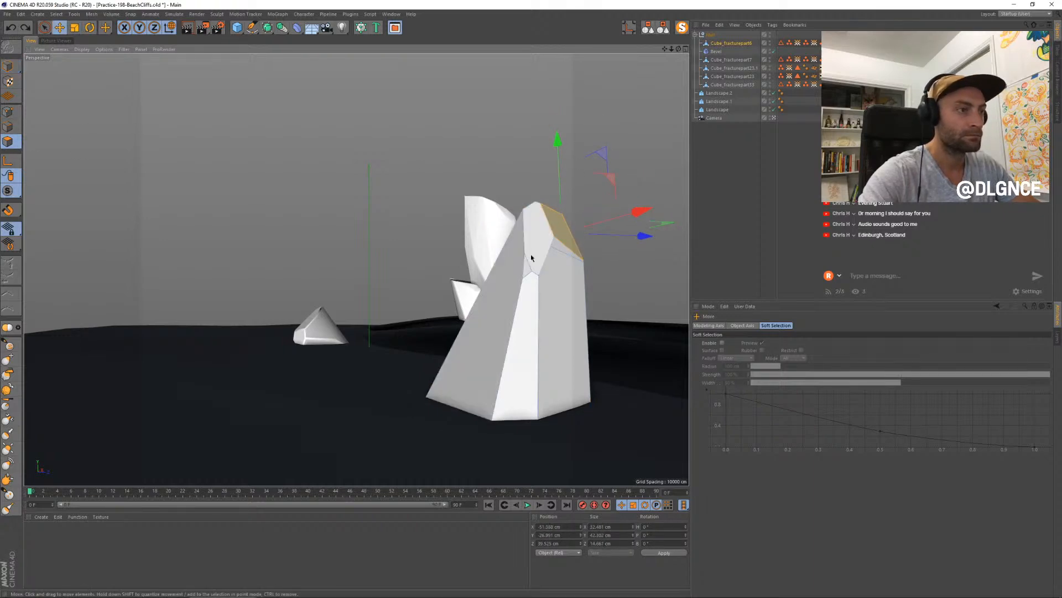
shift+click(541, 241)
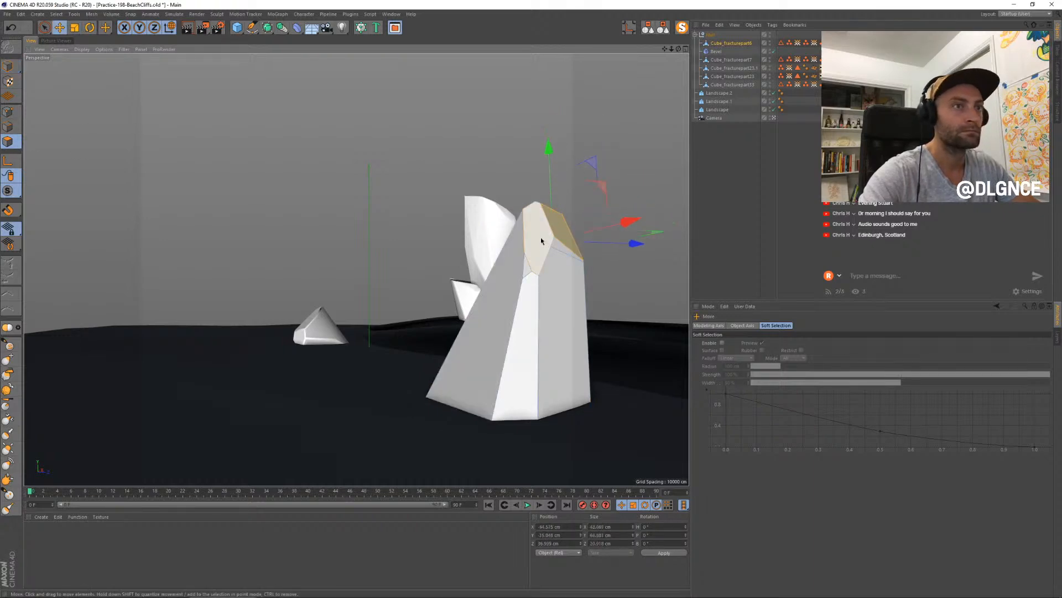
click(775, 119)
alt+drag(610, 260, 646, 286)
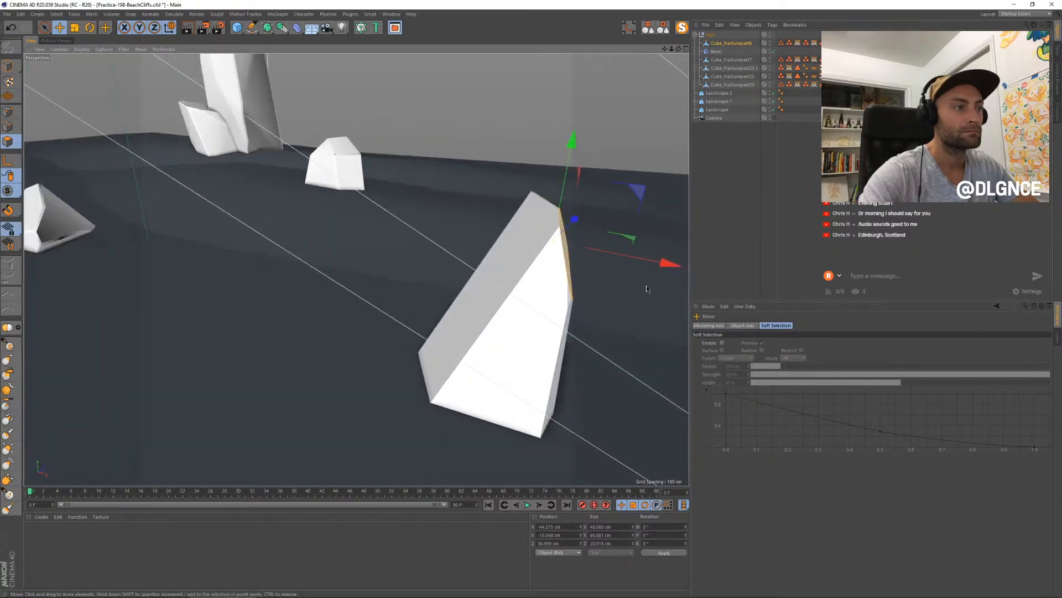
mouse_move(571, 263)
alt+mouse_down()
mouse_move(540, 264)
mouse_move(555, 265)
alt+mouse_up()
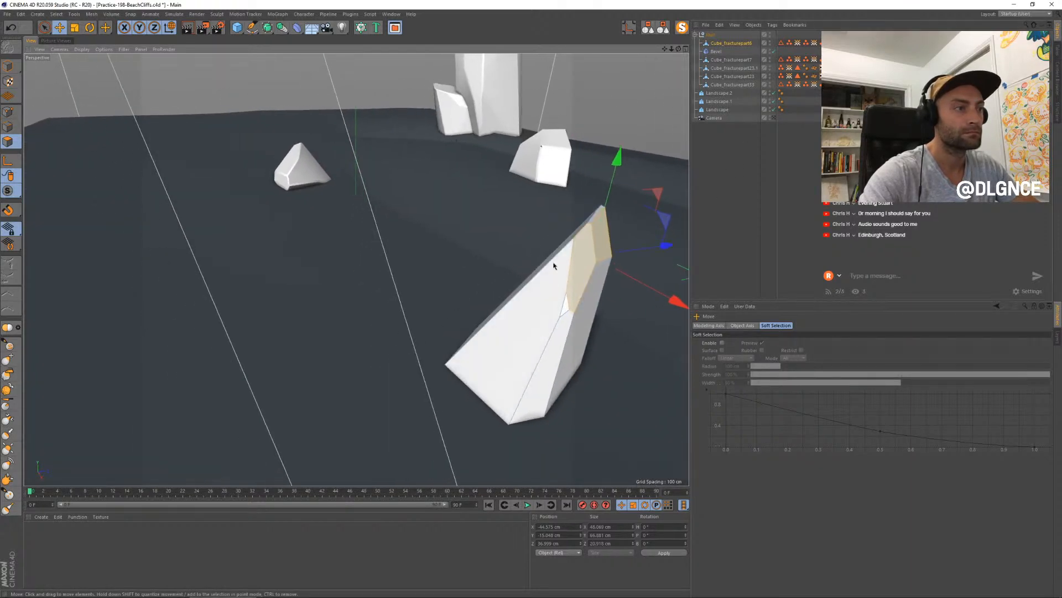
shift+click(547, 261)
drag(586, 359, 573, 359)
key(Delete)
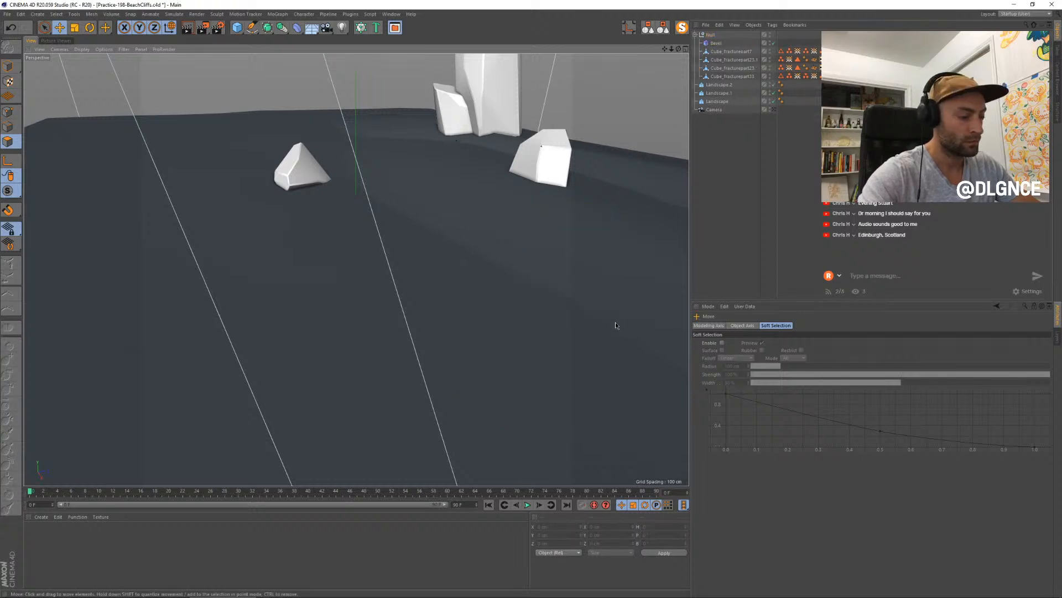
key(ctrl+z)
- Enable soft selection for the sloped polygon at the peak's tip, and rotate and scale it to reshape the top
alt+drag(356, 268, 350, 274)
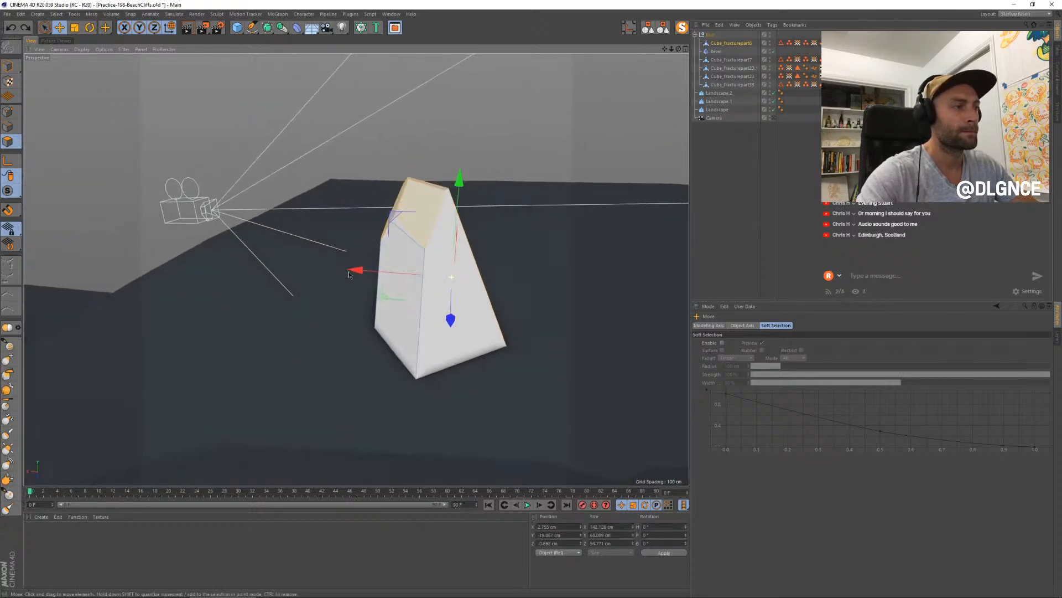
click(419, 205)
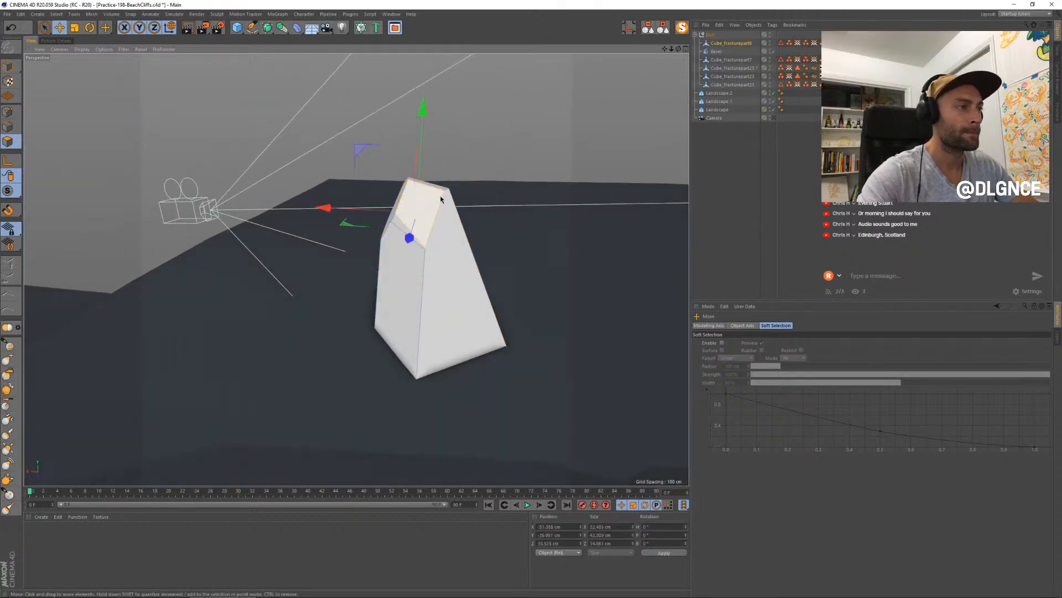
click(723, 343)
drag(360, 147, 466, 114)
key(r)
key(t)
drag(532, 147, 502, 161)
key(e)
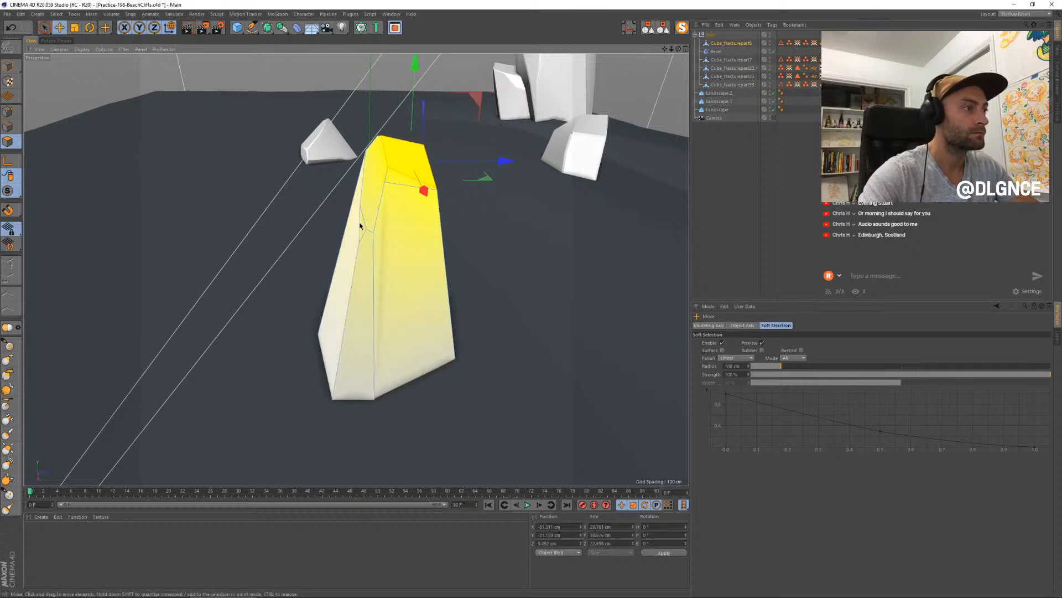
- Turn off soft selection, undo the trial rotation, and move the peak's long side polygon slightly outward
click(361, 224)
drag(435, 224, 433, 268)
click(415, 257)
key(r)
key(ctrl+z)
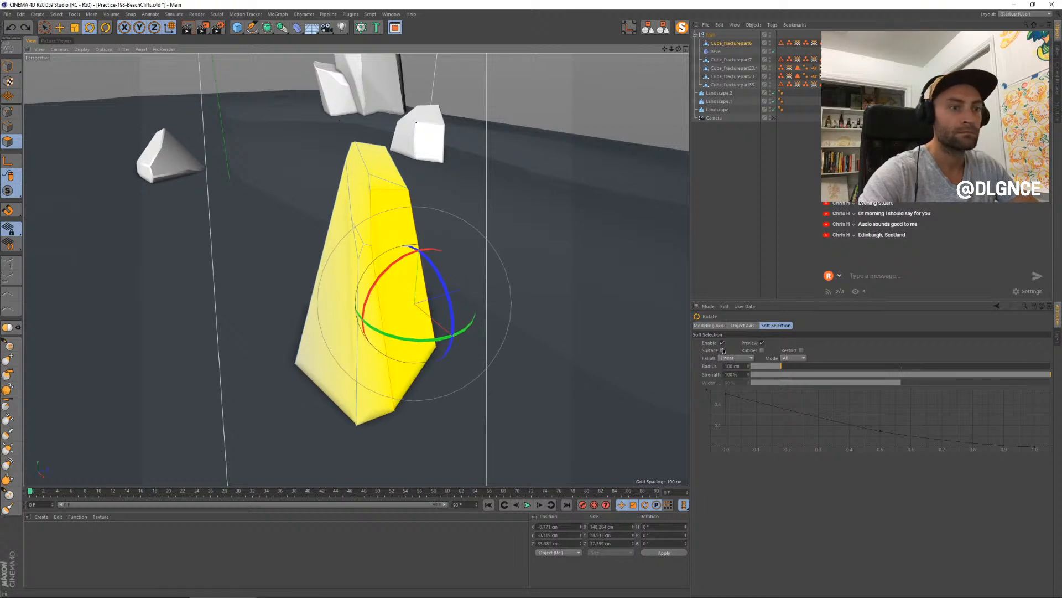
key(e)
drag(508, 321, 515, 320)
- Return to the scene camera's view and scale the peak's long side polygon down slightly
drag(715, 44, 716, 53)
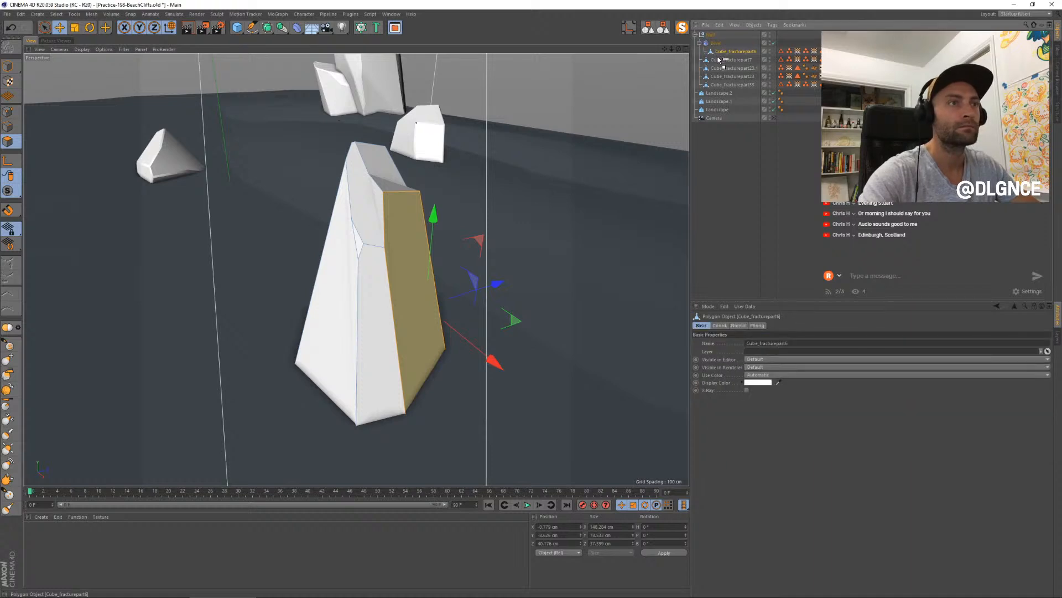
click(774, 118)
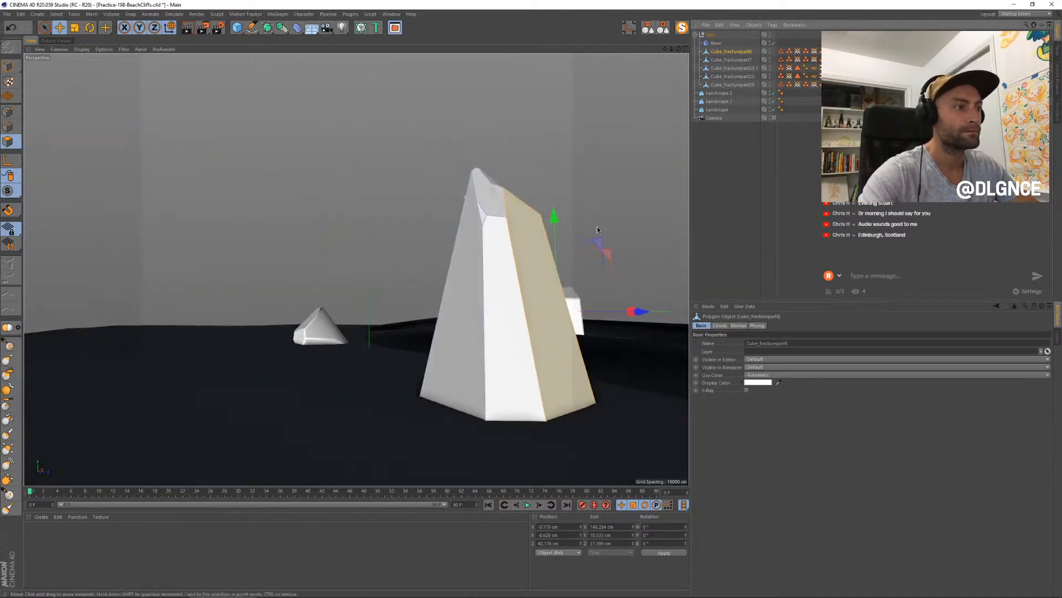
key(t)
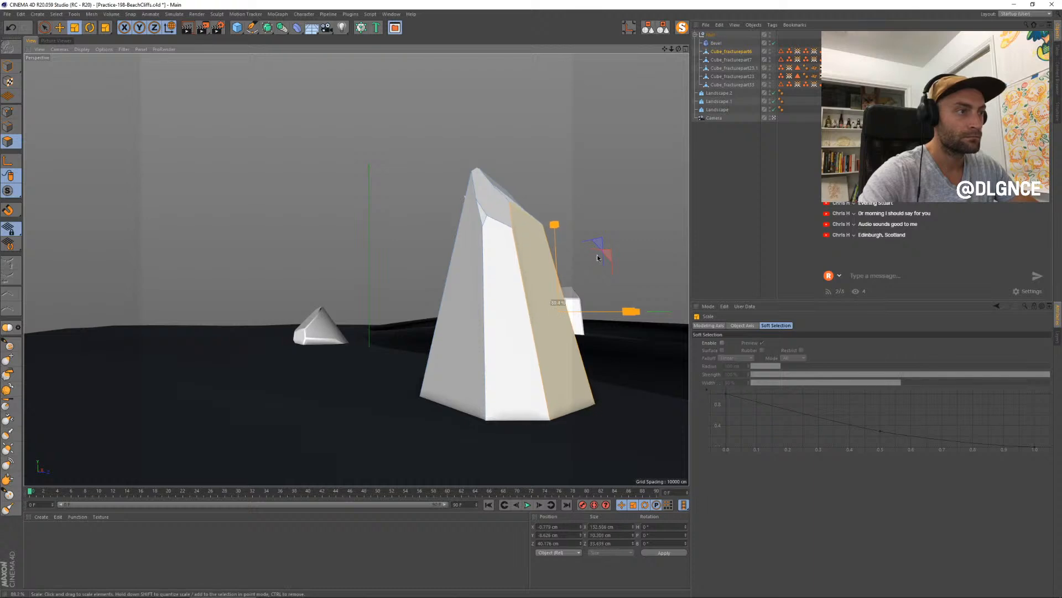
- Scale the whole peak object down and move it beside the small block on the ridge
click(8, 65)
drag(595, 223, 510, 271)
key(e)
drag(544, 313, 600, 320)
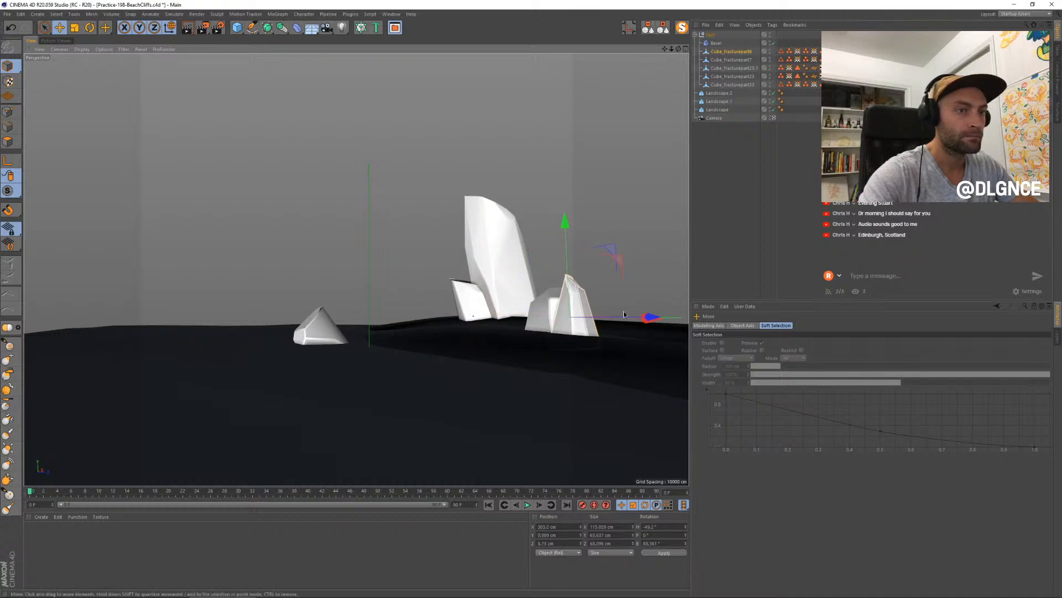
- Move the small peak behind the tall cliff rocks using the top view, and scale it up to cliff size
middle_click(617, 304)
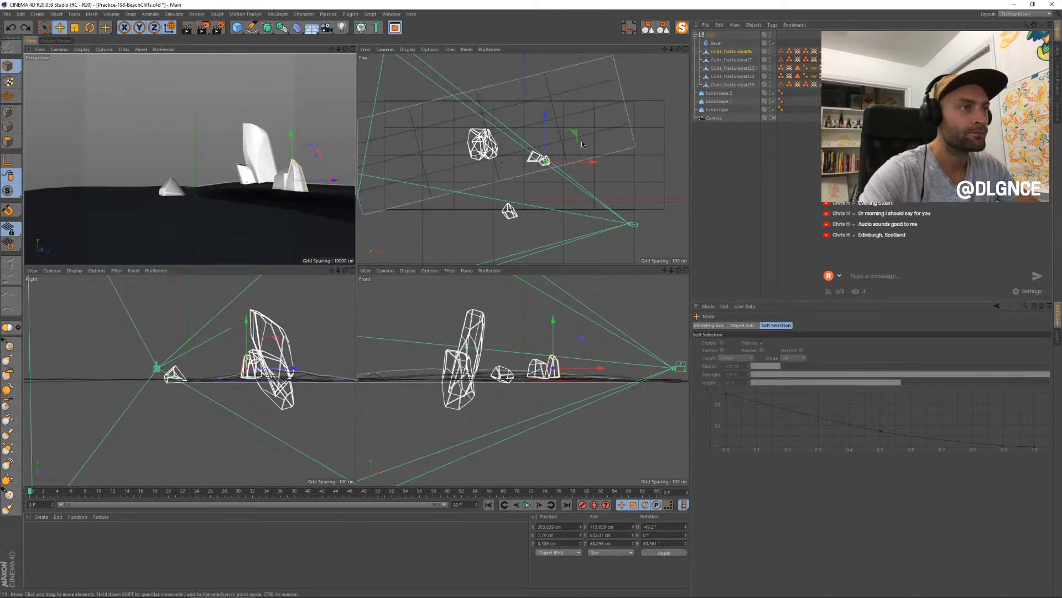
drag(575, 134, 476, 125)
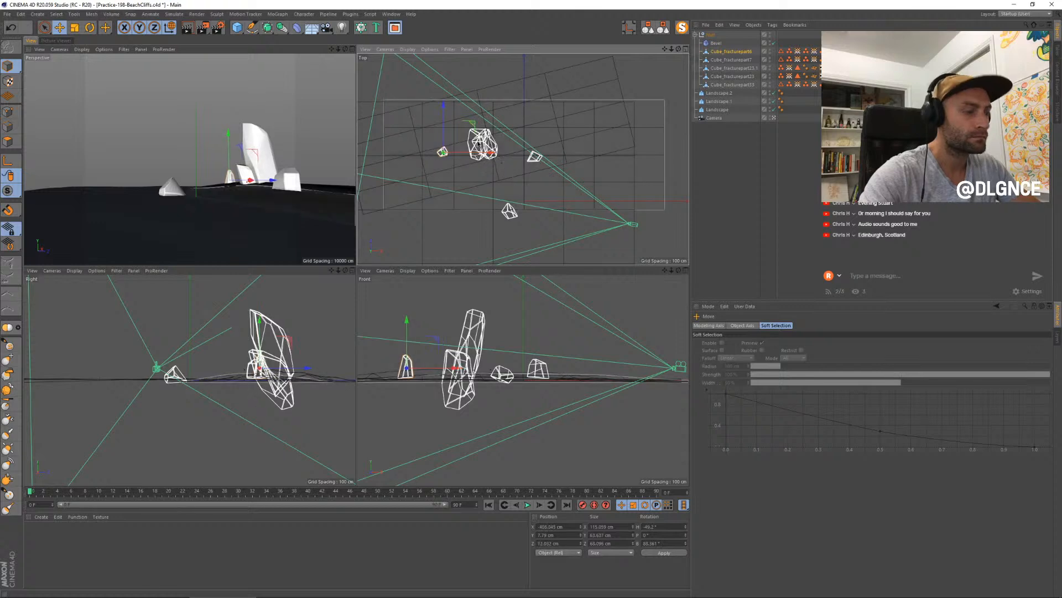
key(t)
drag(268, 206, 534, 187)
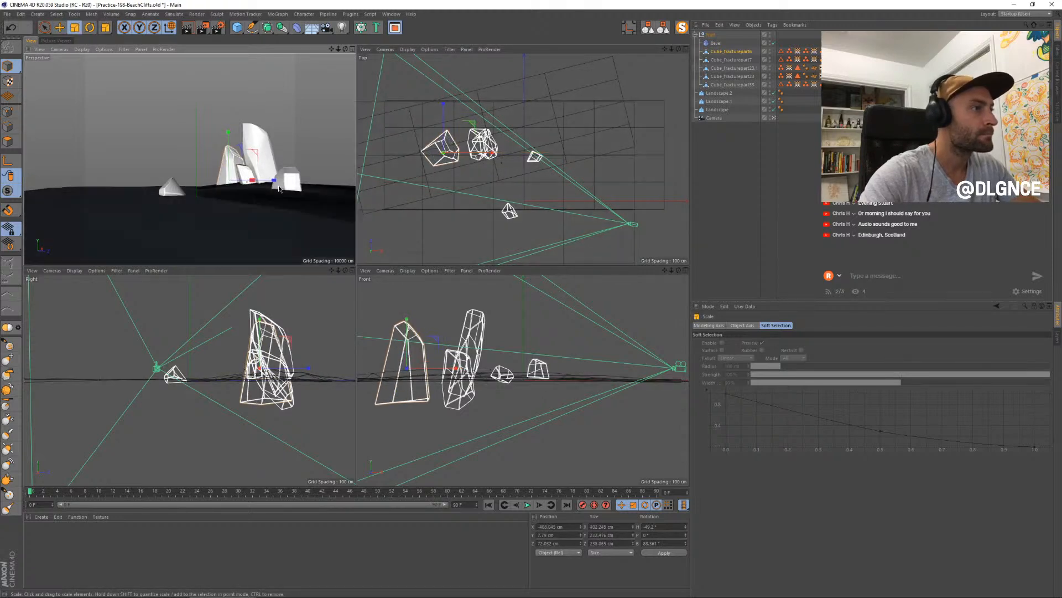
- Rotate the enlarged rock to a heading of about -87°, shift it farther back, and reframe the camera with more sky
drag(494, 154, 451, 183)
key(r)
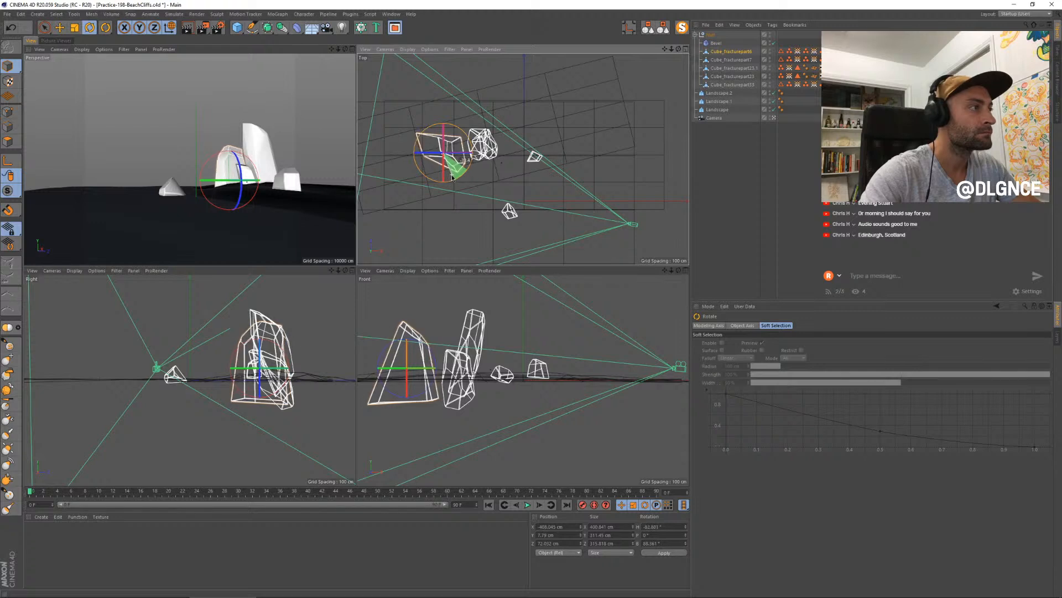
key(e)
drag(476, 127, 448, 115)
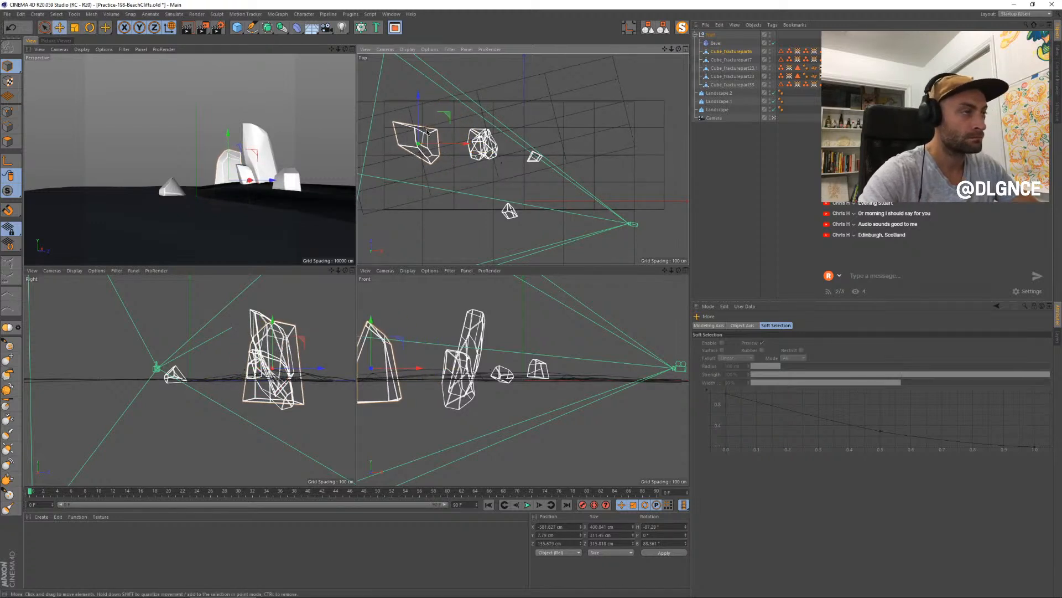
key(F1)
alt+drag(494, 172, 503, 212)
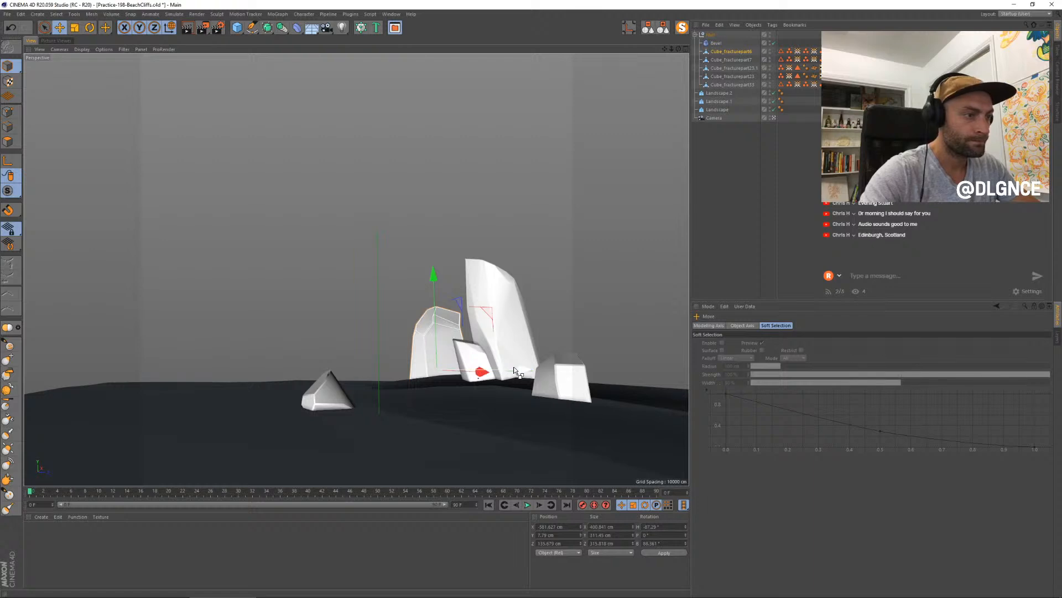
- Duplicate the rear rock, shorten the copy, and tuck it behind the small leaning rock at a heading of about -95°
ctrl+drag(514, 371, 540, 369)
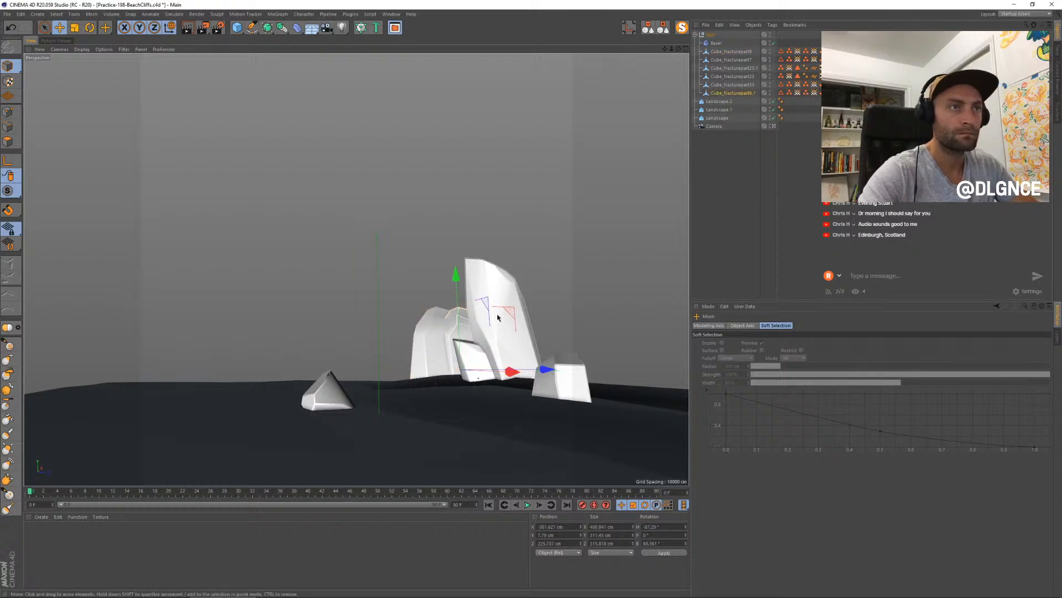
key(t)
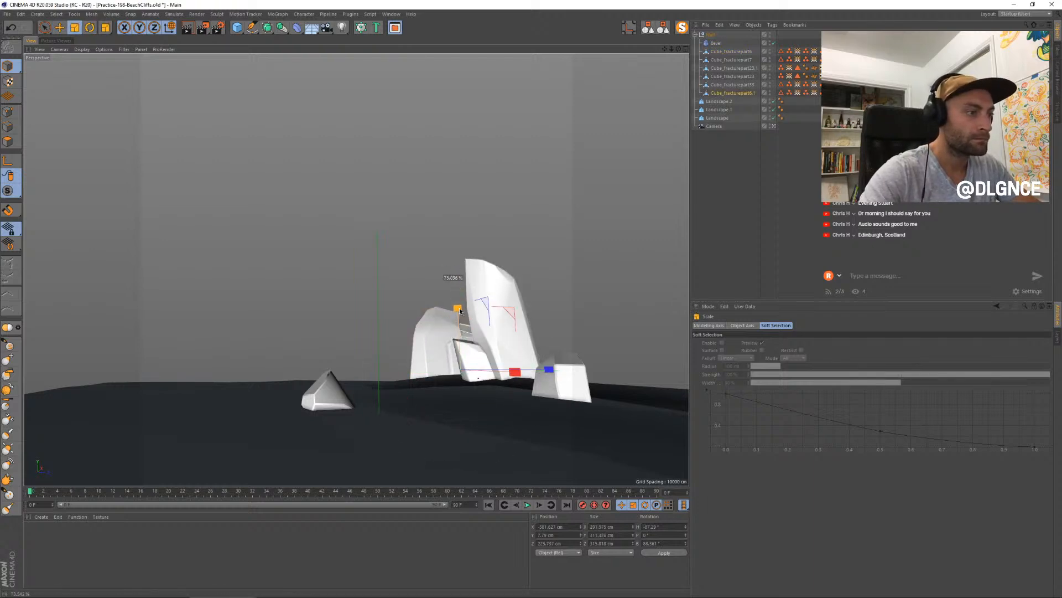
drag(459, 323, 459, 325)
key(e)
drag(511, 378, 463, 372)
key(r)
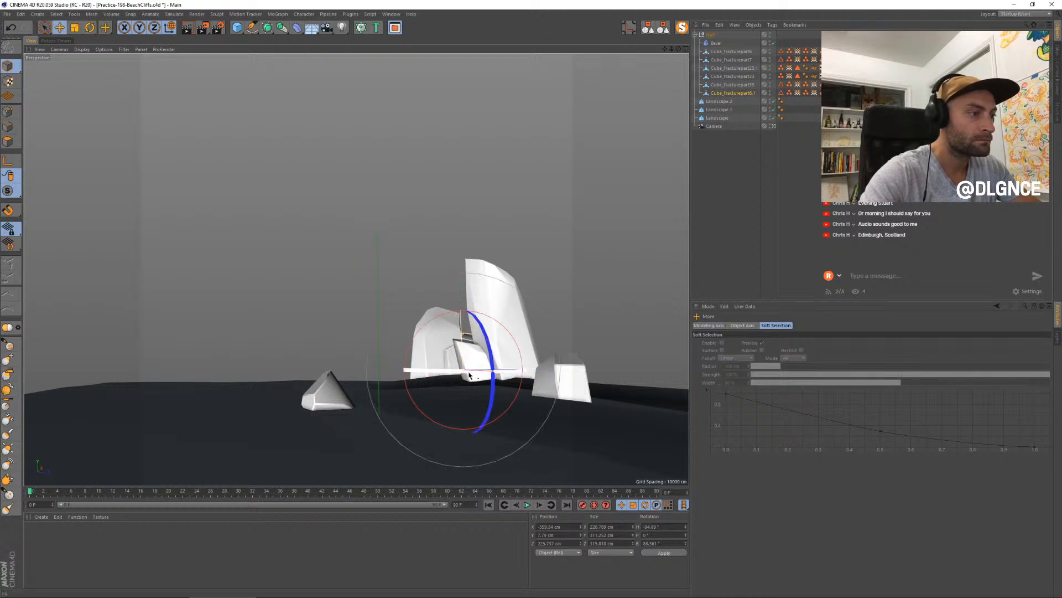
key(e)
- Duplicate the tallest cliff rock, rotate the copy to a heading of about -42°, and enlarge it into a broad cliff behind the original
click(509, 335)
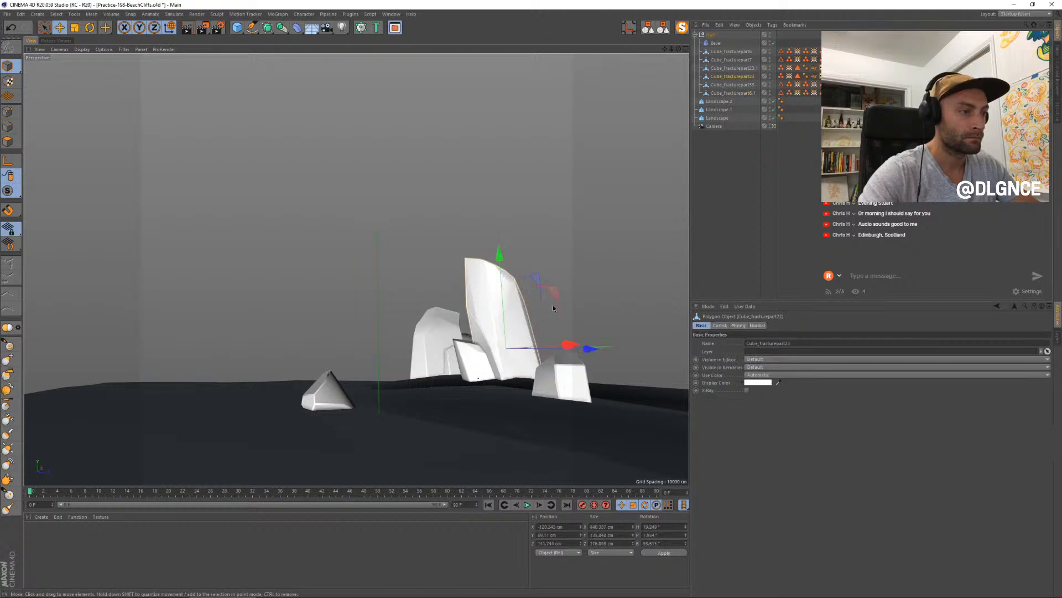
key(e)
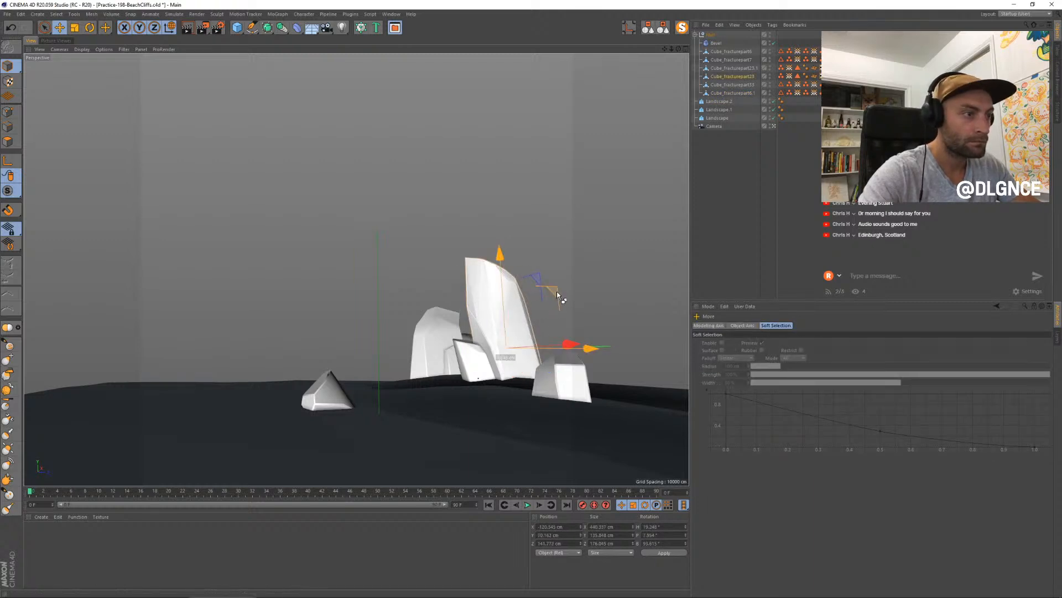
drag(557, 291, 585, 295)
key(r)
drag(541, 352, 477, 356)
key(t)
drag(434, 441, 603, 356)
key(e)
drag(616, 358, 635, 357)
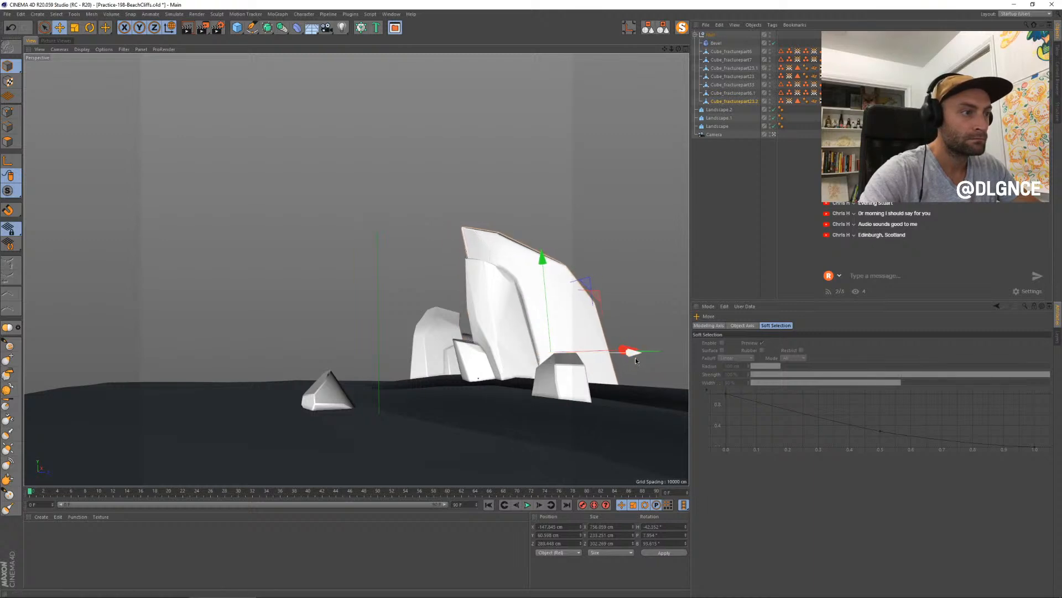
click(596, 204)
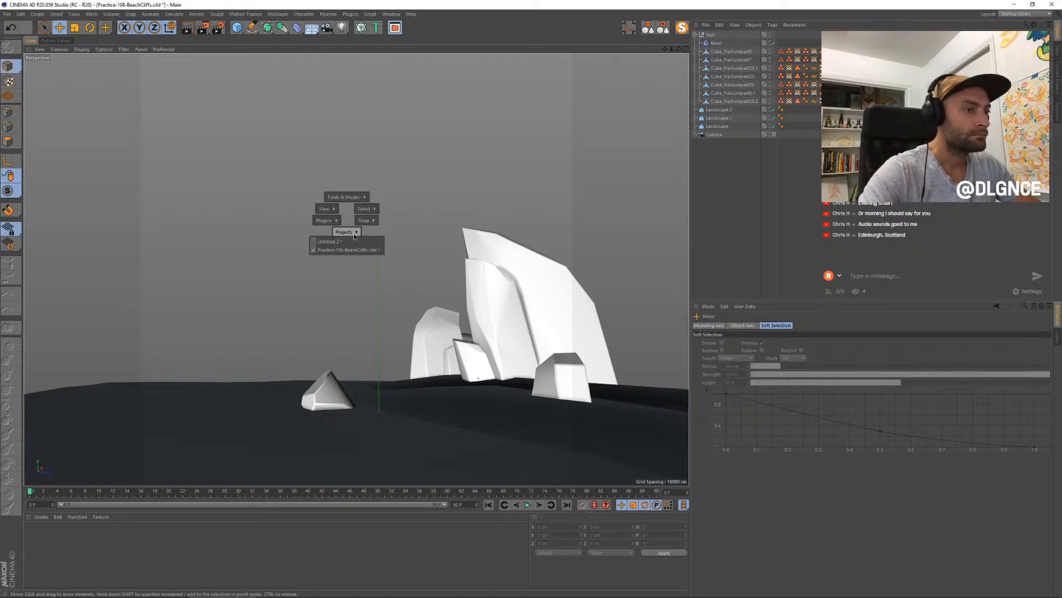
- Copy a fragment from the lower front of the fractured cube in Untitled 2 into the Practice-168-BeachCliffs project
click(340, 242)
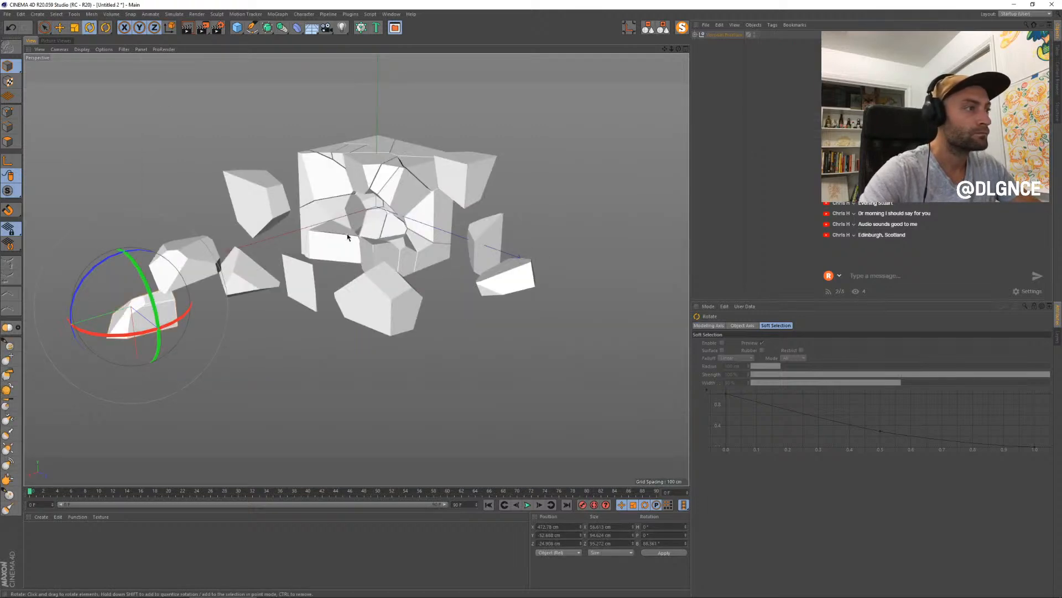
click(354, 253)
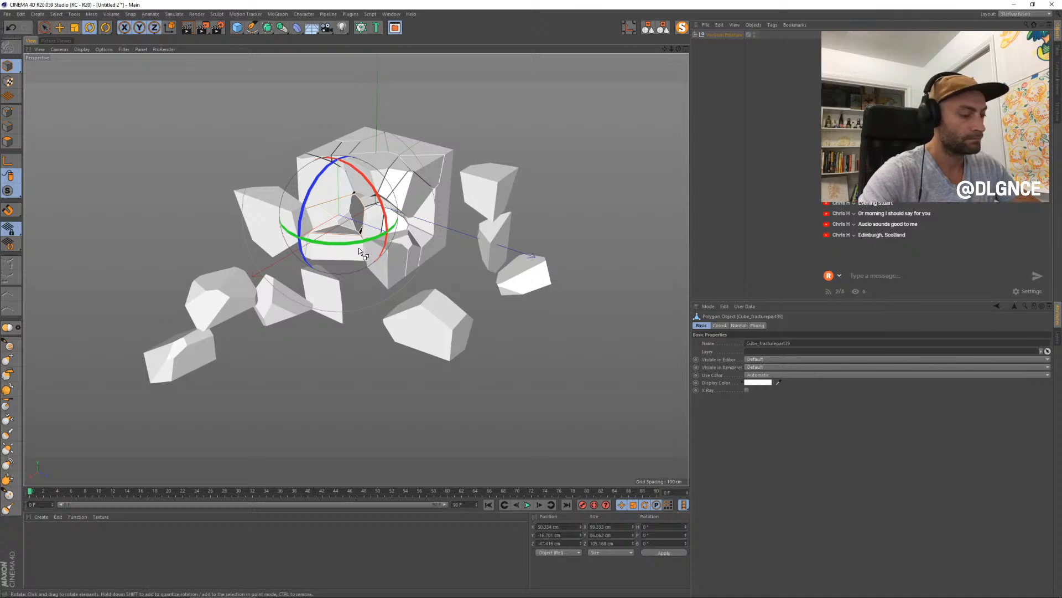
key(v)
mouse_move(355, 265)
click(365, 283)
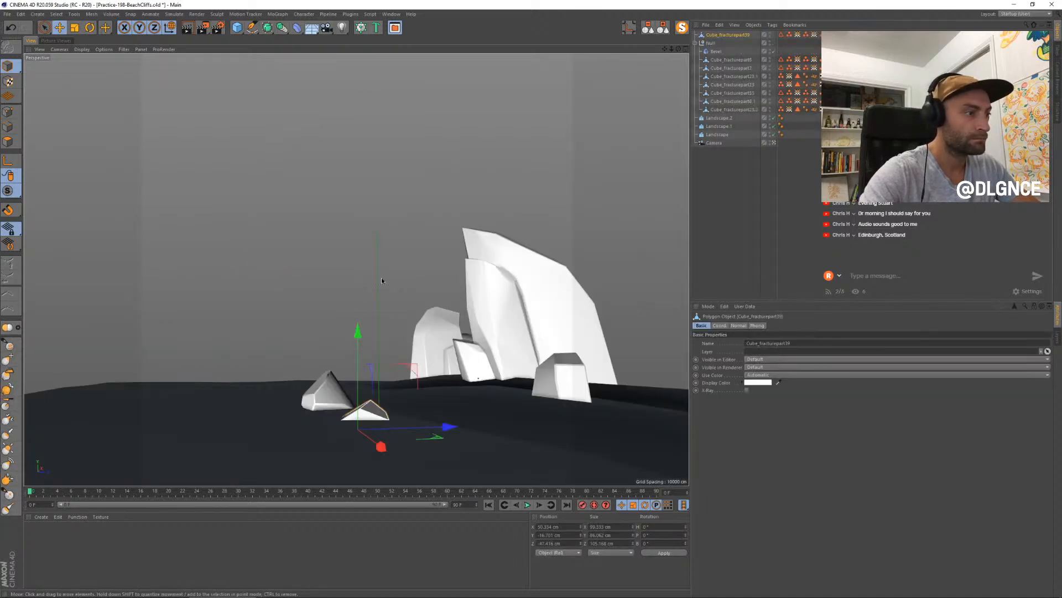
- Move the pasted fragment in front of the cliffs, rotate it upright to a heading of about 262°, and adjust its scale
drag(386, 399, 183, 404)
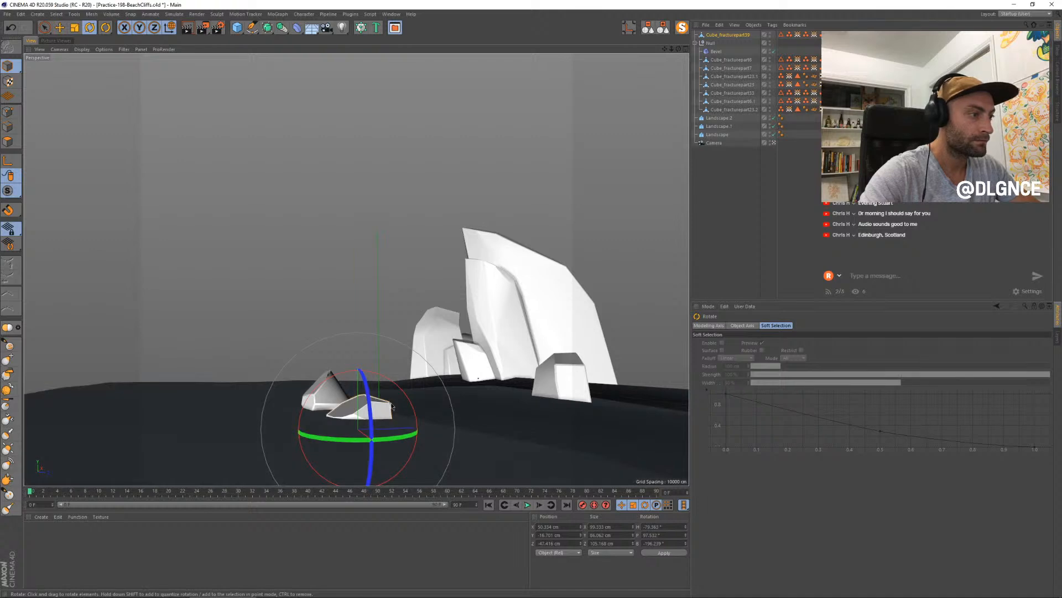
drag(392, 405, 484, 331)
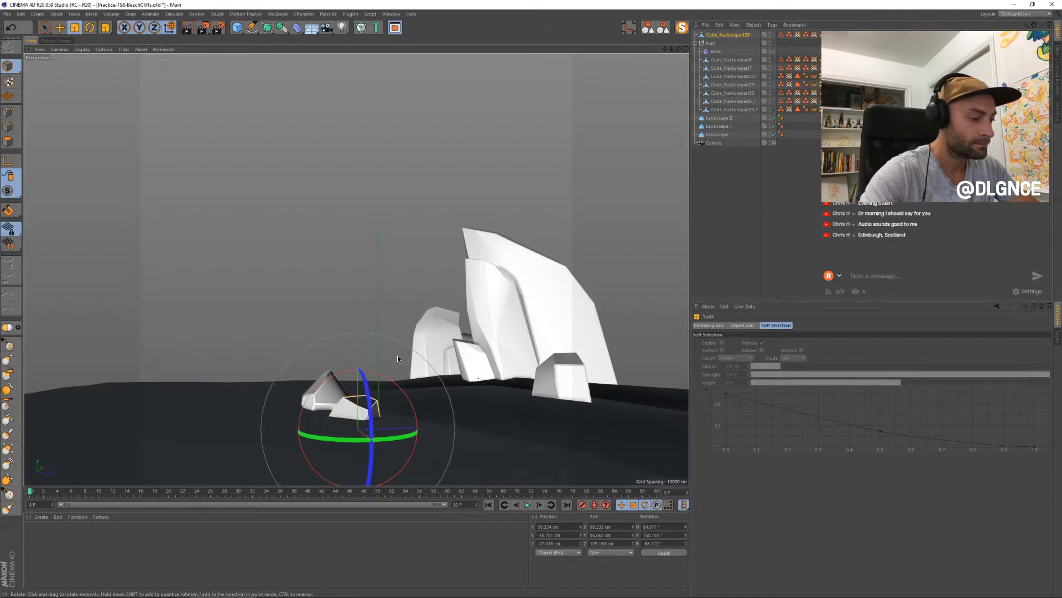
key(e)
drag(398, 359, 549, 343)
key(r)
drag(480, 390, 523, 155)
key(t)
drag(598, 257, 556, 258)
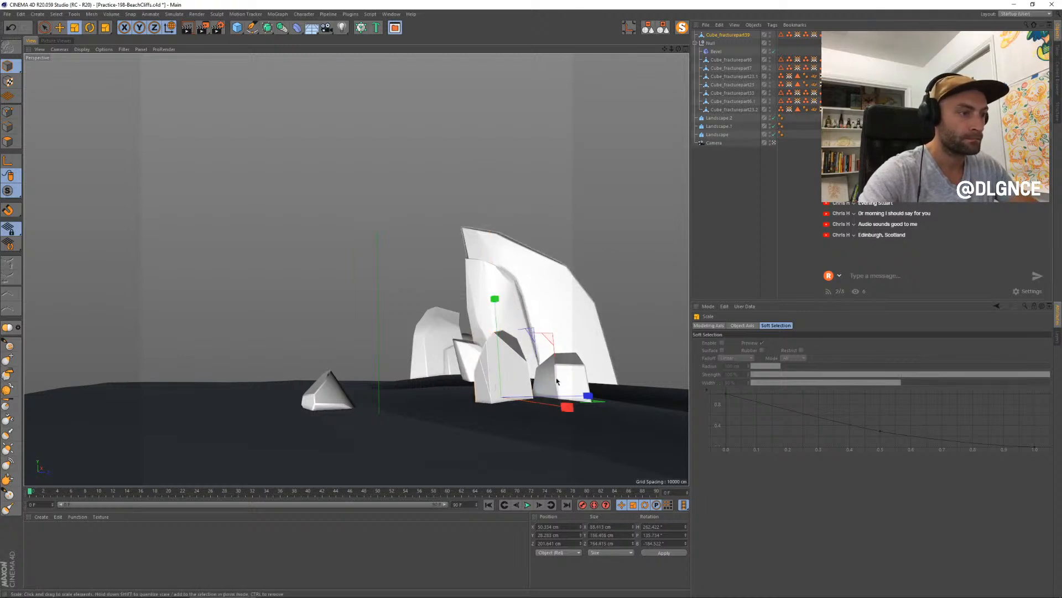
- Move the upright fragment back behind the small block and place it inside the rocks' null
key(e)
drag(563, 407, 608, 384)
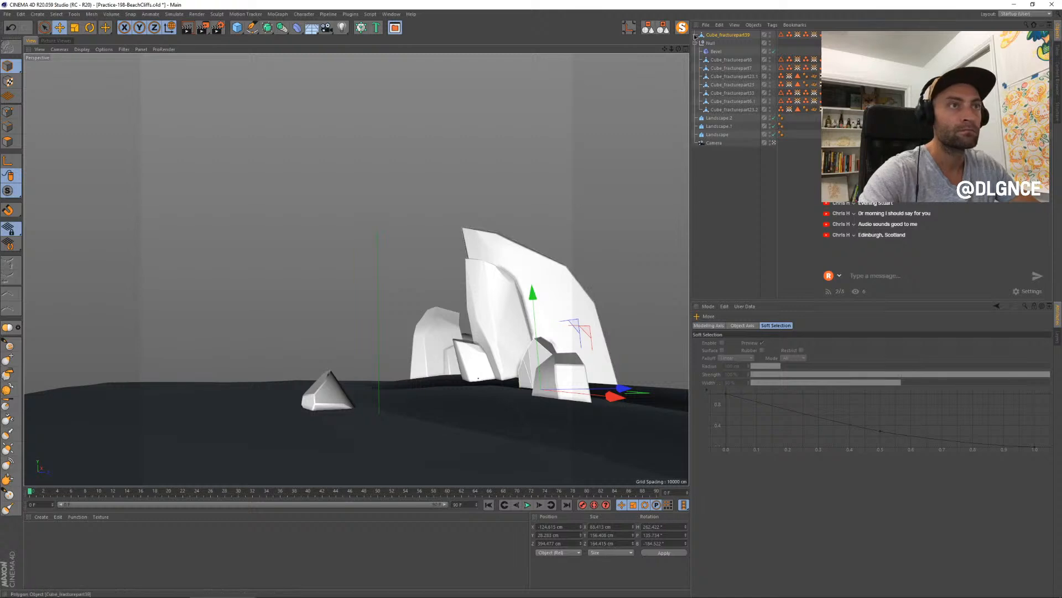
drag(723, 60, 722, 58)
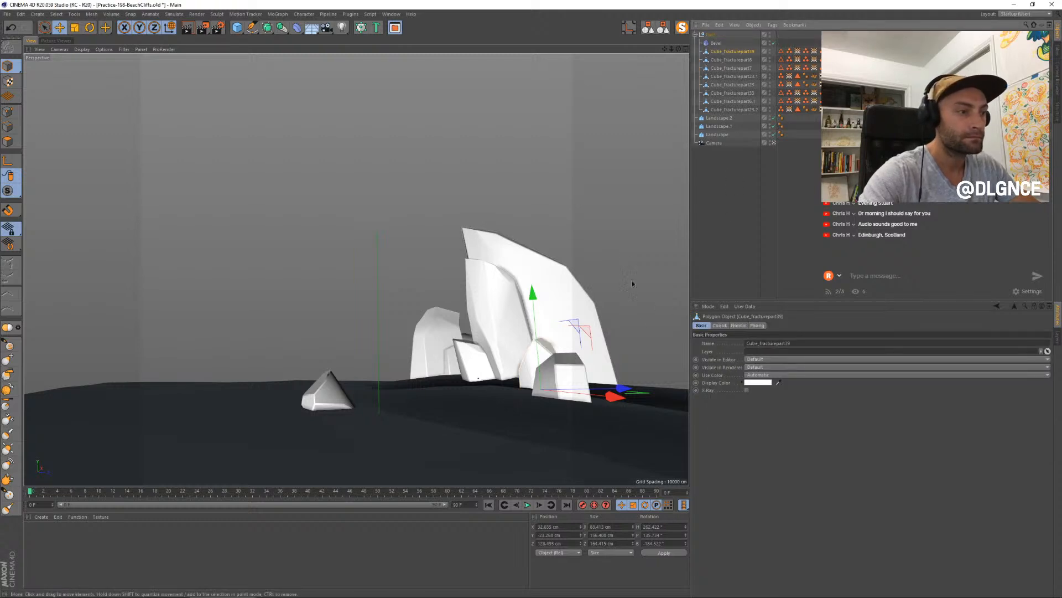
- Duplicate the upright fragment beyond the rear rock, then adjust the copy's scale and rotate it to show a different face
ctrl+drag(618, 403, 431, 384)
key(t)
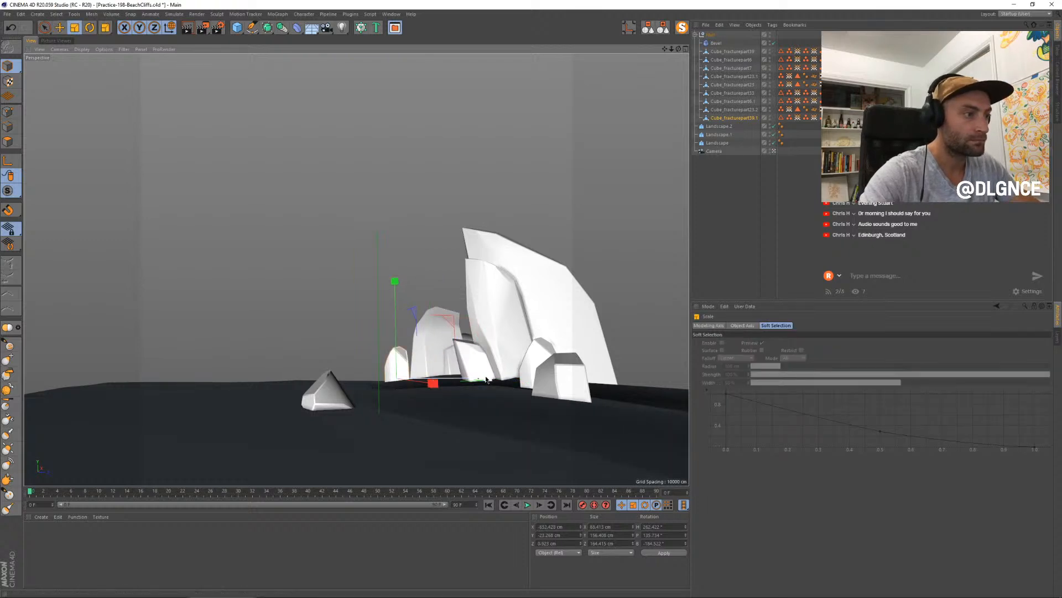
drag(524, 370, 522, 370)
drag(395, 281, 401, 258)
key(r)
drag(393, 382, 530, 378)
- Duplicate the small fragment behind the left rocks, scale the copy up, and rotate it to show a different face
key(t)
key(e)
drag(452, 319, 526, 299)
key(t)
drag(446, 388, 680, 278)
key(r)
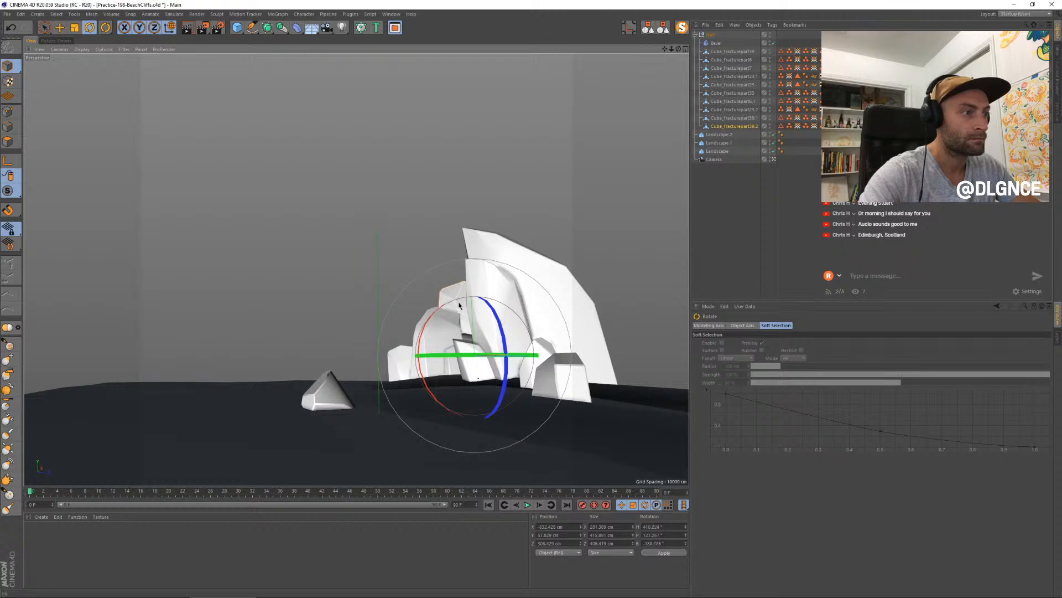
drag(471, 301, 514, 314)
- Raise and enlarge the rear copy, and shift it left so it stands tall behind the left rocks
key(e)
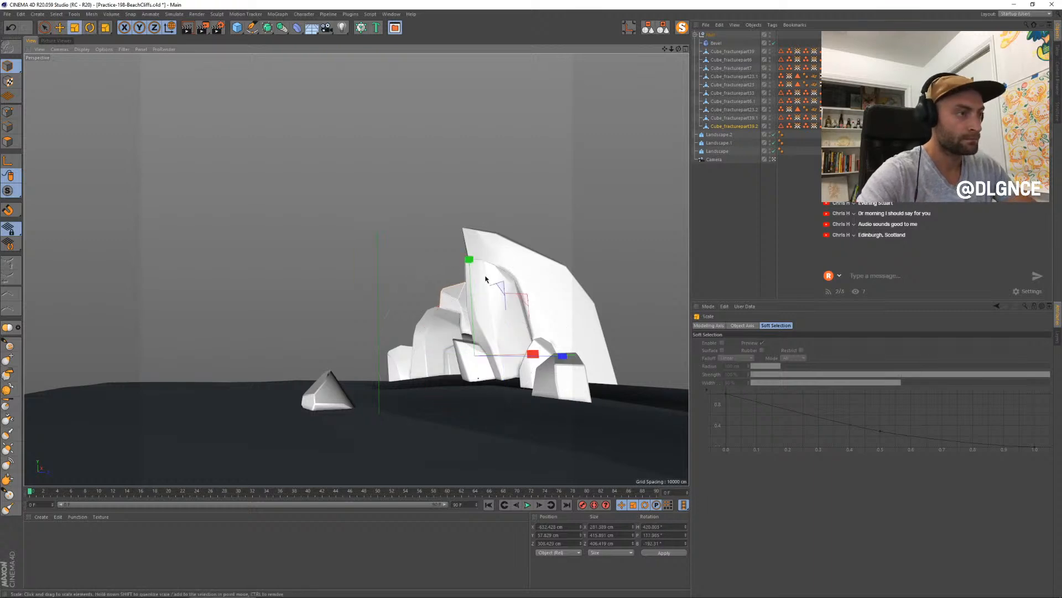
drag(541, 280, 511, 284)
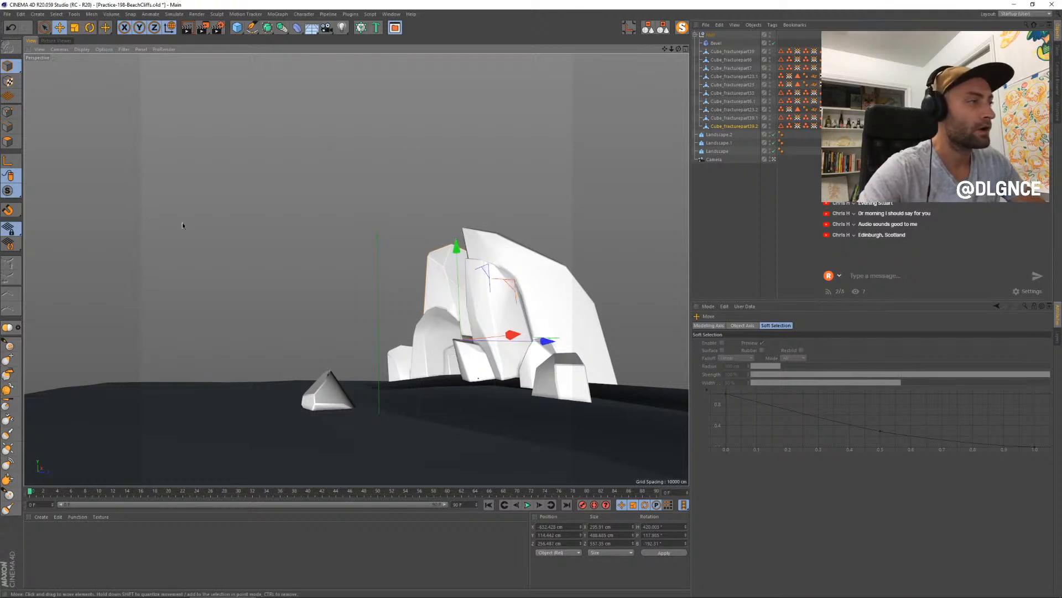
key(r)
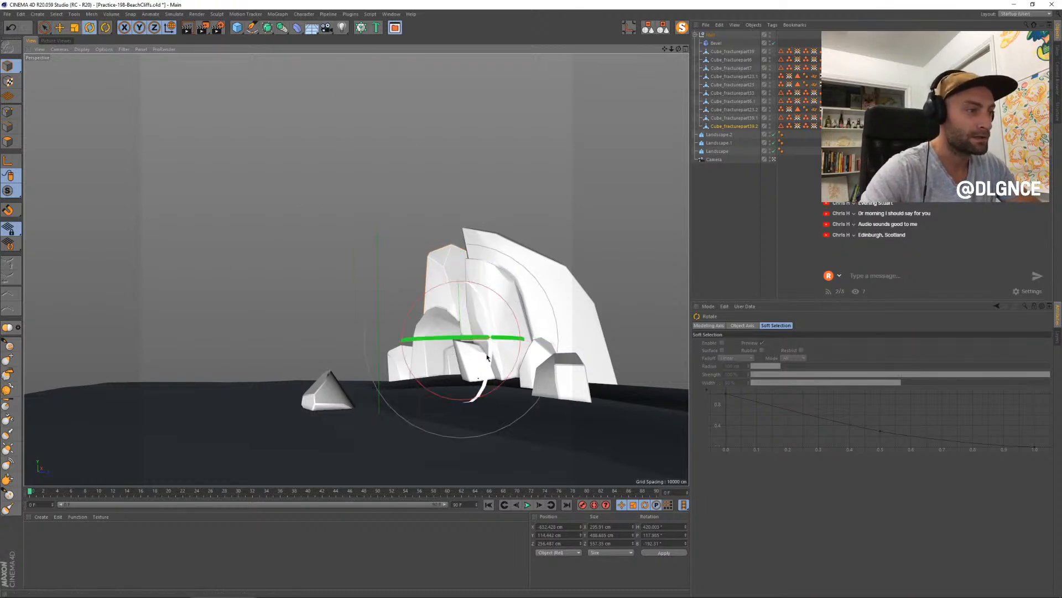
key(t)
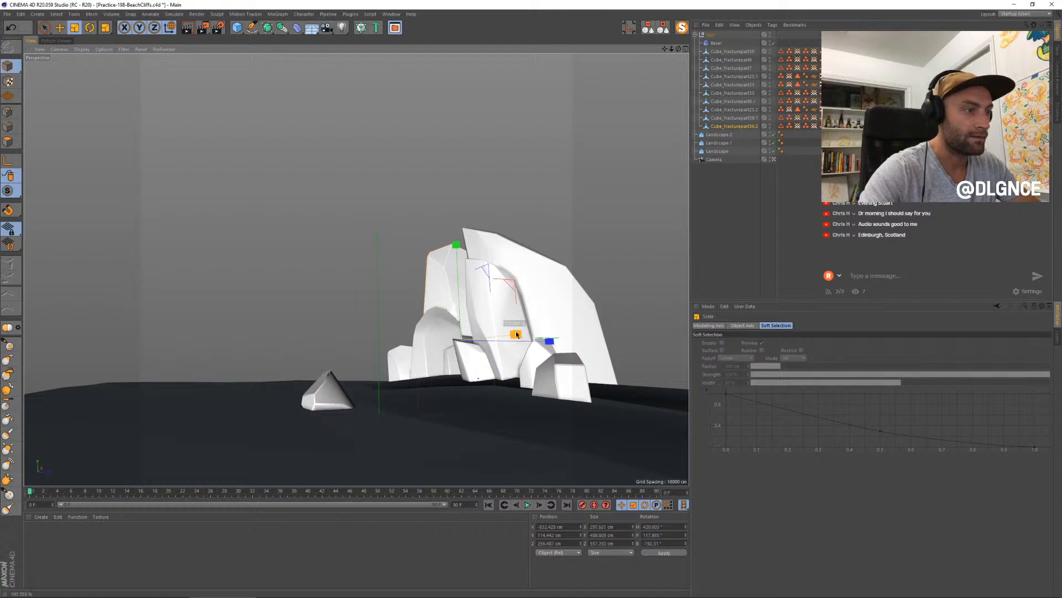
key(e)
drag(528, 334, 509, 335)
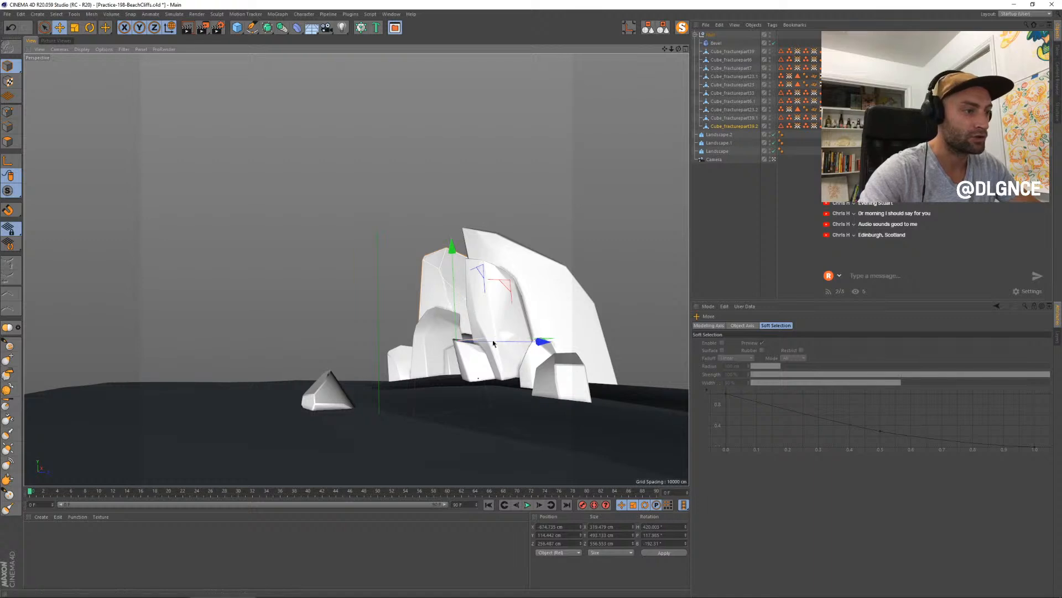
drag(504, 340, 474, 339)
- Duplicate the tall rear fragment into the gap beside the cliffs and reduce the copy's height
key(r)
key(t)
drag(452, 243, 448, 281)
- Duplicate the fragment behind the cliffs' right shoulder, scale the copy up, and rotate it to slope with the ridge
key(e)
drag(498, 340, 664, 326)
key(t)
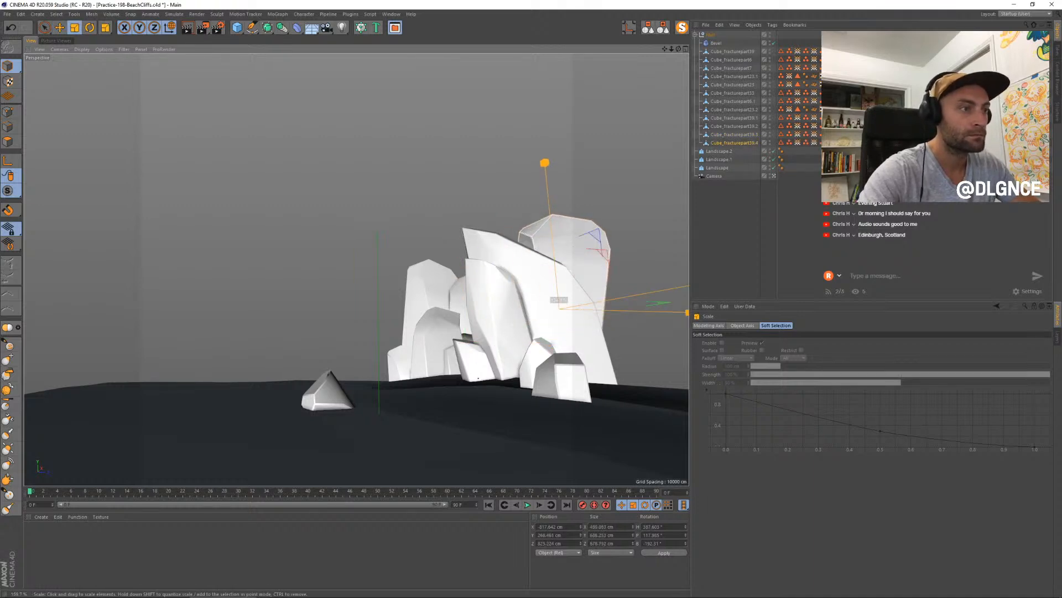
key(r)
drag(575, 280, 657, 328)
- Shift the large rear fragment right and lower it so only its peak rises behind the cliff ridge
key(e)
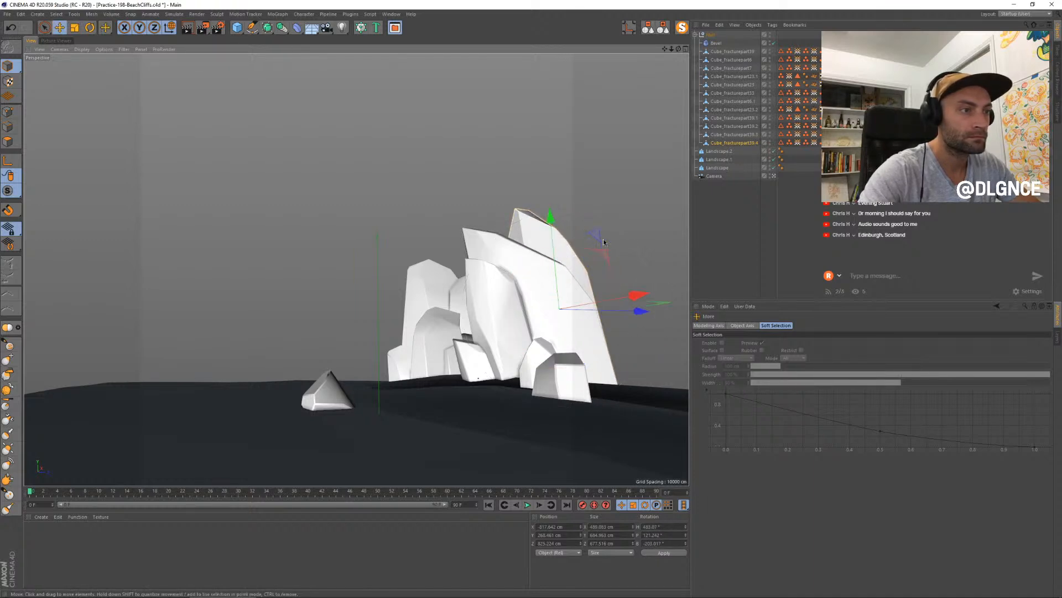
drag(603, 241, 612, 247)
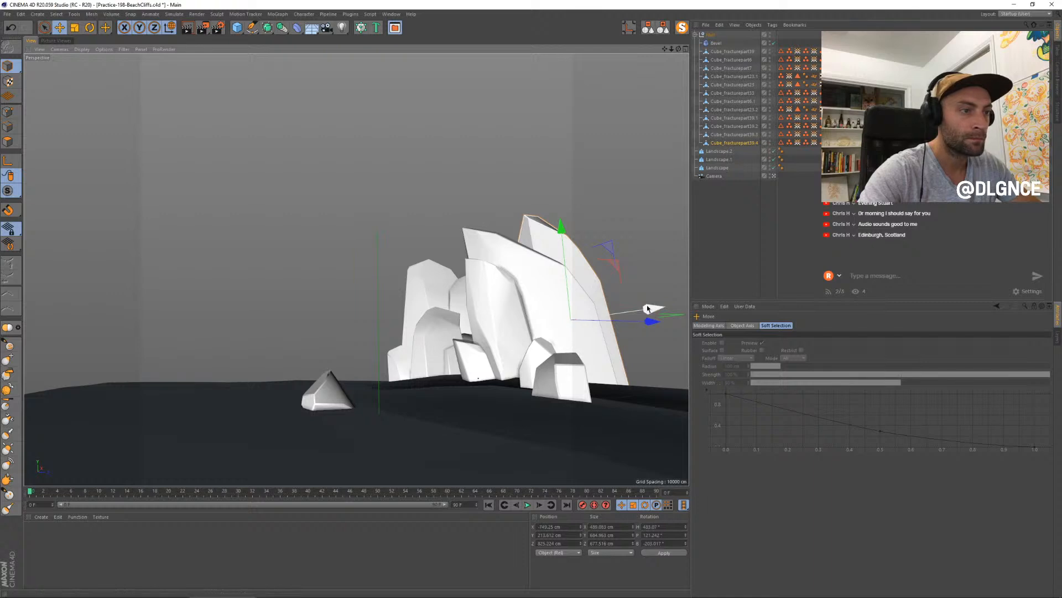
drag(648, 311, 628, 316)
drag(590, 260, 623, 273)
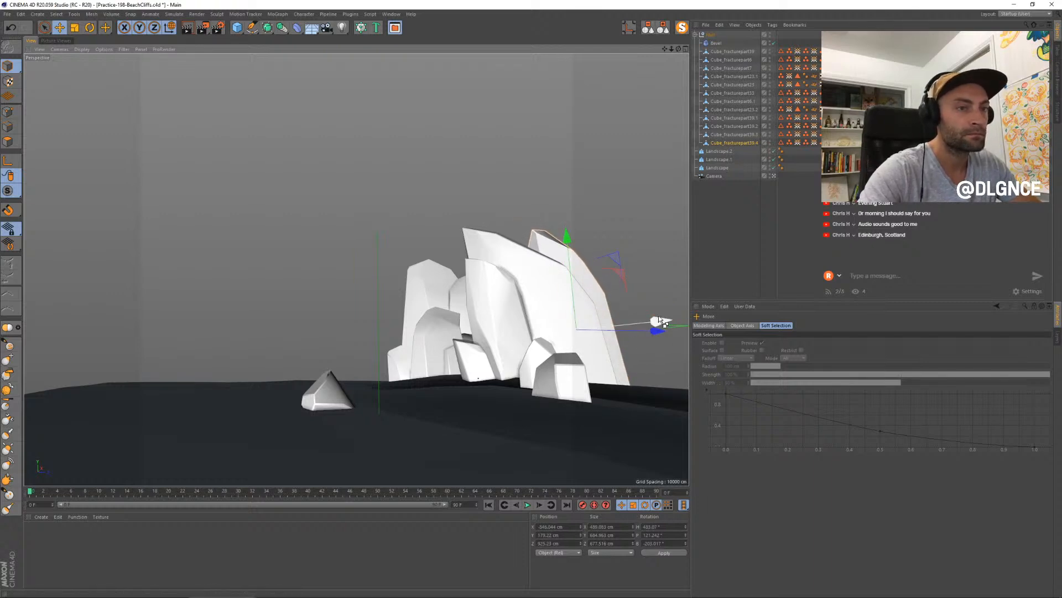
drag(658, 318, 621, 312)
- Duplicate the large rear fragment, scale the copy down, and place it against the cliffs' right flank
key(t)
key(e)
drag(667, 270, 589, 305)
drag(612, 358, 680, 365)
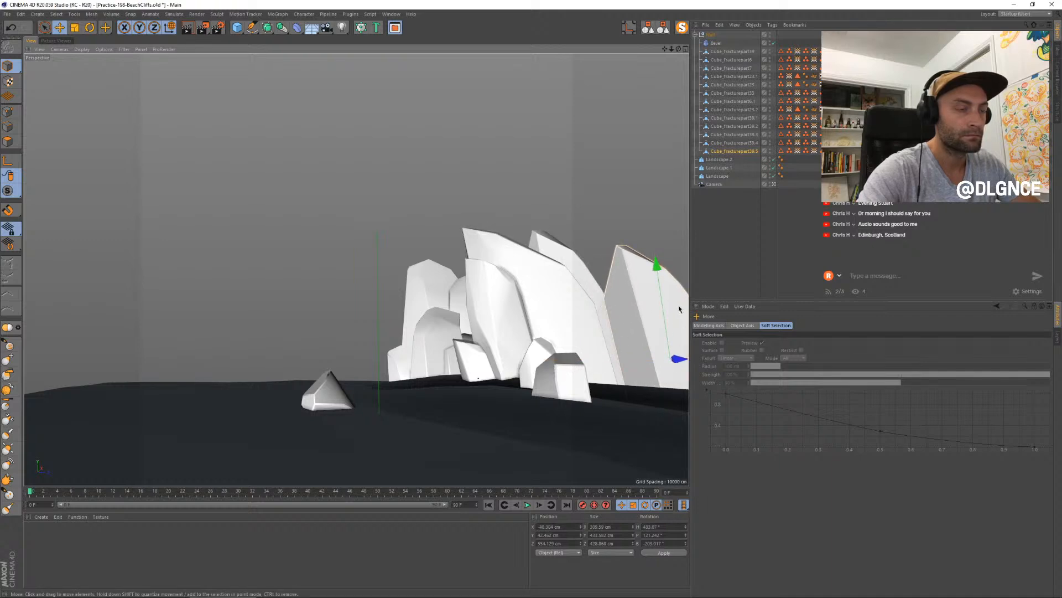
drag(679, 309, 602, 324)
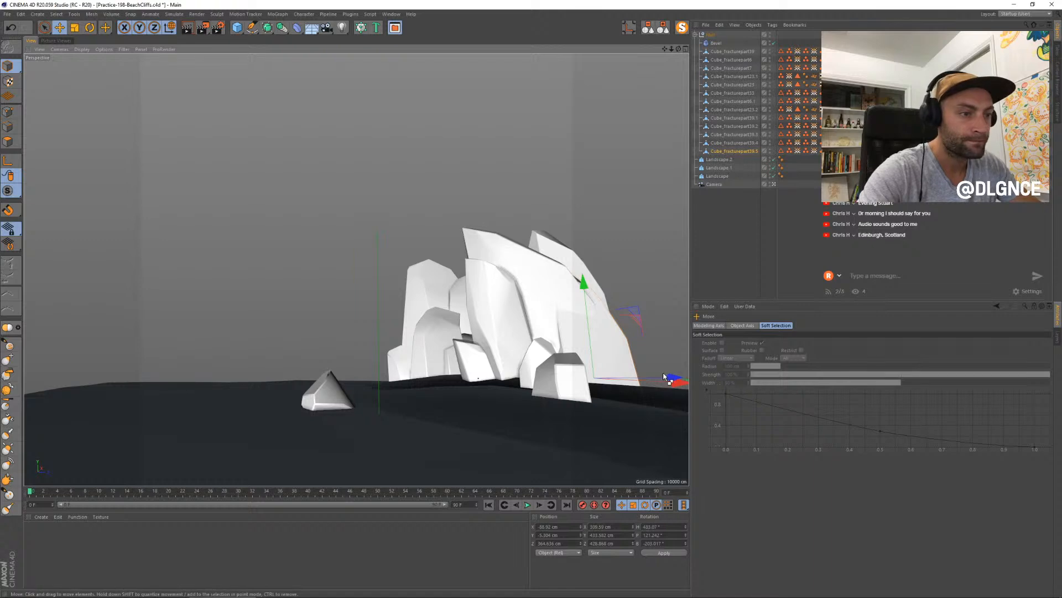
- Duplicate the right flank fragment, shrink and flatten the copy, and set it at the cliffs' lower right edge
drag(664, 377, 684, 383)
key(t)
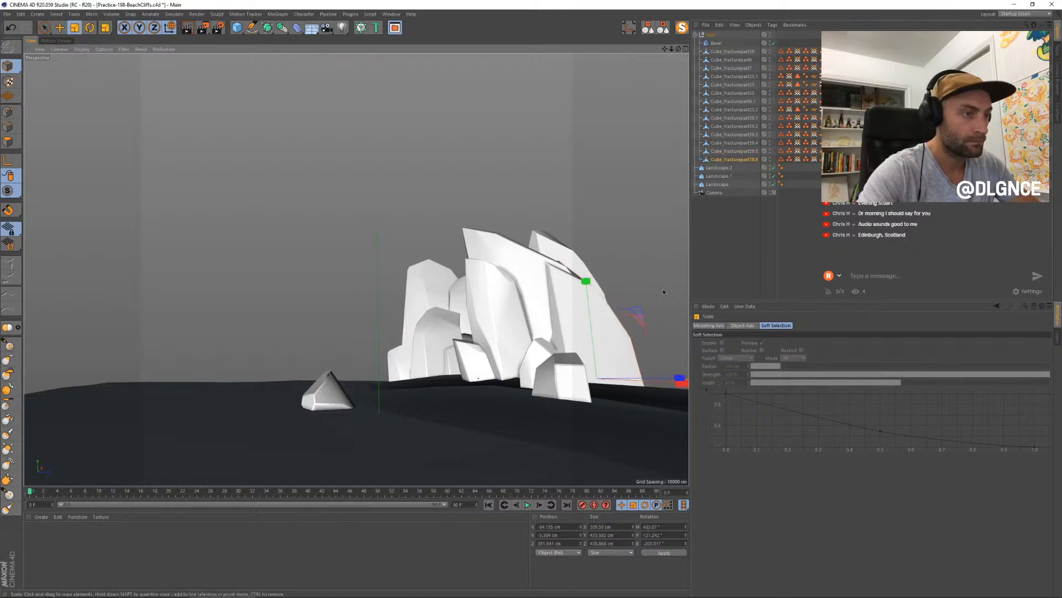
drag(664, 292, 622, 324)
key(e)
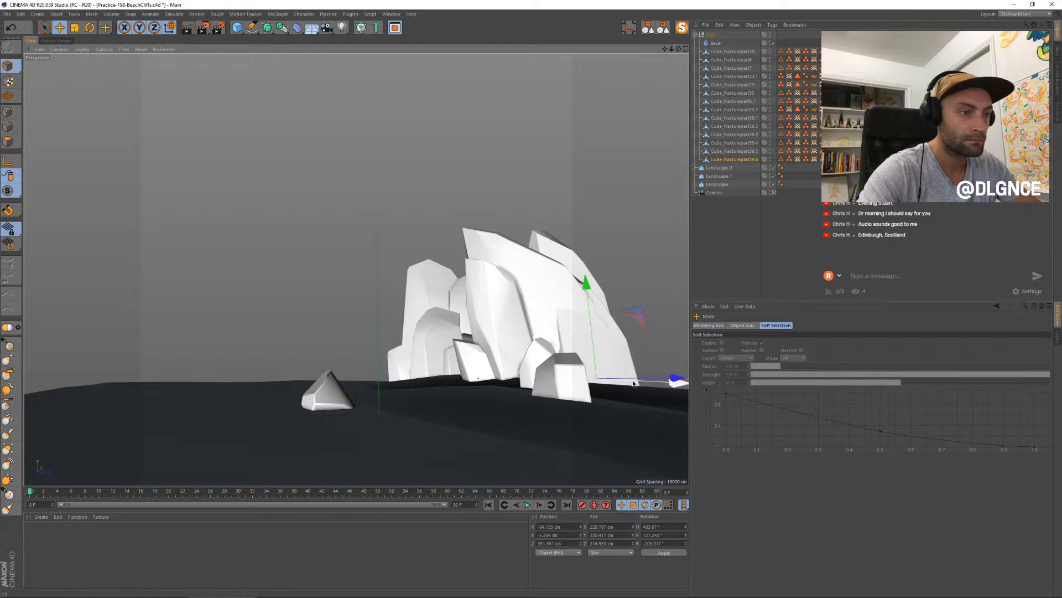
drag(626, 380, 645, 386)
key(t)
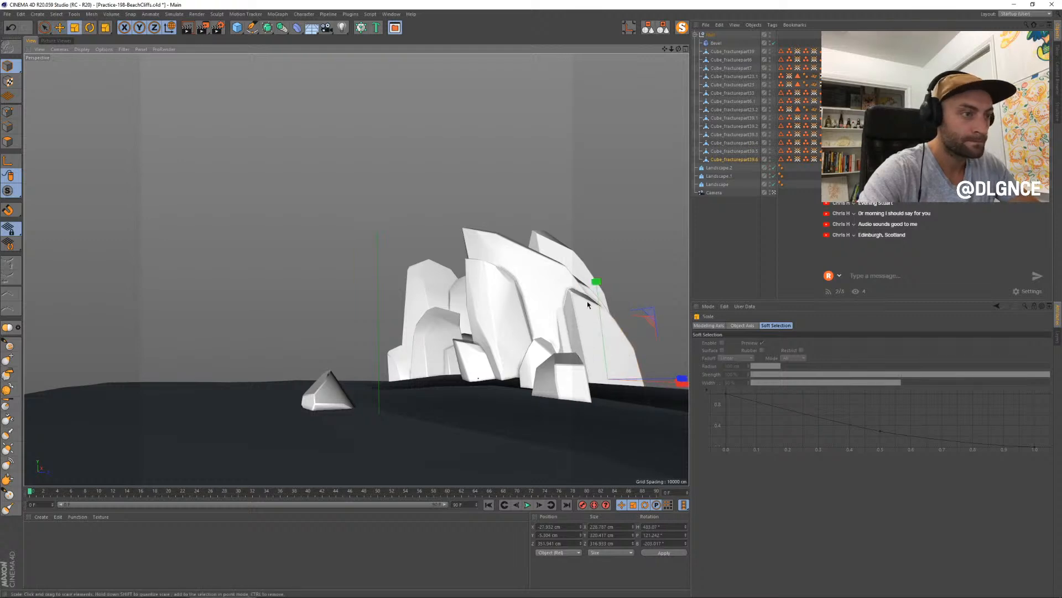
drag(598, 284, 607, 331)
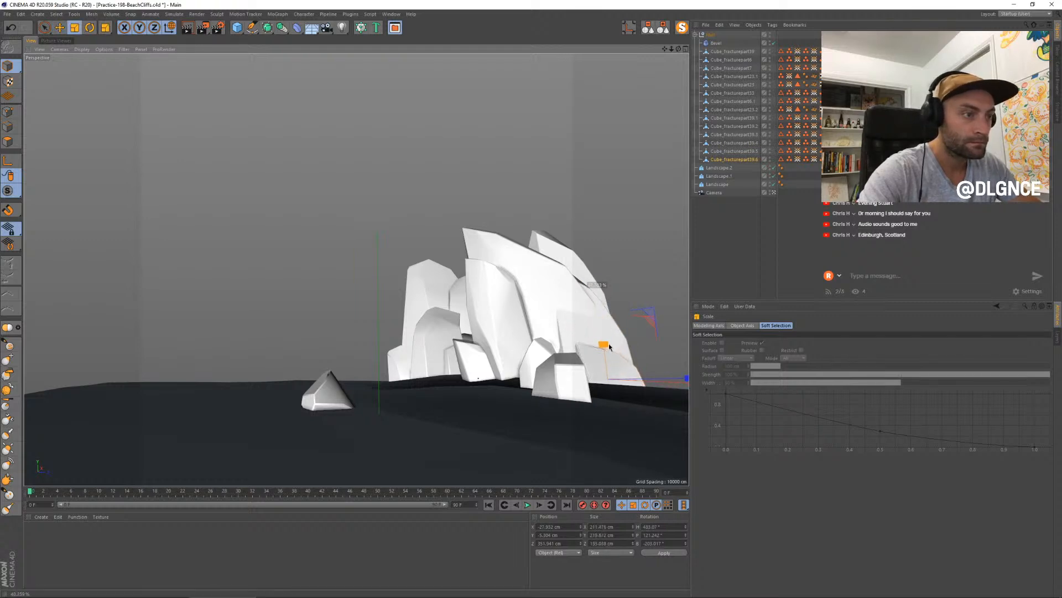
key(e)
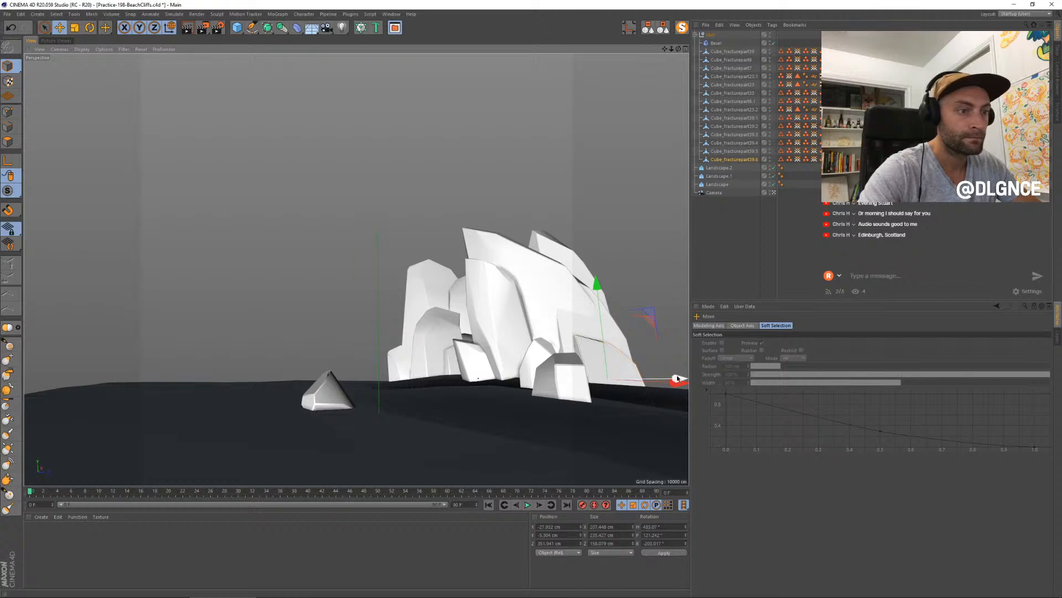
drag(678, 379, 678, 382)
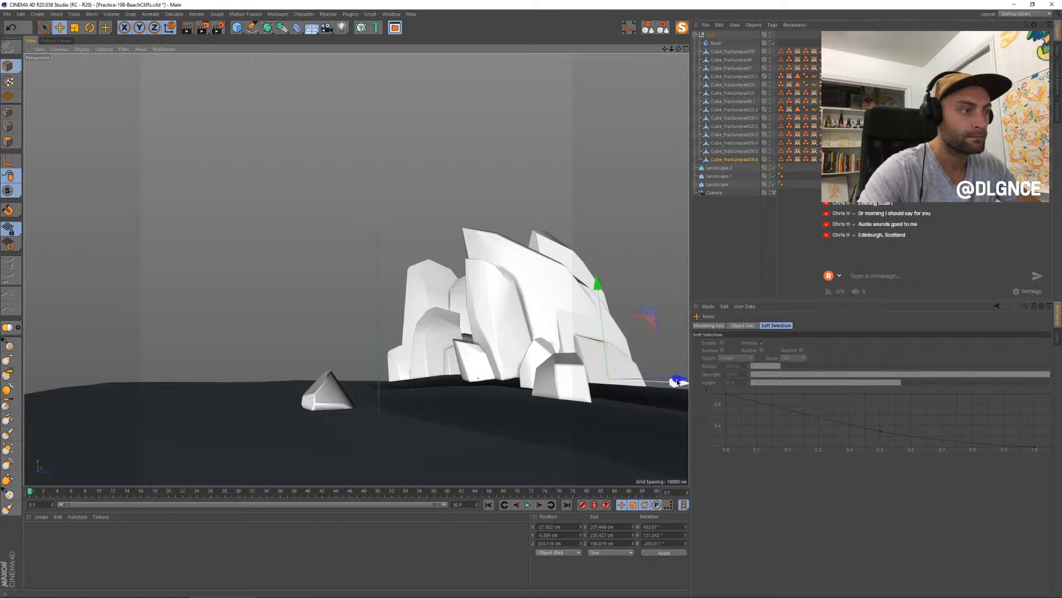
- Select both right flank fragments and move them together inward toward the cliffs
alt+middle_drag(566, 332, 558, 333)
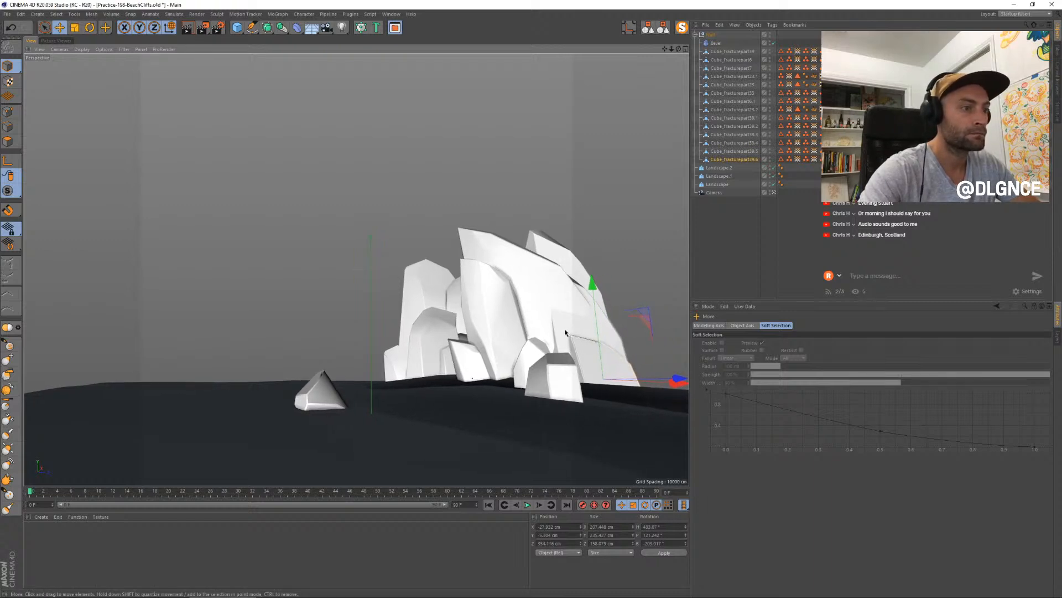
shift+click(586, 345)
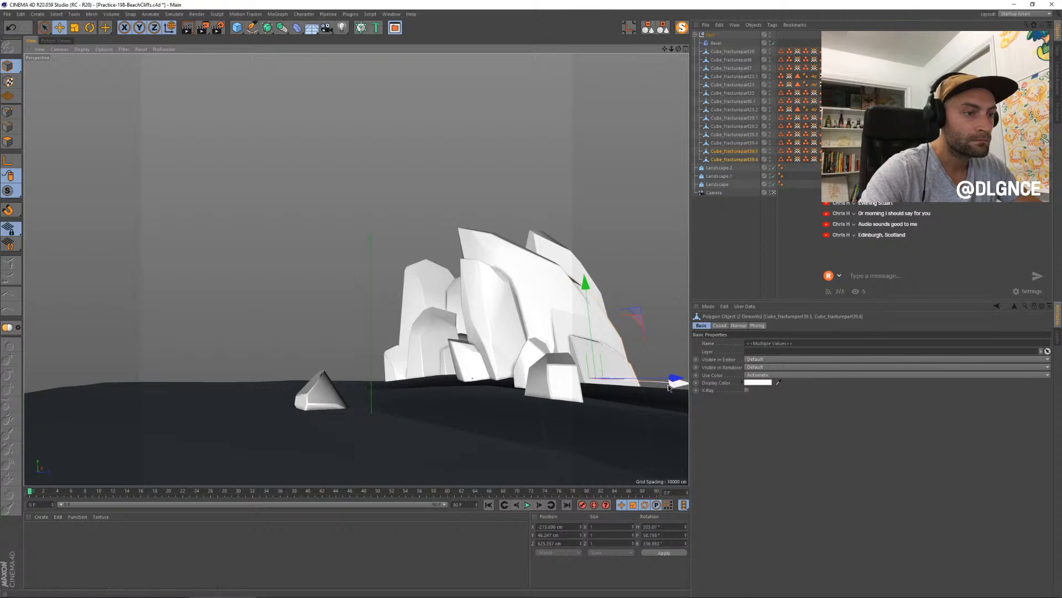
drag(668, 388, 661, 378)
key(ctrl+z)
- Scale down the small rounded rock behind the front block and shift it left along the cliff base
click(542, 350)
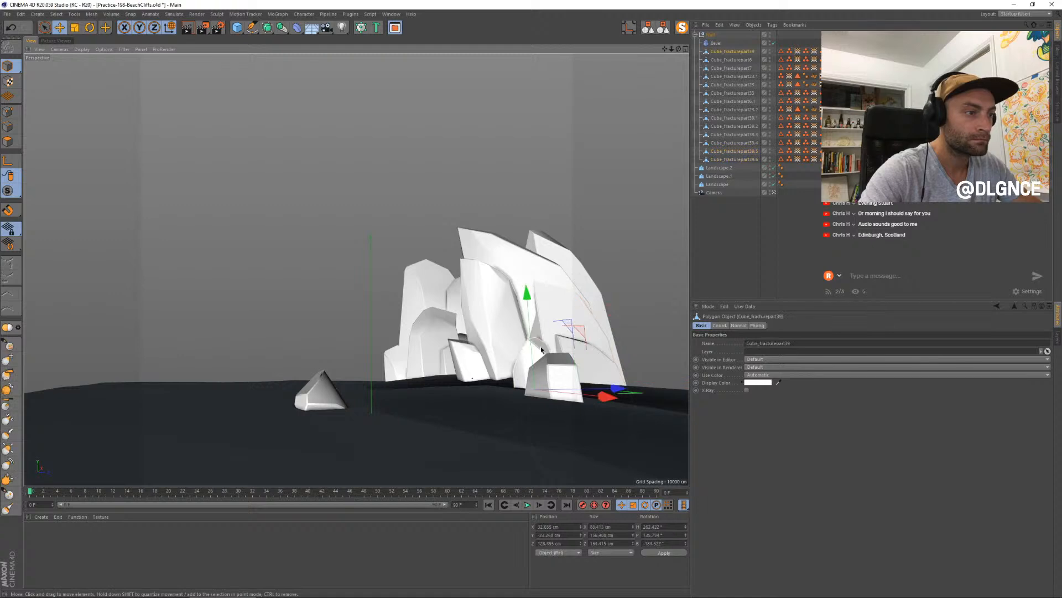
key(t)
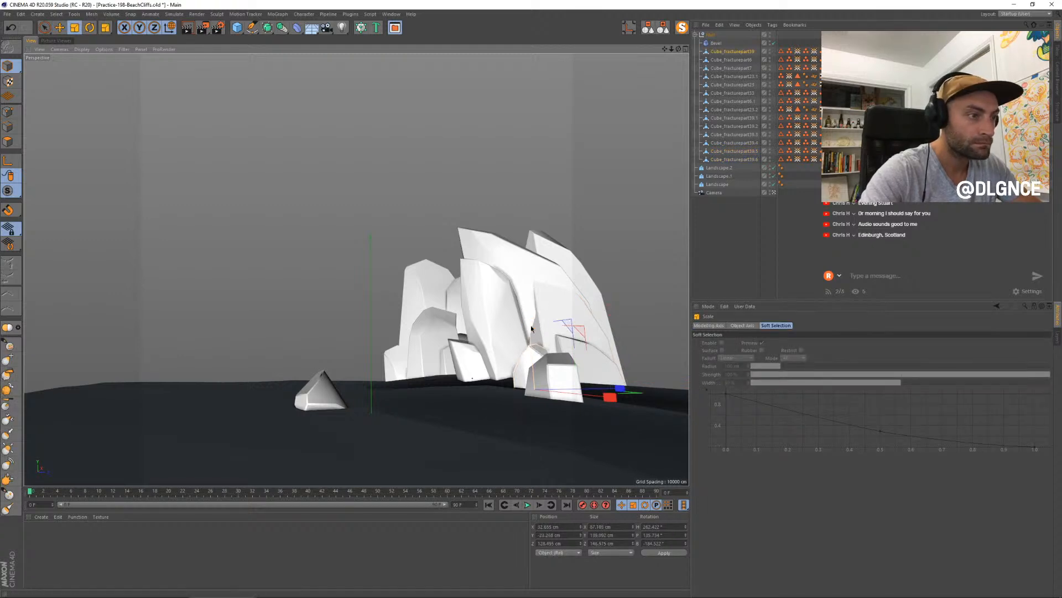
key(e)
drag(619, 389, 607, 389)
- Shrink and flatten the front block, and move it slightly forward of the cliffs
click(560, 368)
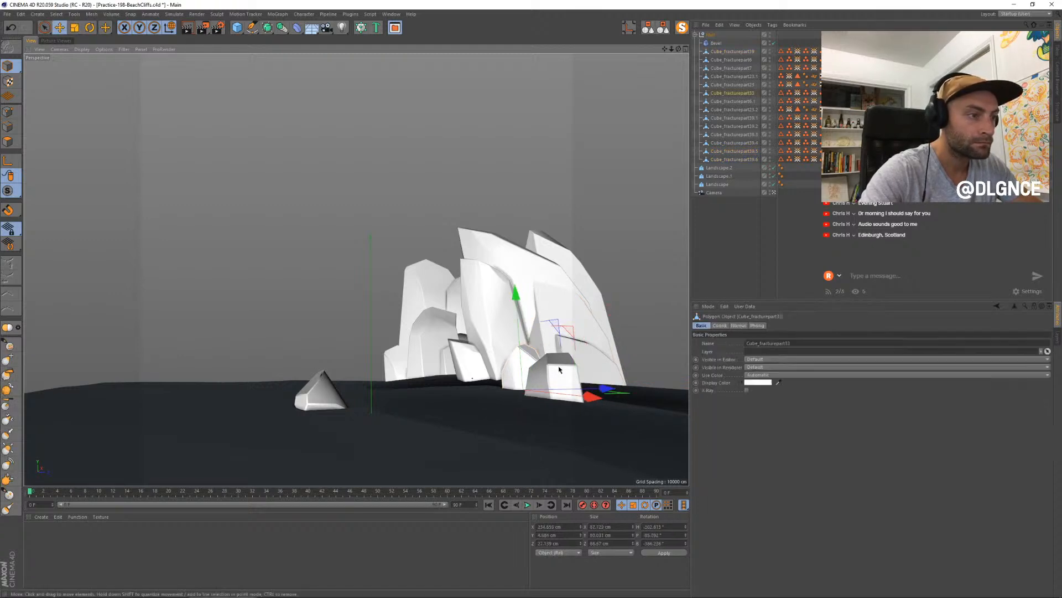
key(t)
drag(596, 273, 548, 293)
key(e)
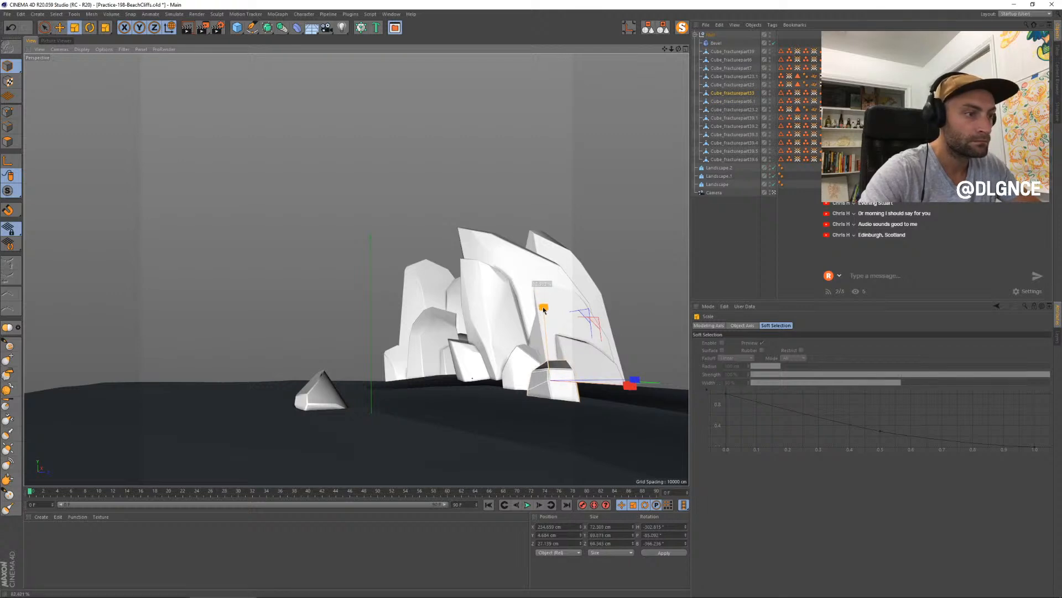
key(e)
mouse_move(628, 387)
mouse_down()
mouse_move(625, 401)
mouse_move(640, 404)
mouse_move(624, 403)
mouse_up()
- Duplicate the tall left fragment beyond the cluster's left edge, then resize the copy and lower its height
click(418, 342)
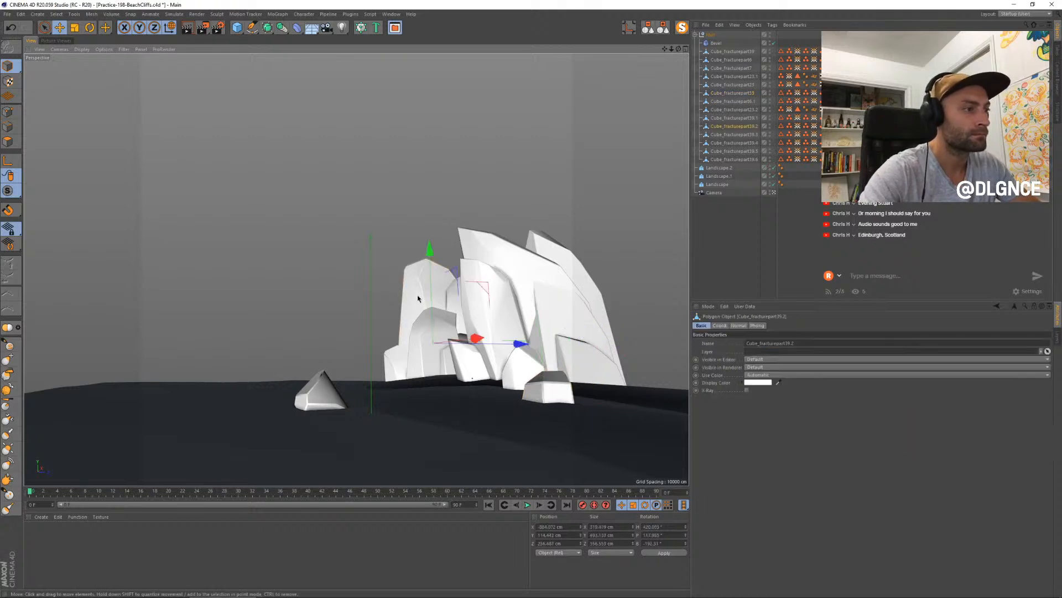
drag(473, 338, 573, 337)
key(t)
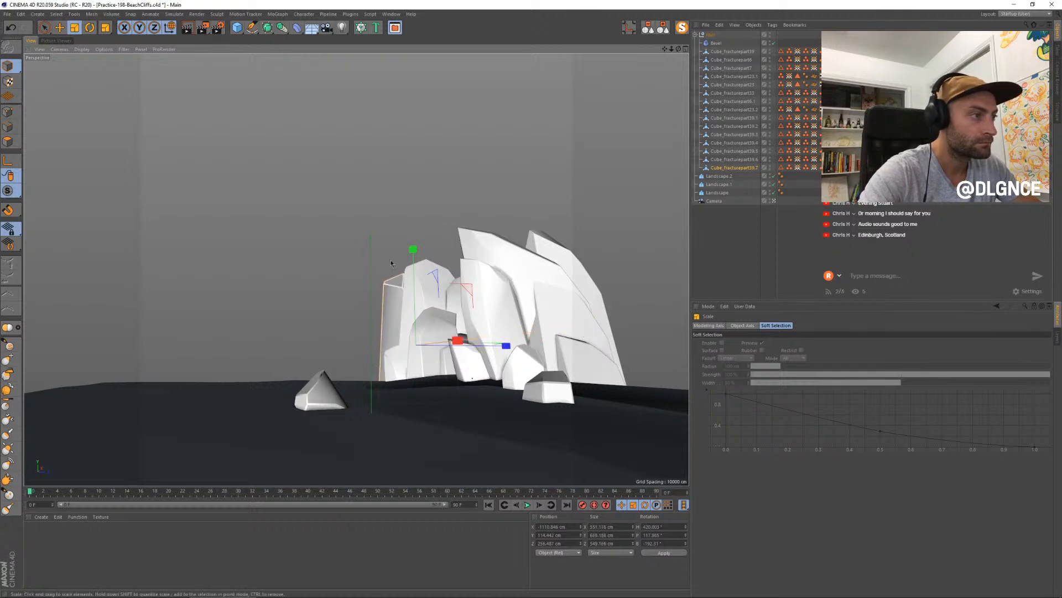
drag(412, 254, 474, 326)
- Add two more low copies of the left fragment, offsetting them forward and downward to step down to the ground
key(e)
mouse_move(460, 391)
mouse_down()
mouse_move(483, 385)
mouse_move(462, 390)
mouse_up()
key(t)
key(e)
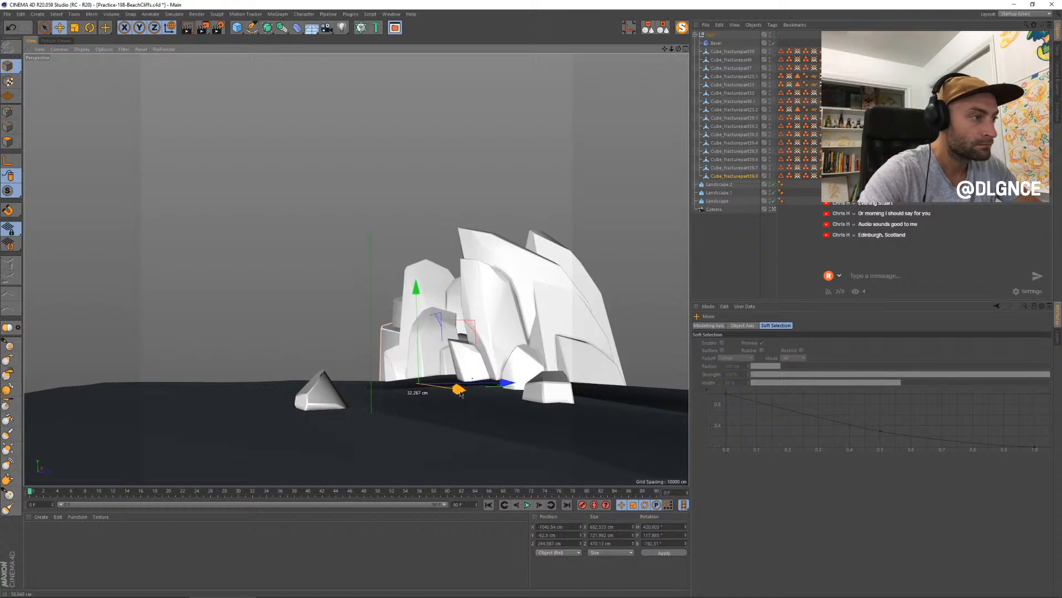
drag(469, 323, 464, 341)
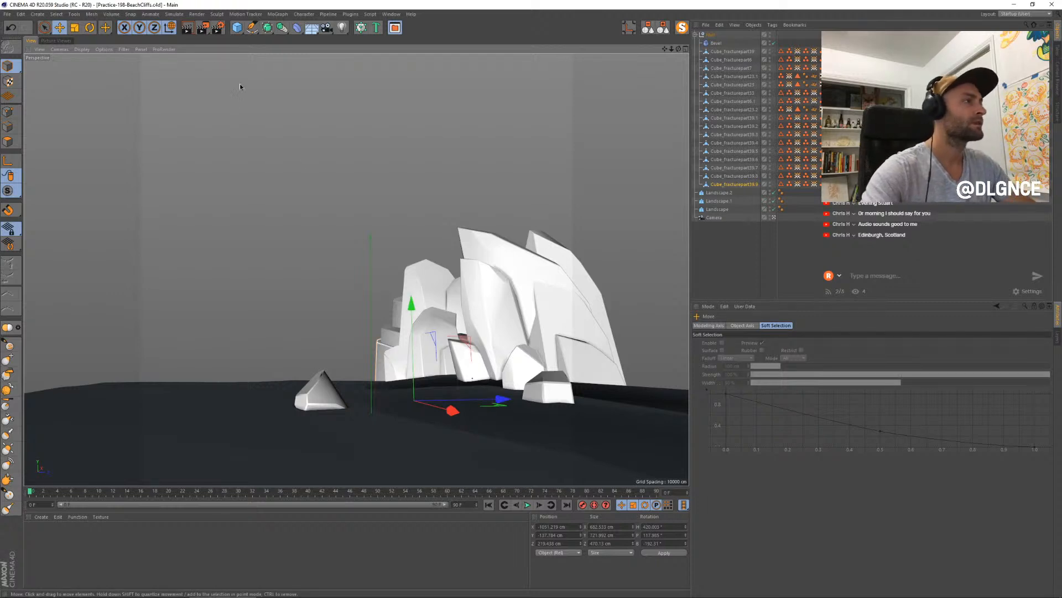
- Open the render settings and add the Ambient Occlusion effect
click(219, 28)
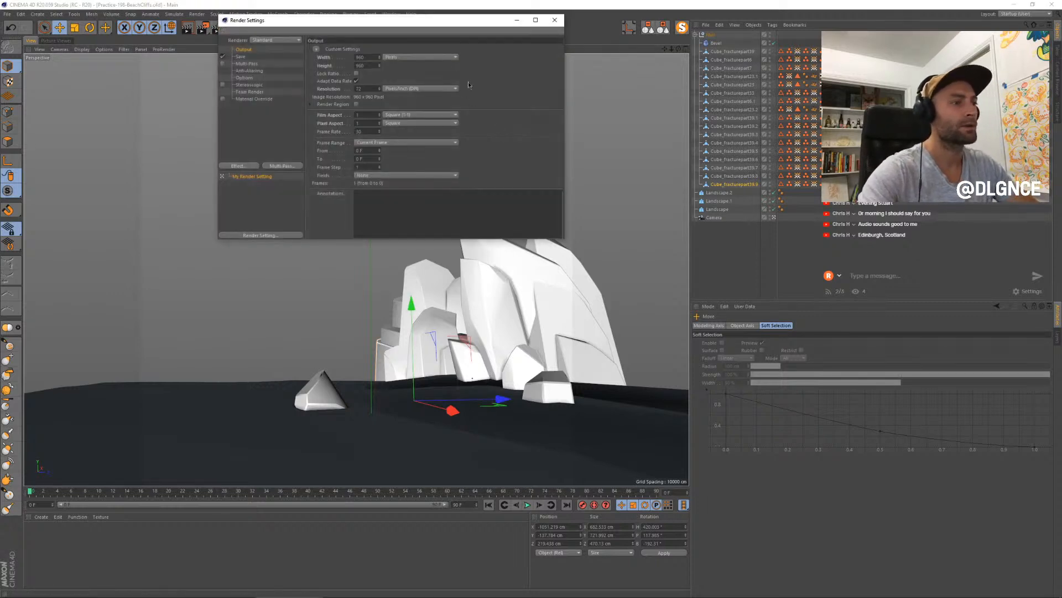
drag(365, 23, 510, 178)
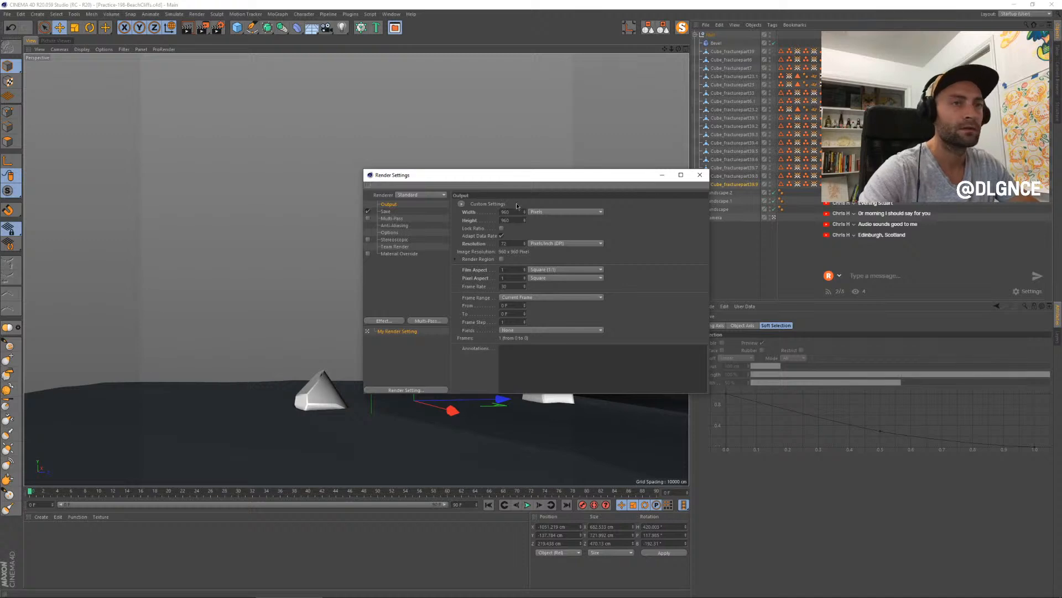
click(398, 321)
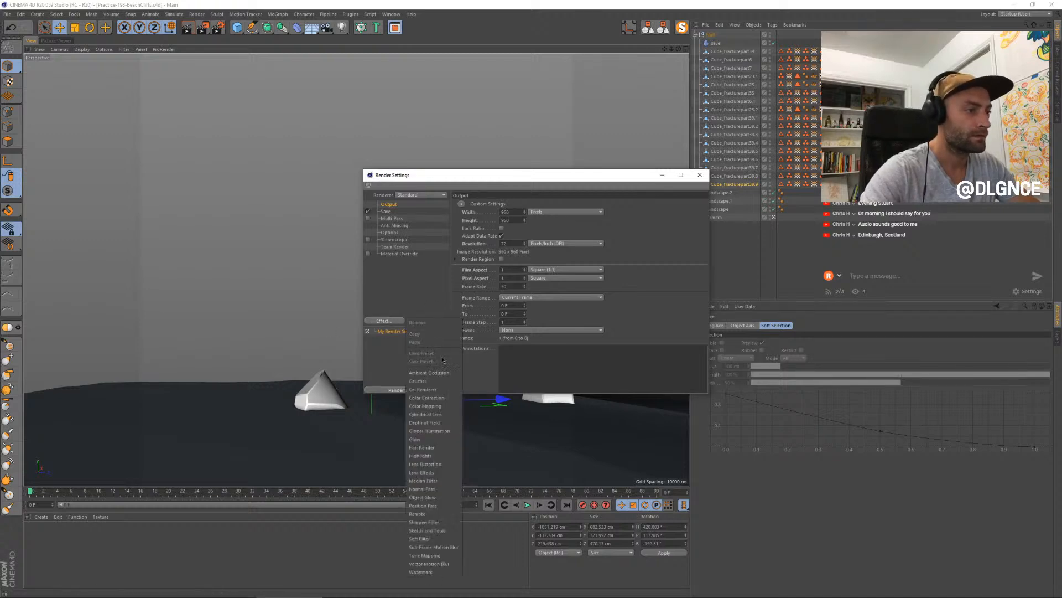
click(443, 373)
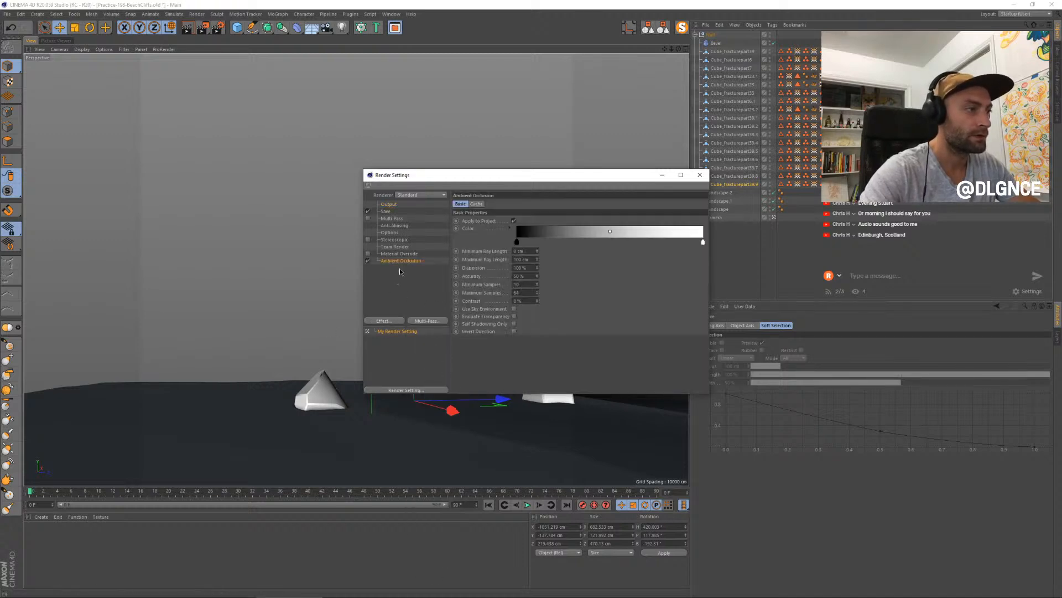
- Change the ambient occlusion gradient's black knot to a dark slate blue with a hue of 210°
double_click(517, 242)
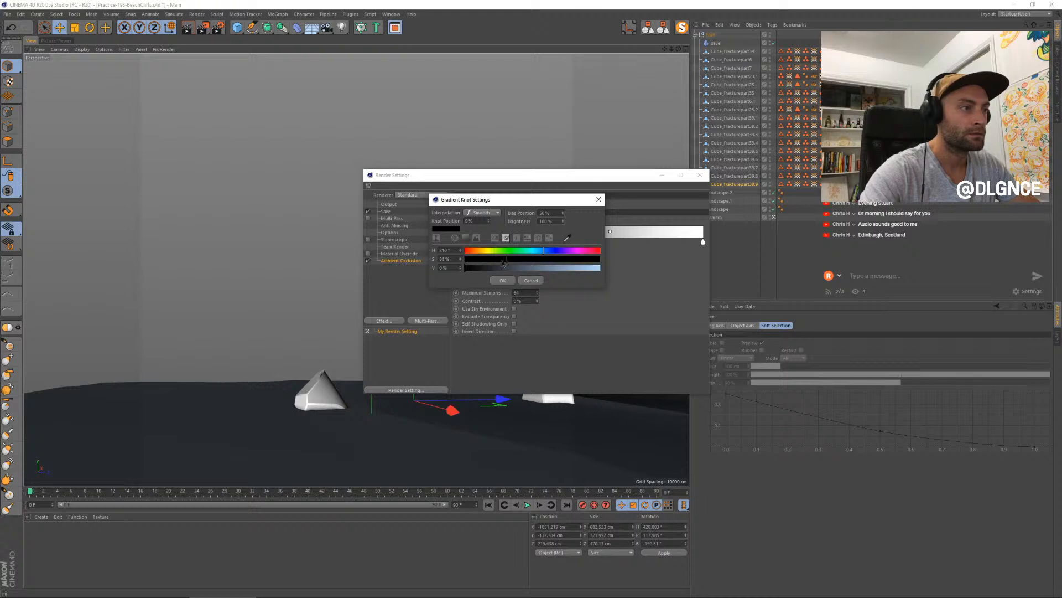
drag(488, 268, 529, 266)
drag(504, 271, 510, 270)
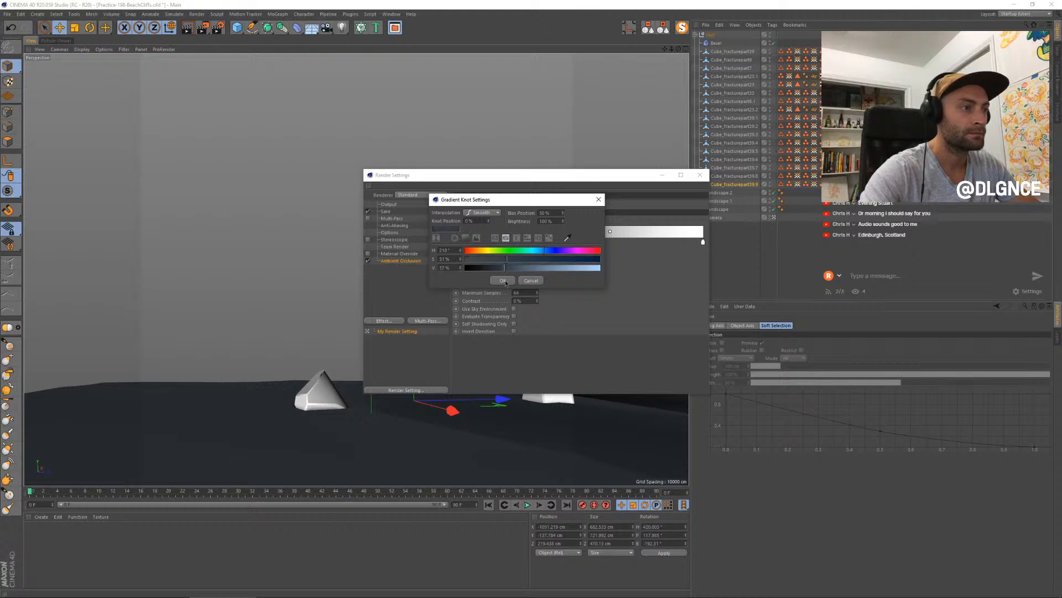
click(502, 280)
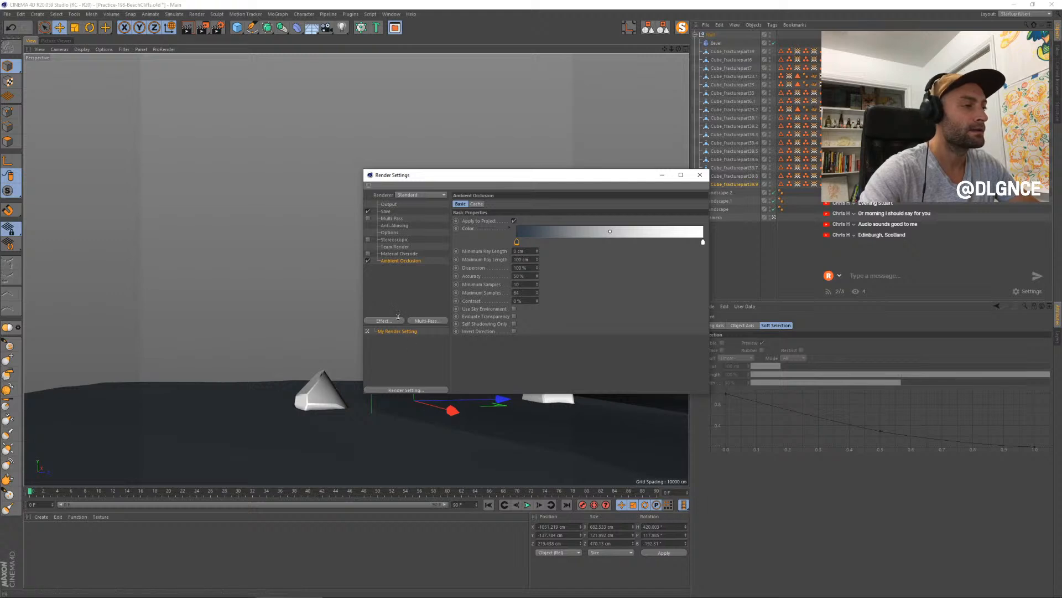
- Add the Global Illumination effect with the Exterior - Physical Sky preset, and close the render settings
click(397, 324)
click(441, 422)
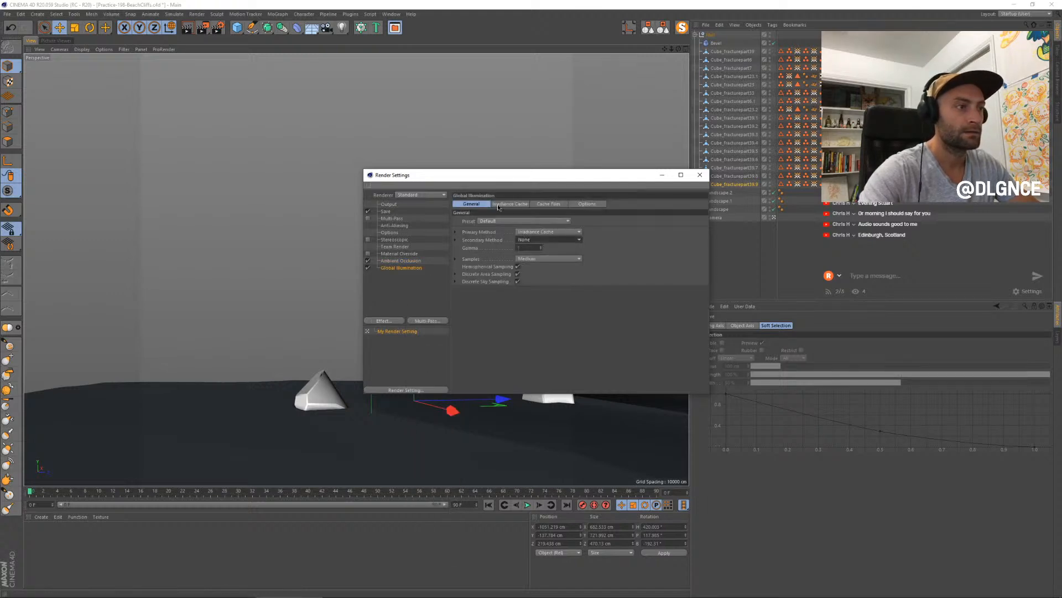
click(493, 222)
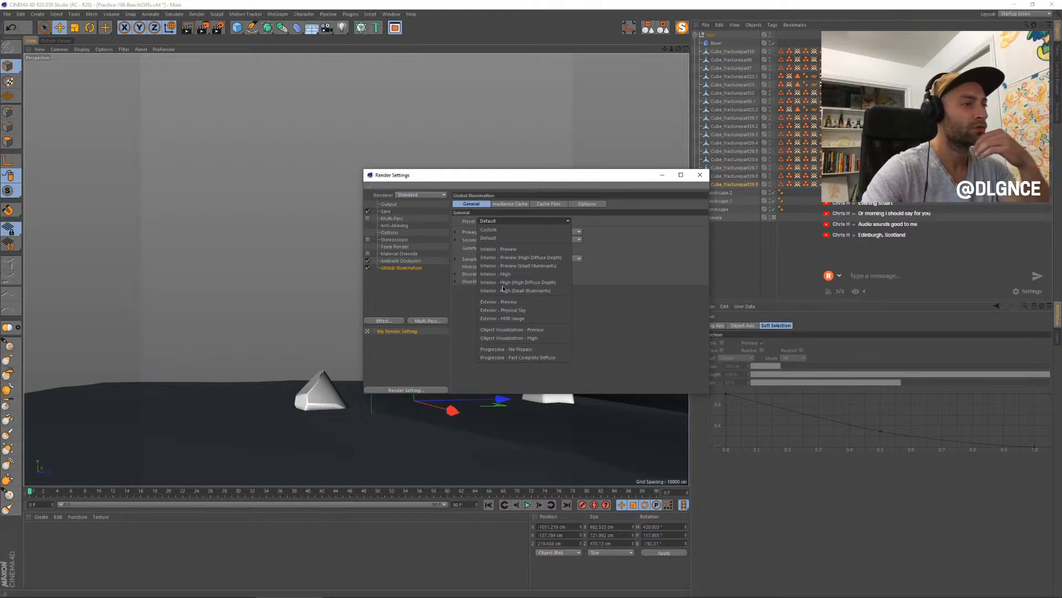
click(537, 310)
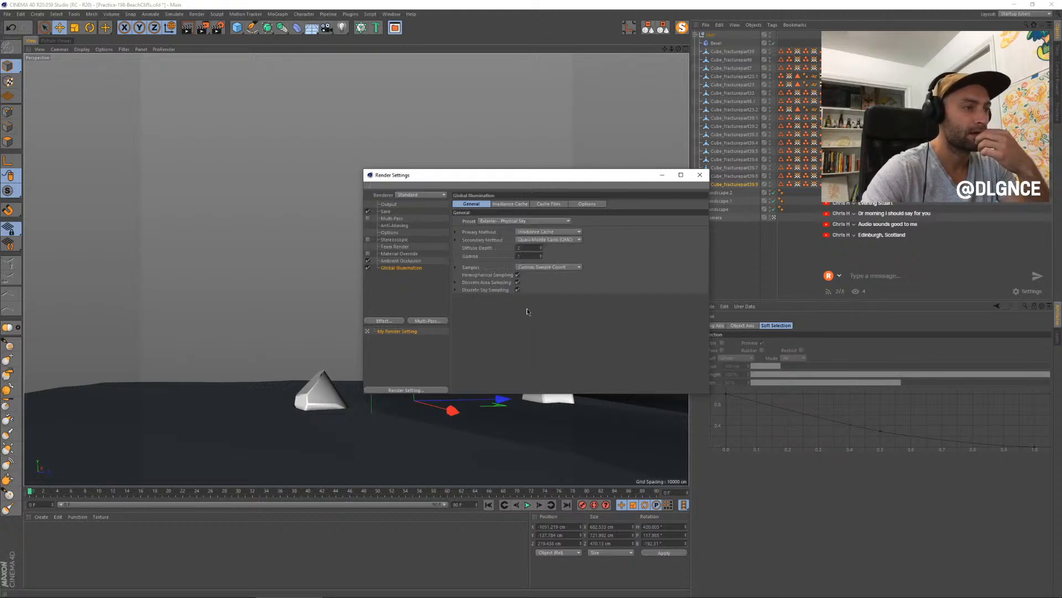
click(700, 175)
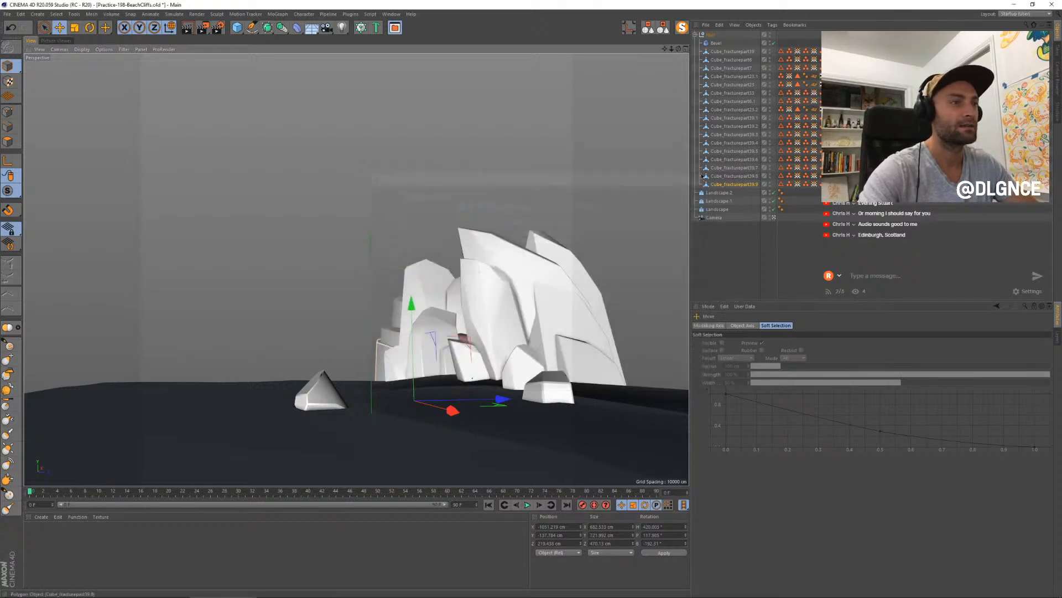
- Add a Physical Sky at the end of the object list and set its time to early morning, around 7:00
drag(314, 30, 394, 39)
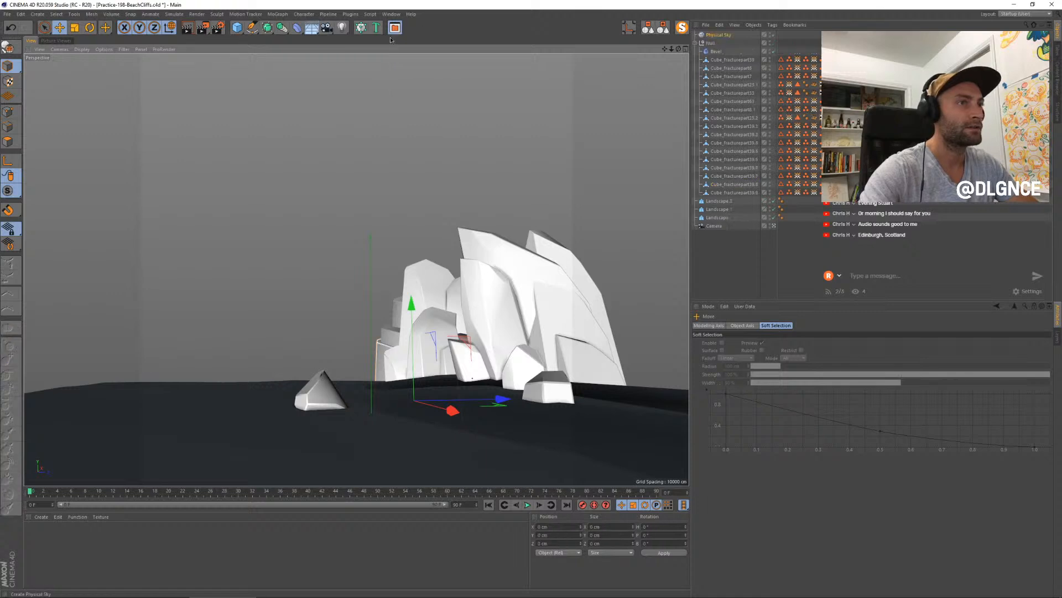
click(667, 26)
drag(718, 34, 732, 124)
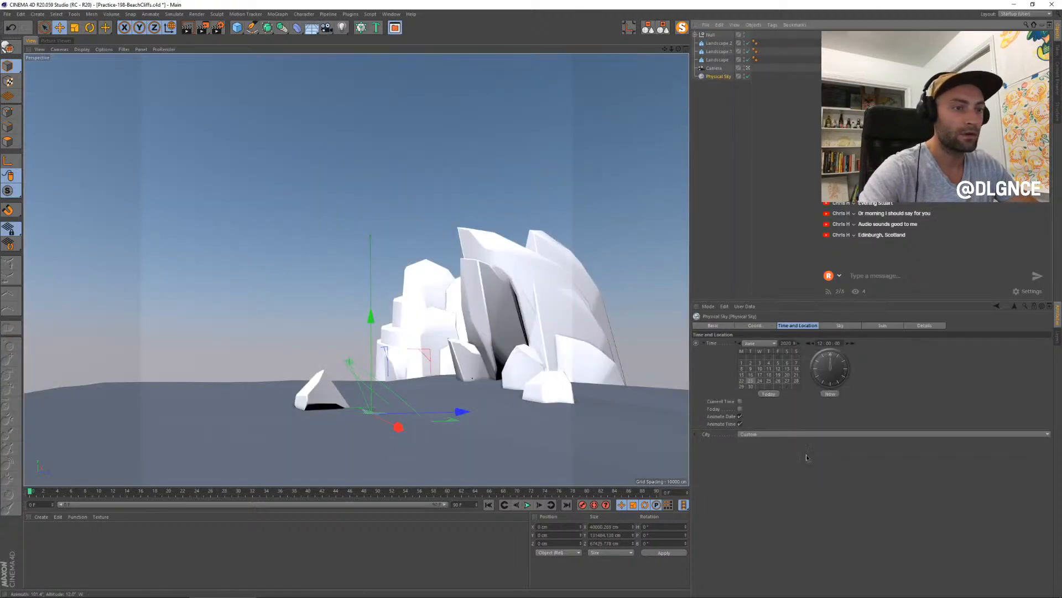
drag(823, 363, 819, 372)
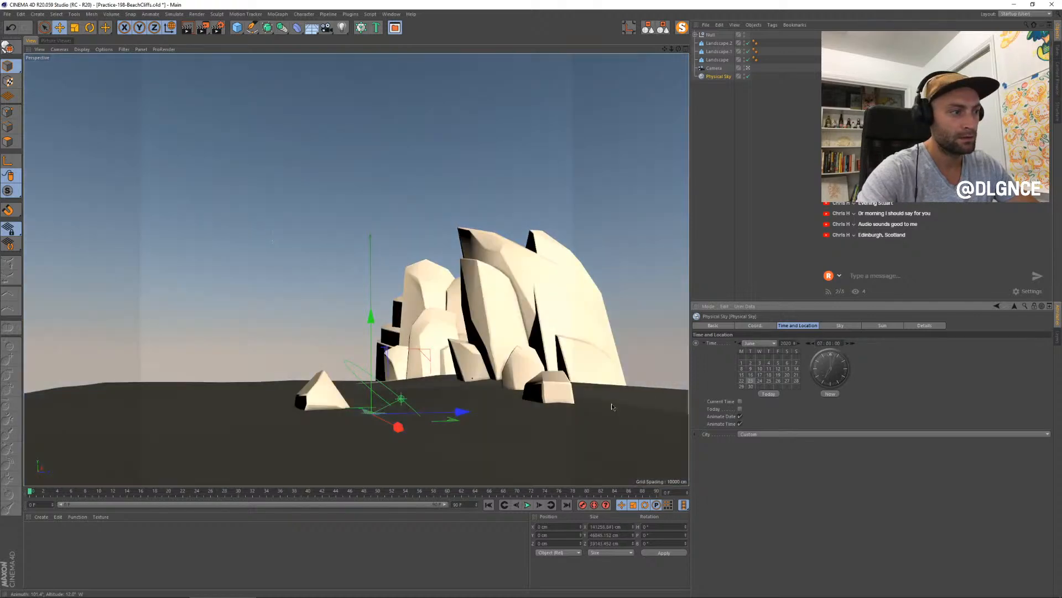
- Rotate the Physical Sky to a heading of about -139.6° and render the scene to the Picture Viewer
key(r)
drag(419, 419, 275, 408)
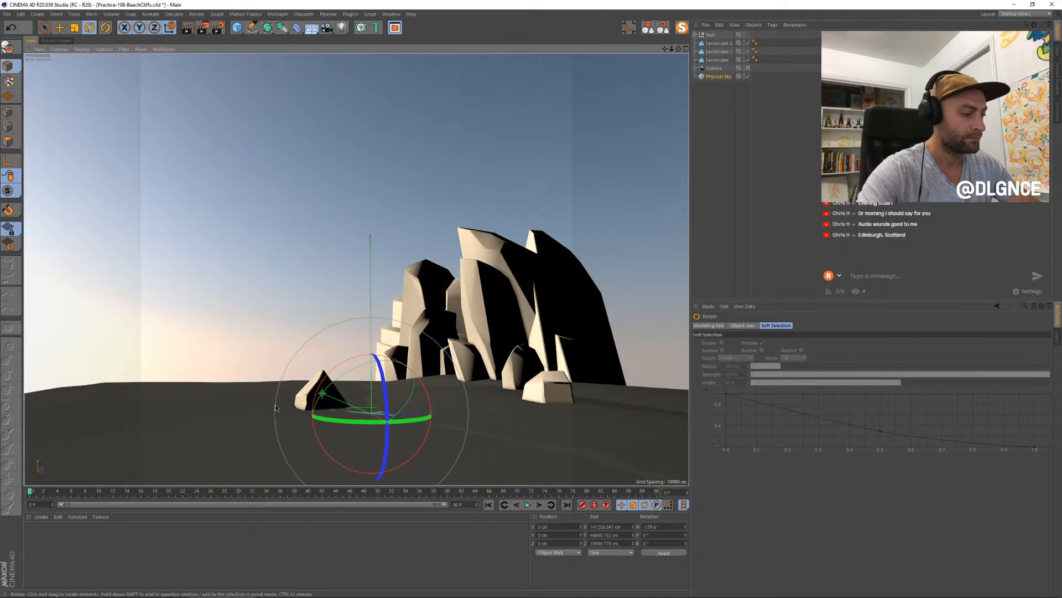
key(shift+r)
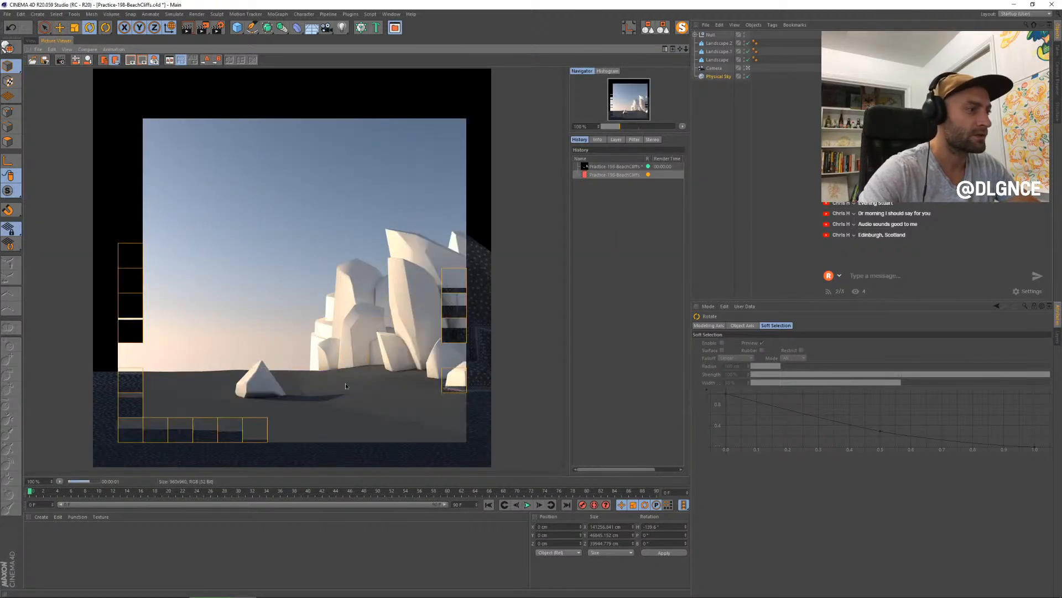
- Back in the viewport, move the small lone rock's lower front corner point downward and forward
click(31, 40)
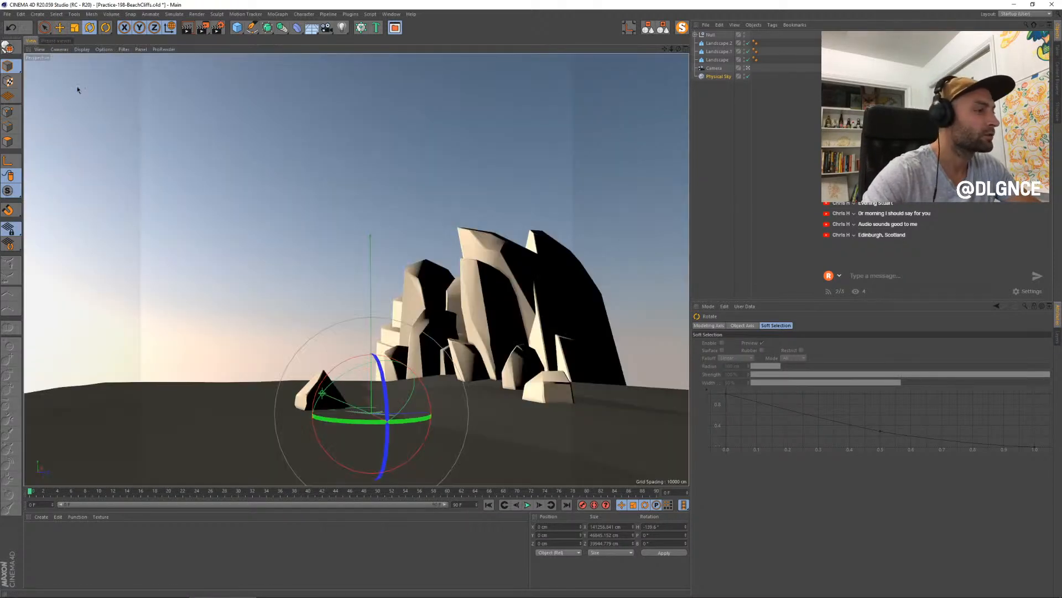
click(309, 395)
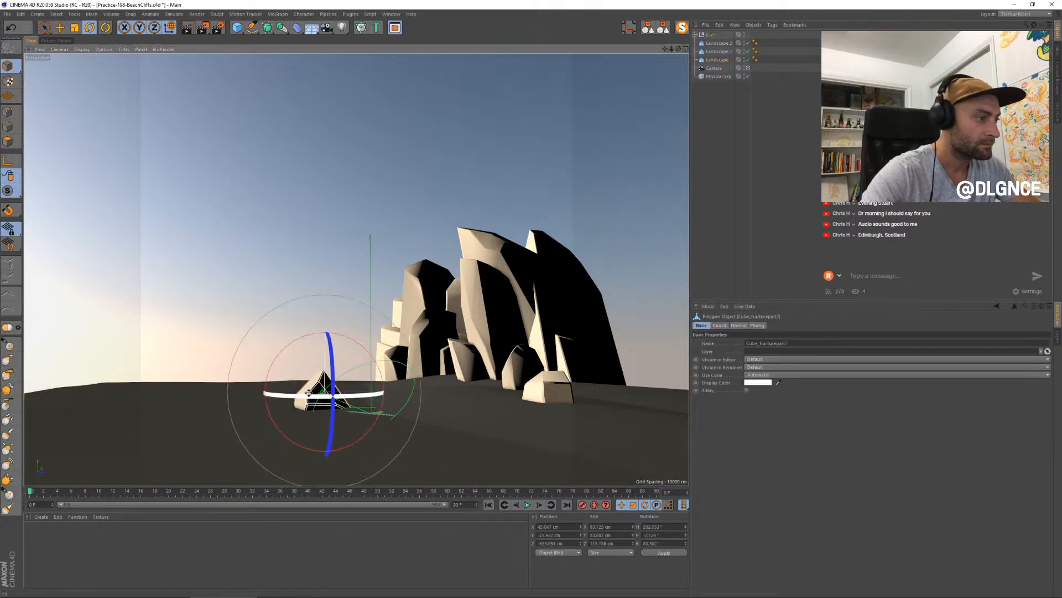
click(8, 112)
key(space)
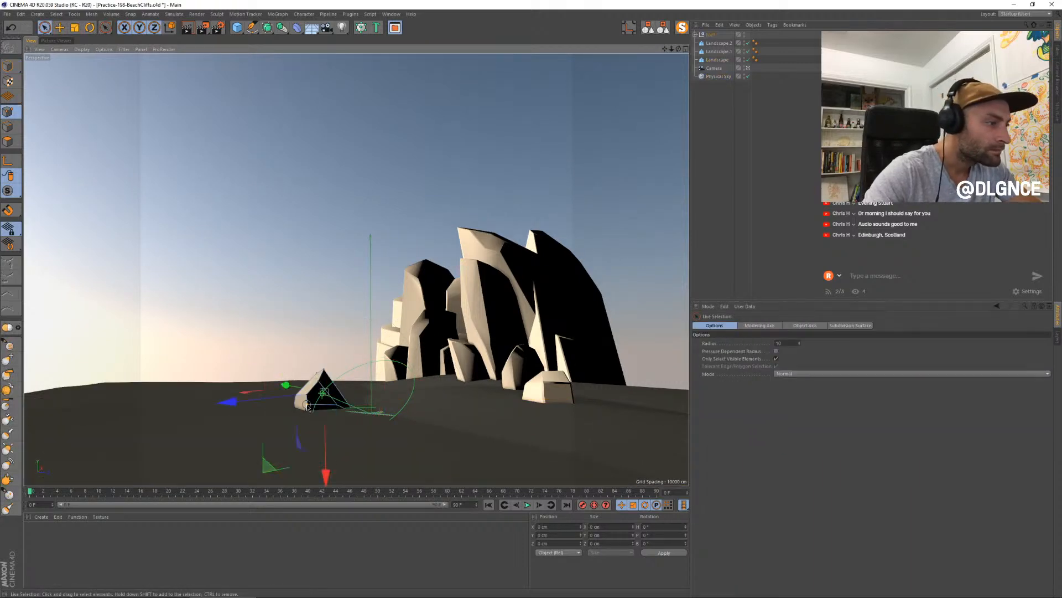
click(307, 406)
key(e)
drag(310, 323, 309, 332)
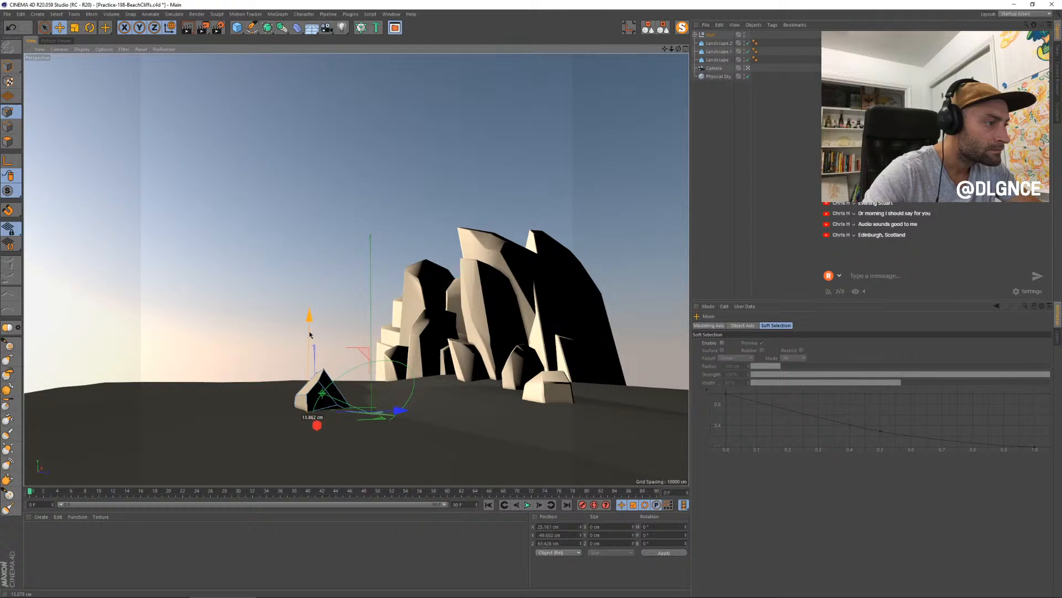
drag(317, 424, 321, 430)
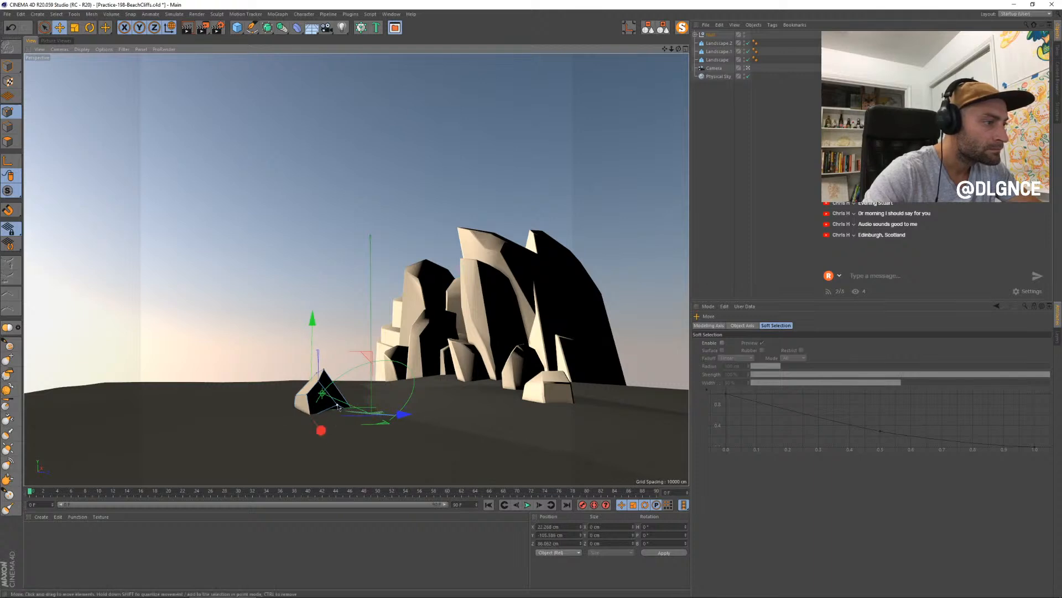
- Move the lone rock's other lower corner point downward and forward, and return to model mode
click(337, 406)
drag(339, 355, 339, 363)
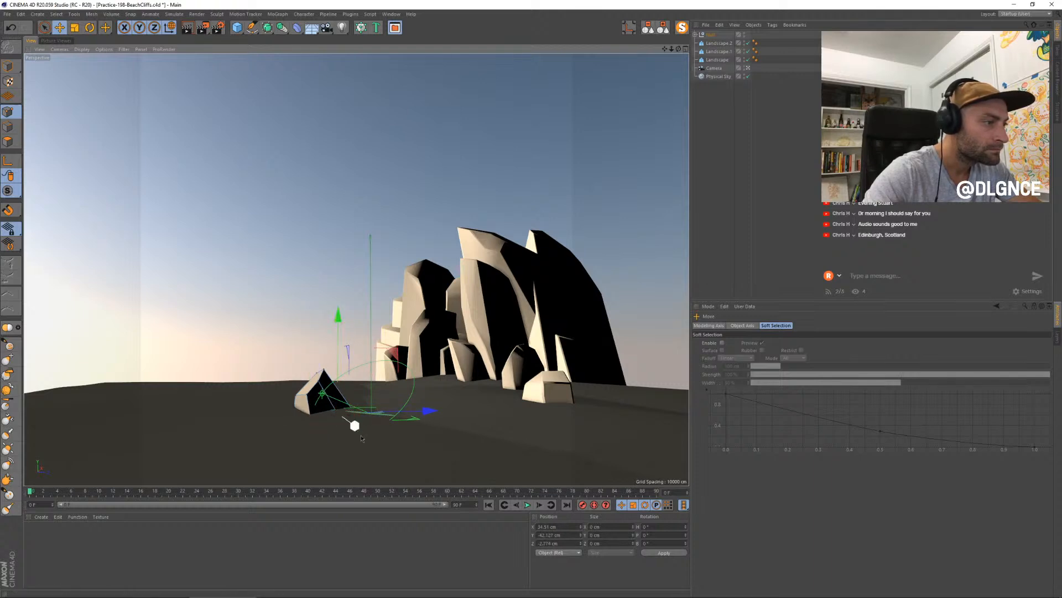
drag(356, 427, 361, 430)
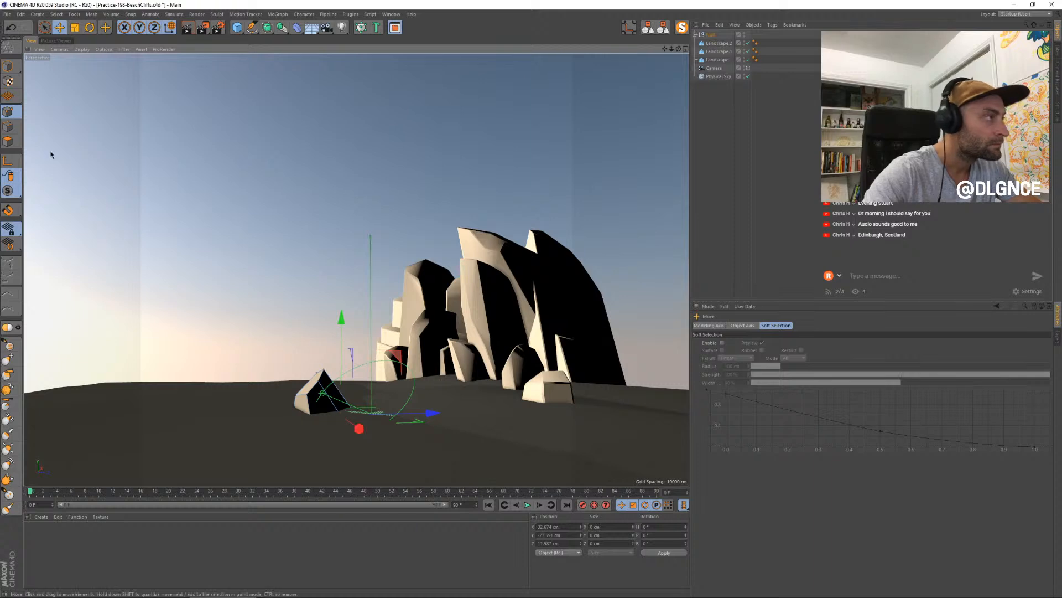
click(8, 66)
- Enable Atmosphere and Fog on the Physical Sky, render again and compare the result with the previous render
click(61, 41)
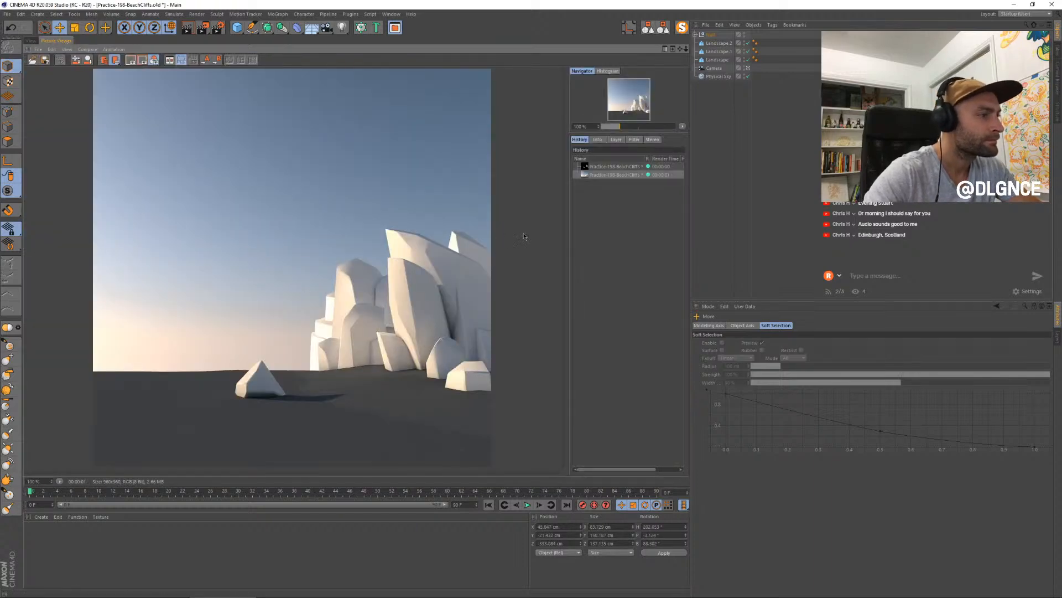
click(718, 76)
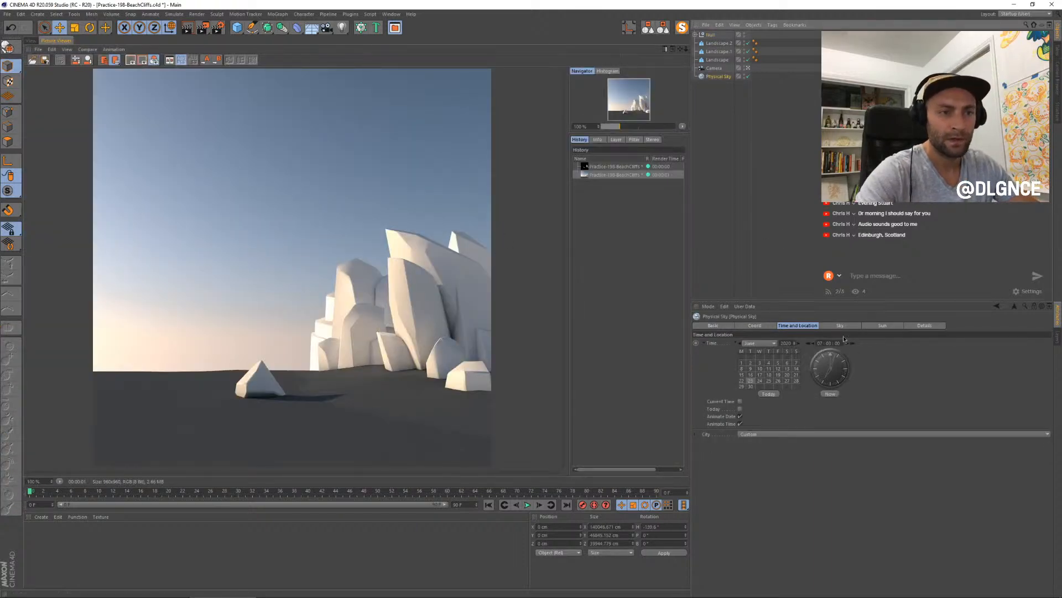
click(755, 327)
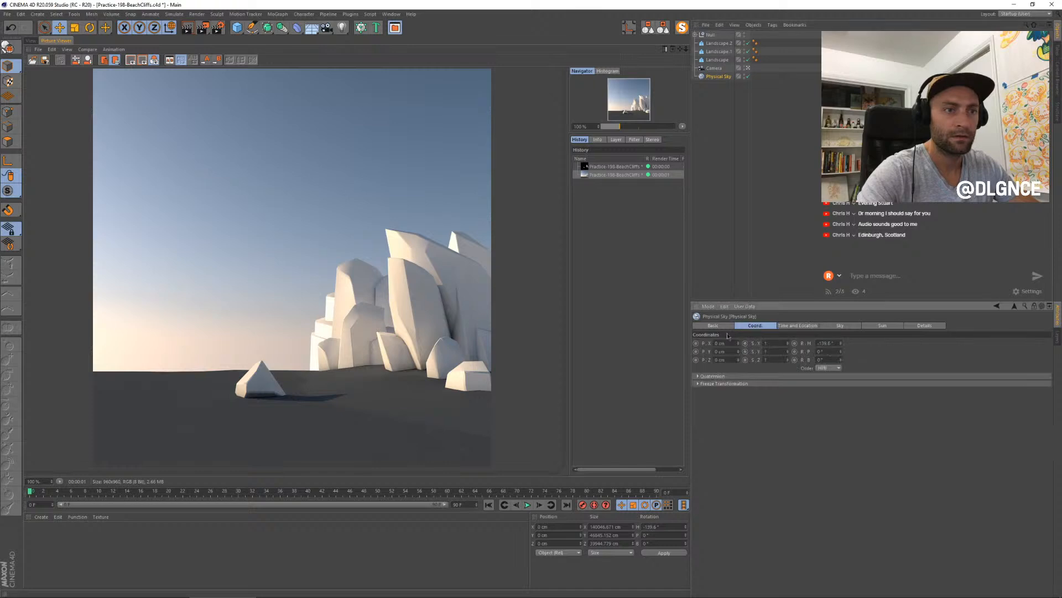
click(724, 327)
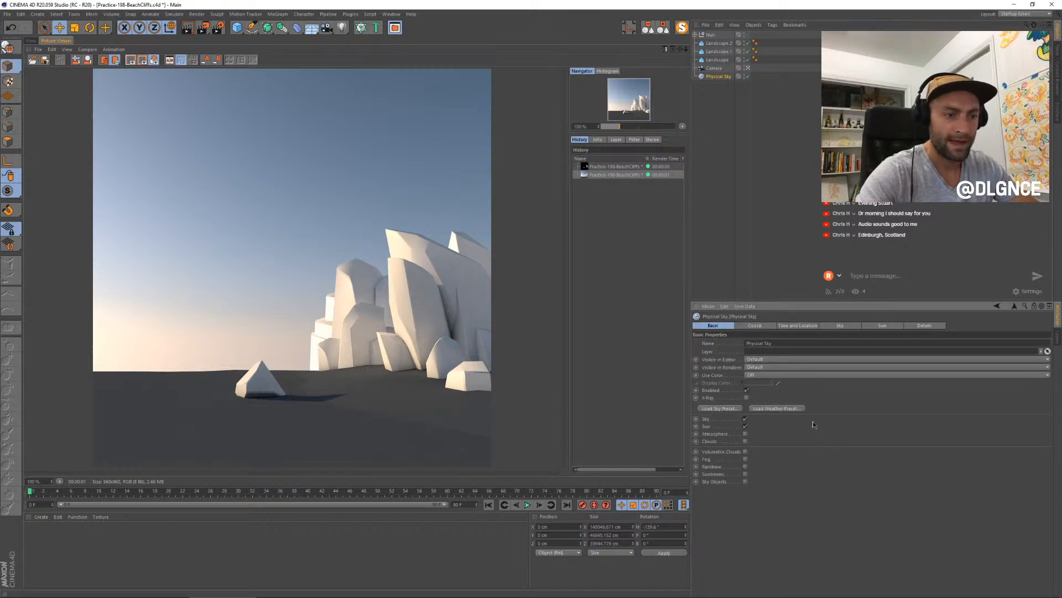
click(746, 434)
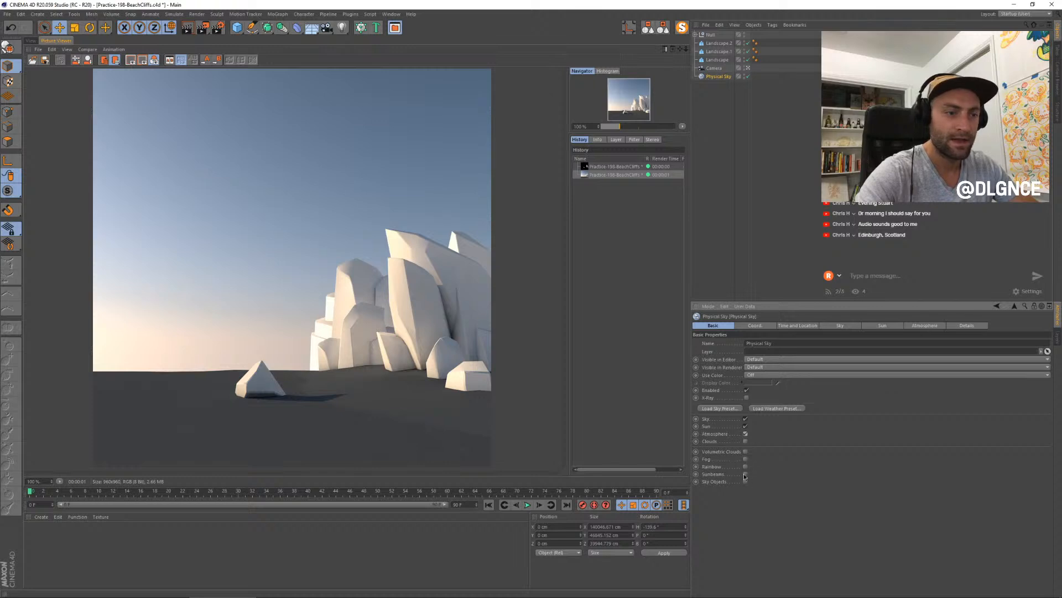
click(745, 459)
key(shift+r)
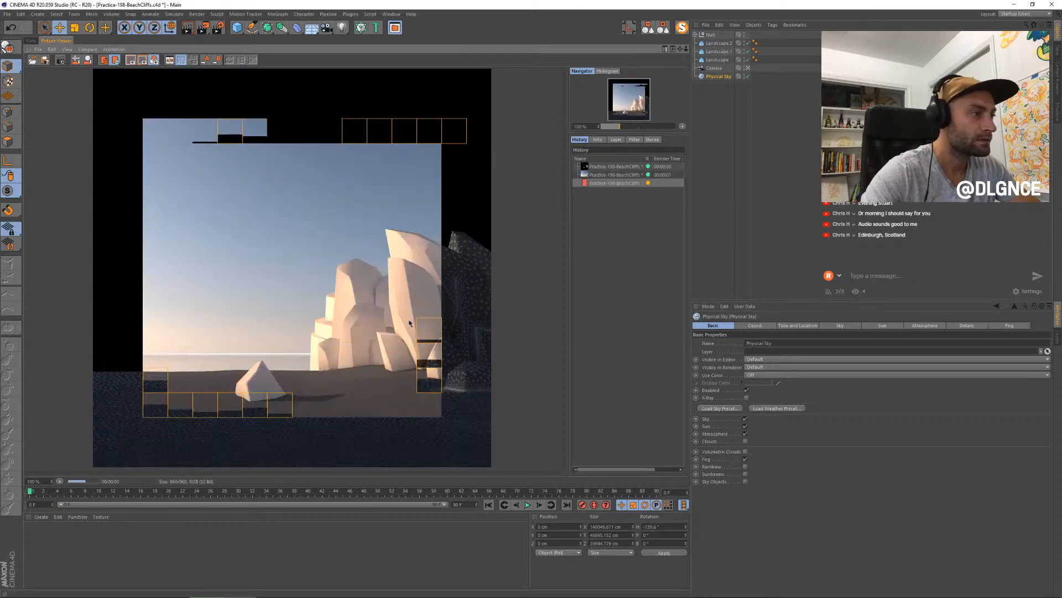
click(613, 176)
click(613, 182)
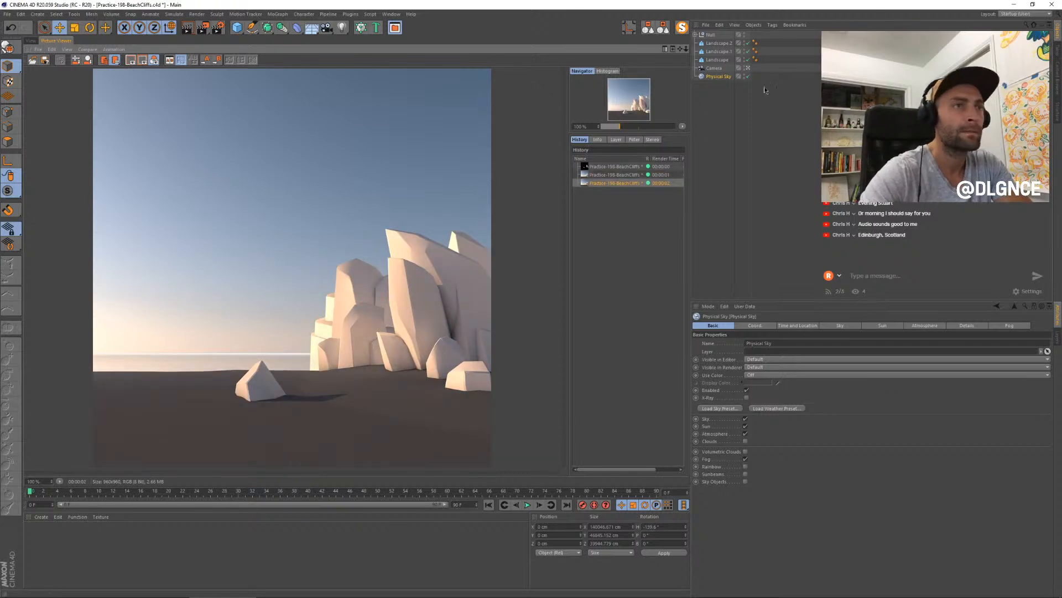
- Set the sky atmosphere's Saturation Correction to 50% and Hue Correction to 100%, then render and compare the last two renders
click(839, 325)
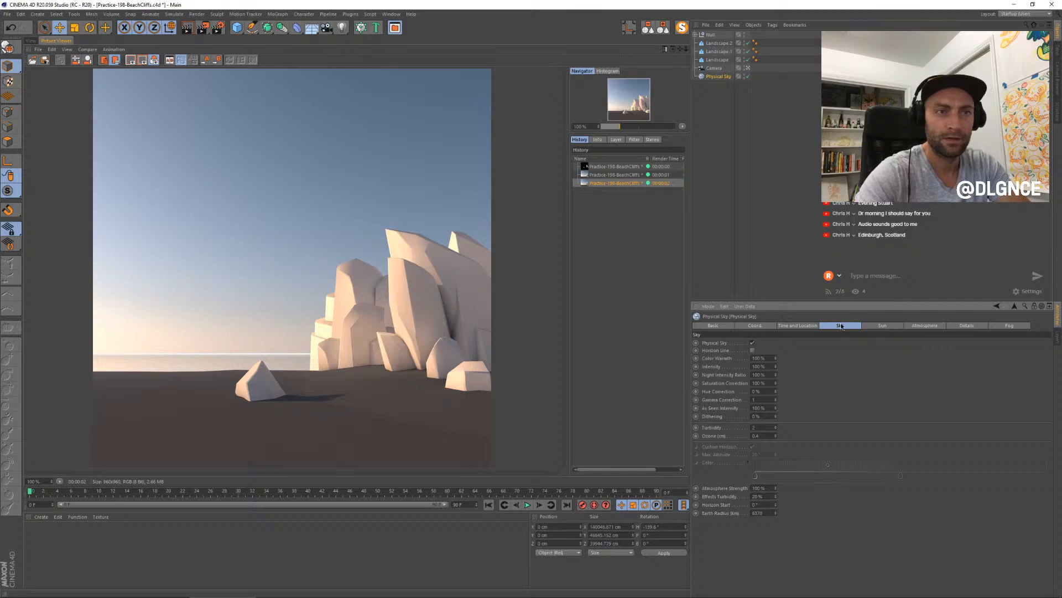
click(913, 326)
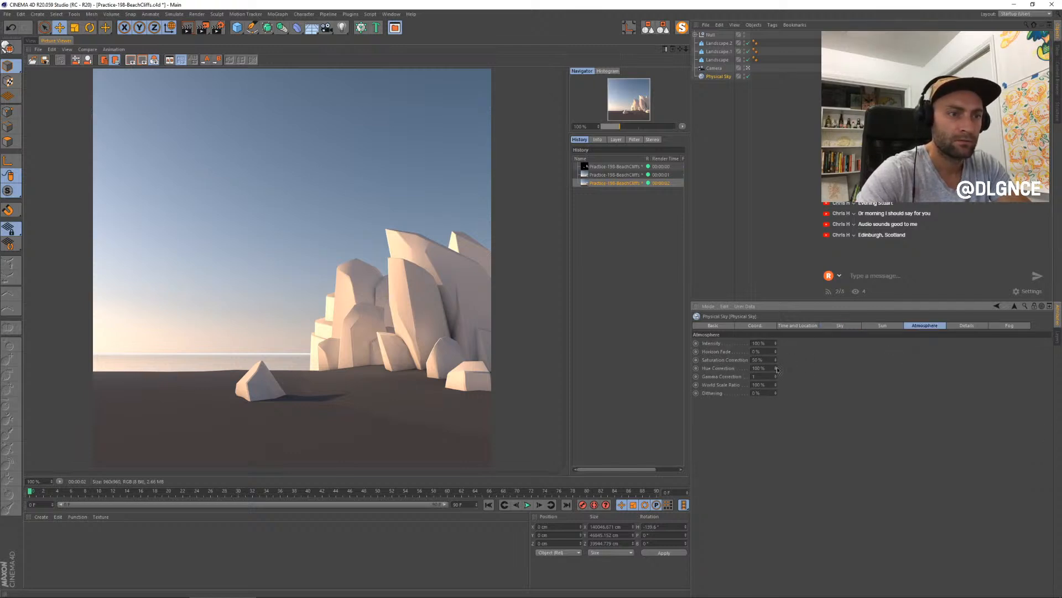
key(shift+r)
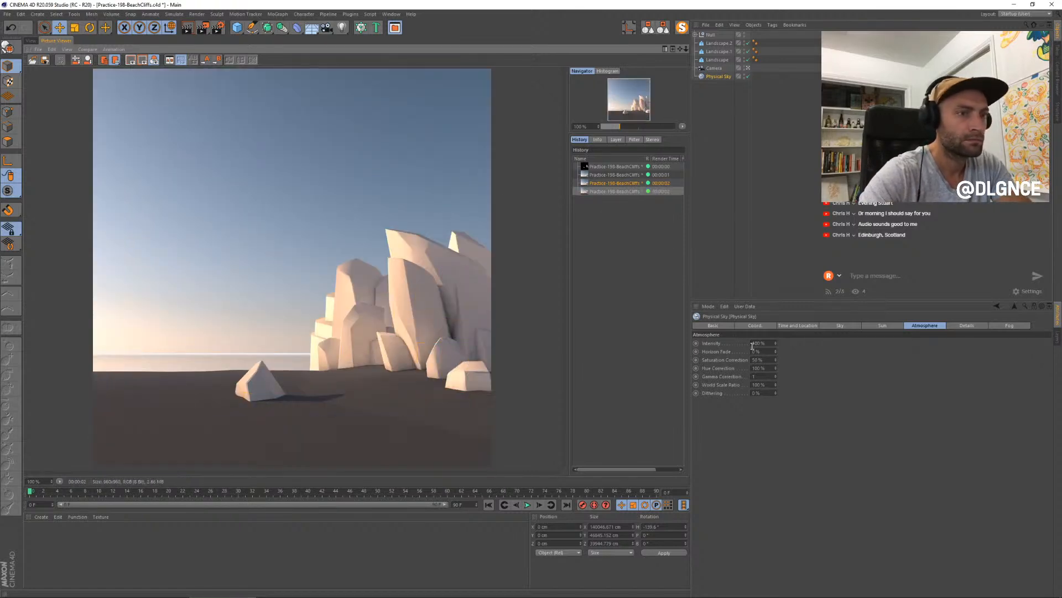
click(623, 182)
key(Down)
key(Up)
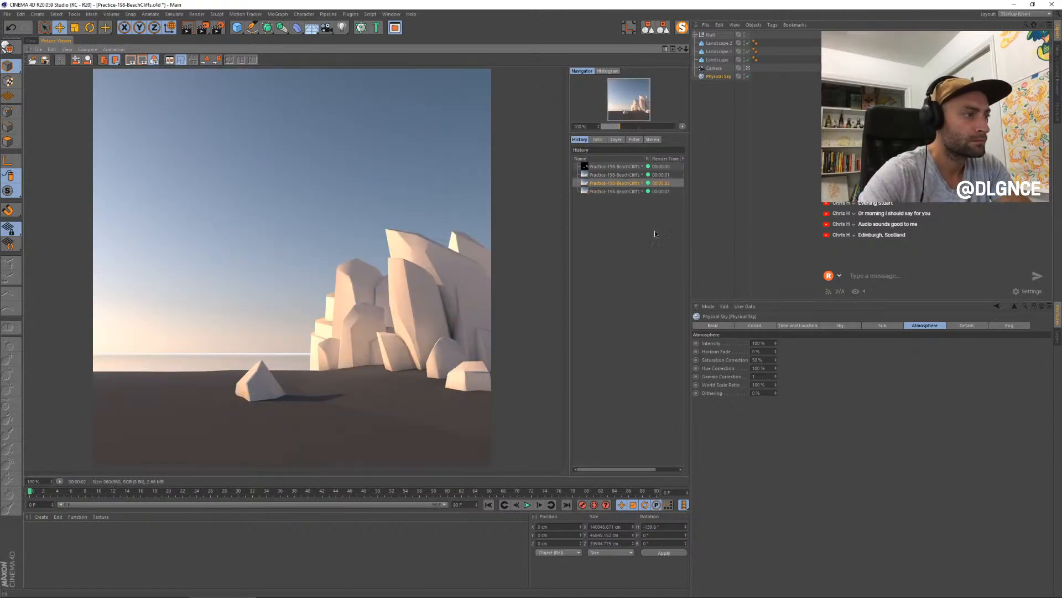
key(Down)
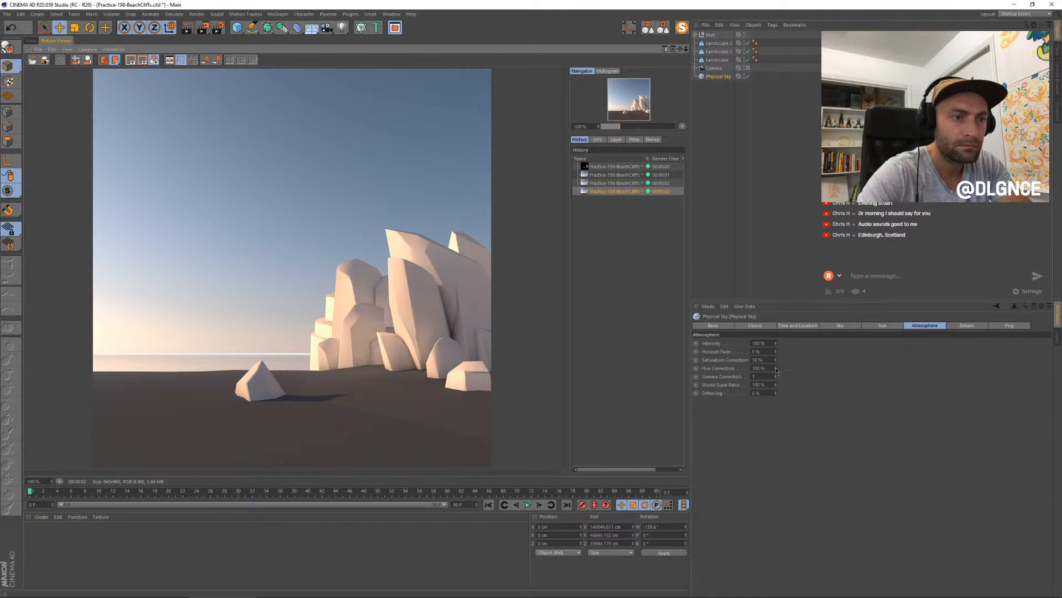
- Set the atmosphere's Hue Correction to 0% and Saturation Correction to 200%, then render and compare with the earlier renders
drag(776, 370, 776, 388)
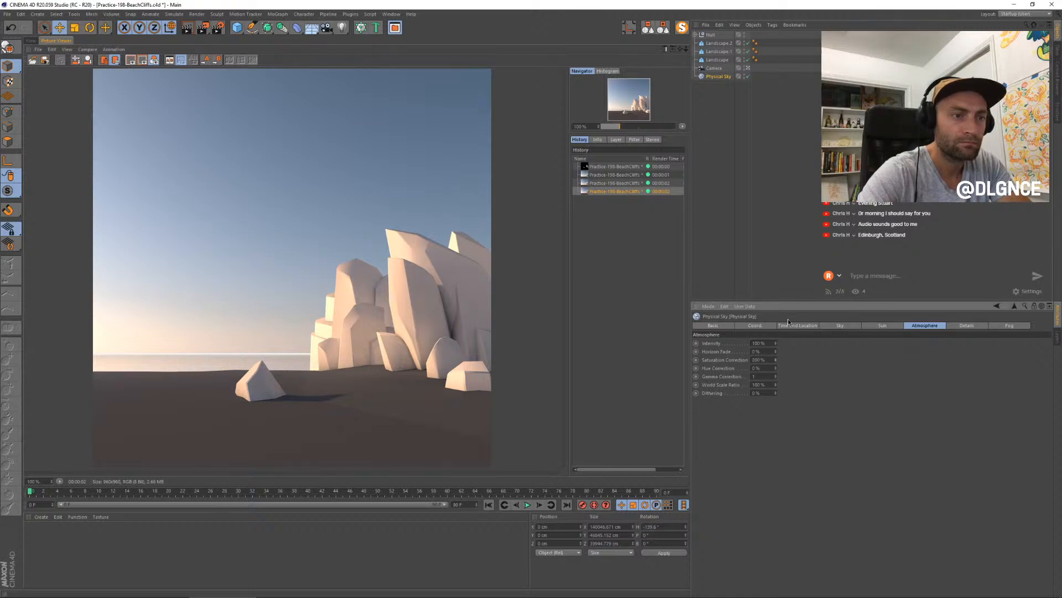
key(shift+r)
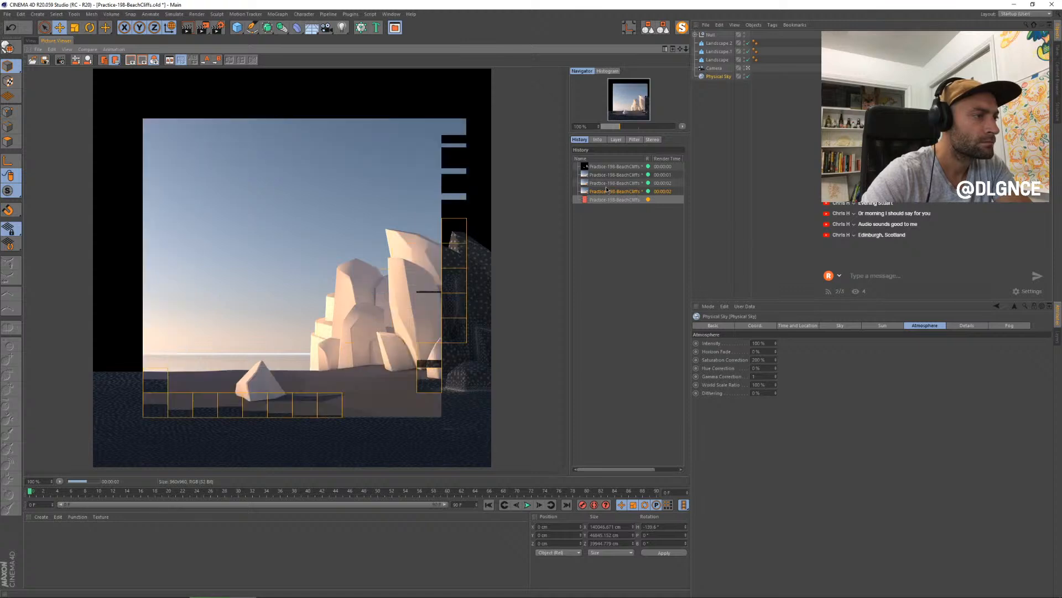
key(Down)
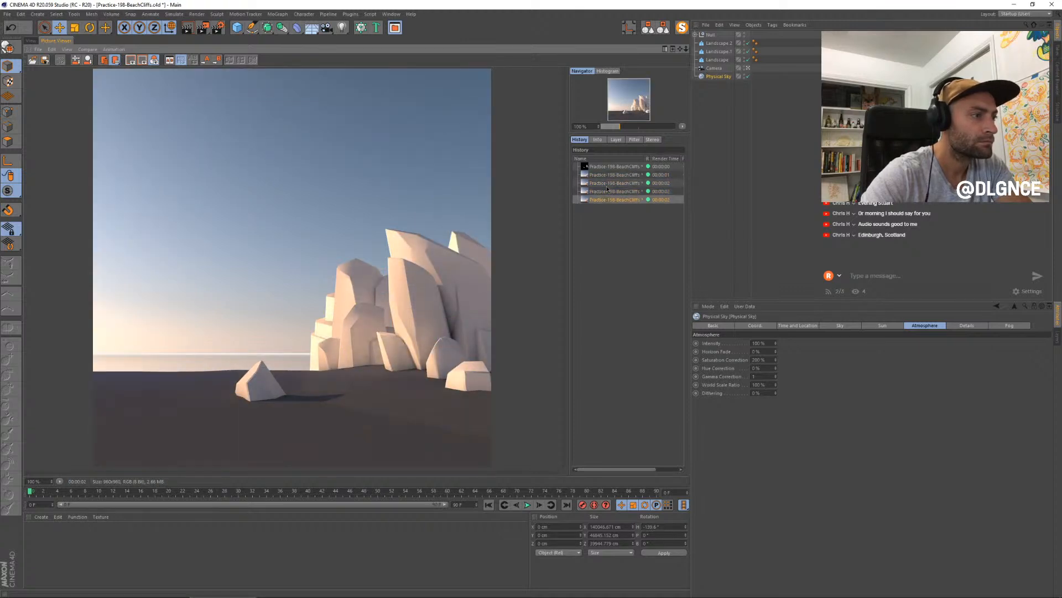
key(Up)
key(Up)
key(Down)
key(Down)
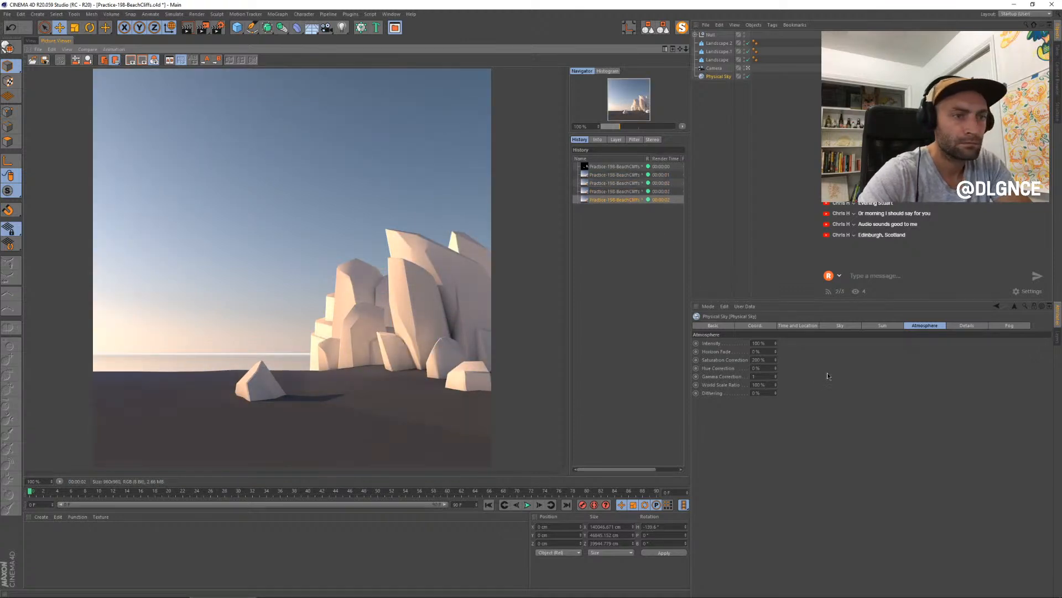
- Set the atmosphere's Intensity to 150%, Horizon Fade to 40% and Saturation Correction to 0%, and render the scene
click(776, 343)
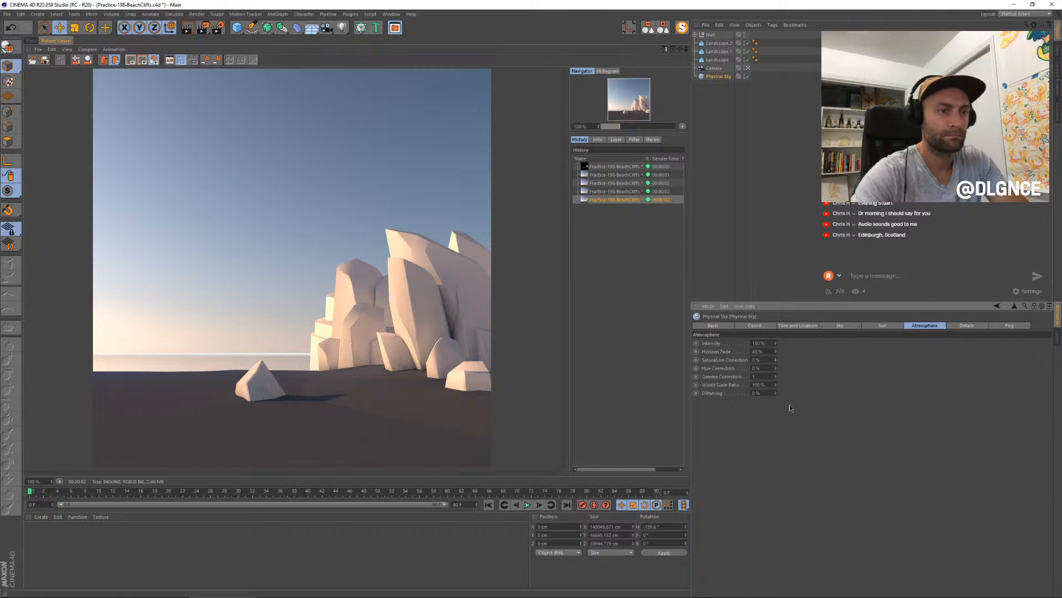
key(shift+r)
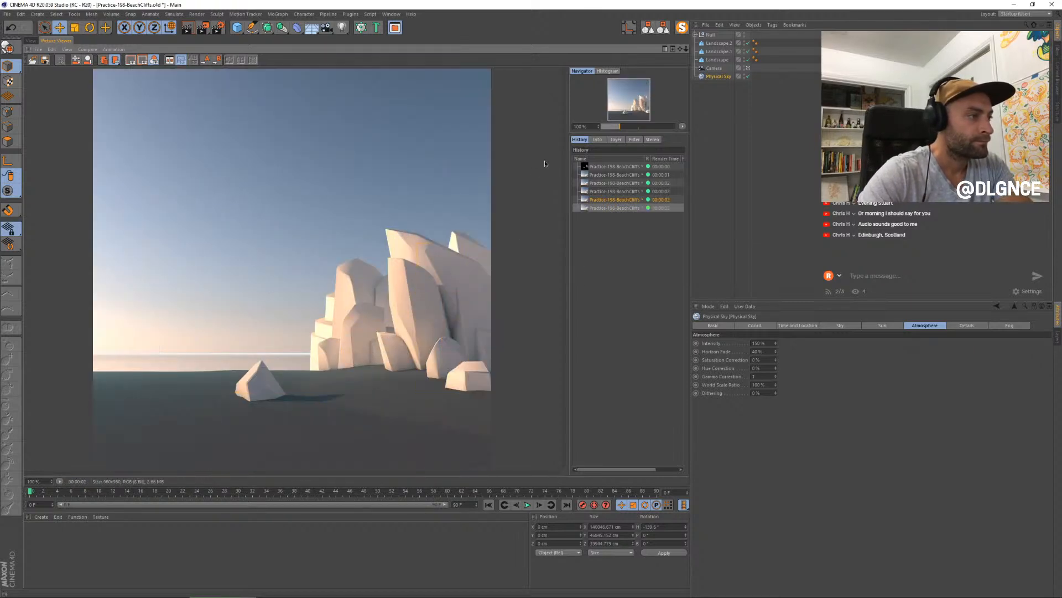
- Rotate the Physical Sky's heading to bring the sunlight from a different side, and render the scene again
click(31, 41)
key(r)
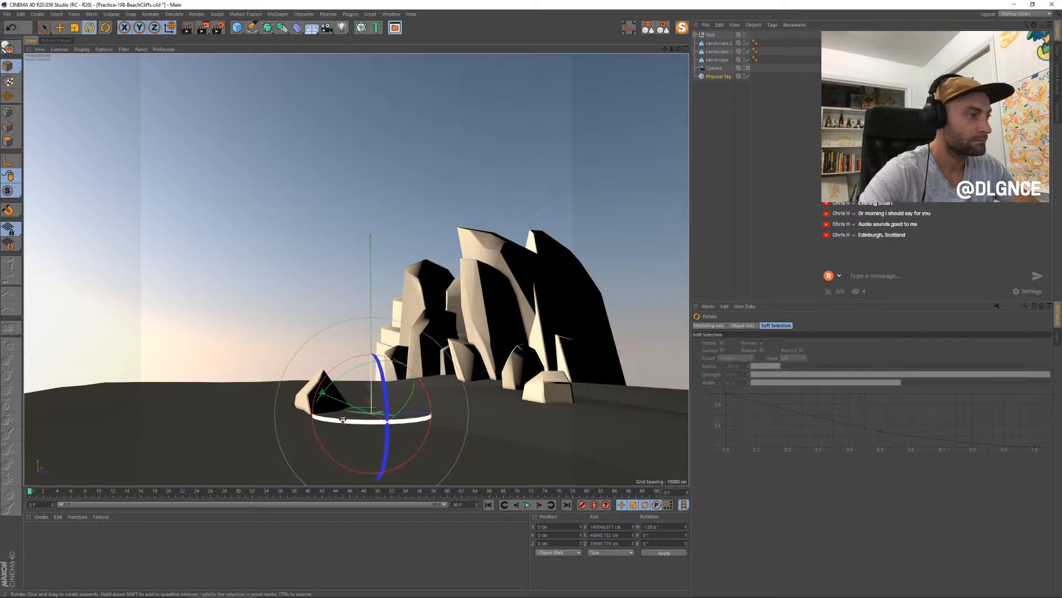
drag(388, 420, 572, 377)
key(shift+r)
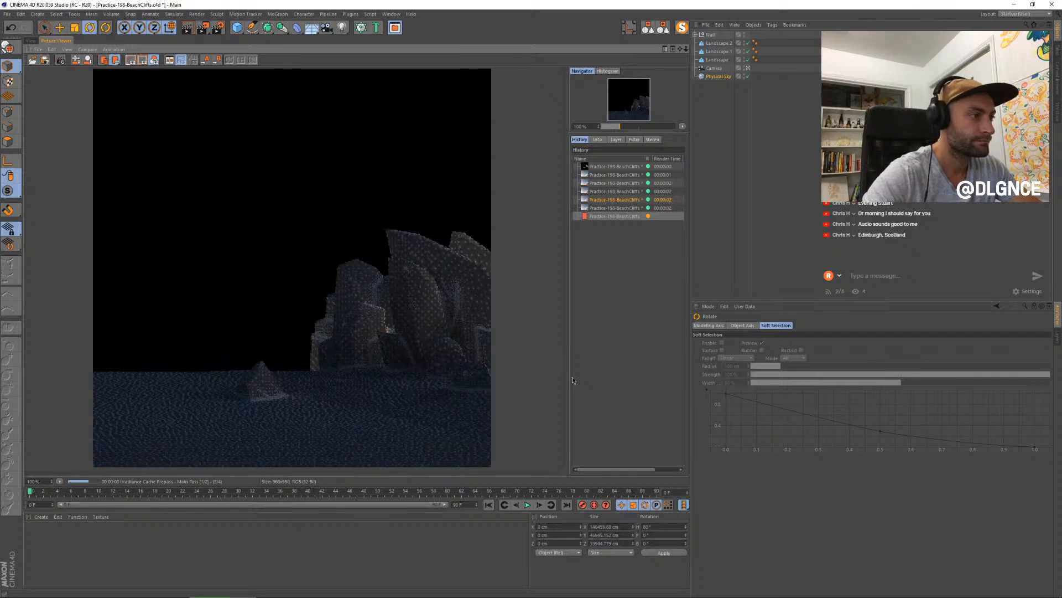
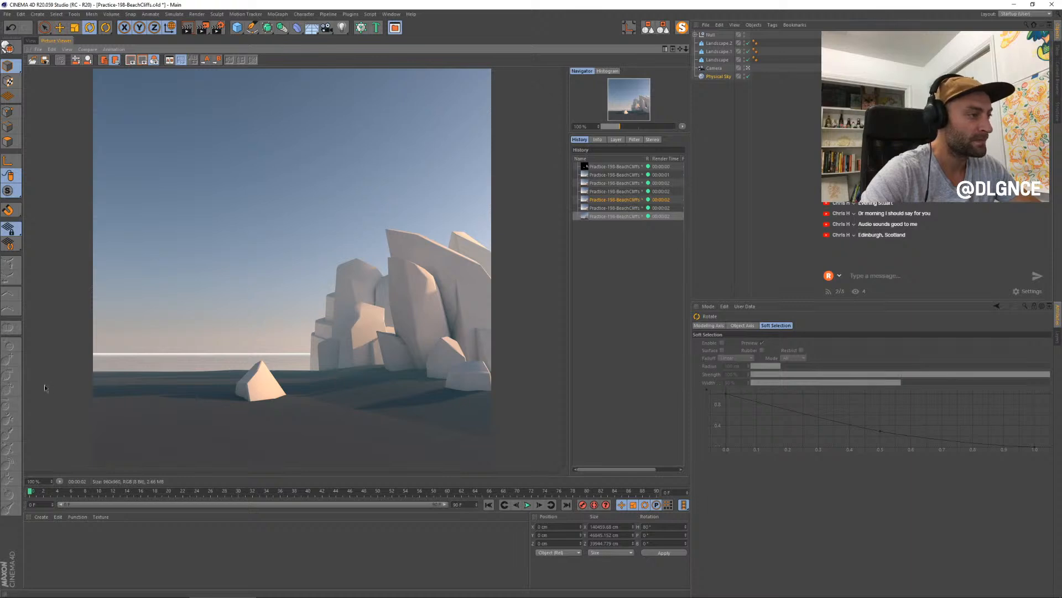
- Clear the object selection and render the scene again
click(31, 41)
click(203, 440)
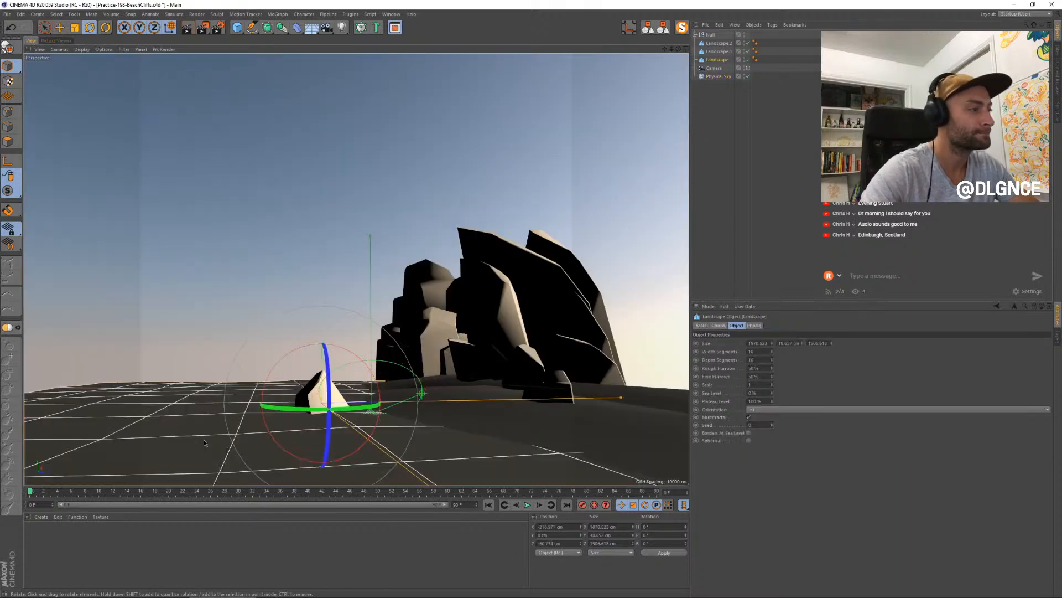
click(719, 136)
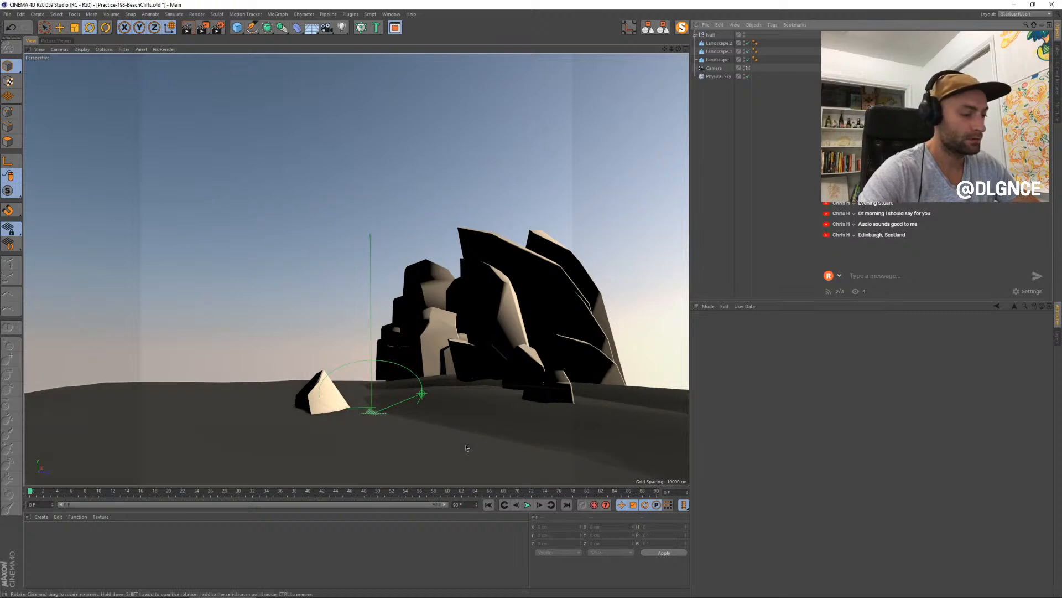
key(shift+r)
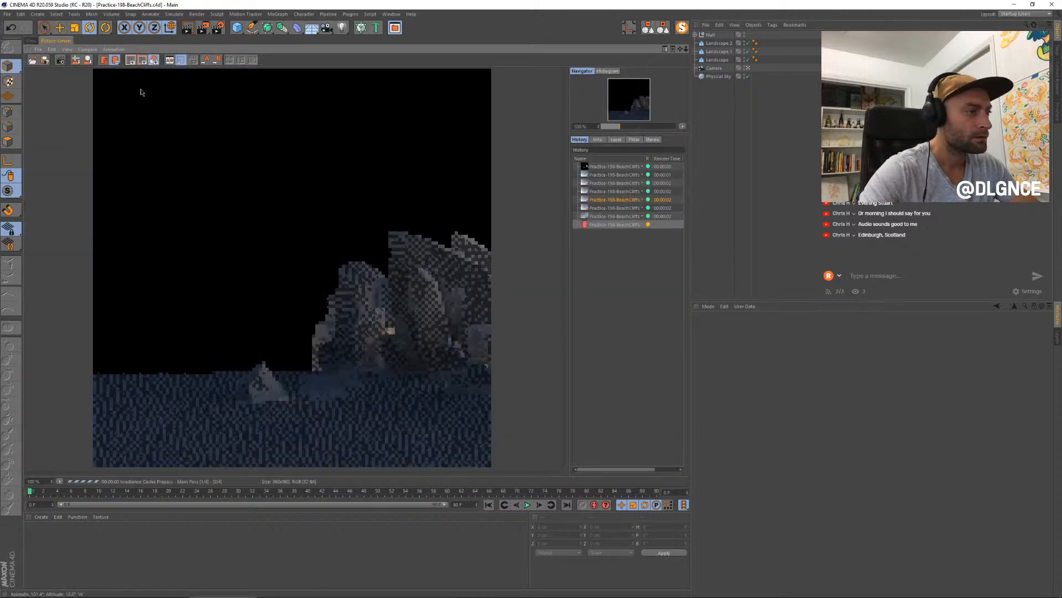
- Open the Physical Sky's Fog settings and view the latest render
click(31, 41)
click(719, 76)
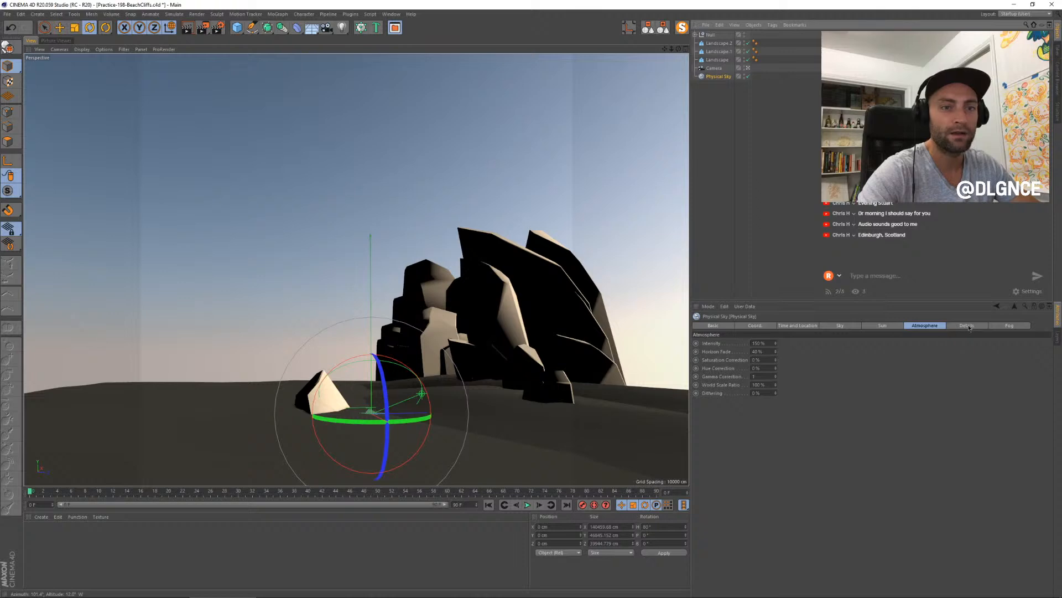
click(991, 328)
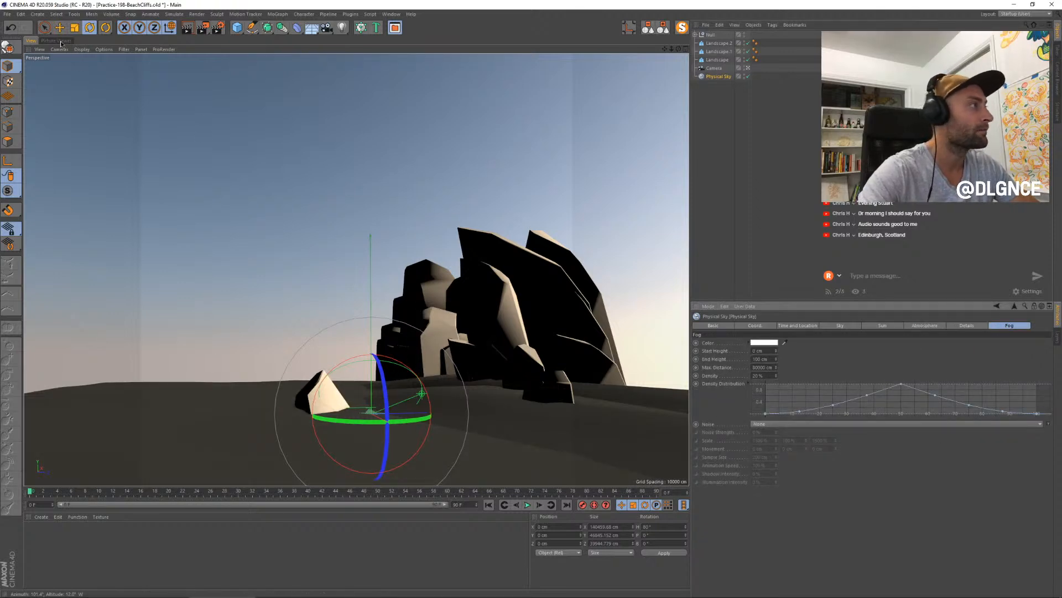
key(shift+r)
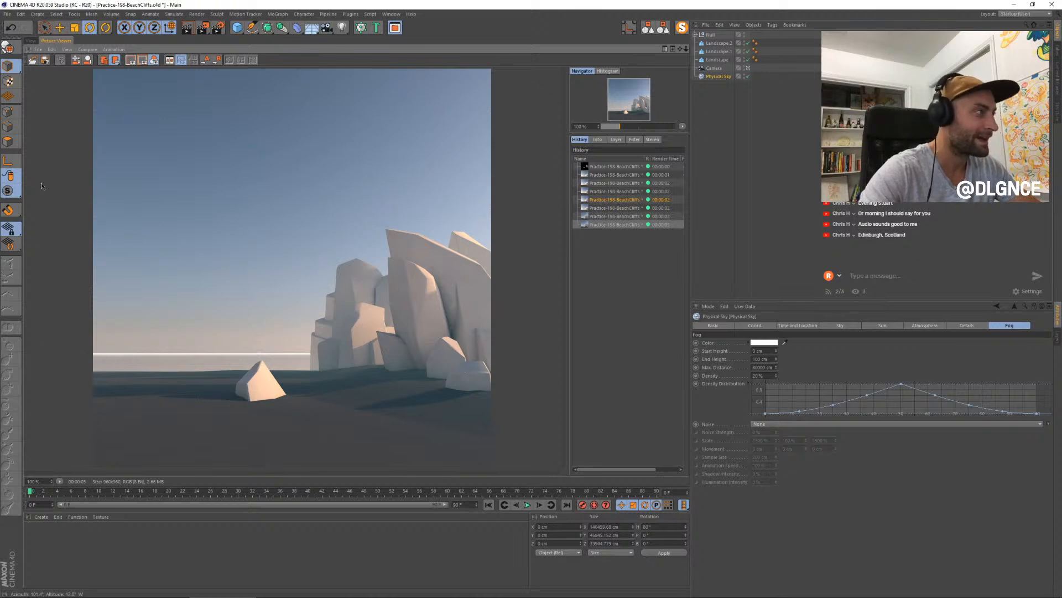
- Reshape the fog's Density Distribution curve by raising its low-height points to full density
click(31, 43)
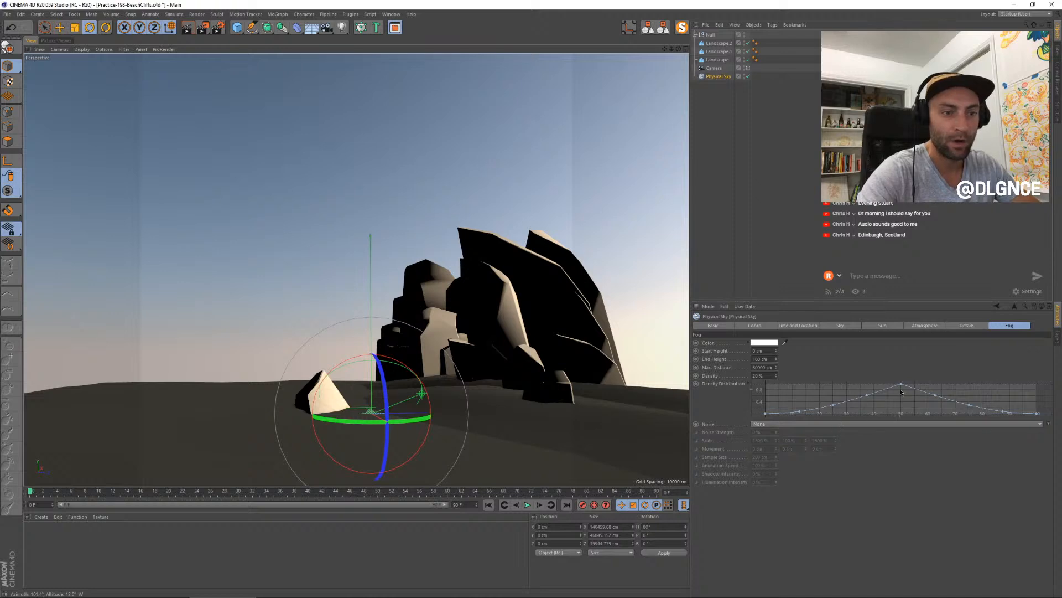
drag(867, 395, 758, 423)
key(t)
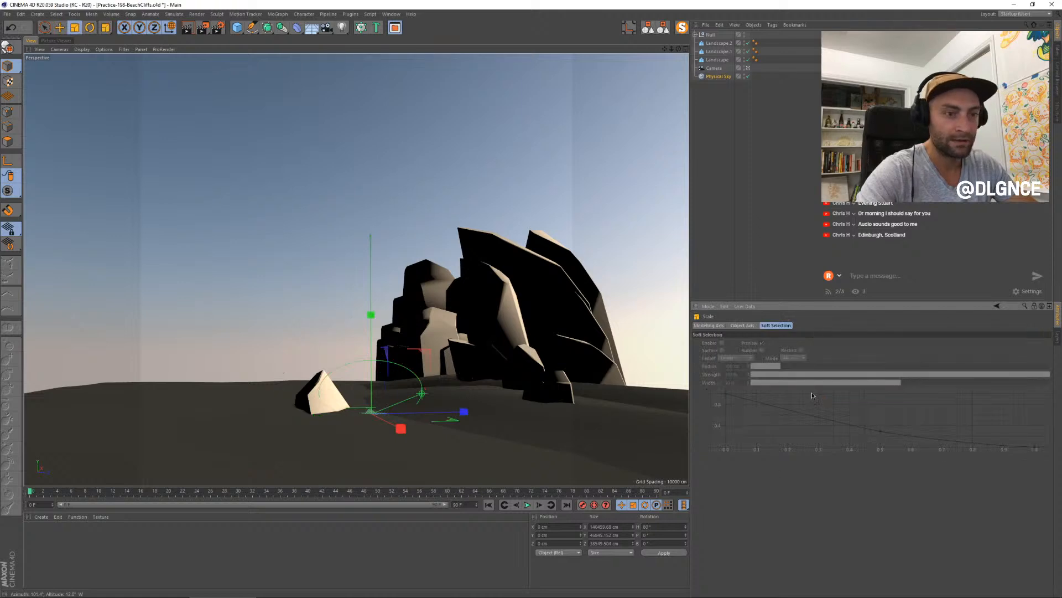
click(721, 77)
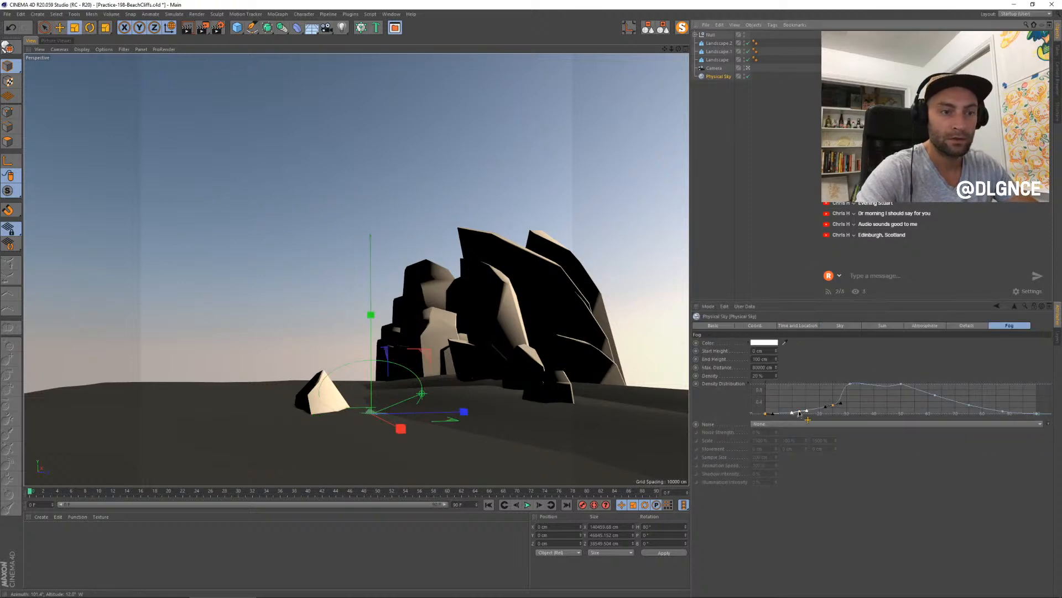
drag(802, 414, 815, 384)
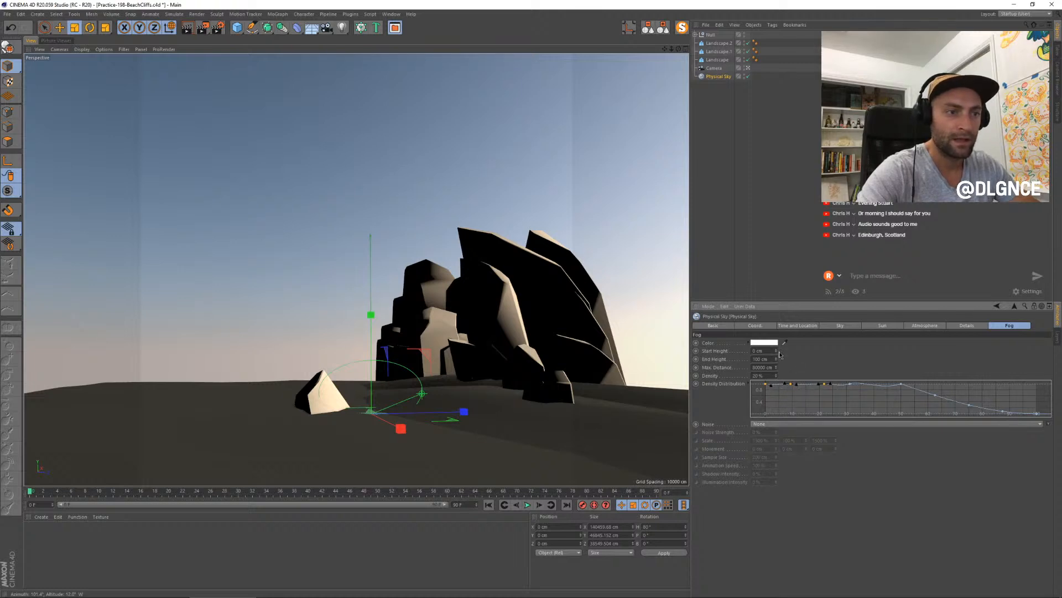
- Set the fog's Start Height to -100 cm and render the scene
drag(777, 351, 777, 374)
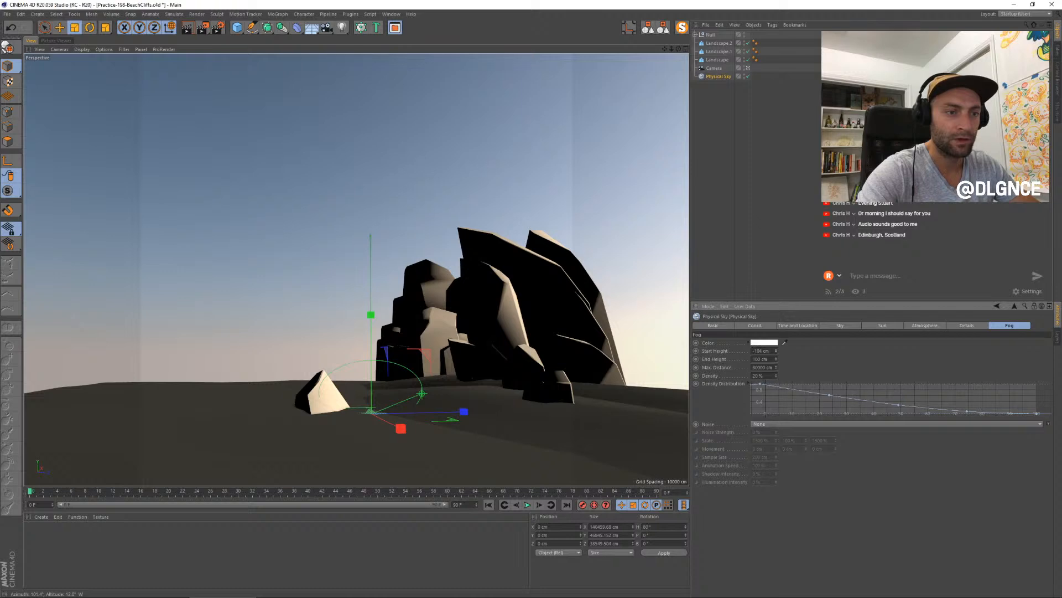
double_click(763, 351)
text(0)
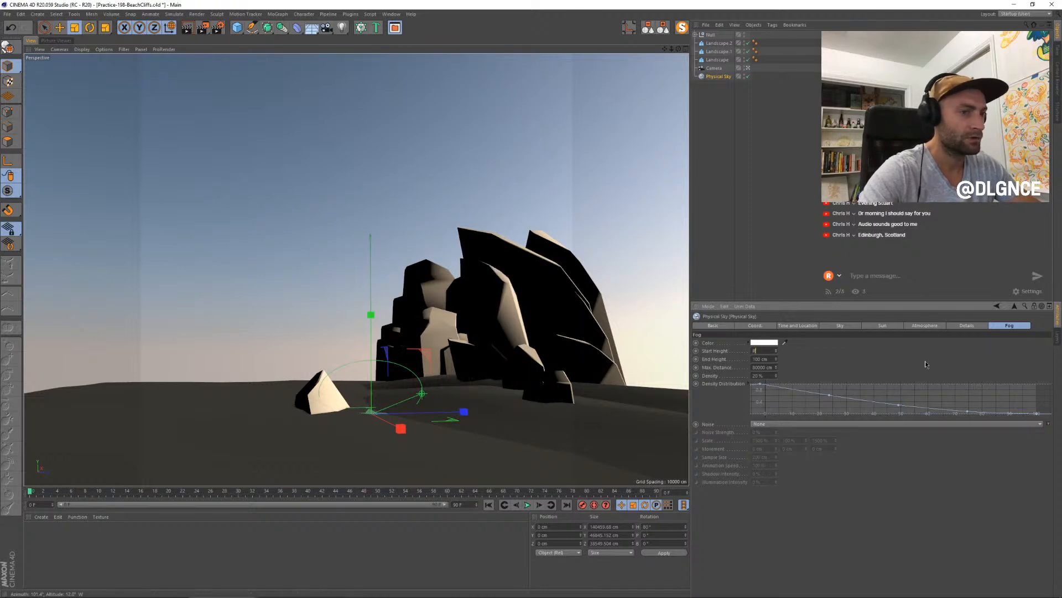
key(Return)
drag(777, 352, 777, 374)
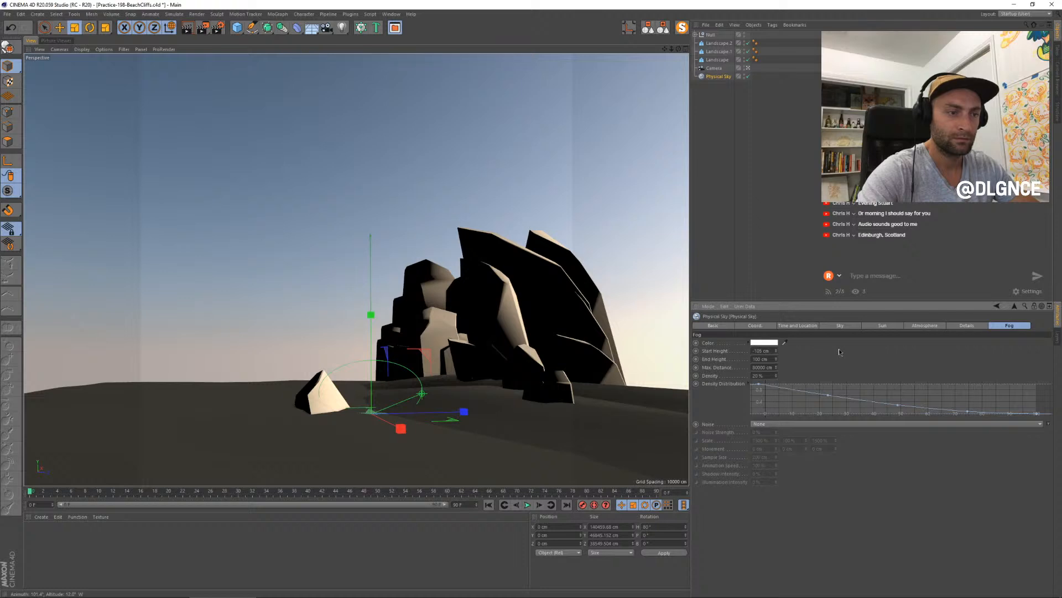
key(shift+r)
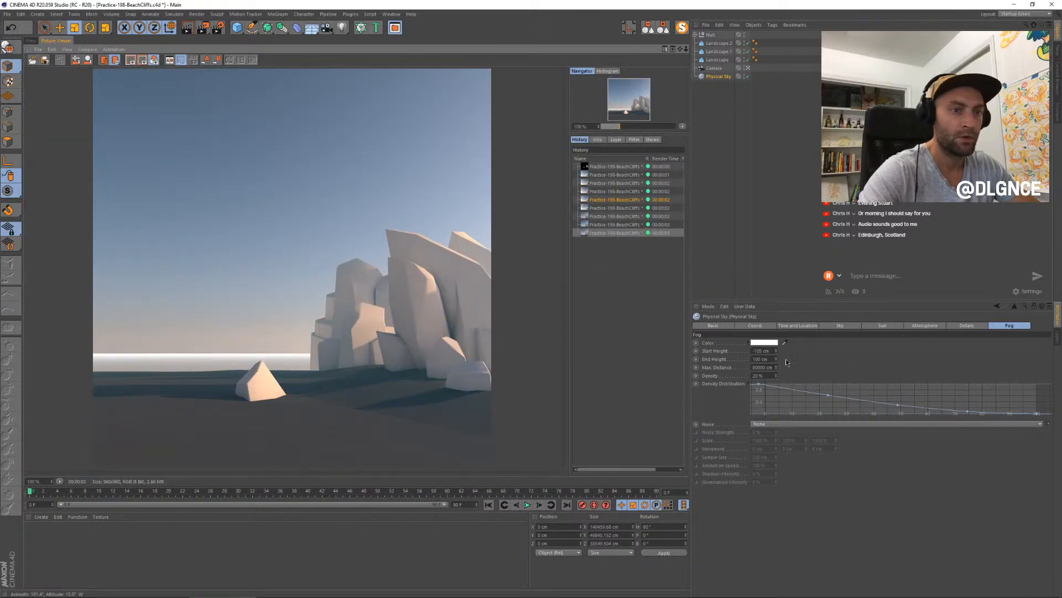
- Shorten the fog's Max Distance to 5000 cm, change its color to light blue, and render the scene
click(756, 367)
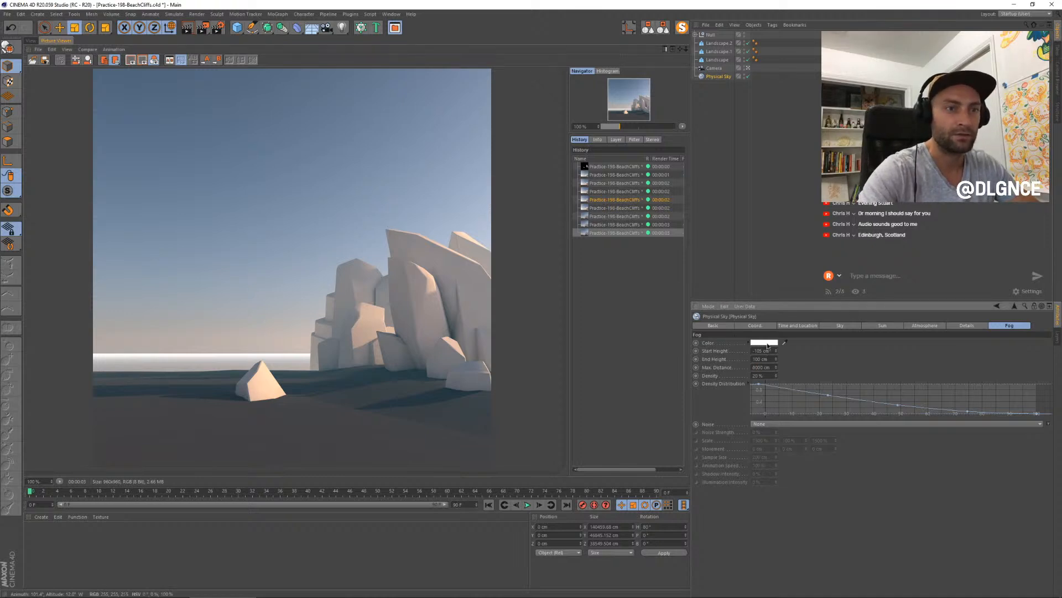
click(764, 342)
mouse_move(759, 343)
mouse_down()
mouse_move(797, 343)
mouse_move(751, 351)
mouse_move(758, 362)
mouse_up()
click(753, 373)
click(345, 314)
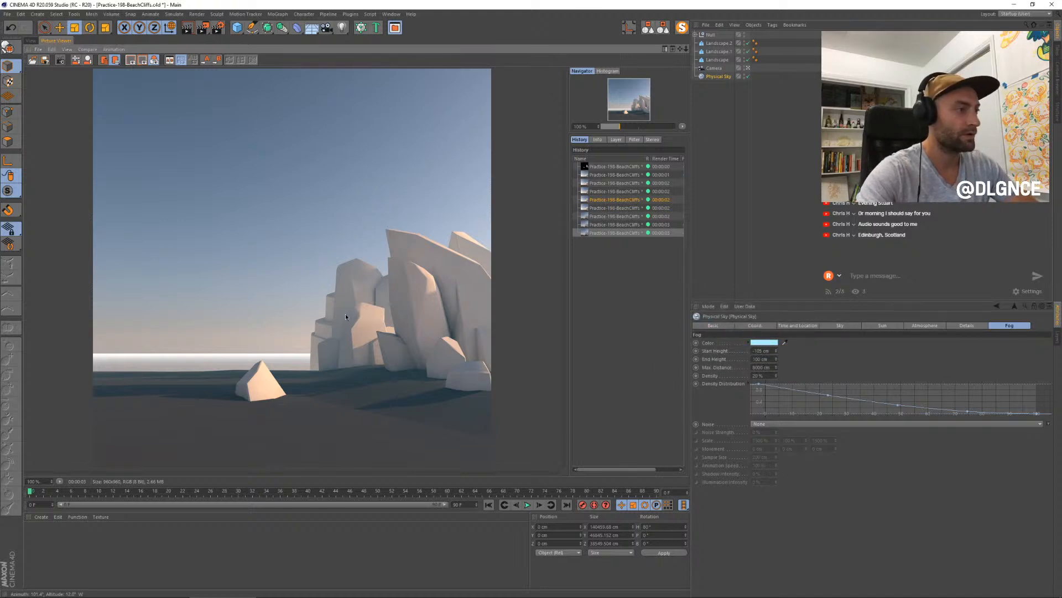
key(shift+r)
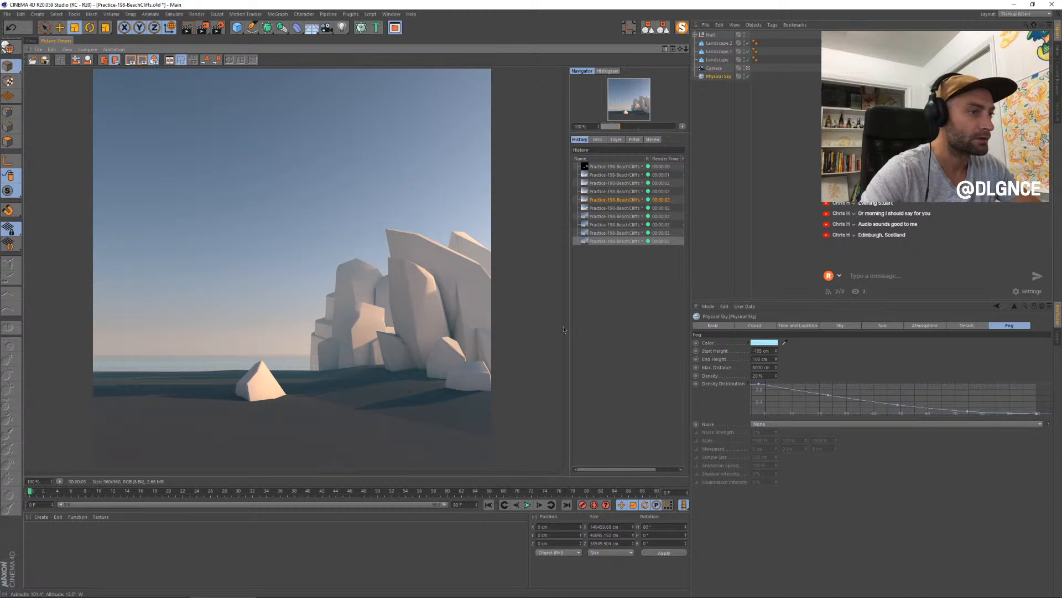
- Compare the recent renders, then set the fog Density to 50% and render the scene again
click(616, 211)
click(614, 234)
click(612, 242)
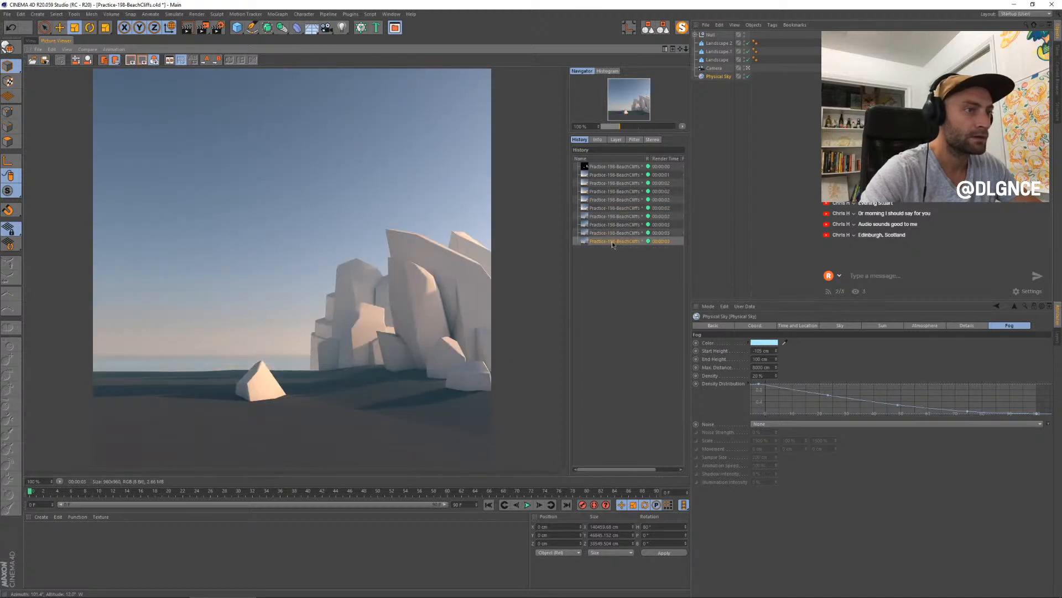
double_click(758, 375)
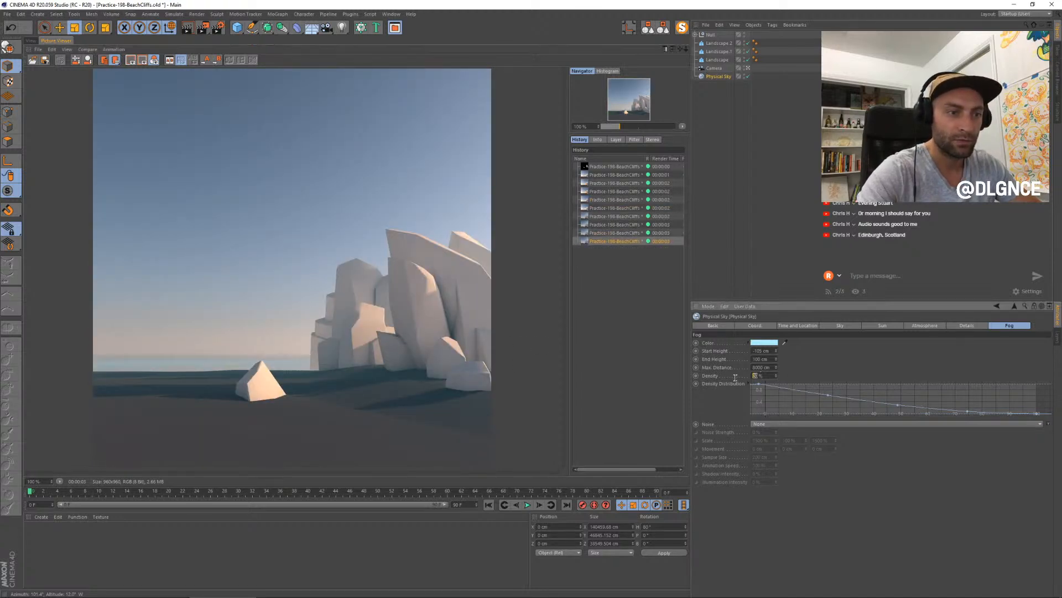
key(shift+r)
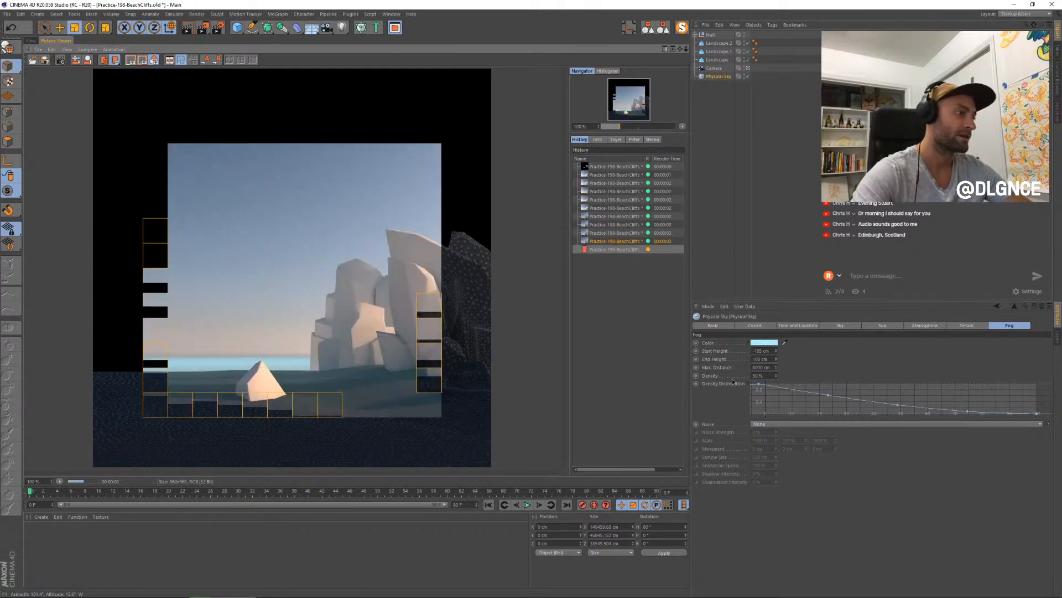
click(614, 249)
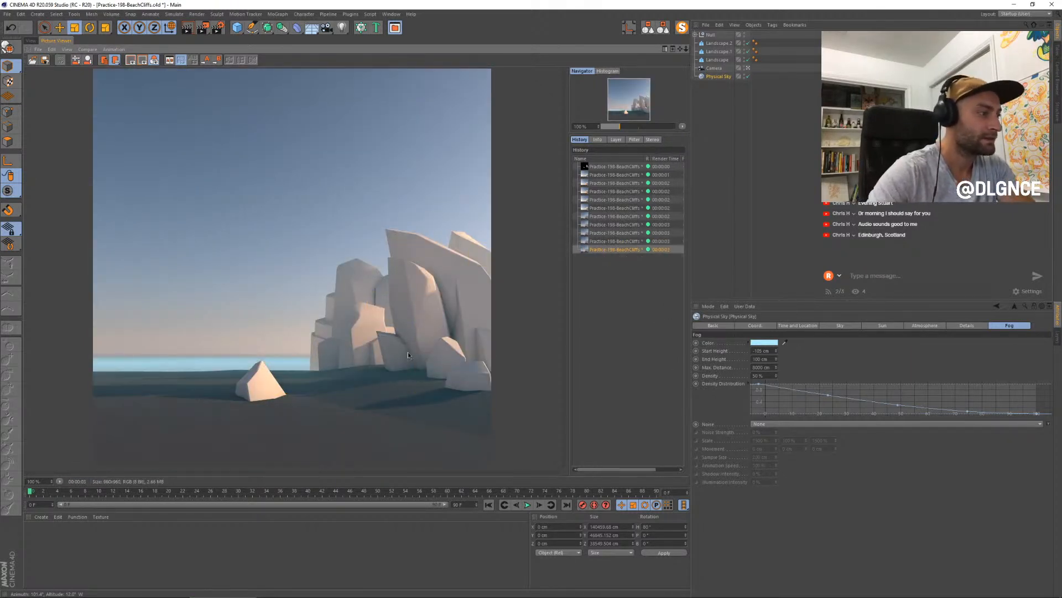
- Try a fog Max Distance of 2000 cm in a render, then set it to 4000 cm and render again
click(724, 76)
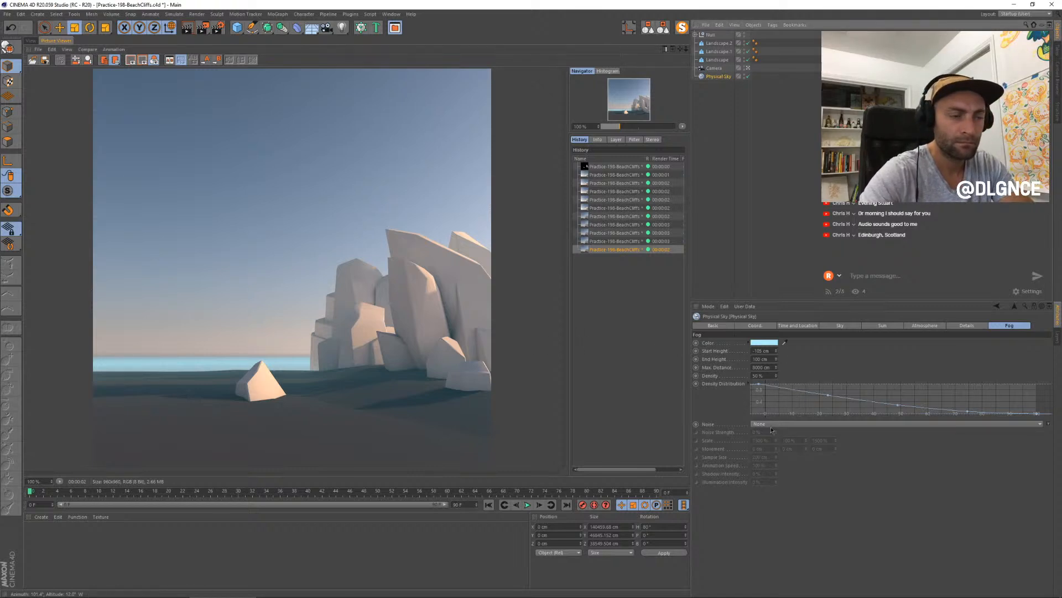
click(753, 367)
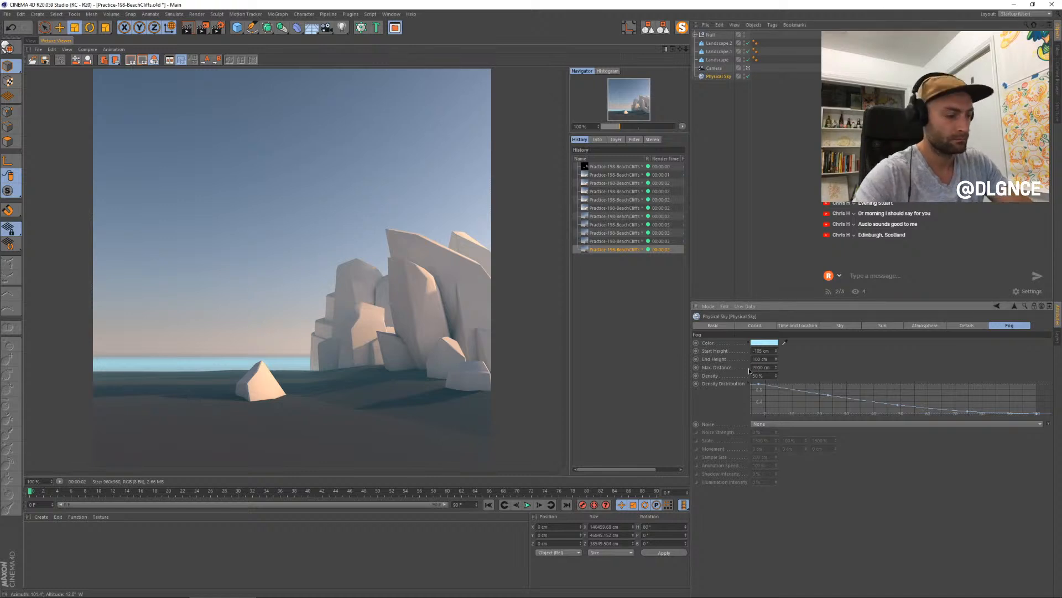
key(shift+r)
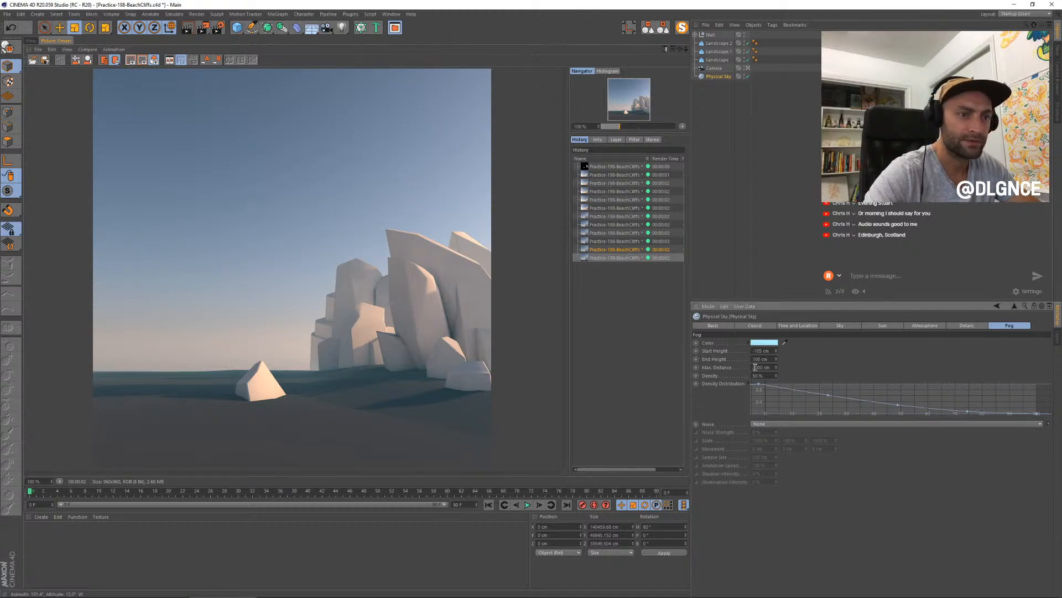
key(shift+r)
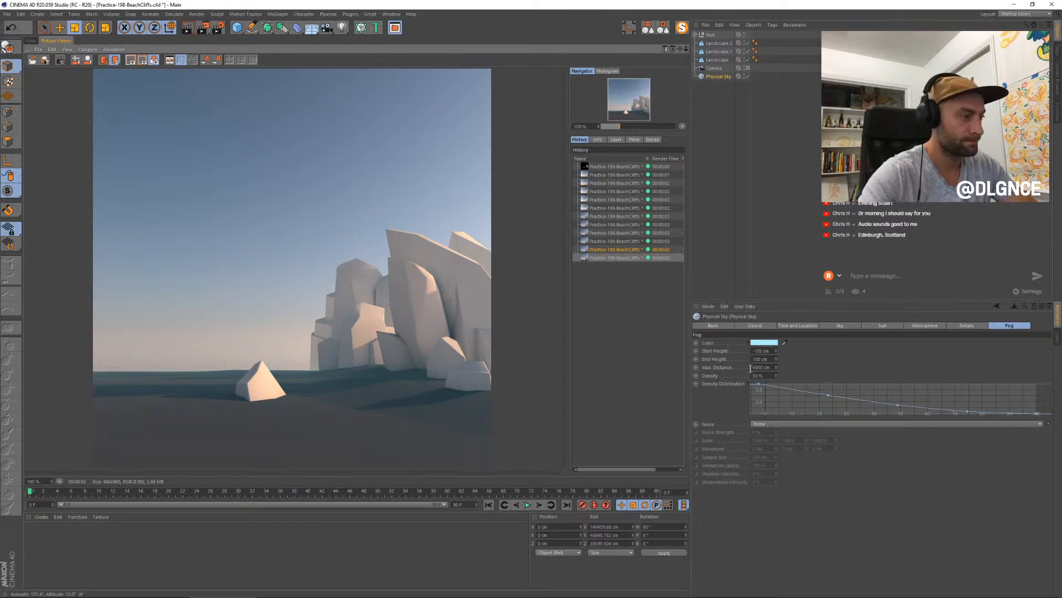
- Change the fog color to a deeper, slightly darker blue with hue 209° and value 89%, and render the scene
click(766, 343)
click(797, 342)
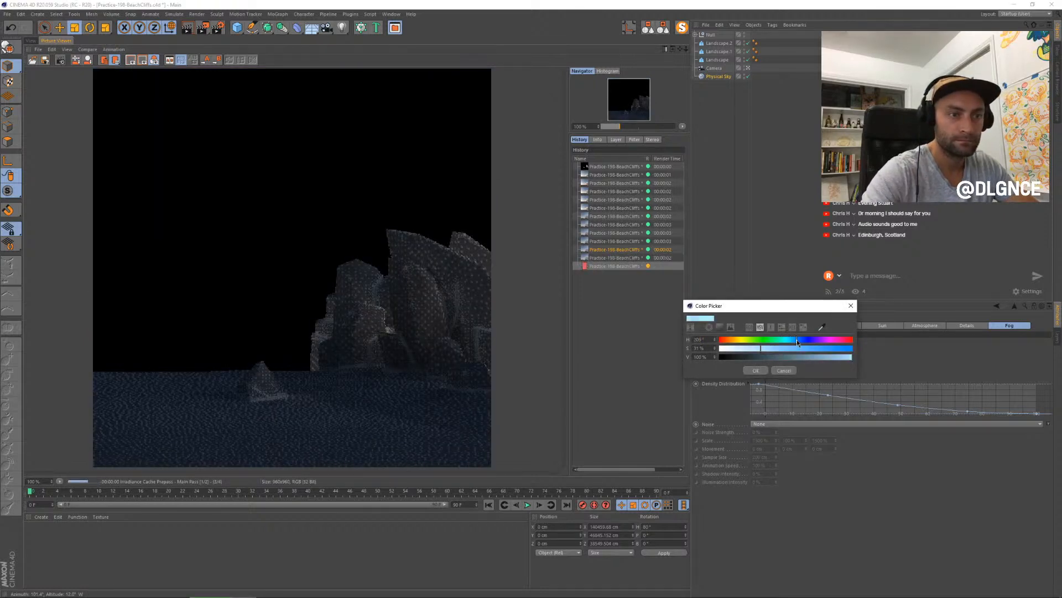
click(839, 357)
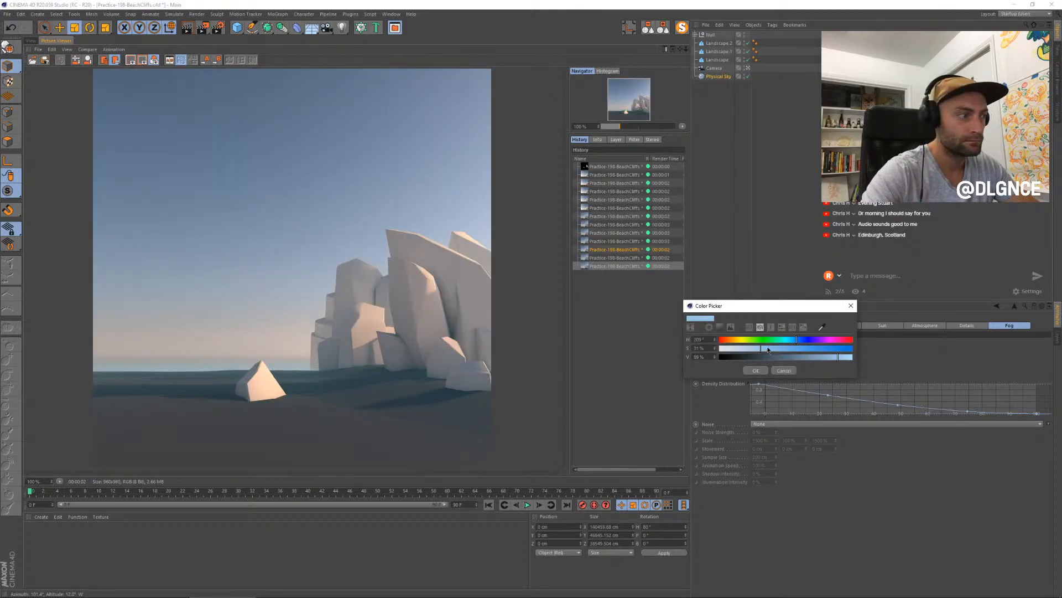
click(755, 370)
key(shift+r)
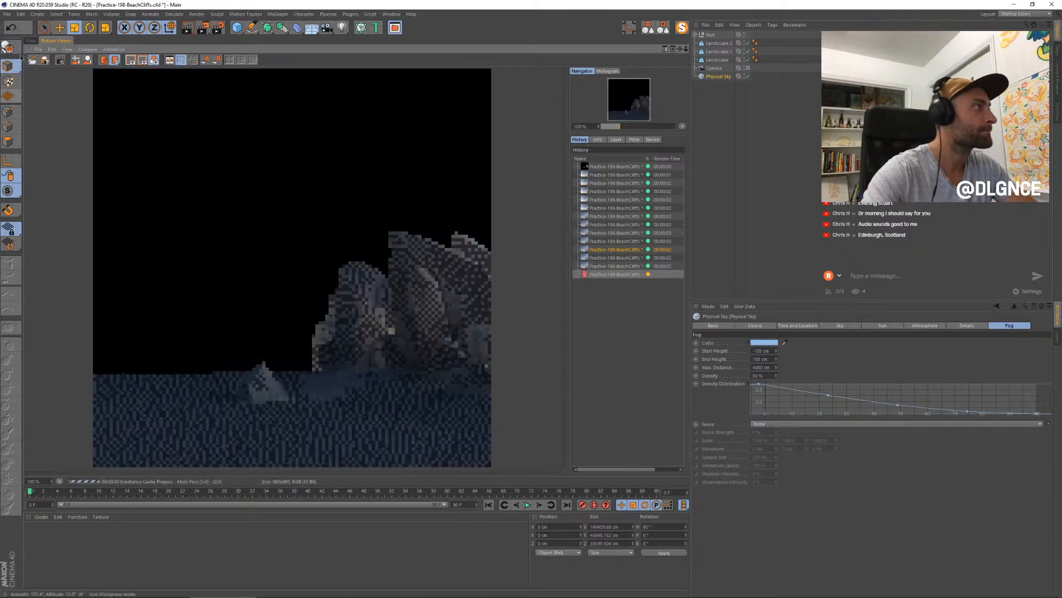
- Scale the foreground landscape to about 3557 × 34 × 2719 cm and move it to about -728 cm in X
click(31, 41)
click(322, 403)
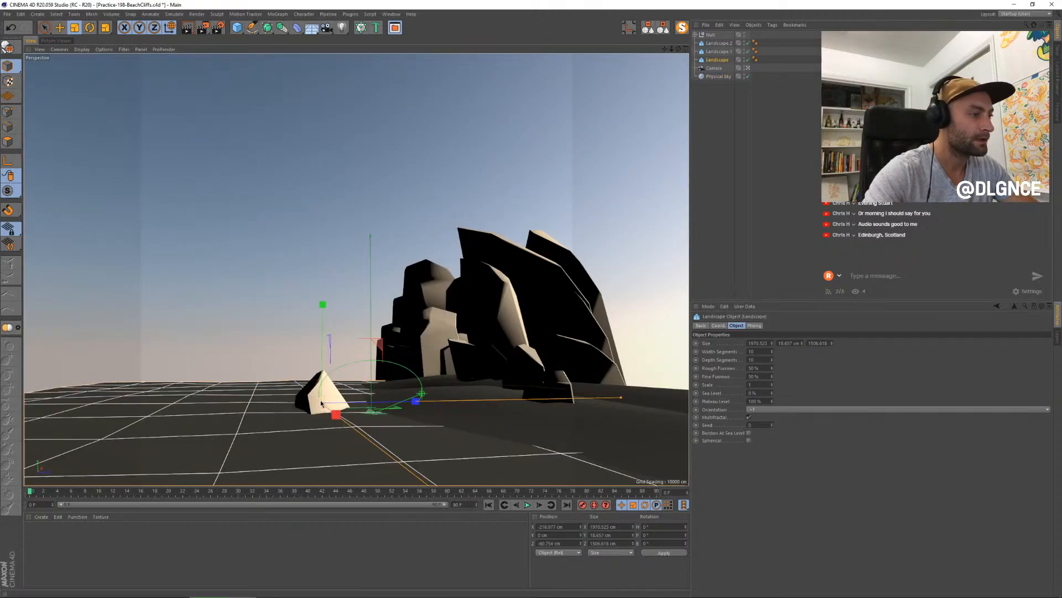
drag(320, 399, 310, 393)
key(ctrl+z)
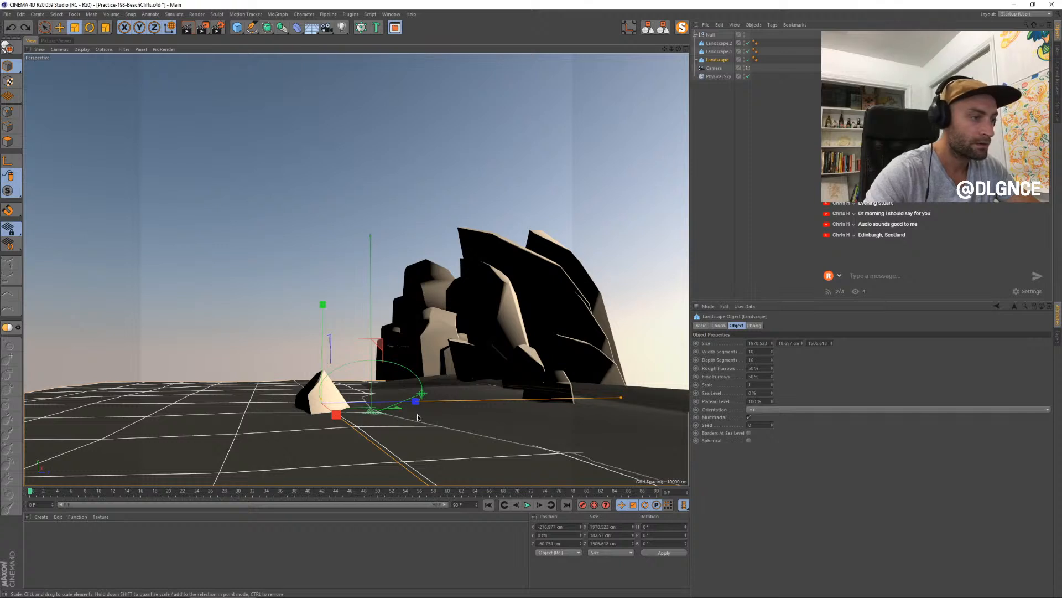
drag(238, 443, 467, 441)
key(e)
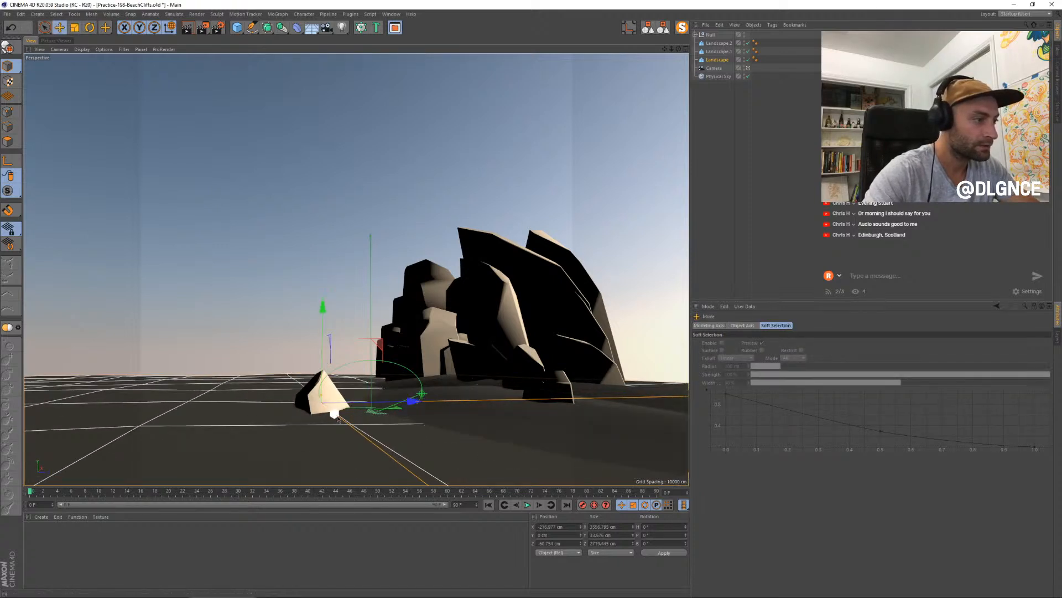
drag(338, 419, 306, 406)
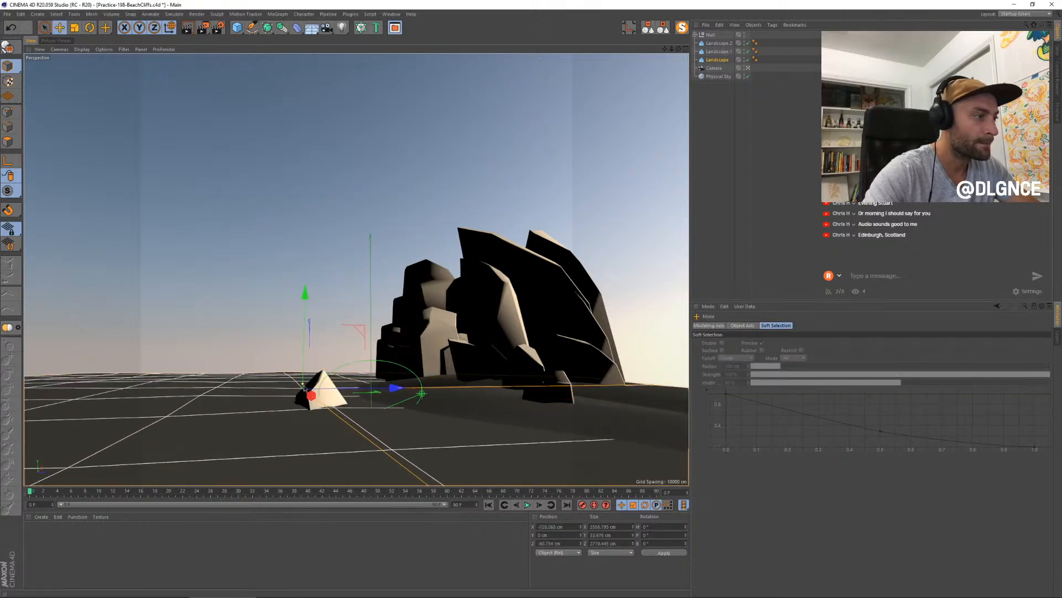
- Set the foreground landscape's Width and Depth Segments to 20 and raise its height to about 52 cm
click(717, 60)
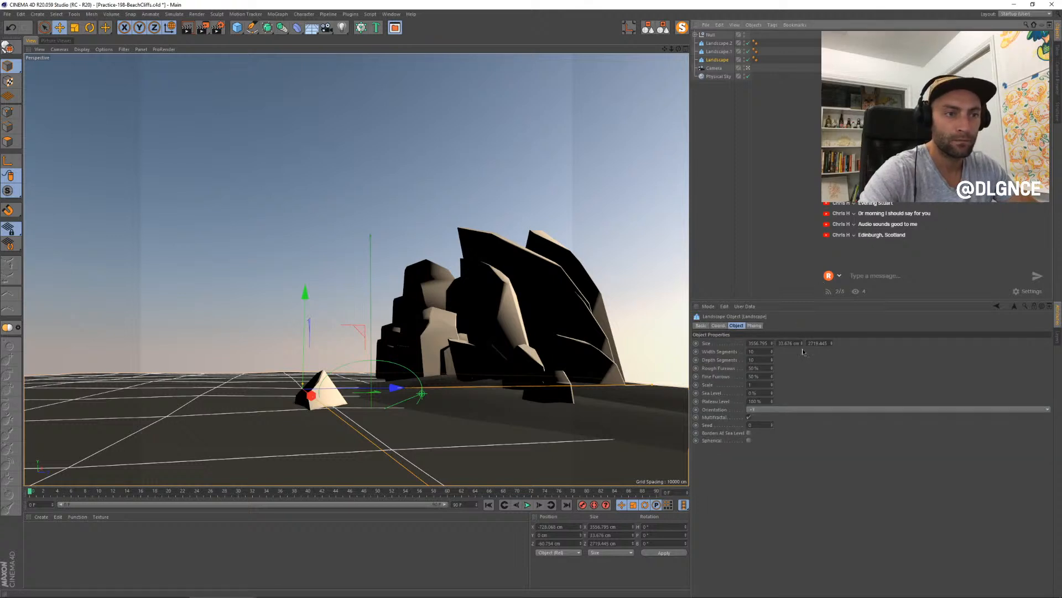
click(771, 349)
click(772, 359)
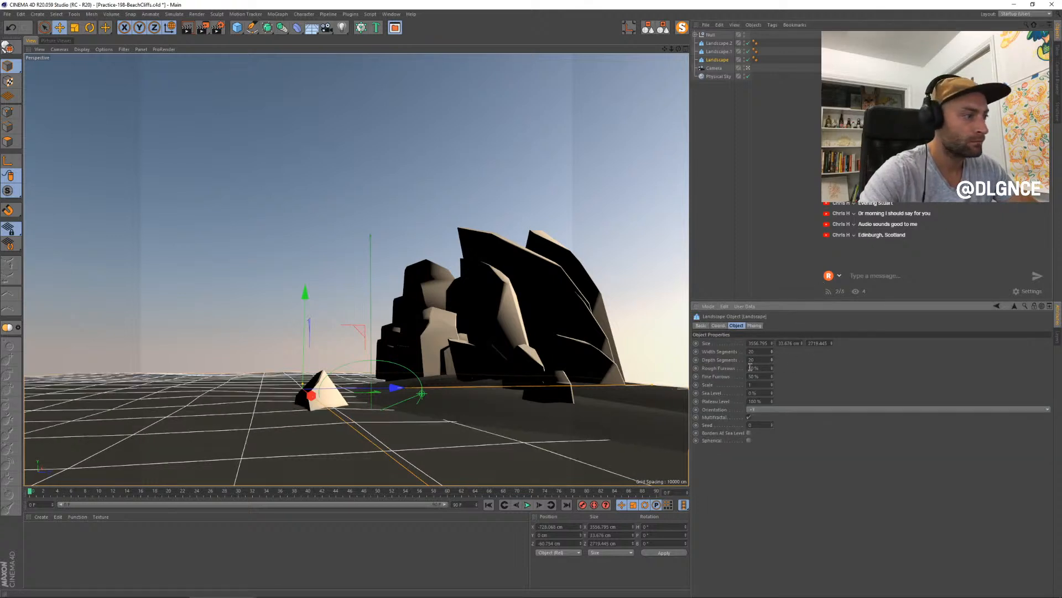
drag(306, 385, 306, 382)
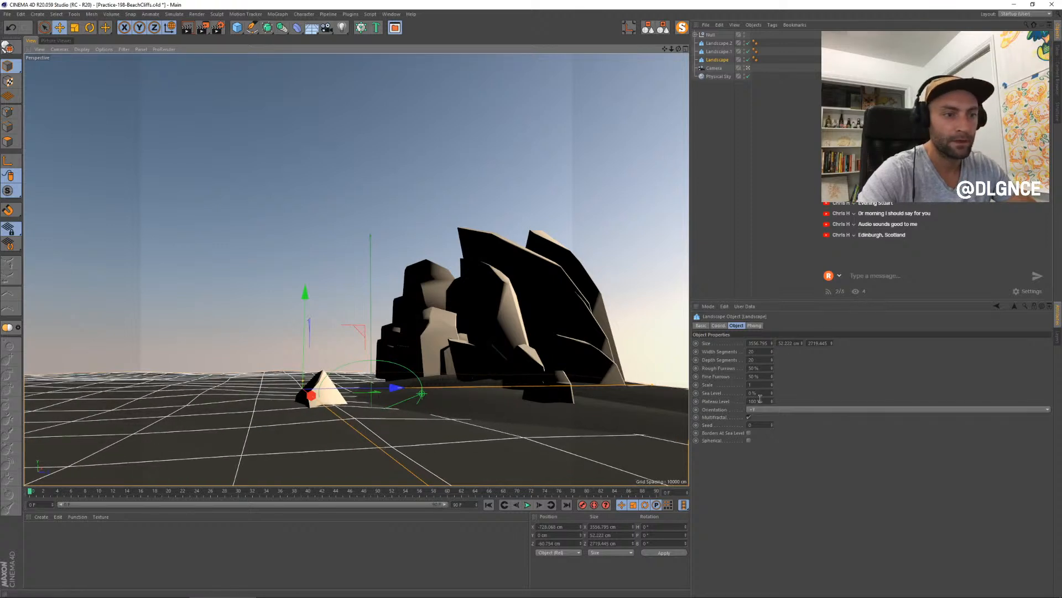
- Set the foreground landscape's Sea Level to 100% and Plateau Level to 0%, raise it to about 11 cm in Y, and render
drag(772, 396, 773, 412)
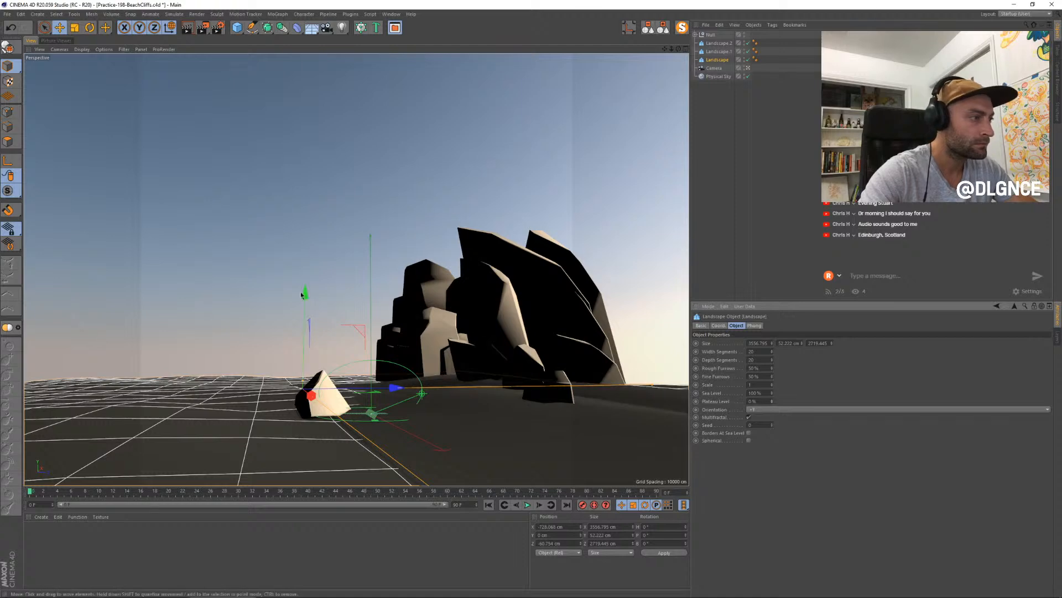
drag(304, 292, 308, 292)
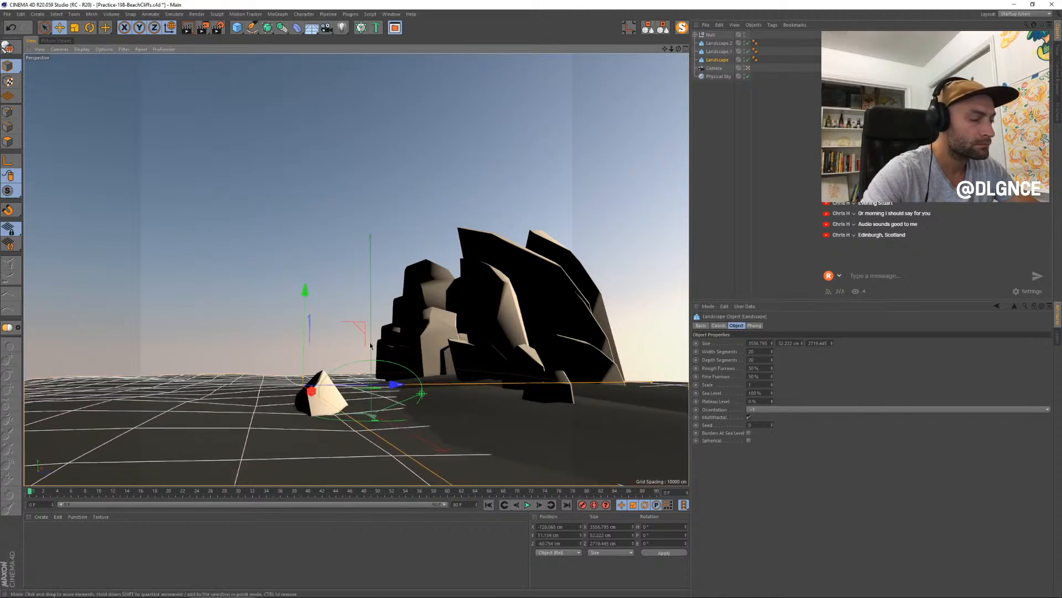
click(733, 165)
key(shift+r)
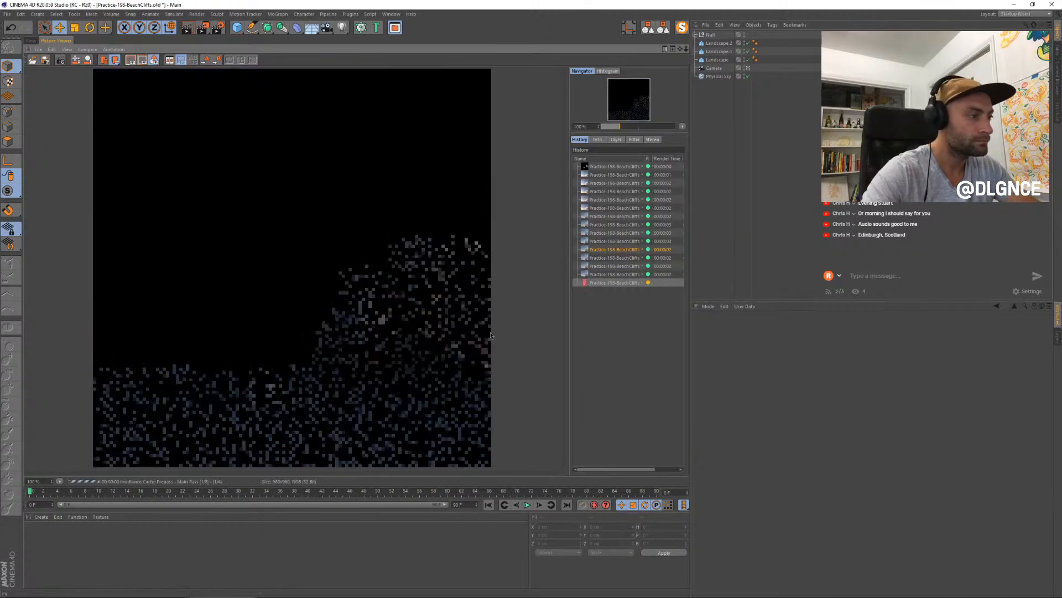
- Compare the newest render with earlier ones in the render history
click(611, 275)
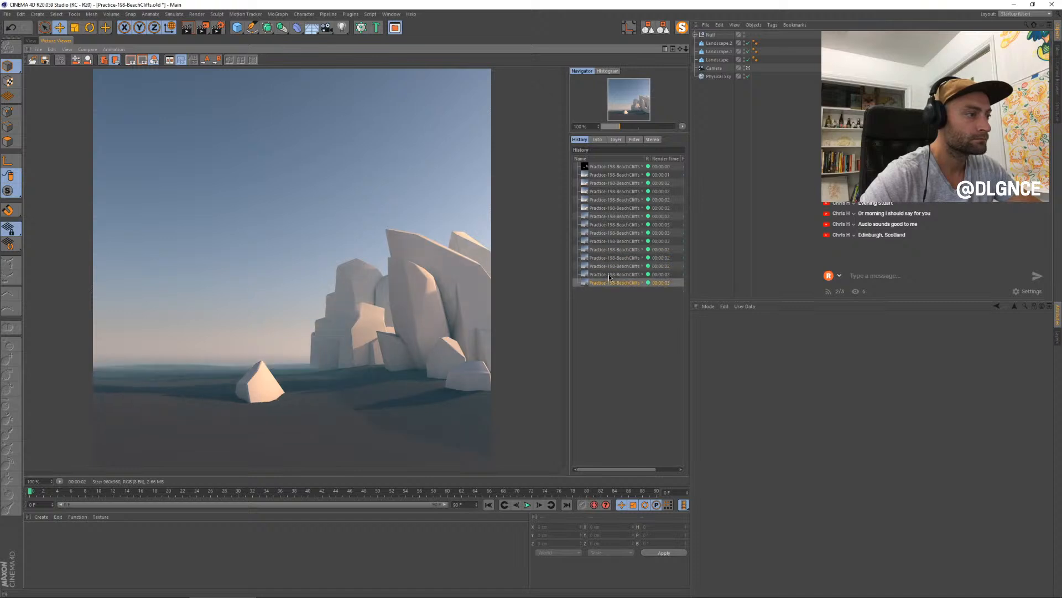
key(Up)
key(Up)
key(Up)
key(Up)
key(Up)
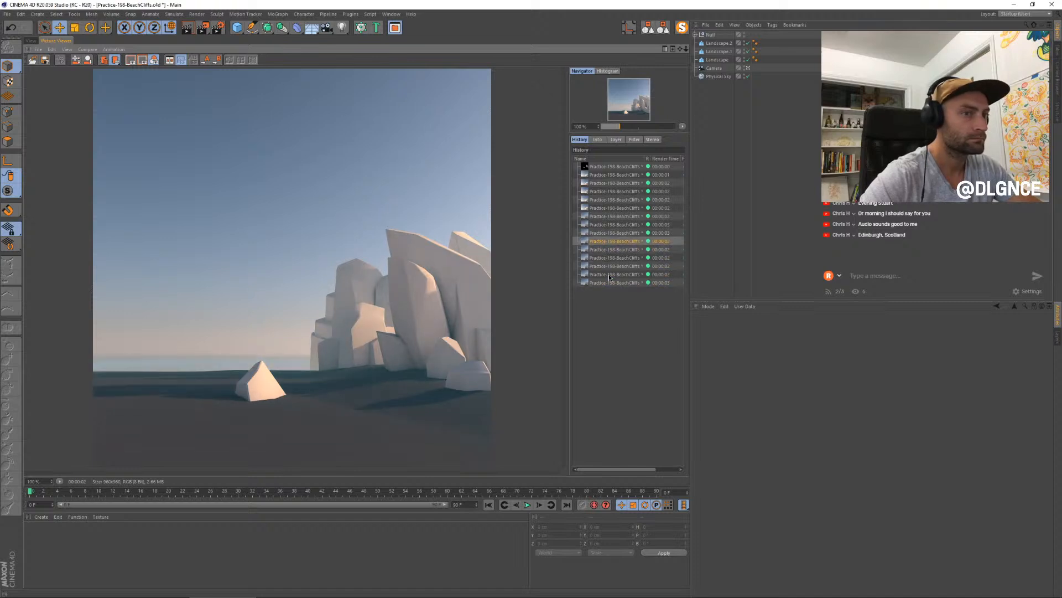
key(Down)
key(Down)
key(Down)
key(Down)
key(Down)
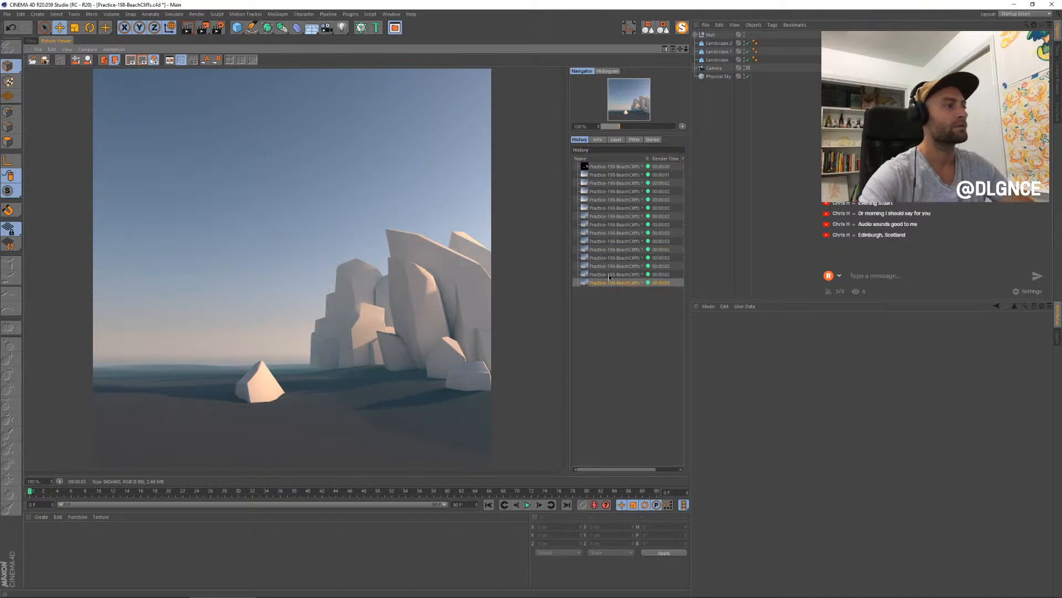
scroll(232, 348, down, 4)
scroll(232, 348, up, 3)
scroll(280, 336, up, 1)
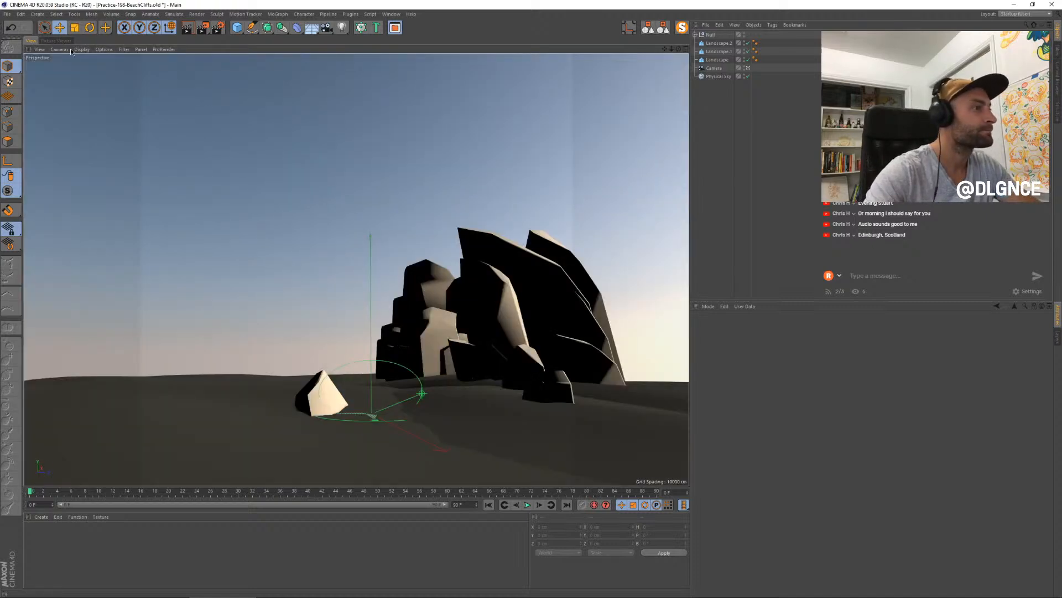
- Create a new material and apply it to the Null containing the rocks
click(31, 40)
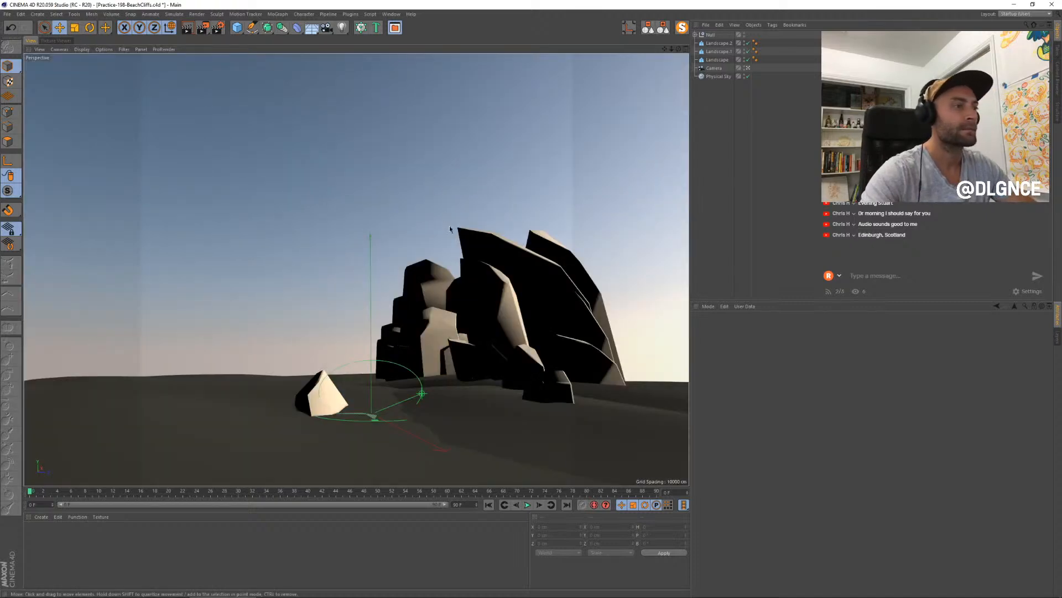
double_click(40, 535)
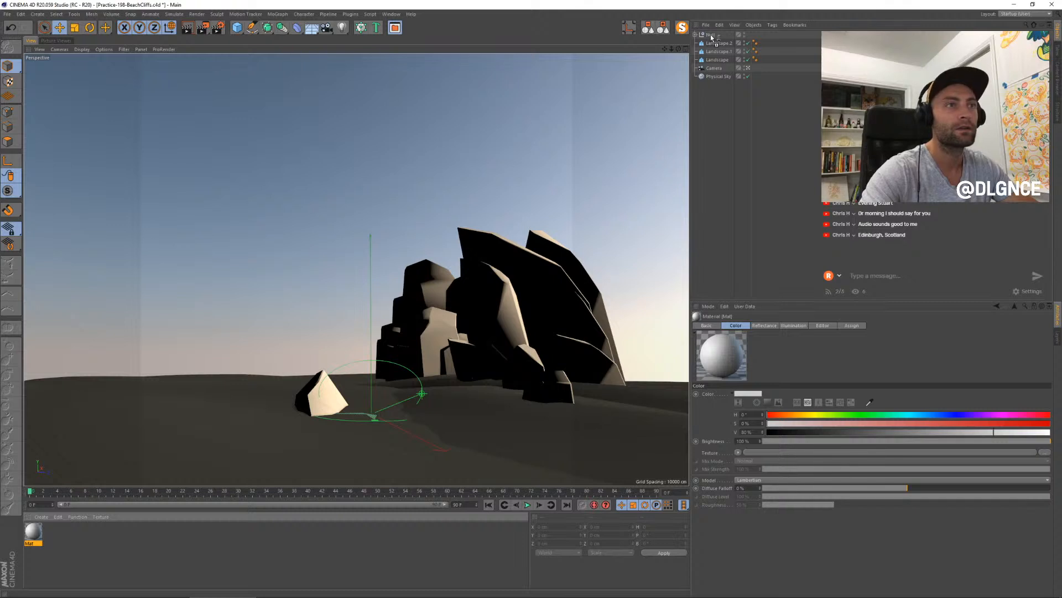
drag(712, 38, 711, 36)
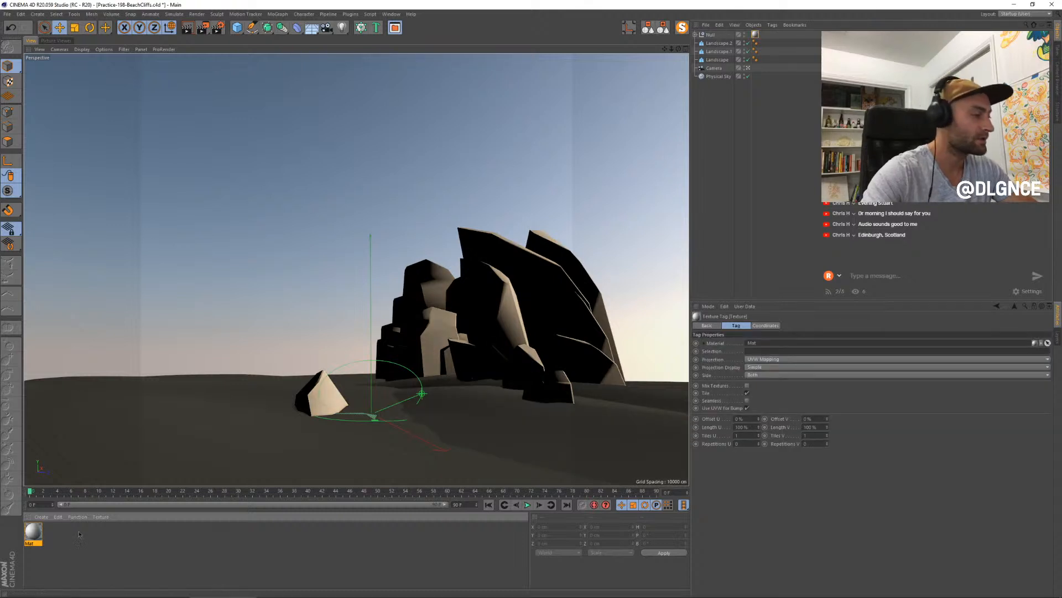
- Set the rock material's color to a warm brown with hue 23°, saturation 20% and value 67%, and render the scene
double_click(38, 531)
drag(197, 55, 543, 269)
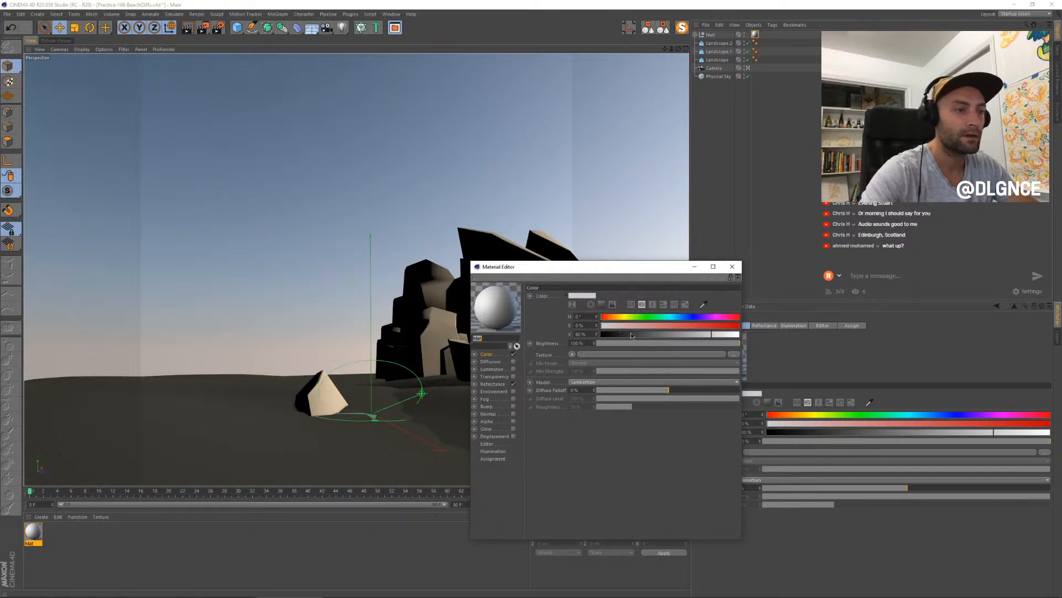
mouse_move(632, 327)
mouse_down()
mouse_move(653, 327)
mouse_move(622, 326)
mouse_up()
click(611, 319)
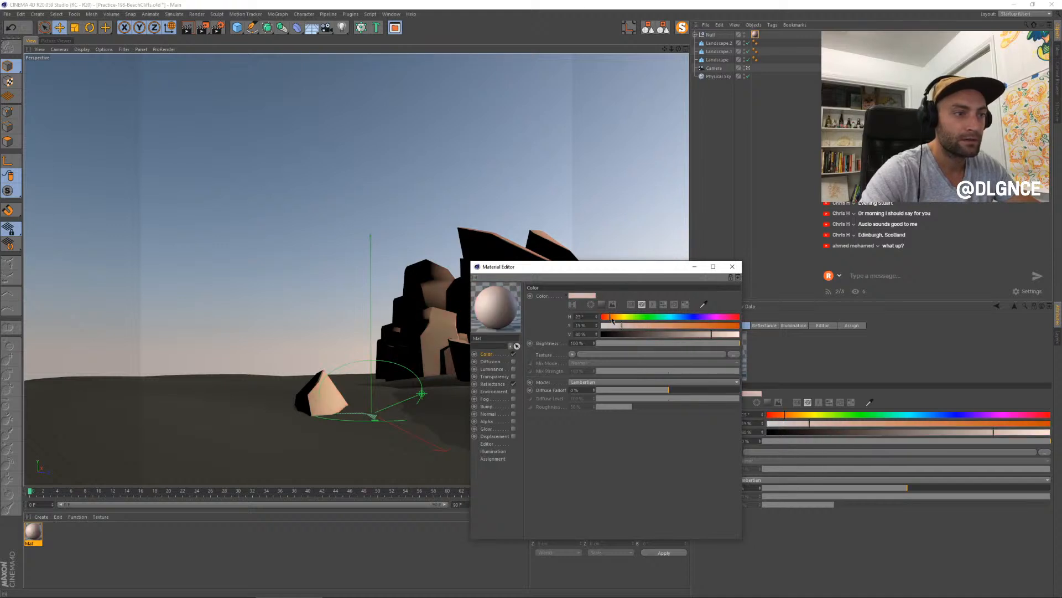
drag(697, 336, 693, 334)
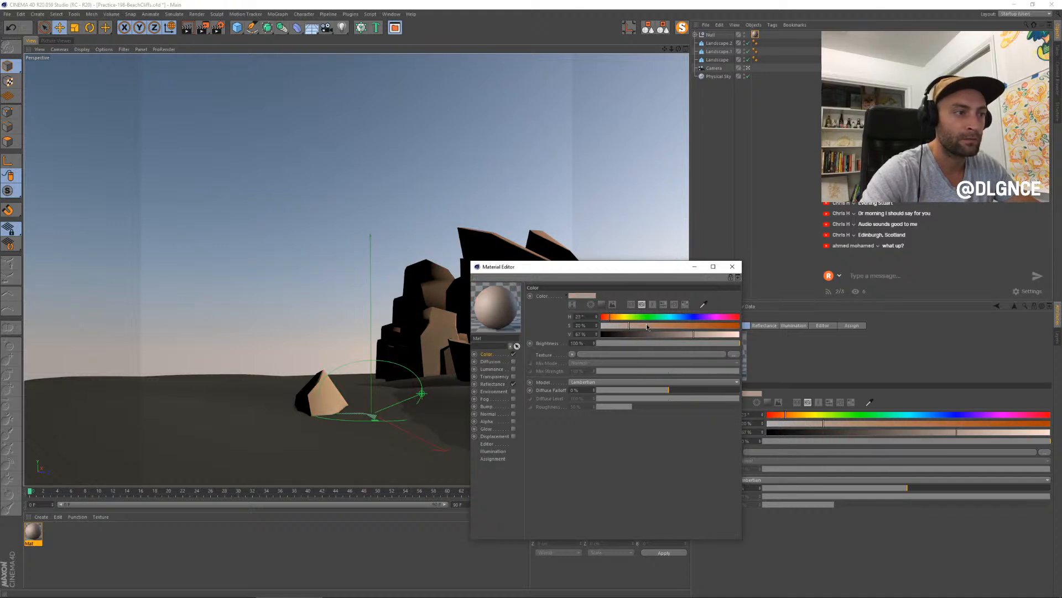
key(shift+r)
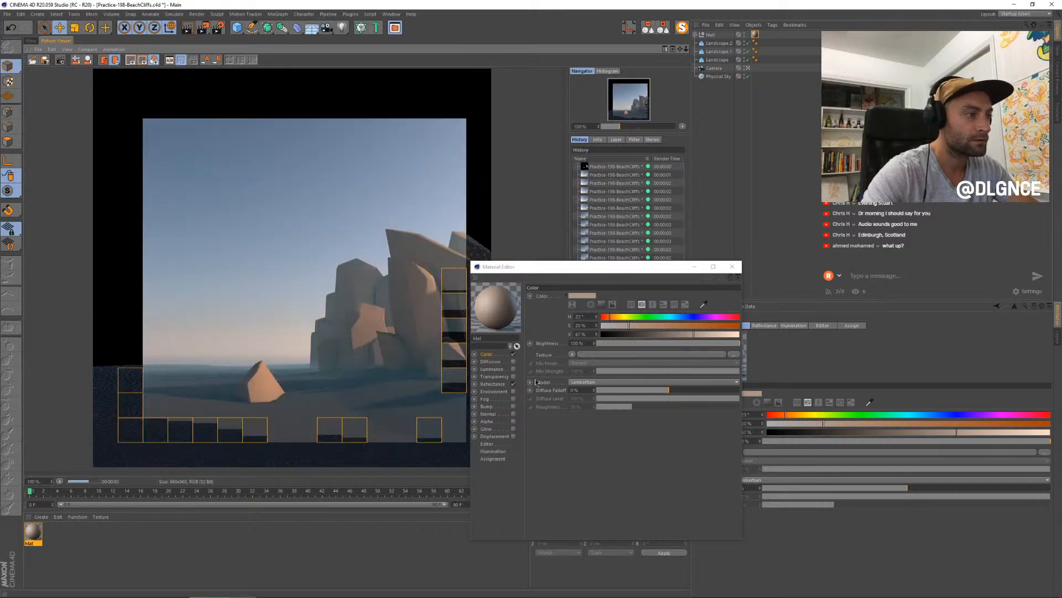
- Load a Gradient shader into the rock material's color texture and set its type to 2D - V
drag(505, 271, 607, 275)
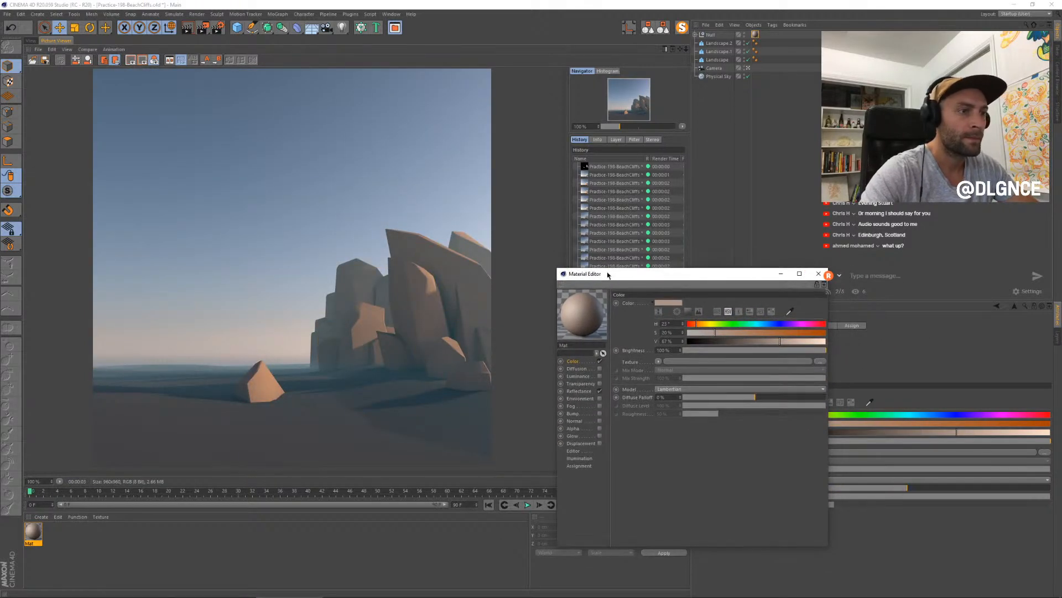
click(659, 361)
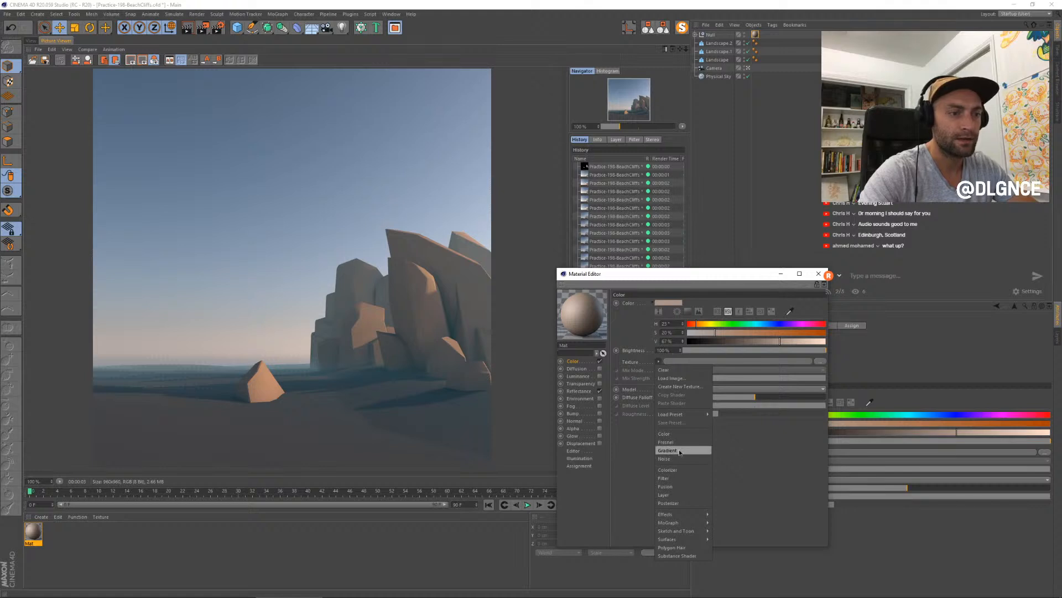
click(699, 443)
click(665, 377)
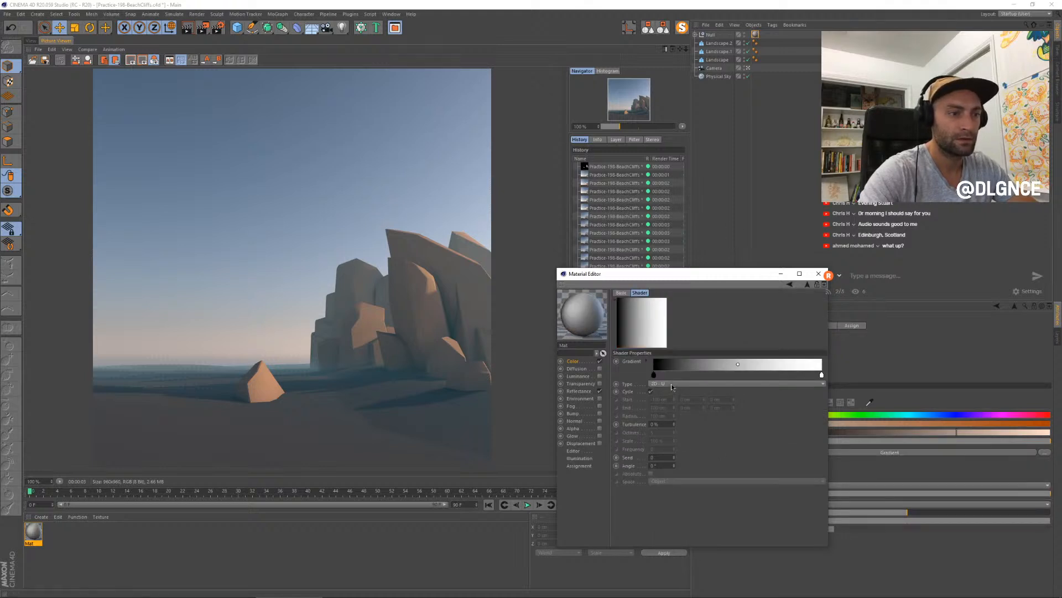
click(672, 383)
click(672, 396)
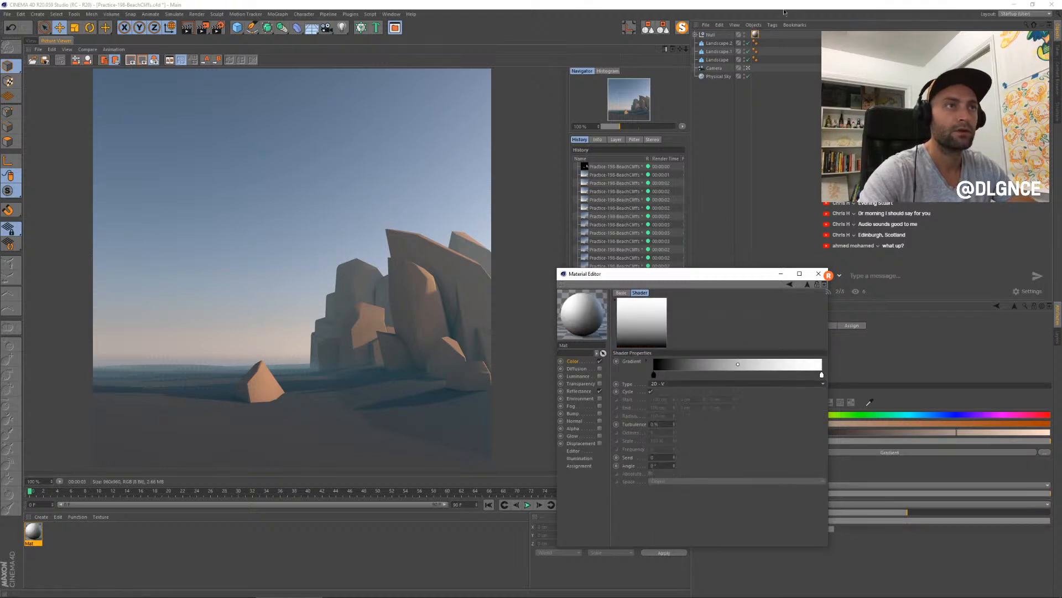
- Change the texture projection on the rocks' Null to Flat and render the scene
click(756, 34)
drag(744, 276, 607, 290)
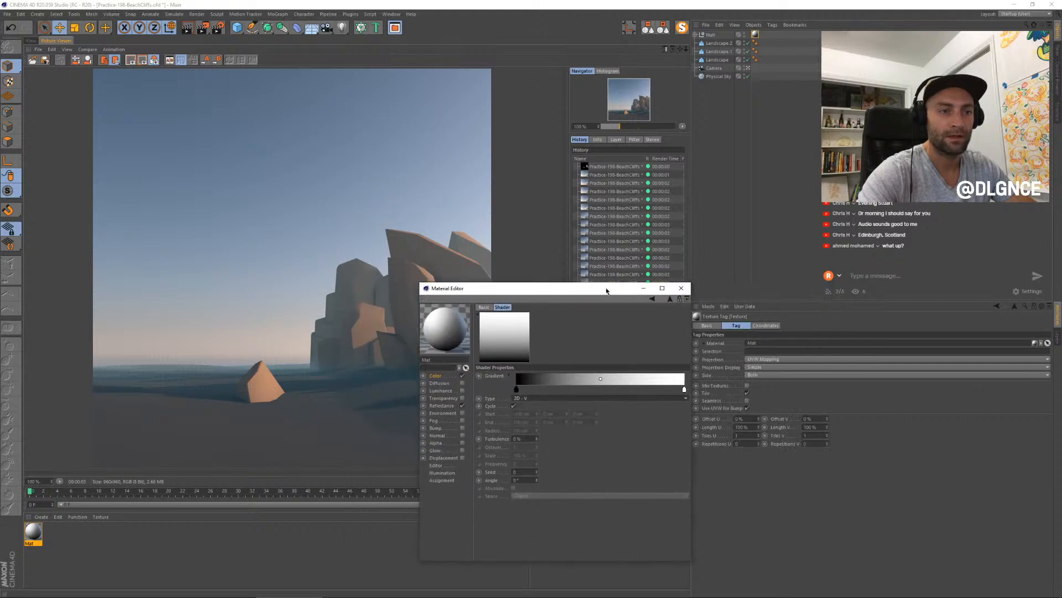
click(784, 360)
click(774, 384)
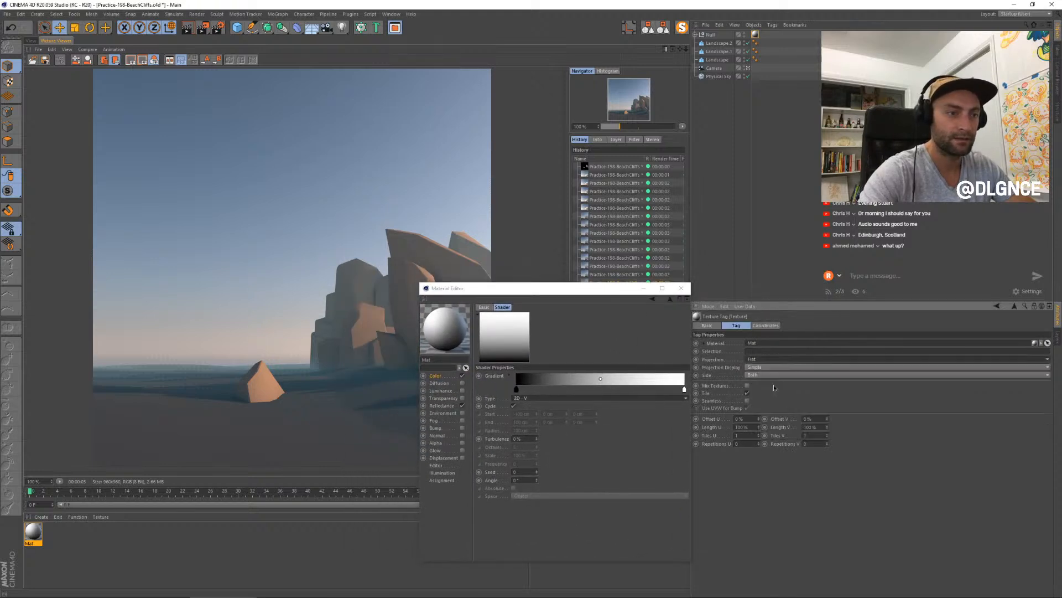
key(shift+r)
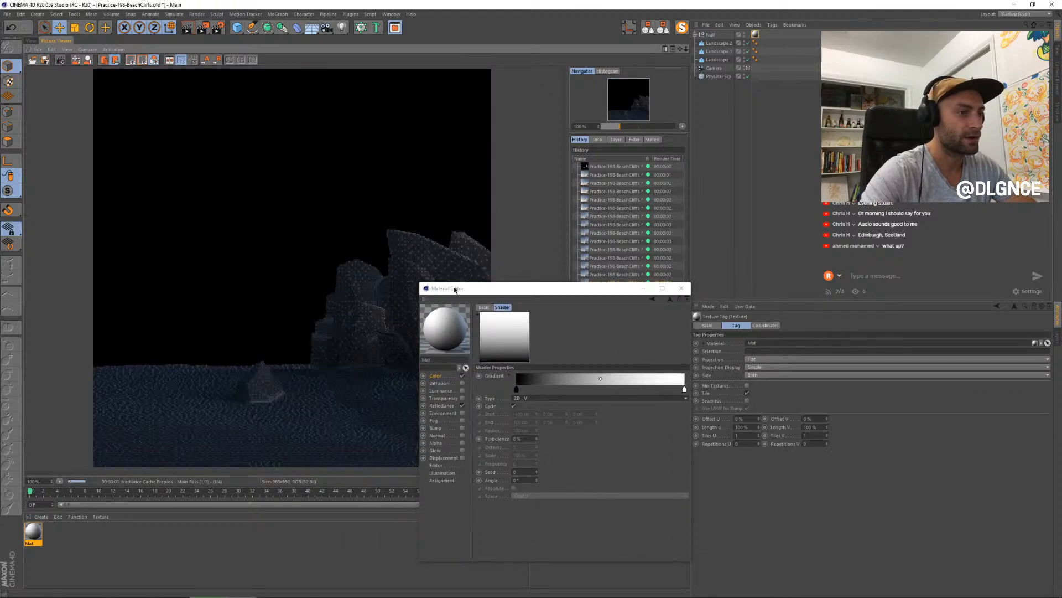
drag(457, 291, 562, 306)
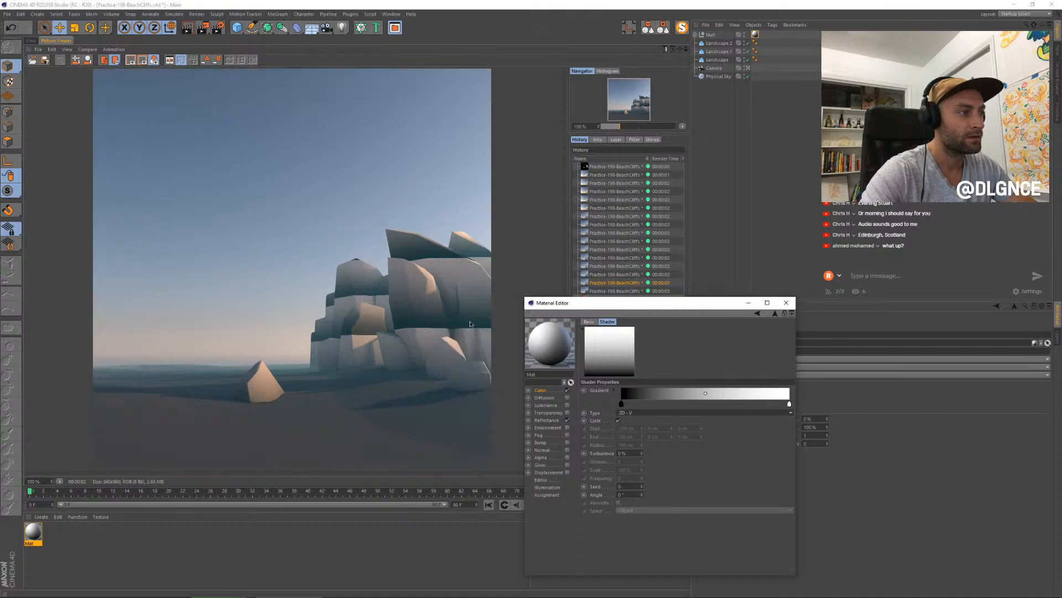
- Scale up the rocks' flat texture projection in Texture mode and switch the viewport display to Quick Shading
click(31, 41)
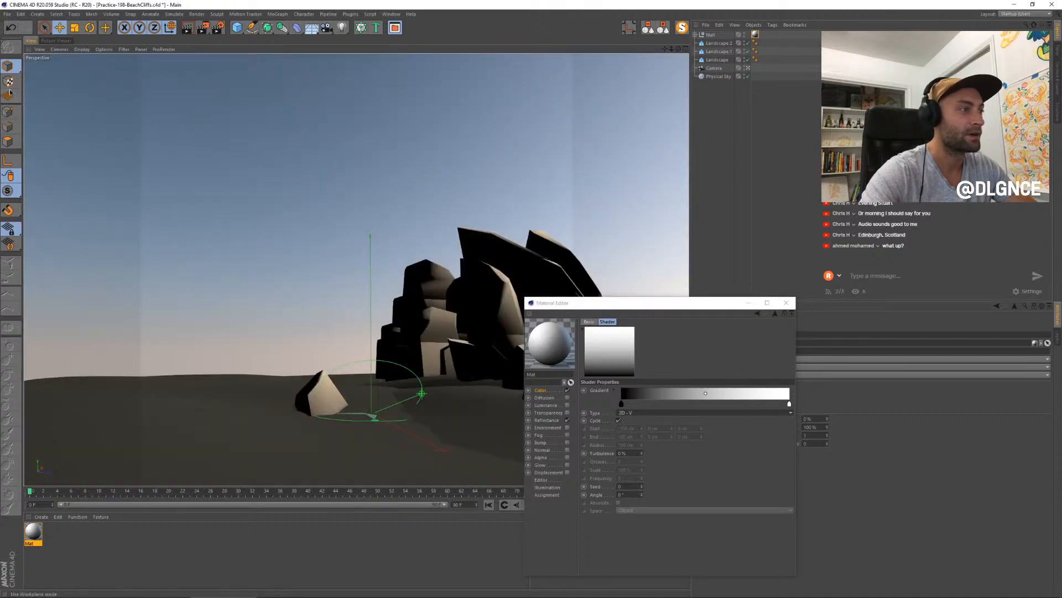
click(755, 34)
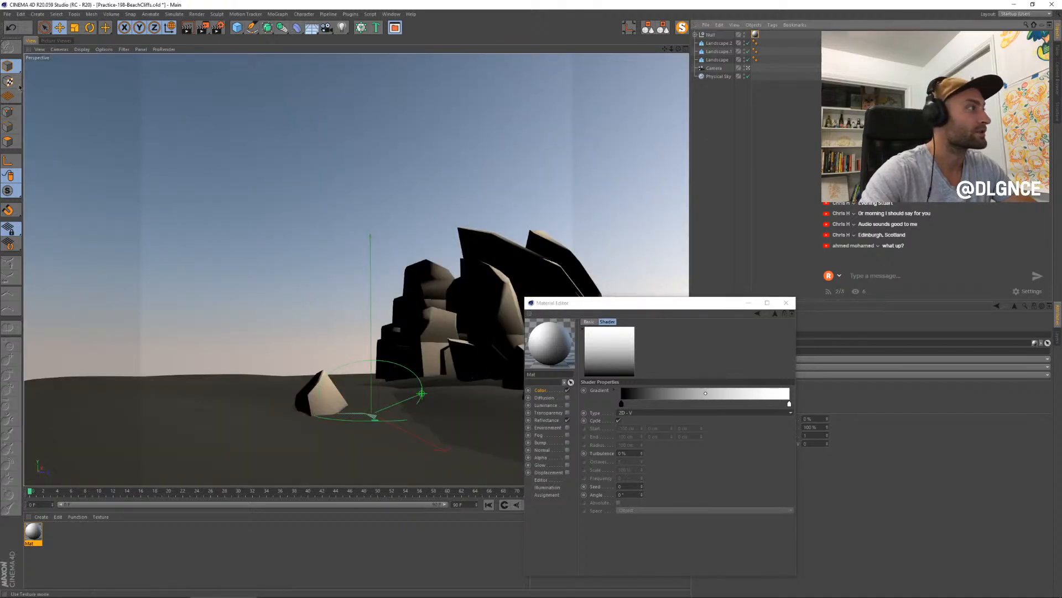
click(9, 81)
key(t)
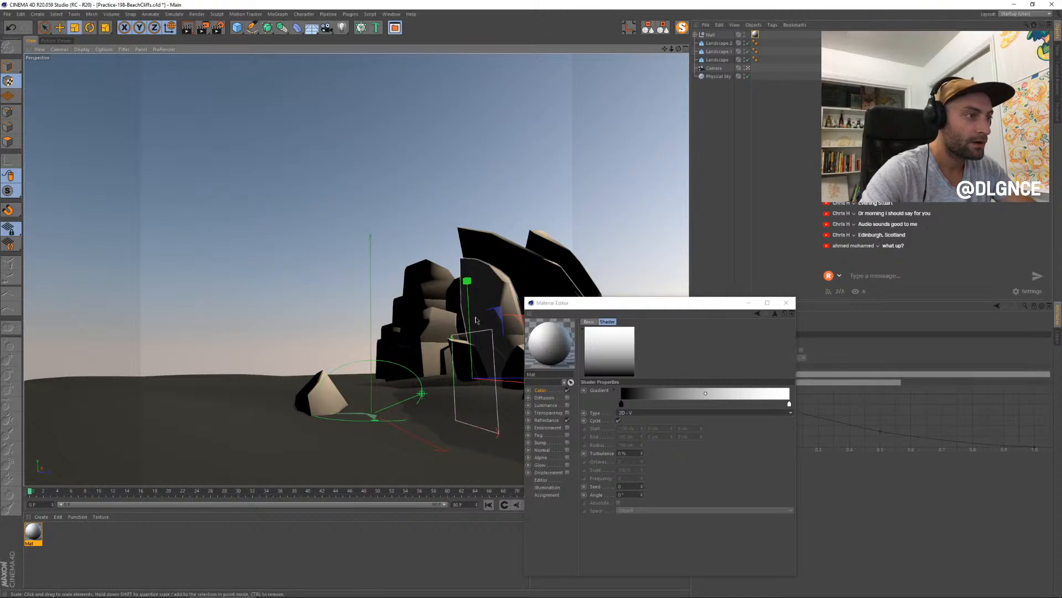
drag(468, 283, 464, 191)
key(e)
click(82, 49)
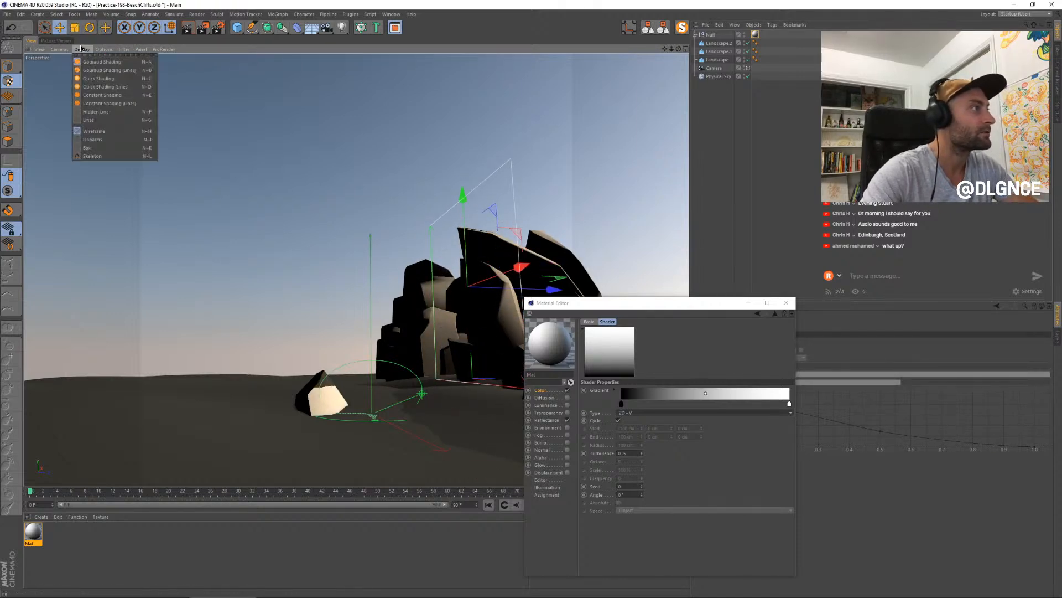
click(100, 73)
- Enlarge the flat texture projection further and raise it to about 310 cm in Y so one gradient spans the cliffs' height
key(t)
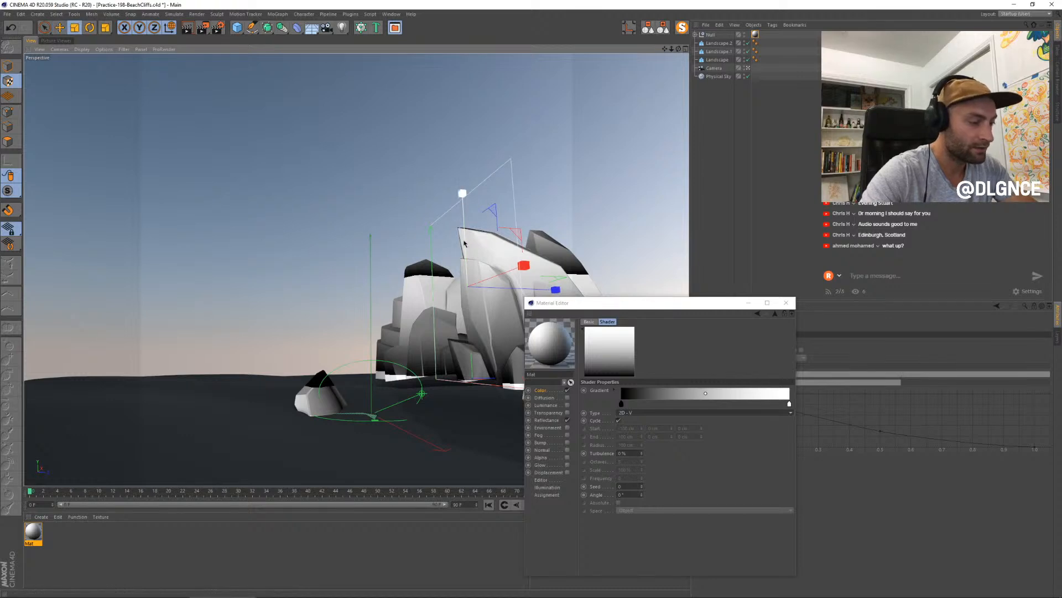
mouse_move(463, 195)
mouse_down()
mouse_move(467, 210)
mouse_move(468, 161)
mouse_move(464, 176)
mouse_up()
key(e)
key(t)
drag(568, 303, 670, 275)
key(e)
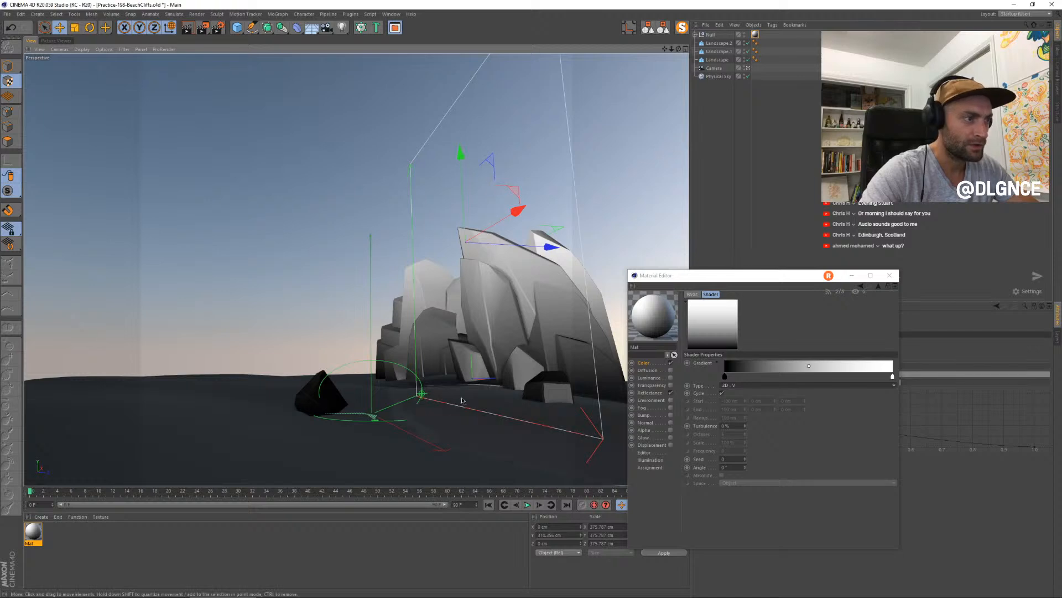
drag(454, 184, 461, 151)
key(ctrl+z)
key(t)
key(e)
key(t)
- Recolor the gradient's black knot to a red-brown with hue 0°, saturation 32% and value 47%, and place a knot at about 20%
drag(772, 277, 672, 279)
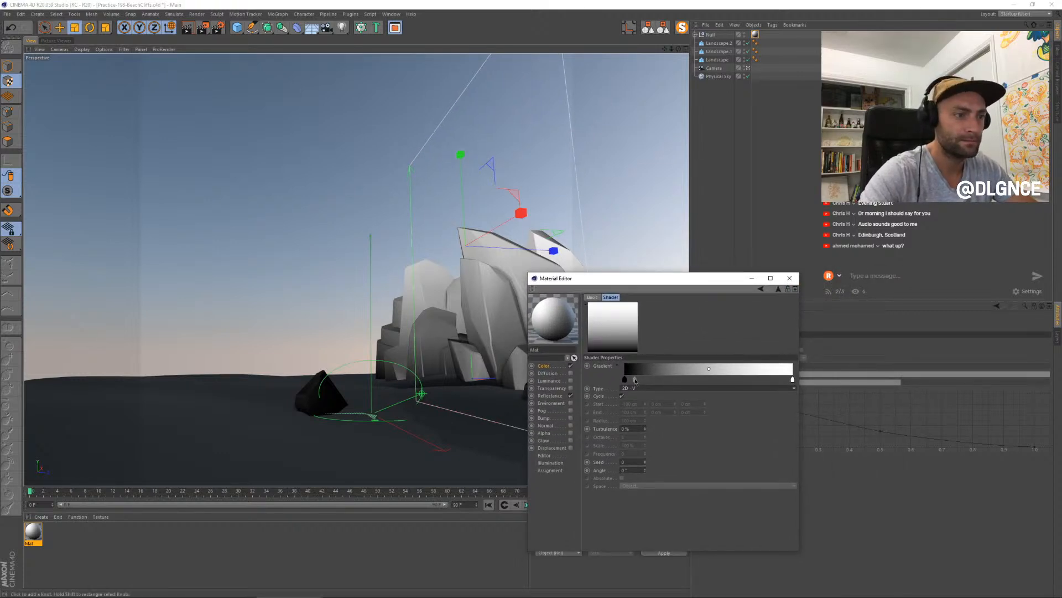
double_click(625, 379)
drag(597, 408, 658, 380)
click(616, 397)
click(609, 417)
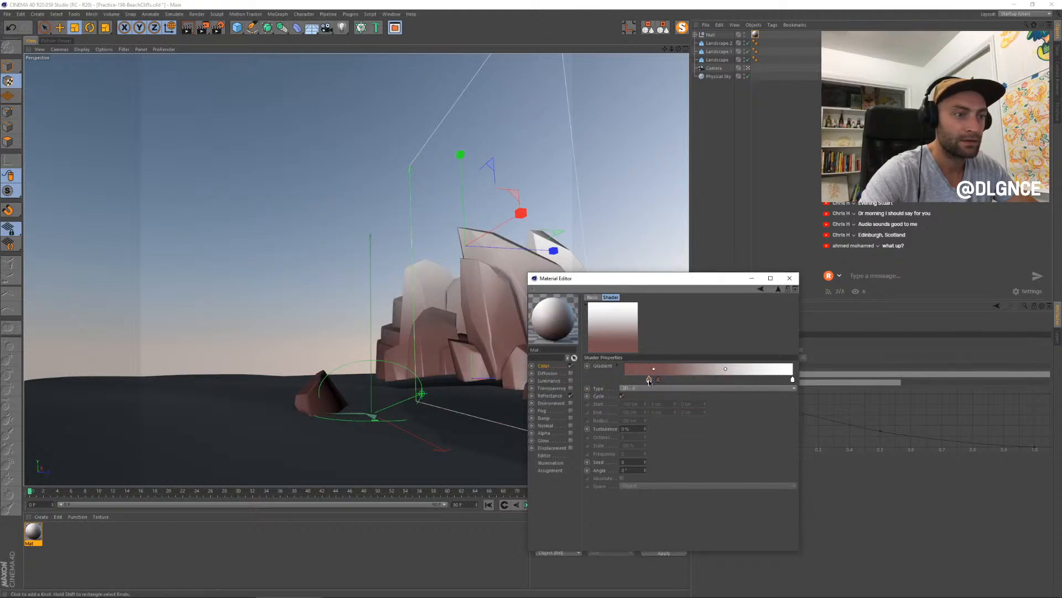
- Change the gradient knot at 0% to a sandy brown with hue 41°, saturation 21% and value 52%
double_click(649, 379)
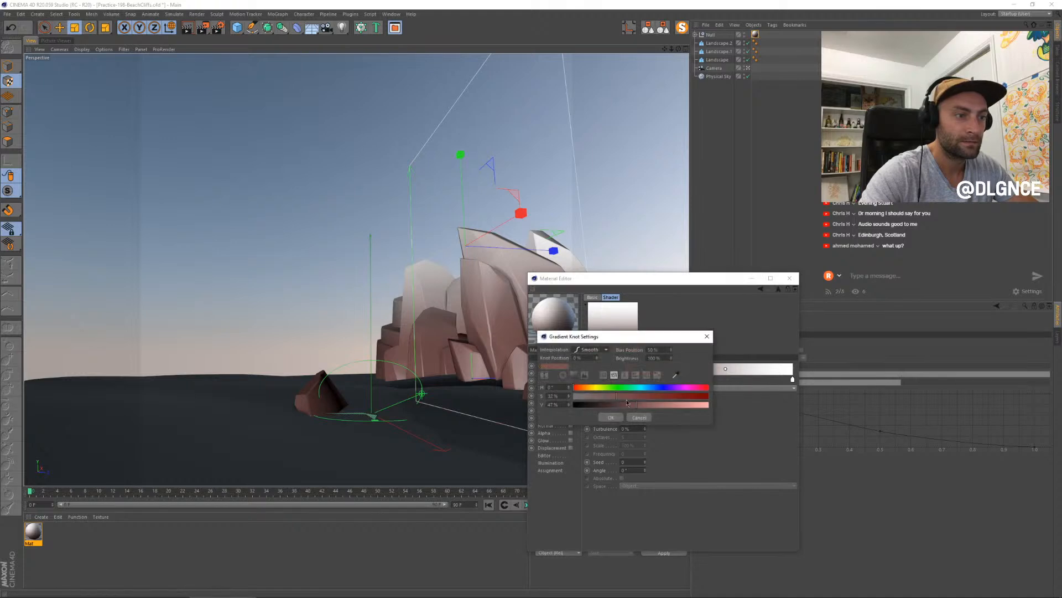
click(601, 396)
click(643, 404)
mouse_move(581, 388)
mouse_down()
mouse_move(649, 381)
mouse_move(617, 386)
mouse_up()
click(611, 417)
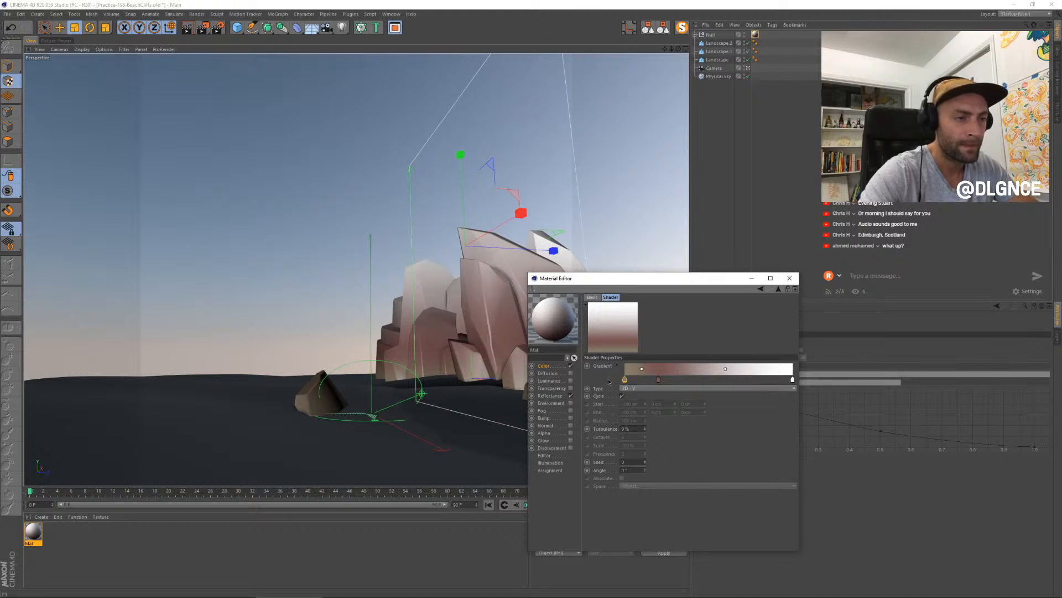
- Select all of the gradient's knots, compare Linear, Step and Blend interpolation, and settle on Step
click(618, 367)
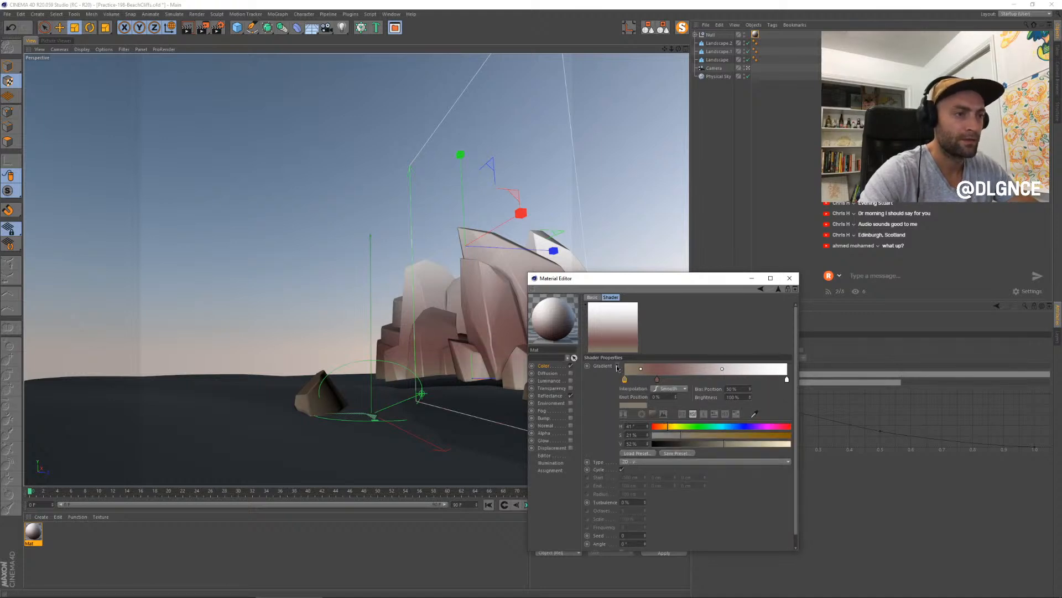
drag(792, 381, 620, 382)
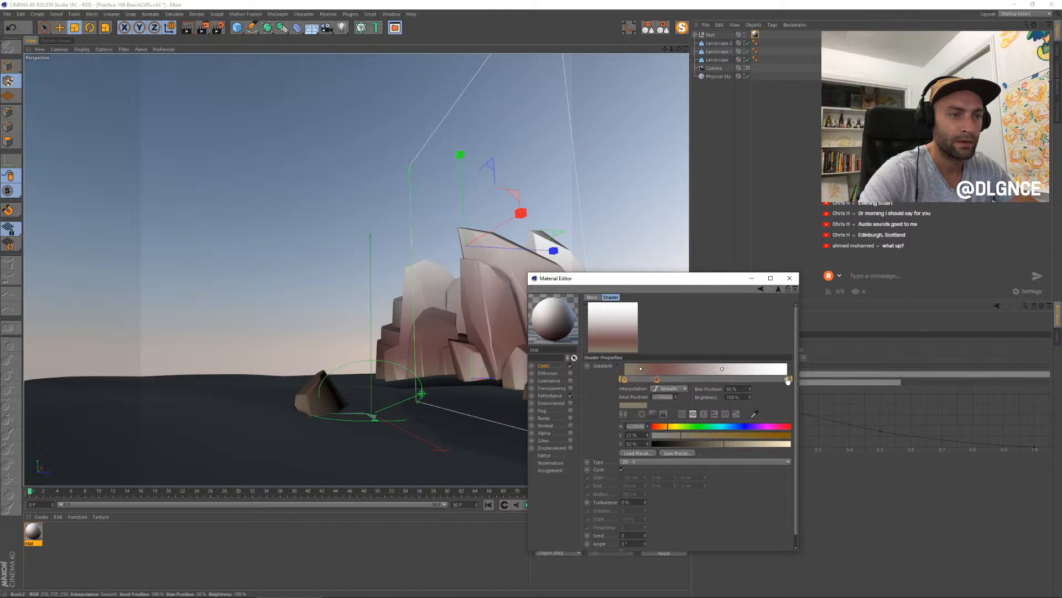
click(674, 389)
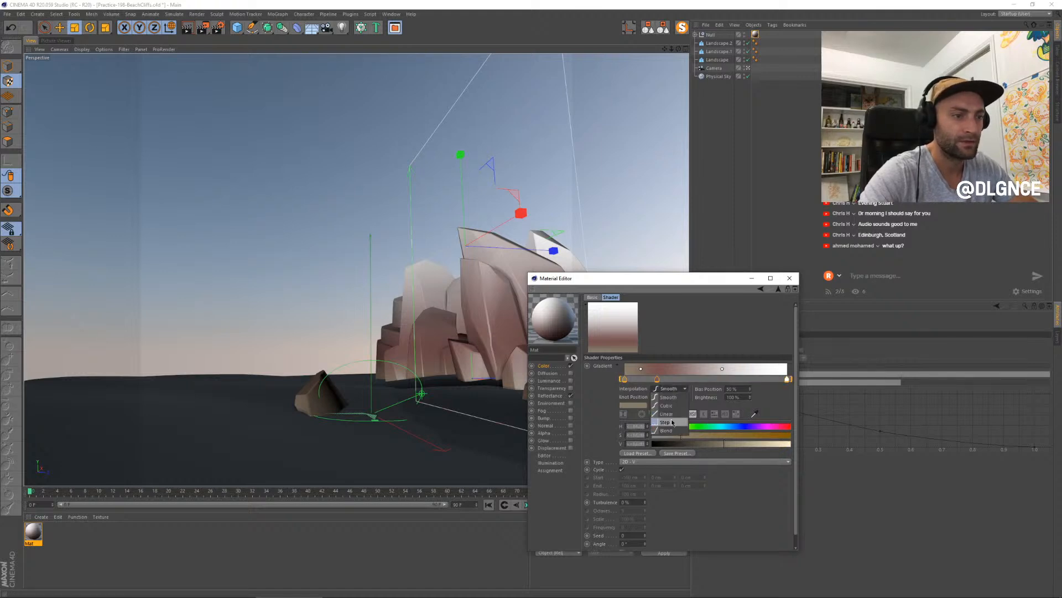
click(669, 414)
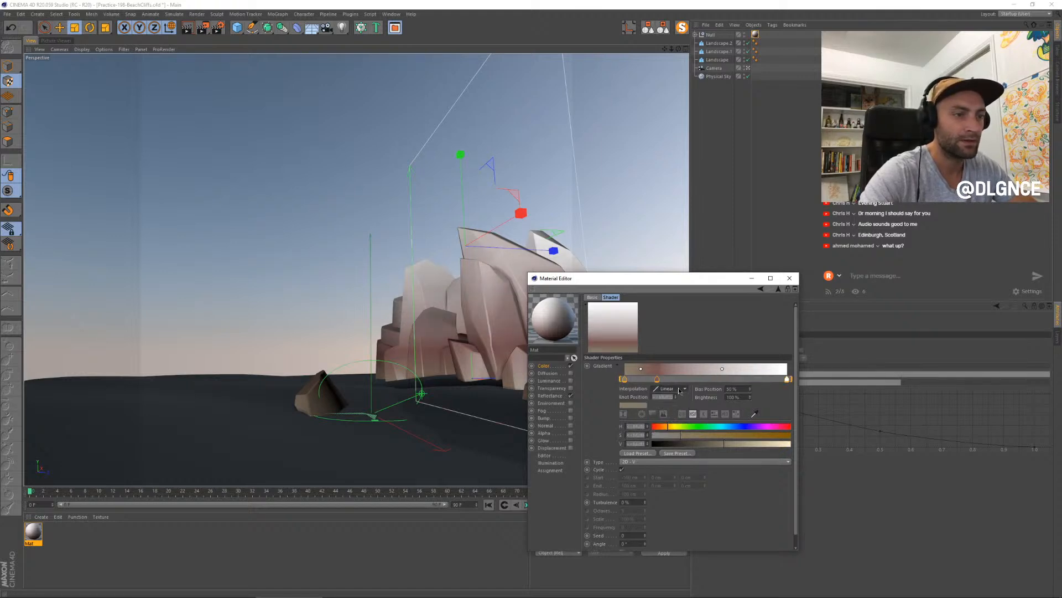
click(679, 389)
click(668, 425)
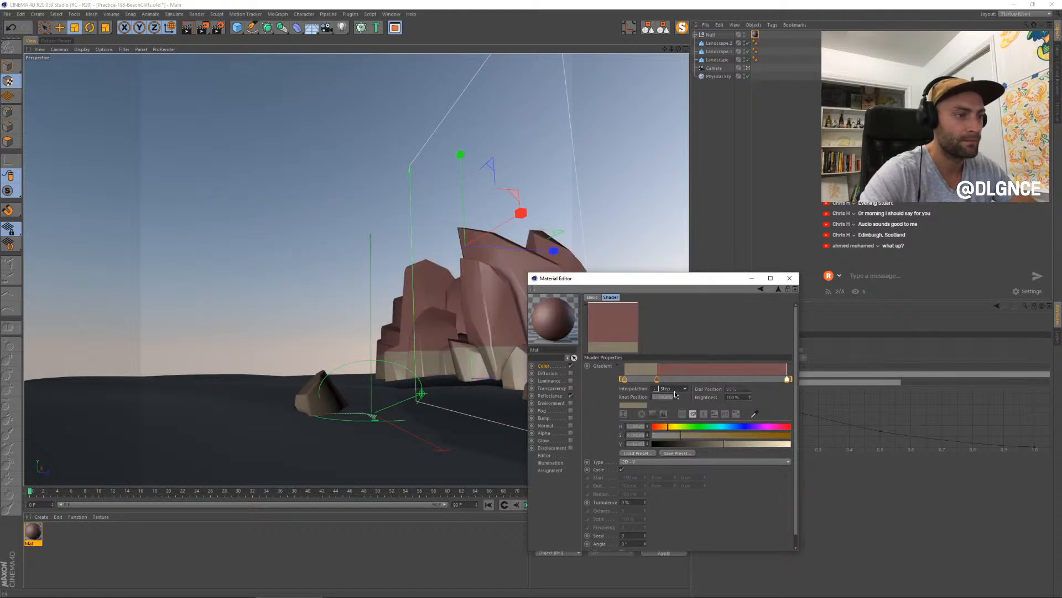
click(679, 389)
click(666, 431)
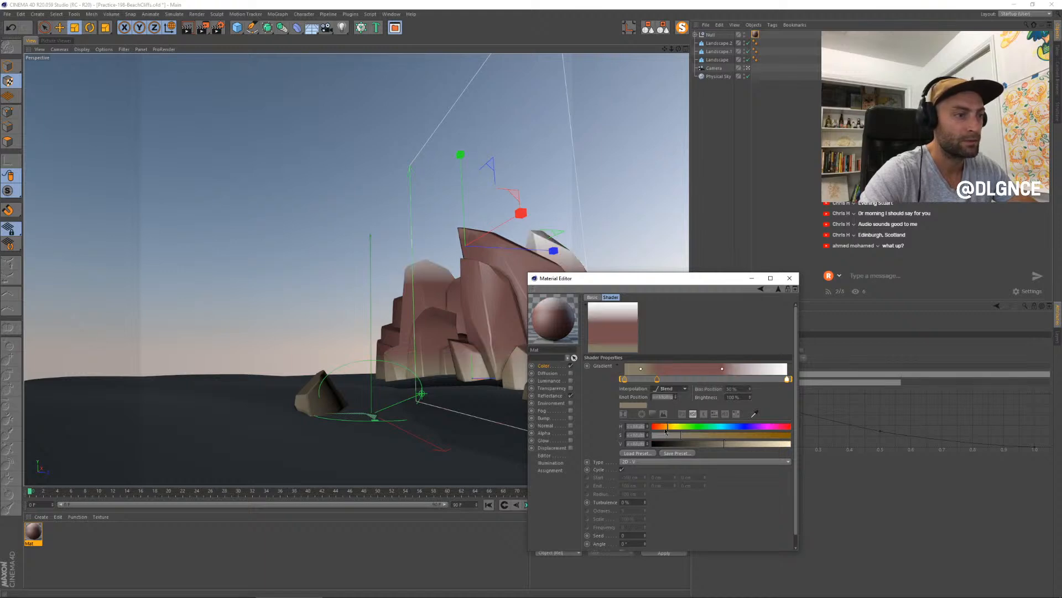
click(680, 389)
click(668, 424)
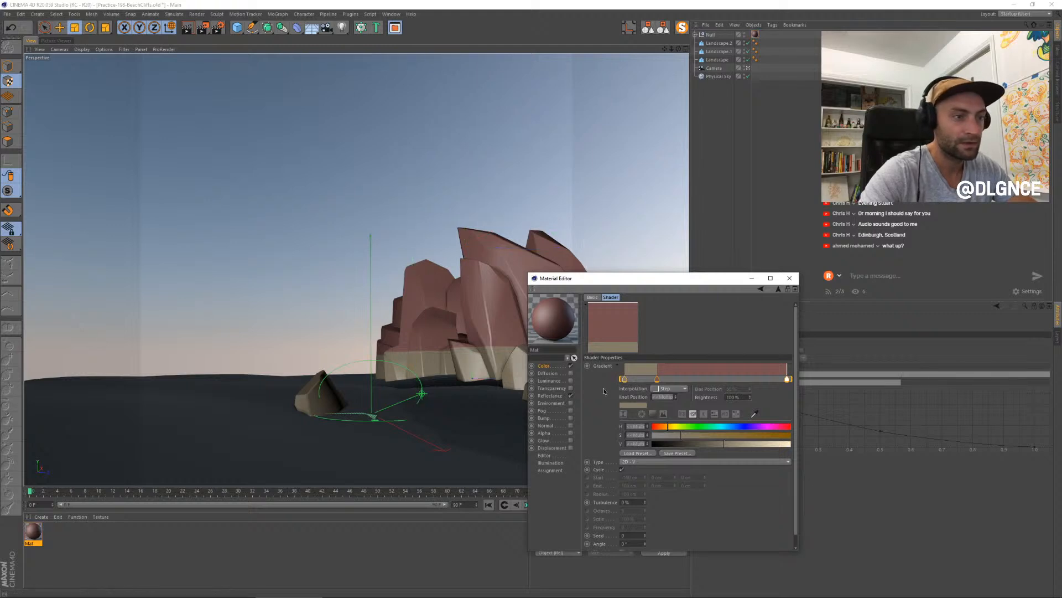
- Add a lighter sandy knot with hue 41° and saturation 16%, and place it at about 15%, just before the red-brown band
click(641, 379)
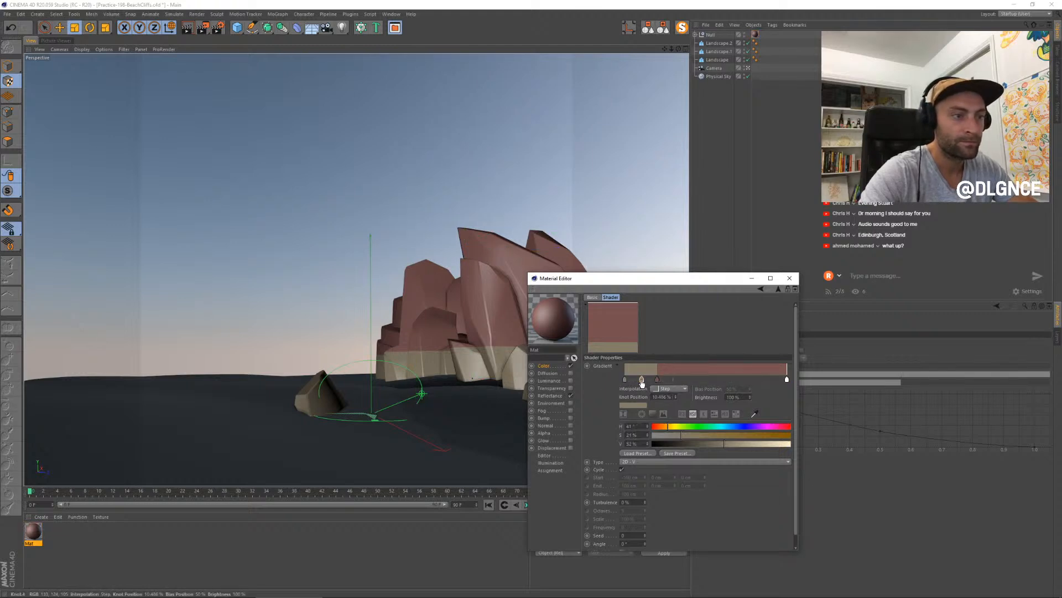
double_click(641, 380)
click(610, 397)
click(667, 405)
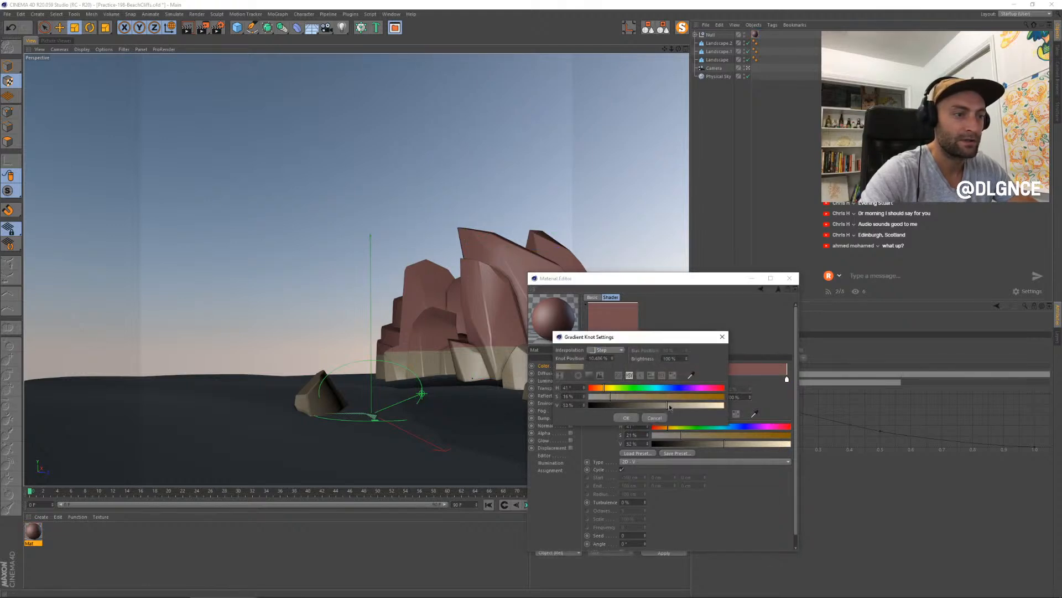
click(626, 418)
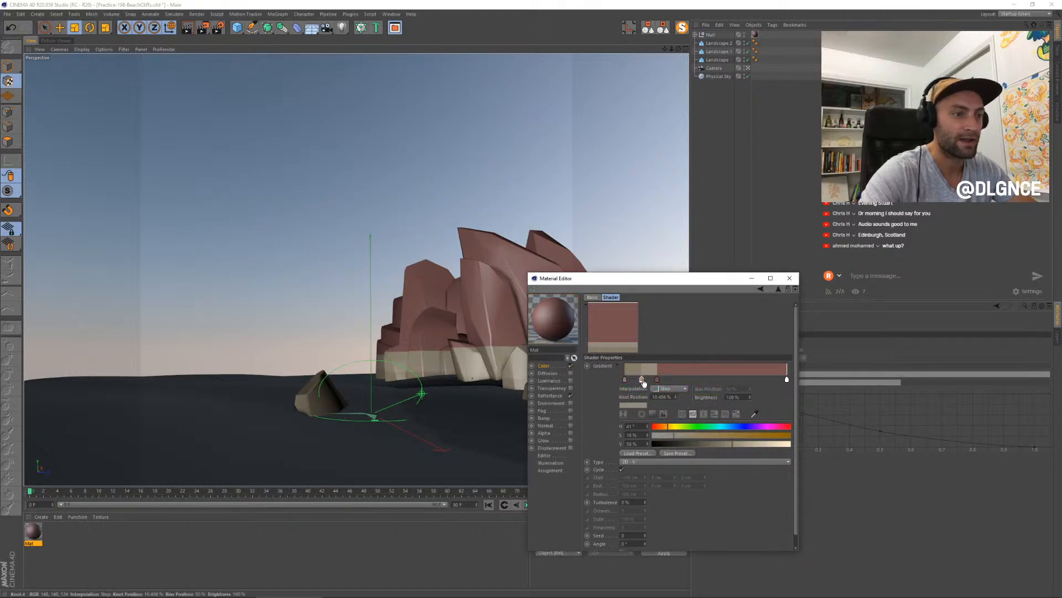
drag(644, 382, 649, 382)
- Move the white knot to about 90% and lower the color texture's mix strength to about 60%
drag(787, 380, 773, 381)
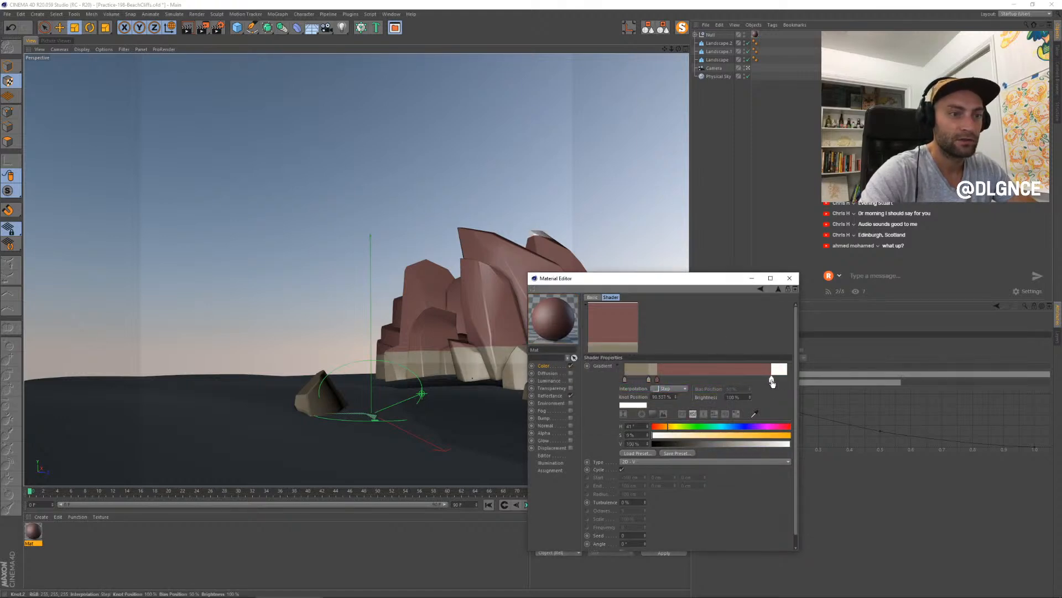
double_click(773, 380)
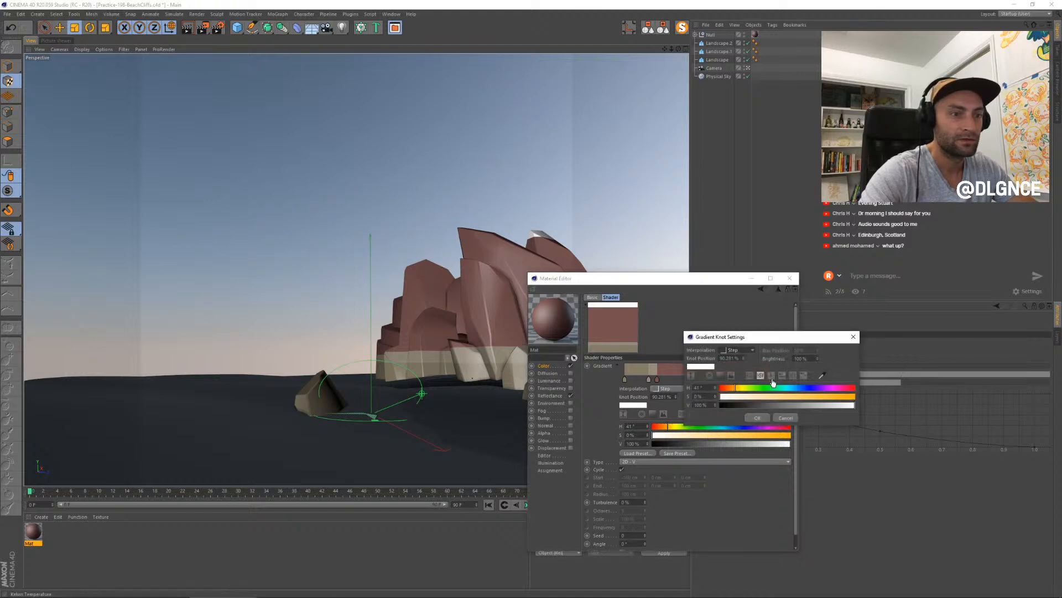
click(757, 417)
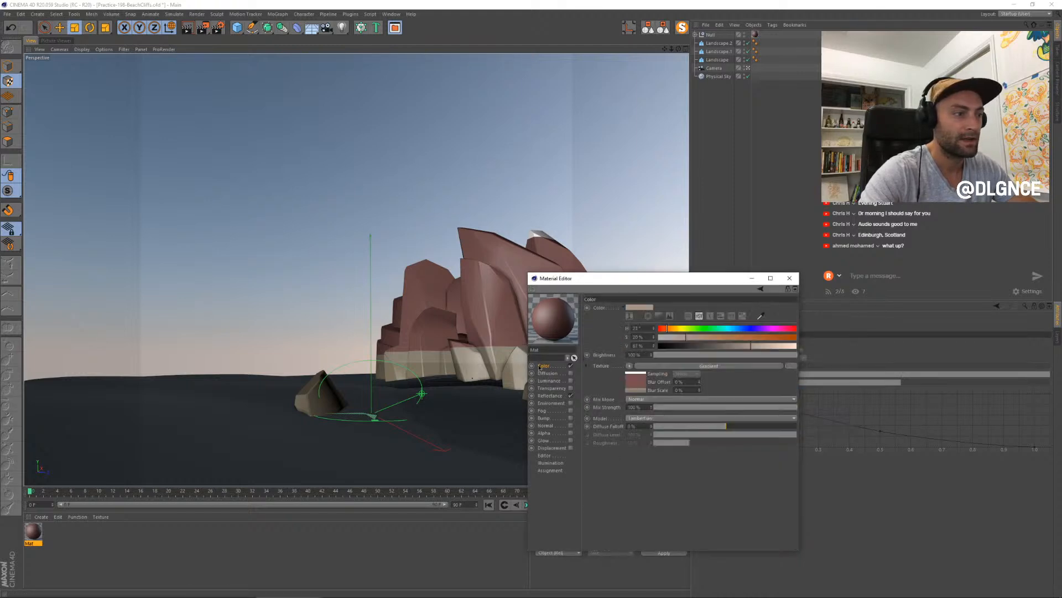
click(779, 288)
drag(745, 408, 737, 410)
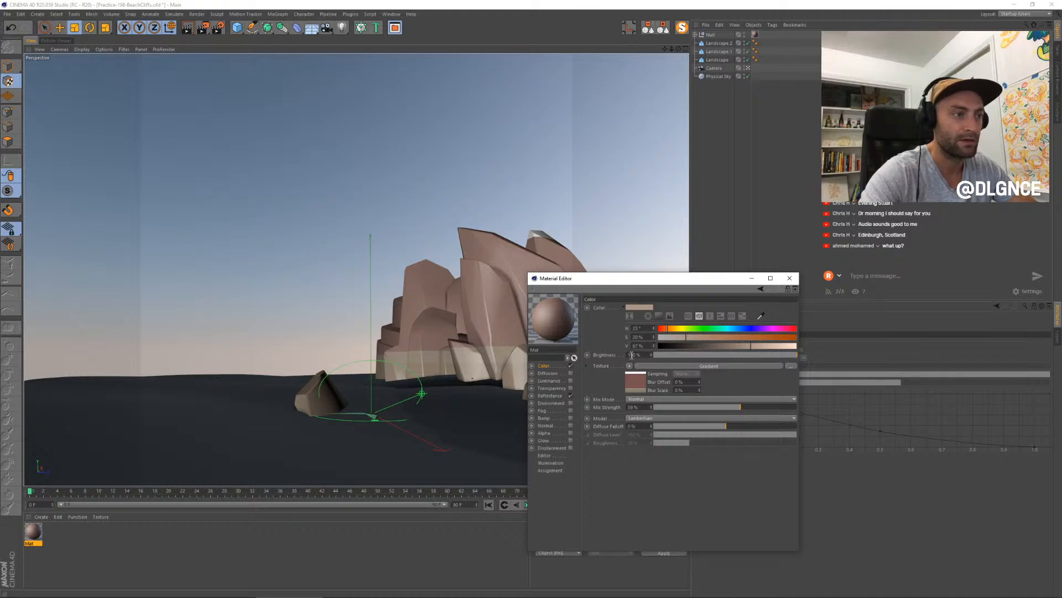
- Add a light pink gradient knot with hue 0°, saturation 20% and value 63%, and position it at about 39%
click(642, 366)
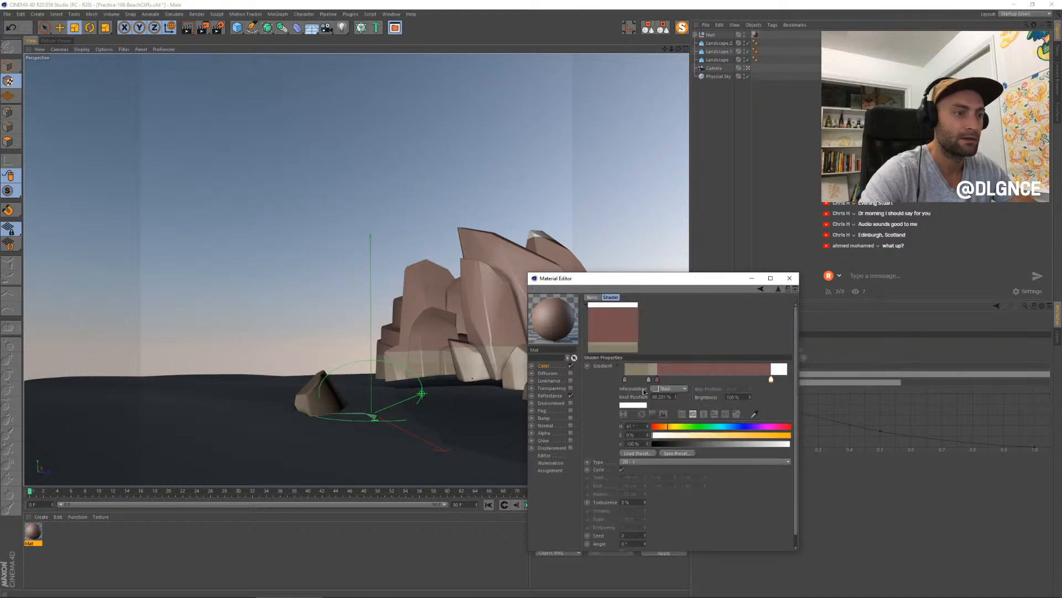
double_click(698, 378)
drag(717, 403, 733, 404)
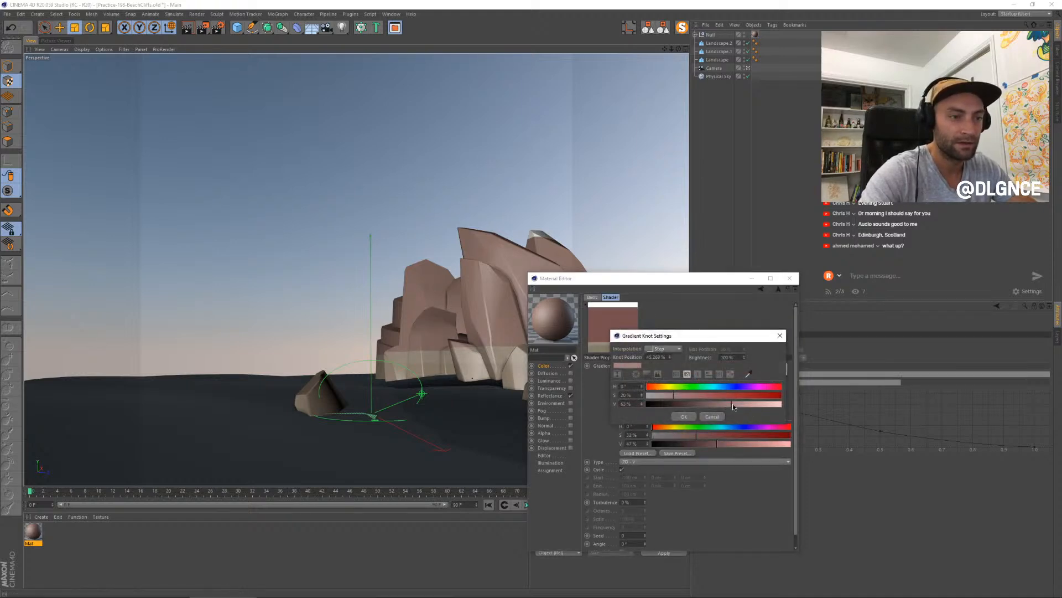
click(685, 416)
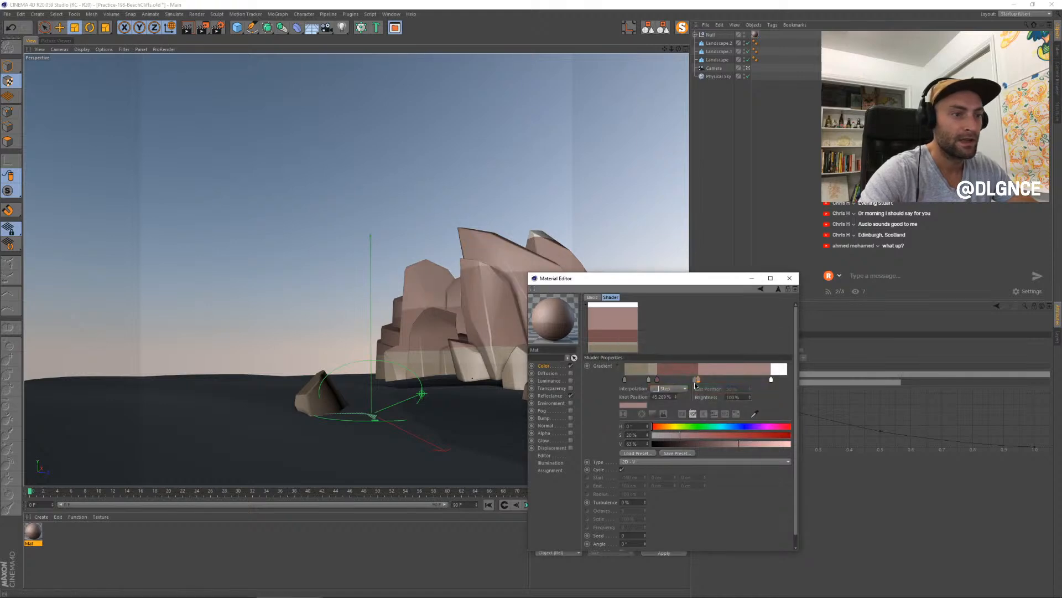
drag(699, 381, 688, 381)
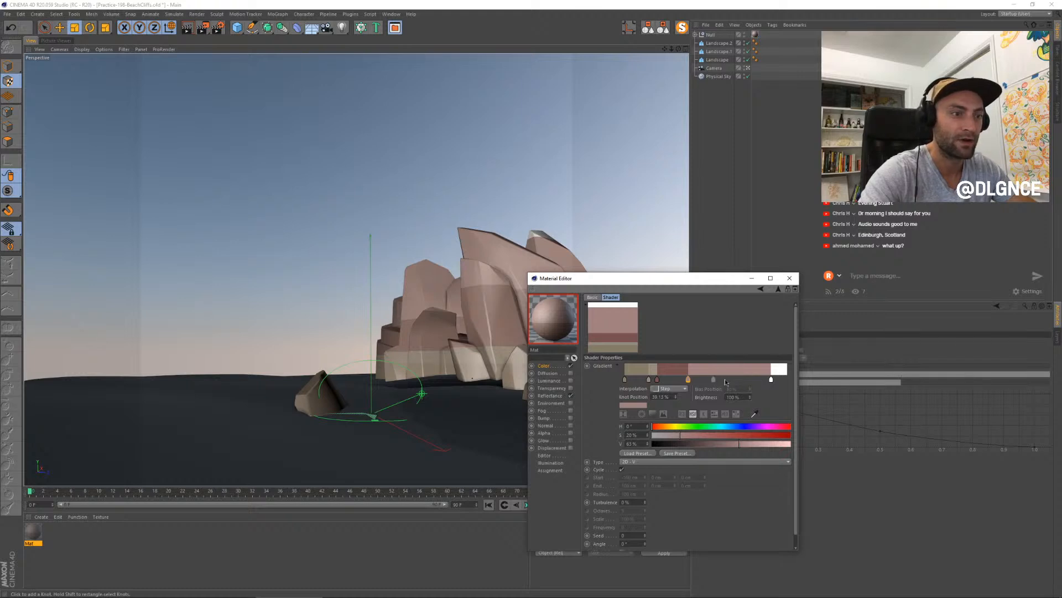
- Add a knot at about 62% and color it a muted pink with hue 0°, saturation 24% and value 56%
click(714, 379)
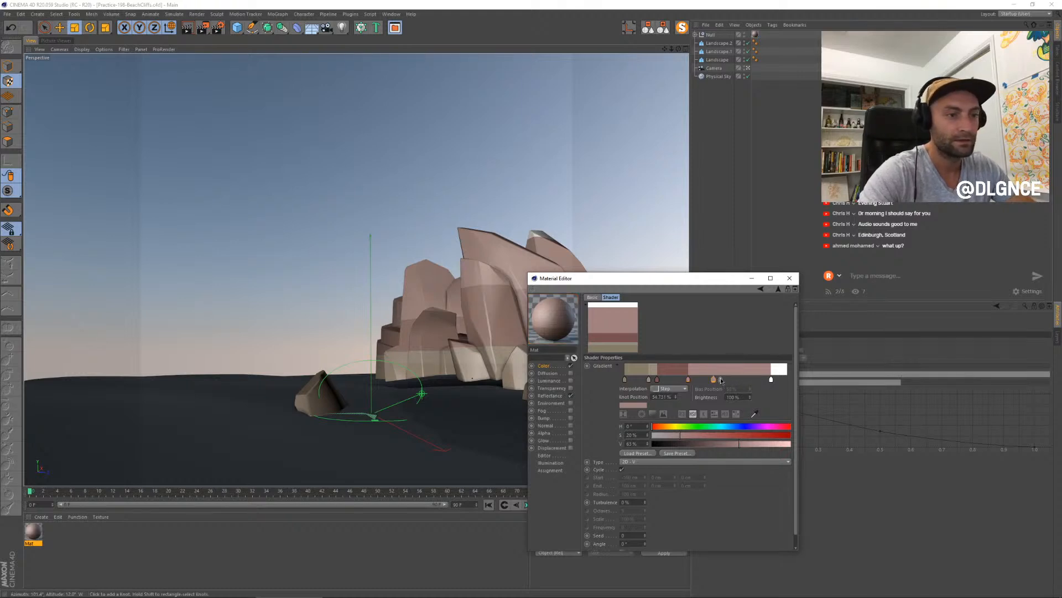
double_click(725, 380)
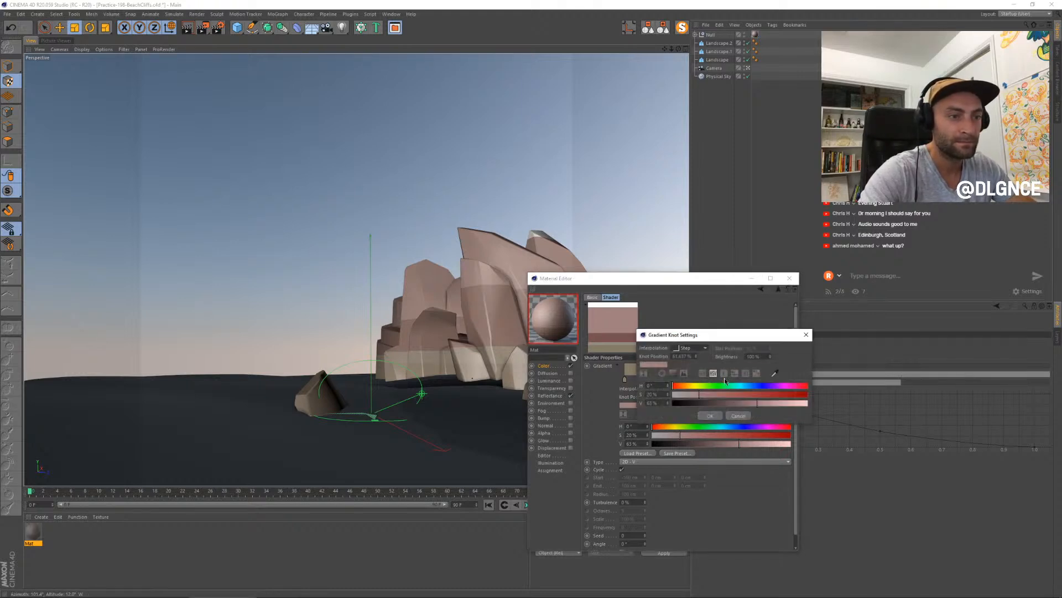
drag(704, 397, 705, 395)
click(739, 405)
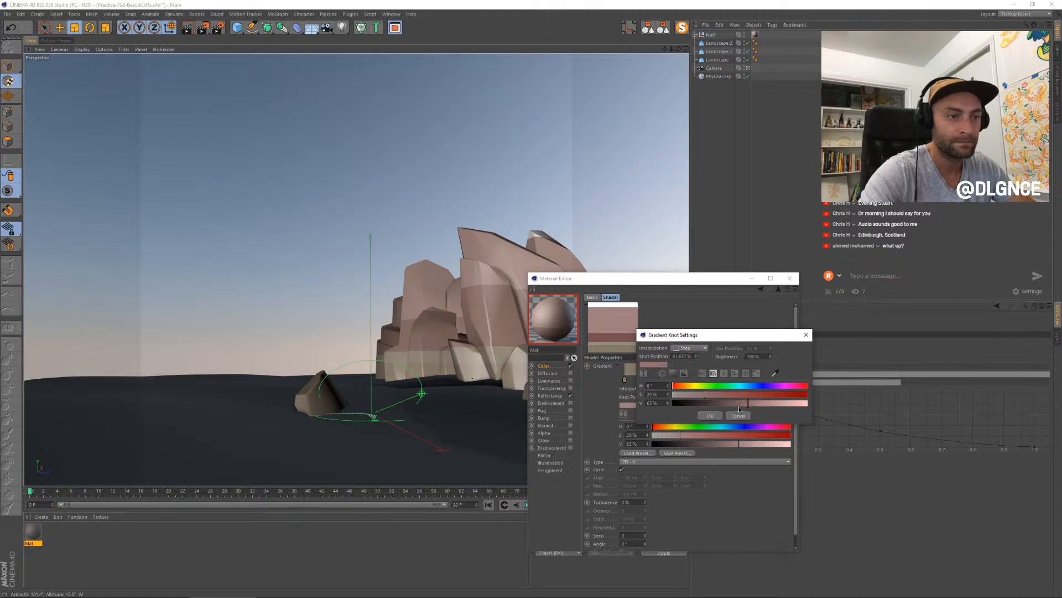
click(710, 416)
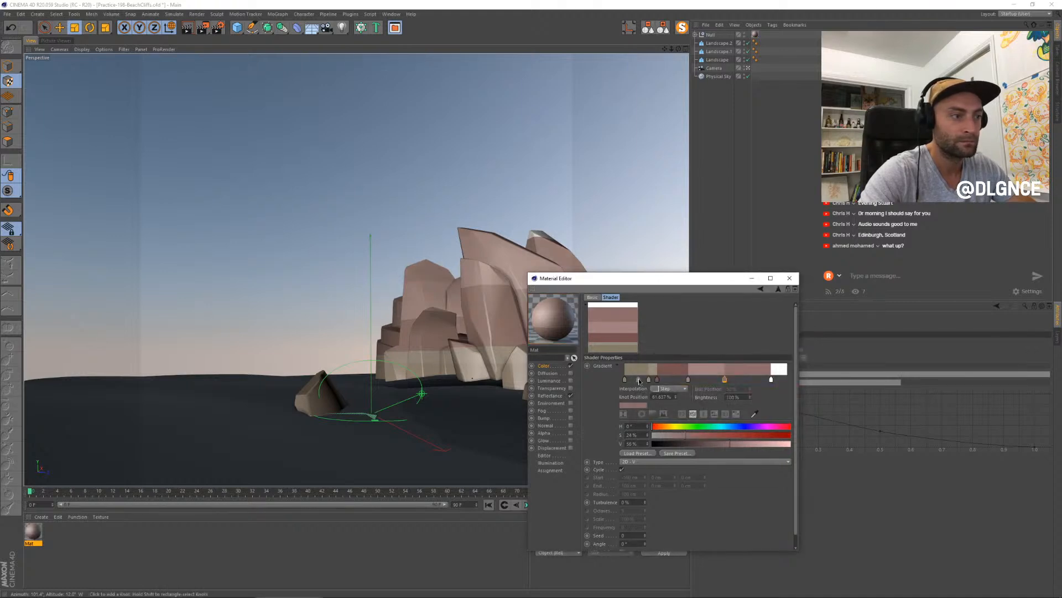
- Add a darker sandy knot at about 9% with hue 41°, saturation 29% and value 46%
double_click(639, 380)
drag(615, 396, 627, 397)
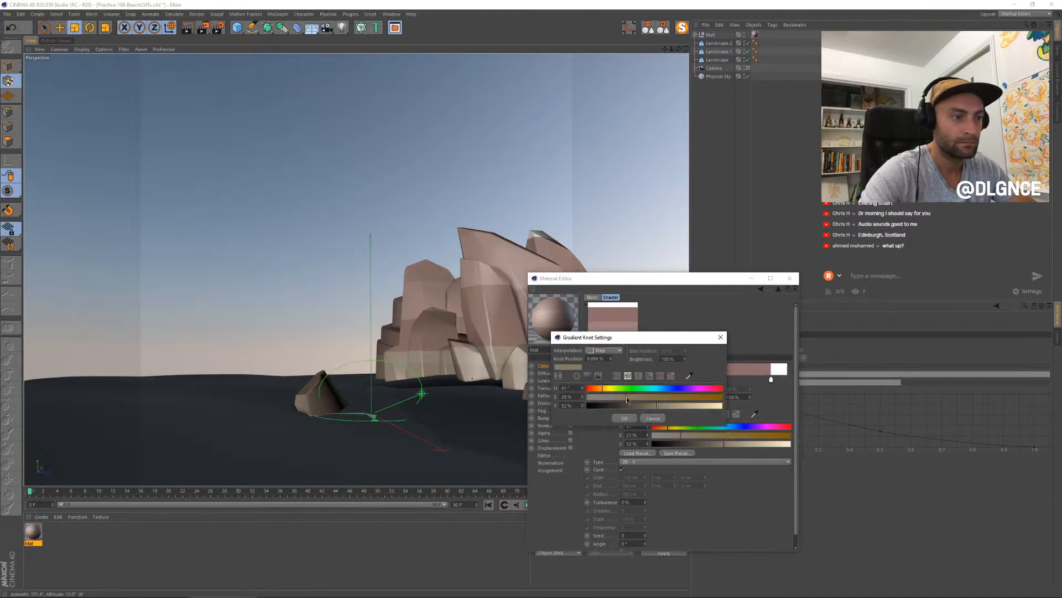
click(649, 408)
click(624, 418)
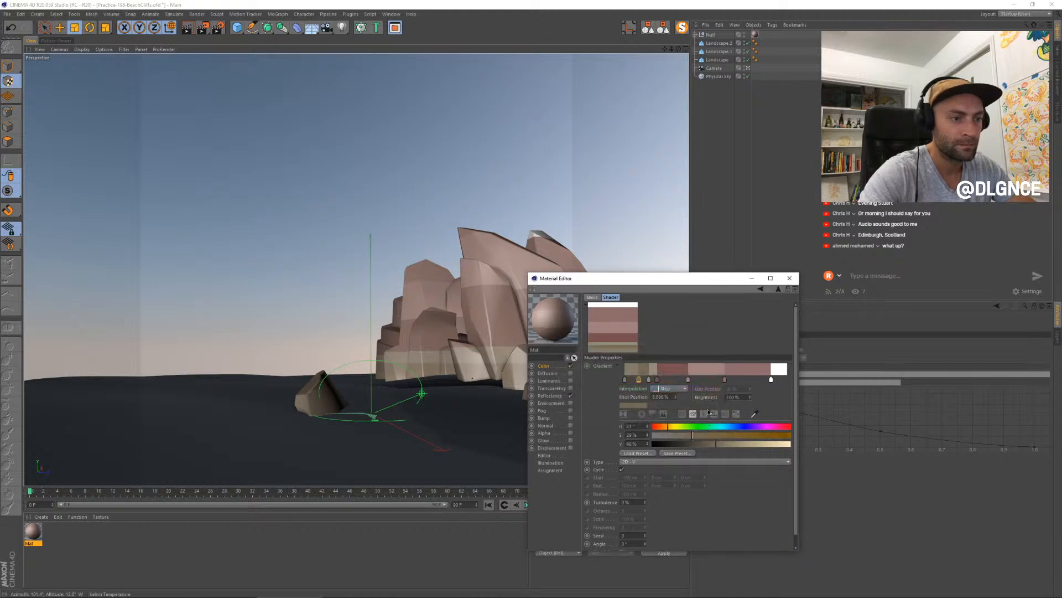
- Raise the gradient's turbulence to about 6% to make the band edges wavy
click(645, 500)
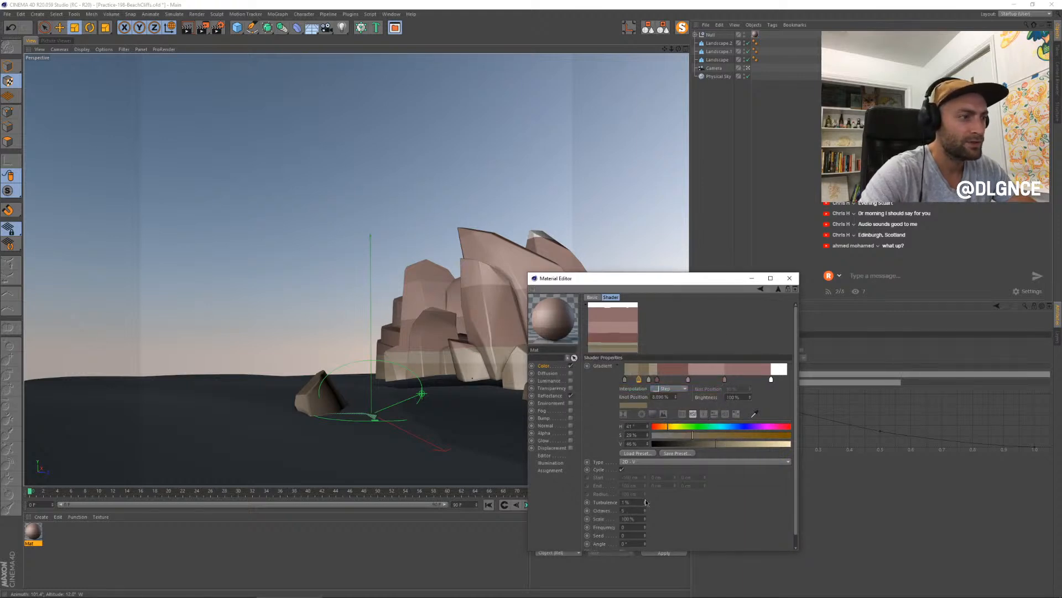
click(645, 500)
click(645, 501)
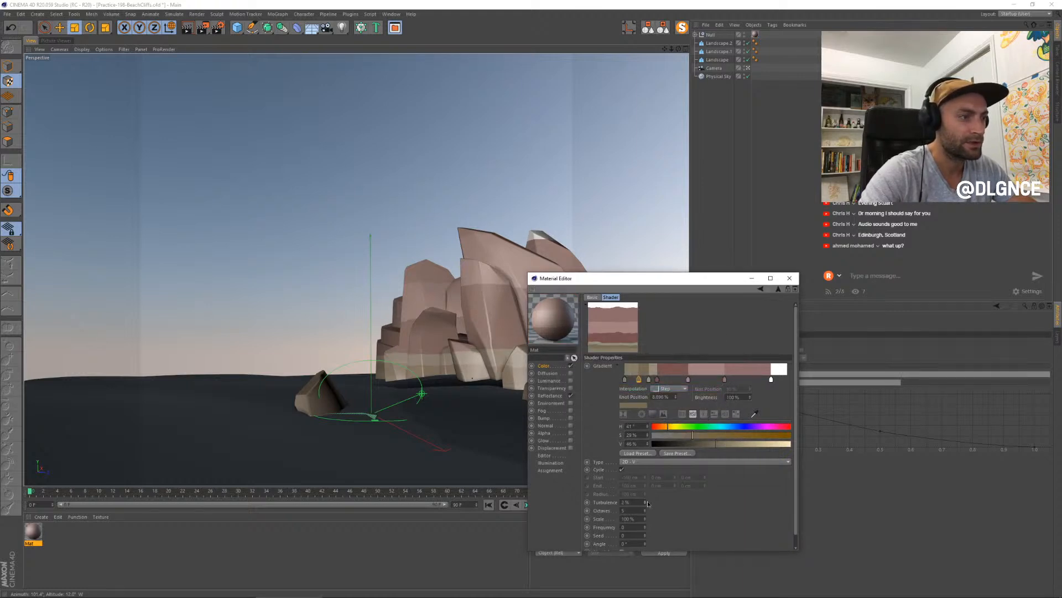
click(645, 500)
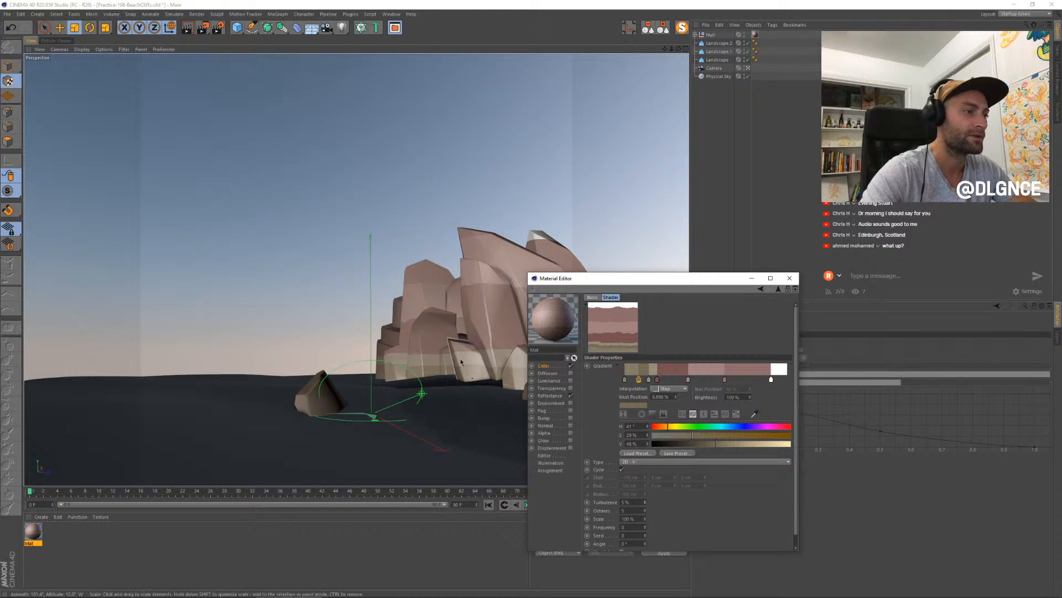
click(645, 501)
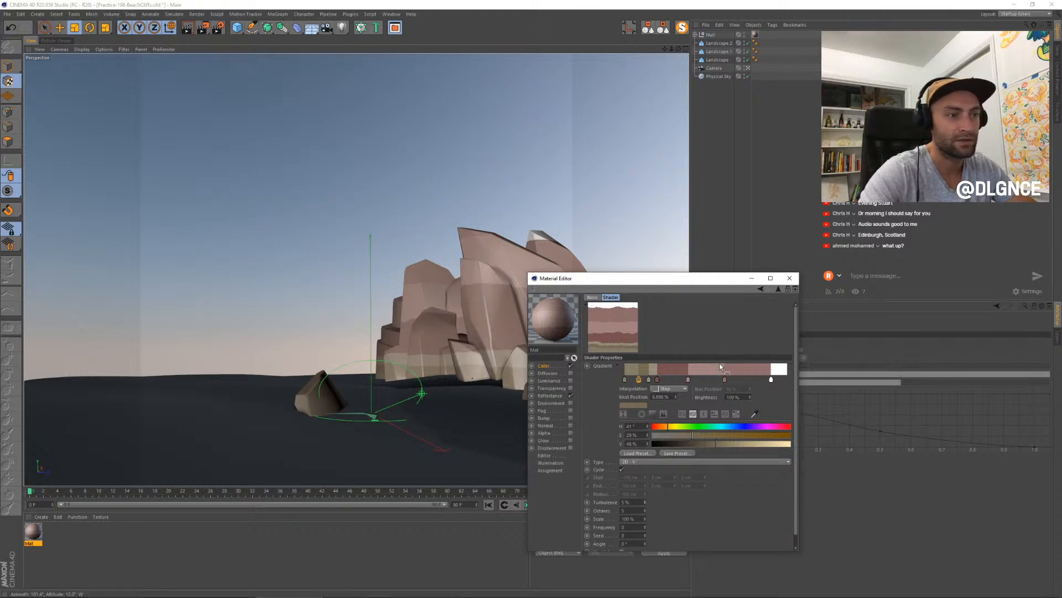
- Replace the gradient's white knot with a light pink one at about 87%, and add another knot at about 83%
drag(608, 274, 677, 269)
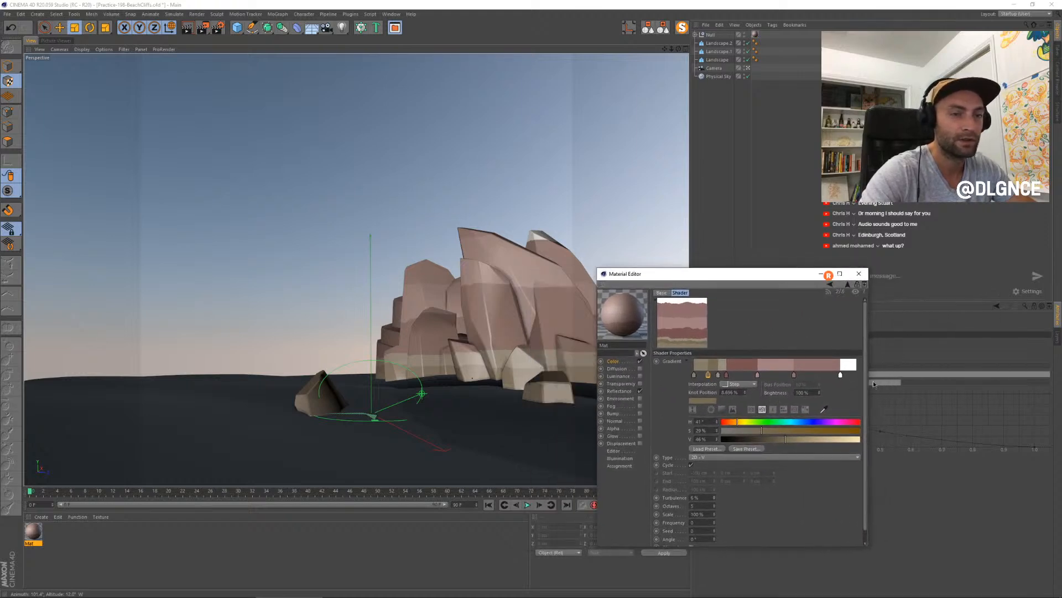
drag(841, 377, 835, 405)
drag(775, 376, 844, 381)
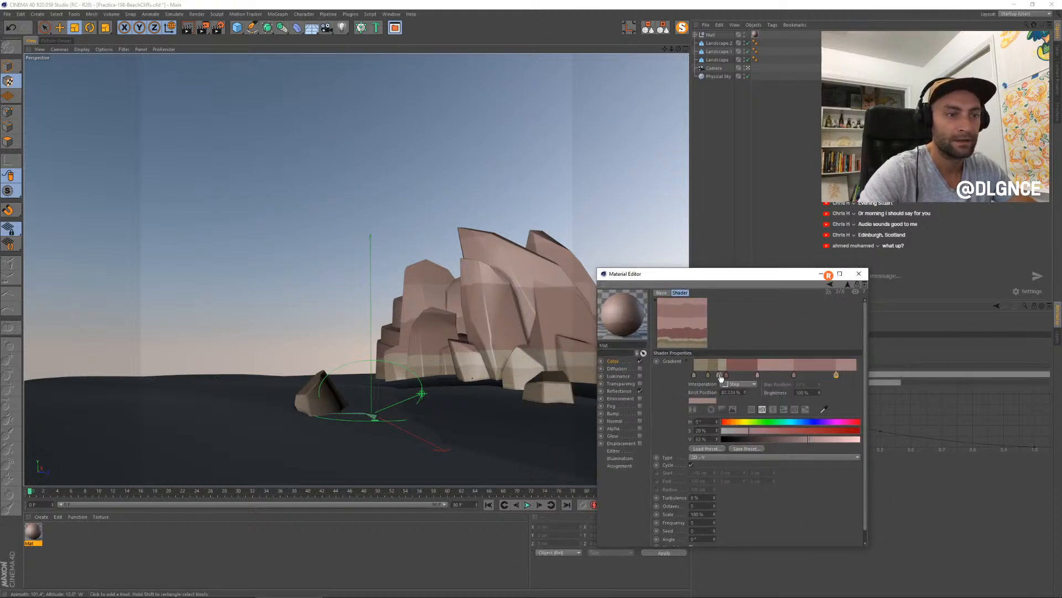
click(809, 377)
mouse_move(820, 380)
mouse_down()
mouse_move(831, 379)
mouse_move(749, 378)
mouse_move(759, 376)
mouse_up()
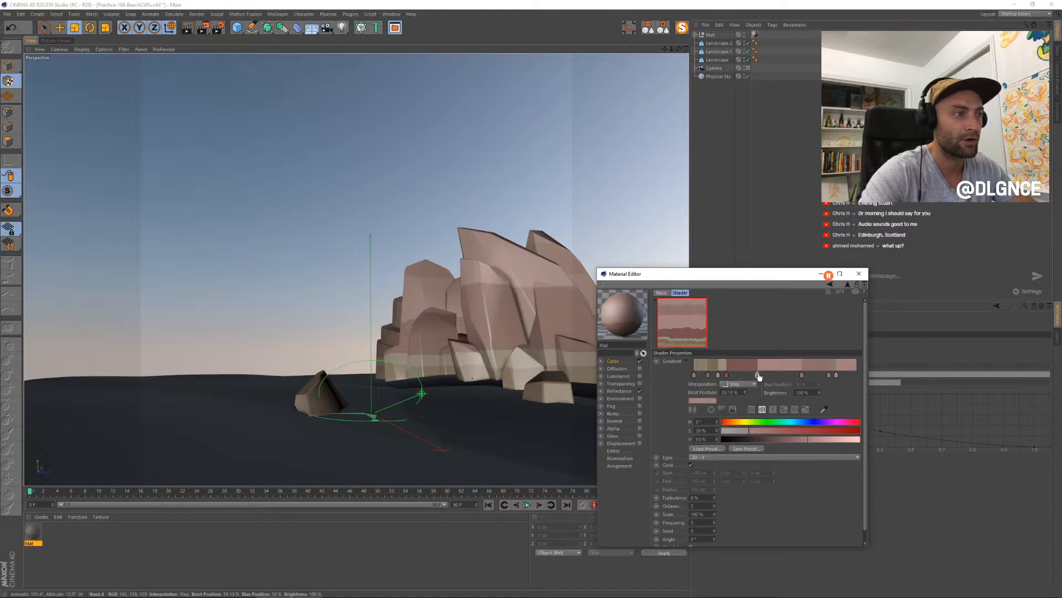
- Add a beige knot with hue about 25°, saturation 17% and value 65%, and move it to about 61%
click(784, 377)
double_click(783, 376)
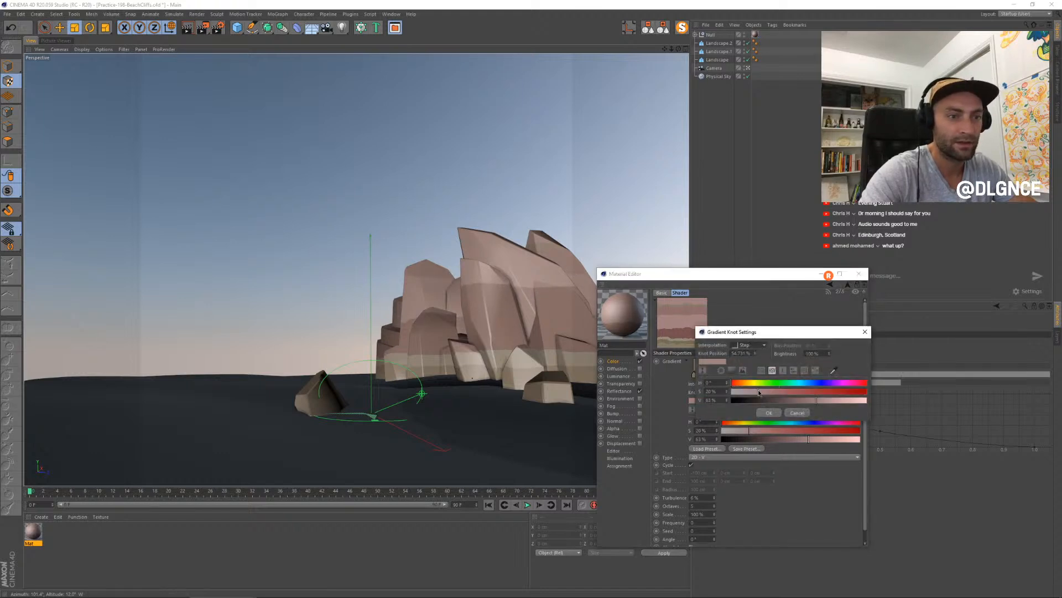
click(742, 382)
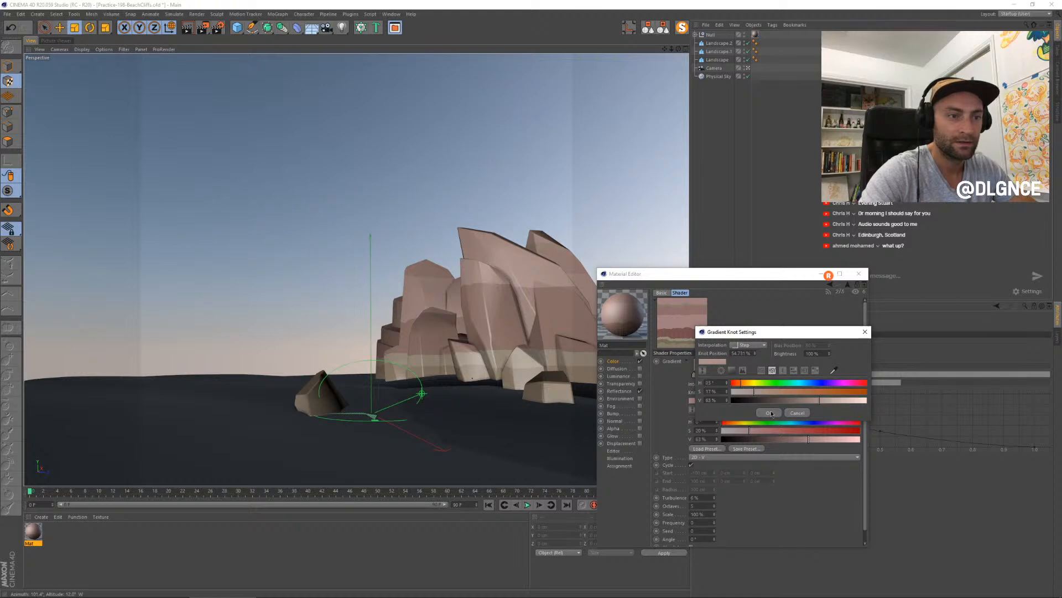
click(770, 412)
drag(783, 376, 793, 376)
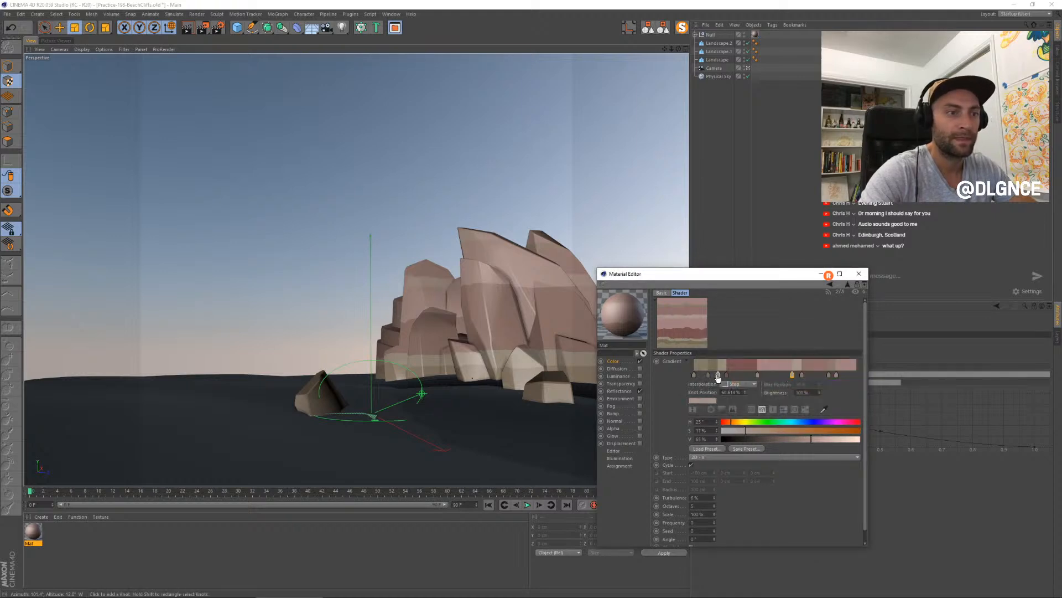
- Shift the light sandy knot closer to the red-brown band and add a muted pink knot at about 80%
drag(718, 377, 721, 377)
click(824, 376)
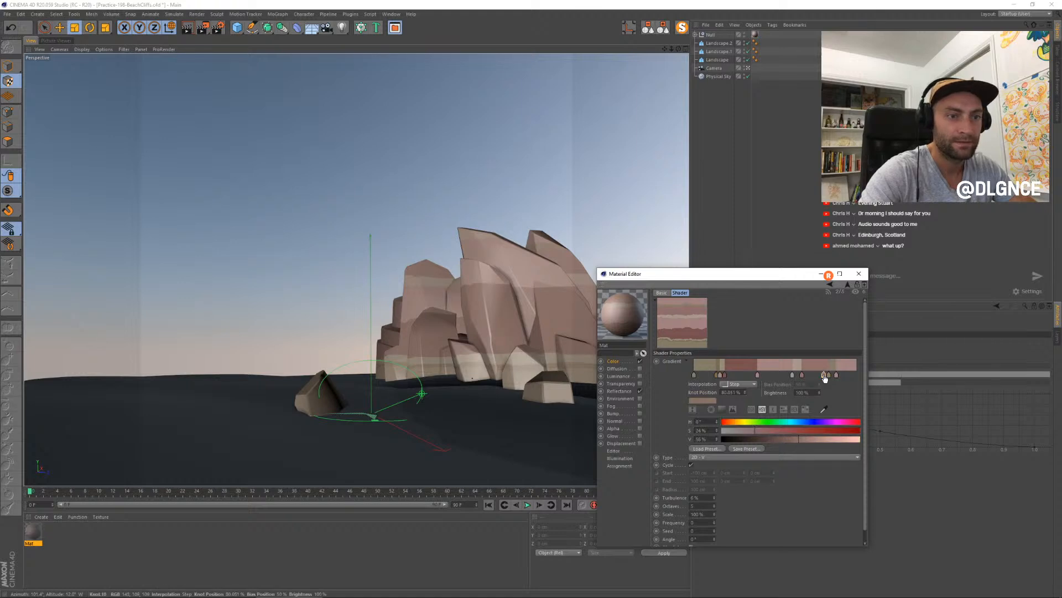
- Darken the muted pink knot at about 80% of the gradient by setting its value to 43%
double_click(825, 376)
click(831, 399)
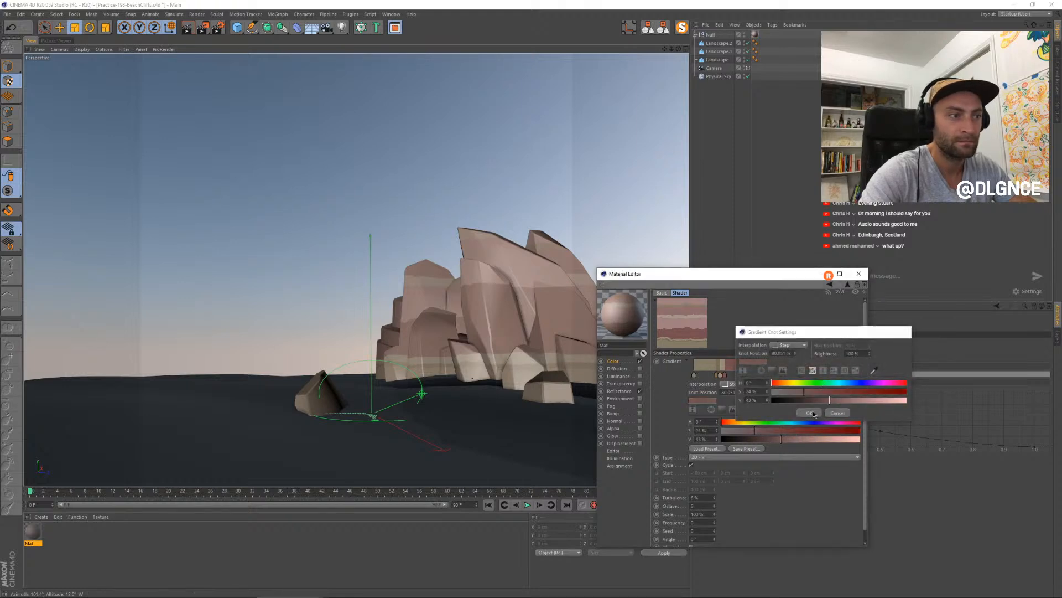
click(810, 412)
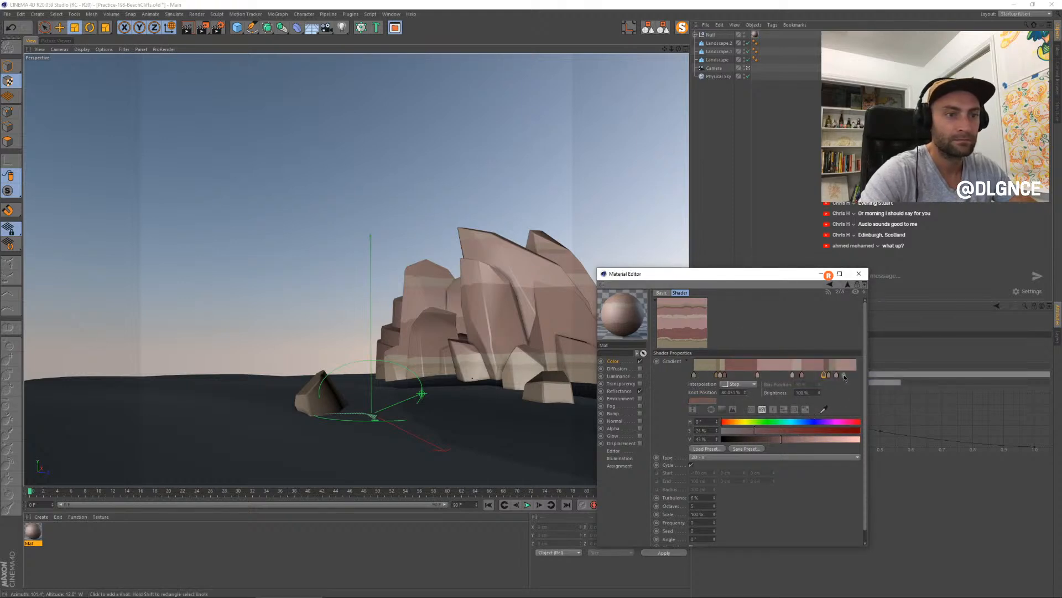
- Add a darker brownish knot within the light pink band, placing it just before the beige knot
click(776, 375)
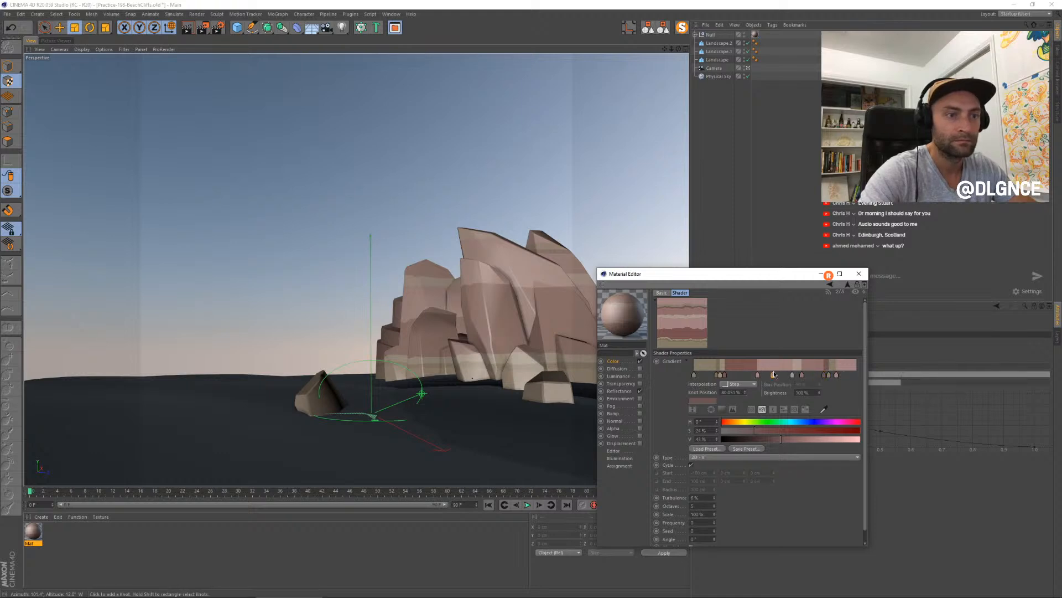
double_click(776, 375)
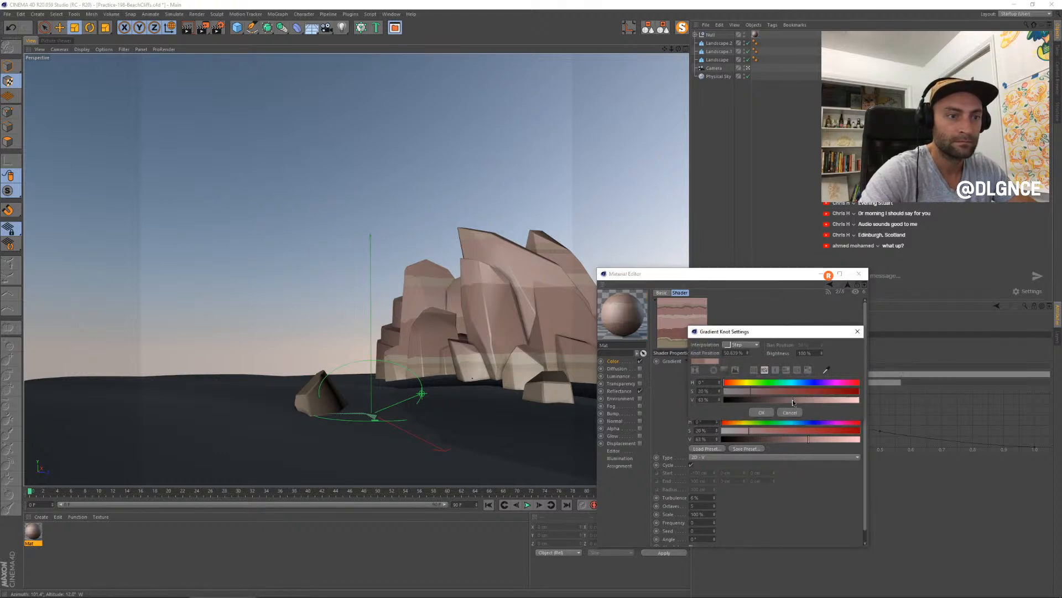
click(790, 399)
click(769, 392)
mouse_move(729, 383)
mouse_down()
mouse_move(789, 377)
mouse_move(736, 376)
mouse_up()
click(770, 413)
- Add a grey-brown knot with hue 34°, saturation 13% and value about 37%, and place it at about 22%
double_click(736, 375)
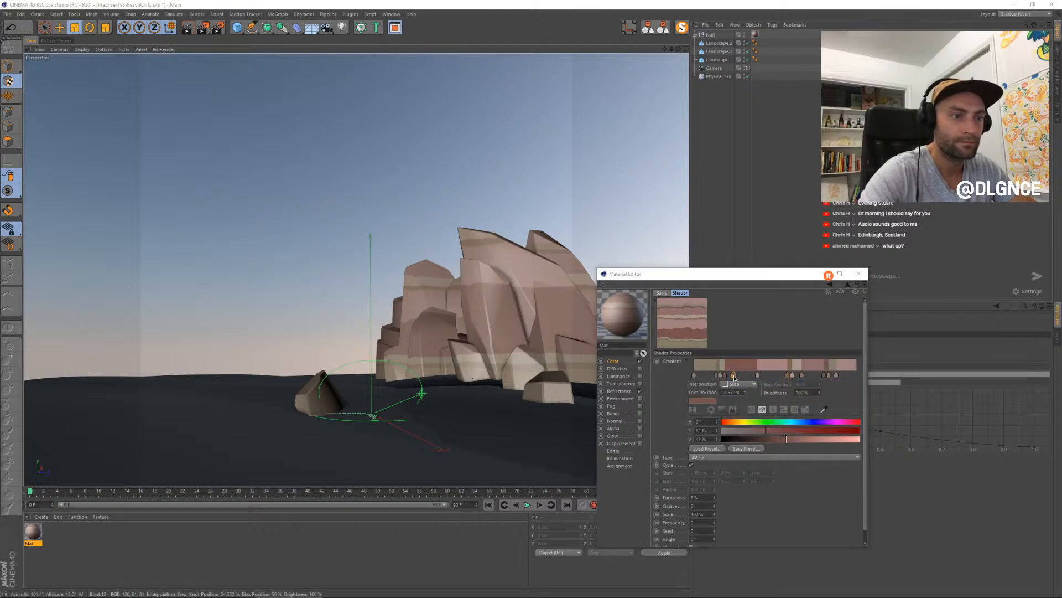
click(701, 393)
click(695, 384)
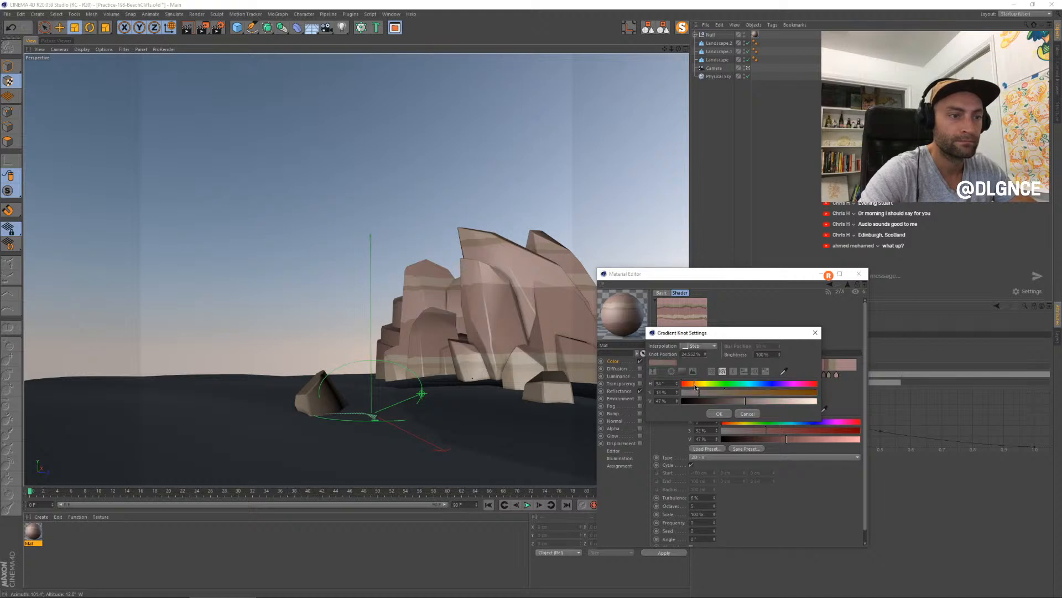
click(734, 401)
key(Return)
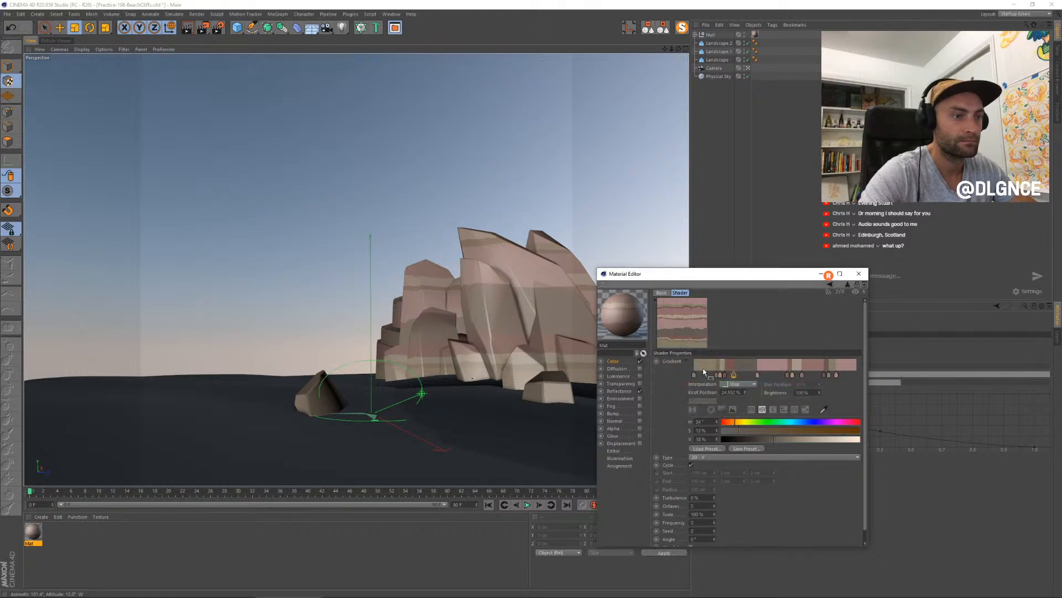
drag(734, 377, 730, 377)
- Render the scene to the Picture Viewer and move the Material Editor aside to examine the rock bands
key(shift+r)
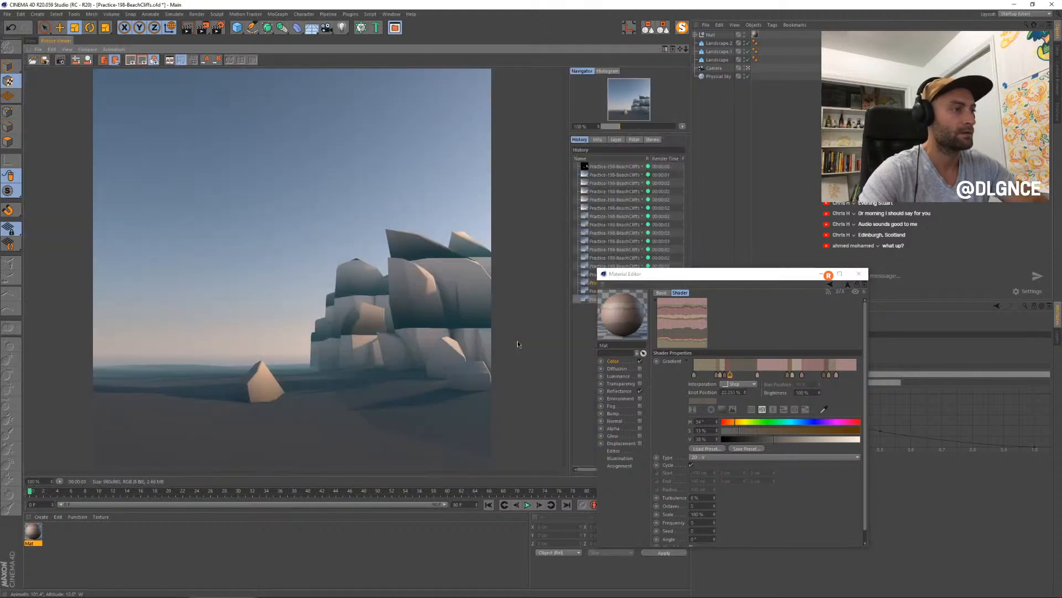
drag(686, 274, 742, 273)
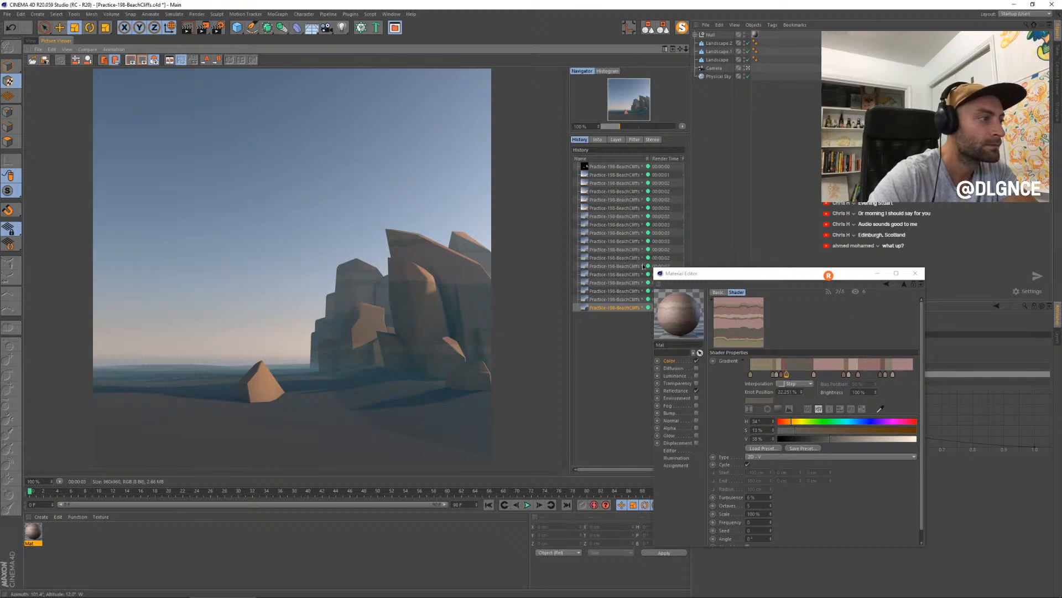
click(723, 276)
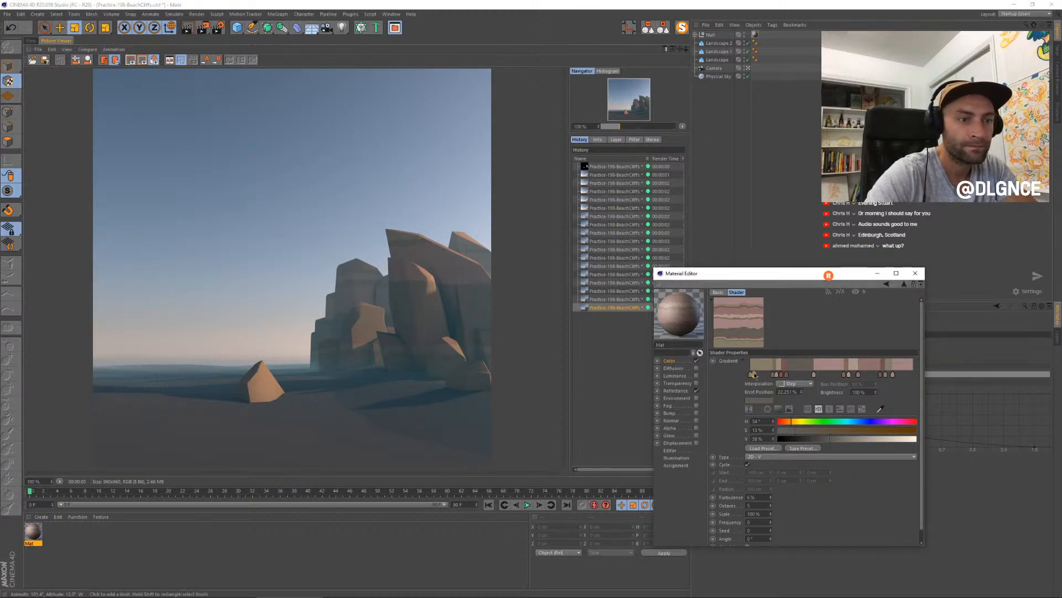
- Add a dark brown knot with hue 35° and value 36% near the gradient's start, and move it to about 6%
double_click(757, 374)
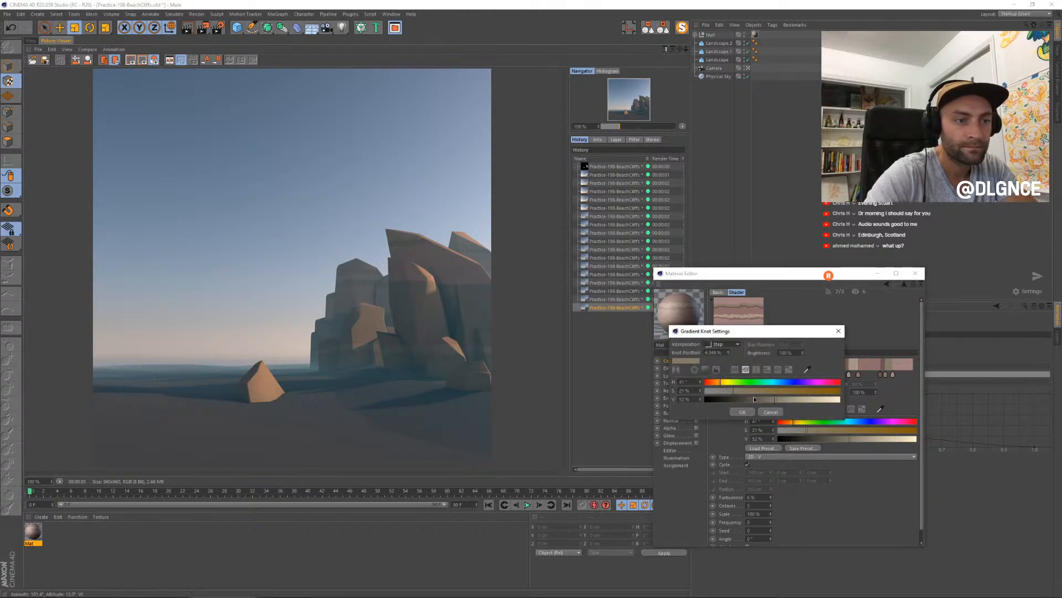
click(754, 399)
click(742, 411)
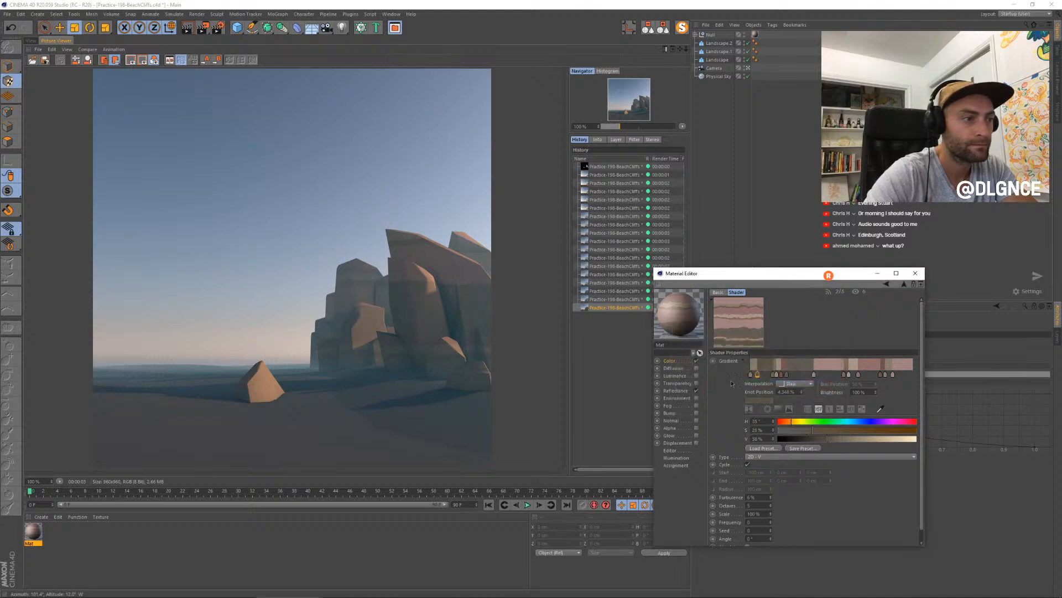
click(31, 41)
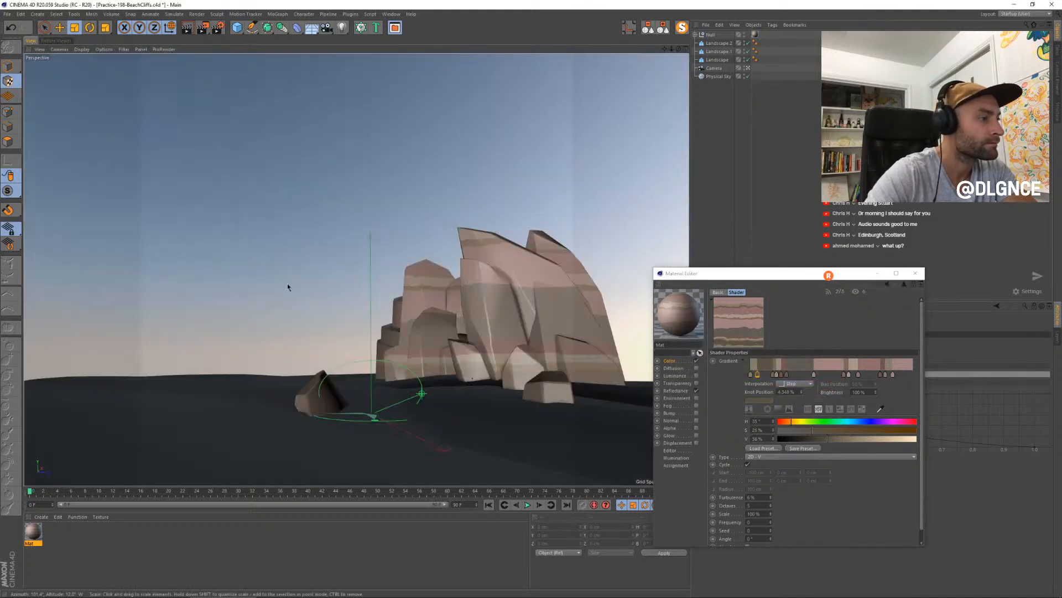
drag(758, 372, 761, 377)
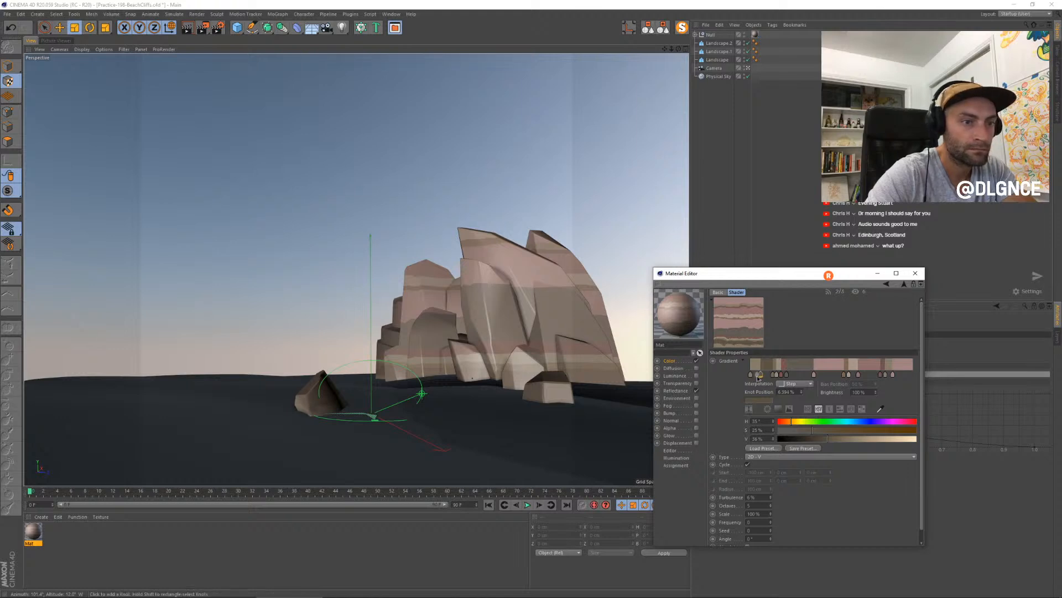
- Add another dark knot at about 5% with hue 41°, saturation 29% and value 31%
double_click(758, 376)
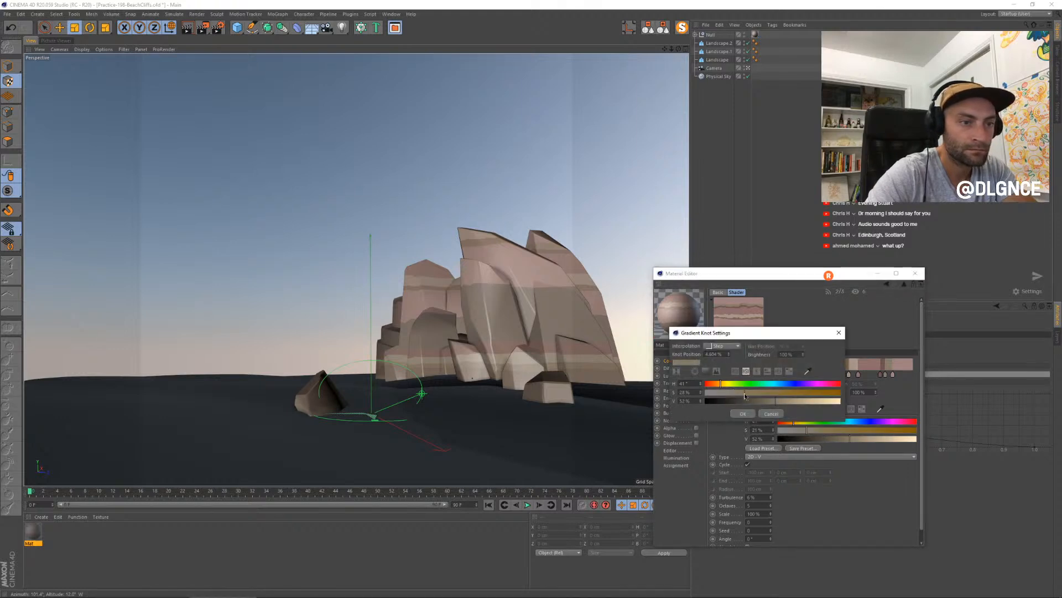
drag(745, 394, 745, 394)
click(756, 402)
click(743, 411)
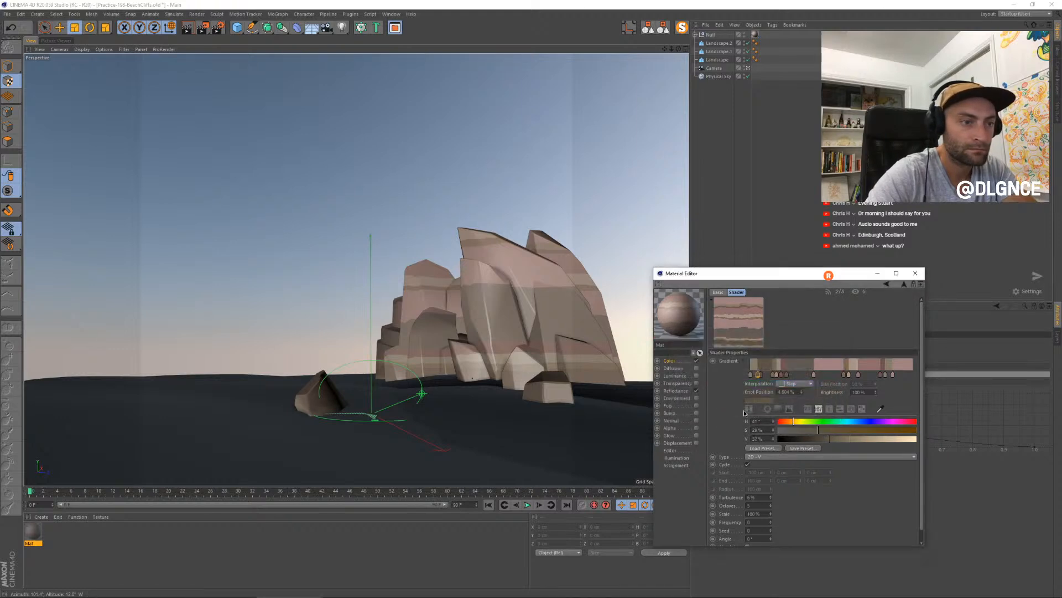
- Reposition the two dark knots near the gradient's start, moving the hue 35° knot to about 9%
click(764, 375)
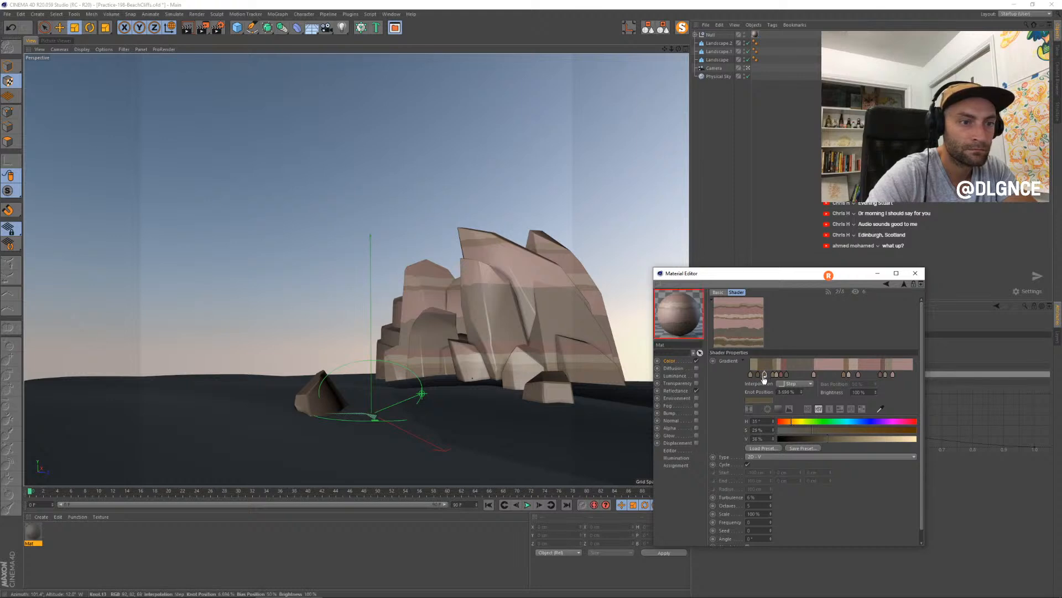
click(759, 375)
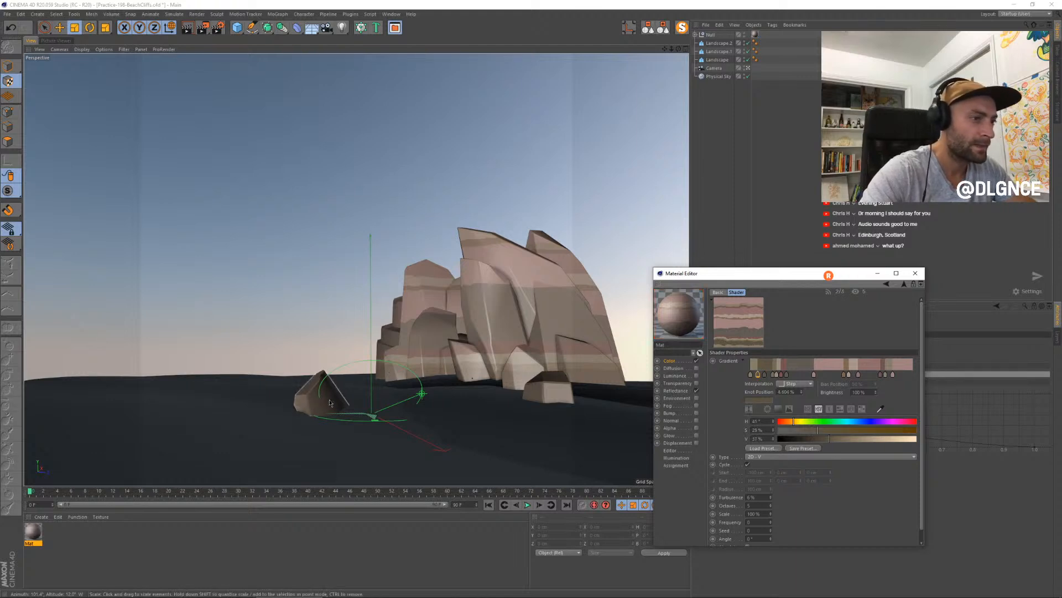
click(765, 375)
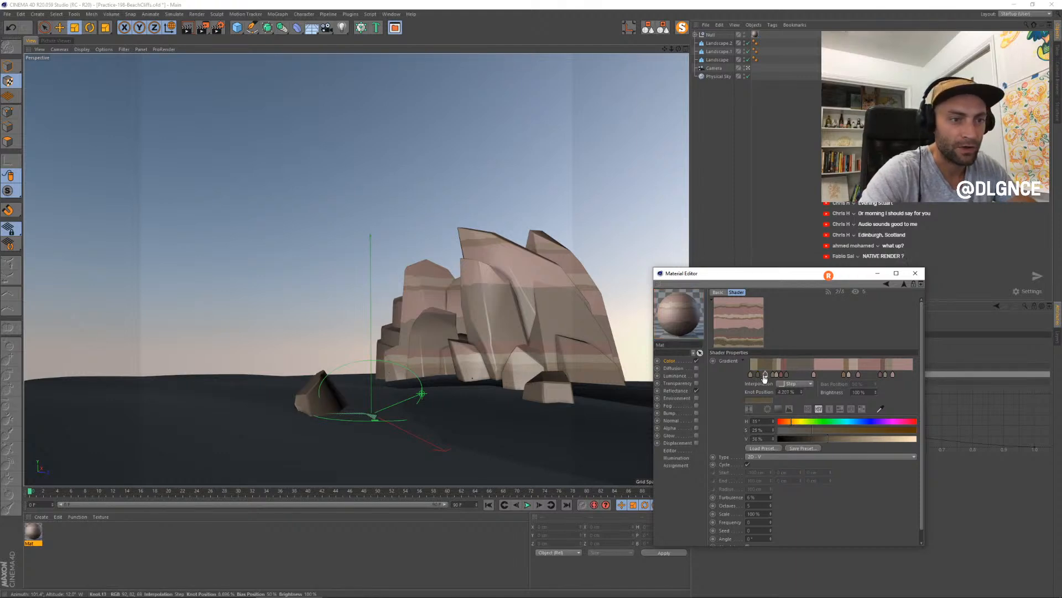
click(762, 375)
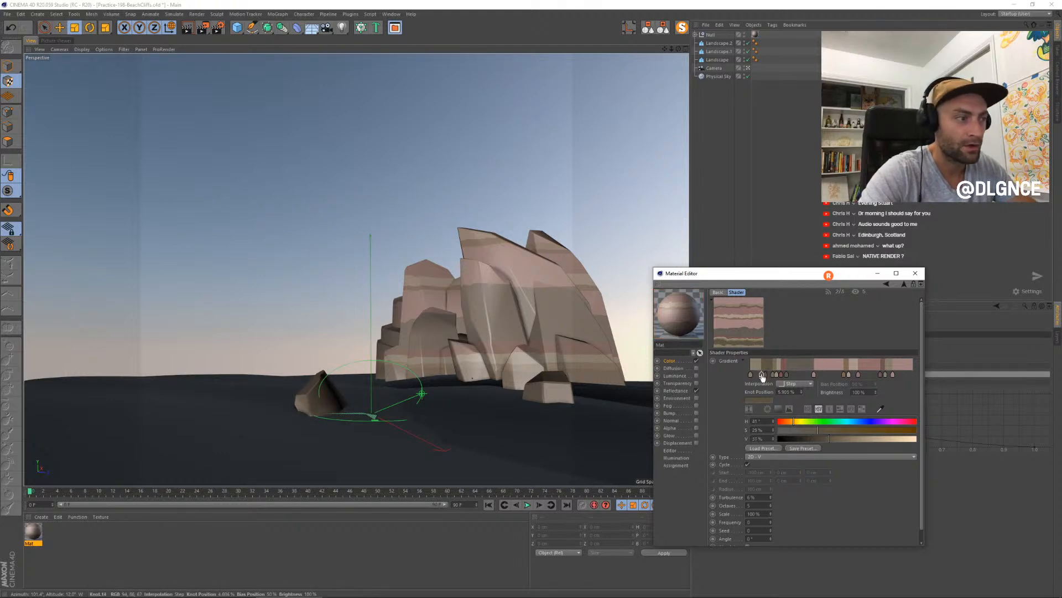
click(764, 376)
- Add a lighter sandy knot with hue 41°, saturation 21% and value 61% at about 6.6%, before the dark knots
click(761, 376)
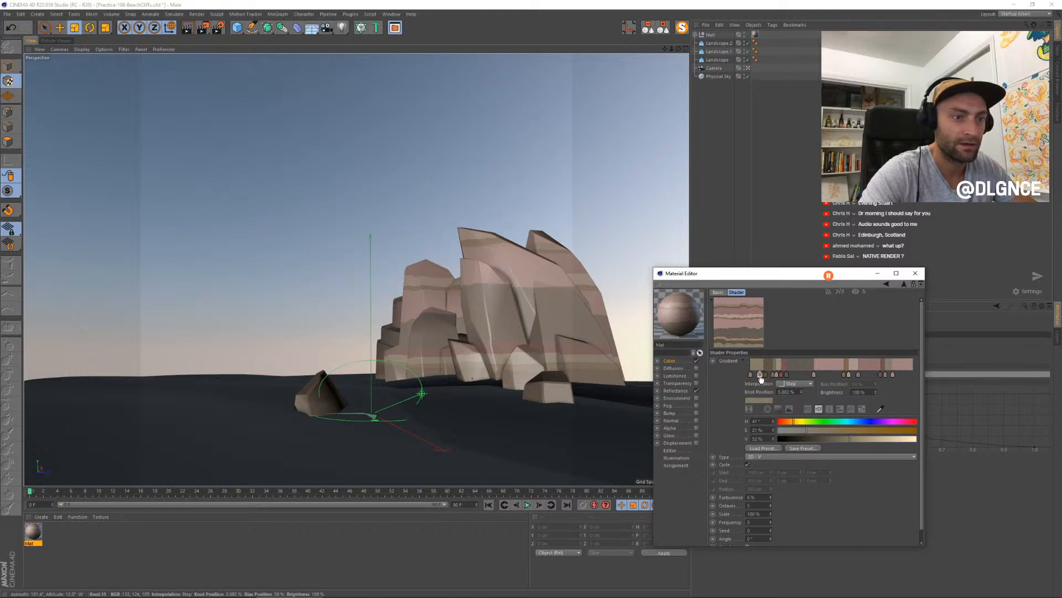
double_click(761, 375)
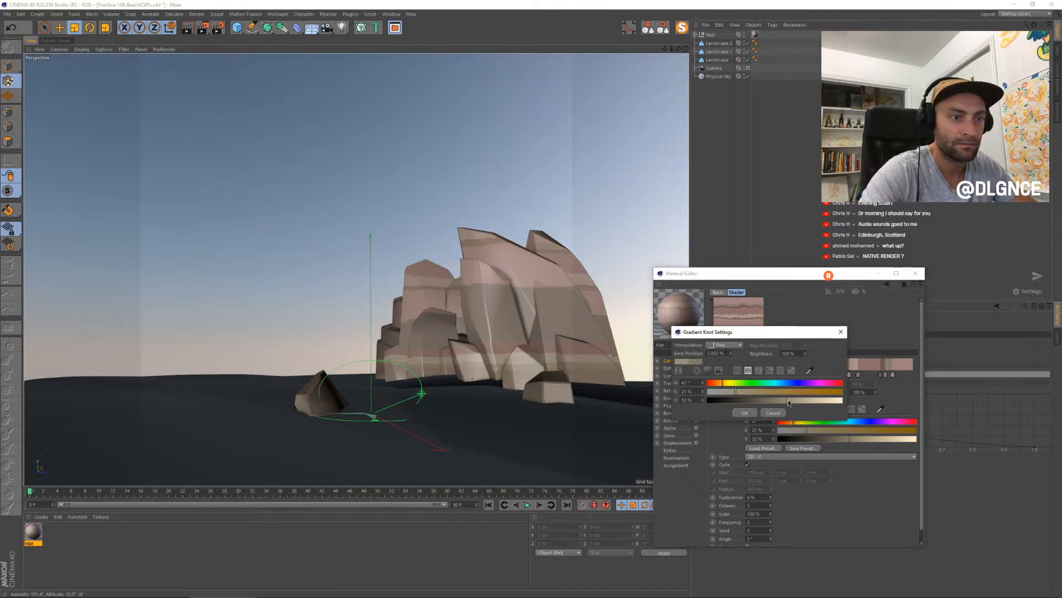
drag(788, 400, 762, 376)
click(744, 412)
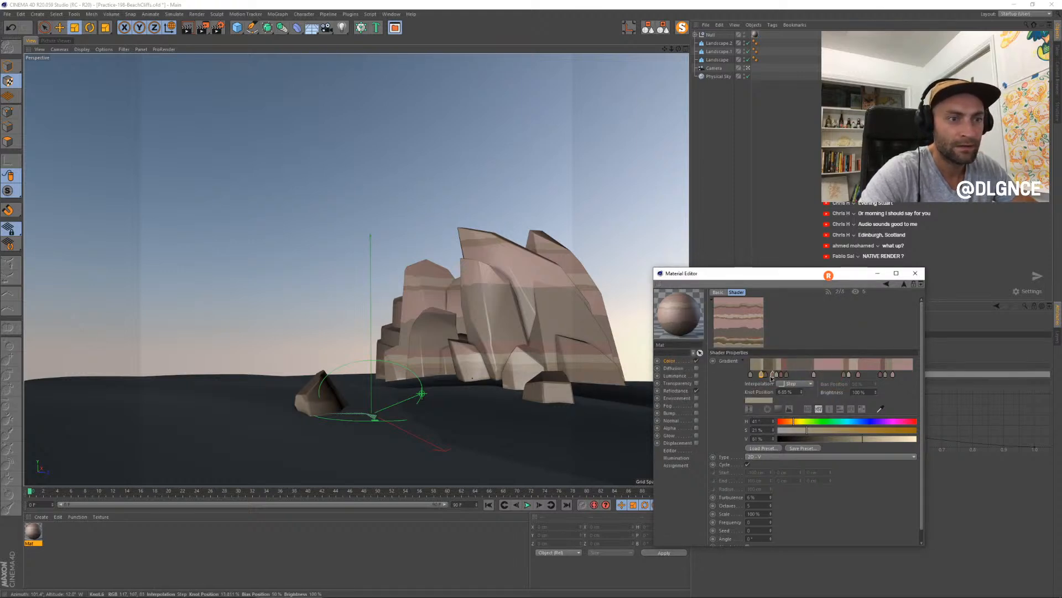
- Add a dark brown knot with hue 35° and value 36% at about 12% of the gradient
click(770, 374)
double_click(769, 374)
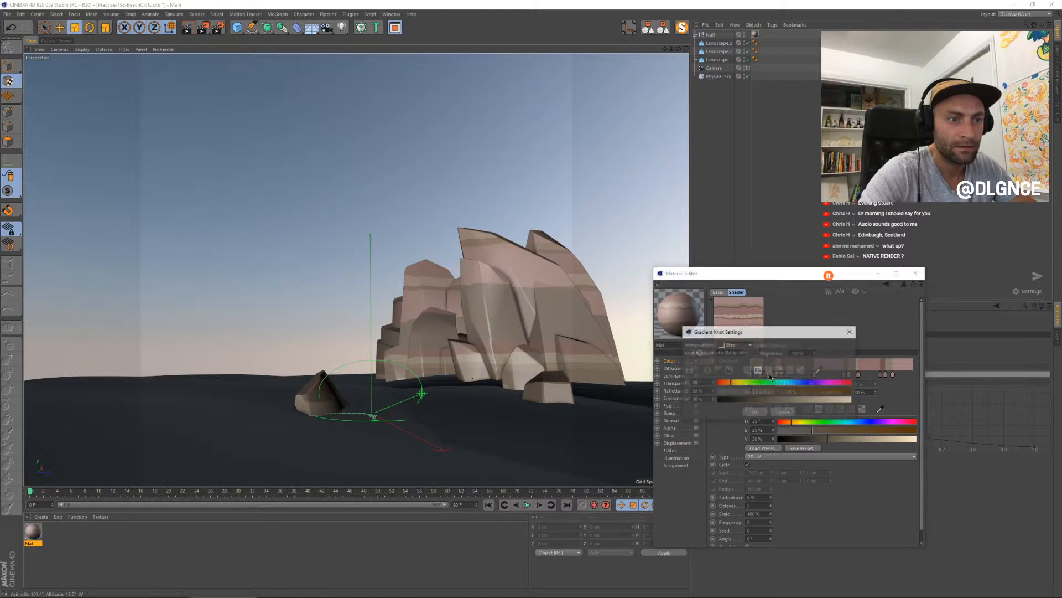
click(755, 412)
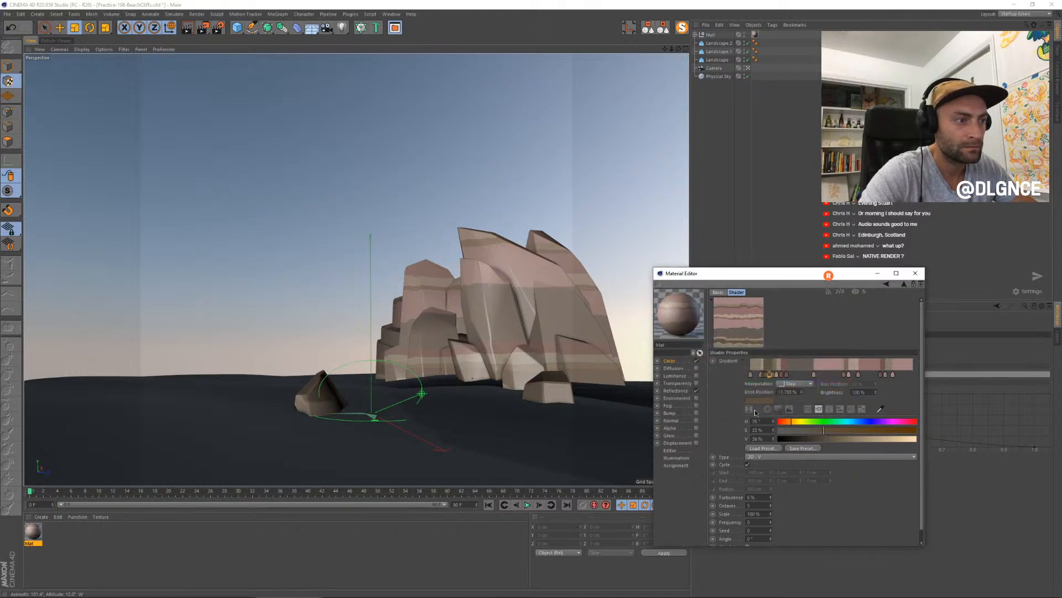
- Add a darker brown knot with hue 22° and saturation 28%, and place it at about 11%
click(804, 374)
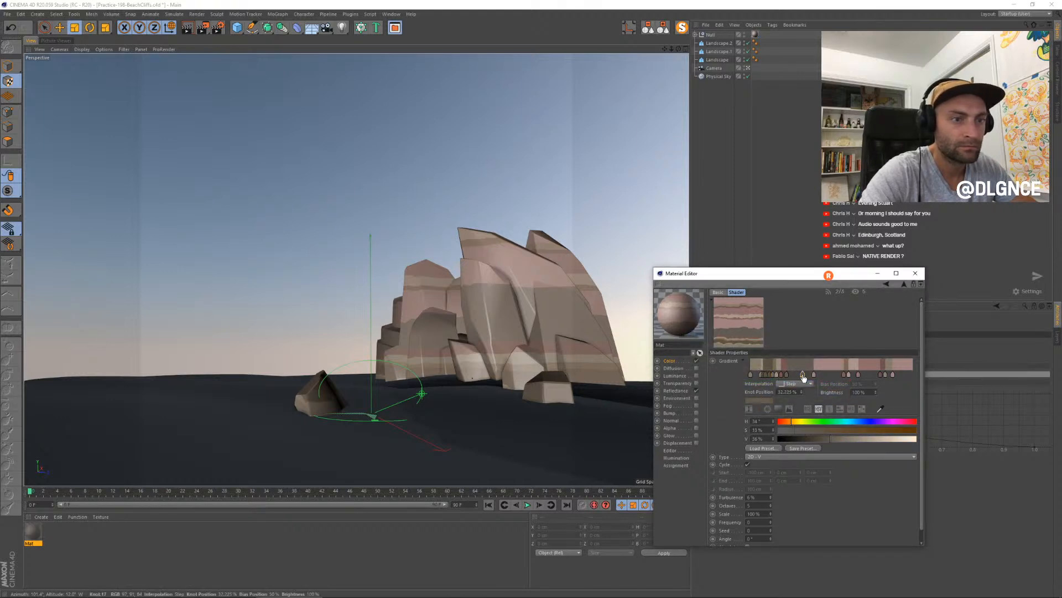
double_click(804, 374)
click(759, 383)
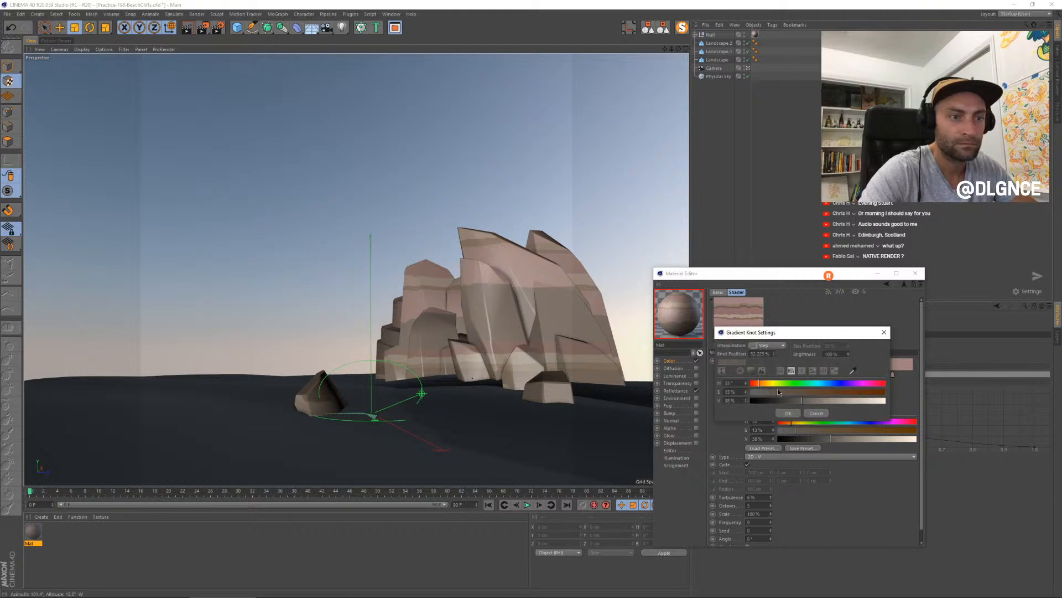
drag(779, 393, 751, 403)
click(788, 413)
double_click(769, 377)
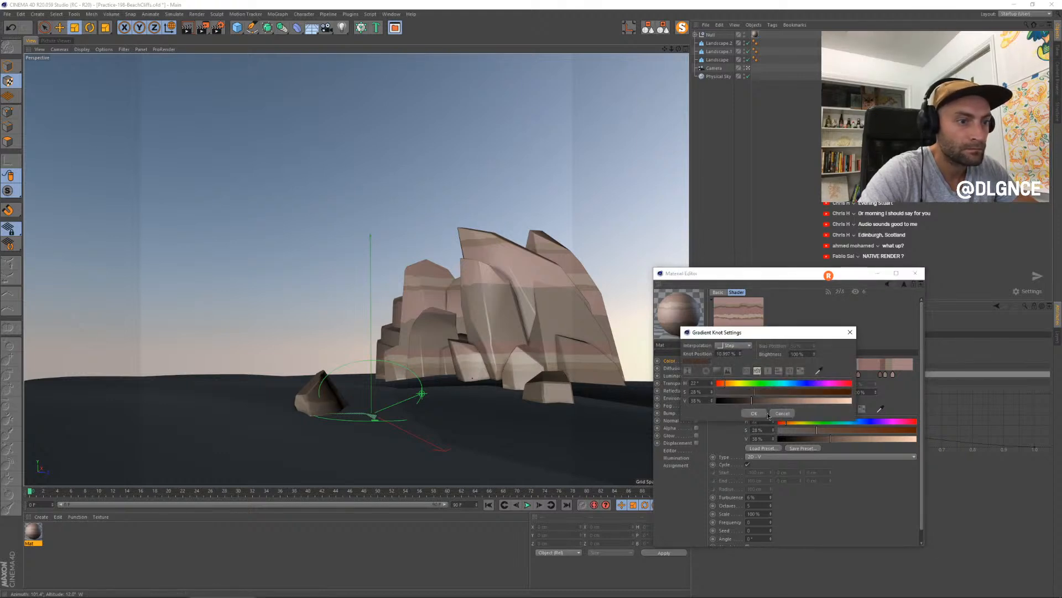
click(754, 412)
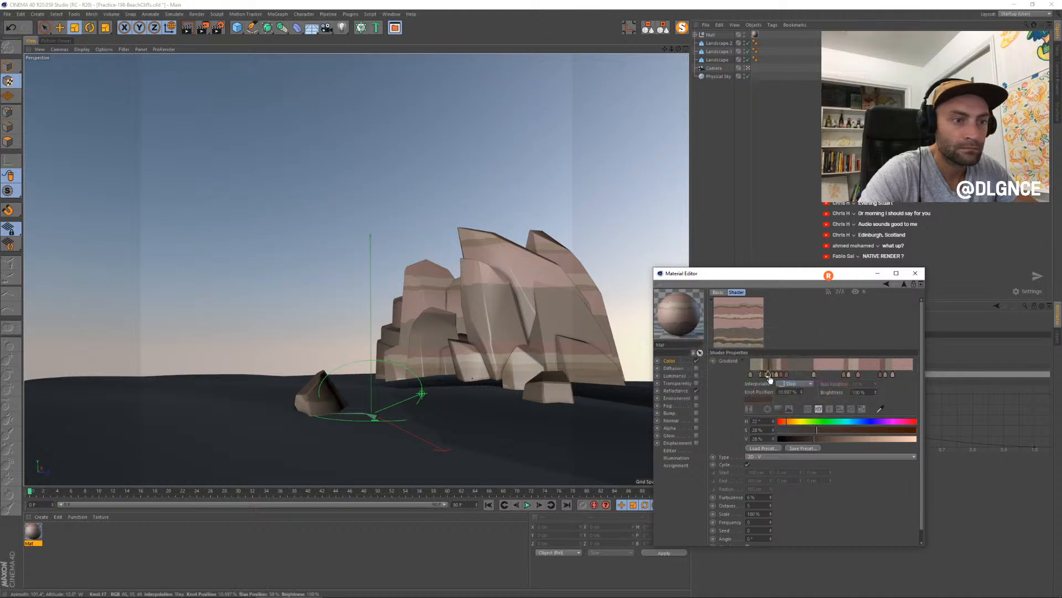
- Re-render the scene, raise the mix strength of the gradient texture in the color channel, and close the Material Editor
click(679, 363)
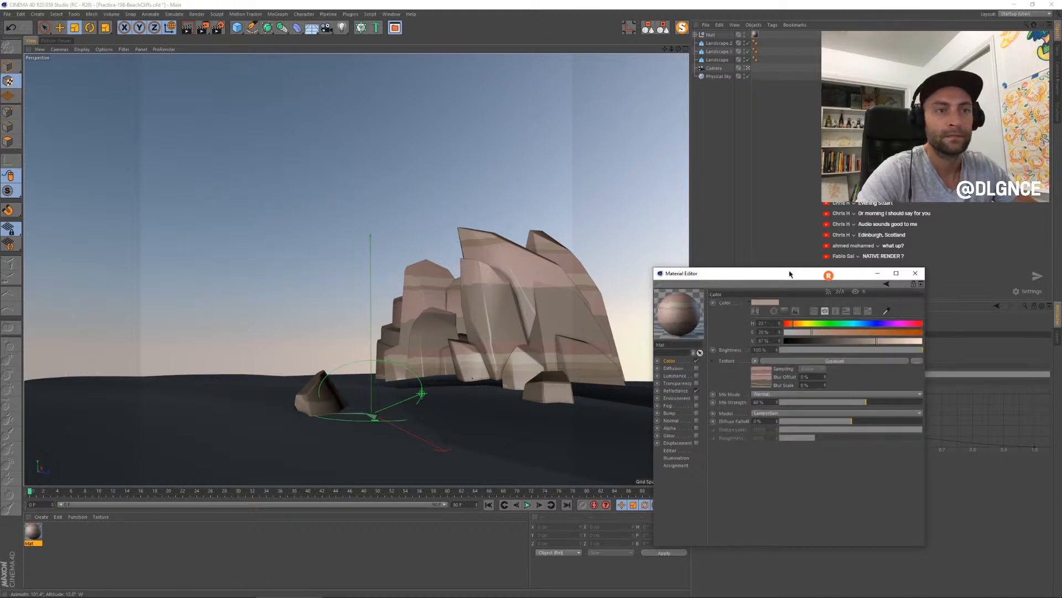
drag(774, 275, 674, 264)
key(shift+r)
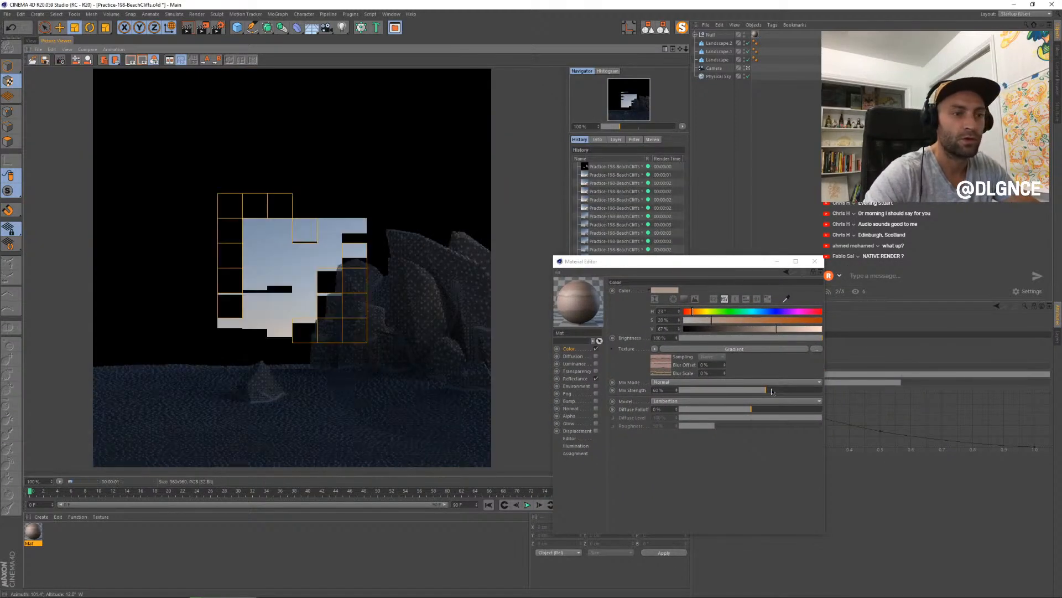
click(779, 390)
click(815, 261)
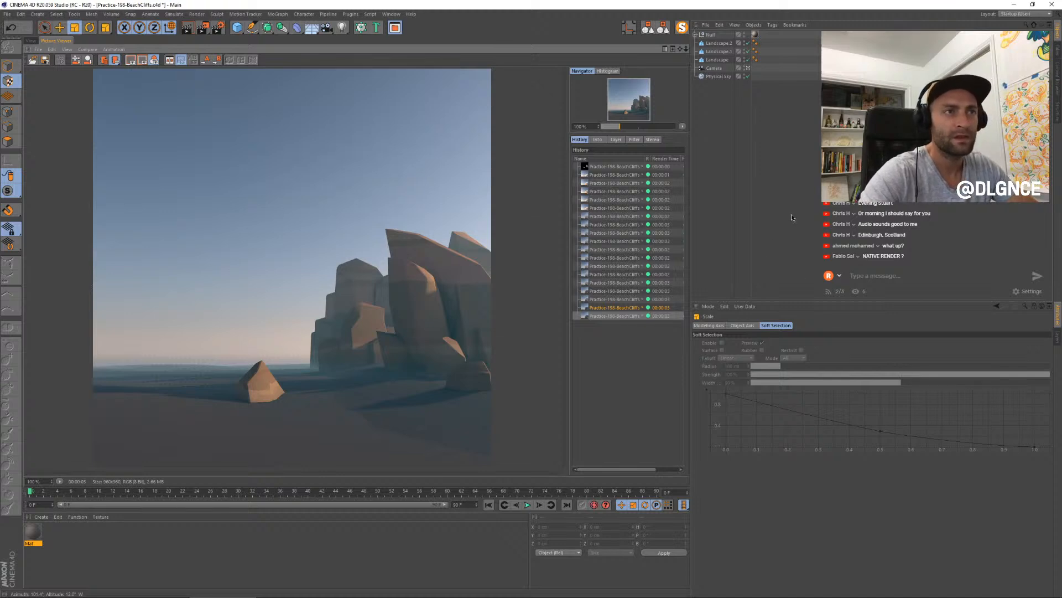
- Tint the Physical Sky's sun shadow color dark blue-violet with value 19%
click(719, 76)
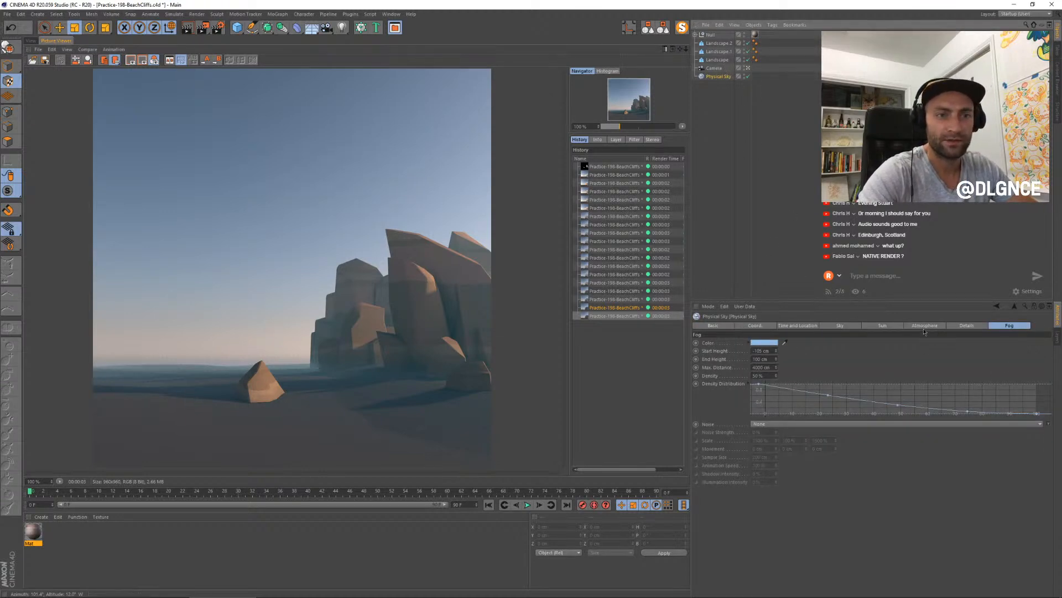
click(925, 326)
click(881, 326)
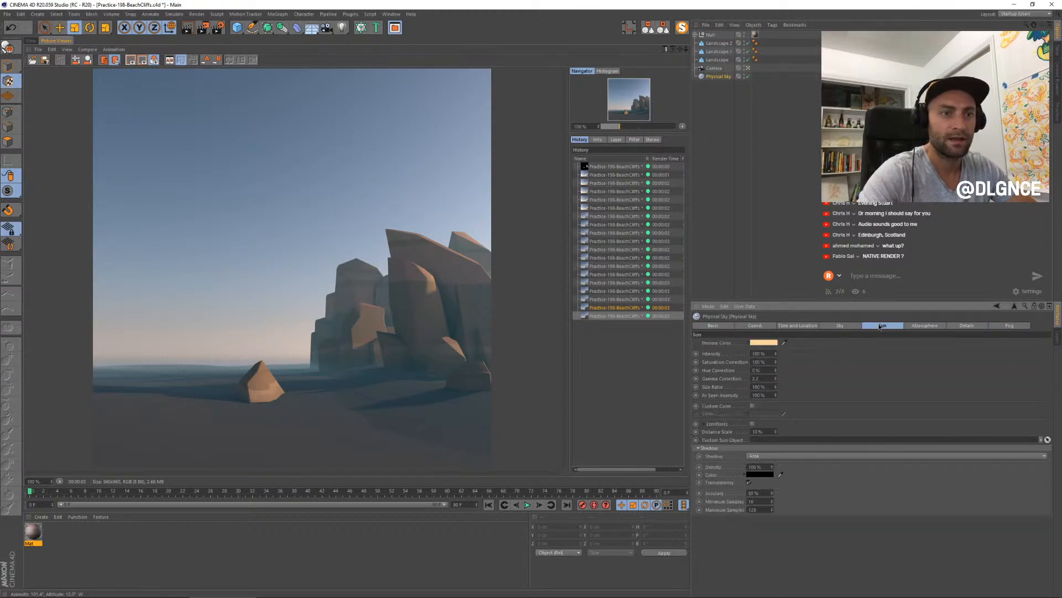
click(763, 474)
click(802, 474)
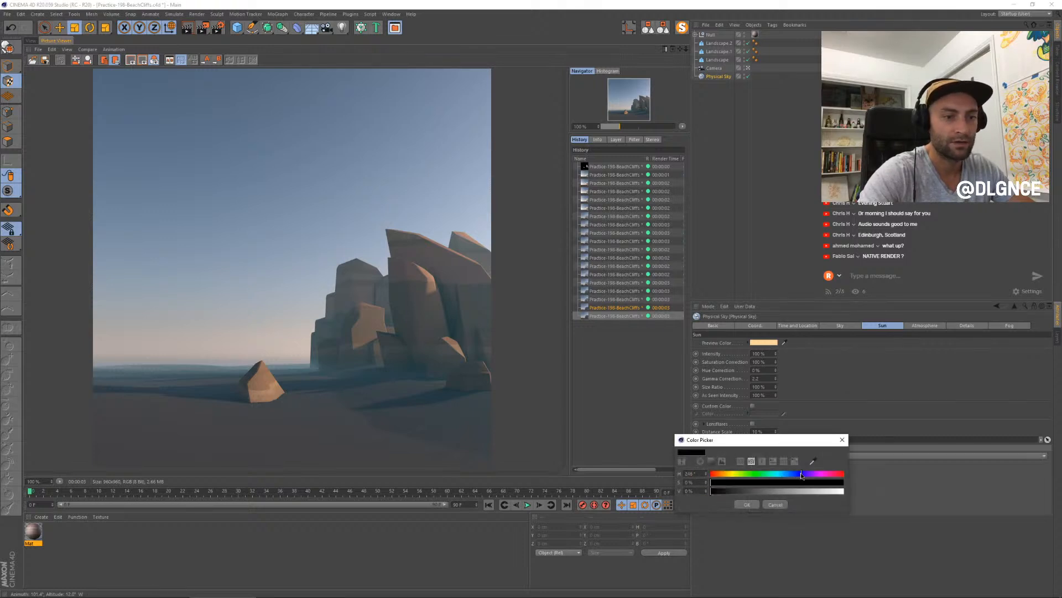
click(756, 482)
click(732, 491)
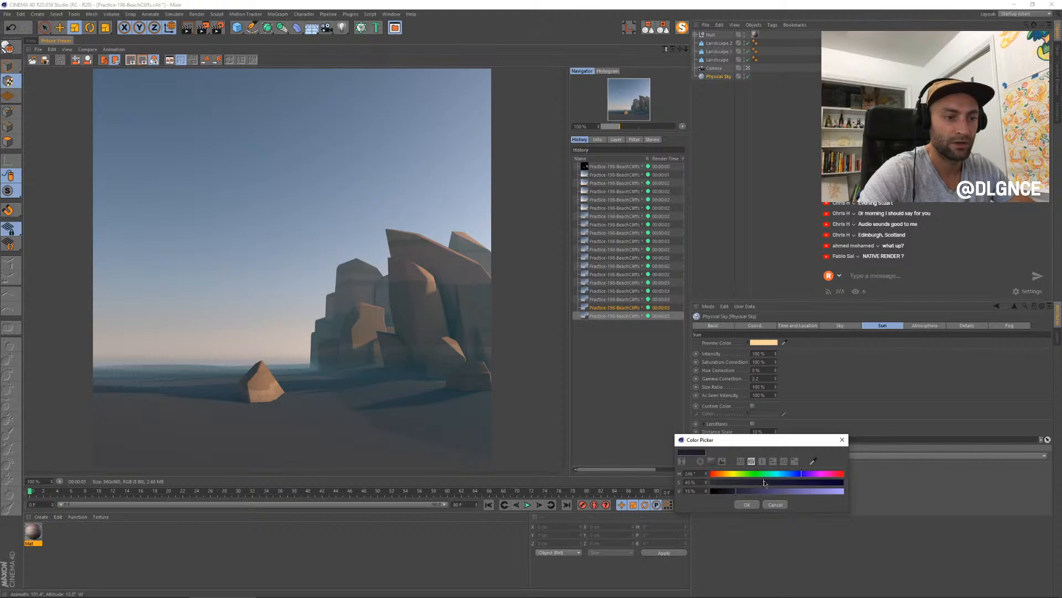
click(747, 504)
- Raise the Physical Sky's sky intensity to 130% and re-render the scene
click(844, 327)
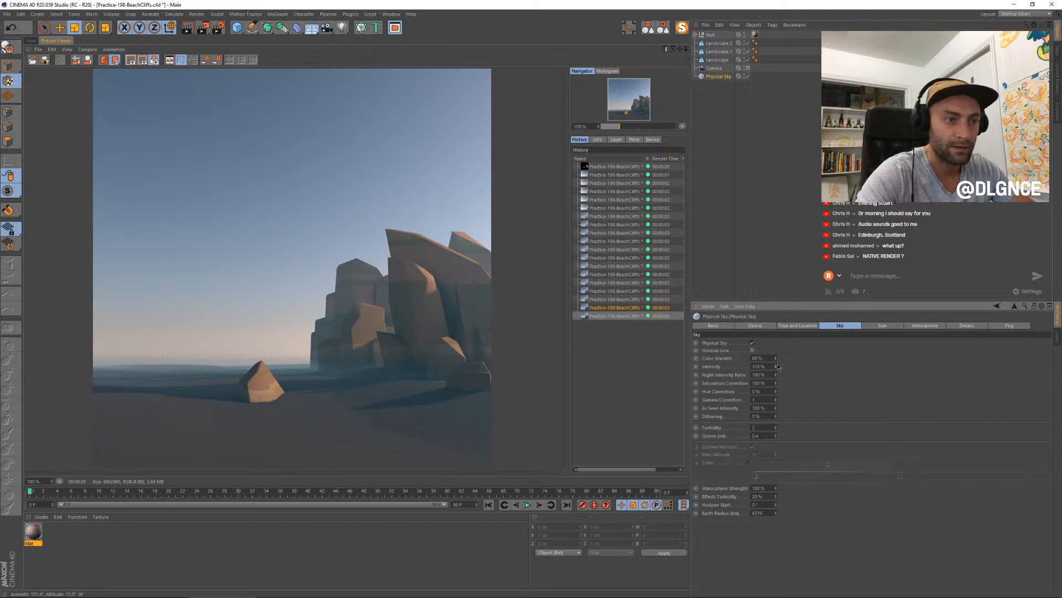
key(shift+r)
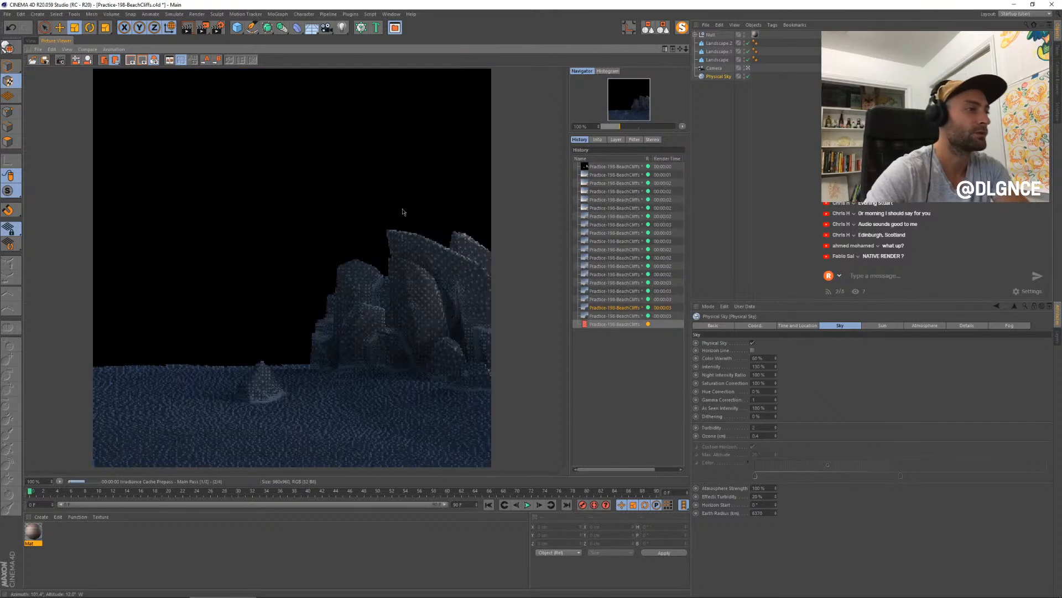
- Set the Global Illumination gamma to 1.8 in the render settings, re-render, and compare the result with the previous render
click(218, 27)
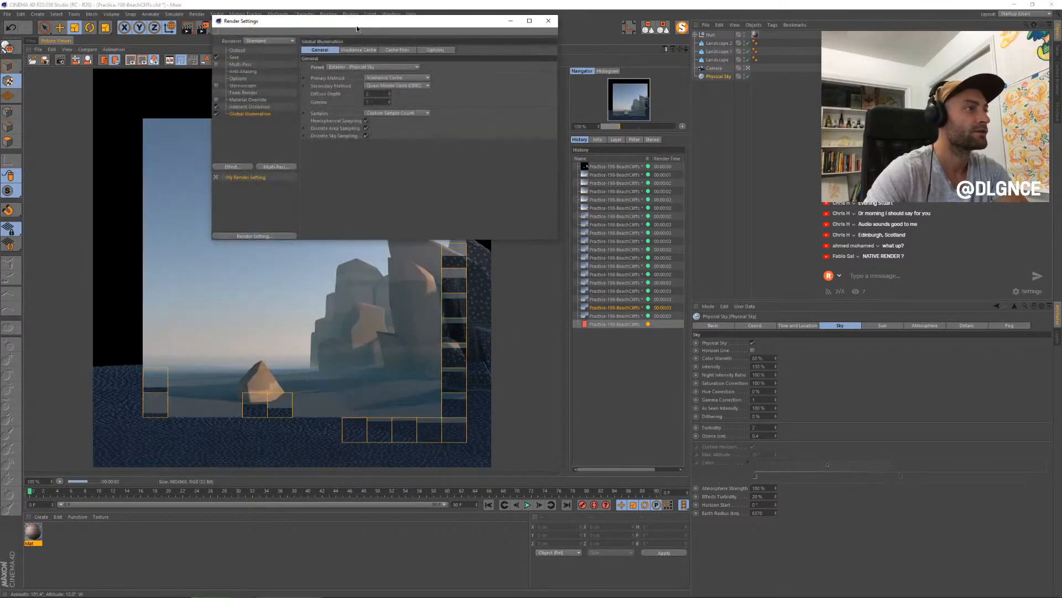
drag(356, 24, 664, 226)
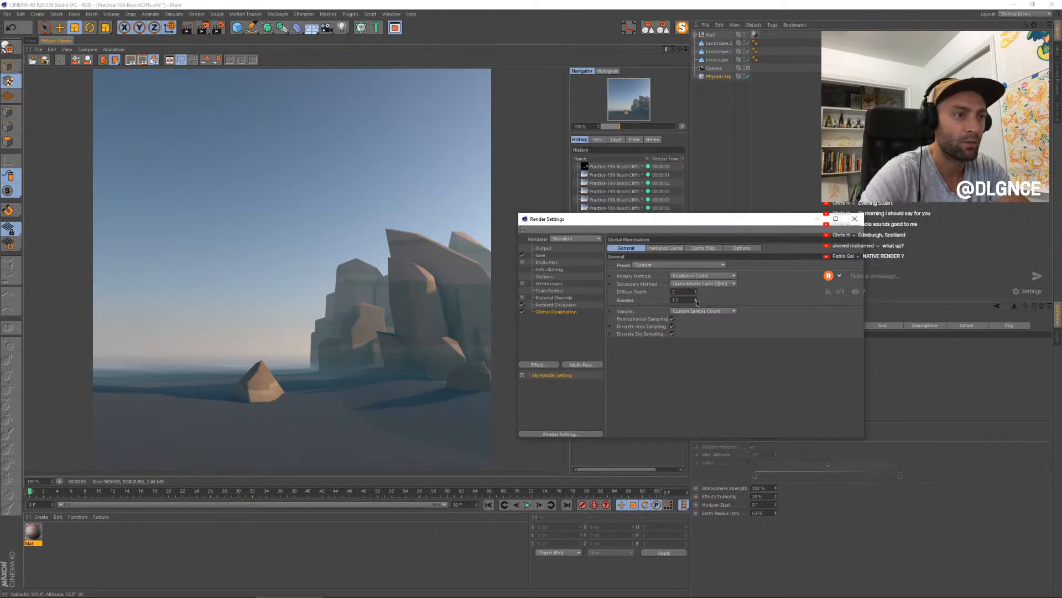
drag(726, 215, 589, 250)
key(shift+r)
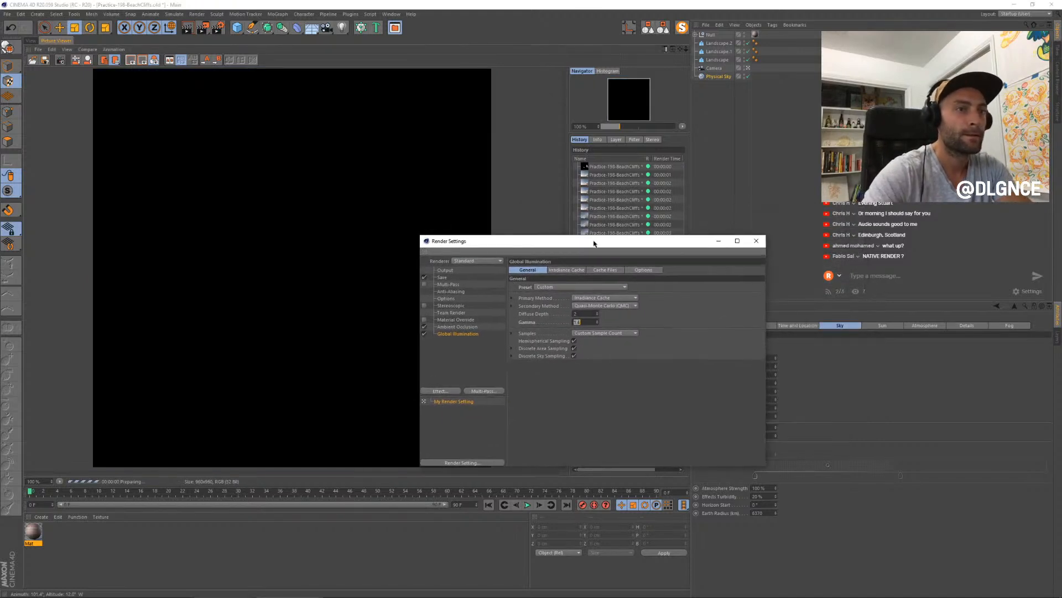
click(755, 244)
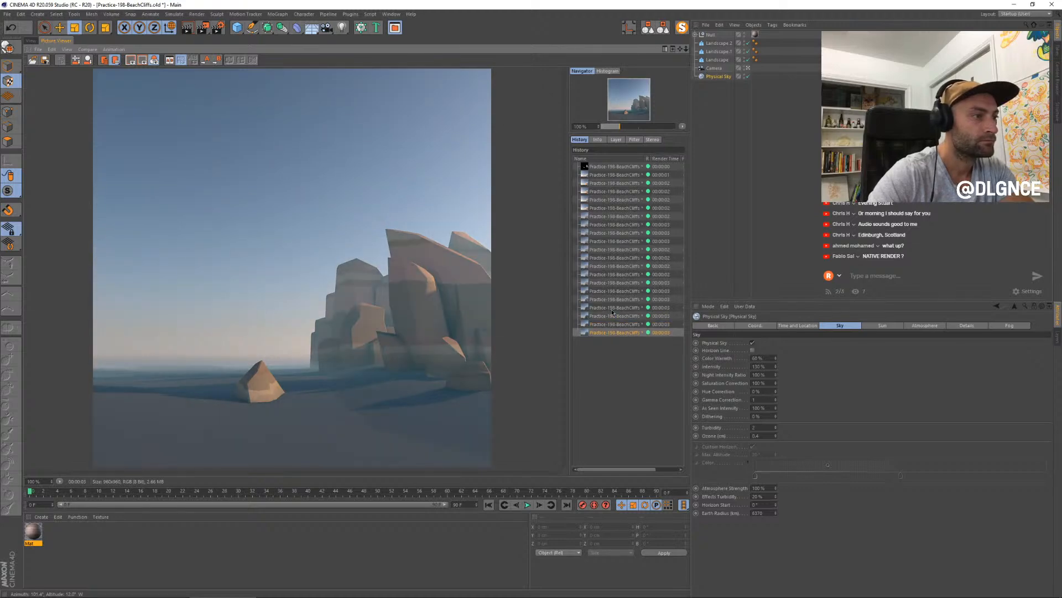
click(609, 324)
click(603, 332)
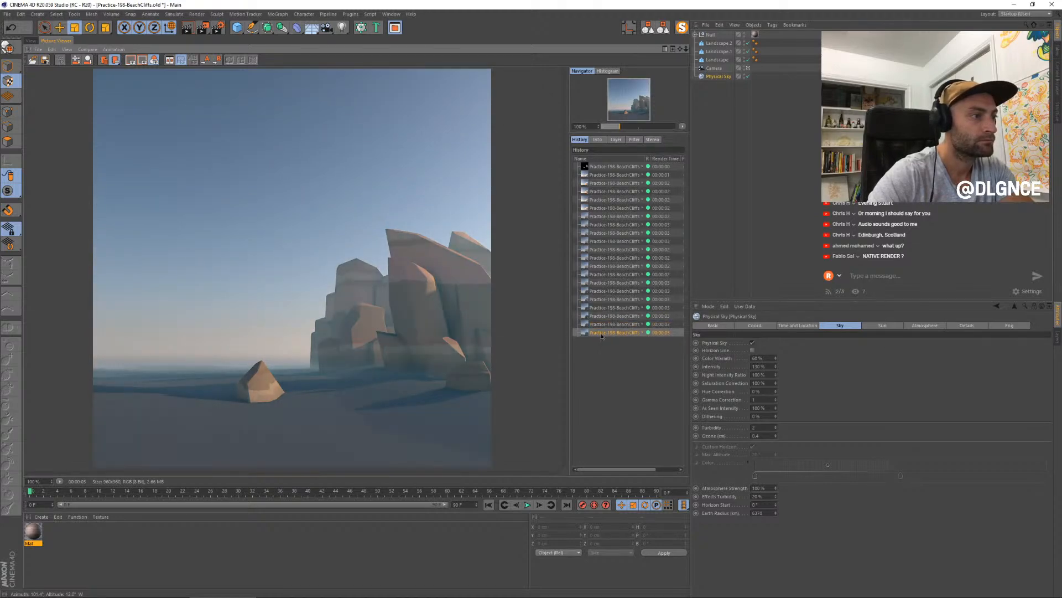
- Re-render the scene and adjust the dark blue first knot of the Ambient Occlusion color gradient in the render settings
click(202, 27)
click(218, 28)
drag(289, 25, 541, 234)
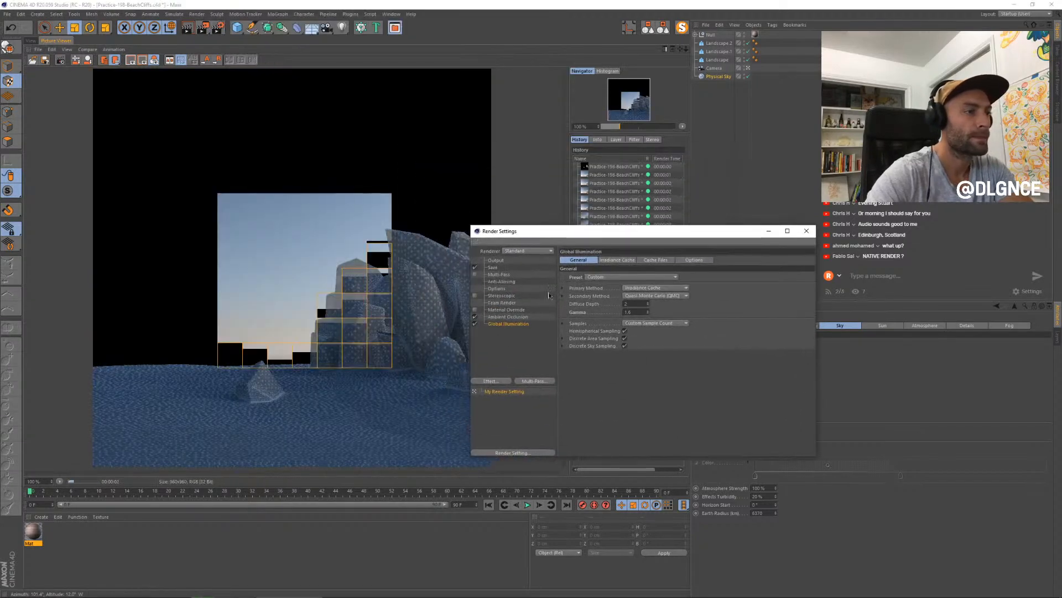
click(508, 317)
double_click(623, 297)
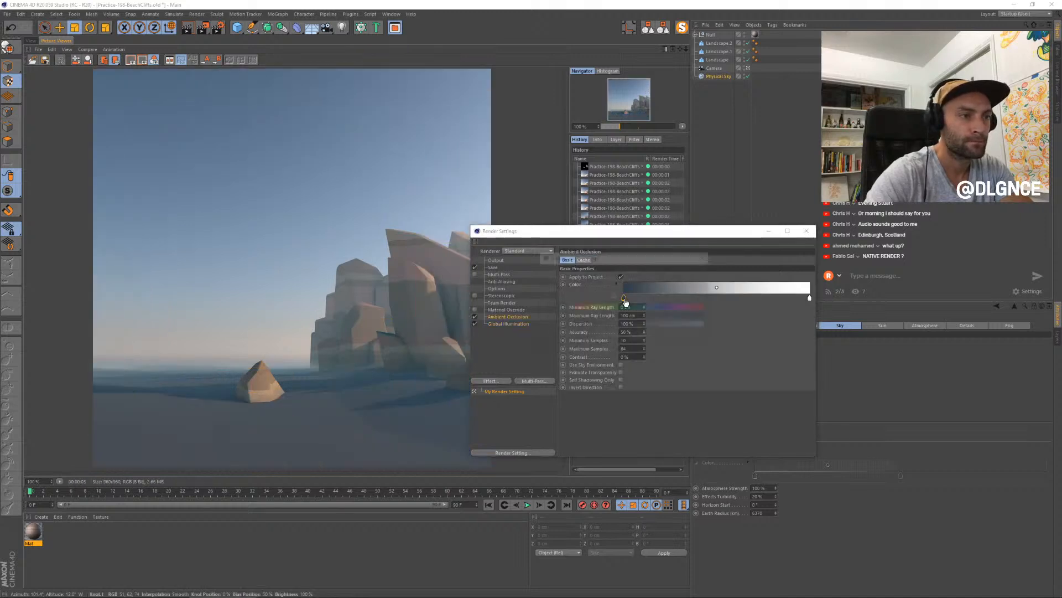
click(611, 338)
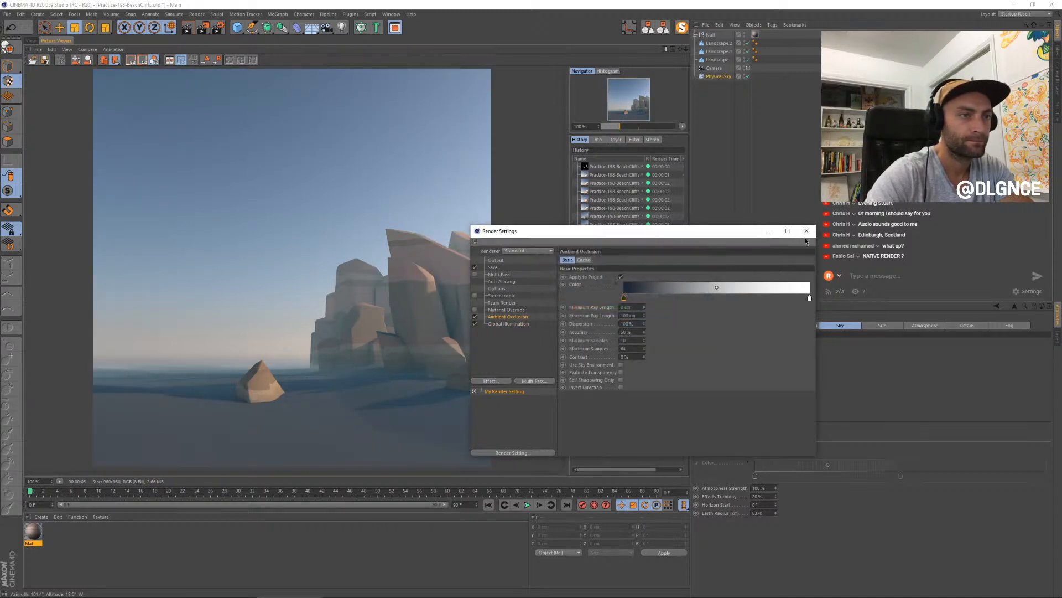
click(806, 230)
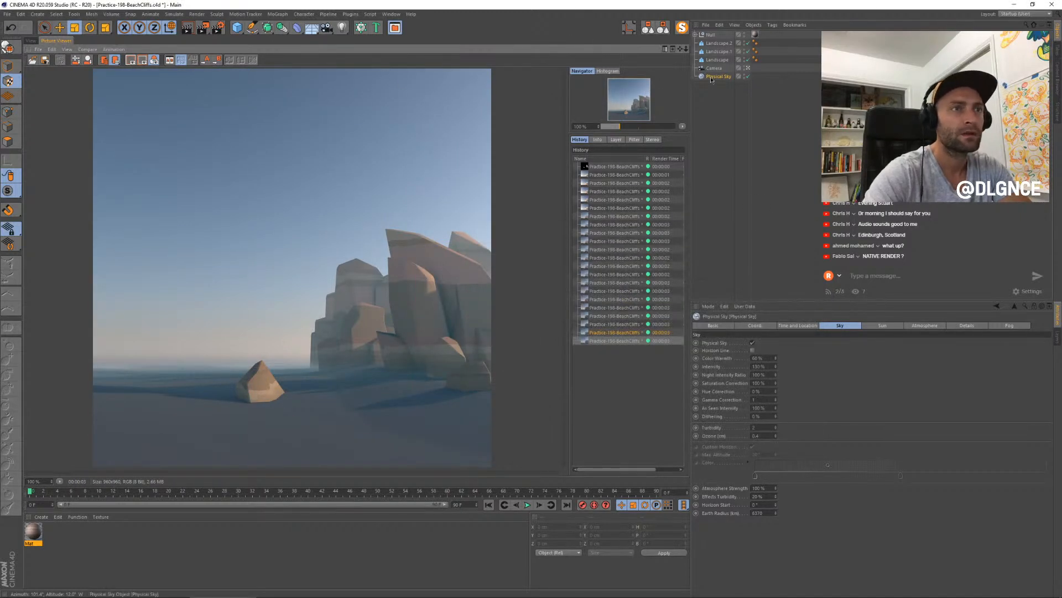
- Raise the sun's shadow density to 140%, re-render, and compare the result with earlier renders
click(883, 325)
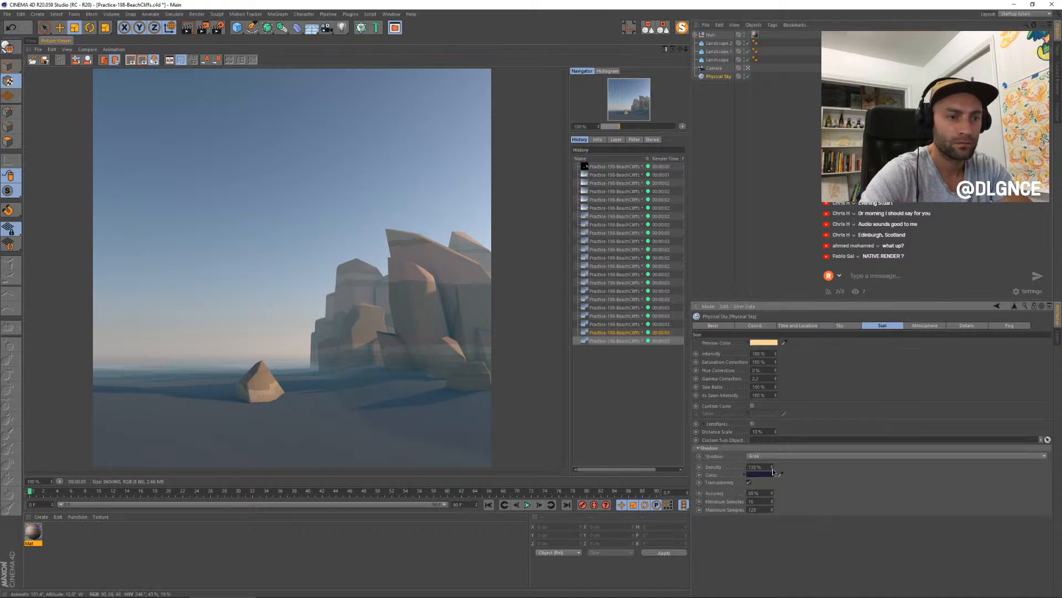
key(shift+r)
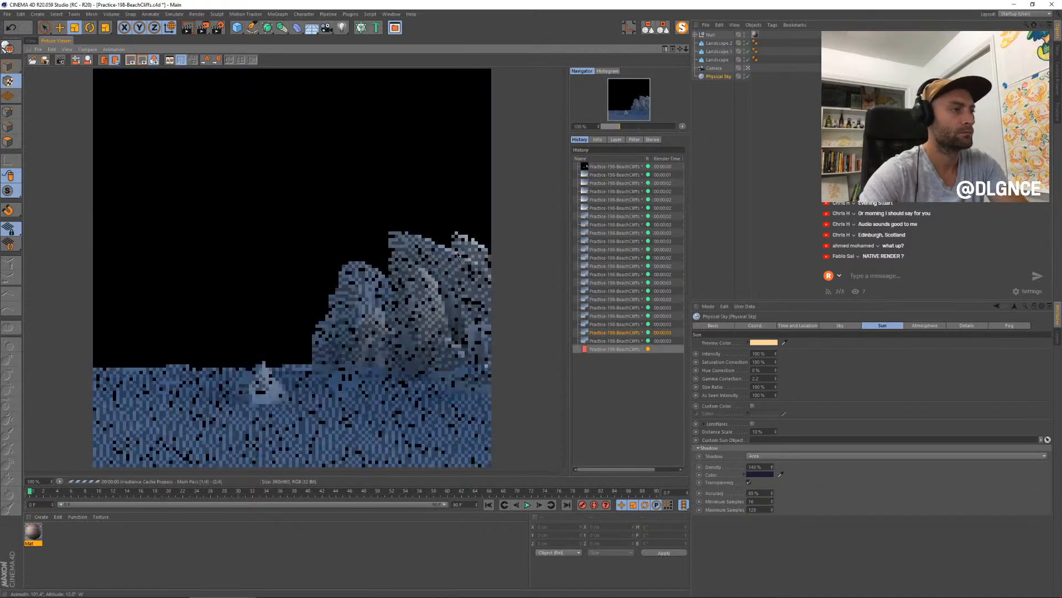
click(614, 342)
key(Up)
key(Down)
key(Down)
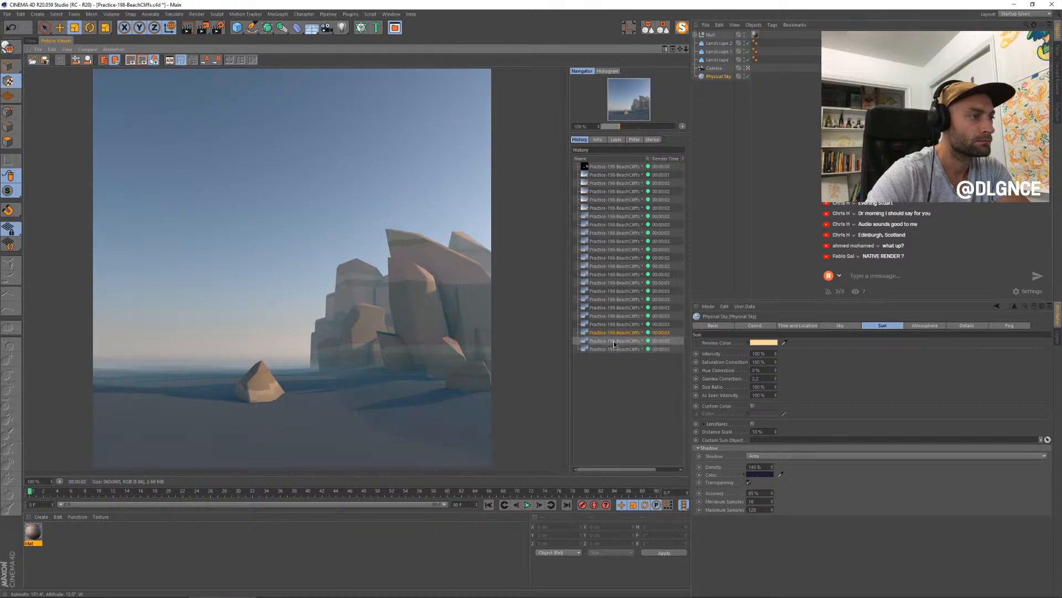
- Lower the Global Illumination gamma in the render settings and re-render the scene
click(218, 27)
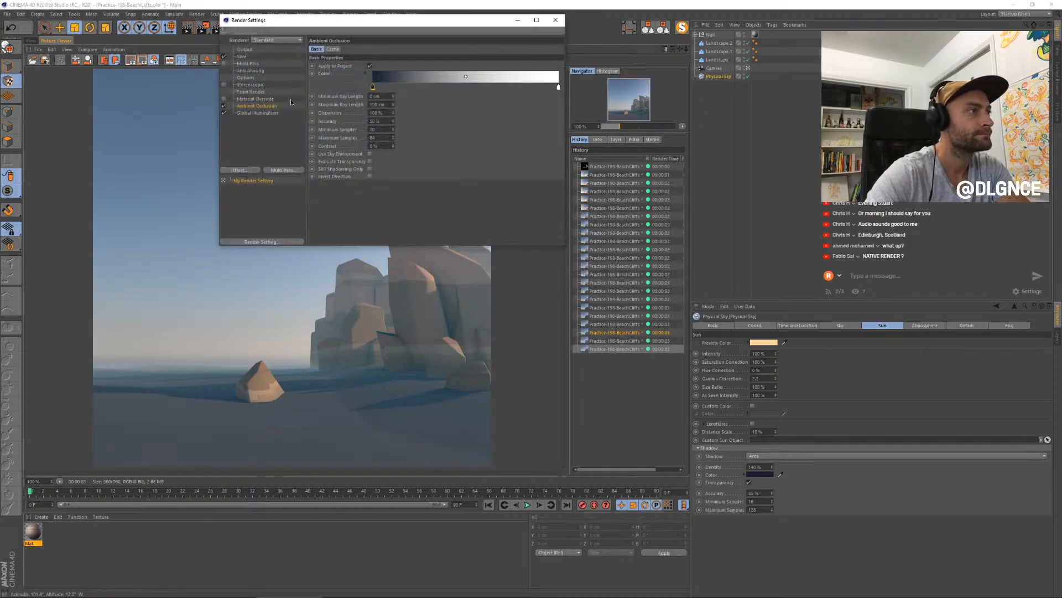
click(257, 113)
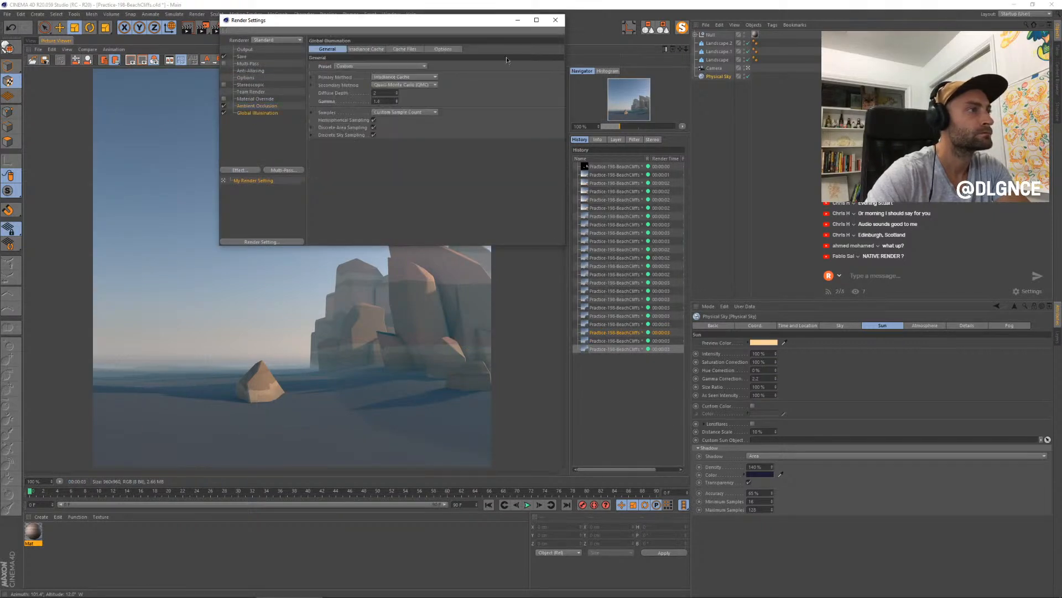
click(555, 20)
key(shift+r)
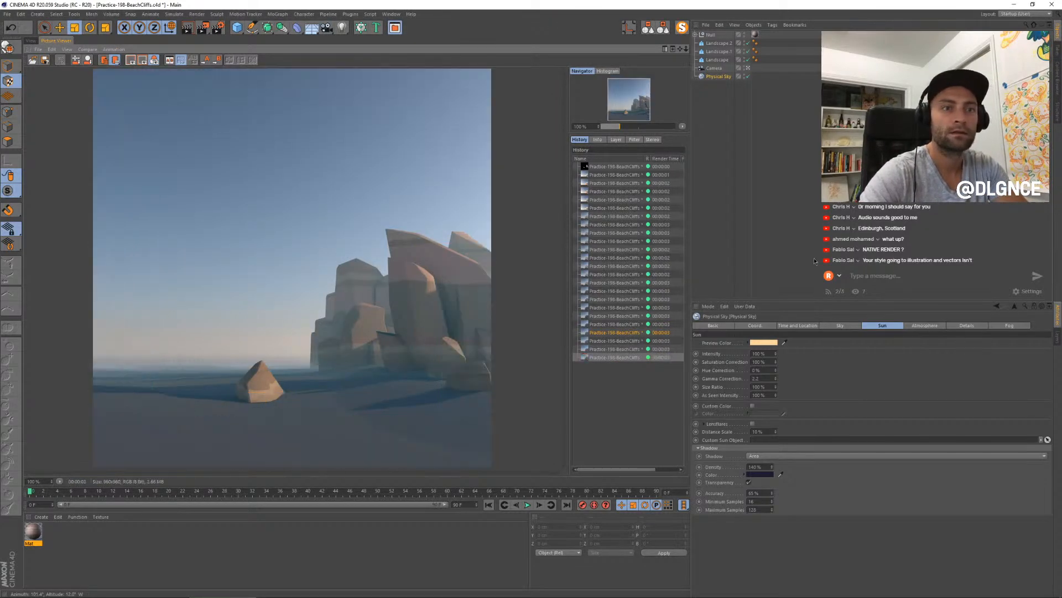
- Compare the newest render with the previous ones in the render history
click(602, 347)
key(Down)
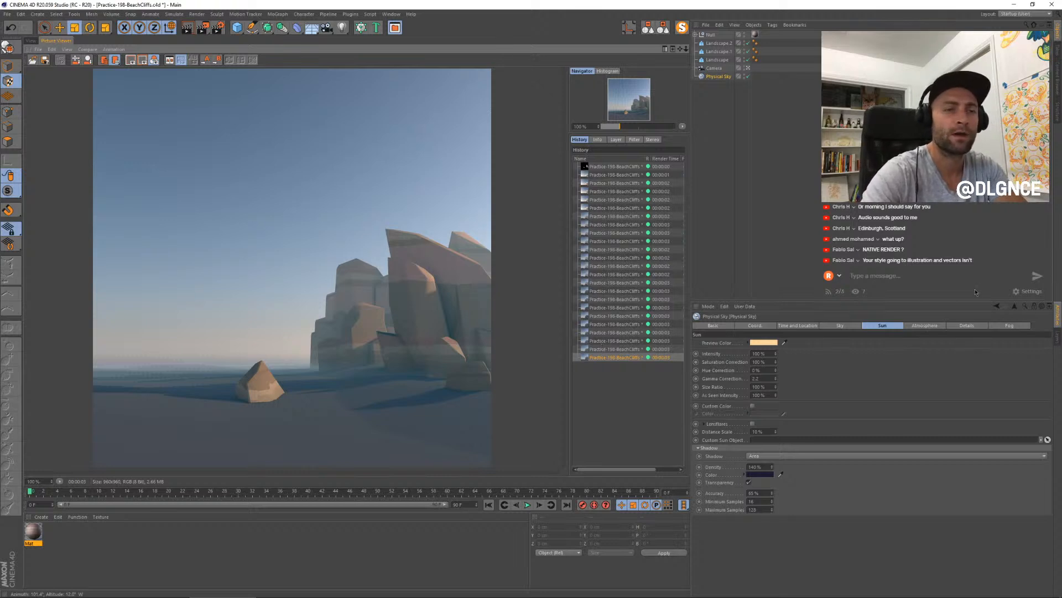
click(619, 334)
key(Up)
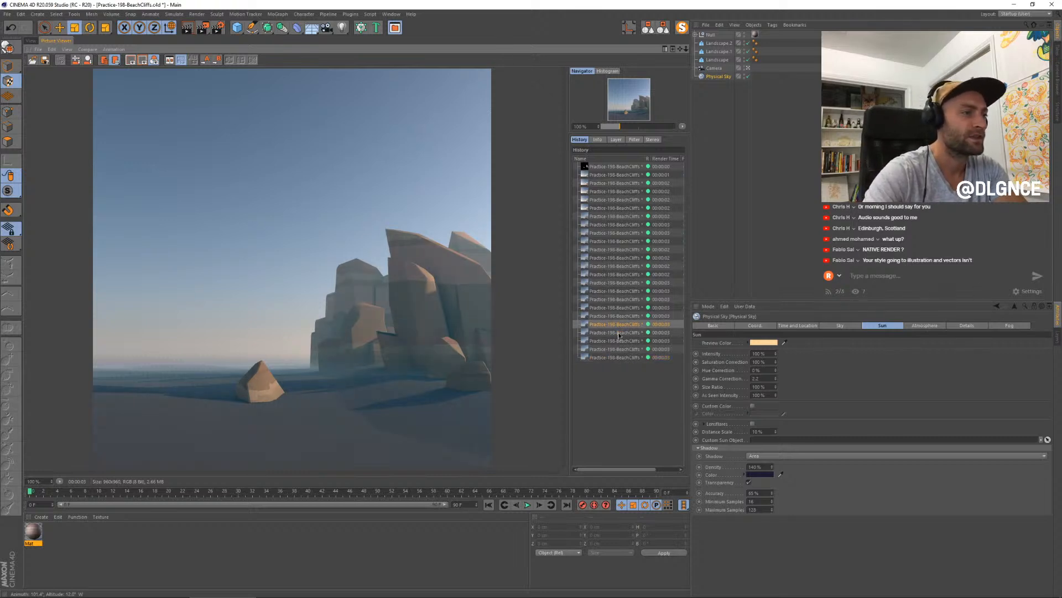
key(Down)
key(Down)
key(Down)
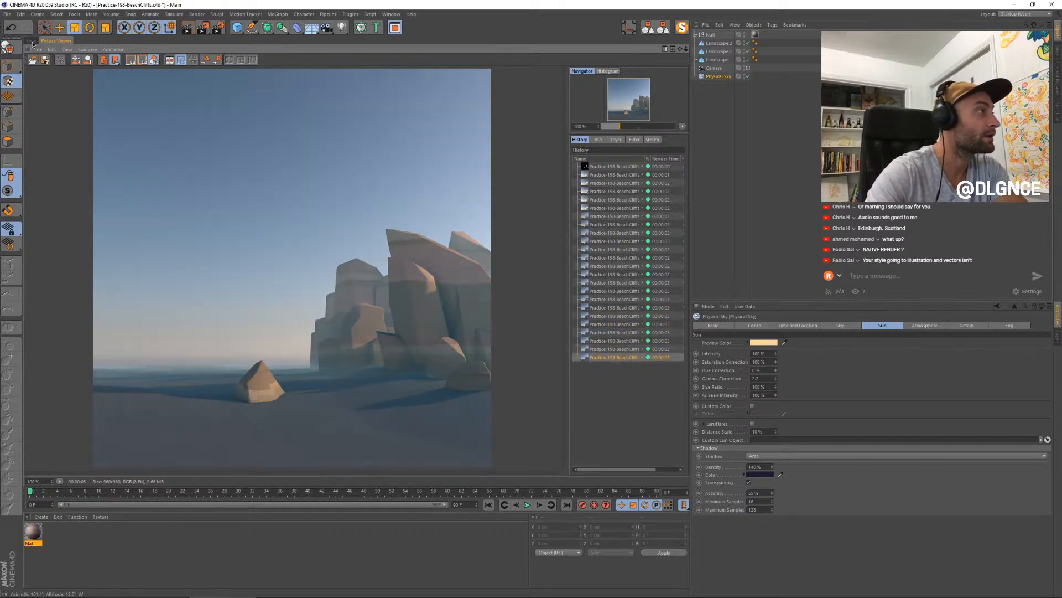
- Return to the perspective view in model mode and shift the large slab on the cliff's right side along its axis
click(31, 40)
click(561, 322)
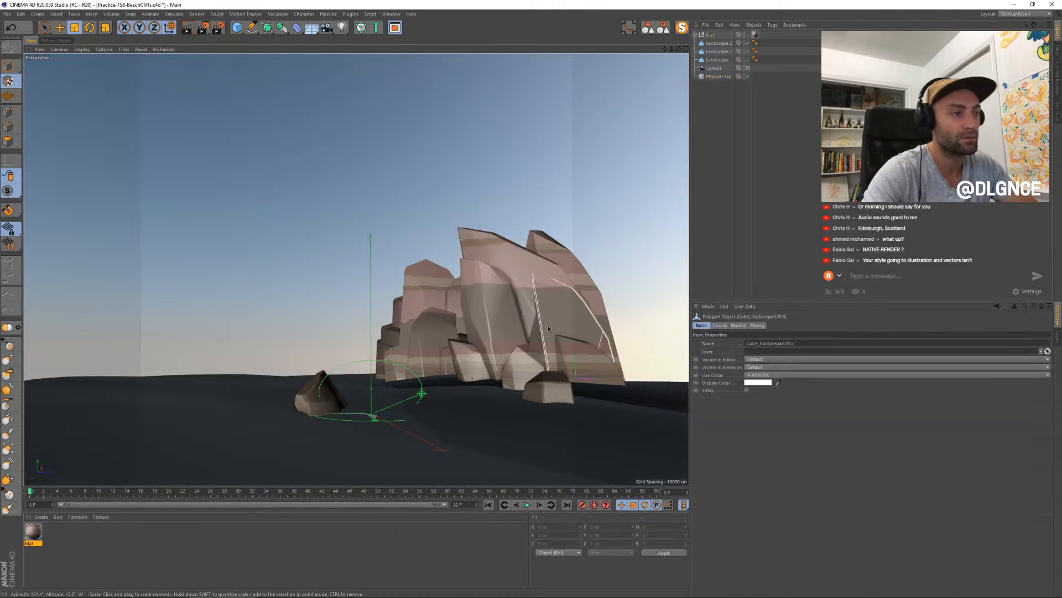
key(e)
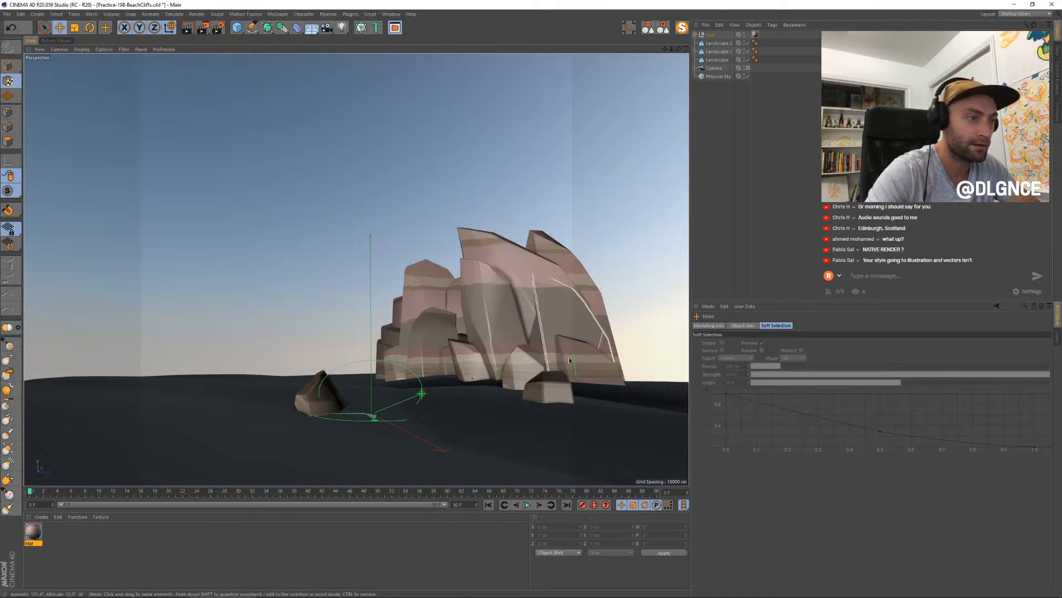
click(14, 69)
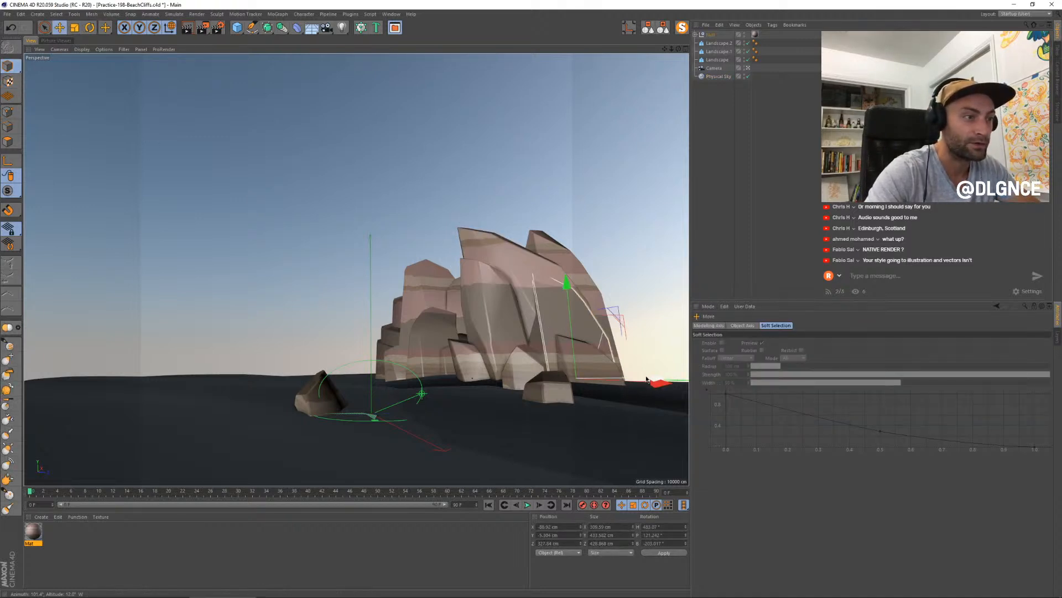
drag(646, 379, 664, 396)
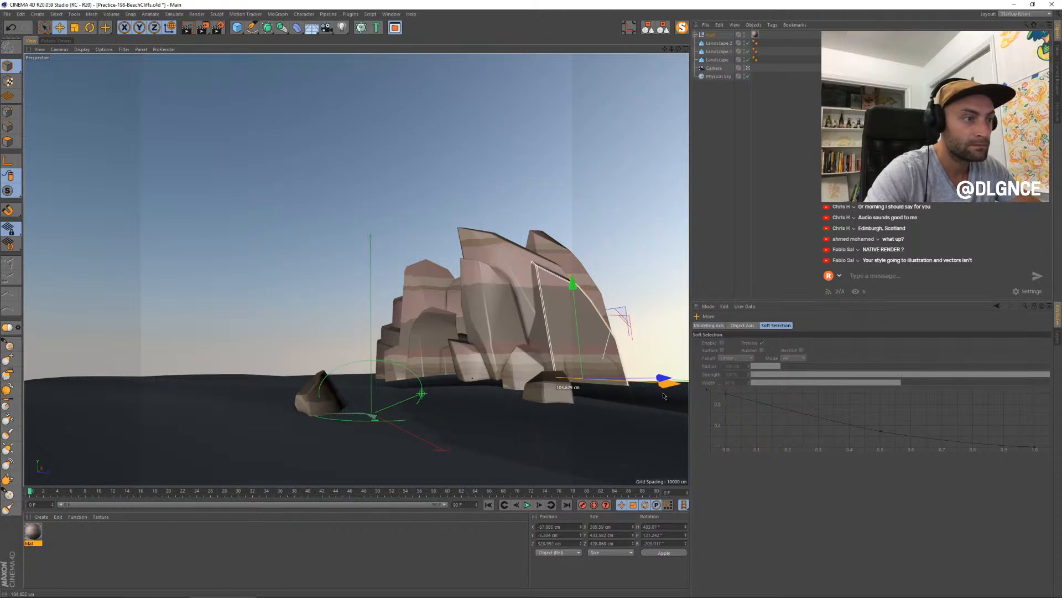
- Scale the right-hand cliff slab down in height, reposition it, and pick the neighbouring fragments
key(t)
drag(573, 283, 581, 333)
key(e)
drag(616, 386, 654, 379)
shift+click(611, 372)
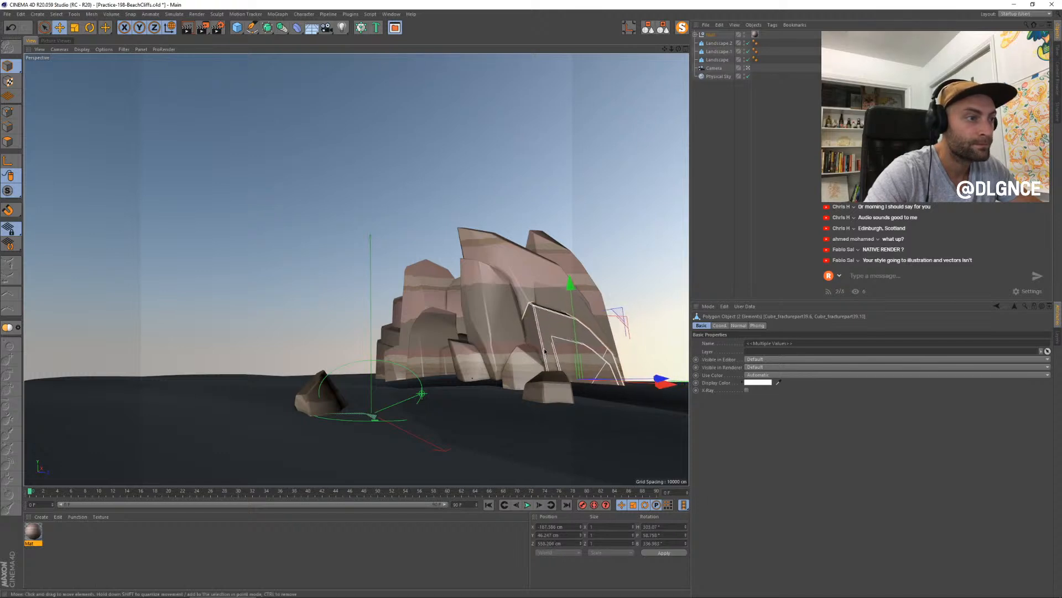
- Check the rocks against the last render, then scale the Null holding all the rocks slightly along its X axis
click(511, 366)
click(55, 41)
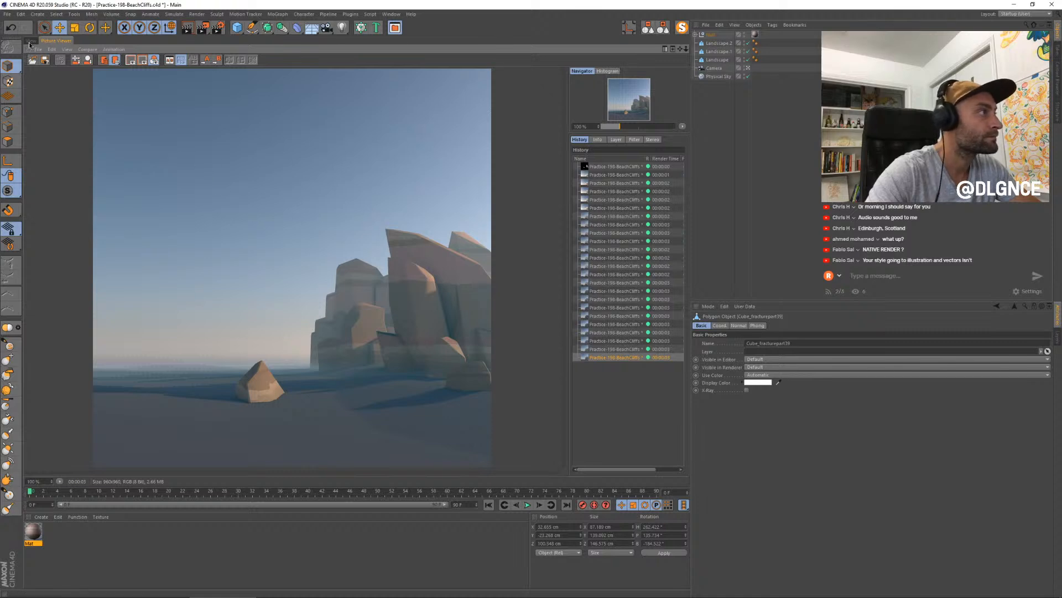
click(30, 42)
click(711, 34)
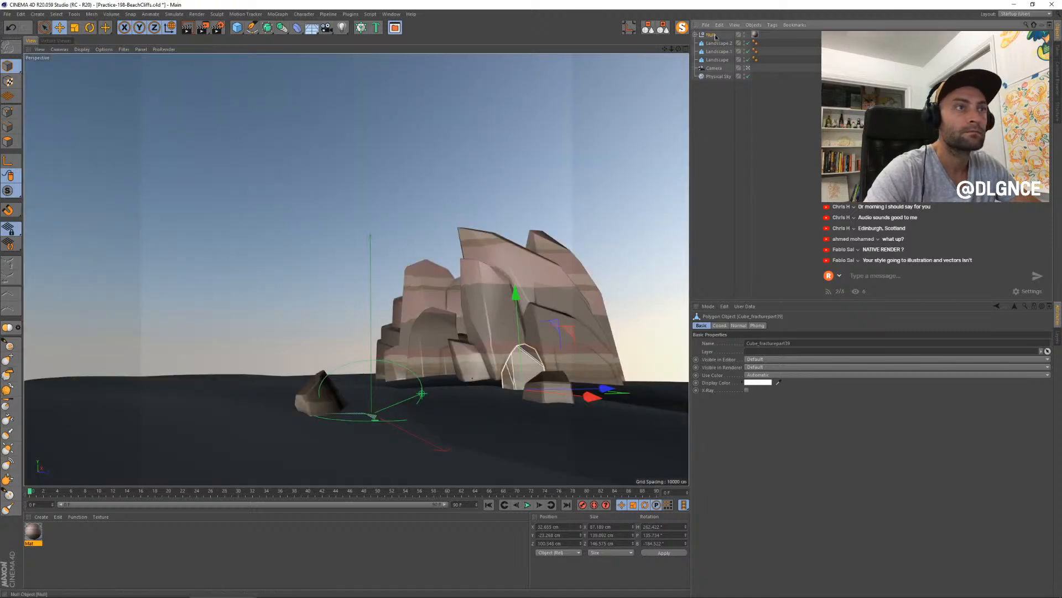
key(t)
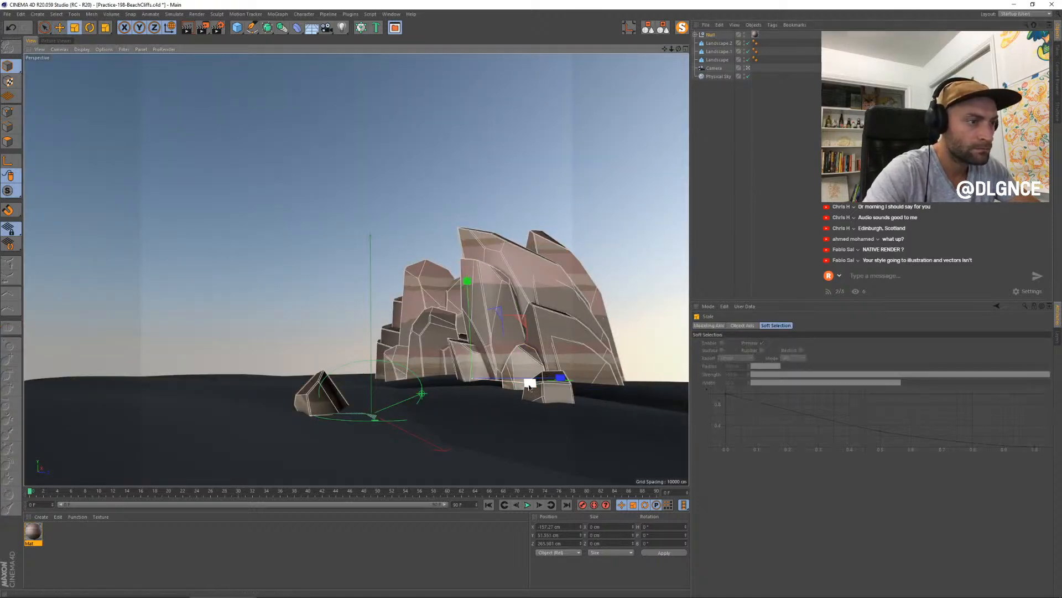
drag(529, 386, 528, 384)
key(e)
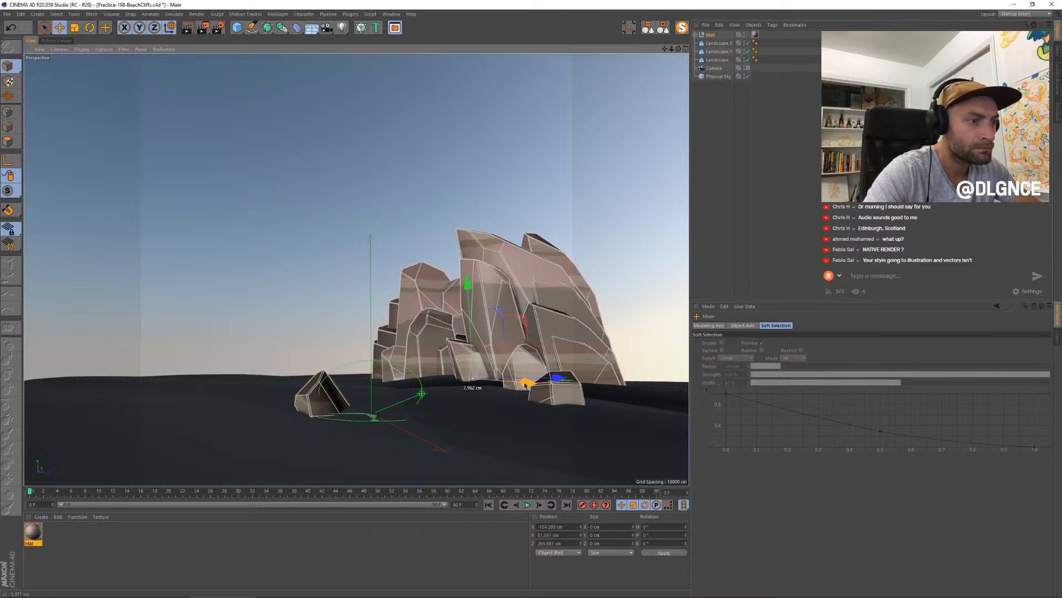
- Select the stepped rock fragments on the cliff's far left edge and move them outward from the cliff
click(379, 352)
shift+click(385, 336)
shift+click(394, 315)
key(e)
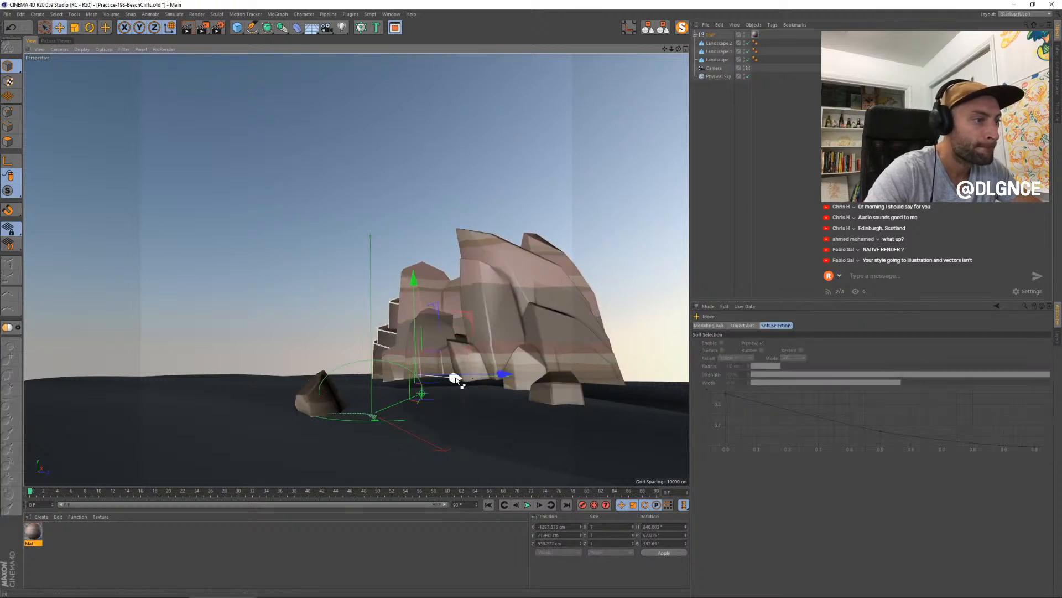
drag(455, 378, 438, 334)
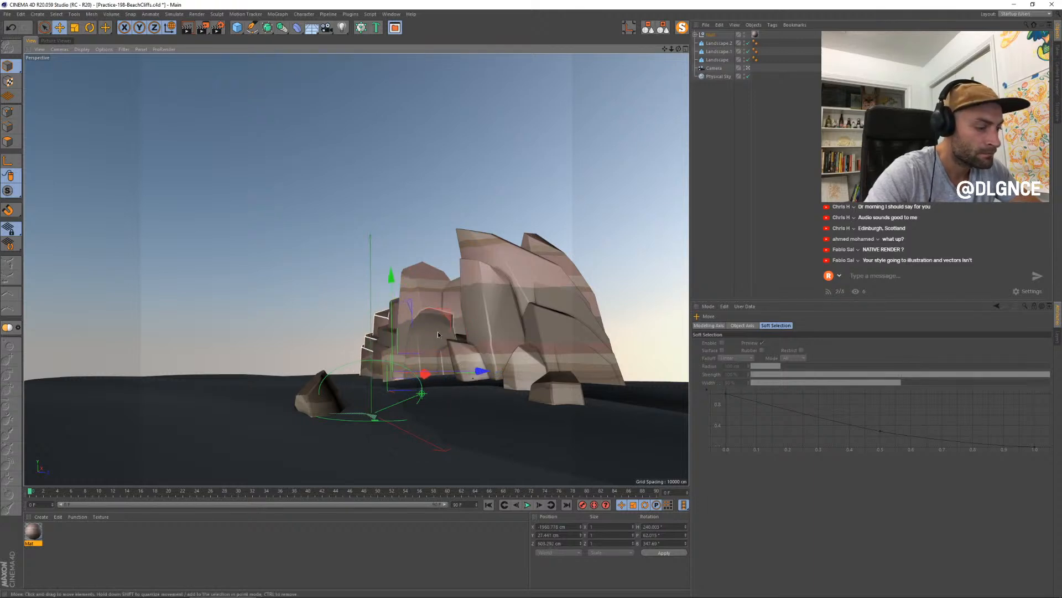
- Scale the selected stepped fragments at the cliff's far left edge, then delete the small middle one
key(t)
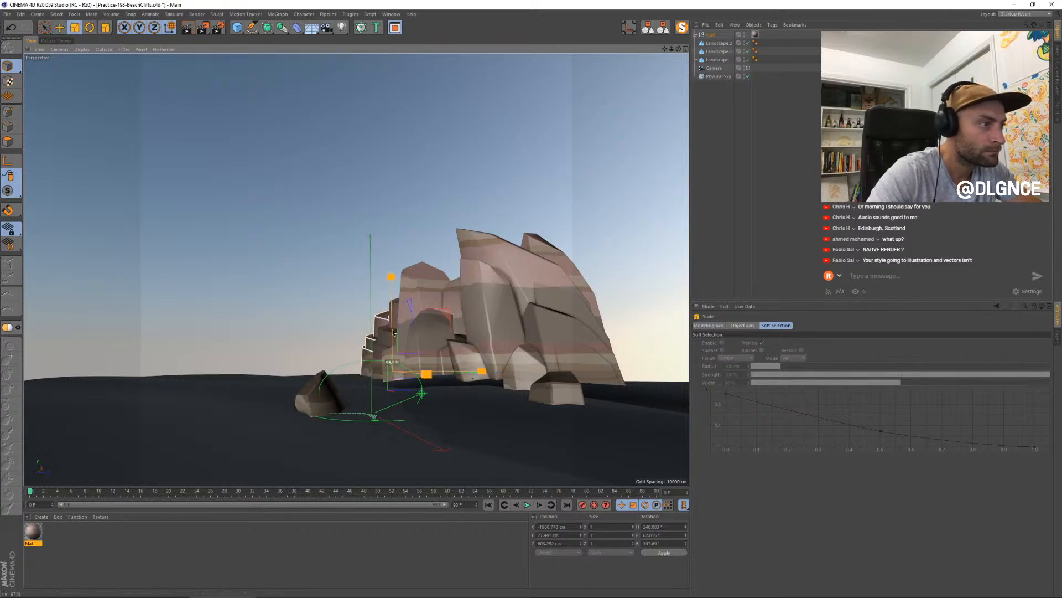
click(367, 343)
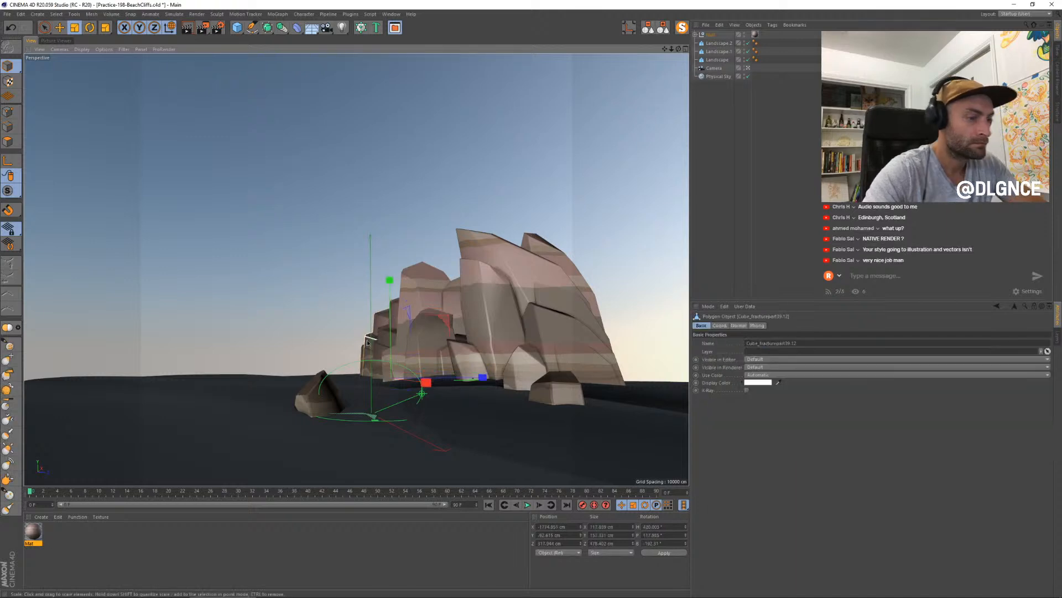
key(Delete)
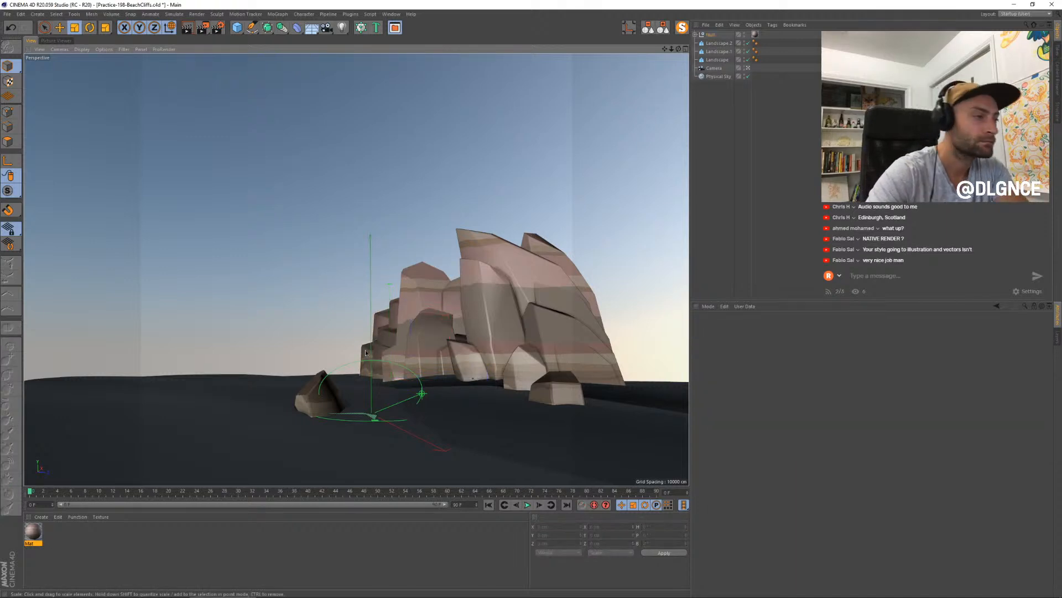
- Select the lower fragment at the cliff's far left, raise it and rotate it about its vertical axis
click(365, 353)
click(366, 353)
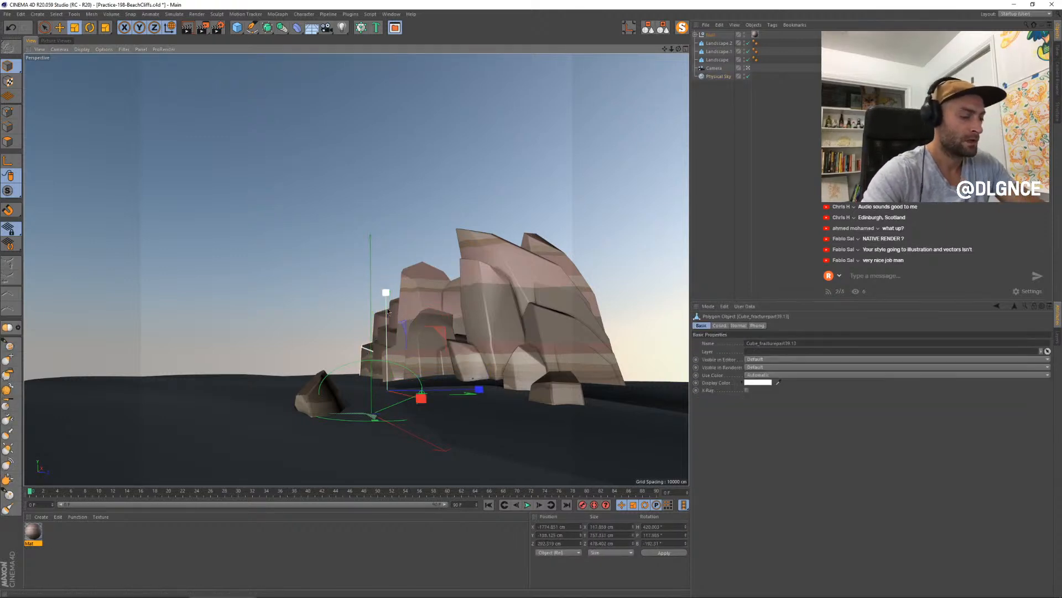
key(e)
drag(387, 308, 385, 299)
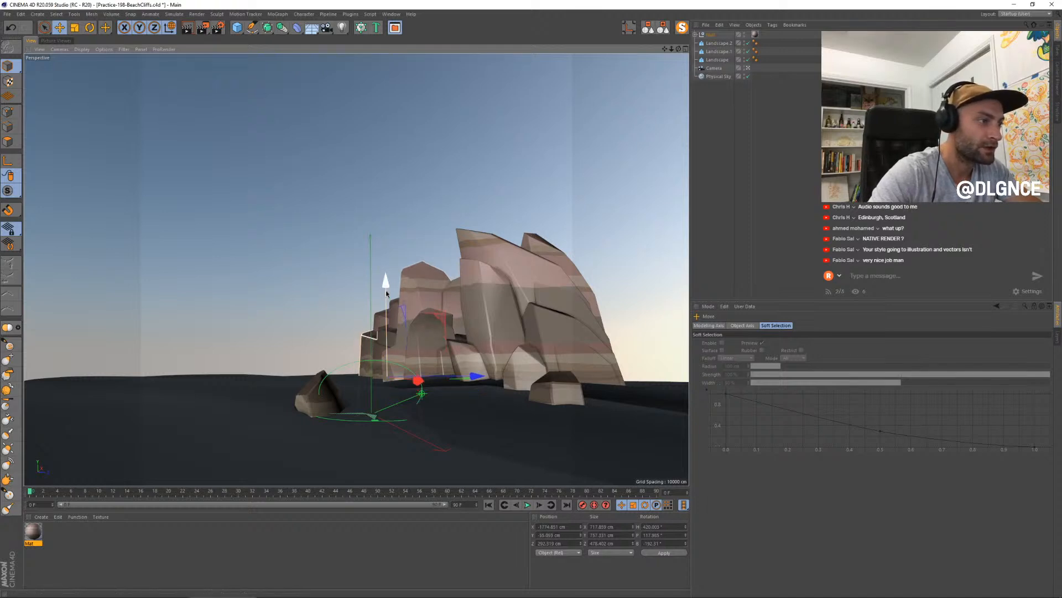
key(r)
drag(359, 380, 355, 385)
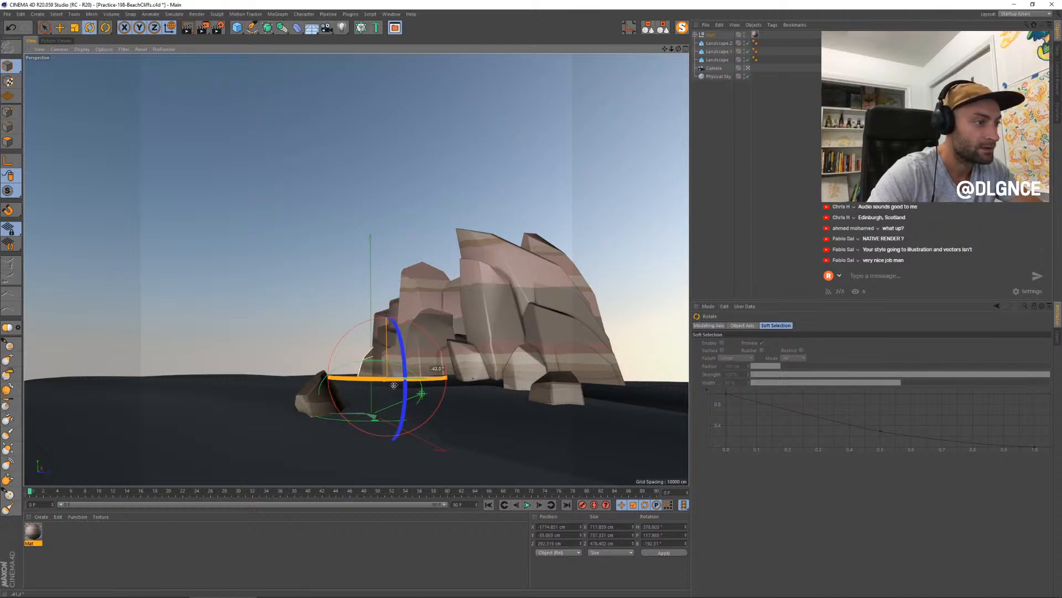
- Rotate the lower far-left fragment further around its vertical axis and scale it narrower
key(e)
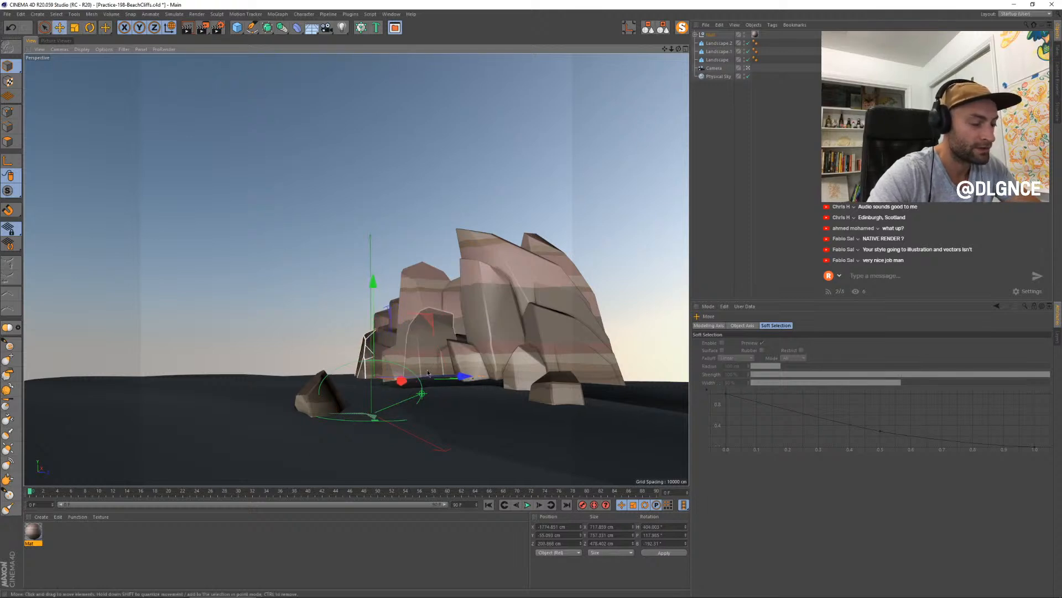
key(t)
mouse_move(464, 377)
mouse_down()
mouse_move(492, 376)
mouse_move(446, 375)
mouse_up()
key(r)
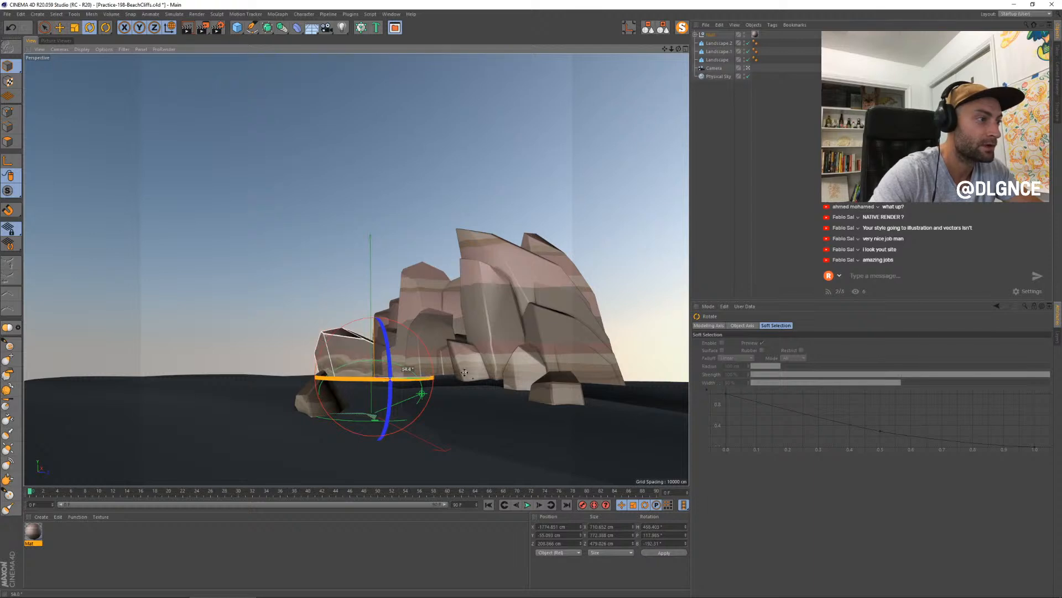
key(t)
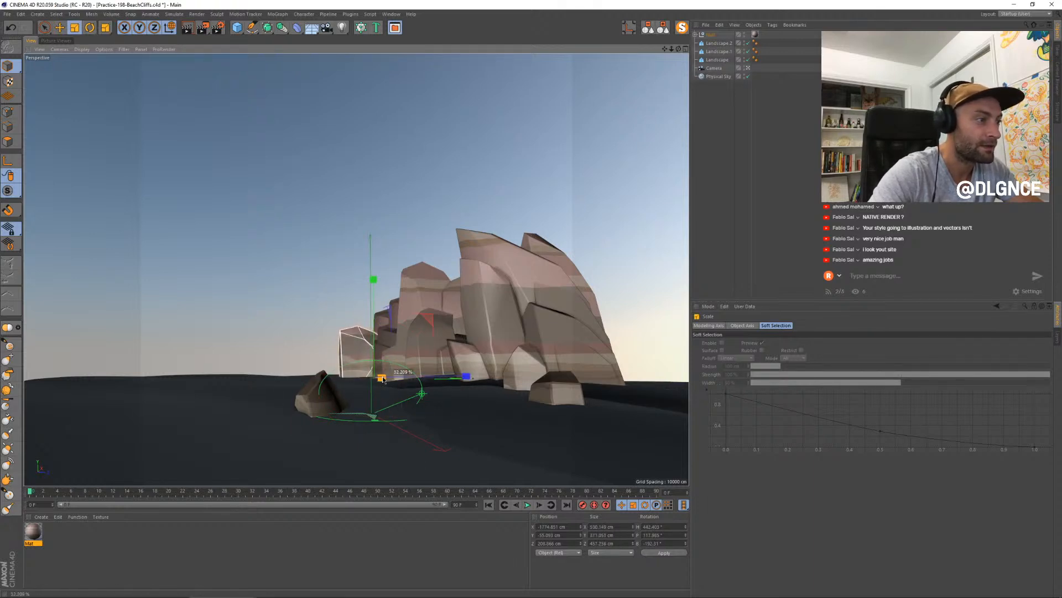
- Turn the narrowed far-left fragment again and shift it closer to the cliff's edge
key(r)
mouse_move(385, 381)
mouse_down()
mouse_move(395, 380)
mouse_move(366, 380)
mouse_up()
key(e)
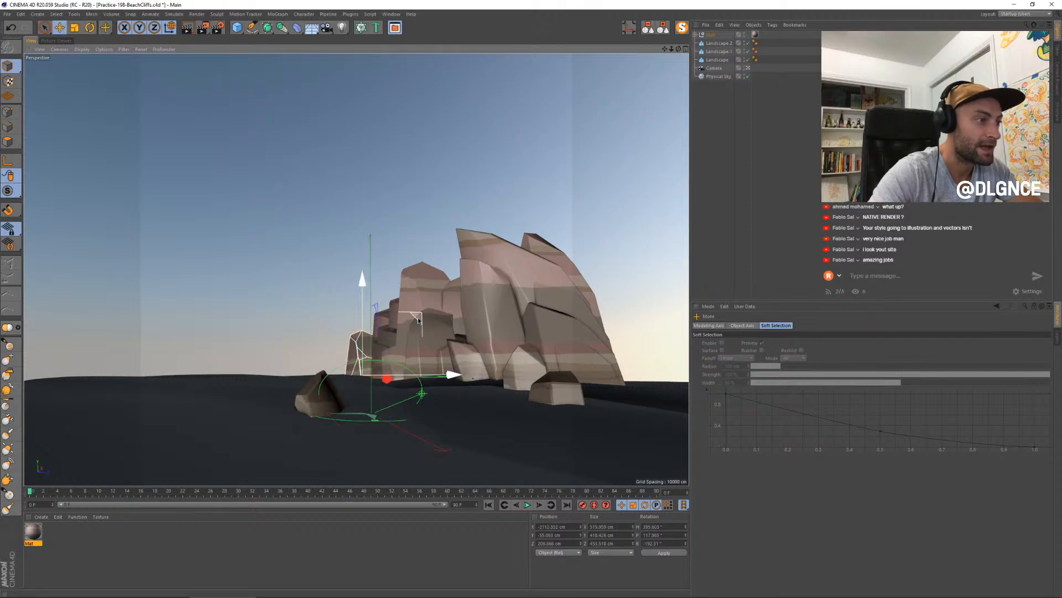
drag(419, 319, 429, 317)
- Rescale the far-left fragment's height and move it along its depth axis beside the cliff
key(r)
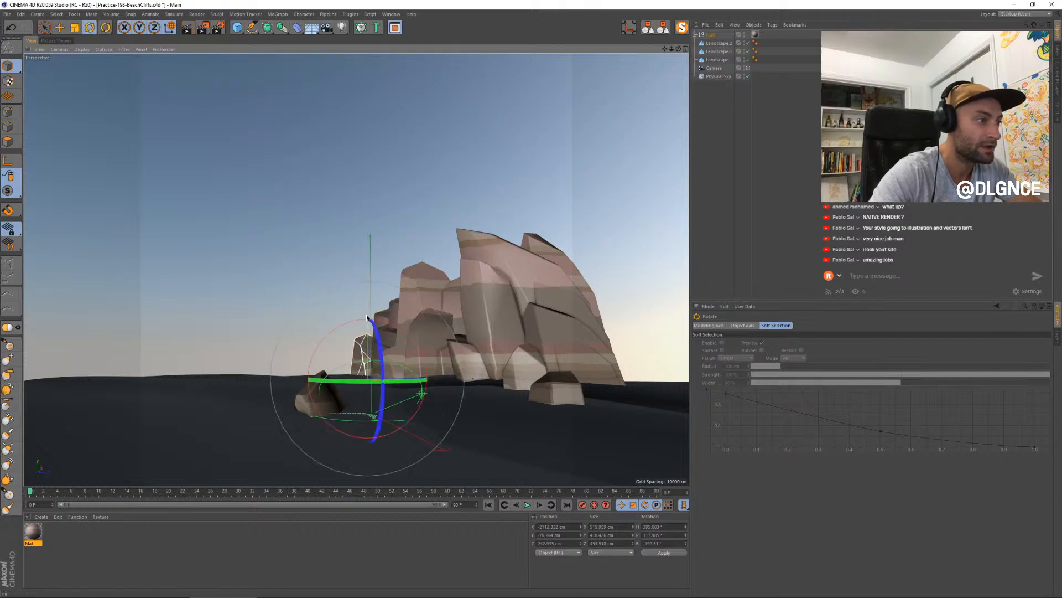
key(t)
drag(367, 281, 366, 310)
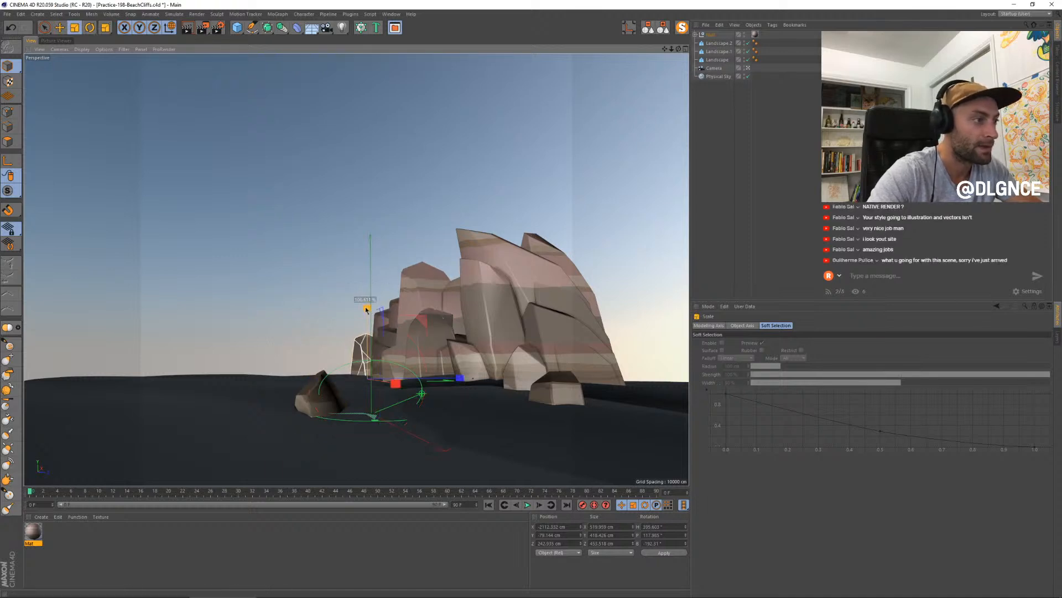
key(e)
drag(459, 378, 463, 365)
- Add the upper stepped fragment to the selection and move both far-left fragments along the X axis
shift+click(384, 319)
drag(389, 304, 388, 304)
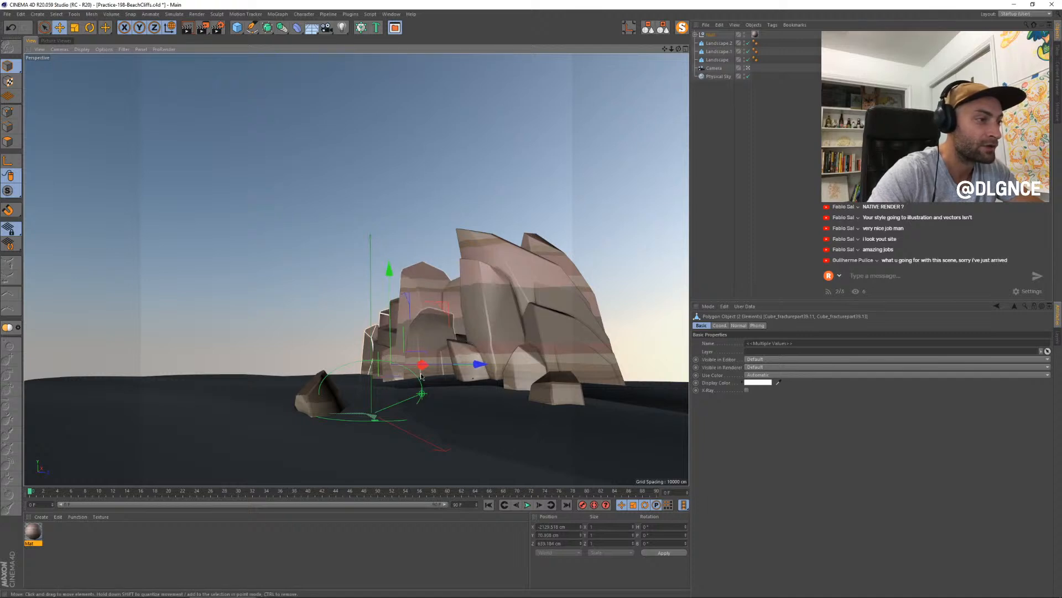
drag(422, 364, 468, 370)
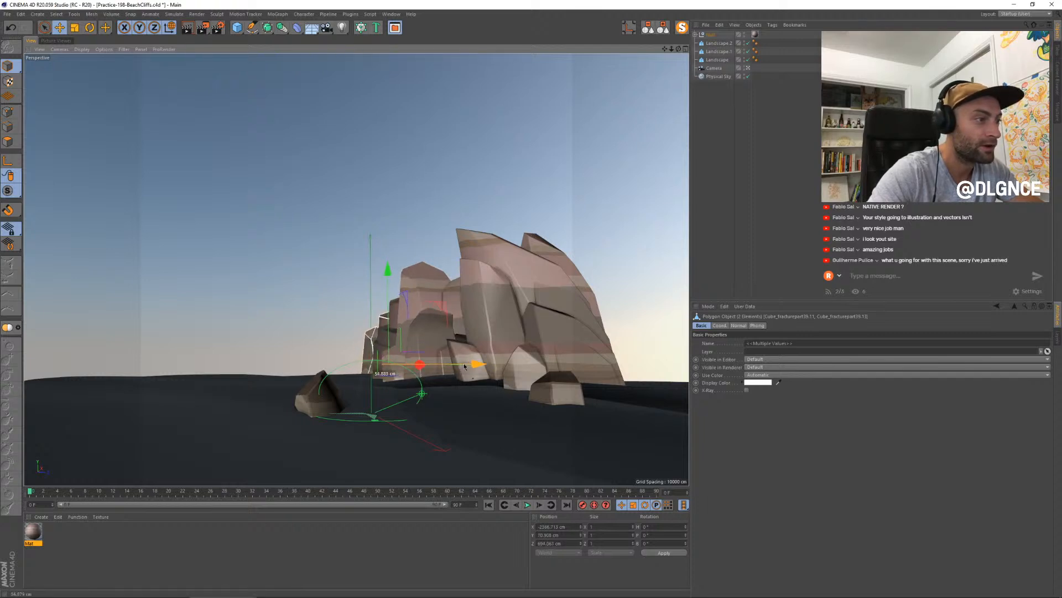
- Select only the upper far-left fragment, rotate it and rescale its proportions
click(375, 314)
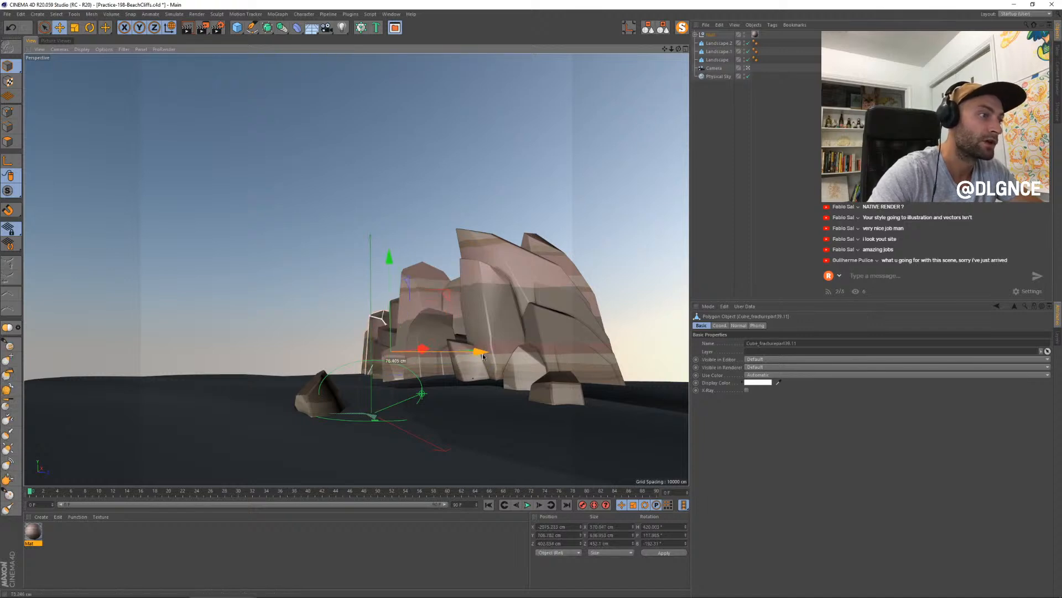
key(r)
drag(476, 352, 412, 319)
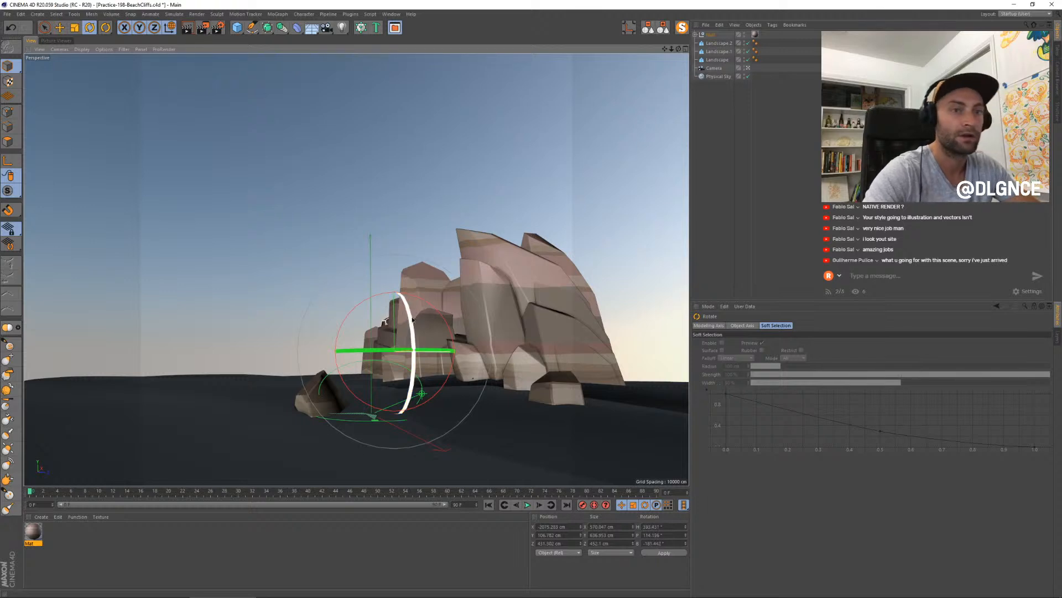
key(t)
drag(391, 253, 394, 275)
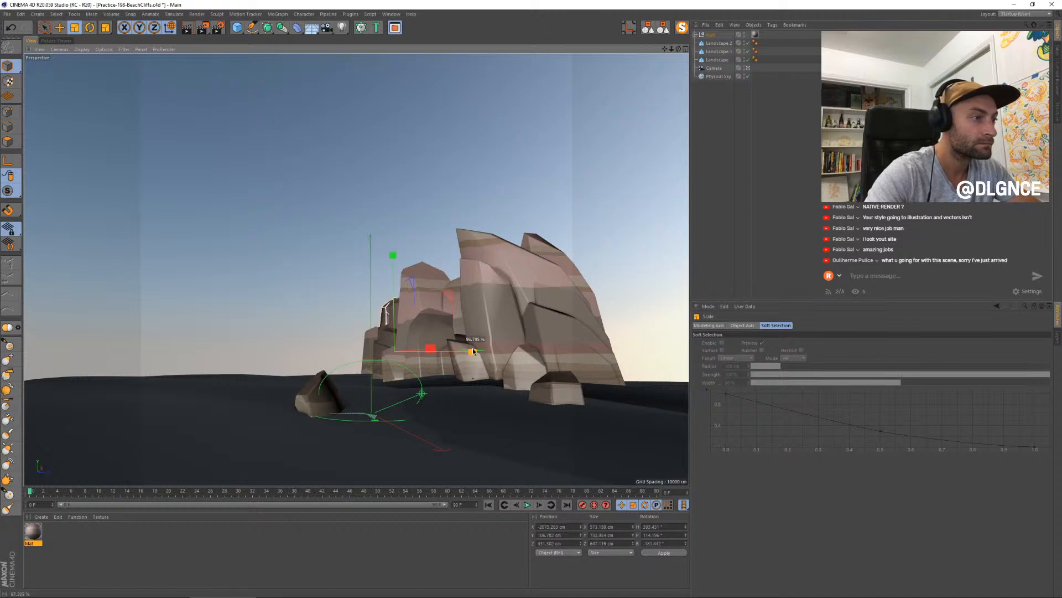
- Delete the two reworked fragments at the cliff's far left edge
key(Delete)
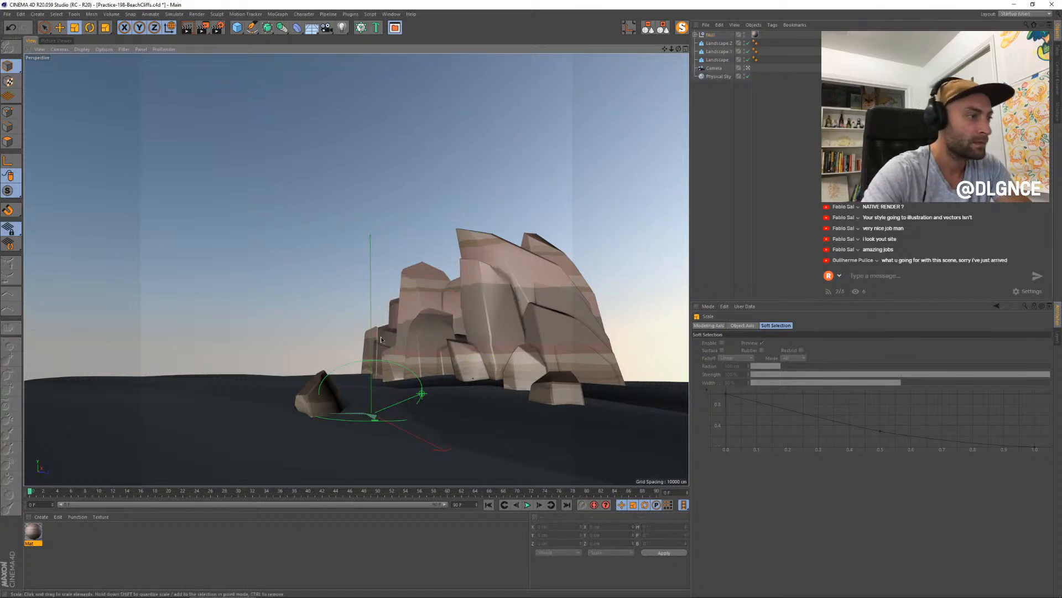
click(372, 350)
key(Delete)
- Duplicate the two tall front slabs of the cliff and place the copies at its far left edge
click(522, 255)
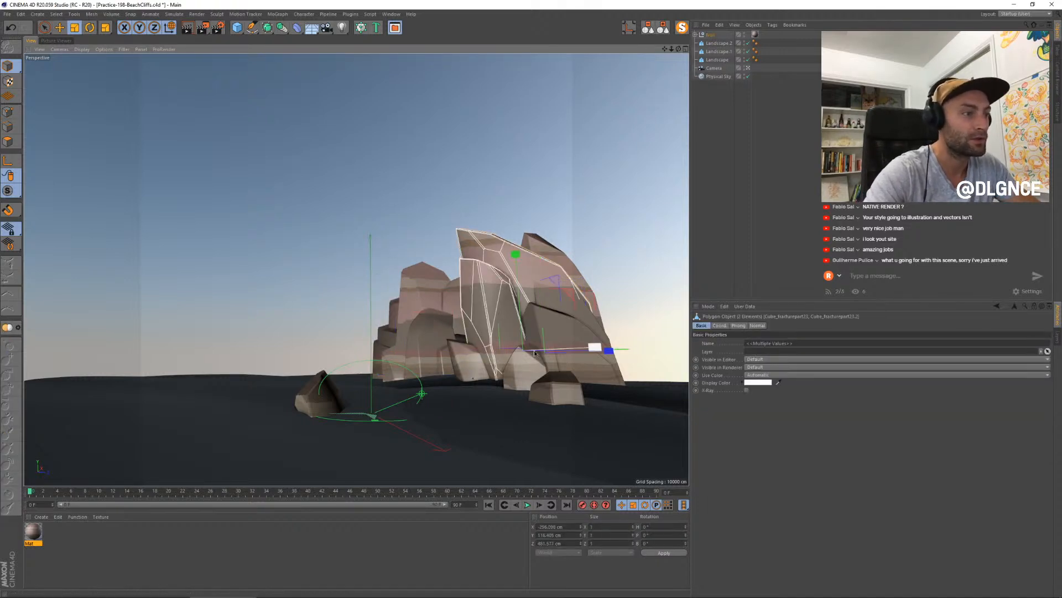
key(e)
drag(595, 351, 390, 396)
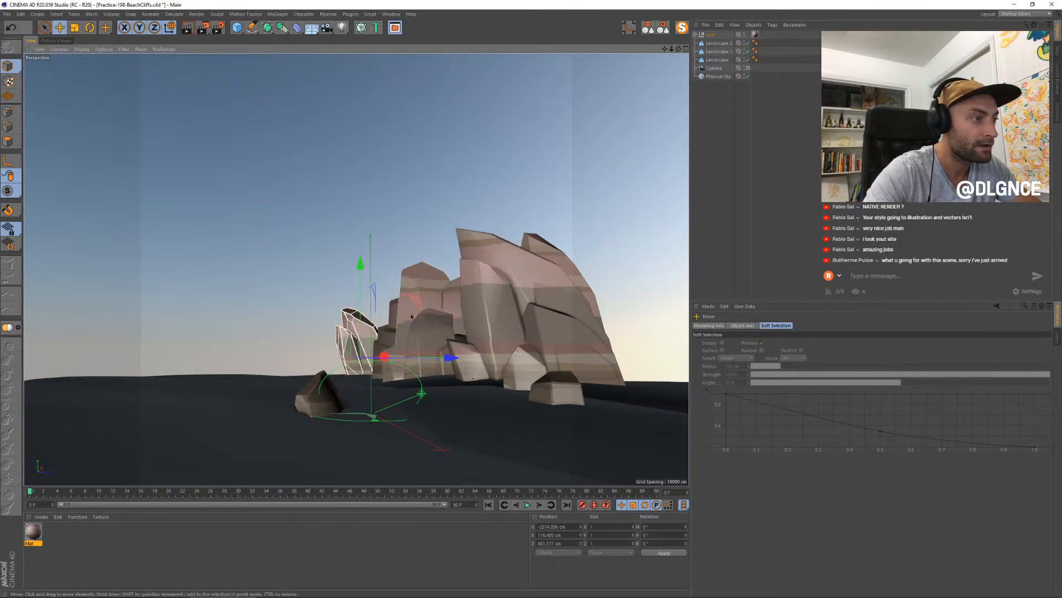
drag(416, 300, 449, 303)
- Scale the copied slabs and tilt them by about 10° against the cliff's left edge
key(t)
drag(483, 360, 509, 366)
key(r)
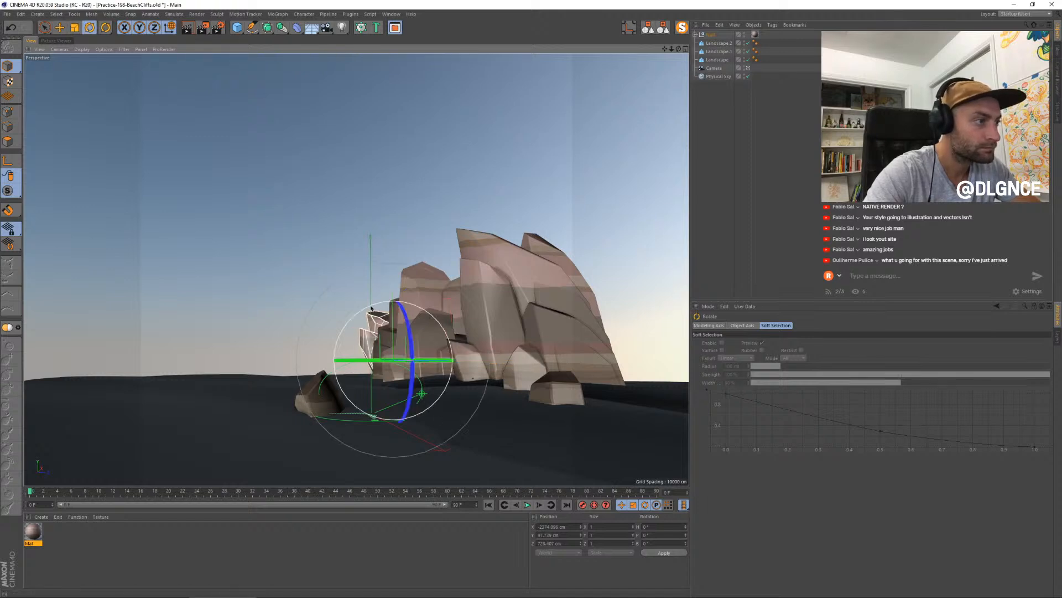
drag(372, 307, 395, 313)
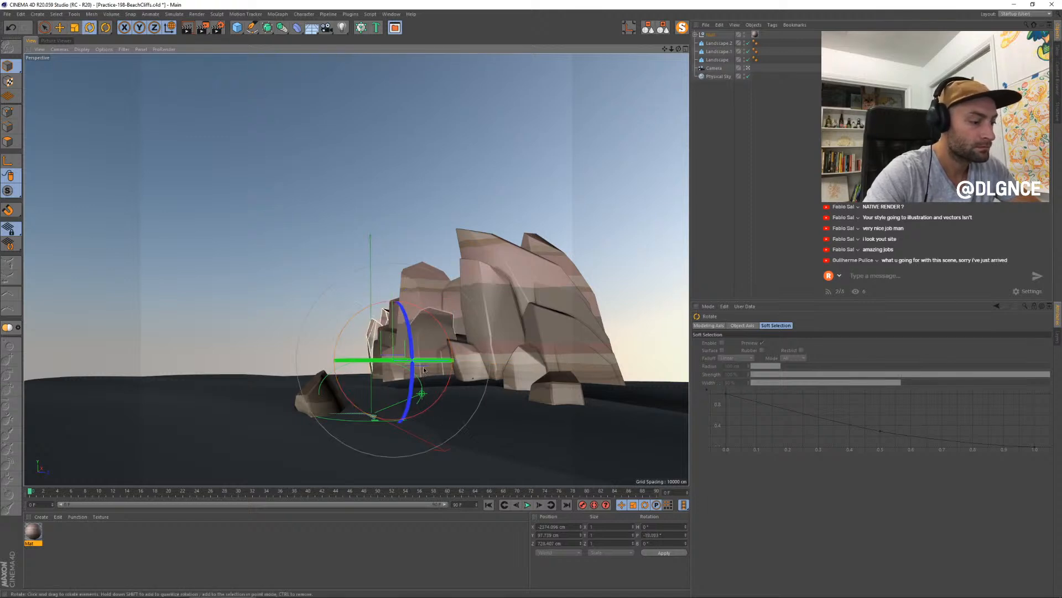
- Raise the copied slabs higher along the left edge and rotate them to a different tilt
key(t)
drag(430, 366, 469, 365)
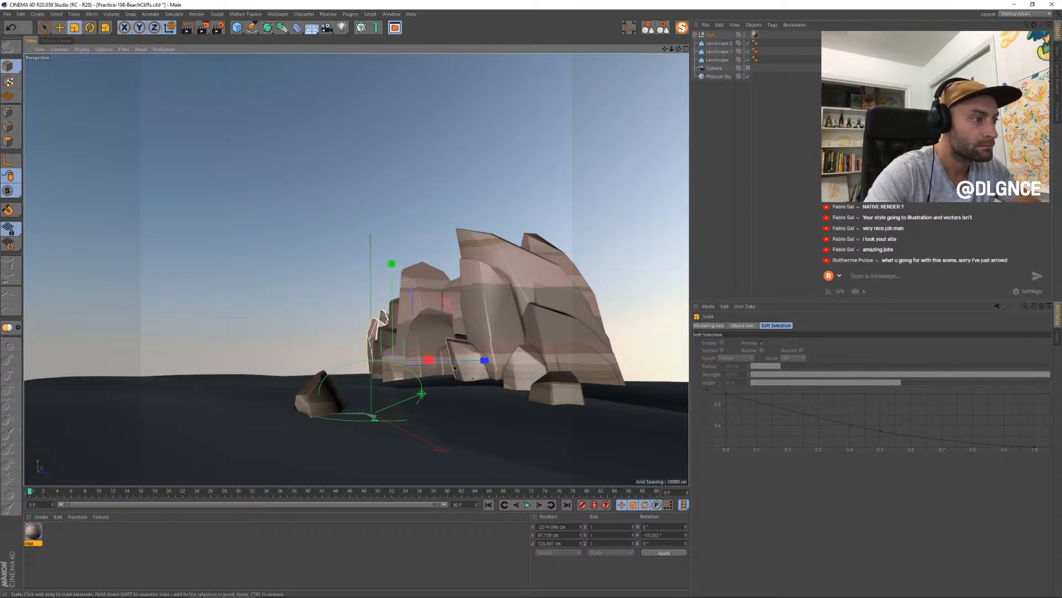
key(e)
drag(447, 302, 448, 286)
key(r)
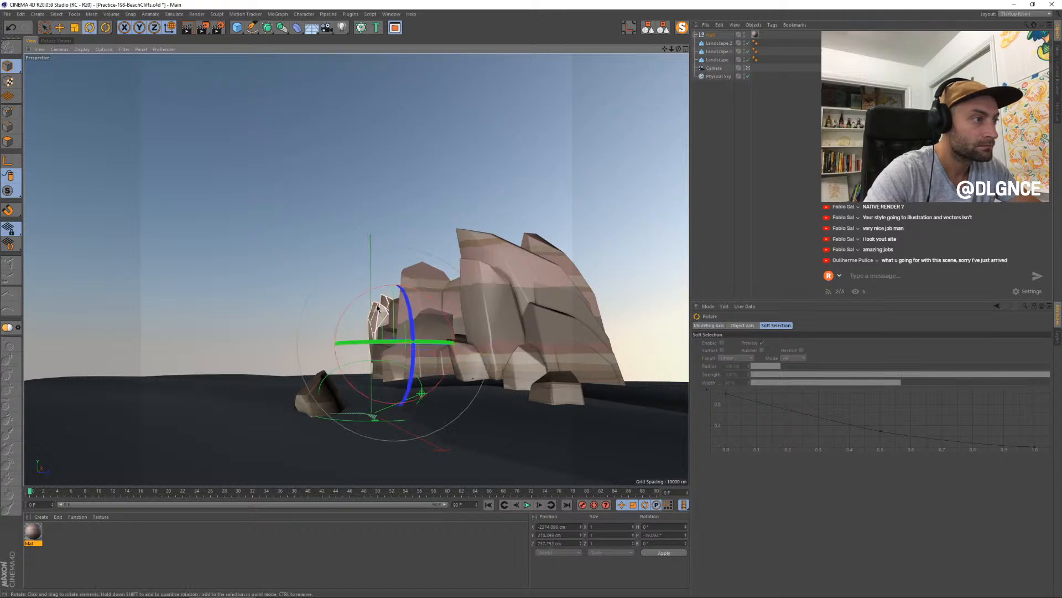
drag(372, 306, 363, 309)
- Select the small stacked fragments behind the copied slabs, rotate them and shift them slightly along the Z axis
click(381, 357)
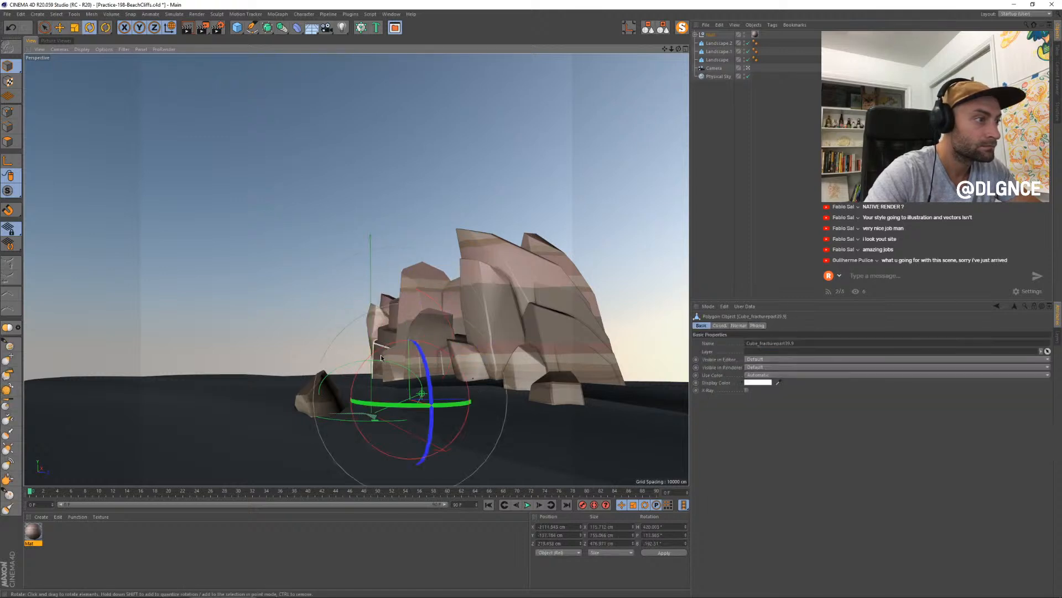
shift+click(394, 318)
drag(385, 323, 391, 311)
key(e)
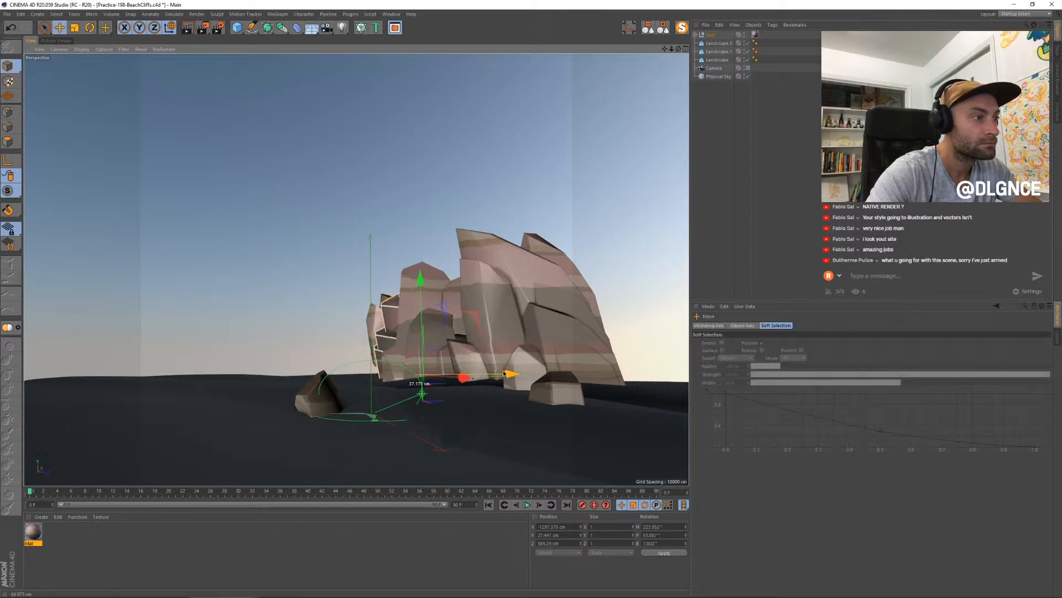
- Select the outer copied slab at the far left and scale it taller
click(372, 325)
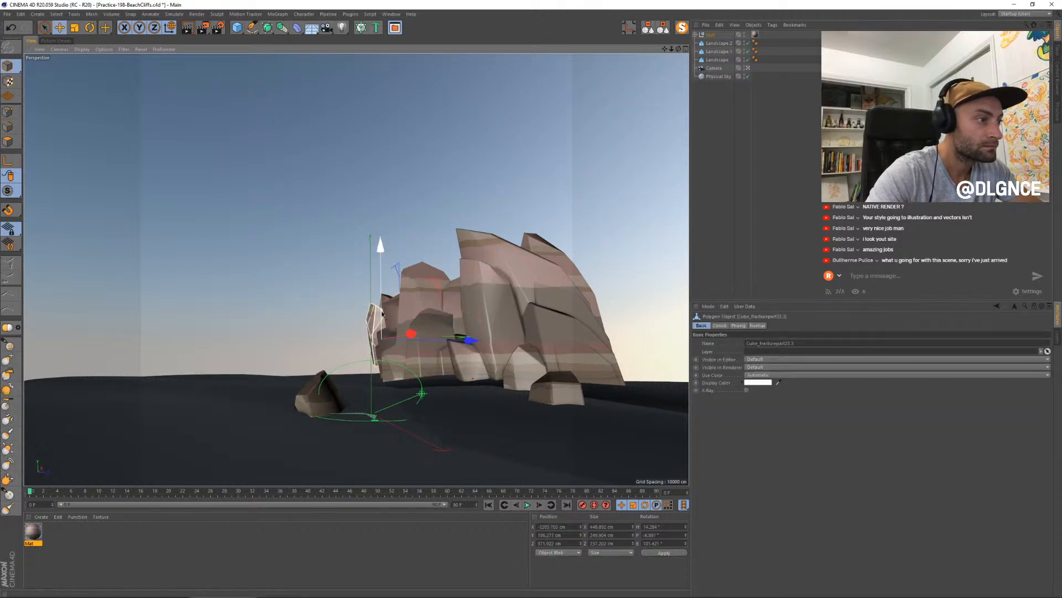
key(t)
drag(380, 247, 385, 256)
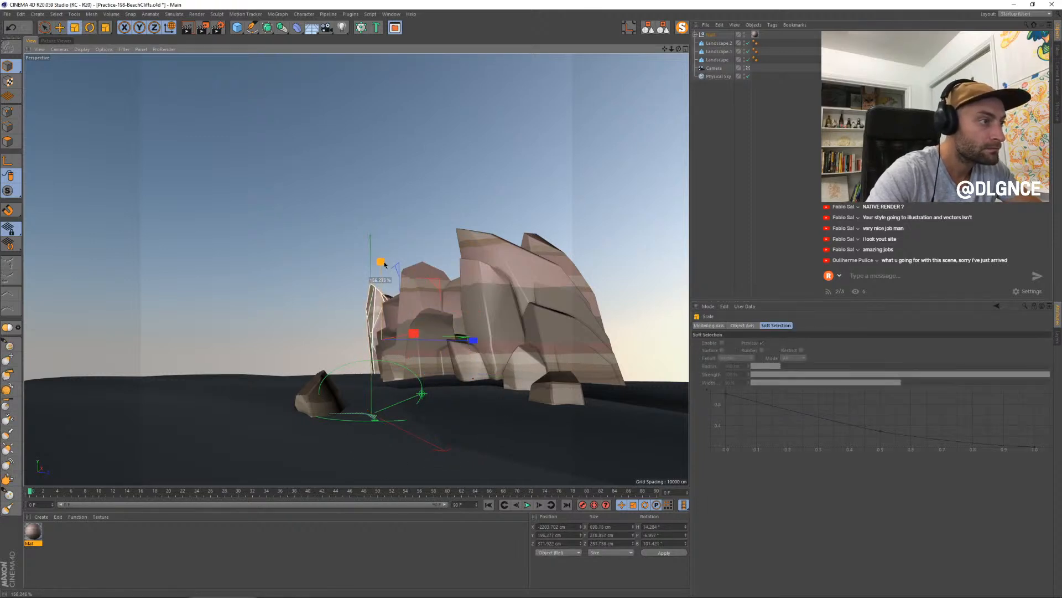
- Rotate the outer copied slab about 56° around its vertical axis and lower it against the cliff's base
key(r)
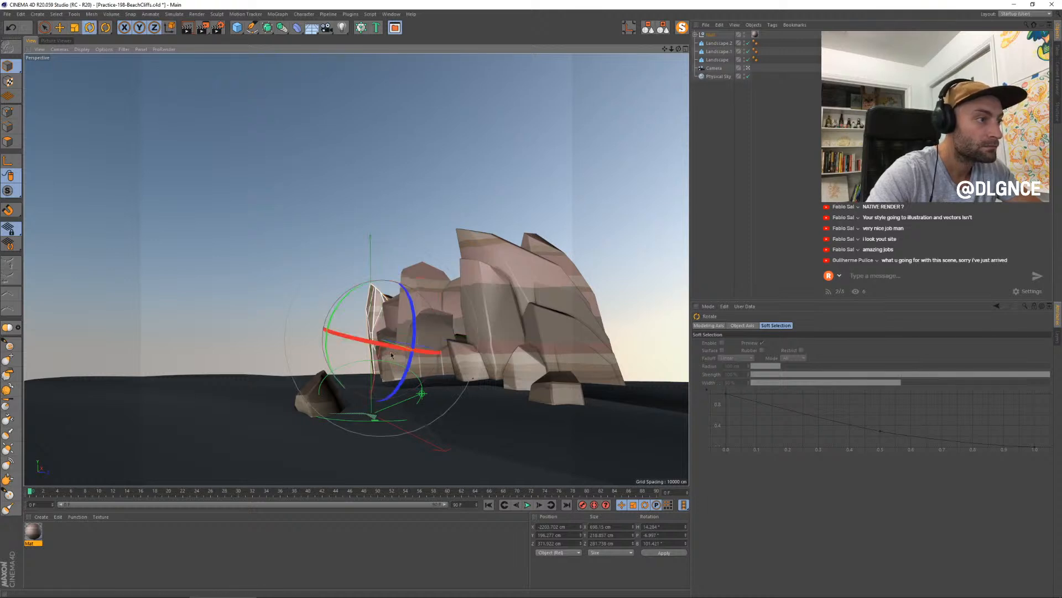
drag(422, 345, 362, 343)
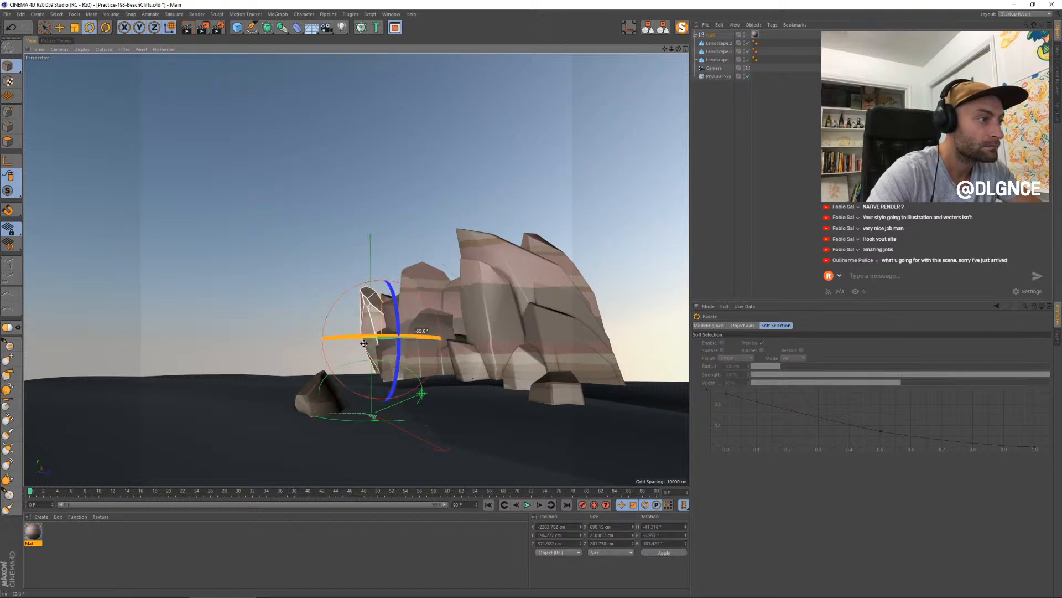
key(e)
drag(377, 258, 384, 286)
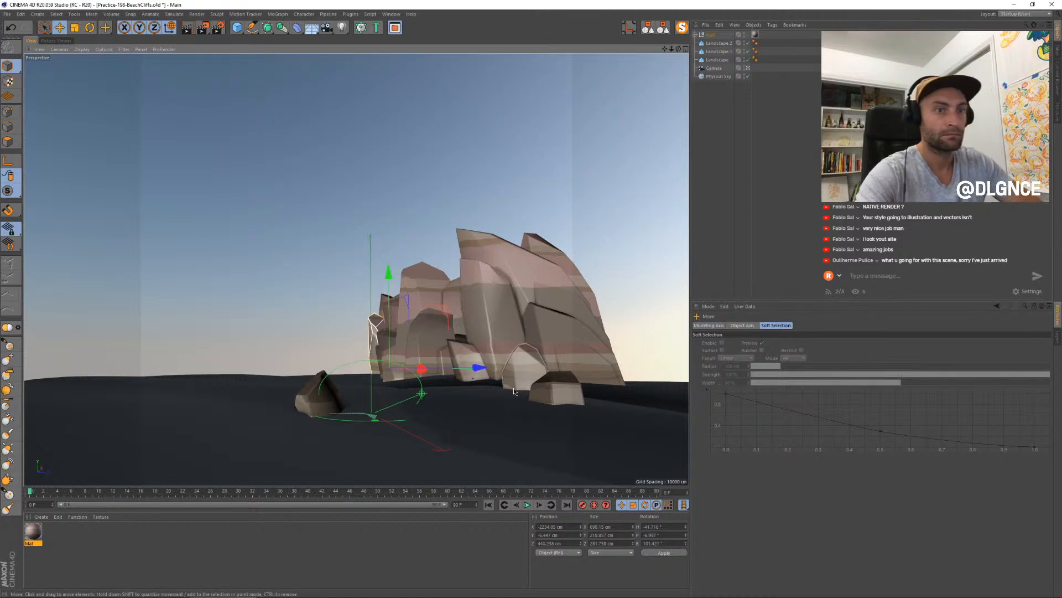
- Render the scene to the Picture Viewer and inspect the reshaped left side of the cliff
key(shift+r)
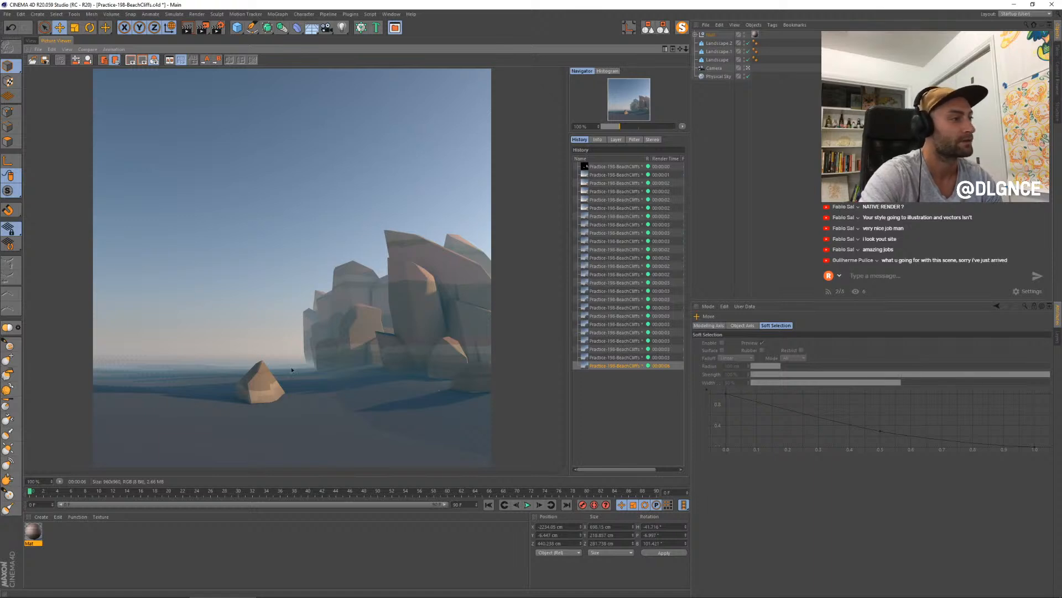
scroll(373, 319, up, 1)
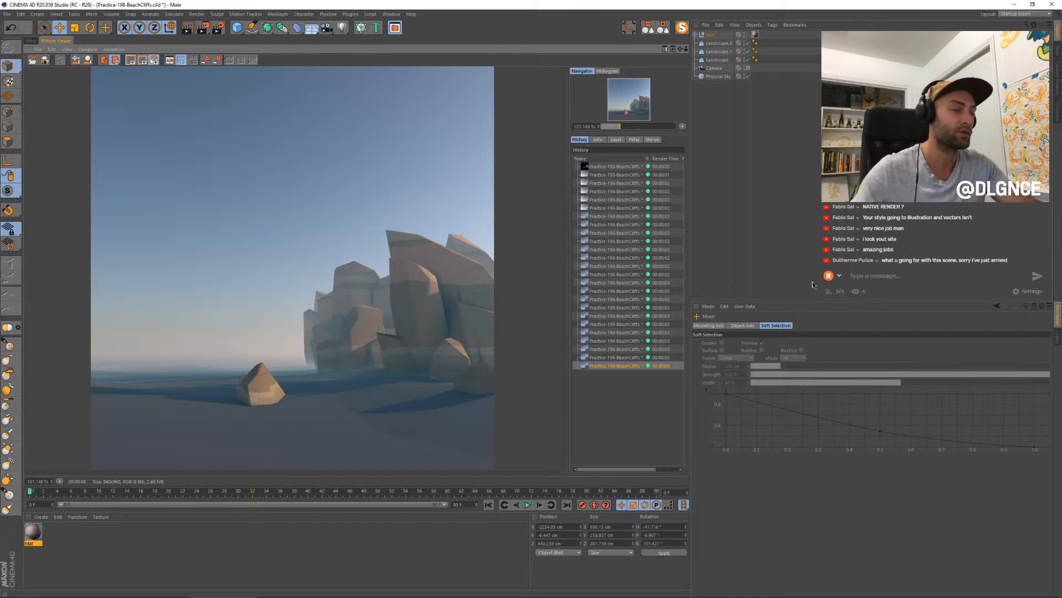
- Create a new standard material and return to the perspective view
double_click(79, 533)
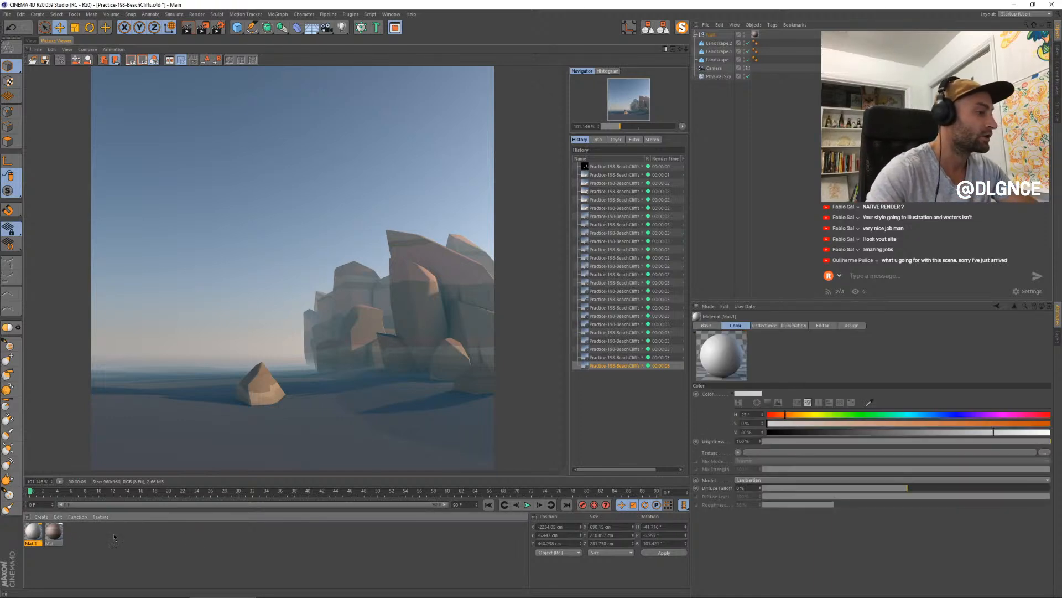
click(31, 41)
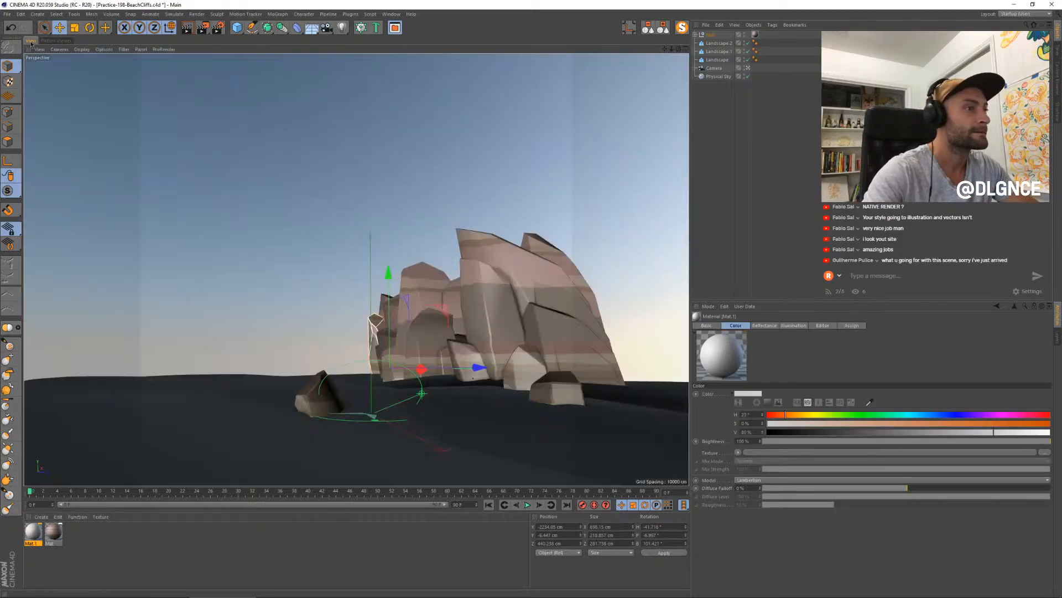
- Copy the rear slab behind the cliff's peak, enlarge it, and position it to extend the cliff's sloping right end
click(544, 250)
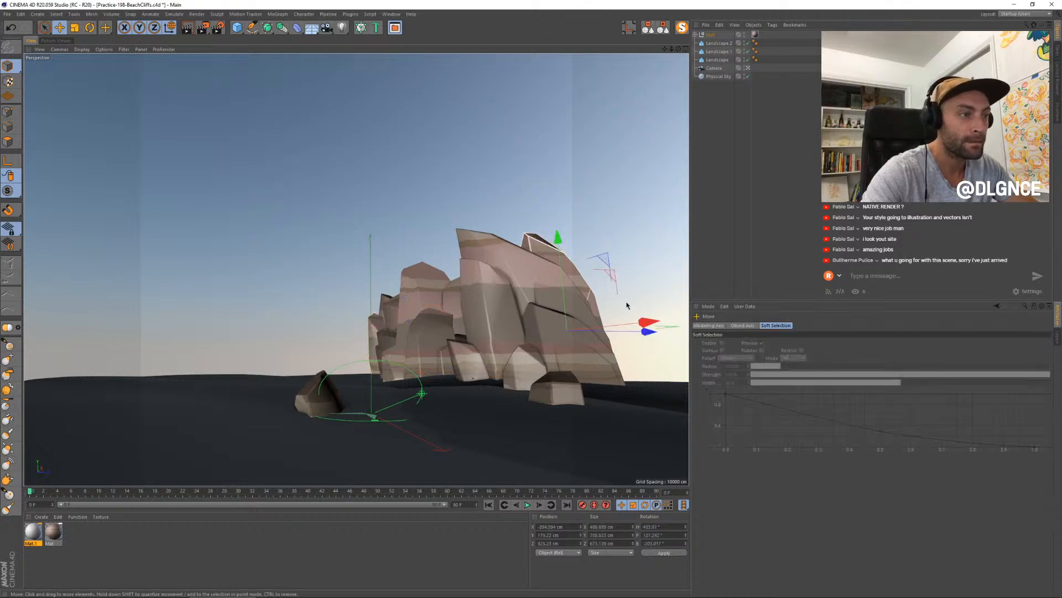
drag(649, 323, 699, 333)
key(t)
drag(564, 238, 562, 258)
key(e)
drag(592, 334, 626, 334)
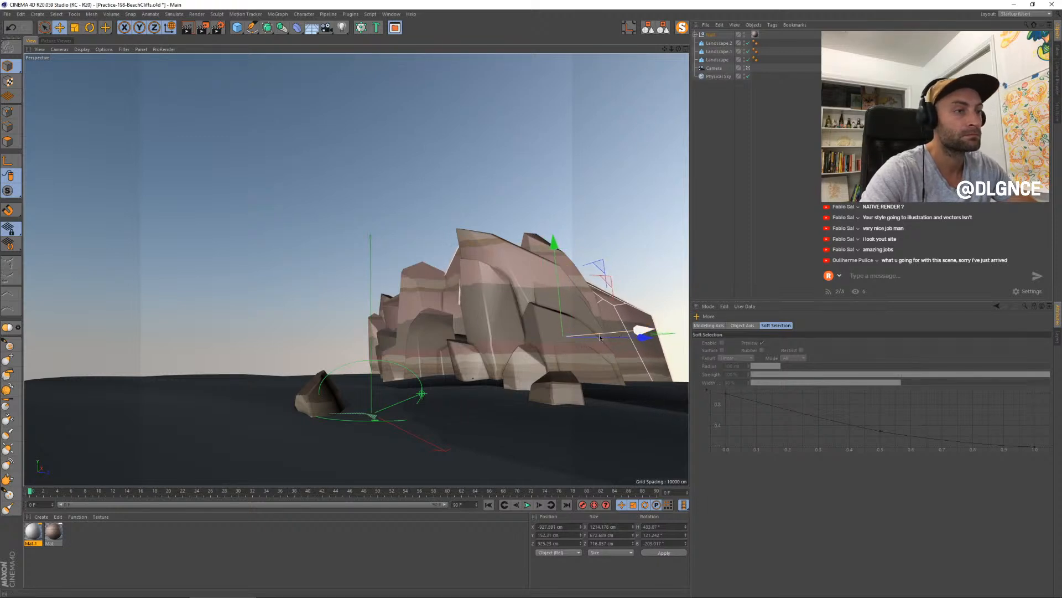
- Render the scene to the Picture Viewer, inspect the extended cliff, and return to the perspective view
key(shift+r)
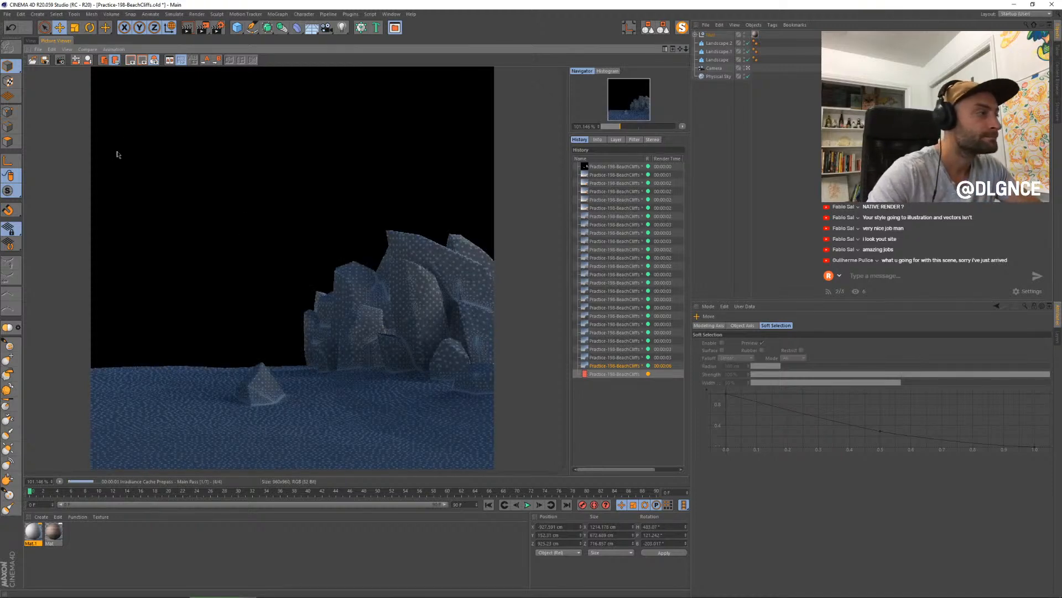
click(31, 41)
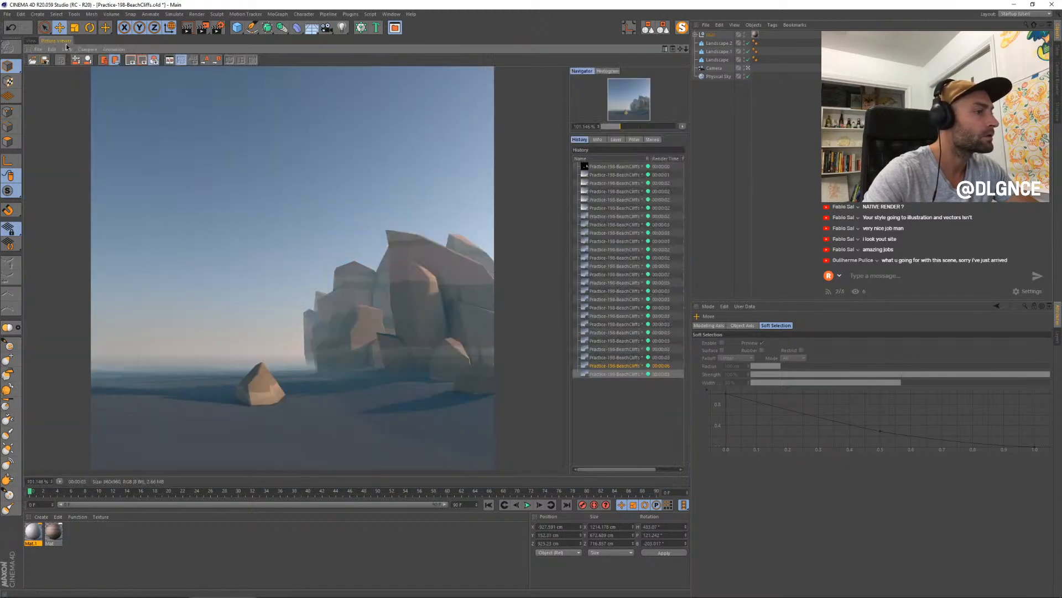
click(55, 40)
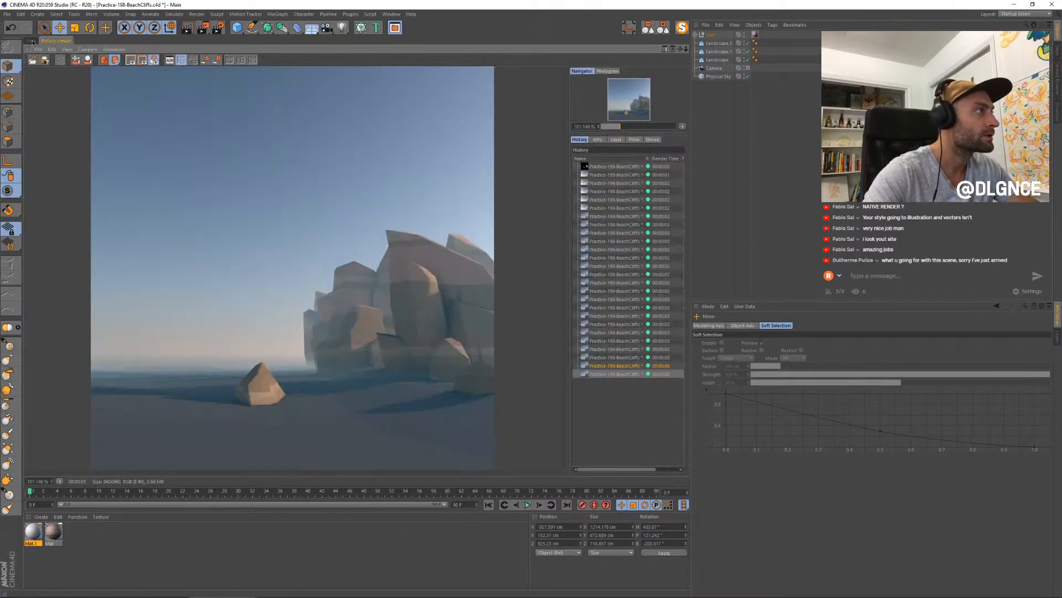
click(32, 40)
- Give the new material Mat.1 a peach colour with 28% saturation and apply it to the beach landscape in front of the cliff
double_click(32, 531)
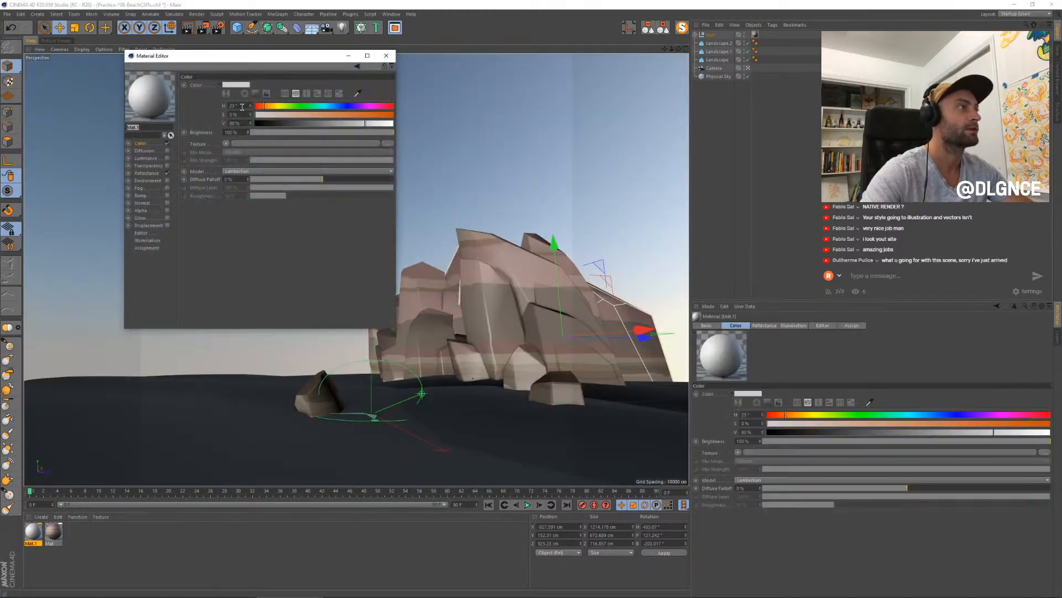
drag(256, 55, 618, 161)
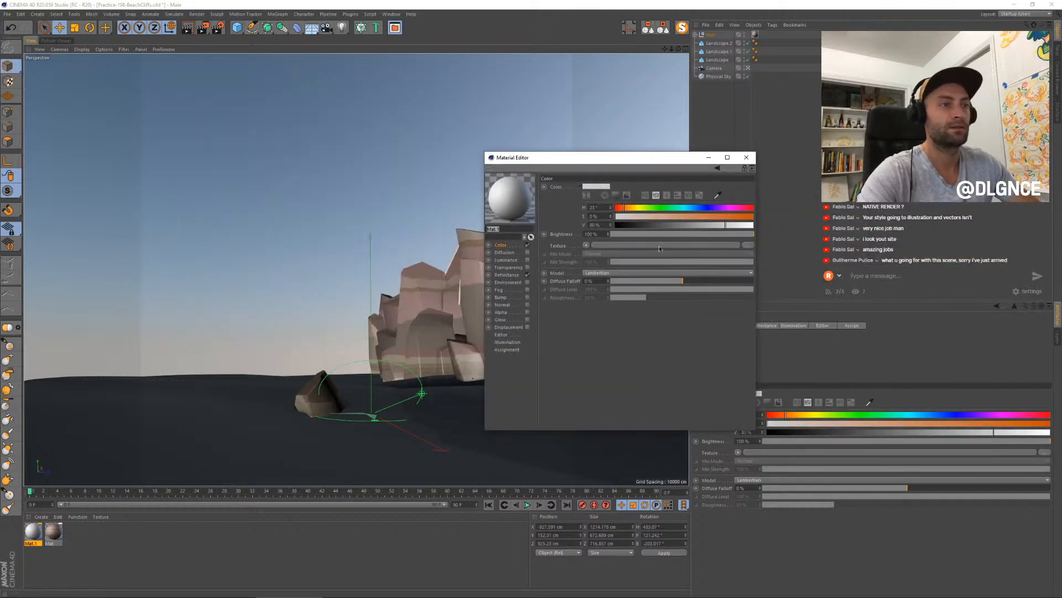
click(654, 216)
drag(519, 206, 469, 418)
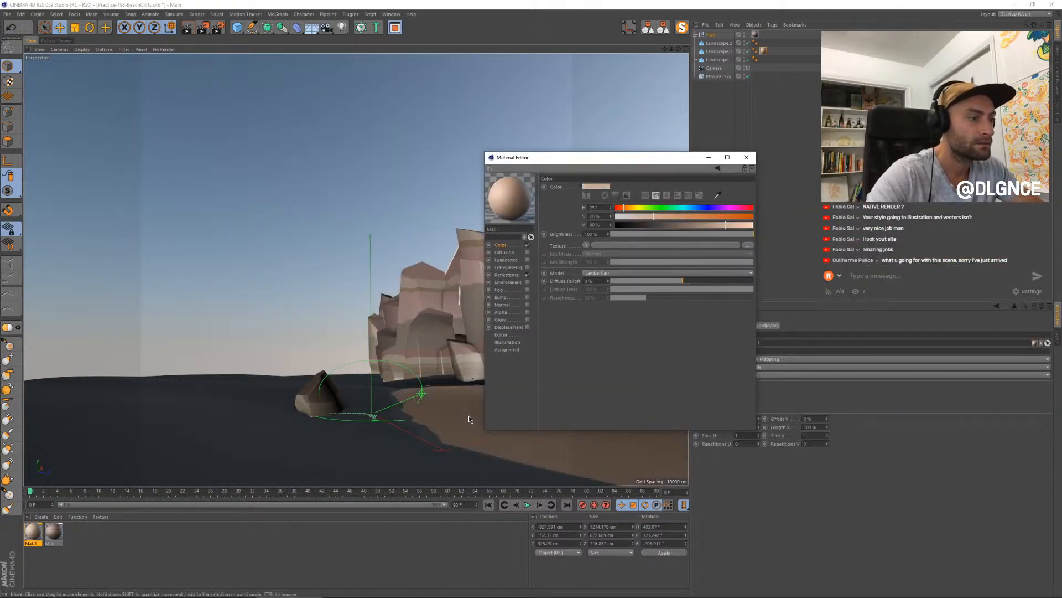
- Group Landscape.2 and Landscape.1 under a null and name it Sand
click(721, 44)
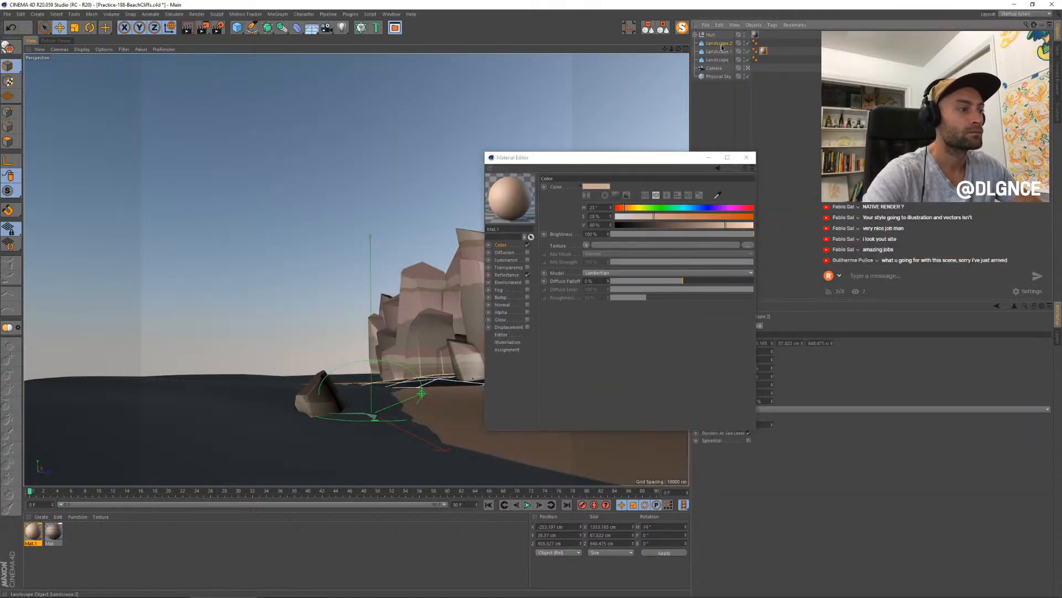
key(alt+g)
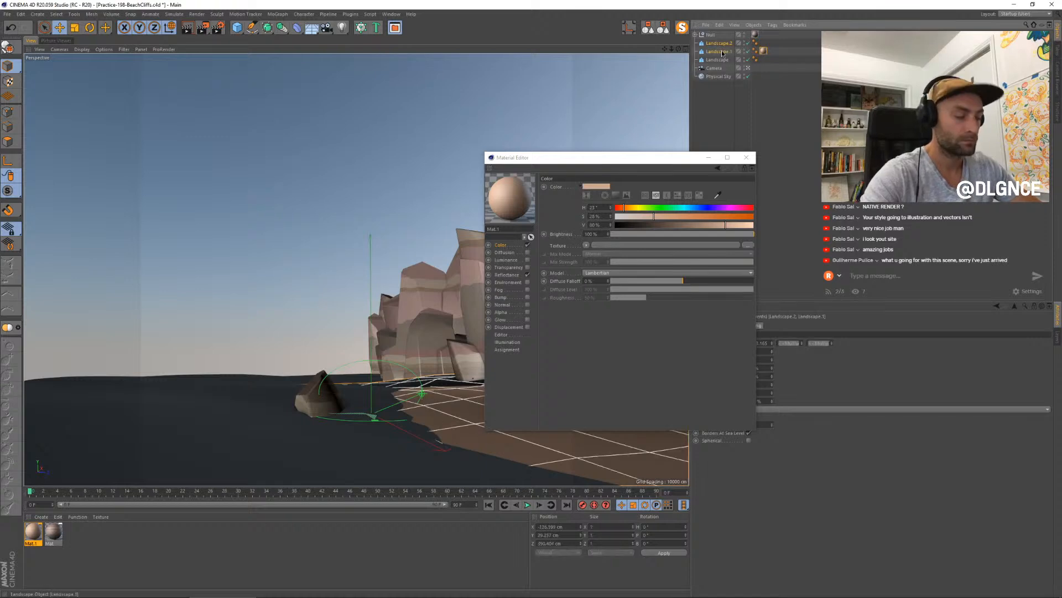
double_click(719, 43)
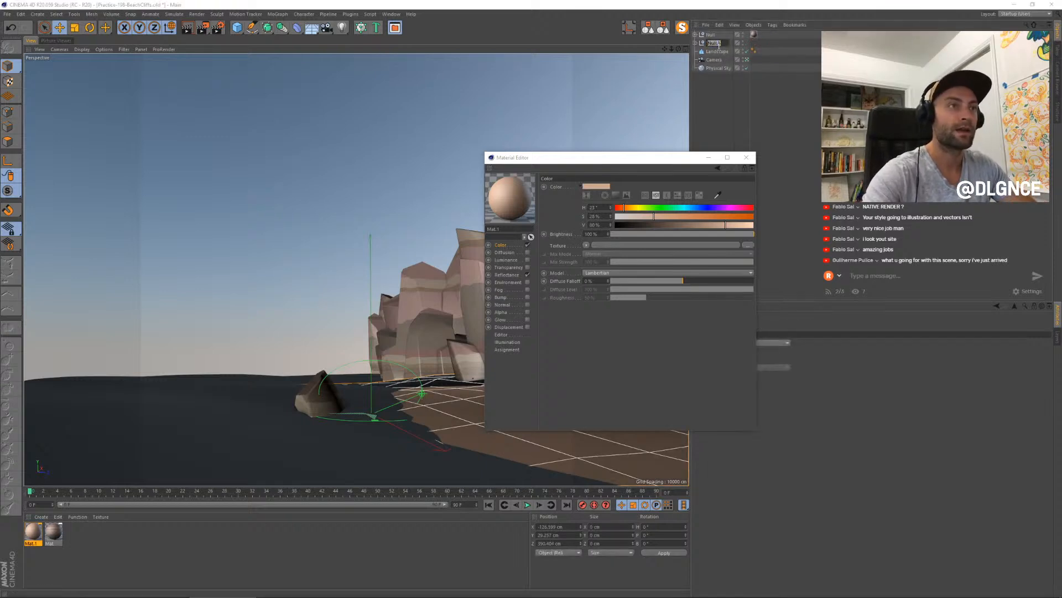
key(Return)
- Rename the rock group Cliffs and move the Mat.1 tag from the beach landscape to the Sand group
double_click(710, 34)
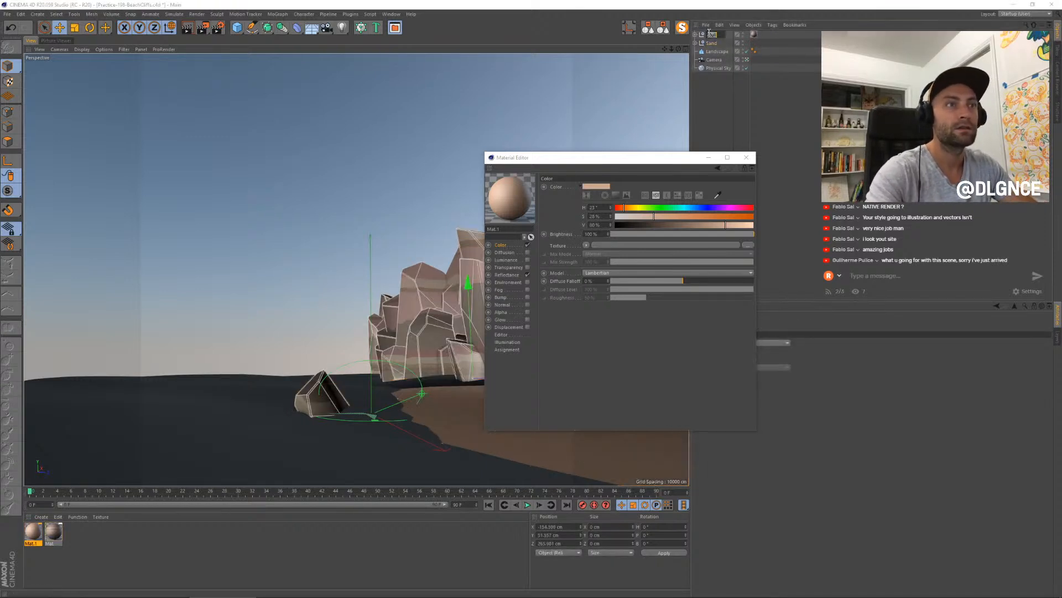
text(Cliffs)
key(Return)
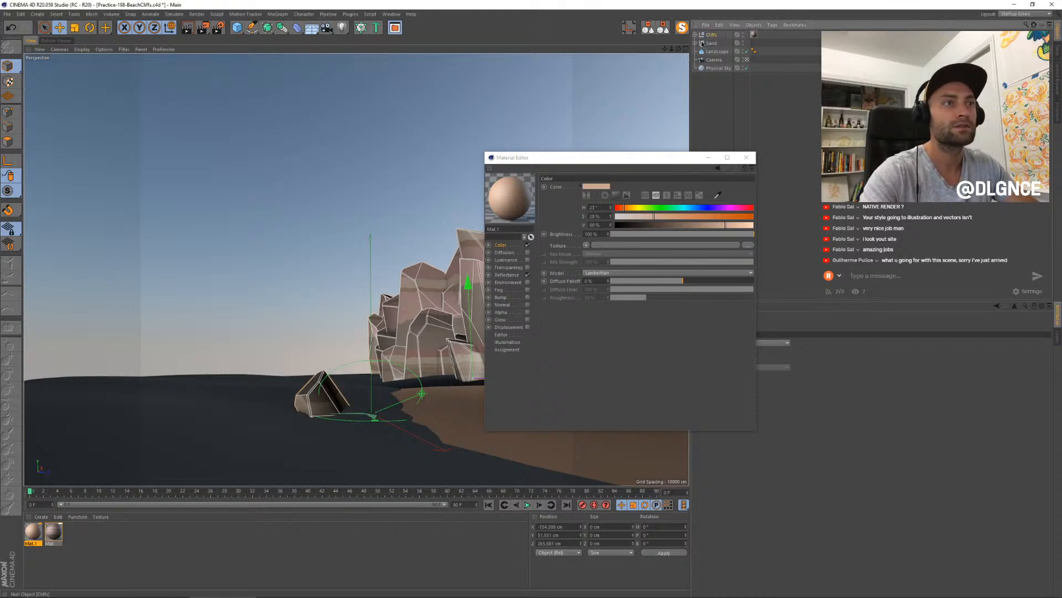
click(703, 43)
click(767, 60)
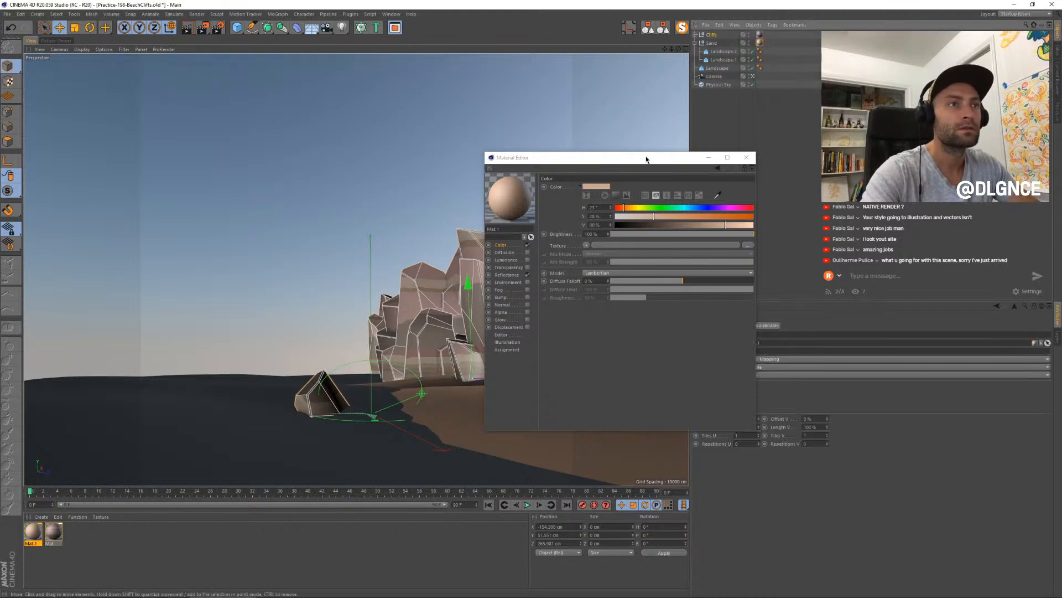
- Enable the sand material's Diffusion channel, load a Noise shader as its texture, and open the shader's settings
drag(566, 165, 608, 256)
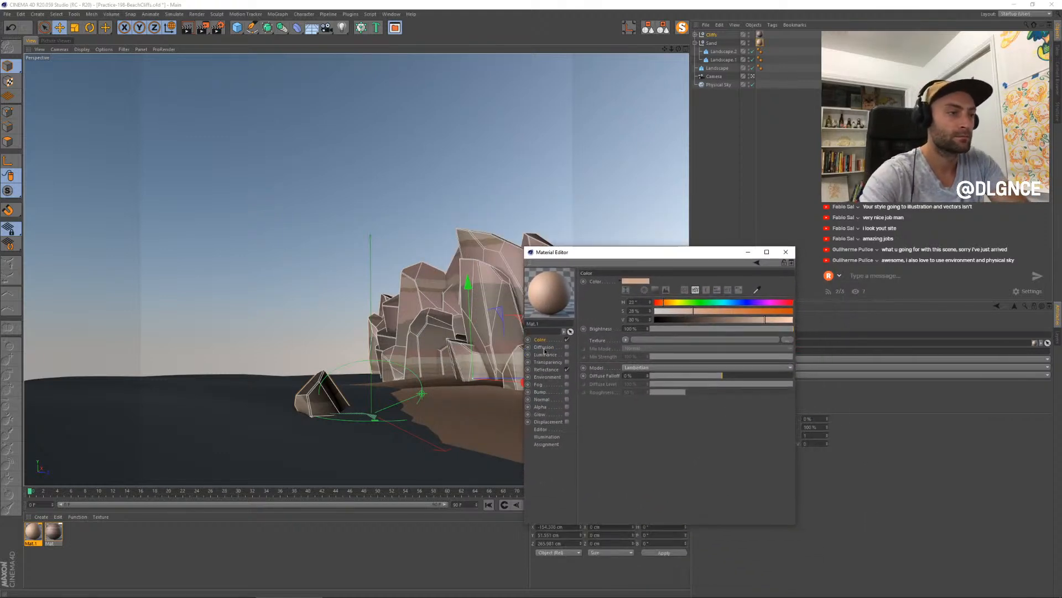
click(568, 347)
click(632, 315)
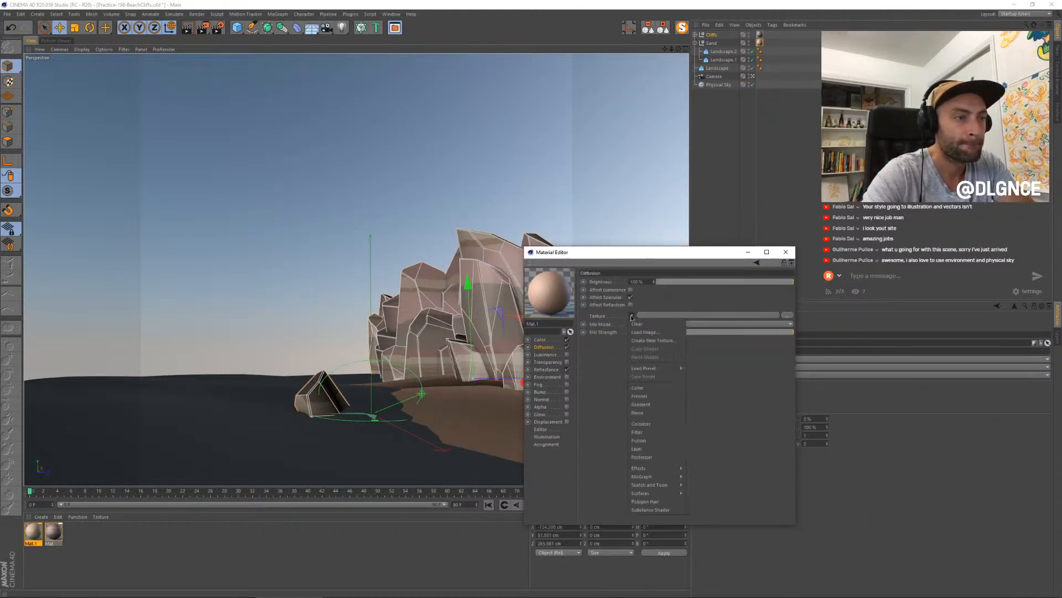
click(641, 408)
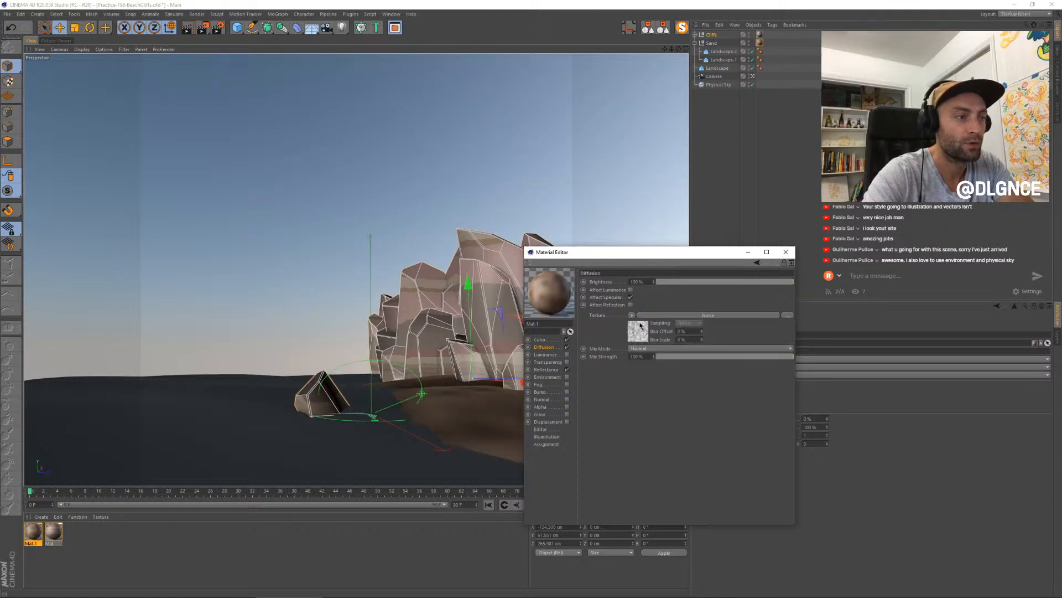
click(635, 327)
- Turn the noise into sparse specks with a 20% global scale, about 18% low clip and about 30% high clip
mouse_move(702, 474)
mouse_down()
mouse_move(754, 485)
mouse_move(688, 477)
mouse_up()
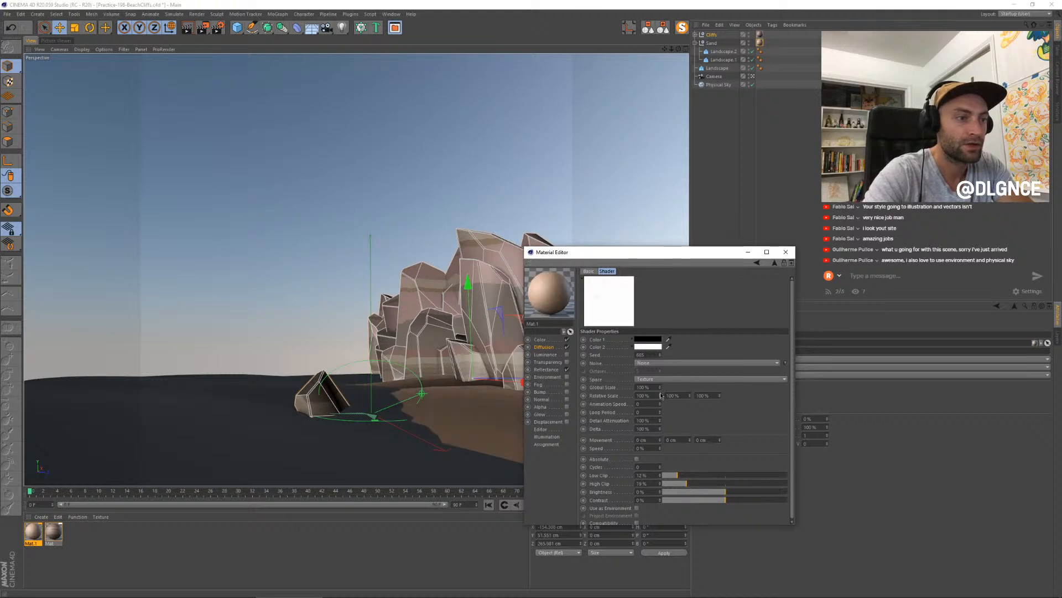
drag(660, 388, 660, 391)
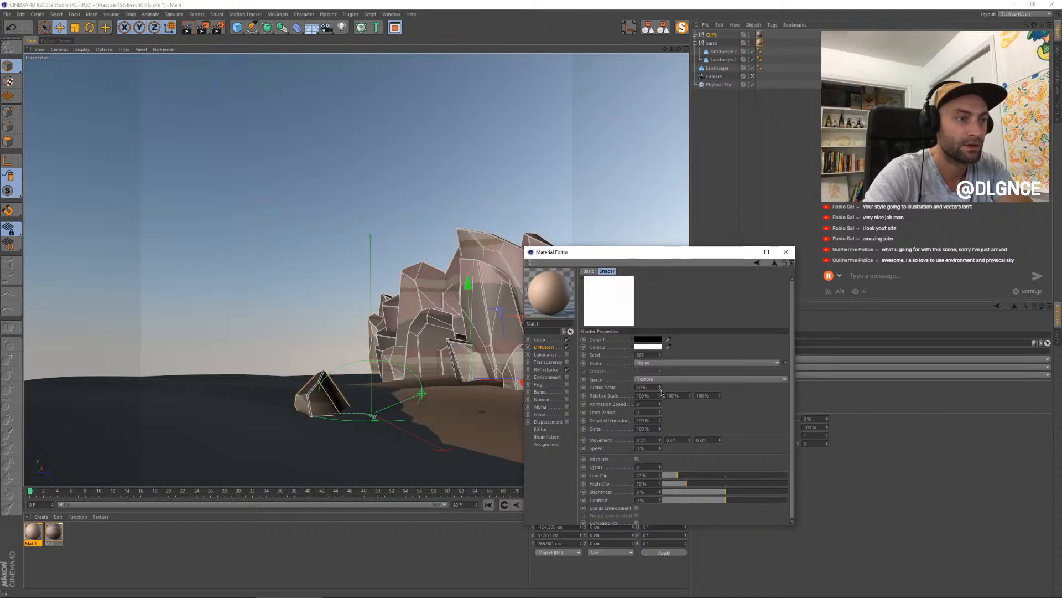
click(703, 482)
click(689, 475)
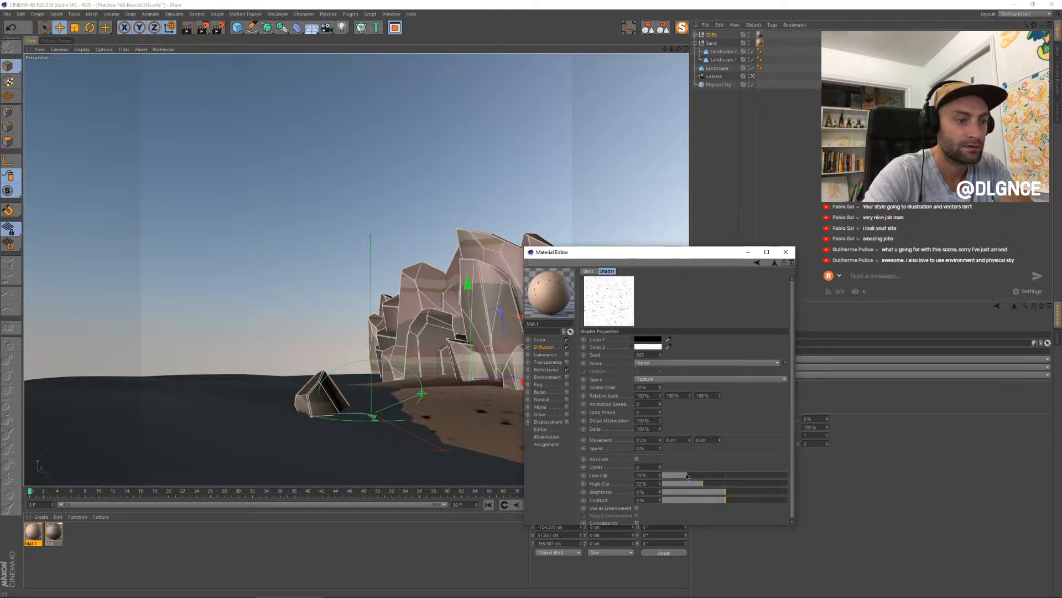
drag(688, 476, 685, 475)
- Change the noise's Color 1 to a dark red
click(648, 339)
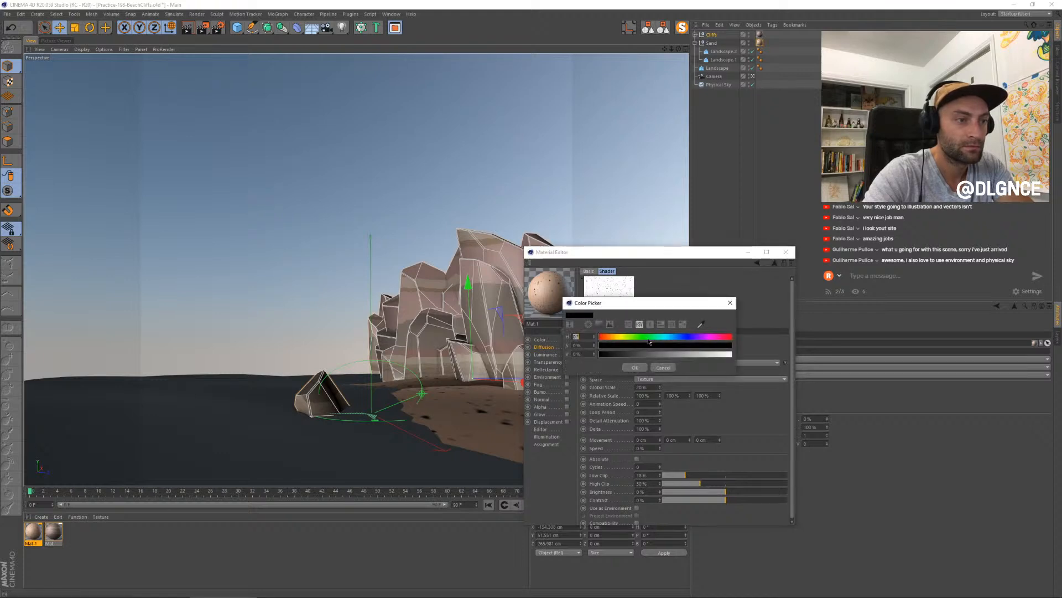
drag(606, 342, 698, 358)
click(634, 355)
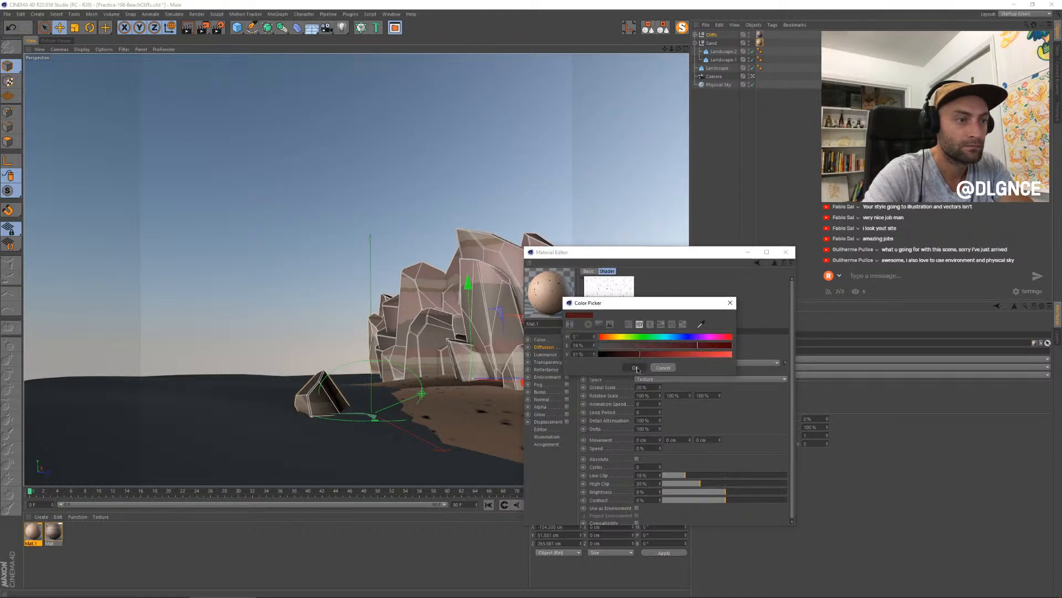
click(635, 368)
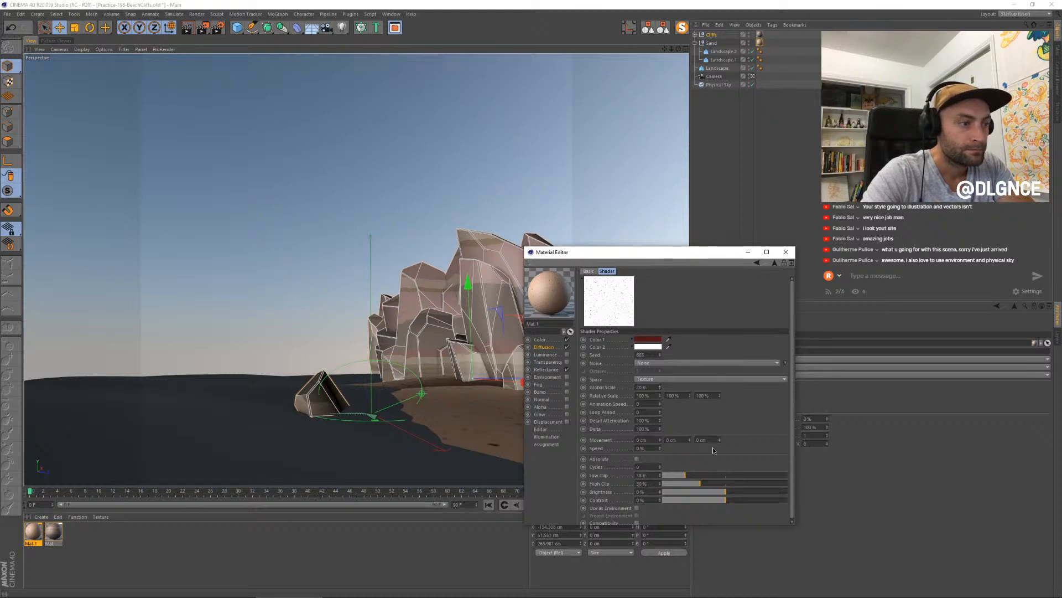
- Refine the noise to 10% global scale, 12% low clip and 33% high clip, render it, and set the Diffusion mix strength to 51%
drag(692, 486, 704, 487)
key(shift+r)
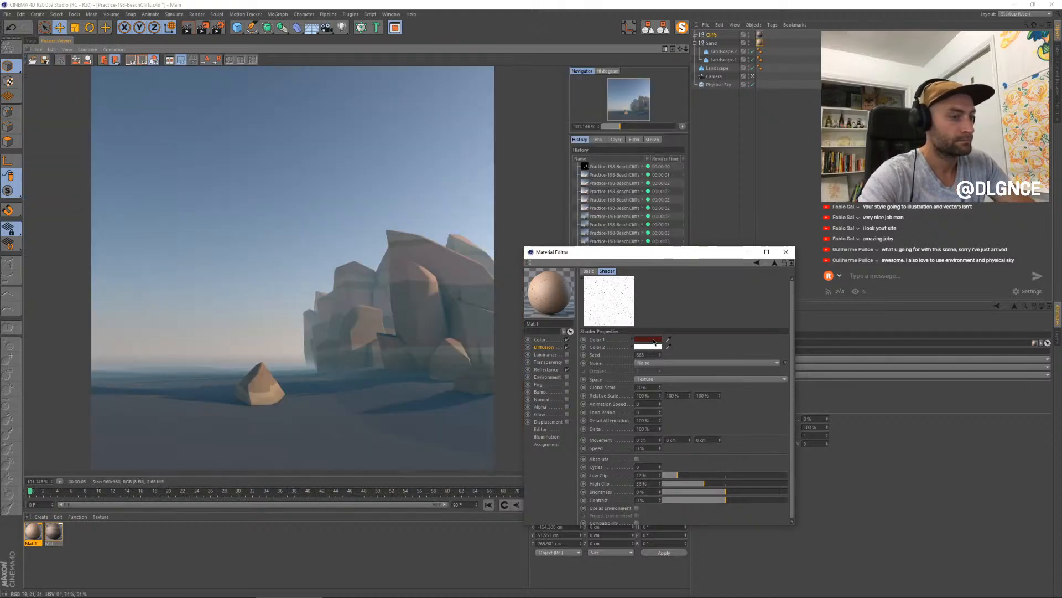
click(543, 347)
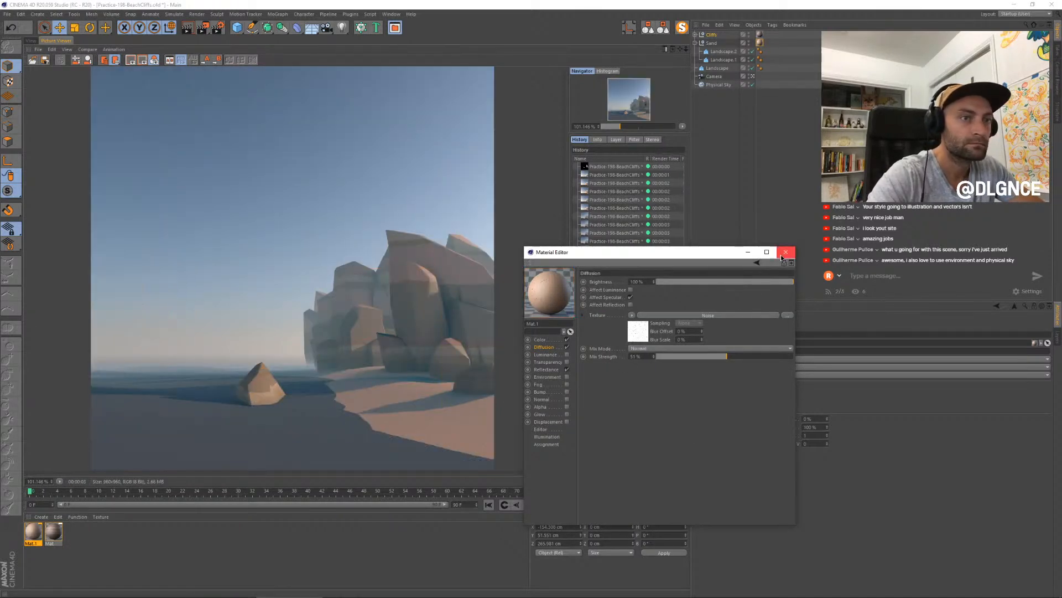
- Shift the sand material's colour to a yellow hue of 51° and render the scene
click(540, 339)
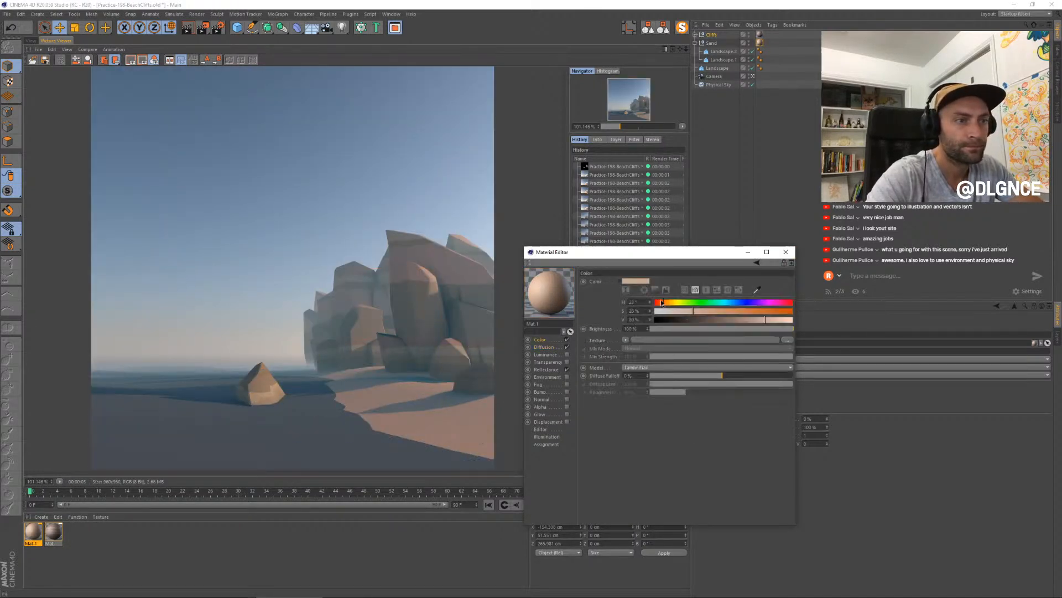
drag(662, 302, 674, 303)
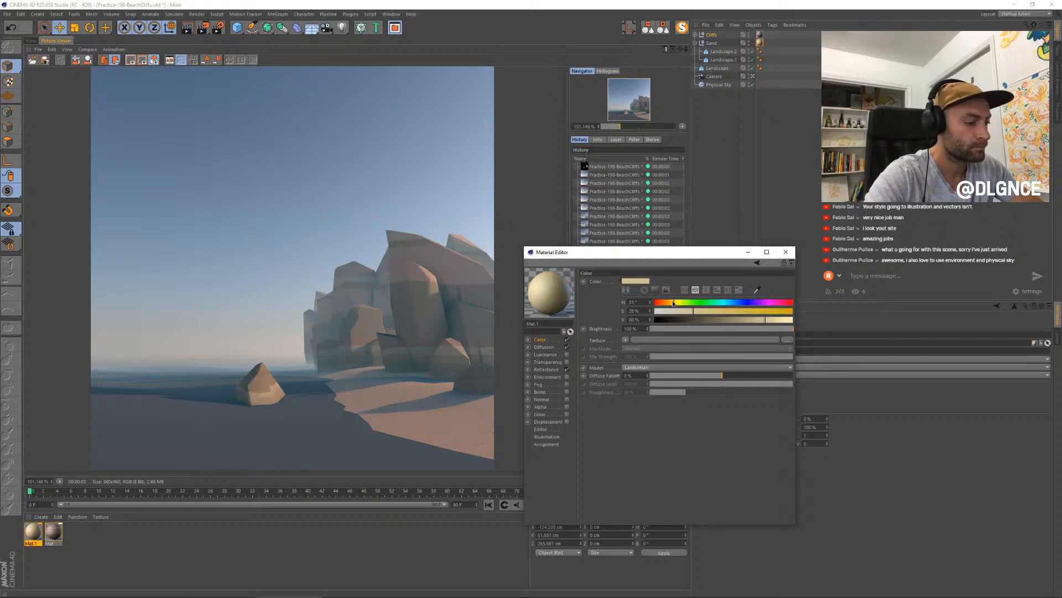
key(shift+r)
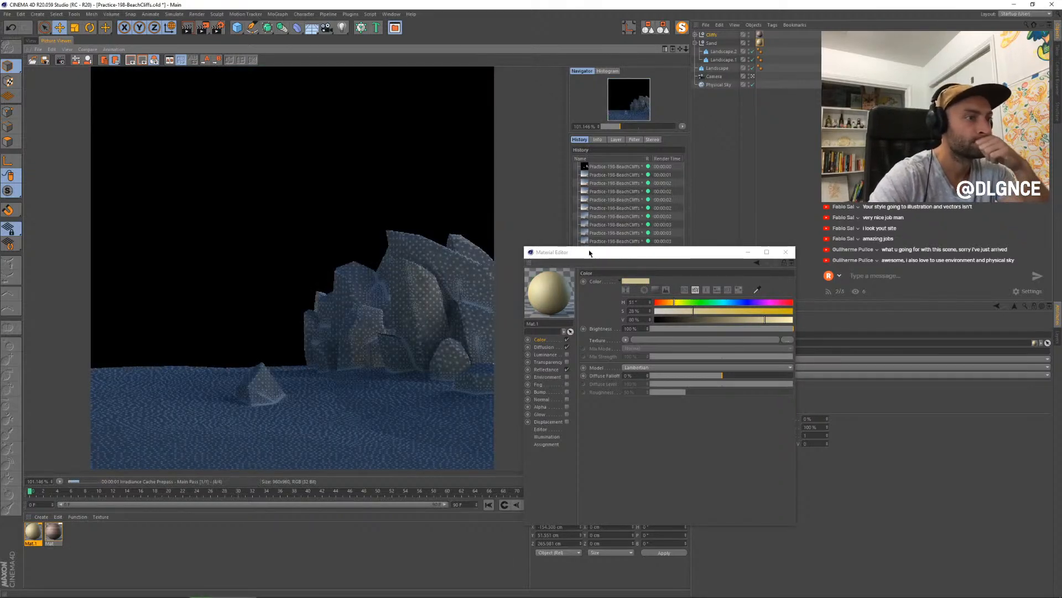
drag(589, 252, 561, 294)
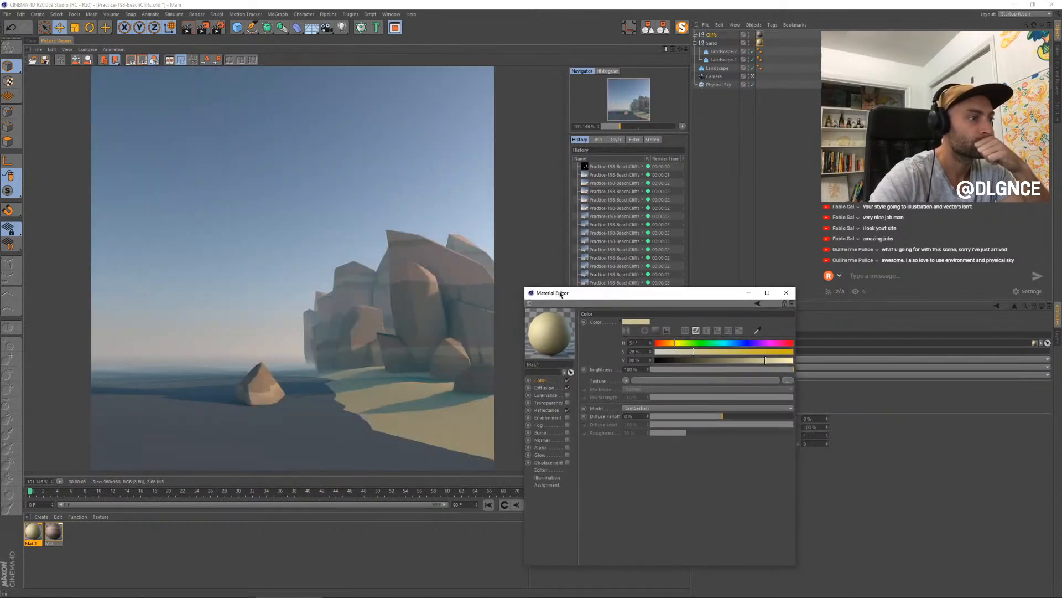
- Darken the sand material's colour, close its editor, re-render the scene, and check the result before returning to the perspective view
click(755, 361)
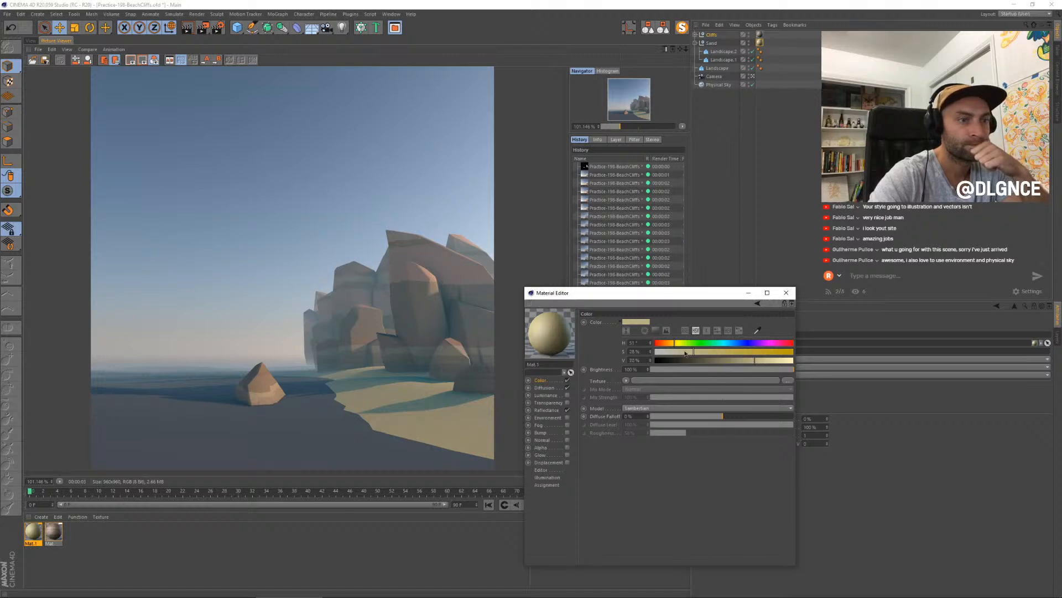
click(787, 293)
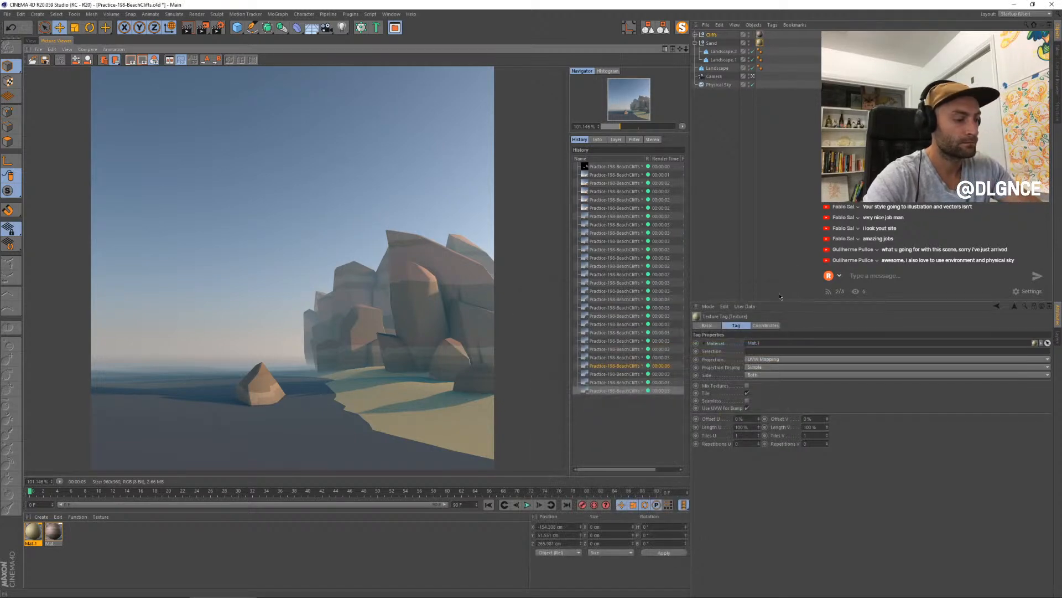
key(shift+r)
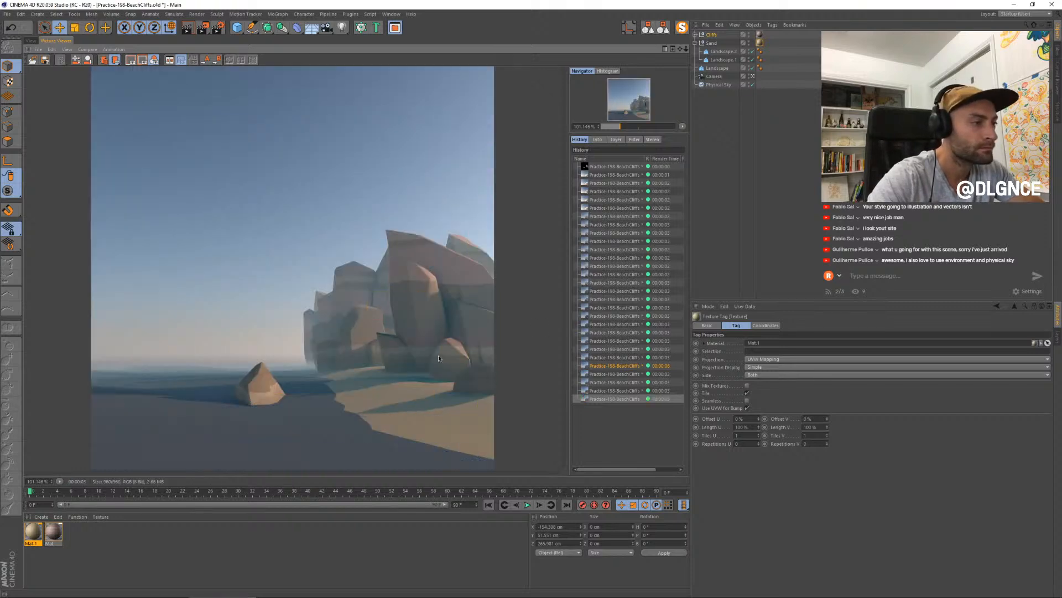
scroll(338, 327, down, 4)
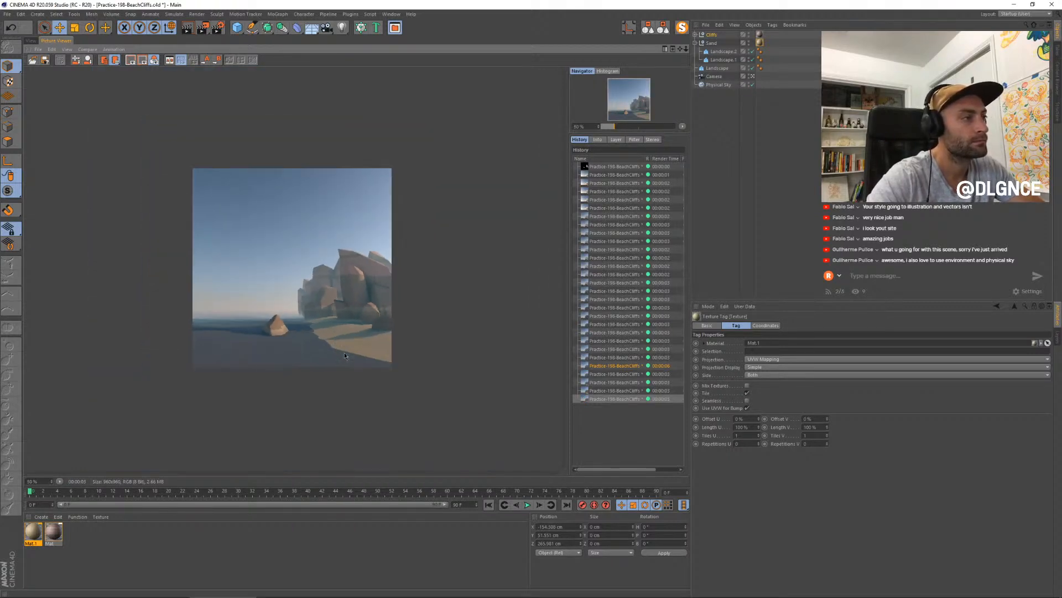
scroll(338, 327, up, 4)
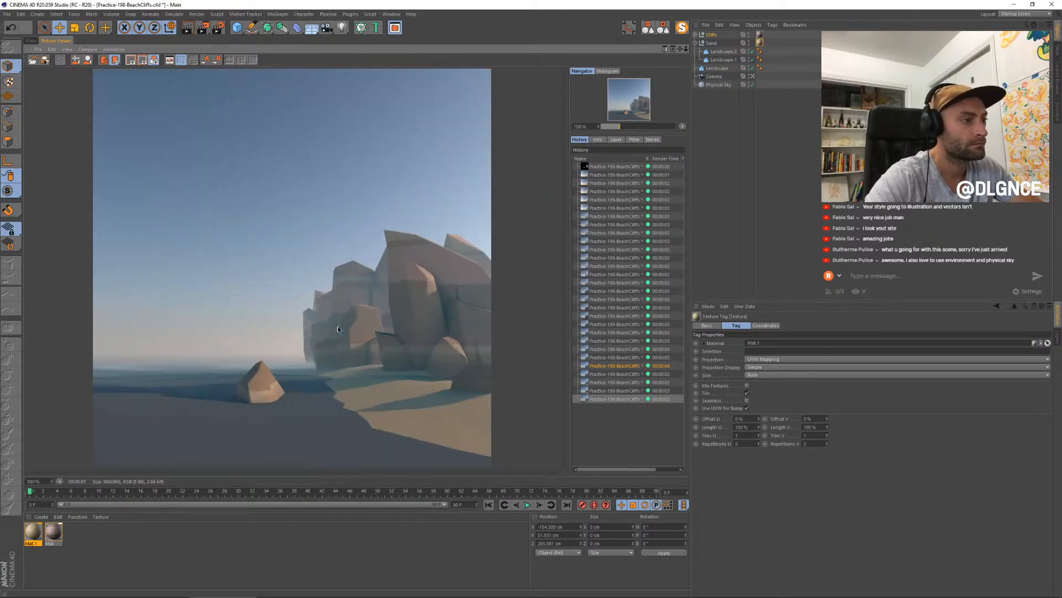
click(31, 41)
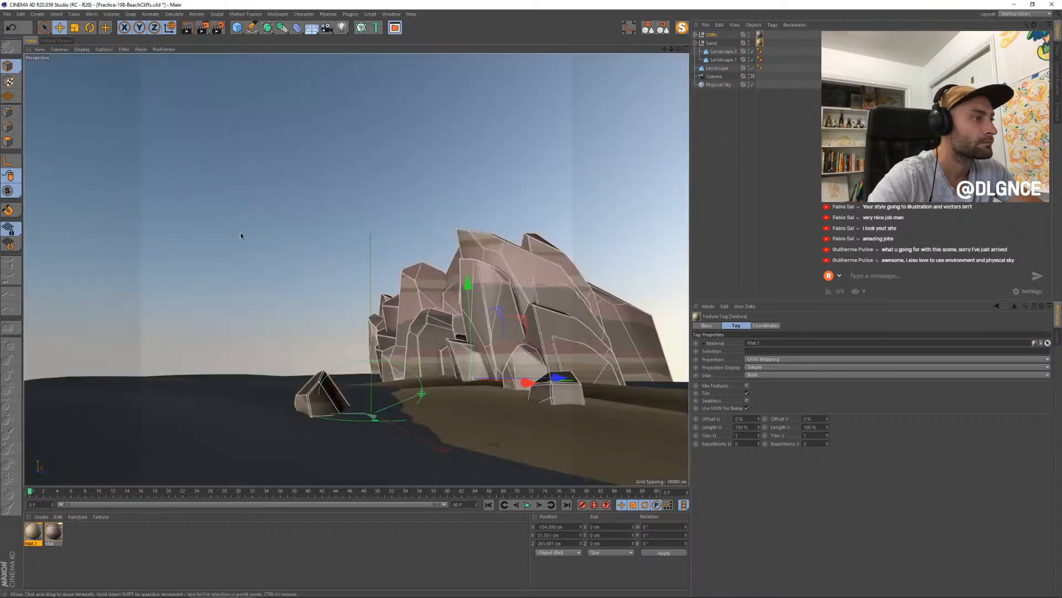
- Set the Default Specular layer of both the rock and sand materials to 35% opacity and 67% width, and render the scene
click(210, 383)
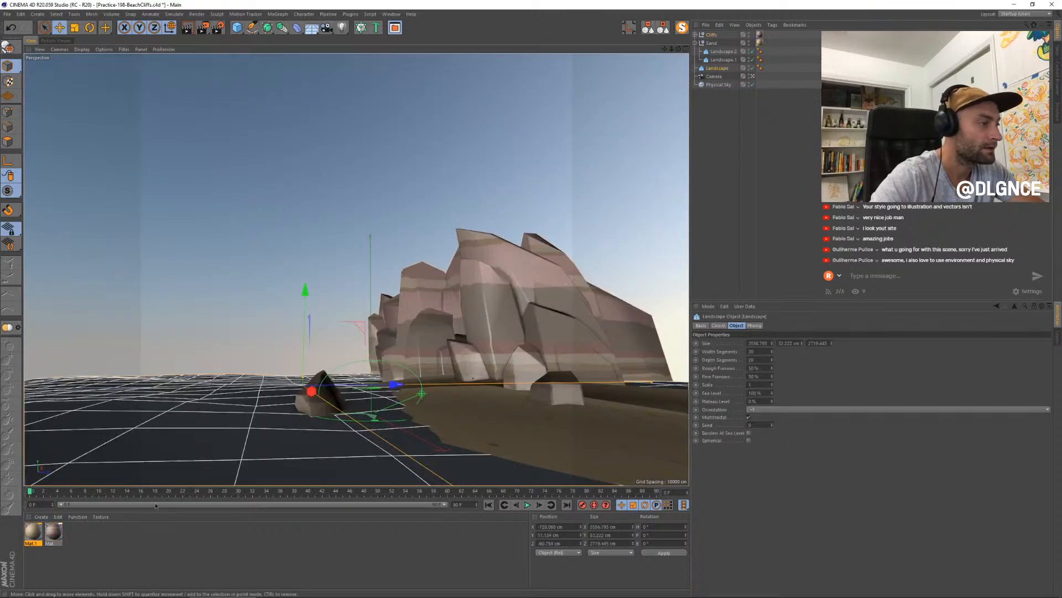
click(35, 532)
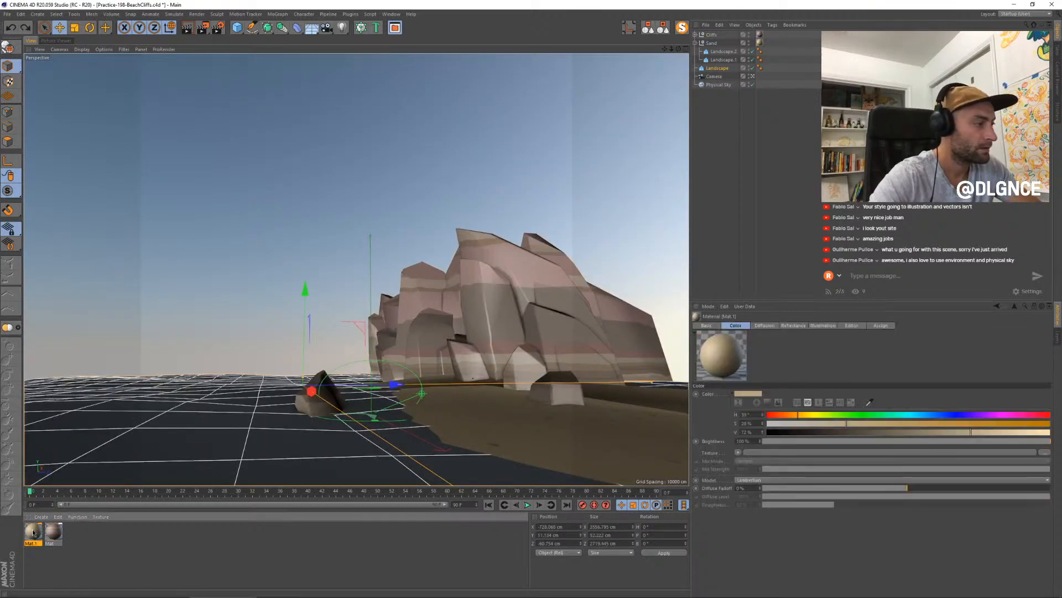
shift+click(54, 531)
double_click(53, 531)
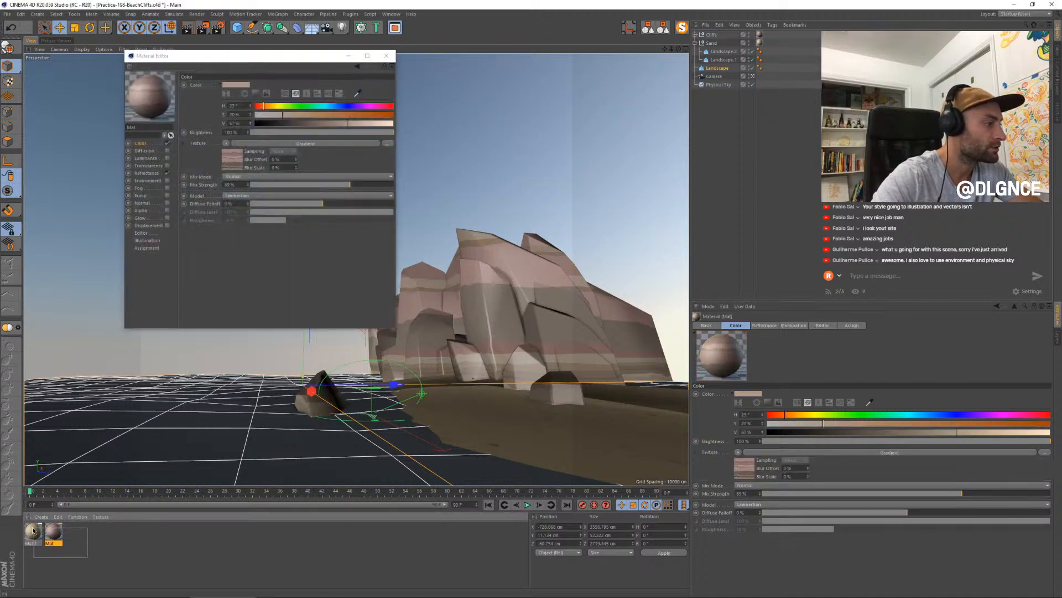
drag(232, 55, 516, 230)
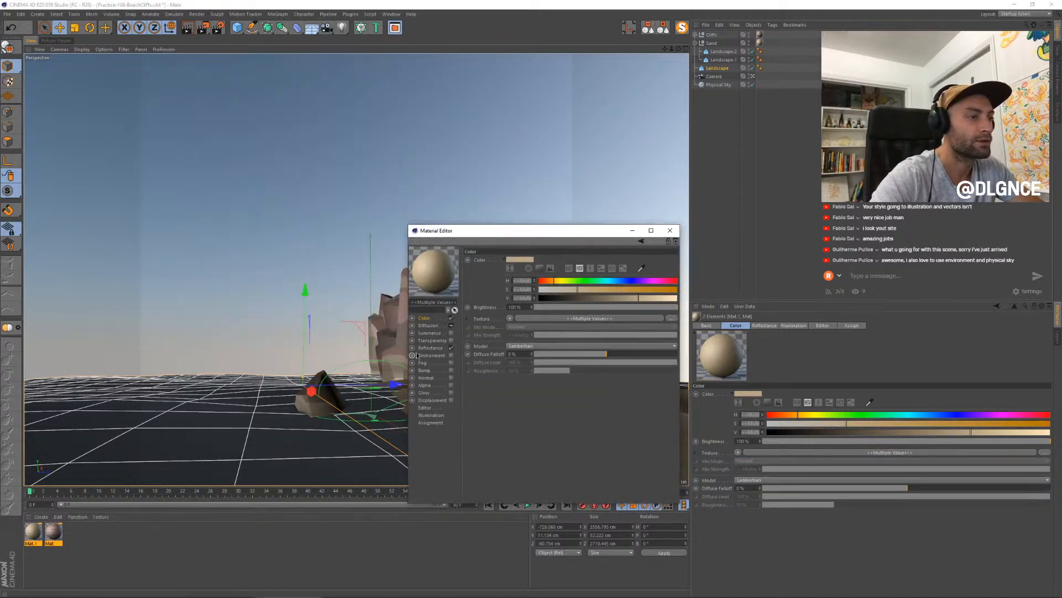
click(431, 347)
click(621, 287)
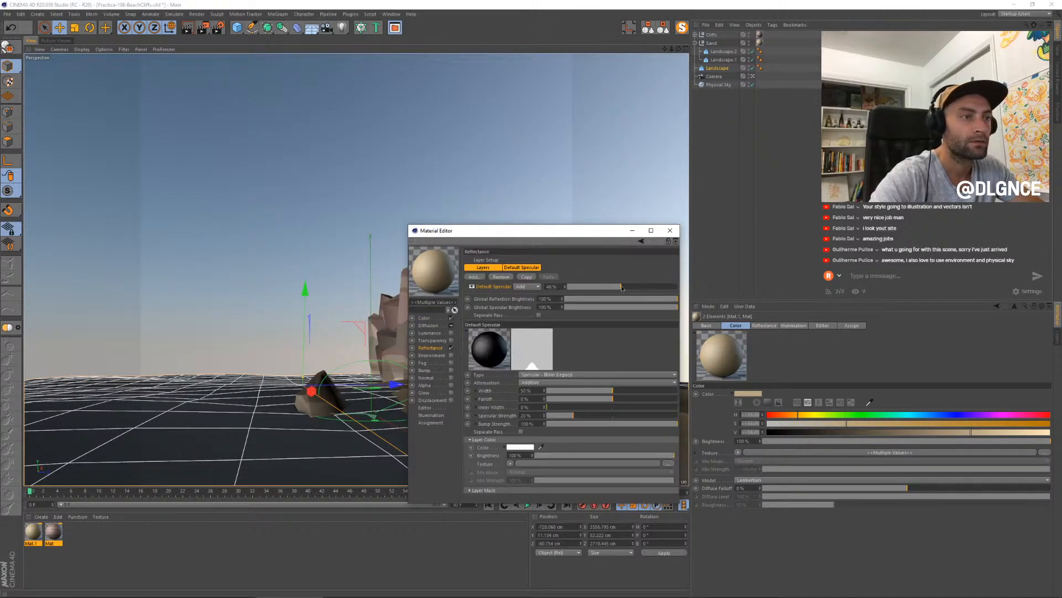
click(635, 391)
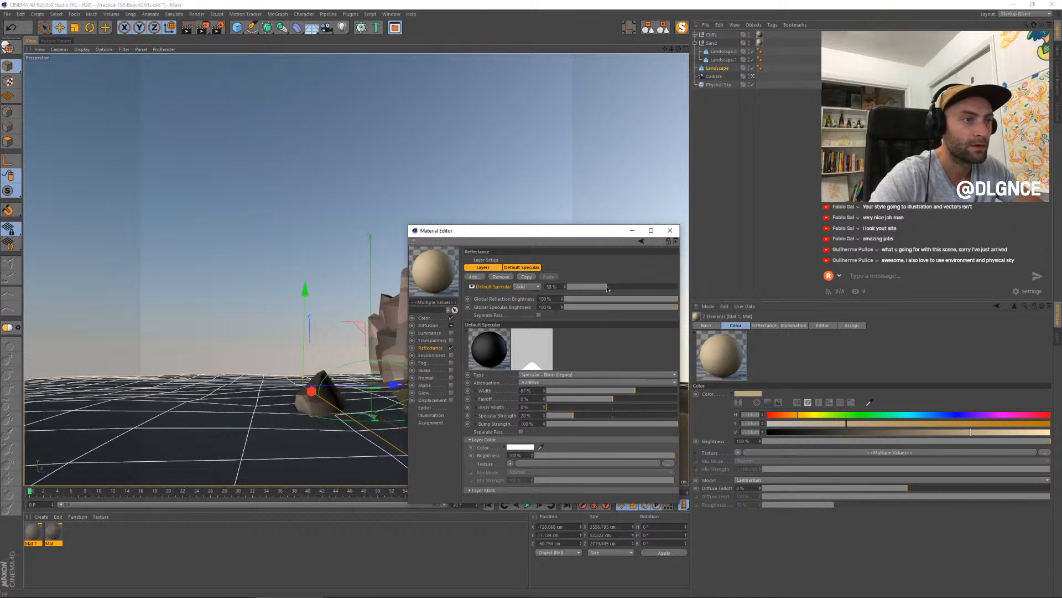
click(670, 230)
key(shift+r)
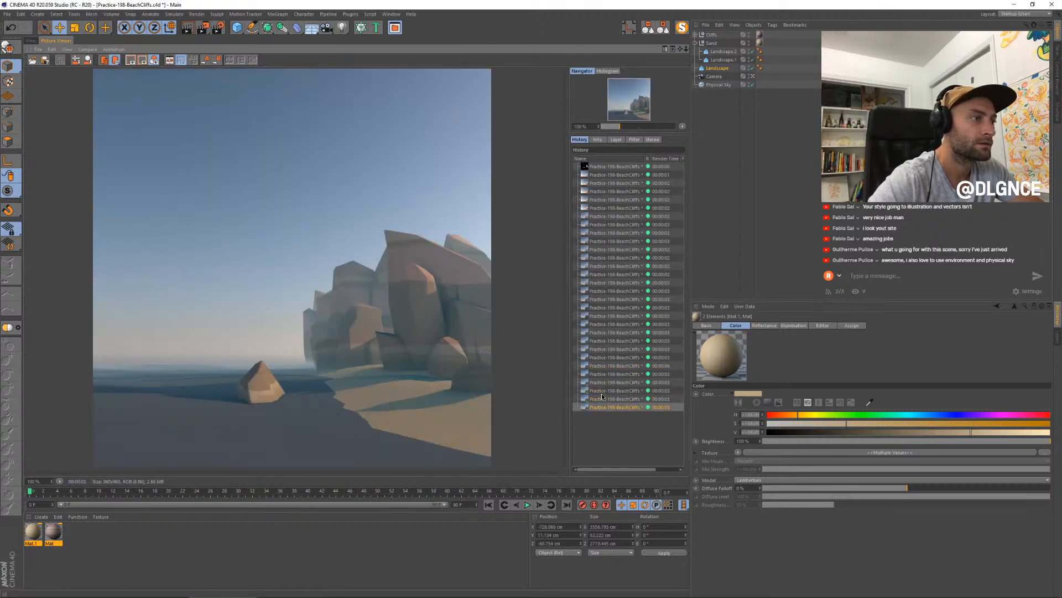
key(Down)
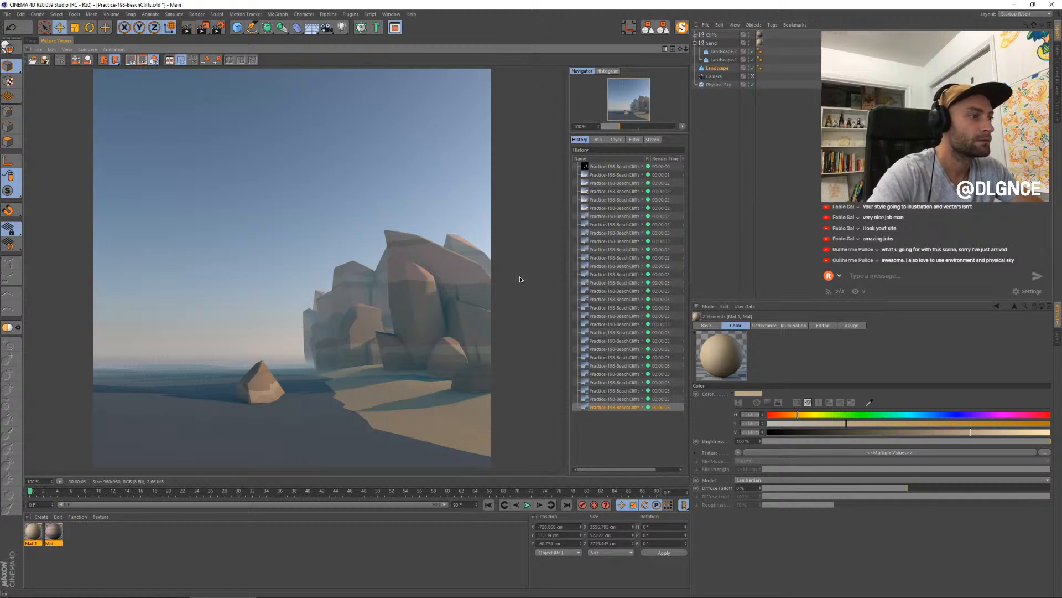
- Lower the rock material's colour texture mix strength to about 52% and render the scene
double_click(53, 532)
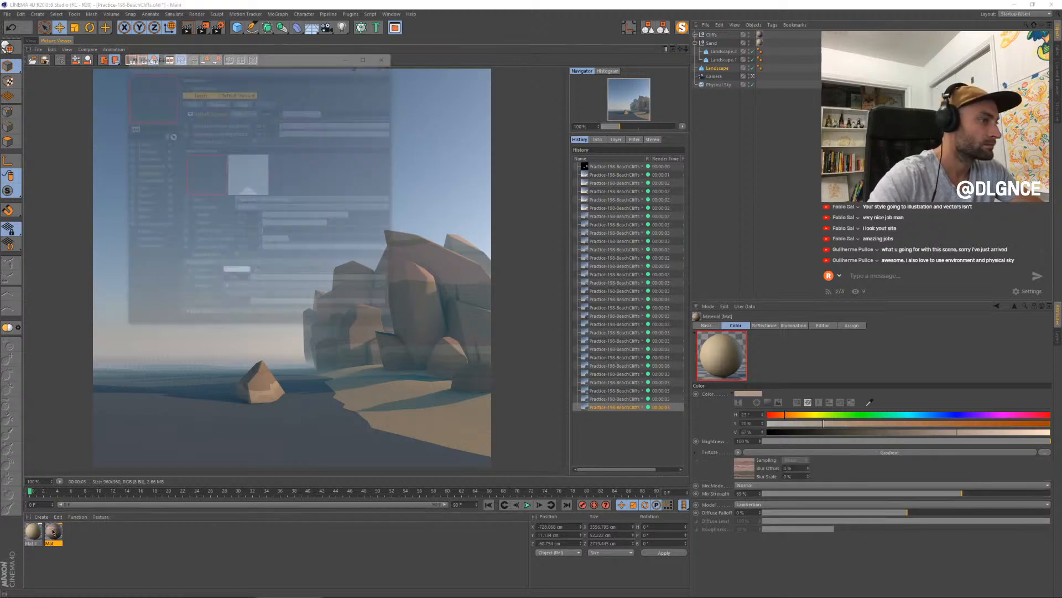
drag(242, 57, 543, 173)
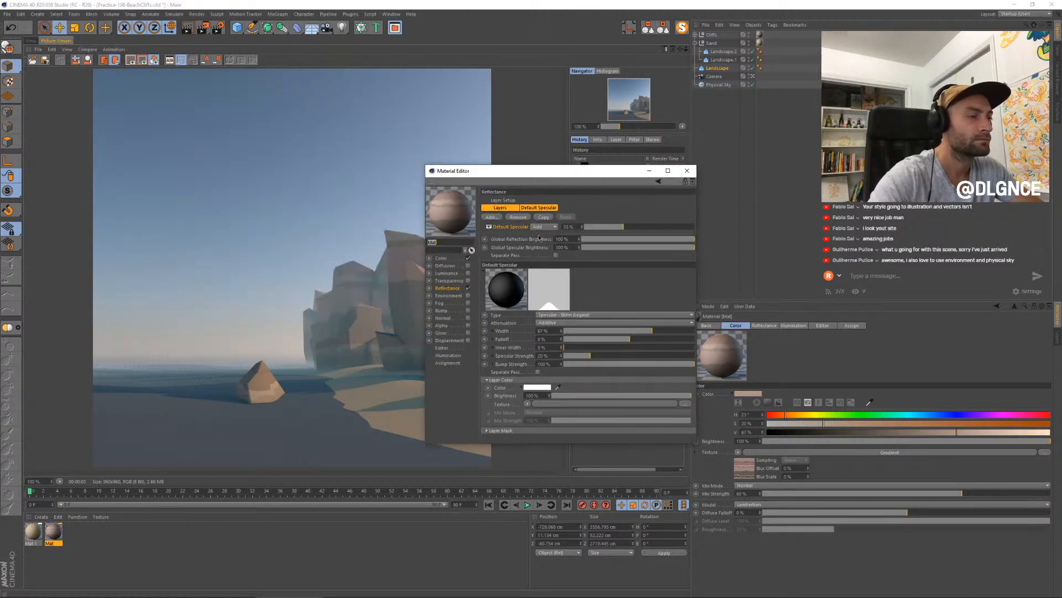
click(448, 260)
click(629, 299)
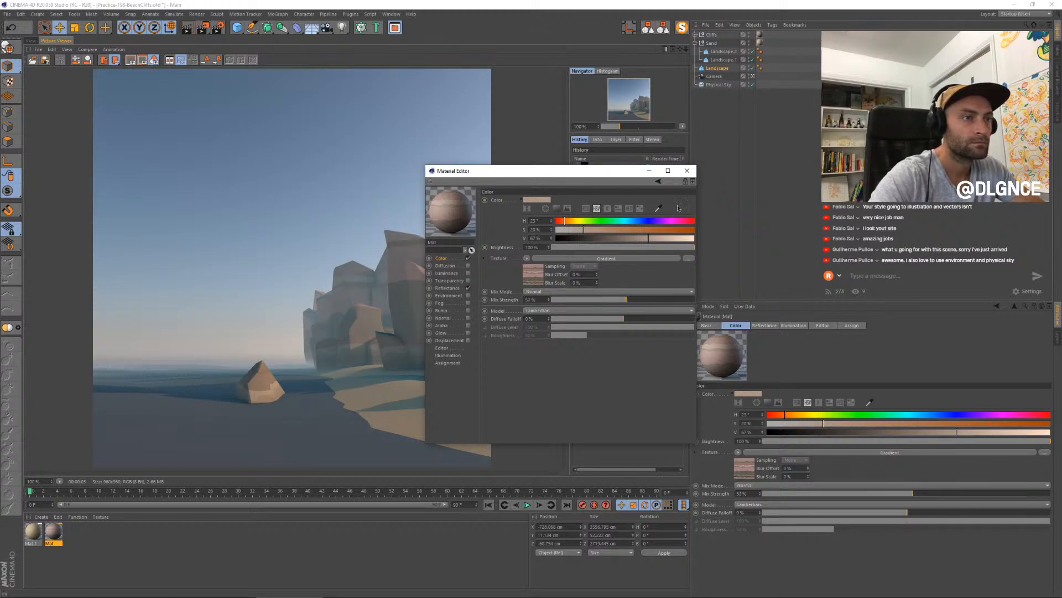
click(687, 171)
key(shift+r)
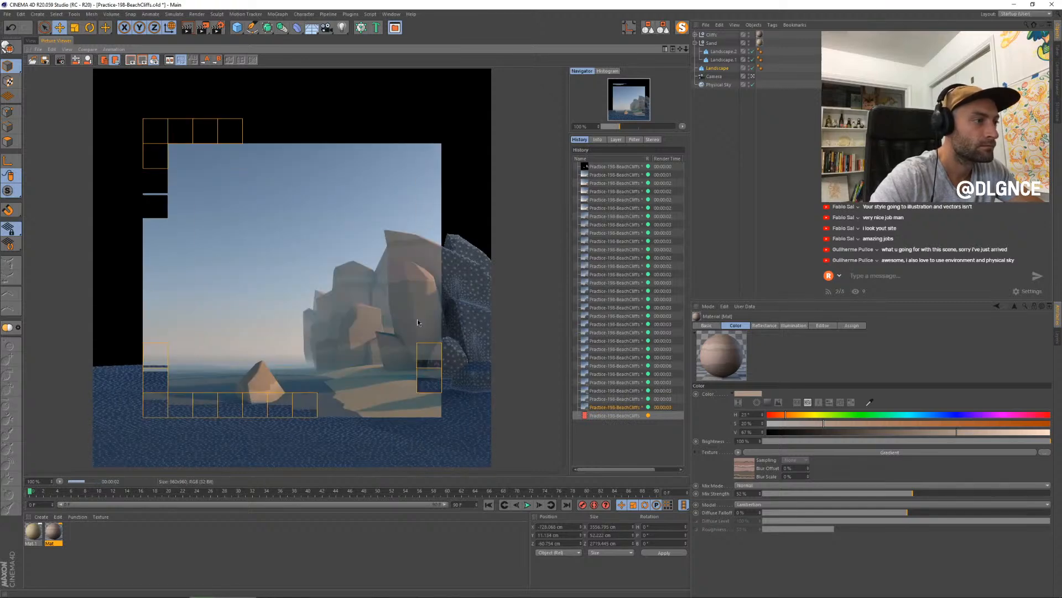
- Create a new material and apply it to the water plane in the perspective view
double_click(67, 567)
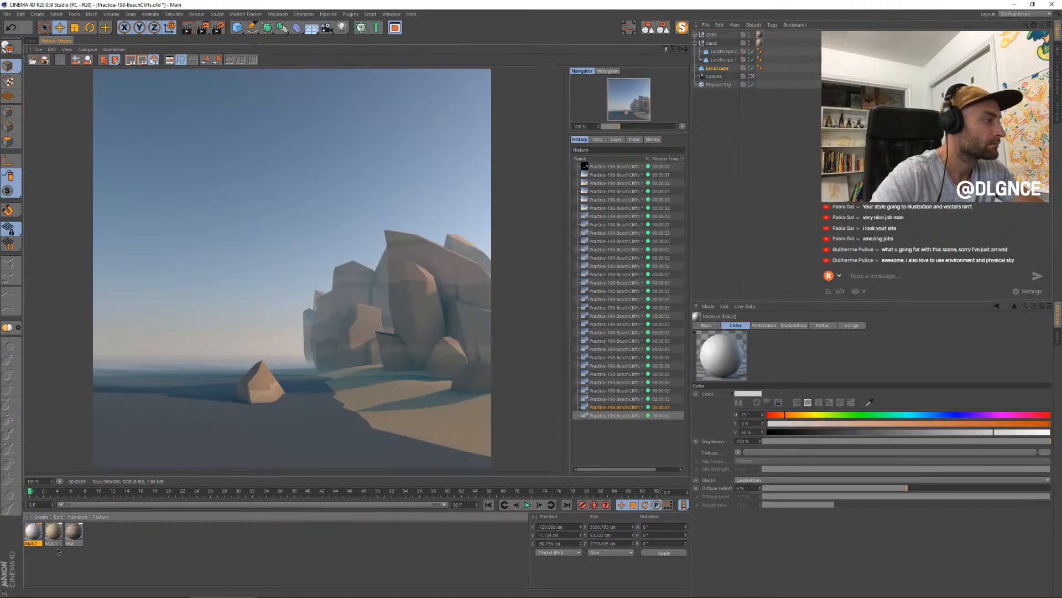
double_click(34, 533)
drag(196, 50, 443, 216)
click(30, 41)
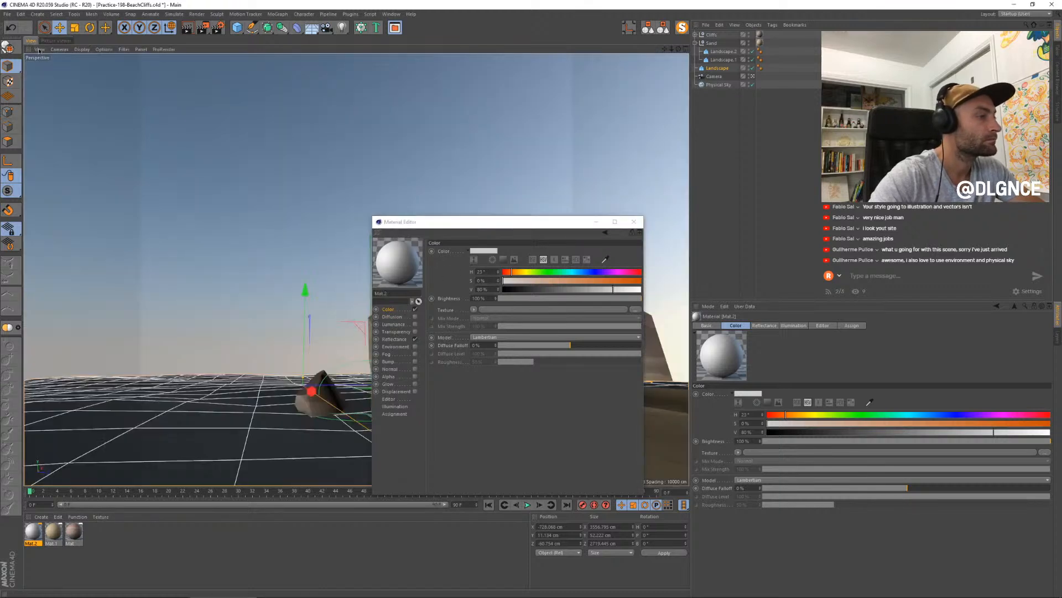
drag(396, 259, 238, 419)
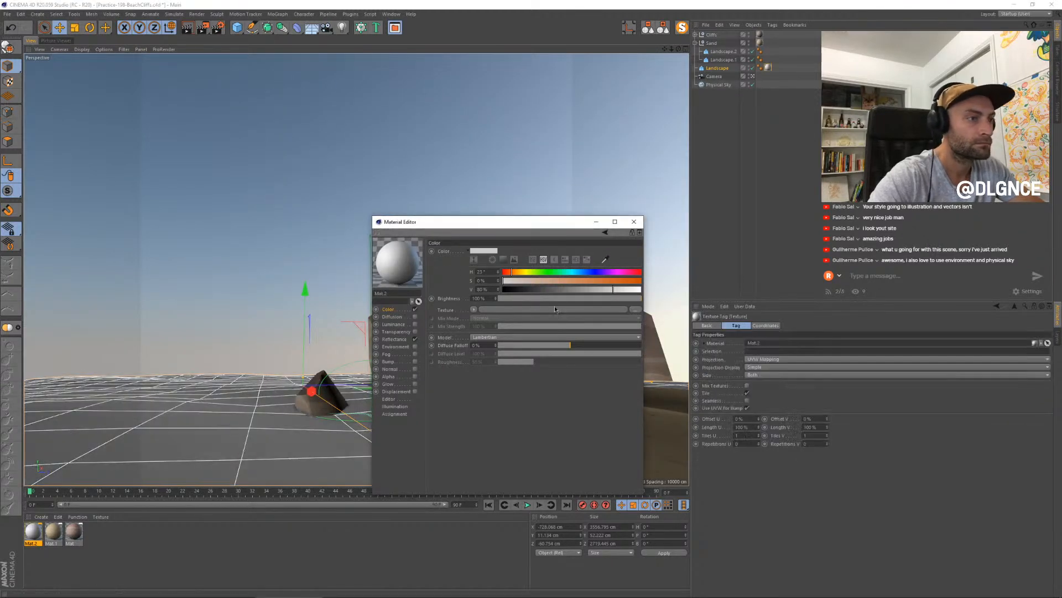
- Colour the water material light teal with hue 164°, saturation 30% and value 80%, and render the scene
click(573, 272)
click(545, 281)
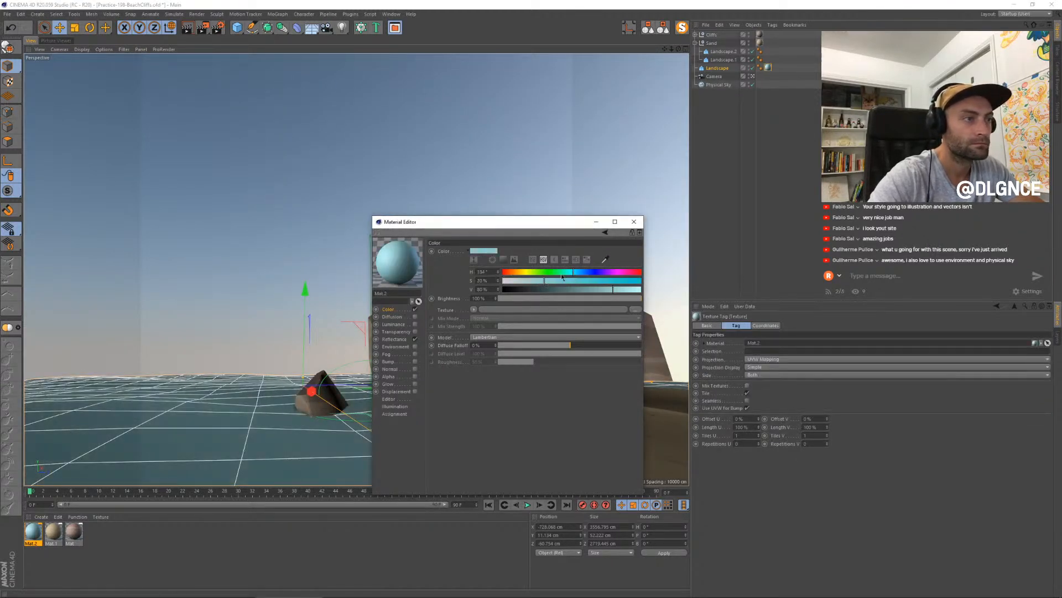
drag(518, 233, 664, 274)
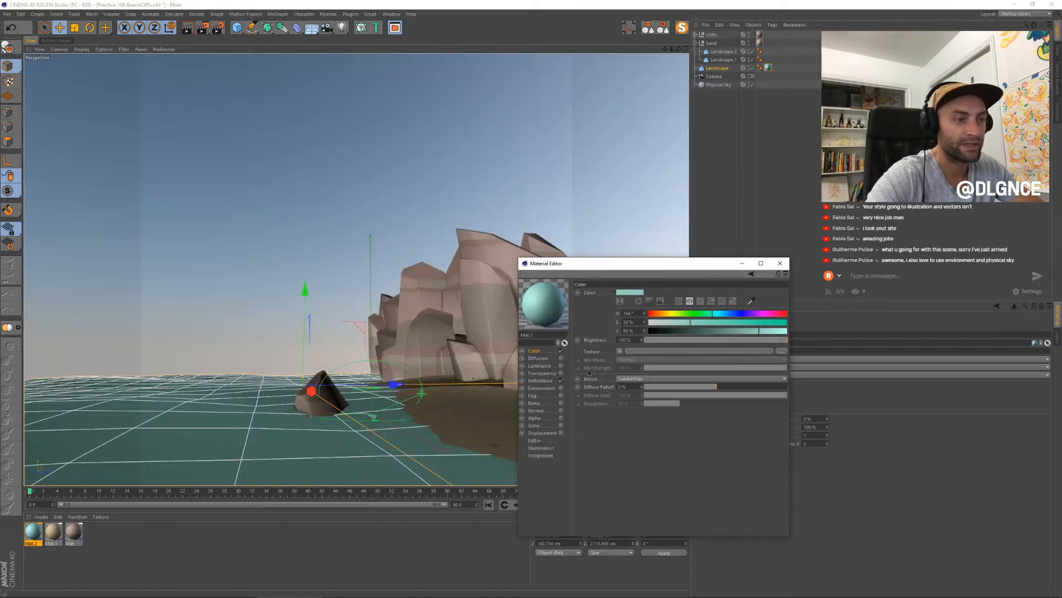
key(shift+r)
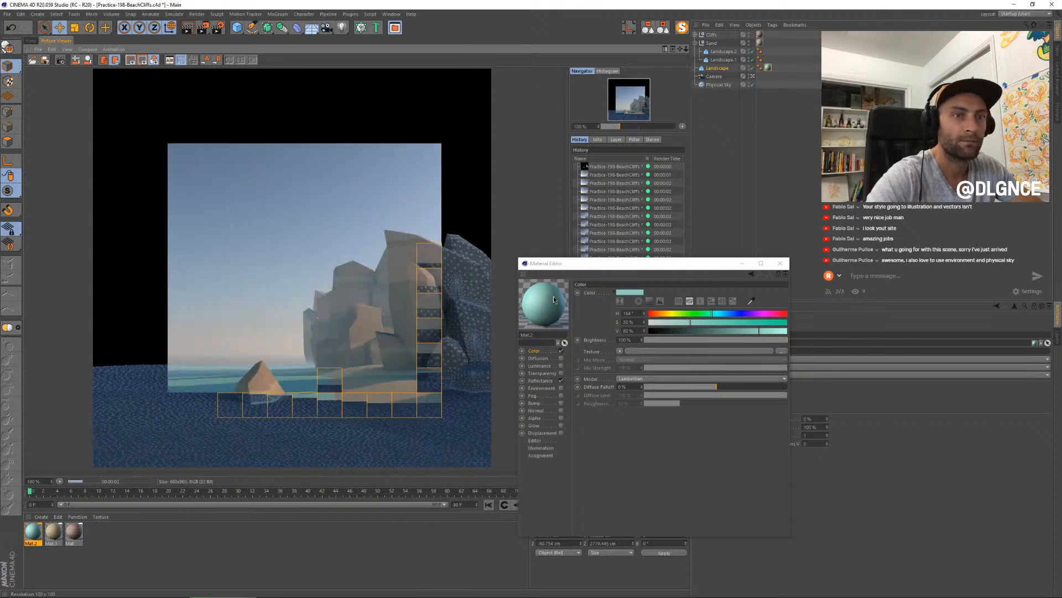
- Shift the water colour to a darker, greener teal with hue about 159° and value 72%, and re-render the scene
click(710, 314)
click(749, 330)
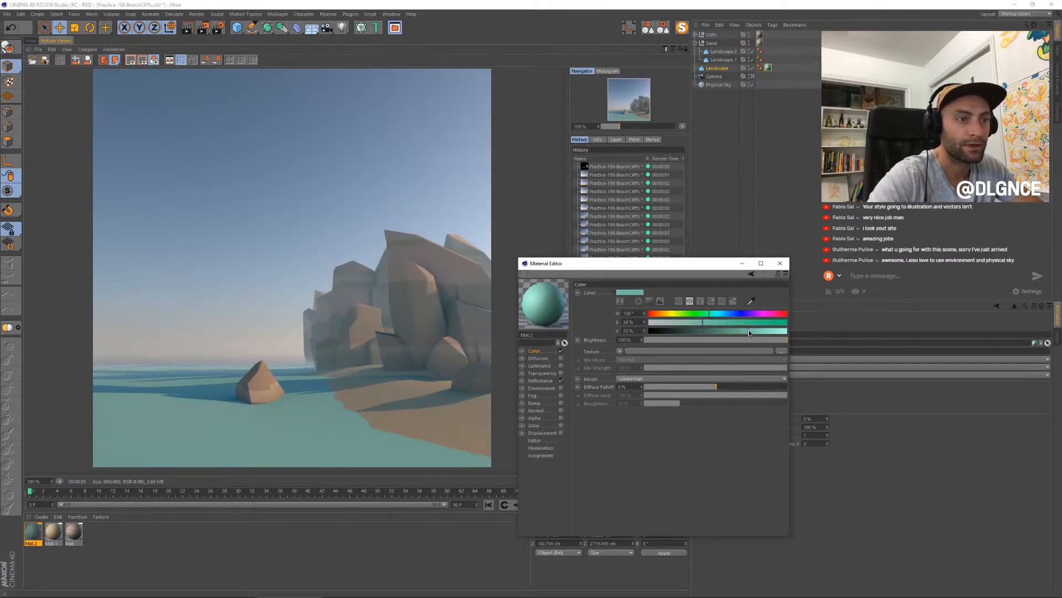
key(shift+r)
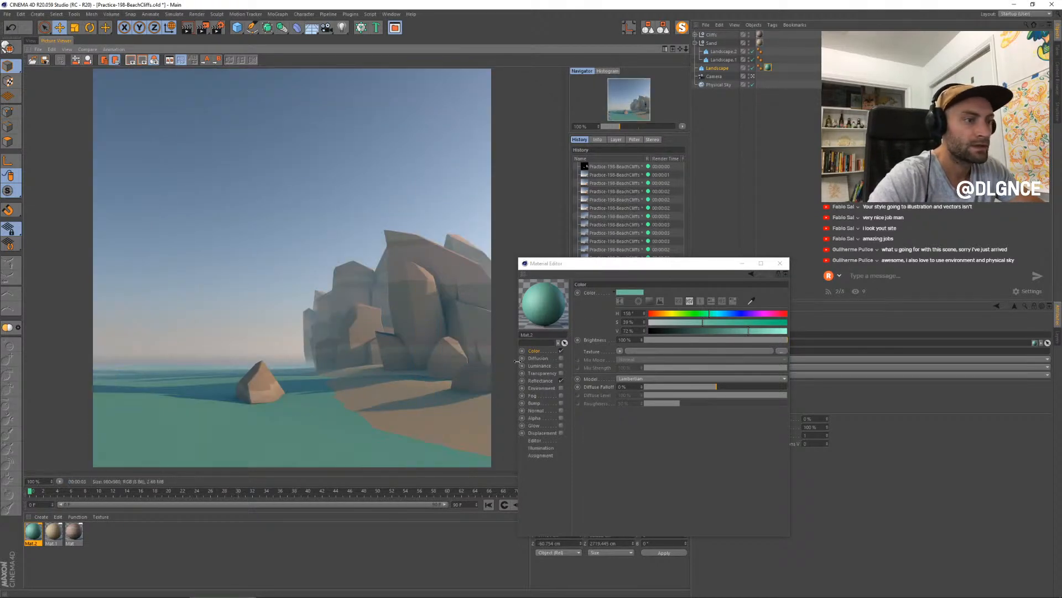
- Add a Beckmann reflectance layer to the water material at 10% opacity with 26% roughness, and render the scene
click(540, 381)
click(585, 310)
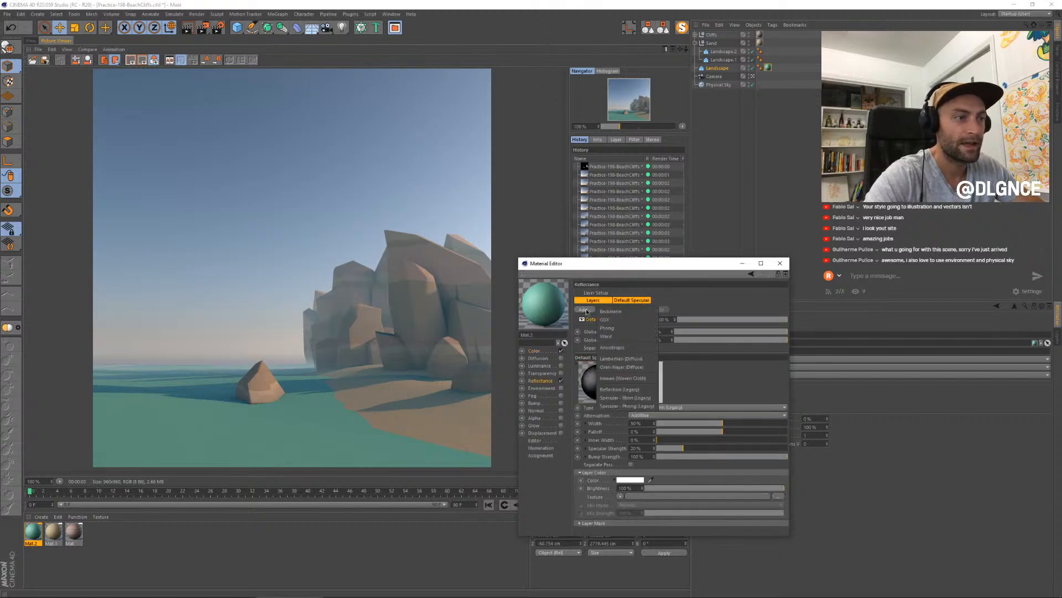
click(609, 312)
drag(737, 320, 691, 322)
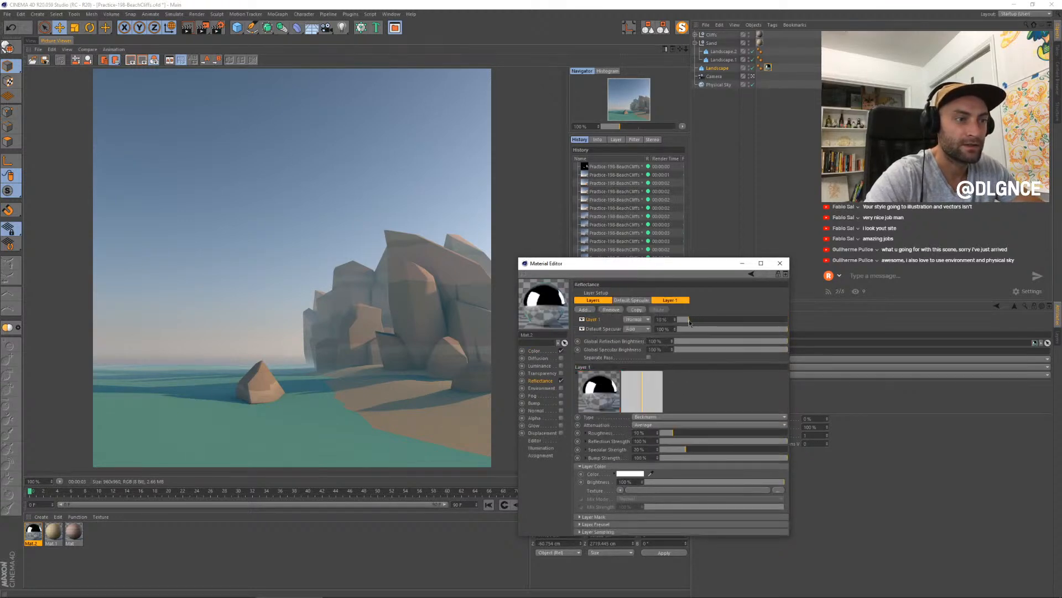
click(692, 433)
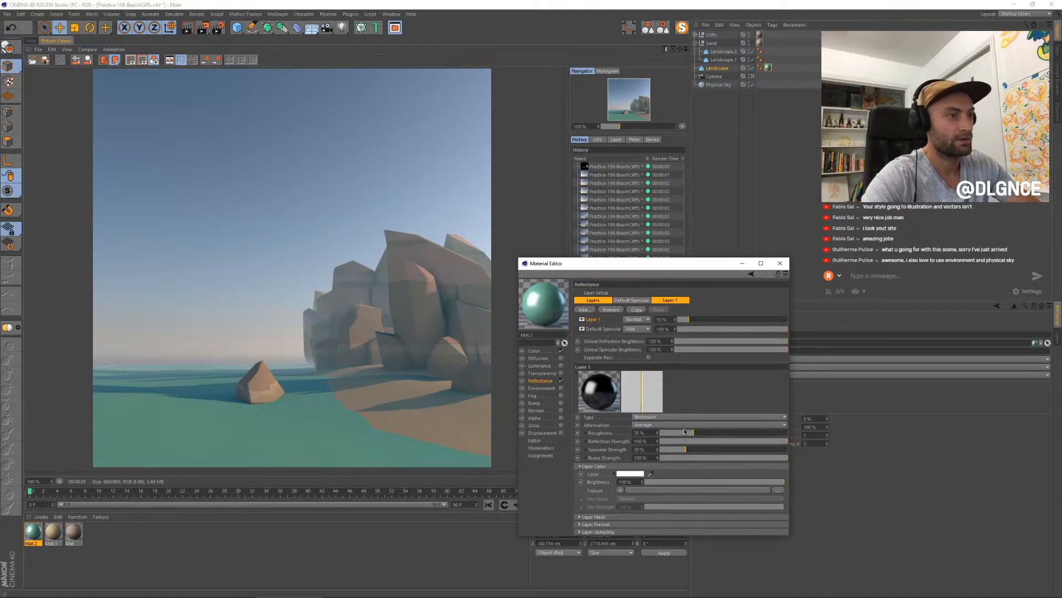
key(shift+r)
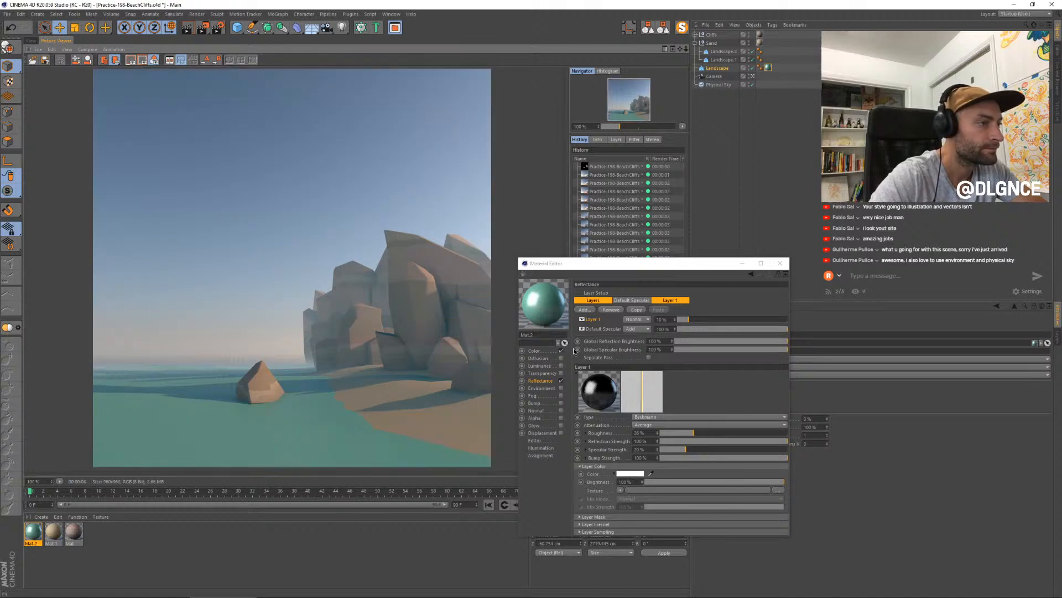
drag(620, 266, 603, 284)
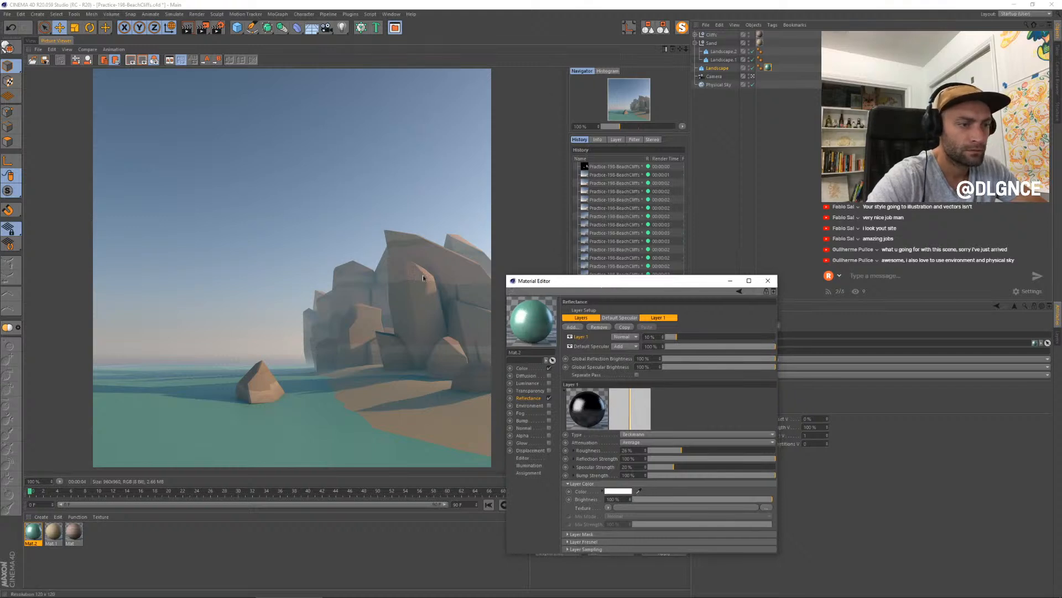
- Enable displacement on the water material with a Noise texture and render the scene
click(31, 40)
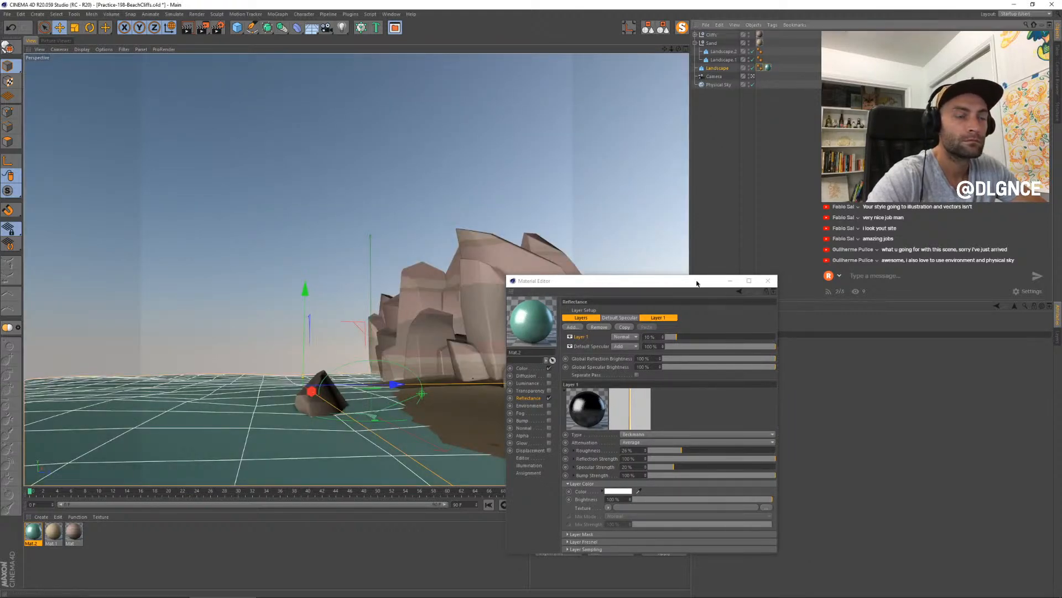
drag(697, 284, 600, 282)
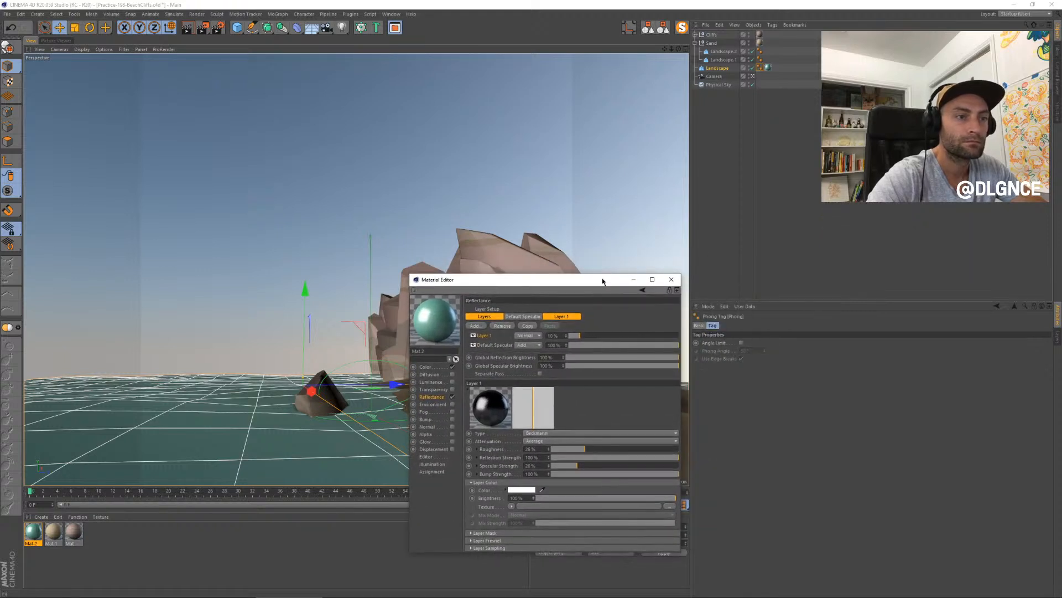
click(760, 68)
mouse_move(515, 593)
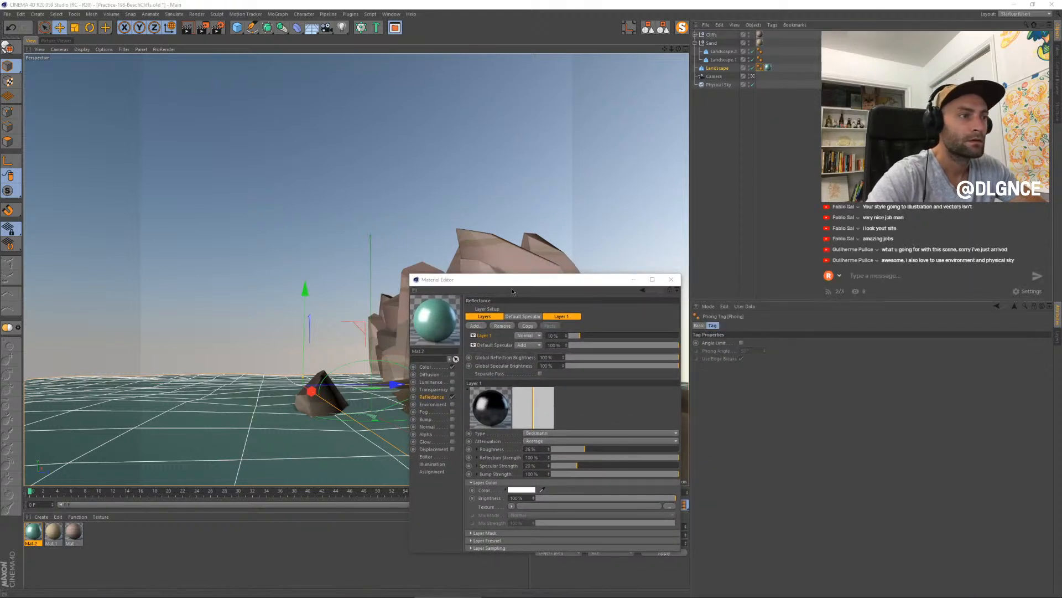
drag(513, 291, 574, 288)
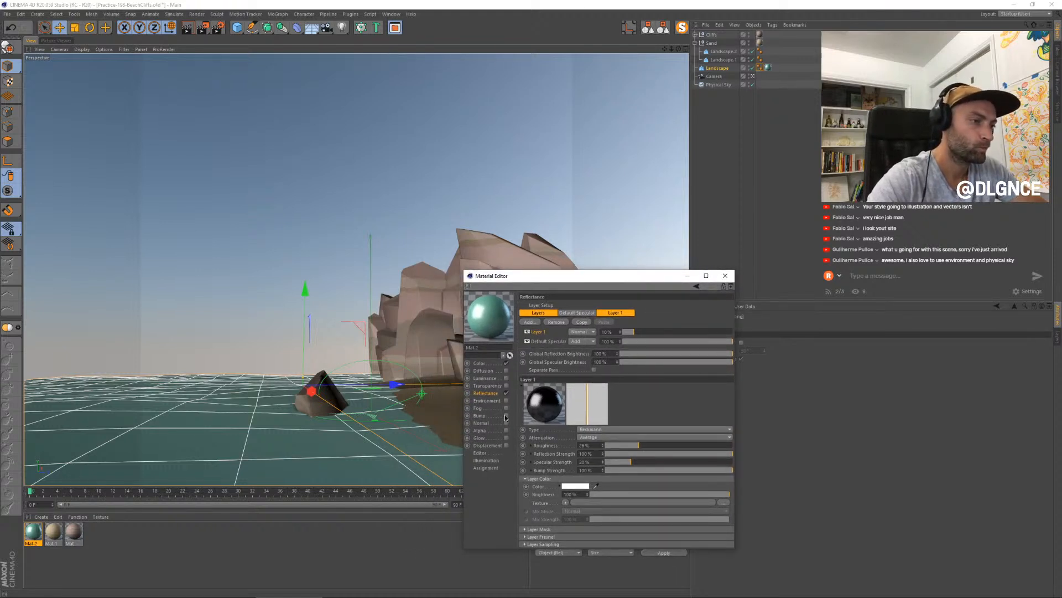
click(507, 446)
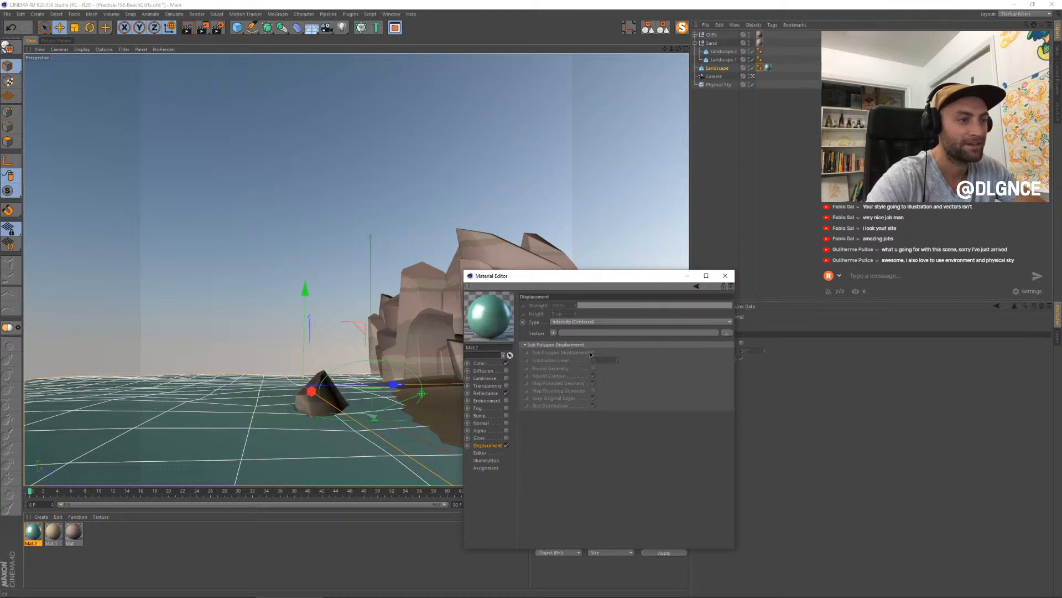
click(553, 333)
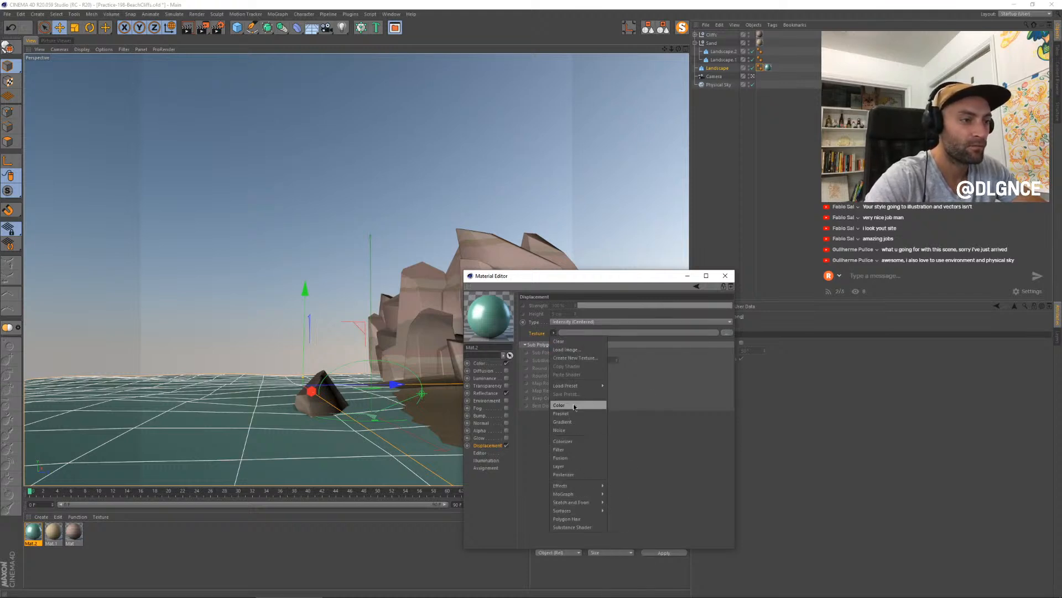
click(575, 430)
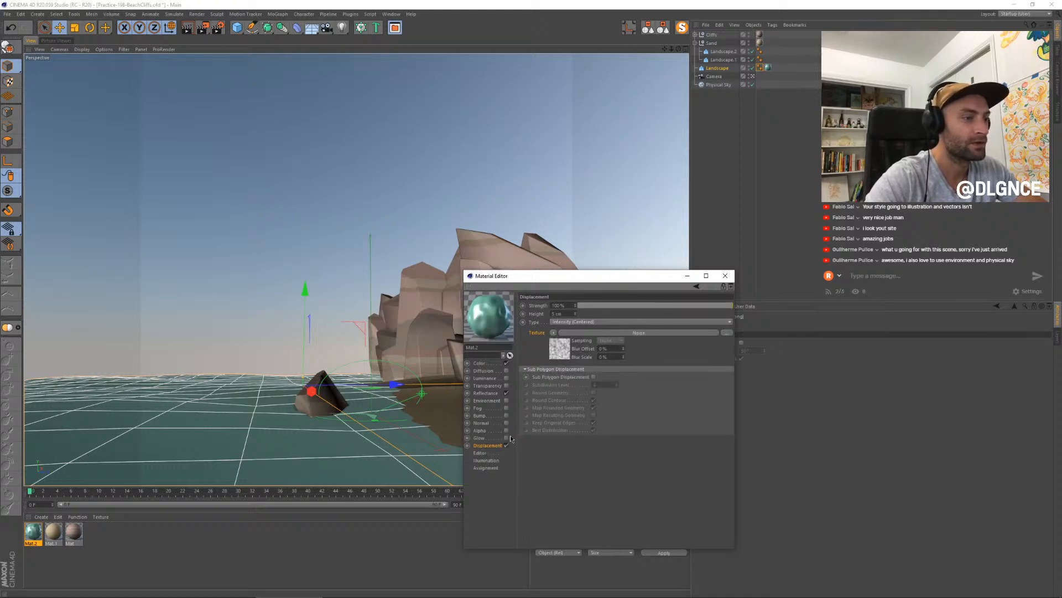
key(shift+r)
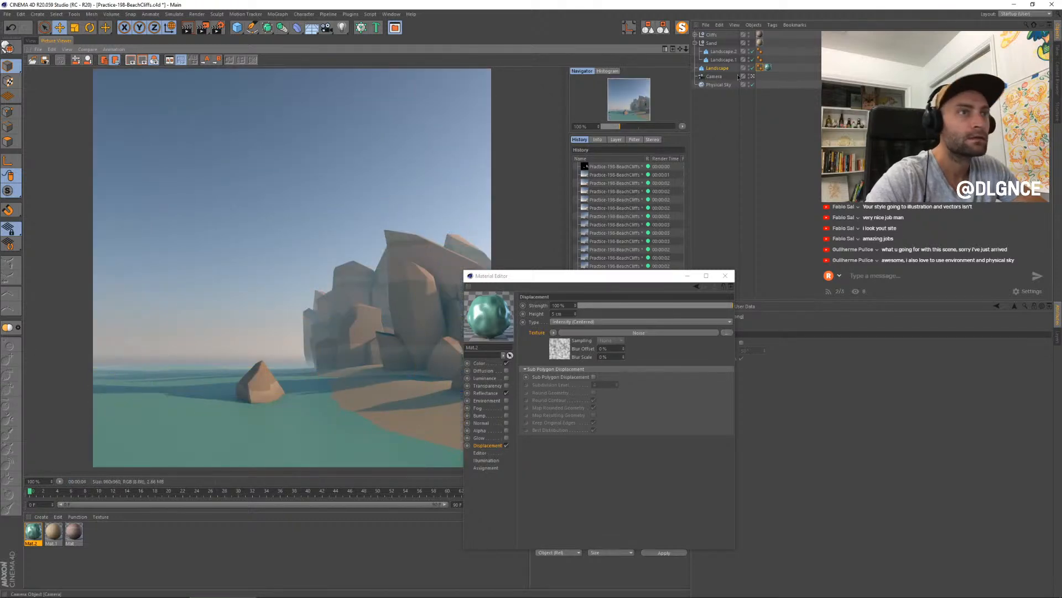
- Turn on Sub-Polygon Displacement for the water material and render the scene again
click(768, 68)
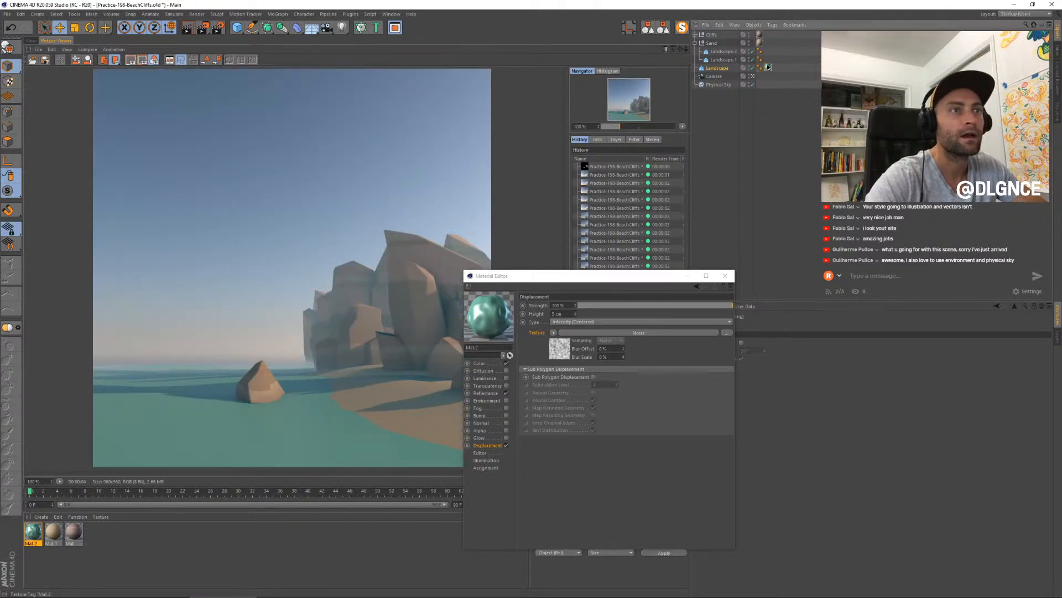
click(594, 377)
key(shift+r)
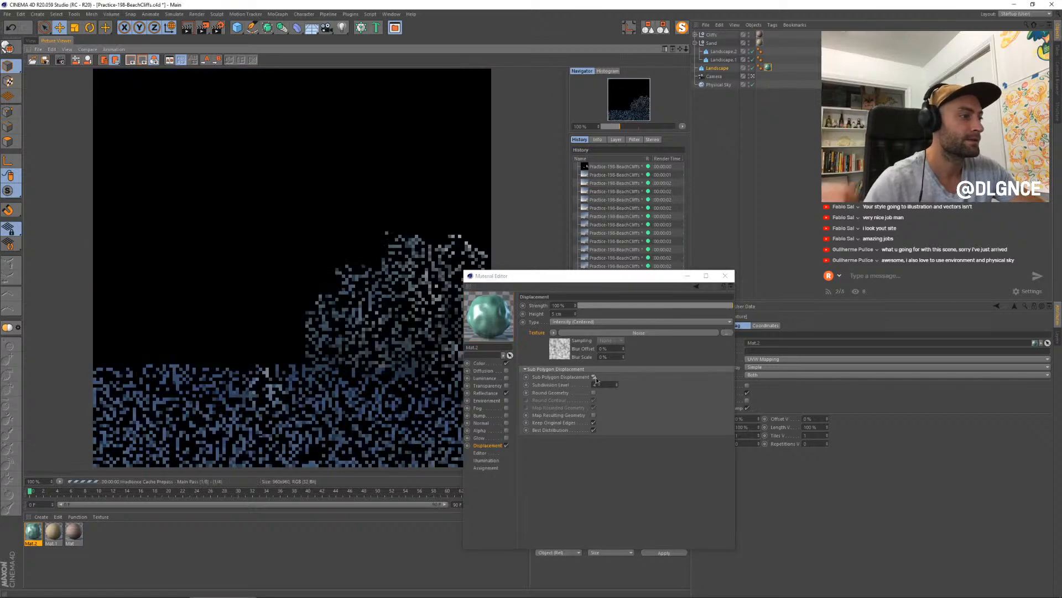
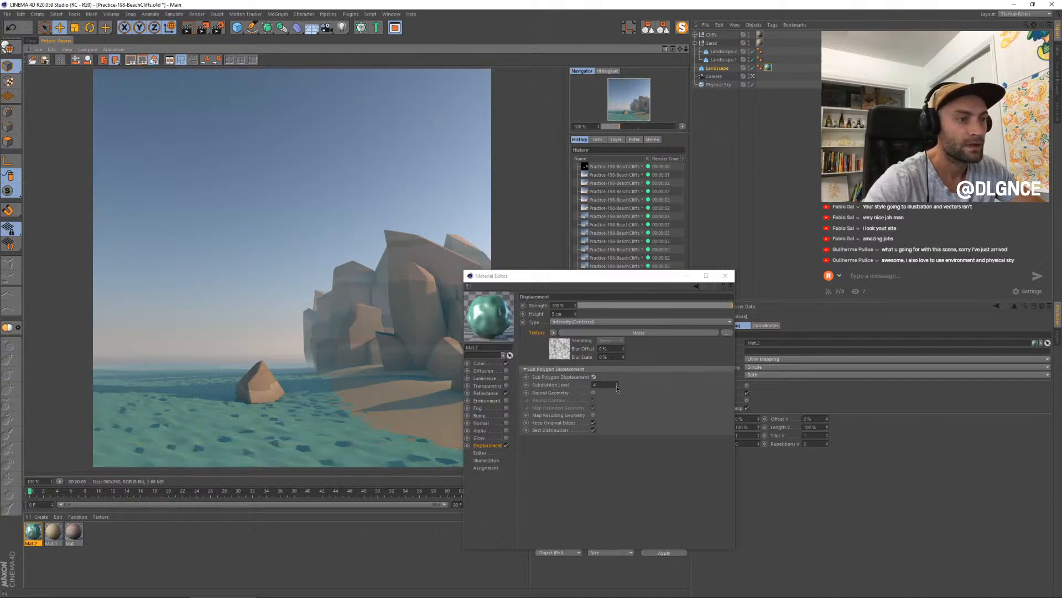
- Lower the sub-polygon subdivision level in the water material's displacement and reduce its displacement strength to 22%
click(617, 386)
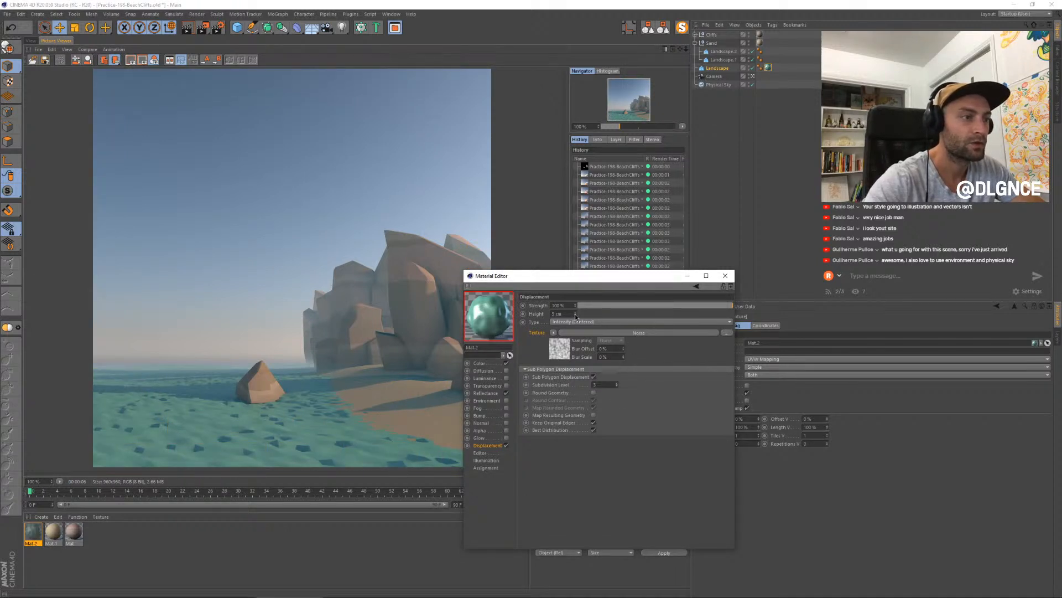
click(673, 305)
- Set the water displacement noise's global scale to 170% and its high clip to 57%, and render the scene
click(553, 353)
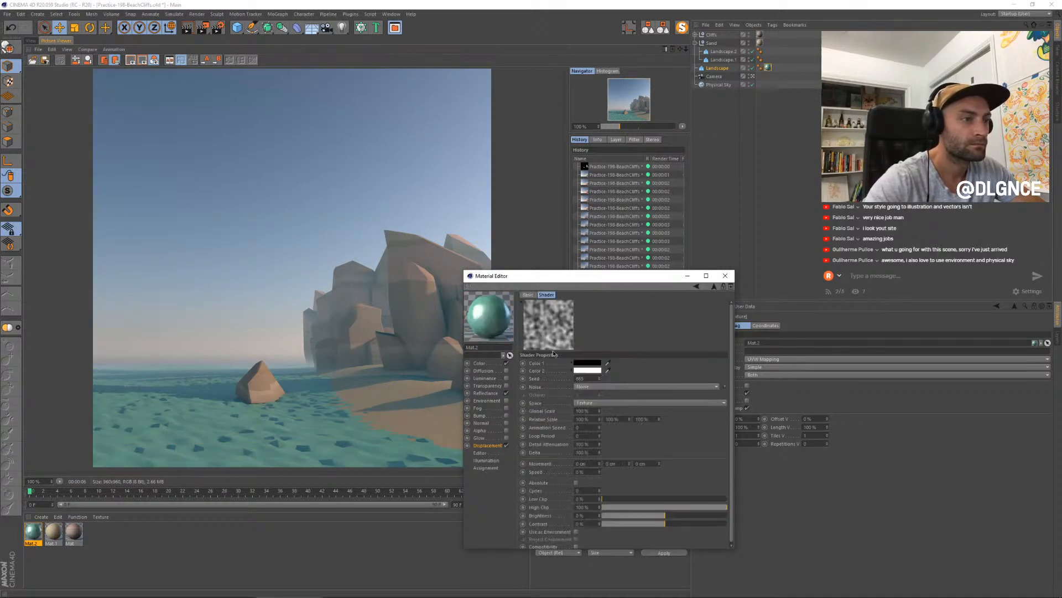
drag(598, 412, 599, 414)
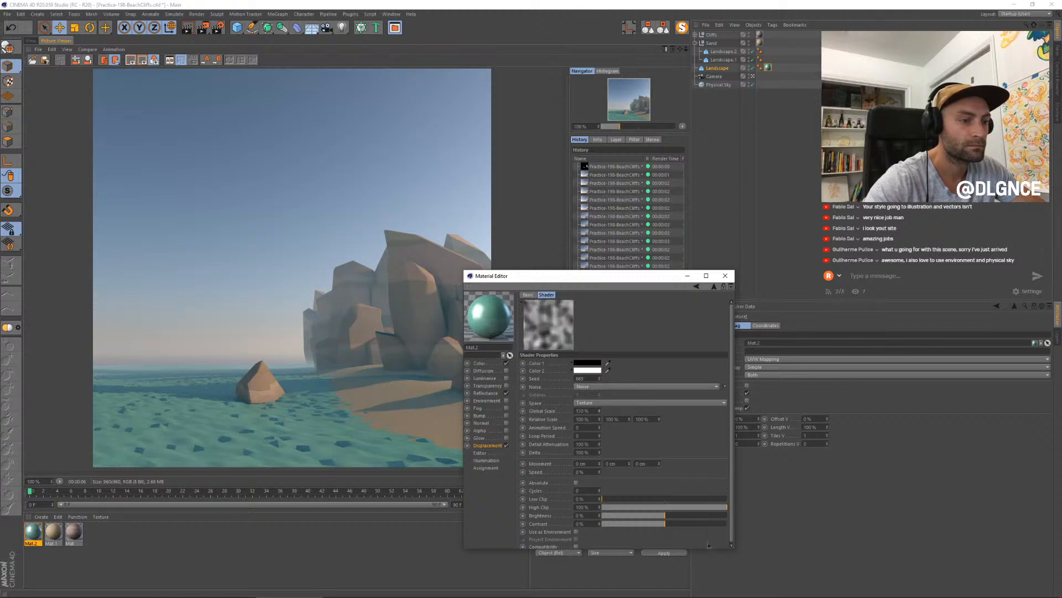
click(692, 509)
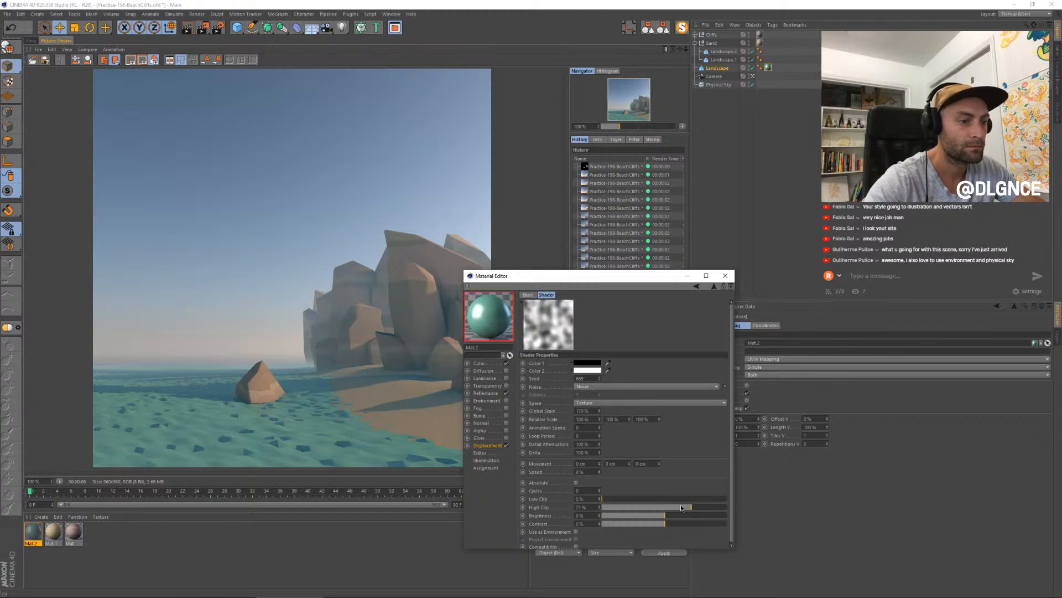
click(654, 509)
drag(680, 507, 675, 508)
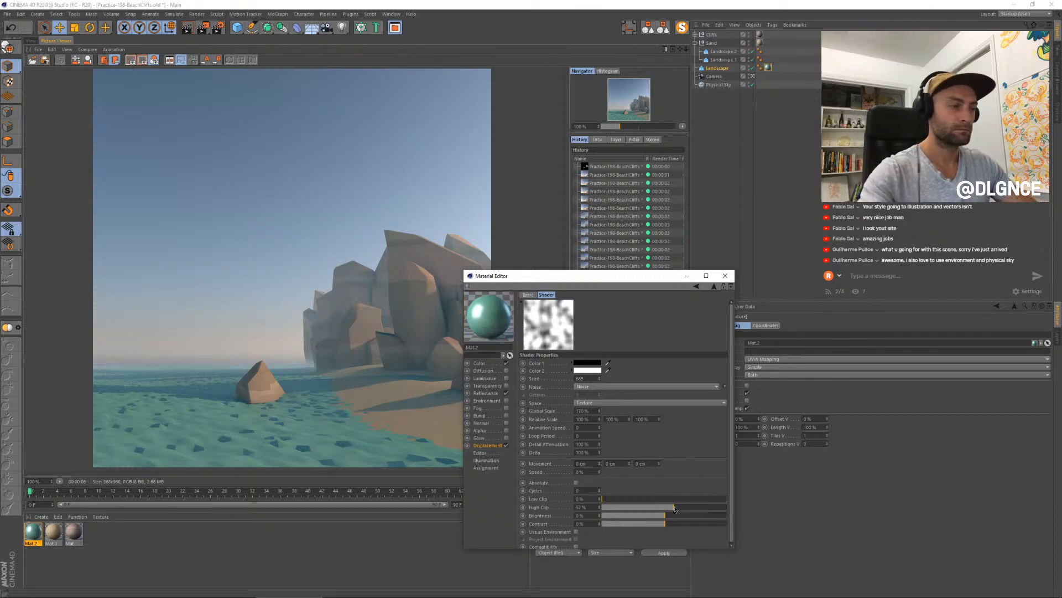
key(shift+r)
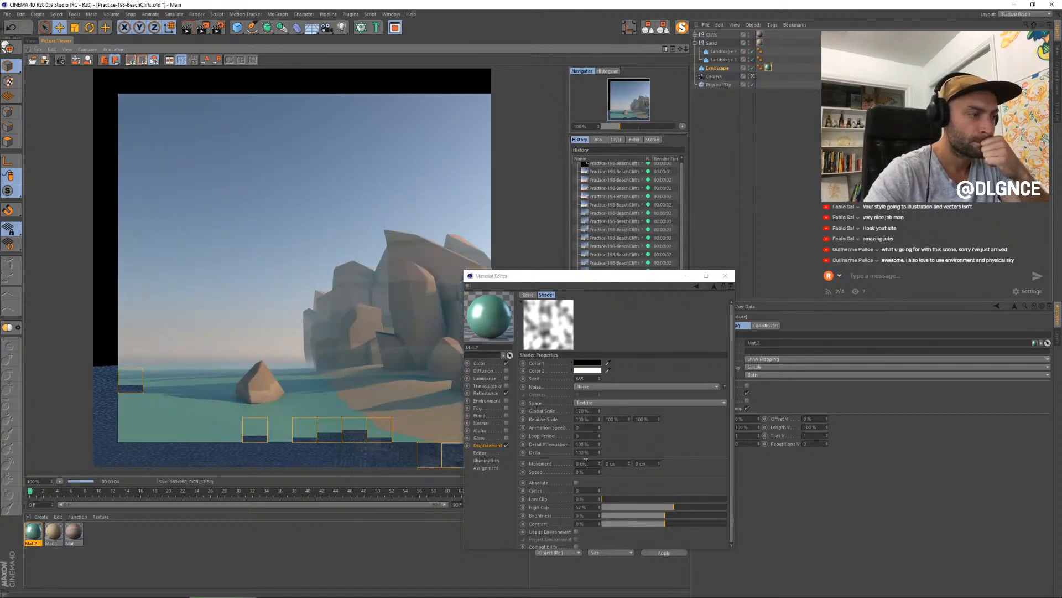
- Raise the water material's displacement strength to 63%
click(487, 445)
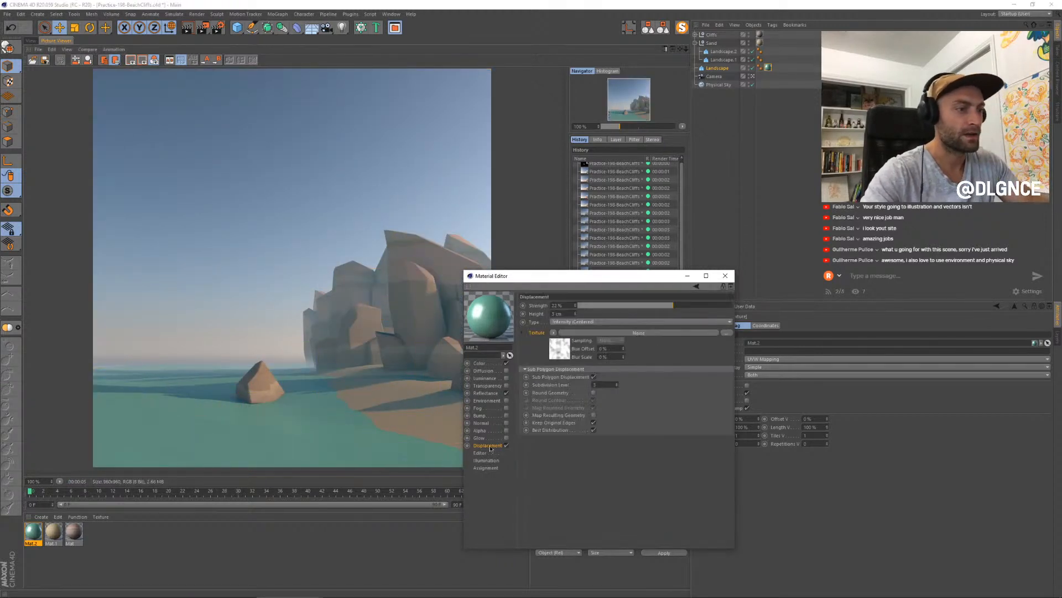
drag(660, 309, 705, 307)
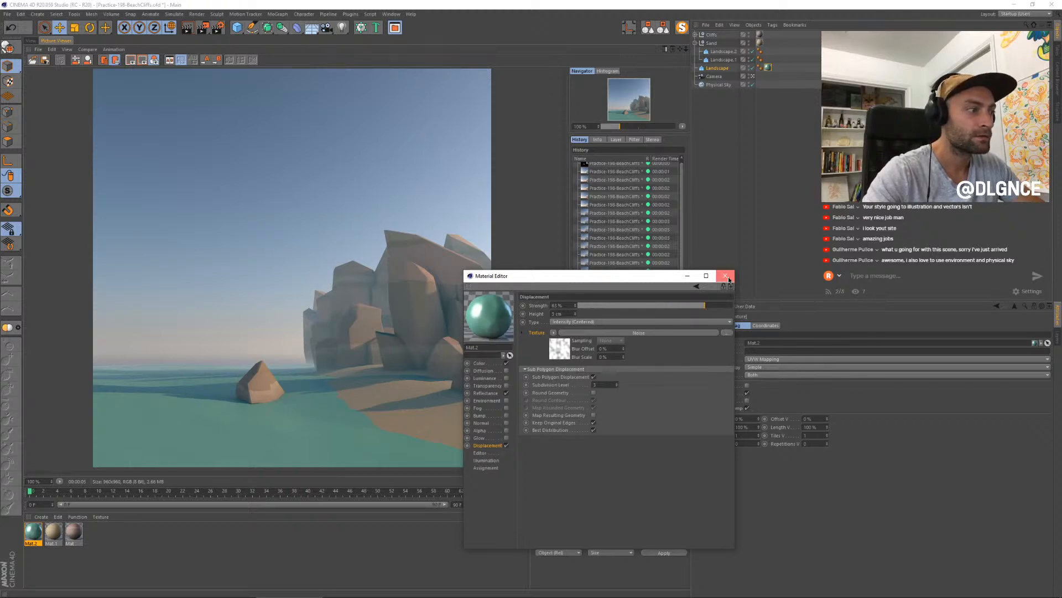
click(725, 275)
- Set the animation speed of the water's displacement noise to 0.5 and render the scene
double_click(32, 532)
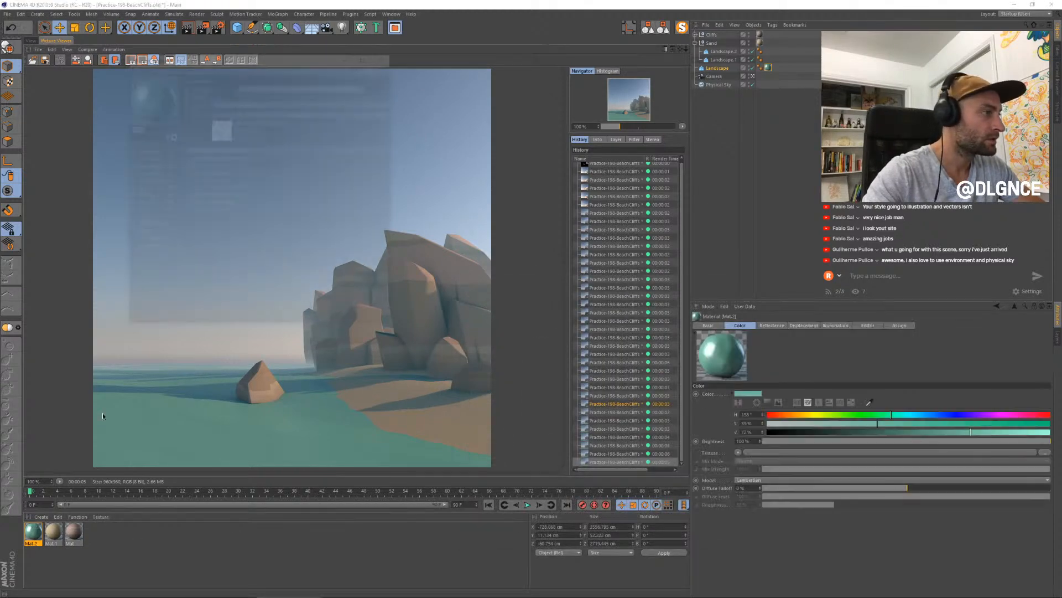
drag(272, 60, 648, 267)
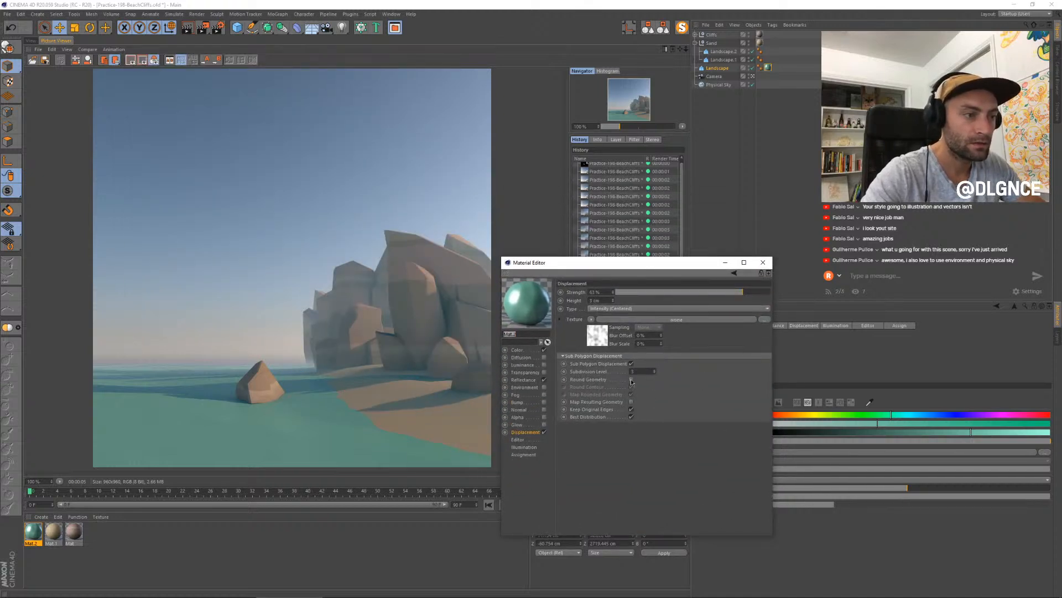
click(593, 333)
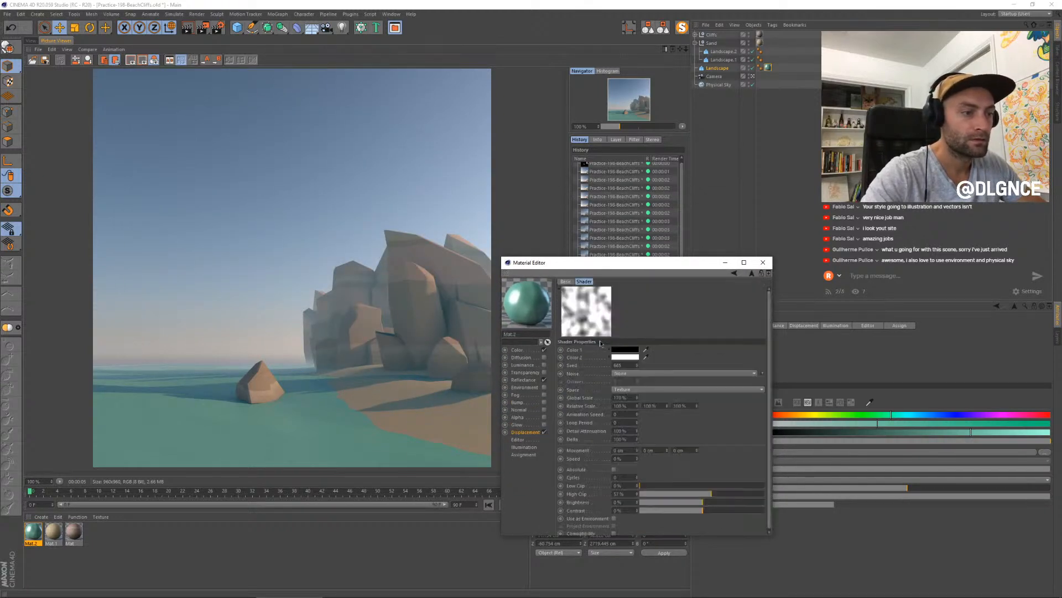
click(638, 413)
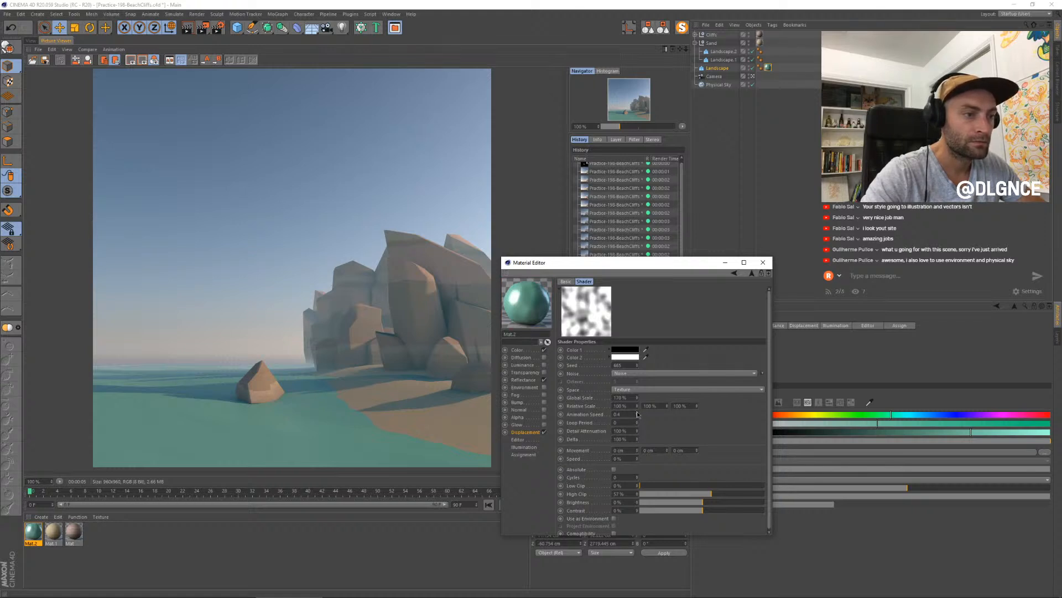
click(637, 413)
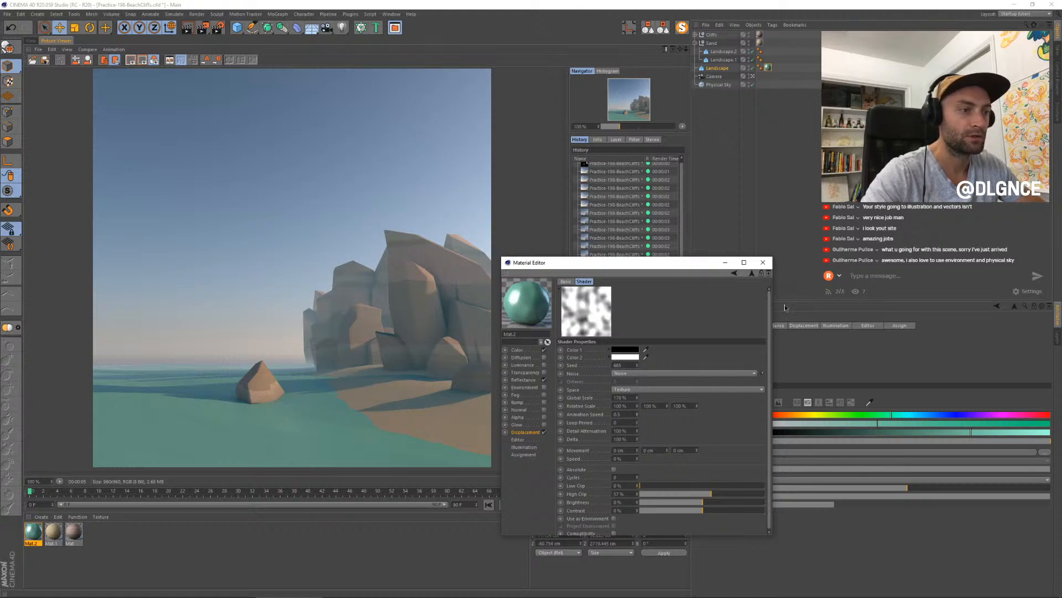
click(763, 262)
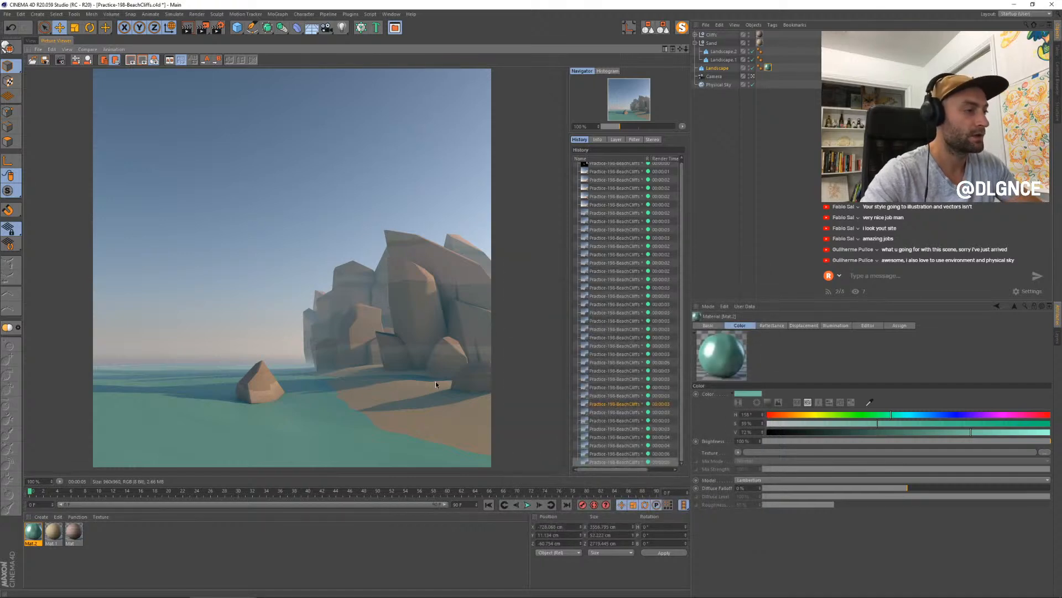
key(shift+r)
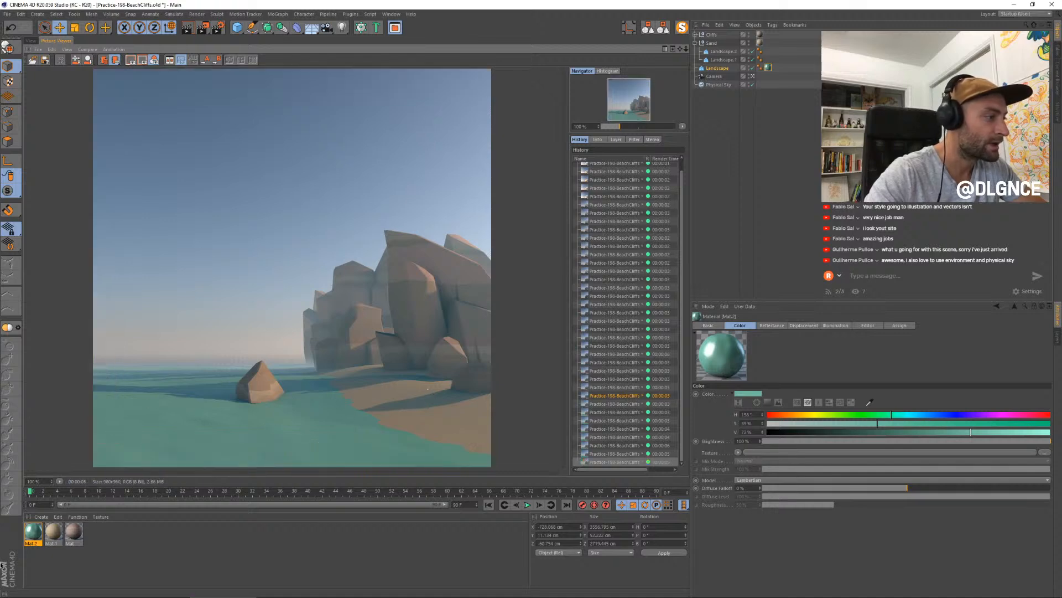
- Raise the water material's displacement strength to 100% and re-render the scene
double_click(33, 533)
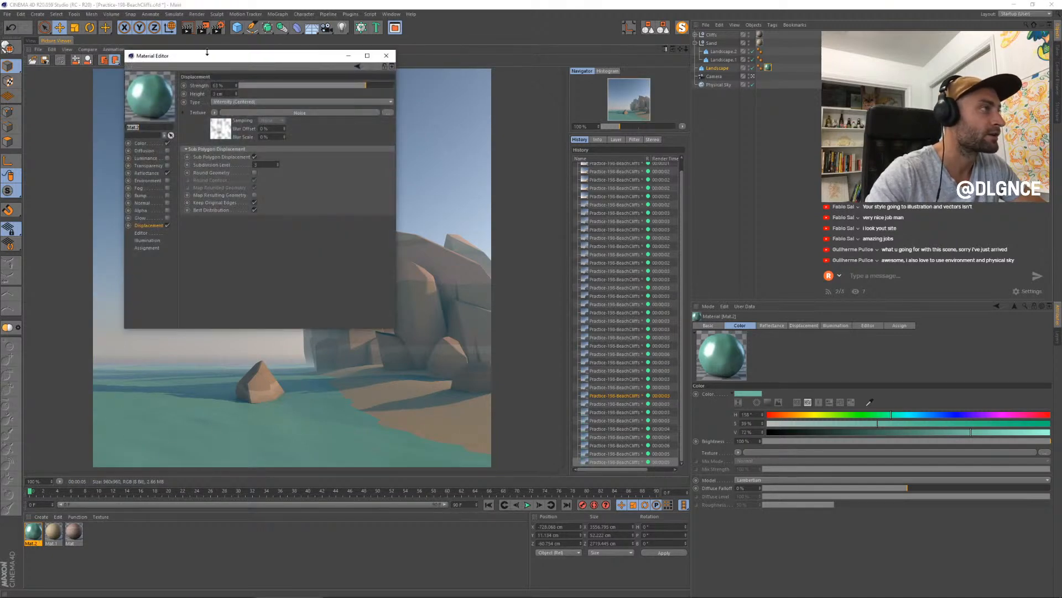
drag(207, 55, 577, 230)
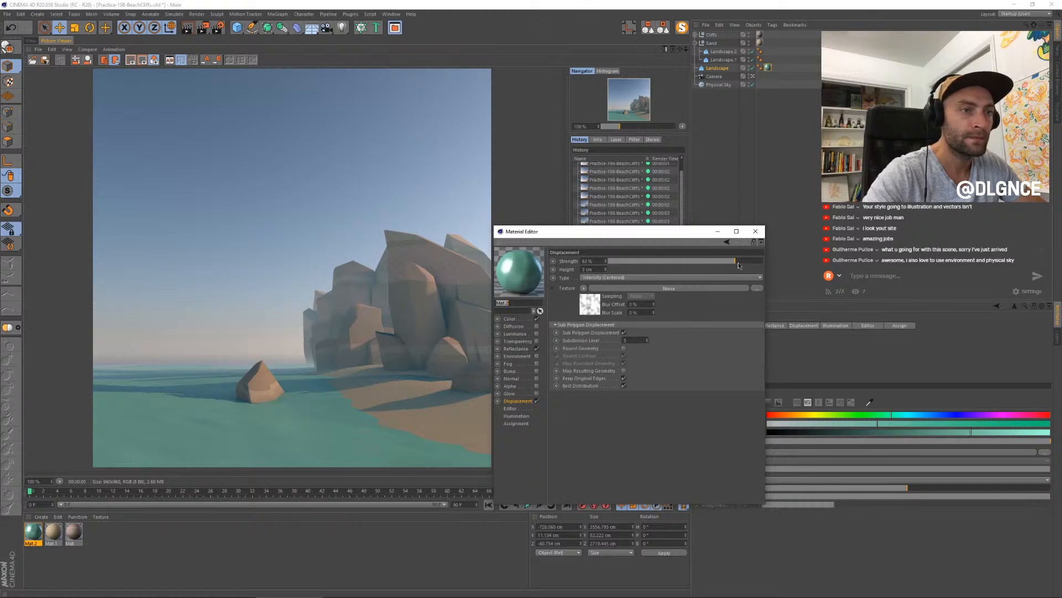
drag(739, 265, 766, 263)
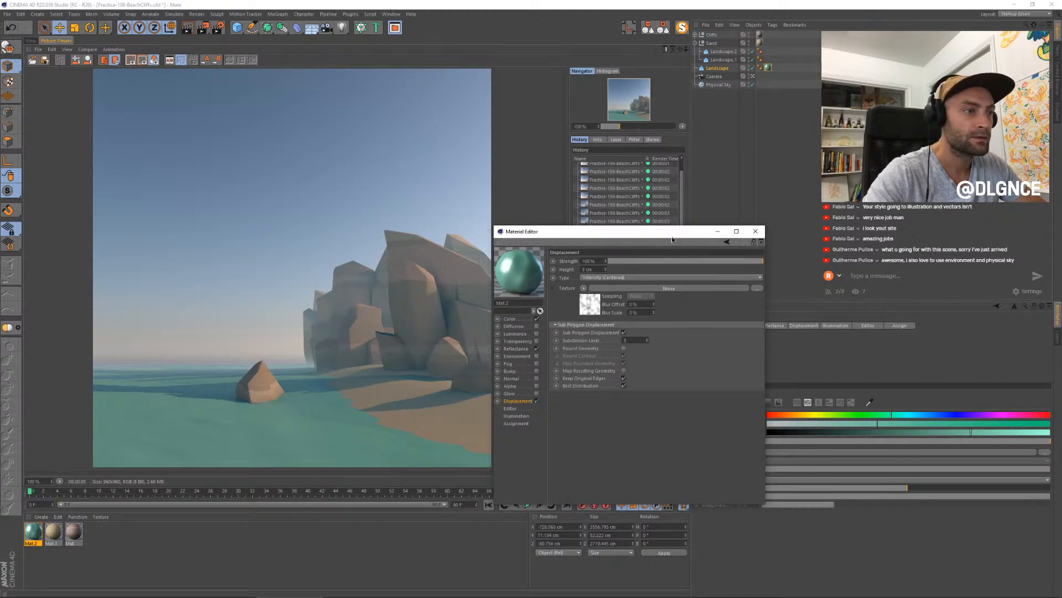
click(588, 304)
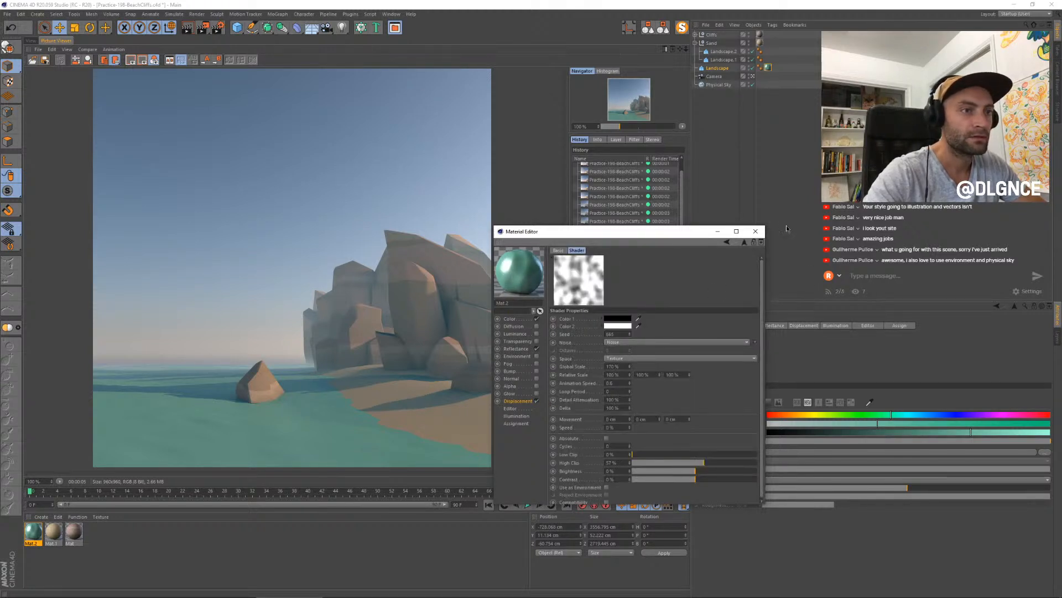
click(755, 231)
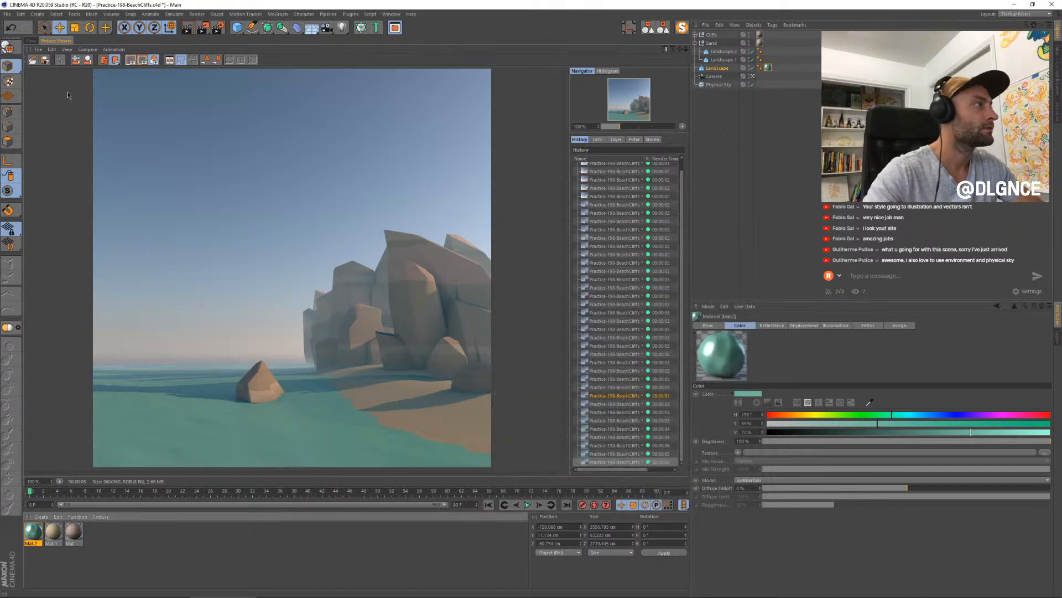
key(shift+r)
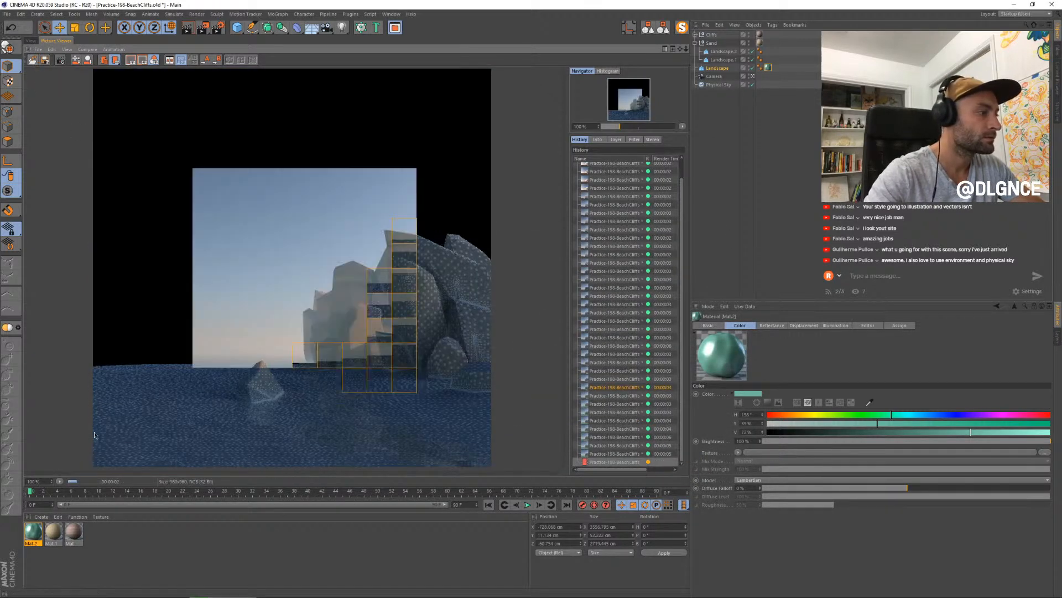
- Enable luminance on the water material with a pale teal of hue about 162° and saturation 30%, at 4% brightness
double_click(33, 532)
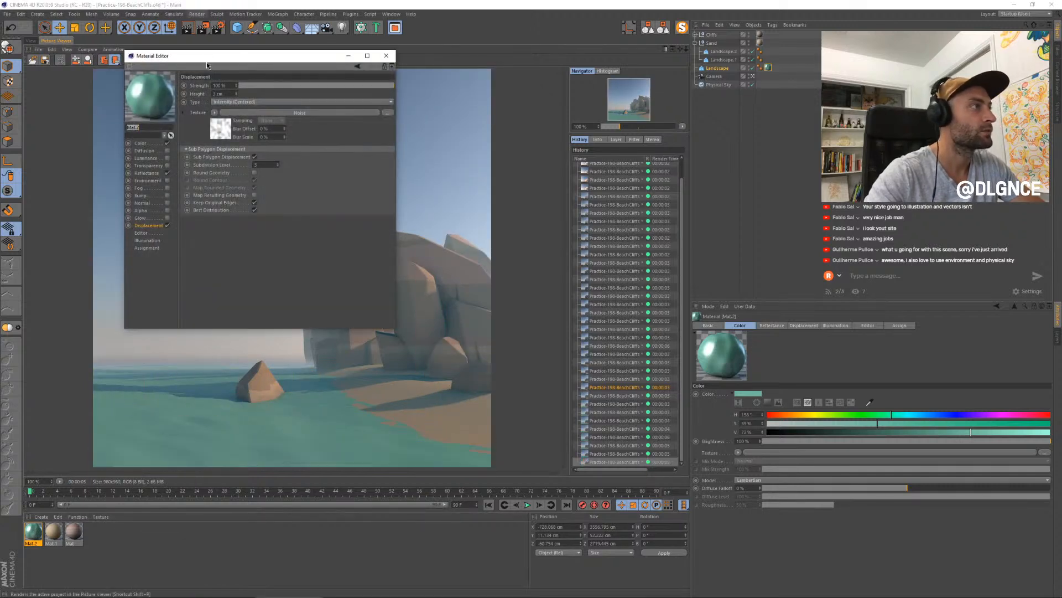
drag(207, 65, 525, 202)
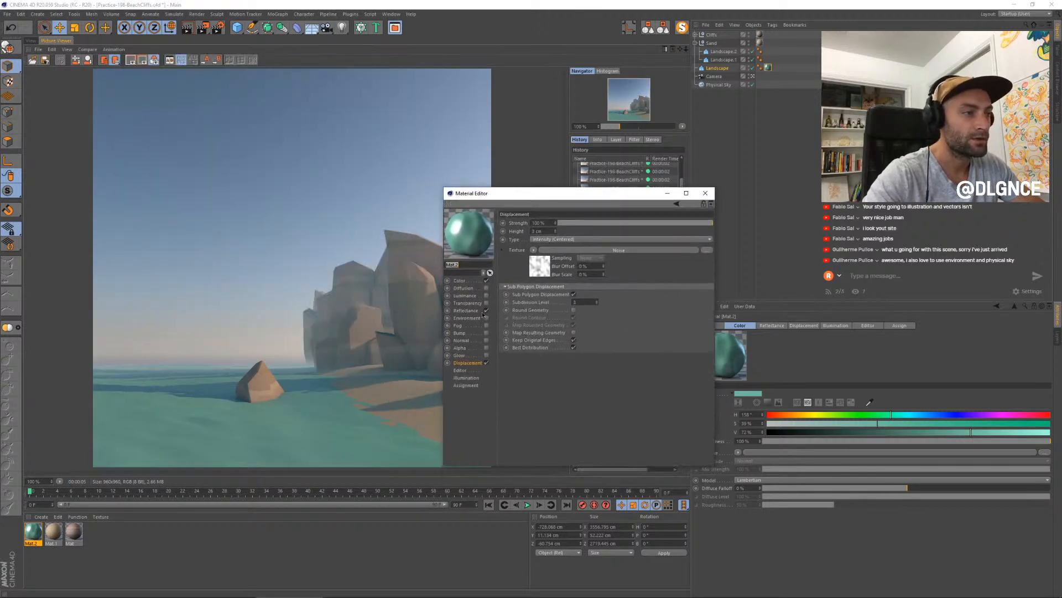
click(486, 296)
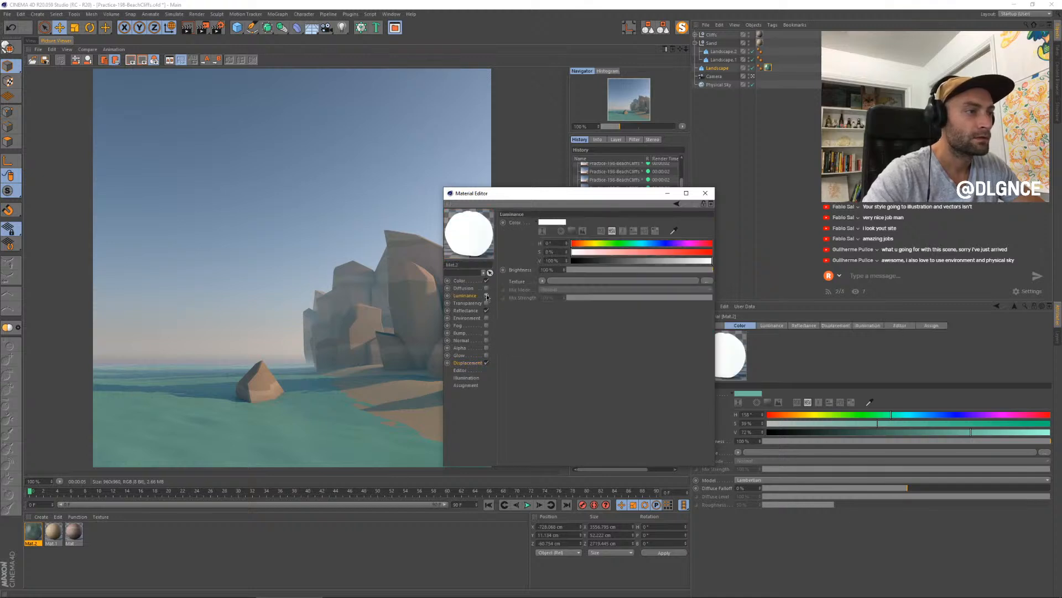
click(487, 296)
click(487, 296)
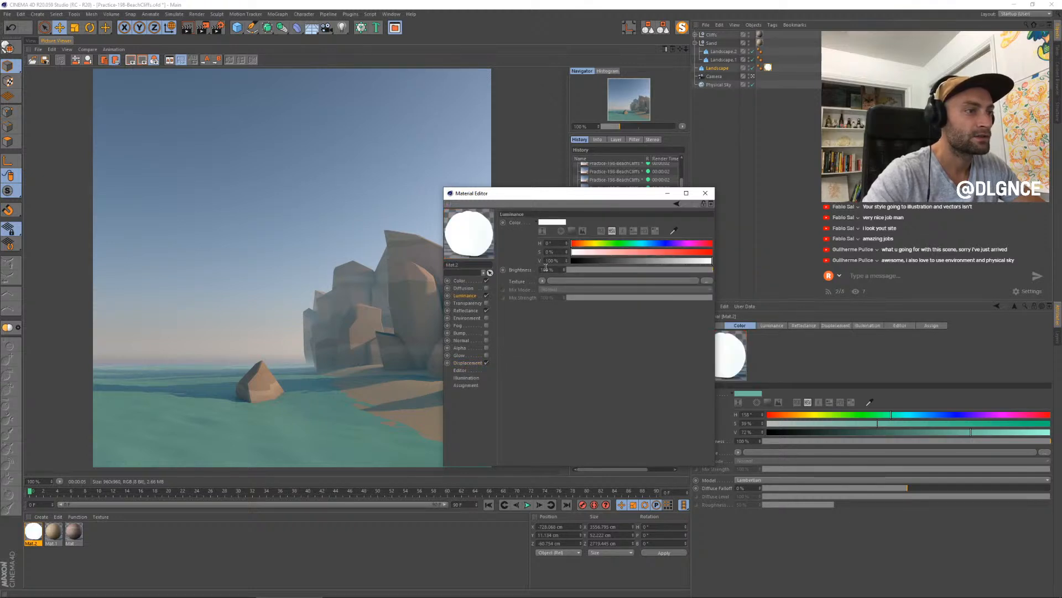
drag(648, 245, 635, 244)
click(613, 252)
click(587, 271)
drag(586, 272, 571, 271)
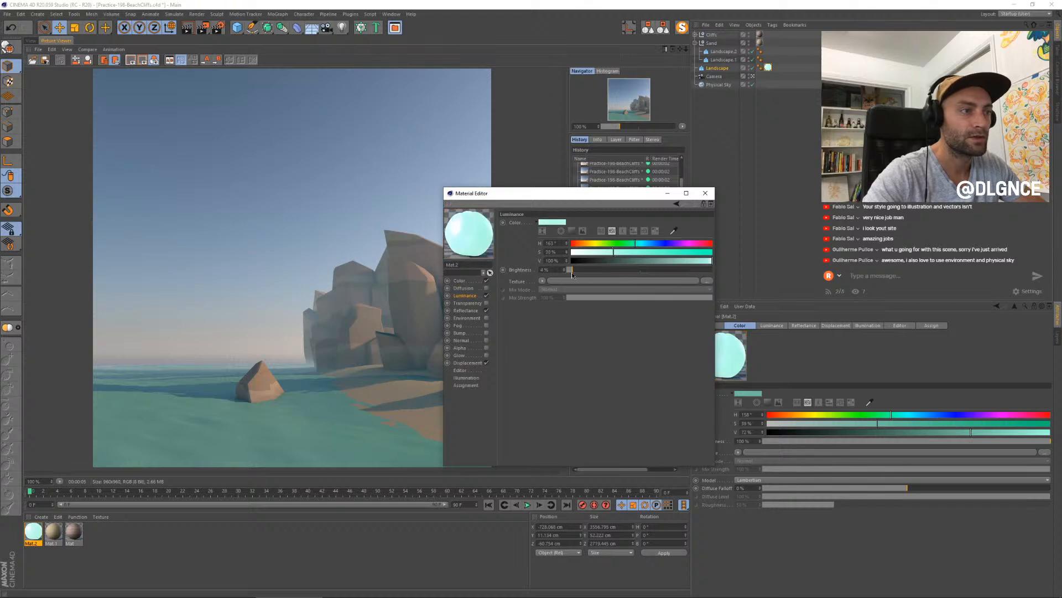
- Load a Subsurface Scattering effect as the water material's luminance texture and open its shader settings
click(543, 282)
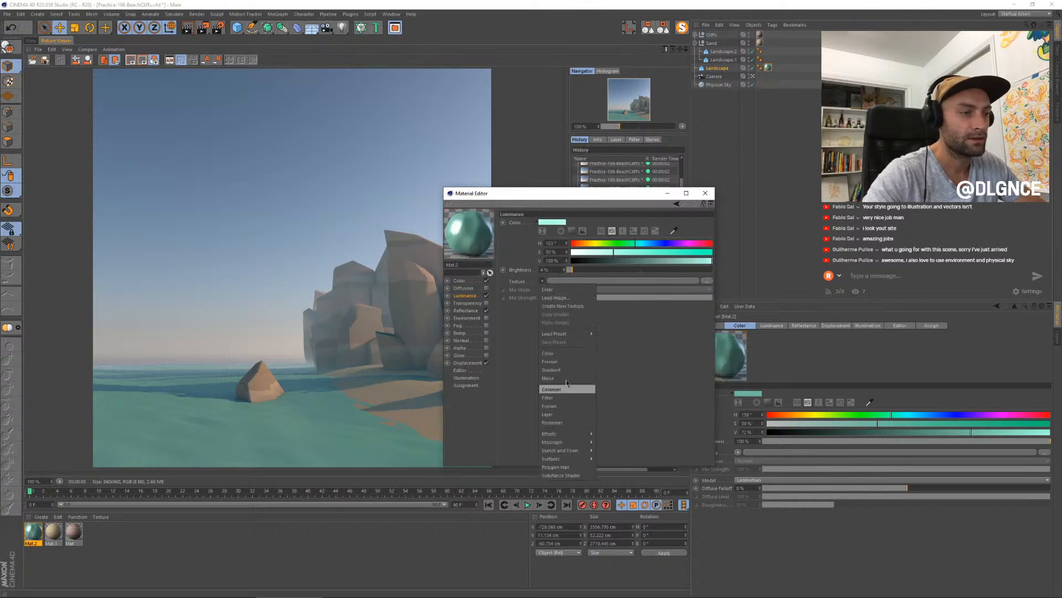
mouse_move(562, 435)
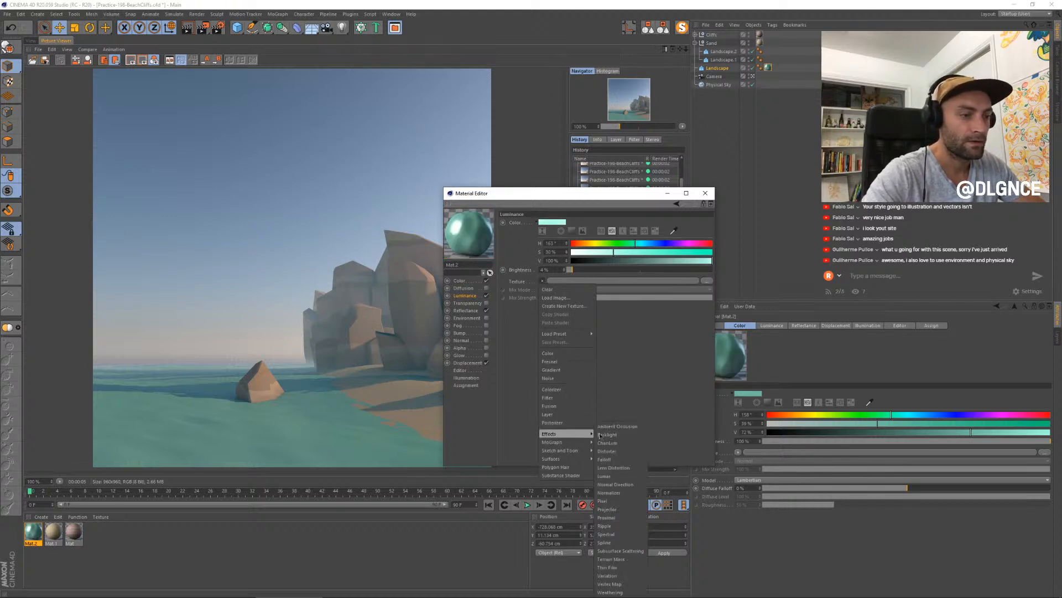
click(636, 555)
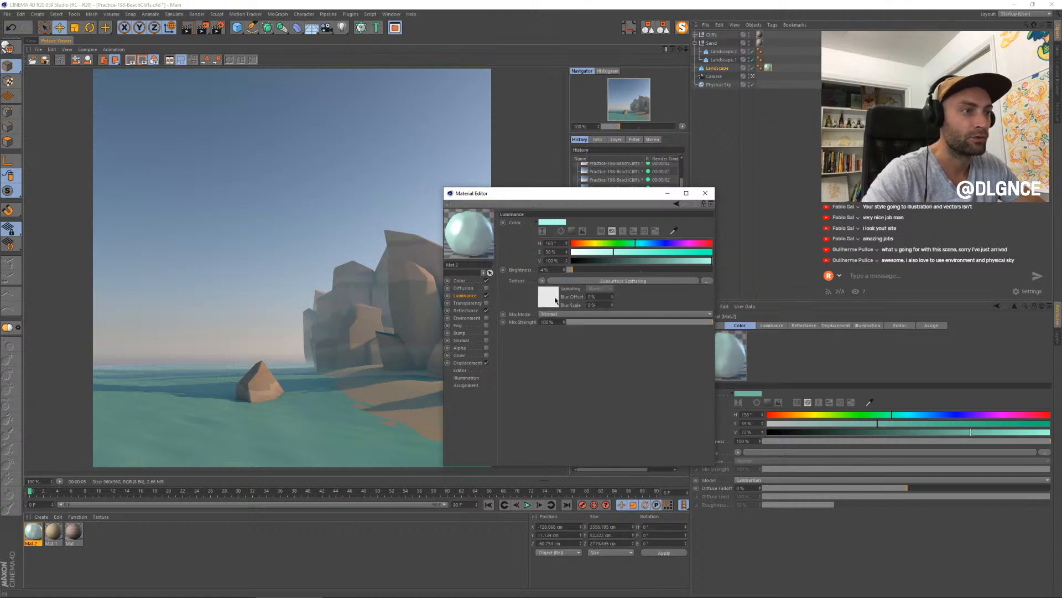
click(555, 298)
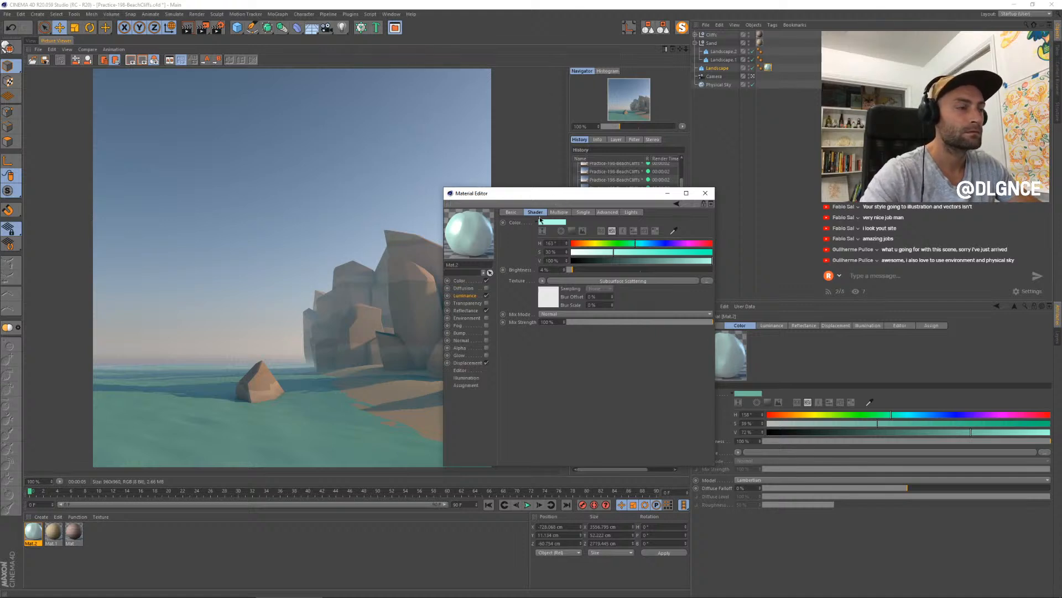
key(alt+Tab)
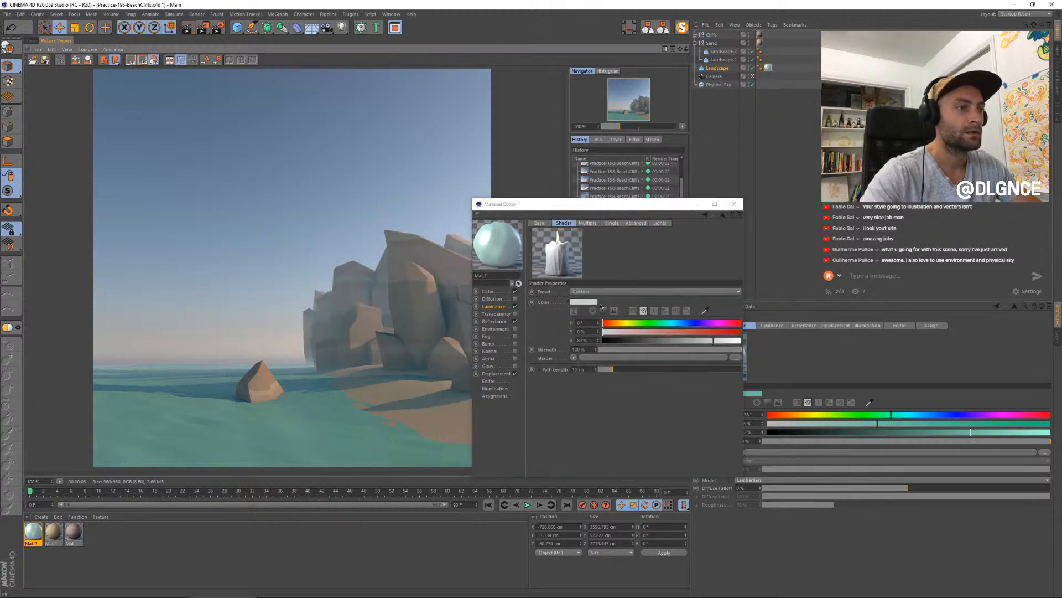
- Colour the subsurface scattering a muted green with hue 147°, saturation 46% and value 48%, and shorten its path length
click(677, 341)
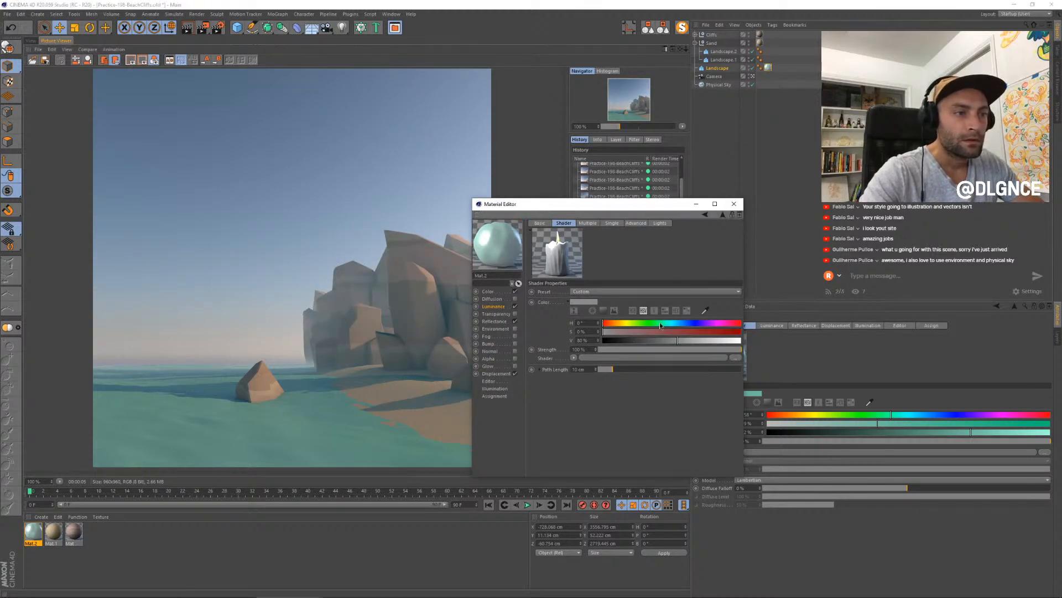
click(658, 322)
click(661, 331)
click(669, 340)
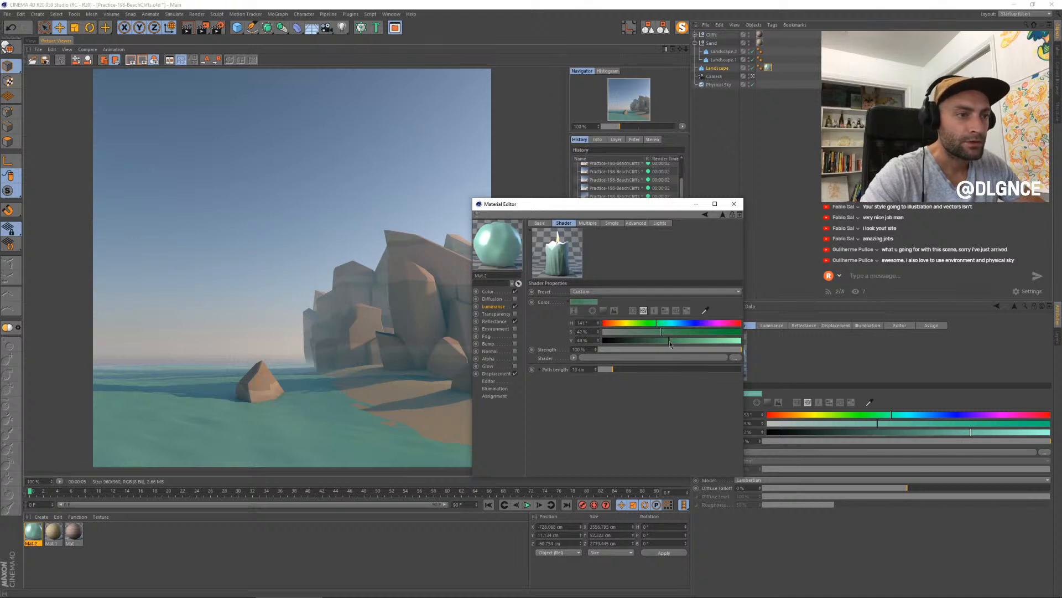
click(667, 331)
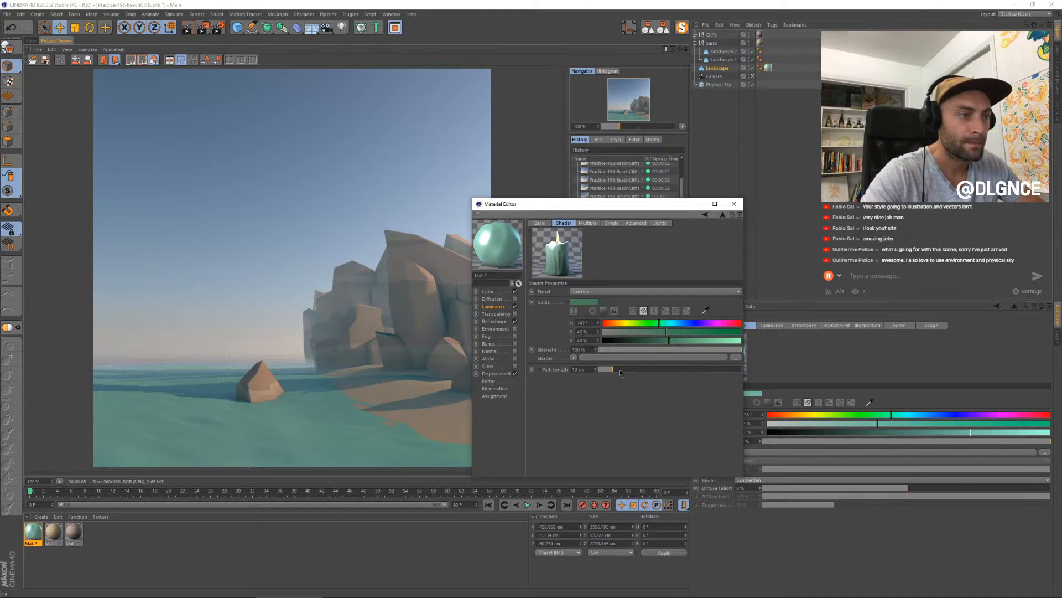
click(604, 369)
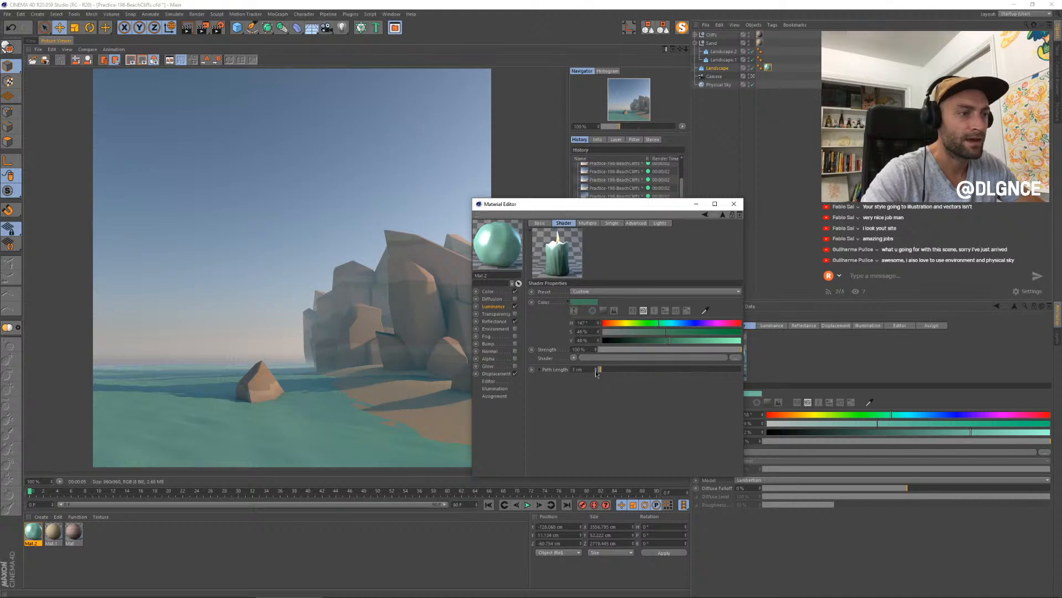
- Set the subsurface scattering path length to 2 cm and the water luminance texture's mix strength to 49%
click(597, 370)
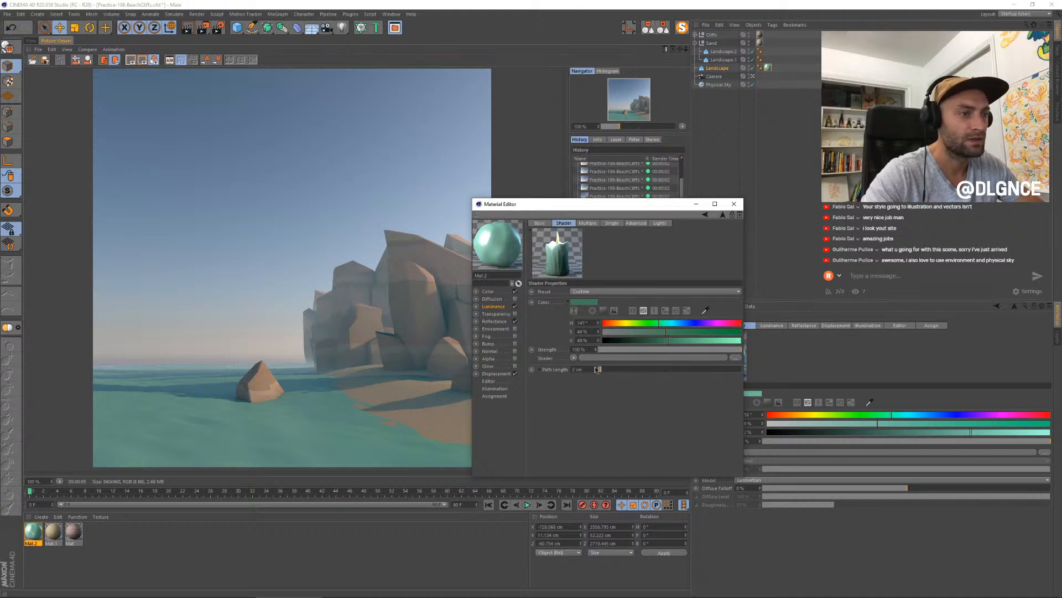
click(503, 306)
click(668, 332)
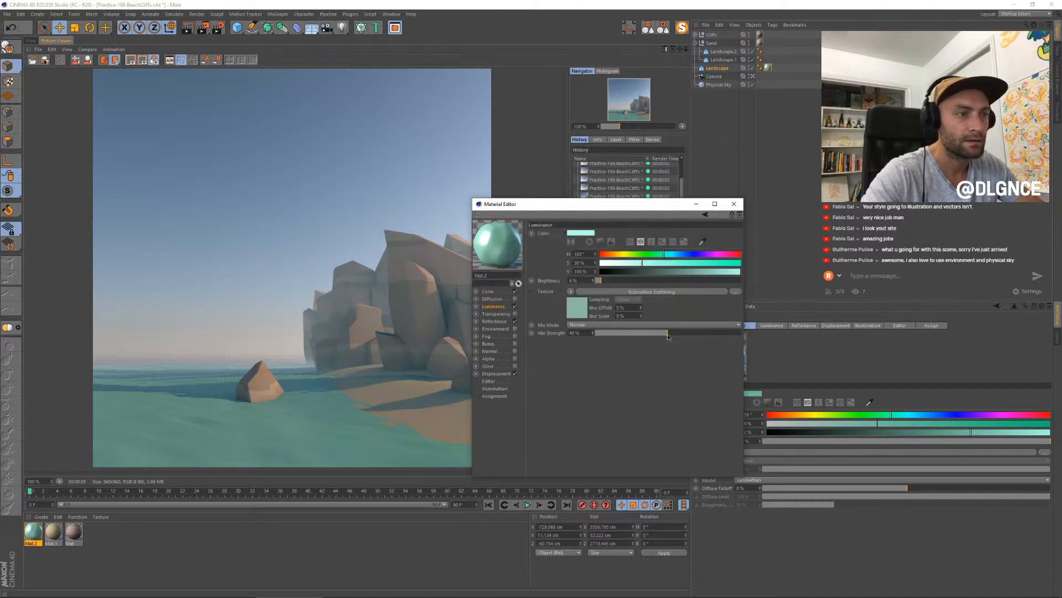
- Darken the water material's luminance colour to a value of about 75% and re-render the scene
click(714, 272)
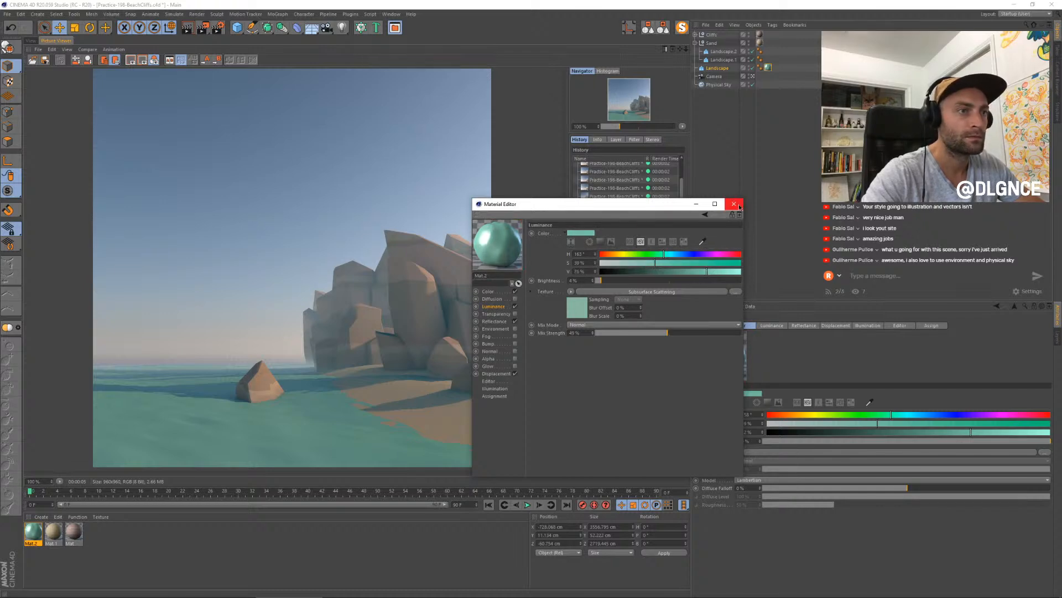
click(734, 204)
key(shift+r)
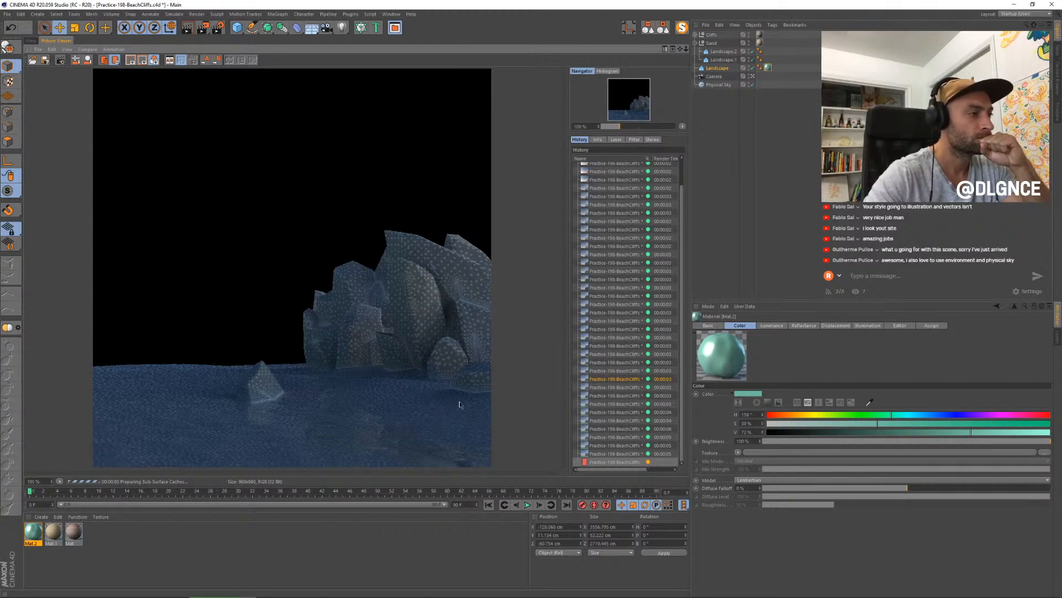
- Compare the render in progress with the previous test renders in the render history, checking the water surface
click(603, 452)
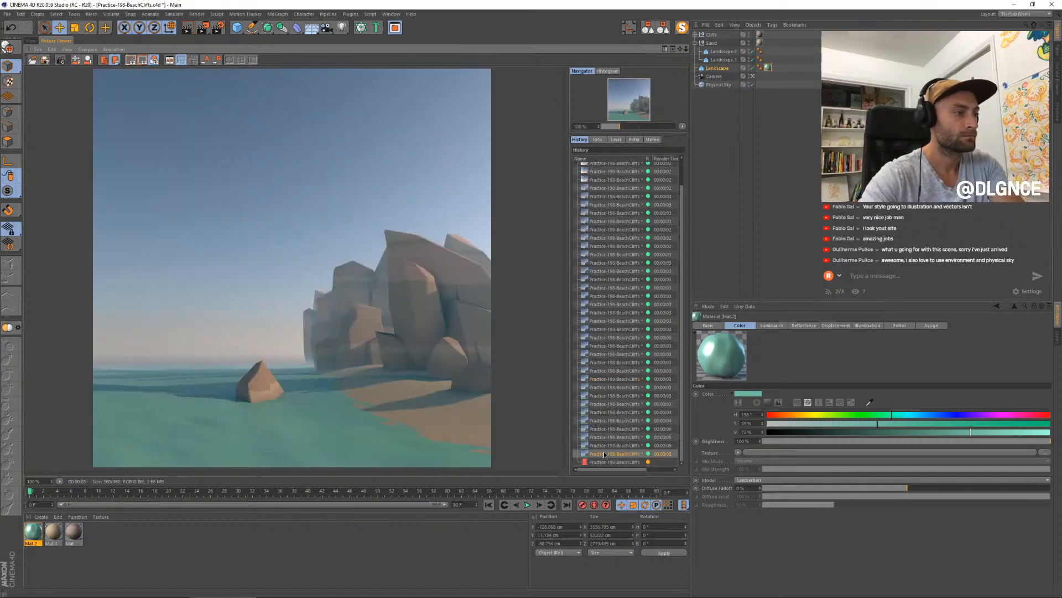
key(Up)
key(Down)
key(Down)
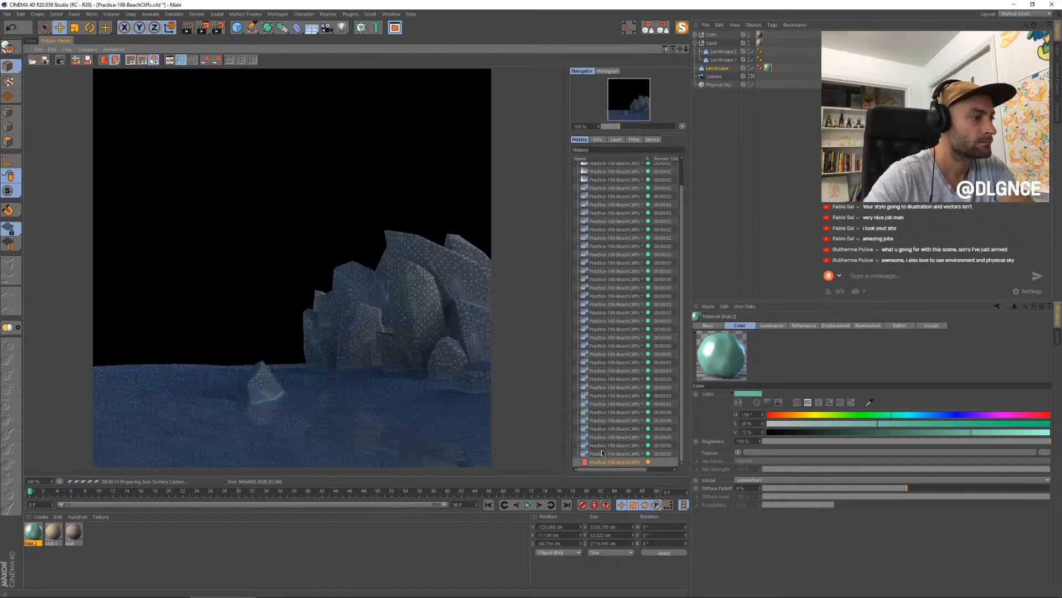
key(Up)
key(Up)
key(Down)
key(Up)
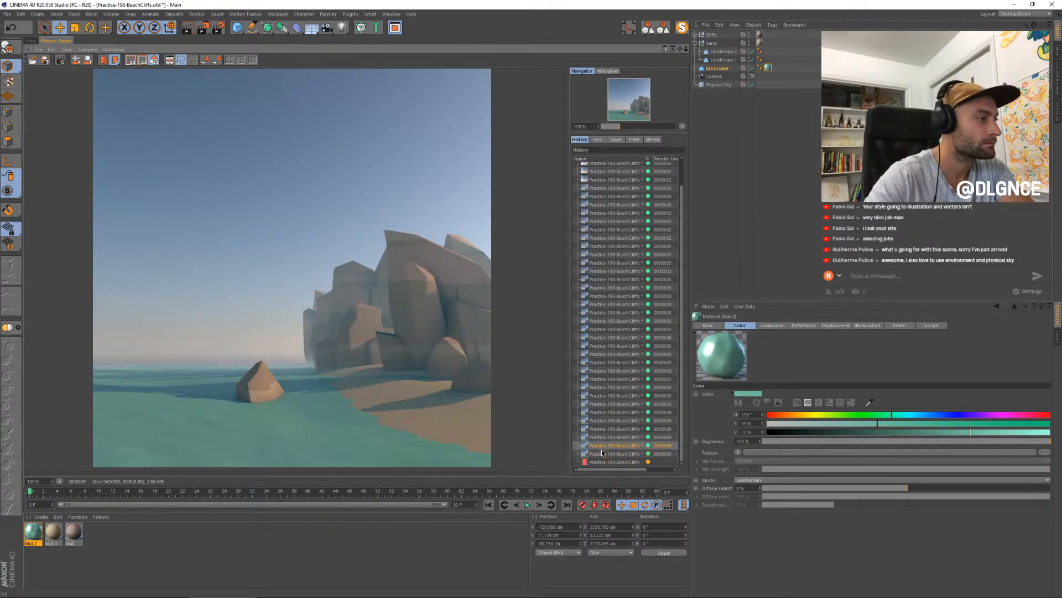
key(Down)
key(Down)
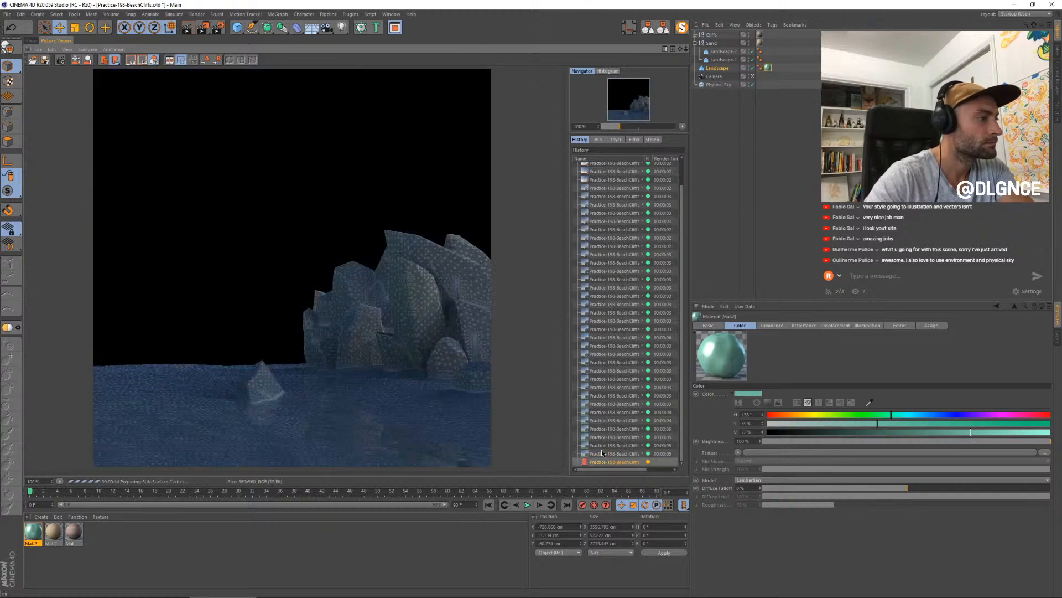
key(Up)
key(Up)
key(Down)
key(Down)
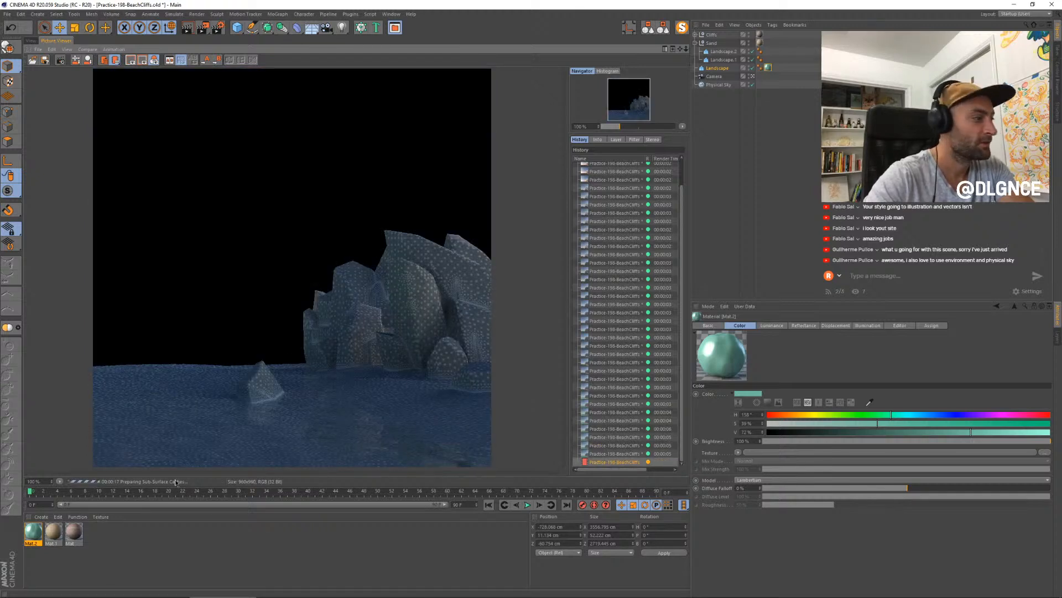
click(623, 454)
key(Up)
key(Up)
key(Up)
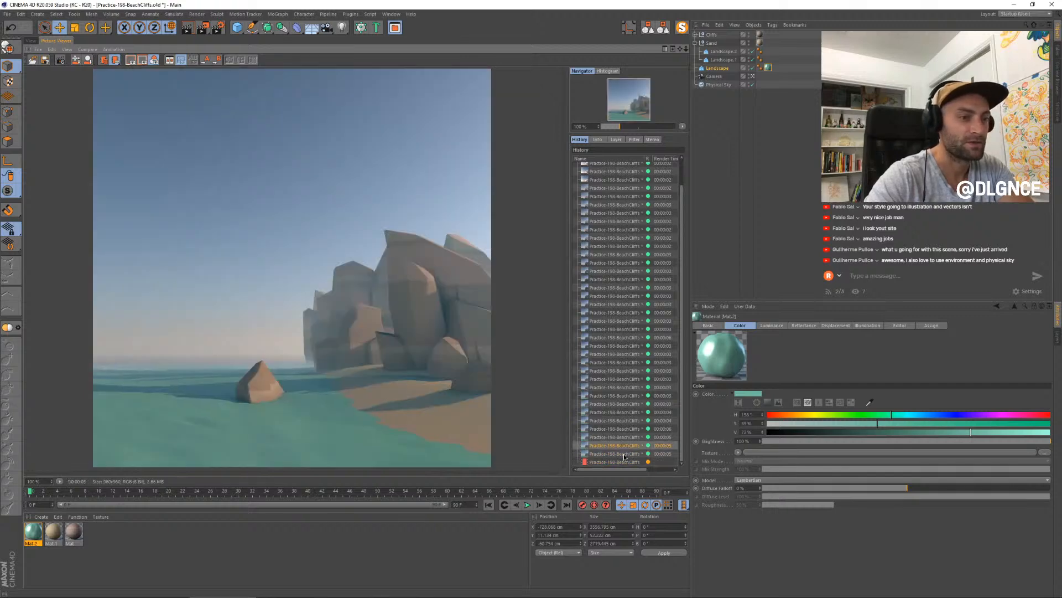
key(Down)
key(Down)
key(Down)
key(Down)
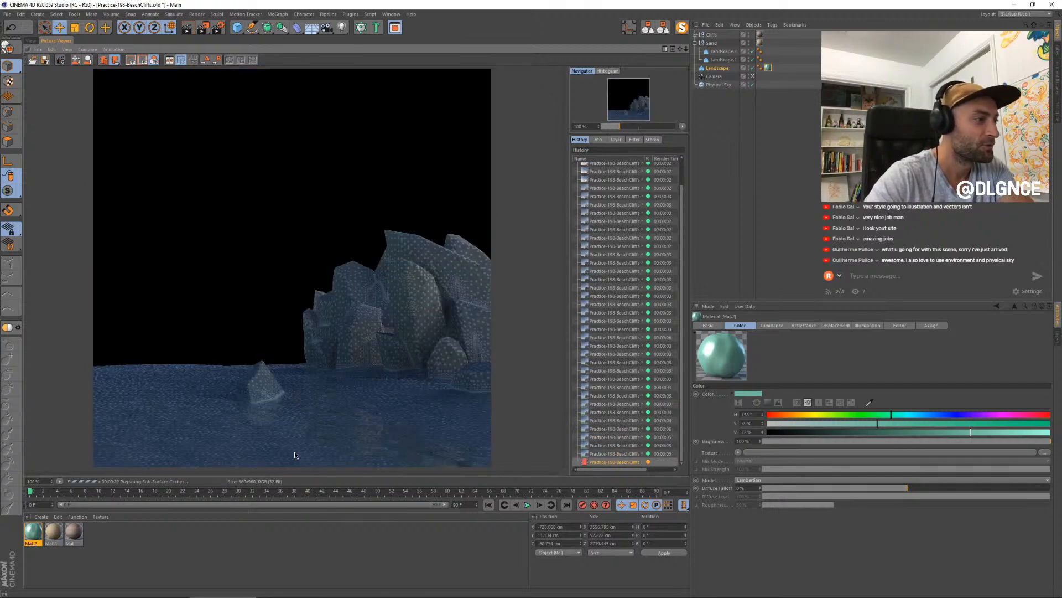
key(Up)
key(Up)
key(Up)
key(Up)
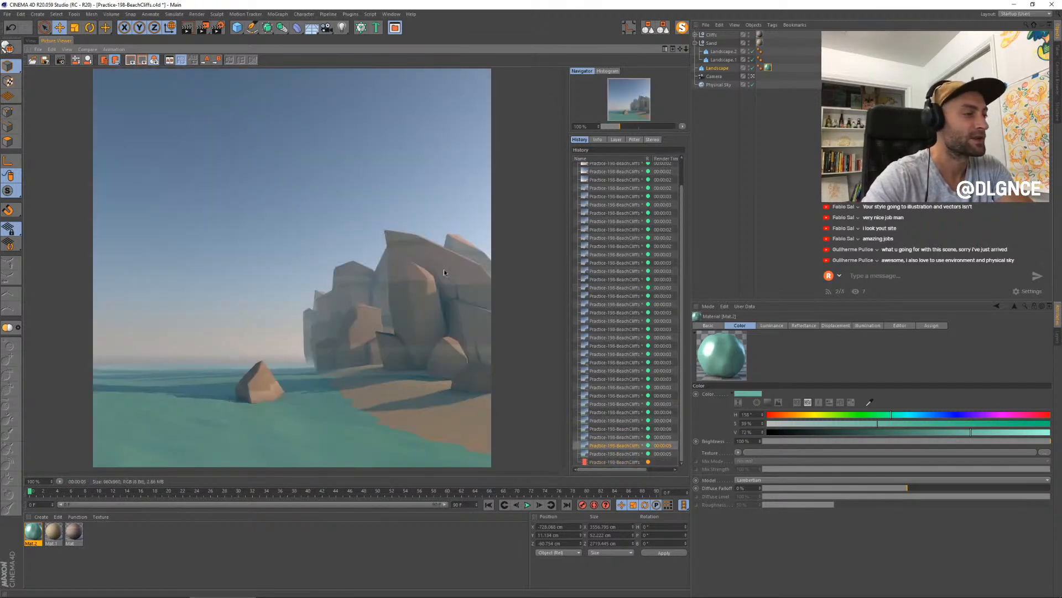
key(Down)
key(Down)
key(Down)
key(Down)
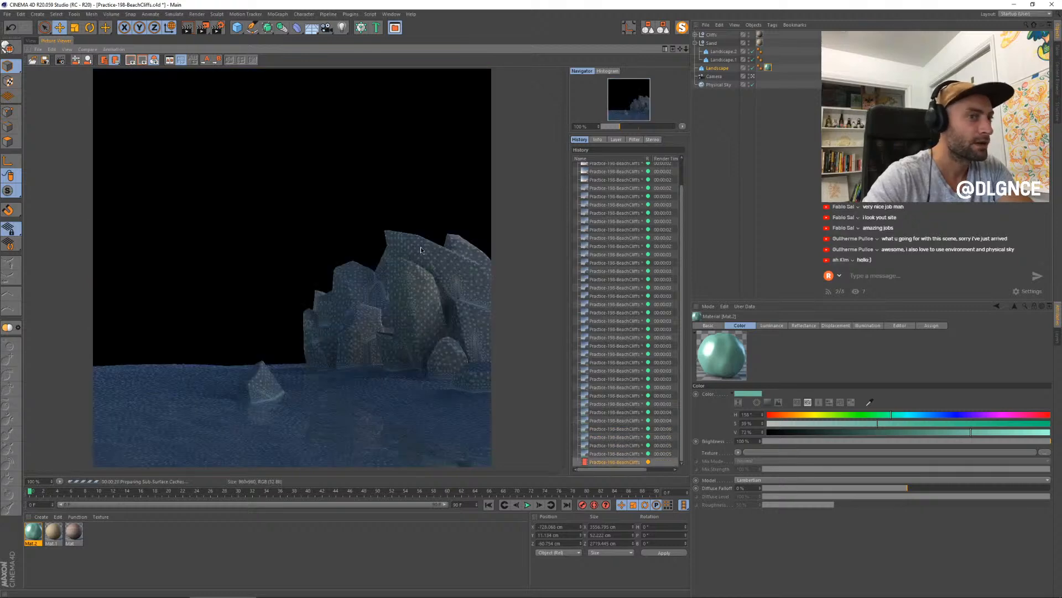
key(Up)
key(Up)
key(Up)
key(Up)
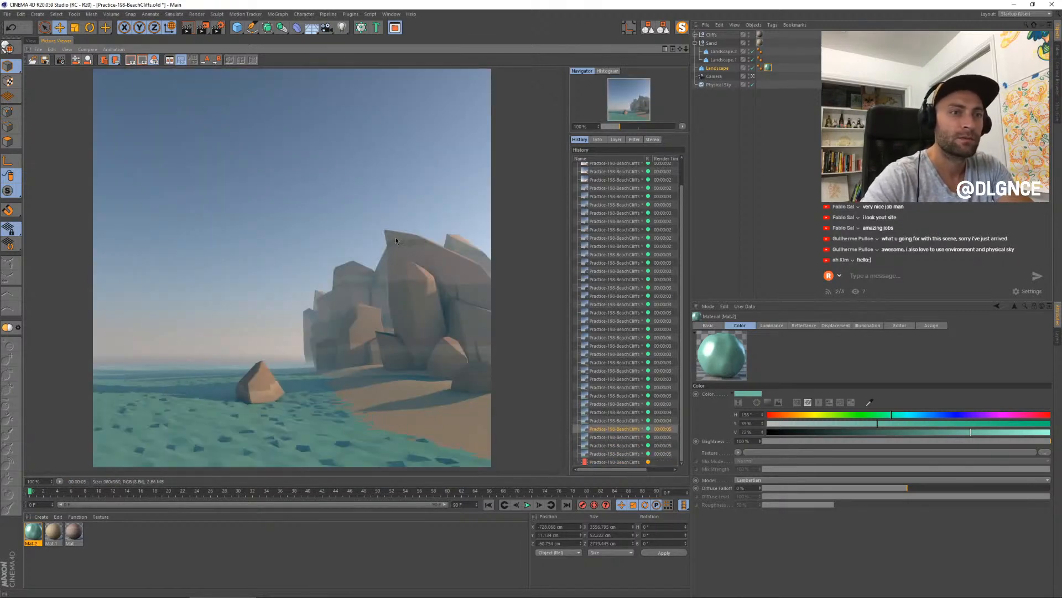
key(Down)
key(Down)
key(Down)
key(Down)
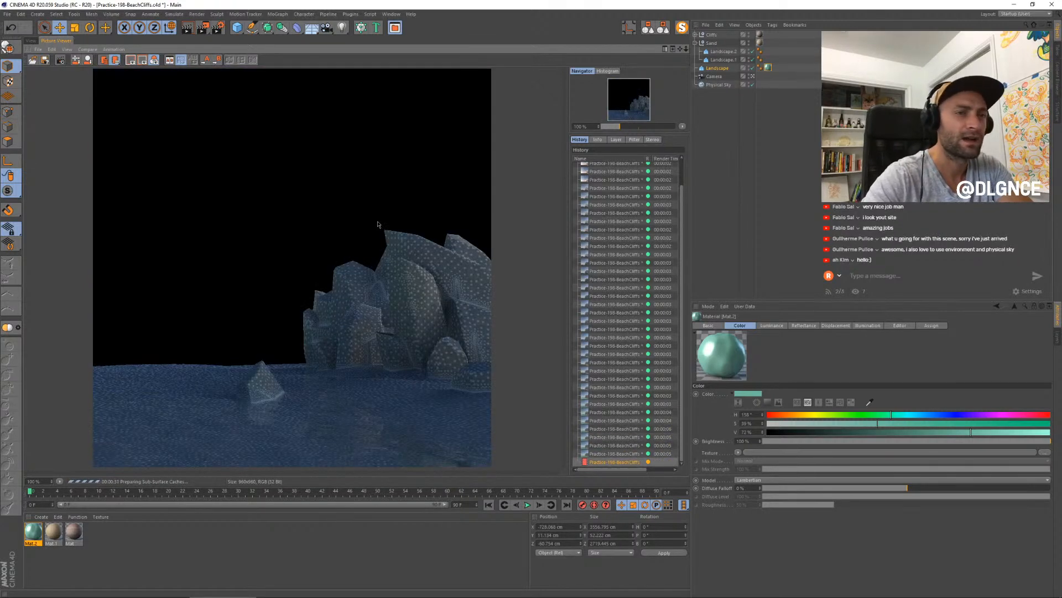
key(Up)
key(Up)
key(Up)
key(Up)
key(Down)
key(Down)
key(Down)
key(Down)
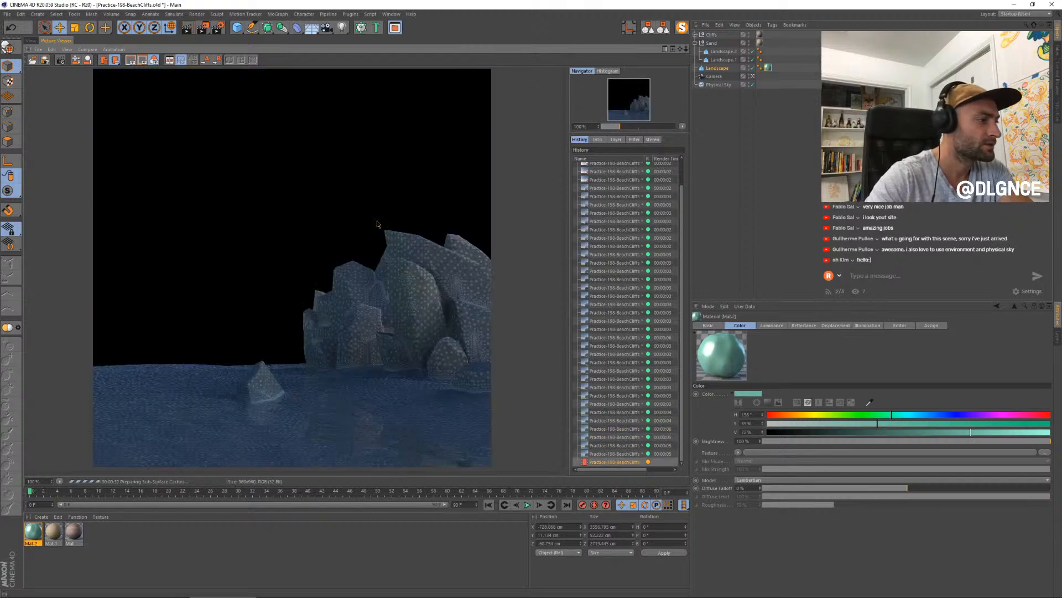
key(Up)
key(Down)
- Return to the 3D viewport and add a Formula deformer as a child of the water landscape
click(31, 41)
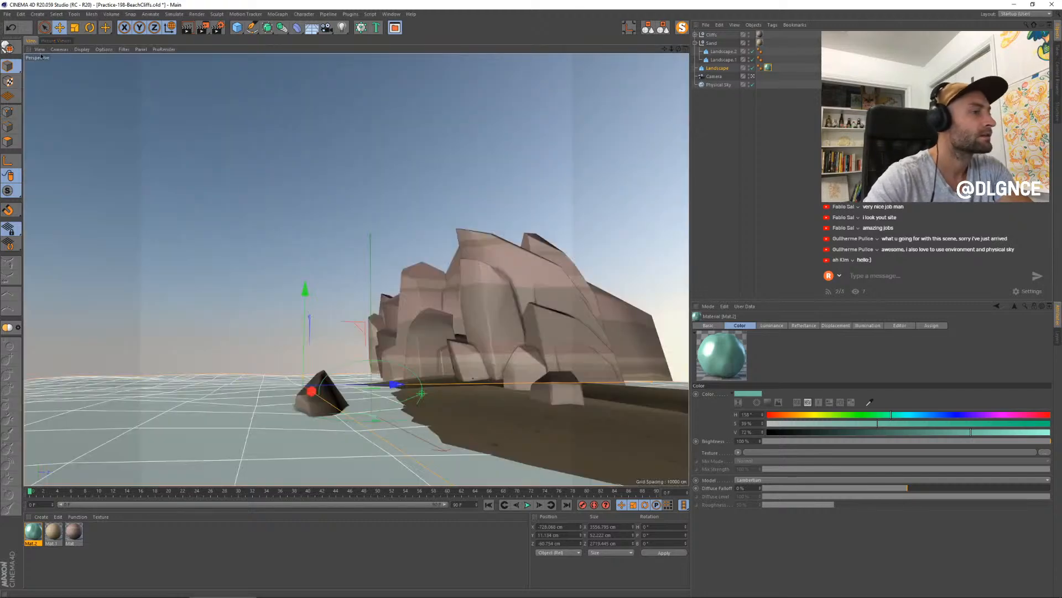
click(716, 68)
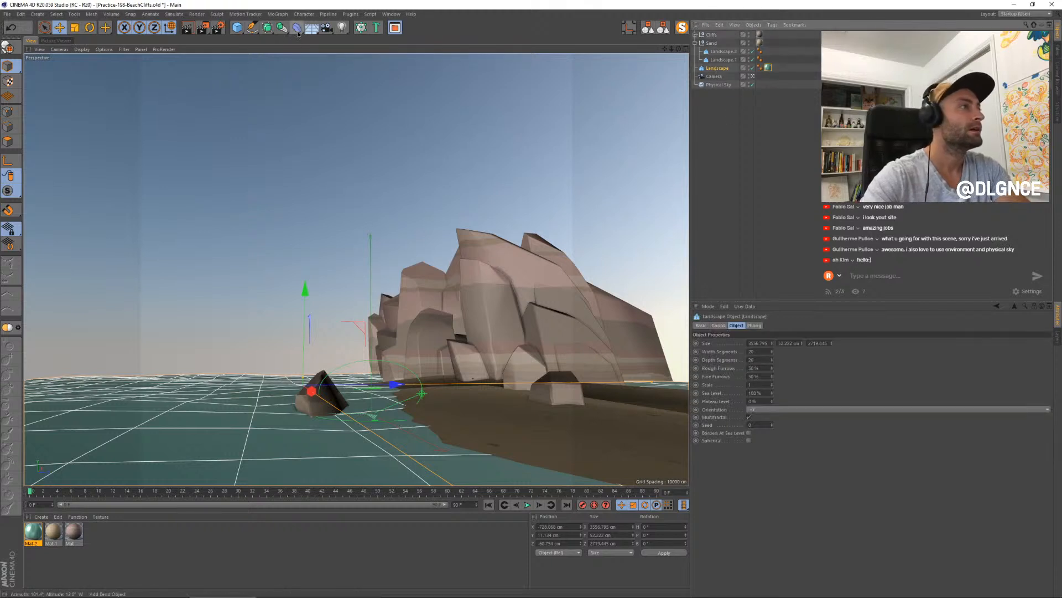
click(298, 34)
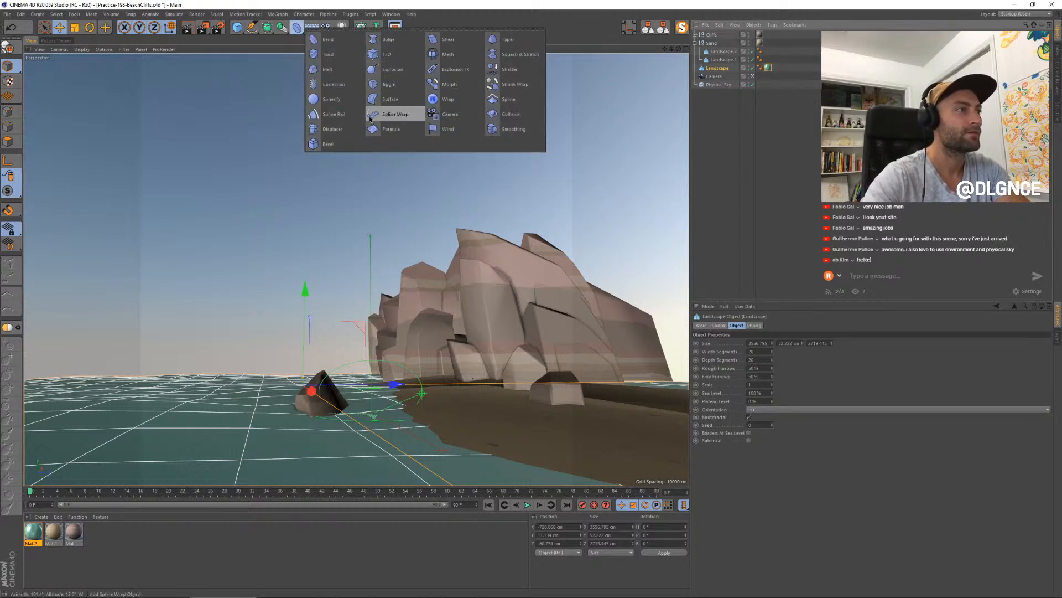
click(391, 129)
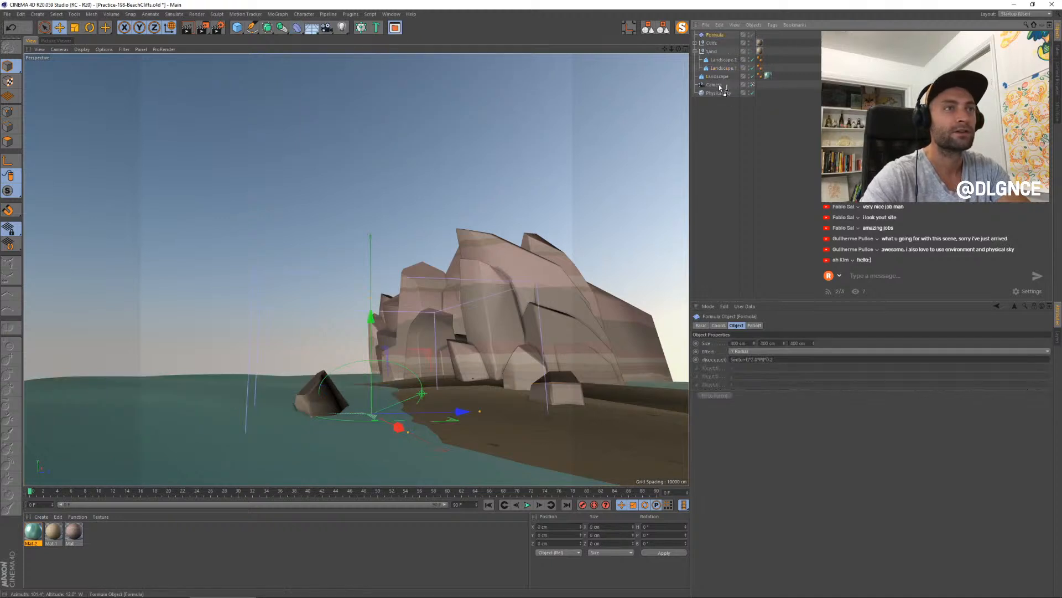
drag(720, 77, 720, 76)
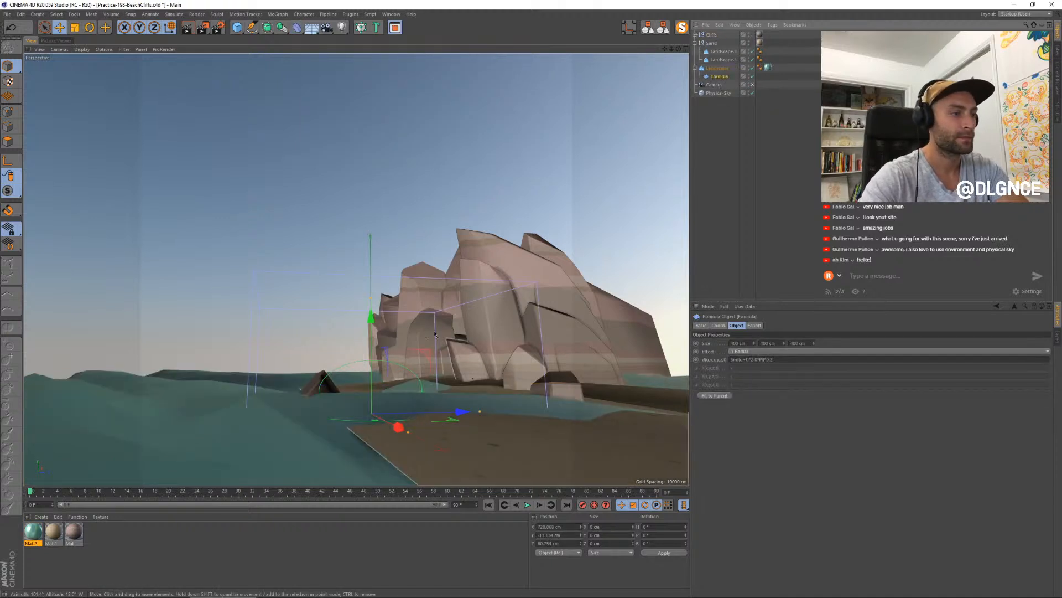
- Flatten the Formula deformer to about 140 cm high, shift it along Z to about 442 cm, and scale it wider over the water
drag(371, 298, 370, 372)
drag(461, 408, 686, 407)
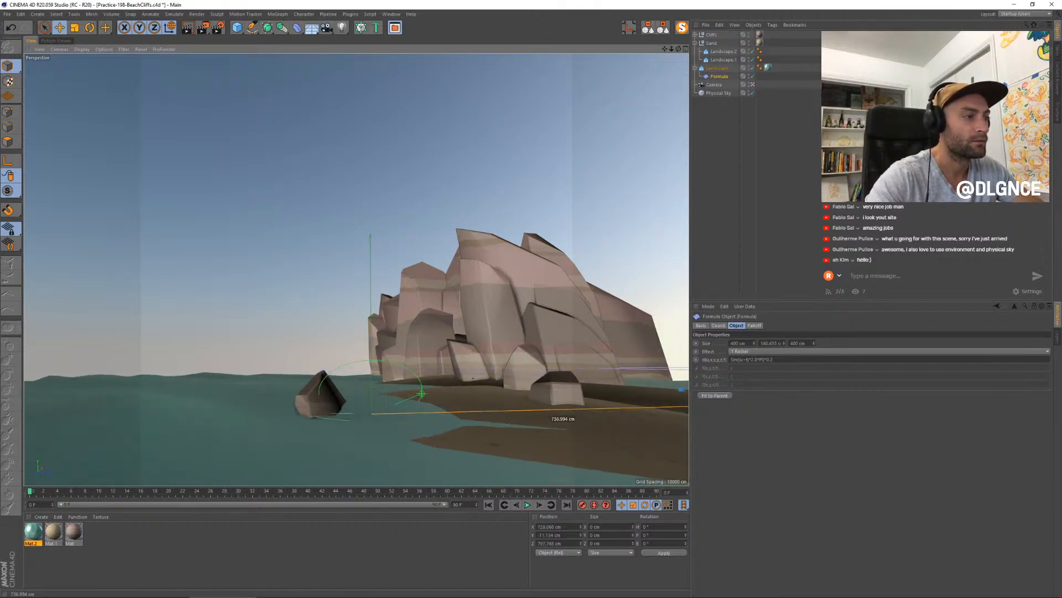
drag(841, 405, 654, 407)
key(t)
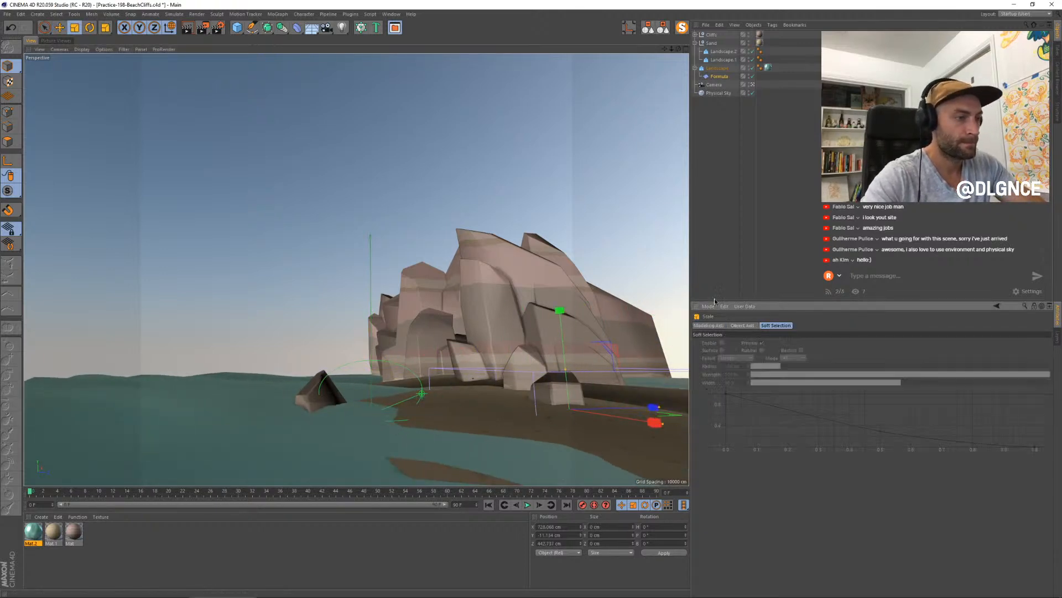
drag(656, 273, 633, 424)
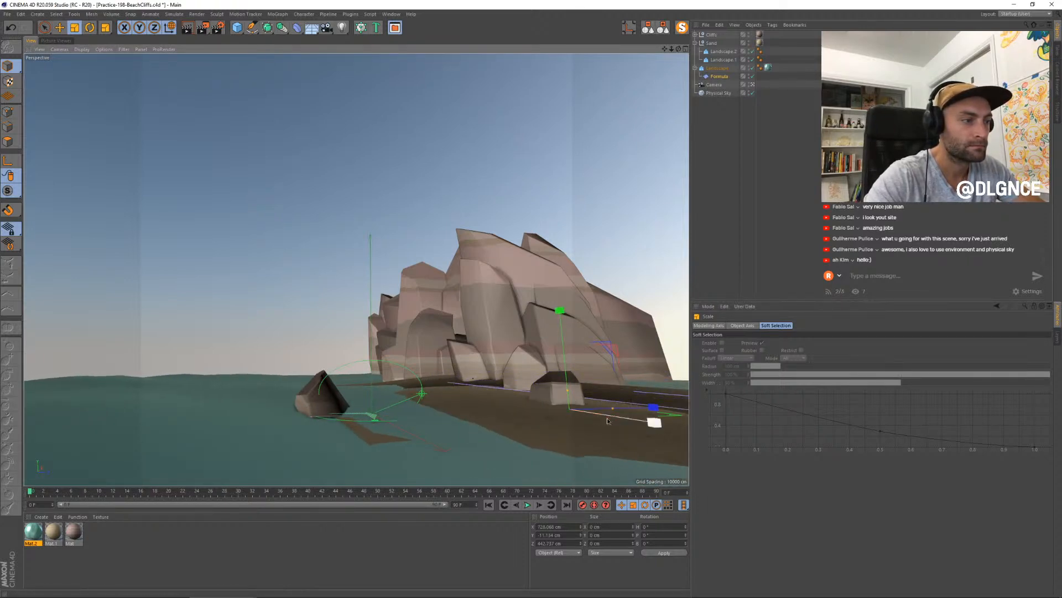
- Enlarge the front sand landscape's depth to about 828 cm and nudge it vertically against the waterline
click(502, 423)
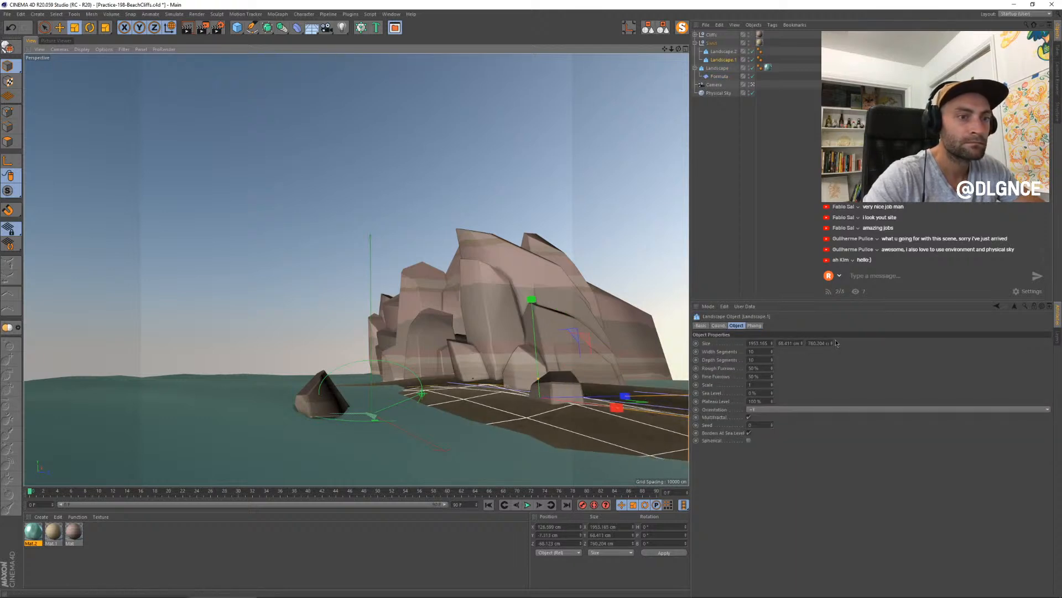
drag(831, 343, 832, 319)
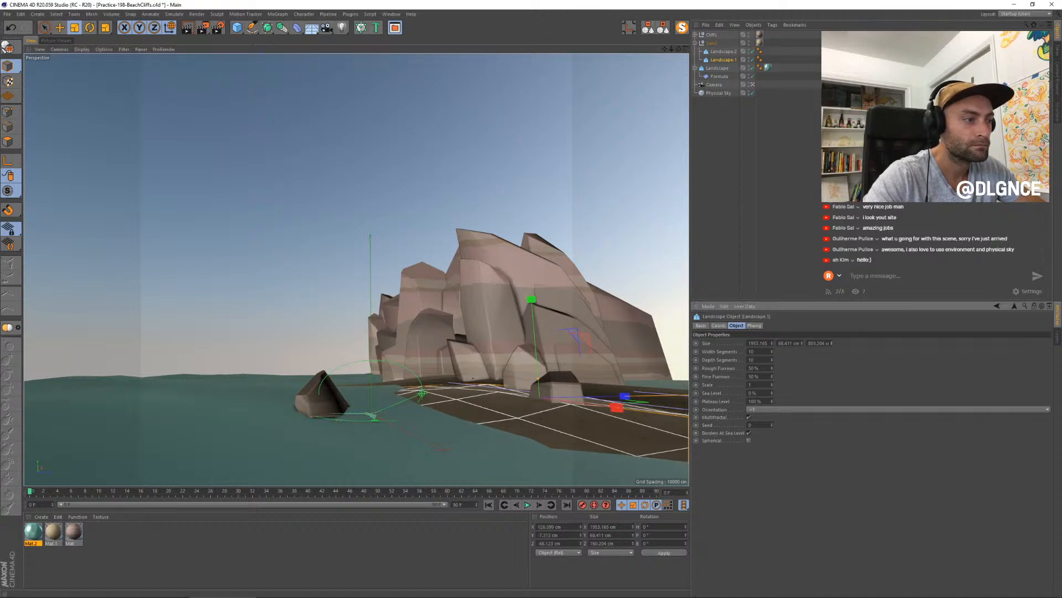
key(e)
drag(532, 301, 532, 306)
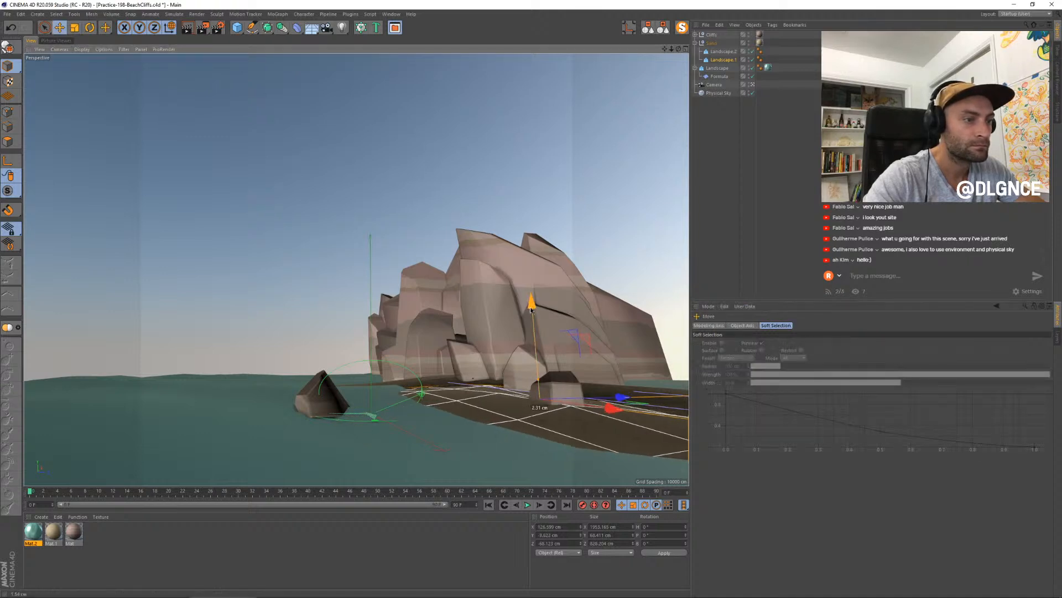
- Duplicate the rear sand landscape towards the far end of the cliffs, with its heading at about -10° and a larger footprint
click(591, 386)
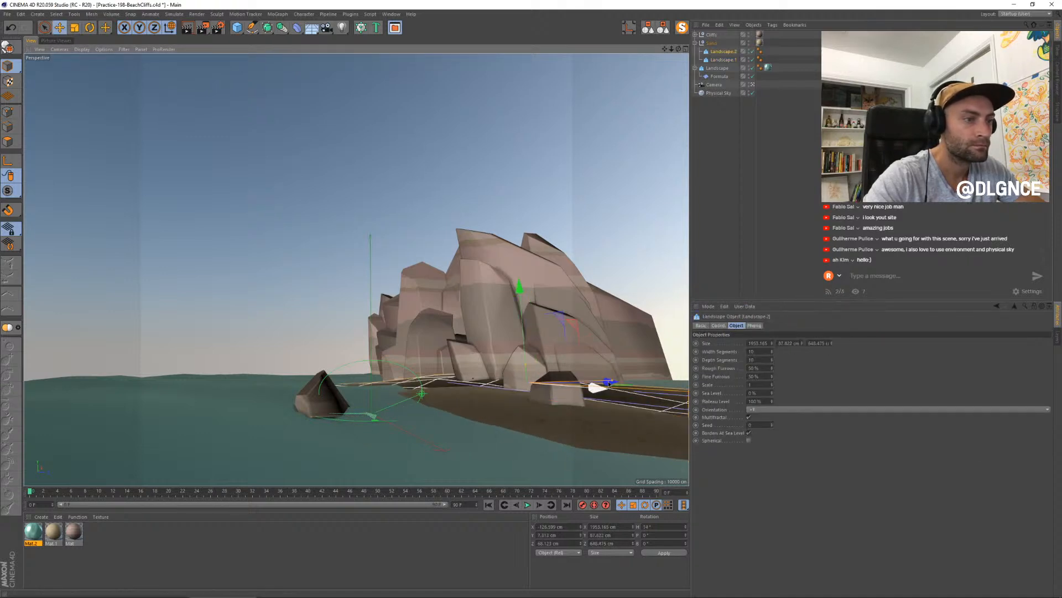
drag(615, 382, 429, 374)
key(r)
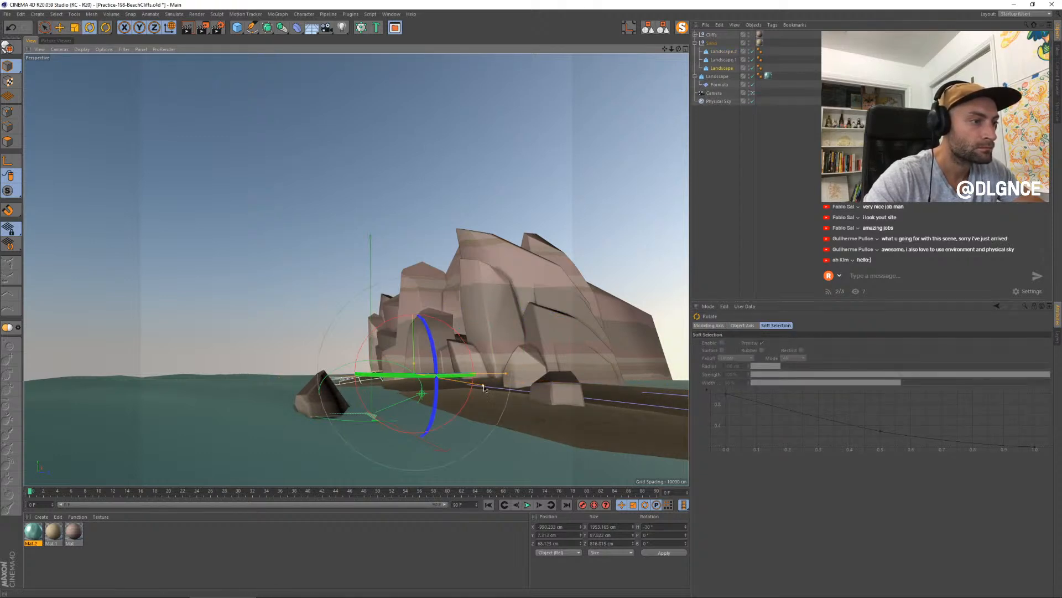
drag(575, 416, 547, 409)
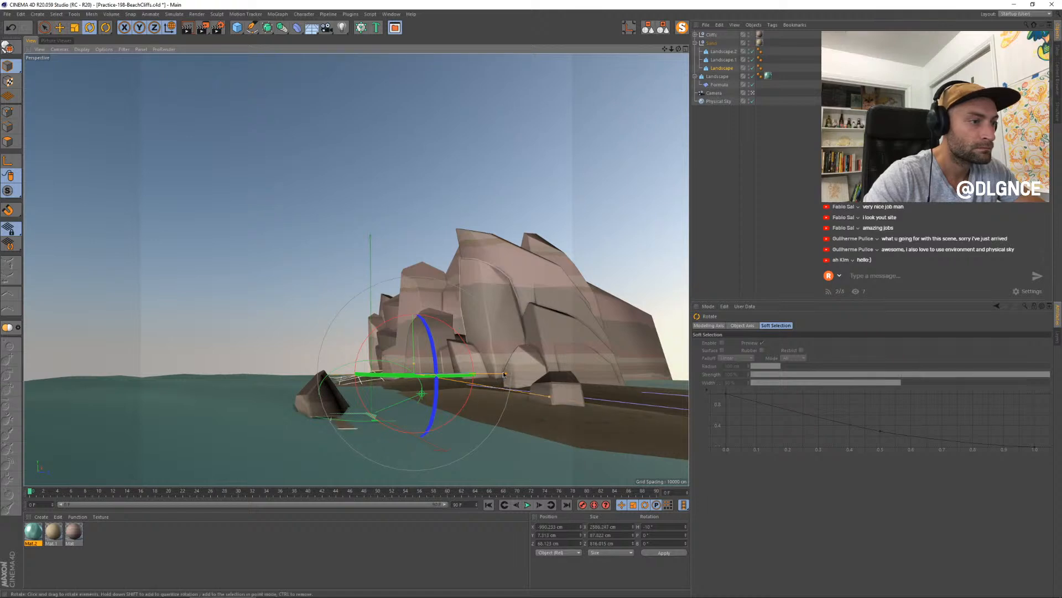
drag(506, 374, 513, 373)
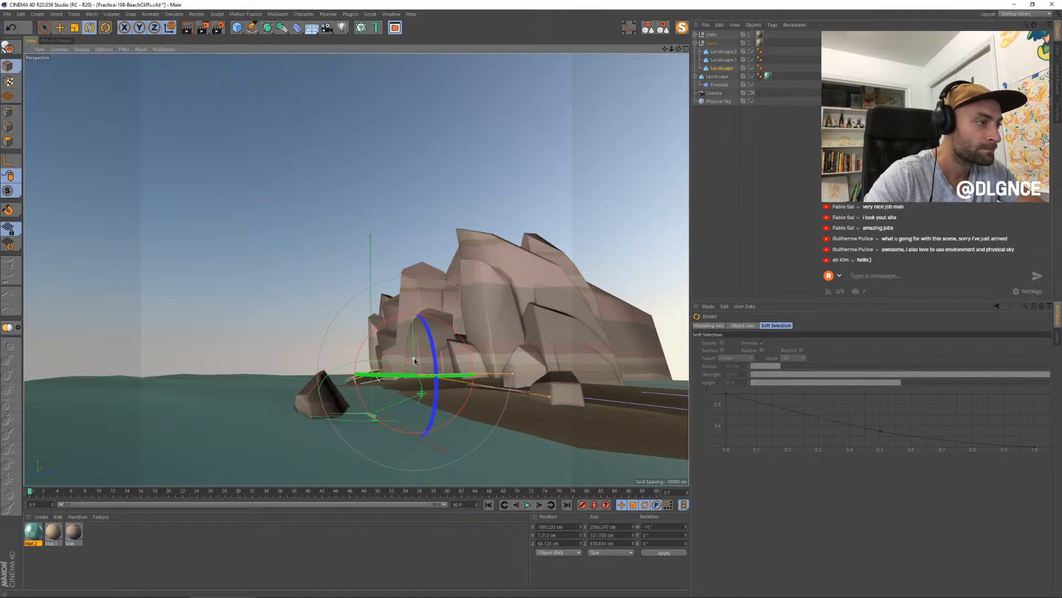
- Reposition the copied sand landscape at the foot of the far cliffs, adjust its rotation and reduce its height
key(e)
mouse_move(413, 362)
mouse_down()
mouse_move(490, 375)
mouse_move(450, 382)
mouse_move(411, 370)
mouse_up()
key(r)
key(e)
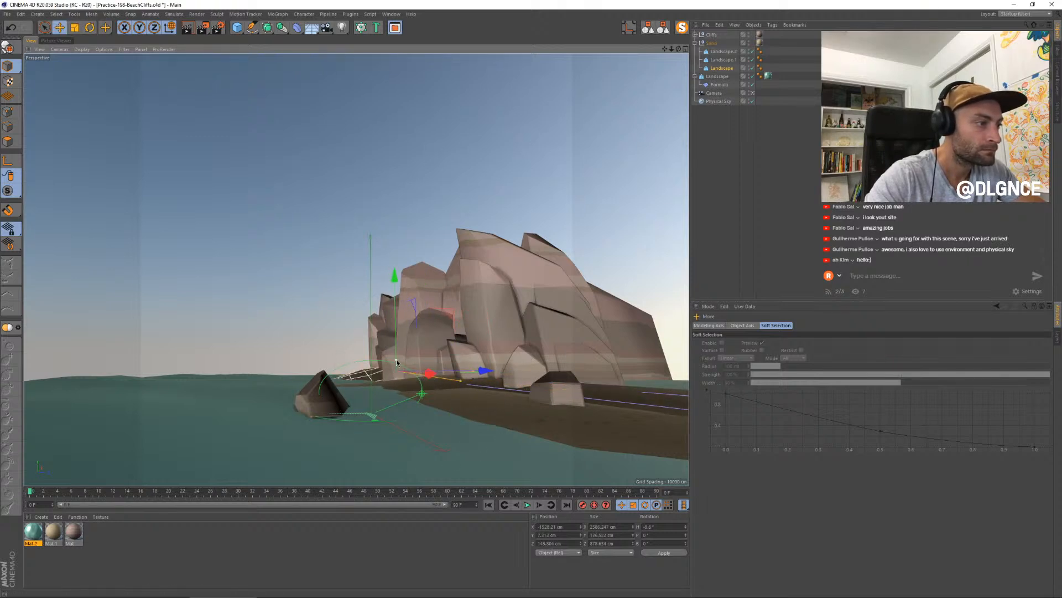
drag(450, 316, 458, 318)
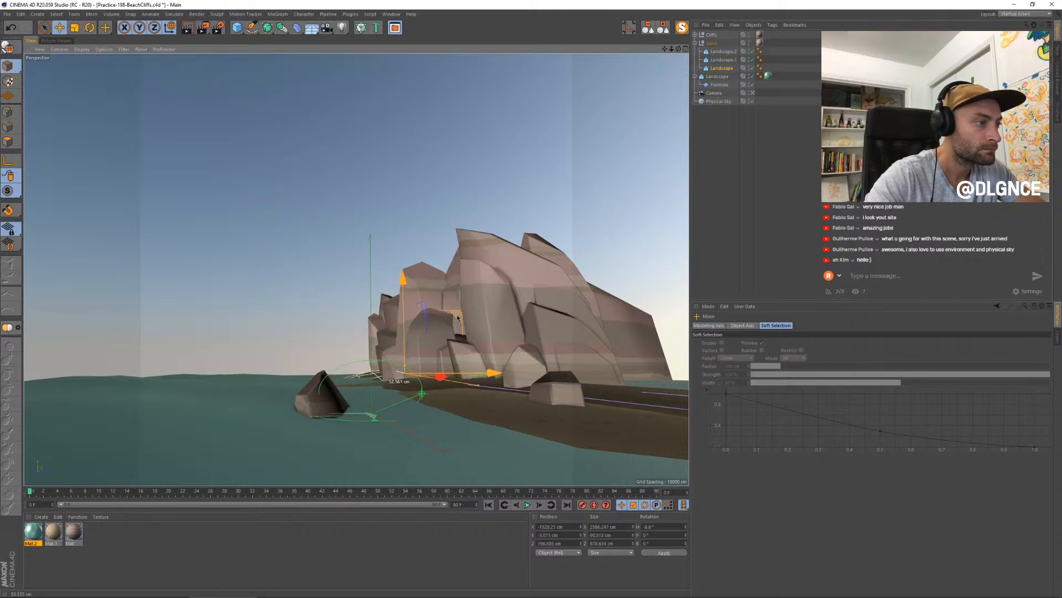
- Play back the timeline to preview the Formula deformer's wave motion against the beach, and stop playback
click(528, 505)
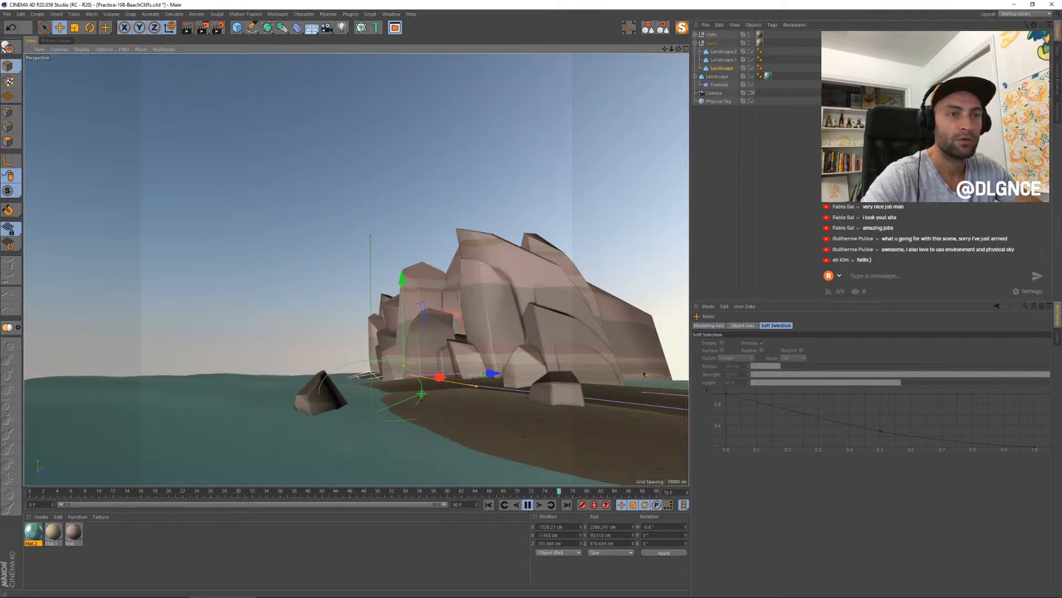
click(528, 504)
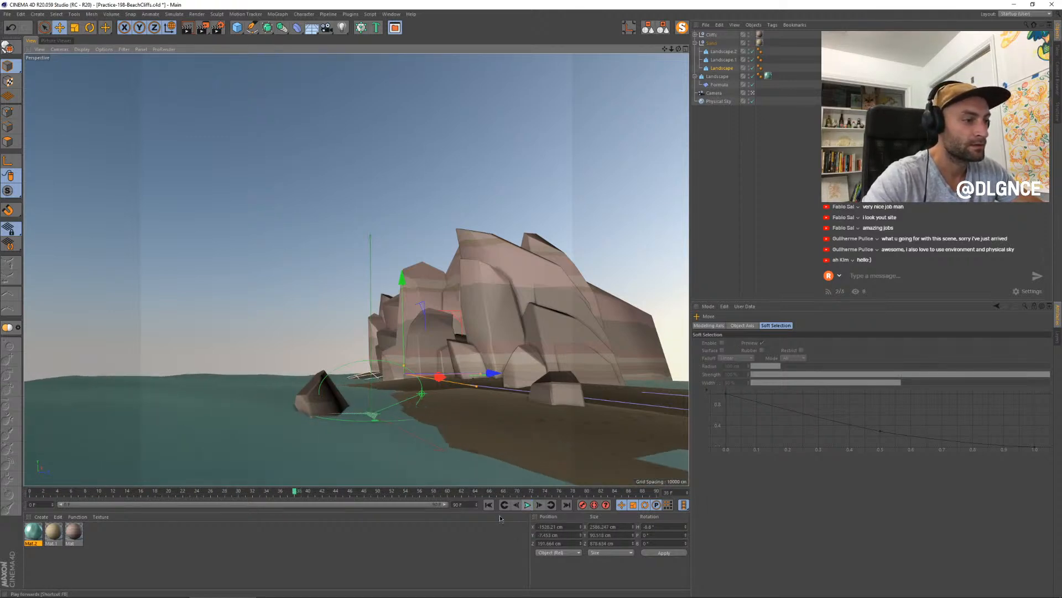
- Shorten the timeline to 30 frames and play back the wave animation
key(Return)
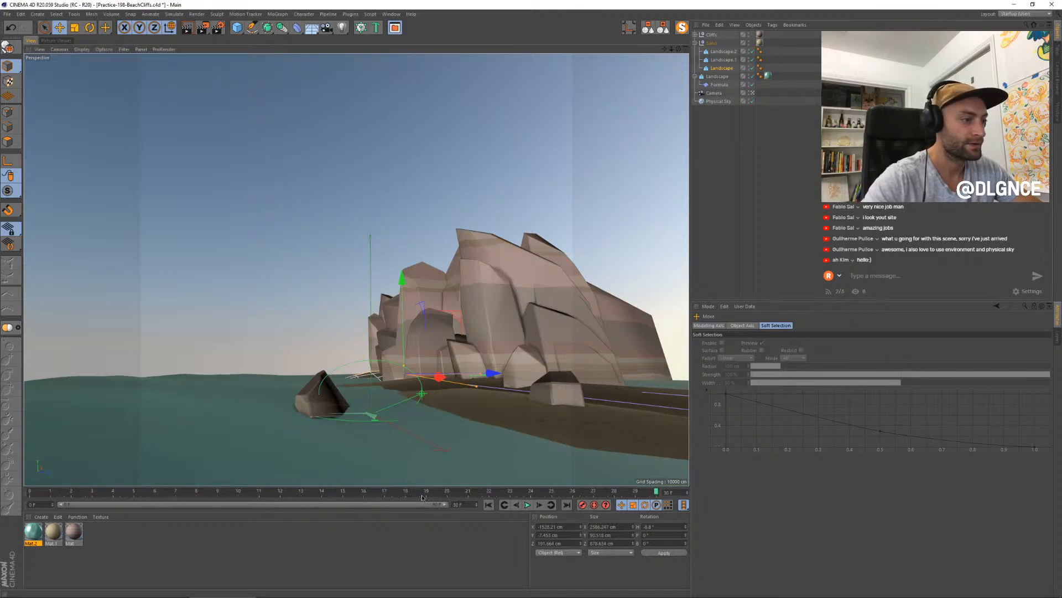
click(527, 504)
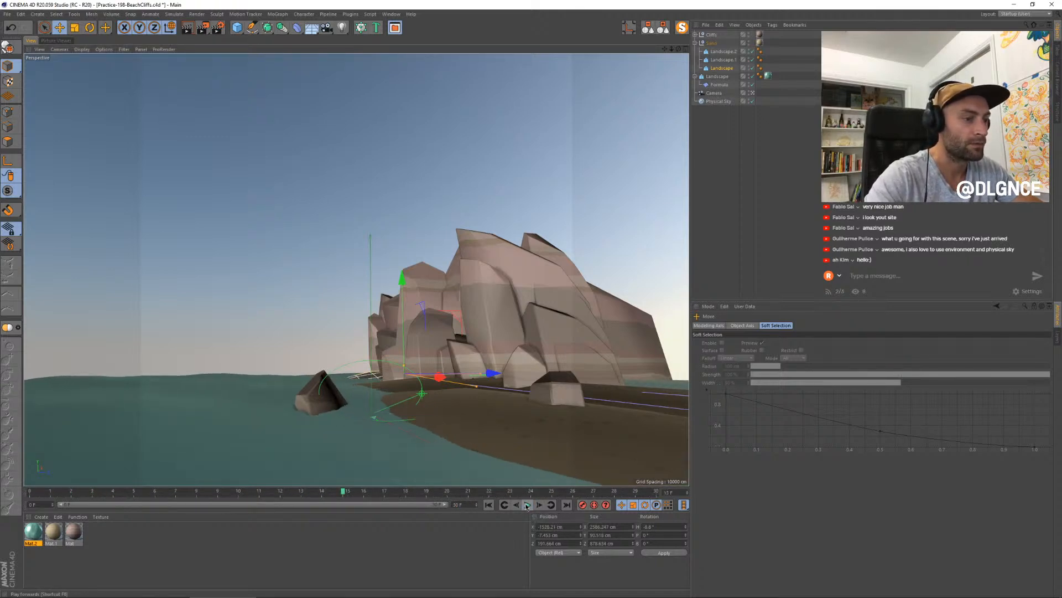
- Compare the last two test renders in the Picture Viewer history to judge the water and shoreline
click(66, 41)
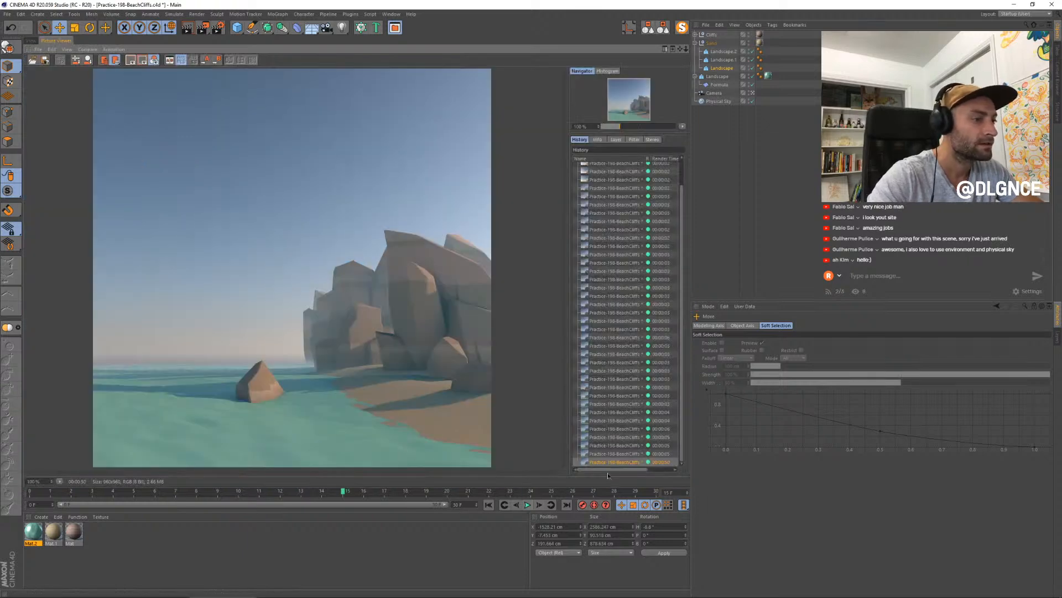
click(616, 454)
key(Down)
key(Up)
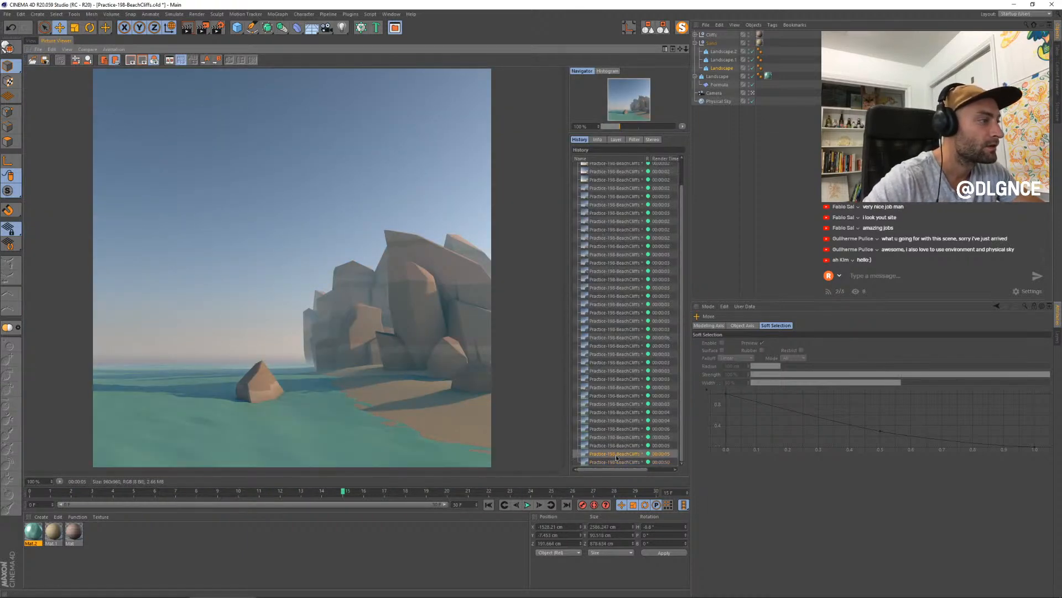
key(Down)
key(Up)
key(Down)
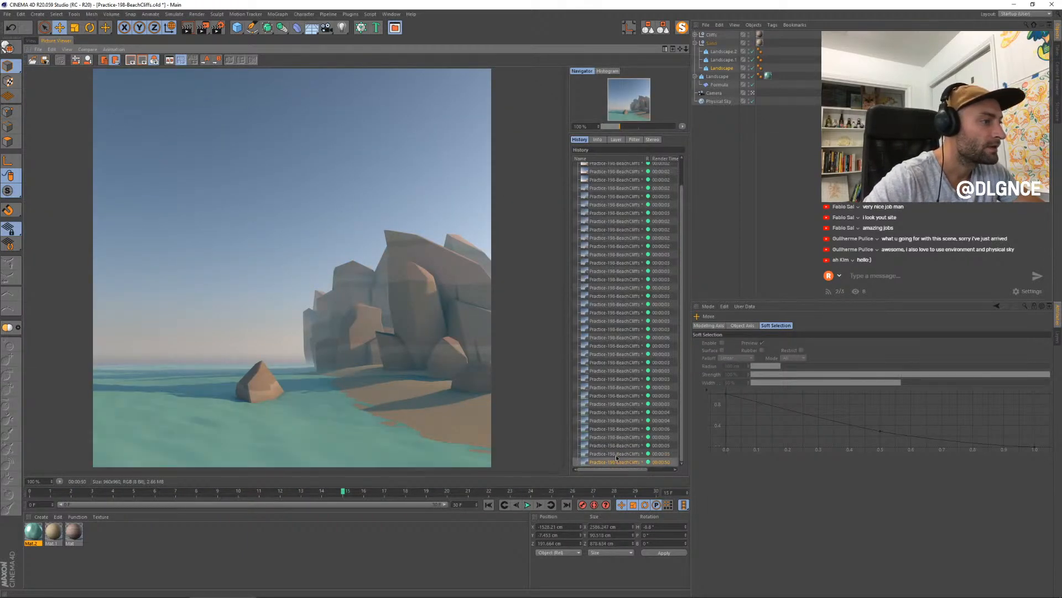
- Clear the Subsurface Scattering texture from the water material's luminance and enable transparency at about 20% brightness
double_click(34, 531)
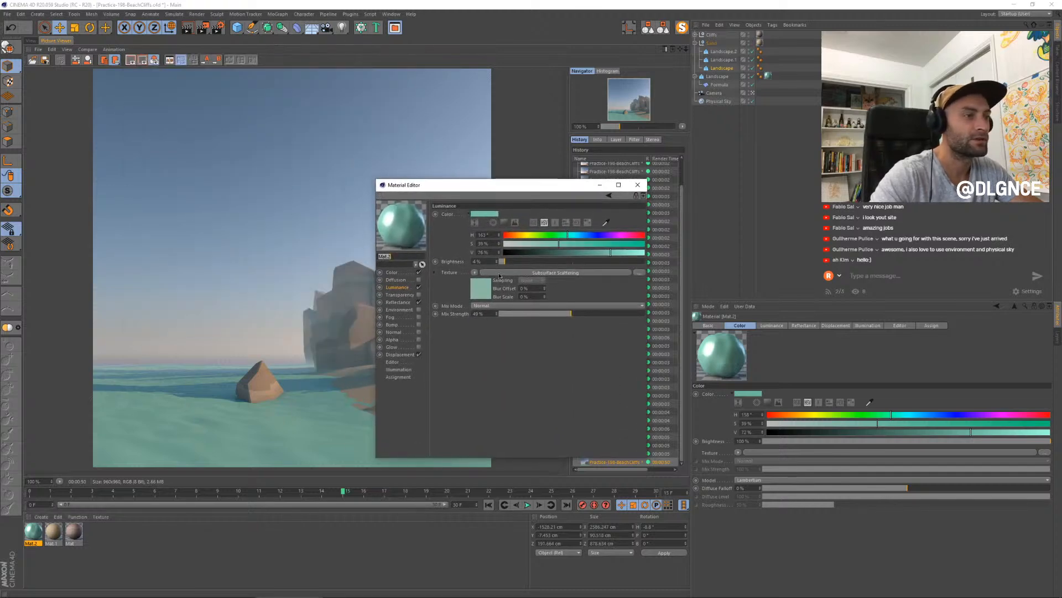
click(475, 272)
click(483, 281)
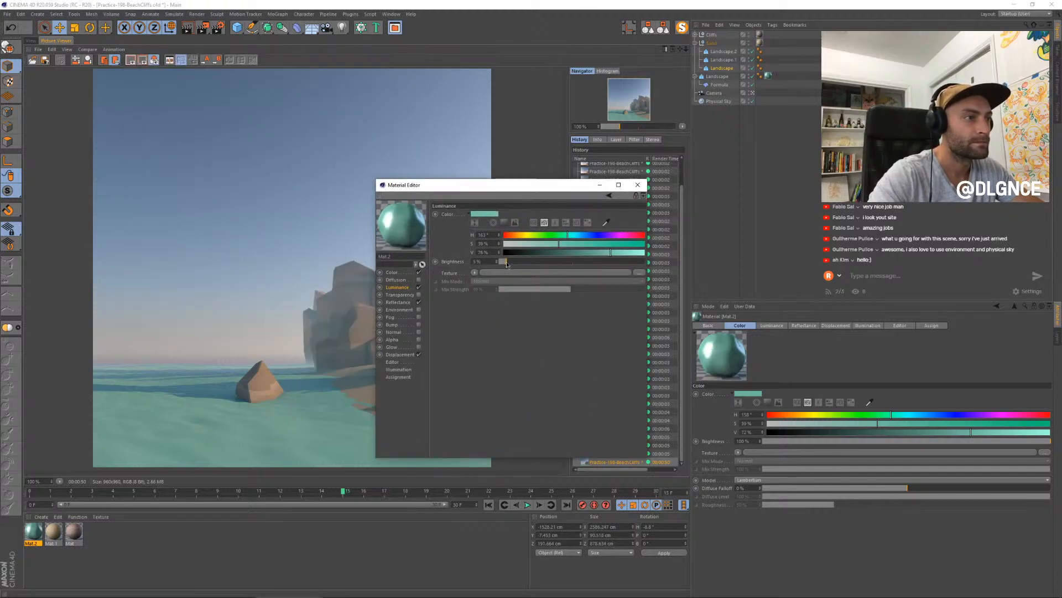
click(419, 294)
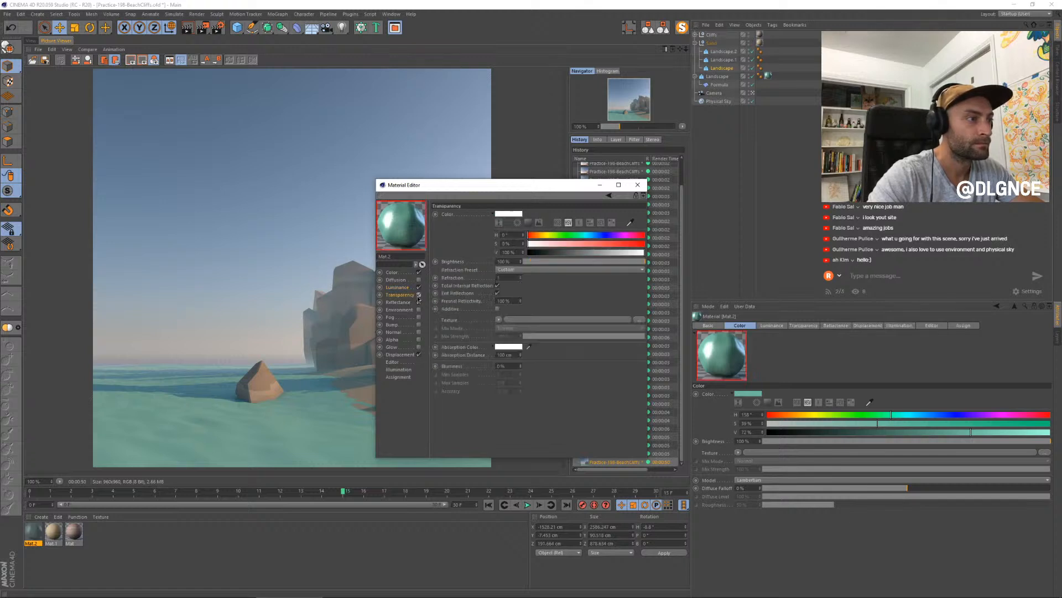
click(543, 264)
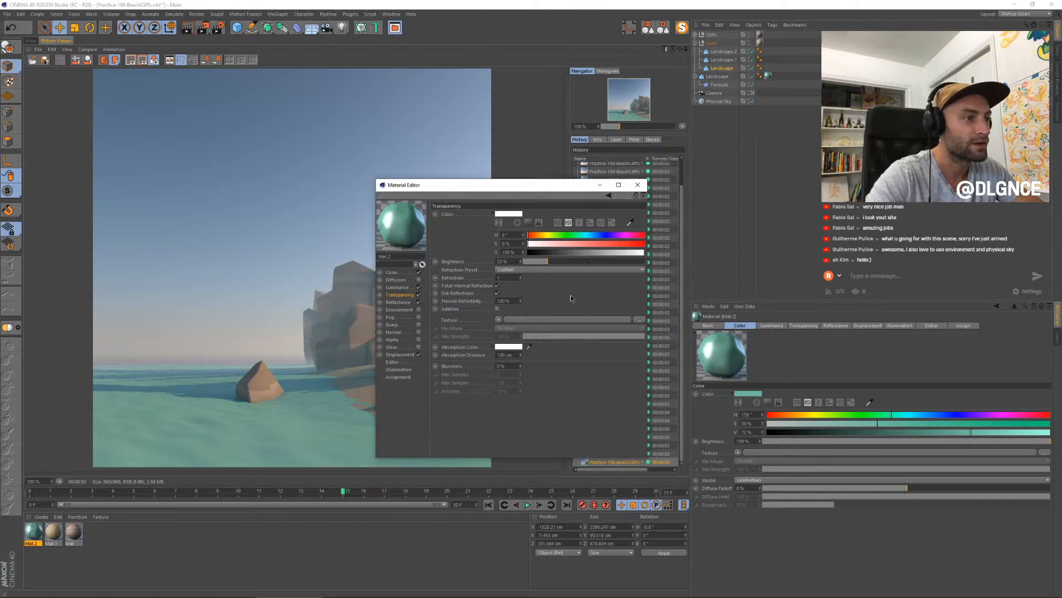
- Try a light blue absorption color for the water's transparency and reset it to white
click(506, 348)
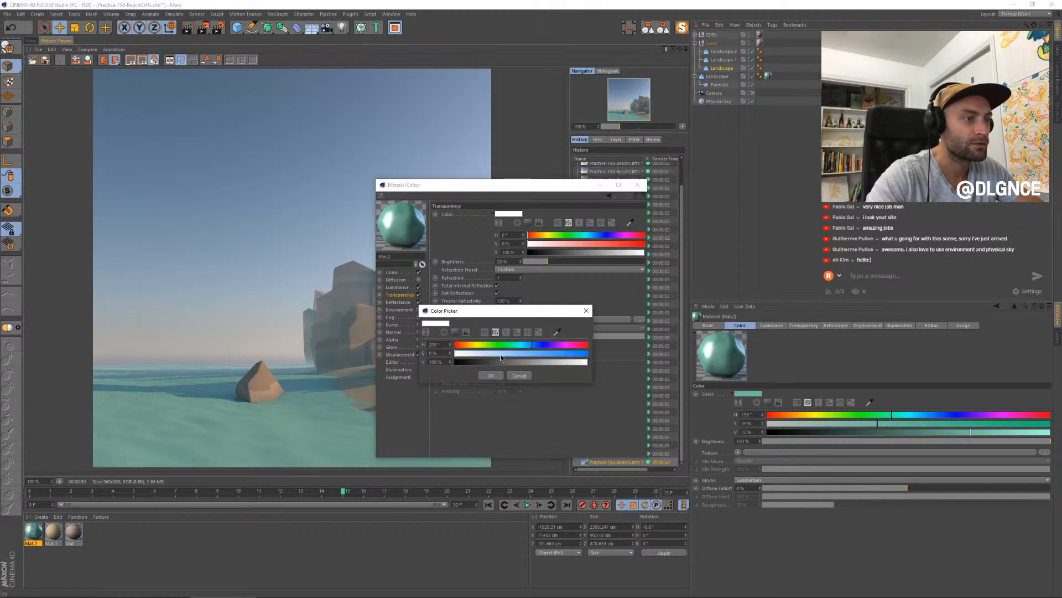
click(501, 354)
click(491, 375)
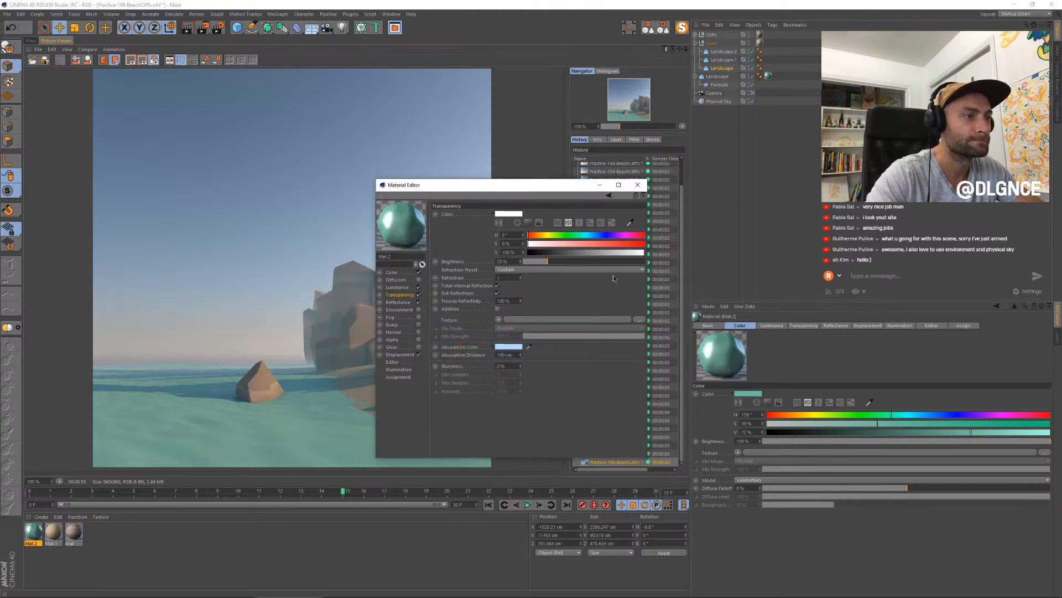
click(508, 347)
click(520, 375)
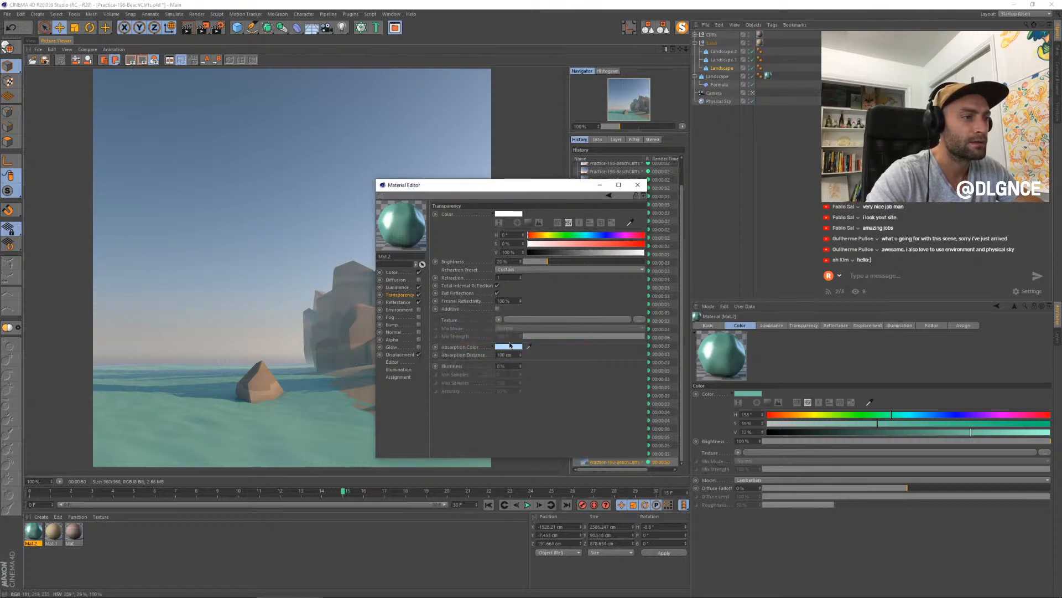
click(508, 347)
drag(455, 356, 454, 360)
click(497, 379)
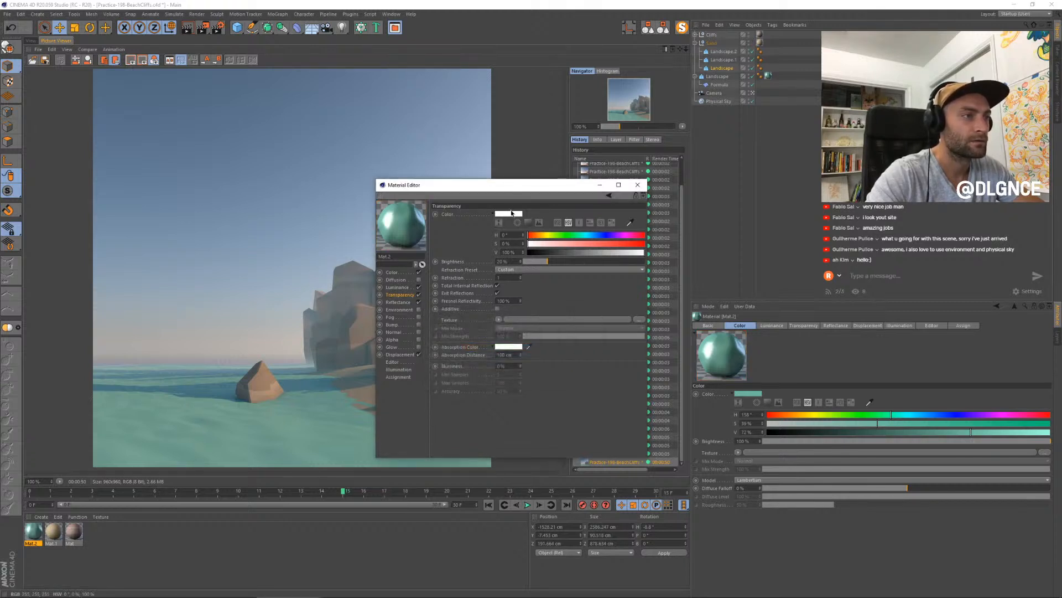
- Tint the water material's transparency color pale teal with a hue of about 157° and close the Material Editor
click(510, 215)
click(521, 215)
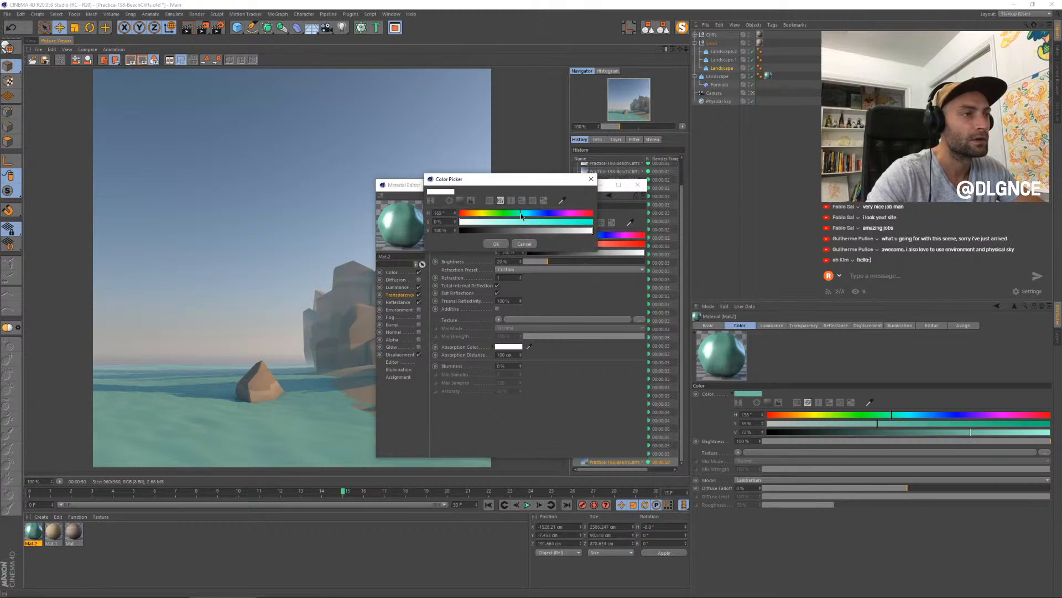
click(494, 243)
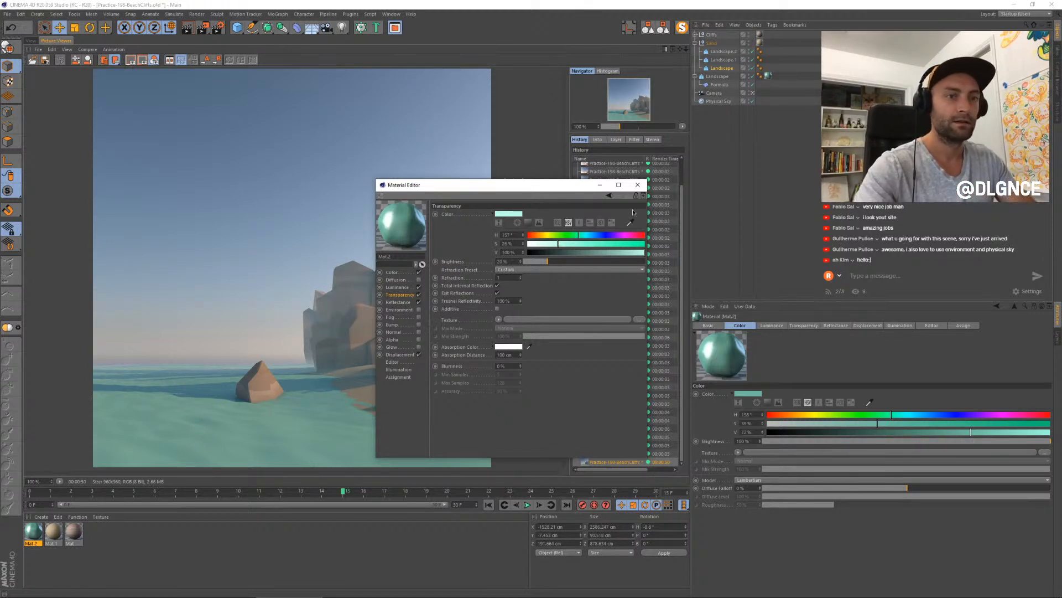
click(638, 185)
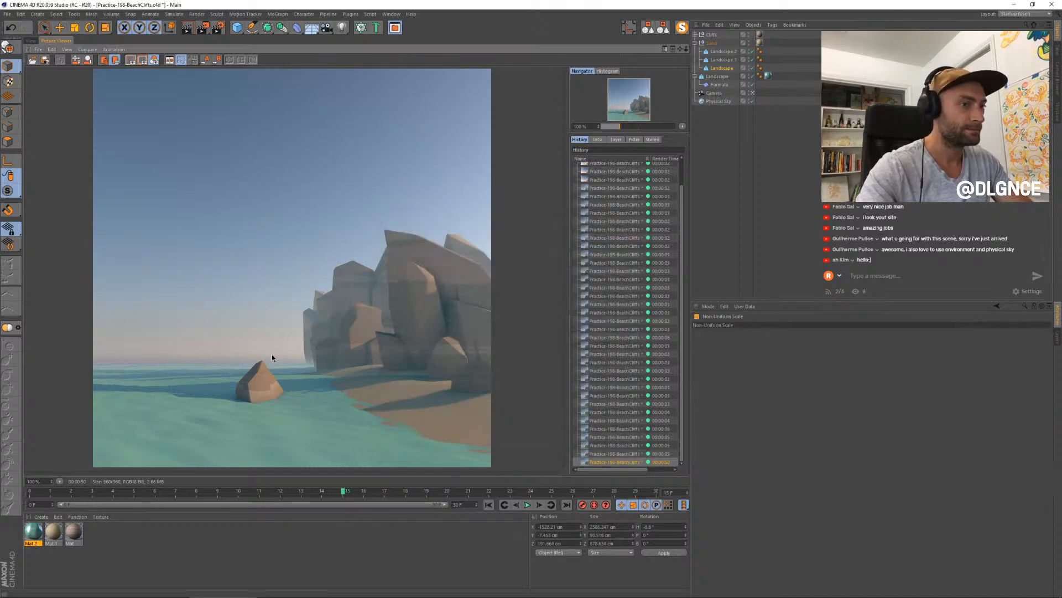
- Render the frame to the Picture Viewer and compare it with the previous renders
key(shift+r)
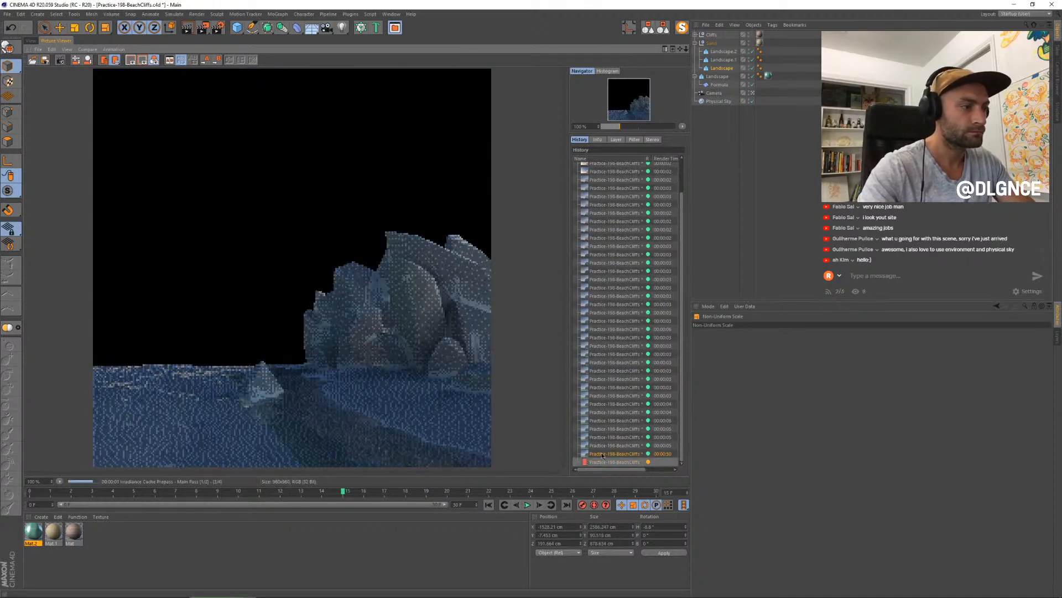
click(602, 446)
click(602, 454)
click(601, 462)
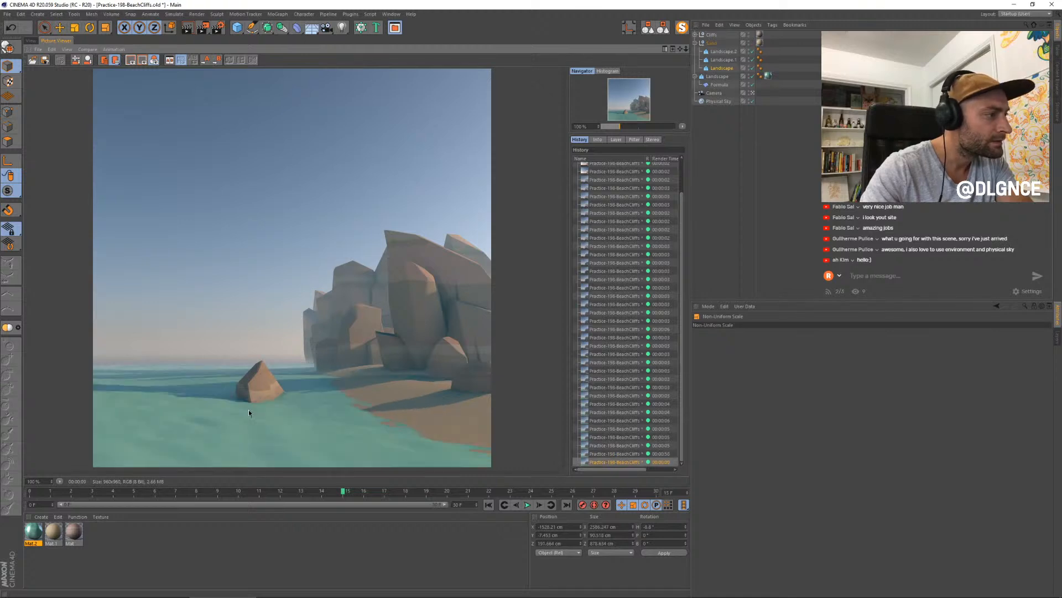
- Try a deeper, lowered copy of the front sand landscape in the viewport and delete it
click(32, 40)
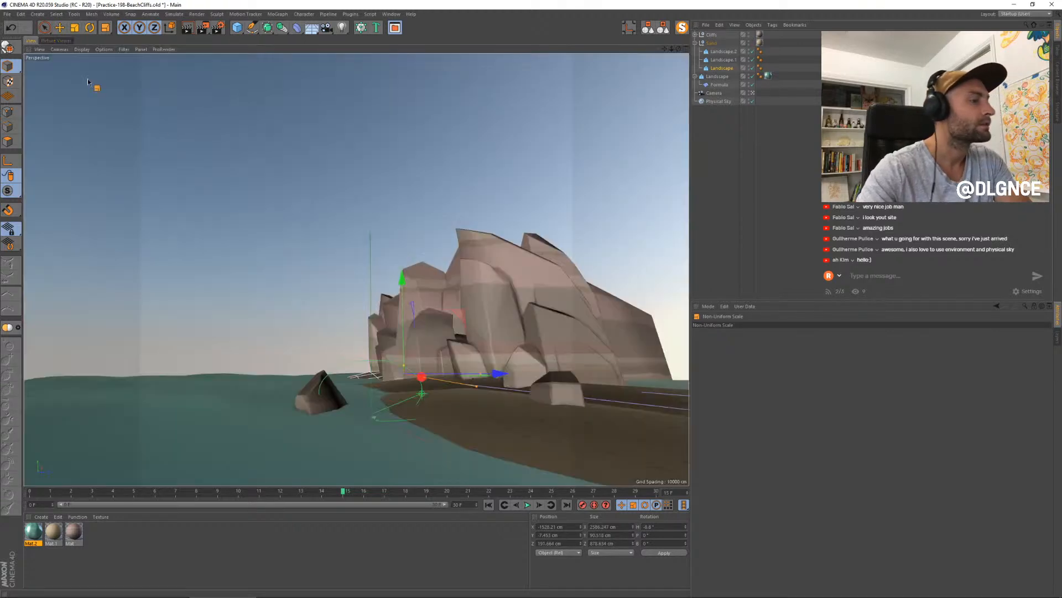
key(e)
click(463, 417)
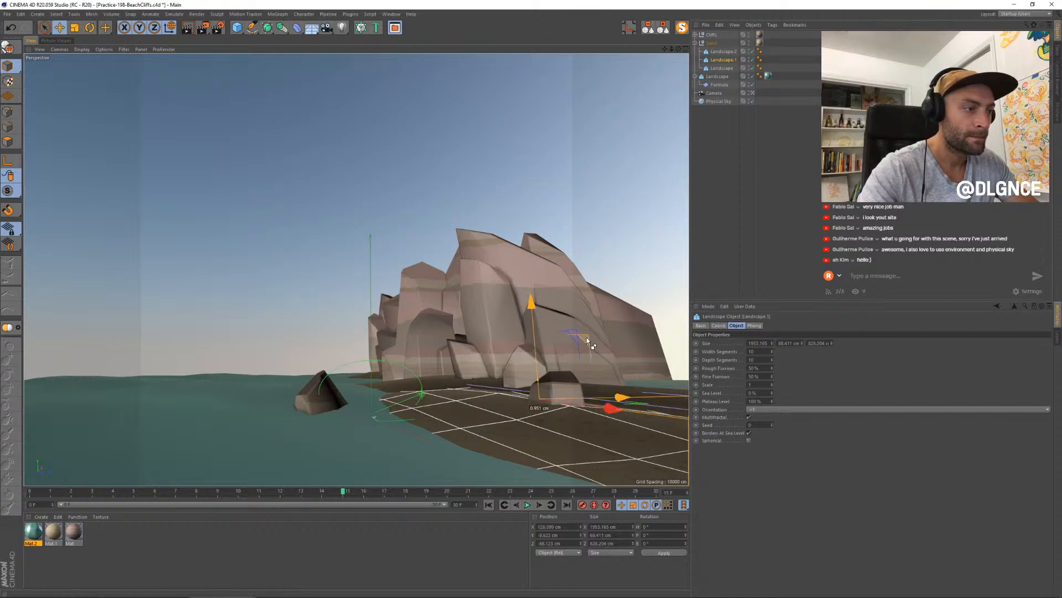
ctrl+drag(586, 337, 611, 416)
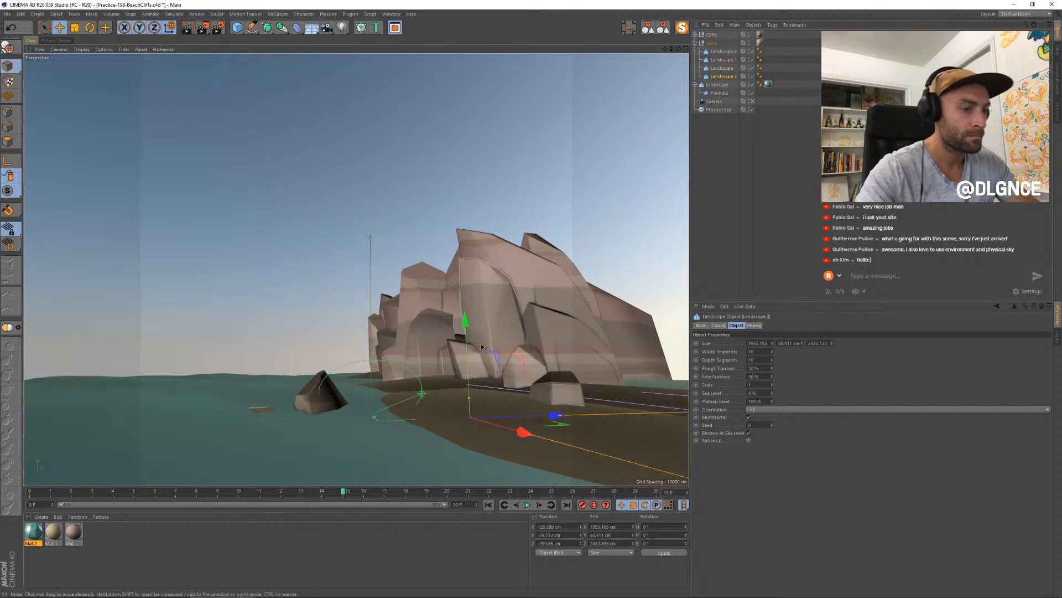
key(Delete)
- Disable the water landscape and its Formula deformer, and duplicate the front sand landscape seaward with Borders At Sea Level off
click(230, 394)
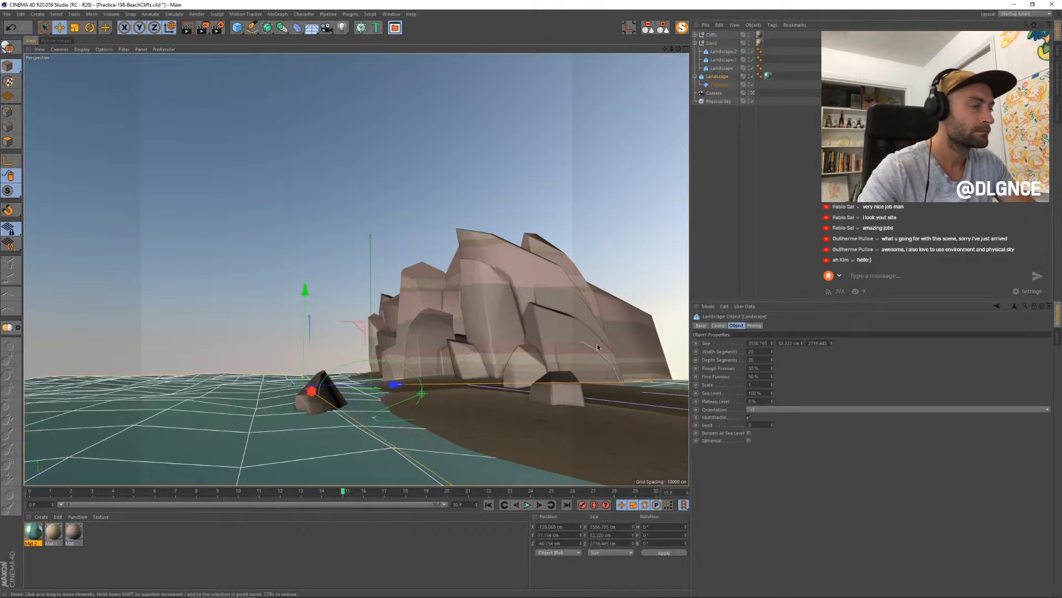
click(752, 76)
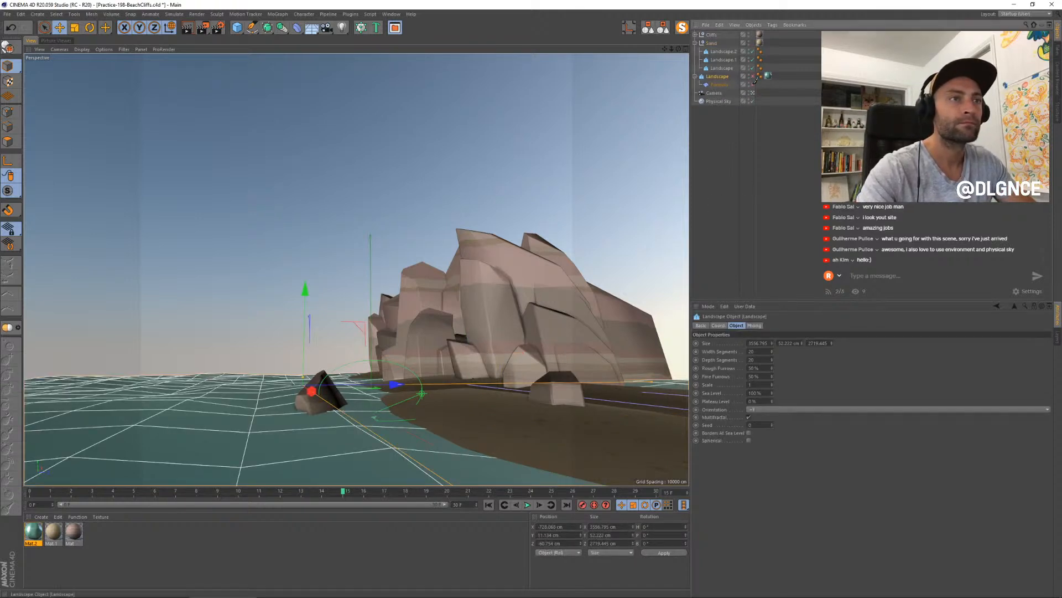
click(494, 411)
ctrl+drag(617, 397, 333, 393)
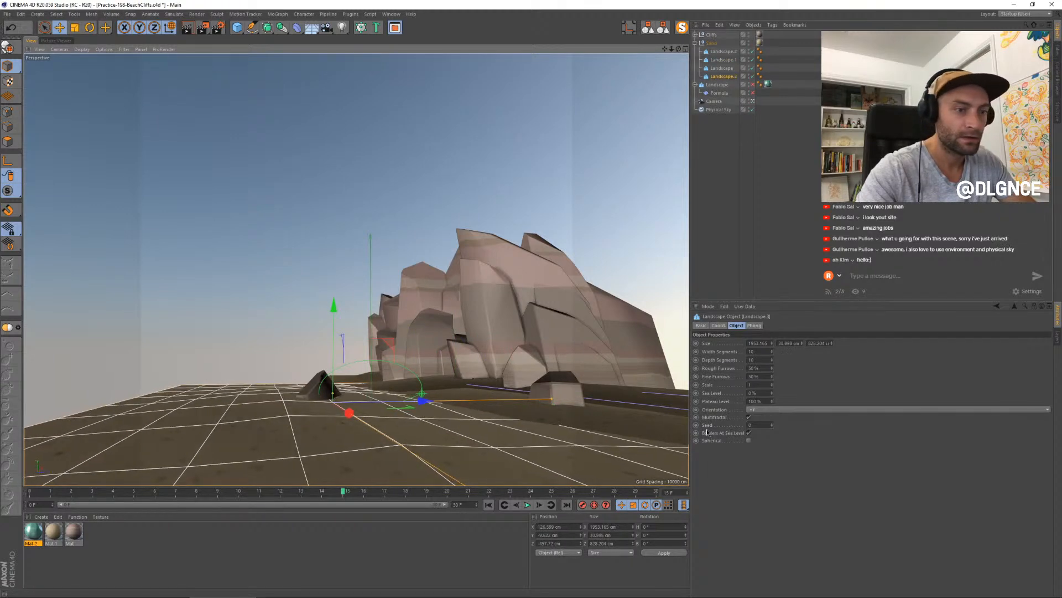
click(751, 433)
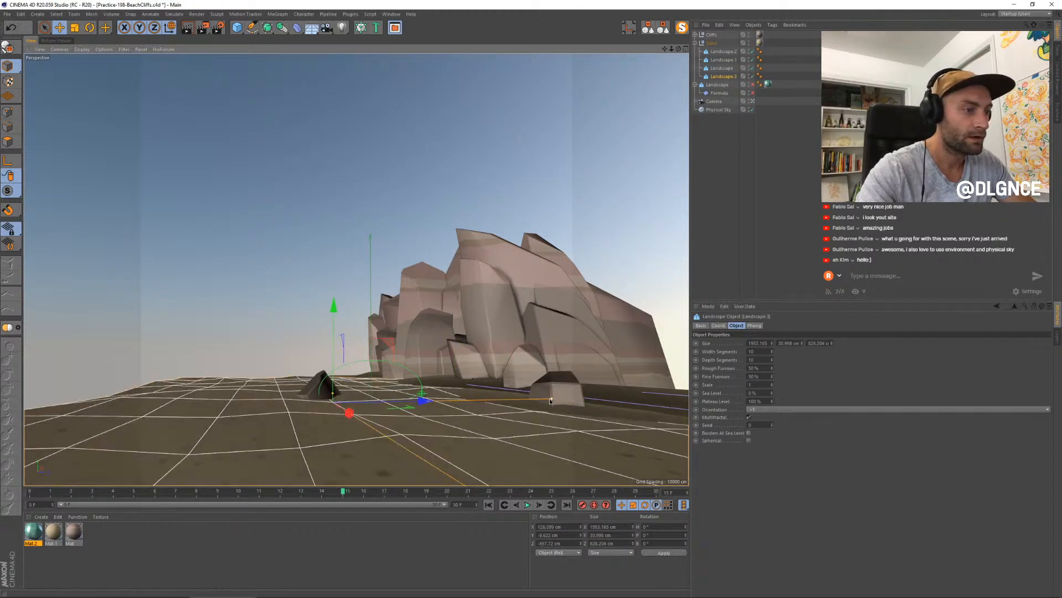
- Enlarge the copied sand landscape to about 6480 × 103 × 6290 cm and lower it as a seabed reaching the horizon
drag(550, 401, 653, 395)
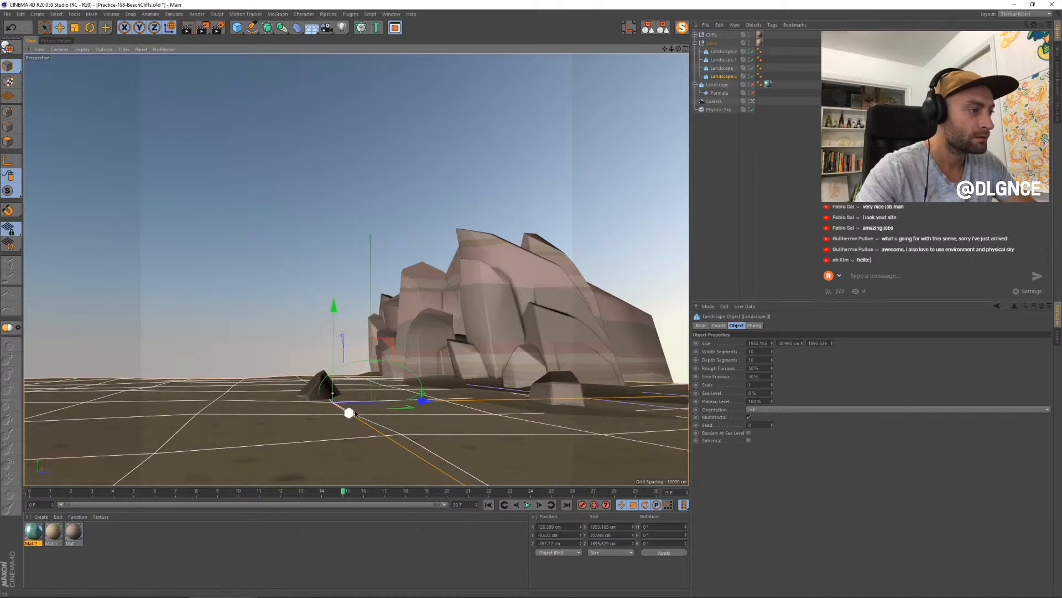
drag(354, 414, 317, 391)
key(t)
drag(255, 453, 1034, 420)
key(e)
drag(311, 389, 291, 377)
drag(292, 280, 293, 290)
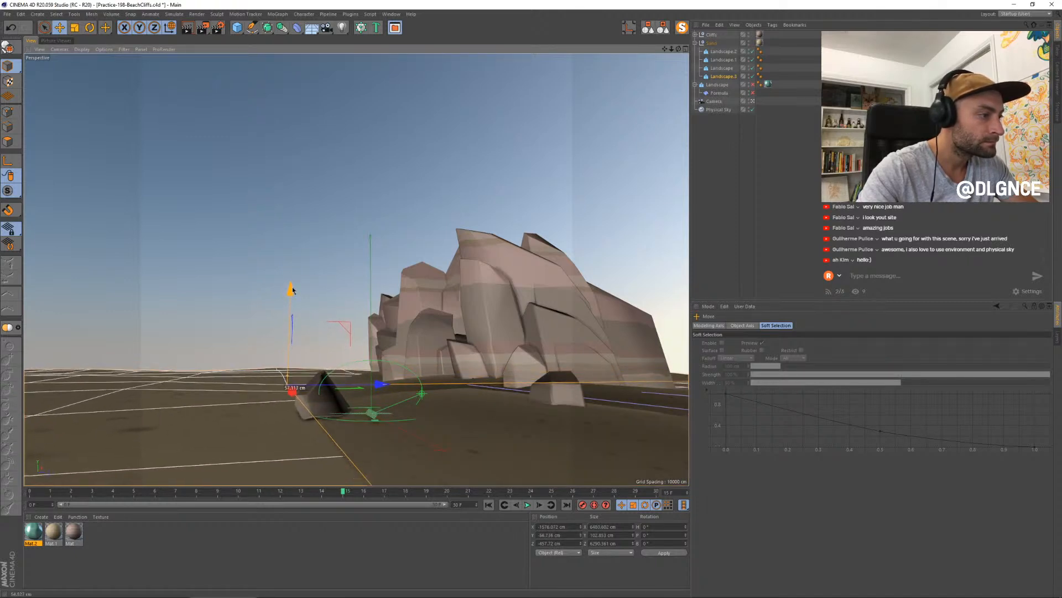
- Reposition the front sand landscape along the shore and enlarge its depth to about 908 cm
click(504, 414)
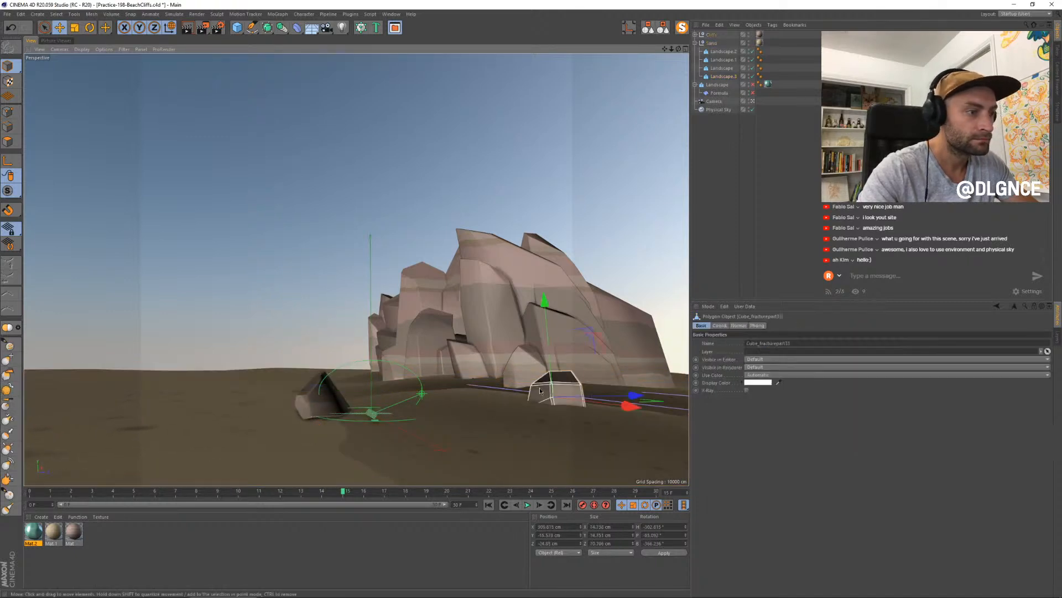
drag(538, 379, 583, 393)
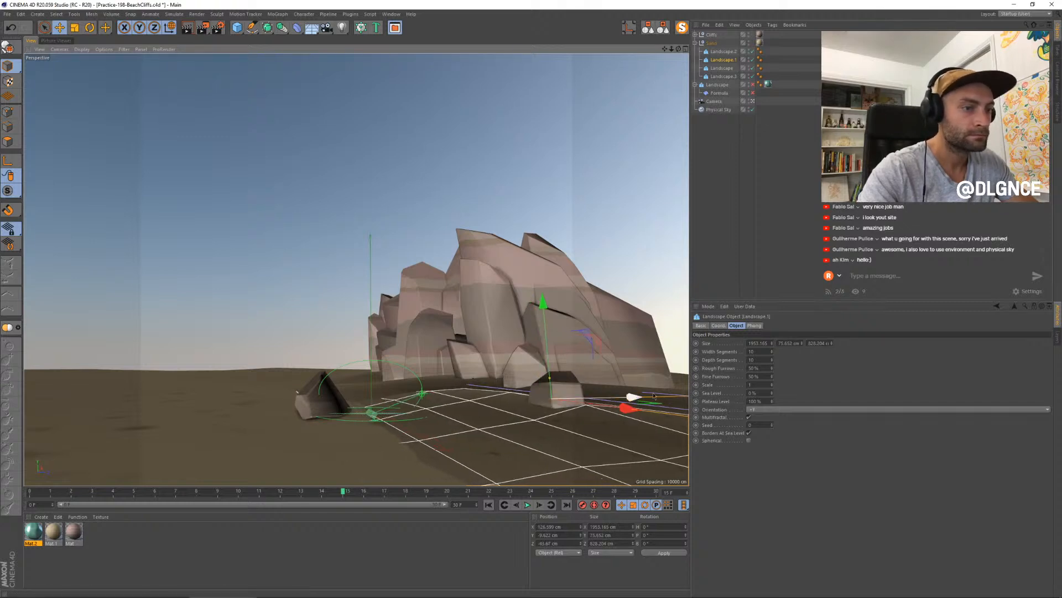
drag(831, 344, 831, 299)
click(188, 422)
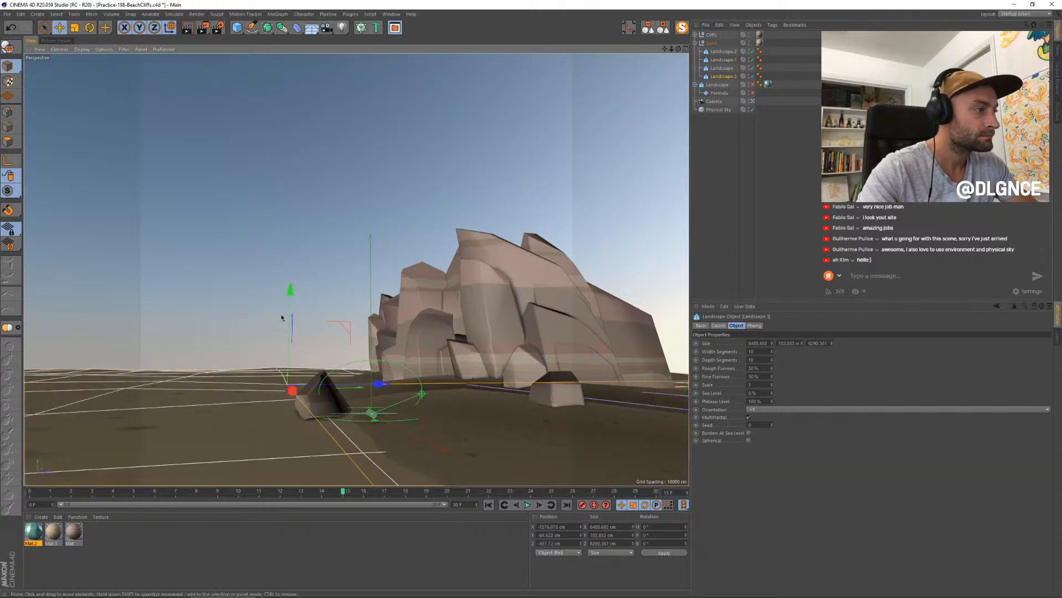
click(492, 423)
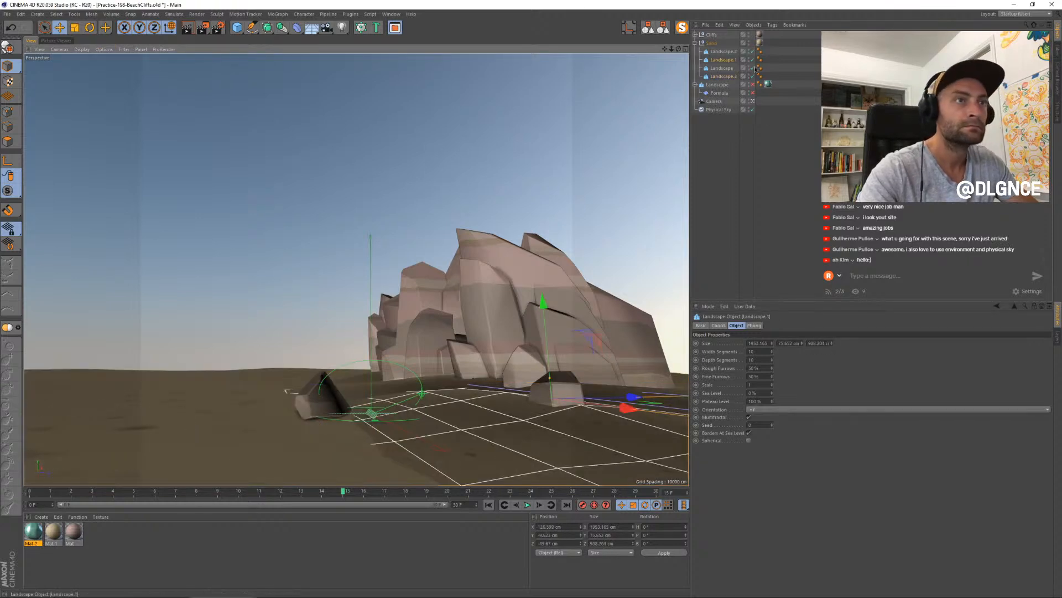
- Re-enable the water landscape and Formula deformer, move the water farther out to sea and widen it to about 4165 cm
click(752, 94)
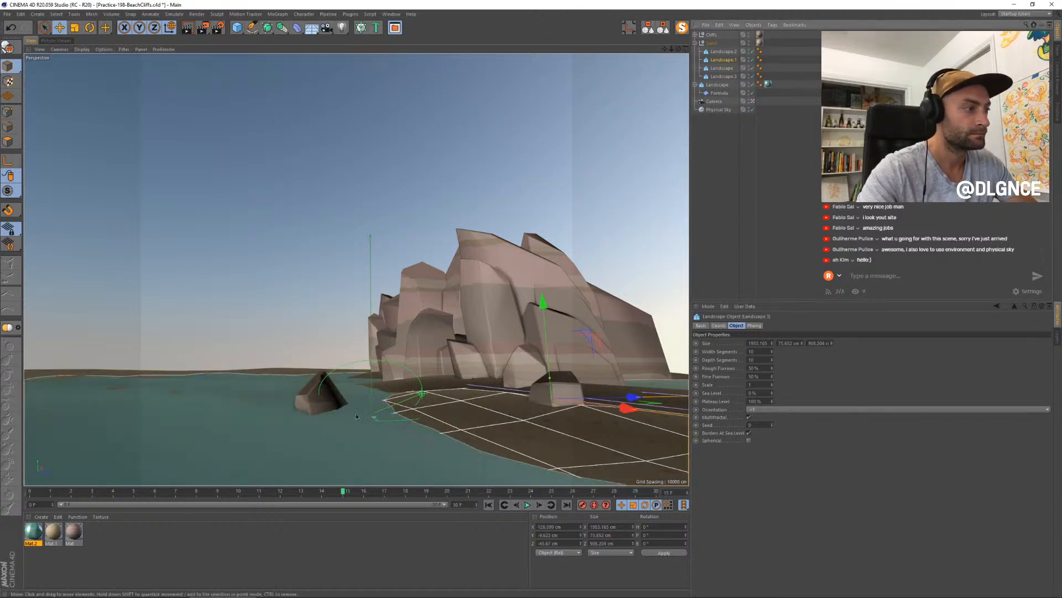
click(265, 379)
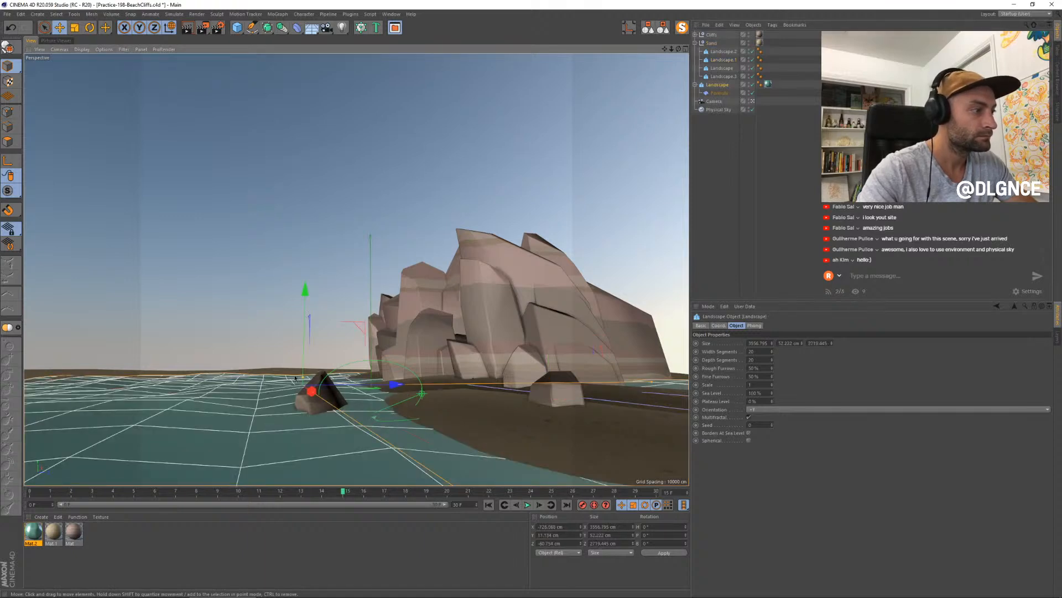
drag(316, 404, 305, 395)
drag(397, 448, 404, 450)
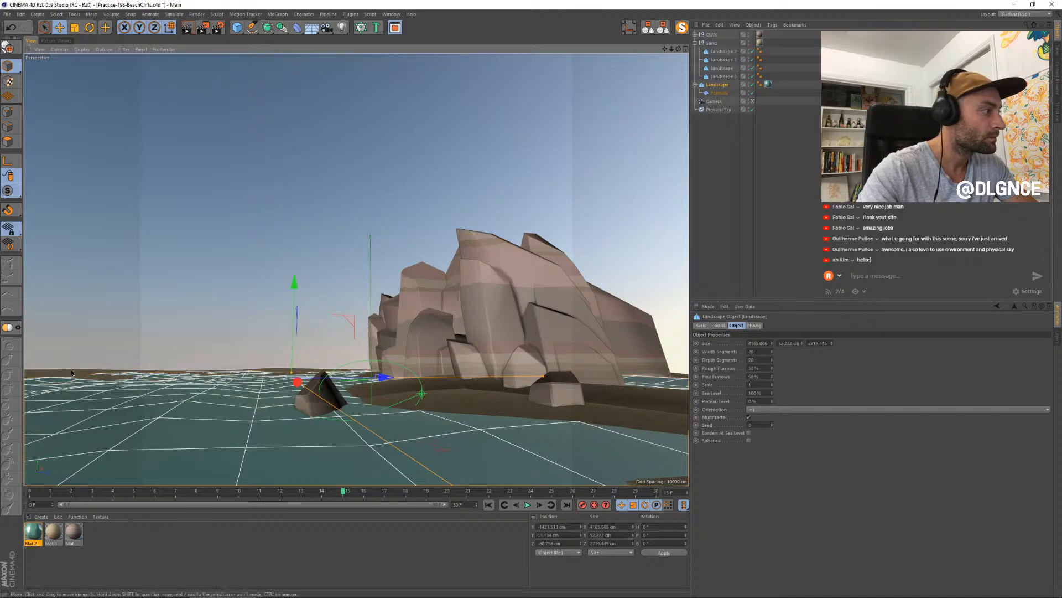
- Leave the camera view and uniformly scale the seabed landscape down to about 3600 × 57 × 3500 cm
click(341, 379)
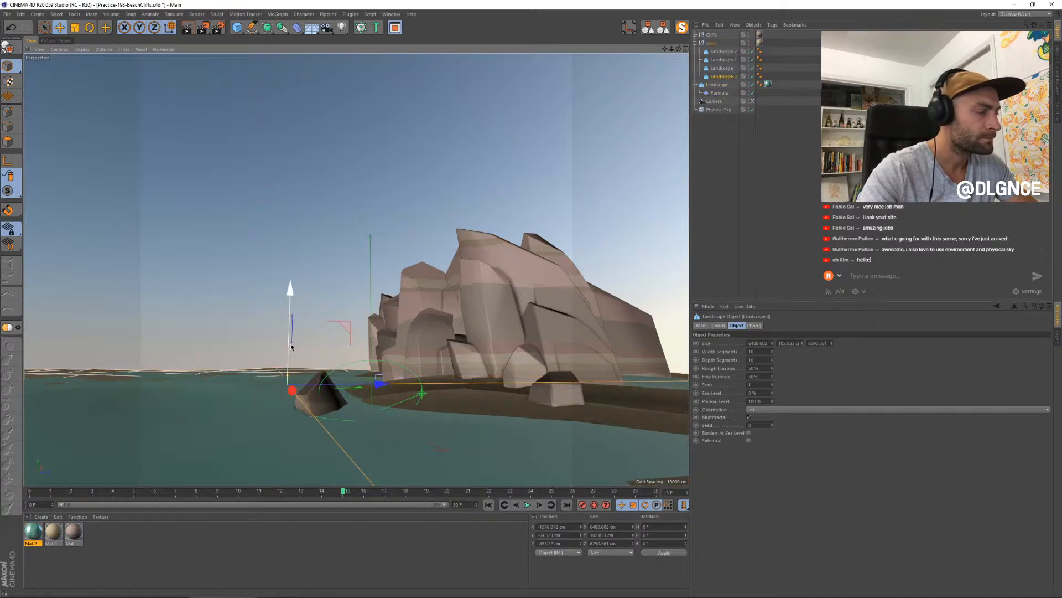
click(415, 479)
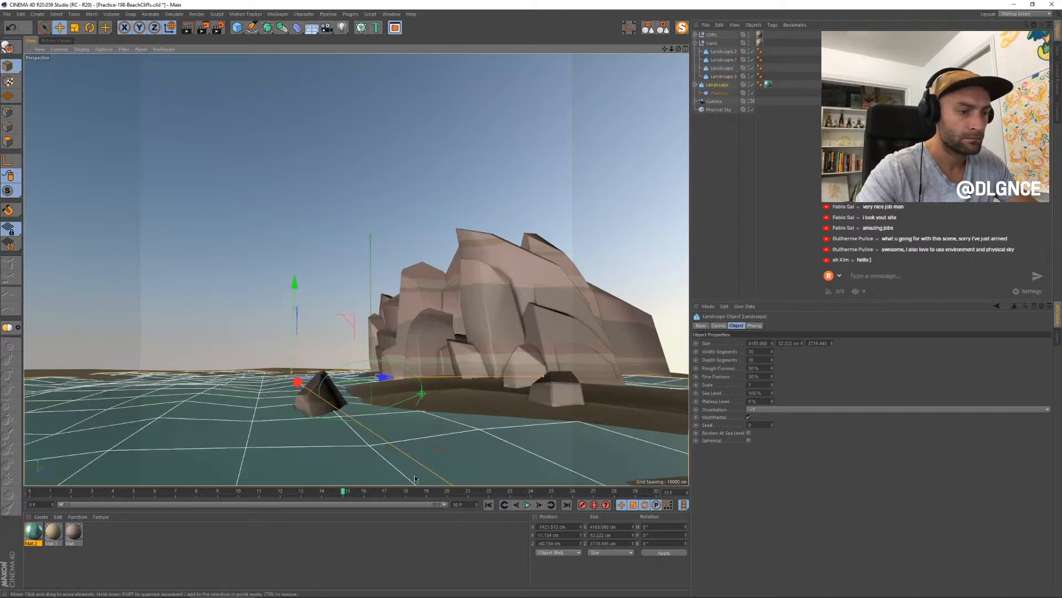
click(267, 368)
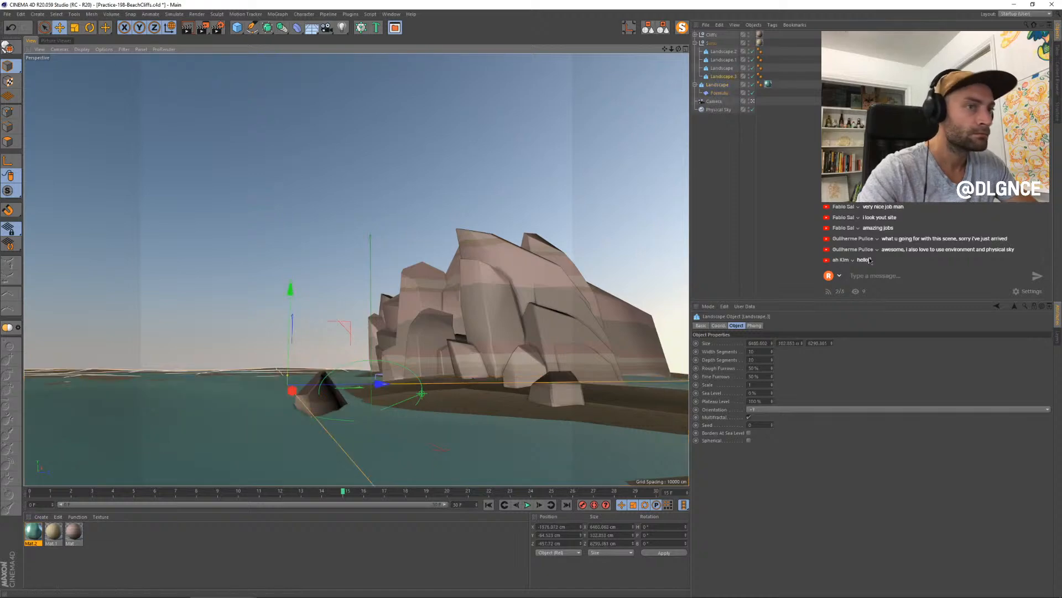
click(751, 102)
key(s)
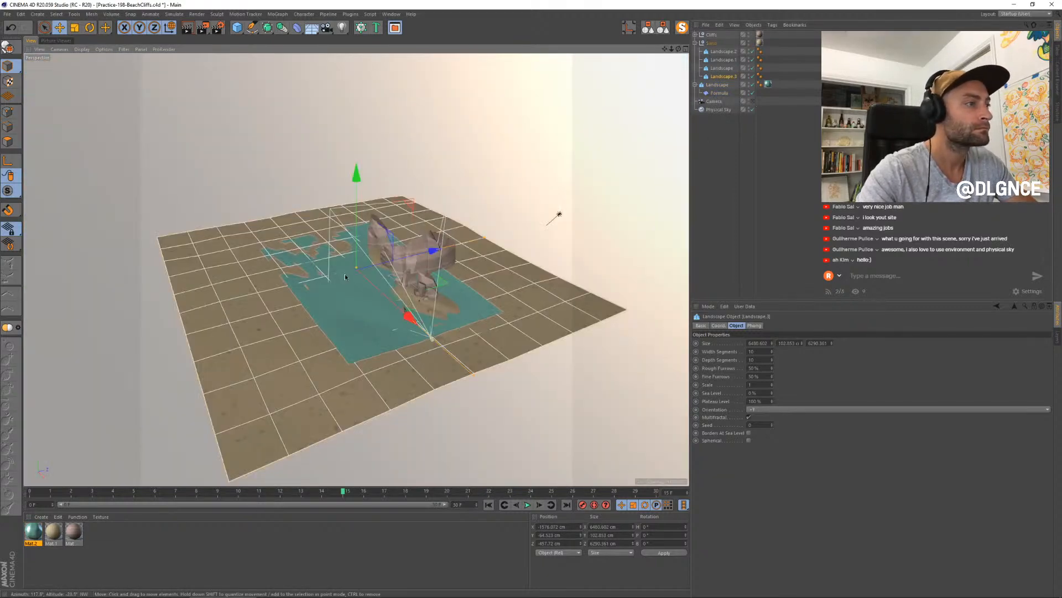
scroll(314, 257, up, 5)
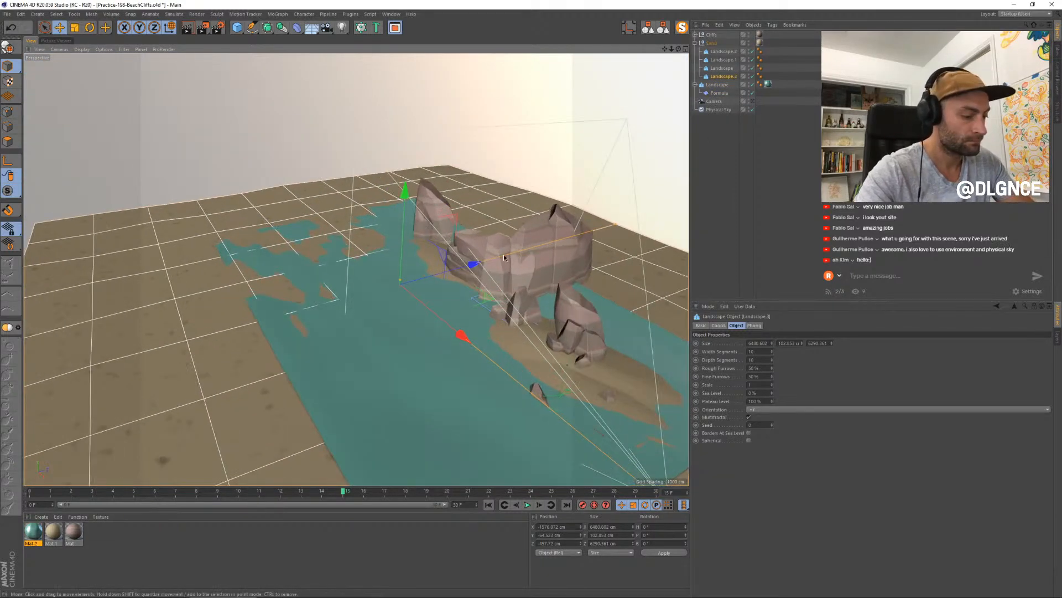
key(t)
drag(558, 202, 445, 308)
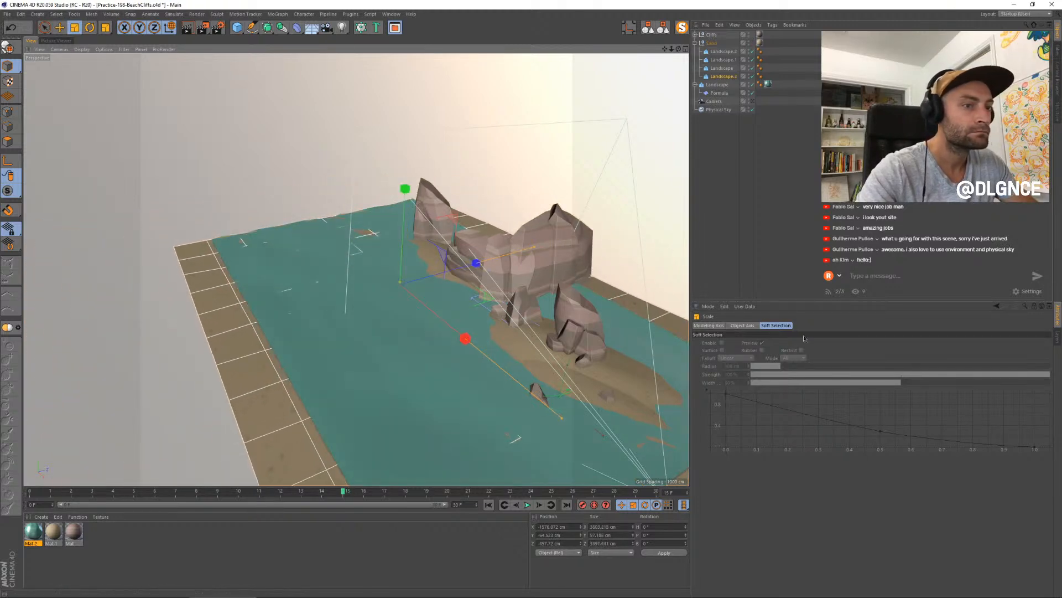
- Flatten the seabed landscape to a height of about 2.7 cm, lower it slightly, and return to the scene camera
click(725, 77)
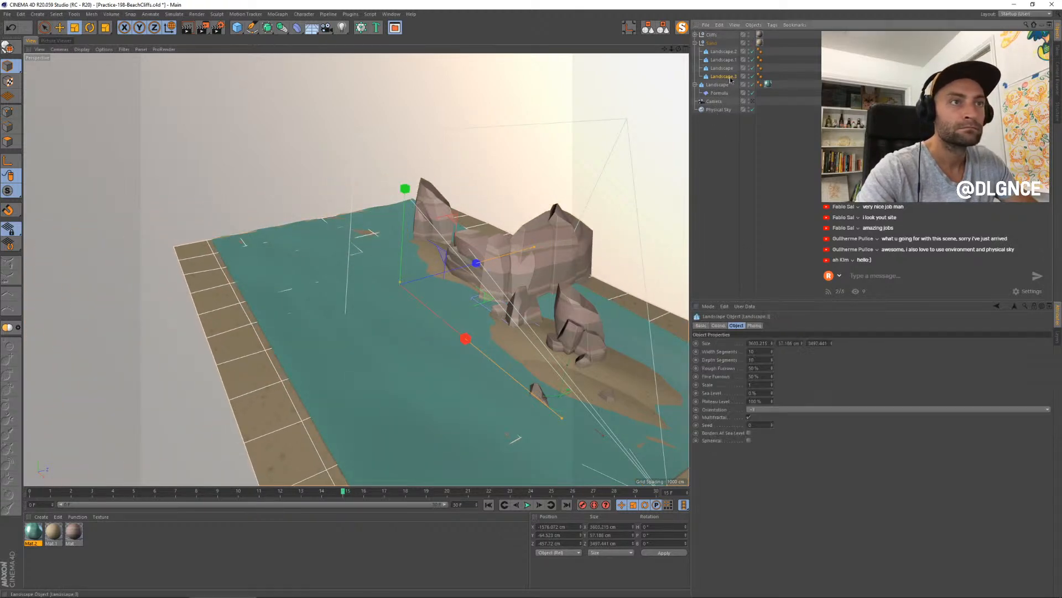
click(802, 346)
drag(802, 344, 802, 342)
text(e)
drag(404, 193, 407, 189)
key(e)
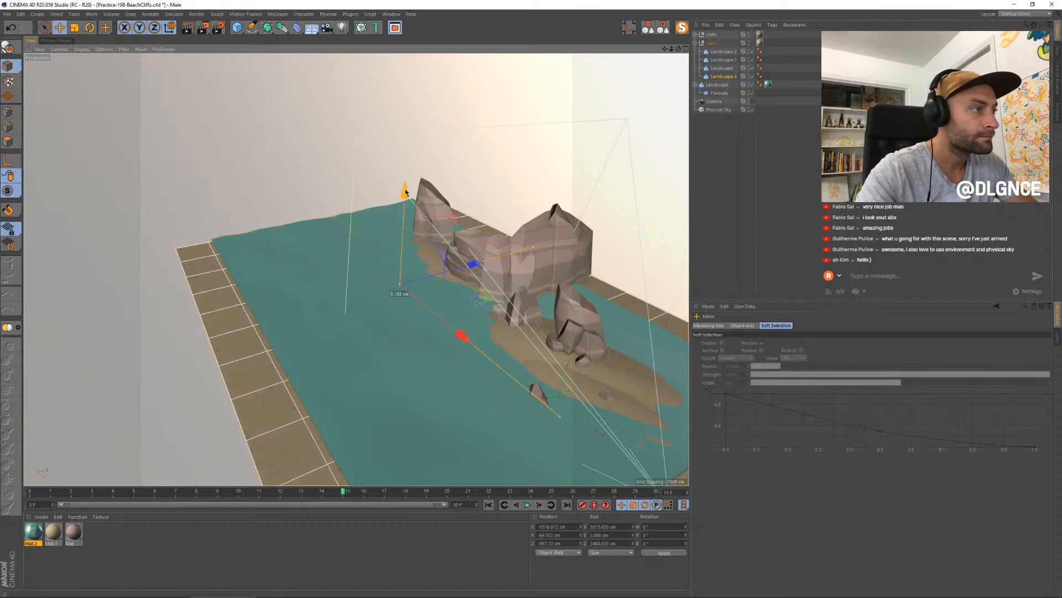
click(753, 101)
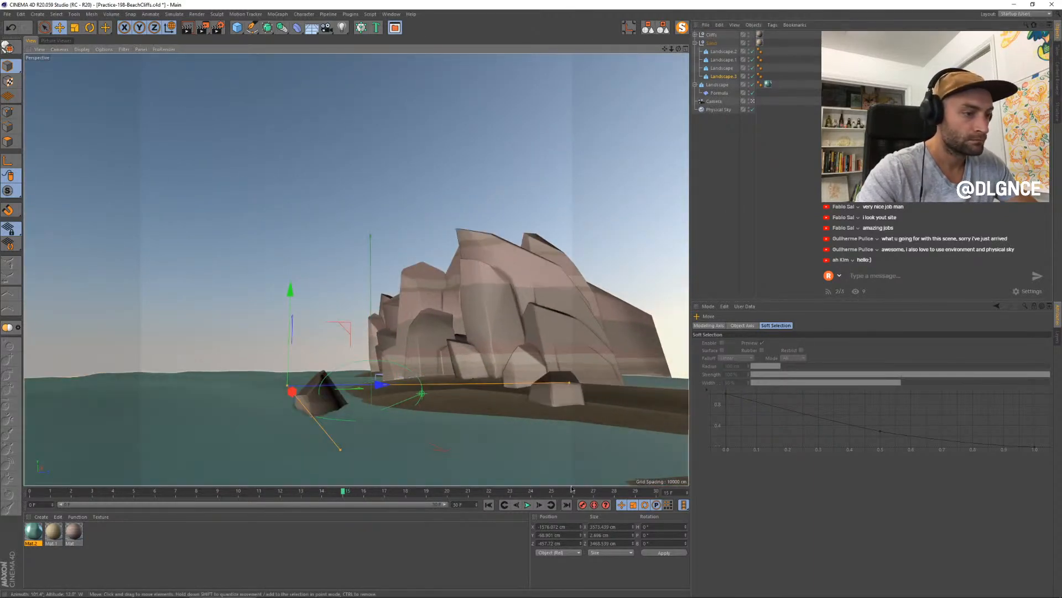
- Reduce the water's Formula deformer height to about 40 cm, playing the wave animation before and after the change
click(527, 504)
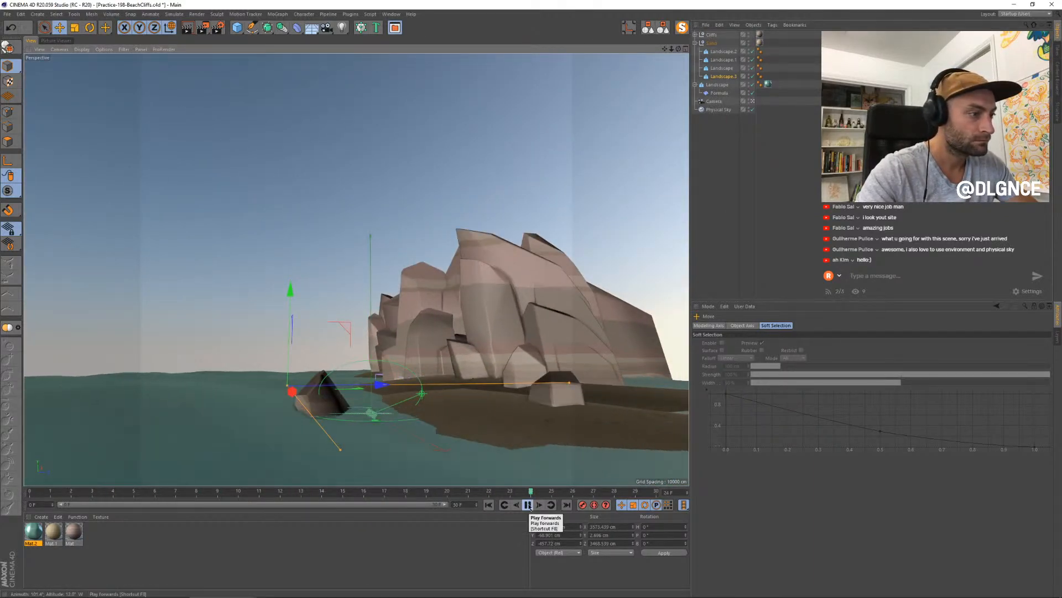
click(528, 505)
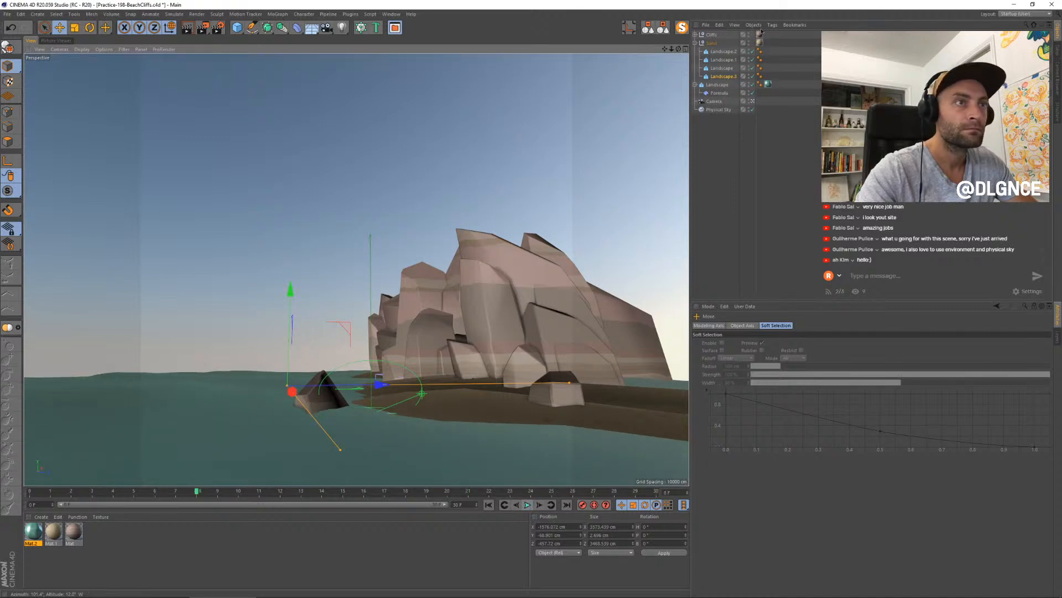
click(720, 93)
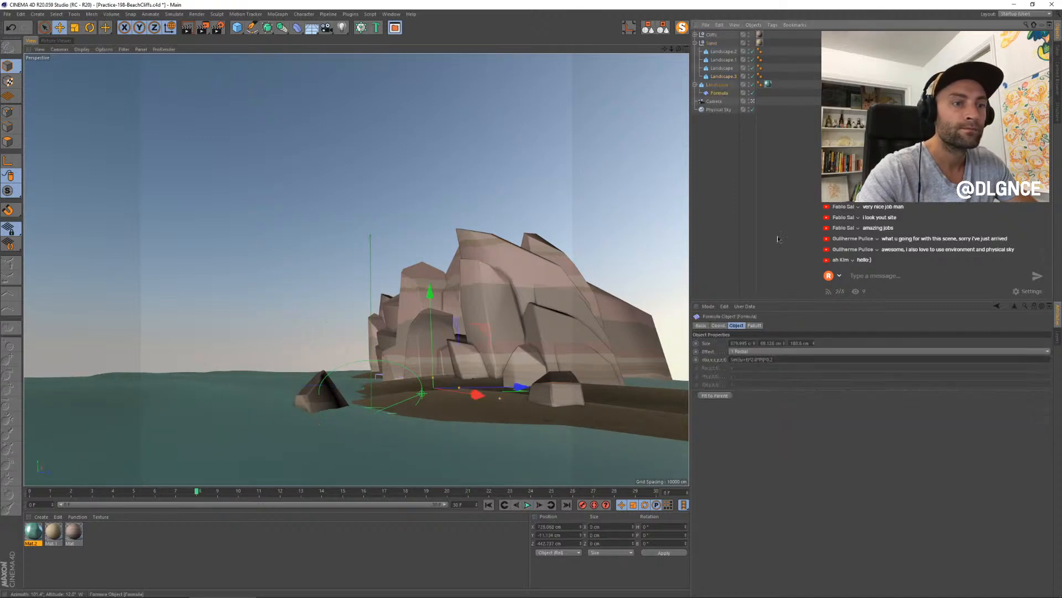
click(784, 345)
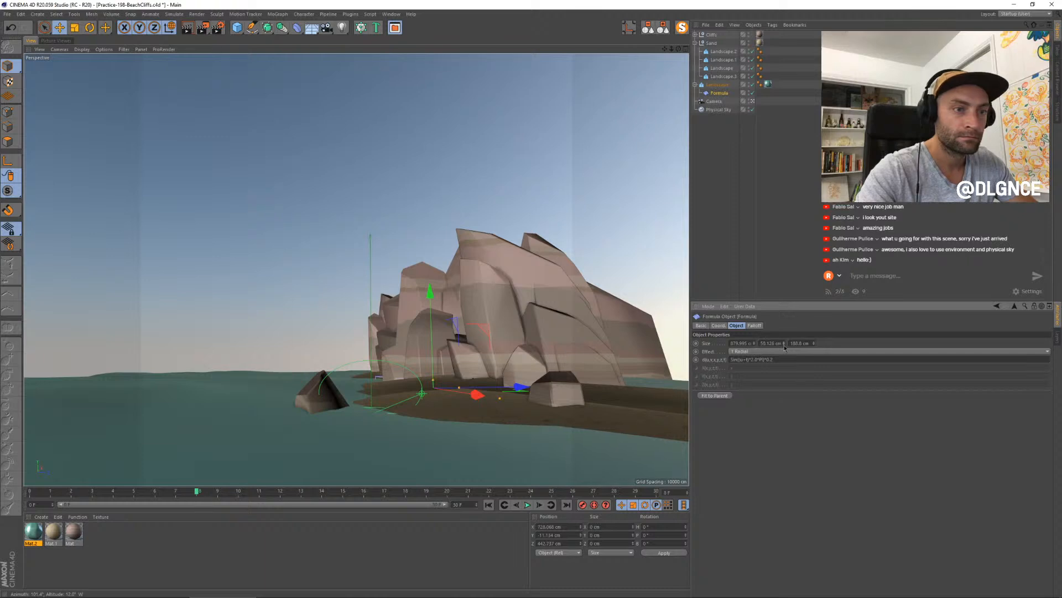
drag(784, 345, 814, 289)
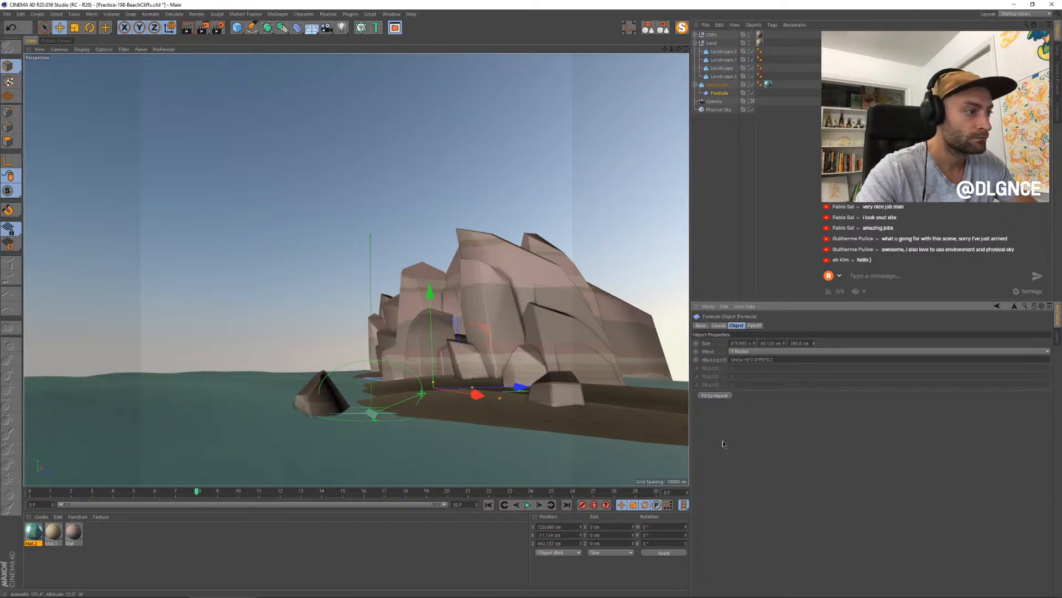
click(528, 505)
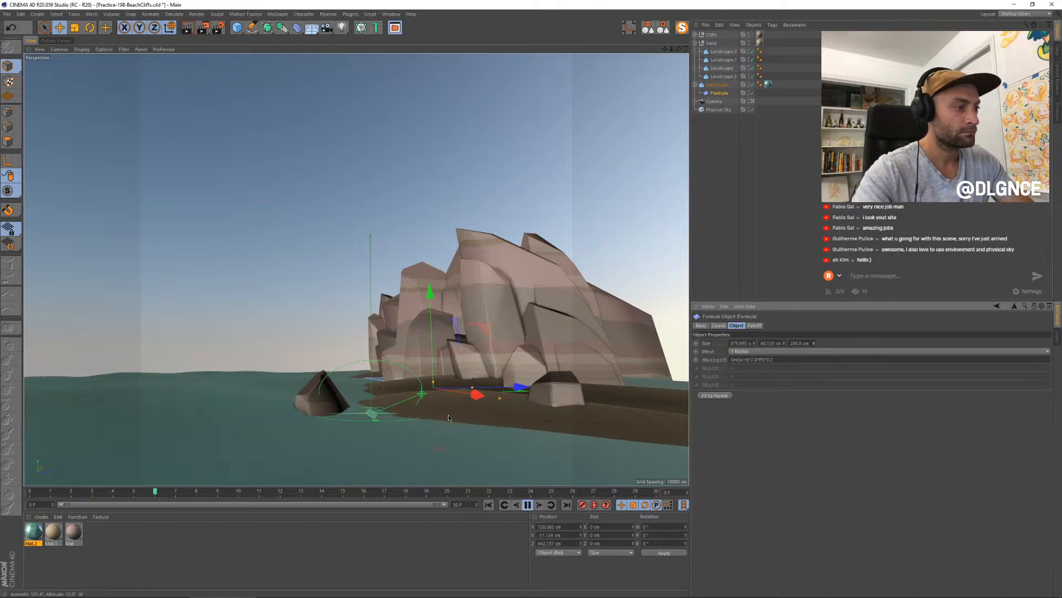
- Render the scene and examine the water, sand and cliffs in the resulting image
key(shift+r)
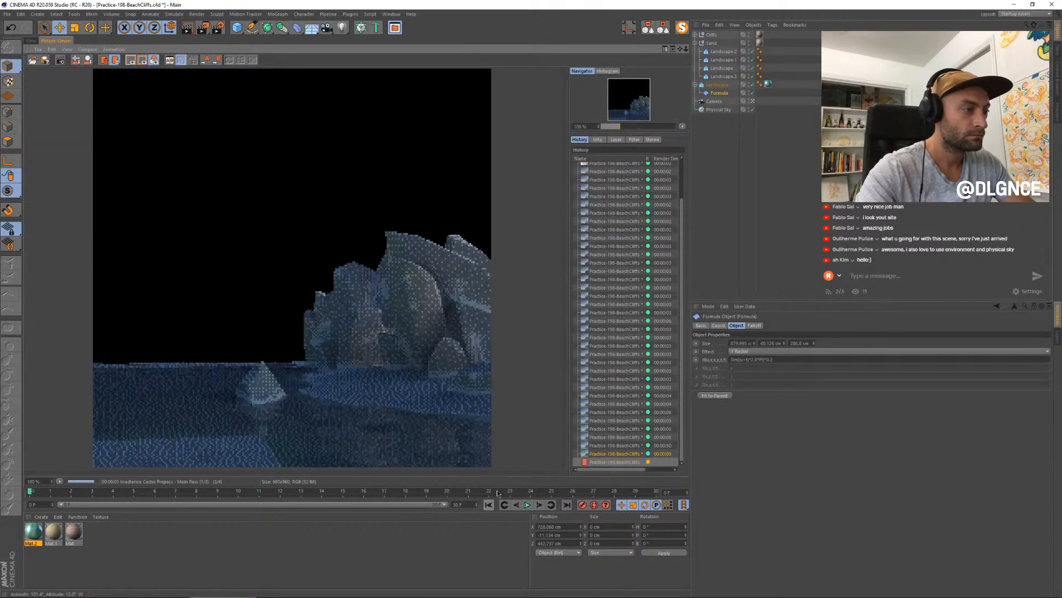
click(619, 436)
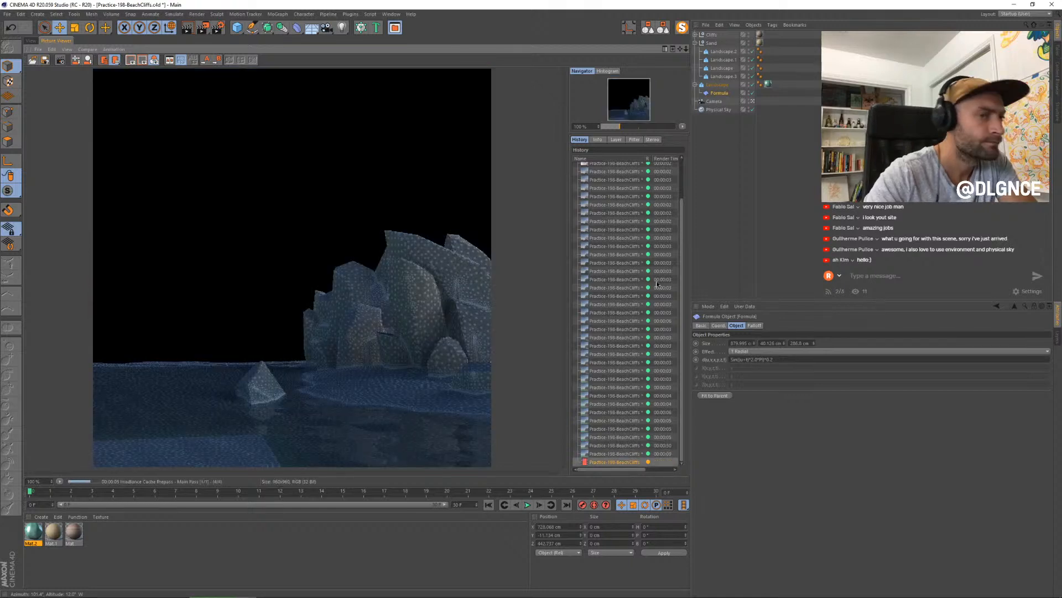
scroll(326, 412, down, 2)
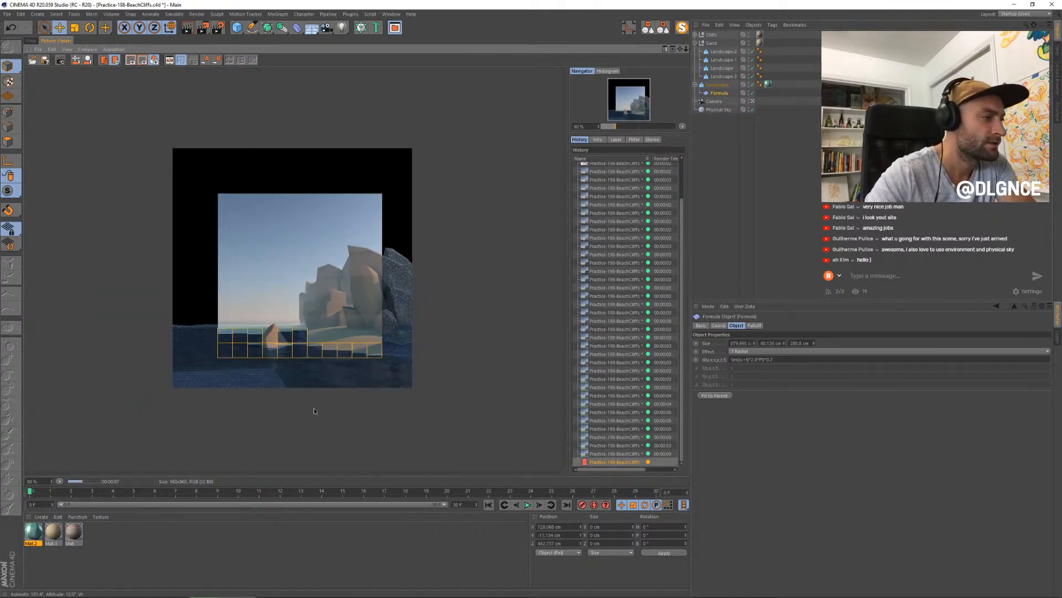
scroll(314, 411, up, 2)
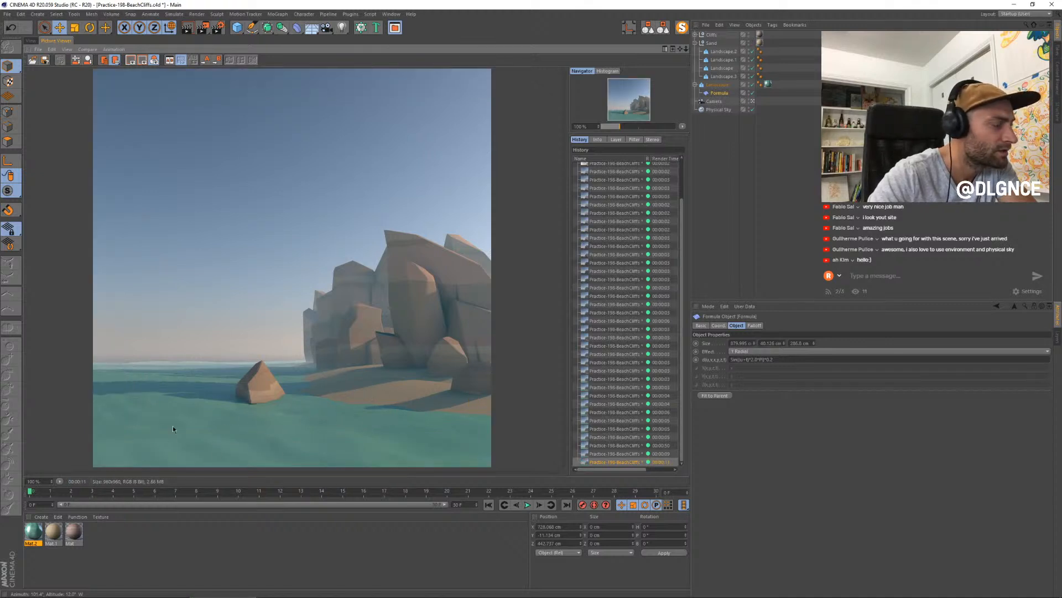
- Raise the teal water material's Transparency brightness to 30%
double_click(39, 534)
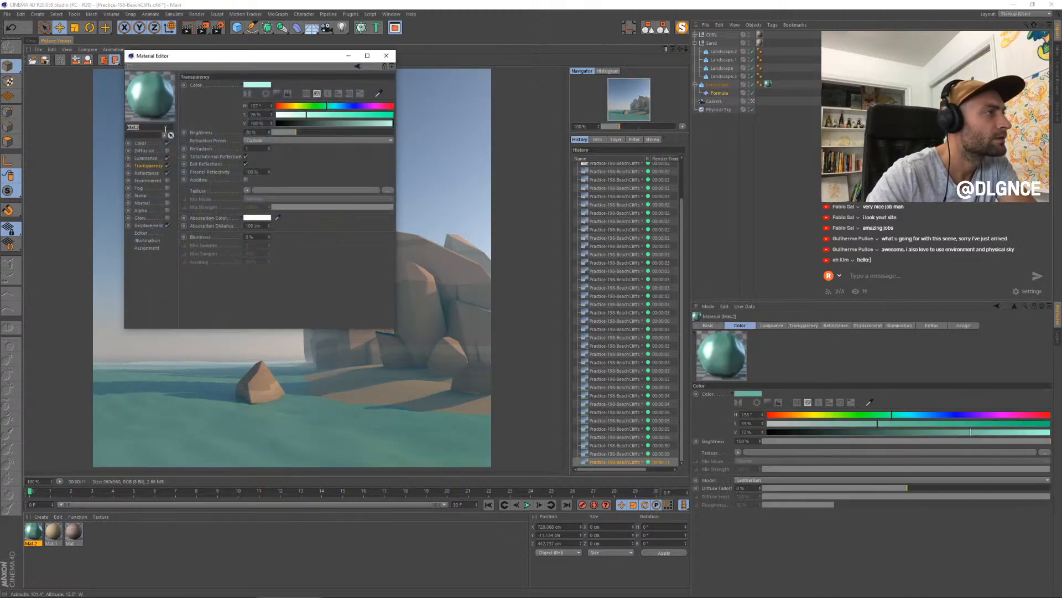
click(308, 134)
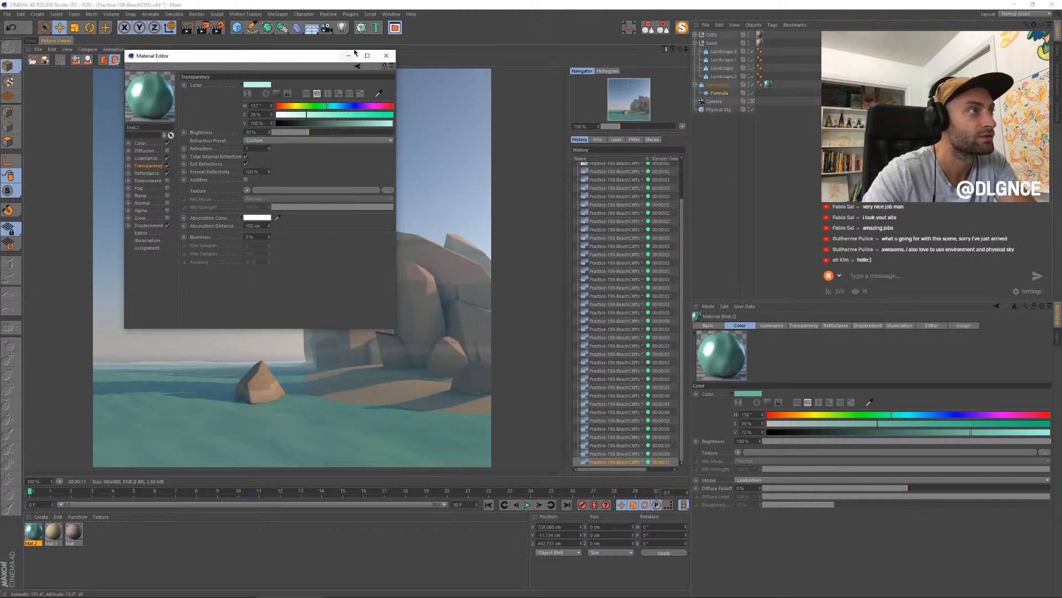
click(386, 55)
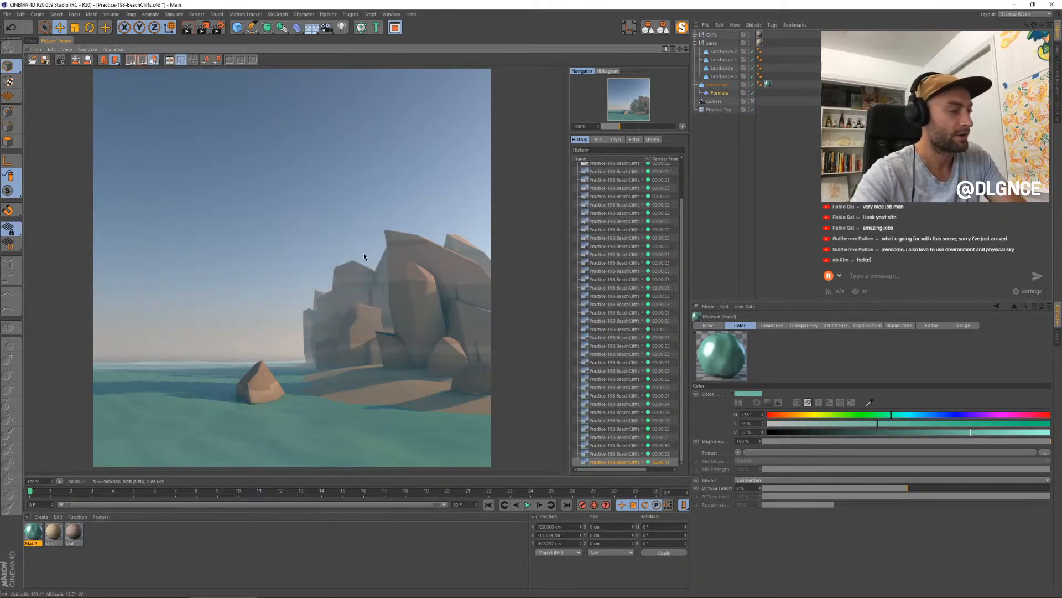
- Render the scene with the more transparent water and compare the image with the previous renders
key(shift+r)
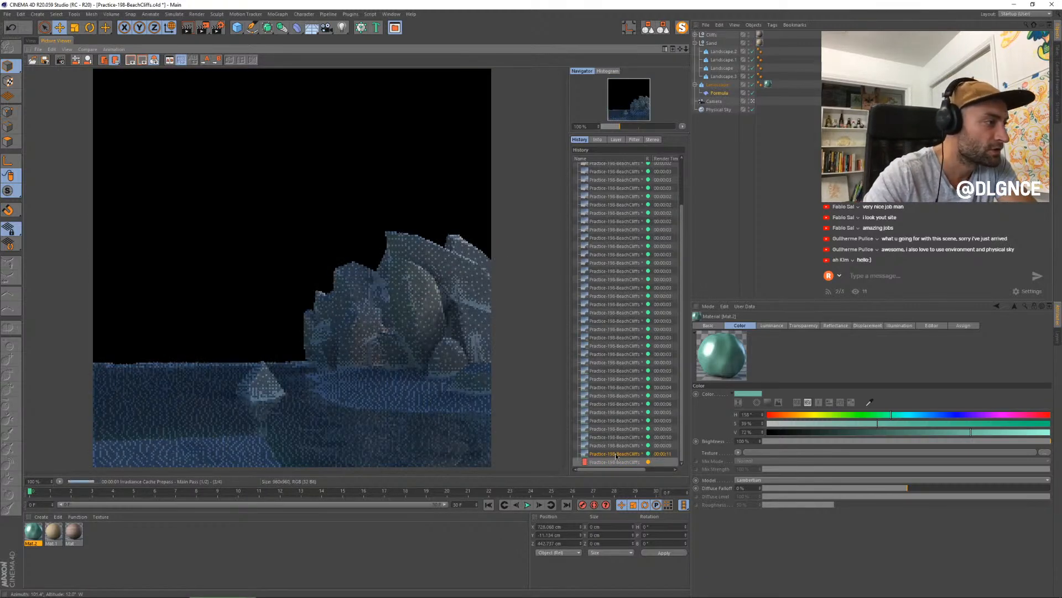
click(617, 456)
key(Up)
key(Up)
key(Down)
key(Down)
key(Down)
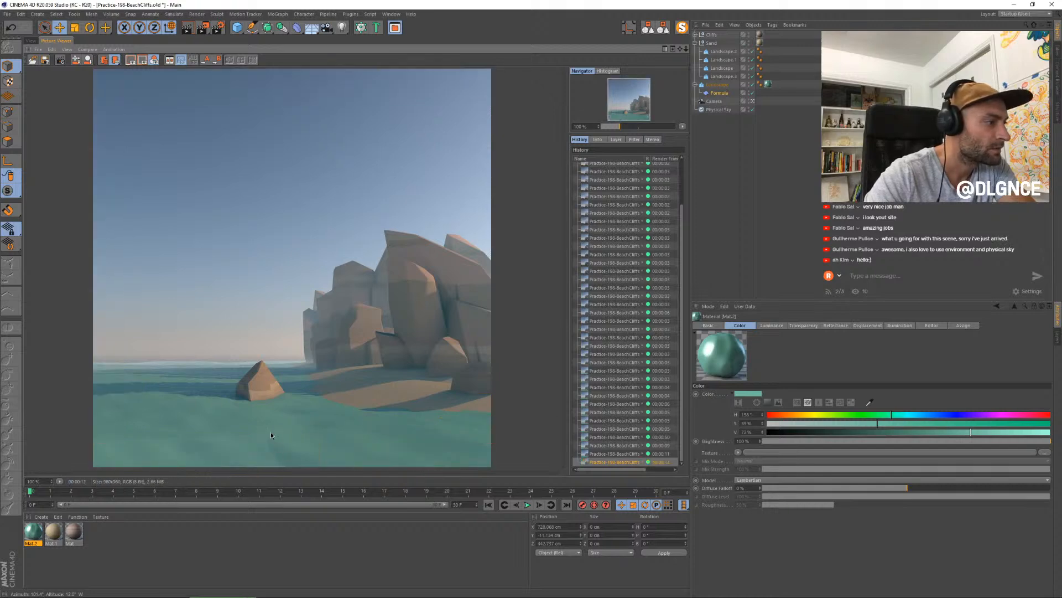
- Raise the seabed landscape's segments, set its Rough Furrows to 0% and Fine Furrows to 100%, and render again
click(31, 41)
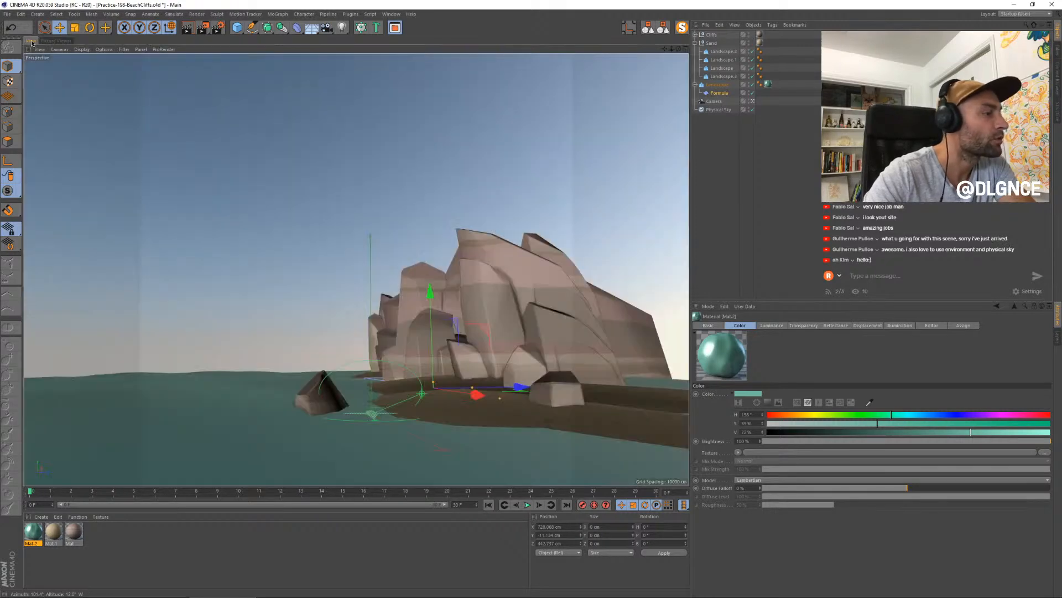
click(304, 473)
click(303, 472)
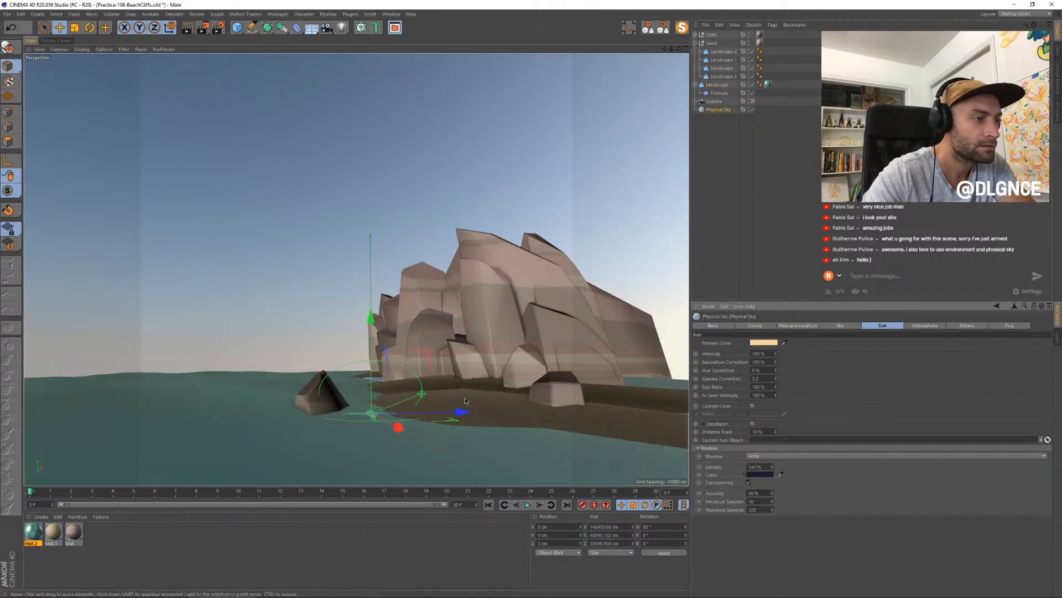
click(254, 462)
click(249, 461)
click(249, 463)
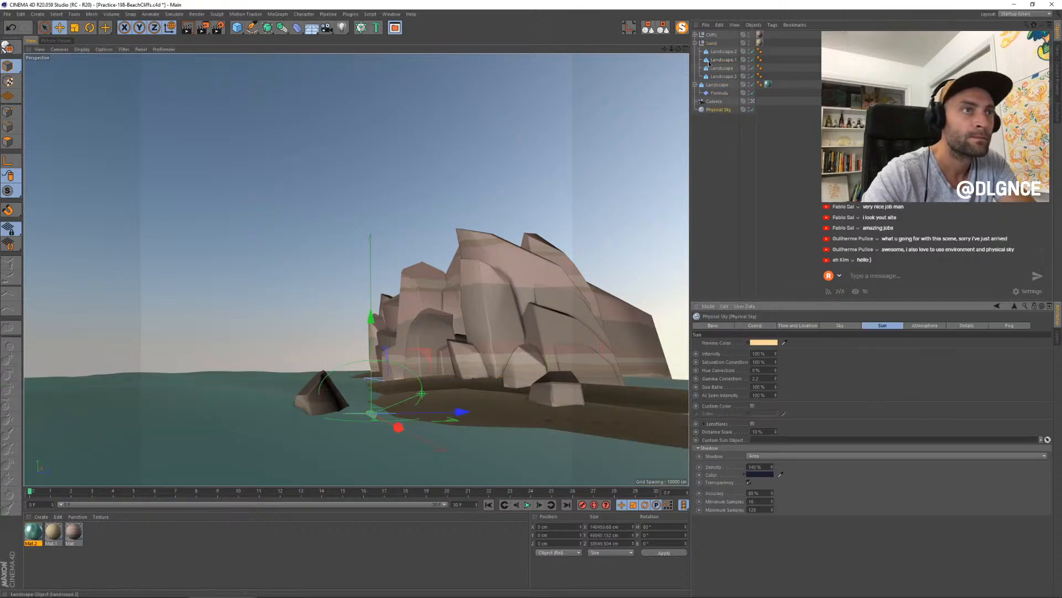
click(720, 78)
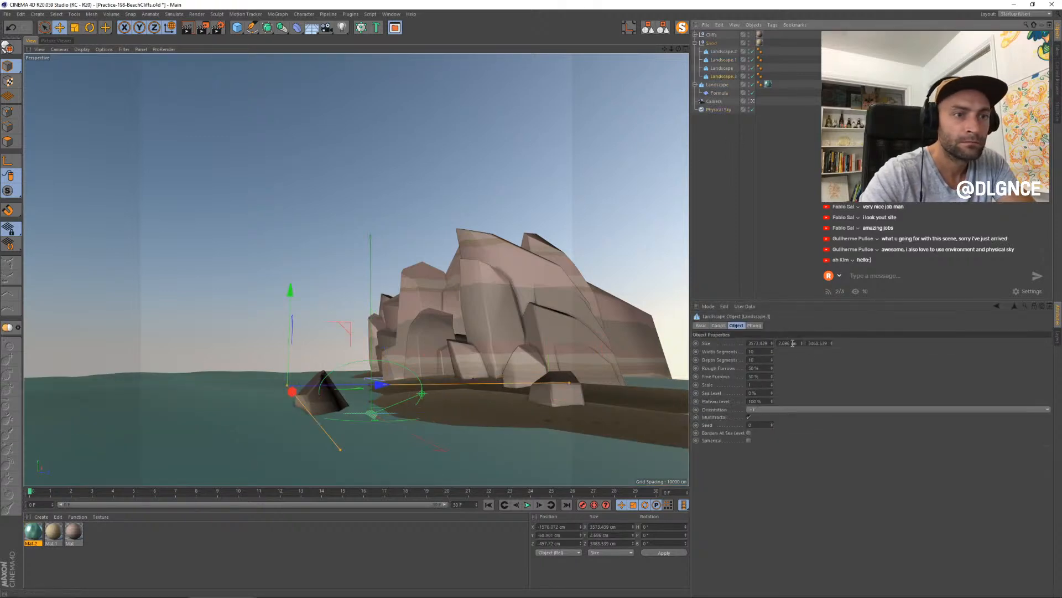
drag(773, 349, 772, 350)
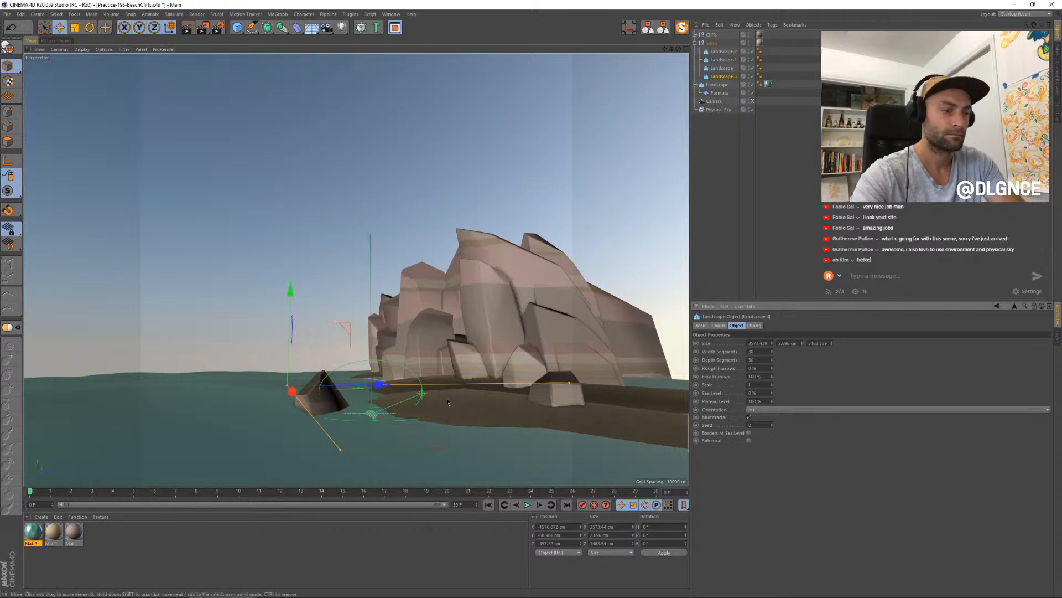
key(shift+r)
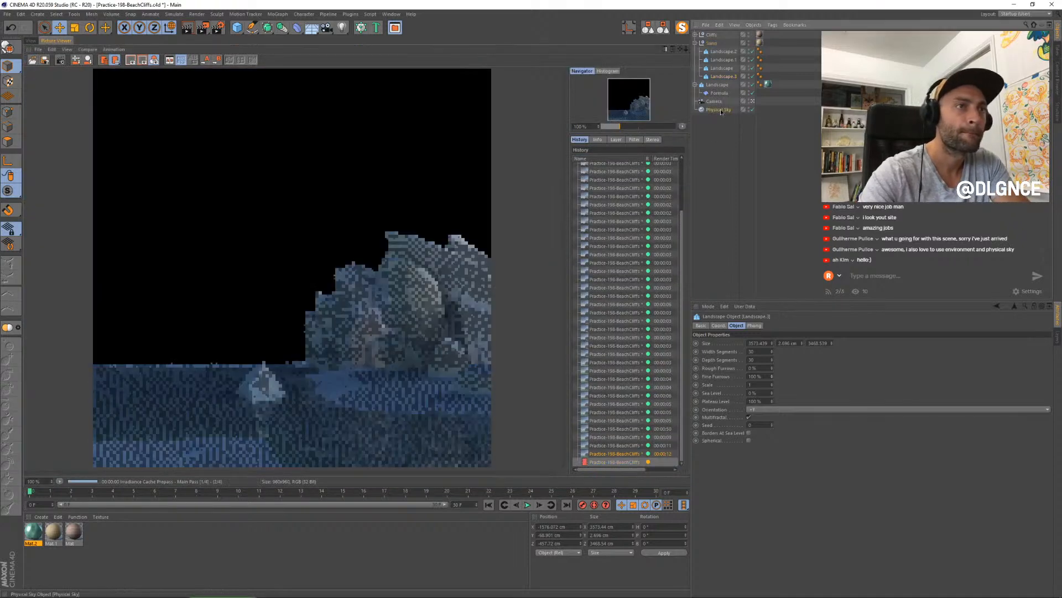
- Review the Physical Sky's settings and raise its Atmosphere intensity to about 170%
click(719, 109)
click(840, 325)
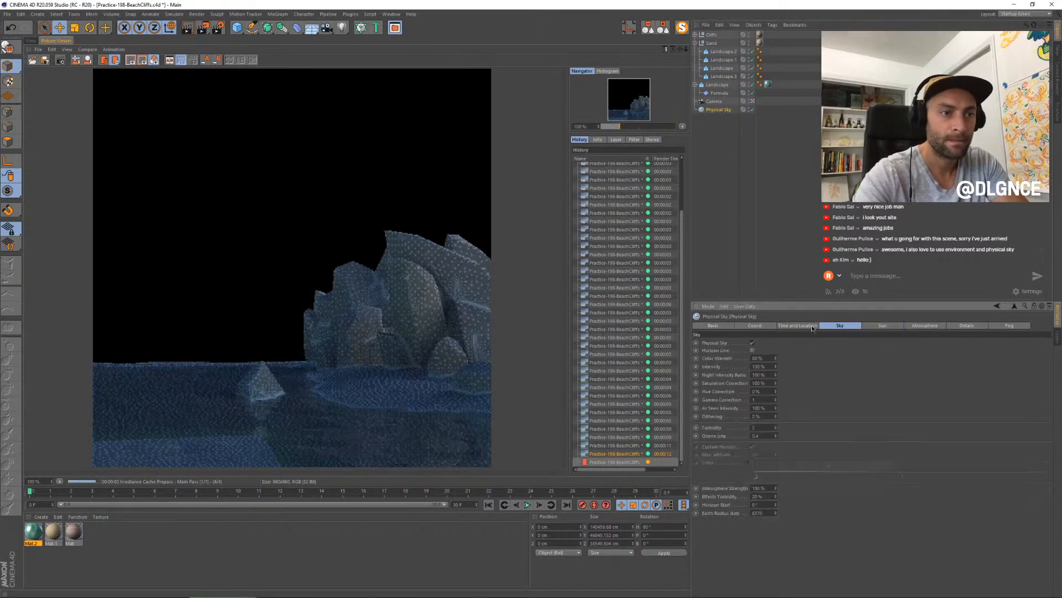
click(798, 326)
click(925, 327)
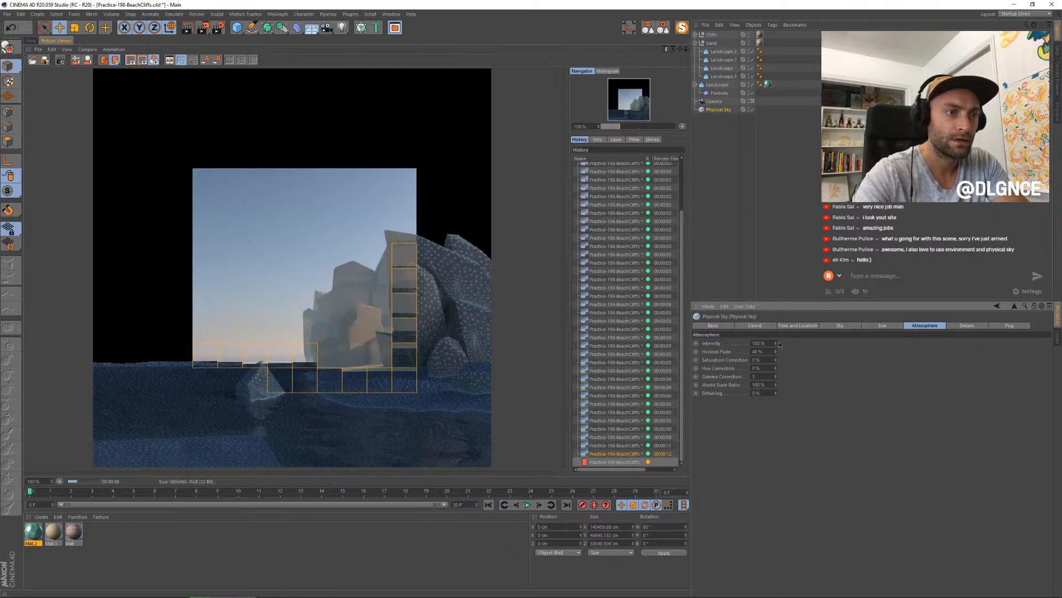
drag(775, 343, 776, 341)
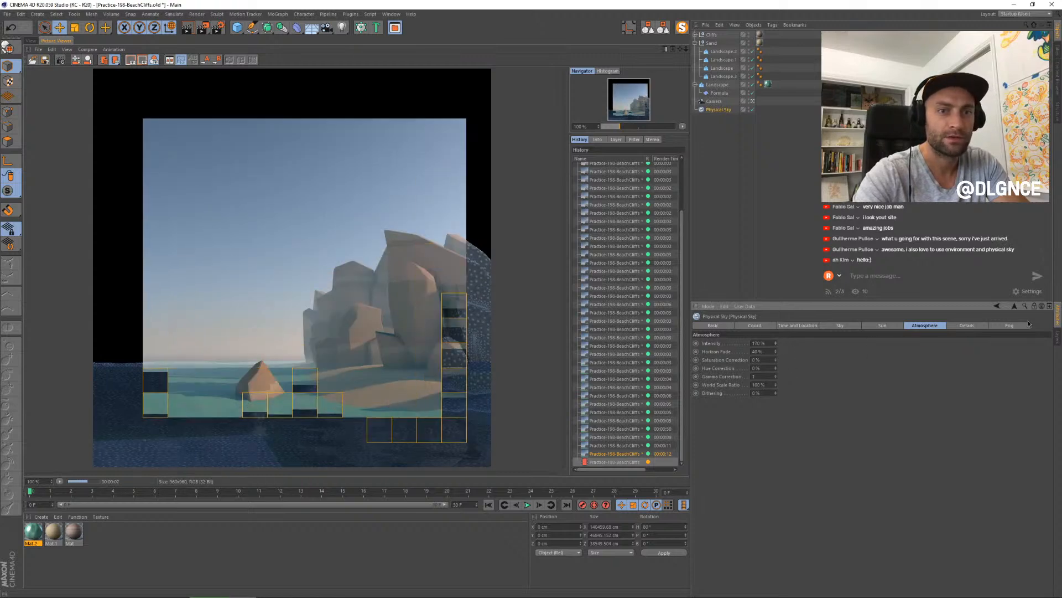
- Reshape the Physical Sky's fog Density Distribution curve by raising its middle and far points for a more gradual falloff
click(1008, 326)
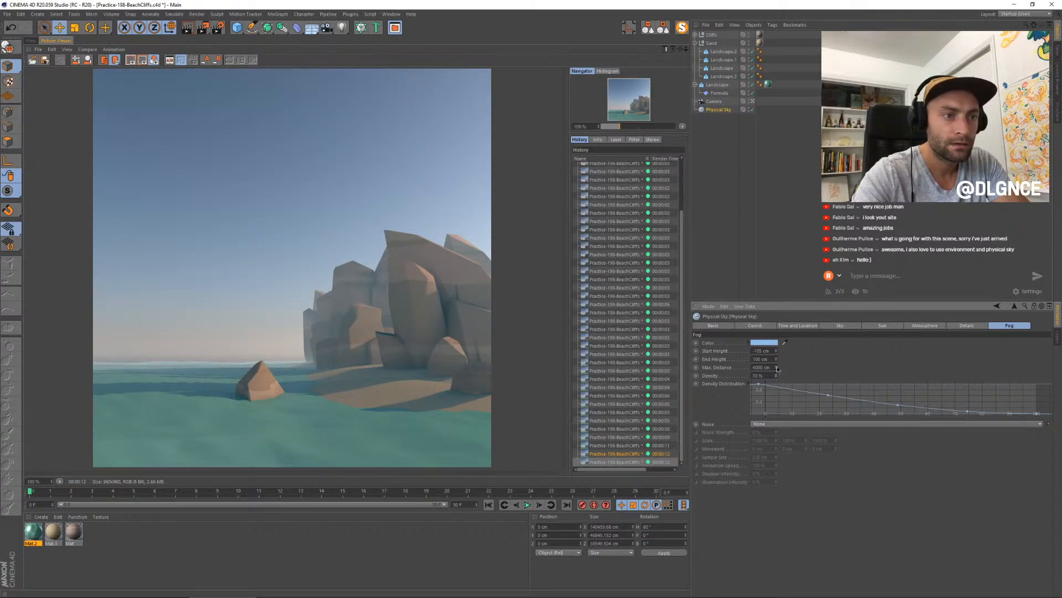
drag(829, 397, 830, 391)
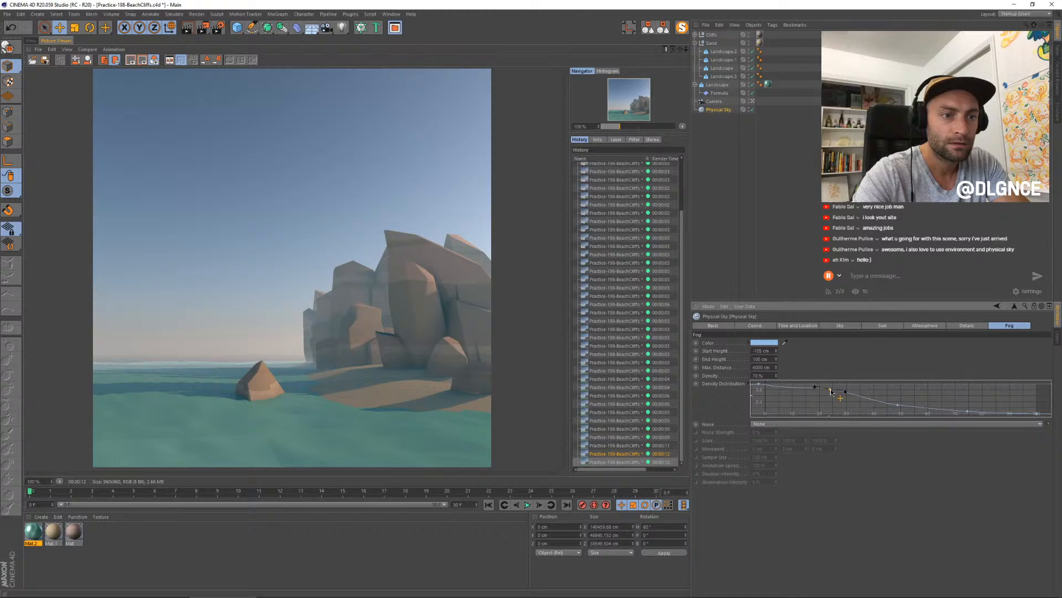
drag(898, 405, 901, 398)
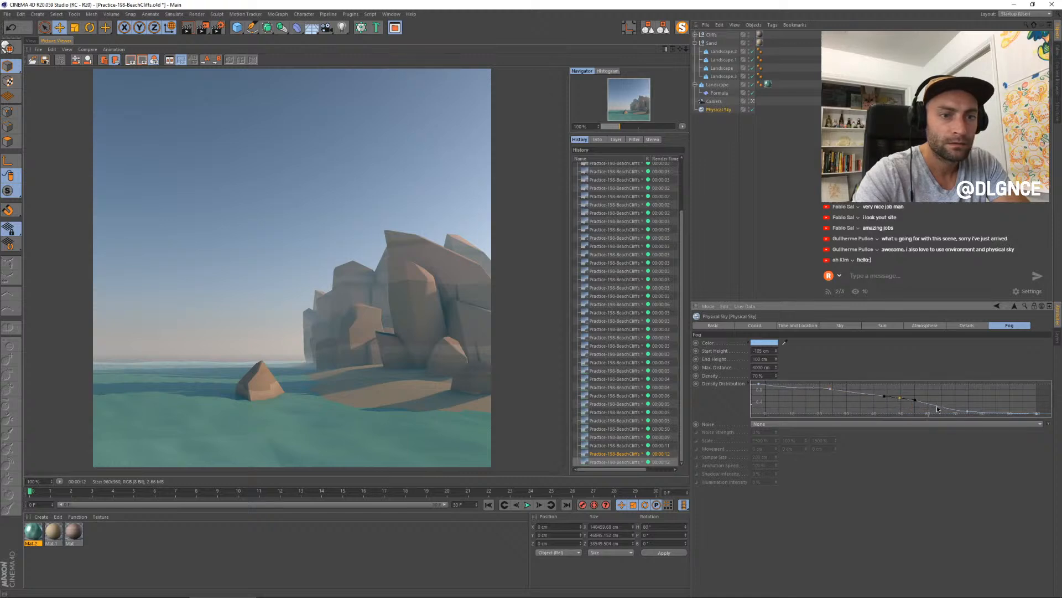
drag(968, 412, 969, 407)
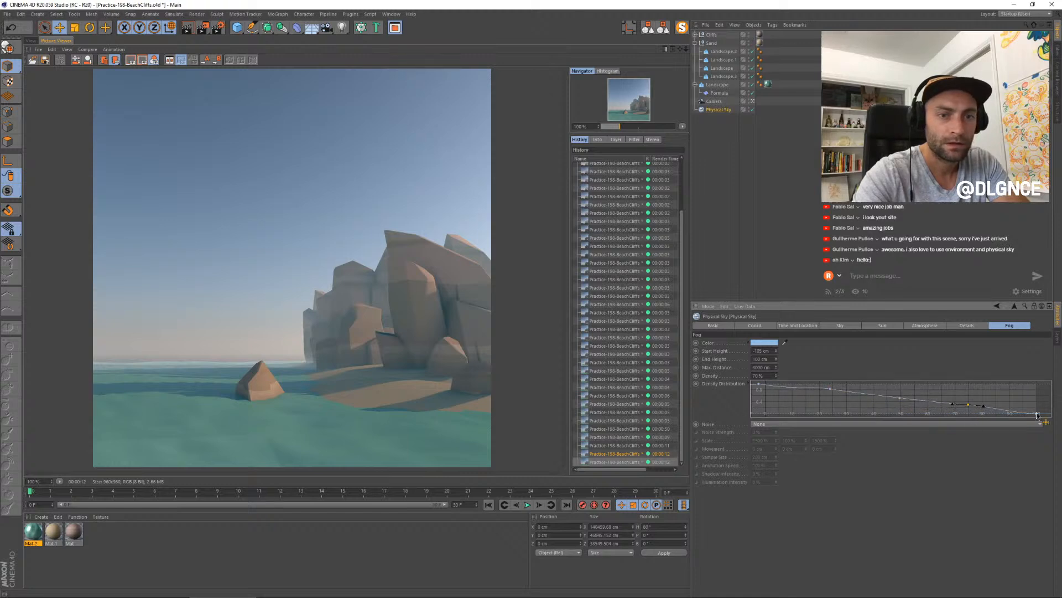
click(831, 388)
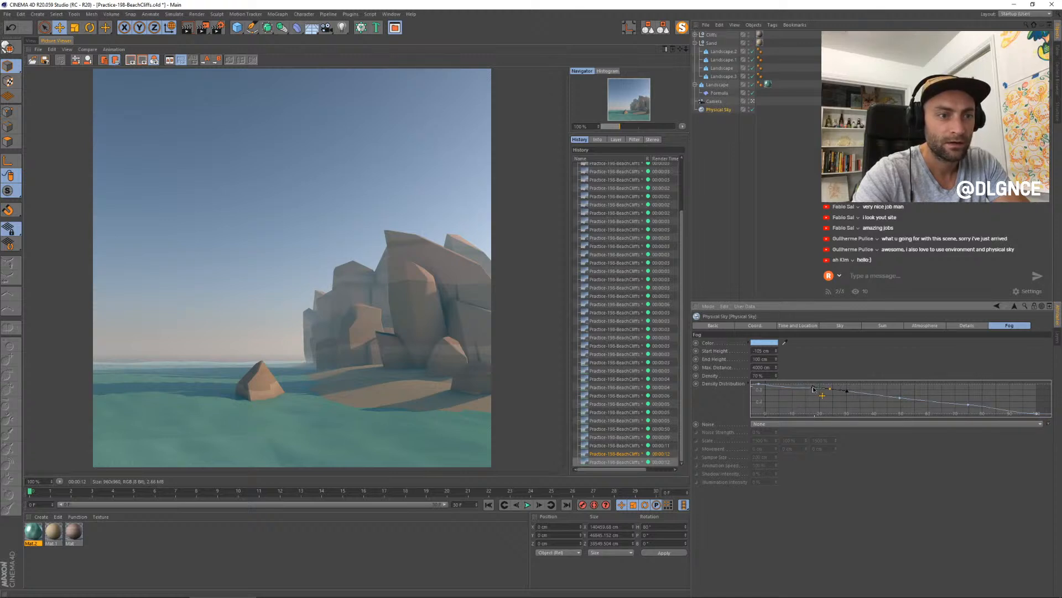
click(759, 385)
drag(777, 386, 787, 384)
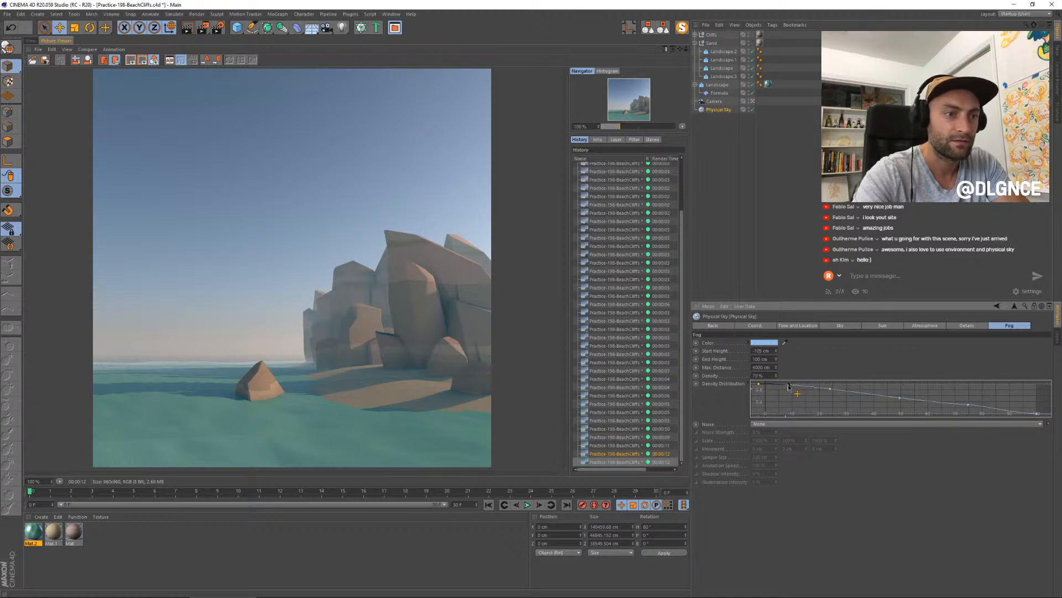
click(830, 389)
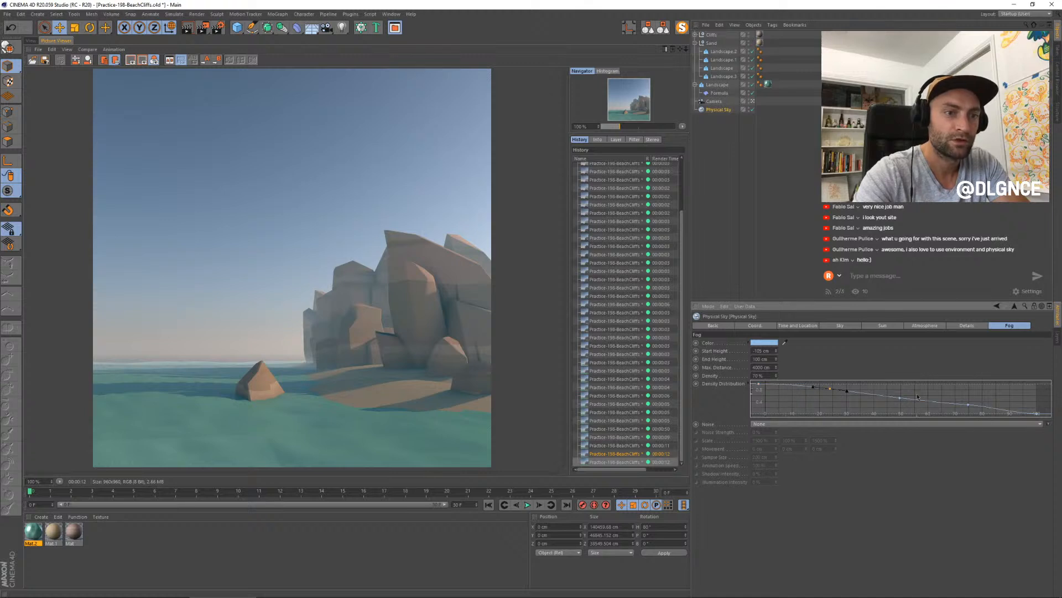
drag(901, 398, 900, 396)
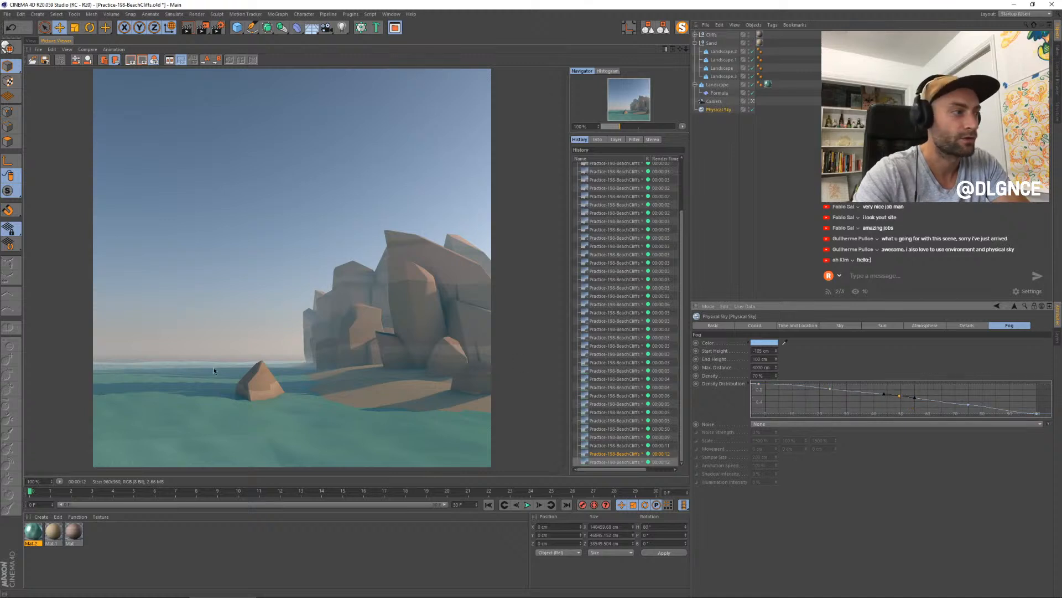
- Render the scene with the reshaped fog curve and compare the image with the previous render
key(shift+r)
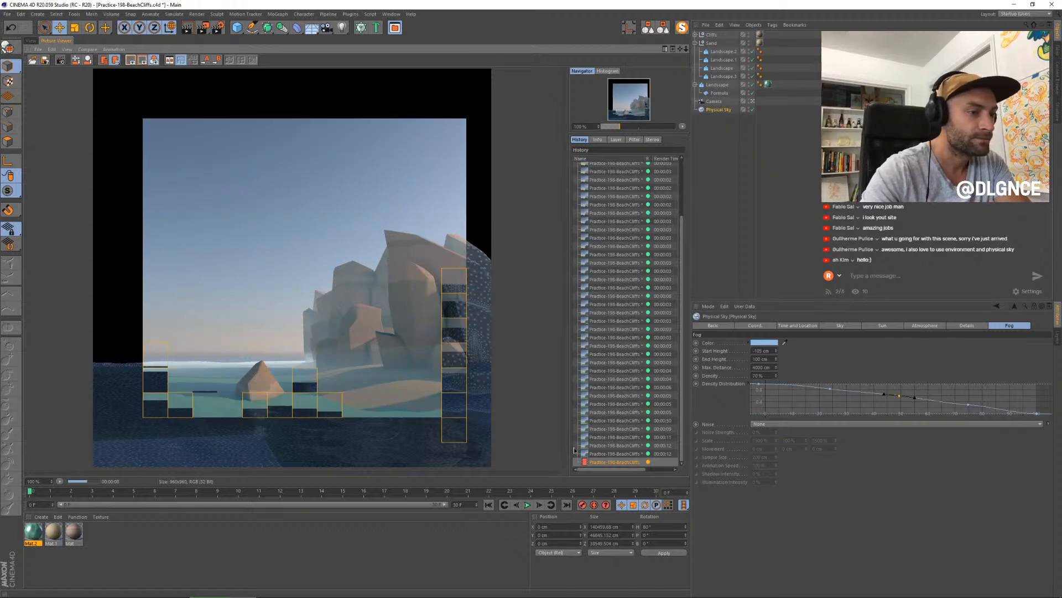
click(600, 452)
click(603, 461)
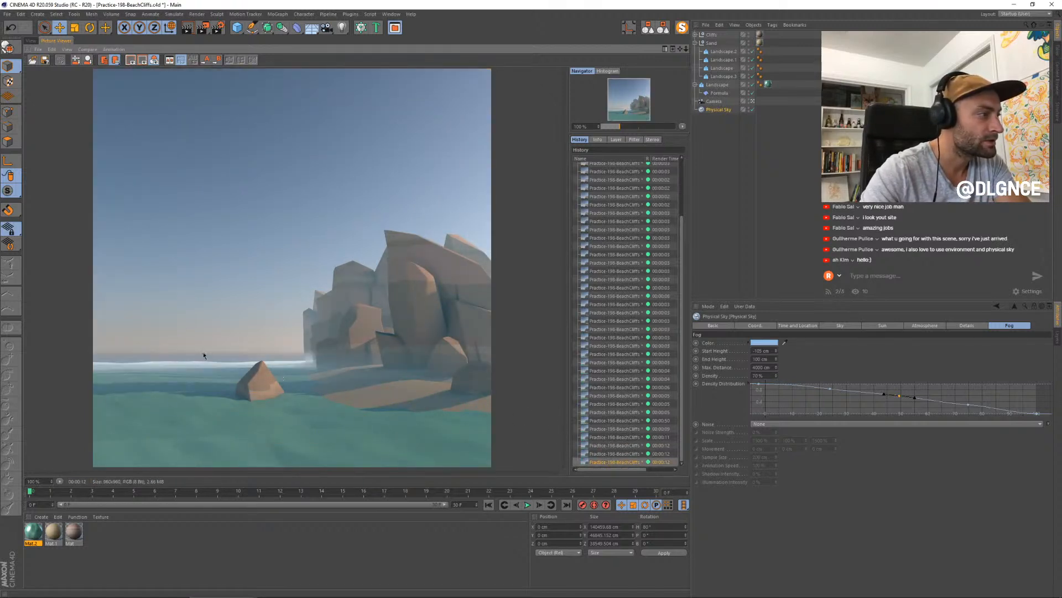
- Adjust the fog's Density and darken its color to a deeper blue with about 39% saturation and 75% value
click(969, 406)
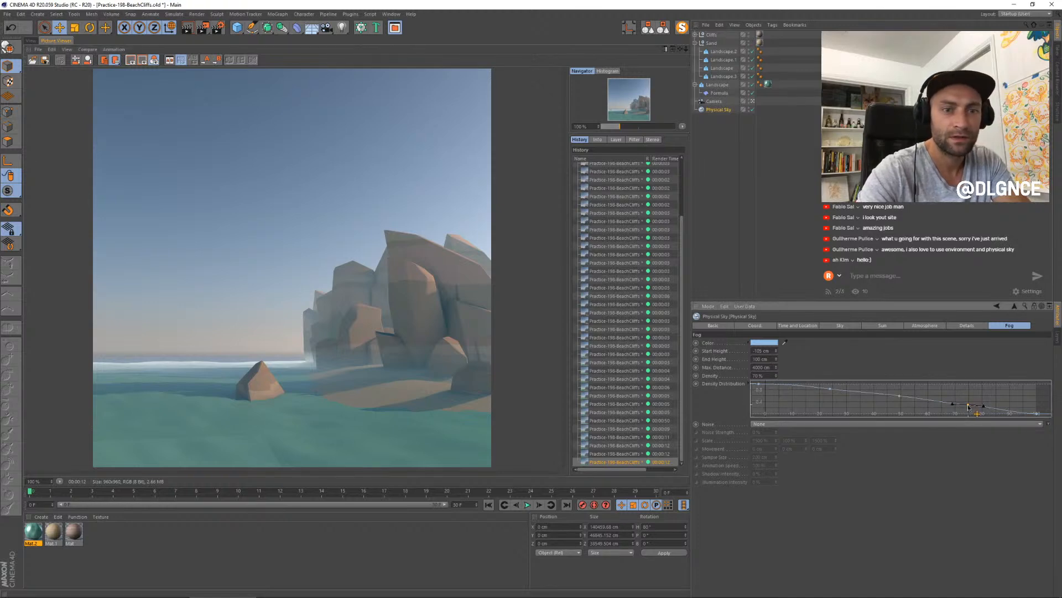
click(778, 375)
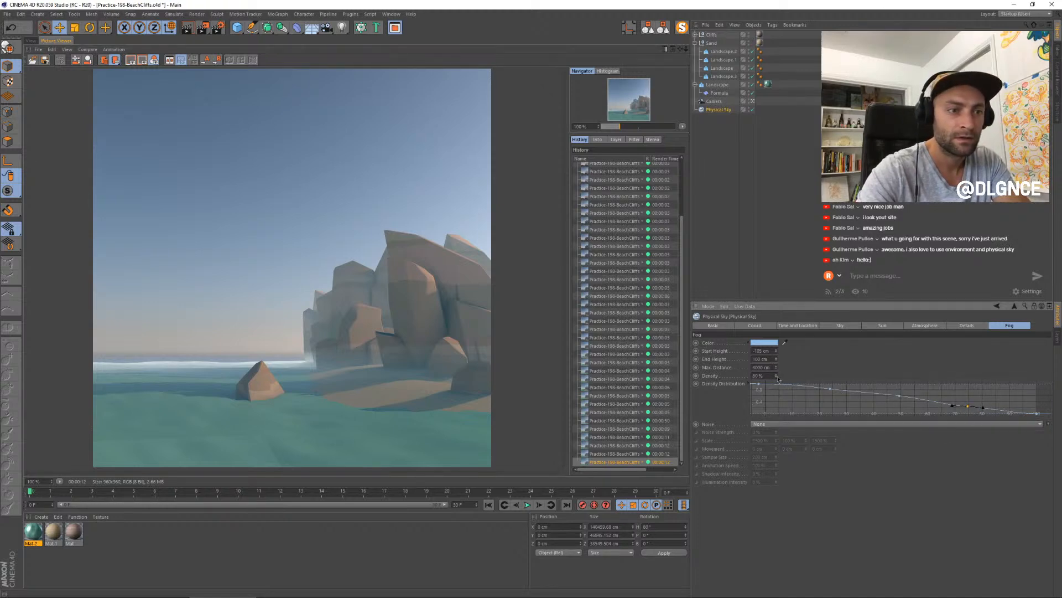
click(766, 343)
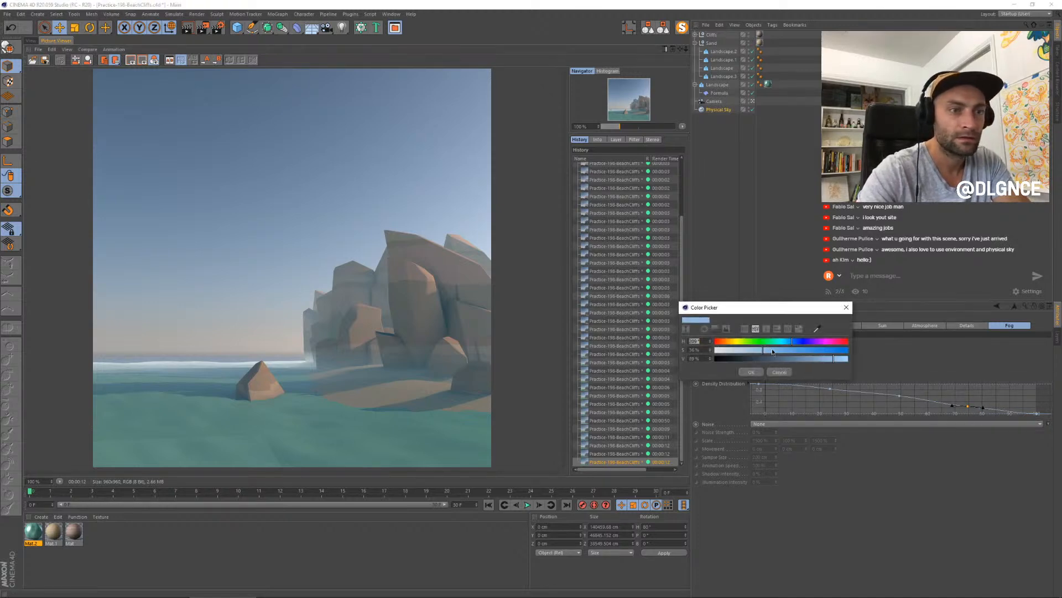
click(773, 351)
click(815, 359)
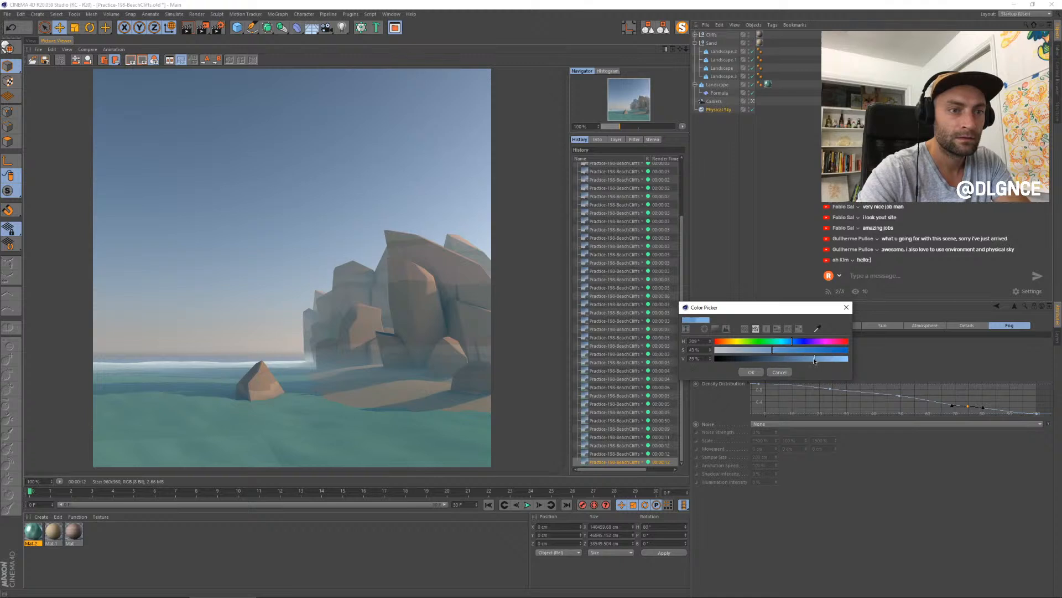
click(762, 372)
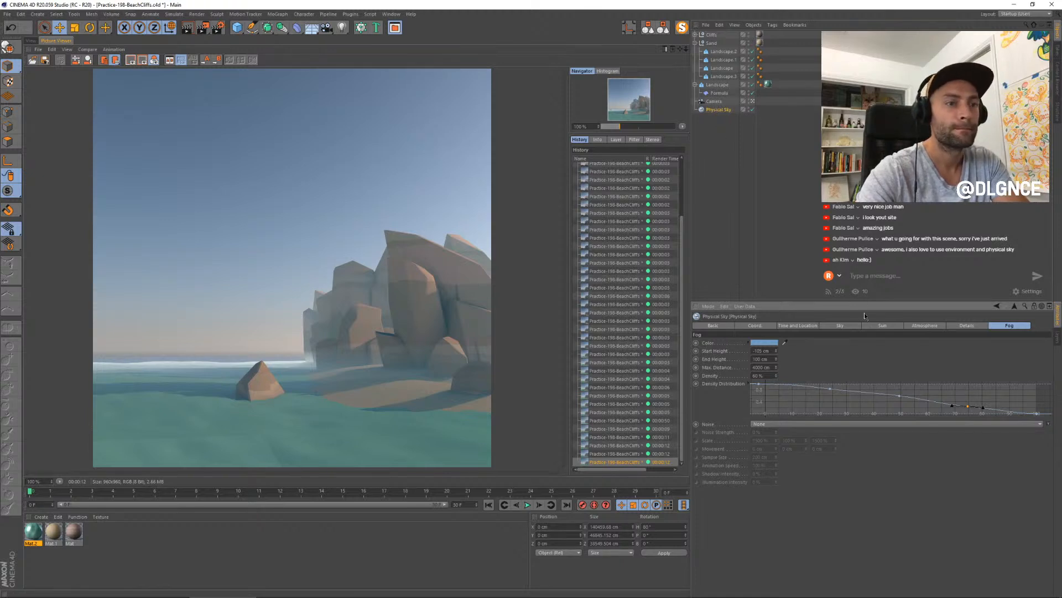
- Render the scene and set the sky atmosphere's Saturation Correction and Hue Correction to 20% and its Dithering to 10%
click(934, 327)
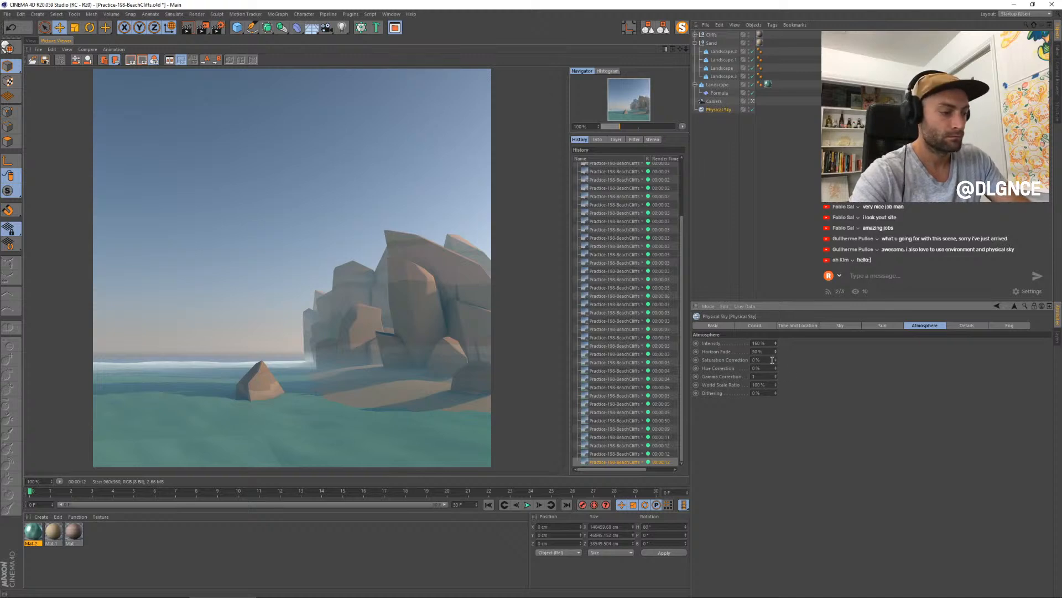
key(shift+r)
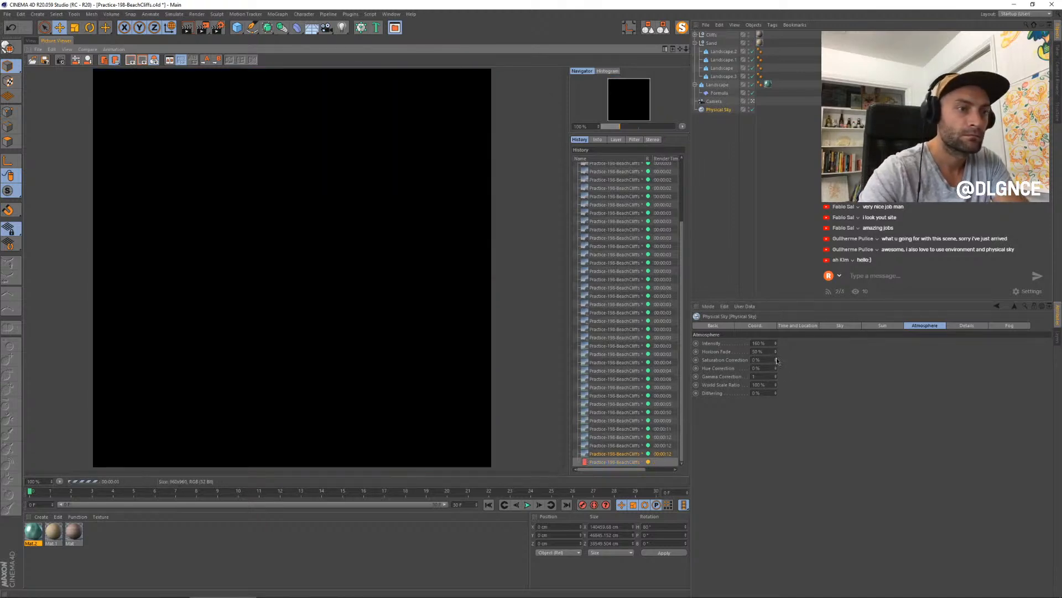
click(776, 359)
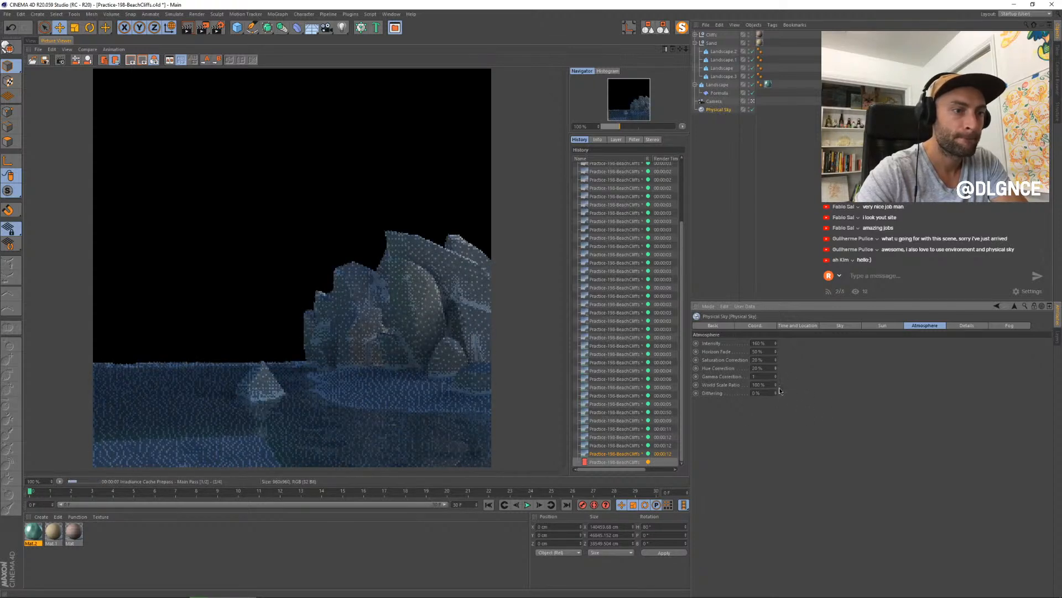
click(776, 392)
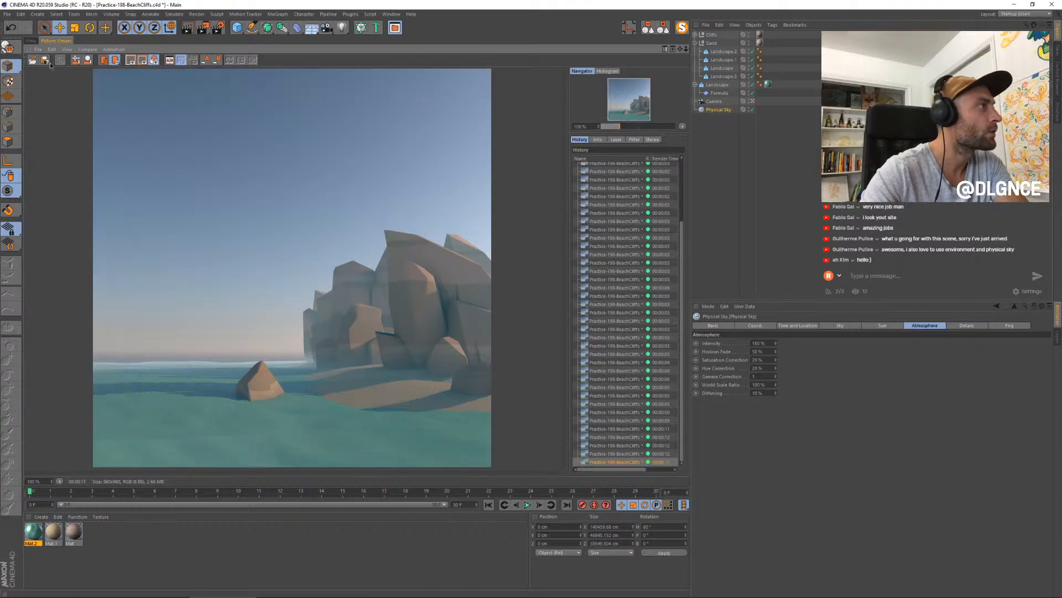
- Set the water landscape's Width Segments and Depth Segments to 22 and check its surface against the last render
click(30, 41)
click(240, 416)
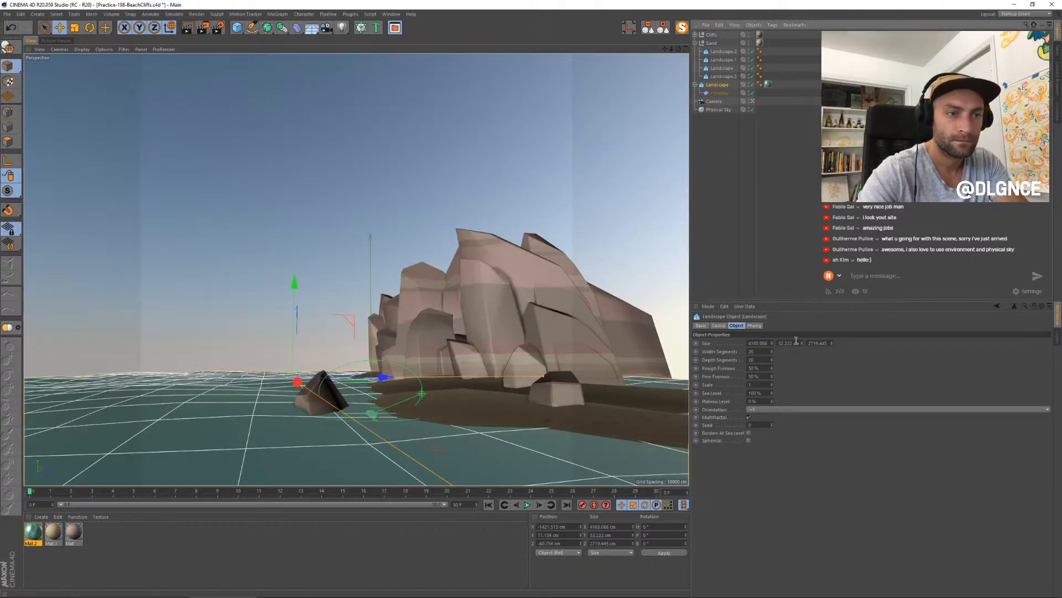
click(773, 350)
click(773, 351)
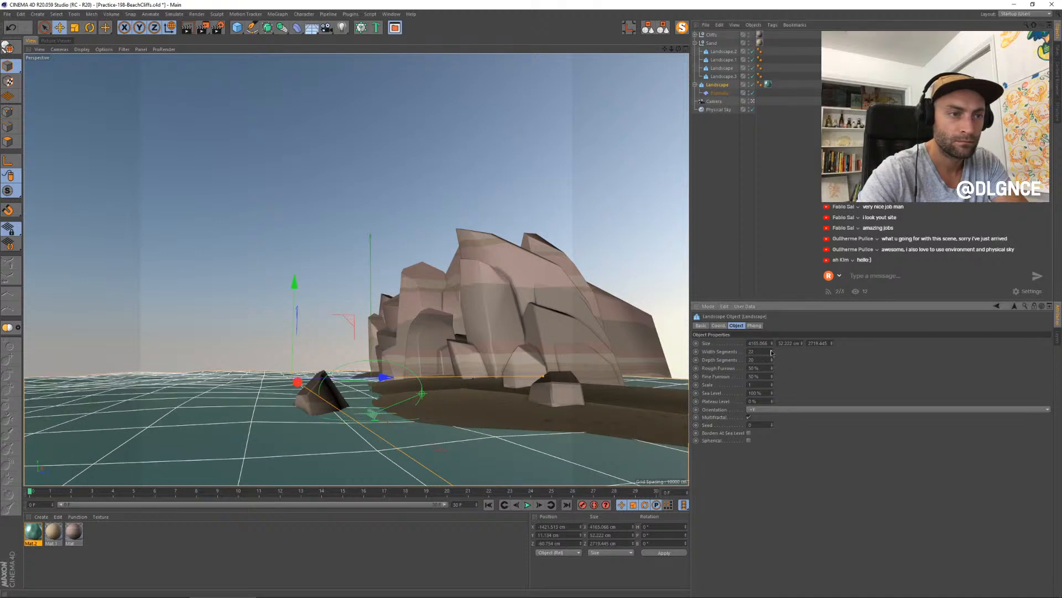
click(772, 359)
click(773, 359)
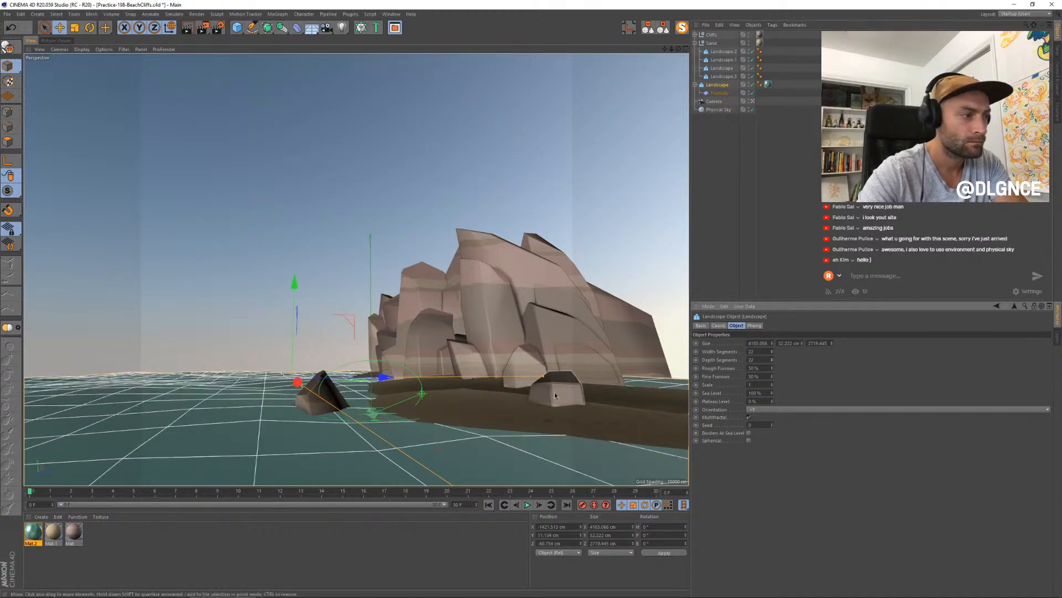
click(53, 41)
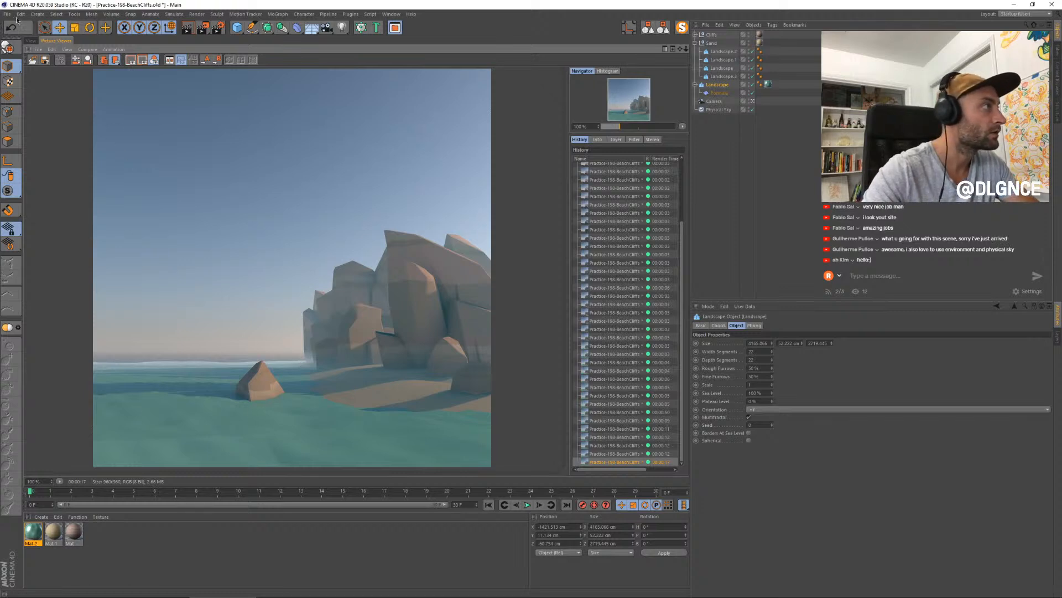
click(31, 41)
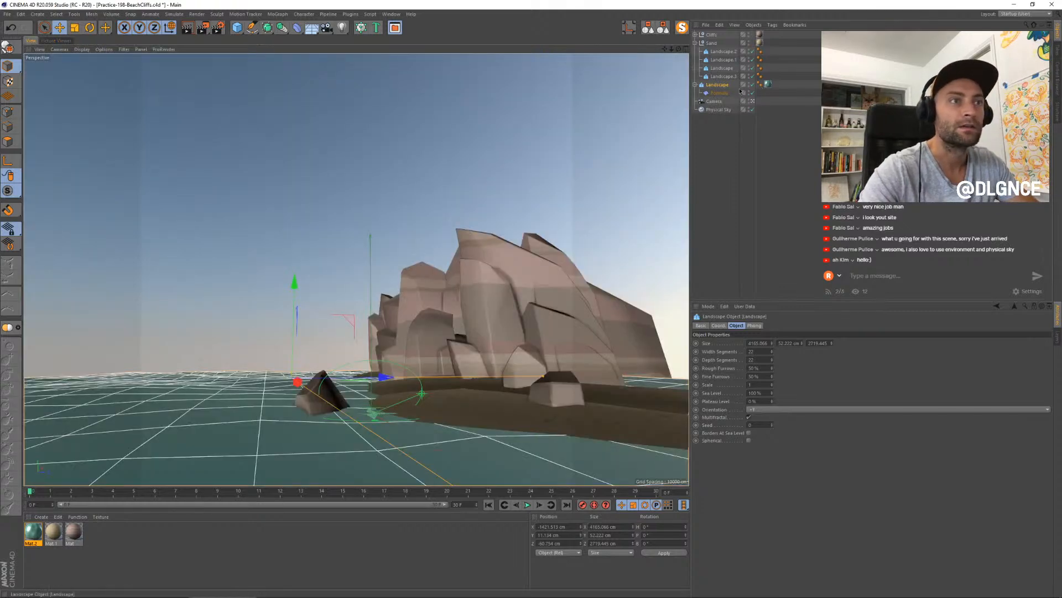
- Enable Angle Limit on the water landscape's Phong tag and render the scene
click(761, 85)
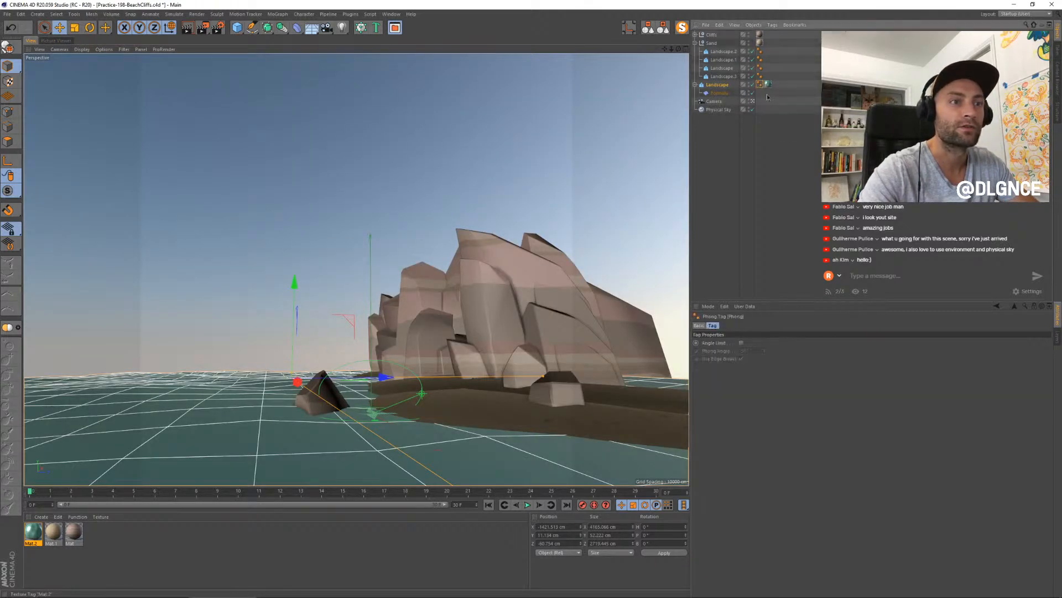
click(742, 343)
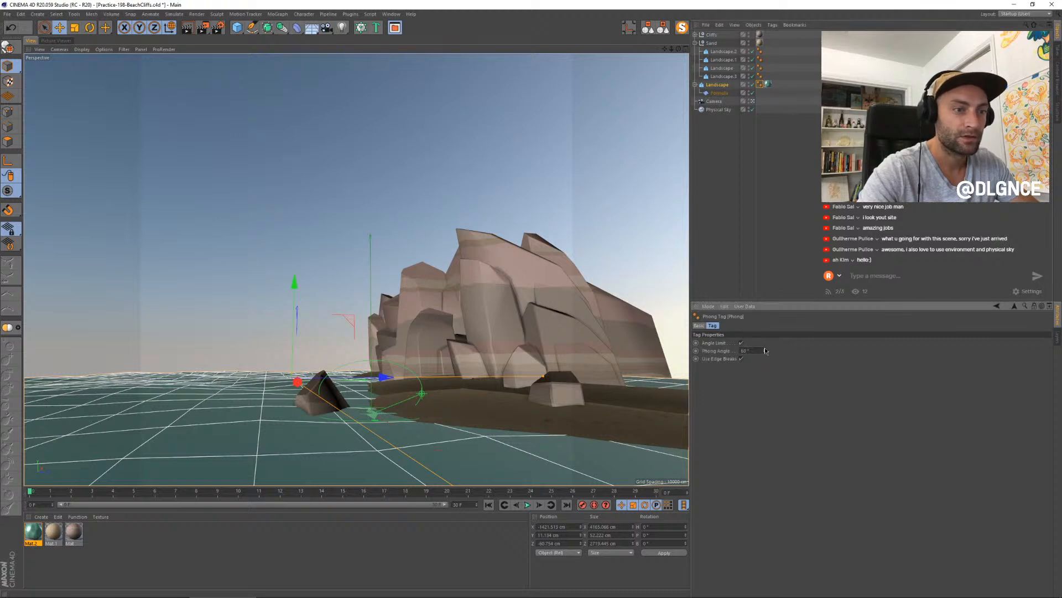
key(shift+r)
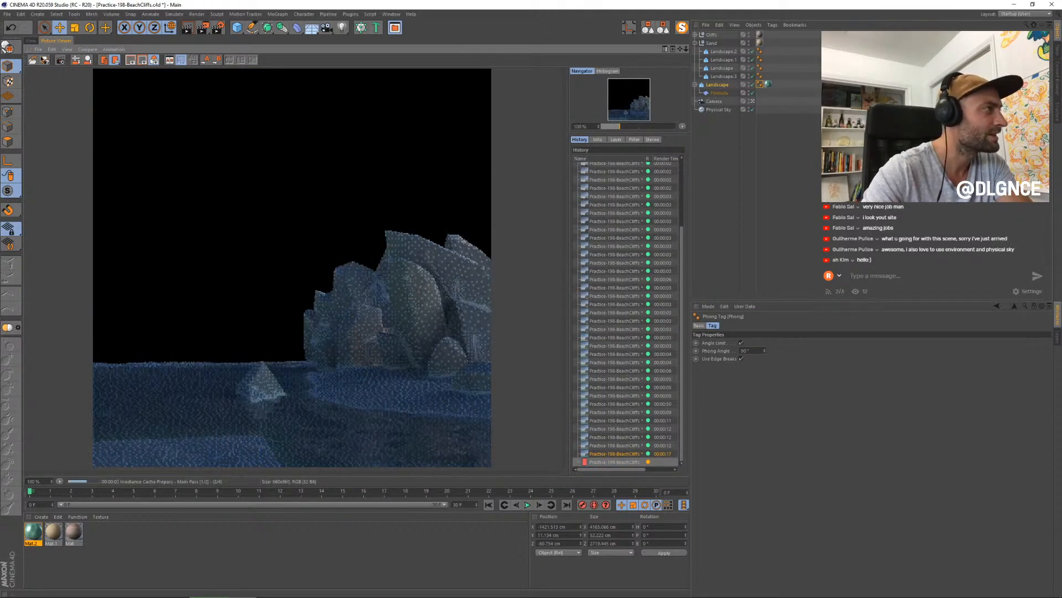
- Duplicate the front sand landscape, scale the copy down and place it around the base of the small rock in the water
click(31, 41)
click(457, 405)
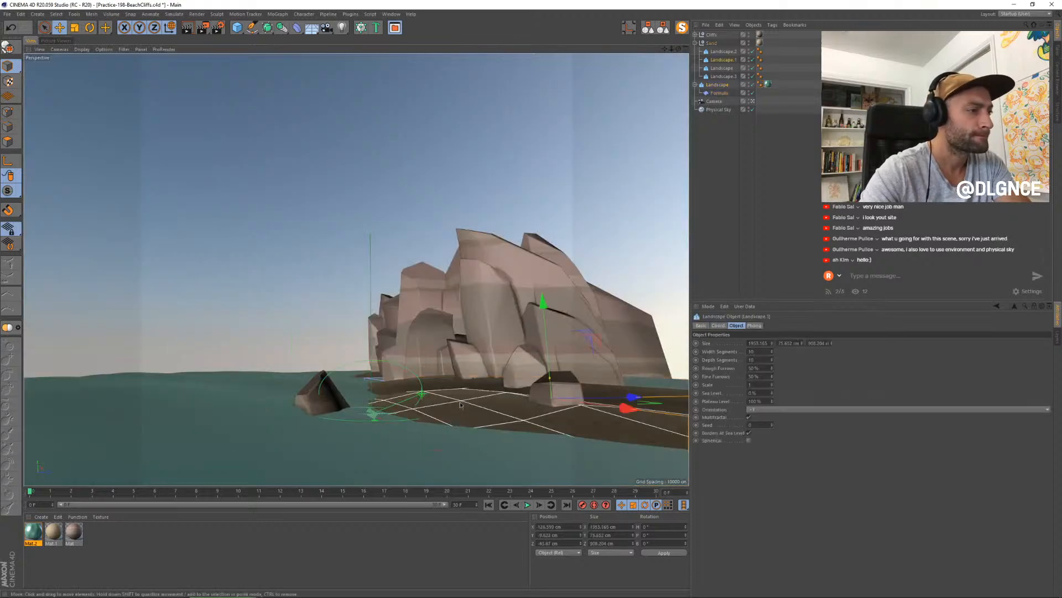
drag(622, 396, 452, 400)
key(t)
drag(498, 357, 367, 393)
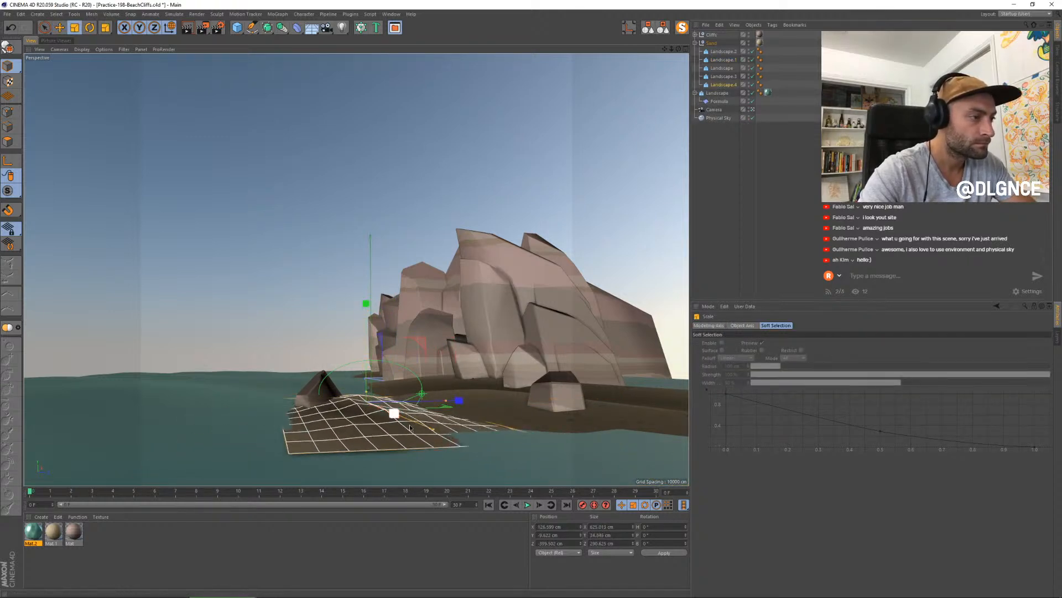
drag(433, 429, 427, 402)
key(e)
drag(422, 342, 385, 350)
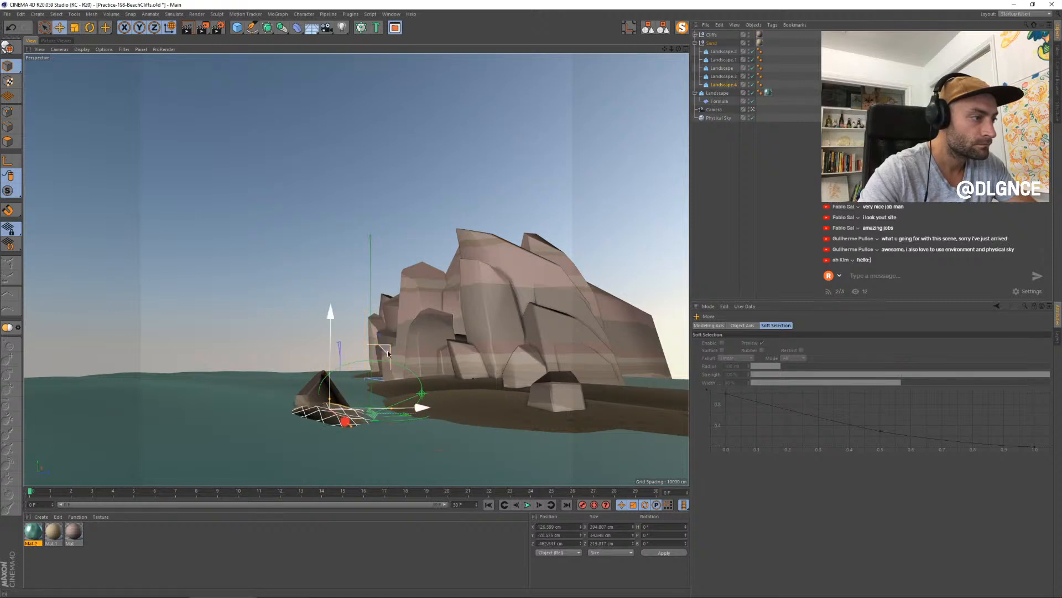
drag(342, 424, 389, 402)
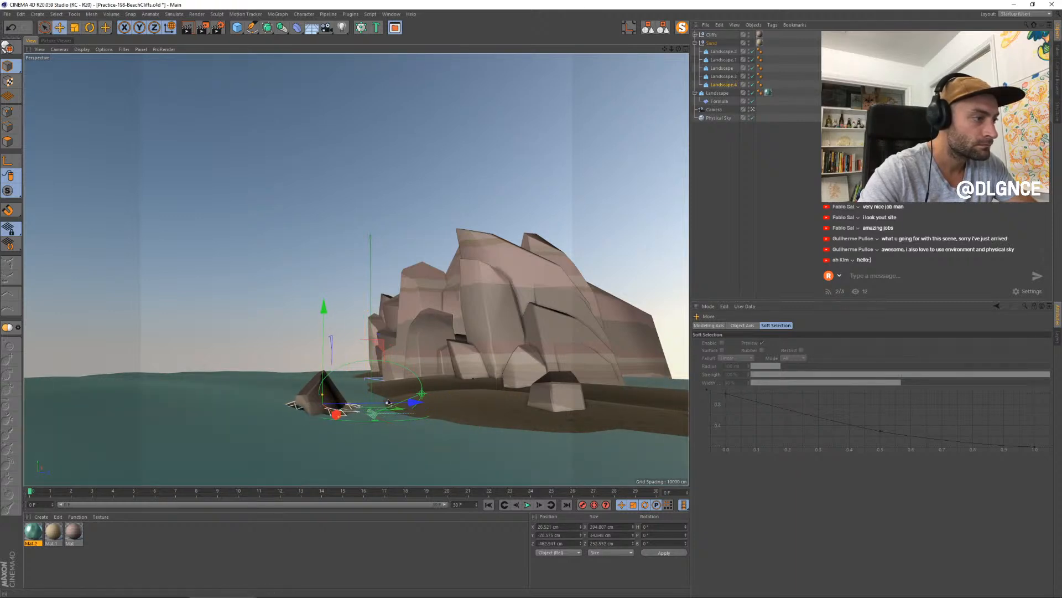
- Try a different Plateau Level, a smaller size and a new position for the small sand patch, and delete it
click(725, 84)
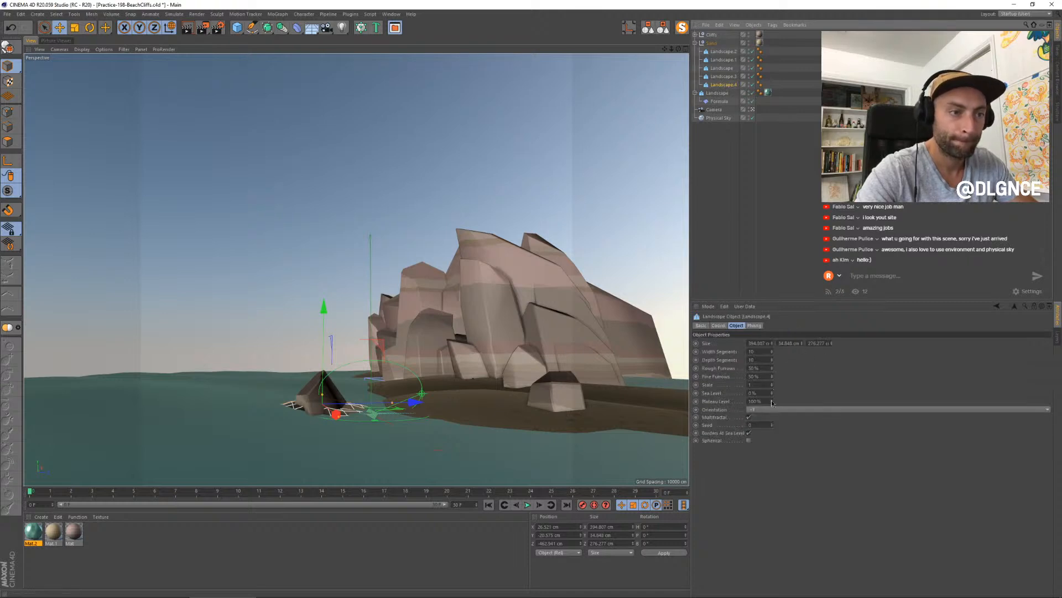
drag(771, 403, 772, 443)
key(t)
drag(368, 382, 303, 383)
key(e)
drag(318, 326, 323, 332)
key(Delete)
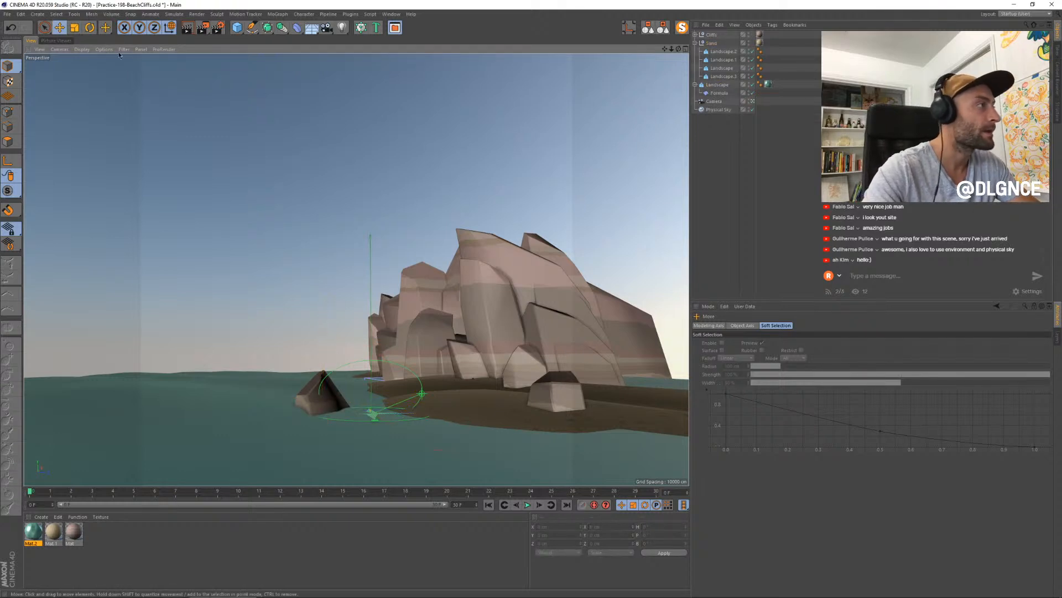
- Switch the perspective view to Gouraud Shading and select the water landscape
click(66, 40)
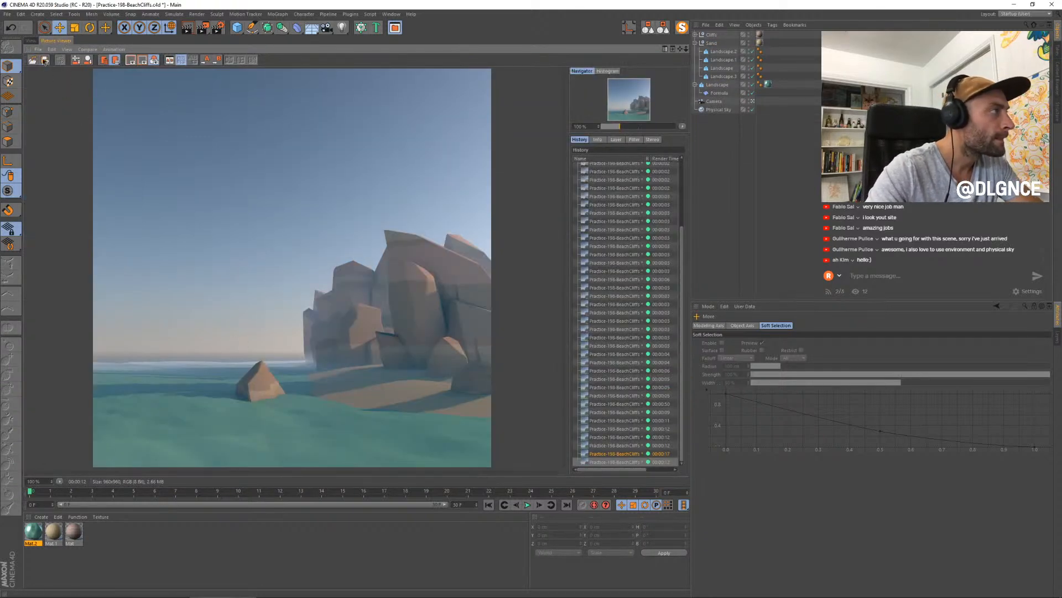
click(32, 40)
click(260, 447)
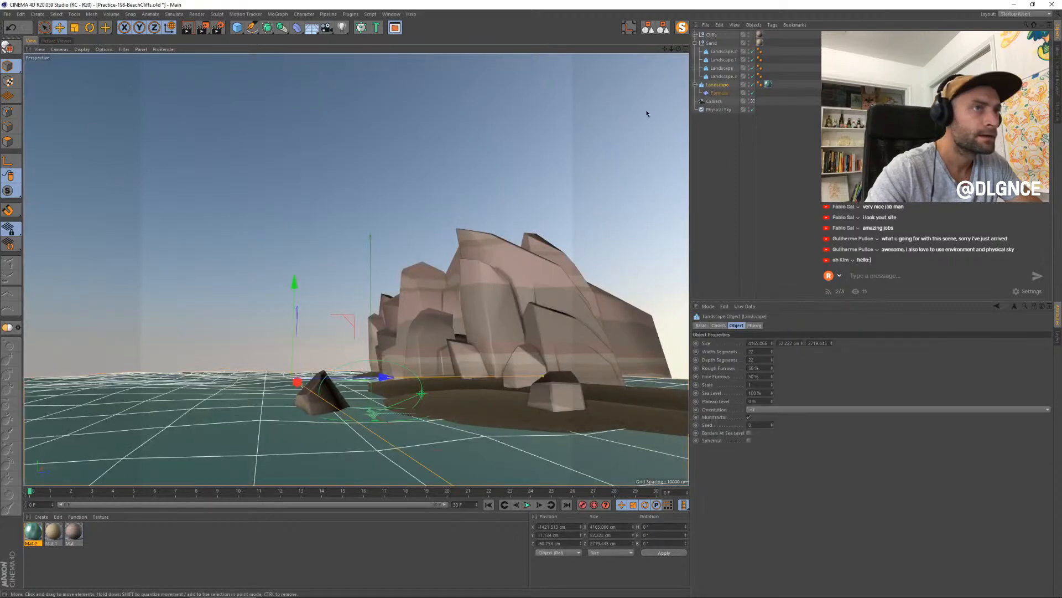
click(82, 49)
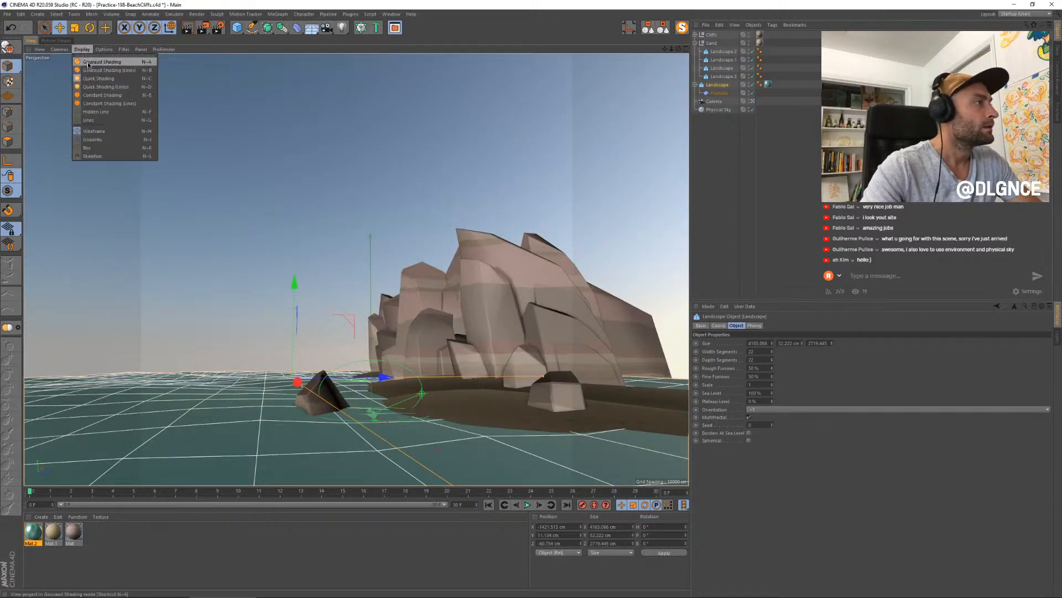
click(90, 67)
click(257, 436)
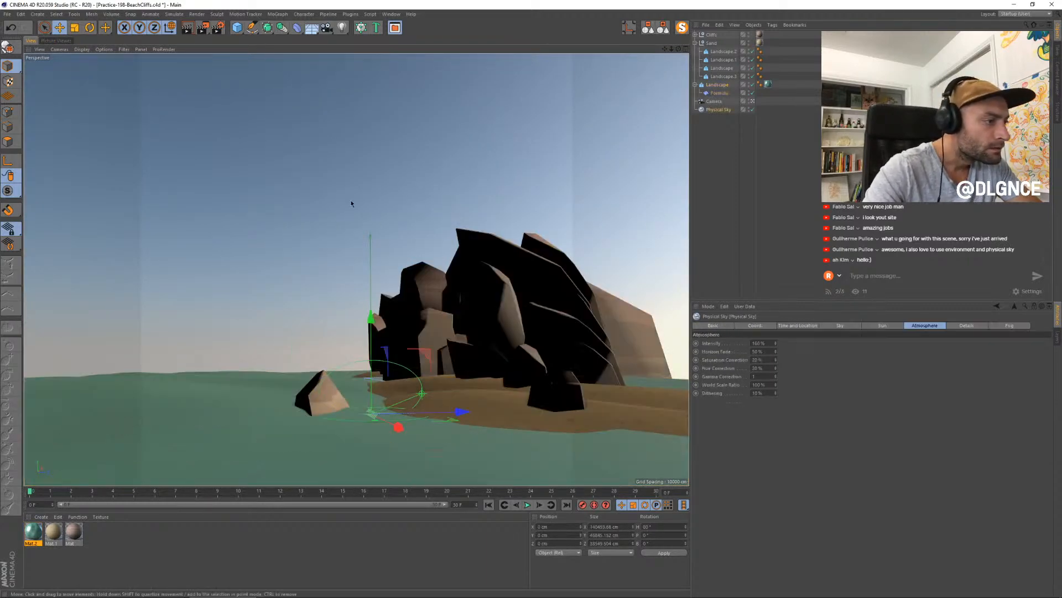
click(256, 433)
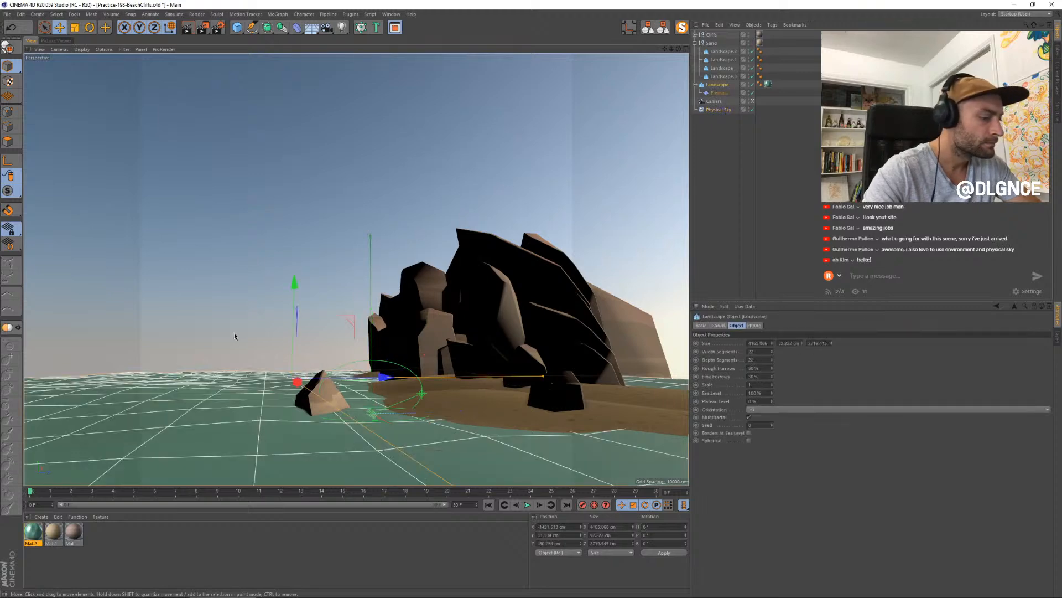
- Render the scene and step through the earlier renders to compare the water and sand
key(shift+r)
click(616, 454)
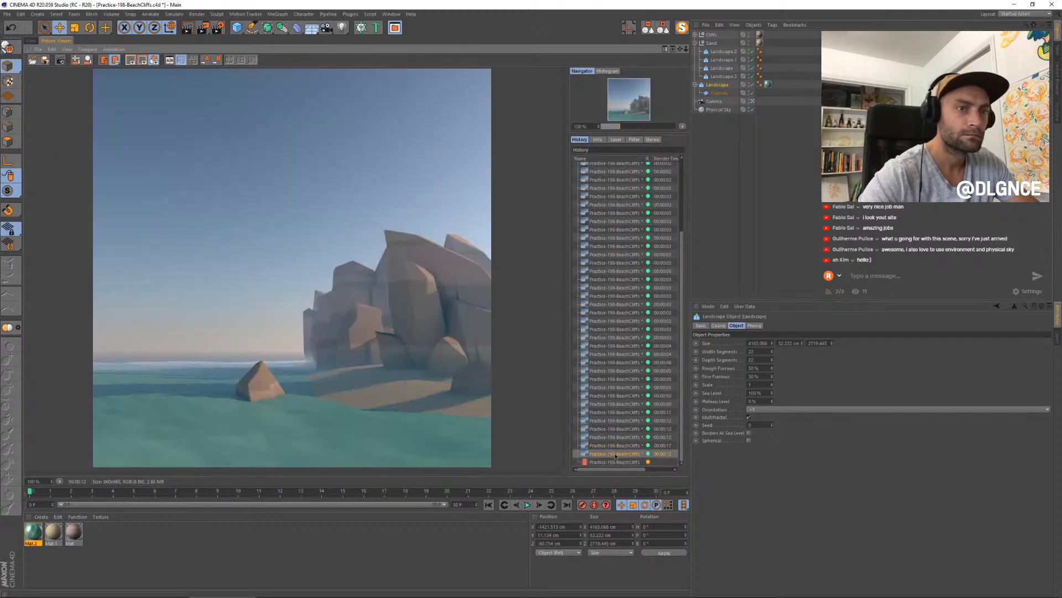
key(Up)
key(Up)
key(Up)
key(Up)
key(Down)
key(Down)
key(Down)
key(Down)
key(Down)
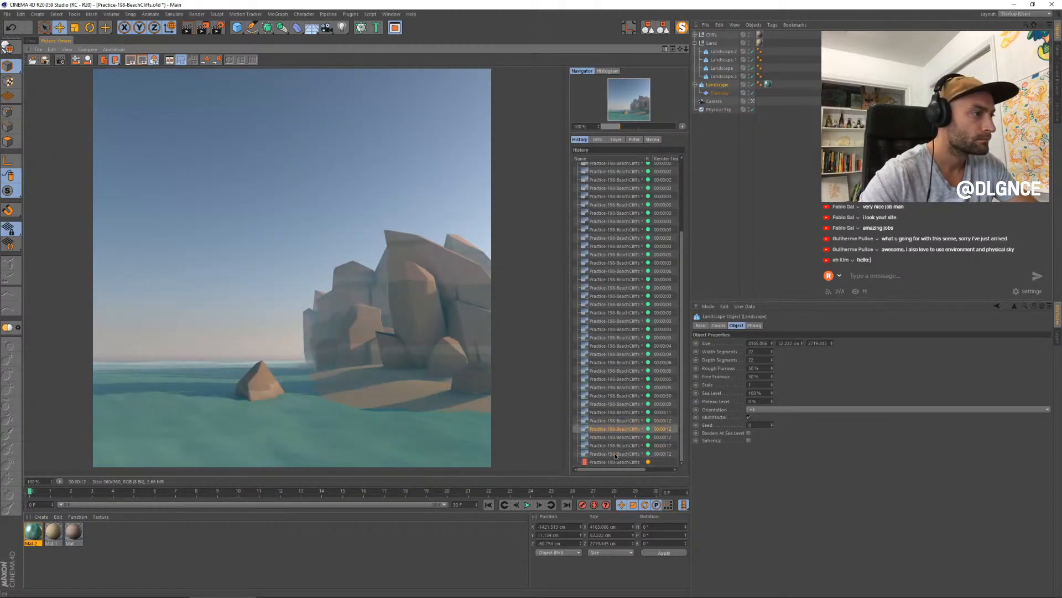
key(Up)
key(Down)
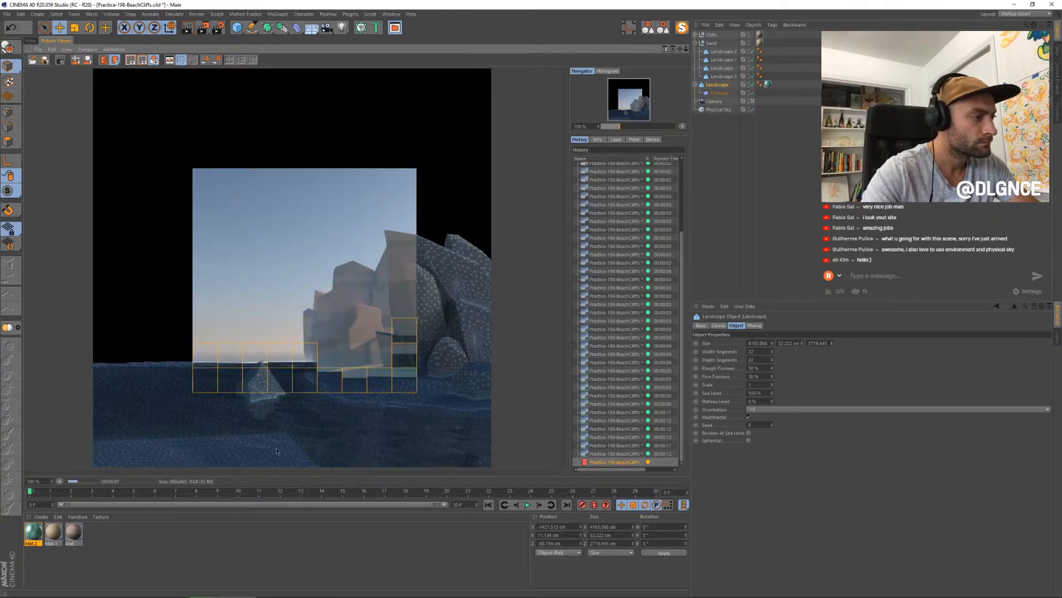
- Disable the water landscape and shift the seabed landscape toward the camera to cover the foreground gap
click(32, 41)
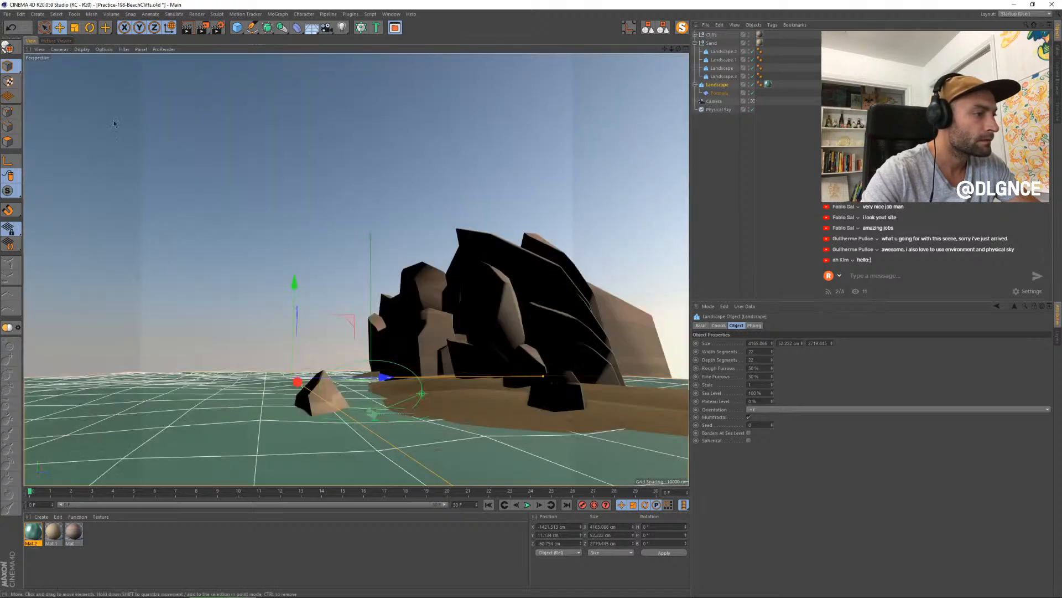
click(489, 407)
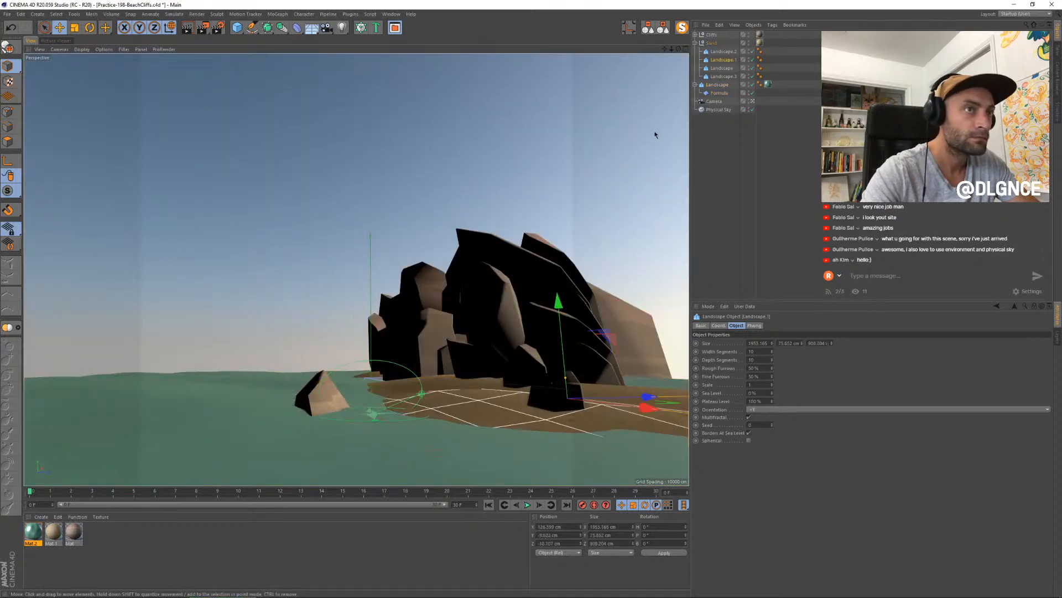
click(752, 85)
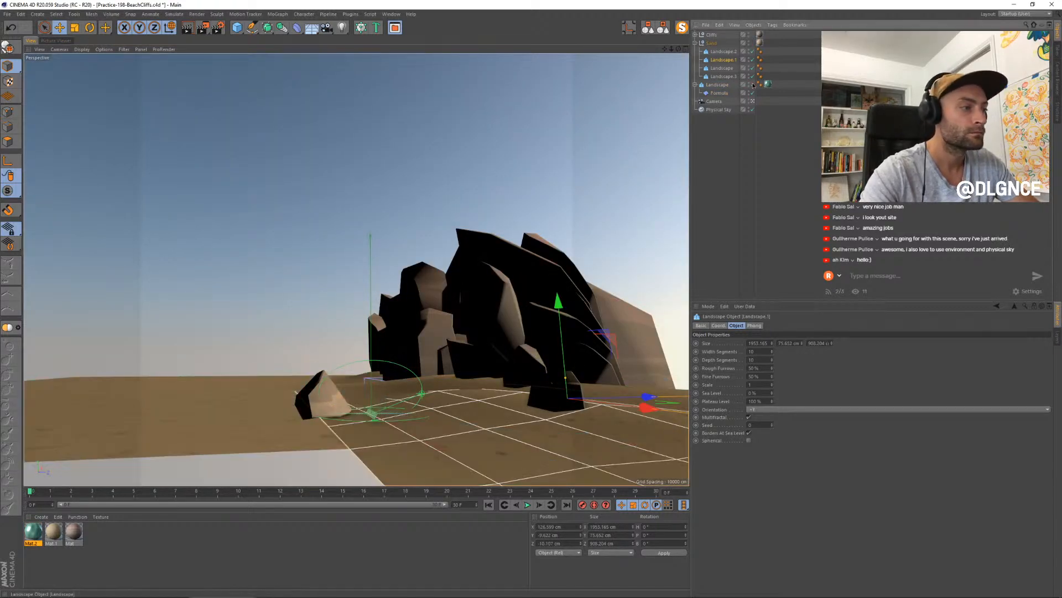
click(723, 76)
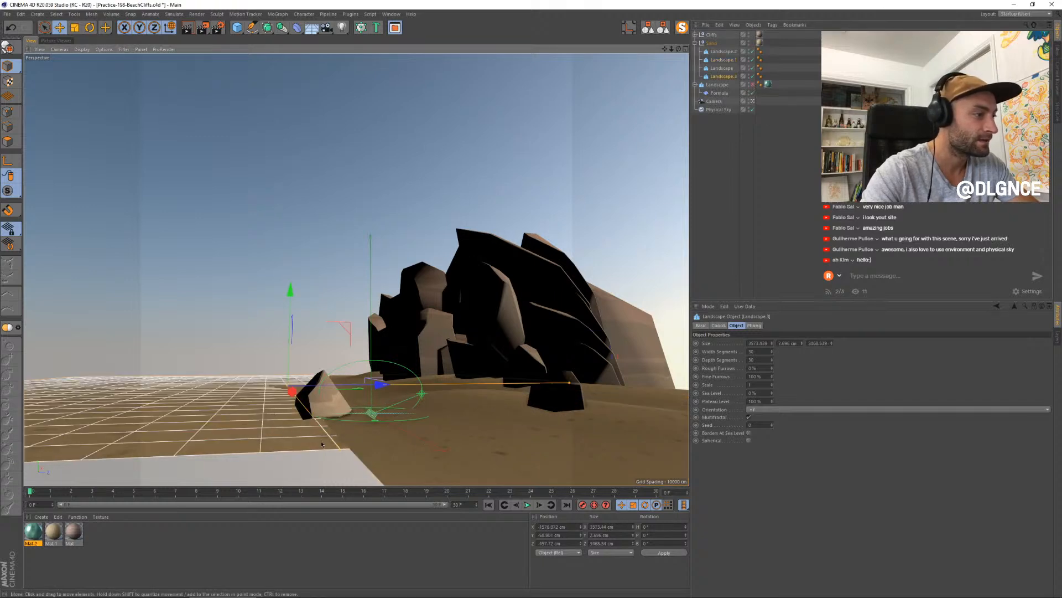
drag(339, 451, 415, 545)
drag(292, 392, 310, 404)
- Scale the front sand landscape up to about 2250 × 94 × 1046 cm, and lower and shift it around the foreground rock
click(570, 381)
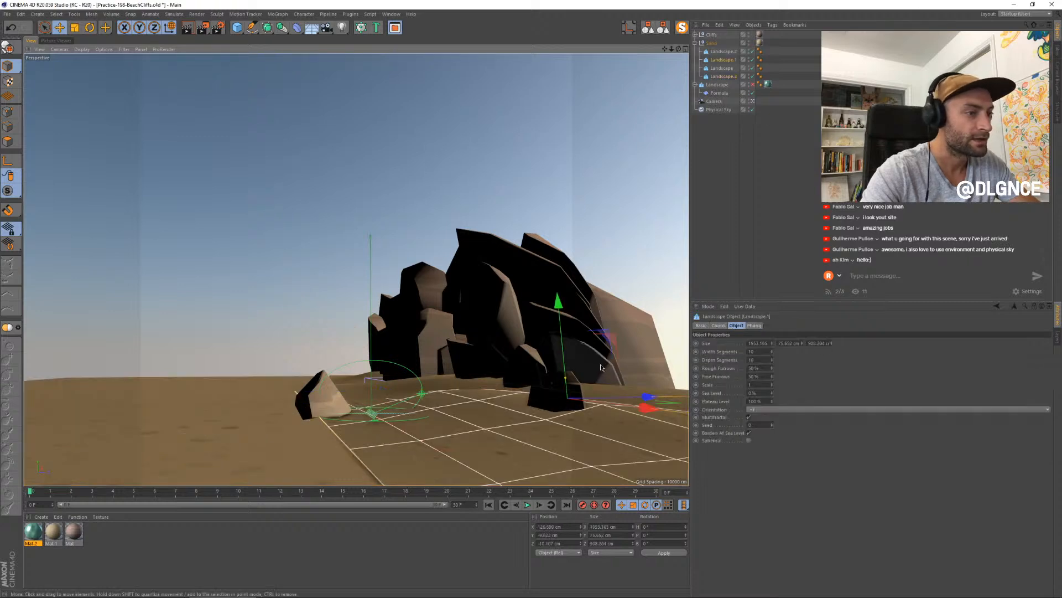
key(t)
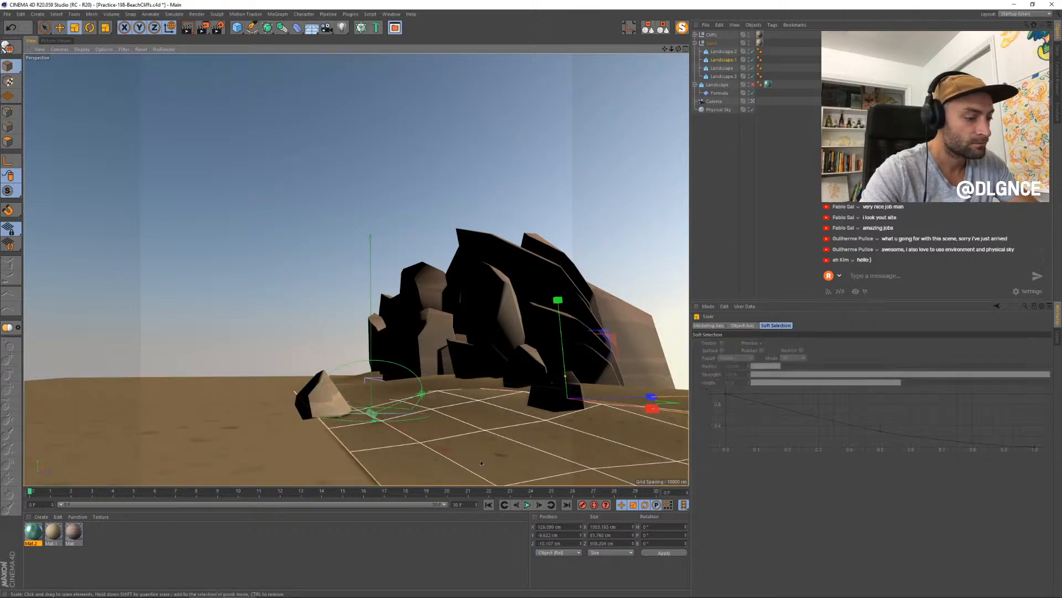
drag(501, 446, 527, 450)
key(e)
drag(559, 326, 559, 337)
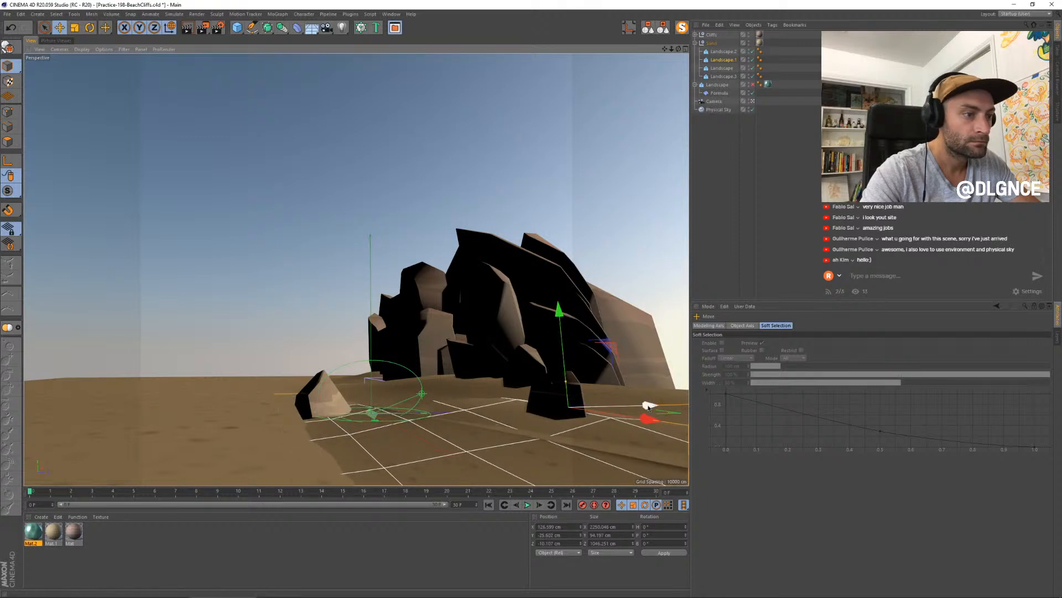
drag(647, 403, 659, 405)
- Increase the rear sand landscape's height to about 117 cm and play the animation with the water landscape re-enabled
click(526, 365)
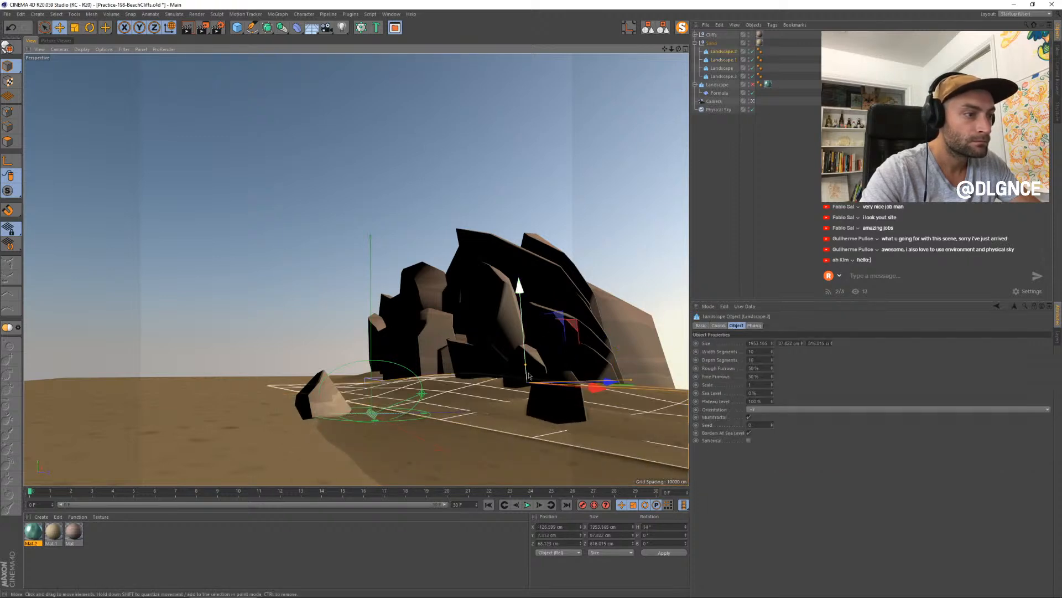
drag(525, 365, 528, 361)
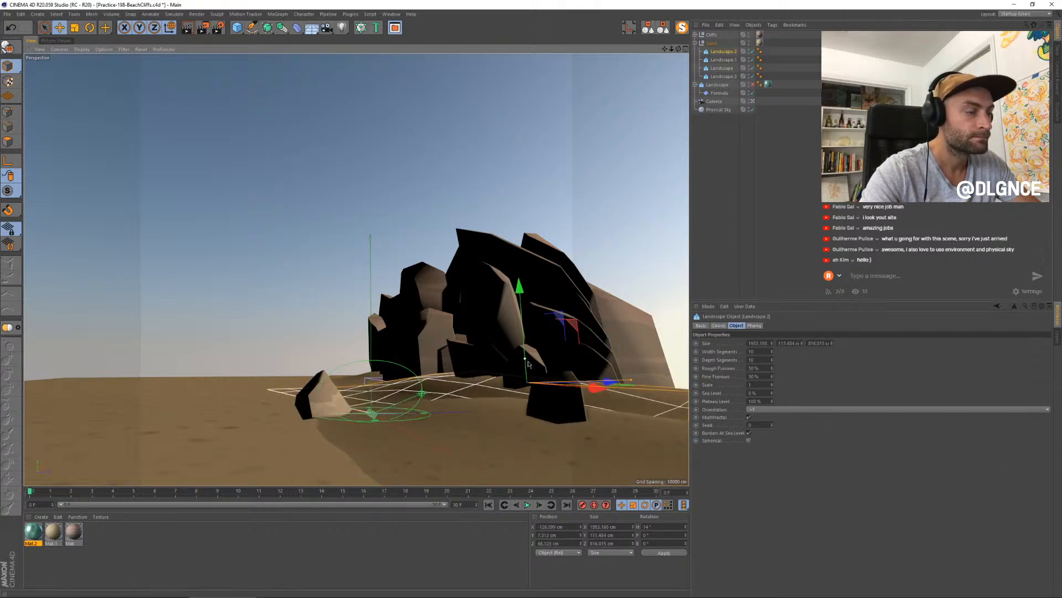
click(753, 85)
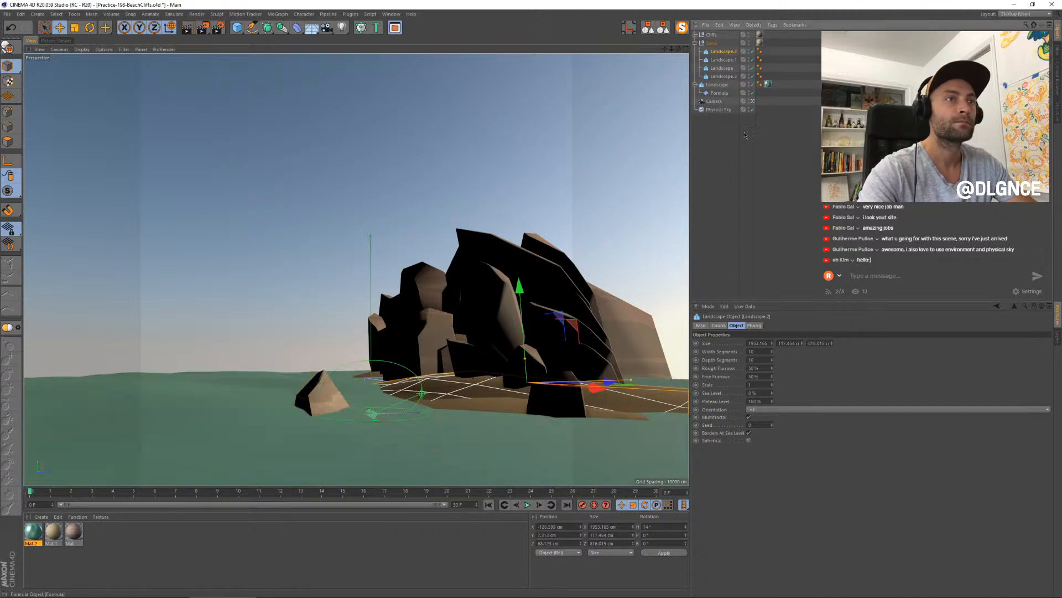
click(750, 192)
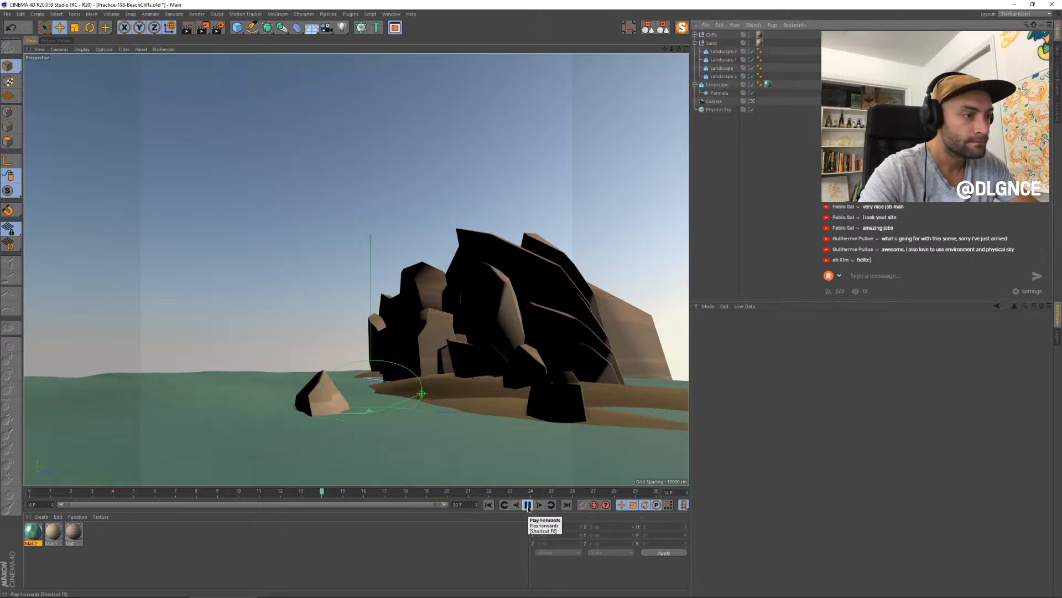
click(528, 506)
- Duplicate the front sand landscape, rotate the copy and place it slightly higher beside the foreground rock as a near shoreline
click(492, 406)
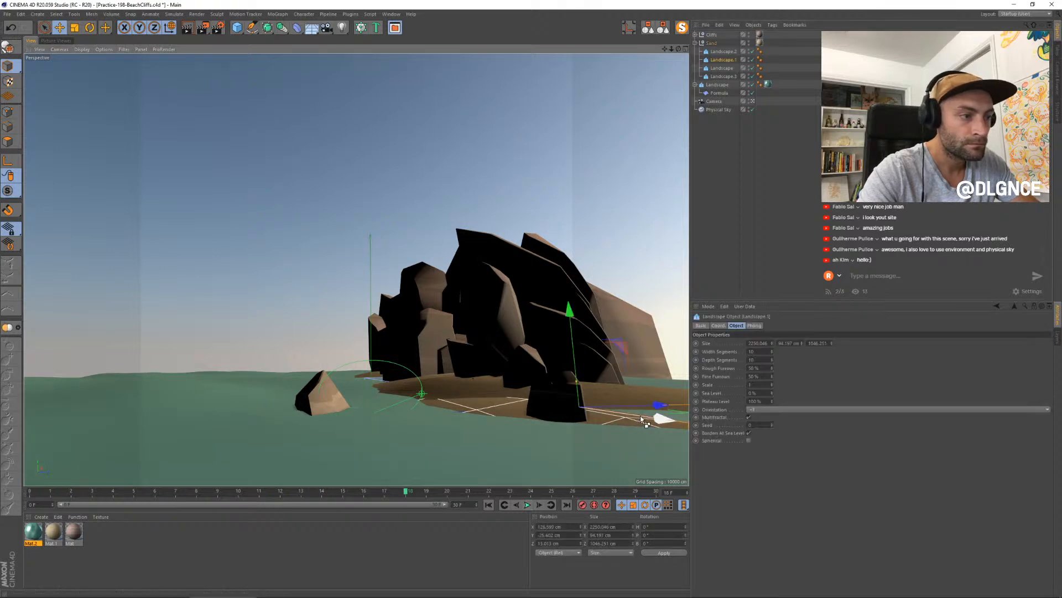
mouse_move(640, 416)
mouse_down()
mouse_move(705, 428)
mouse_move(623, 423)
mouse_move(639, 403)
mouse_up()
key(r)
key(e)
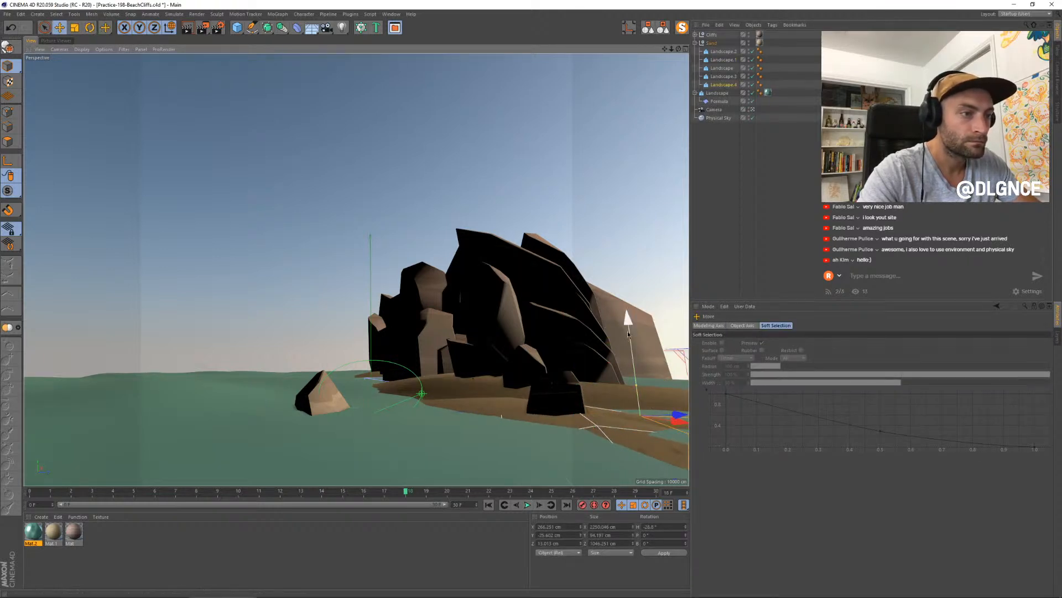
drag(628, 336, 629, 324)
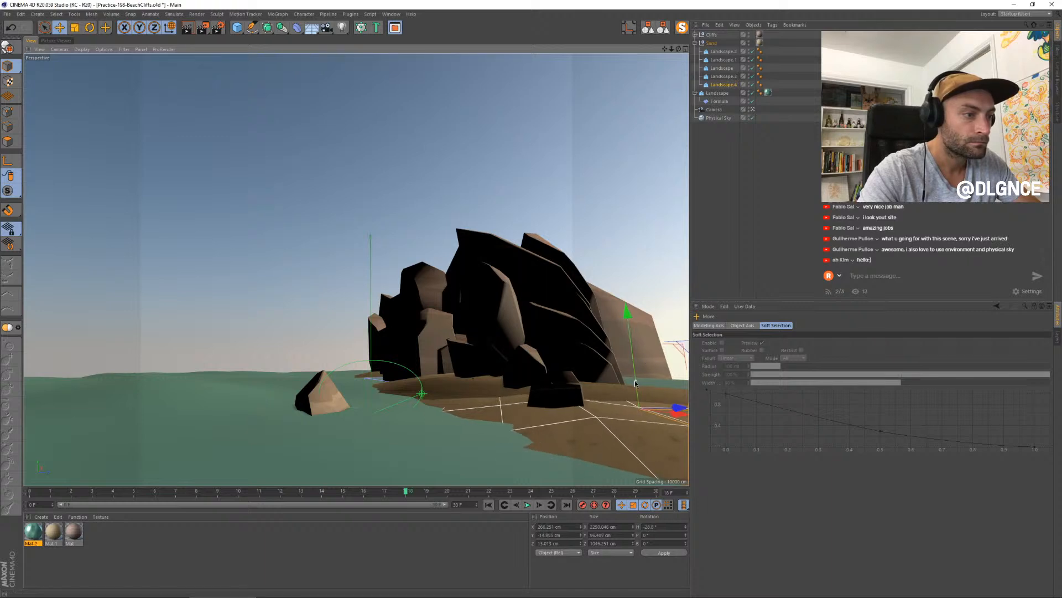
drag(633, 353, 626, 354)
- Render the scene with the new shoreline and compare it with the previous render
key(shift+r)
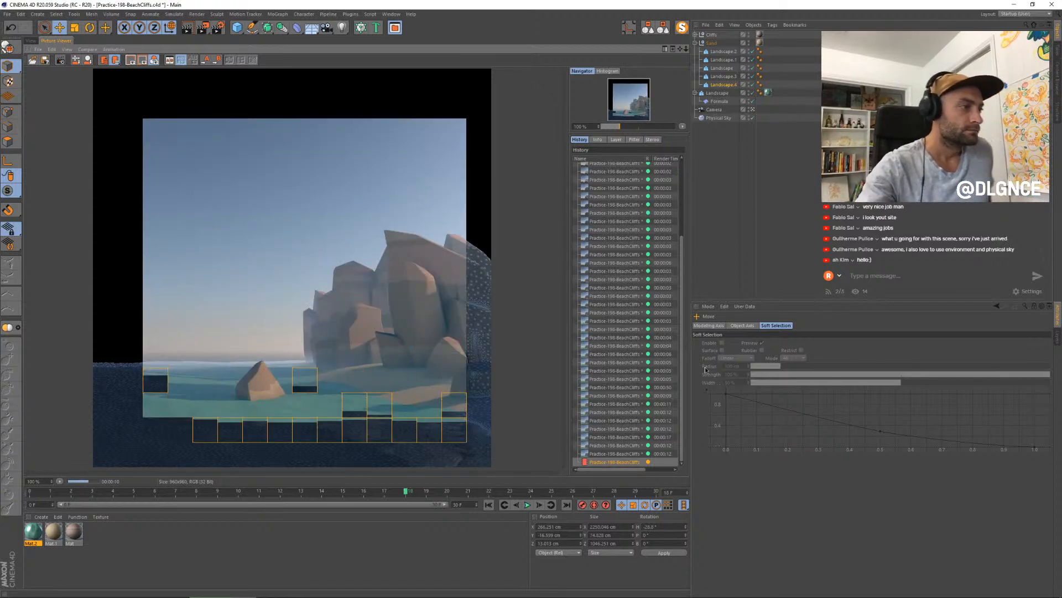
click(608, 454)
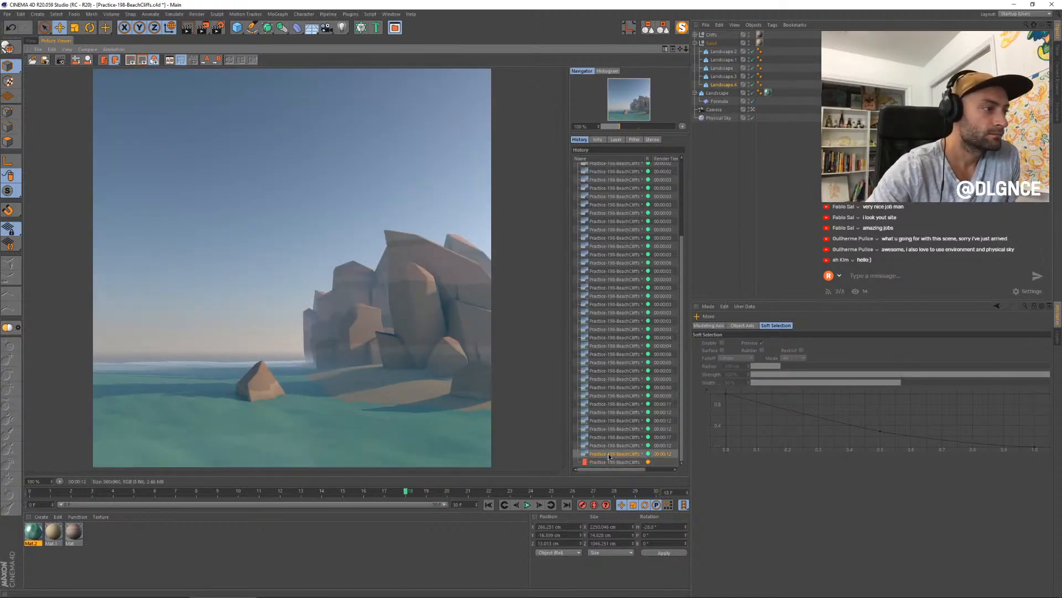
key(Down)
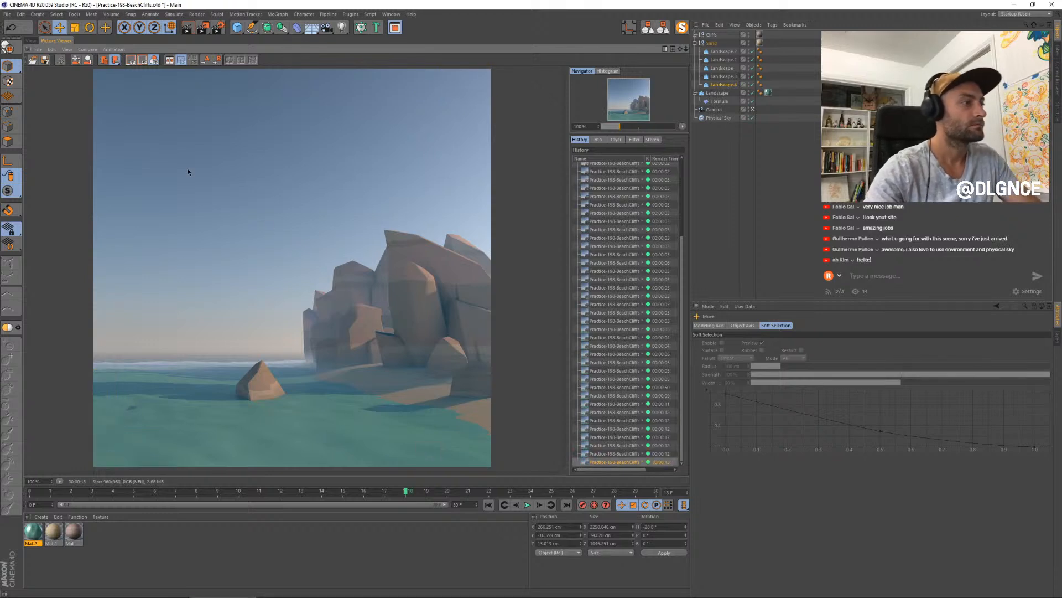
- Return to the perspective view and switch its display to Quick Shading
click(29, 40)
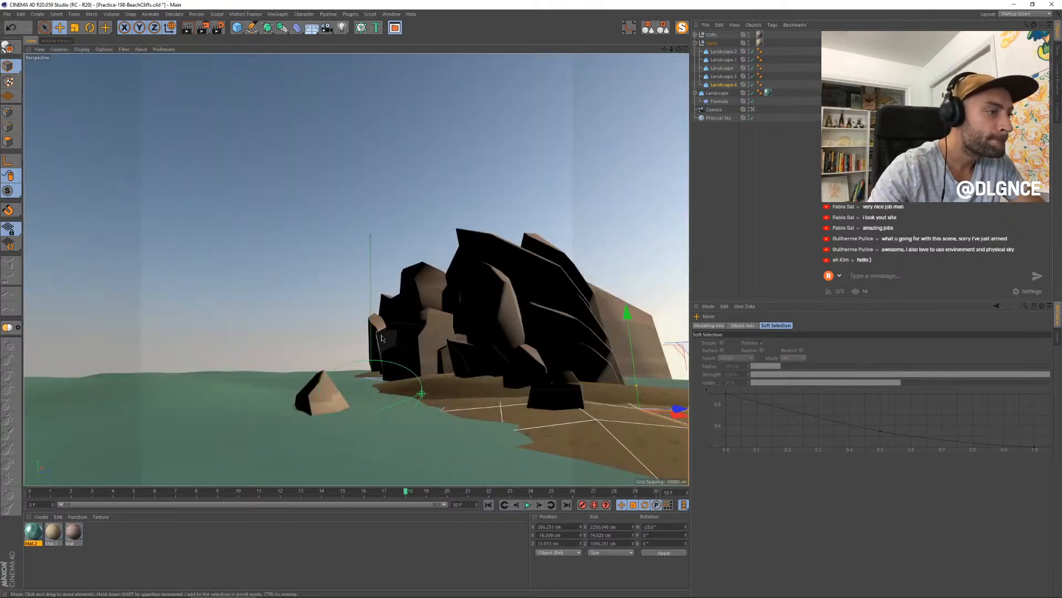
click(82, 50)
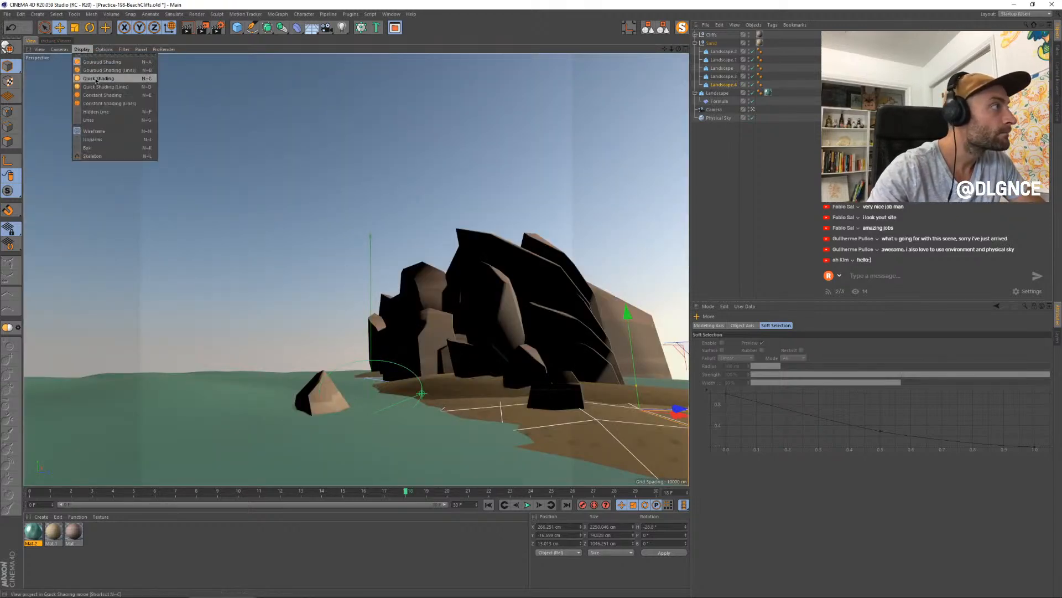
click(96, 79)
- Raise the rock pieces at the far seaward end of the cliff and move them farther back in the top view
click(378, 360)
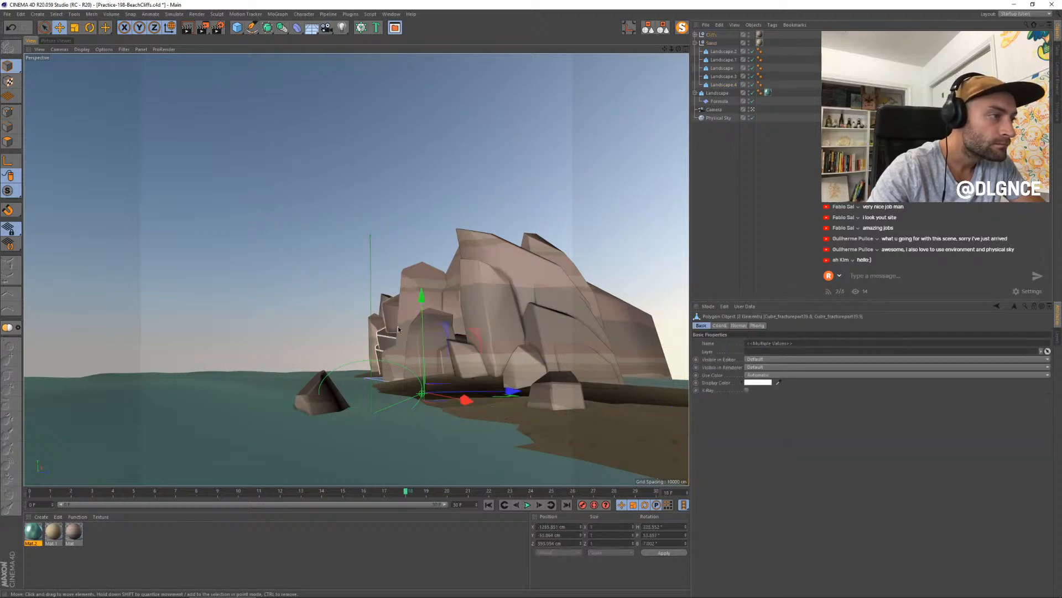
middle_click(589, 211)
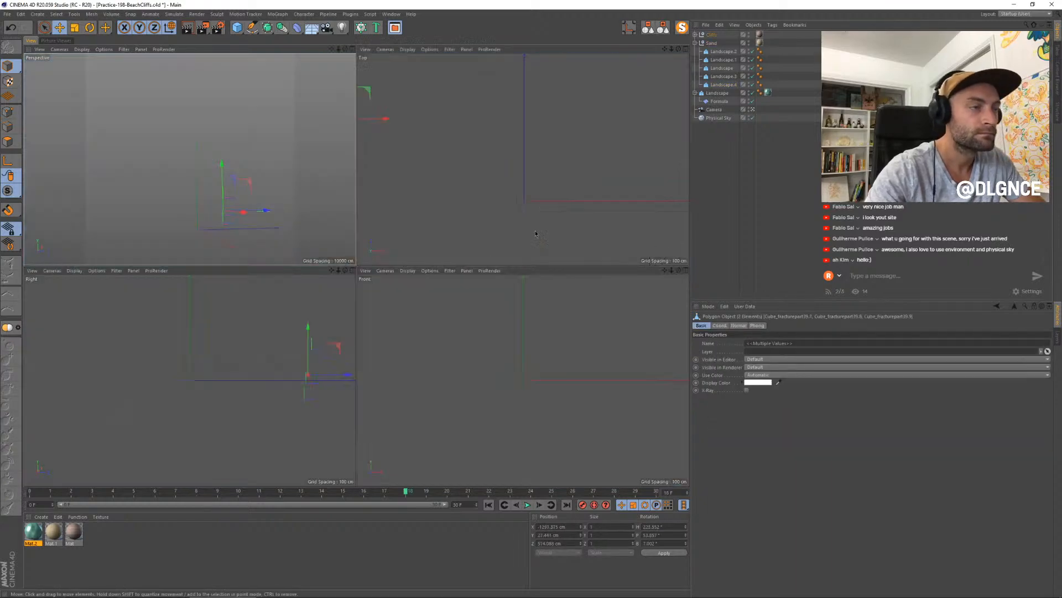
scroll(457, 173, down, 3)
scroll(457, 174, up, 3)
scroll(501, 186, down, 5)
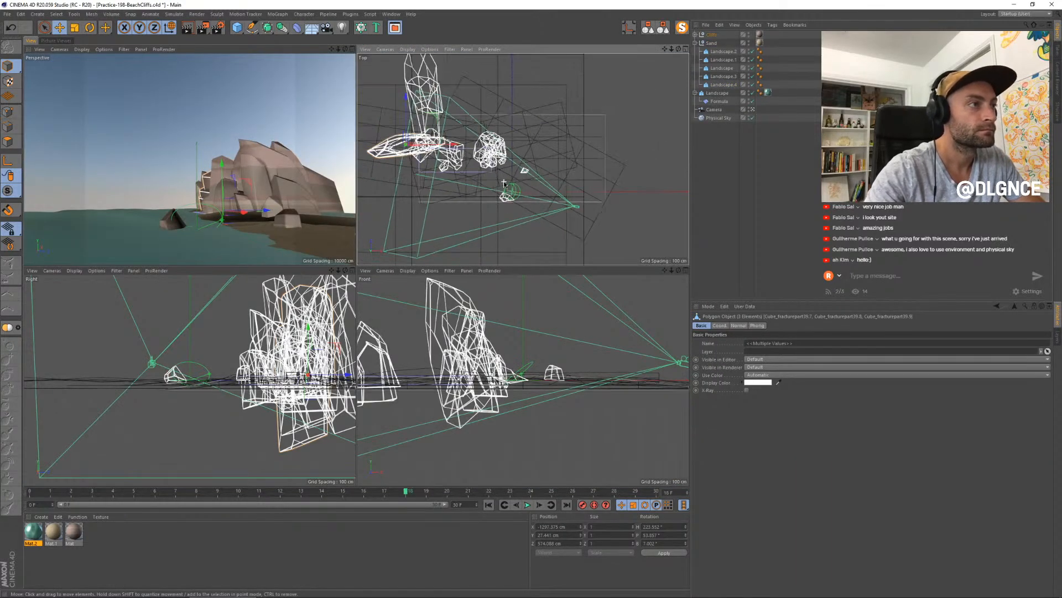
alt+middle_drag(445, 167, 535, 213)
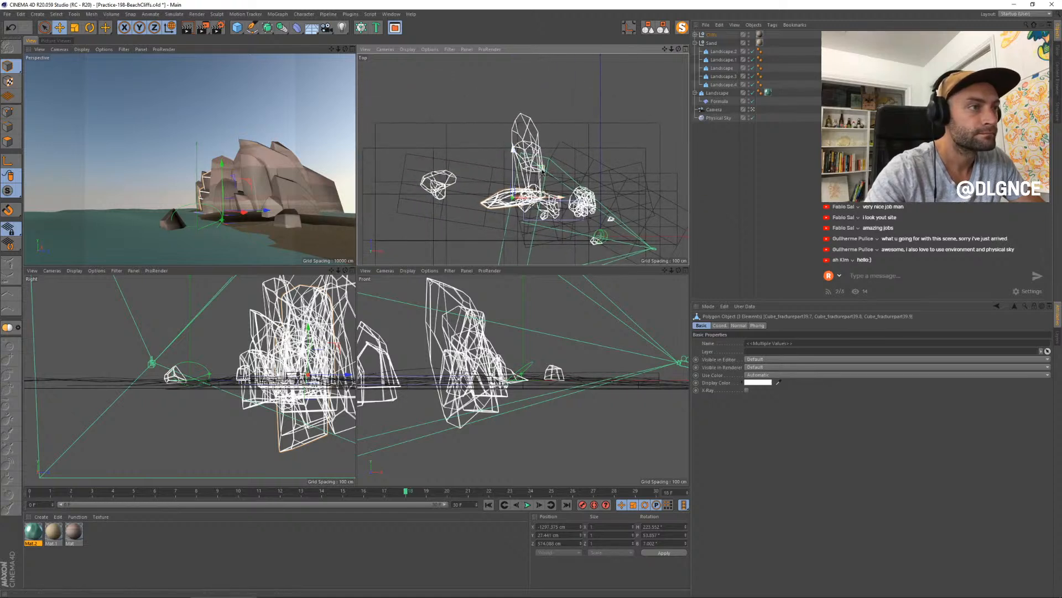
drag(541, 171, 524, 165)
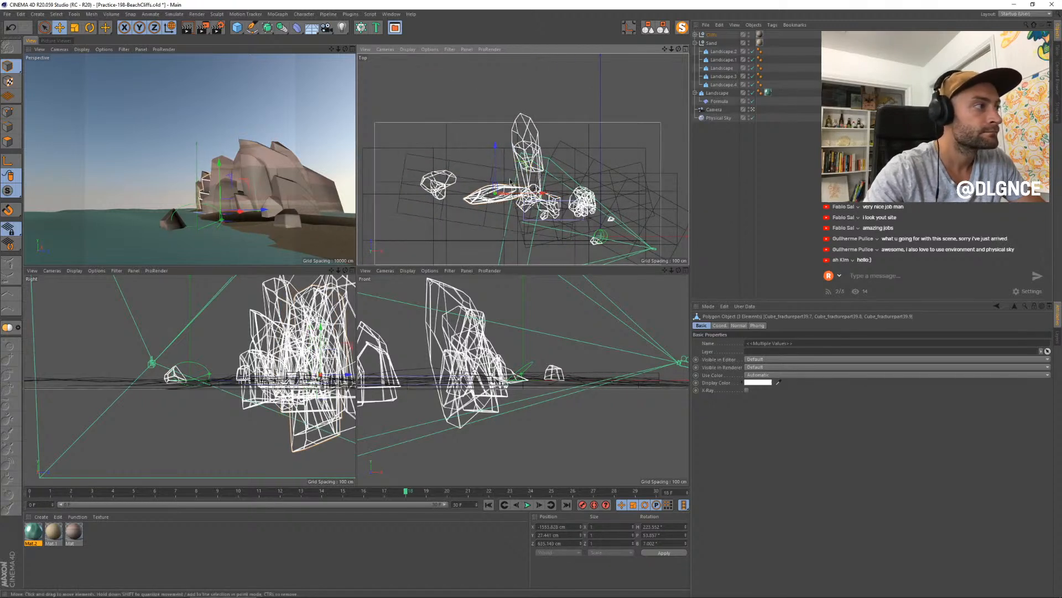
- Select the neighbouring rock pieces on the seaward side of the cliff, scale them up and reposition them
click(208, 206)
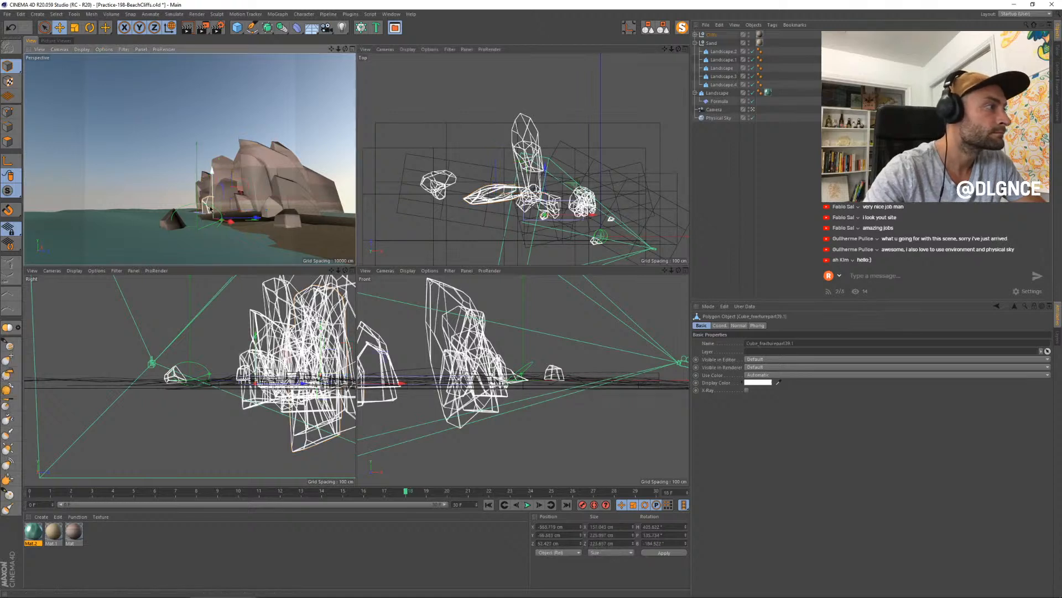
drag(258, 218, 221, 168)
shift+click(271, 208)
key(t)
key(e)
drag(264, 204, 266, 204)
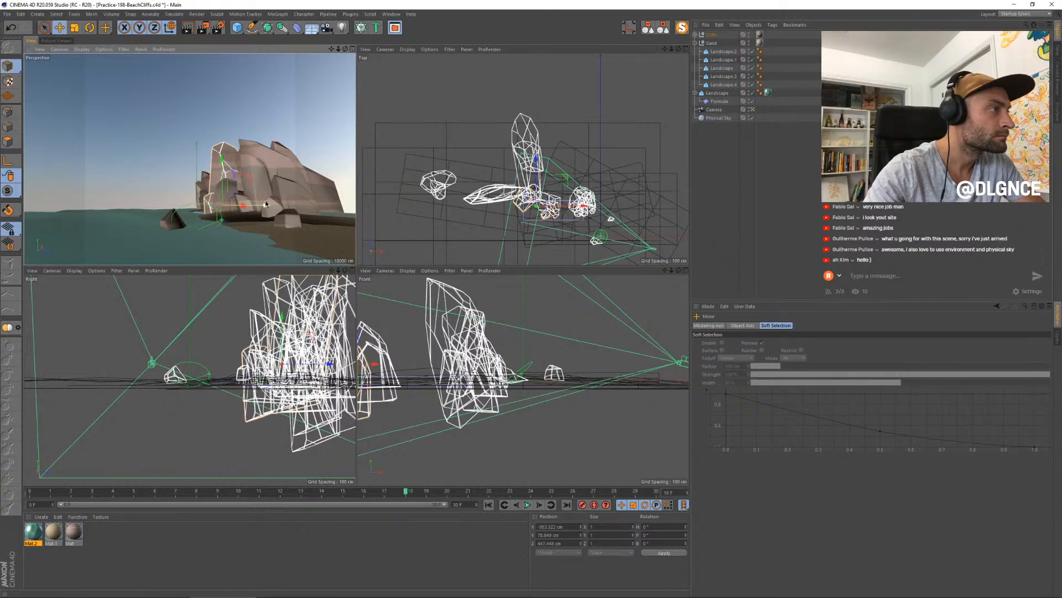
- Select the rock pieces on the seaward side of the cliff, scale them up and shift them slightly farther back
click(200, 205)
shift+click(204, 195)
shift+click(205, 182)
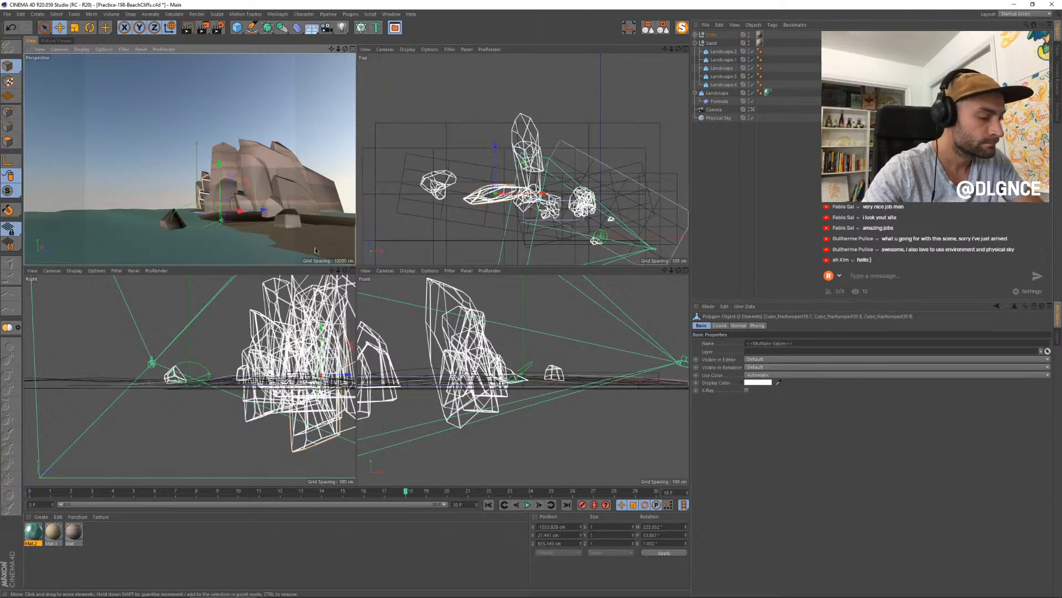
key(t)
drag(387, 238, 427, 235)
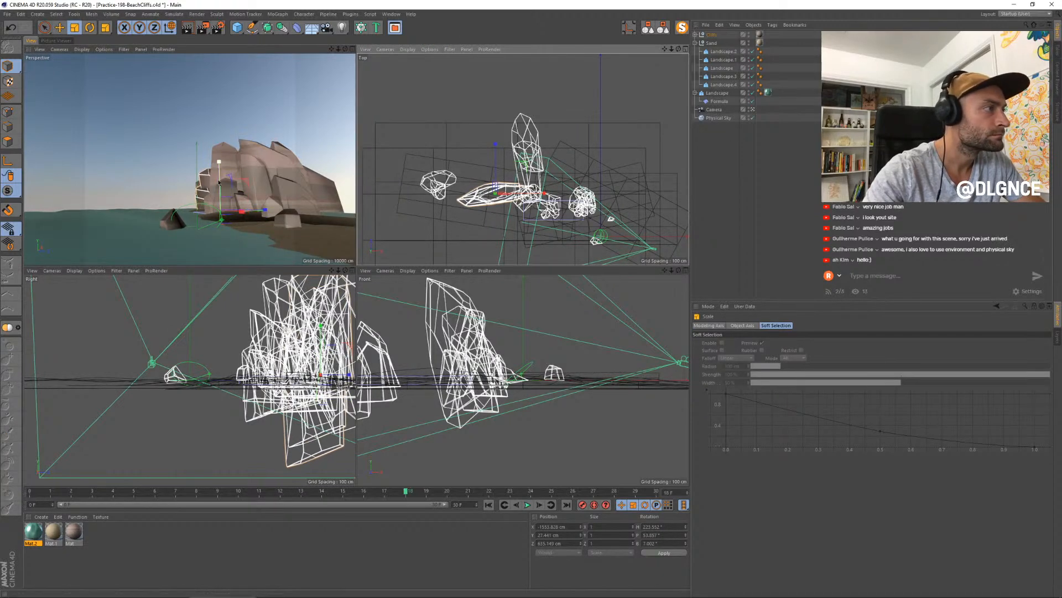
key(e)
drag(266, 210, 266, 208)
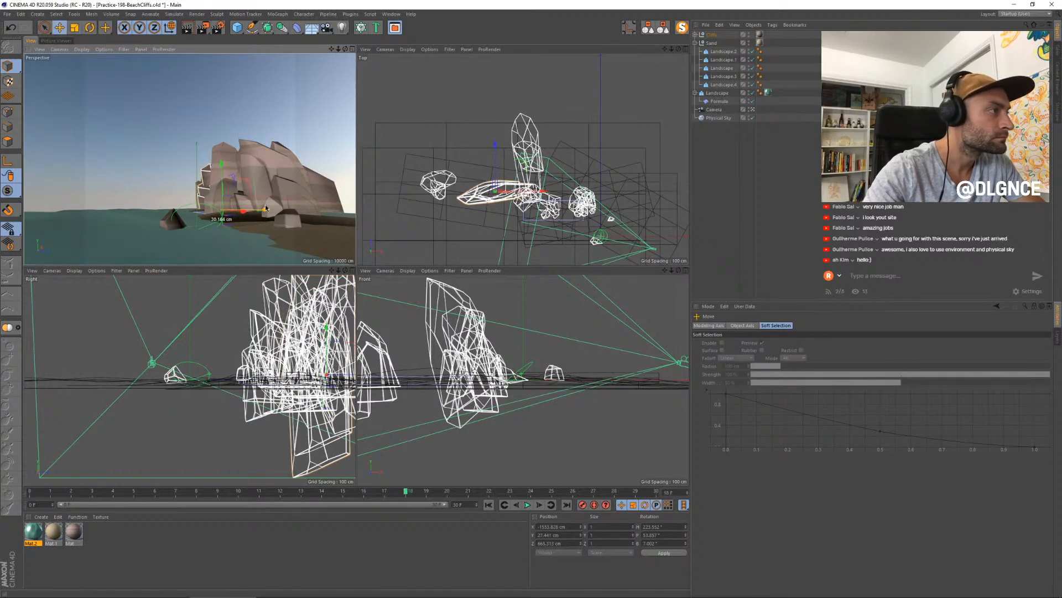
- Select the isolated rock pieces at the far seaward end of the cliff in the top view and raise them
click(440, 198)
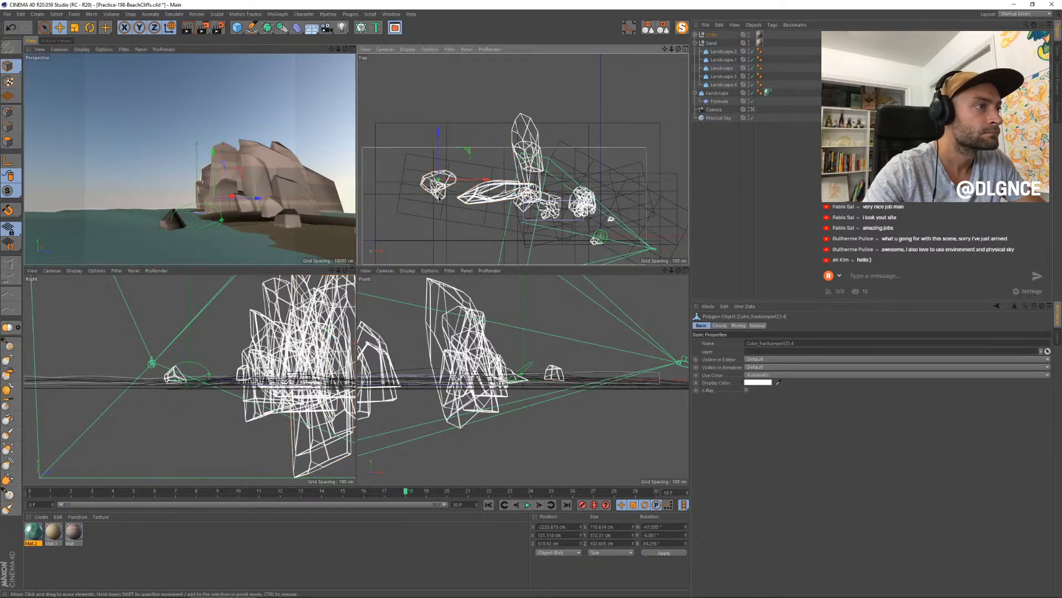
shift+click(442, 200)
key(e)
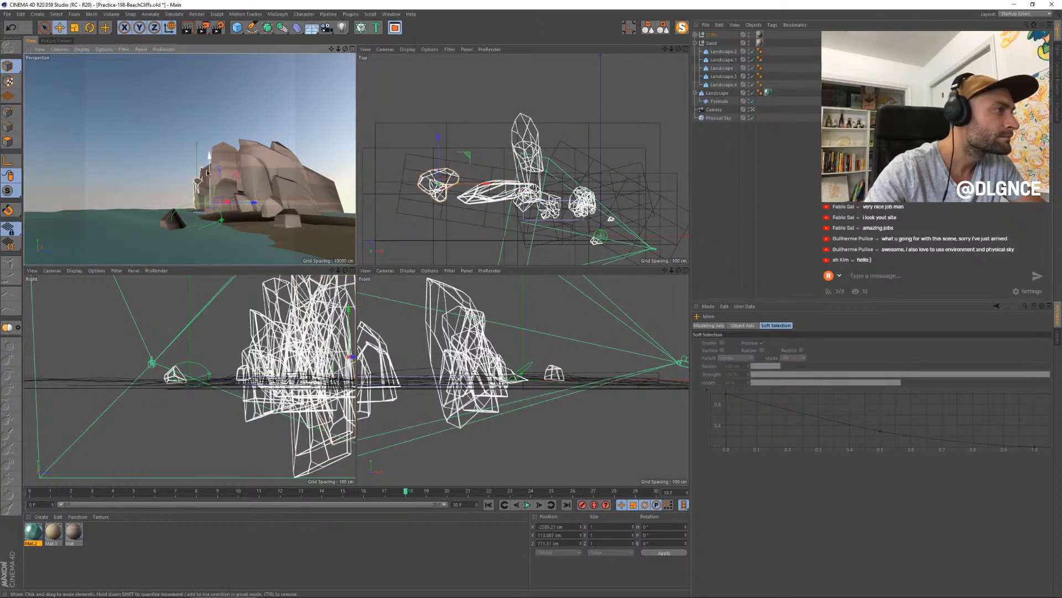
drag(221, 181, 212, 168)
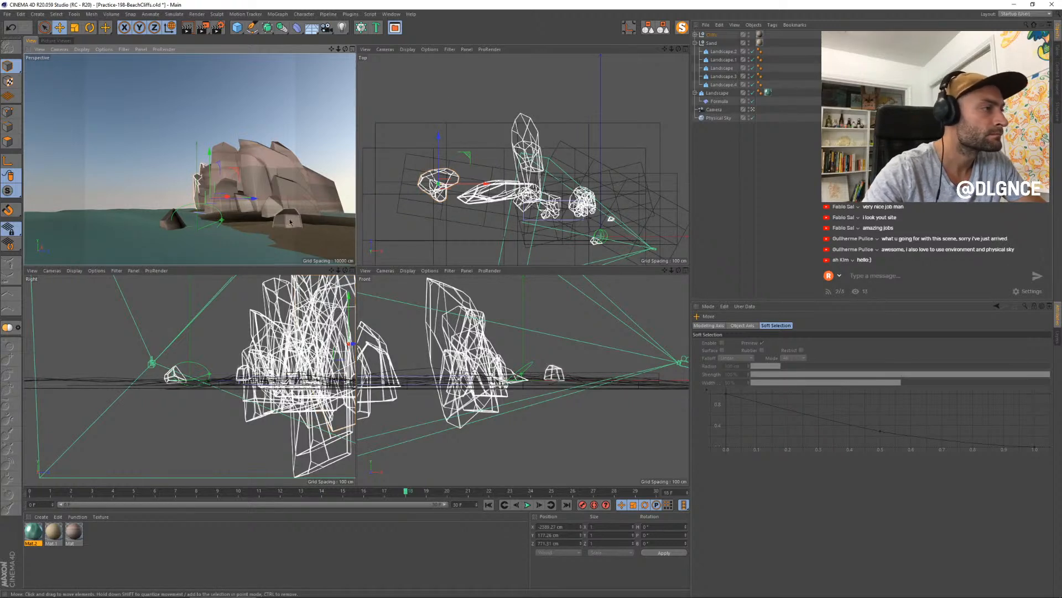
- Maximize the perspective view, reposition the small arched rock pieces at the cliff's base and render the scene
middle_click(238, 88)
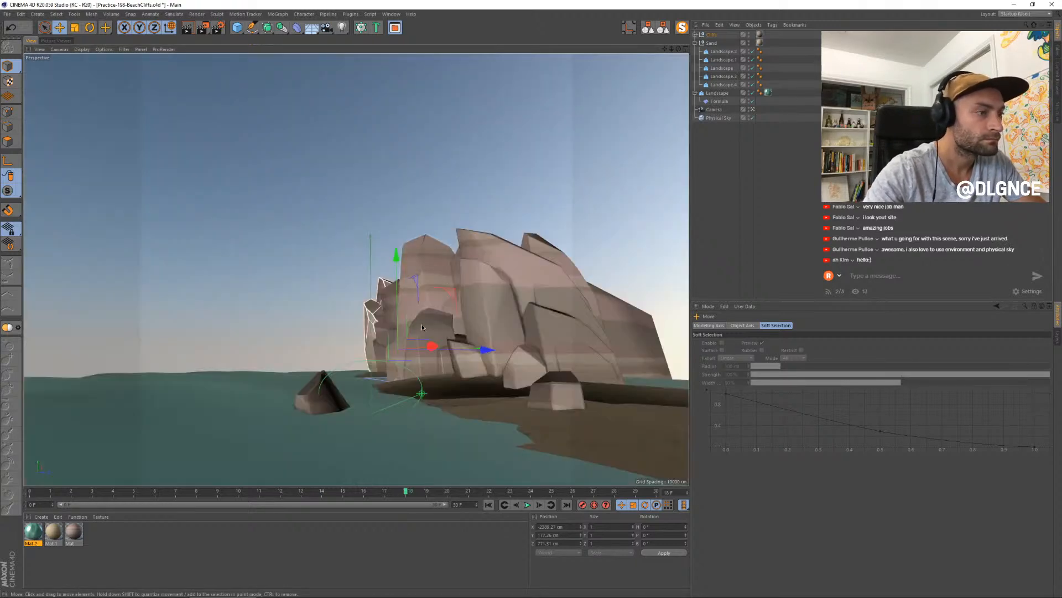
click(430, 370)
mouse_move(475, 376)
mouse_down()
mouse_move(515, 370)
mouse_move(476, 366)
mouse_up()
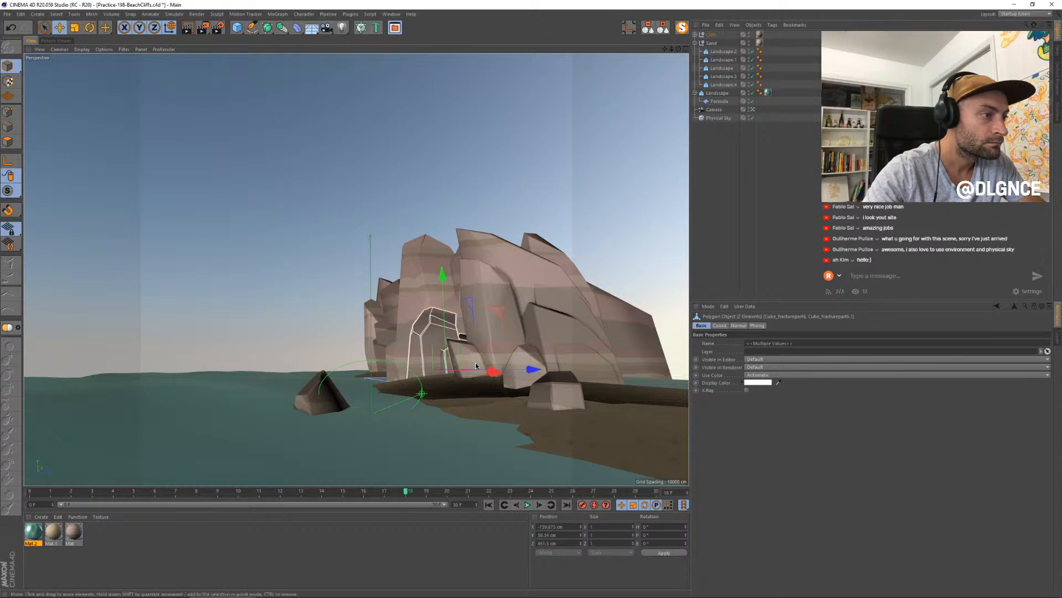
click(445, 358)
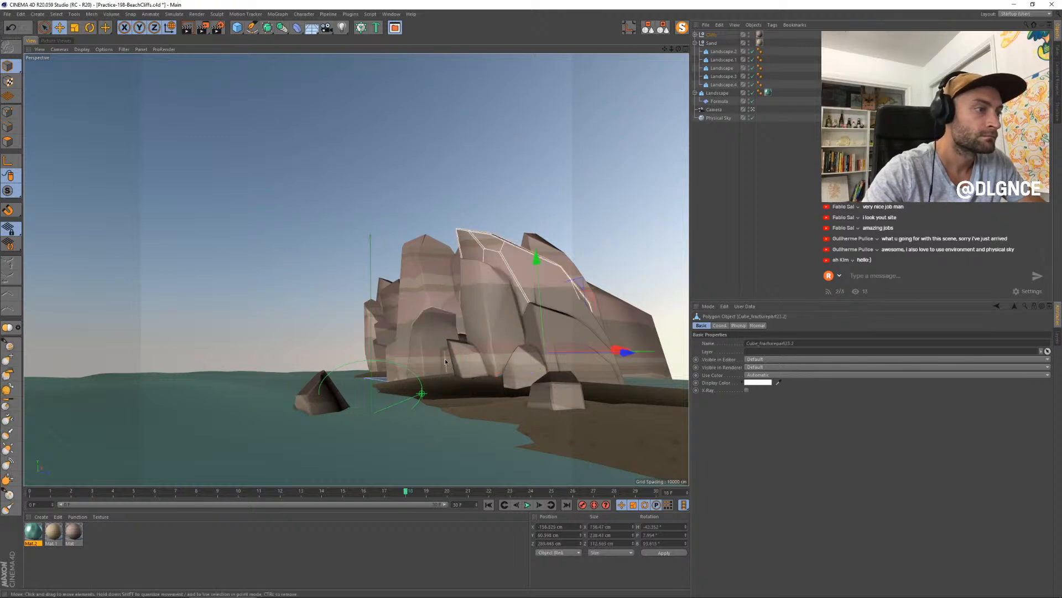
drag(527, 371, 542, 373)
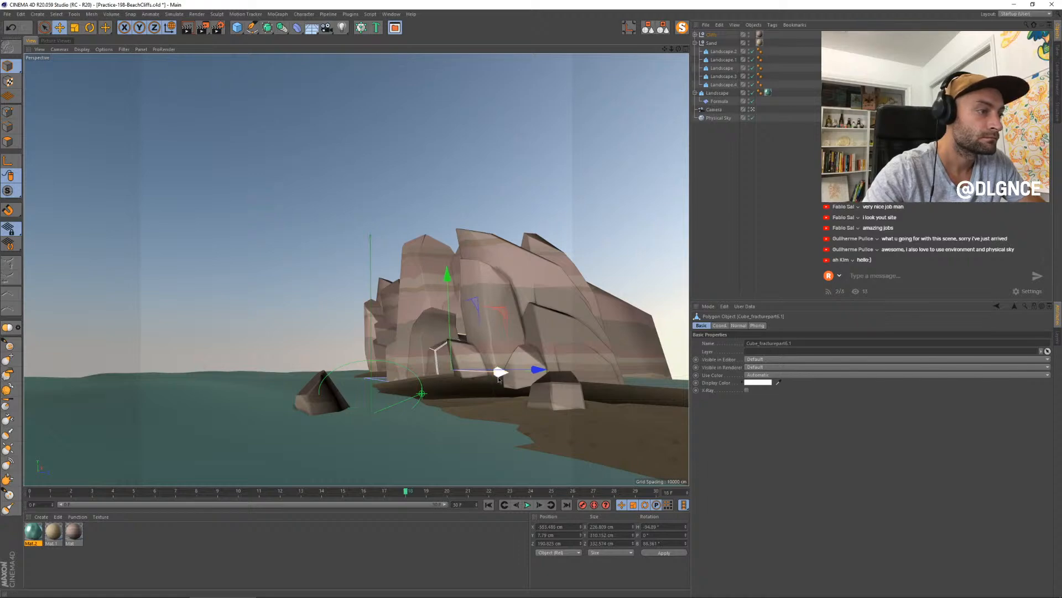
key(shift+r)
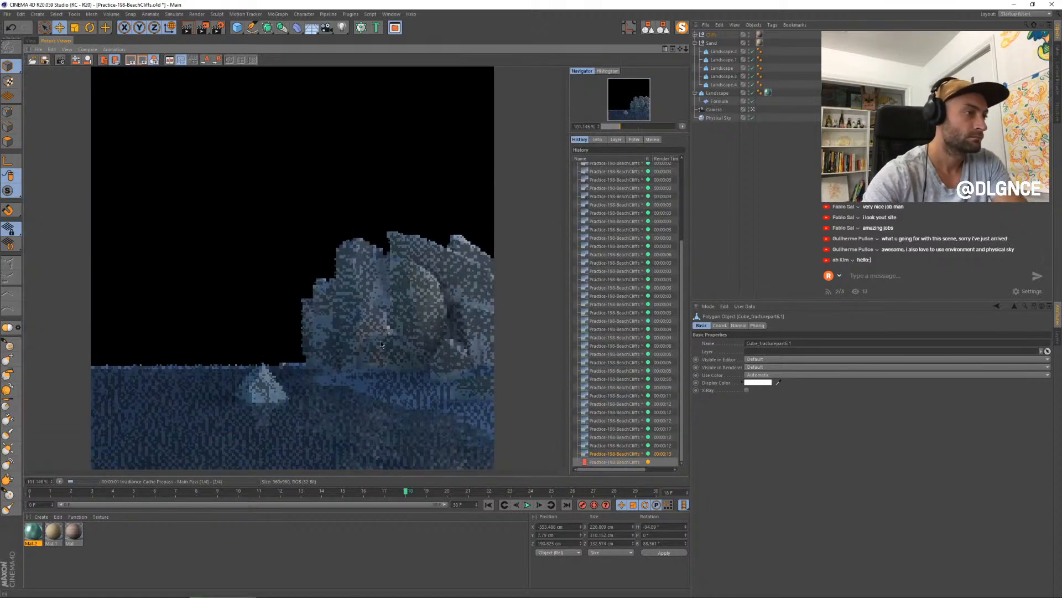
scroll(381, 344, down, 2)
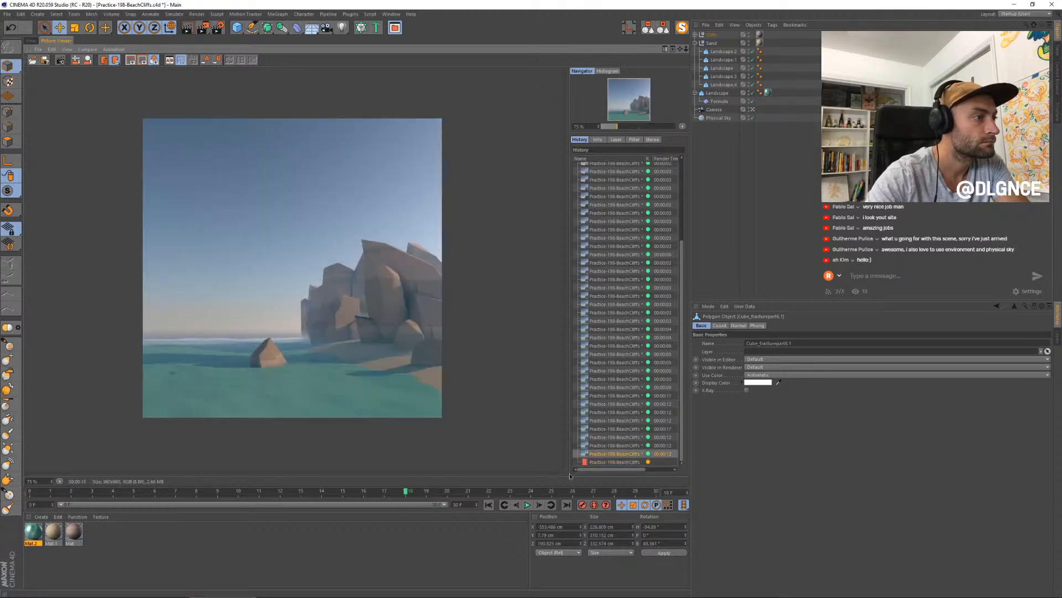
- Adjust the water material Mat.2, setting its color to hue 152° and saturation 44%, and review its luminance settings
double_click(33, 532)
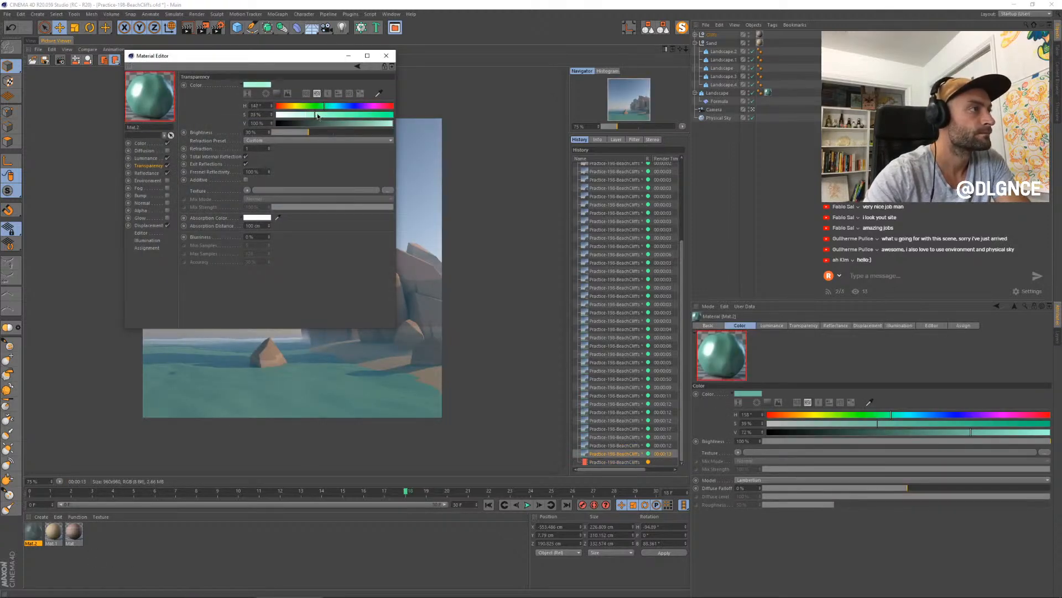
click(141, 144)
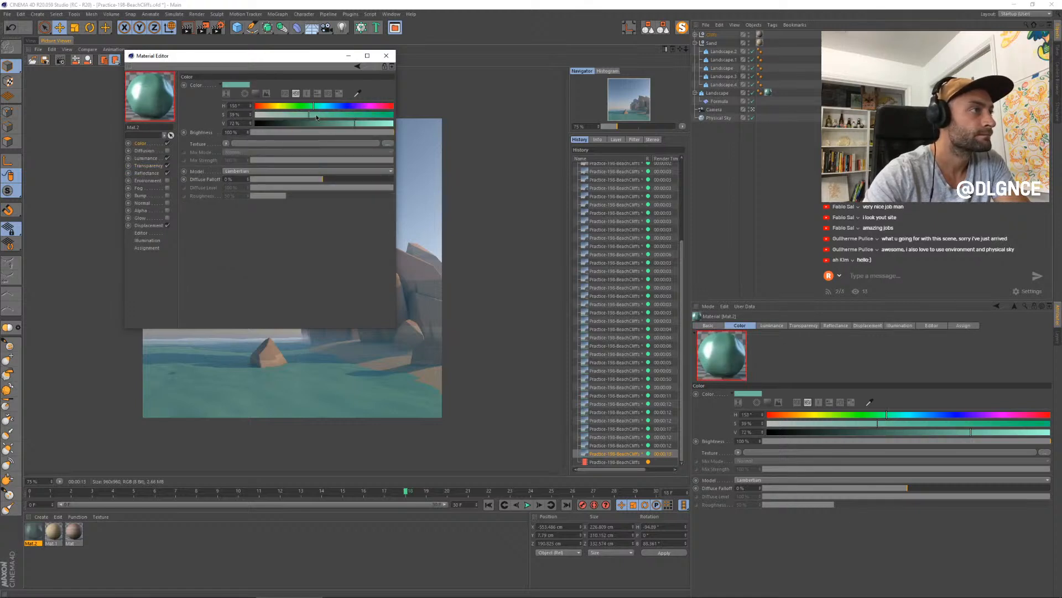
click(145, 159)
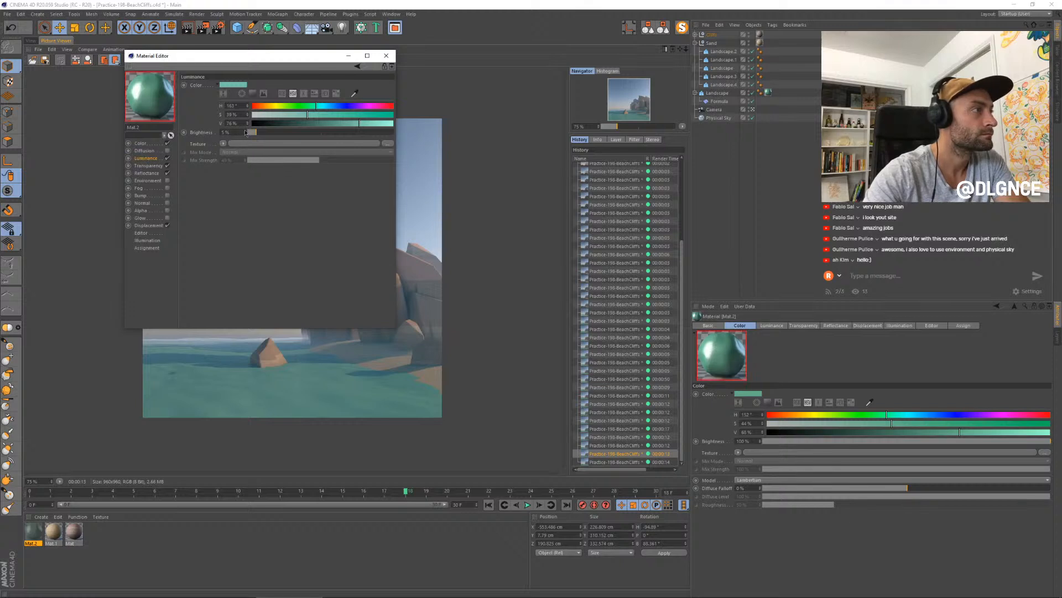
click(386, 55)
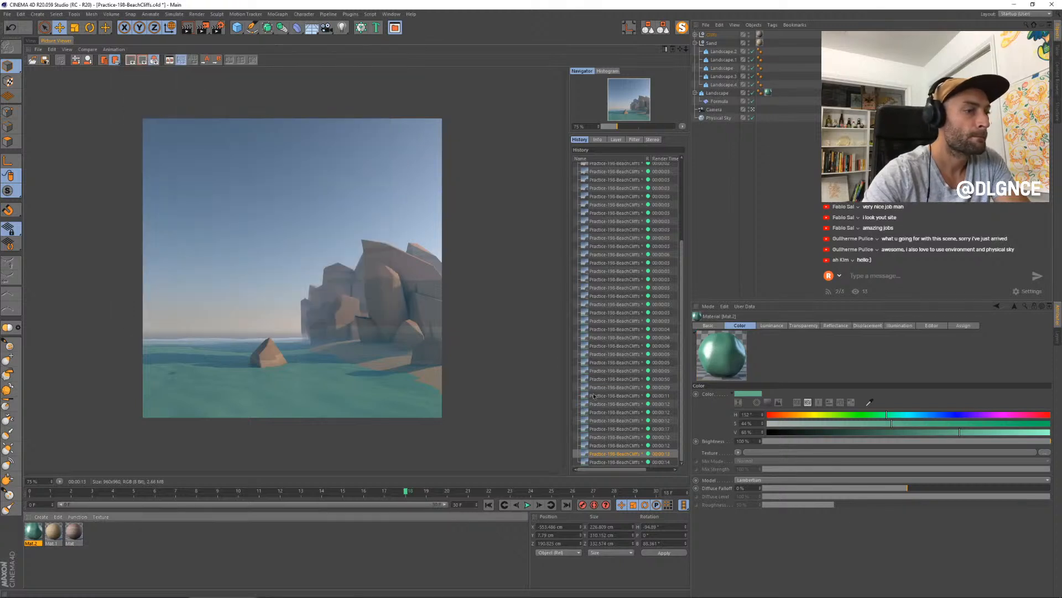
- Compare the new render with the previous ones in the render history, checking the cliff shape and shoreline
click(624, 462)
key(Up)
key(Up)
key(Up)
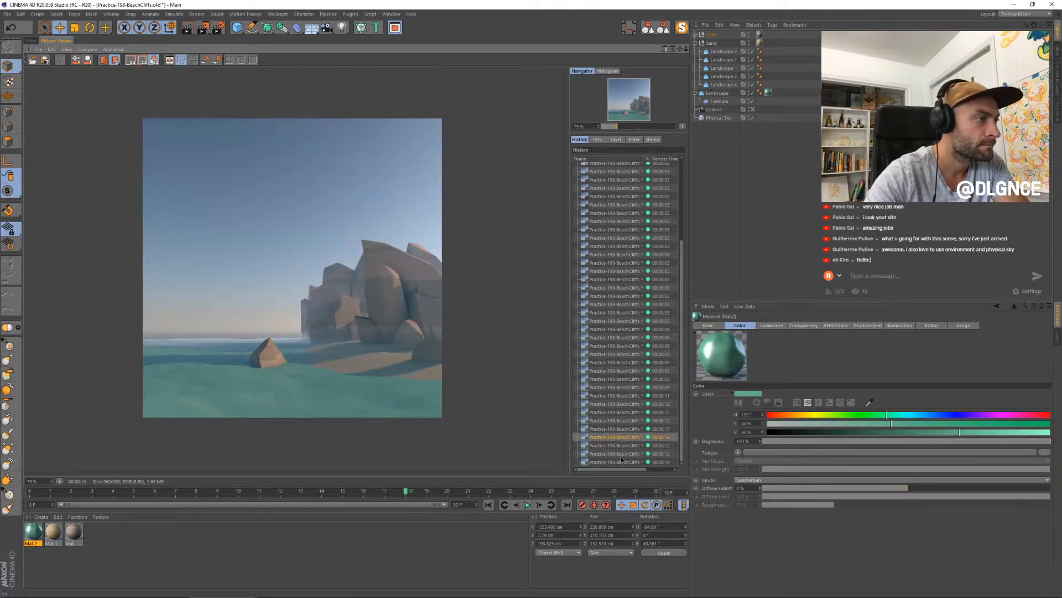
key(Down)
key(Down)
key(Down)
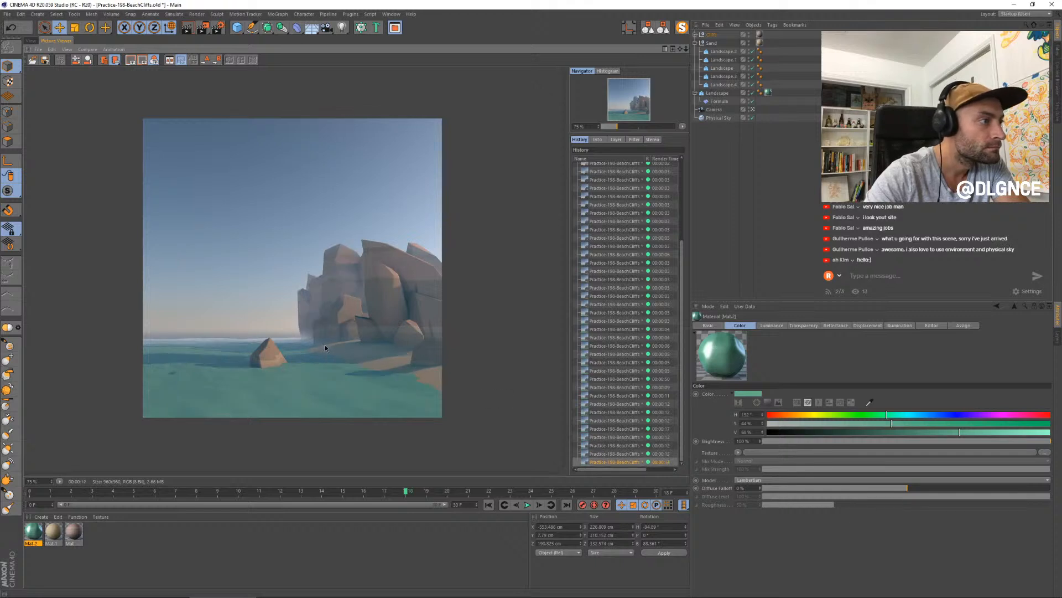
key(Up)
key(Down)
key(Up)
key(Down)
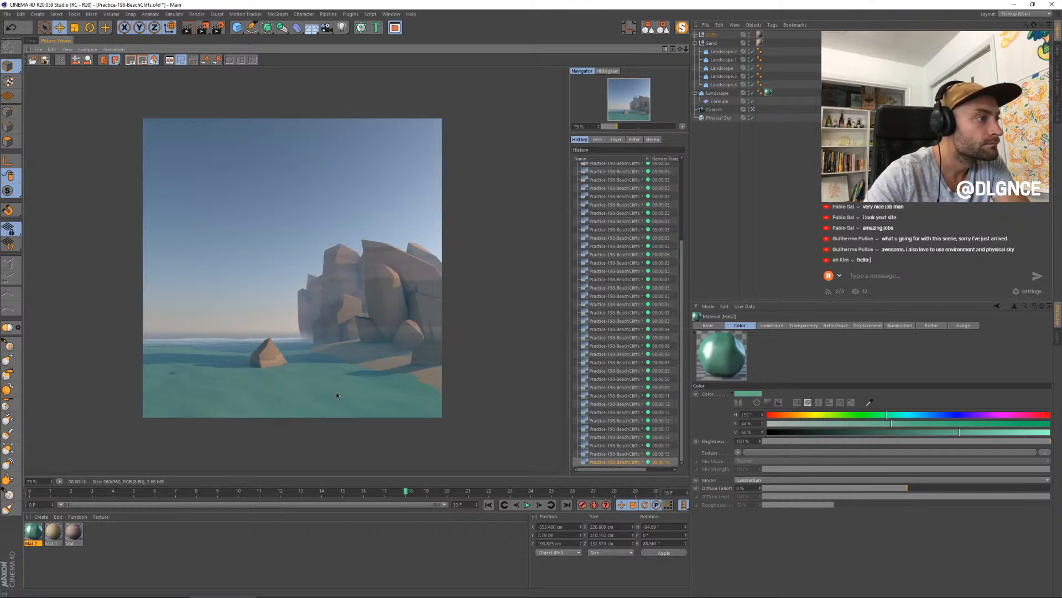
- Return to the perspective view and move the tall rock piece and the low rock in front of it seaward
click(32, 40)
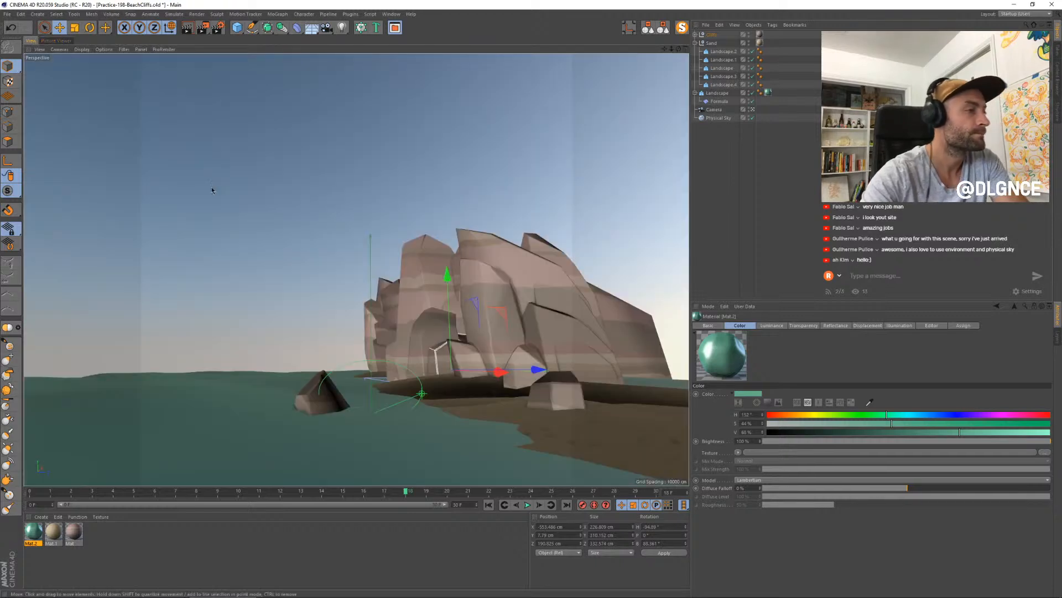
click(393, 366)
shift+click(414, 324)
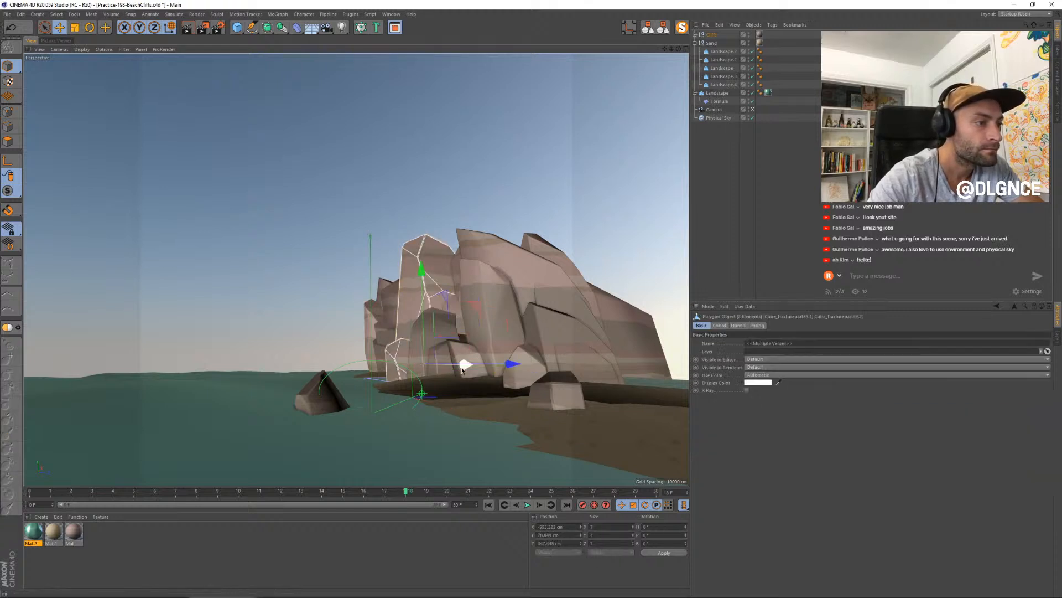
drag(464, 372, 503, 363)
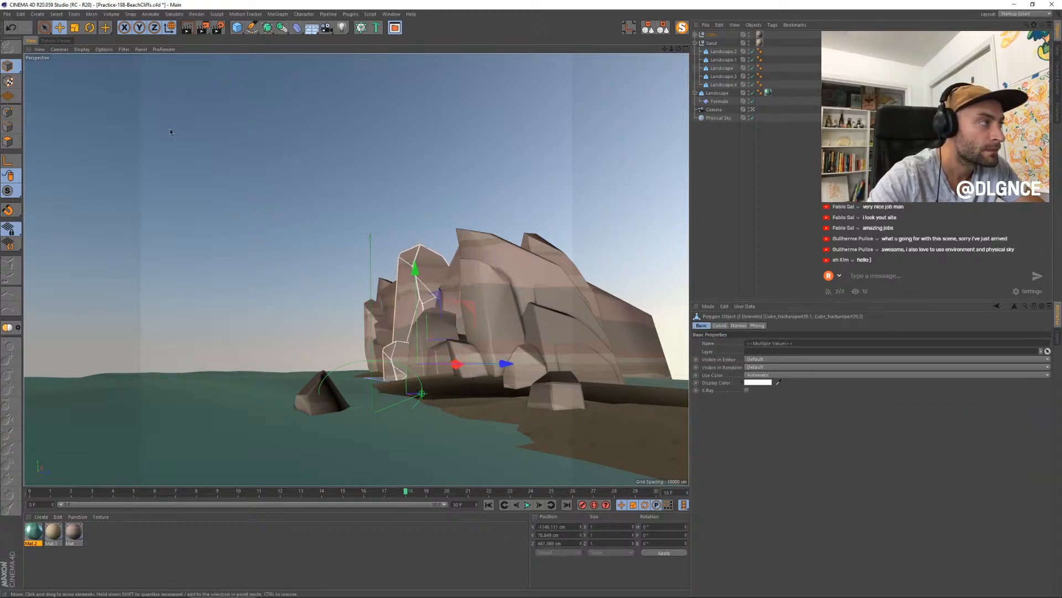
- Go back to the rendered images and examine how the cliff and water differ between the latest render and earlier ones
key(shift+r)
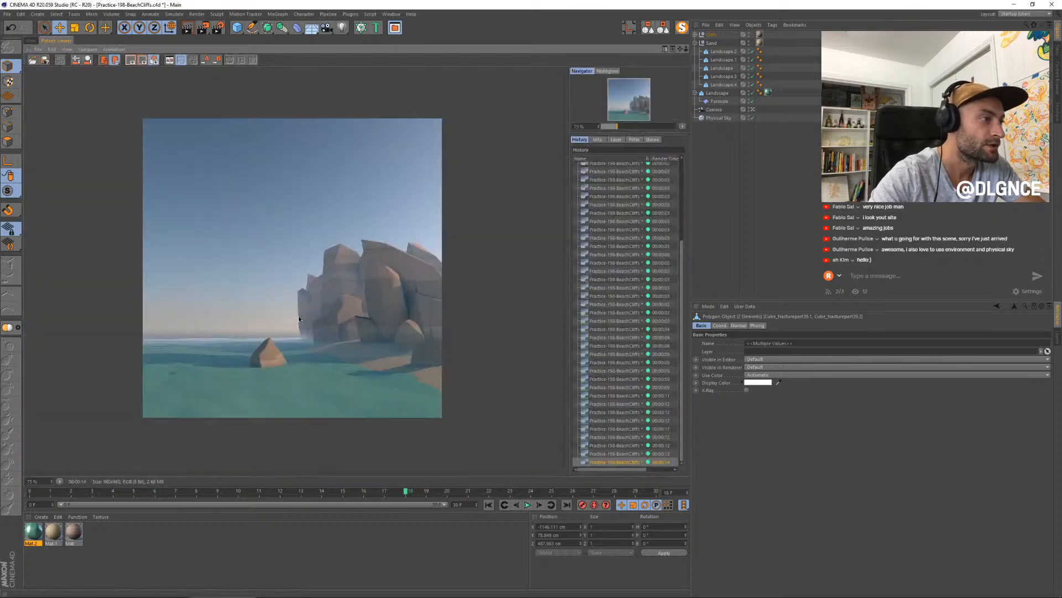
click(605, 430)
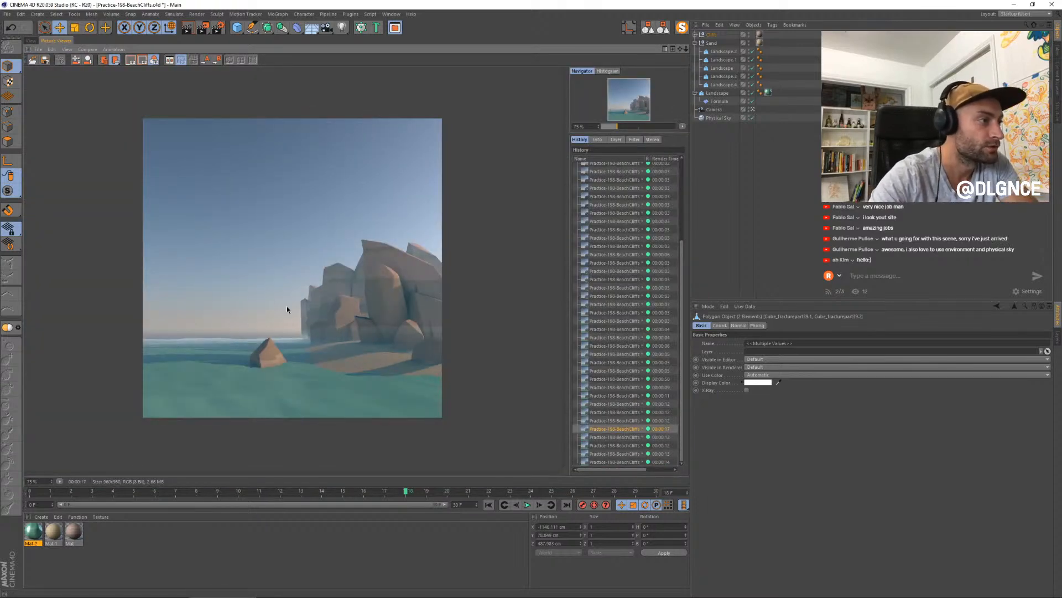
key(Down)
key(Down)
key(Down)
key(Down)
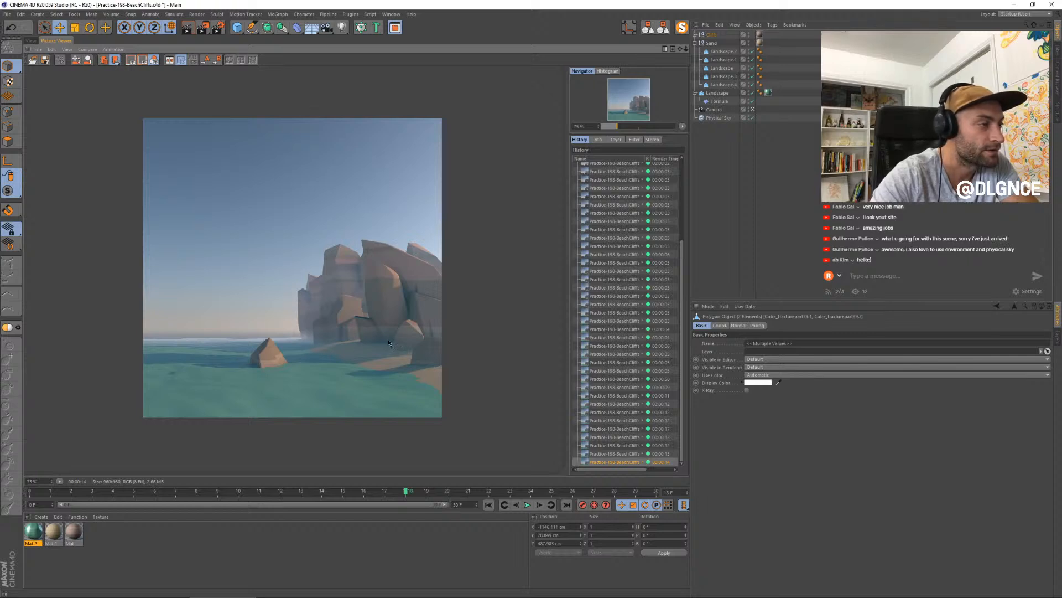
key(Up)
key(Up)
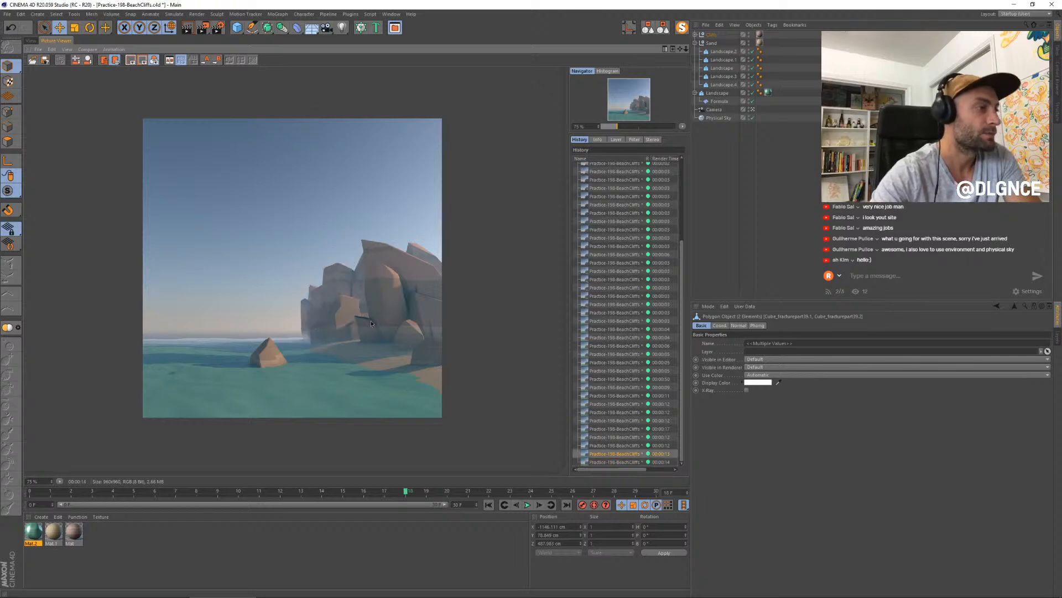
key(Down)
key(Down)
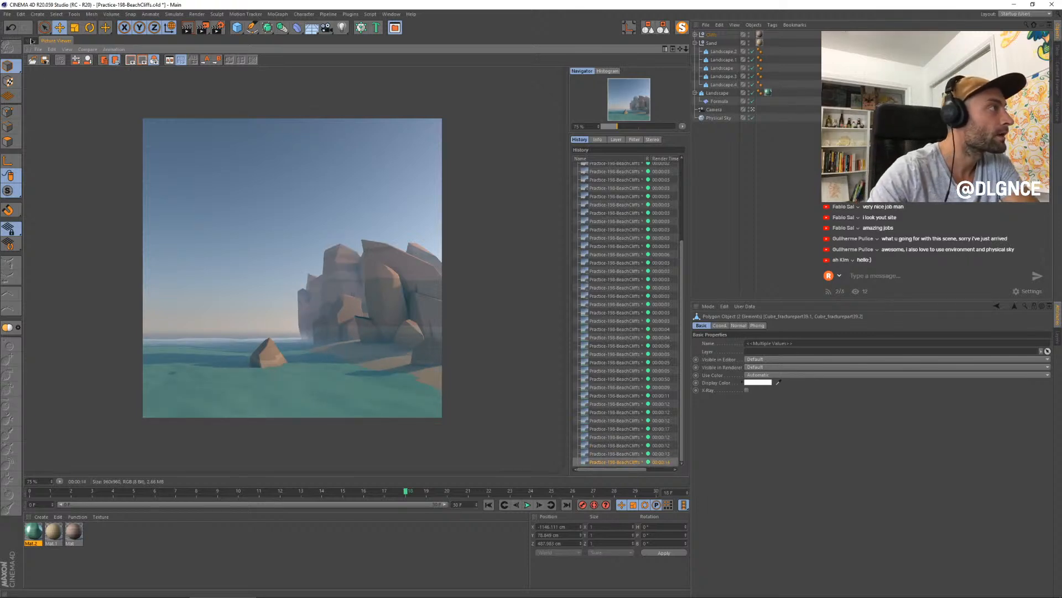
- Move the lone rock in the water farther out in the perspective view, scale it up and rotate it
click(32, 40)
click(322, 394)
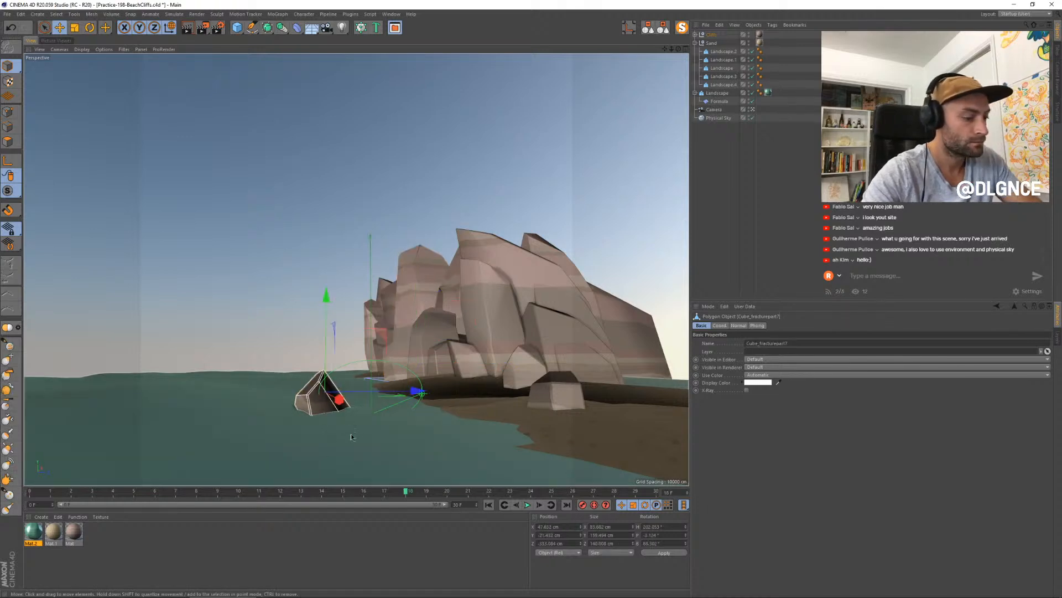
drag(339, 400, 317, 400)
key(t)
drag(309, 335, 312, 318)
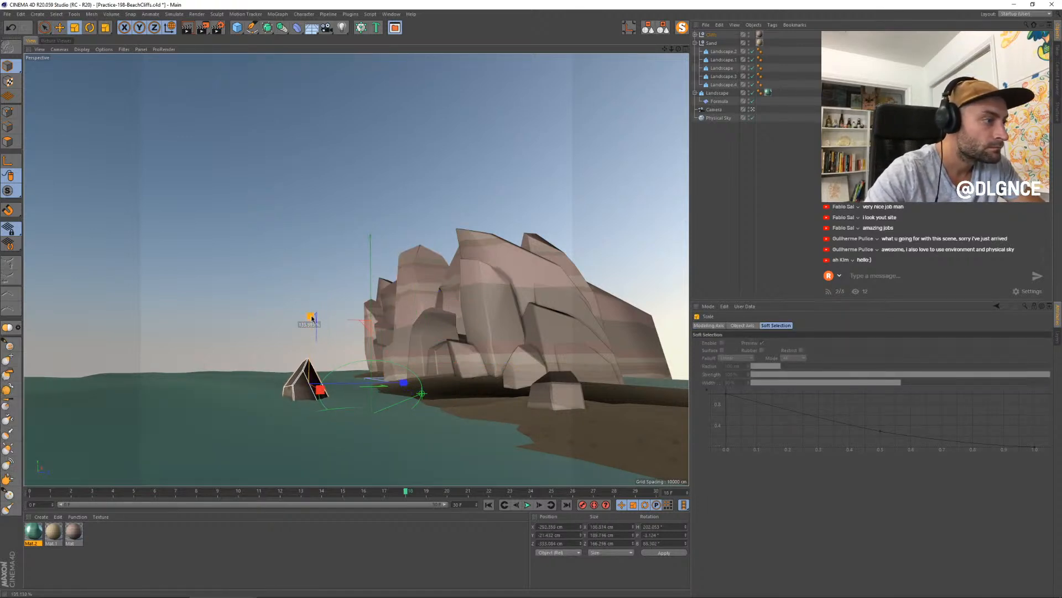
mouse_move(327, 400)
mouse_down()
mouse_move(315, 390)
mouse_move(257, 395)
mouse_move(385, 369)
mouse_move(327, 380)
mouse_up()
key(r)
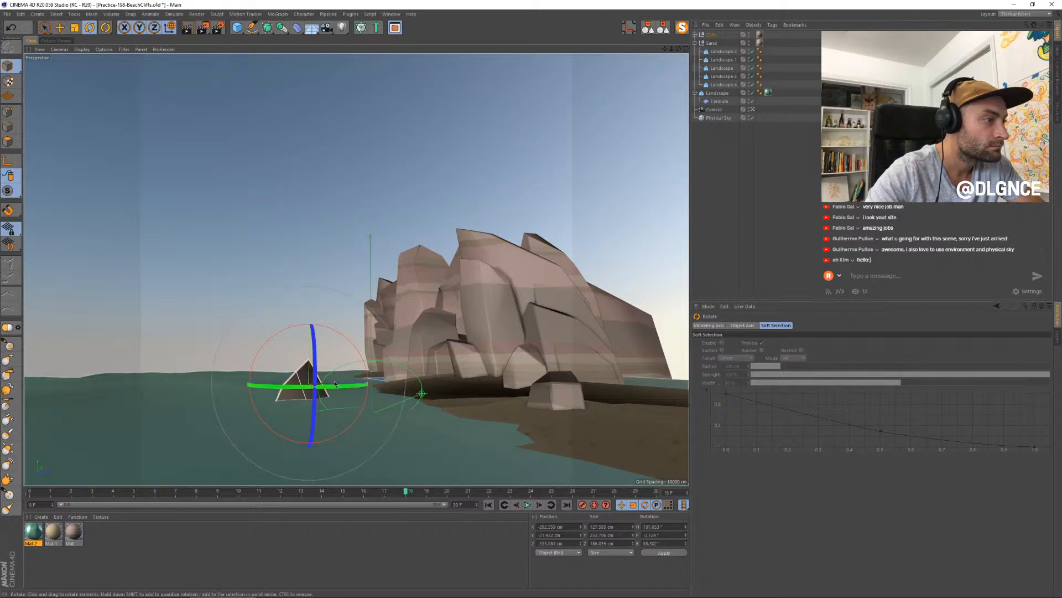
- Cut a diagonal edge across the lone rock's lit face with Line Cut, return to Model mode and reopen the Picture Viewer
click(8, 141)
key(k)
key(k)
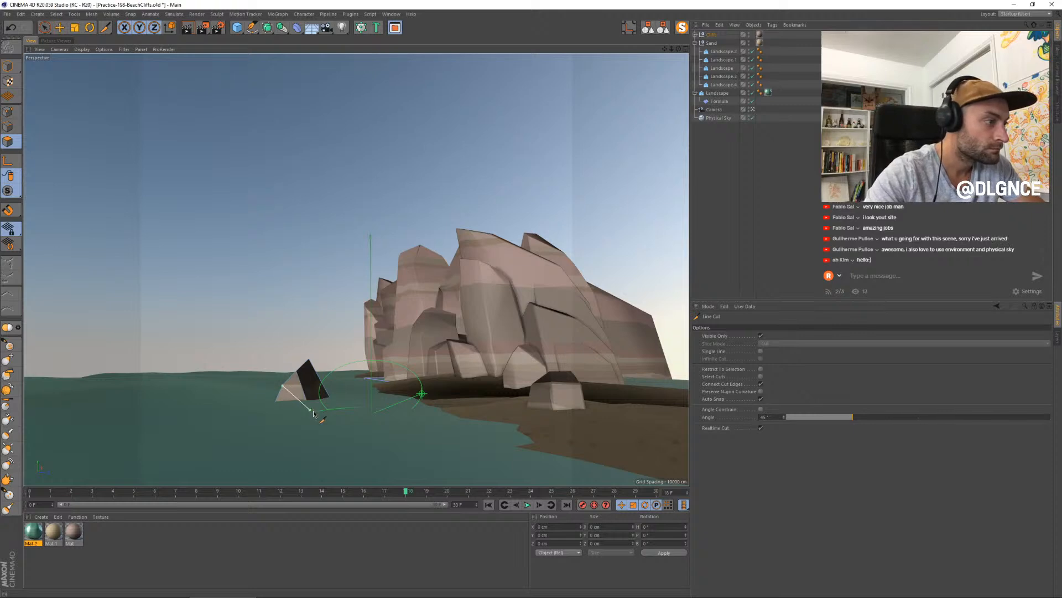
key(space)
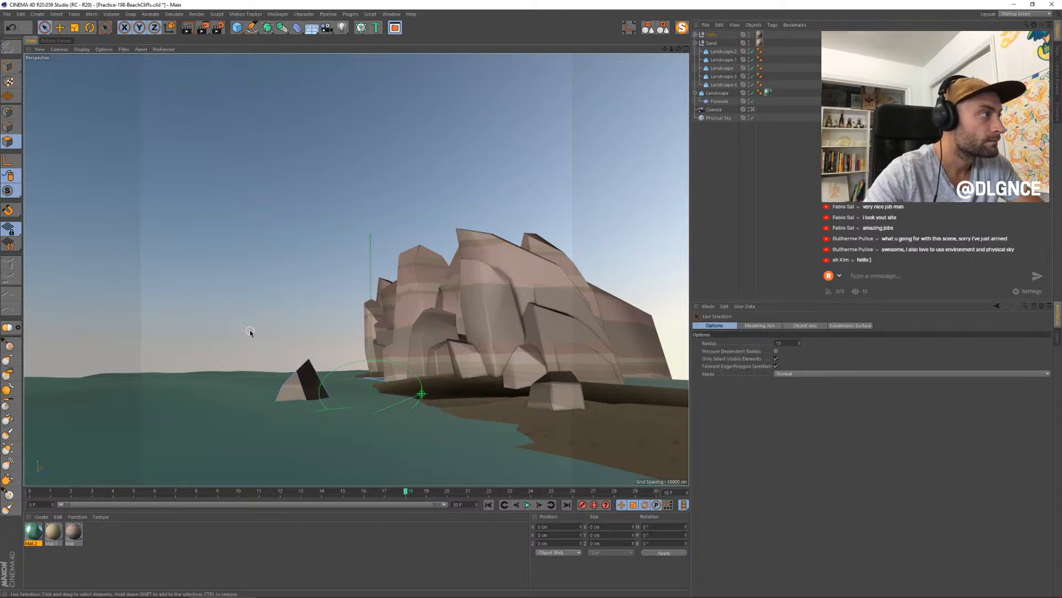
click(10, 65)
key(e)
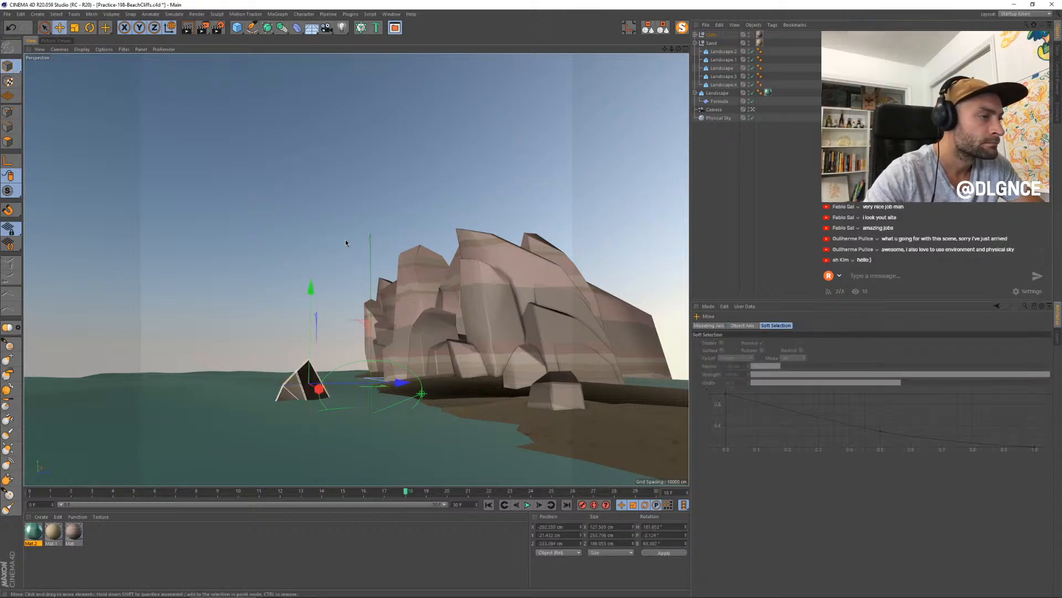
click(345, 242)
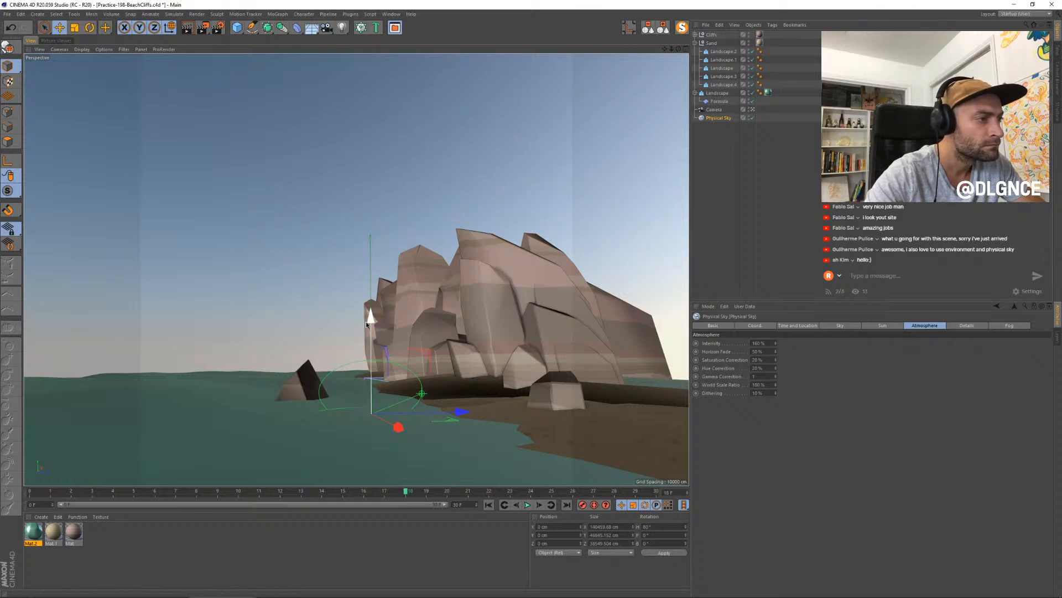
click(56, 40)
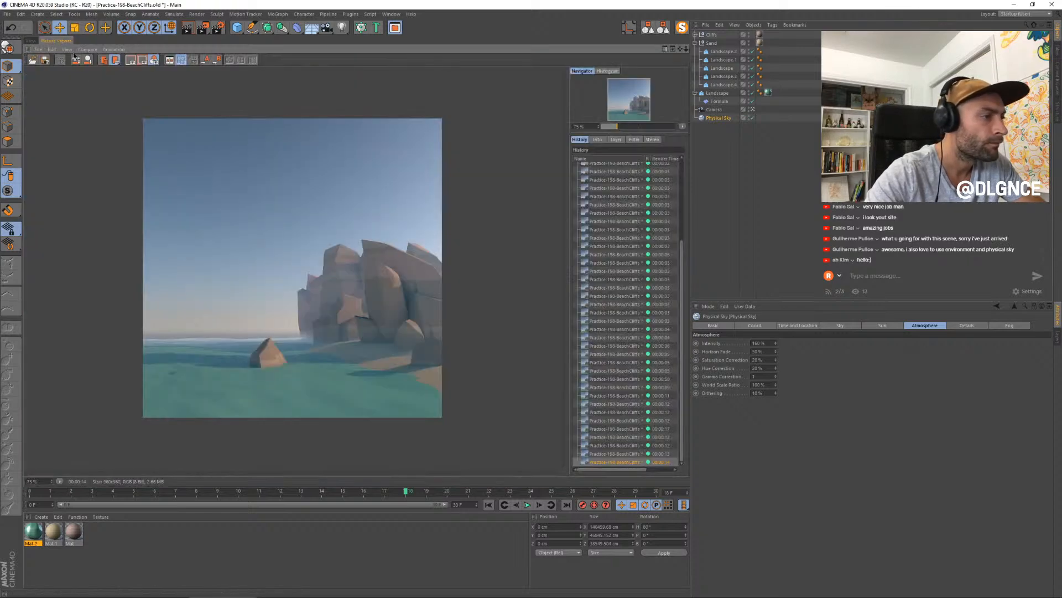
- Return to the perspective view, select the small rock at the cliff's seaward foot, move it toward the water and adjust its height
click(31, 41)
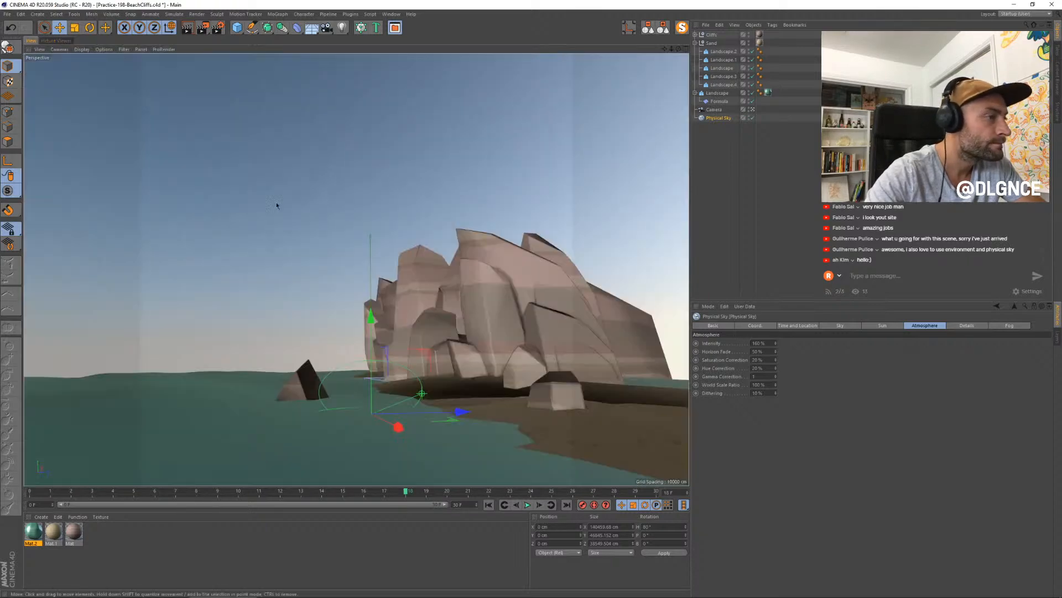
click(397, 355)
drag(452, 394, 429, 396)
key(t)
drag(396, 317, 396, 300)
key(e)
mouse_move(440, 399)
mouse_down()
mouse_move(495, 387)
mouse_move(446, 401)
mouse_move(462, 406)
mouse_move(422, 407)
mouse_up()
- Rescale the small rock where the cliff's seaward end meets the water, rotate it about its vertical axis and nudge its position
click(399, 354)
key(r)
key(t)
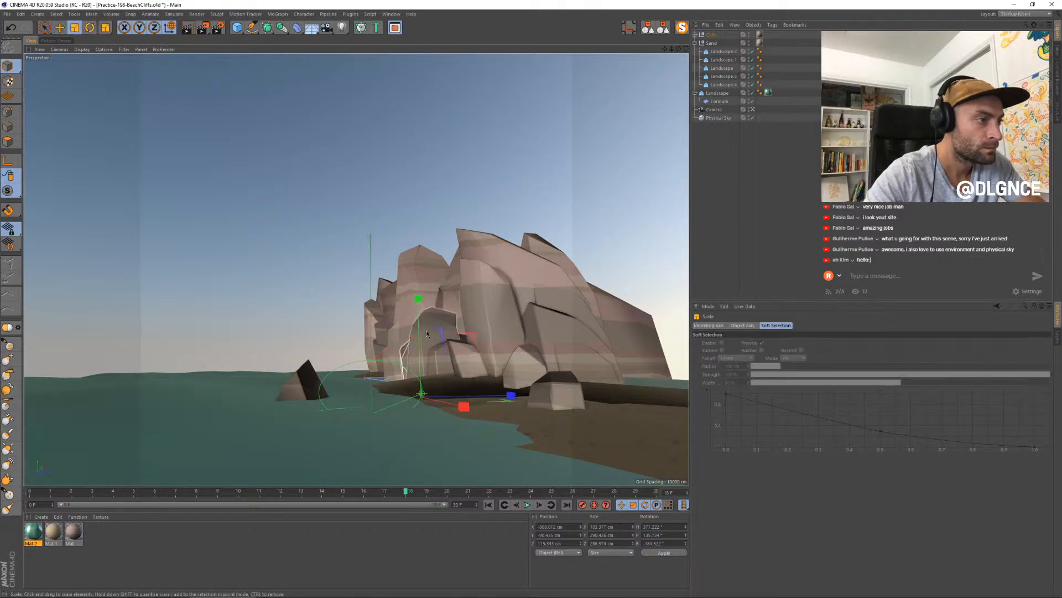
drag(420, 330, 422, 353)
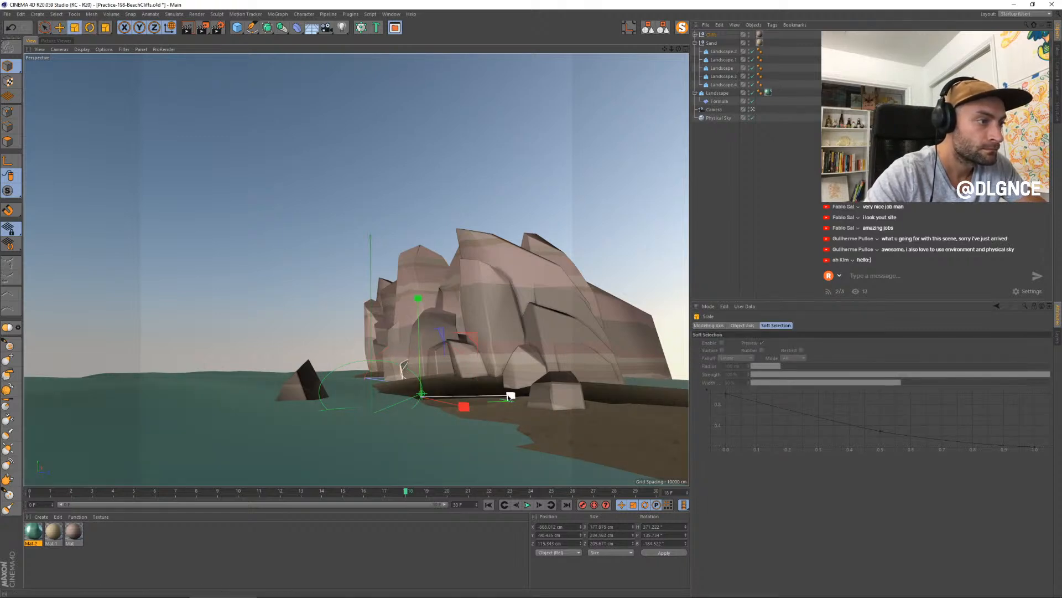
key(r)
drag(477, 398, 456, 400)
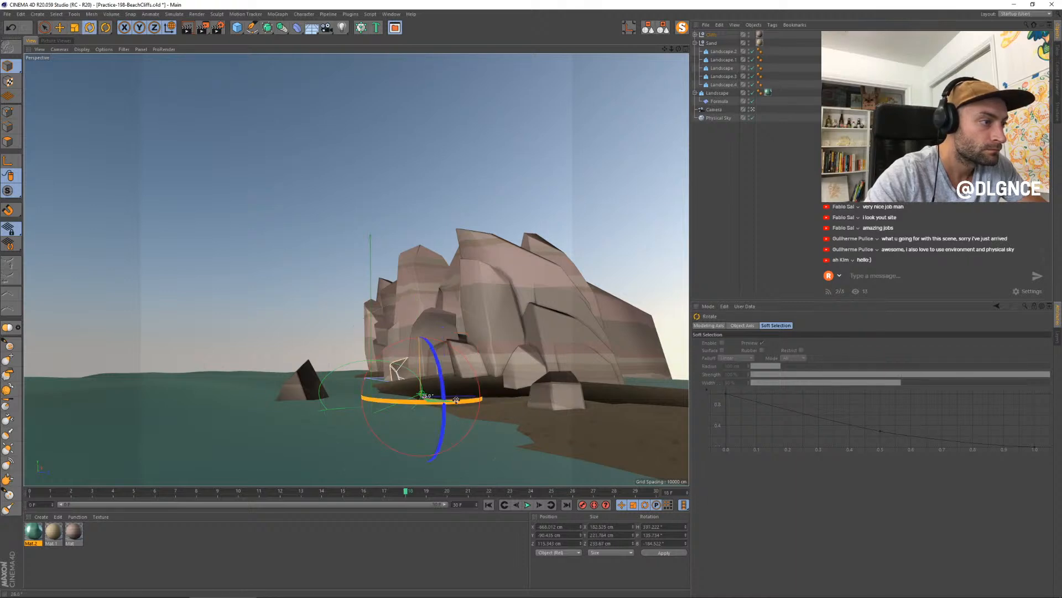
key(e)
drag(475, 335, 482, 333)
- Duplicate the tall slab on the cliff face, then rotate, shrink and shift the copy slightly seaward
click(507, 305)
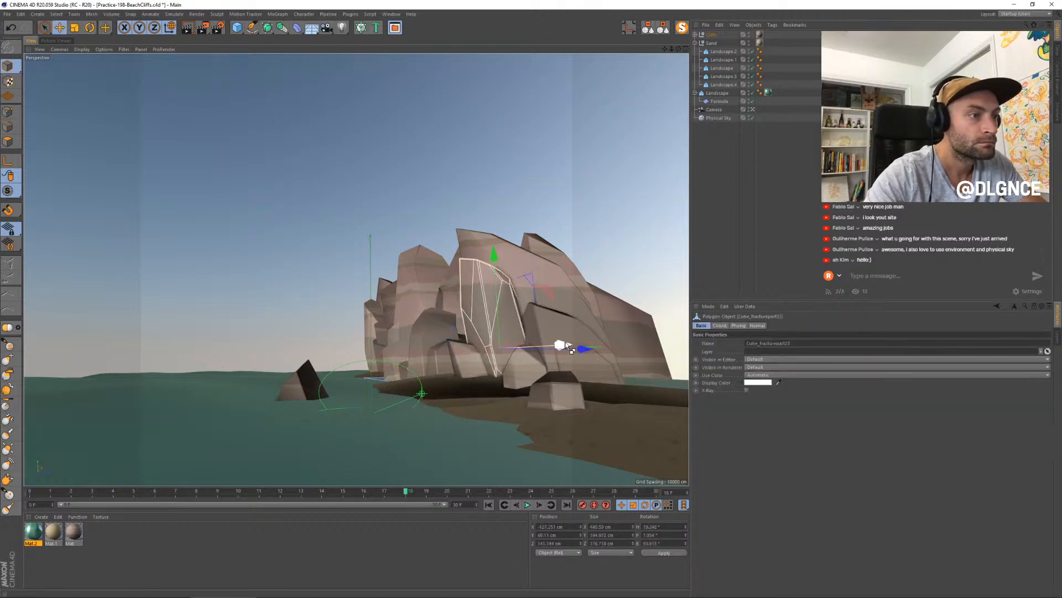
drag(565, 344, 560, 342)
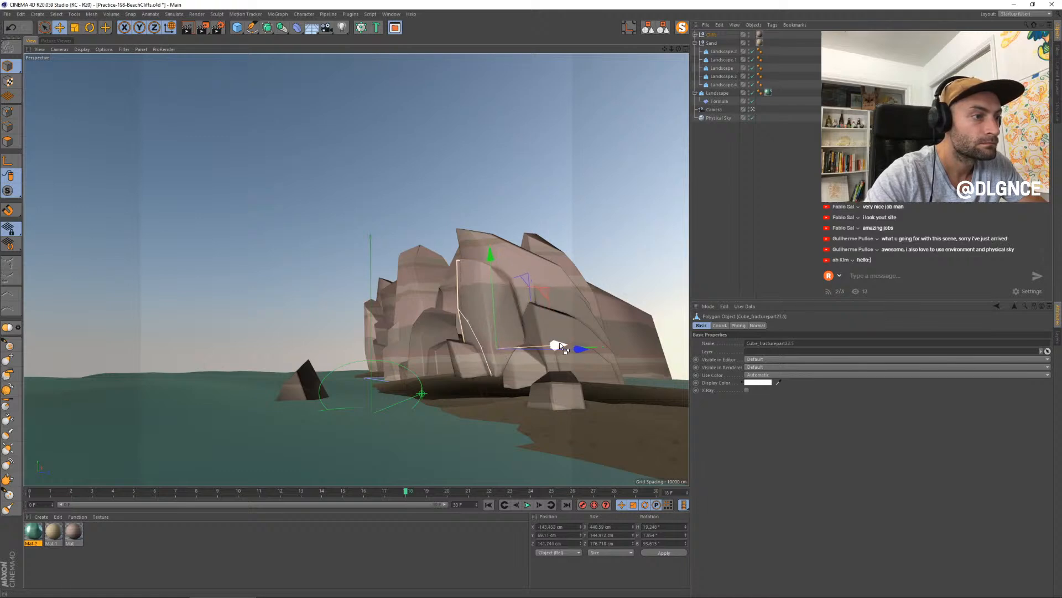
key(r)
drag(460, 302, 494, 300)
key(t)
key(e)
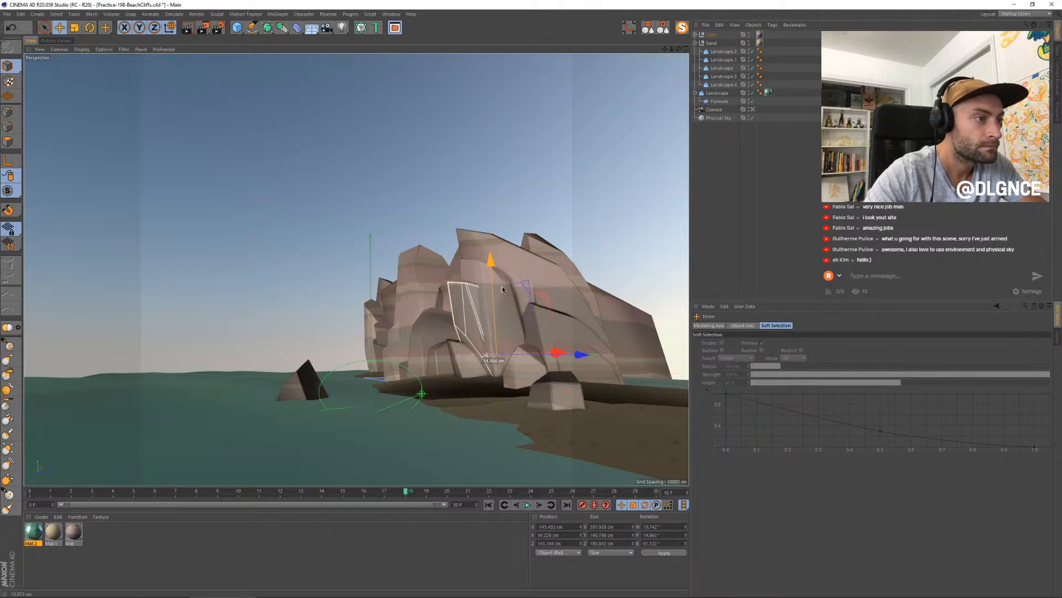
drag(579, 354, 571, 356)
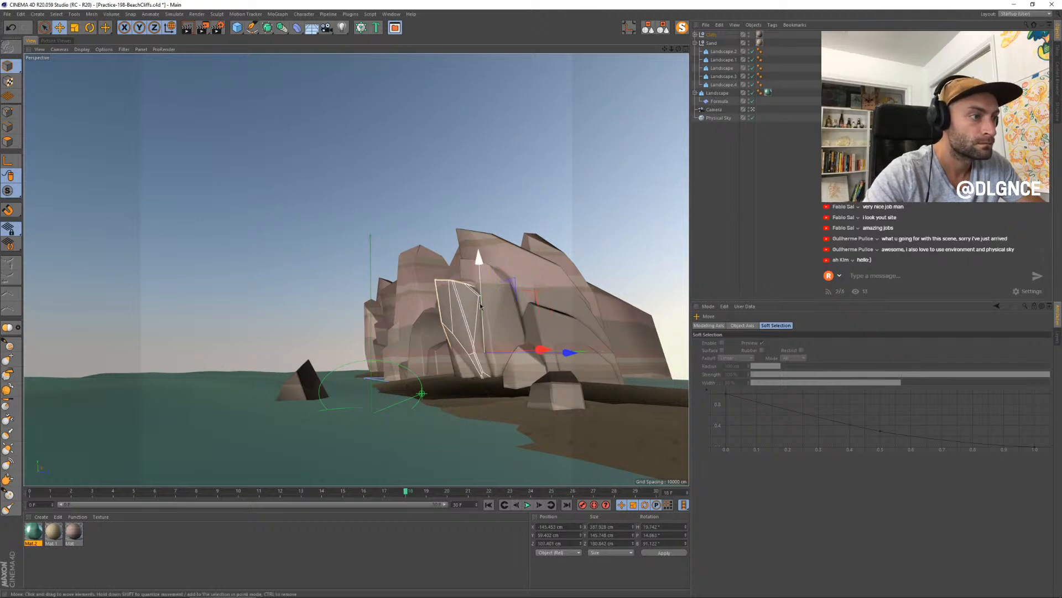
- Lower the slab copy to the cliff's foot, tilt it and move it toward the beach, then render the scene to the Picture Viewer
drag(480, 275, 481, 339)
key(r)
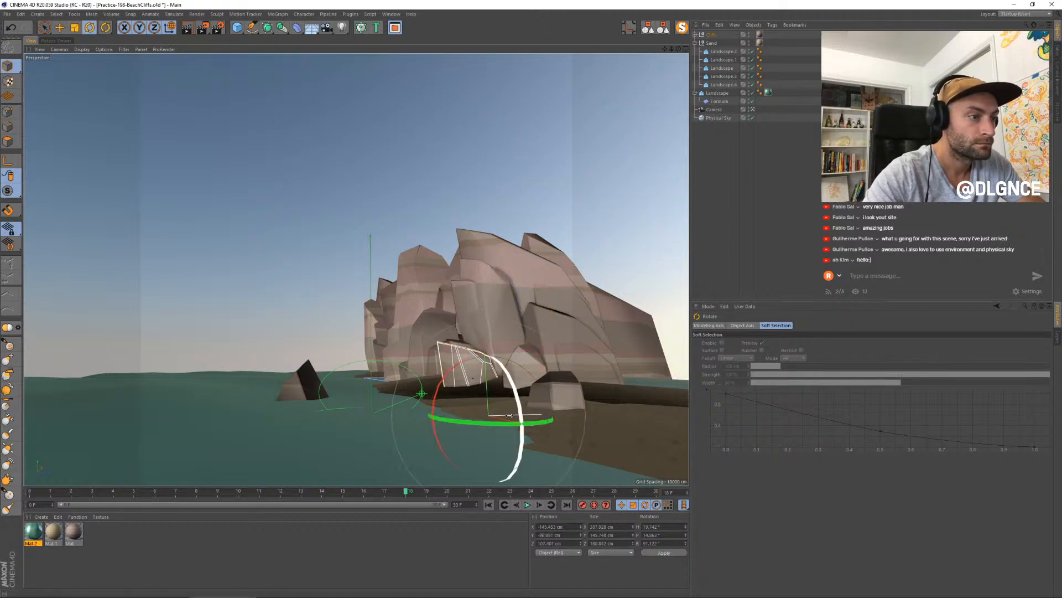
drag(472, 410, 494, 417)
key(e)
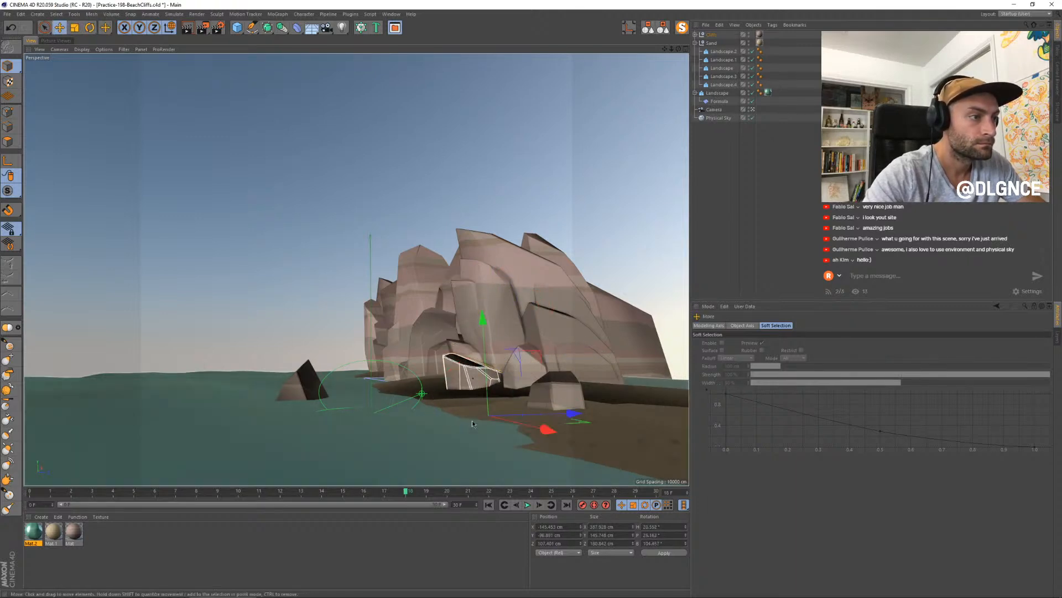
mouse_move(575, 417)
mouse_down()
mouse_move(608, 417)
mouse_move(575, 426)
mouse_up()
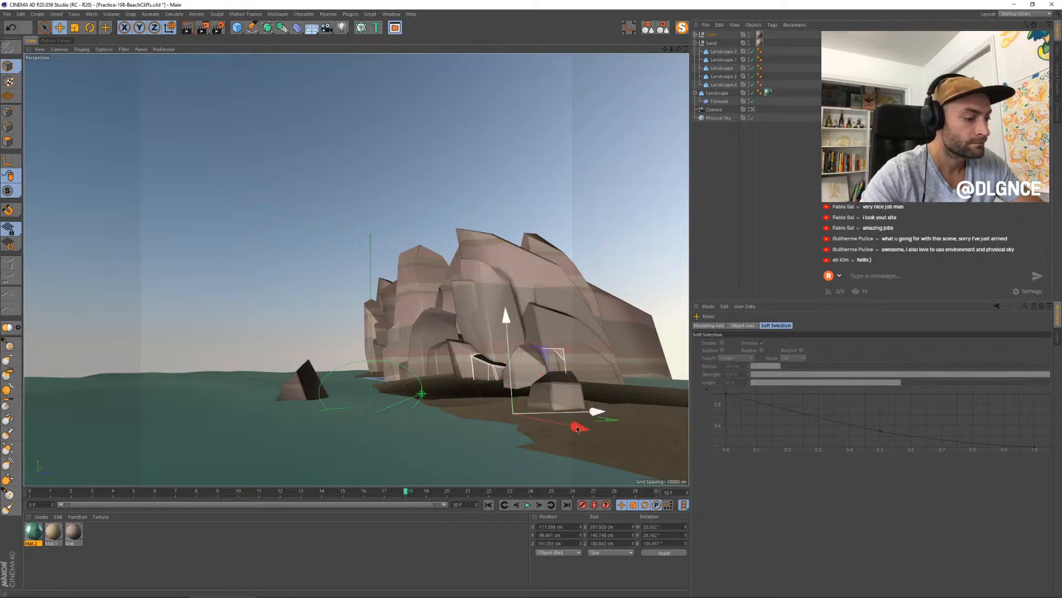
key(shift+r)
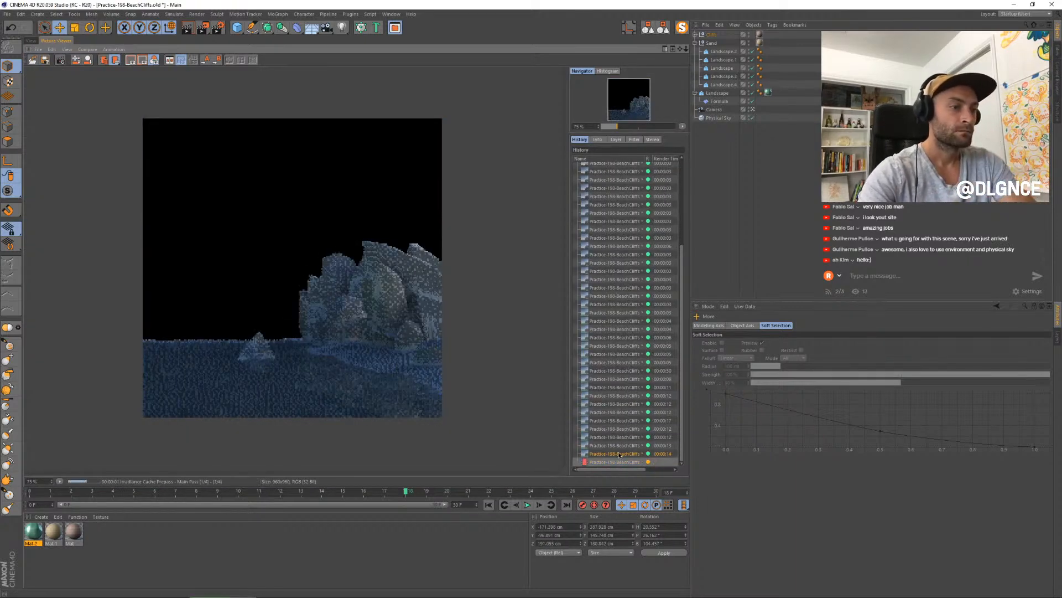
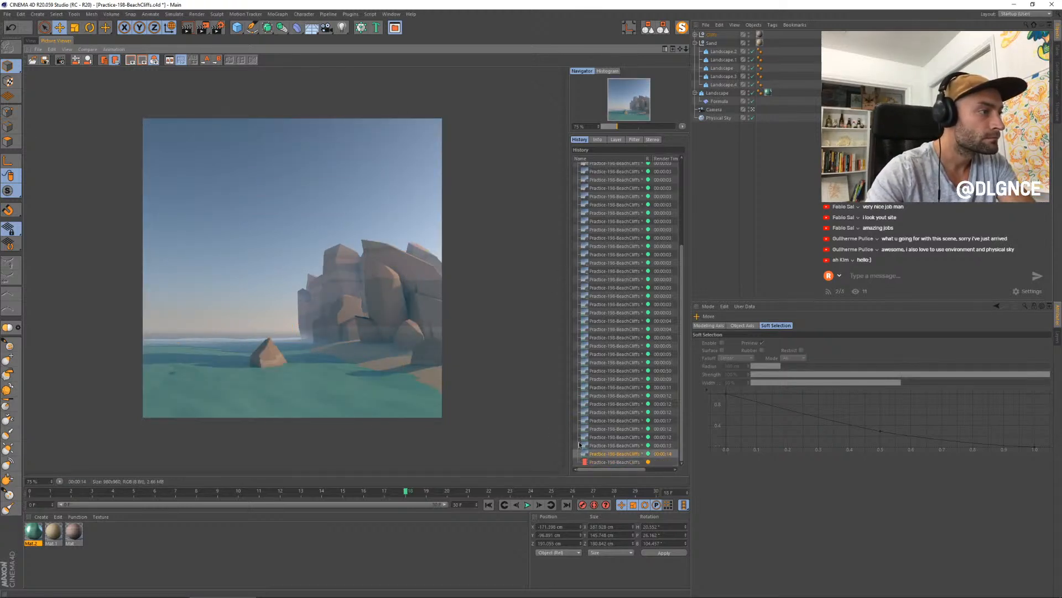
- Enlarge the render and compare the most recent versions in the Picture Viewer history
scroll(316, 271, up, 1)
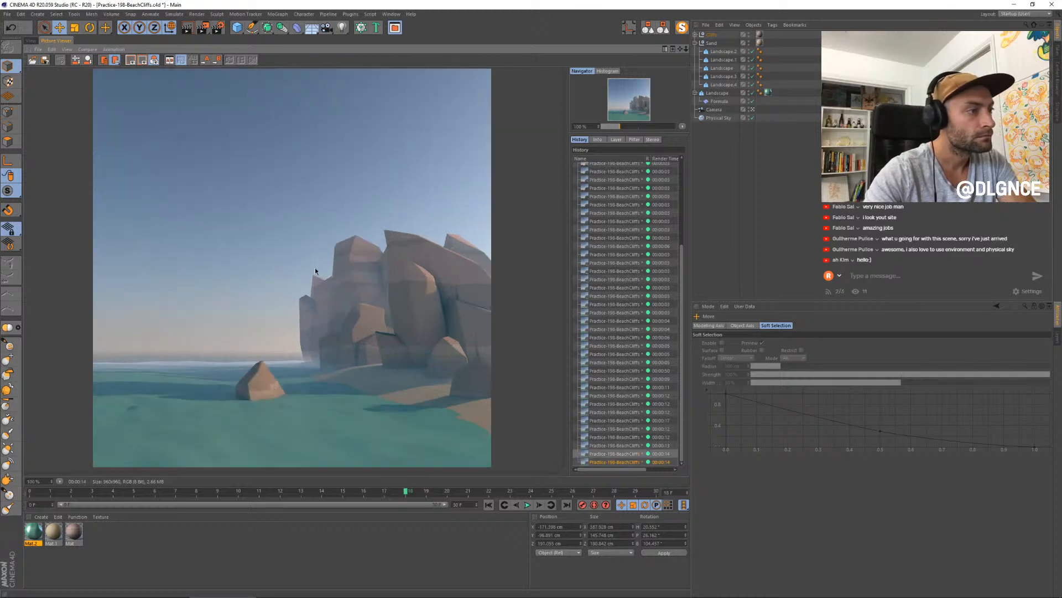
key(Down)
key(Up)
key(Up)
key(Up)
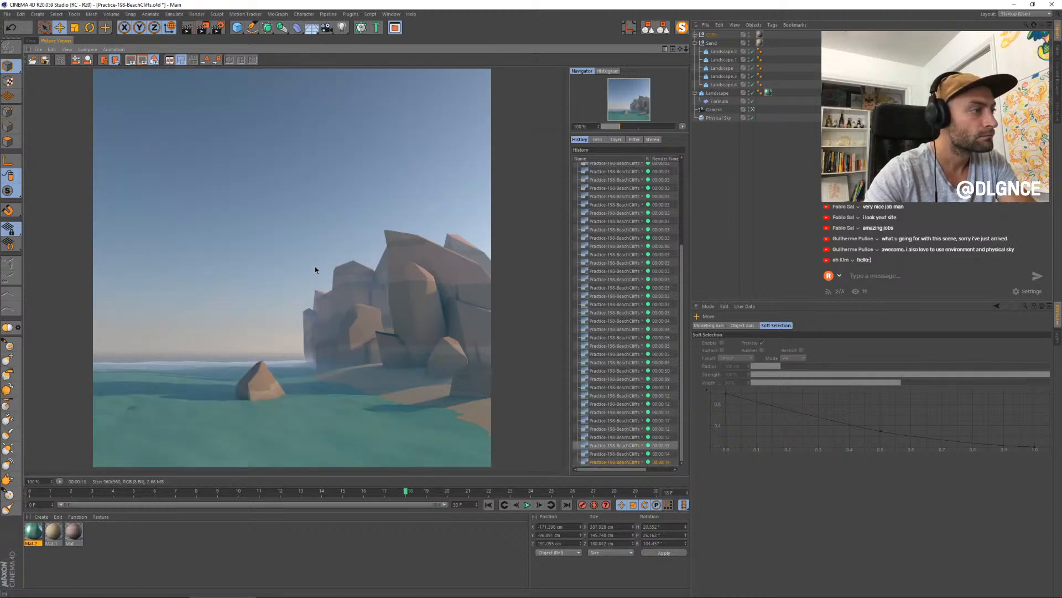
key(Down)
key(Down)
key(Down)
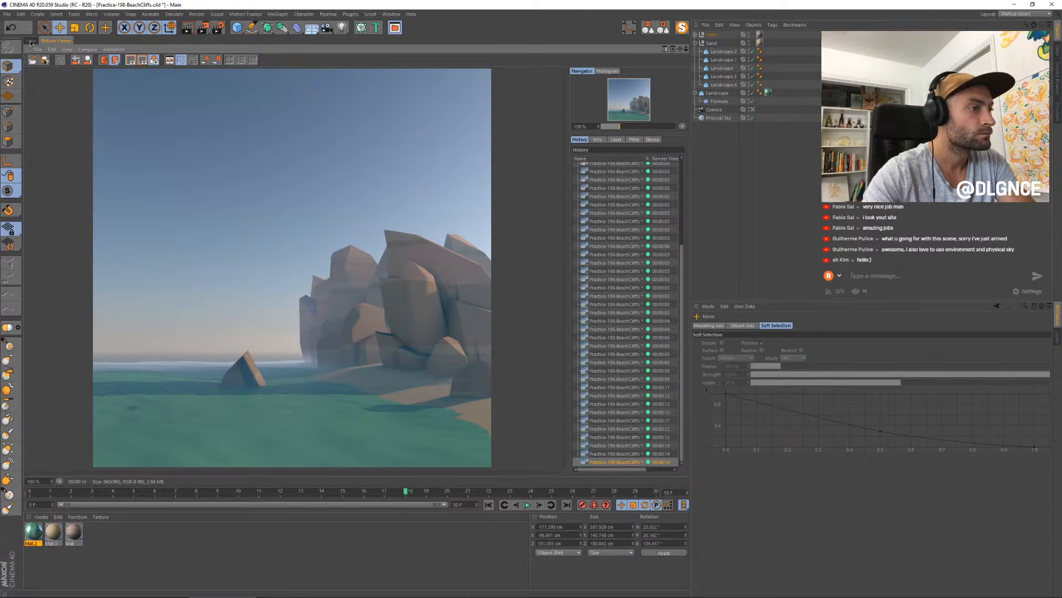
key(Up)
key(Down)
key(Up)
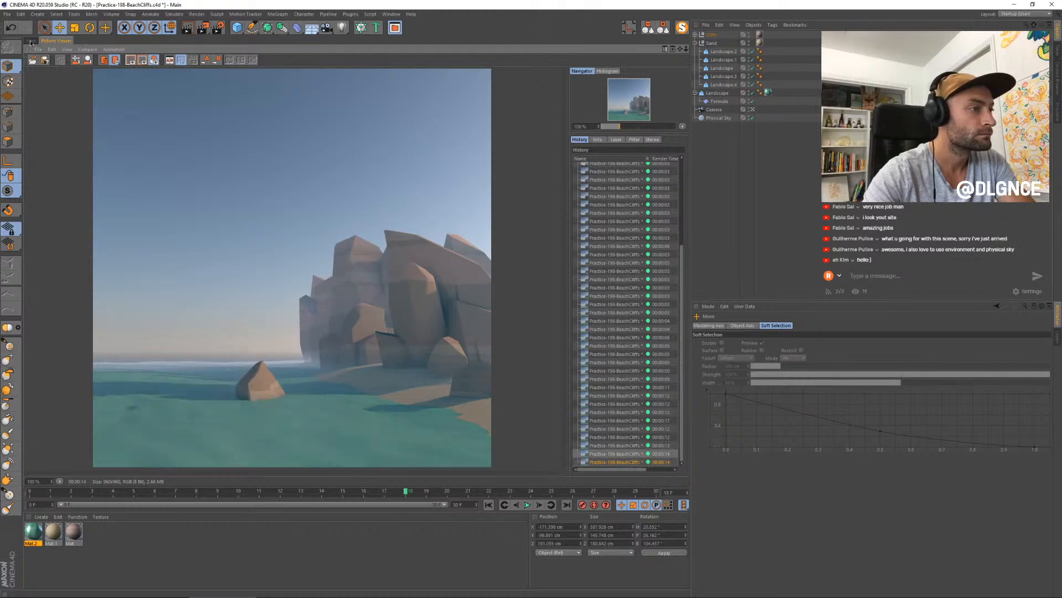
key(Down)
- Return to the perspective view, select the rock embedded in the cliff's beachward face, rotate and shrink it, and shift it seaward
click(31, 41)
click(555, 292)
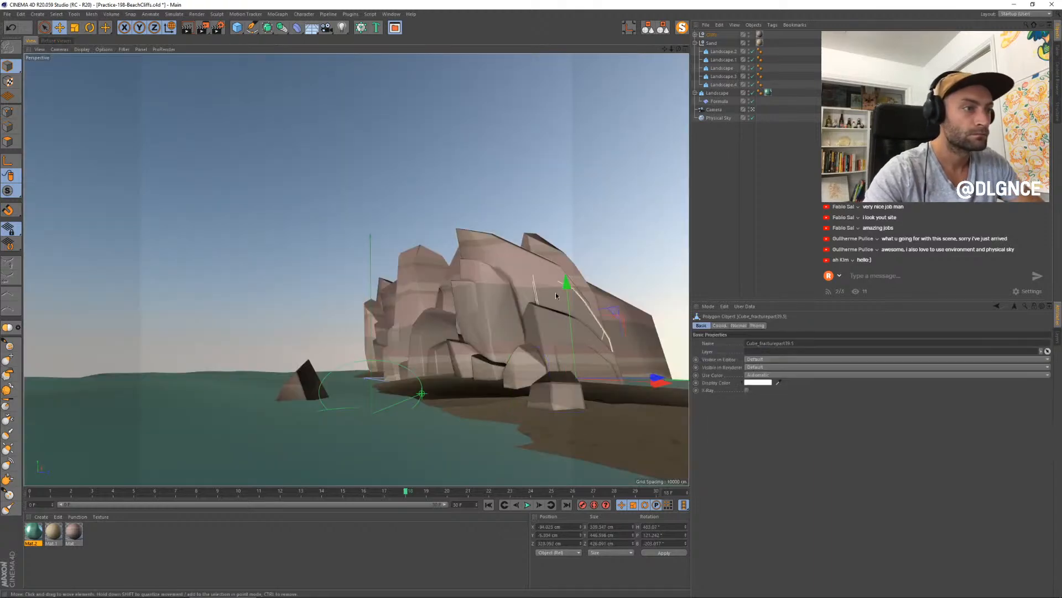
key(r)
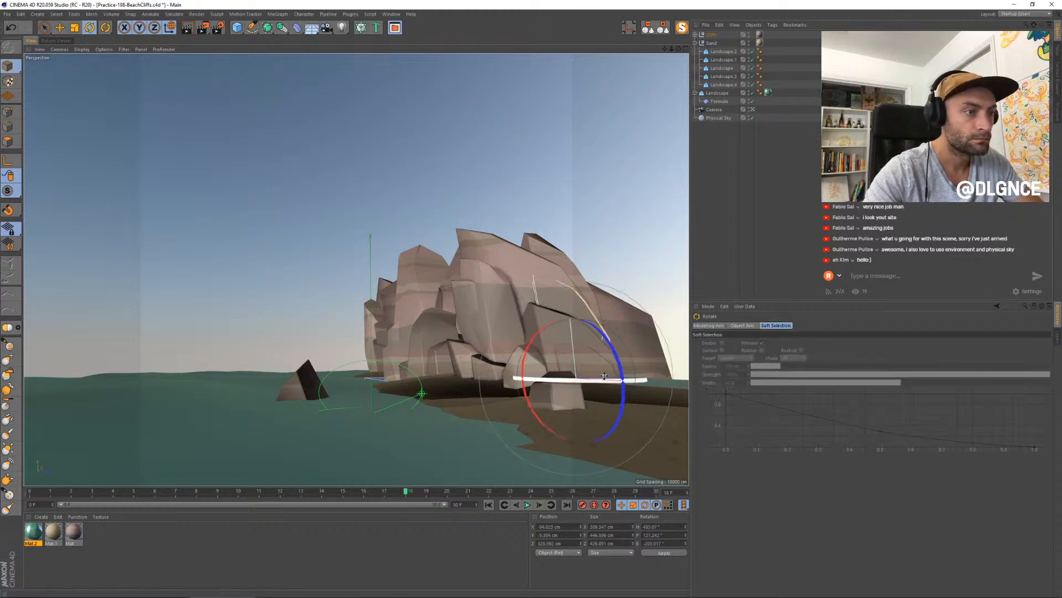
drag(614, 359, 619, 359)
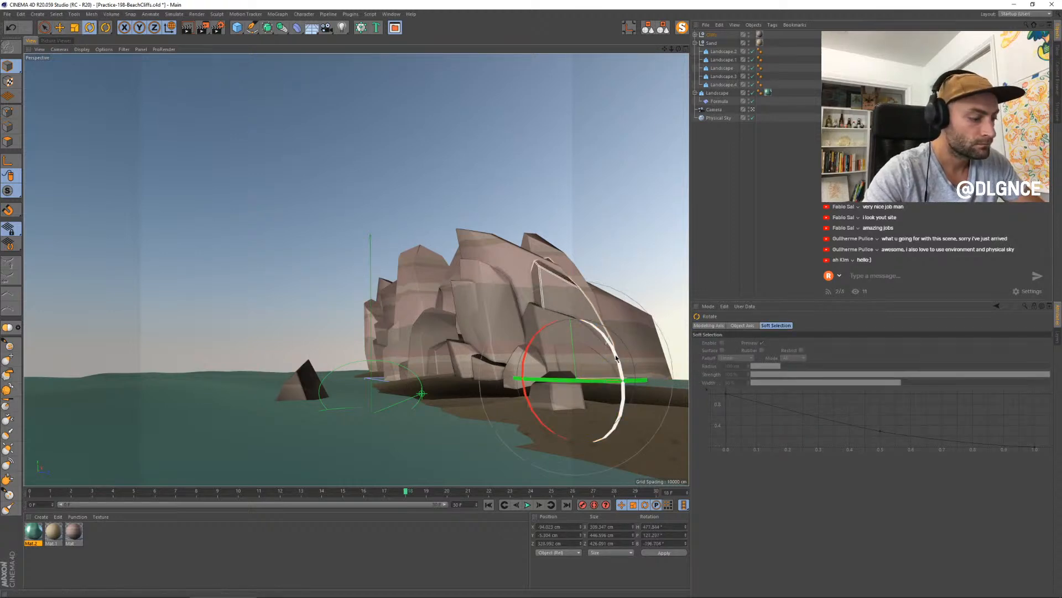
key(t)
drag(620, 264, 592, 319)
key(e)
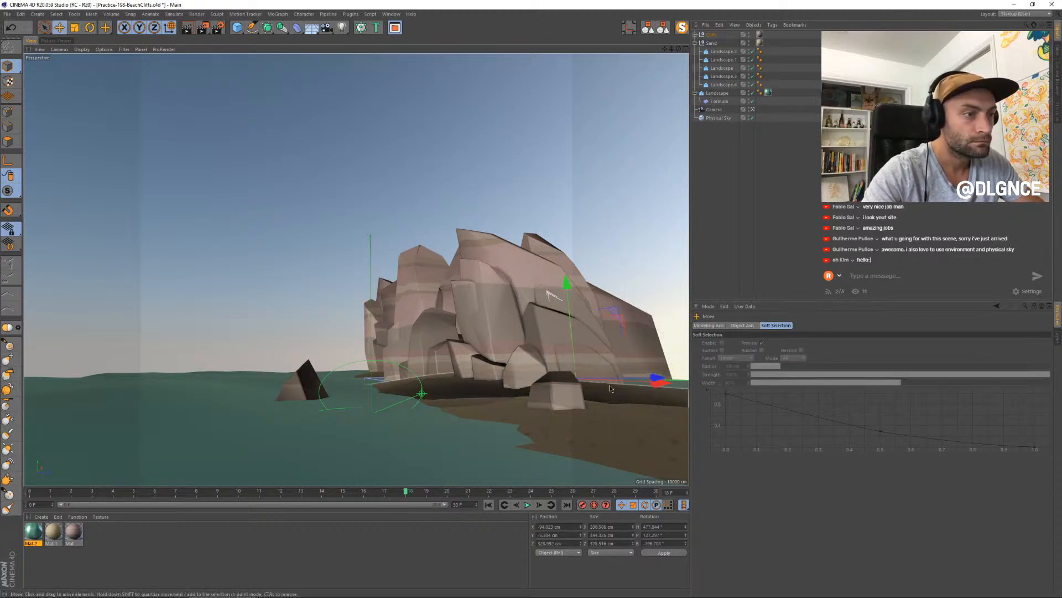
drag(654, 381, 644, 374)
drag(591, 286, 555, 312)
- Rotate and shrink the selected rock further and bring it out onto the shoreline in front of the cliff
key(r)
drag(502, 355, 478, 399)
key(t)
drag(548, 351, 503, 357)
key(e)
drag(566, 403, 489, 397)
click(524, 365)
key(t)
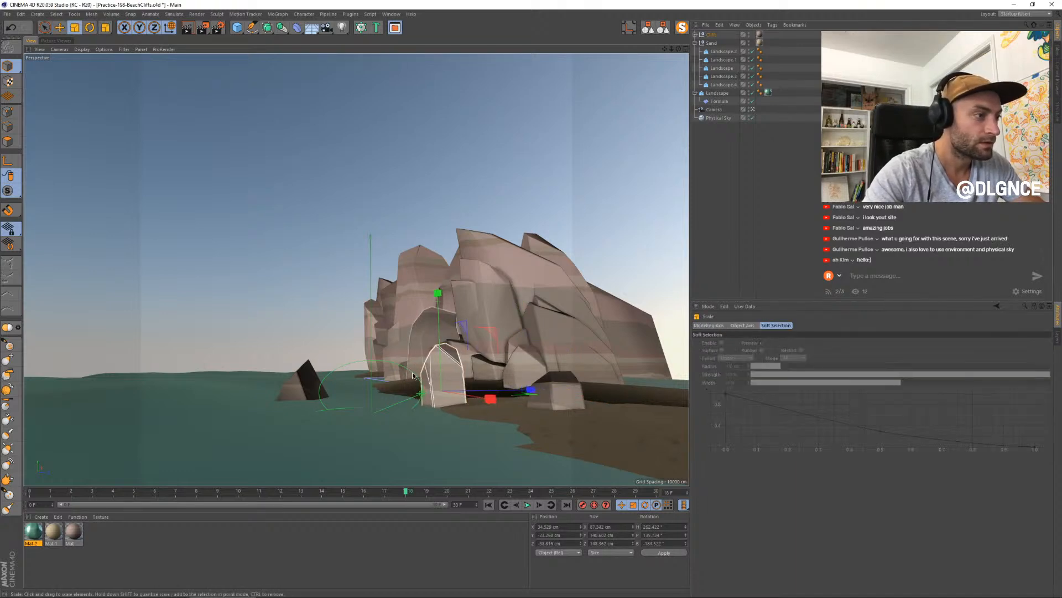
- Turn the small shoreline rock to a new angle, scale it down and adjust its position along the shore
key(r)
drag(410, 361, 471, 384)
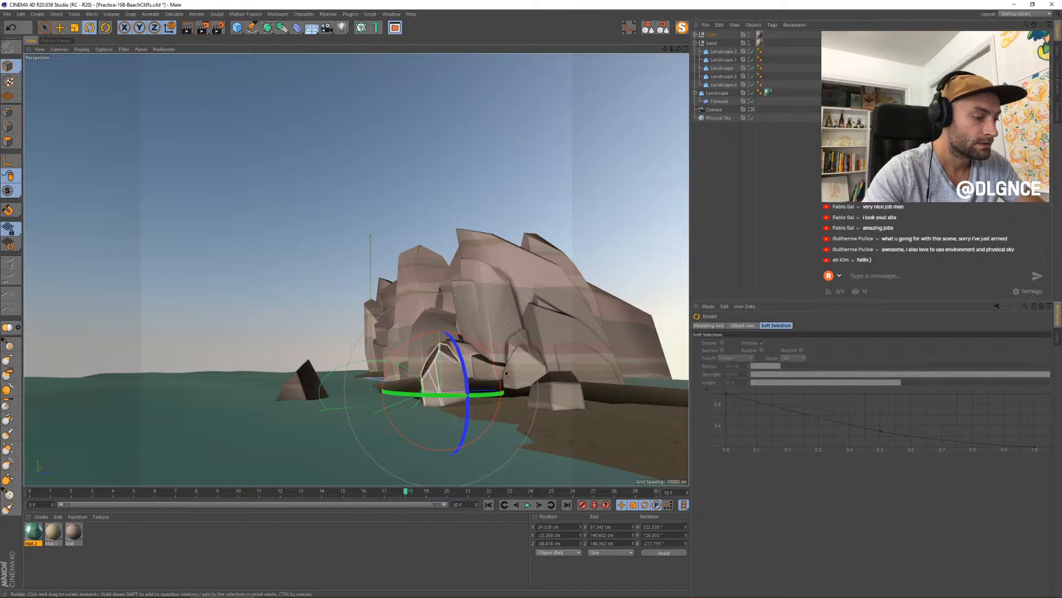
key(t)
drag(529, 325, 469, 361)
key(e)
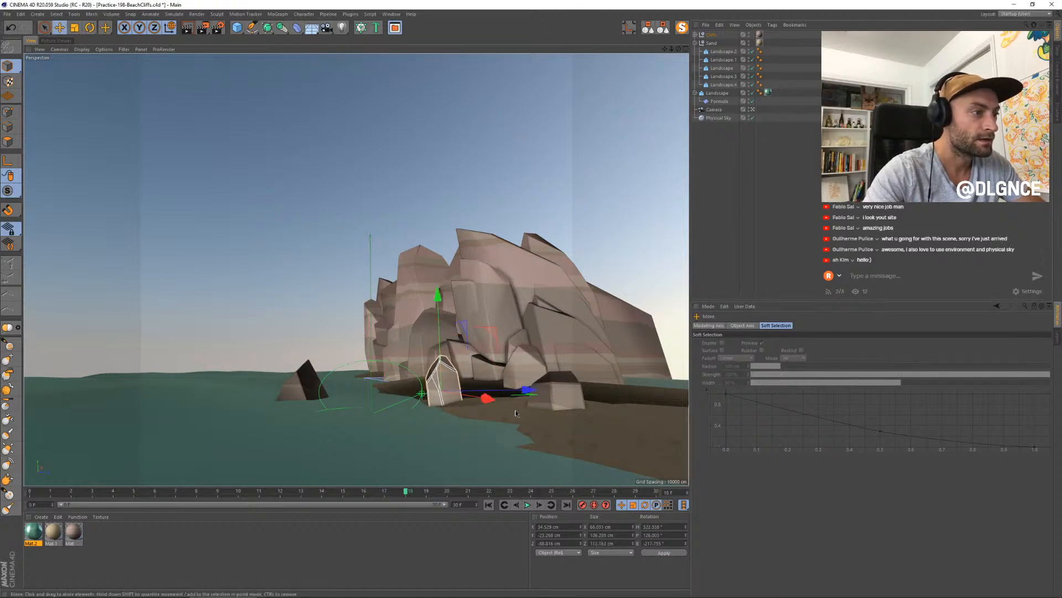
drag(525, 390, 491, 372)
- Shift the low rock at the cliff's foot slightly inland, then shrink the small shoreline rock again and rotate it
click(490, 372)
drag(590, 415, 600, 412)
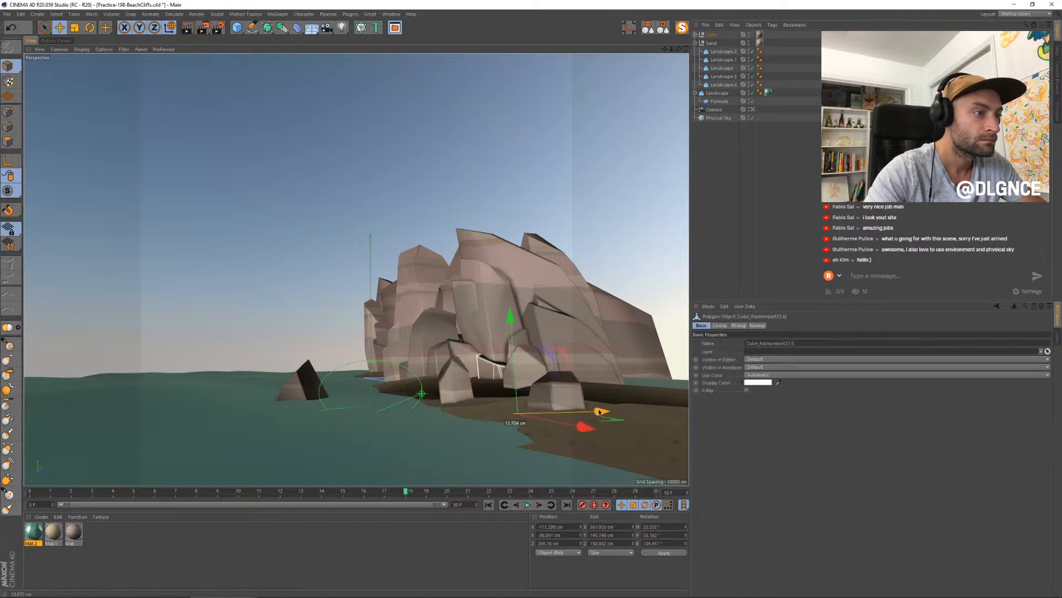
click(458, 376)
key(t)
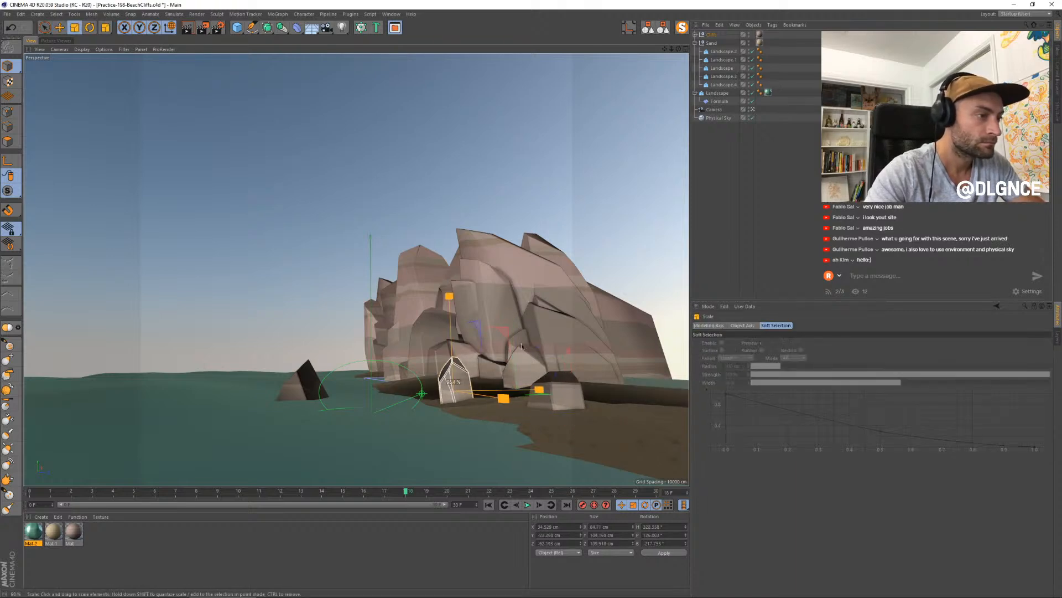
drag(463, 362, 425, 378)
key(r)
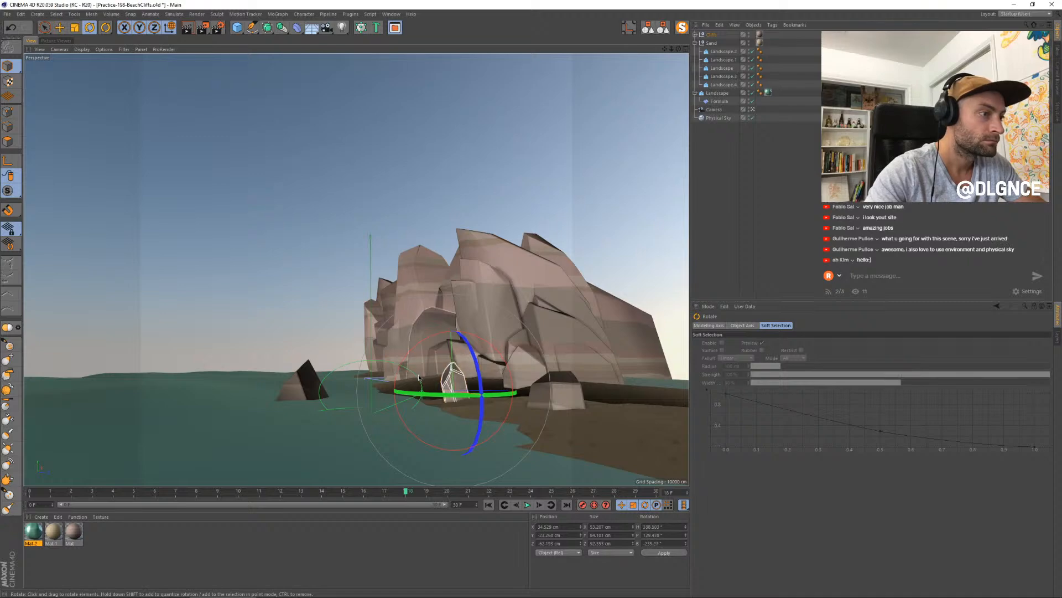
- Render the scene to the Picture Viewer and compare the new image with the previous renders
key(shift+r)
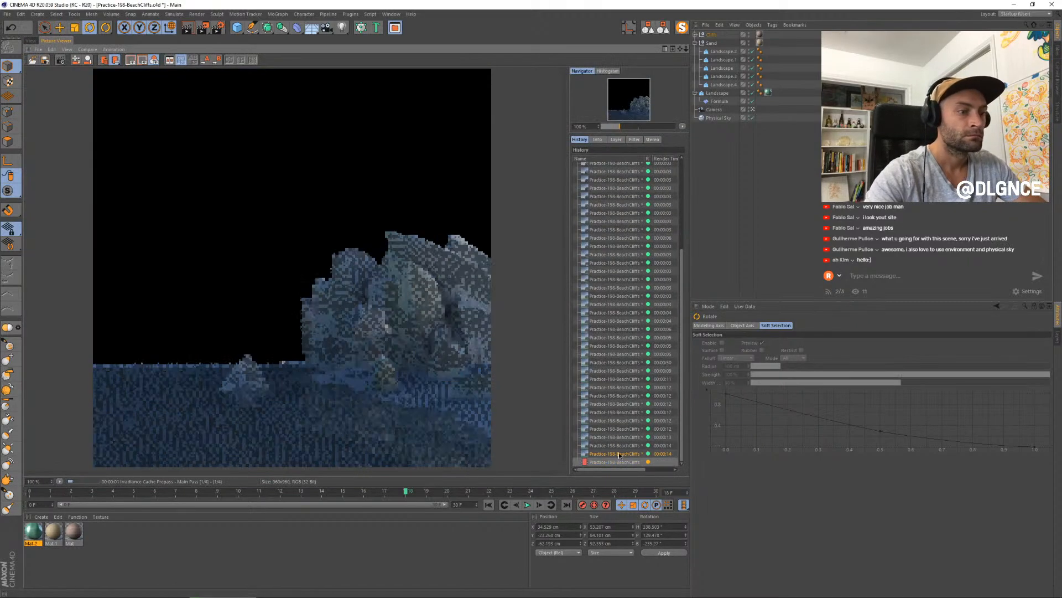
click(619, 453)
key(Up)
key(Down)
key(Down)
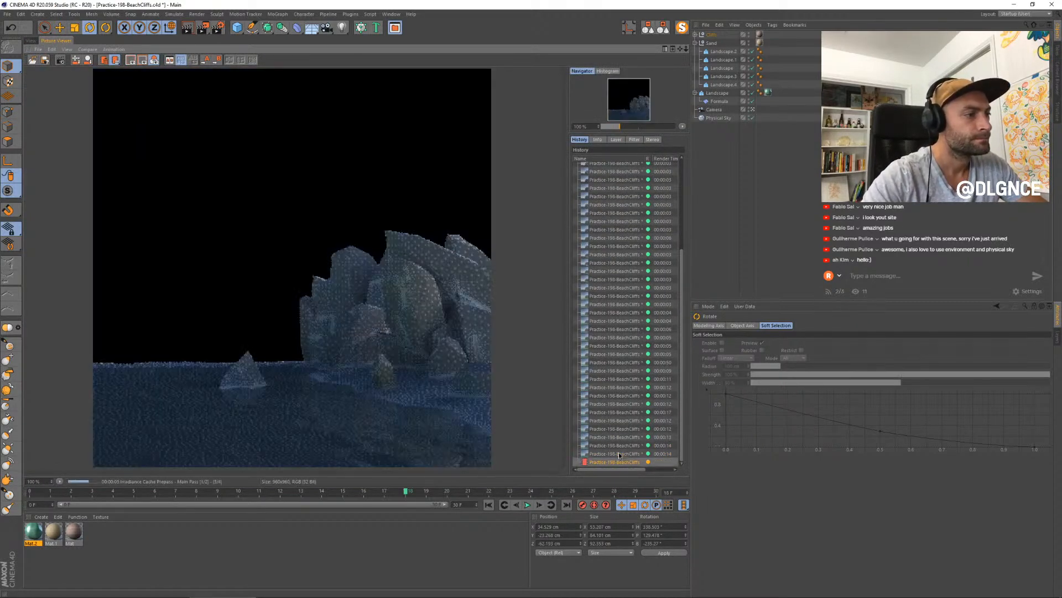
key(Up)
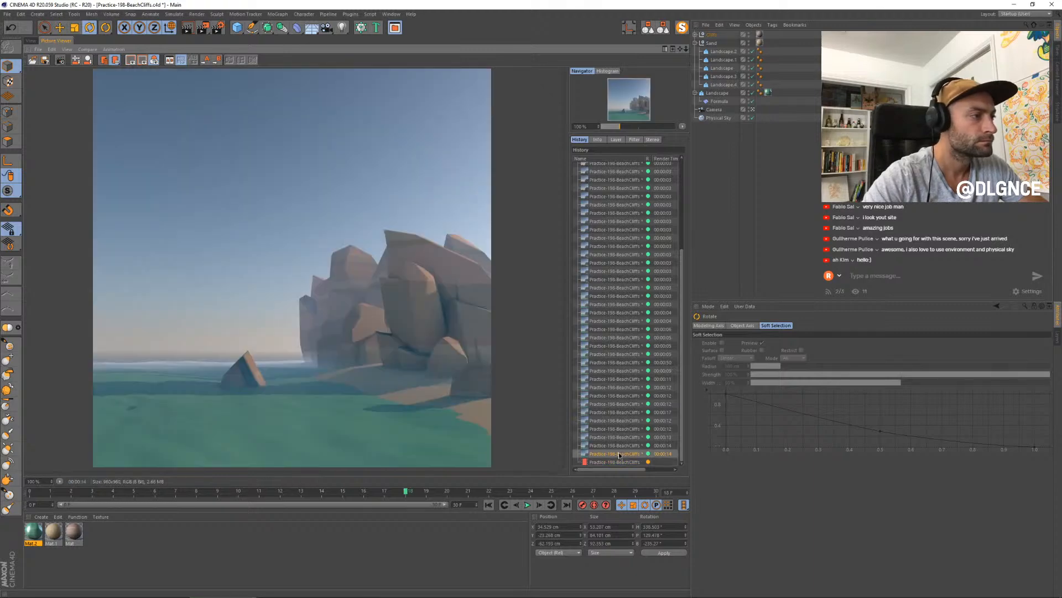
key(Down)
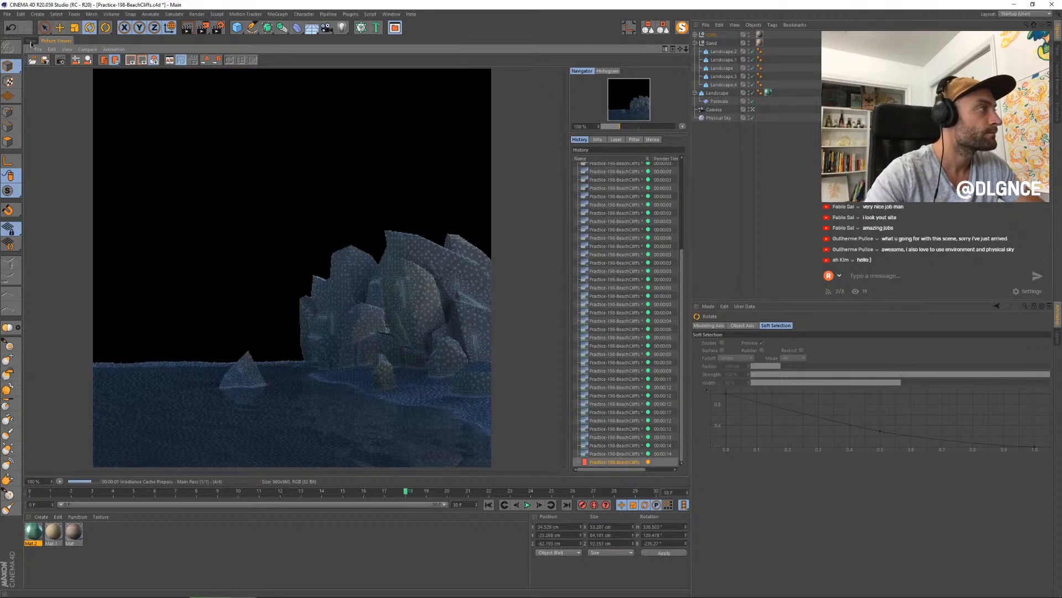
- Duplicate the small shoreline rock in the perspective view and place the copy near the cliff's seaward end
click(31, 41)
key(e)
drag(505, 401, 379, 384)
drag(439, 372, 477, 370)
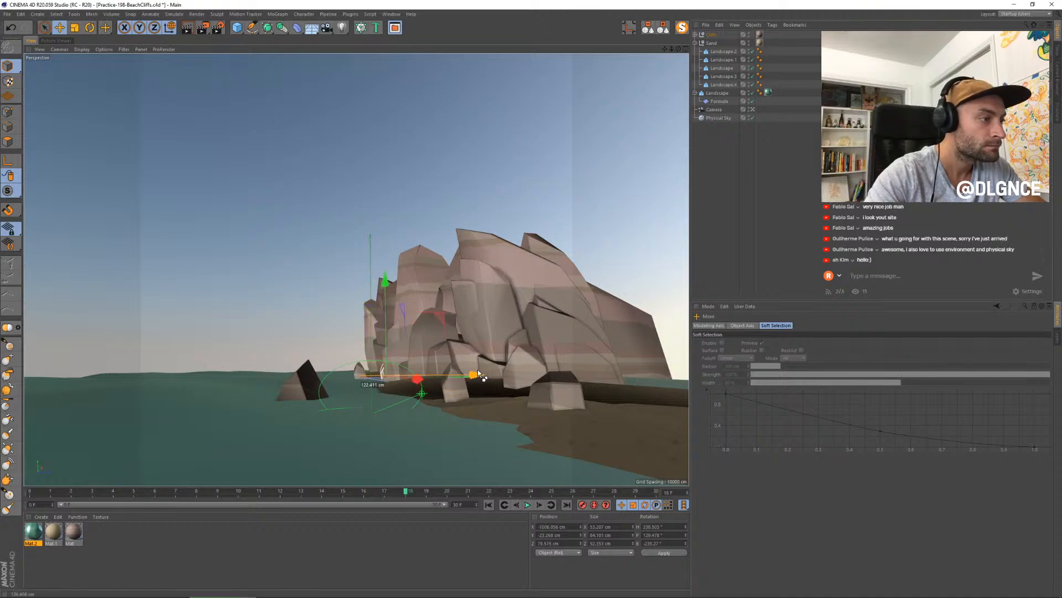
- Enlarge and tilt the rock copy at the cliff's seaward end, then reposition it and lower it into the water
key(t)
drag(358, 435, 380, 433)
key(r)
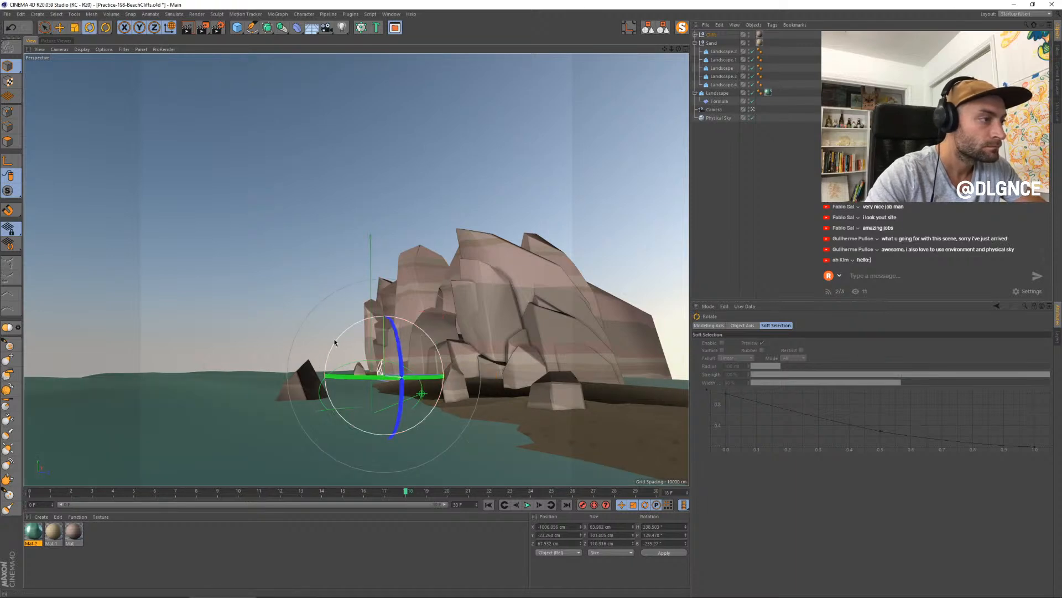
drag(337, 341, 333, 353)
key(e)
drag(420, 383, 459, 377)
drag(380, 292, 379, 306)
- Check the finished render against the one before it in the Picture Viewer
click(66, 41)
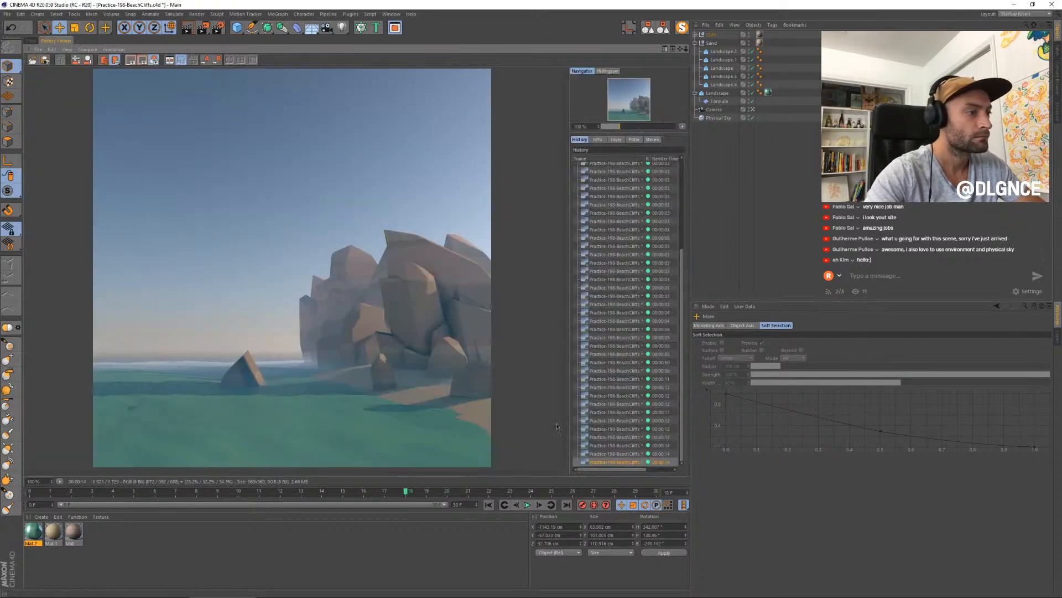
click(619, 453)
click(623, 462)
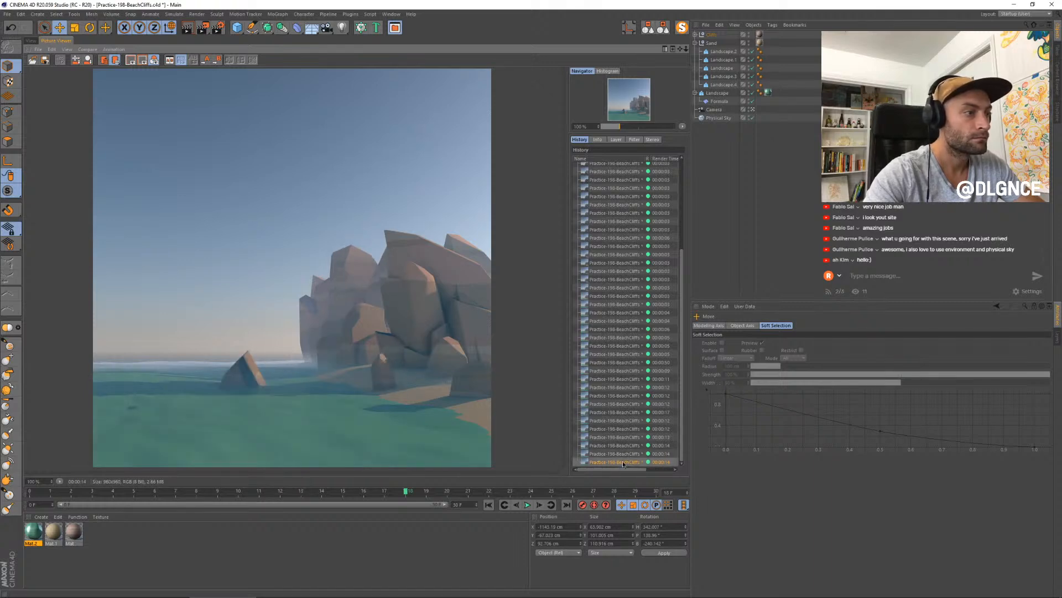
- Raise the small shoreline rock slightly and nudge it seaward, then render again and review the previous image at a smaller zoom
click(32, 41)
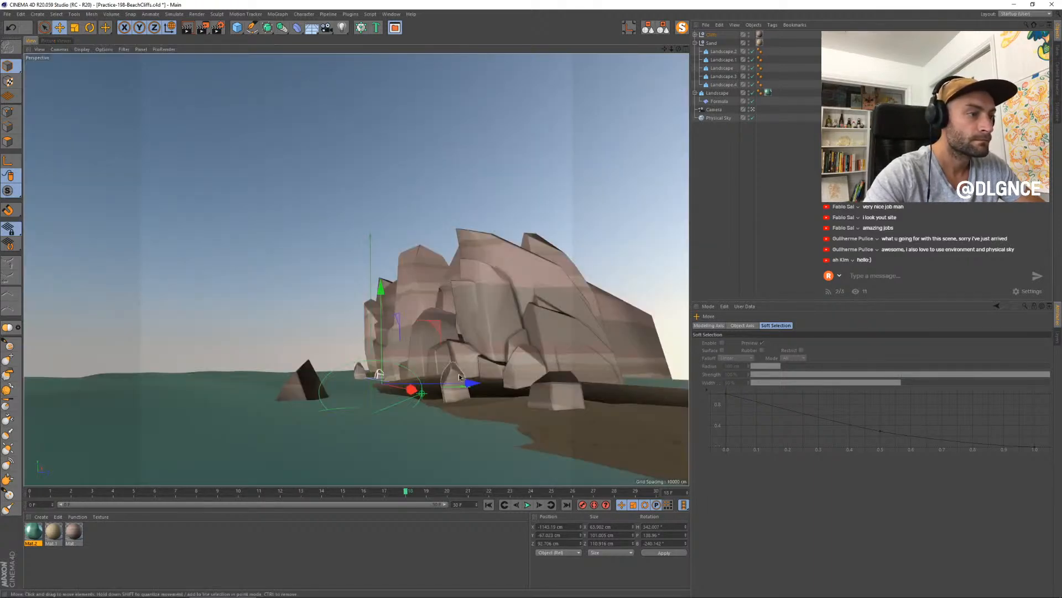
drag(503, 336, 504, 328)
key(shift+r)
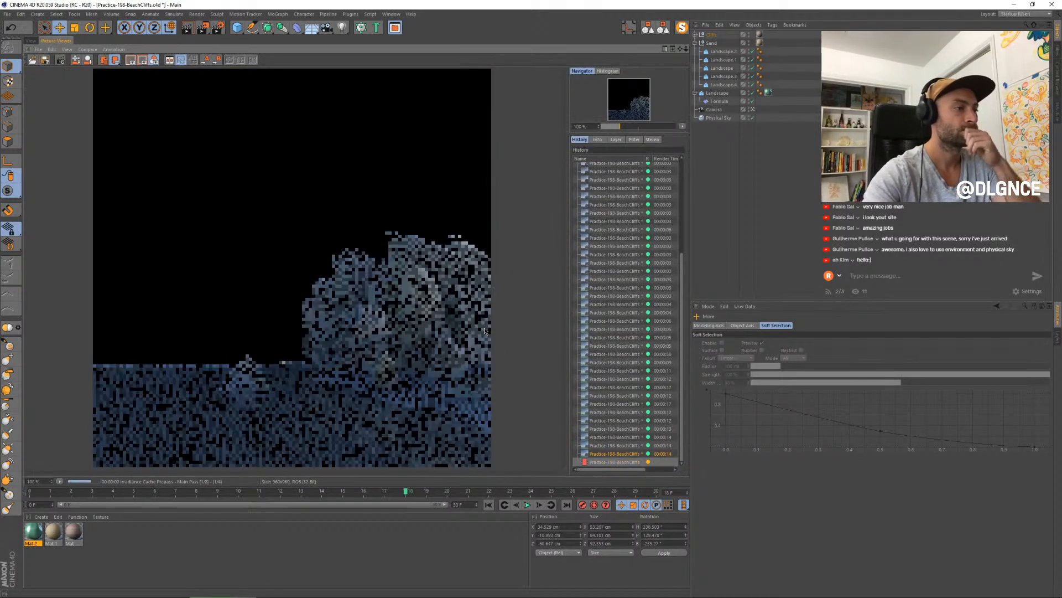
click(608, 454)
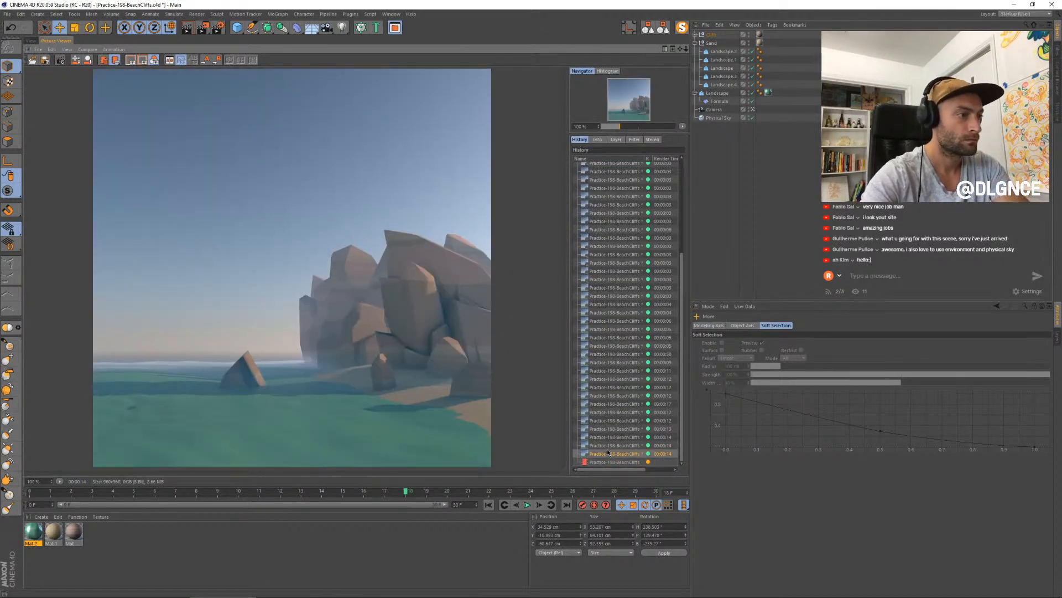
scroll(386, 332, down, 1)
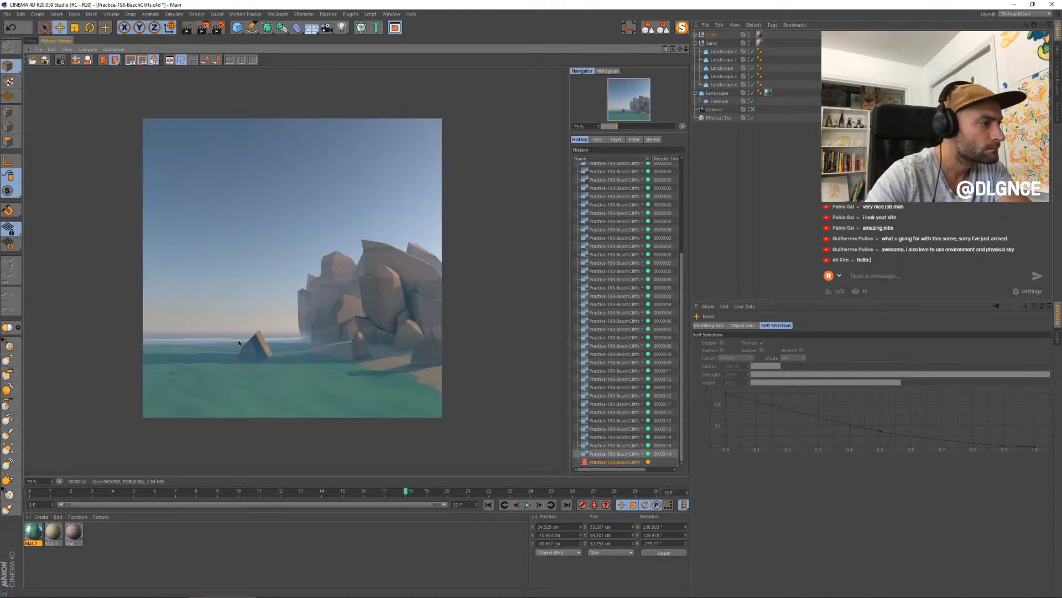
- Try moving and rotating the pointed rock standing in the water, then delete it
click(31, 41)
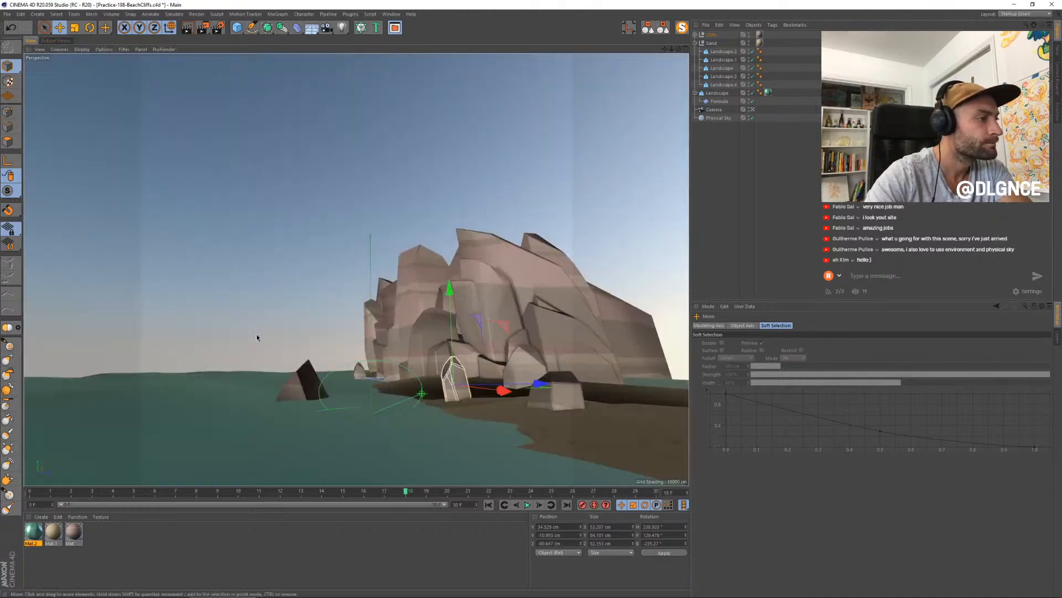
click(303, 391)
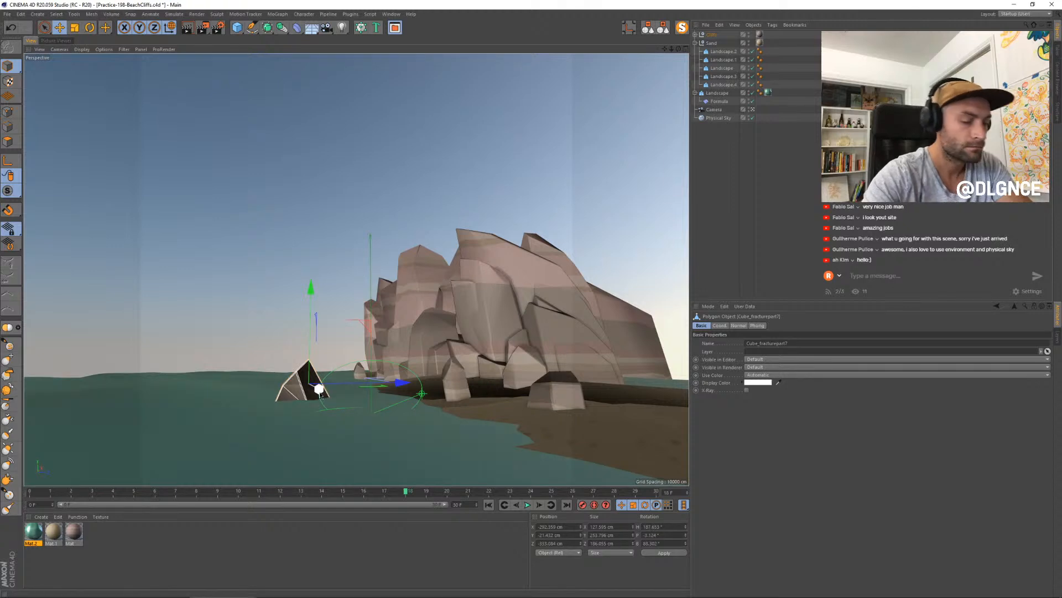
key(Delete)
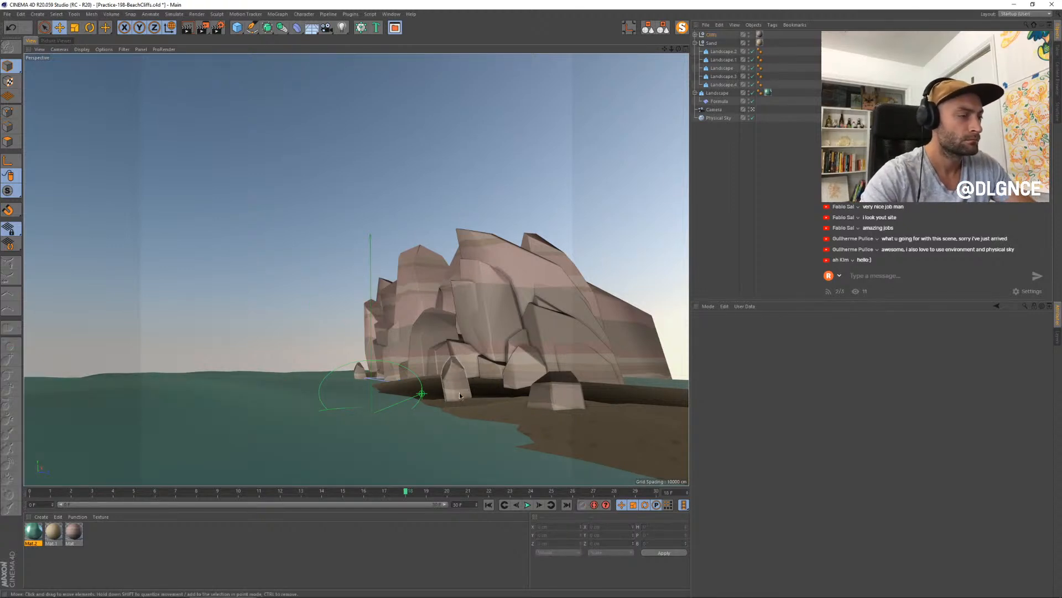
key(ctrl+z)
drag(337, 400, 233, 381)
key(r)
drag(161, 378, 220, 384)
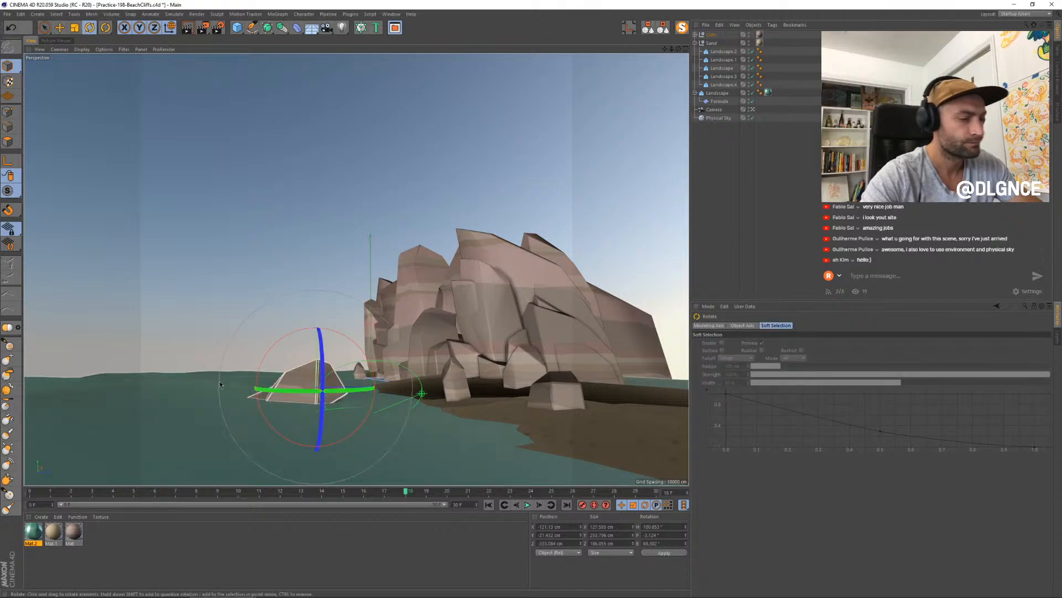
key(Delete)
- Try moving a copy of the small shoreline rock to another spot, then delete the copy
click(454, 383)
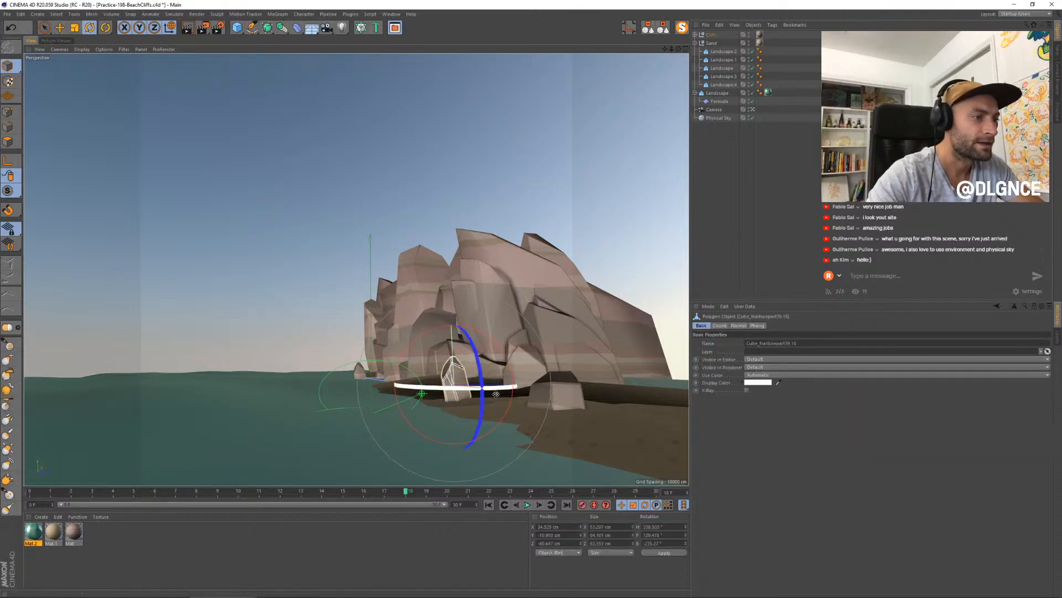
key(e)
drag(511, 400, 440, 376)
key(r)
key(Delete)
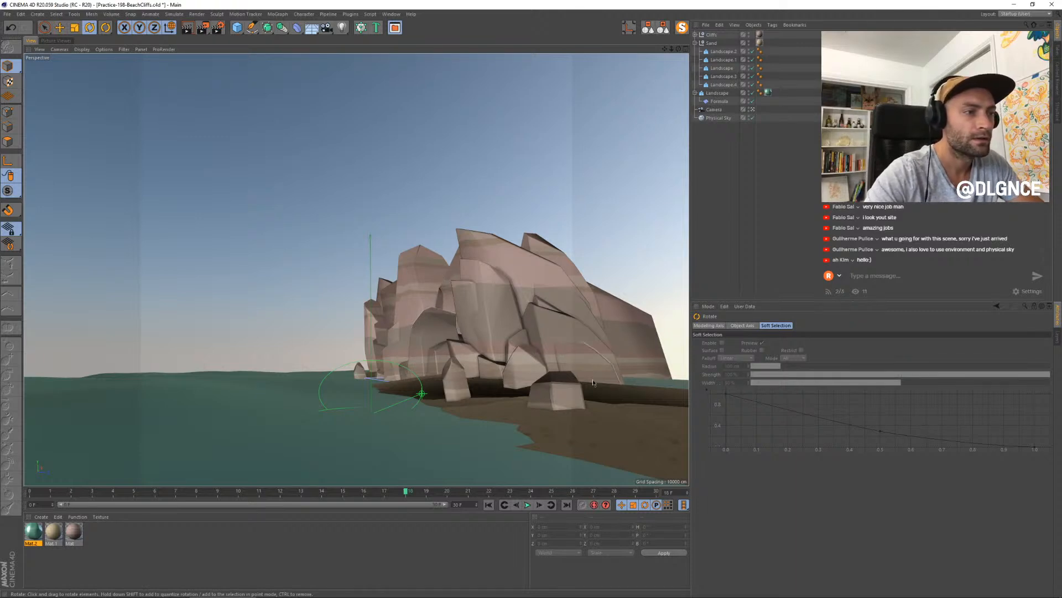
- Duplicate the low rock at the cliff's foot, move the copy out into the open water and scale it down
click(489, 367)
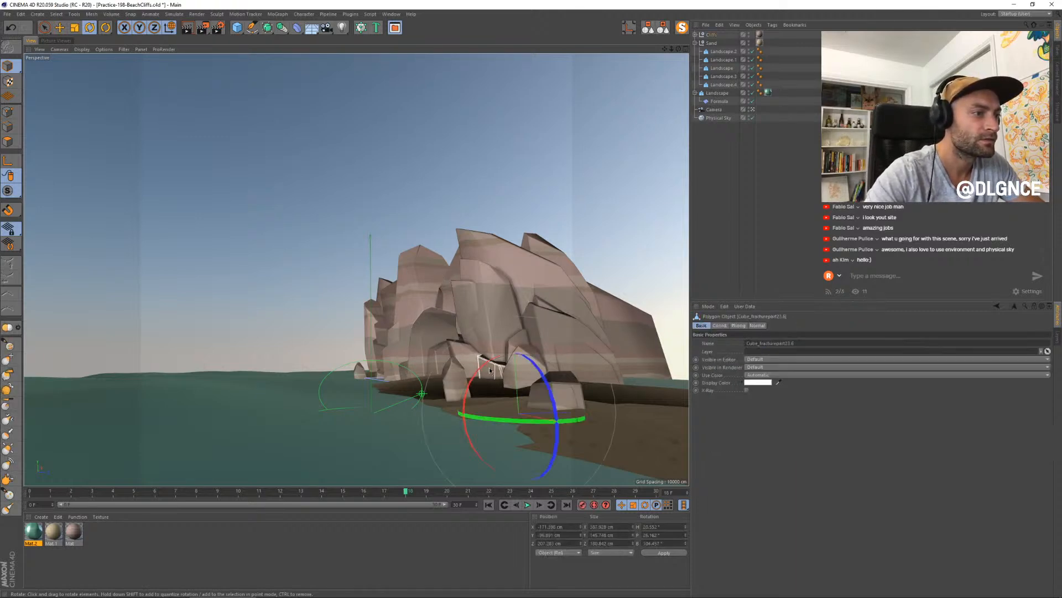
key(e)
drag(612, 423, 372, 436)
key(r)
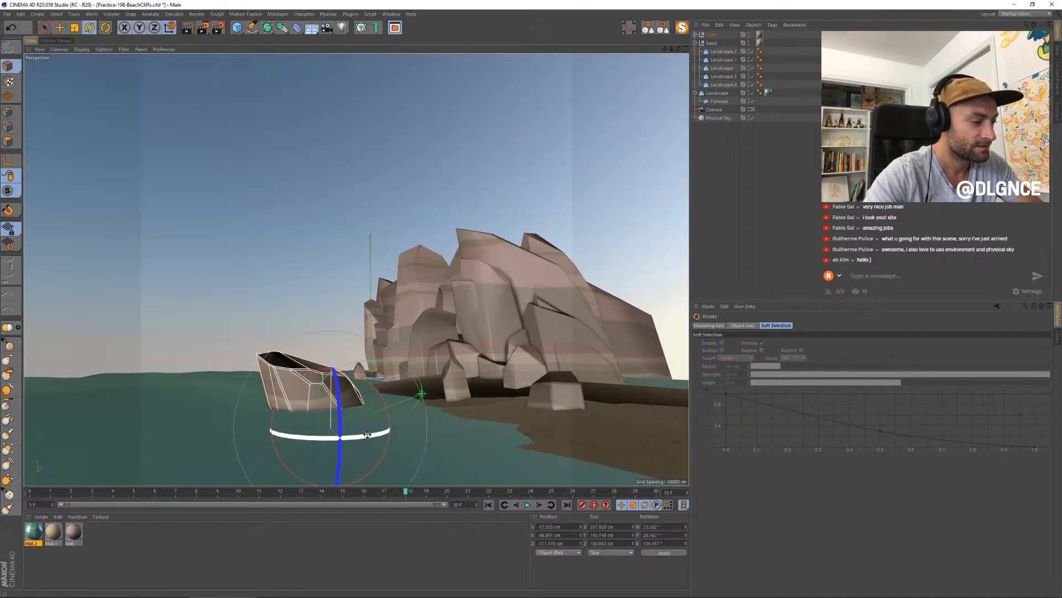
key(t)
drag(473, 314, 399, 372)
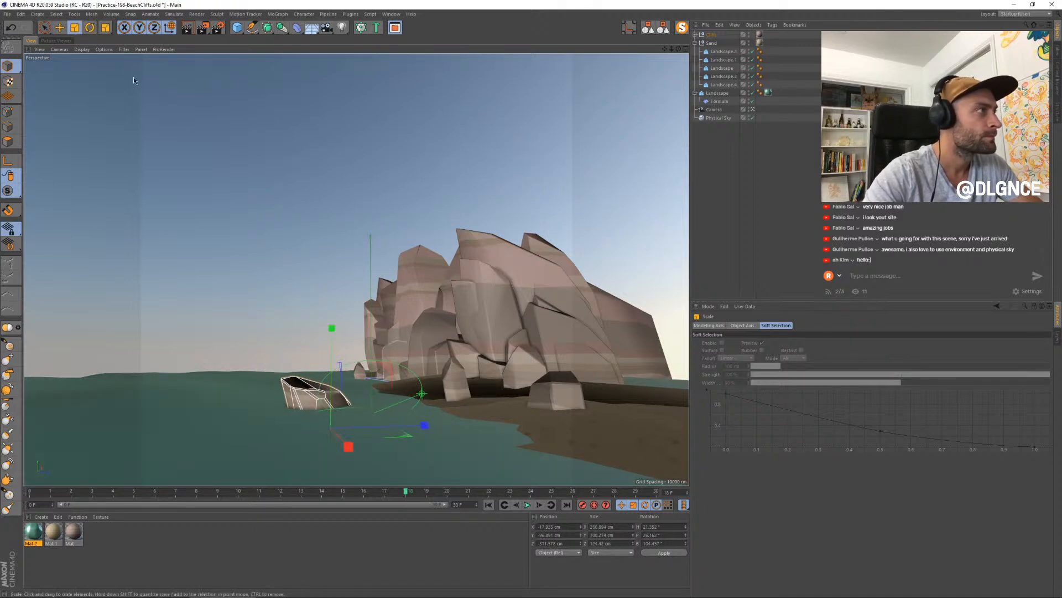
- Switch the viewport to shading that shows the scene's real lighting and enable shadow display
click(82, 49)
click(83, 69)
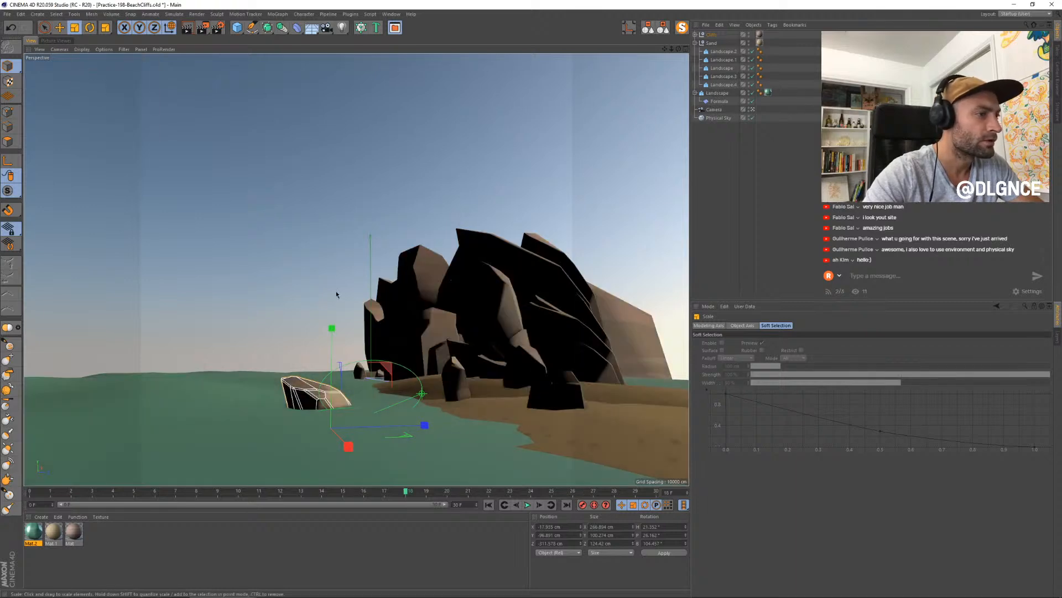
click(105, 49)
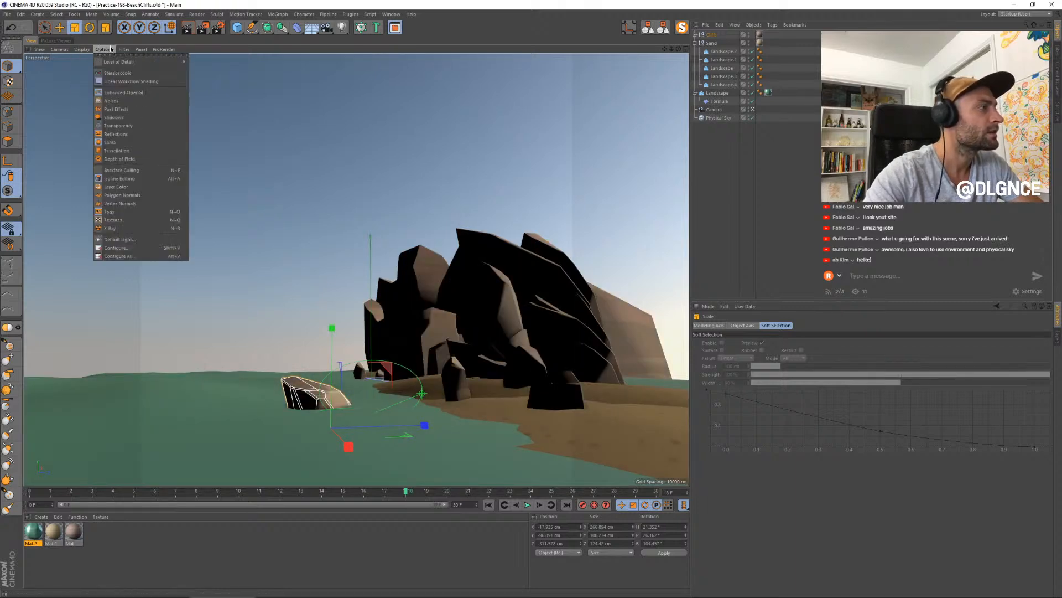
click(118, 117)
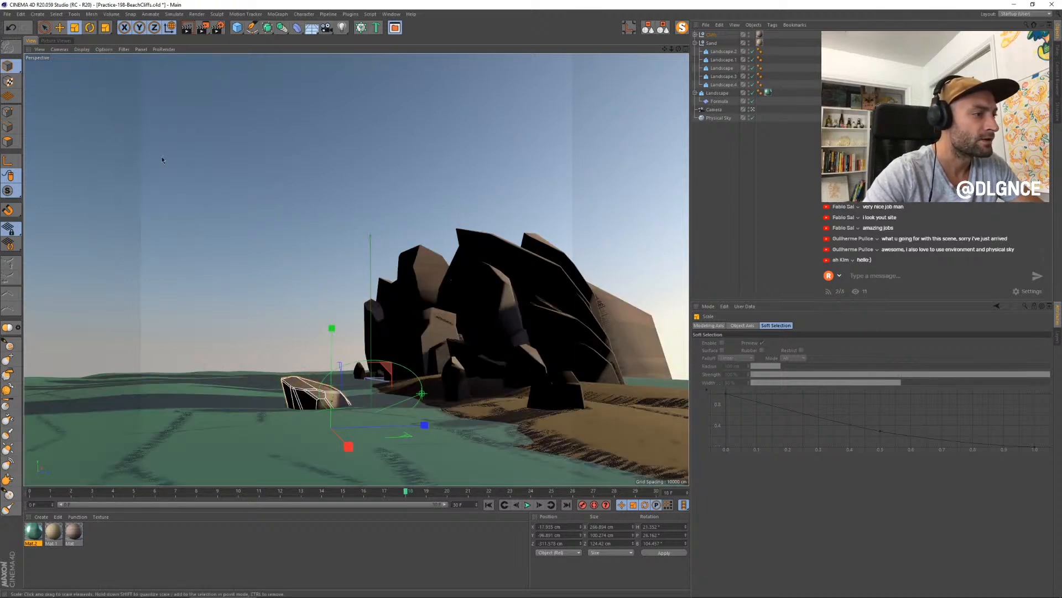
- Move and turn the duplicated rock in the open water, and scale it down very slightly
key(e)
drag(346, 444, 252, 437)
key(r)
key(e)
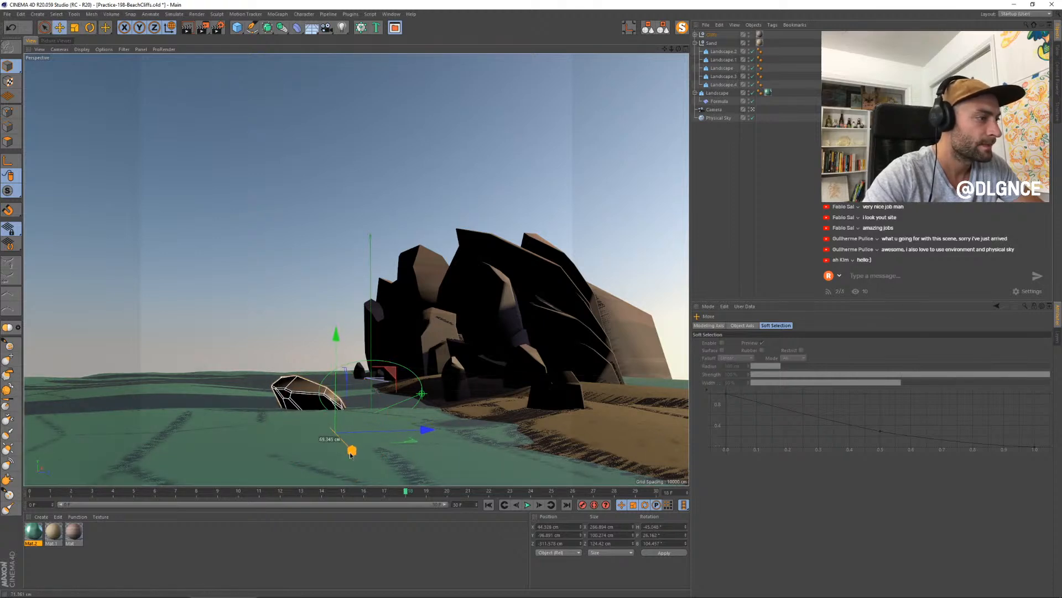
mouse_move(434, 435)
mouse_down()
mouse_move(380, 437)
mouse_move(414, 438)
mouse_up()
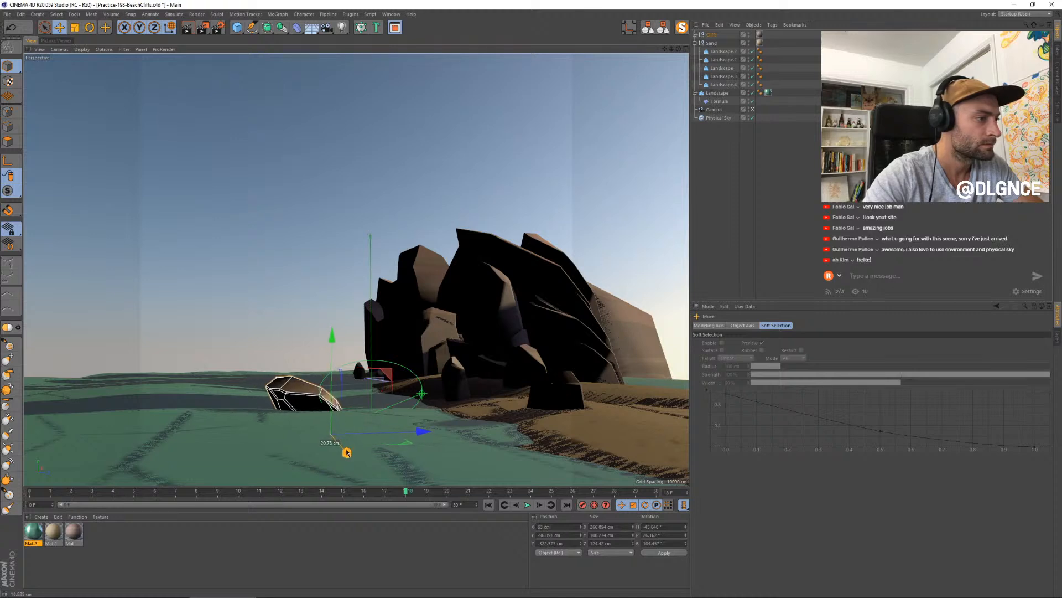
key(t)
drag(332, 347, 330, 341)
- Inspect the open-water rock in isolation, restore the scene, and turn, lower and flatten the rock so it sits deeper in the water
click(683, 29)
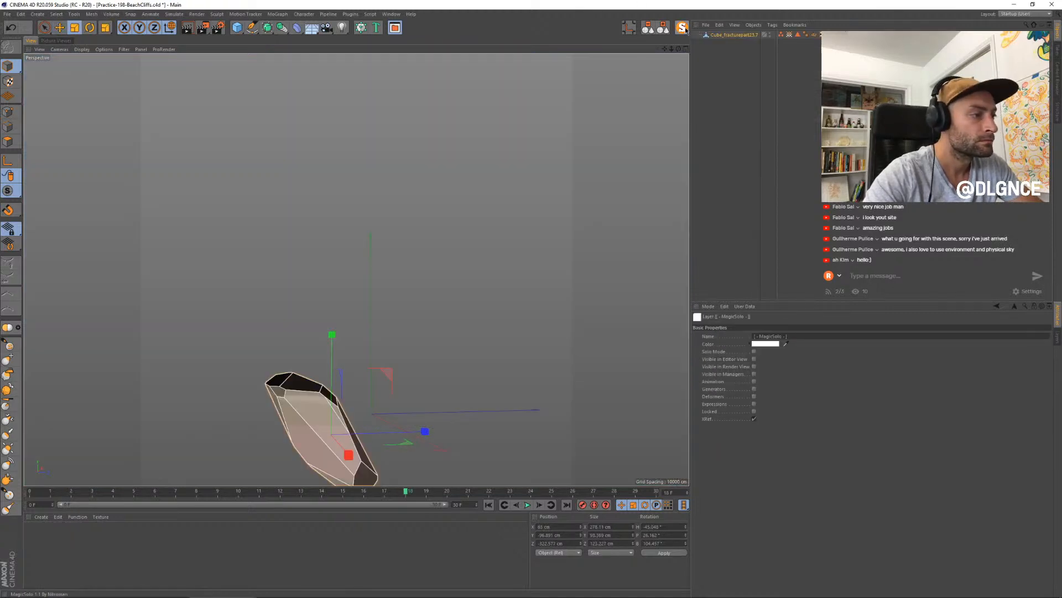
click(682, 28)
key(r)
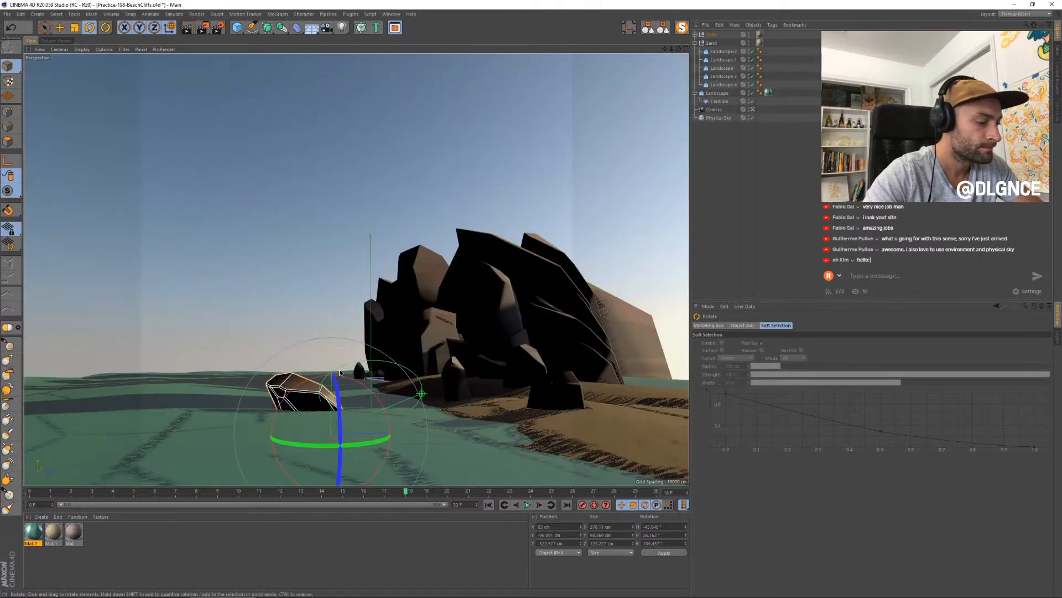
key(e)
drag(332, 371, 330, 366)
mouse_move(344, 451)
mouse_down()
mouse_move(336, 447)
mouse_move(345, 447)
mouse_up()
key(r)
key(t)
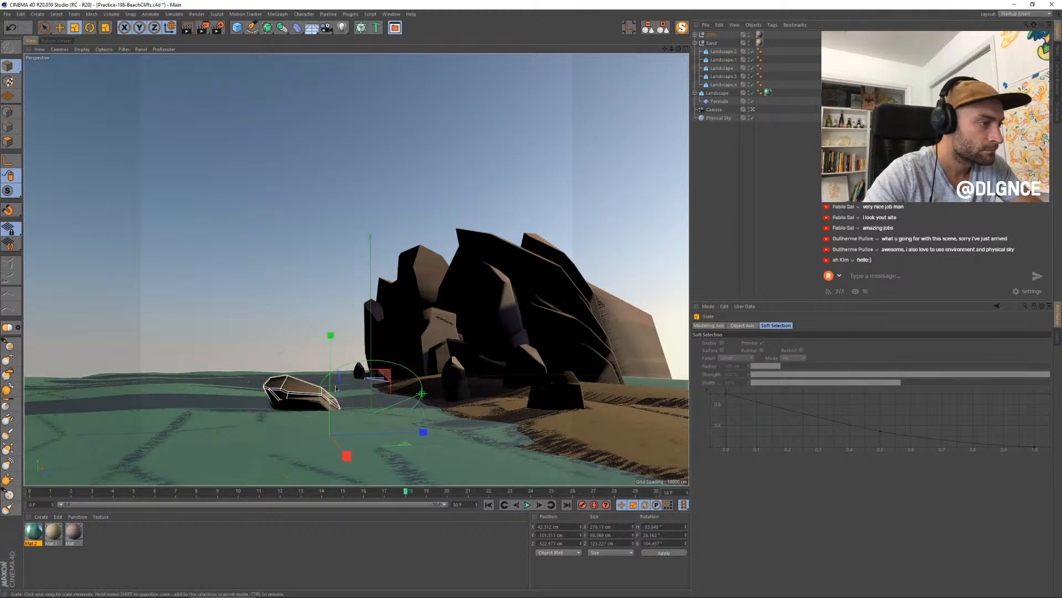
drag(336, 388, 379, 376)
- Render the scene and compare the new image with the previous renders in the history, checking the rock in the water
key(e)
key(shift+r)
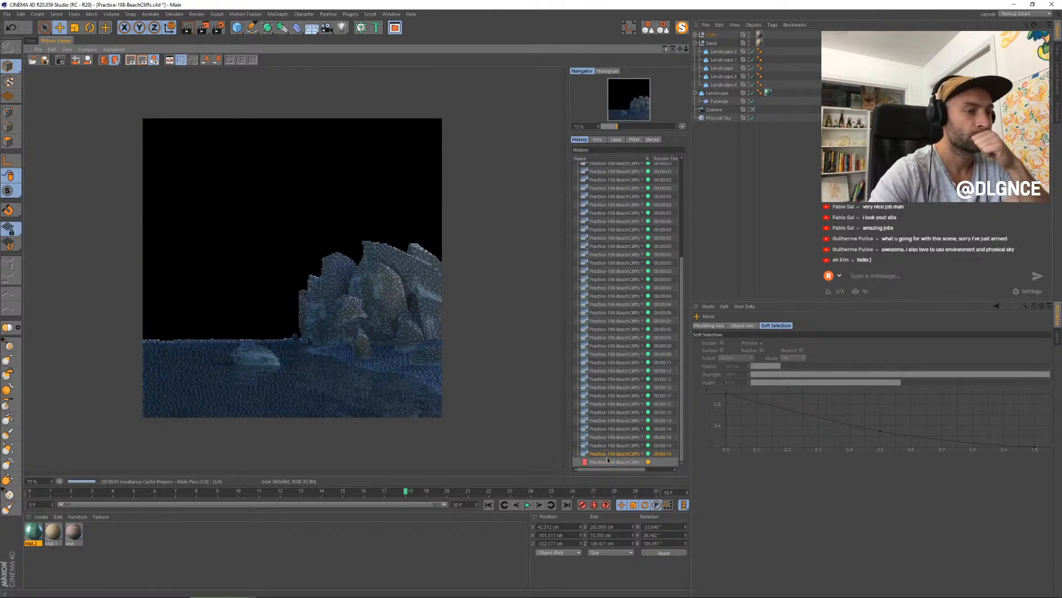
key(Down)
key(Down)
key(Down)
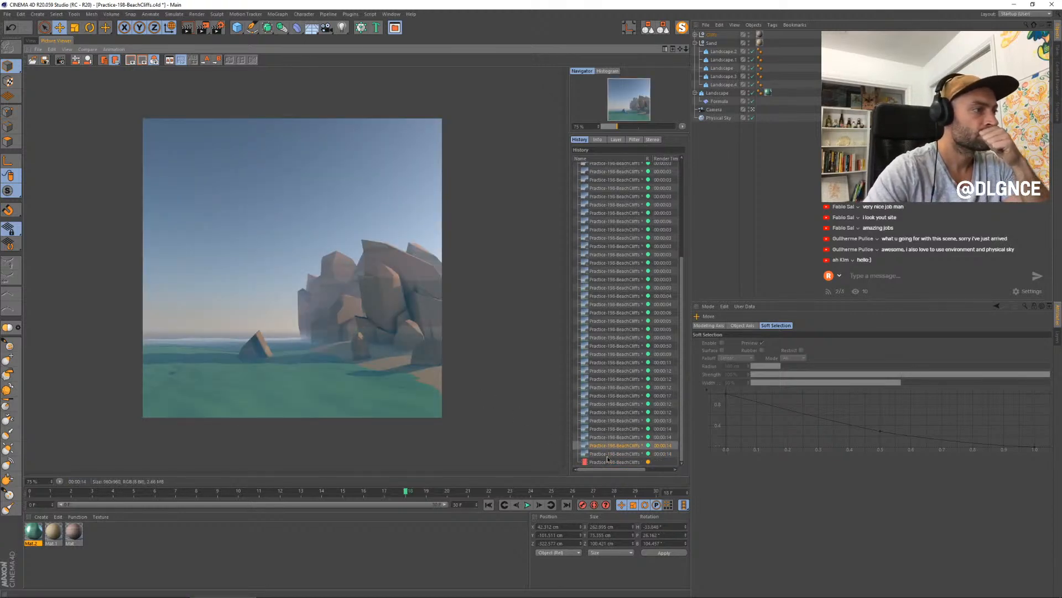
key(Up)
key(Up)
key(Down)
key(Down)
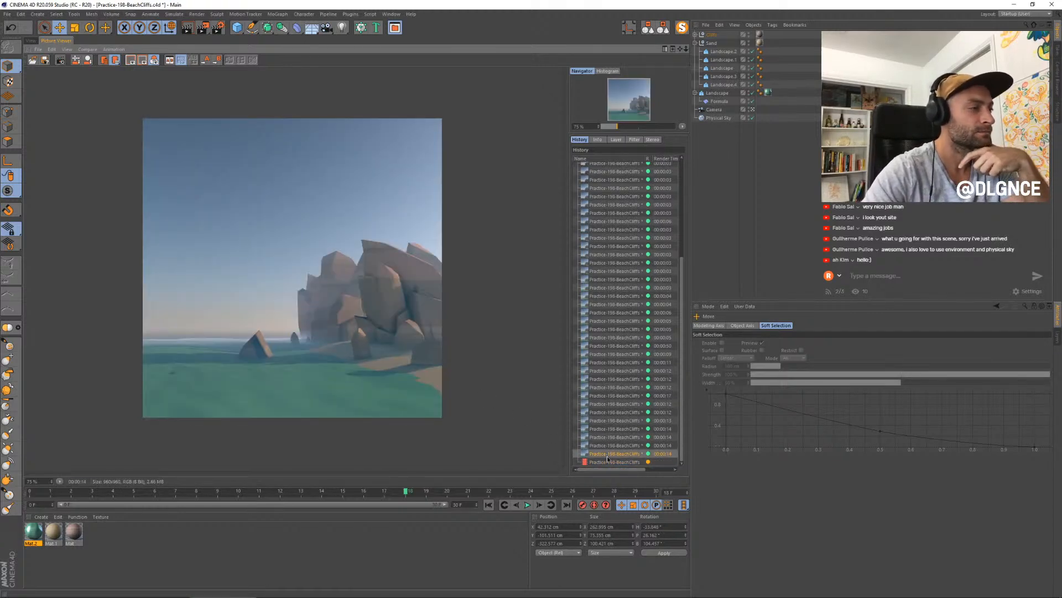
key(Up)
key(Up)
key(Up)
key(Down)
key(Down)
key(Down)
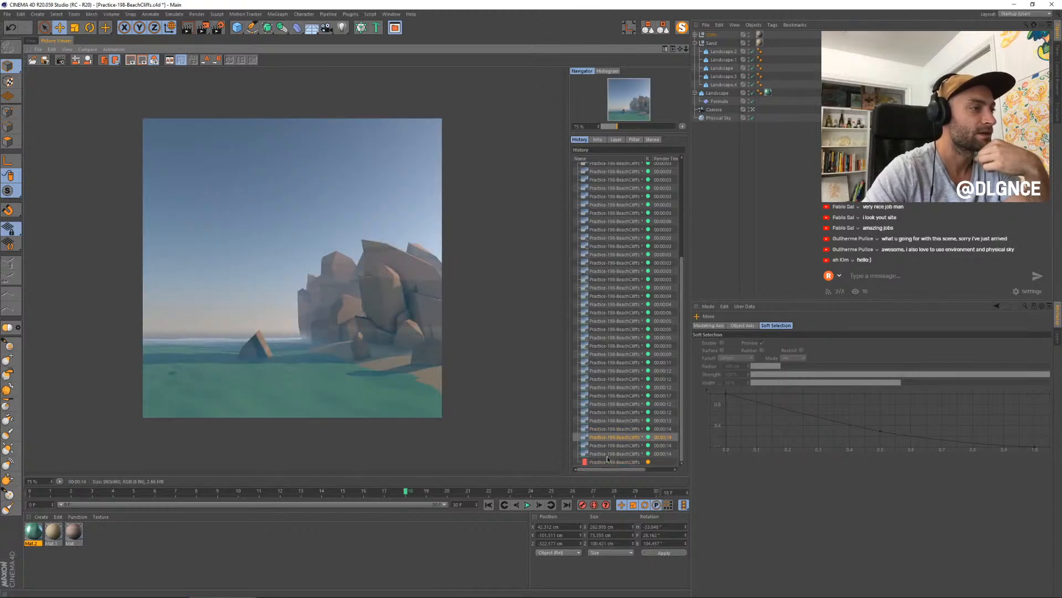
key(Up)
key(Down)
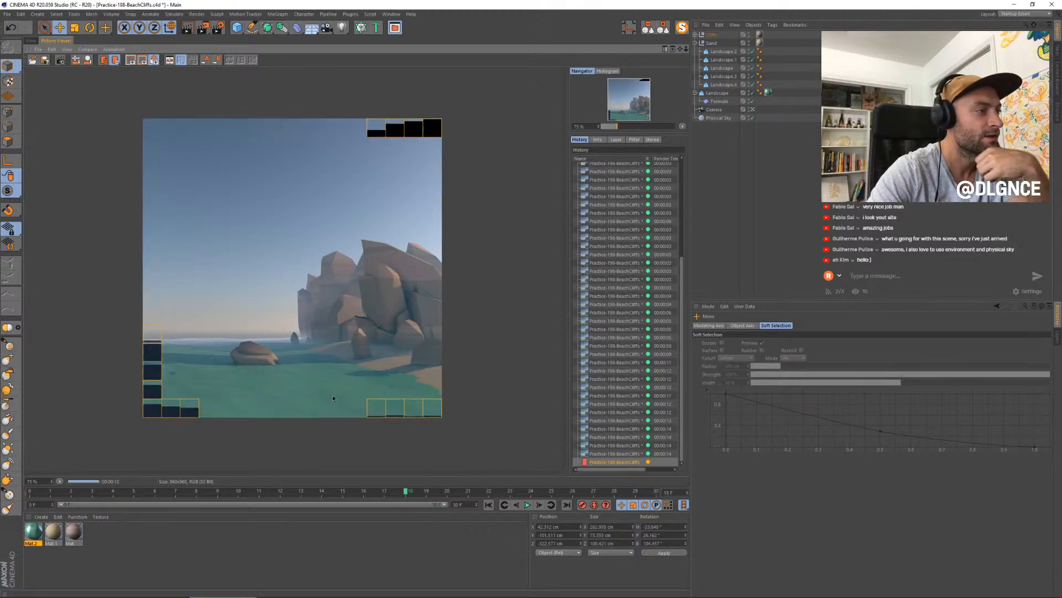
key(Up)
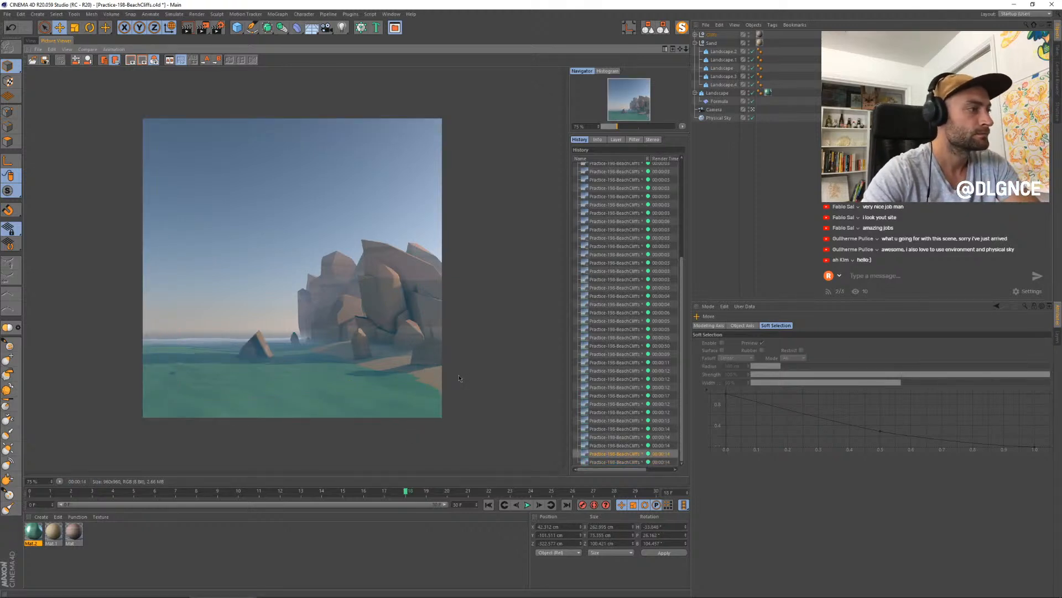
key(Down)
- Enlarge the render to 100% and compare the flat water rock with the pointed rock in the earlier images
scroll(249, 362, up, 1)
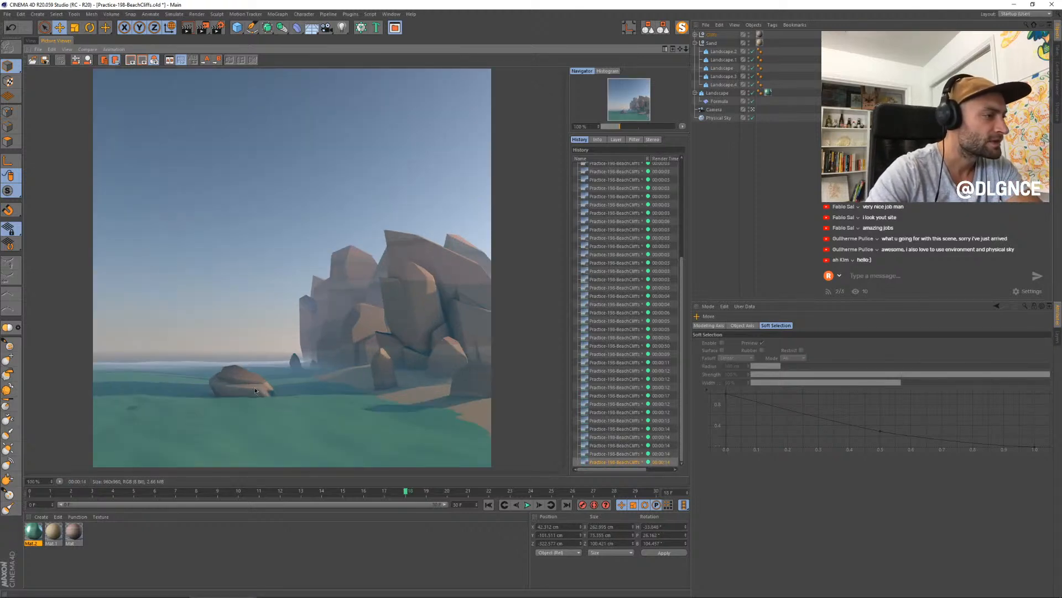
key(Up)
key(Up)
key(Up)
key(Up)
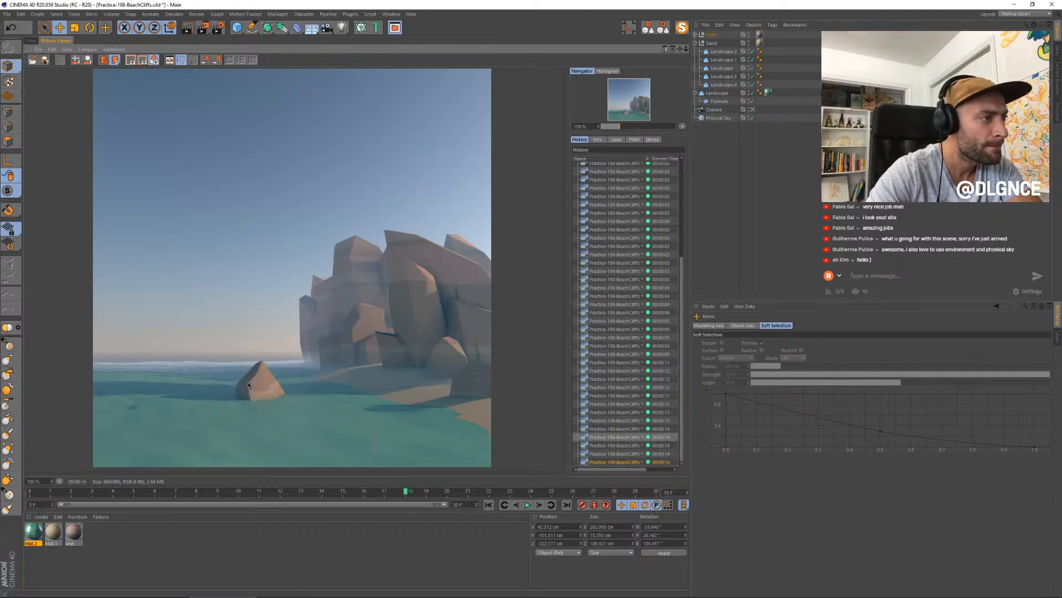
key(Down)
key(Down)
key(Down)
key(Down)
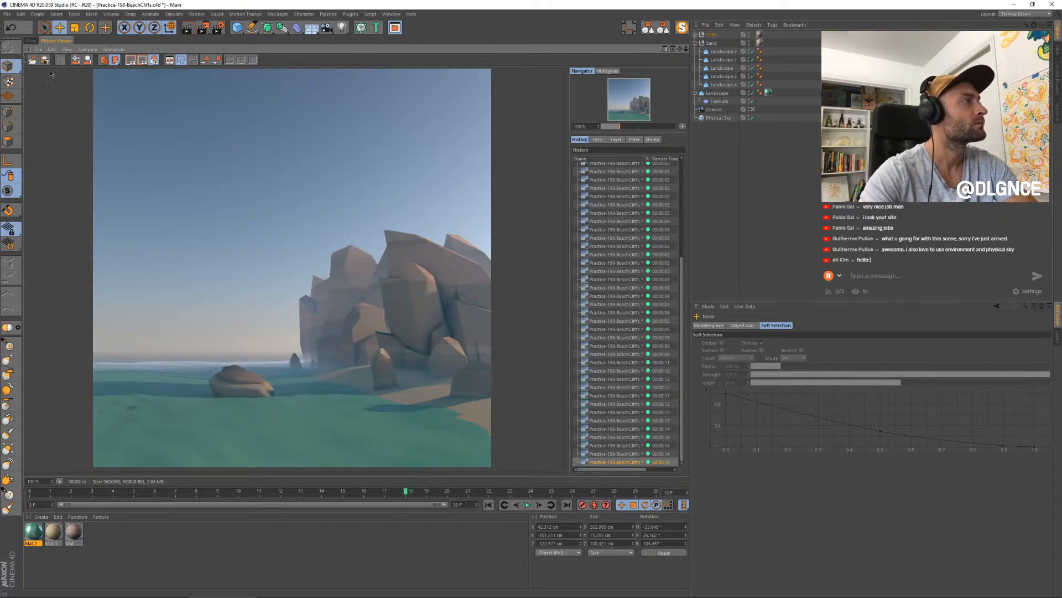
- Select the rock slab behind the cliff's landward end, enlarge it and move it up and outward
click(32, 41)
click(573, 278)
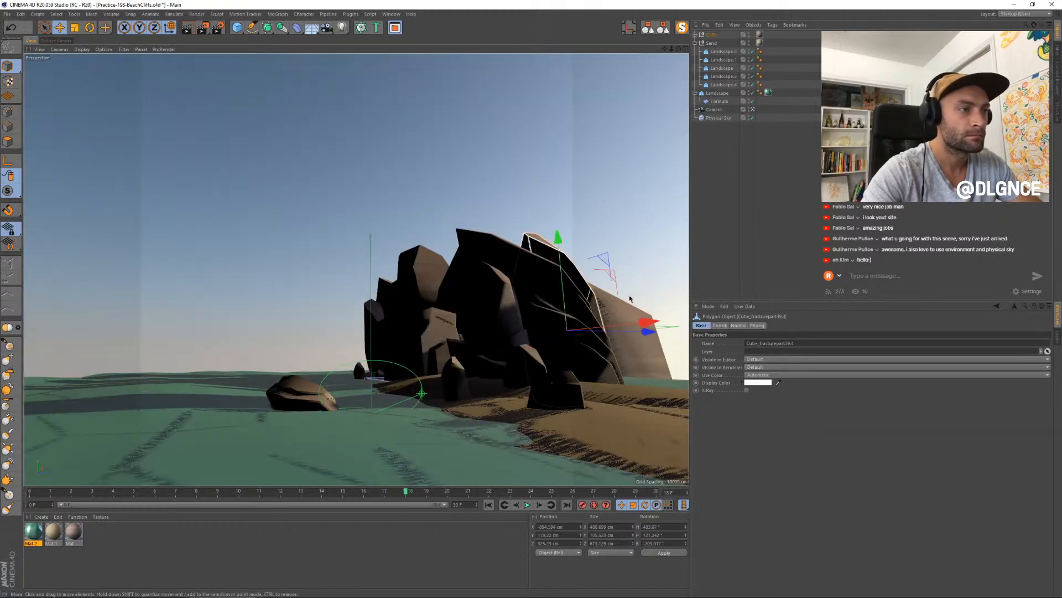
click(533, 238)
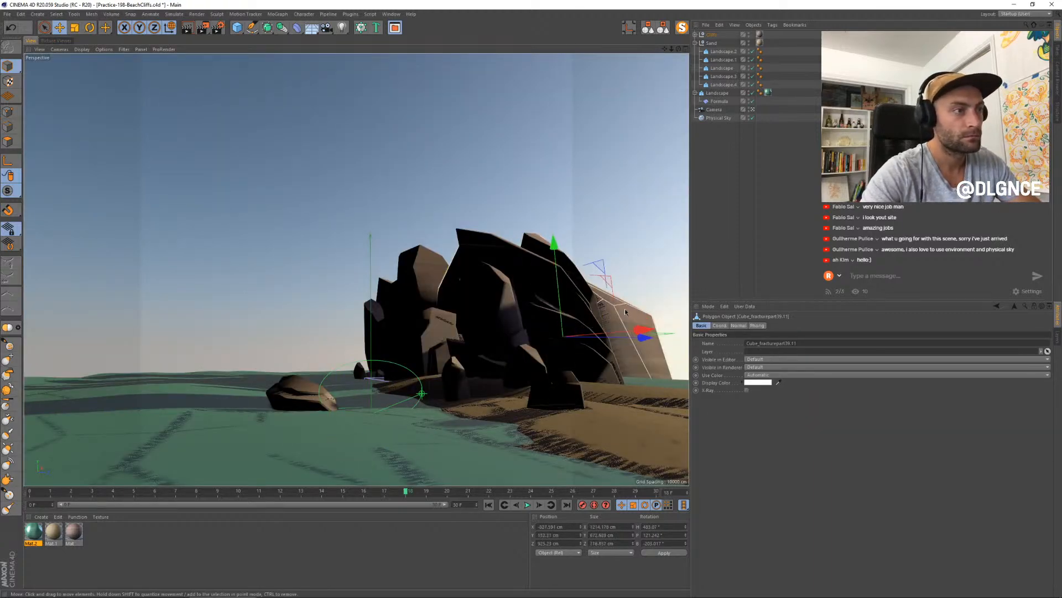
click(593, 278)
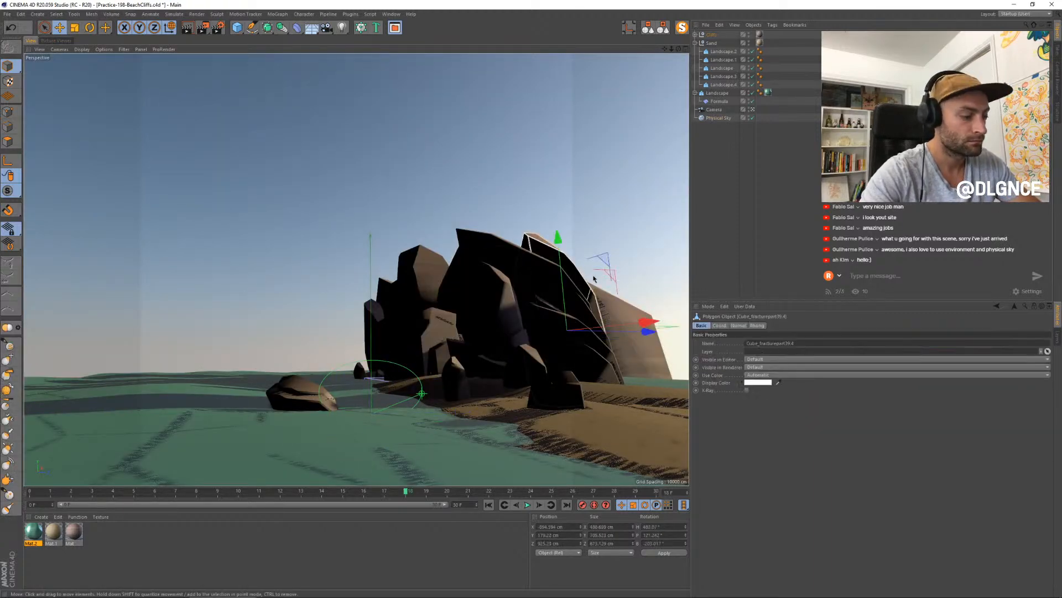
drag(597, 281, 667, 325)
key(e)
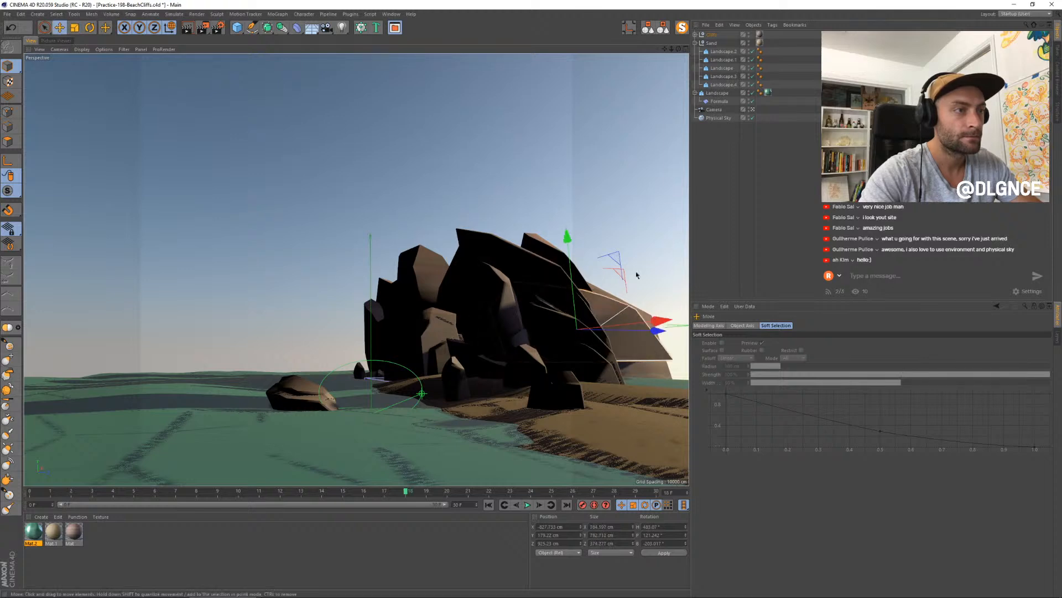
drag(619, 261, 628, 231)
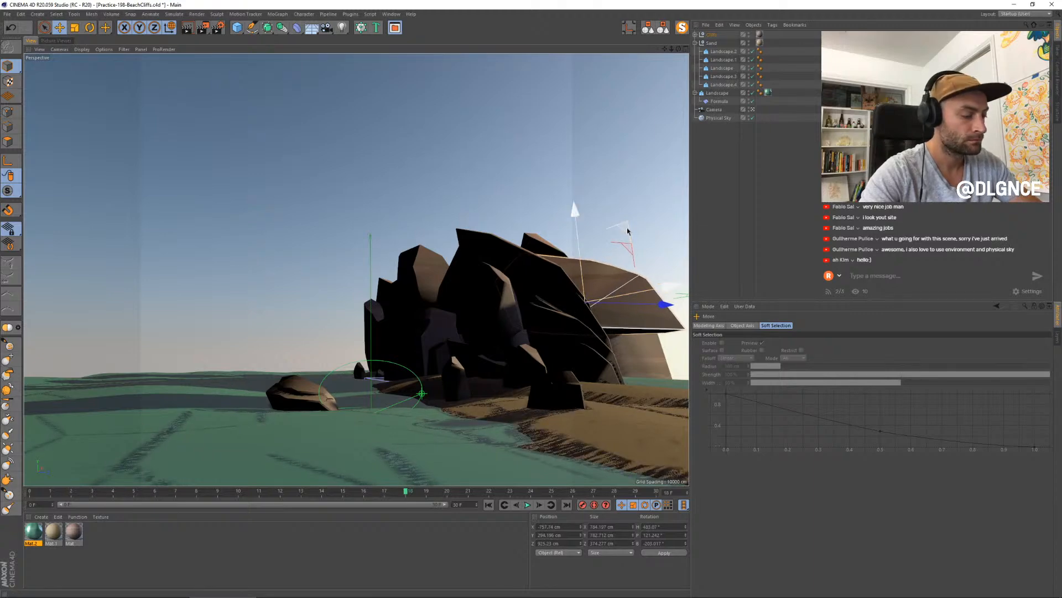
- Render the scene with the raised slab and compare the image with the earlier renders in the history
key(shift+r)
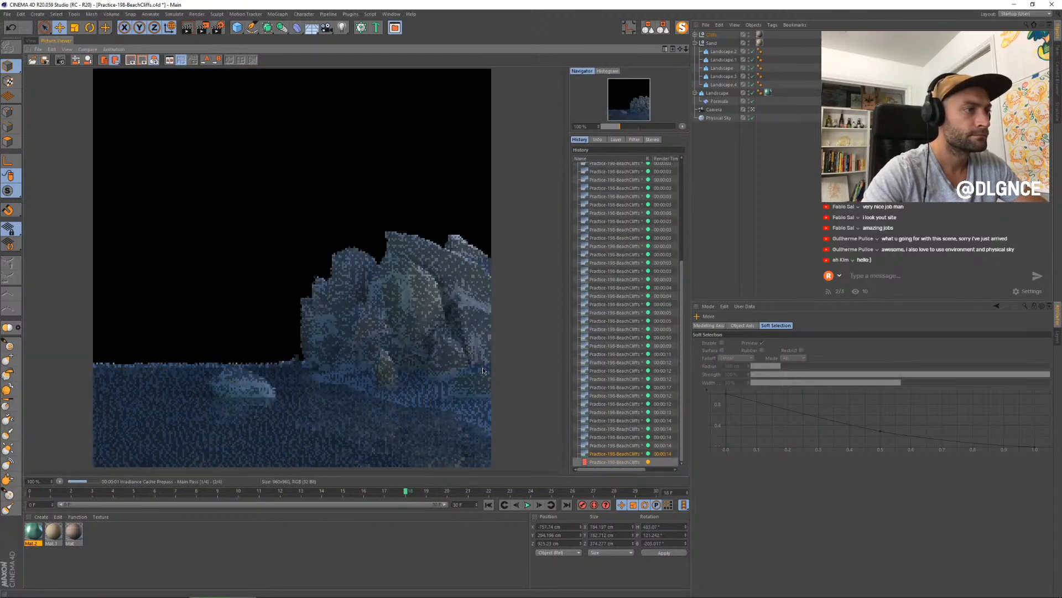
key(Down)
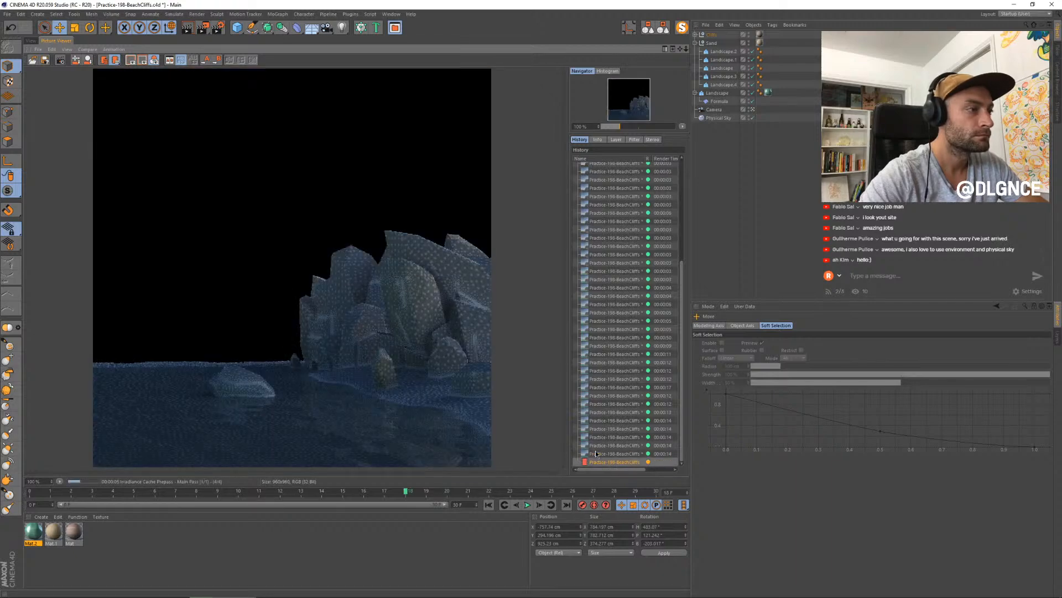
key(Up)
key(Down)
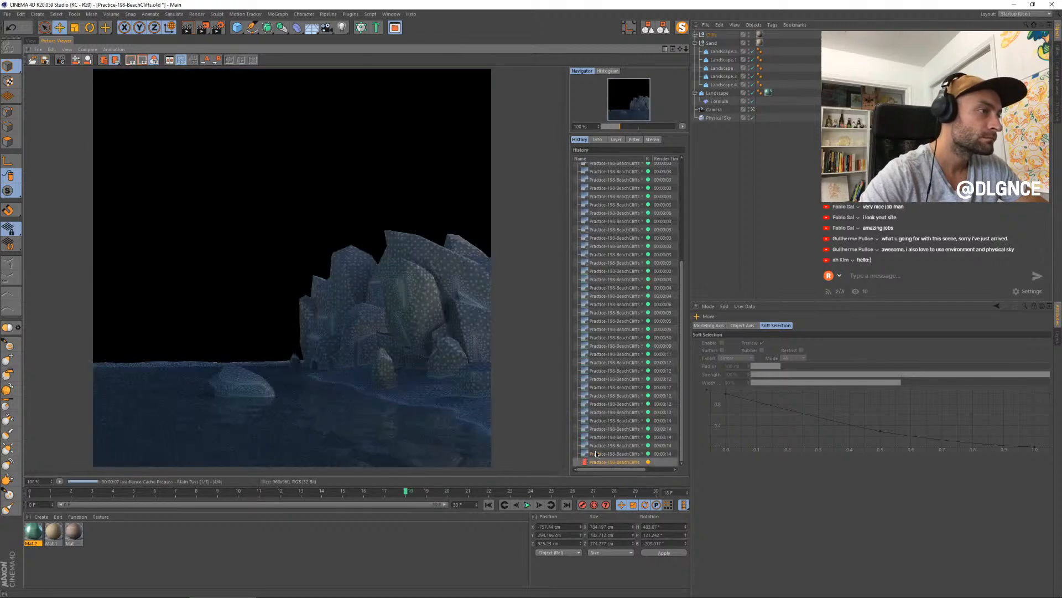
key(Up)
key(Down)
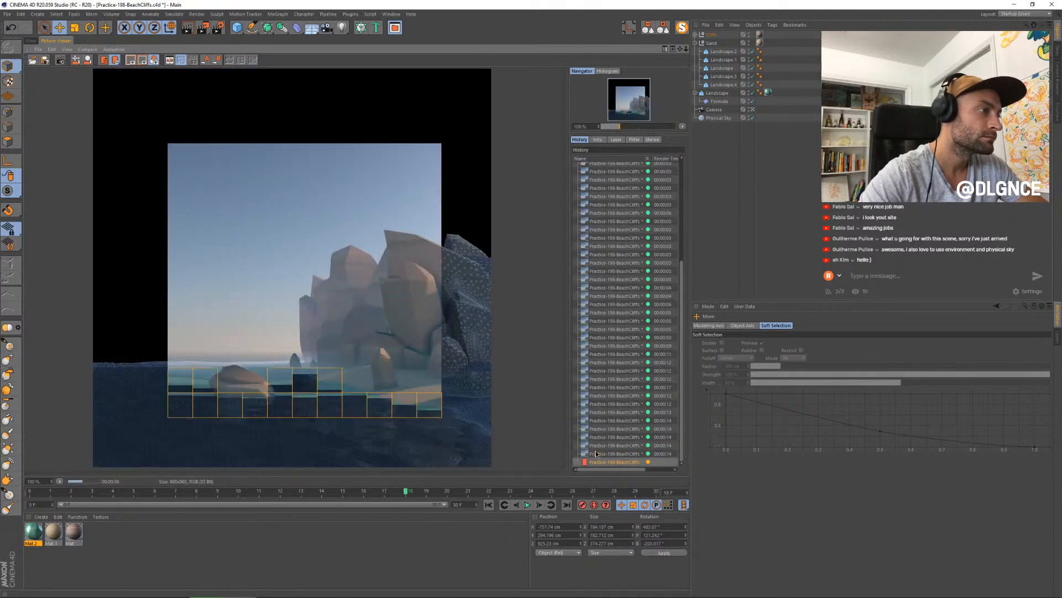
key(Up)
key(Down)
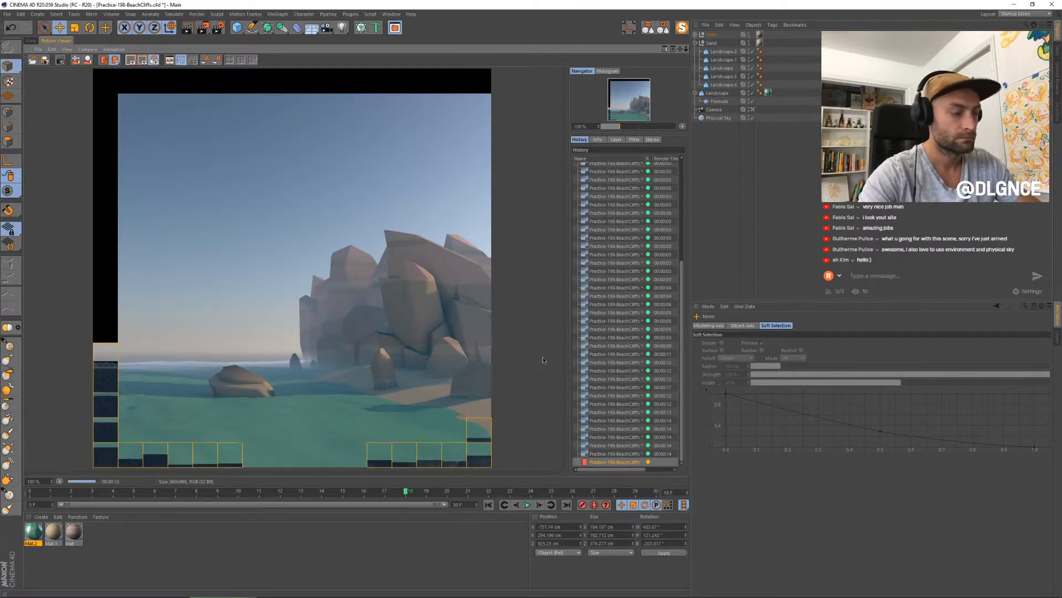
click(591, 428)
key(Up)
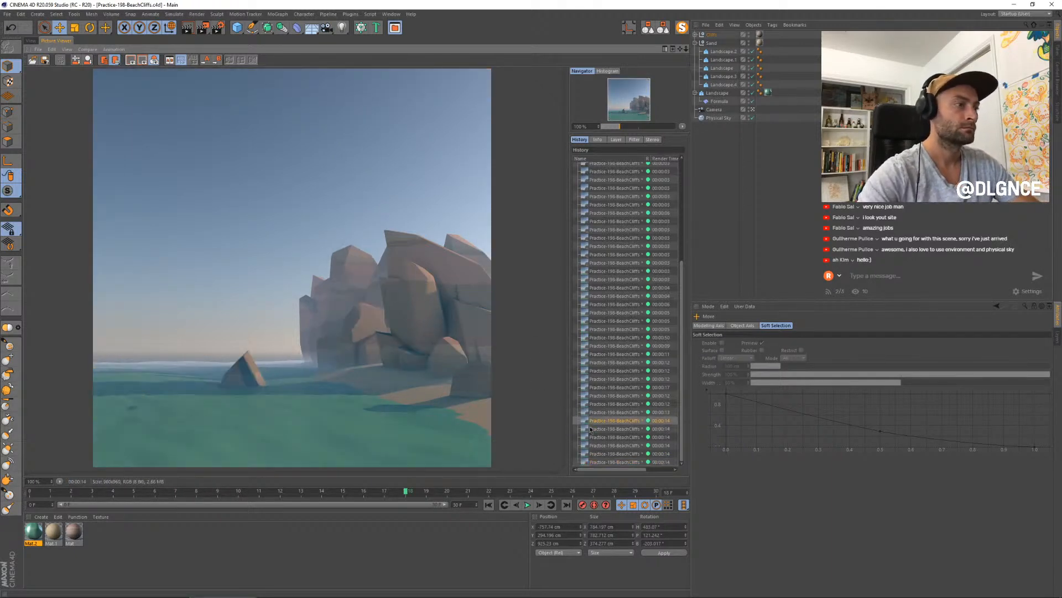
key(Down)
key(Down)
key(Down)
key(Down)
key(Down)
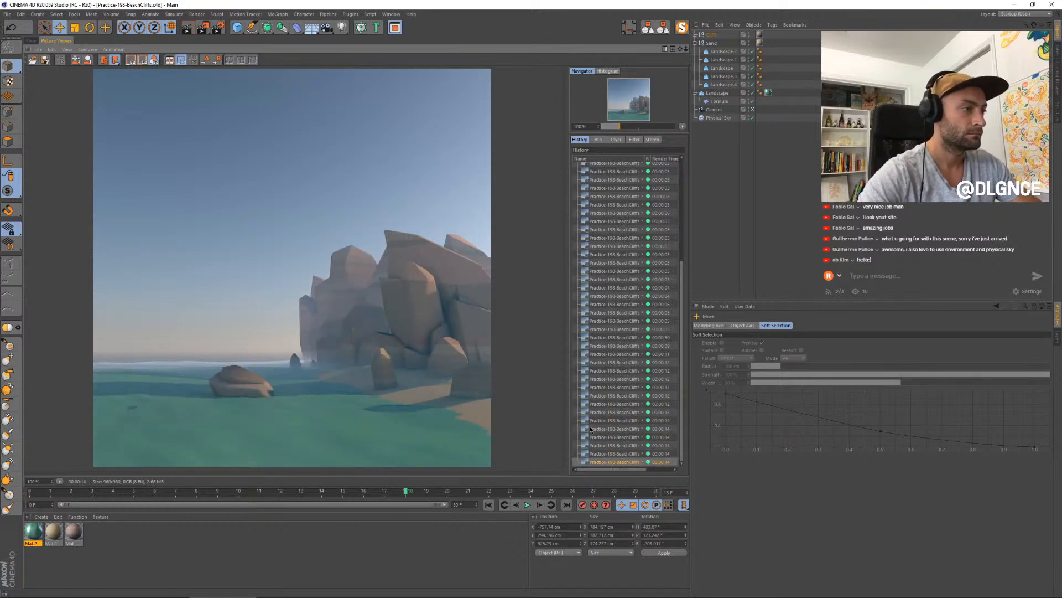
- Scale the raised rear slab slightly narrower along its X axis
click(32, 41)
key(t)
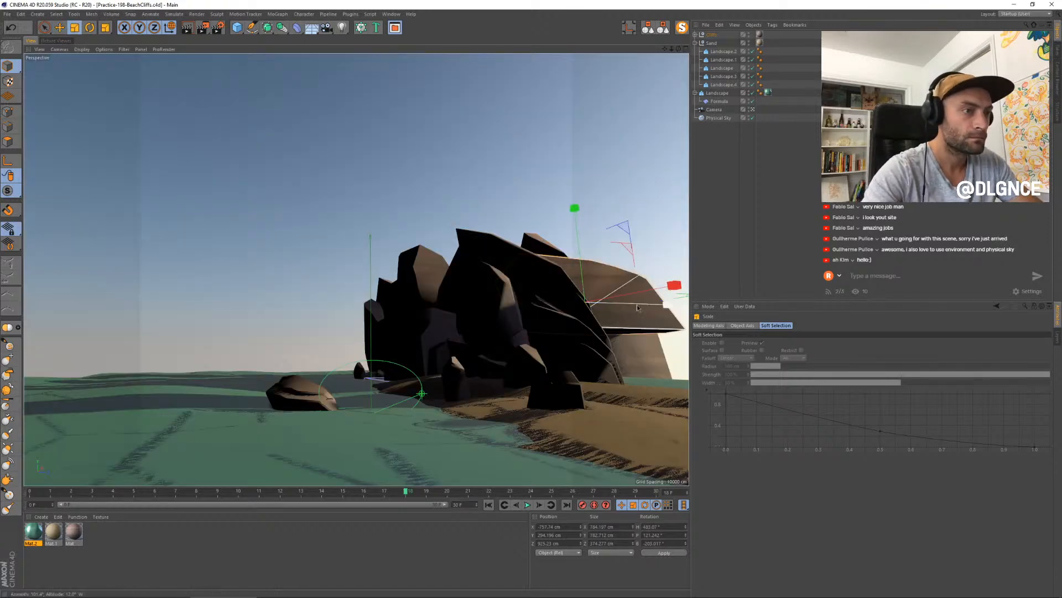
mouse_move(665, 286)
mouse_down()
mouse_move(648, 290)
mouse_move(659, 290)
mouse_up()
key(e)
- Scale up the small rock tucked into the cliff's base and raise it slightly
click(462, 324)
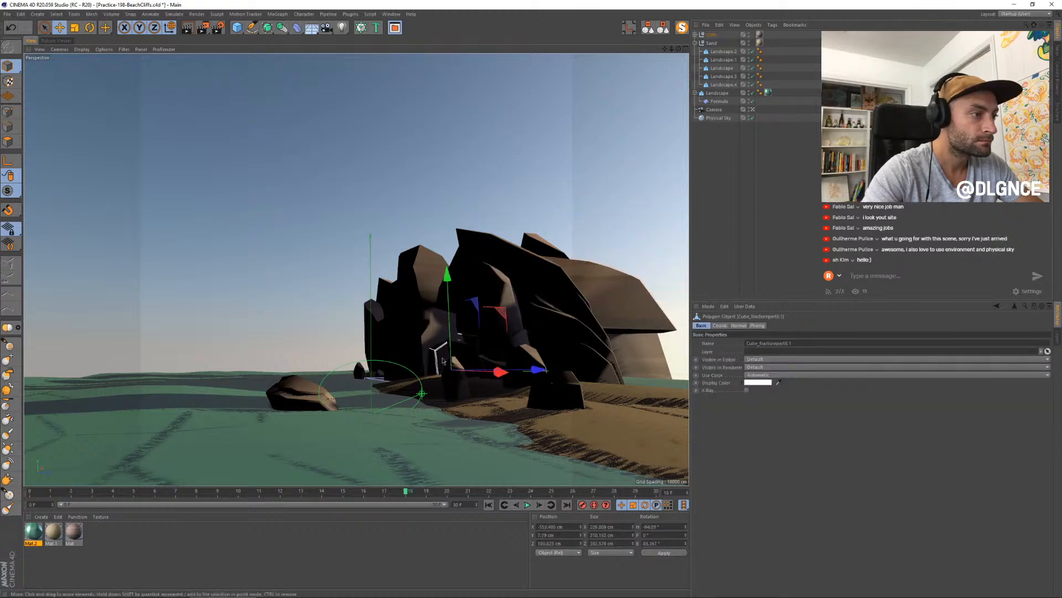
key(t)
drag(459, 323, 452, 322)
key(e)
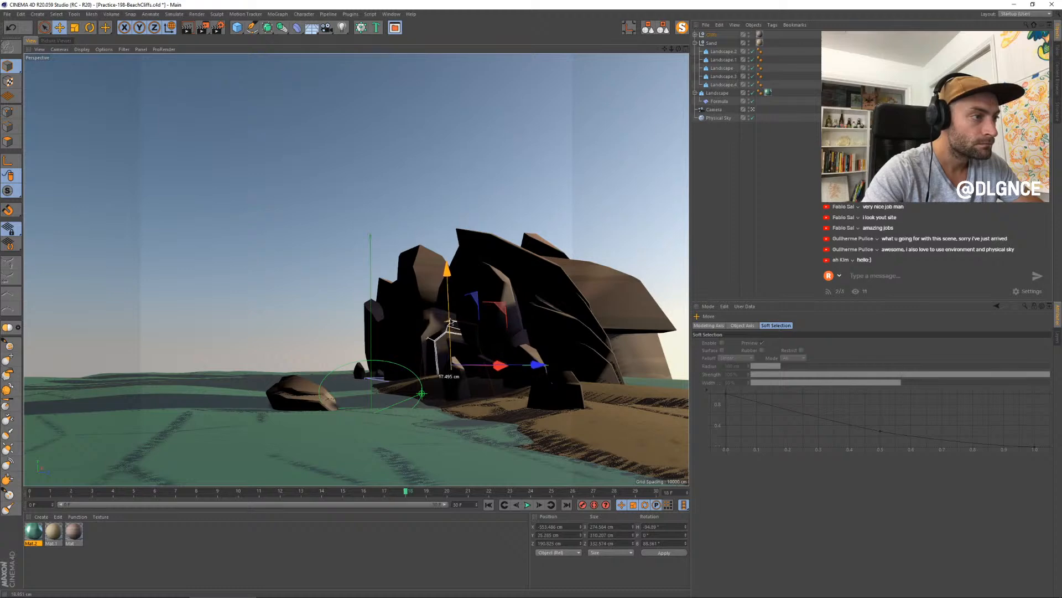
- Render the scene again and compare the image in progress with the previous render
key(shift+r)
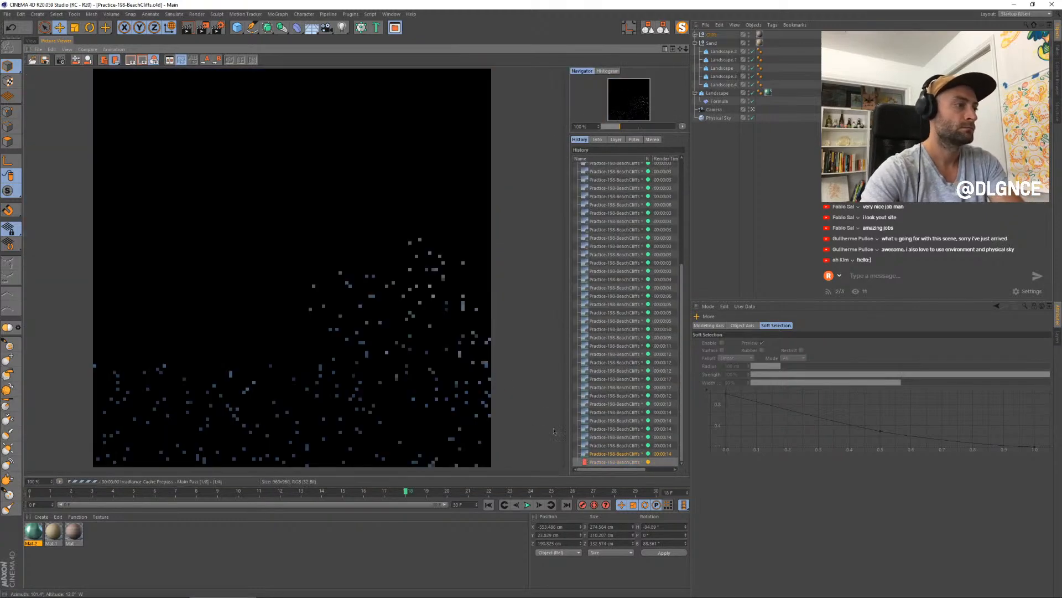
click(603, 453)
click(603, 461)
click(604, 453)
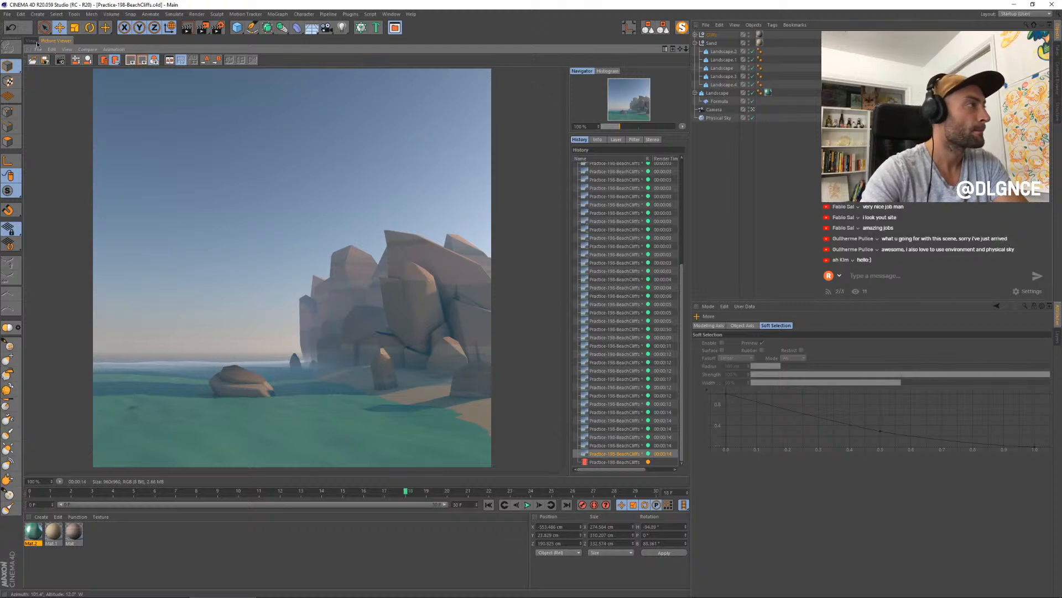
click(616, 462)
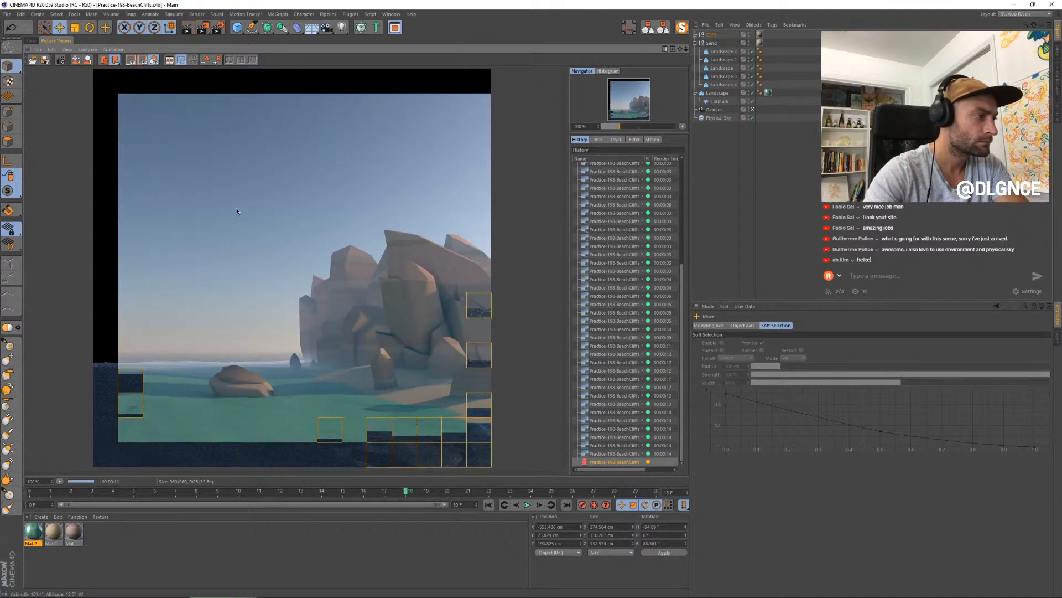
- Play the animation in the viewport to check the water's movement, try toggling the viewport shadows, and stop playback around frame 10
click(30, 40)
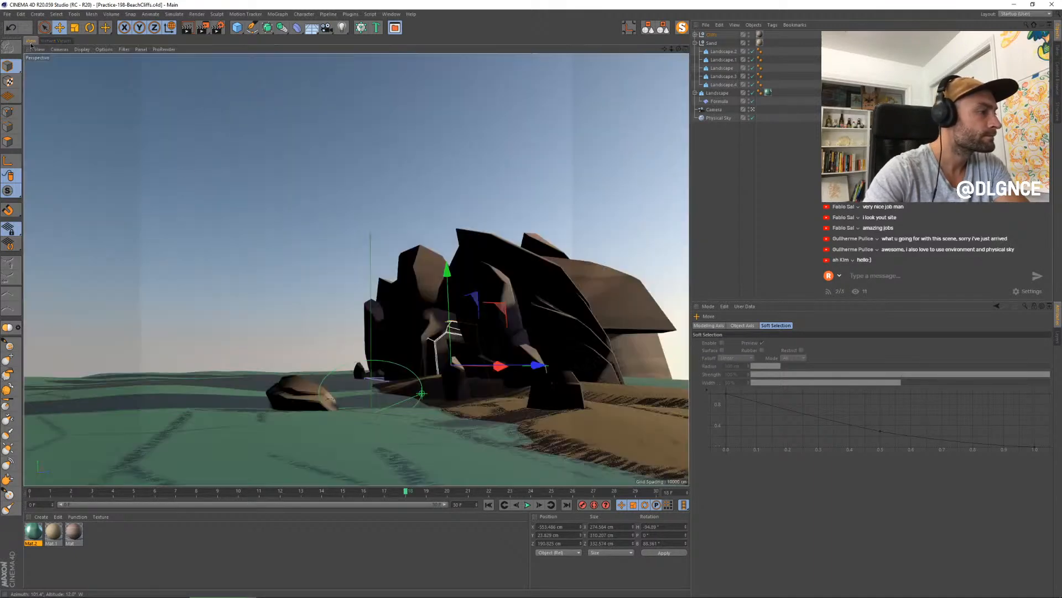
click(528, 505)
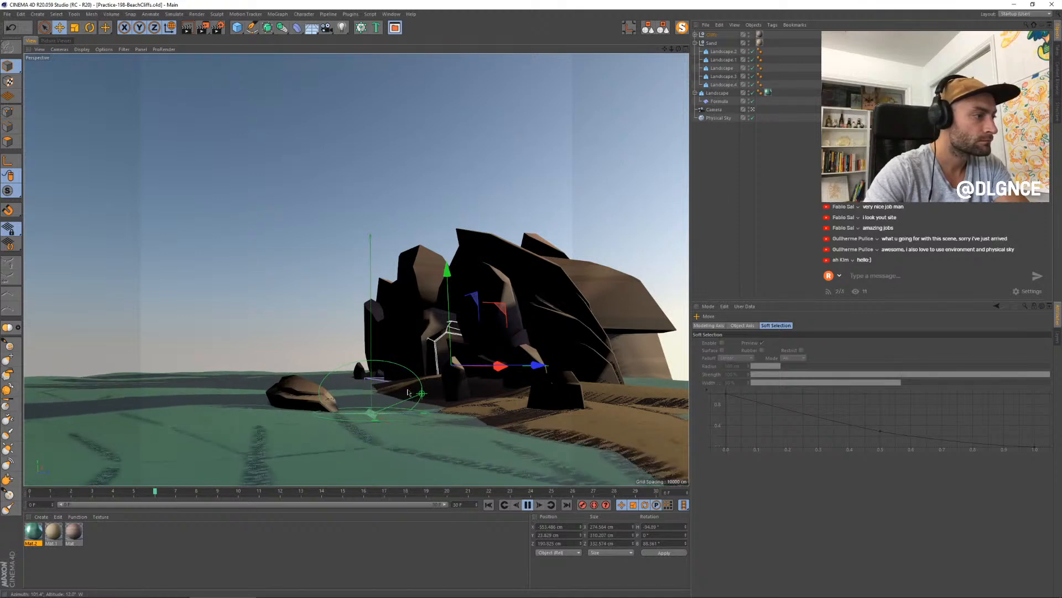
click(122, 49)
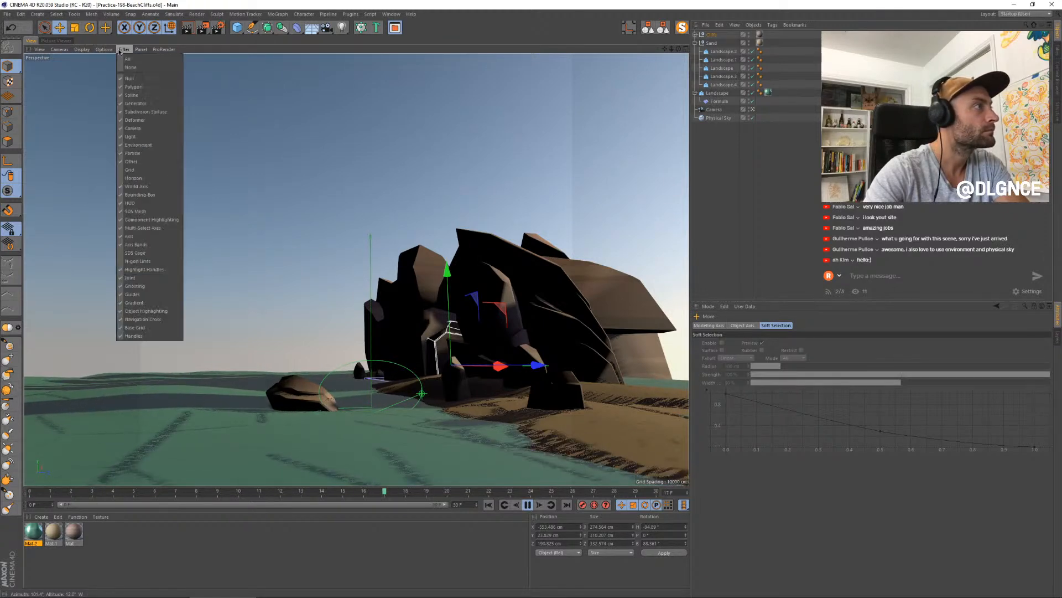
mouse_move(104, 50)
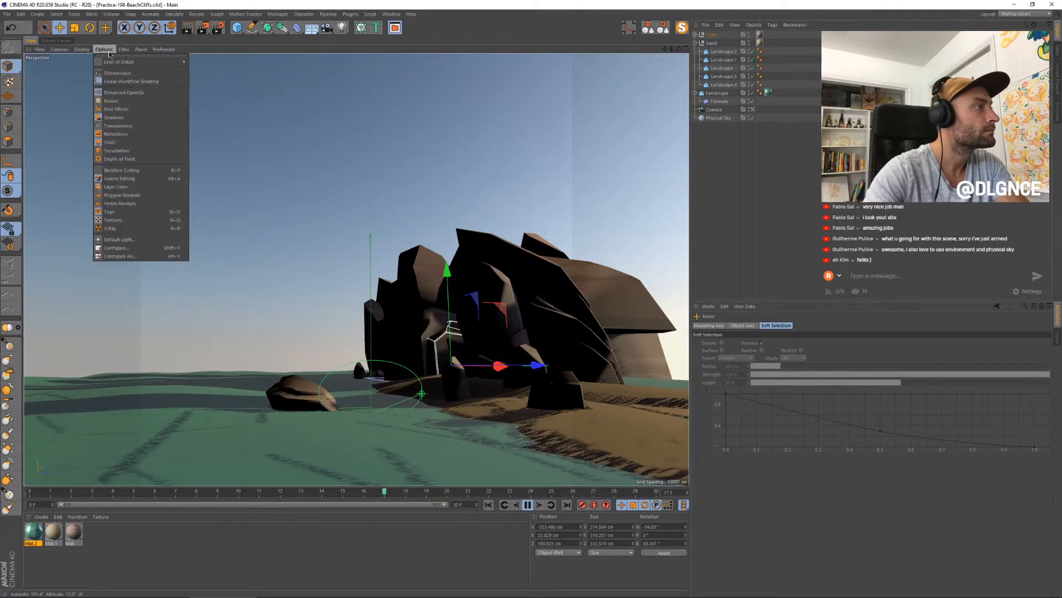
click(123, 118)
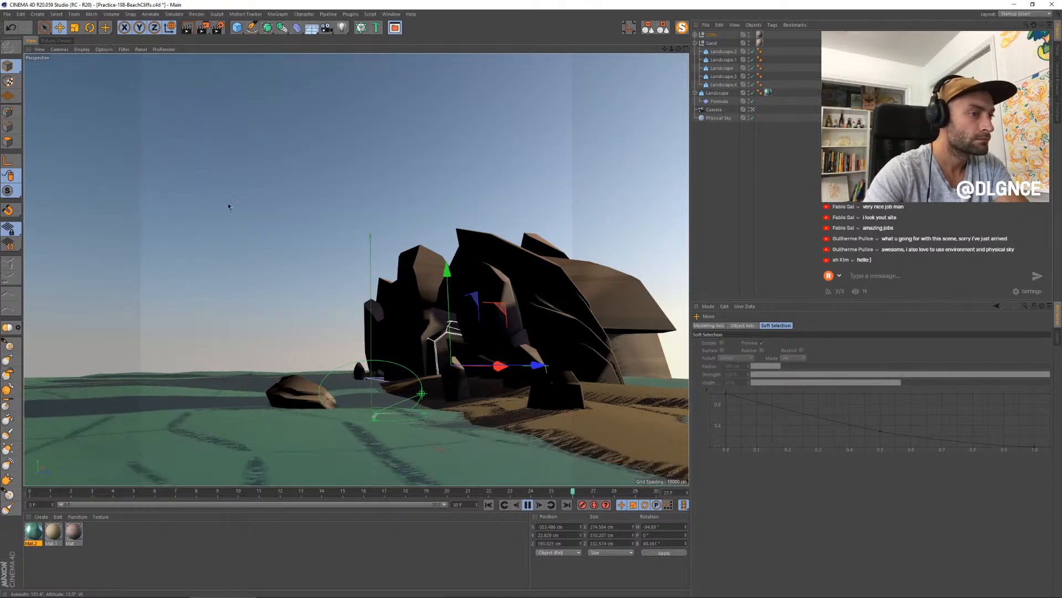
click(528, 505)
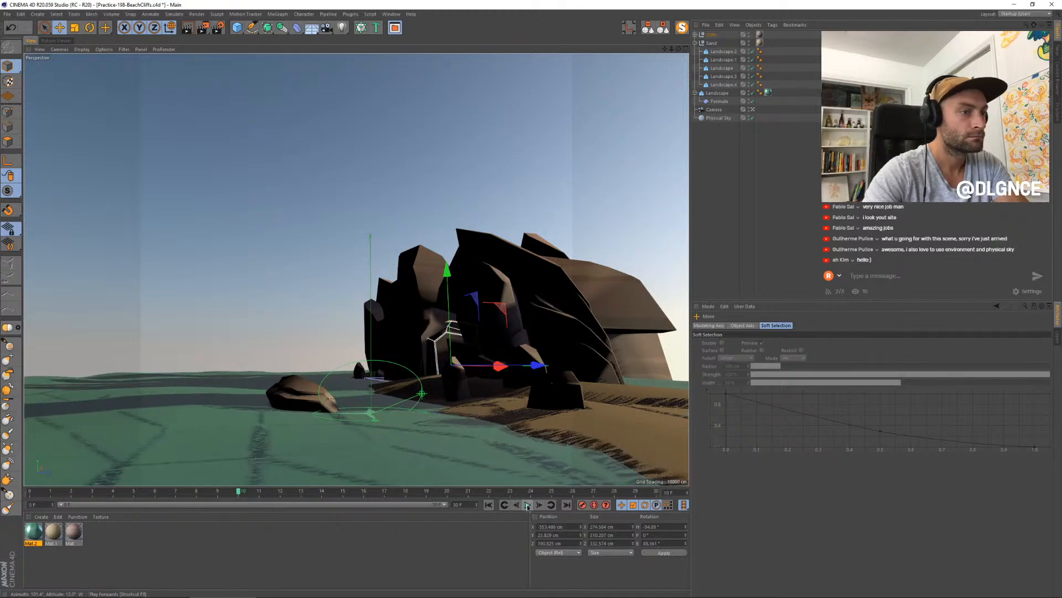
- Review the finished render, adjust the sand material's colour and the noise scale in its diffusion channel, and render the scene
click(62, 41)
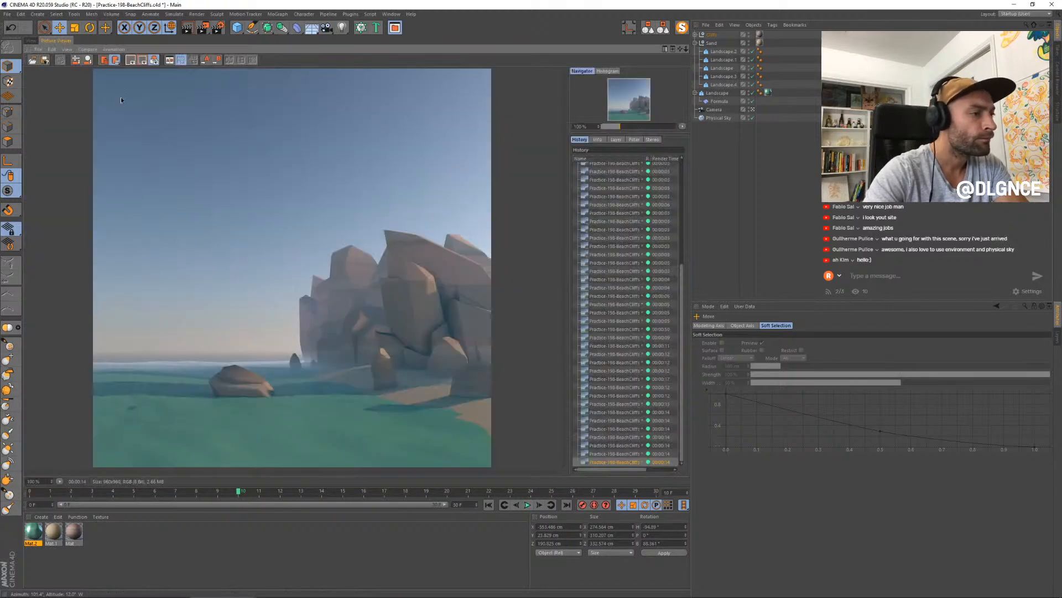
scroll(452, 427, up, 1)
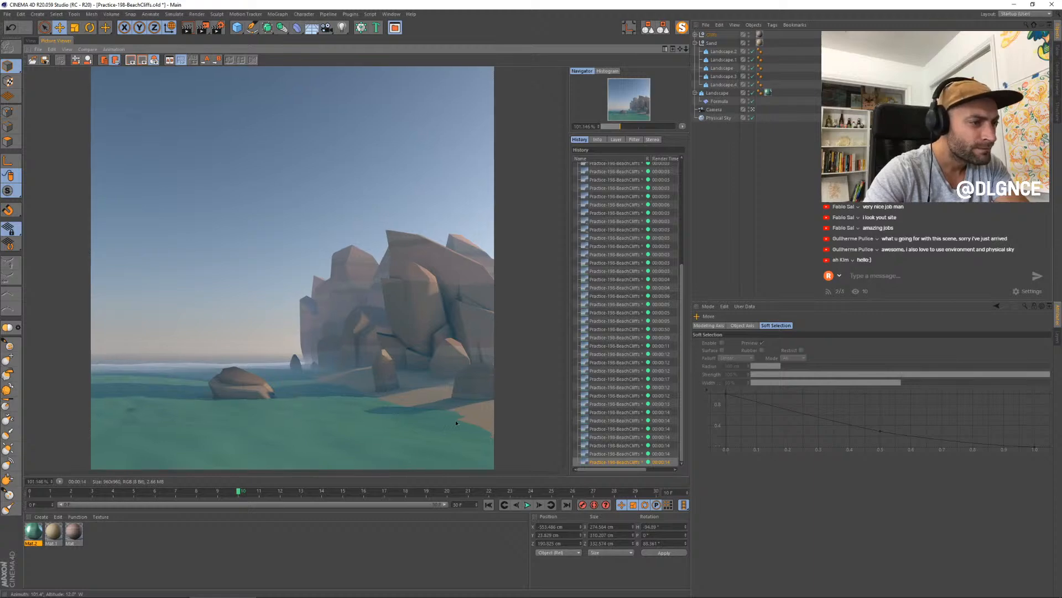
double_click(55, 533)
drag(223, 59, 655, 235)
click(576, 327)
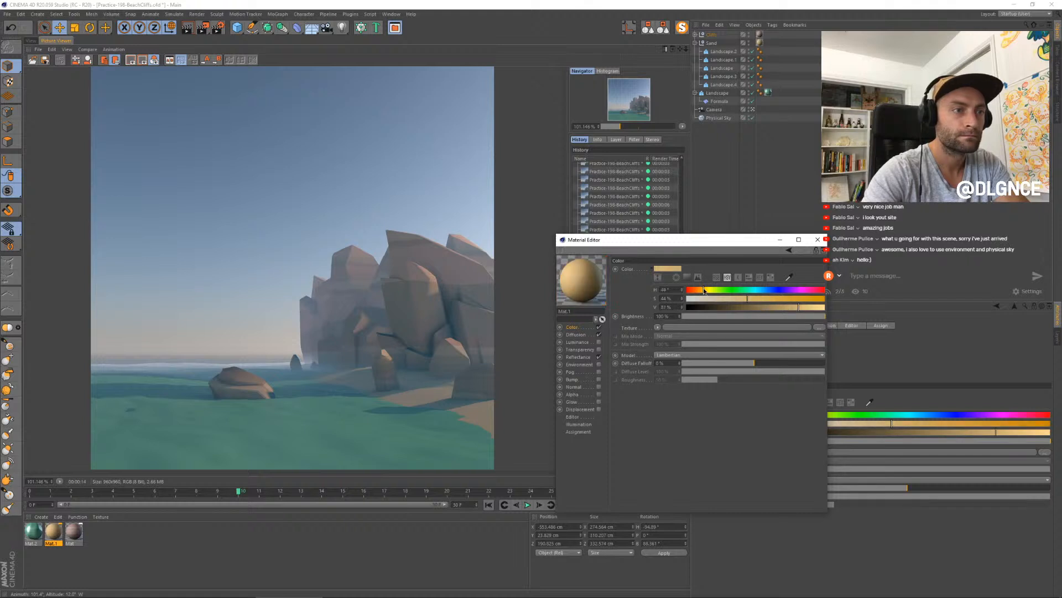
click(578, 336)
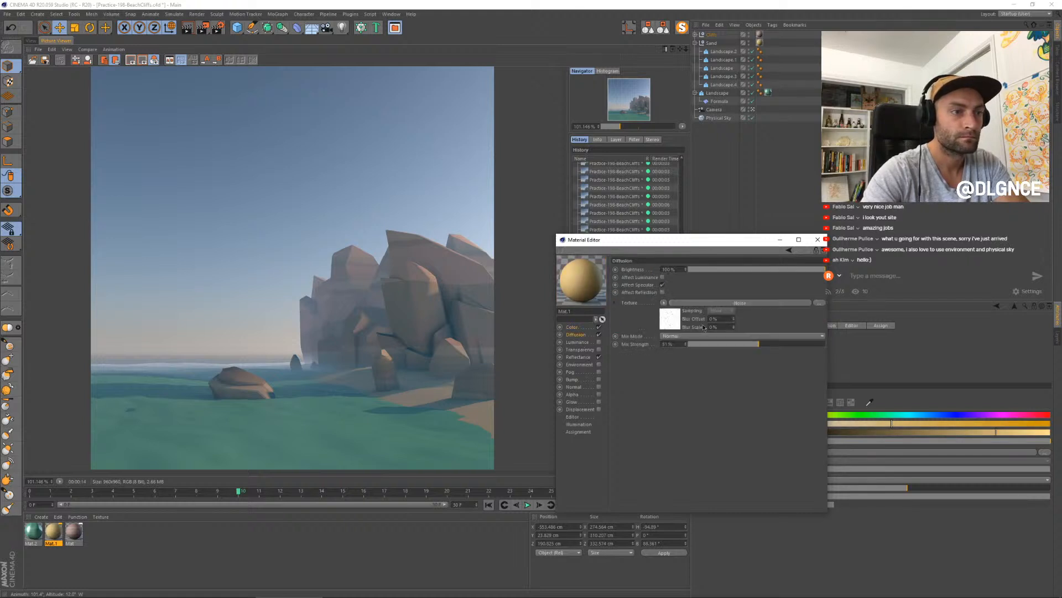
click(672, 327)
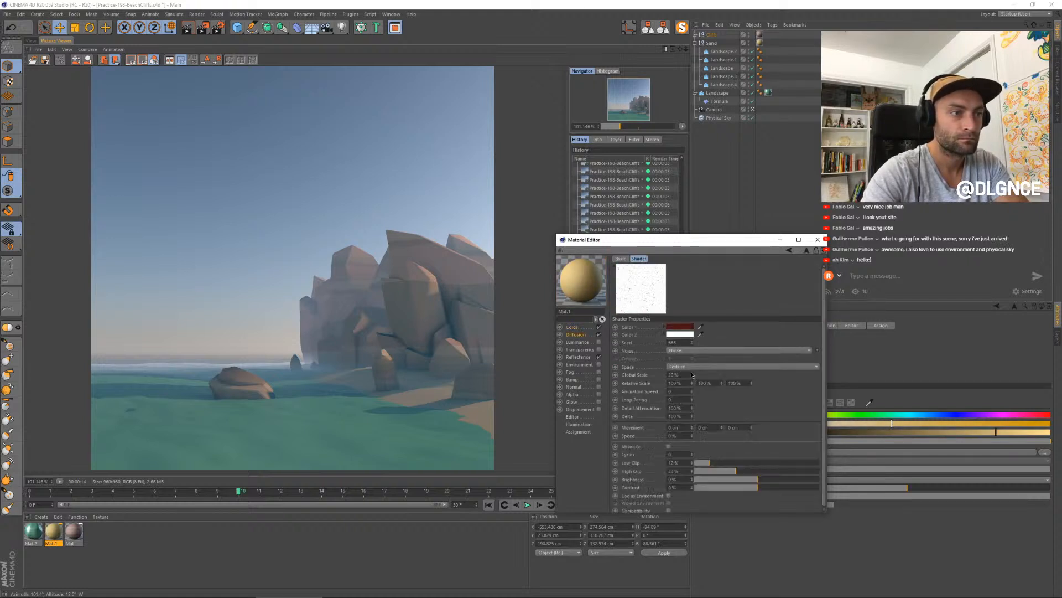
click(817, 239)
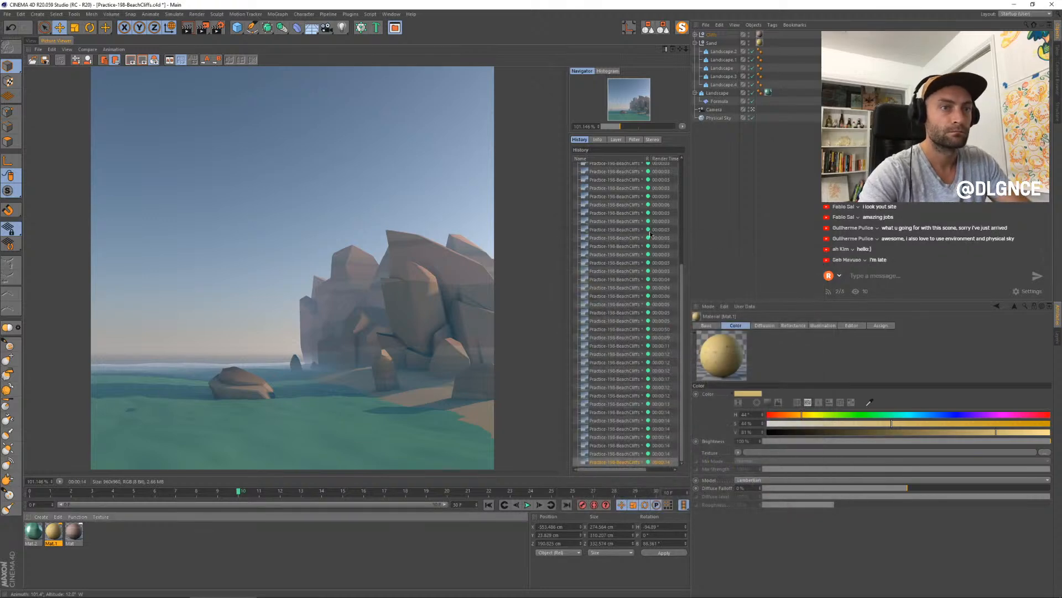
key(shift+r)
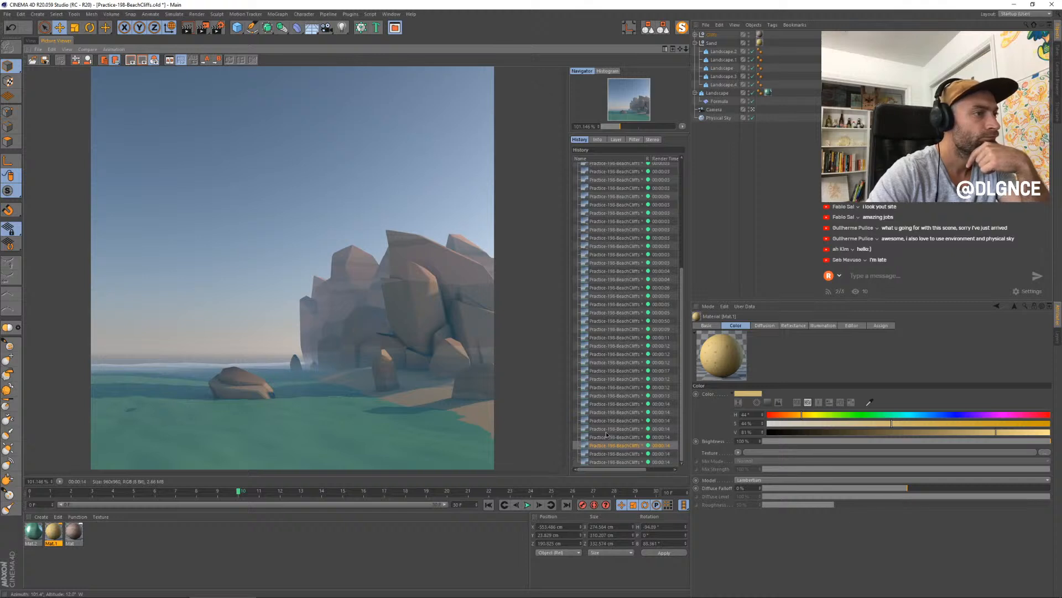
- Add a dark grey-brown knot with Step interpolation at about 30% in the colour gradient of the rock material
double_click(75, 532)
drag(213, 58, 632, 226)
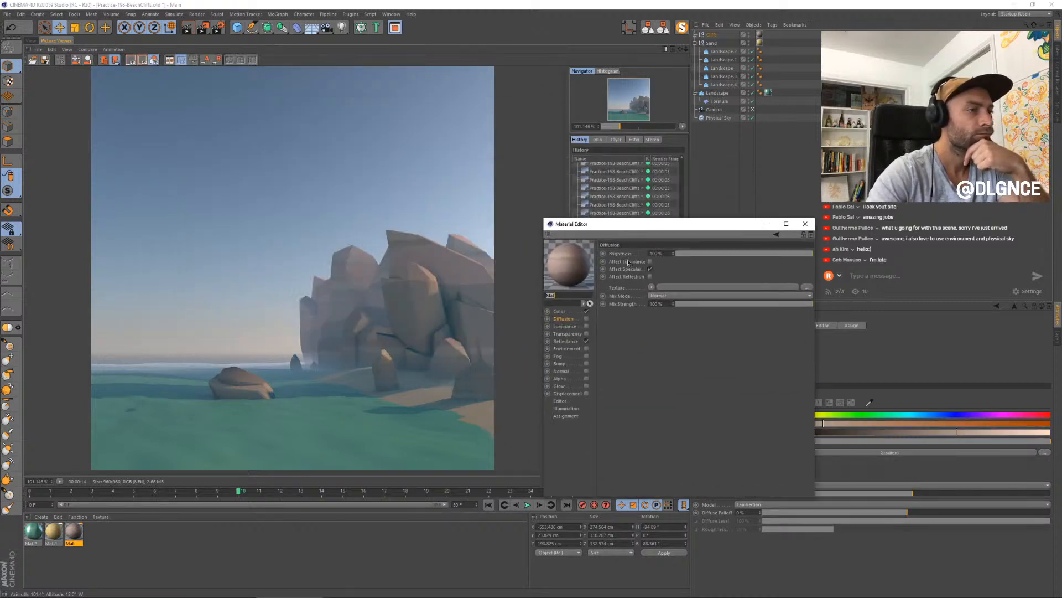
click(569, 313)
click(644, 324)
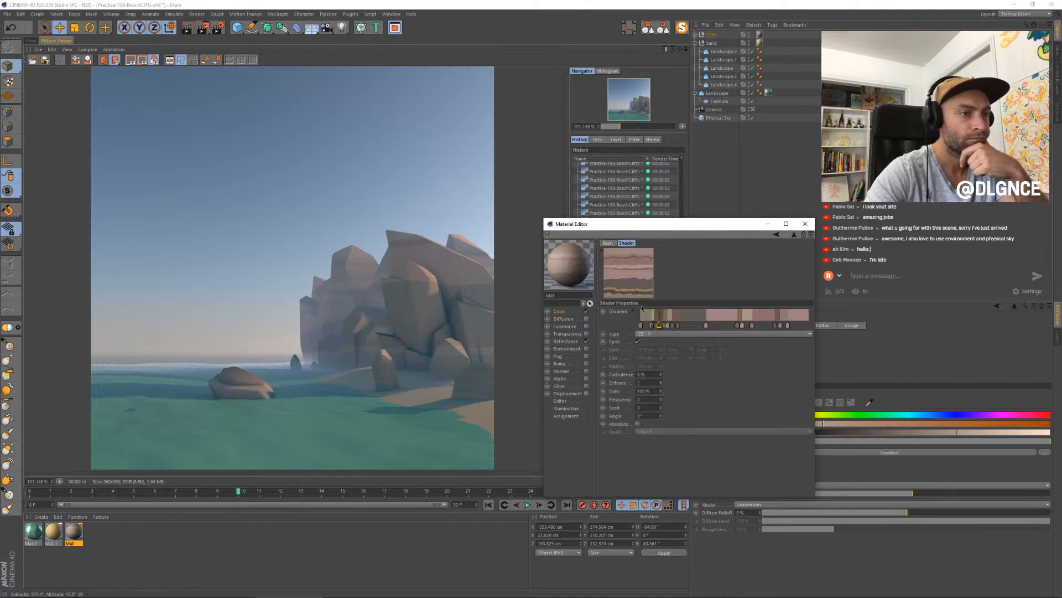
double_click(692, 325)
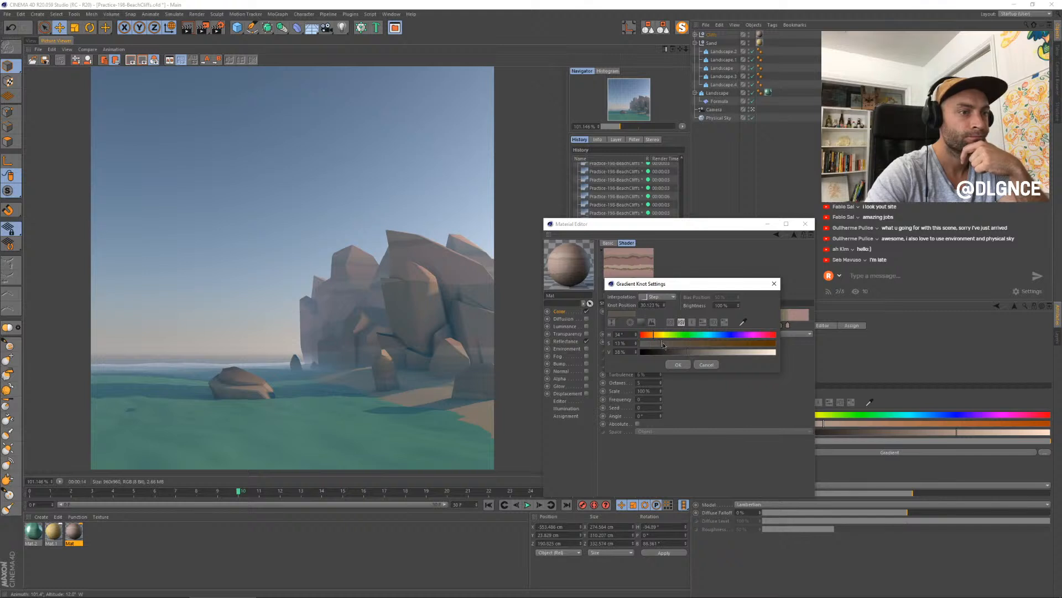
click(679, 365)
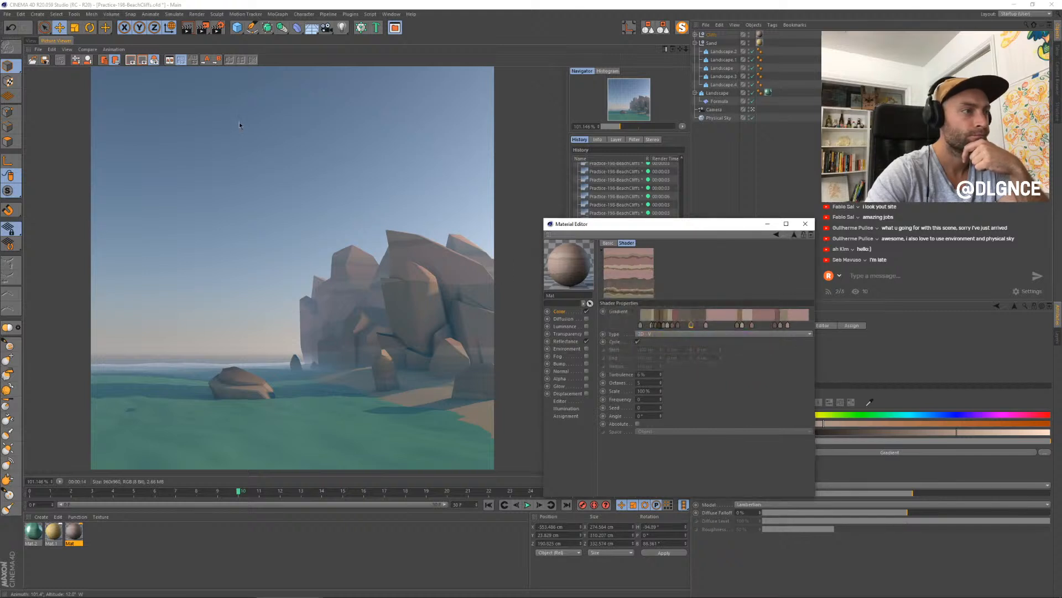
- Switch the viewport to Quick Shading and readjust the colour of the new knot in the rock material's gradient
click(31, 40)
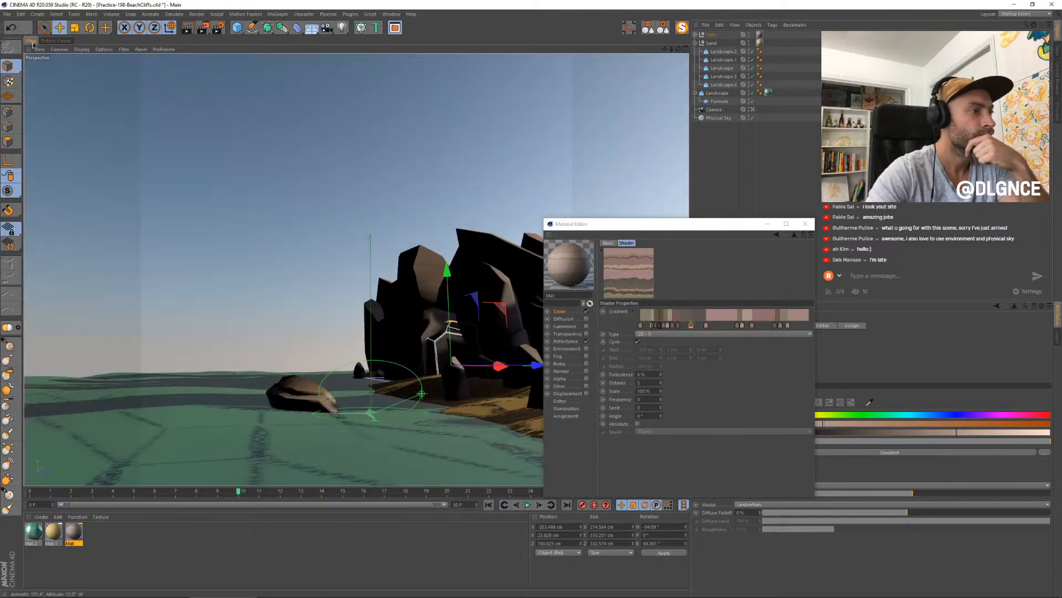
click(82, 49)
click(99, 78)
drag(605, 227, 716, 229)
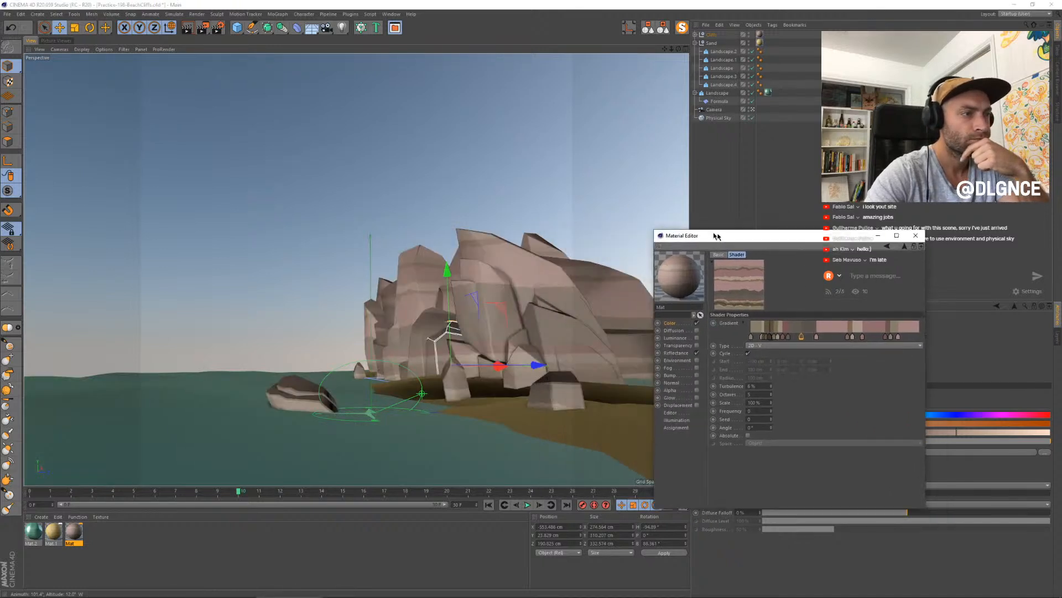
double_click(801, 327)
click(786, 366)
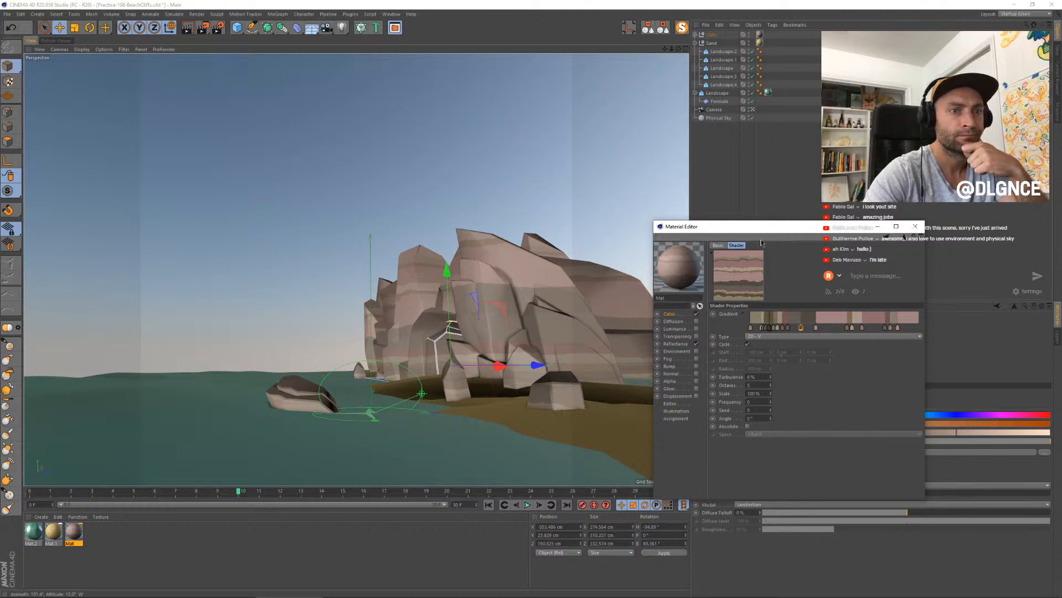
drag(785, 227, 602, 220)
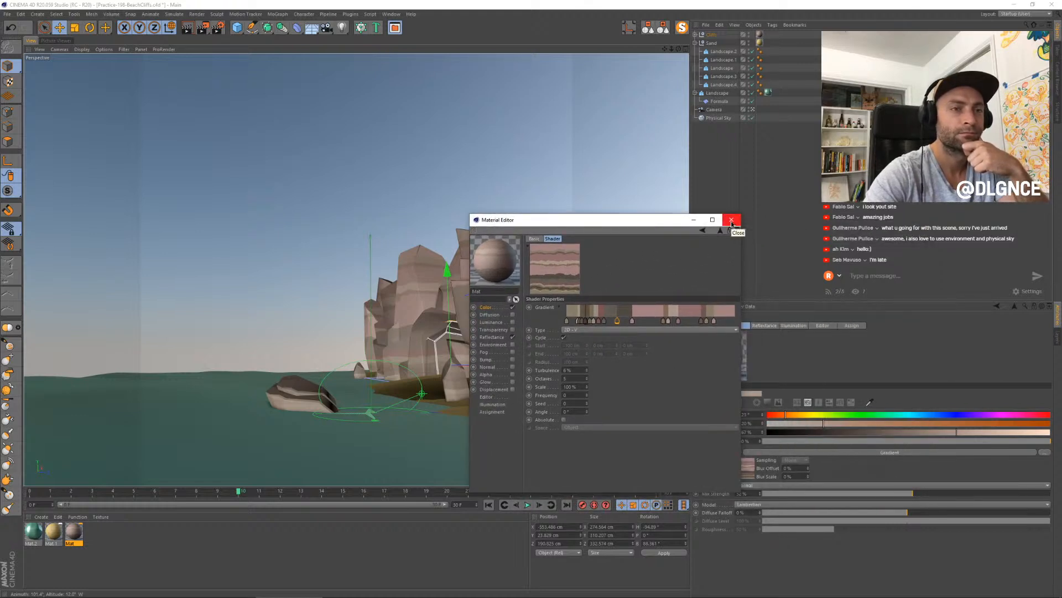
click(732, 220)
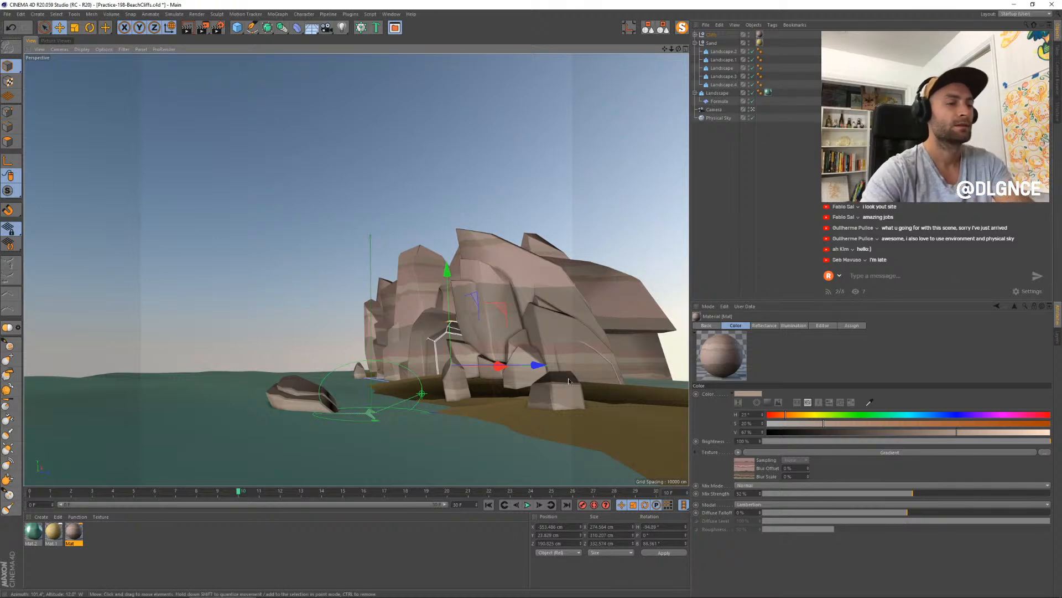
- Move to frame 17, render the scene and compare the image in progress with the previous renders in the history
drag(240, 496, 384, 493)
key(shift+r)
click(602, 438)
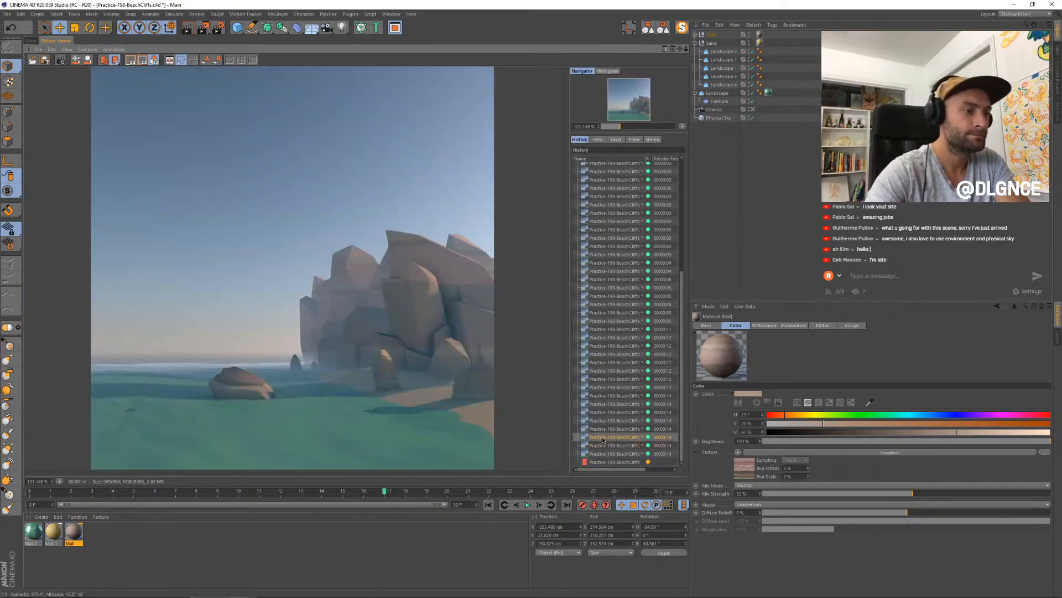
key(Down)
key(Down)
key(Down)
key(Up)
key(Up)
key(Up)
key(Up)
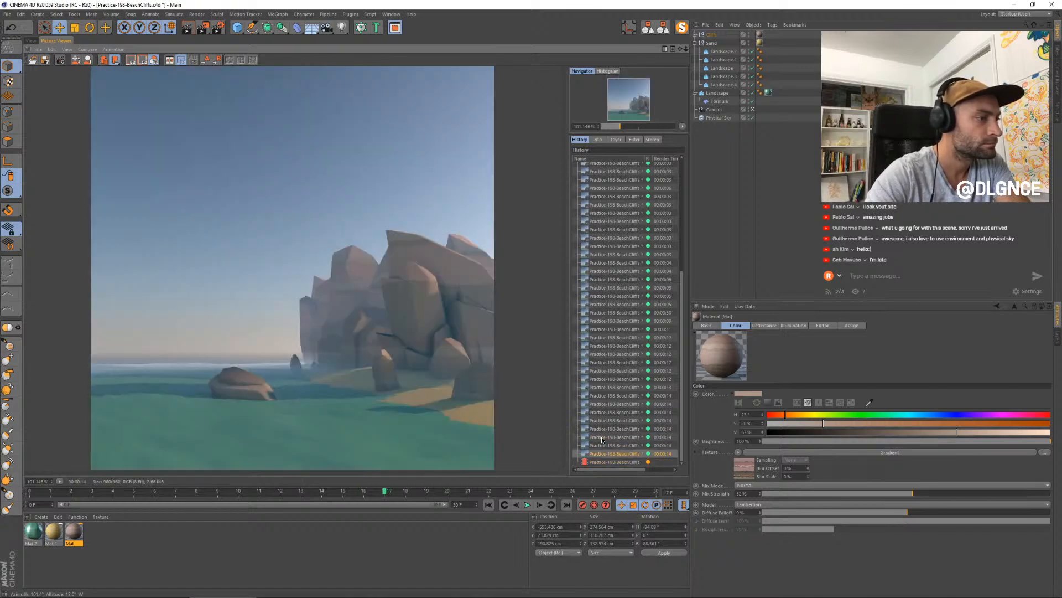
key(Down)
key(Down)
key(Down)
key(Down)
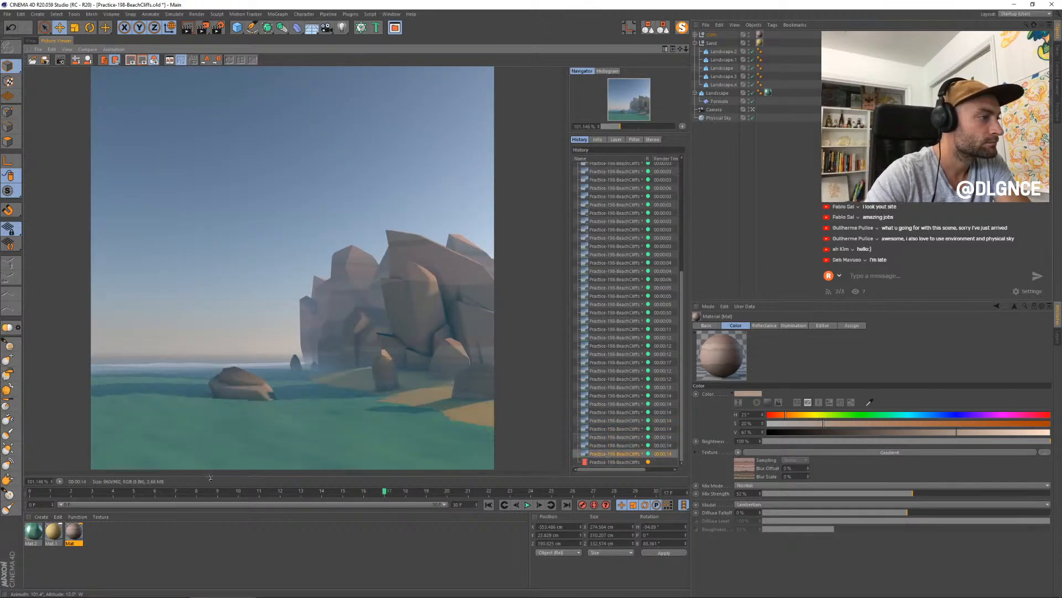
key(Up)
key(Down)
- Slightly lower the strength of Layer 1 in the water material's reflectance
double_click(32, 533)
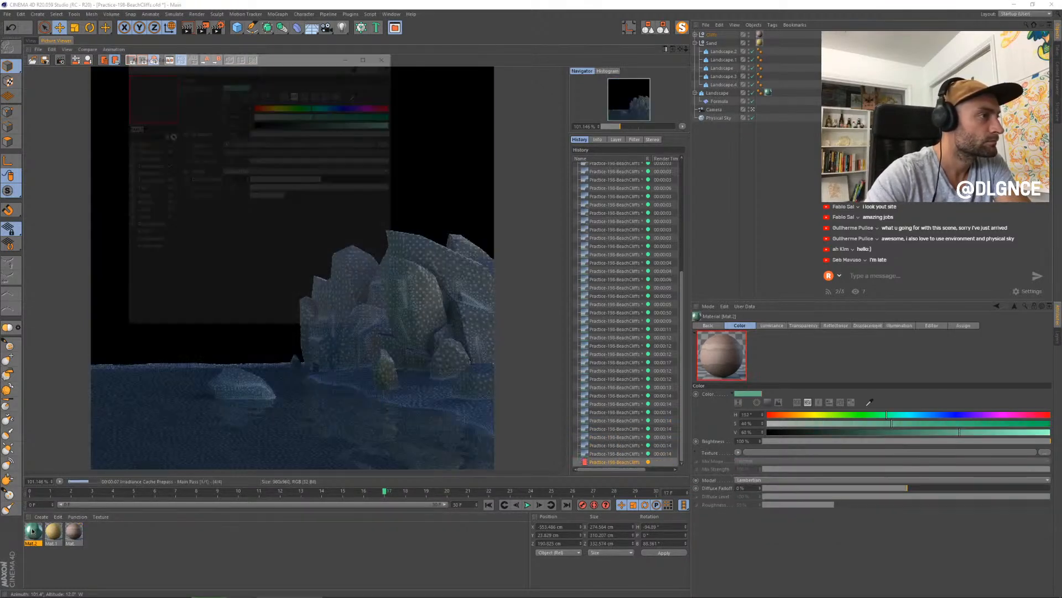
drag(199, 57, 464, 156)
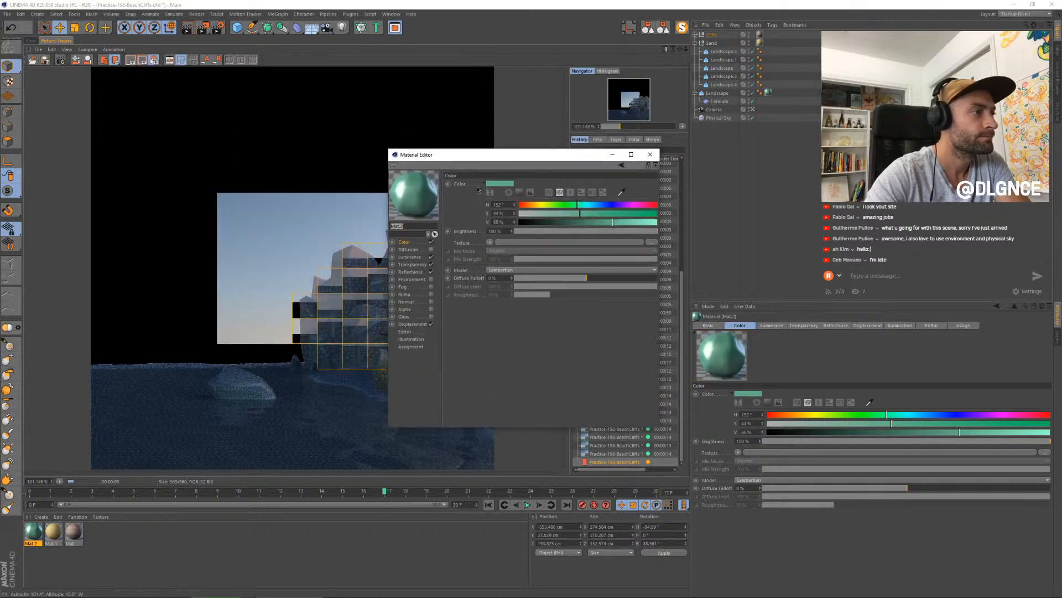
click(411, 272)
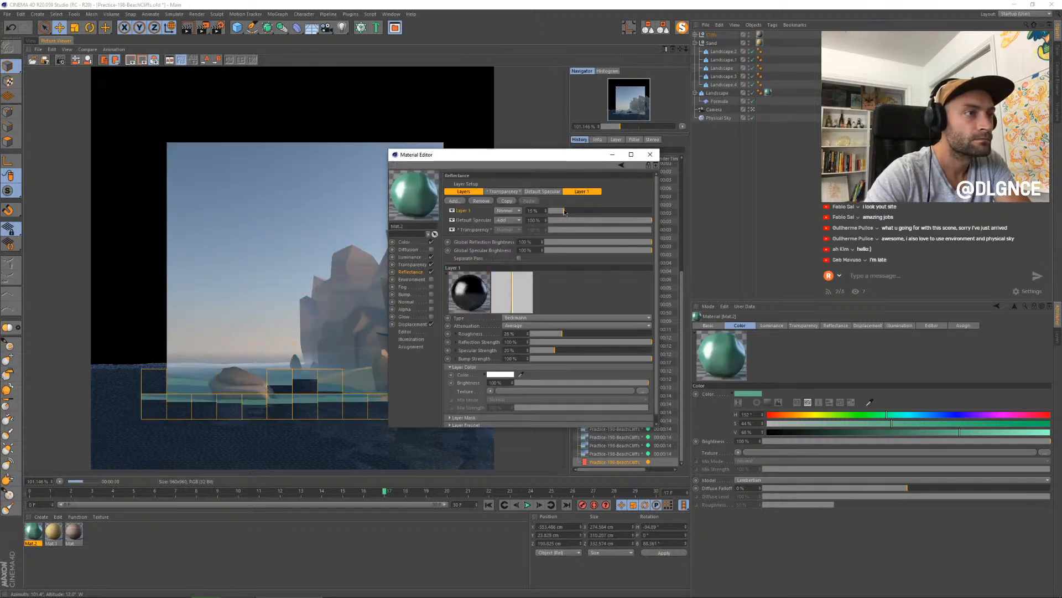
drag(564, 212, 563, 212)
- Set the water material's luminance brightness to 14% and its luminance colour to a darker teal with 46% saturation
click(410, 257)
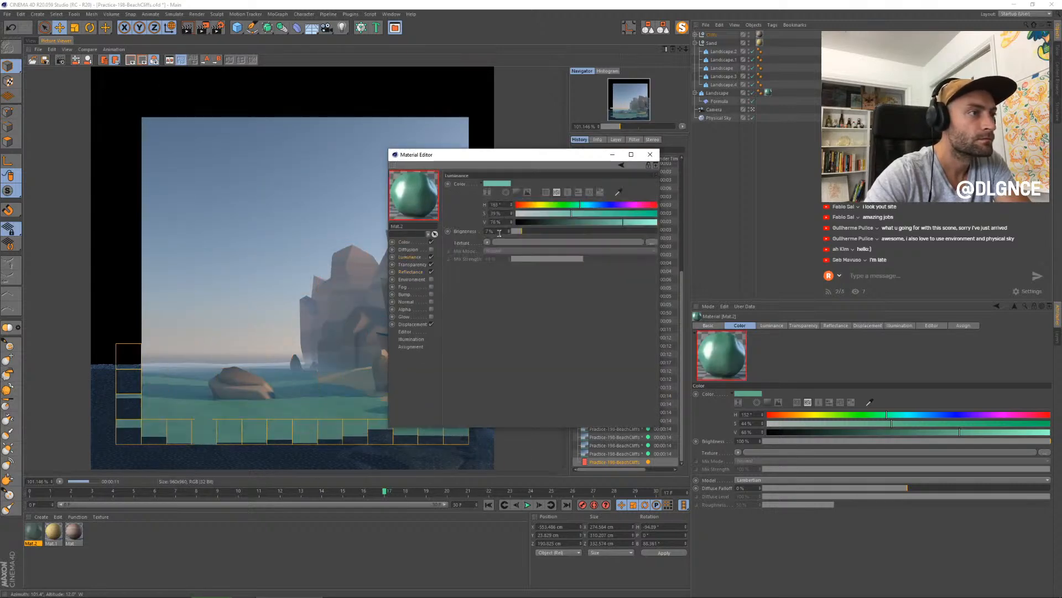
click(526, 231)
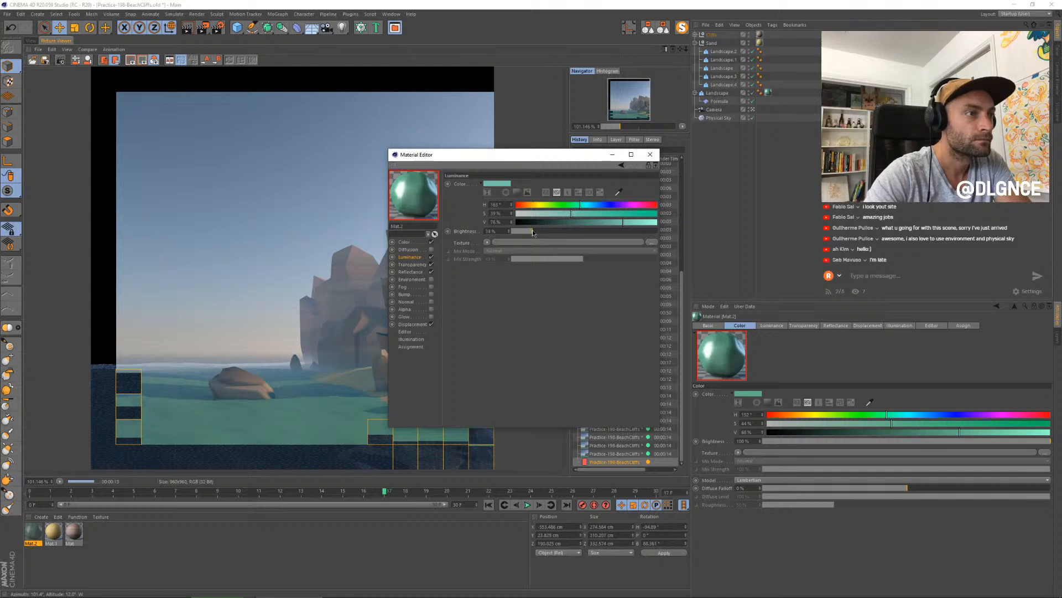
click(580, 214)
click(592, 222)
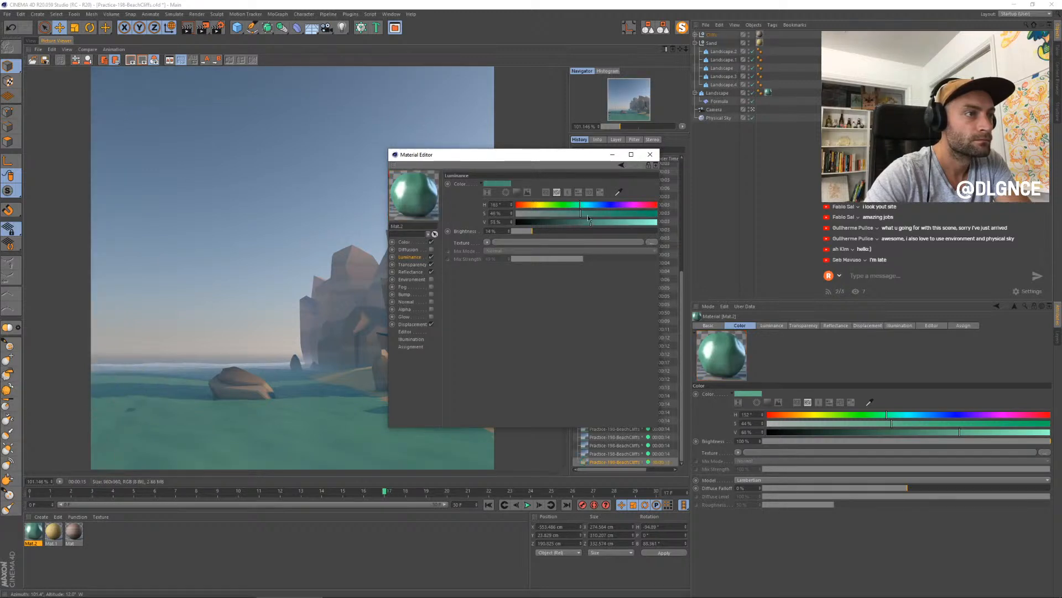
click(650, 154)
- Compare the two latest finished renders in the history, looking at the sand and the cliff bands
click(627, 455)
key(Down)
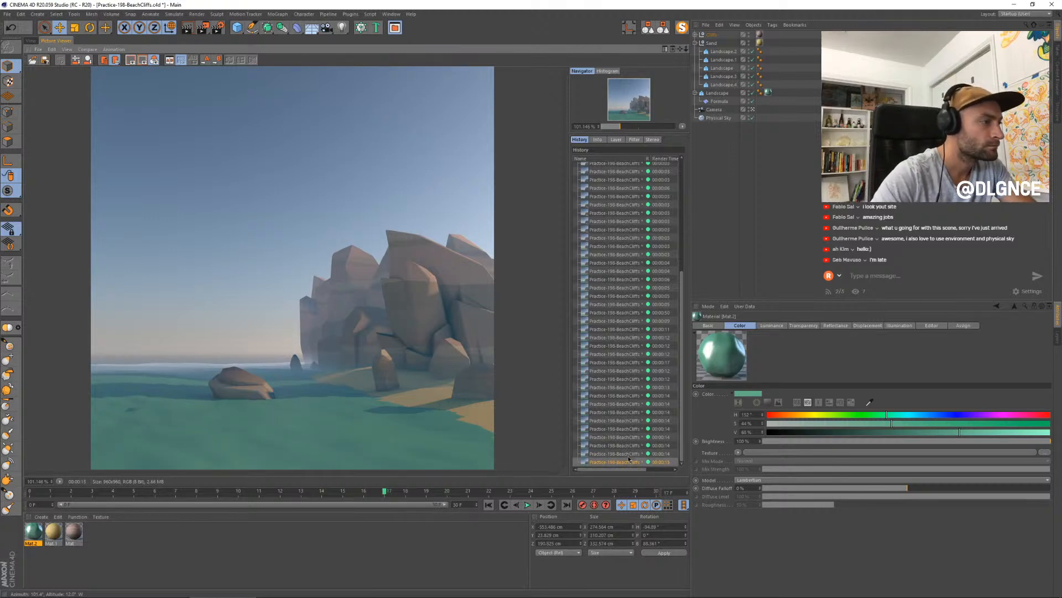
key(Up)
key(Down)
- Render the scene with the adjusted water material and compare it with several earlier renders
key(shift+r)
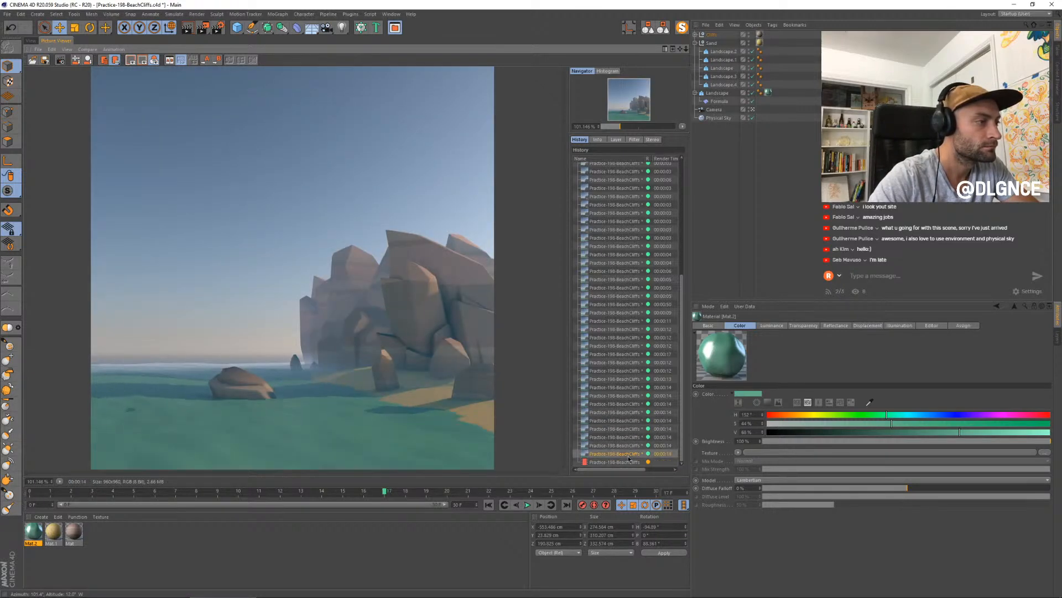
key(Up)
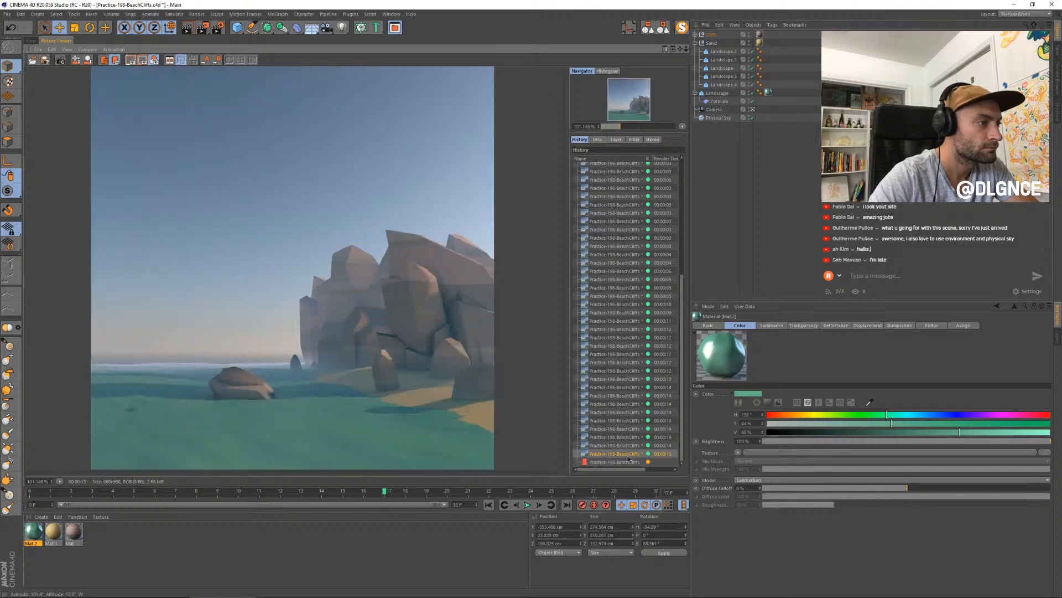
key(Down)
key(Up)
key(Up)
key(Up)
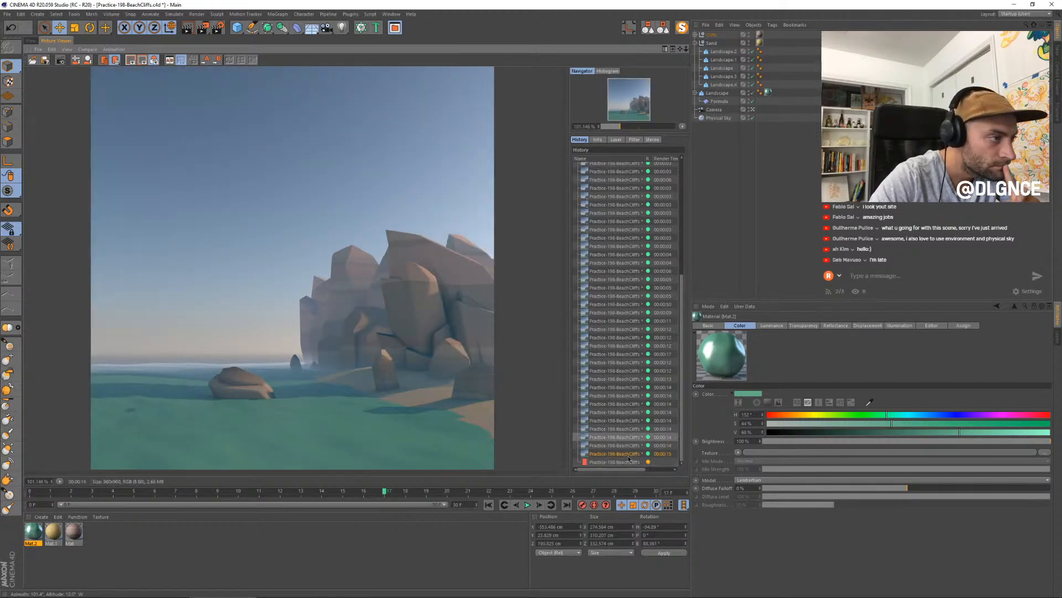
- Compare the newest water render with the preceding ones in the render history as it finishes
key(Down)
key(Down)
key(Down)
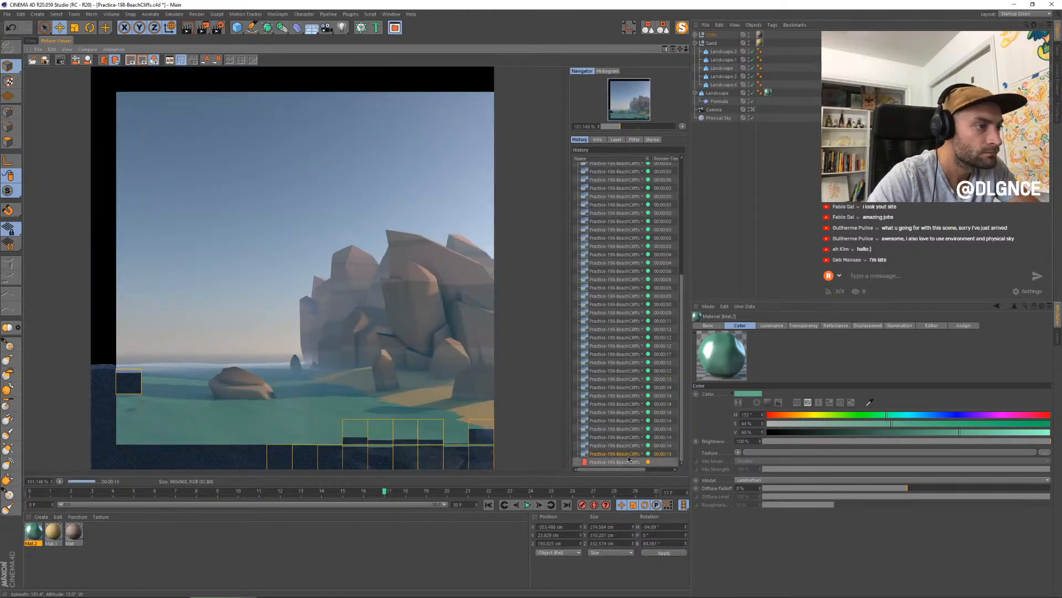
key(Up)
key(Up)
key(Down)
key(Down)
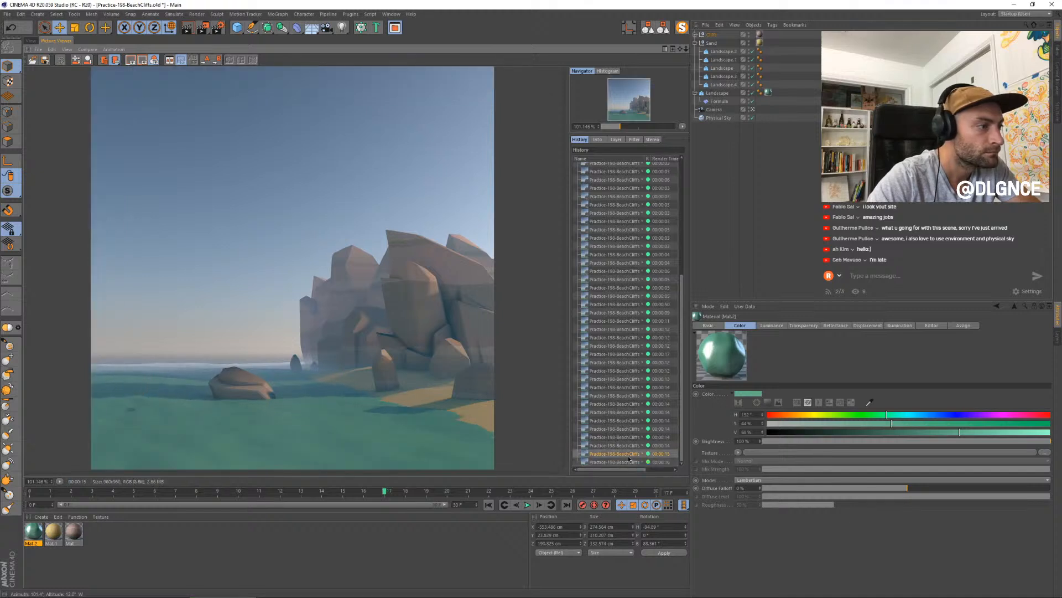
key(Up)
key(Down)
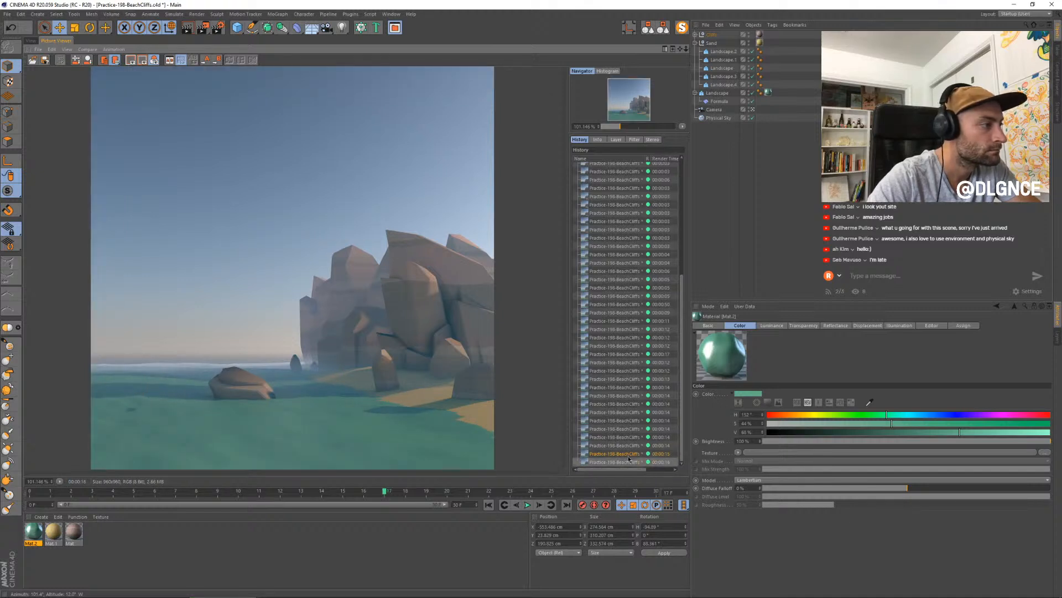
key(Up)
key(Down)
key(Up)
key(Down)
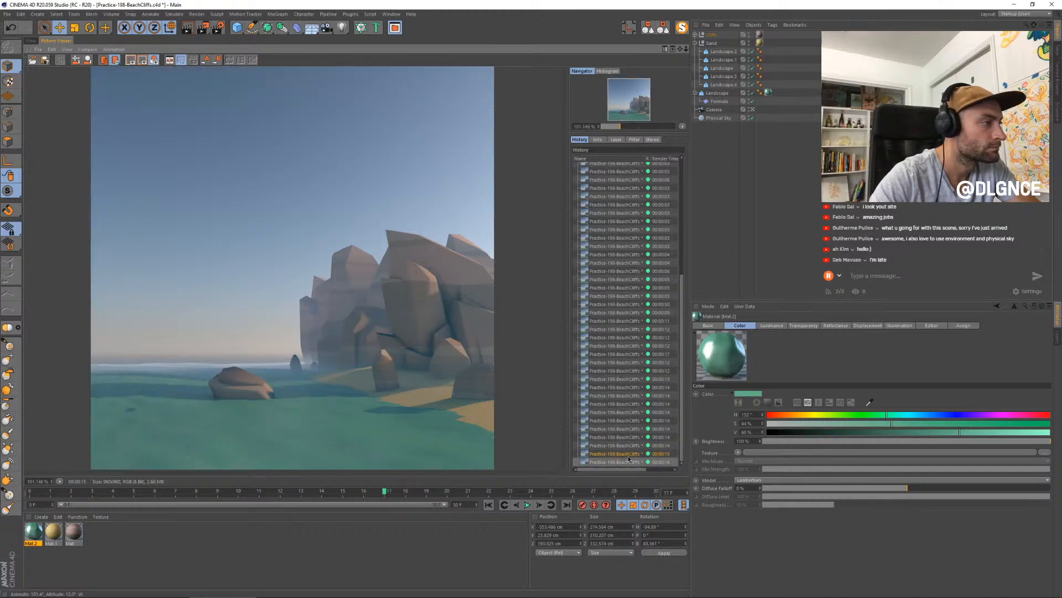
- Set the Layer 1 Fresnel to Dielectric in the water material's reflectance
click(32, 534)
double_click(32, 533)
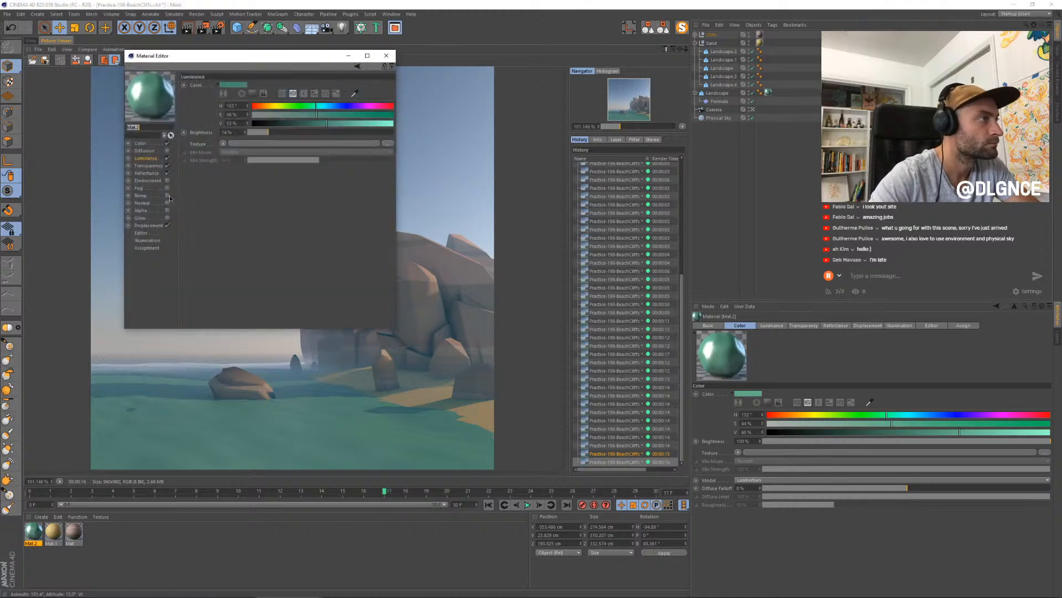
drag(212, 57, 523, 217)
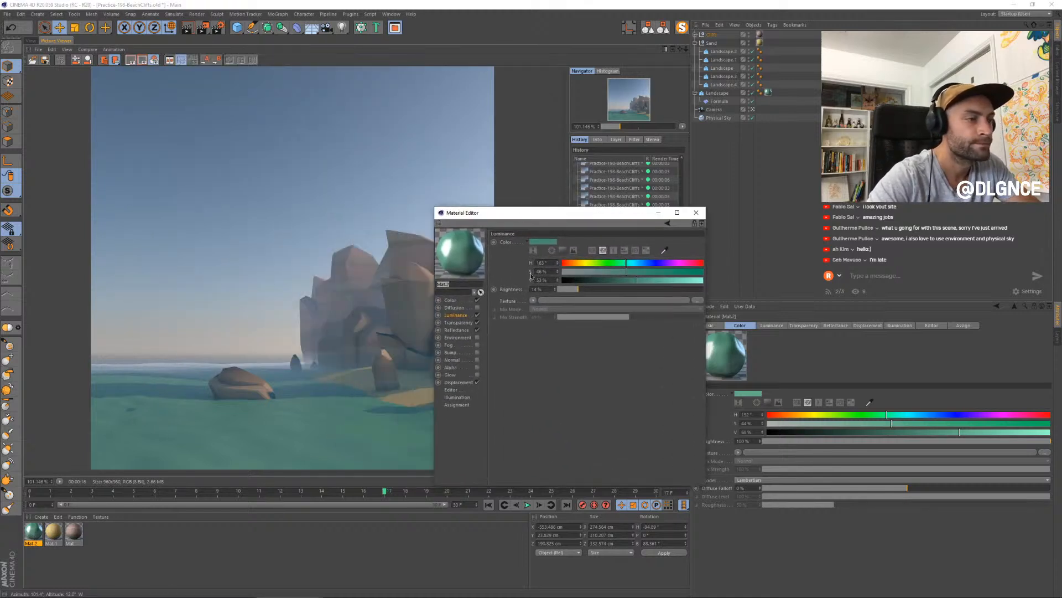
click(457, 330)
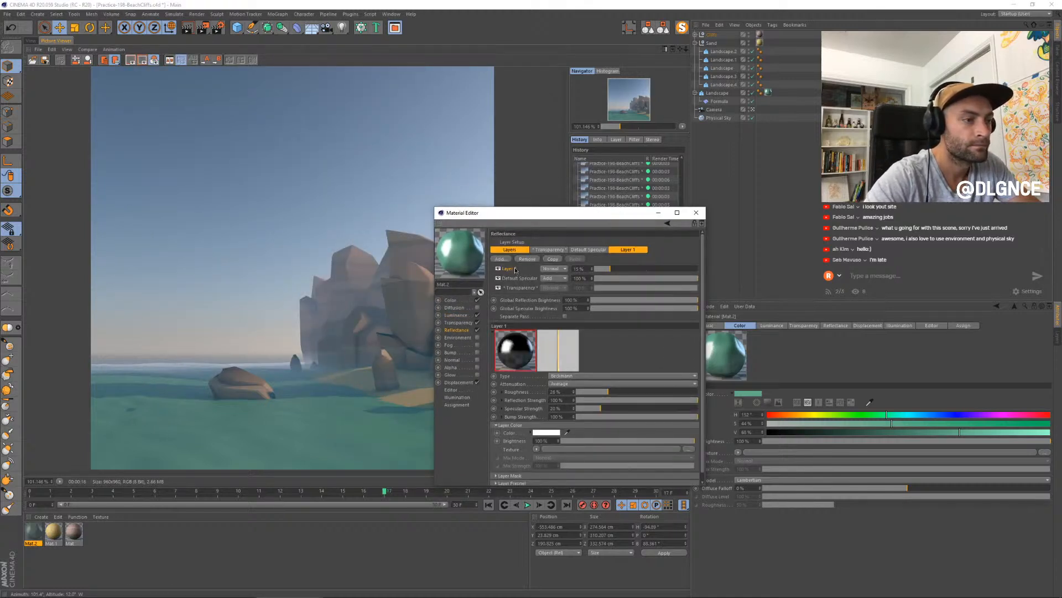
scroll(520, 442, down, 1)
click(519, 474)
scroll(515, 447, down, 3)
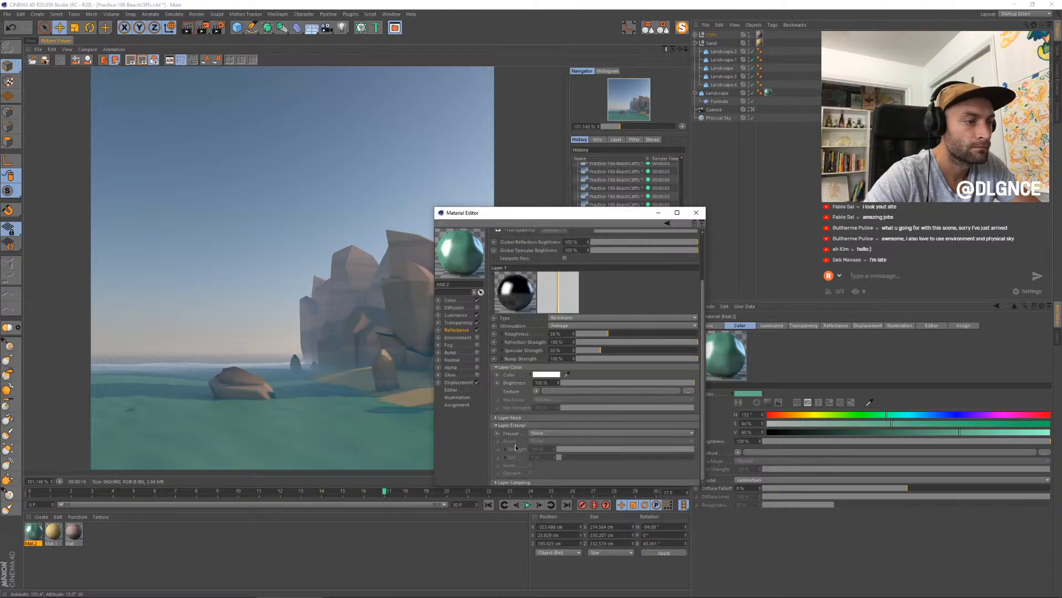
click(543, 435)
click(545, 446)
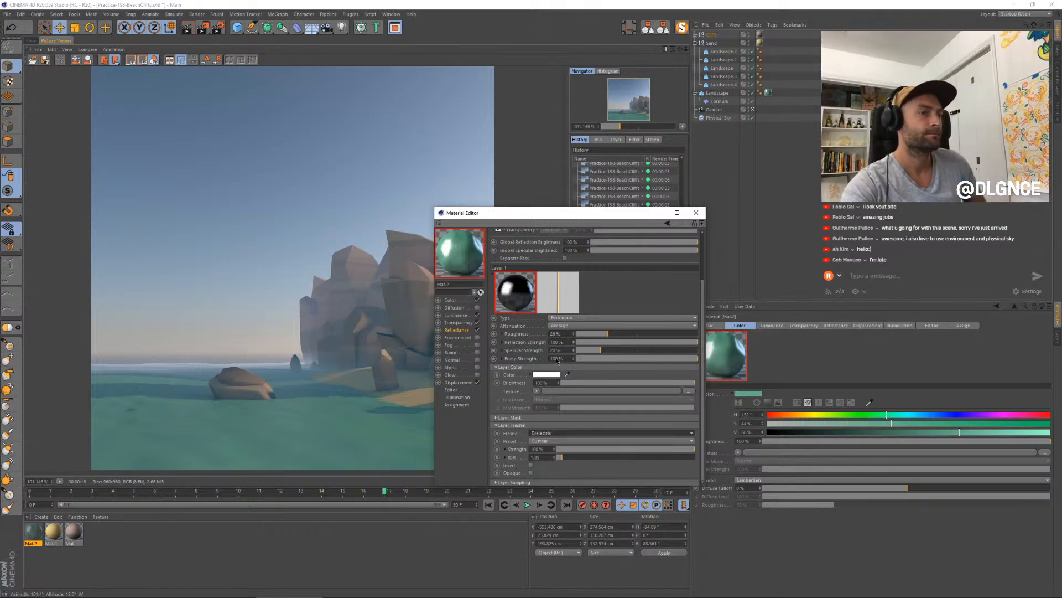
- Render the scene with the Dielectric Fresnel water and check its progress against the previous renders
key(shift+r)
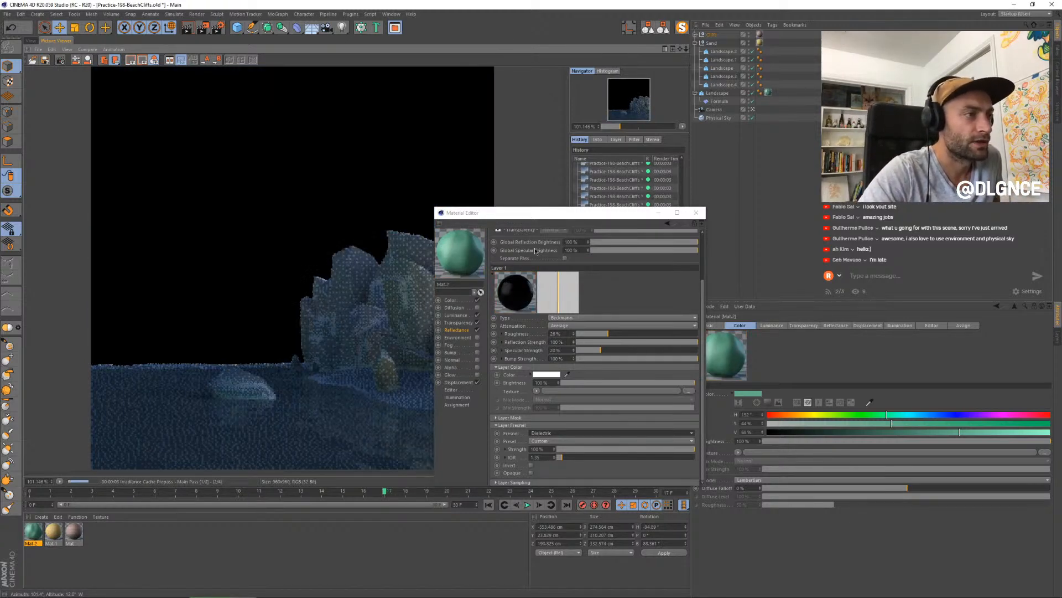
drag(502, 216, 716, 214)
click(617, 454)
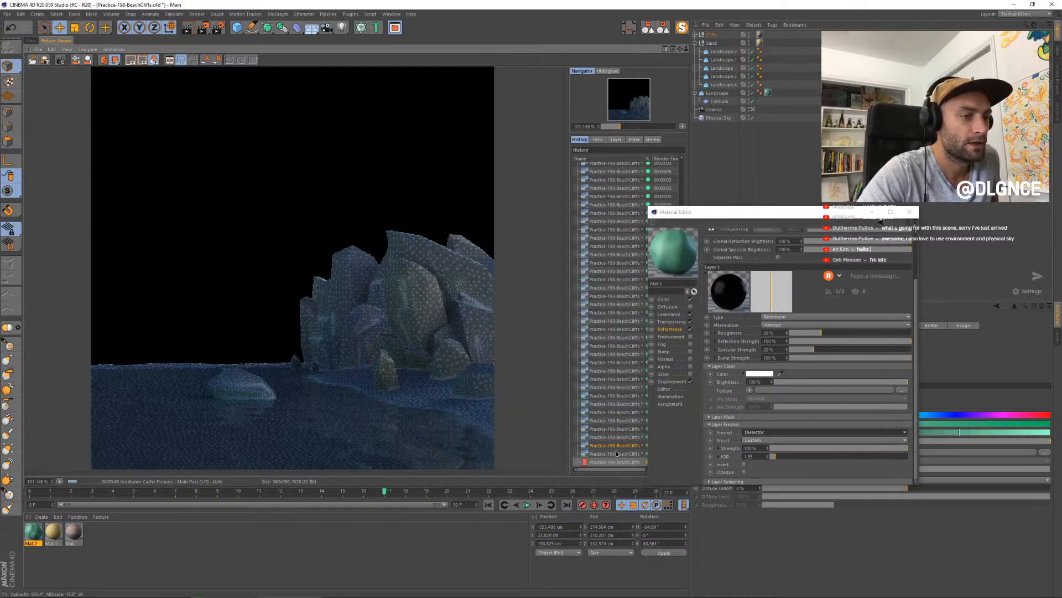
key(Up)
key(Down)
key(Down)
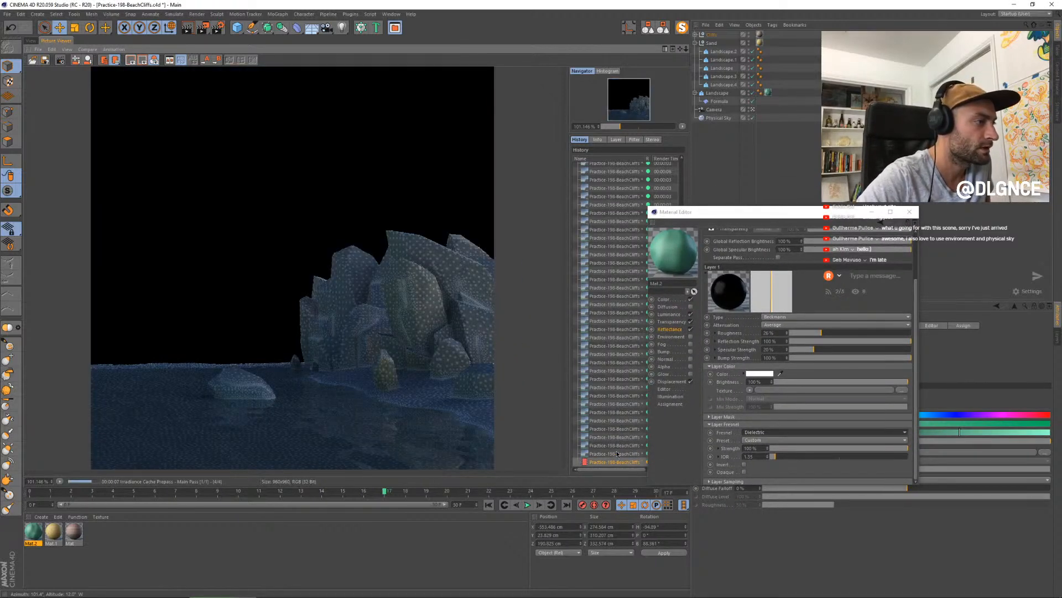
key(Up)
key(Up)
key(Up)
key(Down)
key(Down)
key(Down)
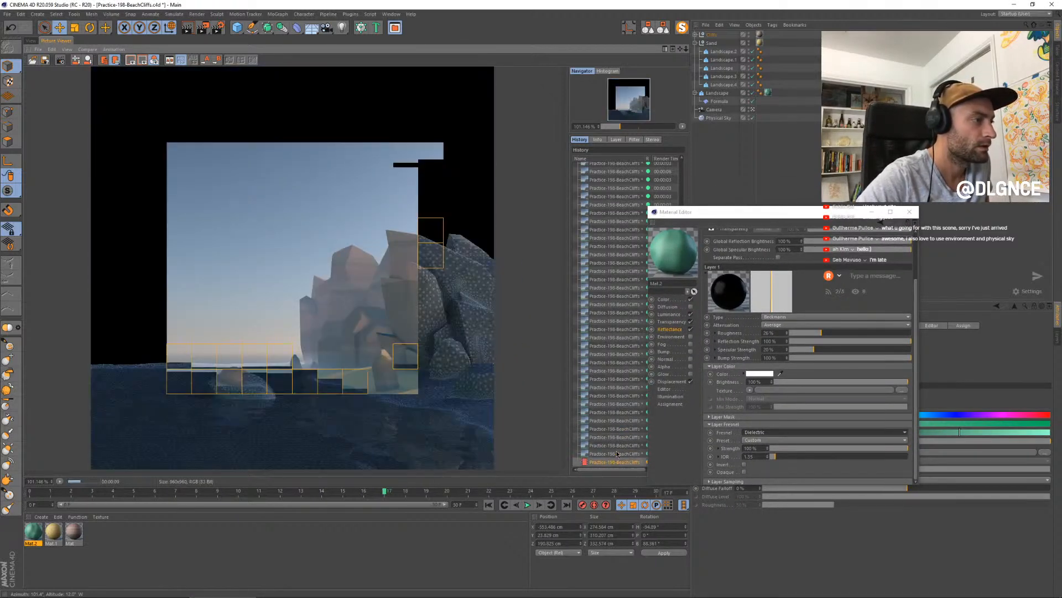
- Compare the Dielectric Fresnel render with several earlier renders in the history, looking at the water and sand
key(Up)
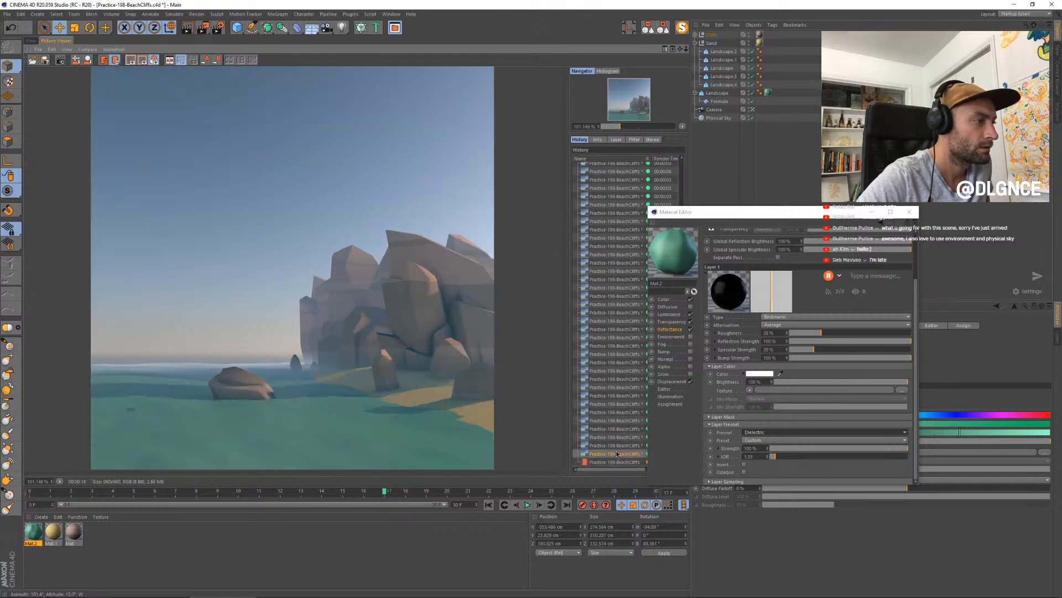
key(Down)
key(Up)
key(Down)
key(Up)
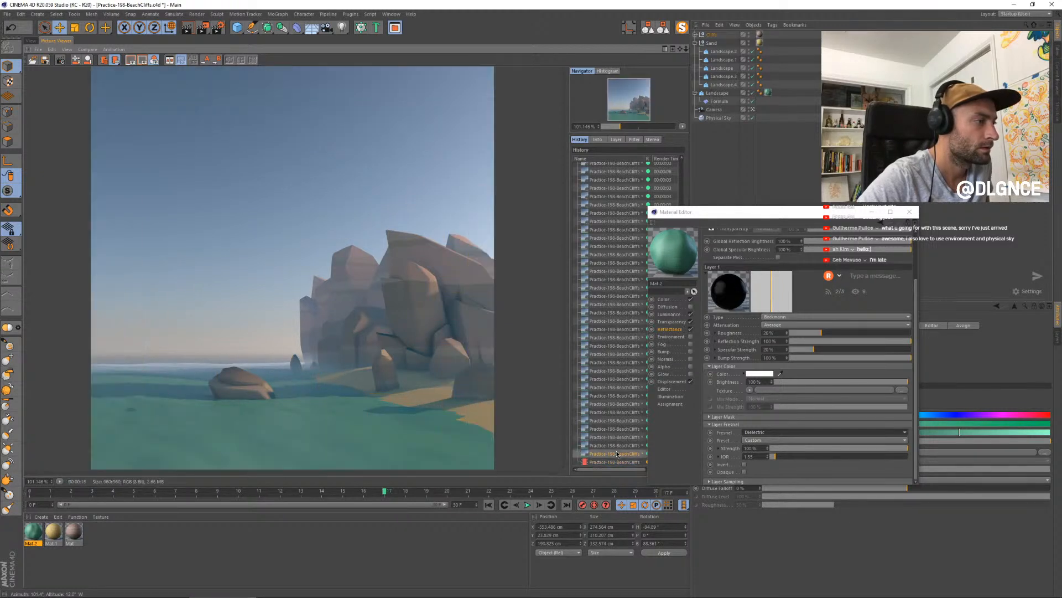
key(Down)
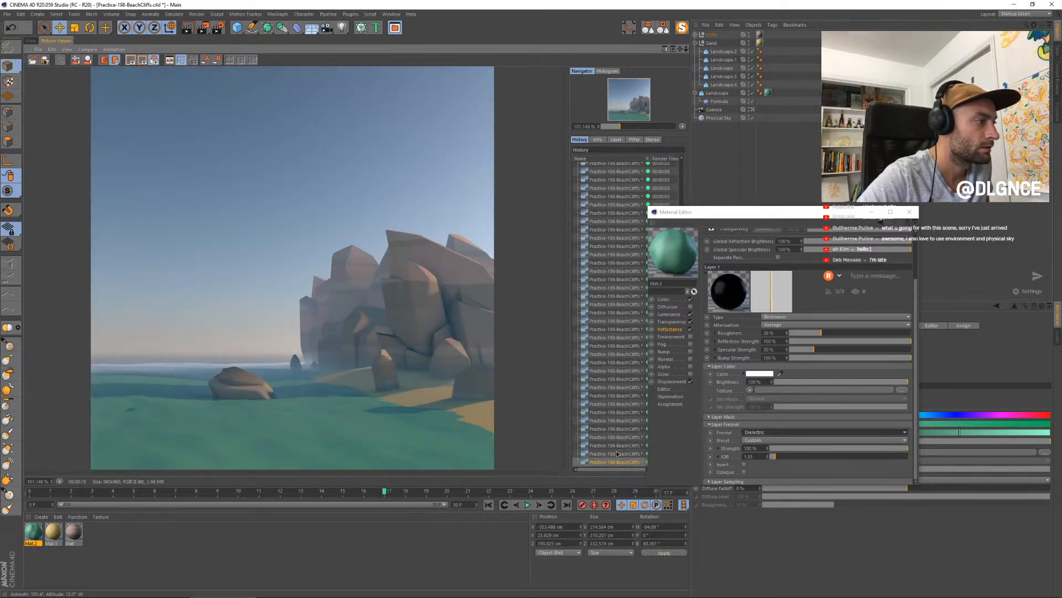
key(Up)
key(Down)
key(Up)
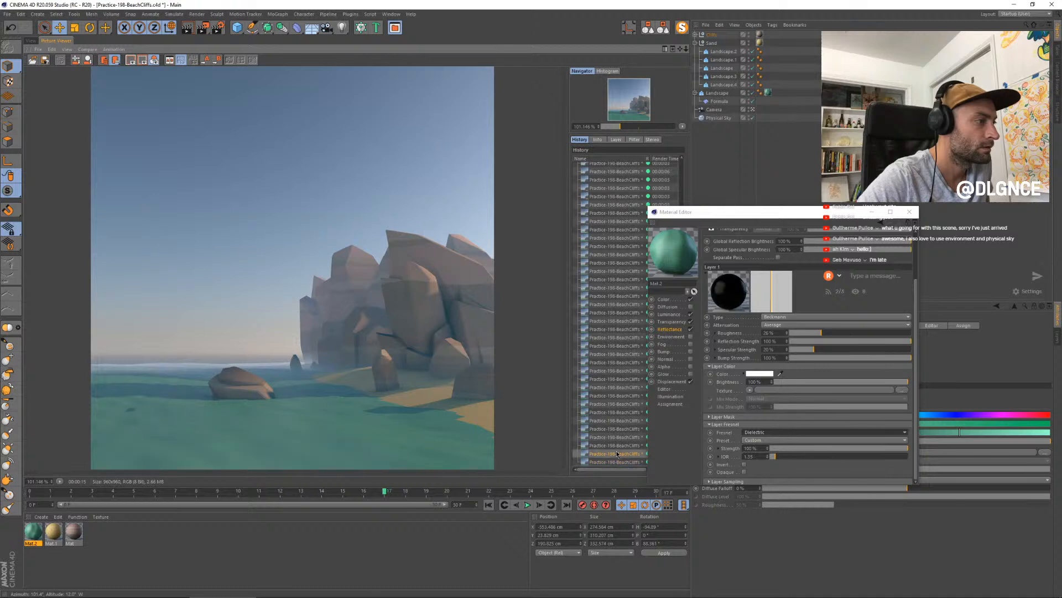
key(Down)
key(Up)
key(Up)
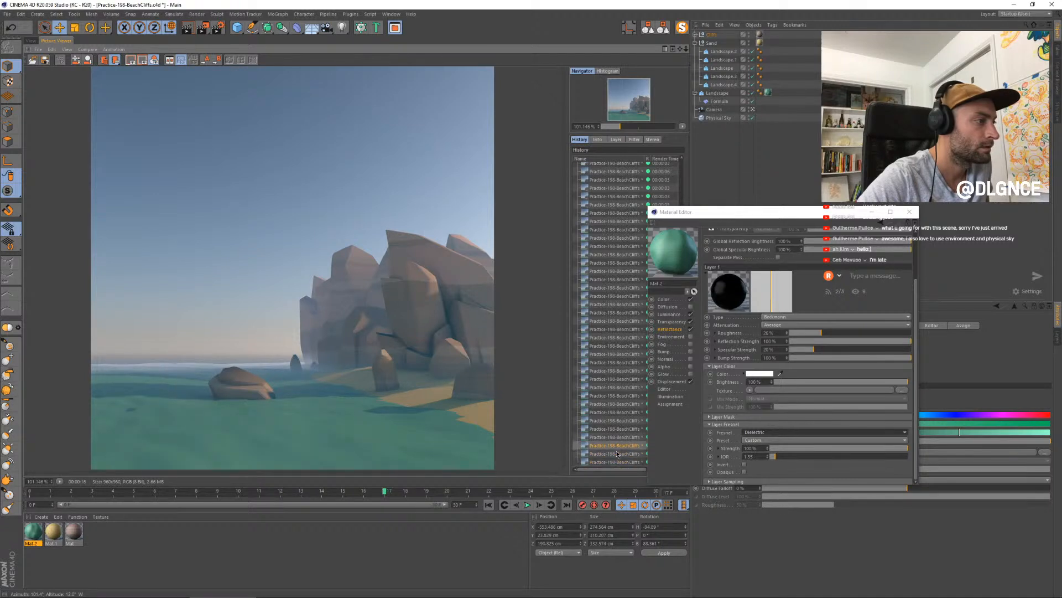
key(Down)
key(Down)
key(Up)
key(Up)
key(Up)
key(Up)
key(Up)
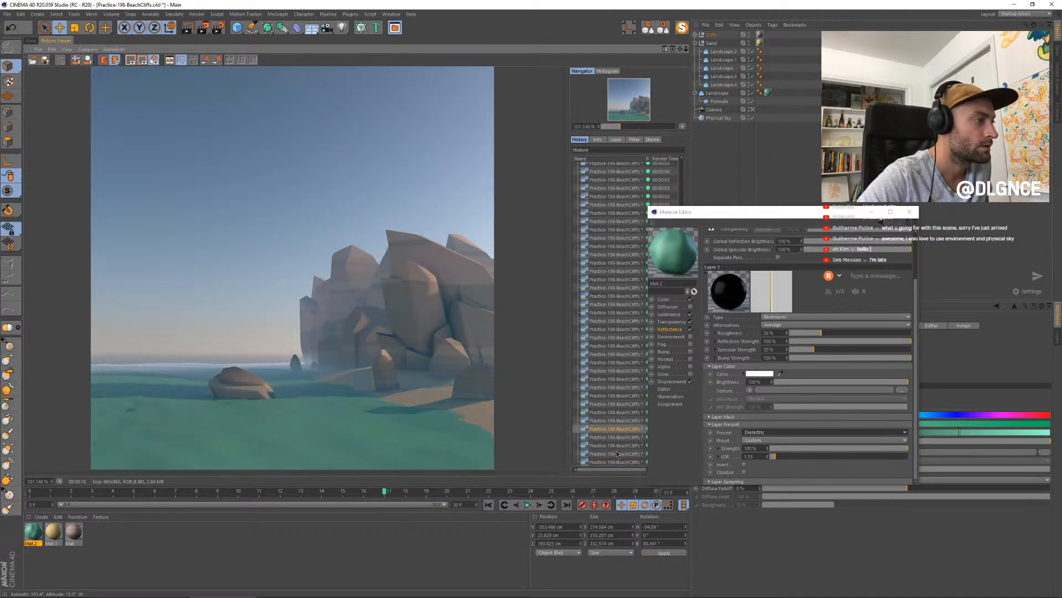
key(Down)
key(Down)
key(Down)
key(Down)
key(Down)
key(Up)
key(Up)
key(Up)
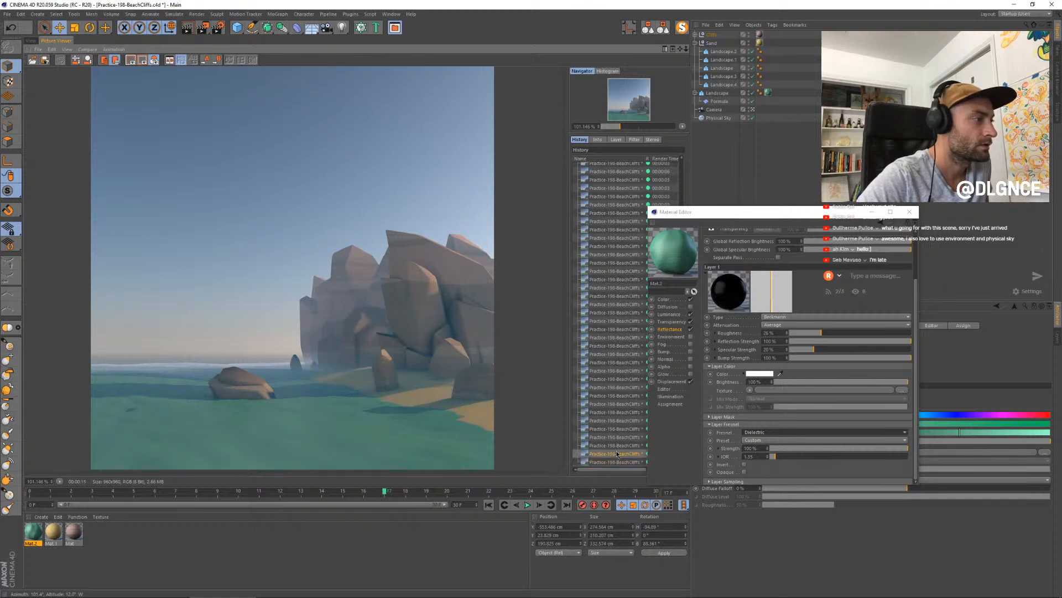
key(Down)
key(Down)
key(Down)
key(Up)
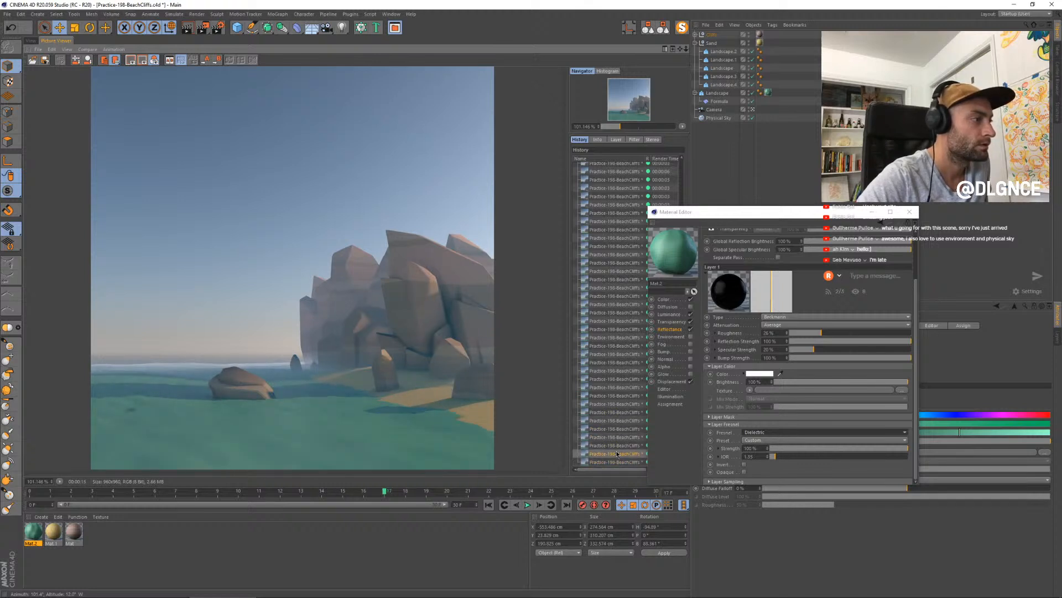
key(Down)
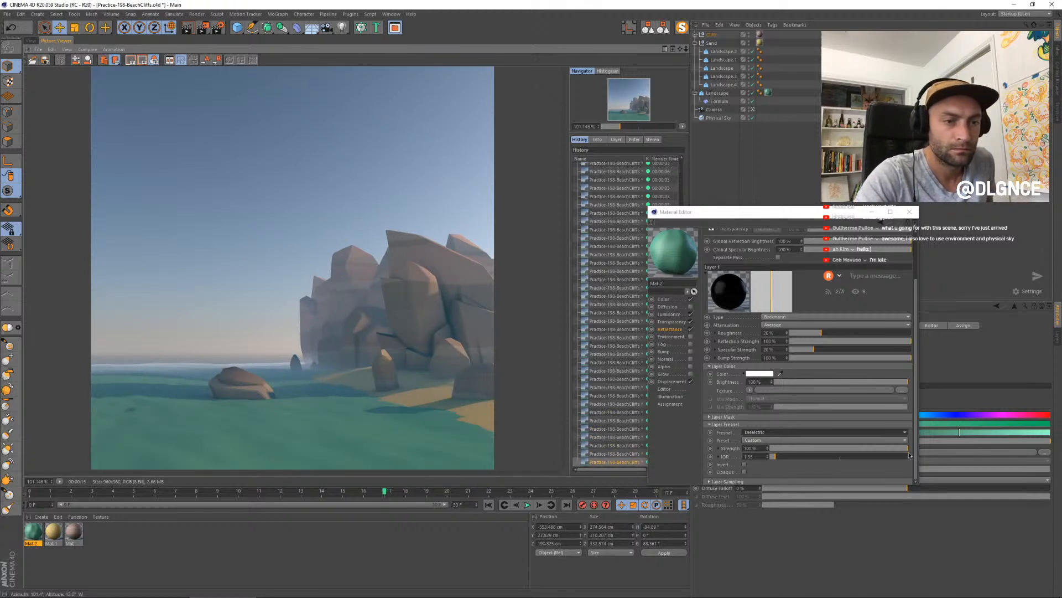
- In the water material's reflectance, set Layer 1's Fresnel strength to 62%, layer strength to 30% and roughness to 20%
click(856, 448)
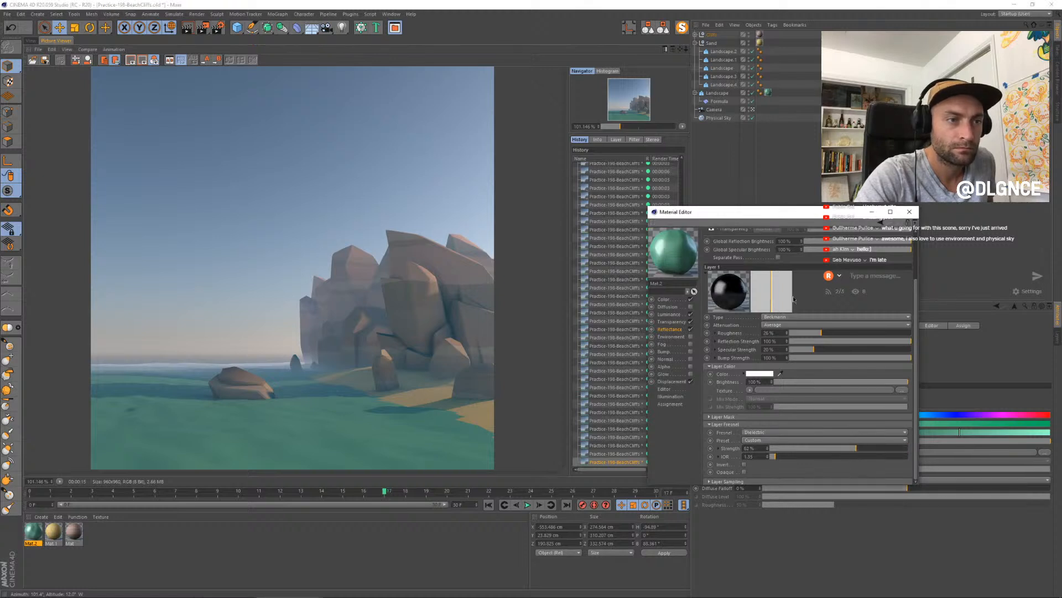
drag(795, 213, 678, 249)
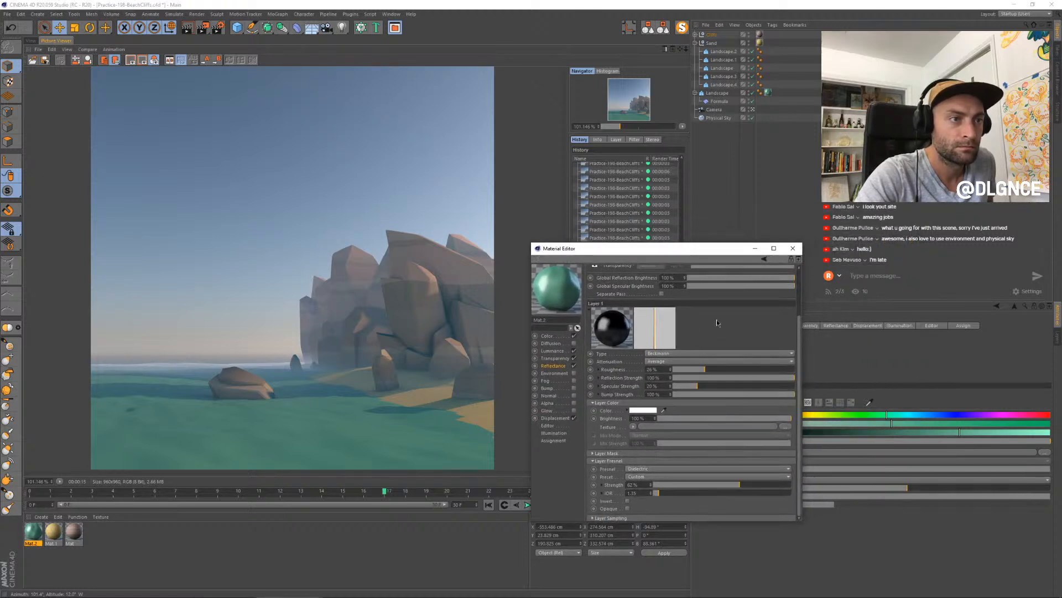
scroll(716, 320, up, 3)
click(716, 304)
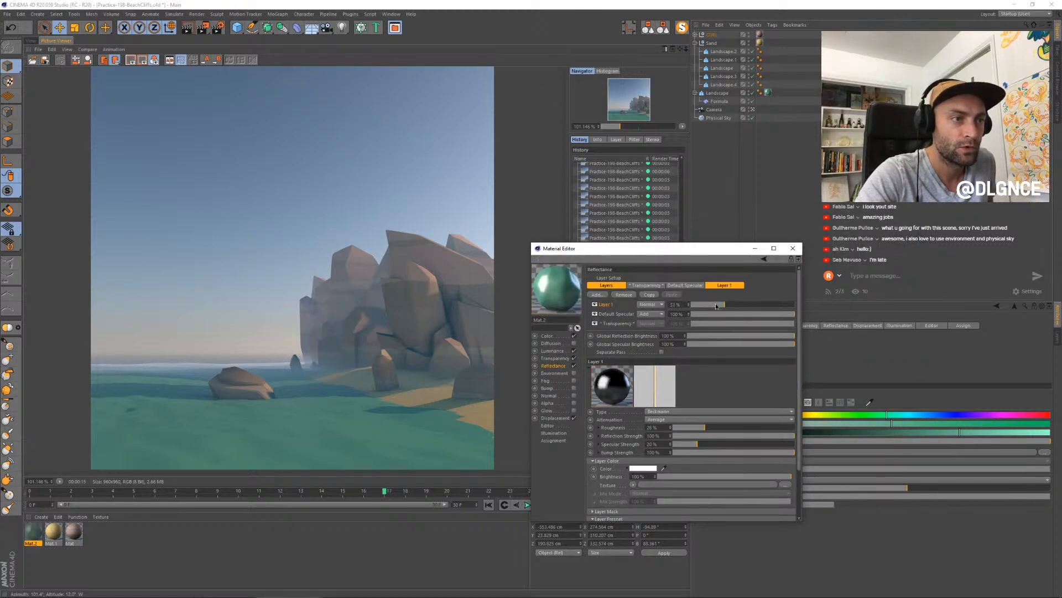
drag(716, 304, 713, 304)
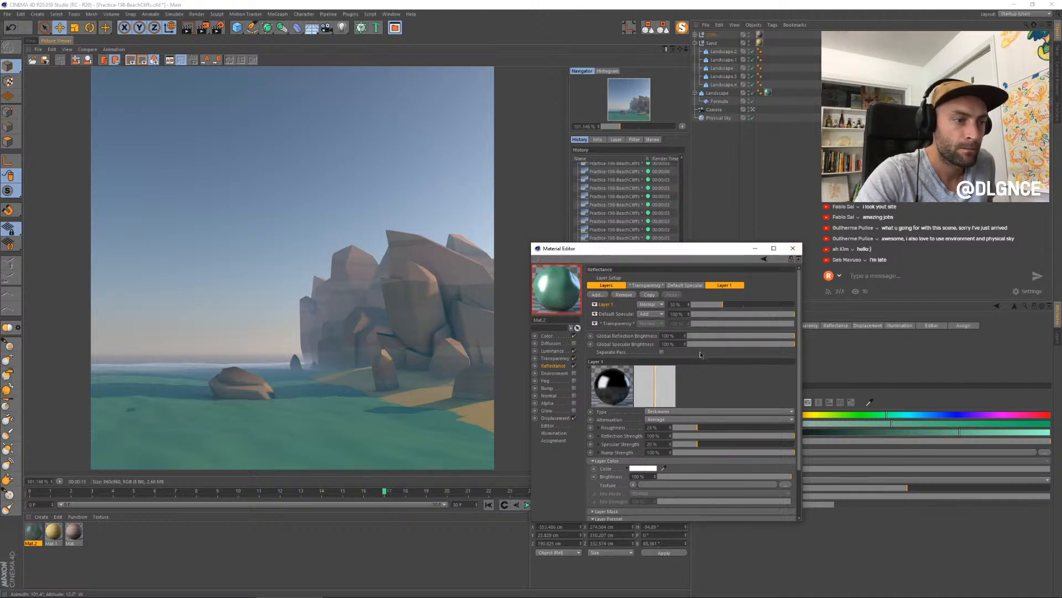
- Render the scene with the adjusted water reflectance, close the material editor and compare earlier renders in the history
key(shift+r)
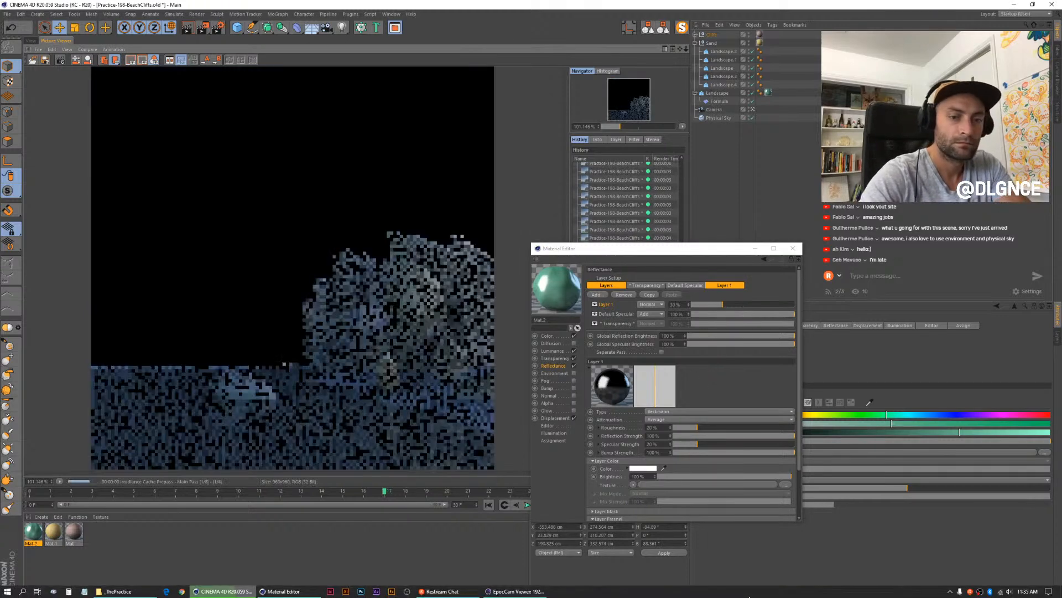
click(793, 249)
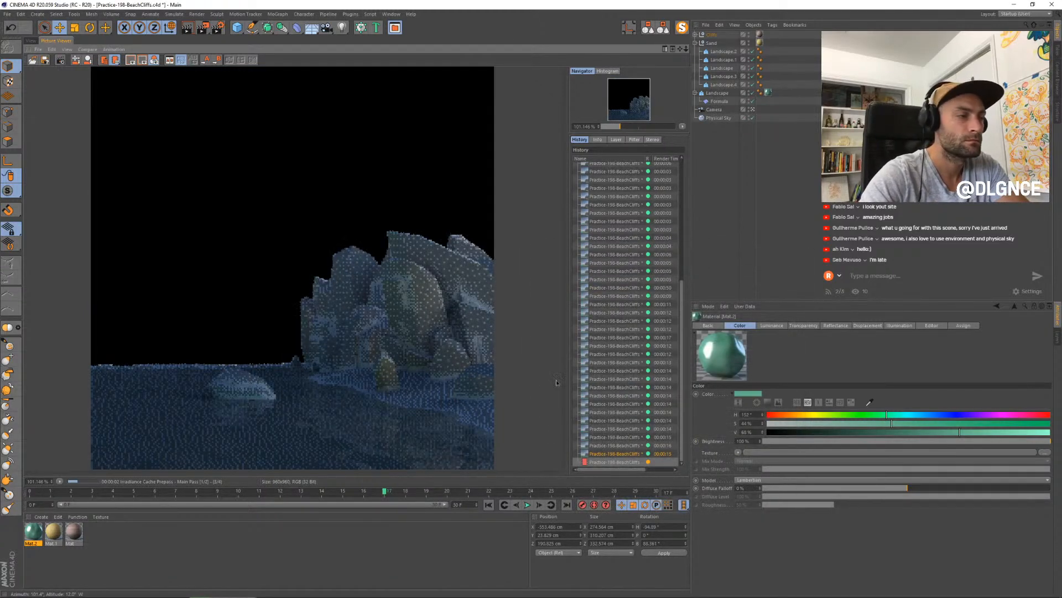
click(624, 442)
key(Up)
key(Up)
key(Up)
key(Up)
key(Up)
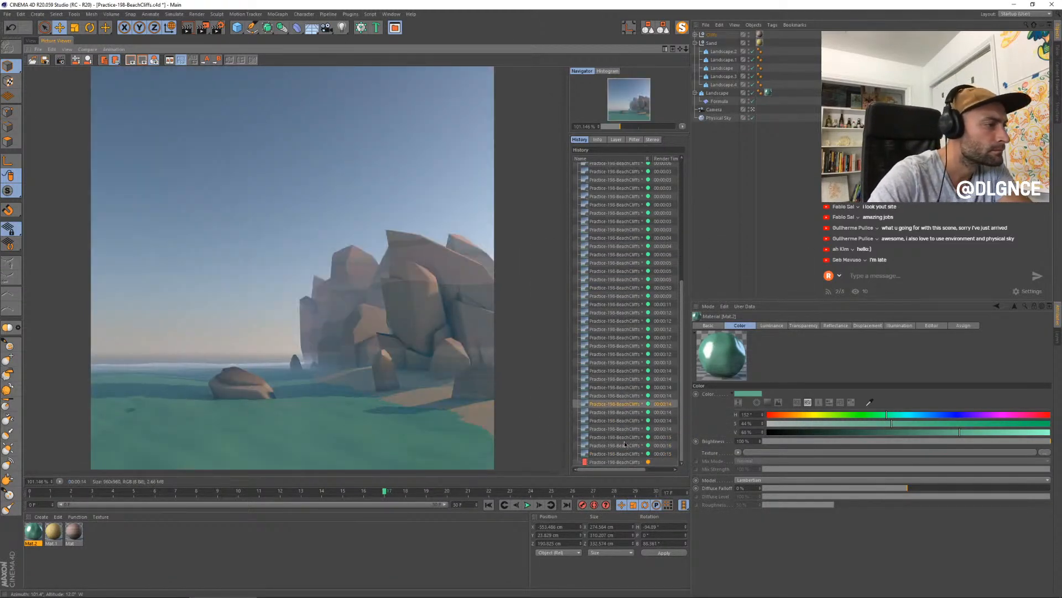
key(Down)
key(Down)
key(Down)
key(Down)
key(Down)
key(Down)
key(Down)
key(Up)
key(Up)
key(Up)
key(Up)
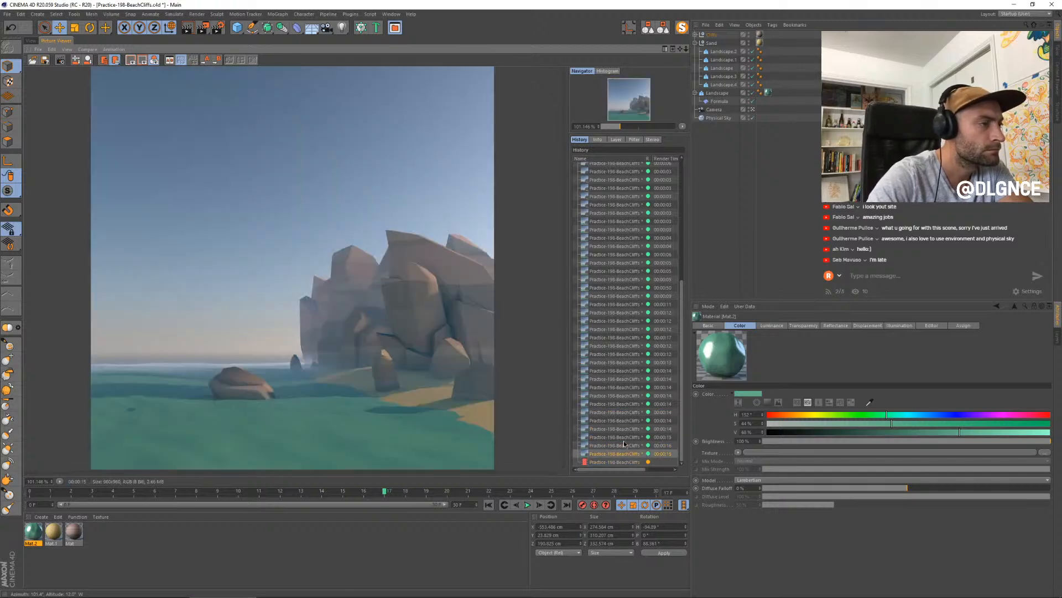
key(Down)
key(Down)
key(Down)
key(Down)
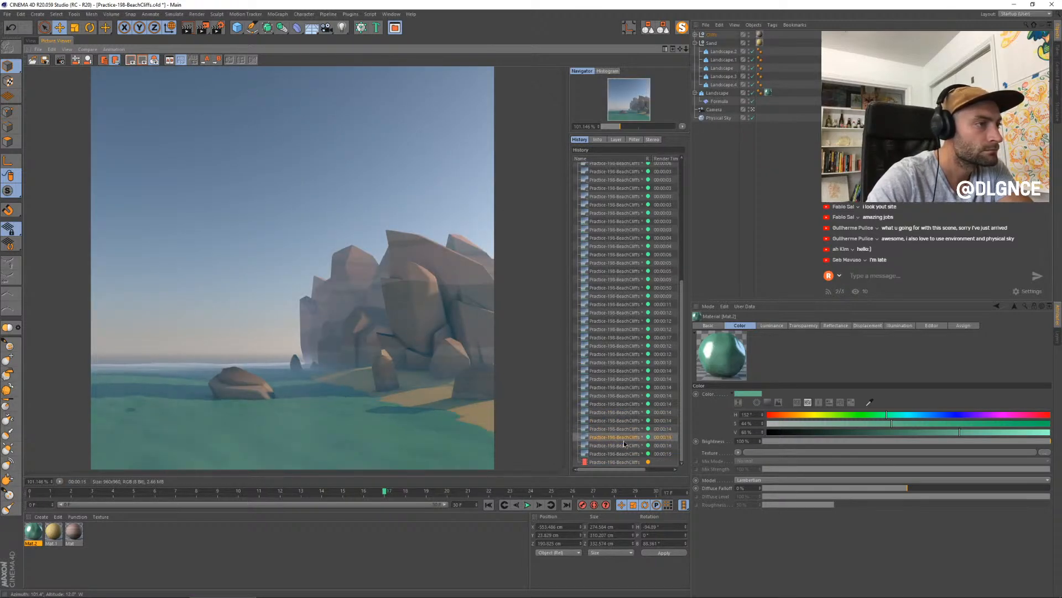
- Return to the viewport and nudge the selected rock fragment across the front cliff face, adjusting its height and depth
click(30, 41)
click(494, 322)
click(576, 354)
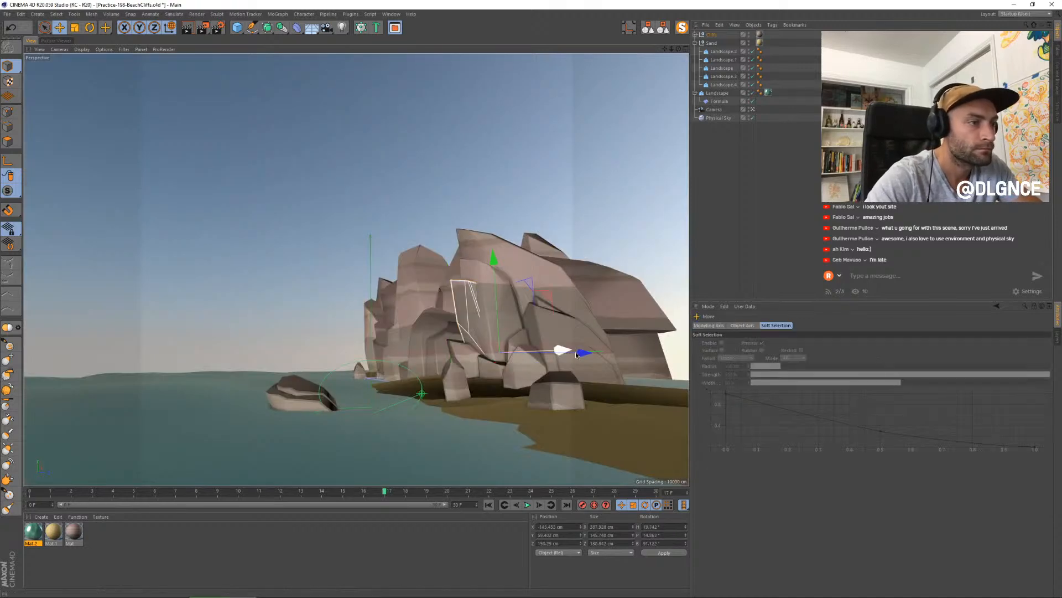
drag(566, 350, 558, 350)
drag(494, 261, 495, 266)
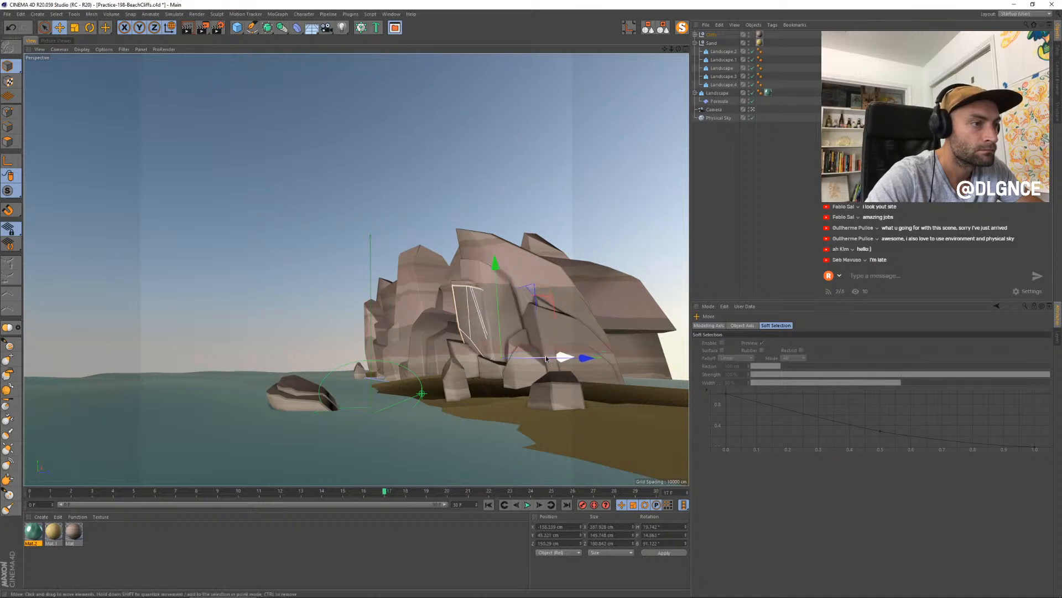
drag(563, 355, 560, 357)
drag(497, 263, 498, 286)
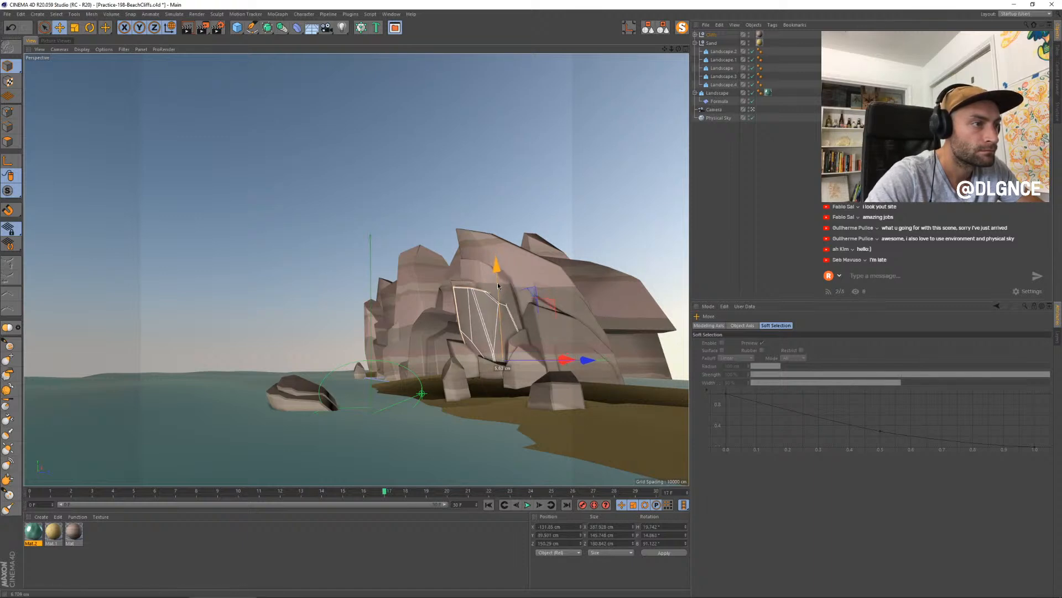
drag(585, 360, 592, 361)
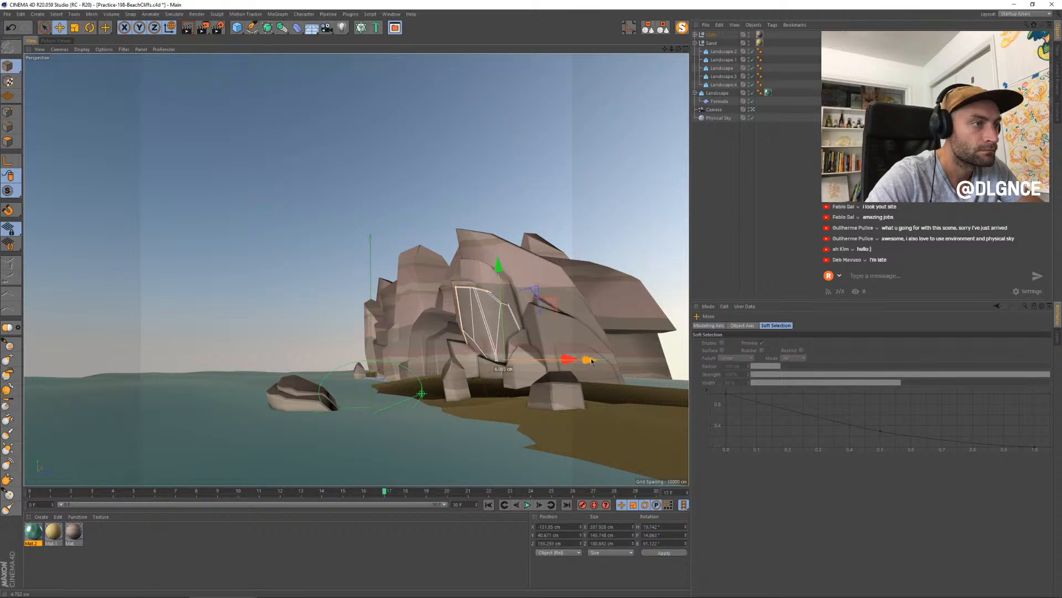
- Tilt the cliff-face fragment slightly, lower it down the face and fine-tune its sideways and depth position
key(r)
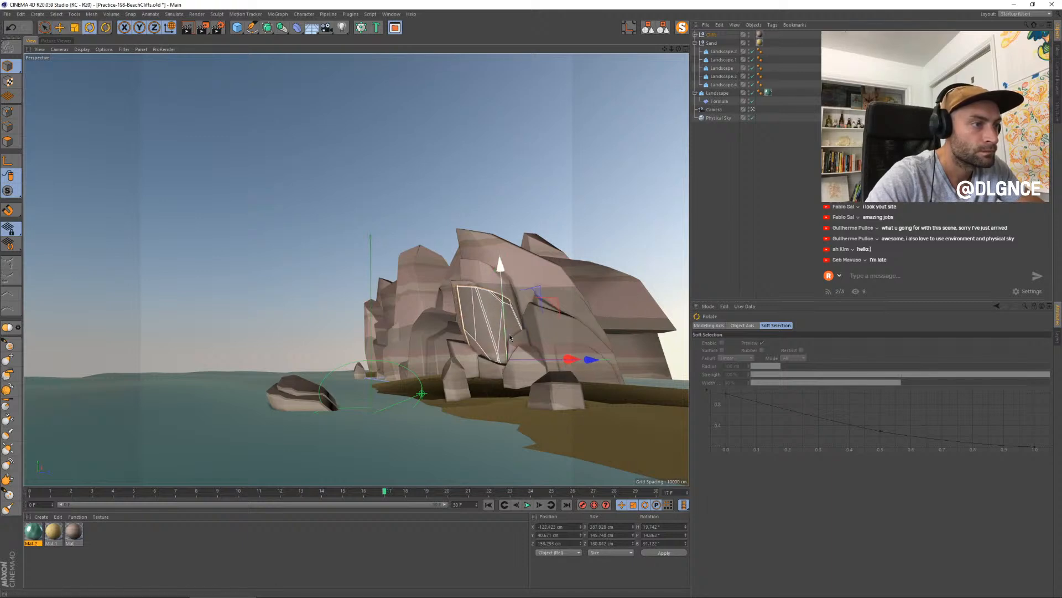
drag(537, 332, 540, 338)
key(e)
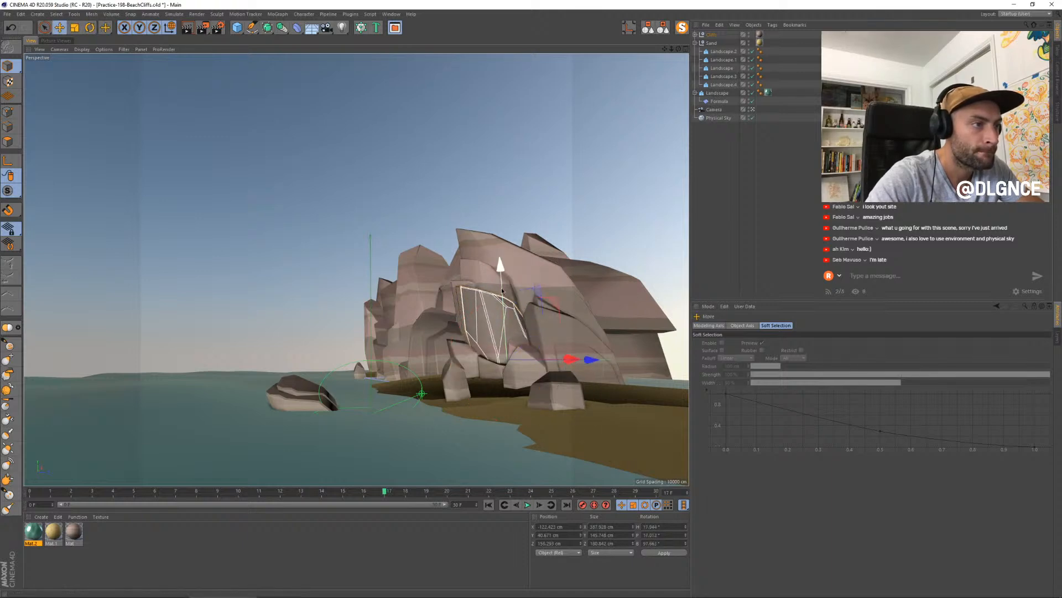
drag(500, 284, 501, 295)
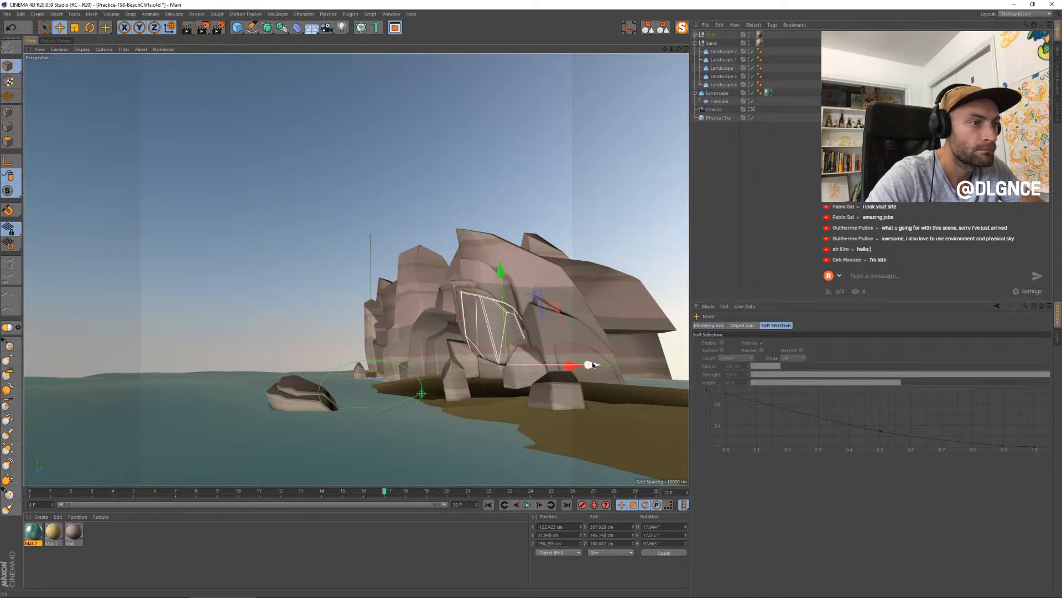
drag(592, 364, 596, 365)
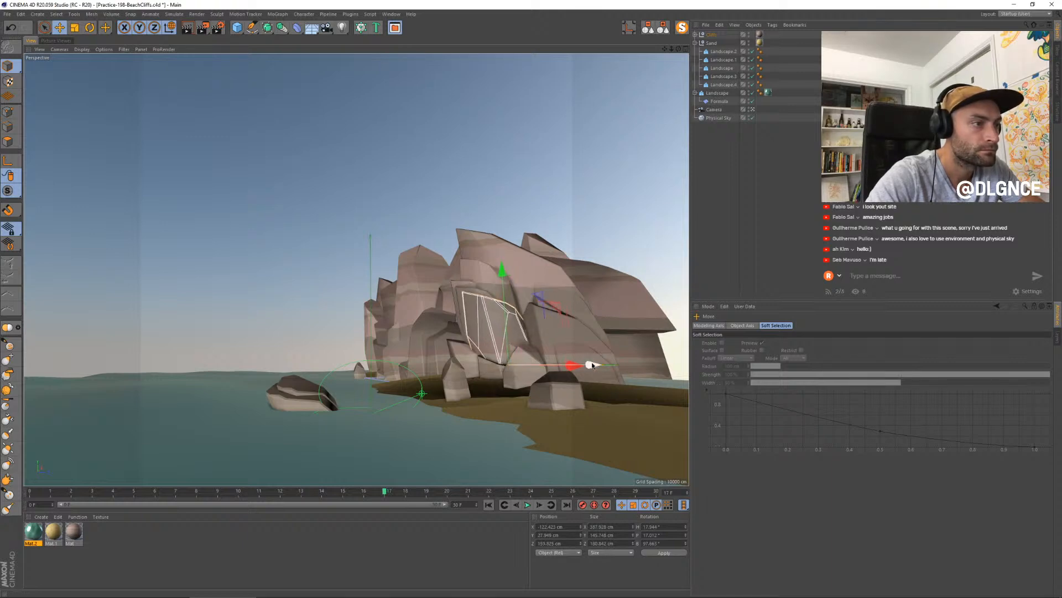
drag(501, 284, 506, 300)
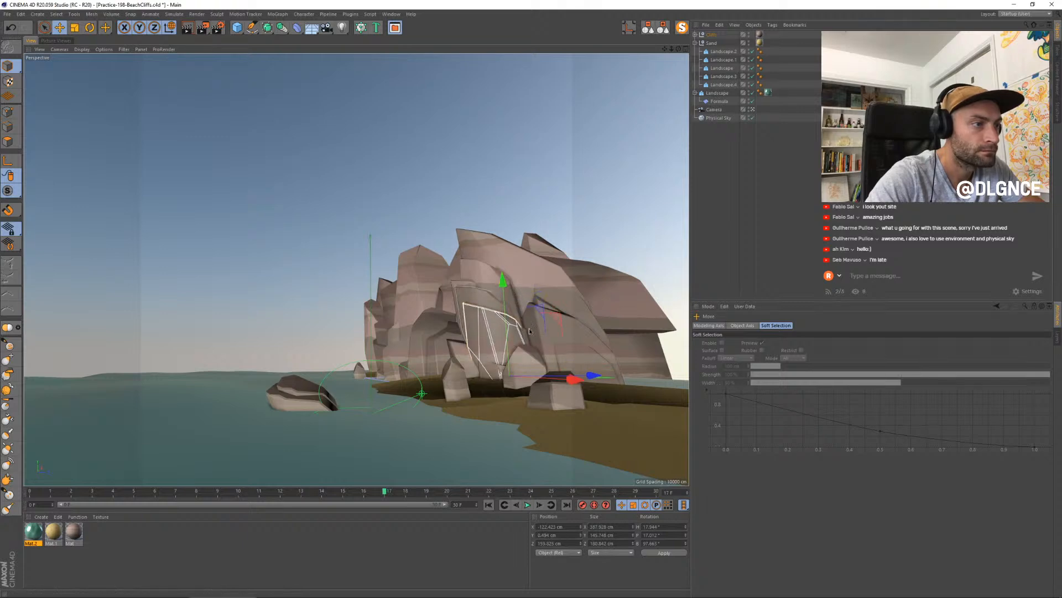
drag(575, 379, 587, 375)
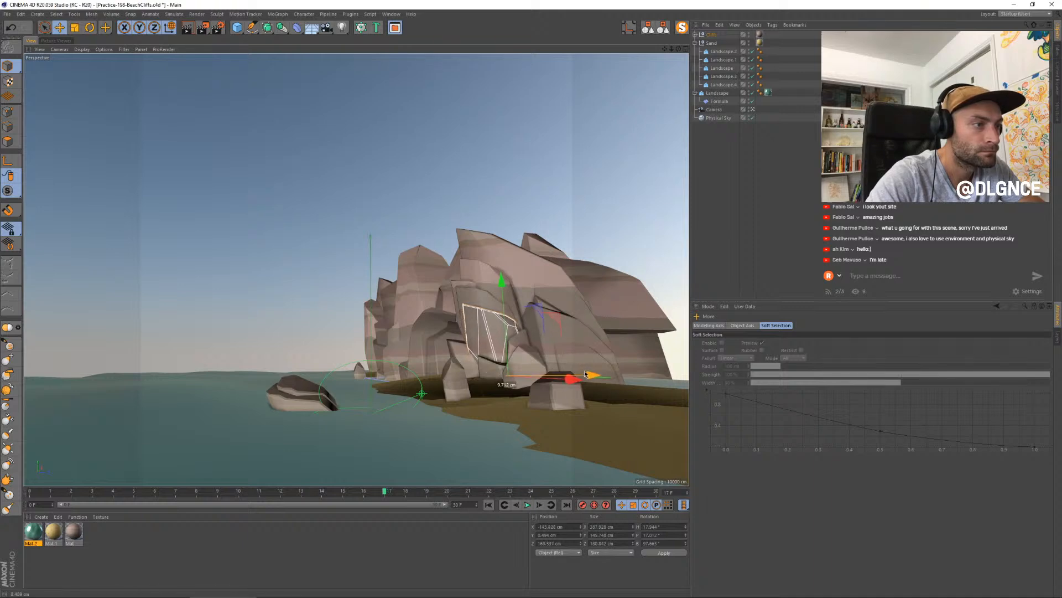
- Place a tilted copy of the fragment lower down at the foot of the cliff and render the scene
click(492, 369)
drag(561, 427, 565, 427)
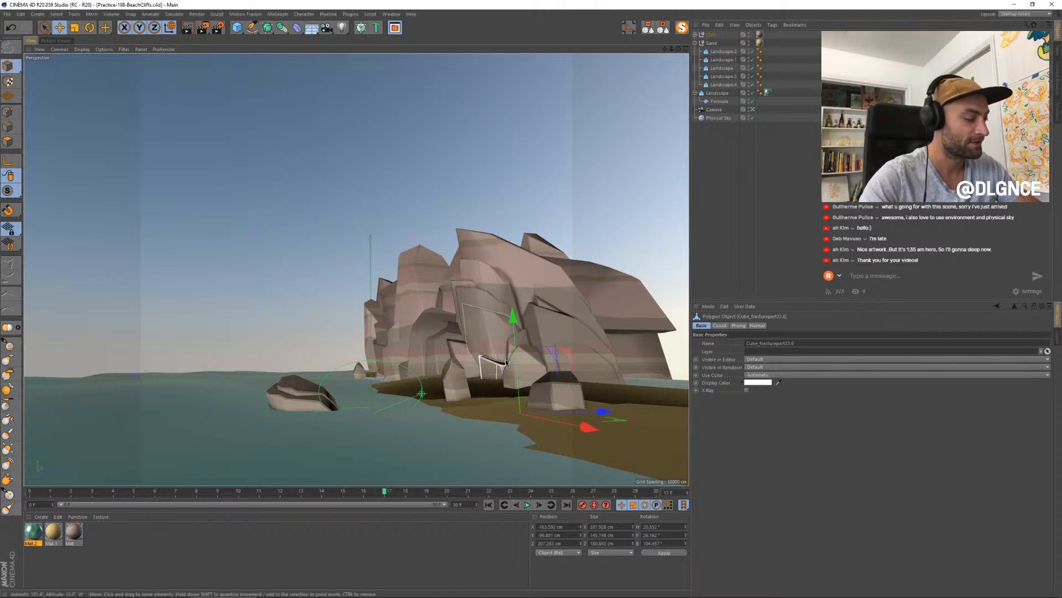
key(shift+r)
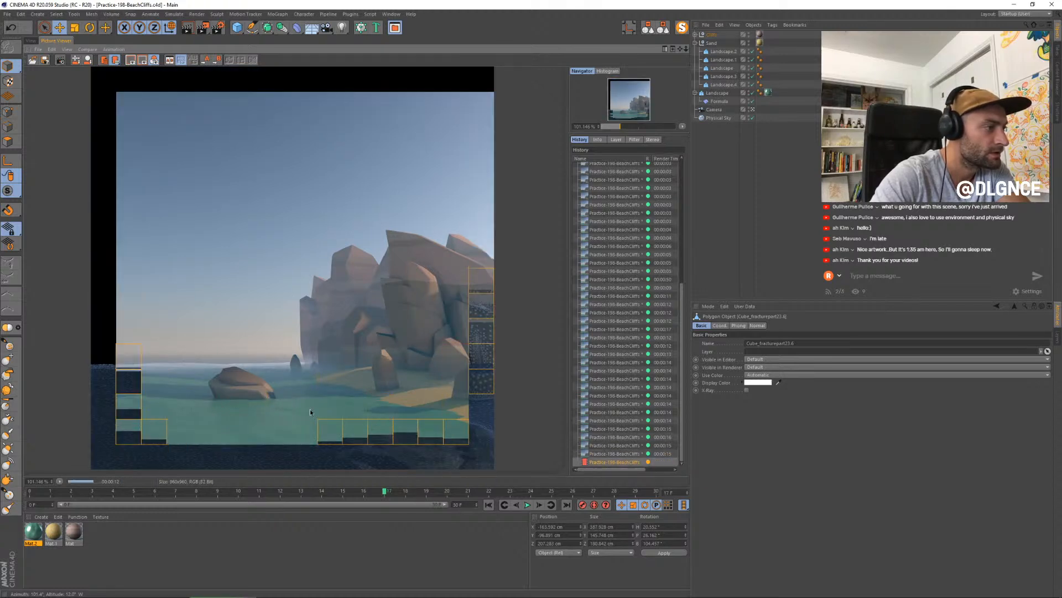
- Duplicate the small distant rock in the water, place the copy farther from the cliffs and scale it
click(32, 40)
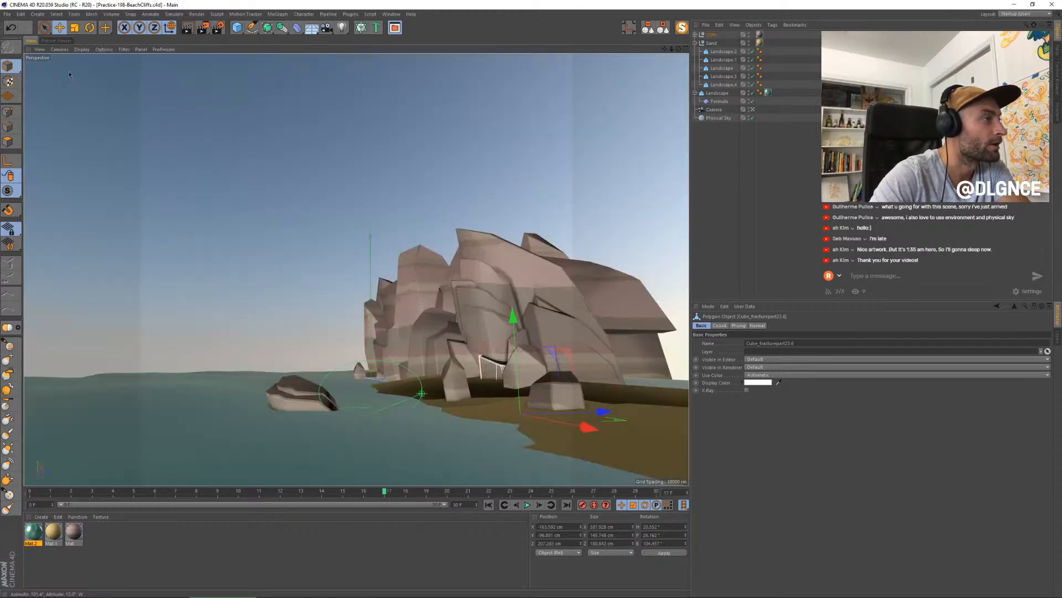
click(359, 371)
drag(427, 377, 343, 380)
key(t)
drag(329, 279, 335, 304)
drag(422, 372, 445, 373)
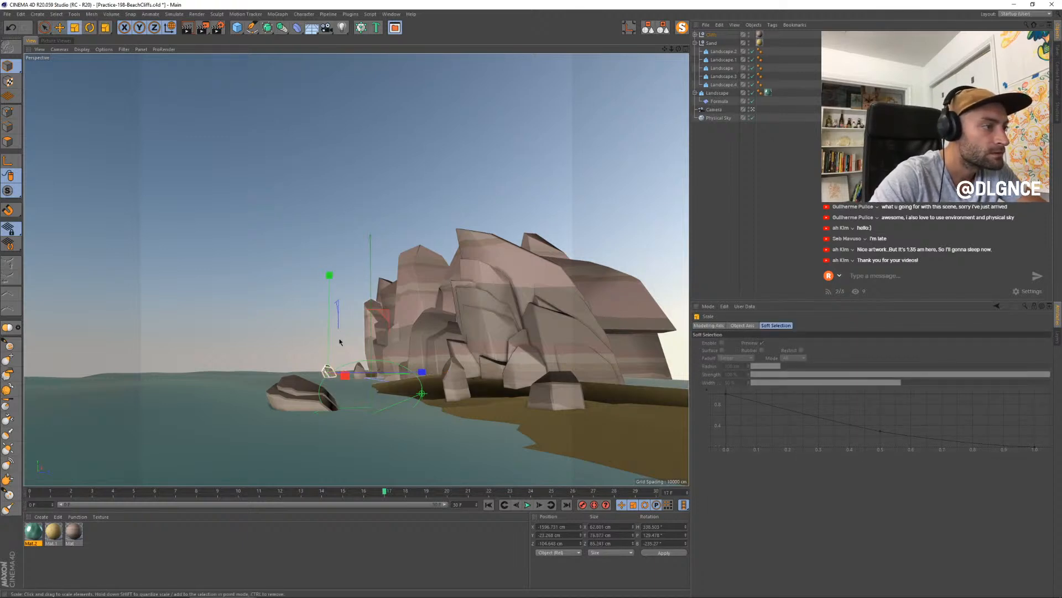
- Rotate the copied distant rock, sink it deeper into the water and scale it down
key(r)
drag(339, 375, 333, 379)
key(e)
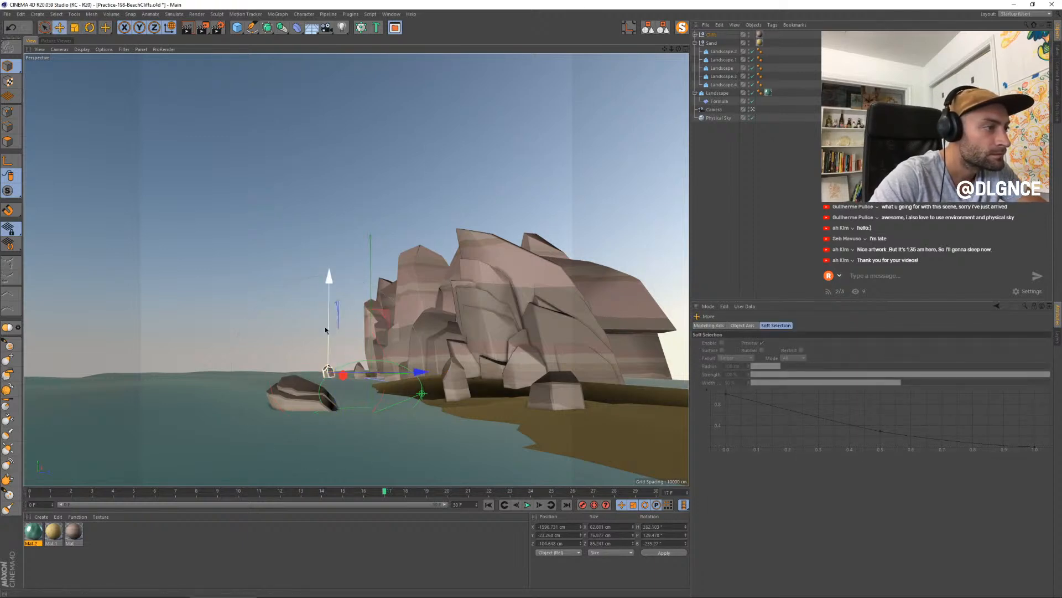
drag(325, 330, 331, 293)
key(t)
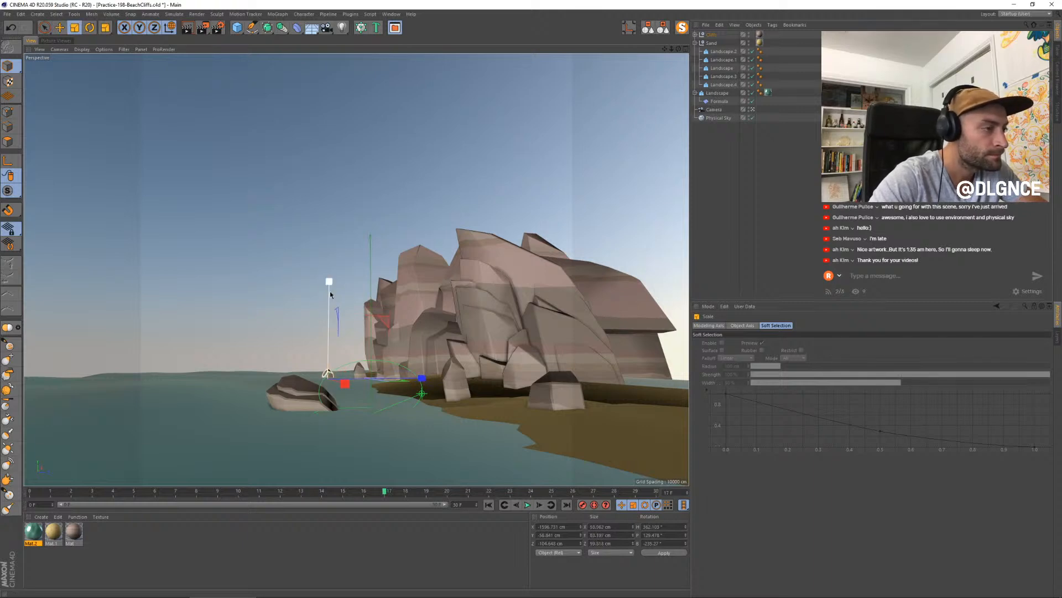
- Make another copy of the small rock, place it in the water near the shoreline and shrink it
key(e)
ctrl+drag(343, 385, 397, 407)
mouse_move(460, 392)
mouse_down()
mouse_move(441, 391)
mouse_move(456, 398)
mouse_up()
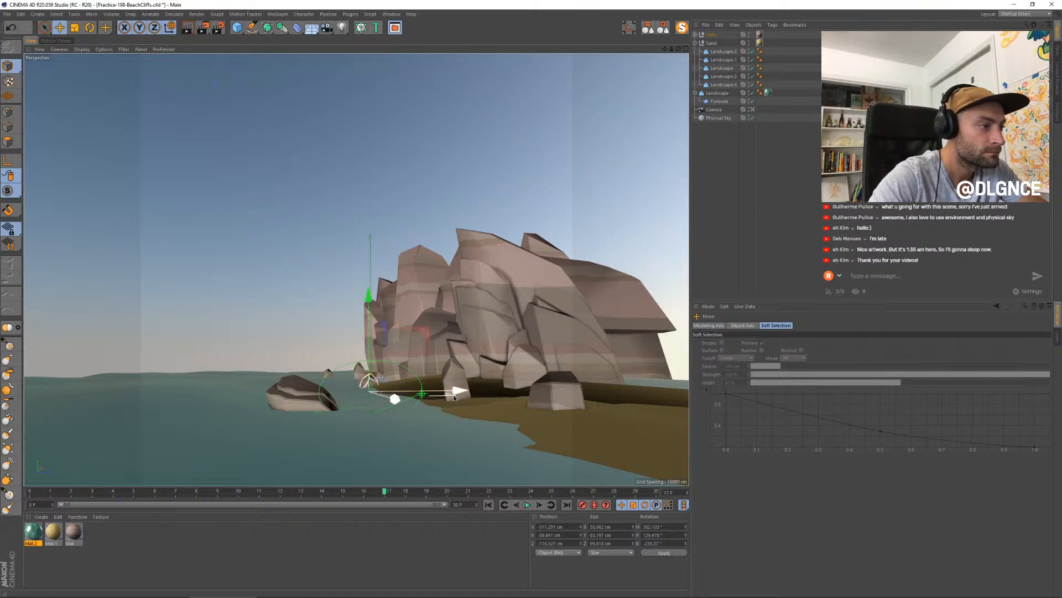
key(t)
drag(497, 321, 464, 341)
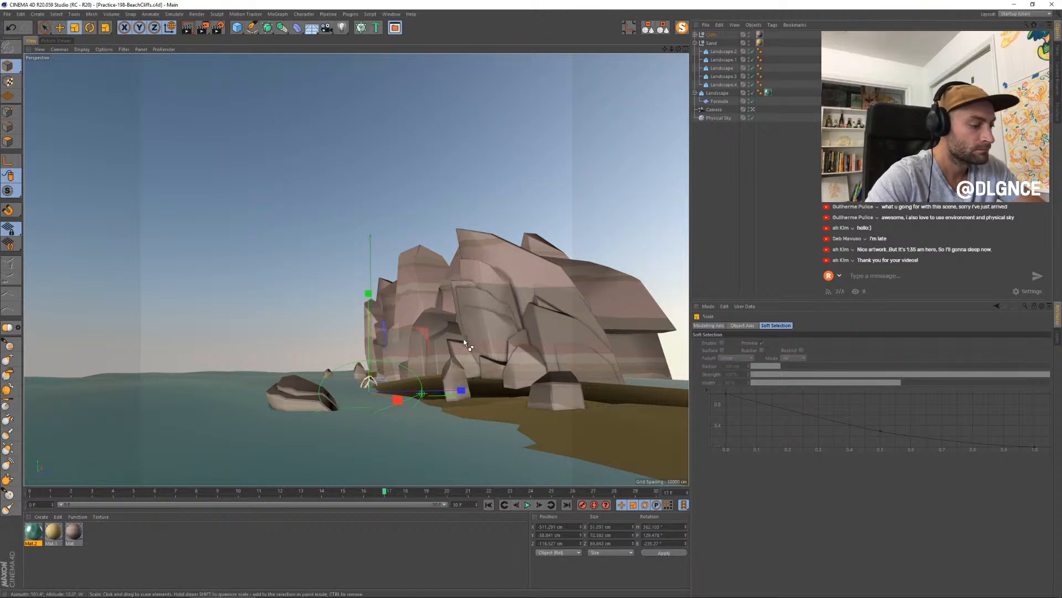
- Set Layer 1's strength in the water material's reflectance to 37% and render the scene against earlier versions
double_click(33, 532)
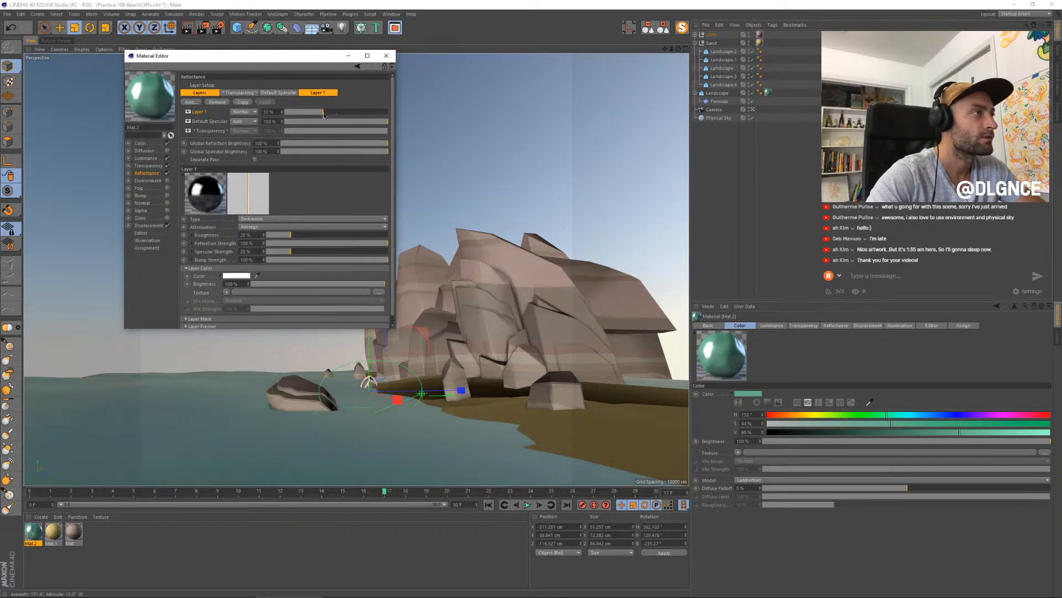
click(386, 55)
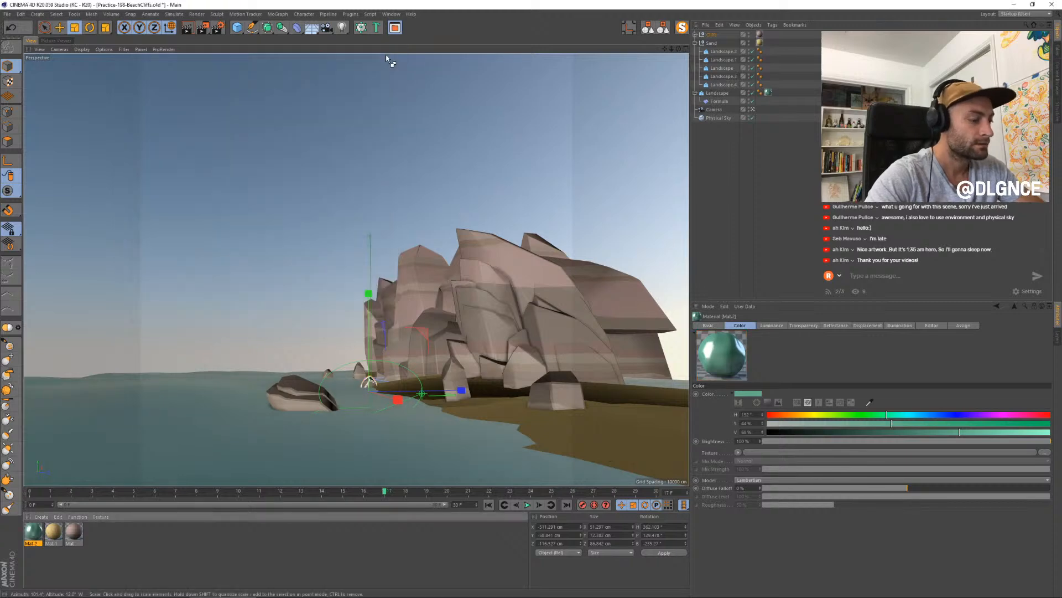
key(shift+r)
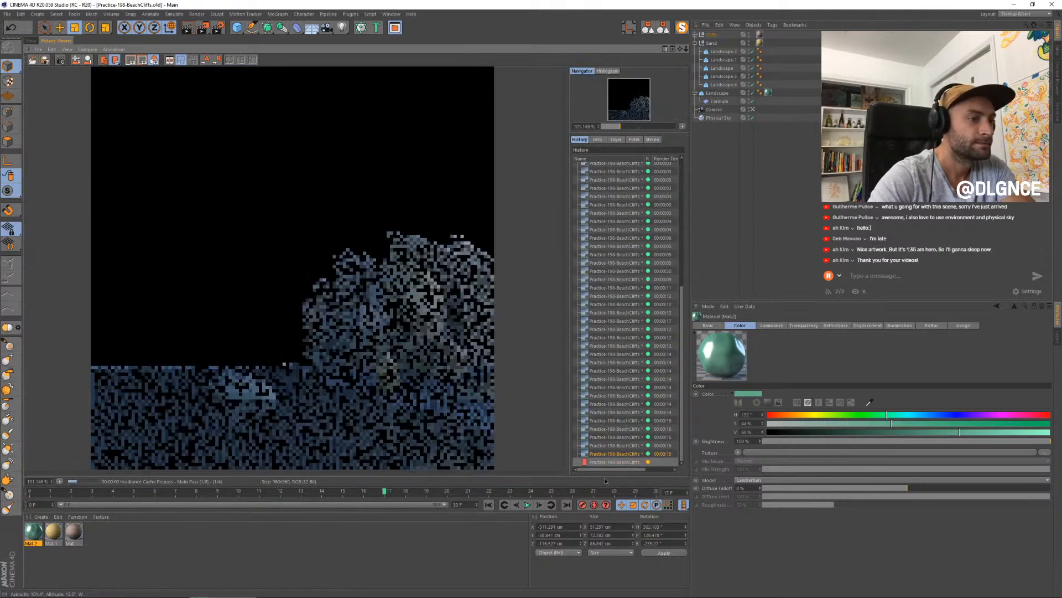
click(607, 455)
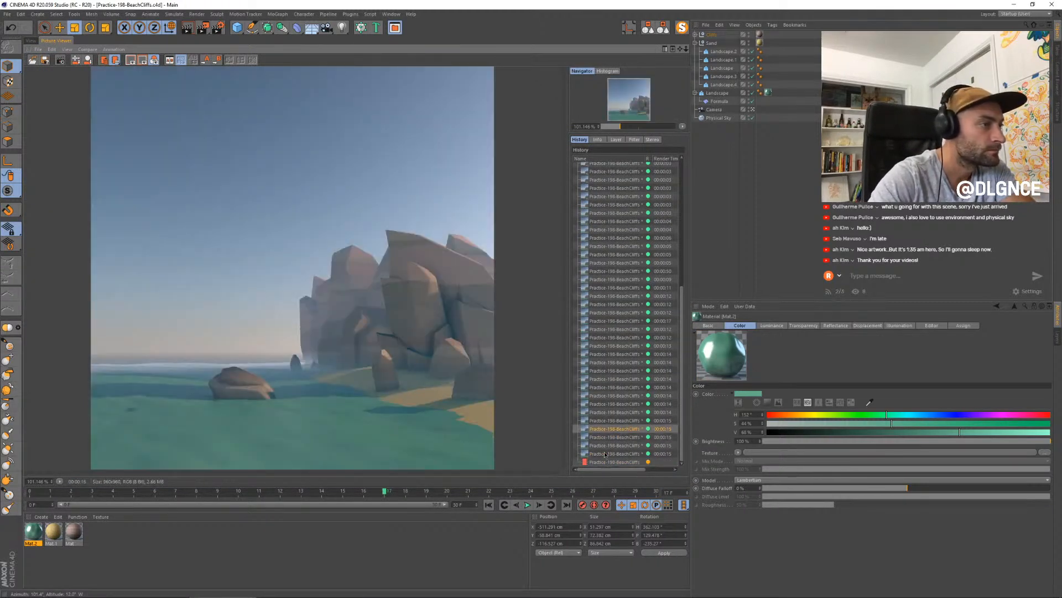
click(605, 454)
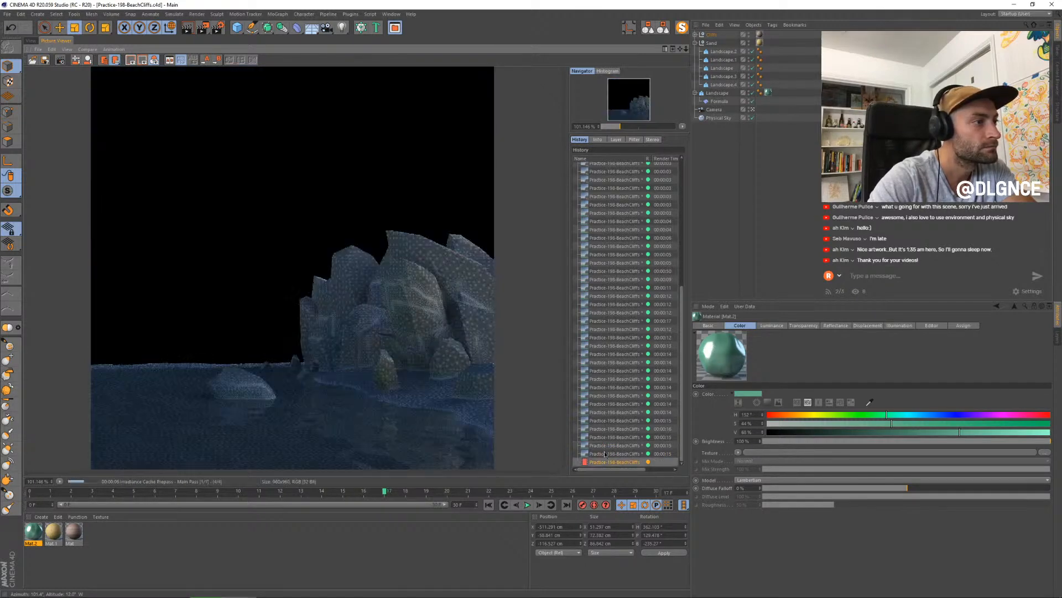
- Hide the two overlapping fragments on the front cliff face in both editor and renderer, and collapse the object hierarchy
click(30, 40)
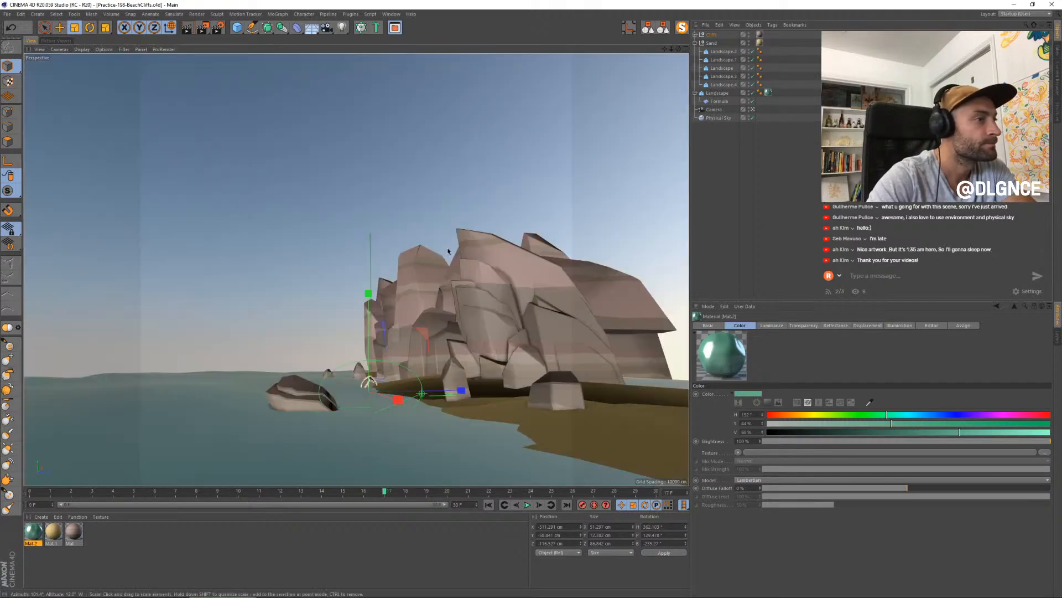
click(487, 304)
shift+click(480, 320)
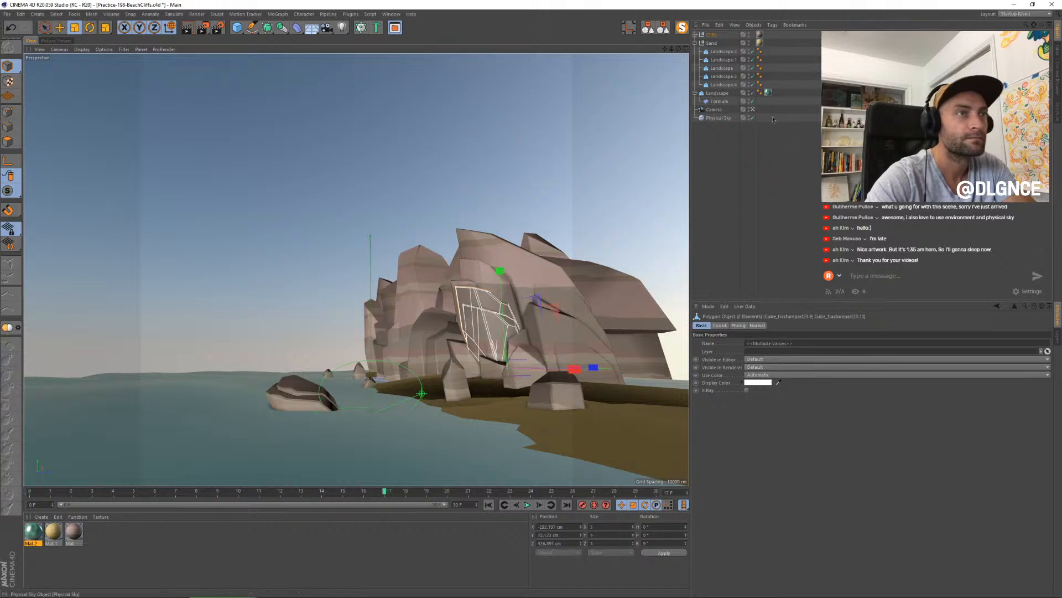
key(s)
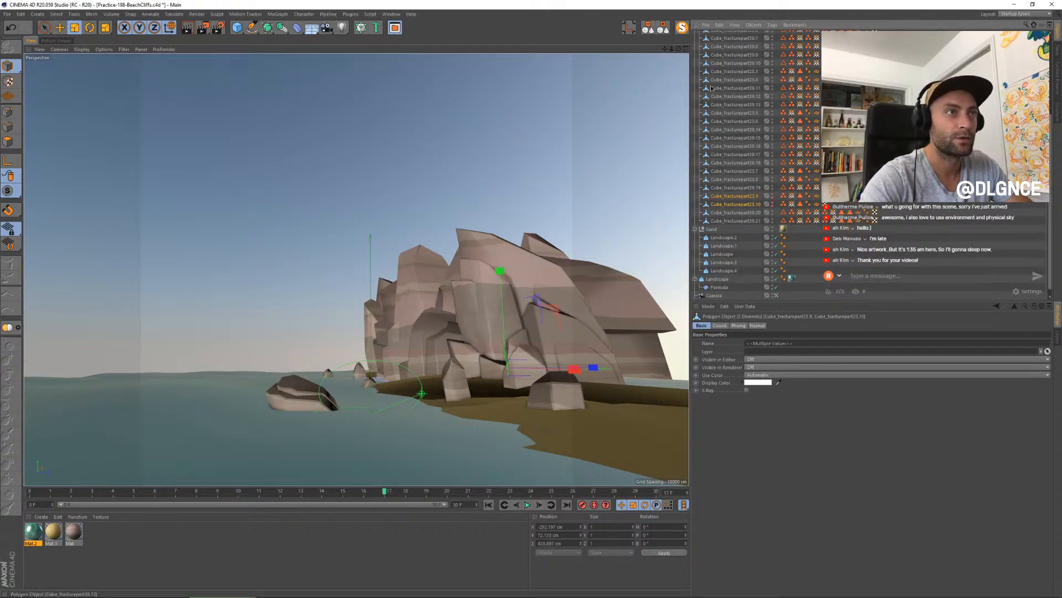
click(663, 28)
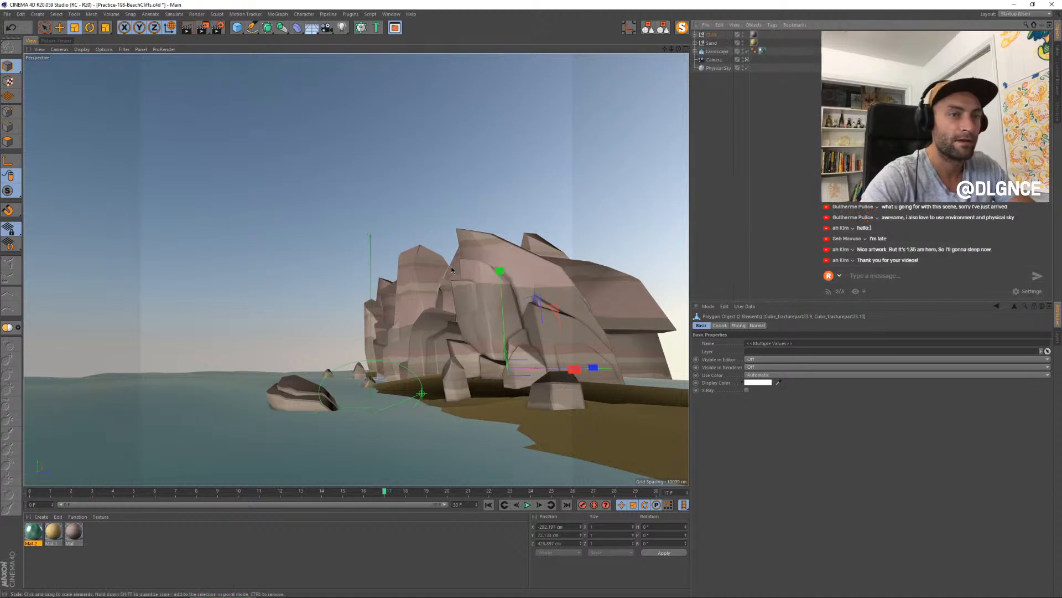
- Examine the finished render at several magnifications and compare it repeatedly with the previous render in the history
click(59, 41)
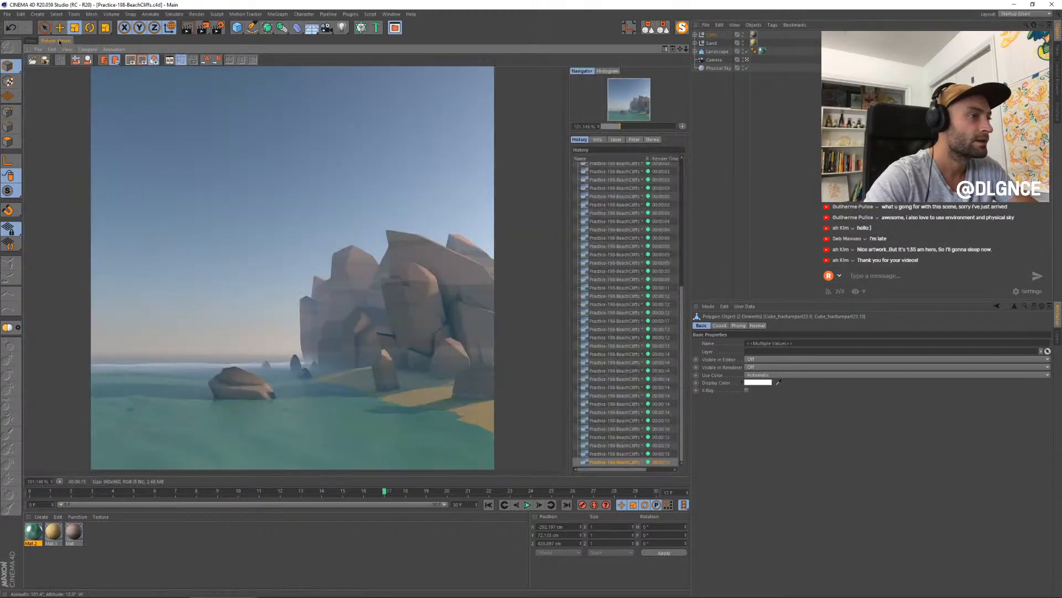
scroll(366, 327, down, 2)
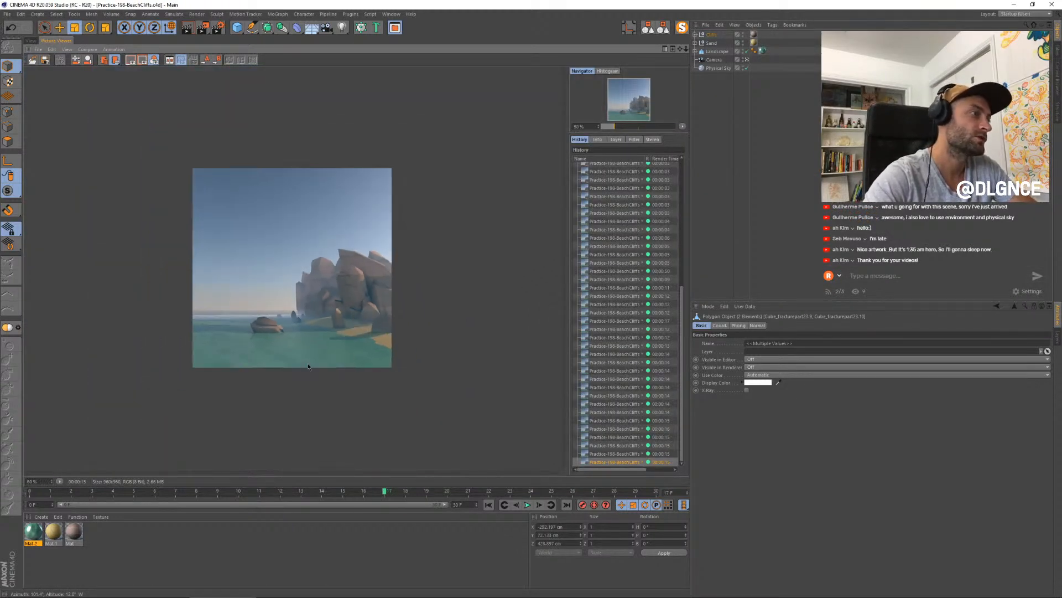
scroll(321, 329, up, 2)
scroll(321, 329, up, 1)
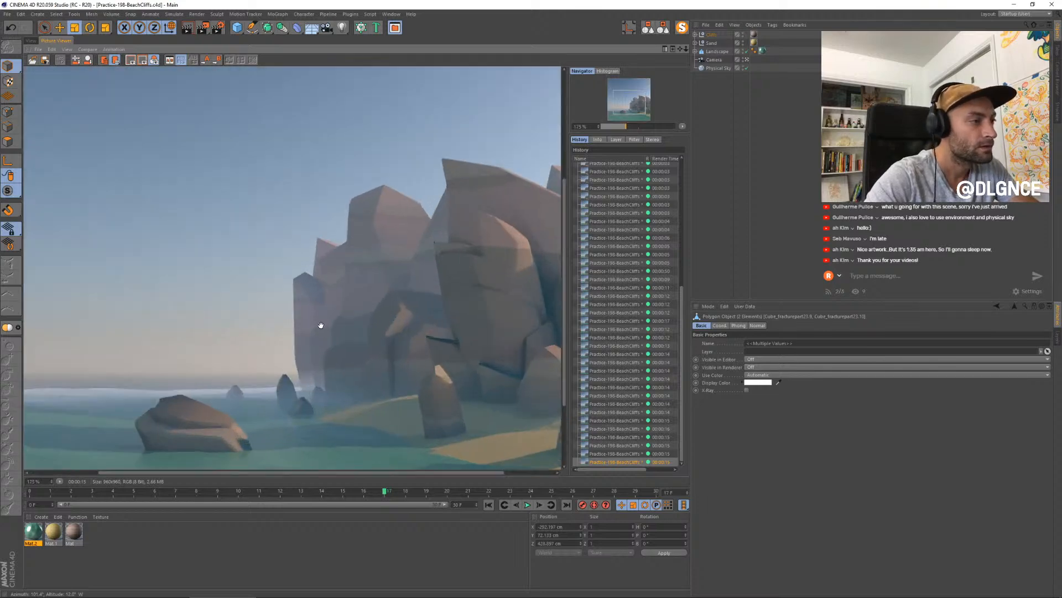
scroll(321, 325, down, 4)
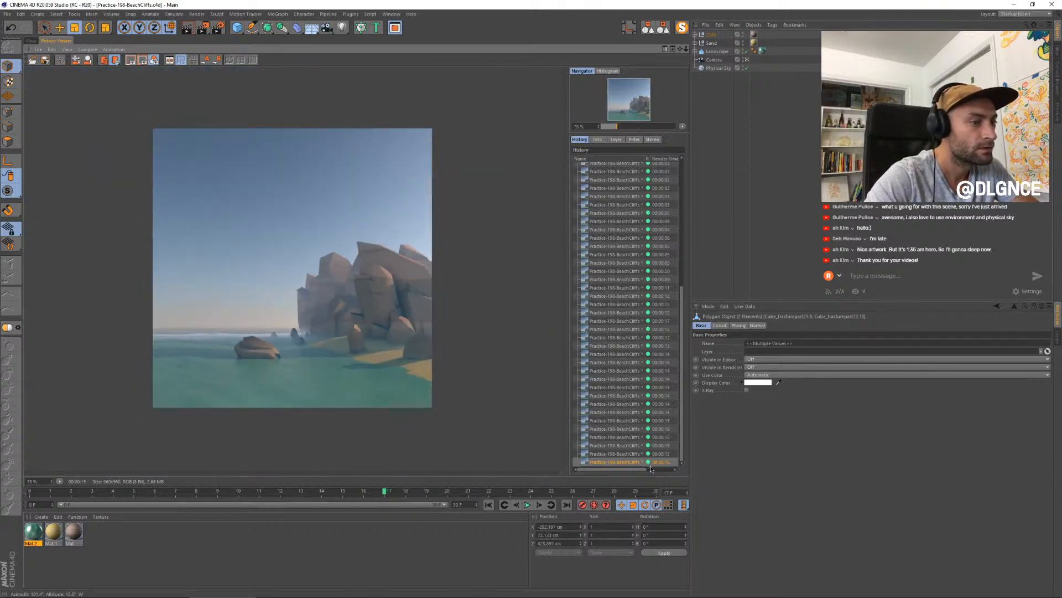
click(629, 454)
key(Down)
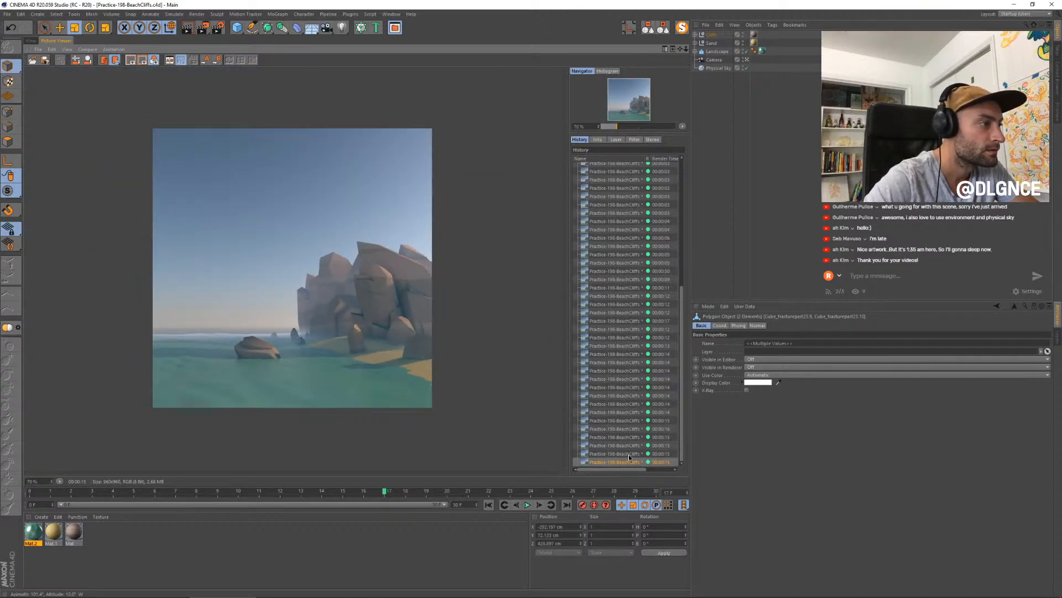
key(Up)
key(Down)
key(Up)
key(Down)
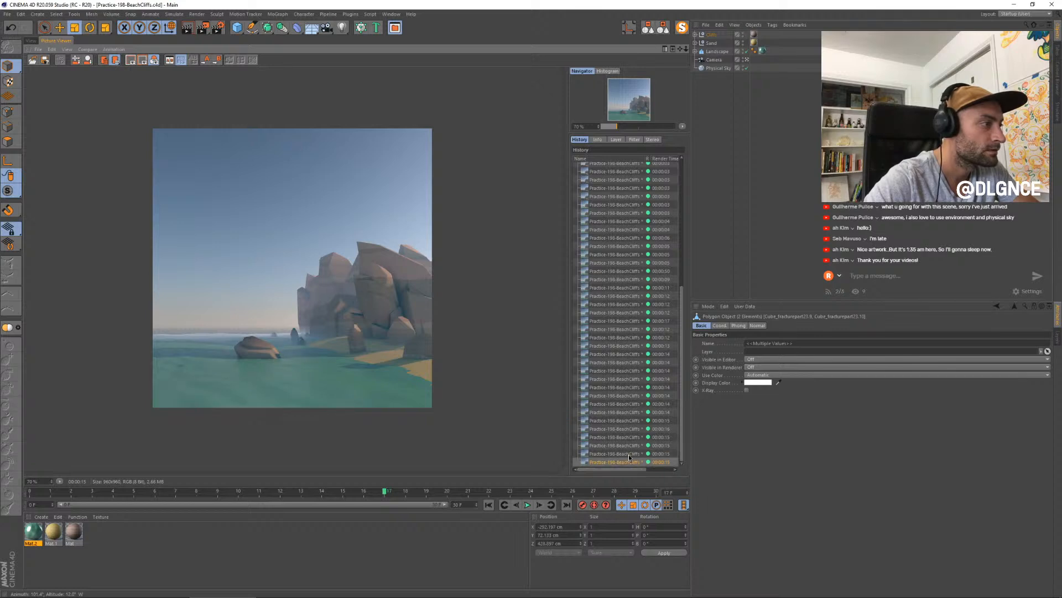
scroll(332, 154, up, 1)
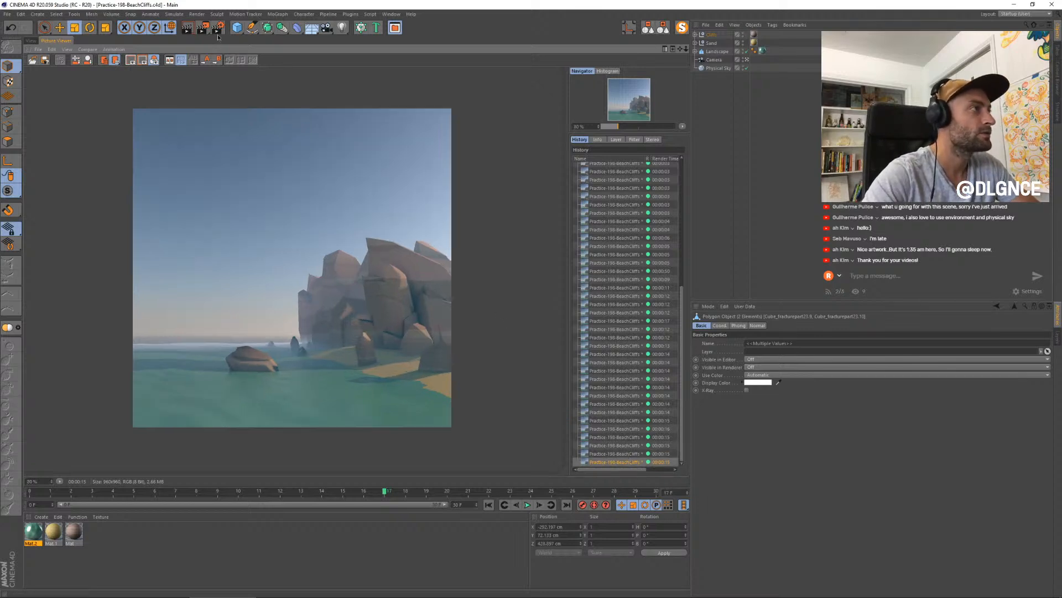
- Change the render output size to 480 × 480 pixels and lock its aspect ratio
click(218, 28)
drag(386, 27, 570, 225)
click(436, 253)
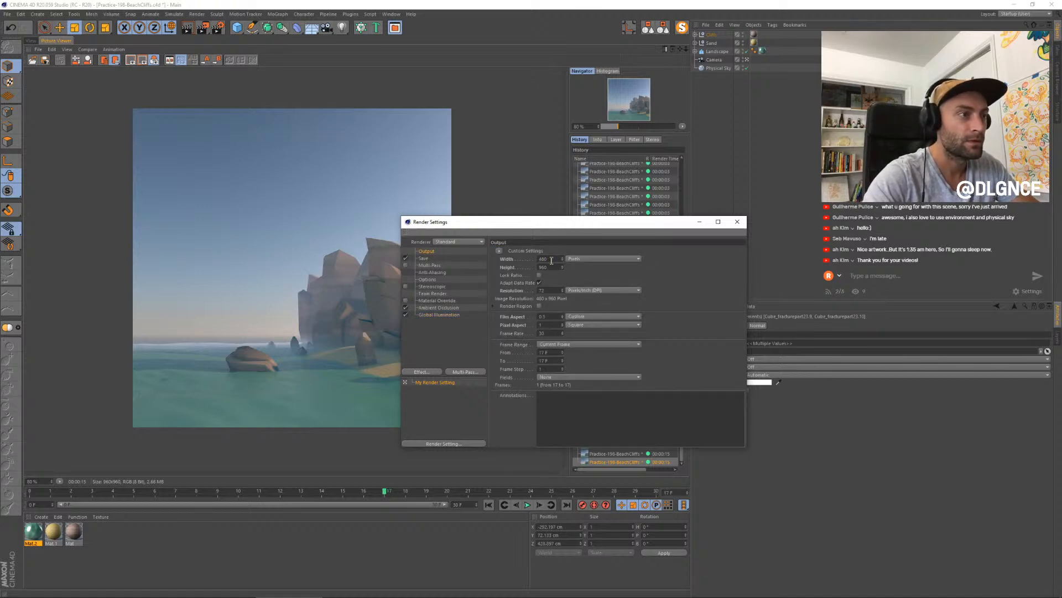
key(ctrl+z)
click(541, 276)
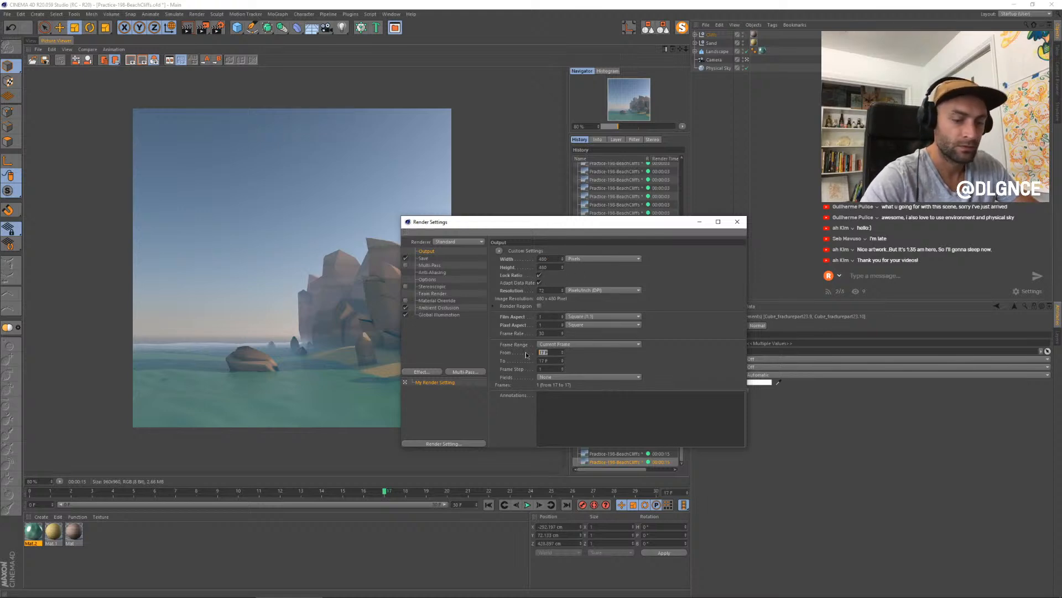
- Set the render frame range to 0–15 and render the sequence without specifying a save file
text(0)
key(Tab)
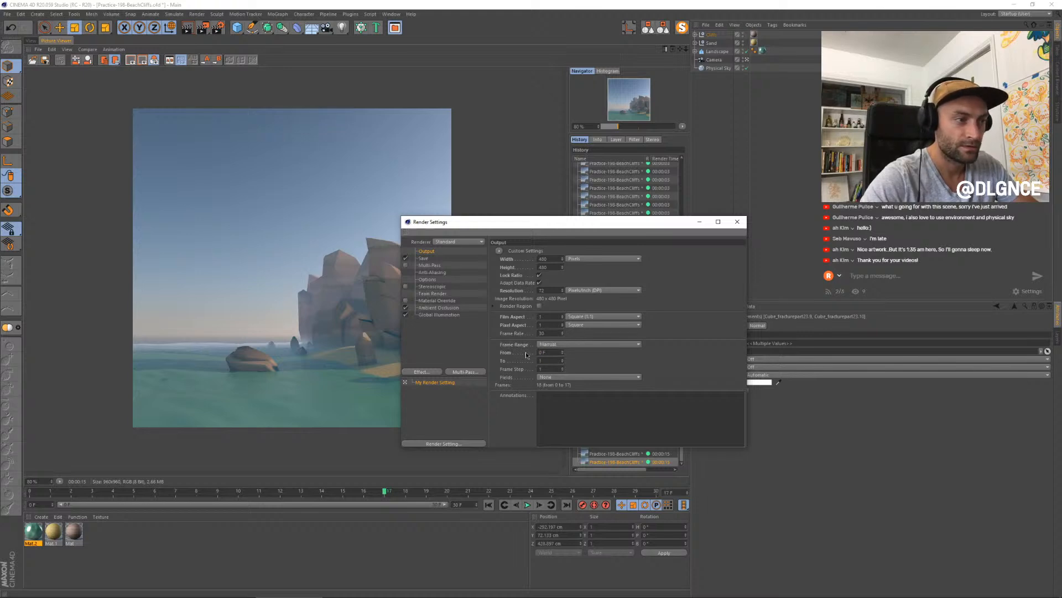
key(shift+r)
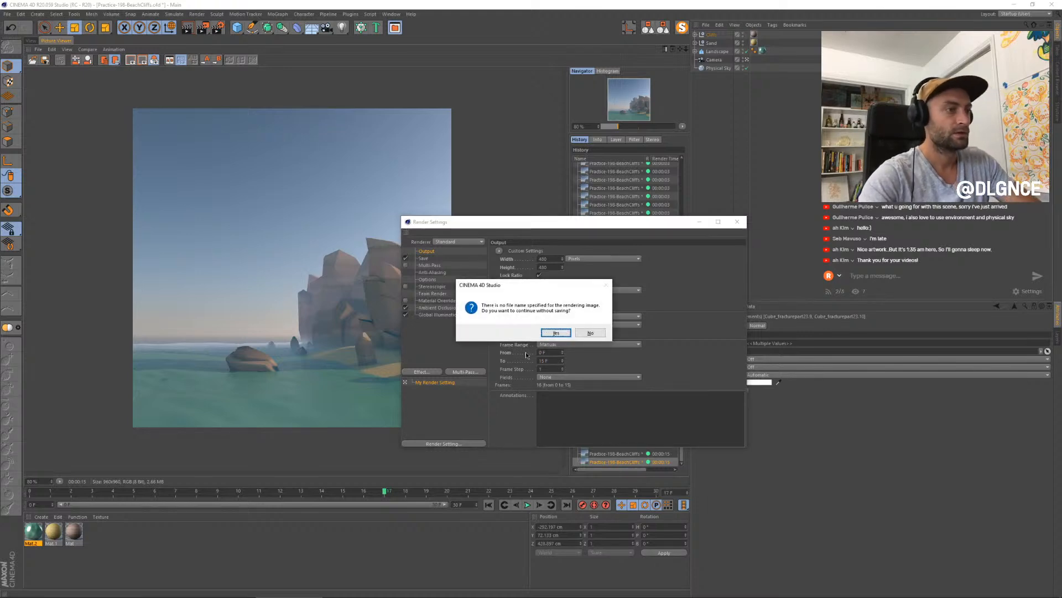
click(560, 335)
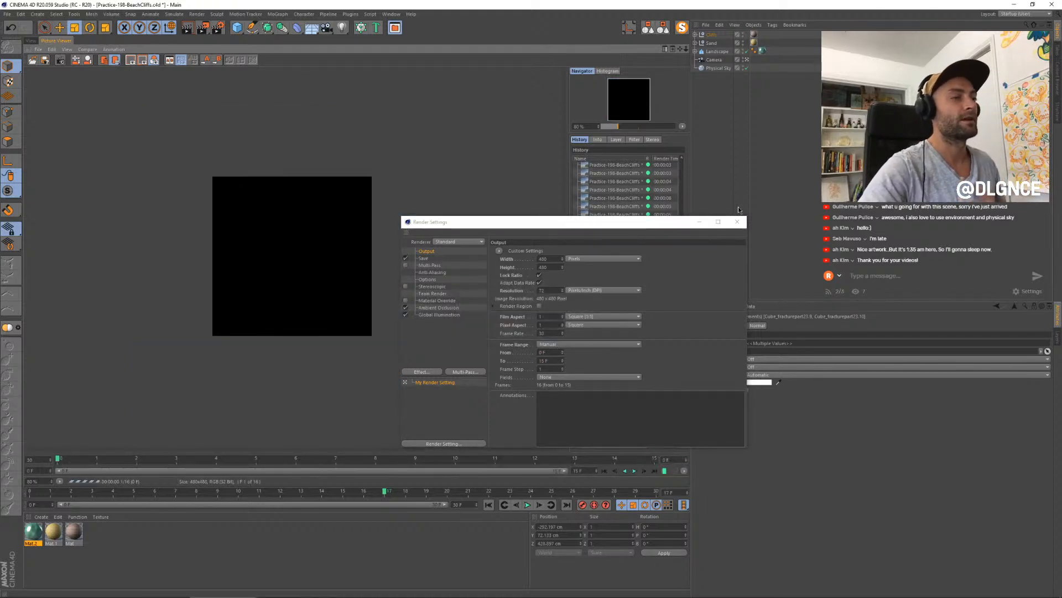
click(736, 222)
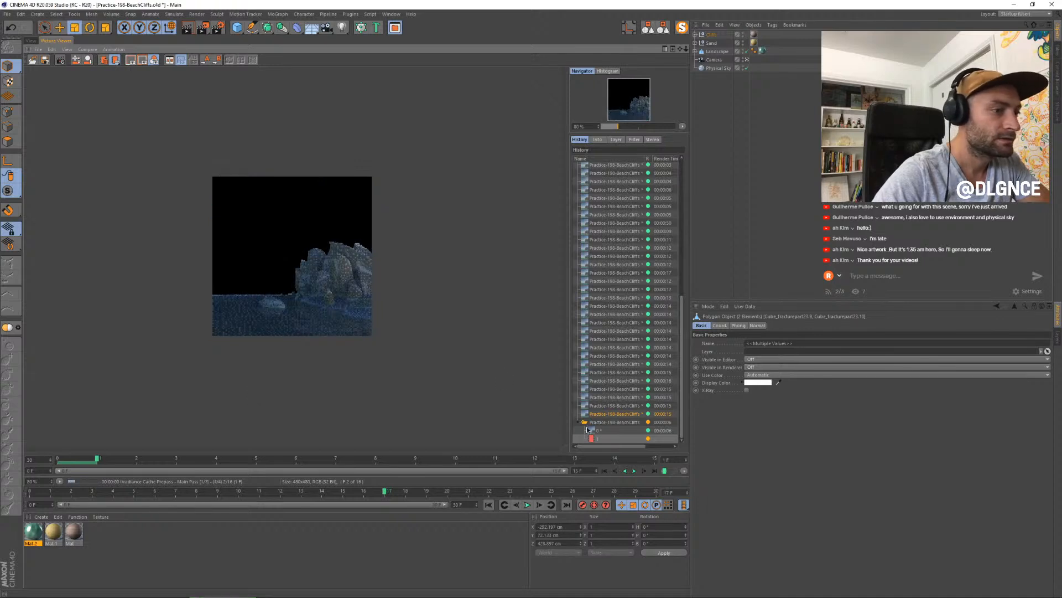
- Inspect frame 0 of the new sequence at different magnifications and play back the frames rendered so far
click(611, 430)
scroll(316, 320, up, 4)
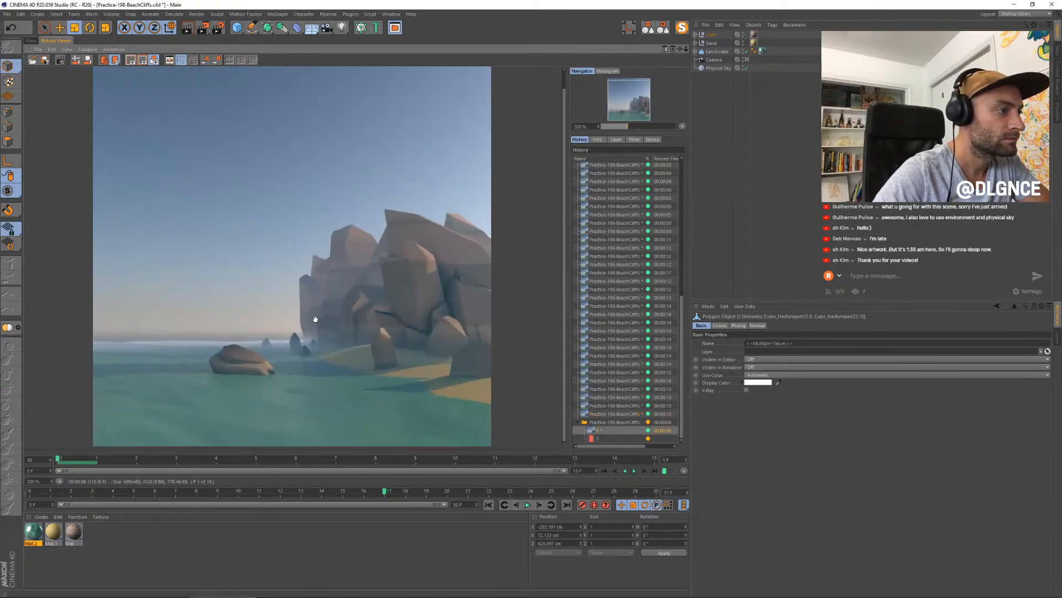
scroll(315, 321, down, 1)
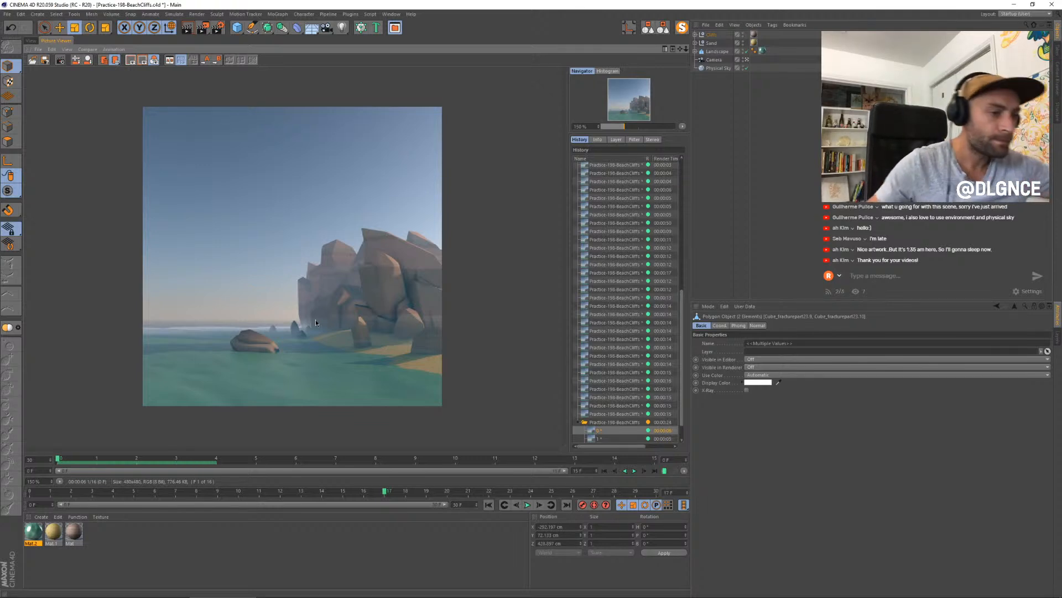
click(634, 471)
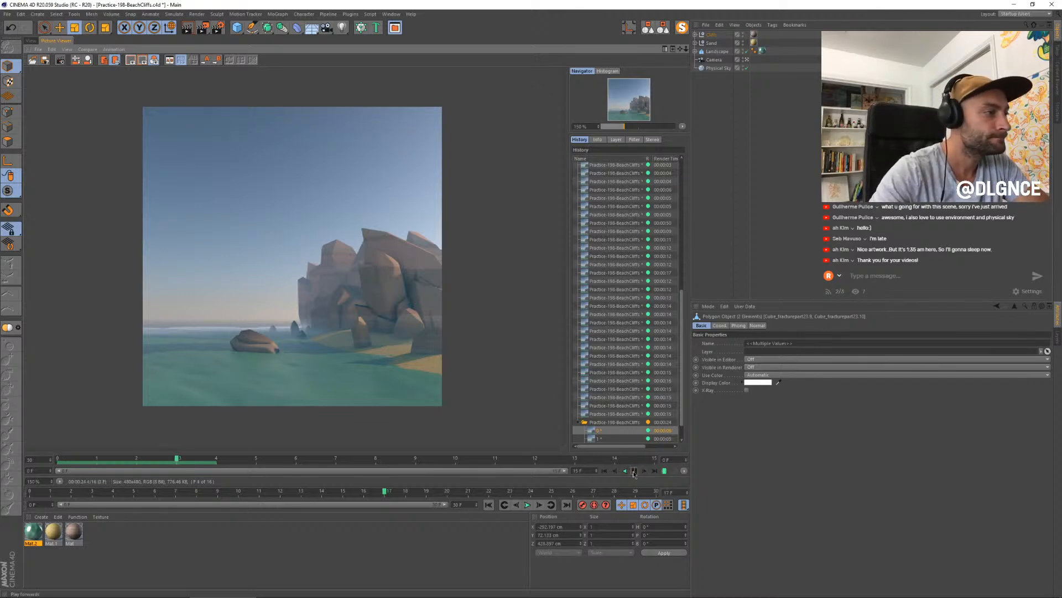
click(634, 471)
click(634, 471)
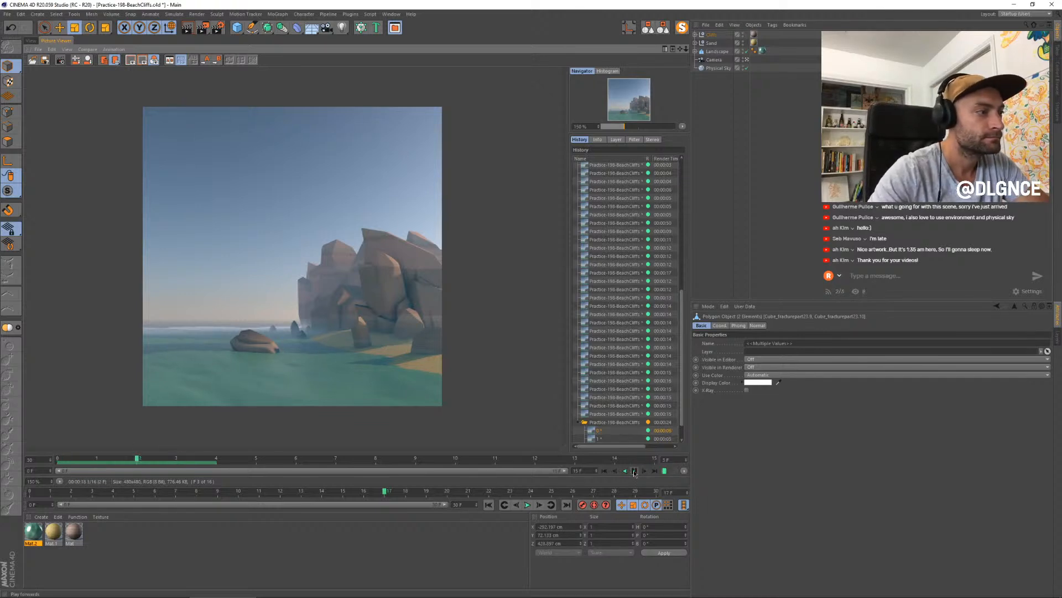
click(634, 472)
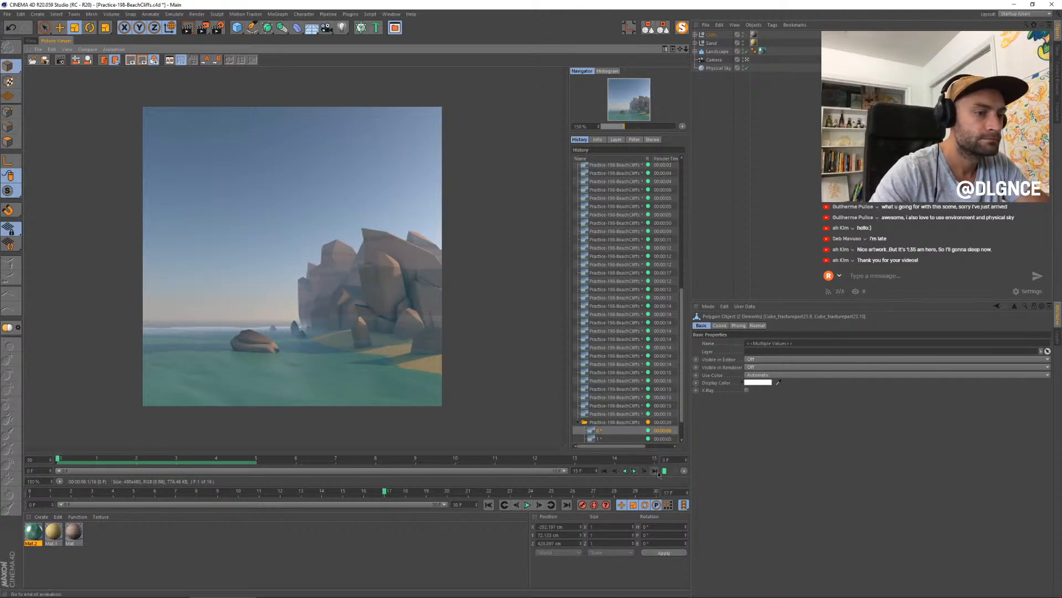
- Replay the growing render sequence several times to examine the water motion, returning to its last frame after each playback
click(655, 471)
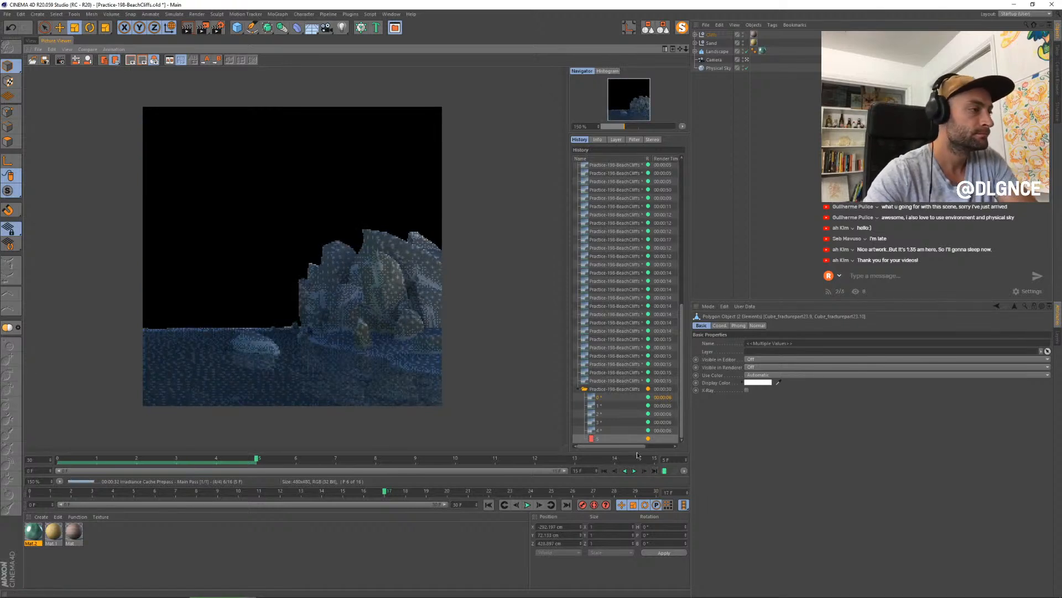
click(634, 470)
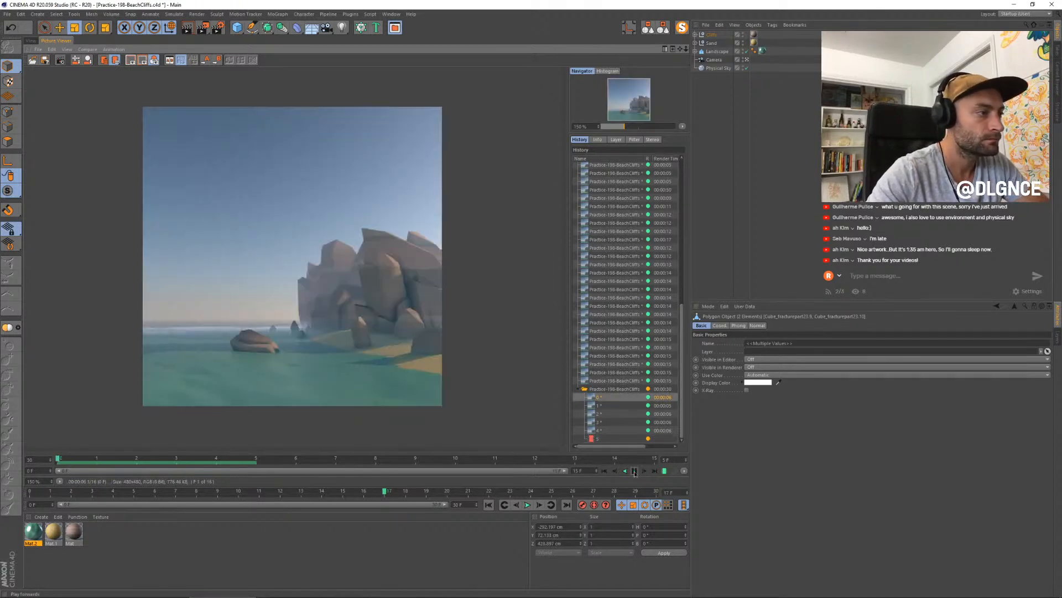
click(634, 472)
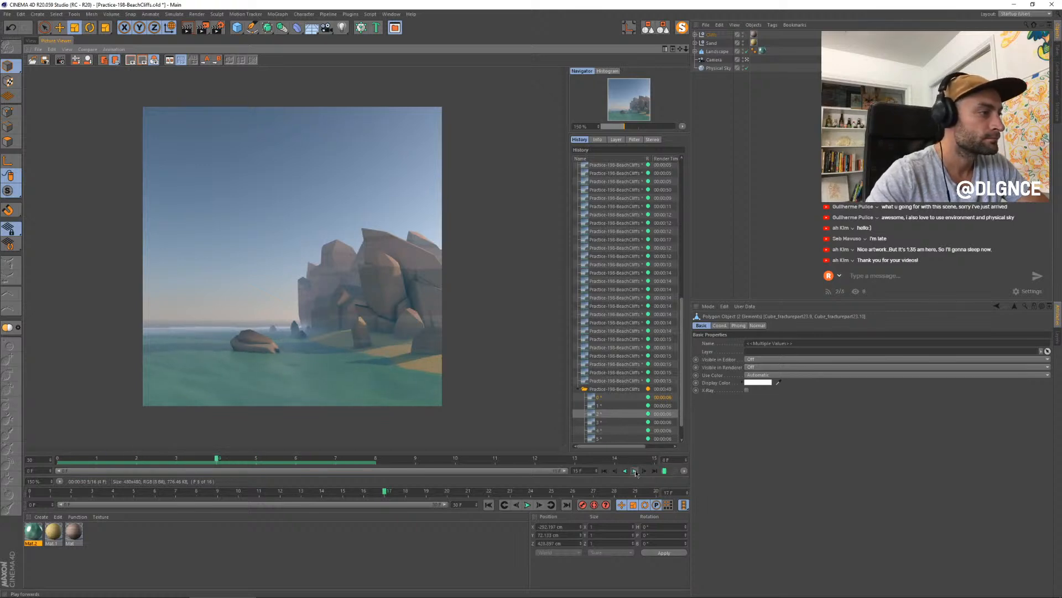
click(654, 471)
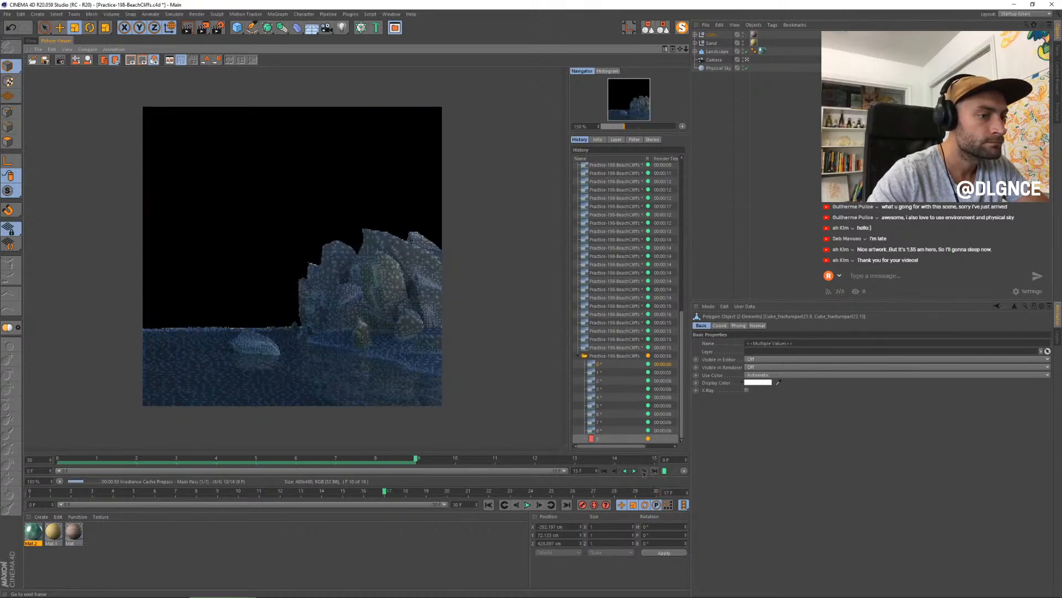
click(635, 471)
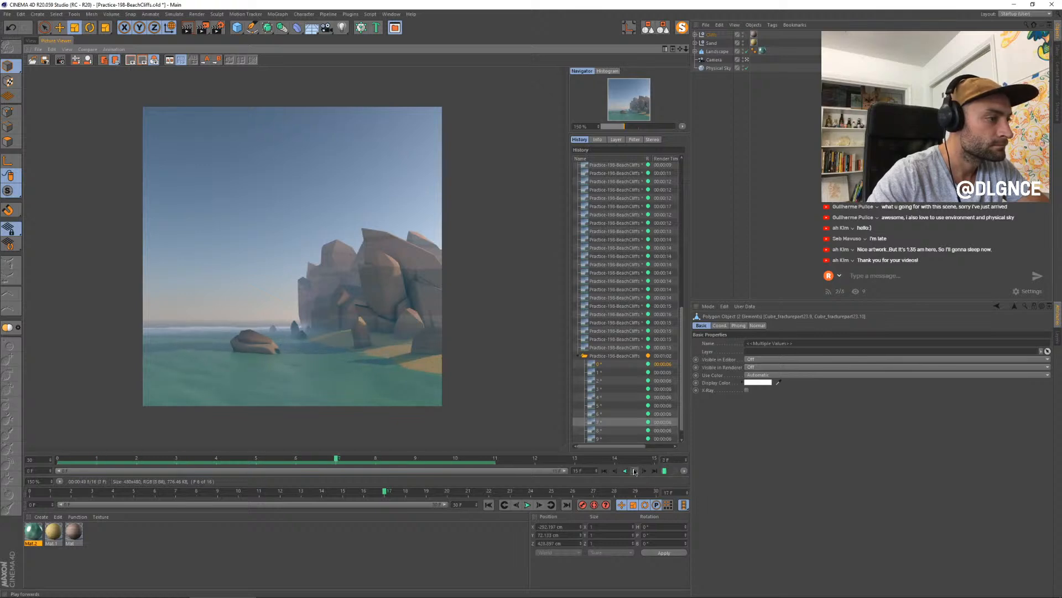
click(653, 471)
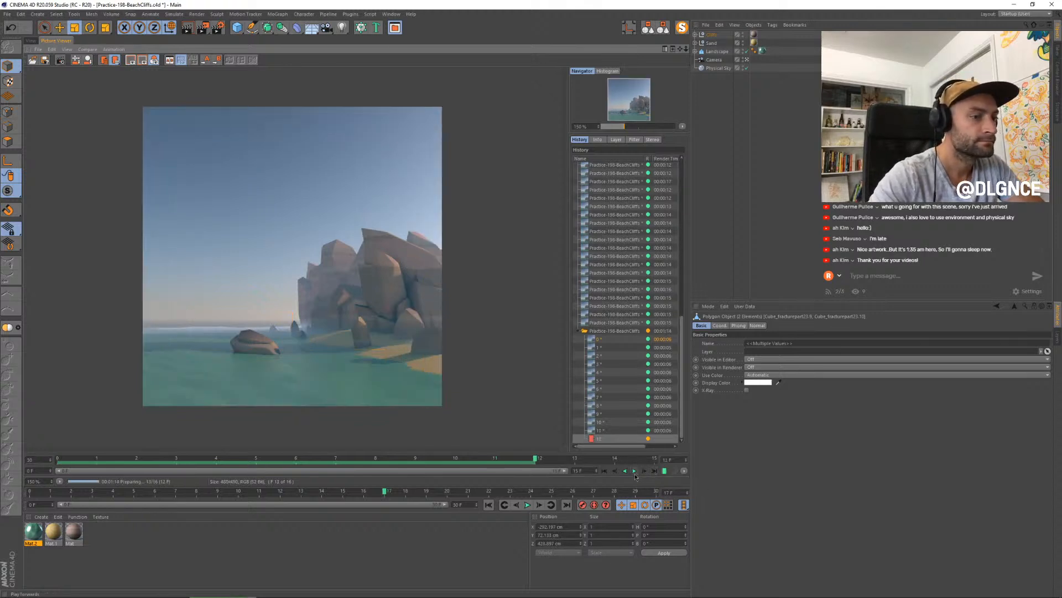
click(633, 470)
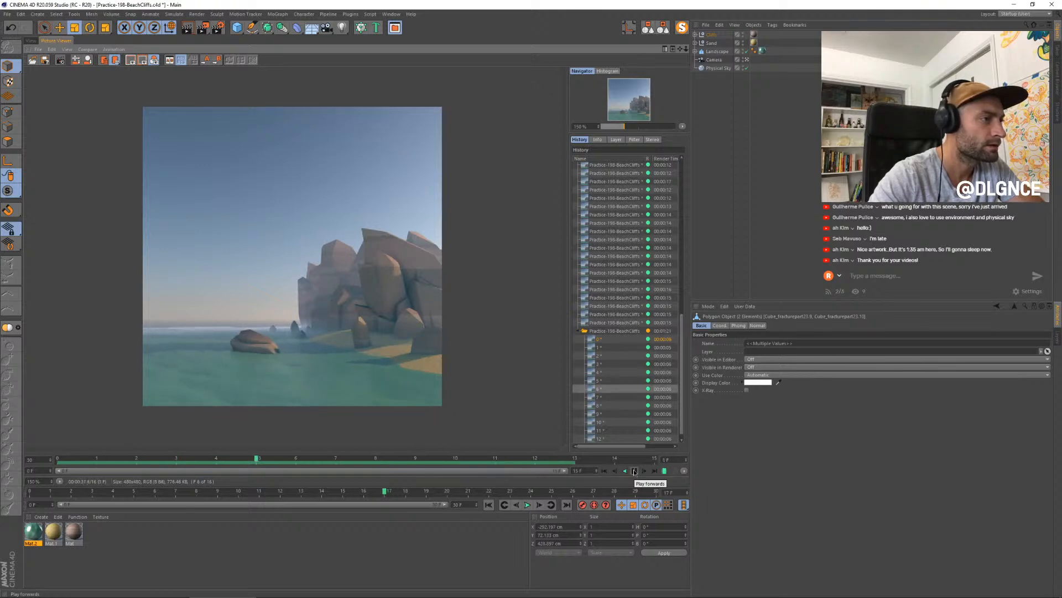
click(655, 471)
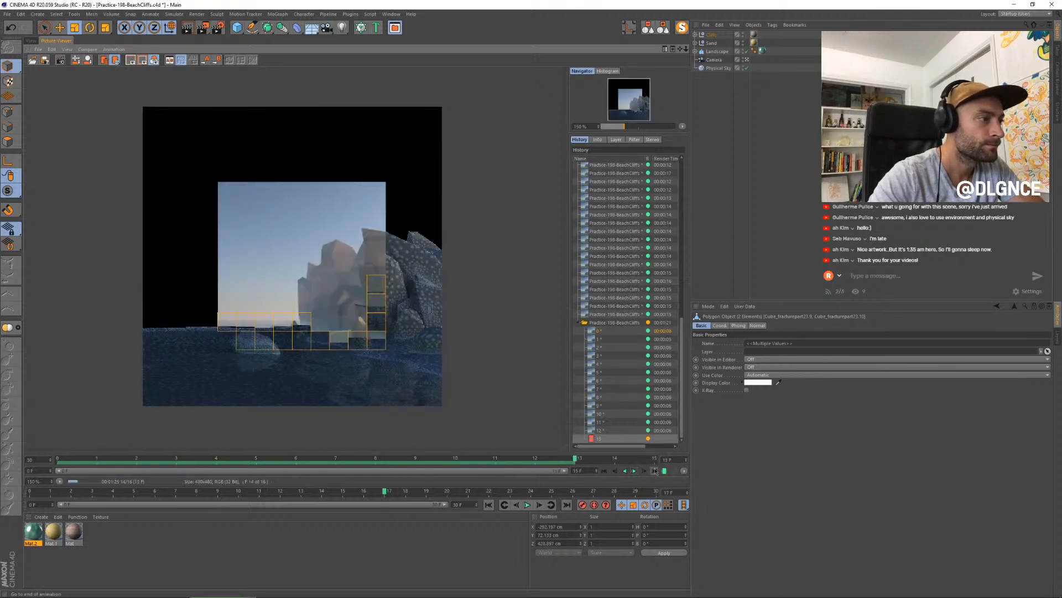
- In the water material's displacement noise, set Low Clip to 6% and High Clip to 51%
double_click(33, 531)
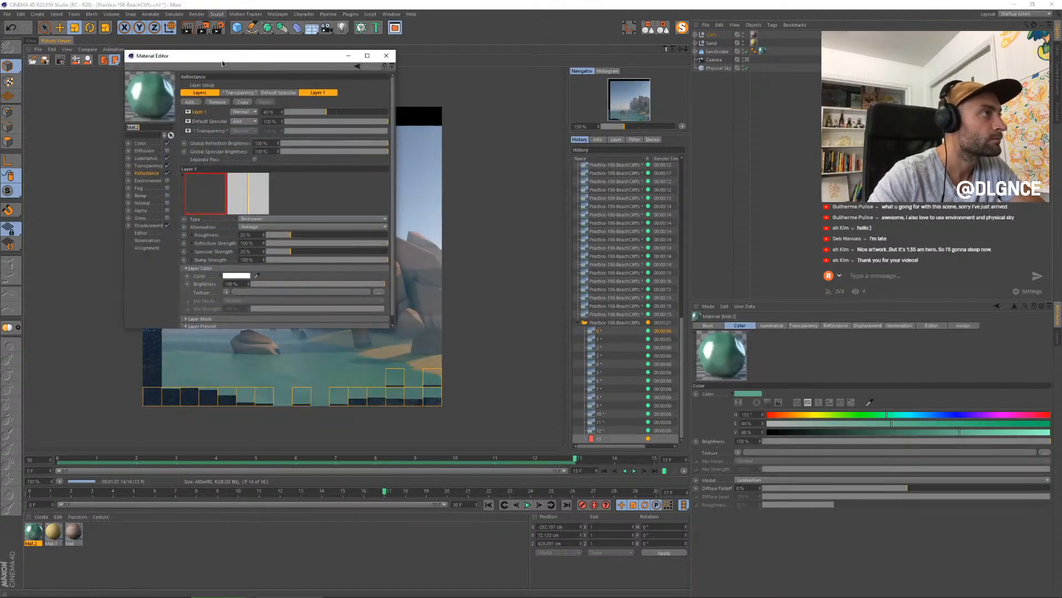
drag(222, 62, 556, 183)
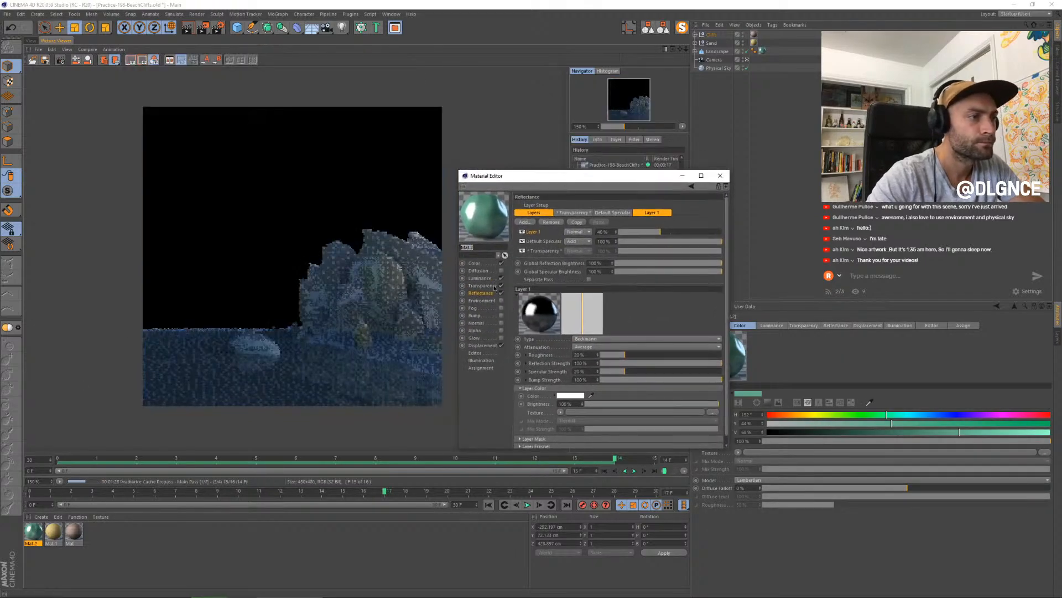
click(482, 346)
click(560, 250)
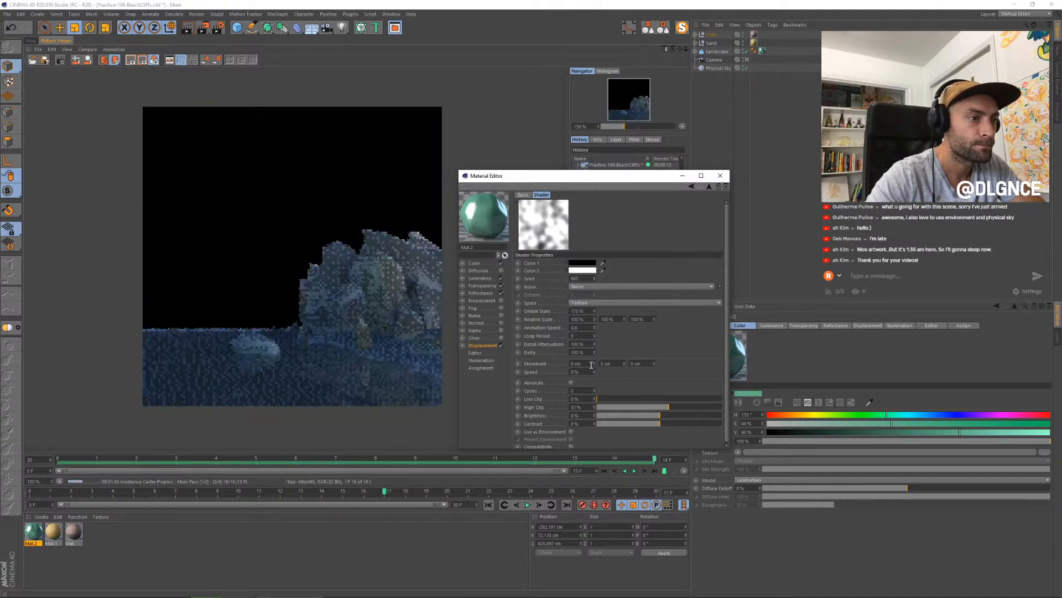
click(604, 399)
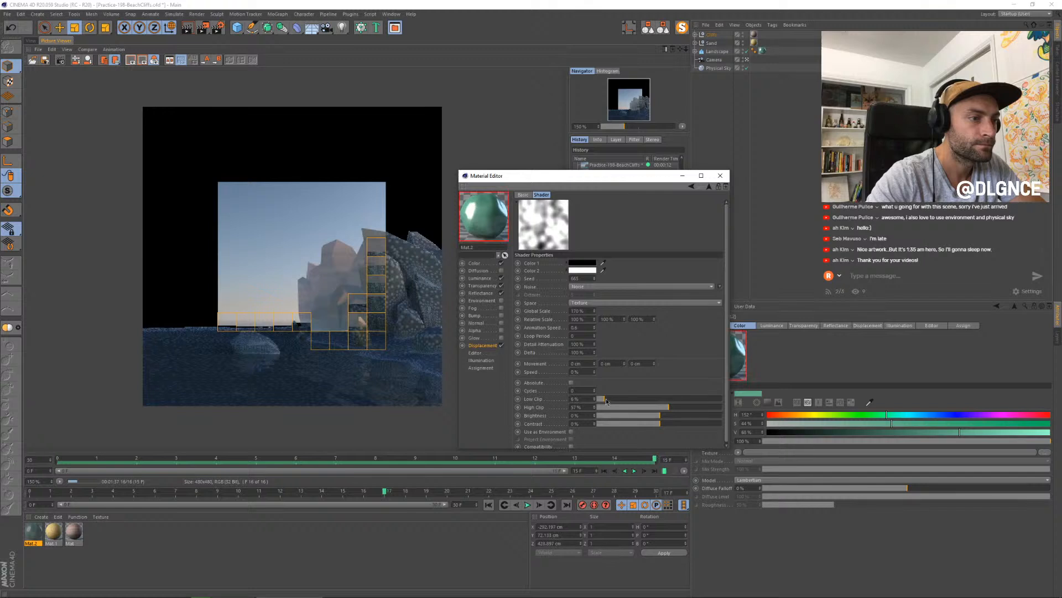
click(662, 408)
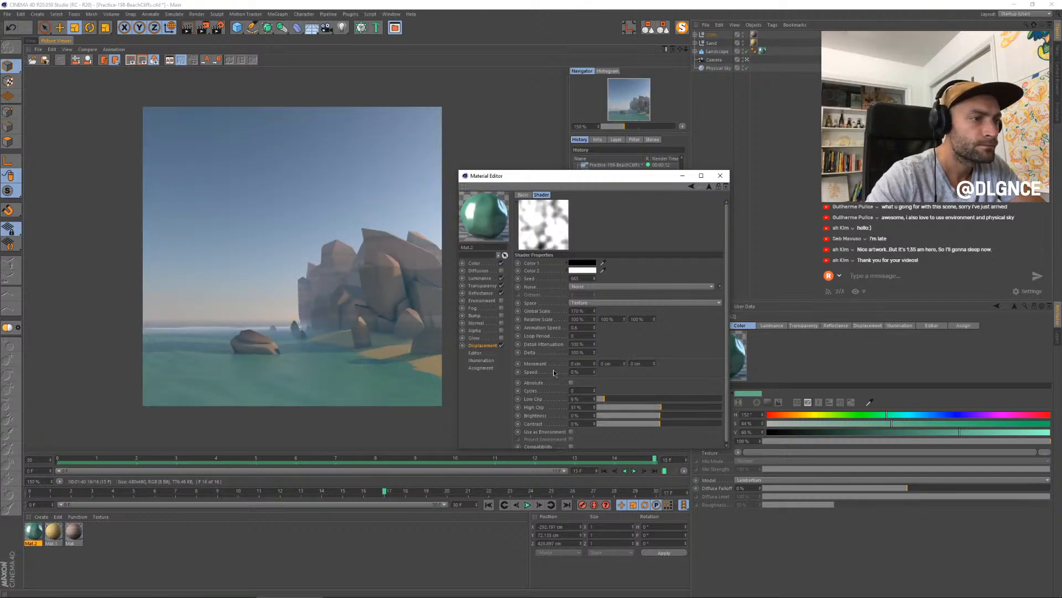
- Set the water displacement noise's Animation Speed to 1 and Loop Period to 3, and close the material editor
click(594, 327)
click(595, 326)
click(594, 327)
click(594, 326)
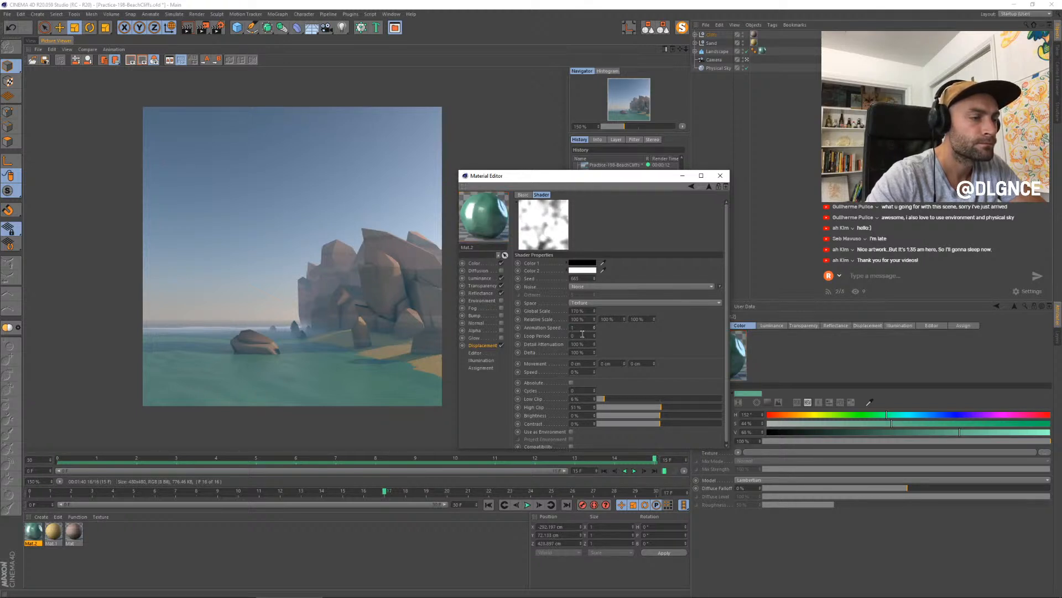
drag(582, 334, 546, 329)
text(3)
key(Return)
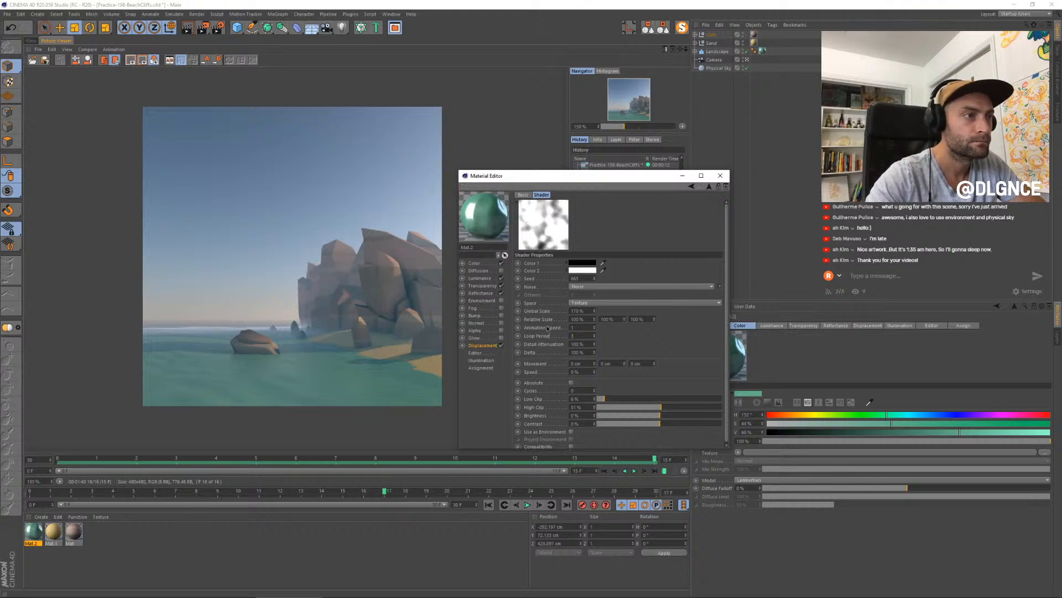
click(719, 176)
- Extend the render range to frame 29 and render the sequence again without a save file
click(635, 471)
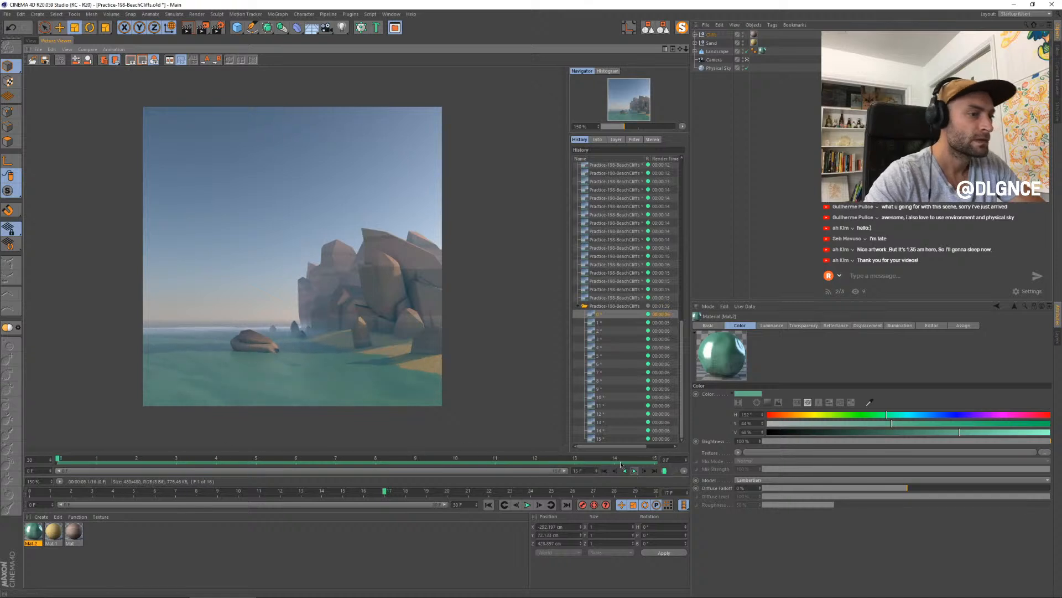
click(219, 27)
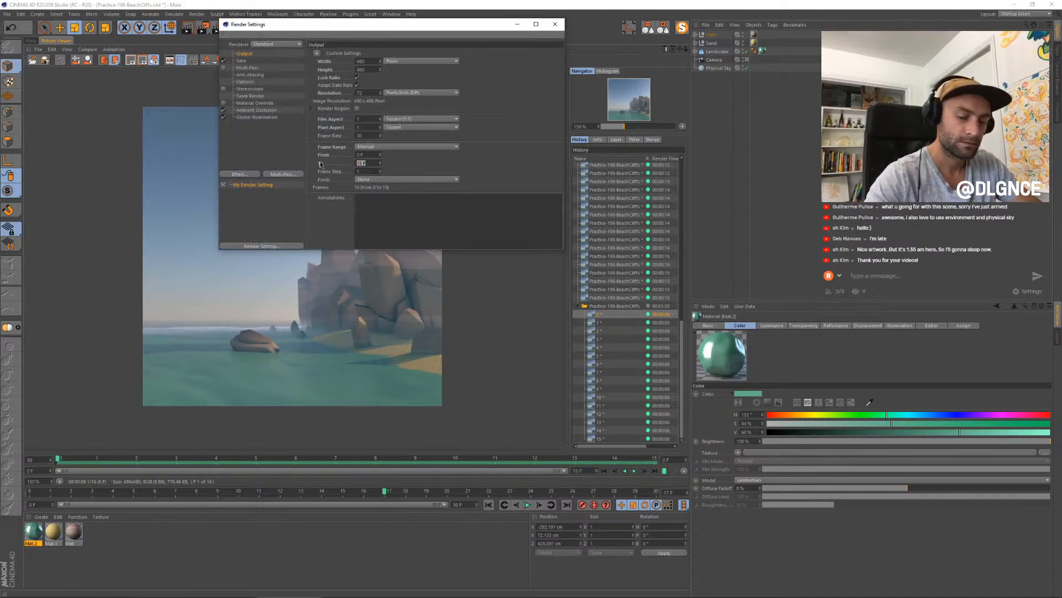
key(shift+r)
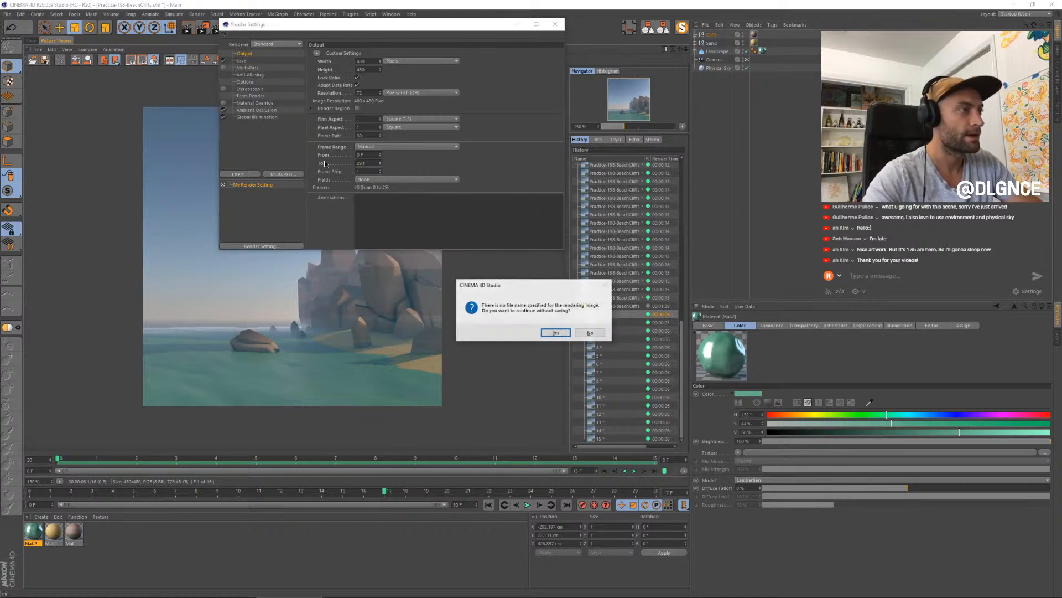
click(558, 333)
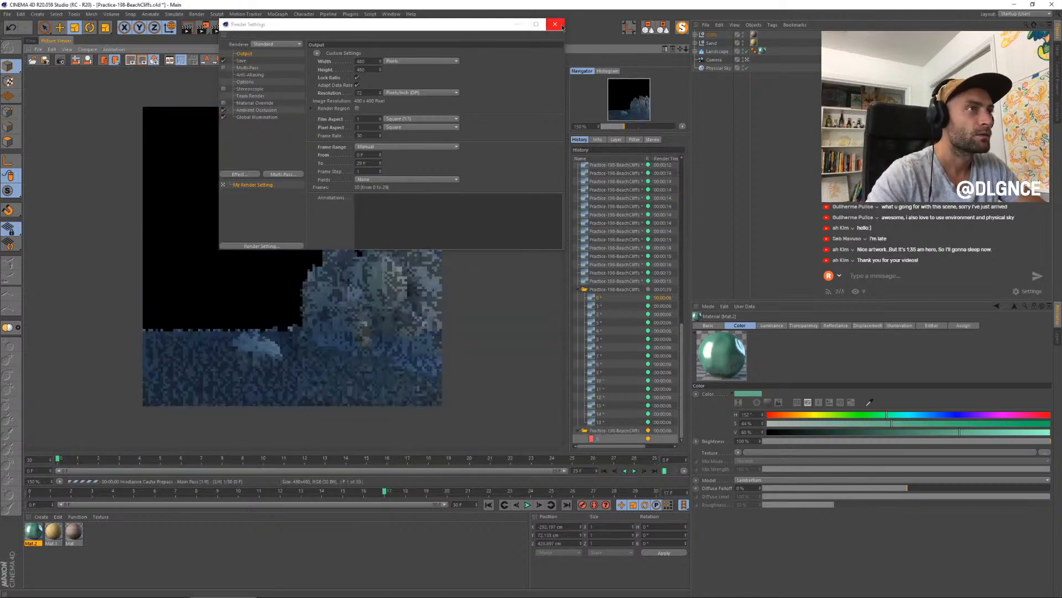
click(554, 25)
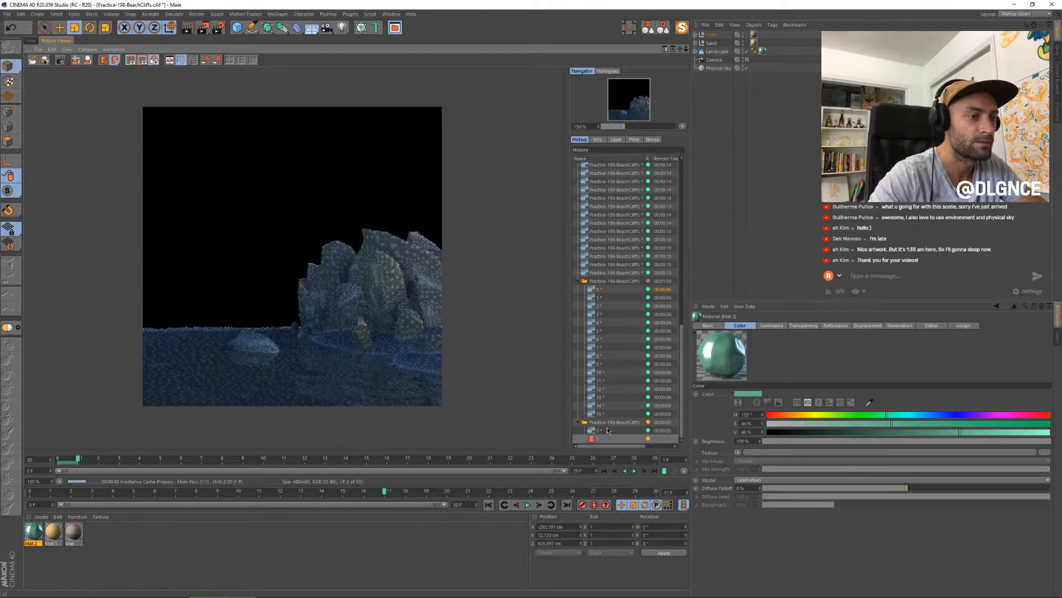
- Play back the first finished frames of the 0–29 render to check the revised water motion
click(635, 471)
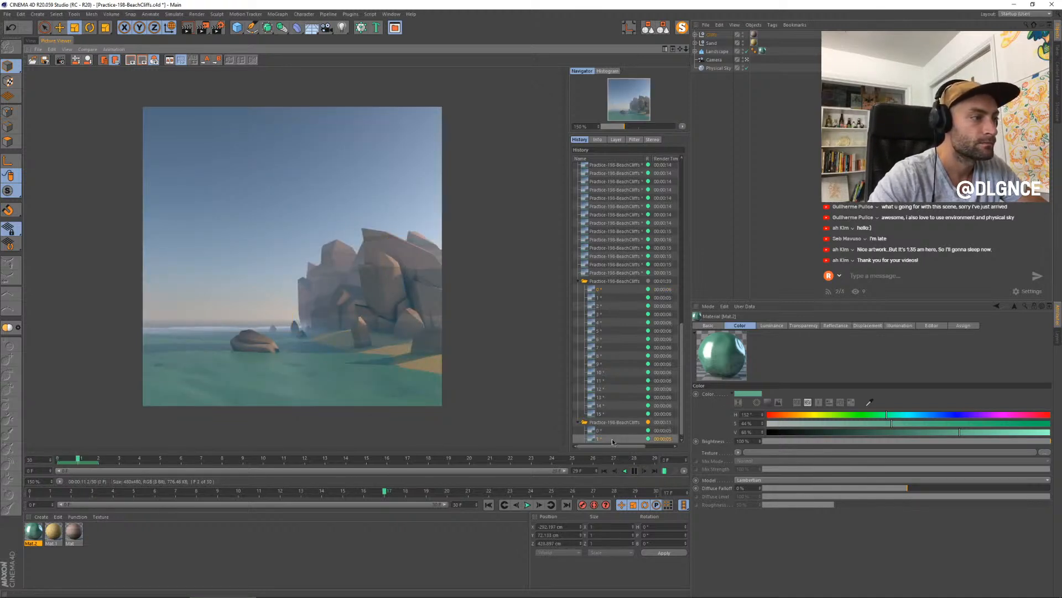
click(635, 471)
click(654, 471)
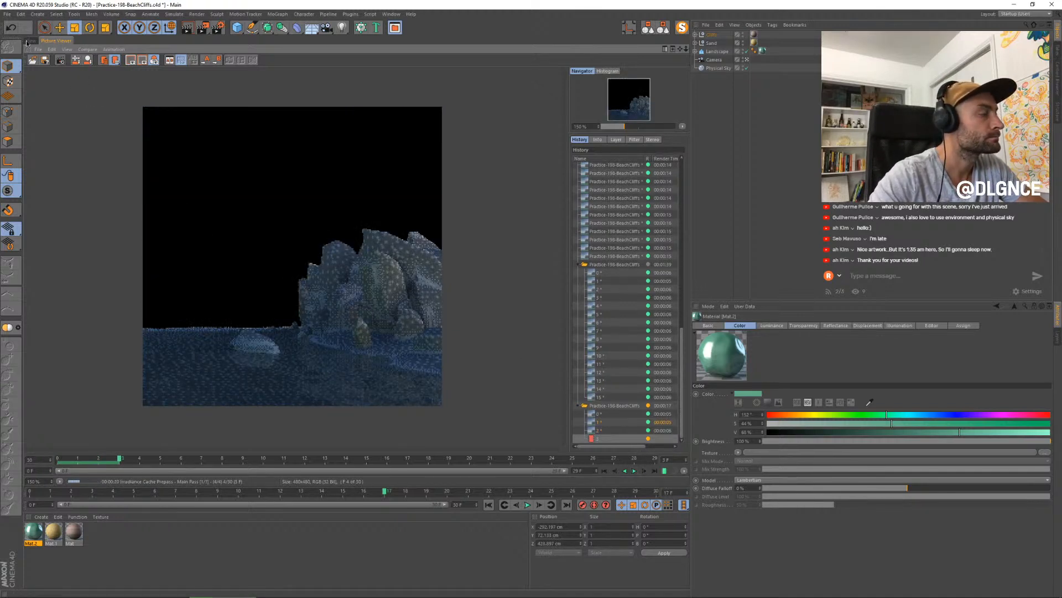
click(634, 471)
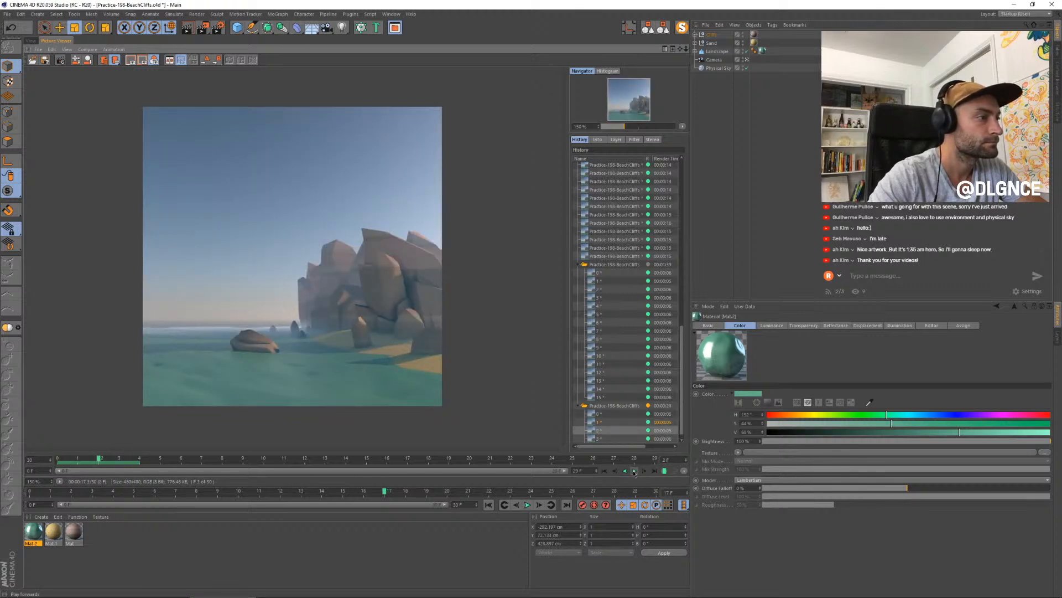
- Select the offshore rock pieces in the perspective view and turn on shadow display for the viewport
click(31, 41)
click(490, 299)
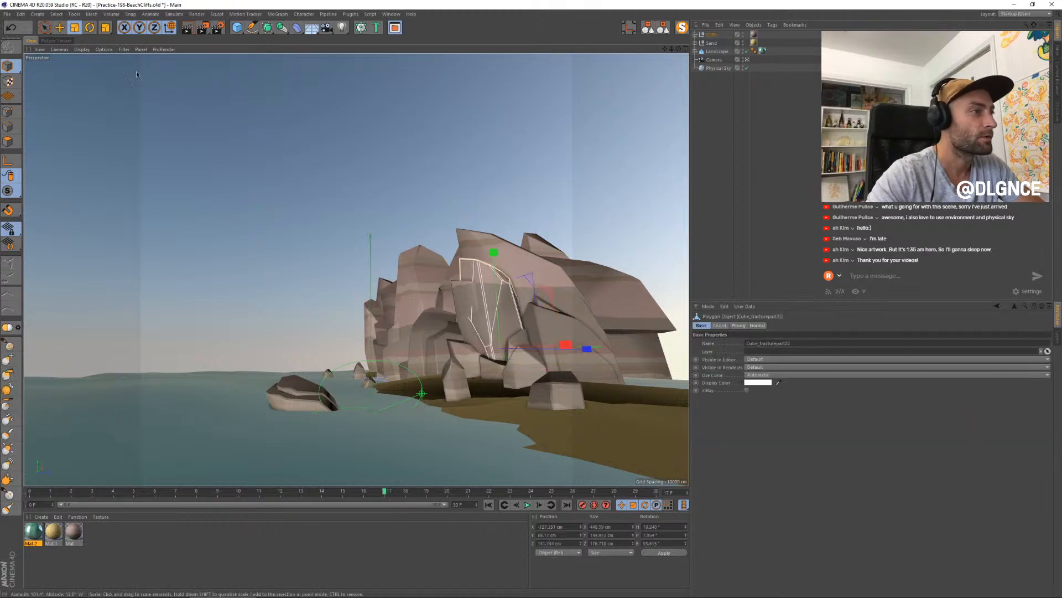
click(57, 41)
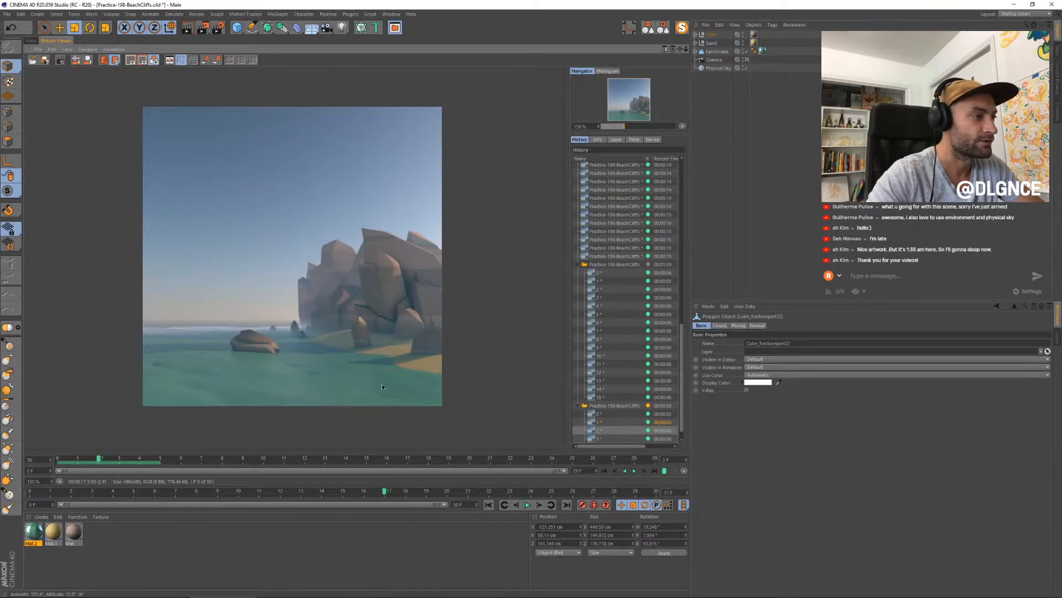
click(31, 41)
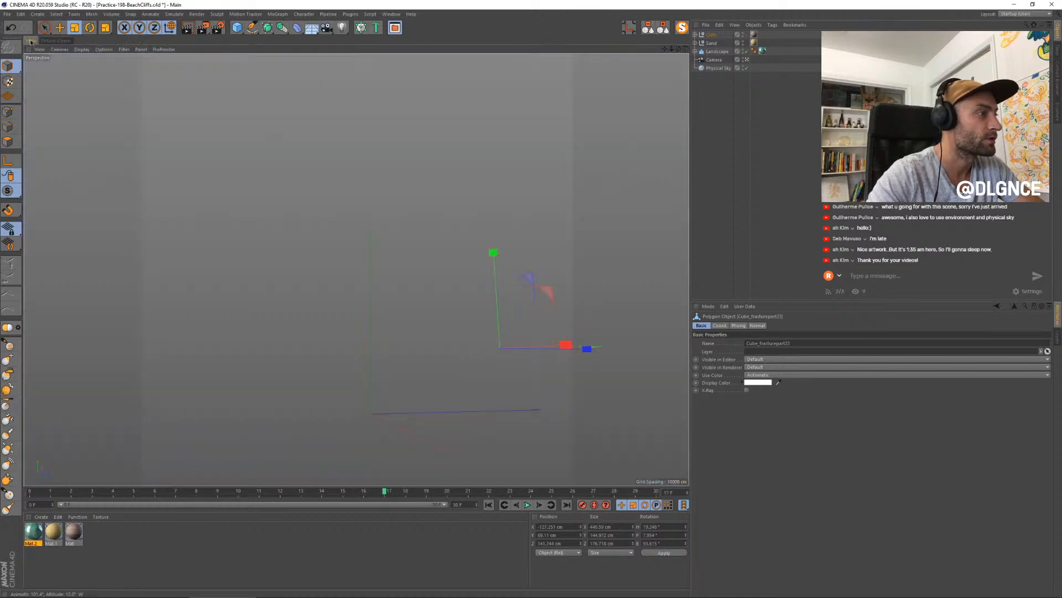
click(300, 391)
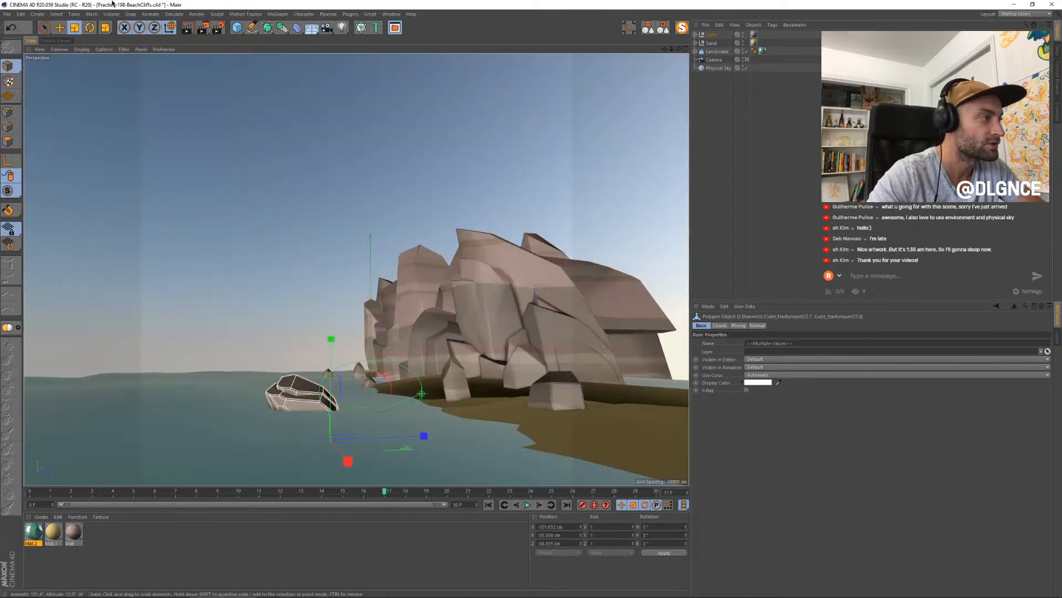
click(123, 49)
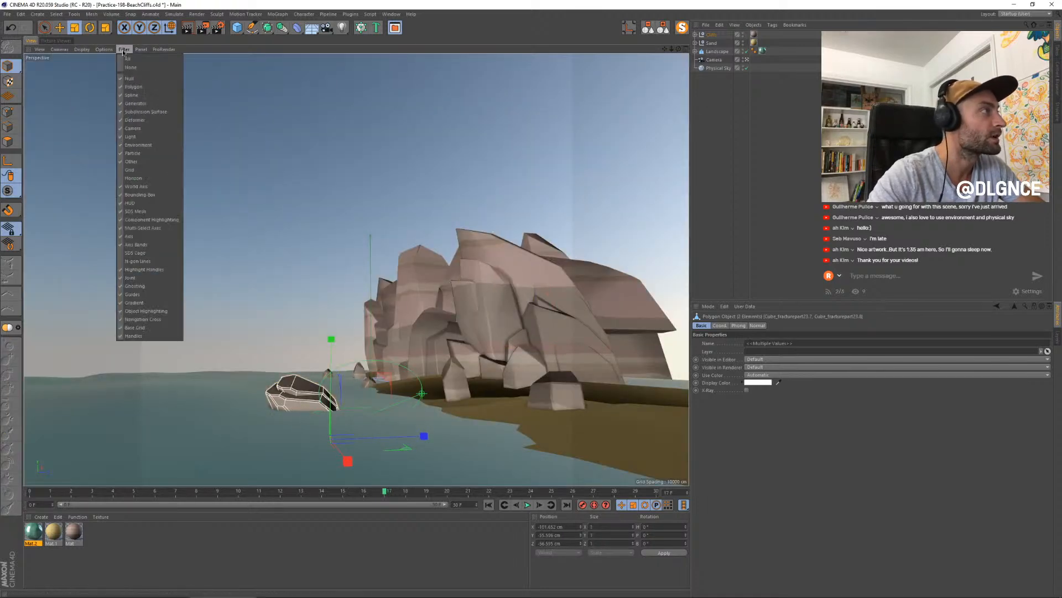
click(87, 62)
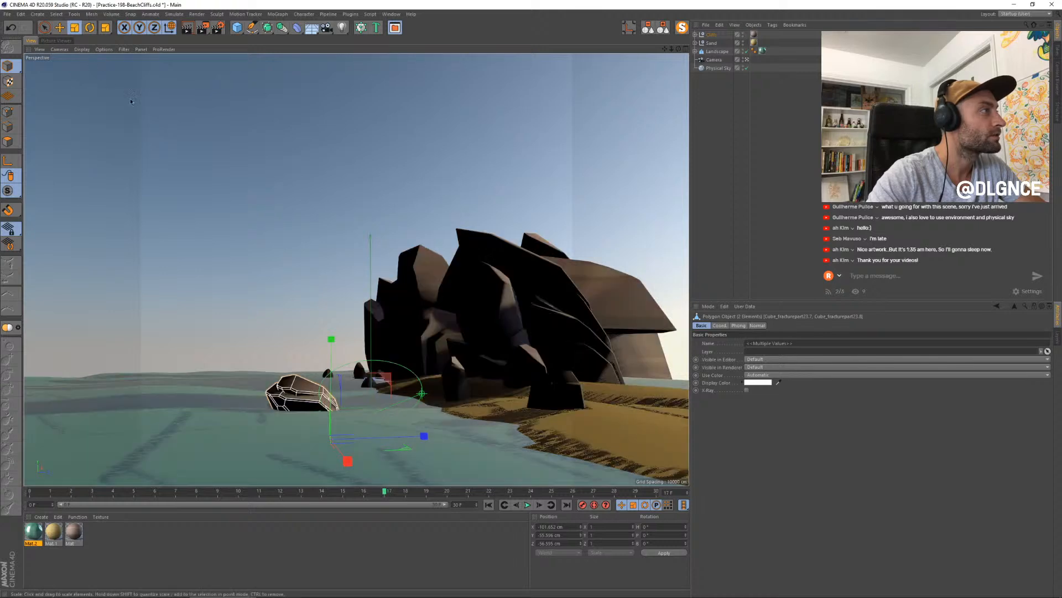
- Shift the offshore rocks slightly along X and move a large cliff rock out past the cliffs at the right edge of the scene
key(e)
drag(350, 436, 345, 458)
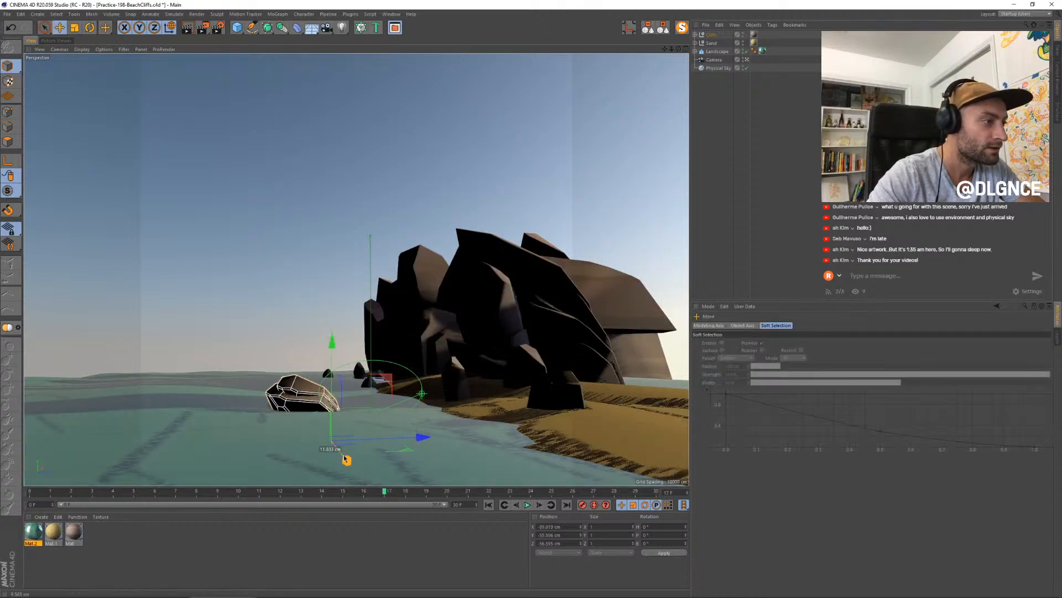
click(536, 289)
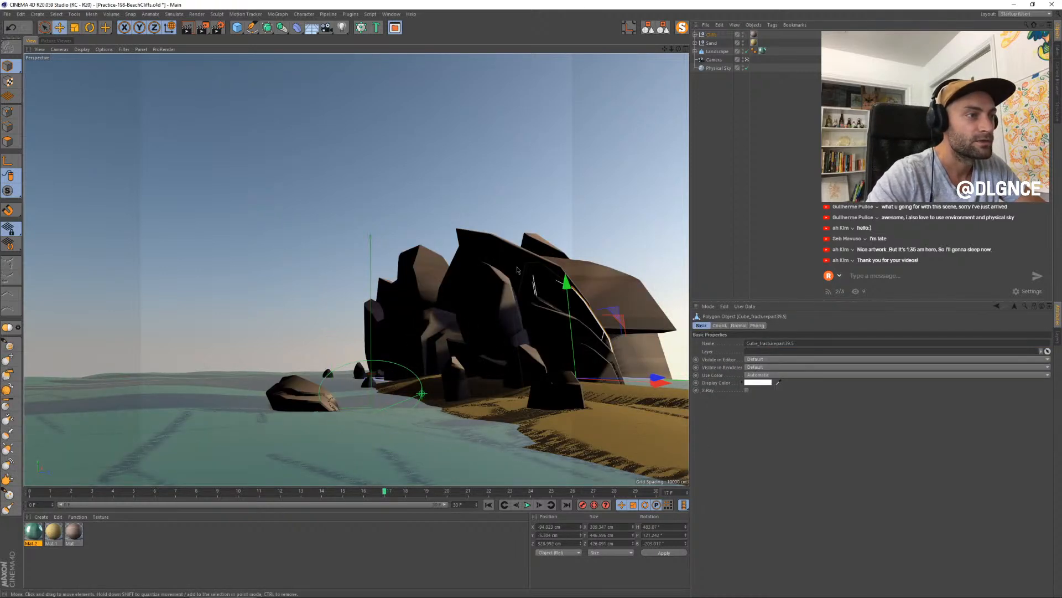
click(508, 275)
drag(621, 350, 764, 353)
click(56, 41)
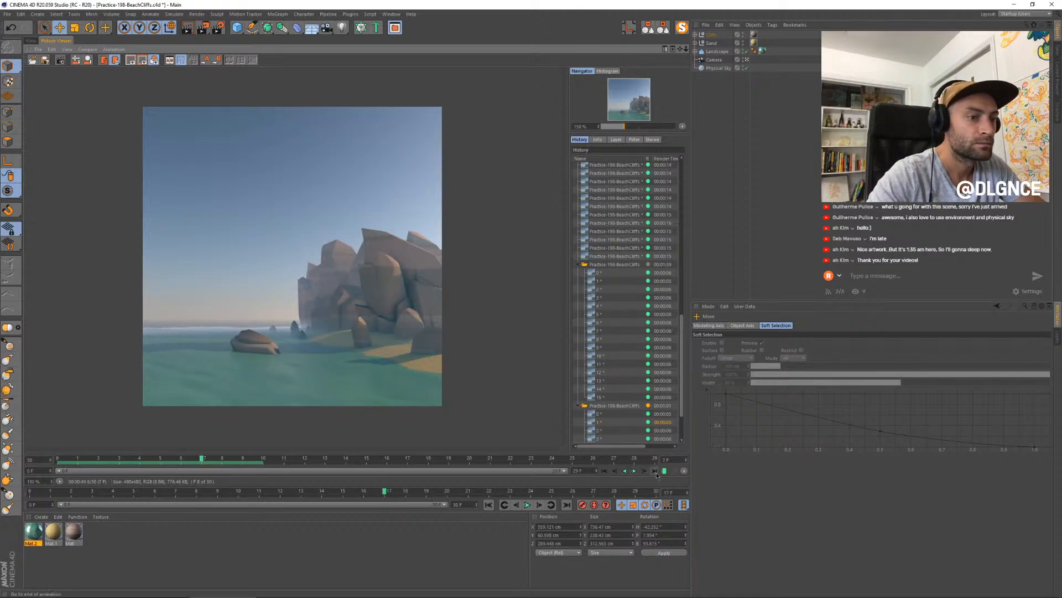
- Inspect the water Landscape object's properties and its Phong tag settings
click(766, 51)
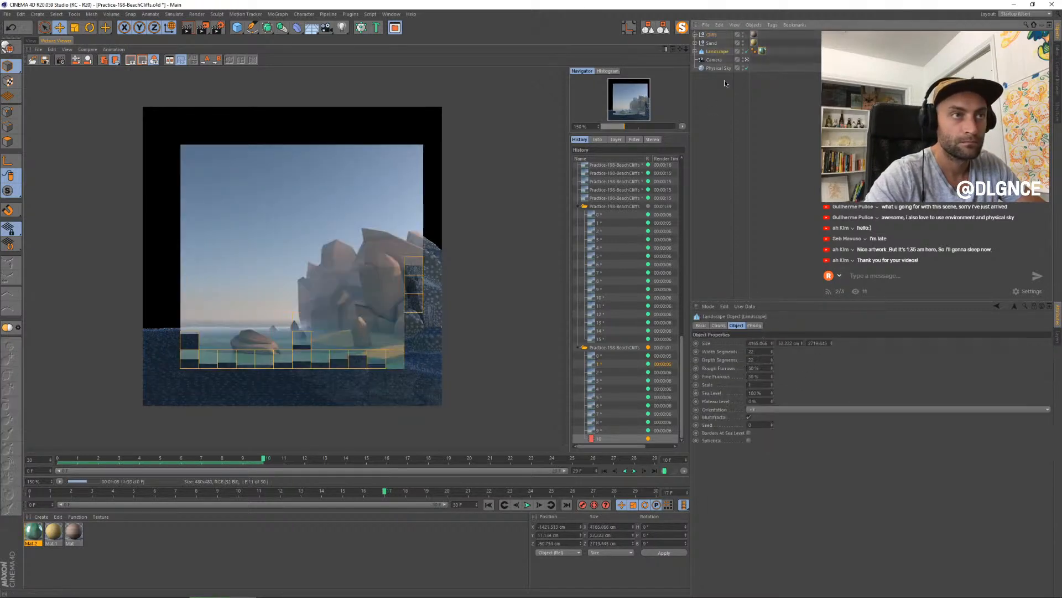
click(753, 51)
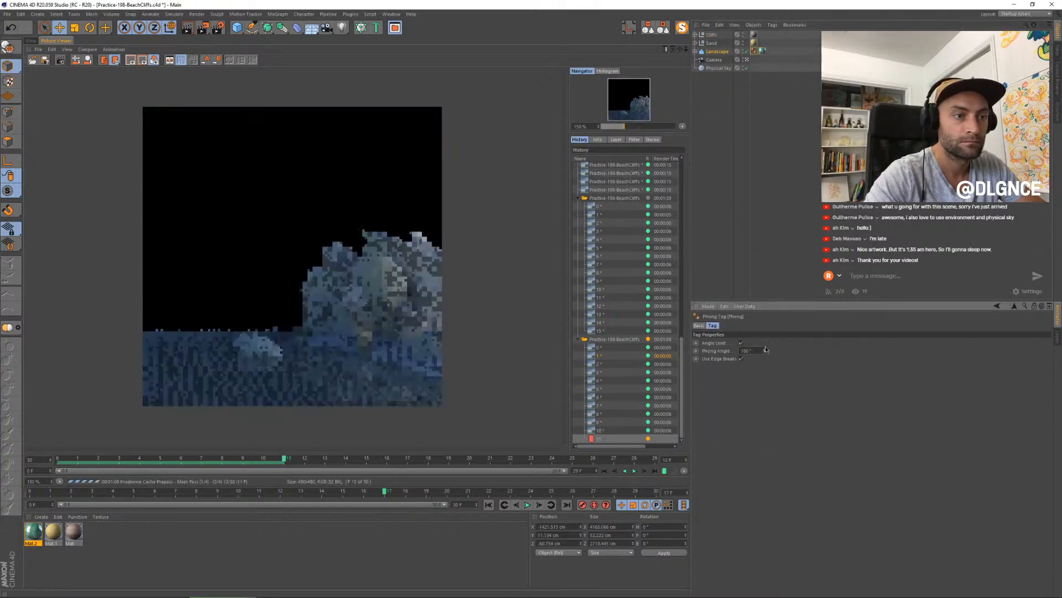
click(30, 40)
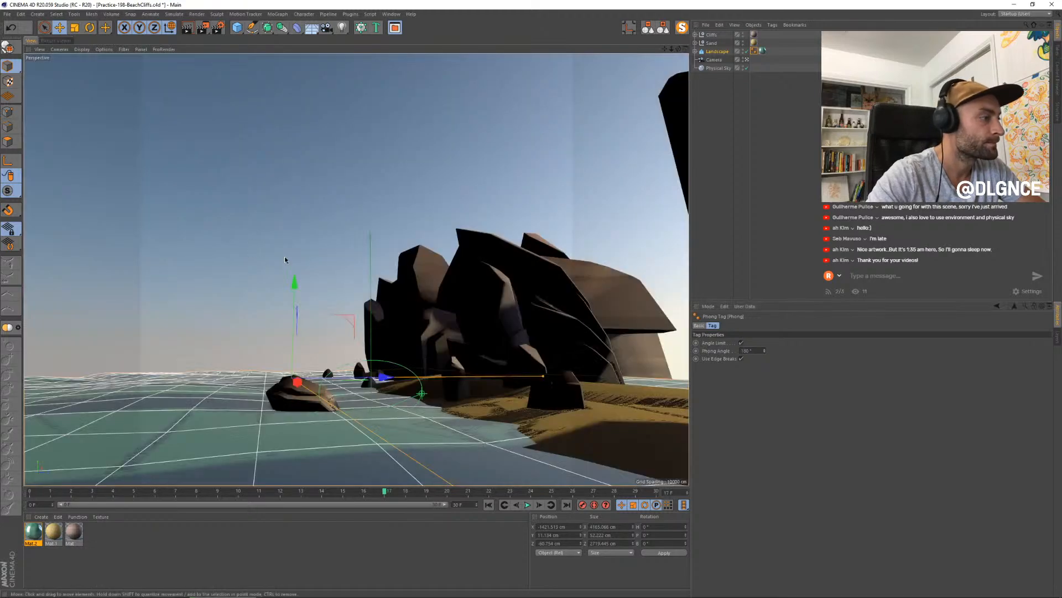
- Play back the finished frames of the 0–29 render and return to the frame being rendered
click(56, 40)
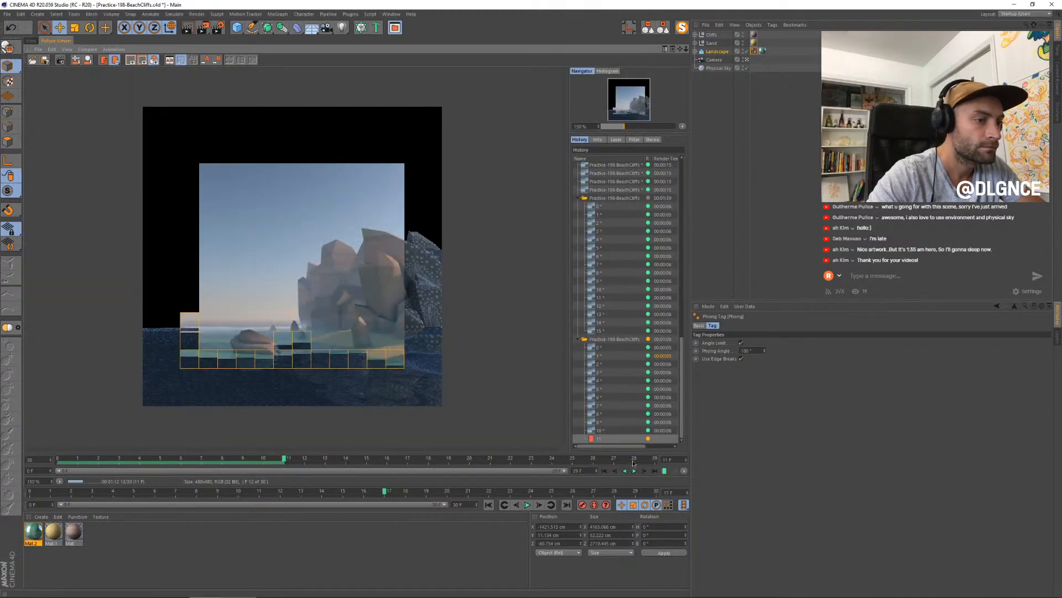
click(635, 470)
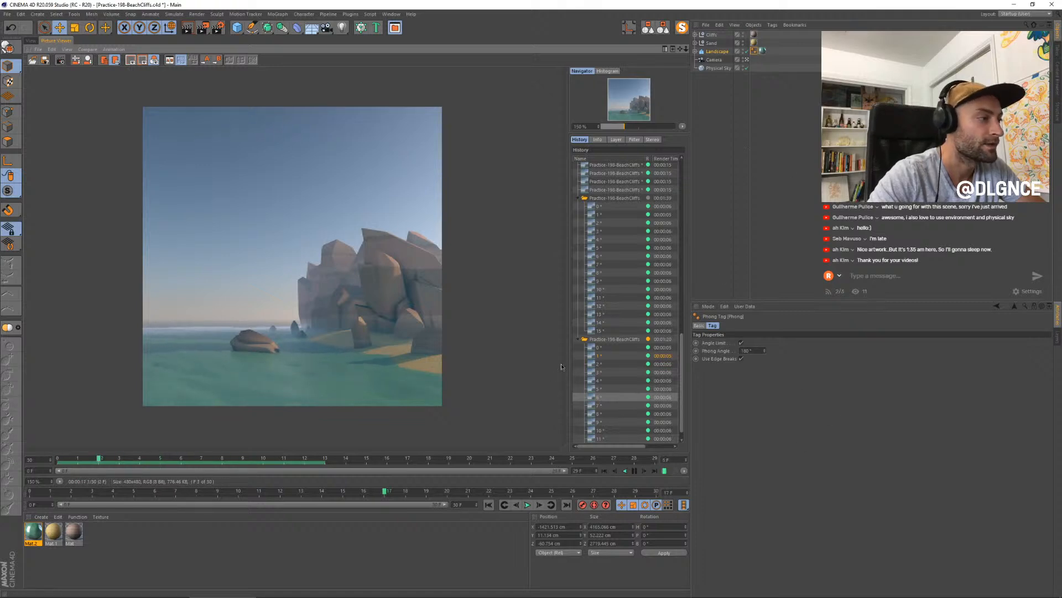
click(633, 471)
click(654, 472)
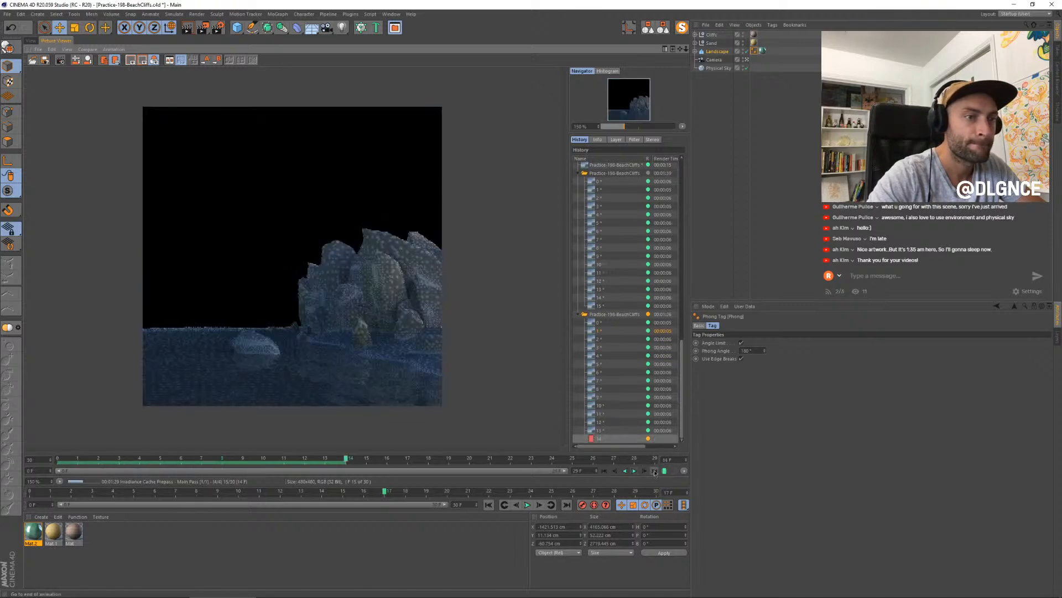
- Review the Landscape's object properties and replay the extended run of finished frames to judge the water motion
click(31, 41)
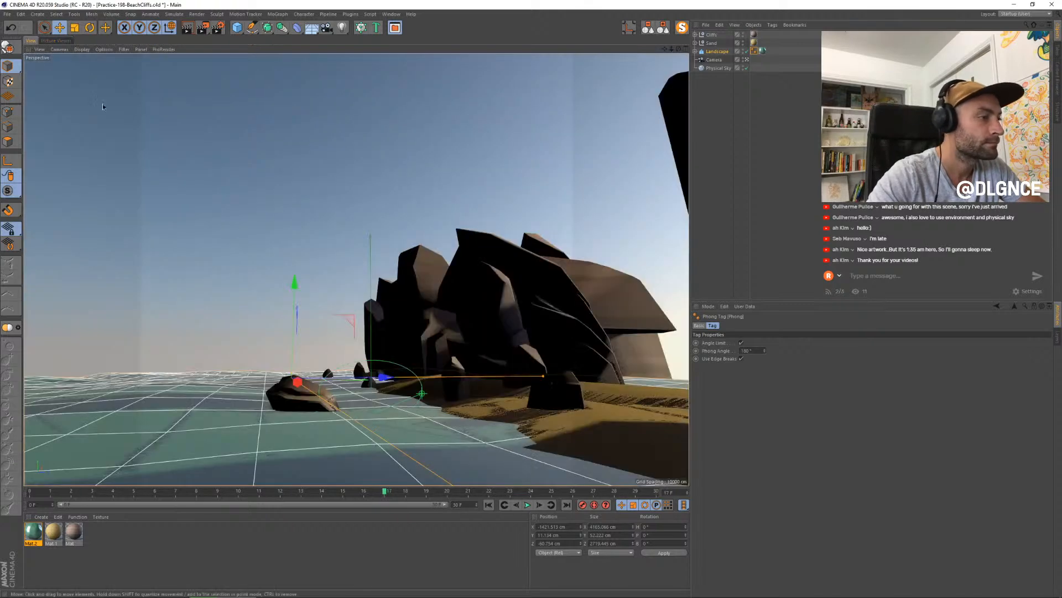
click(721, 52)
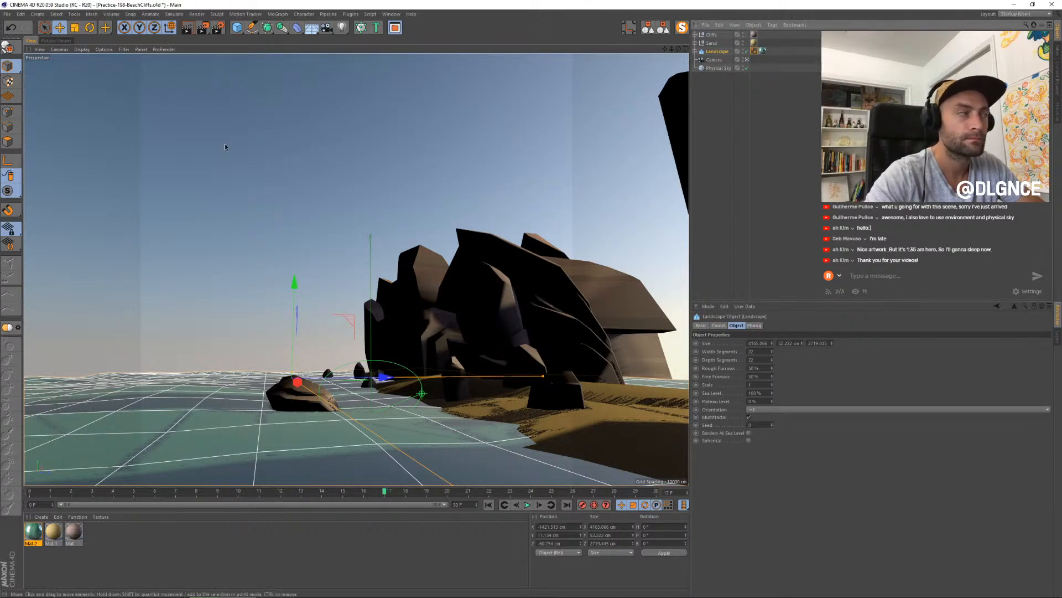
key(shift+r)
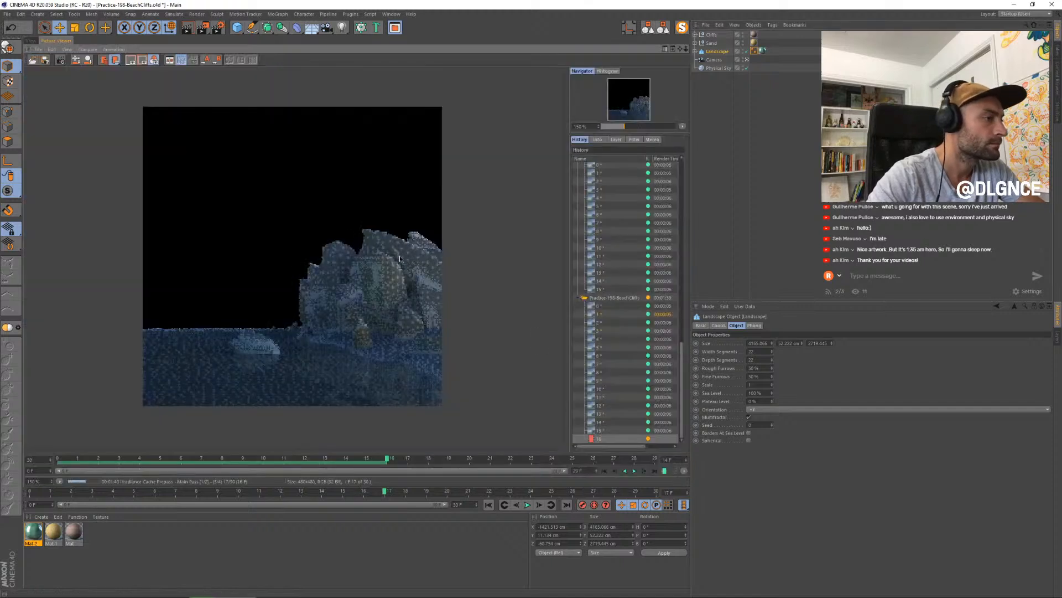
click(635, 471)
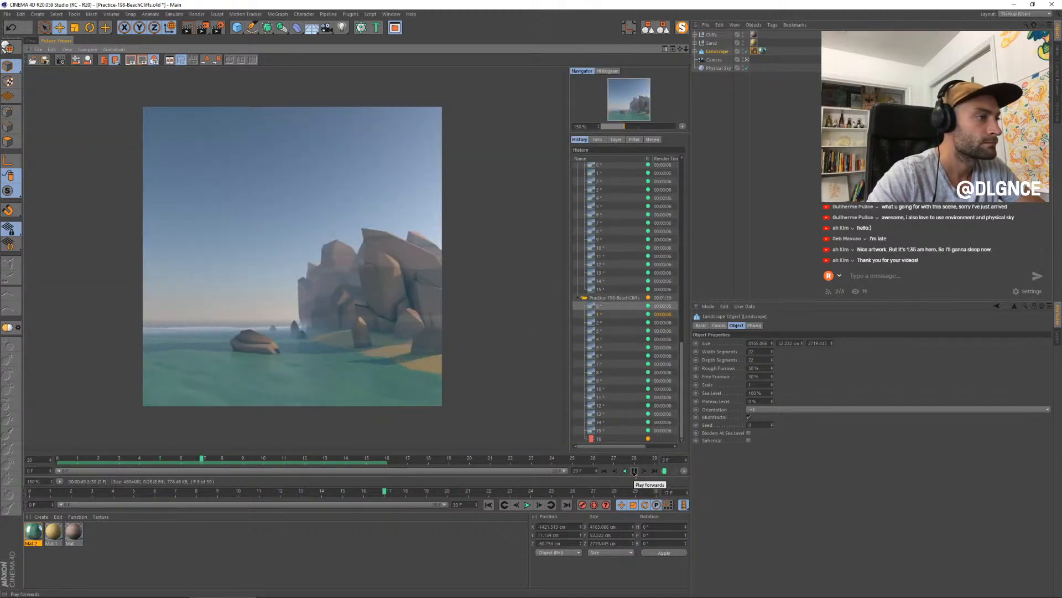
click(635, 472)
click(655, 472)
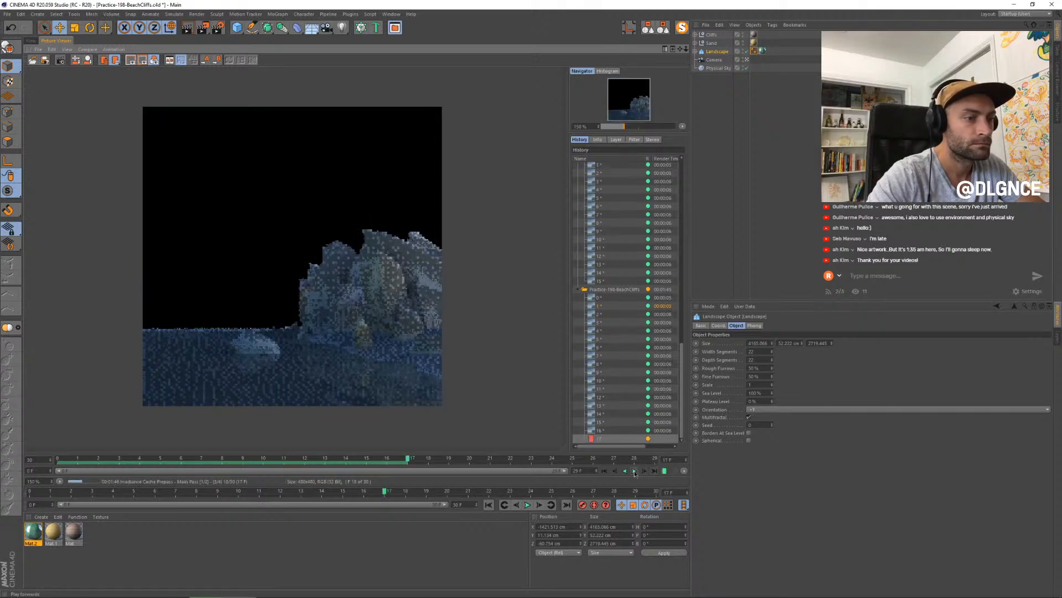
click(634, 471)
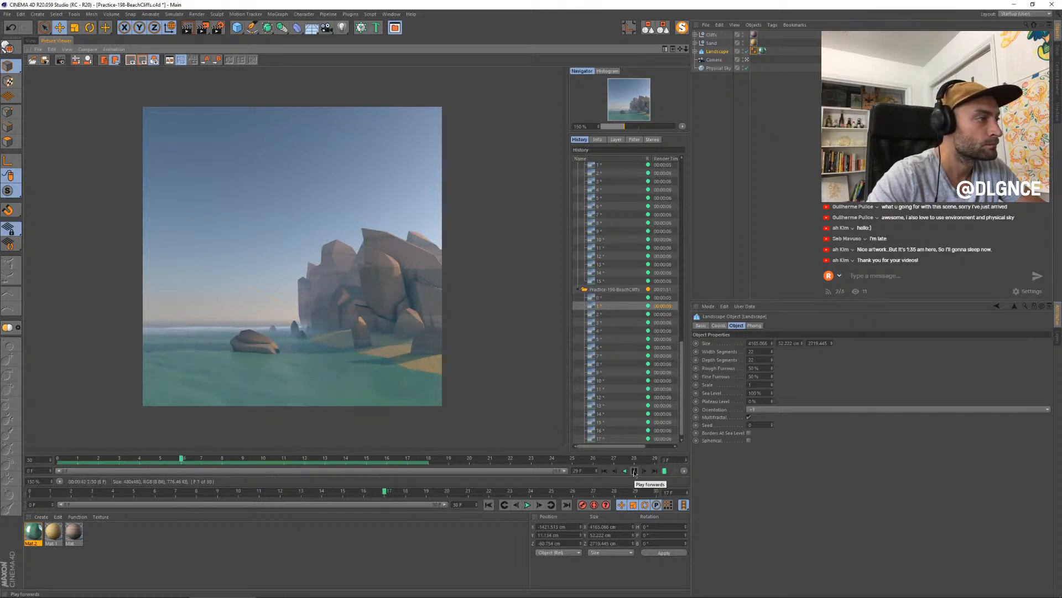
- Change the Physical Sky's fog color to teal with a hue of about 160° and render a preview in the perspective viewport
click(718, 68)
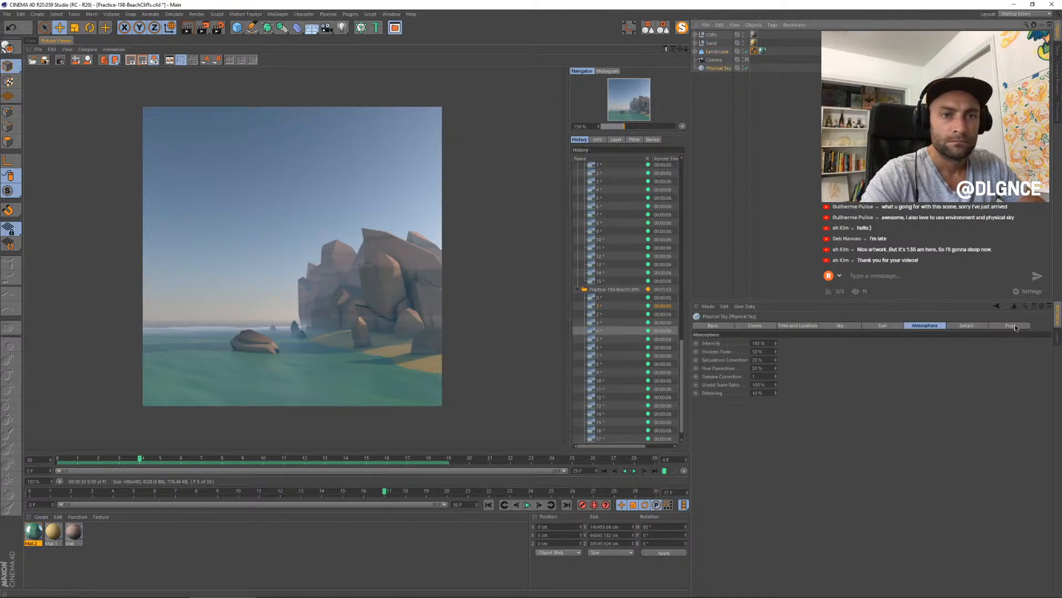
click(1014, 326)
click(775, 343)
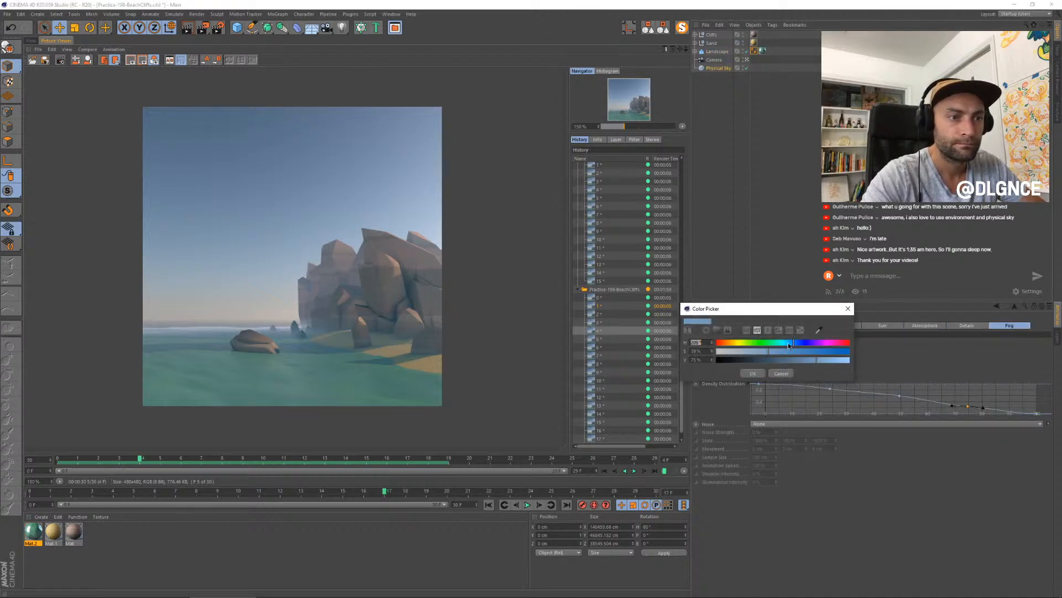
drag(788, 343, 777, 344)
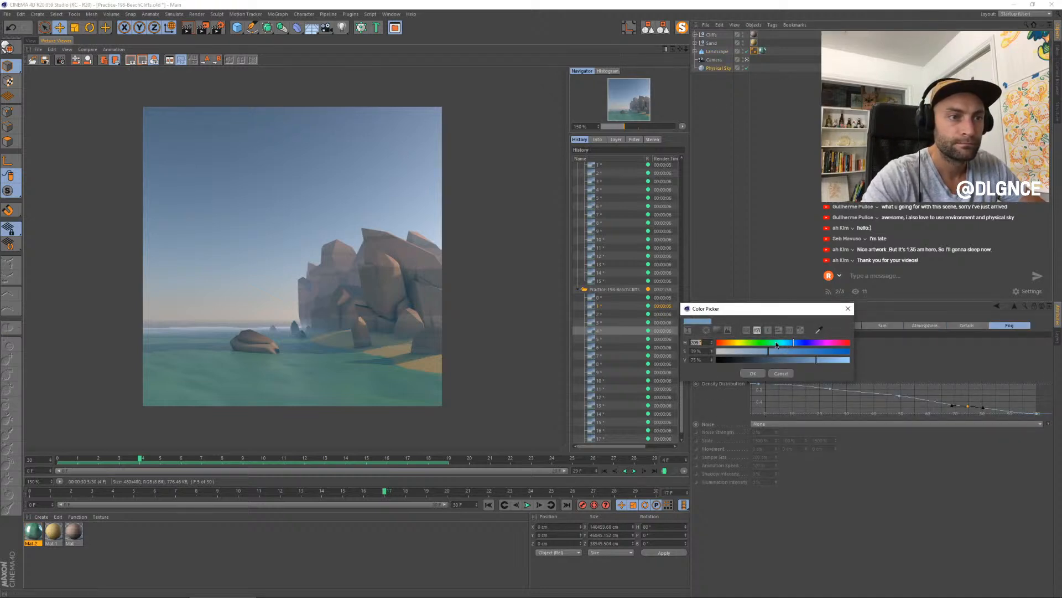
click(759, 375)
click(31, 41)
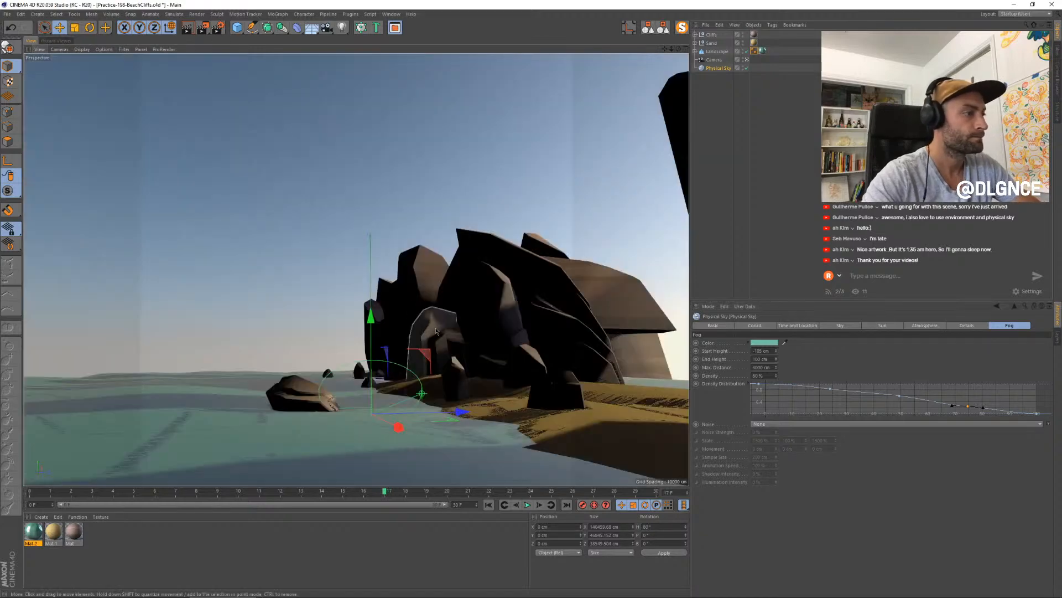
key(ctrl+r)
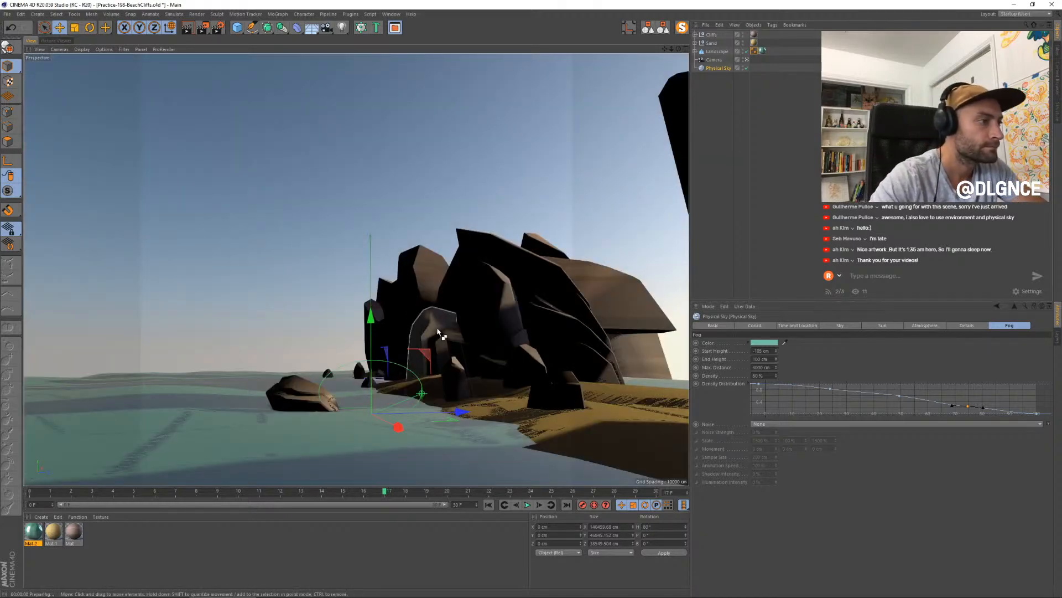
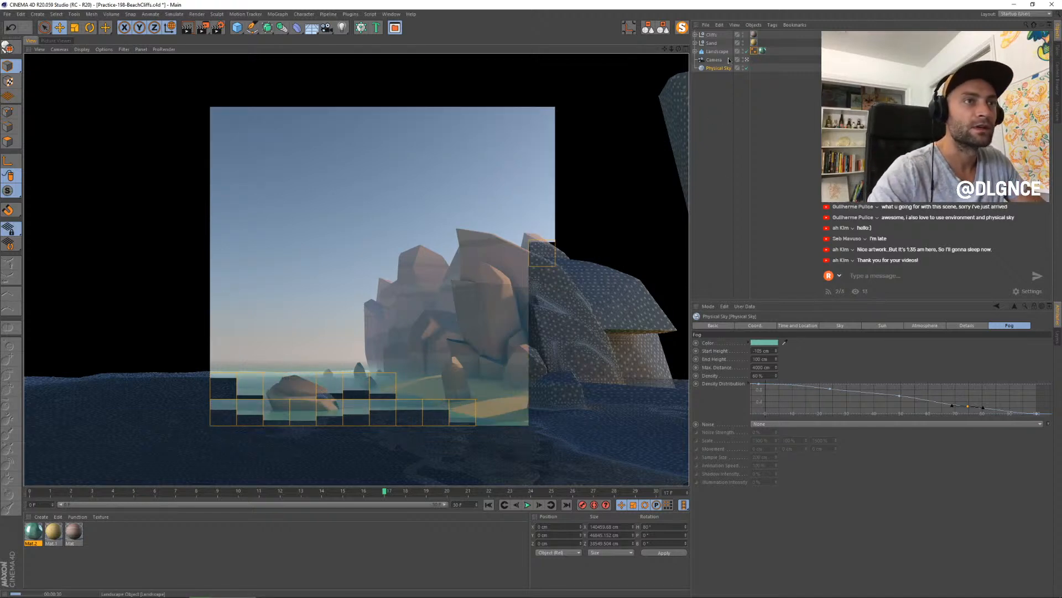
- Undo the last fog color change on the Physical Sky
key(ctrl+z)
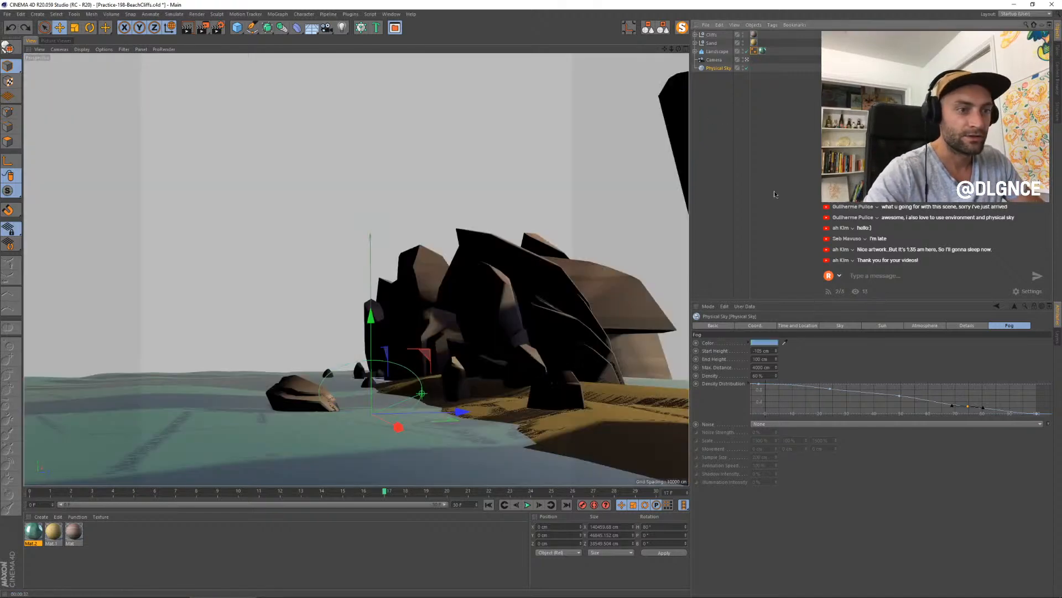
- Play back the rendered beach cliff frames in the Picture Viewer to check the water's motion
click(63, 41)
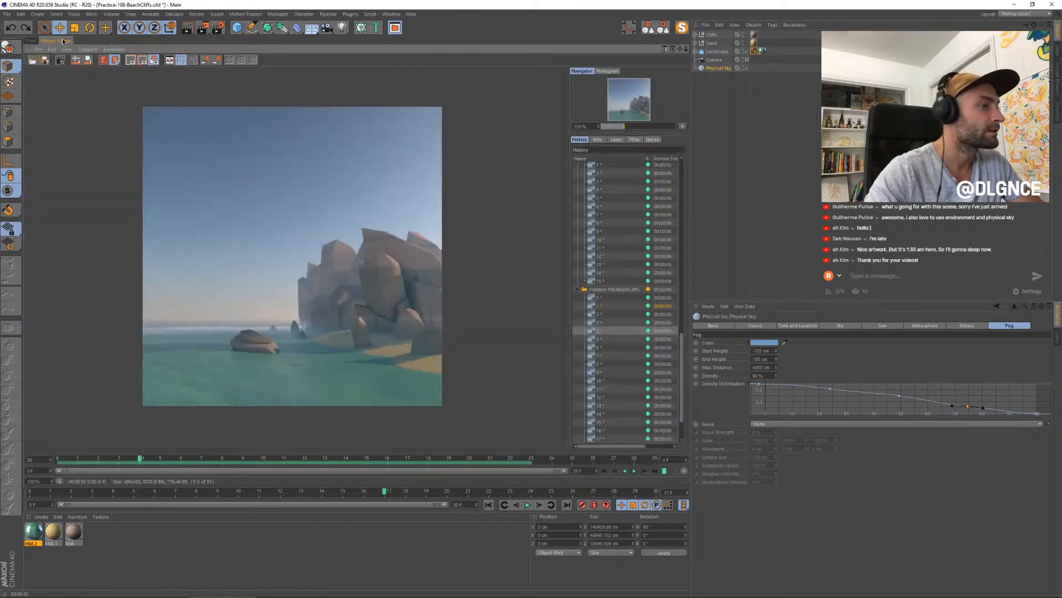
click(634, 471)
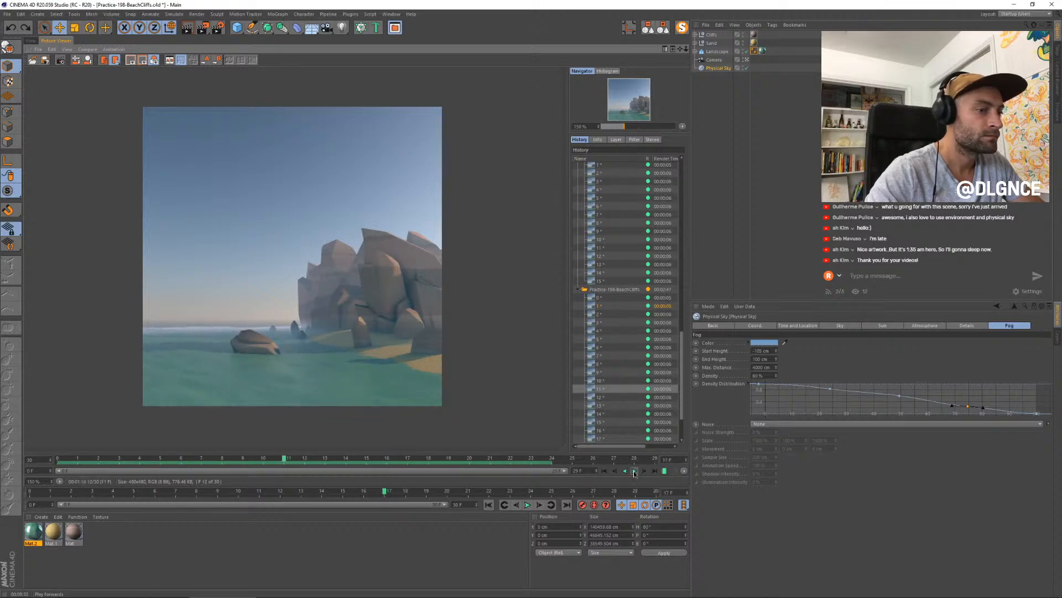
click(635, 472)
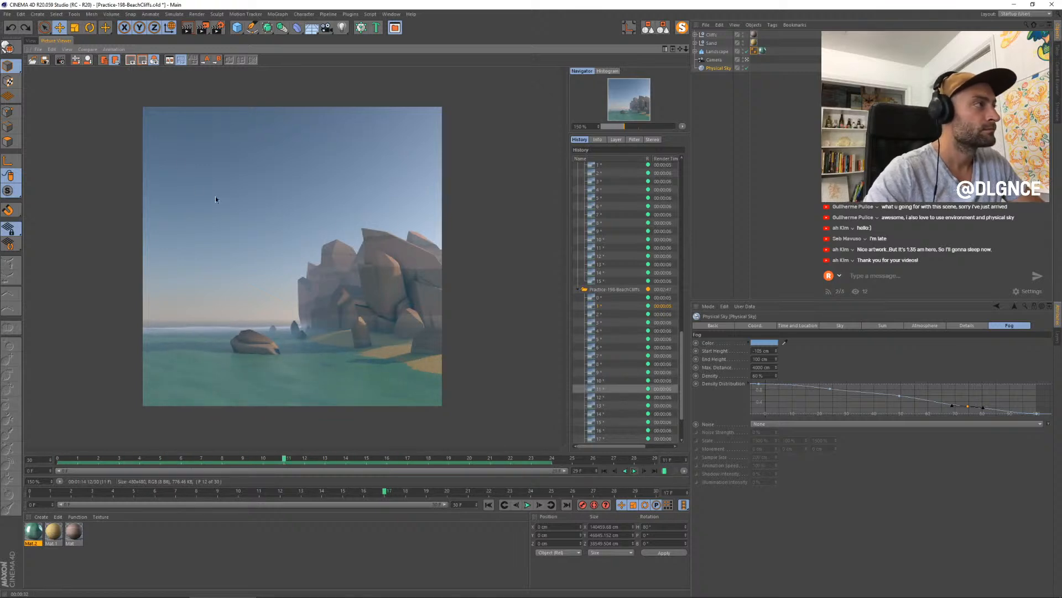
click(634, 471)
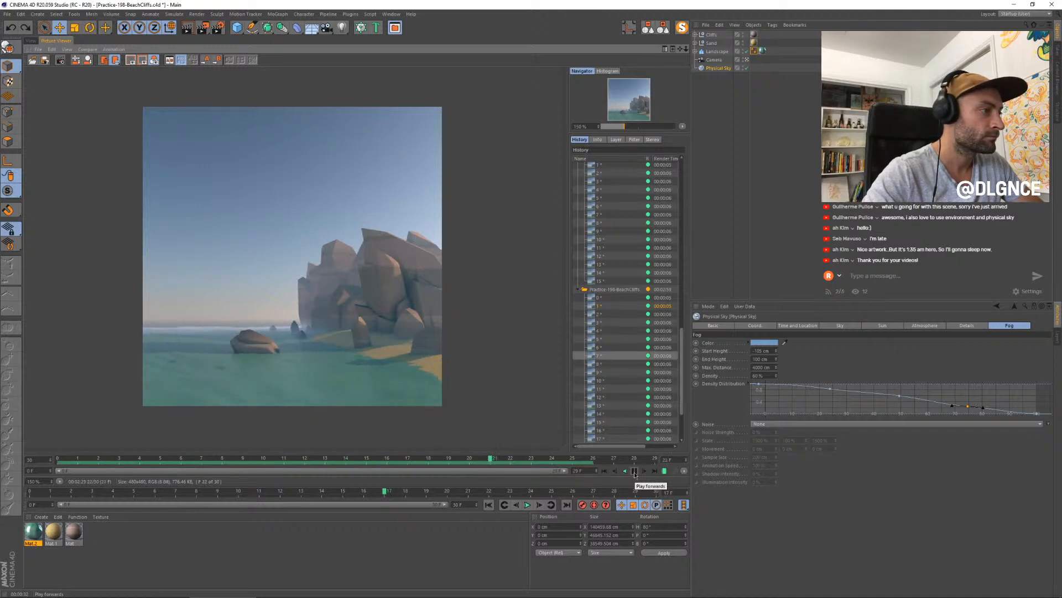
click(635, 472)
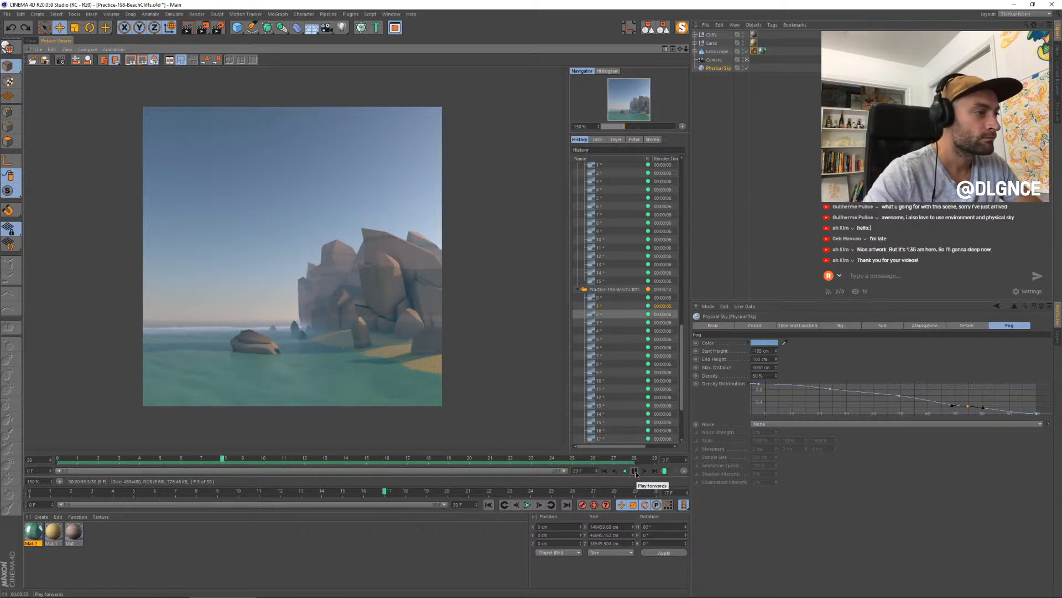
click(654, 471)
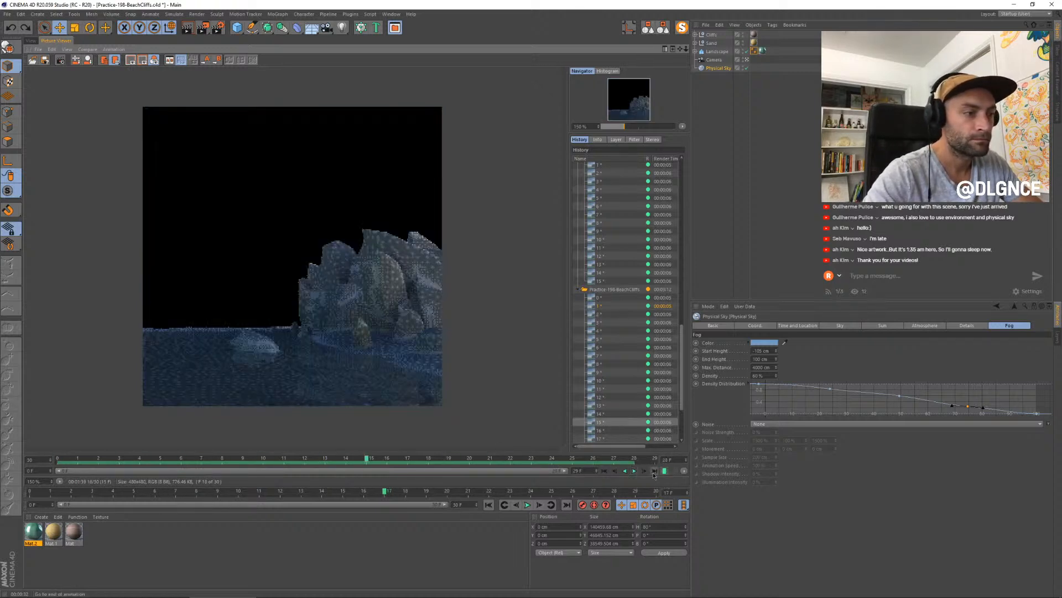
click(634, 471)
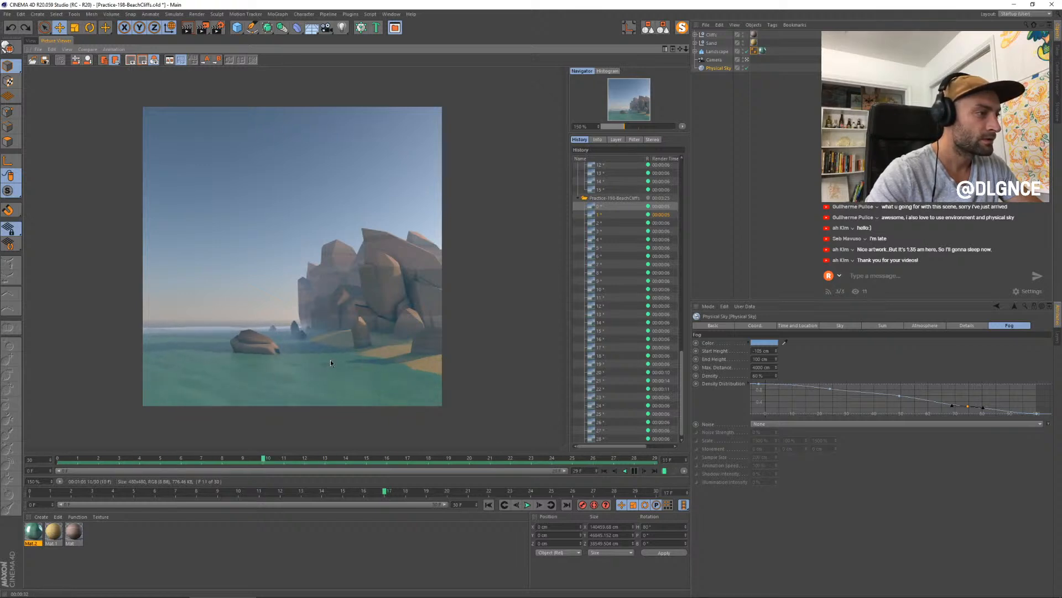
- Play the scene animation in the viewport to check the wave movement, stop it and return to the first frame
click(30, 40)
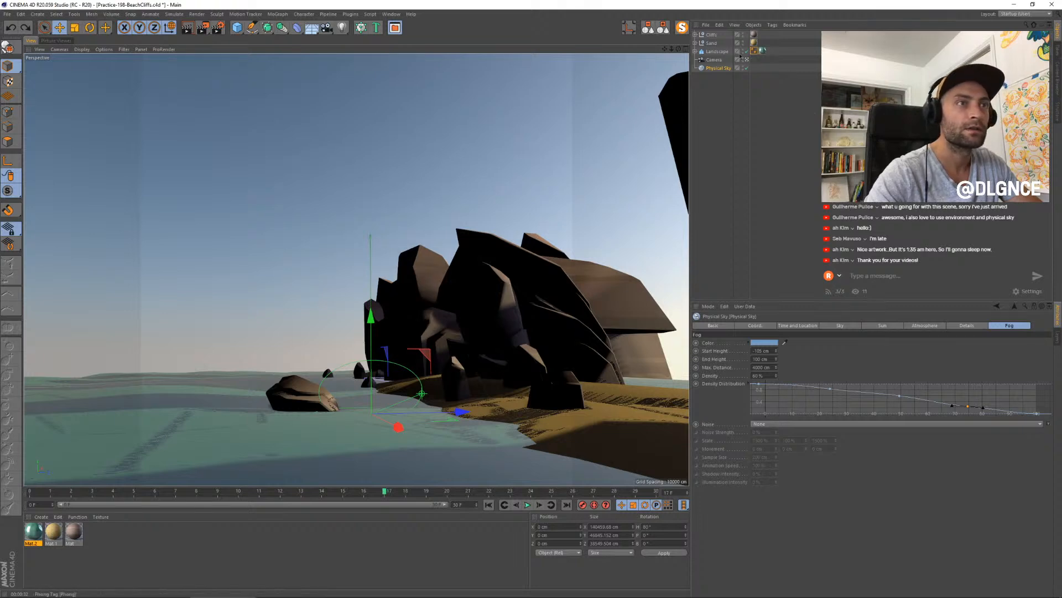
click(695, 52)
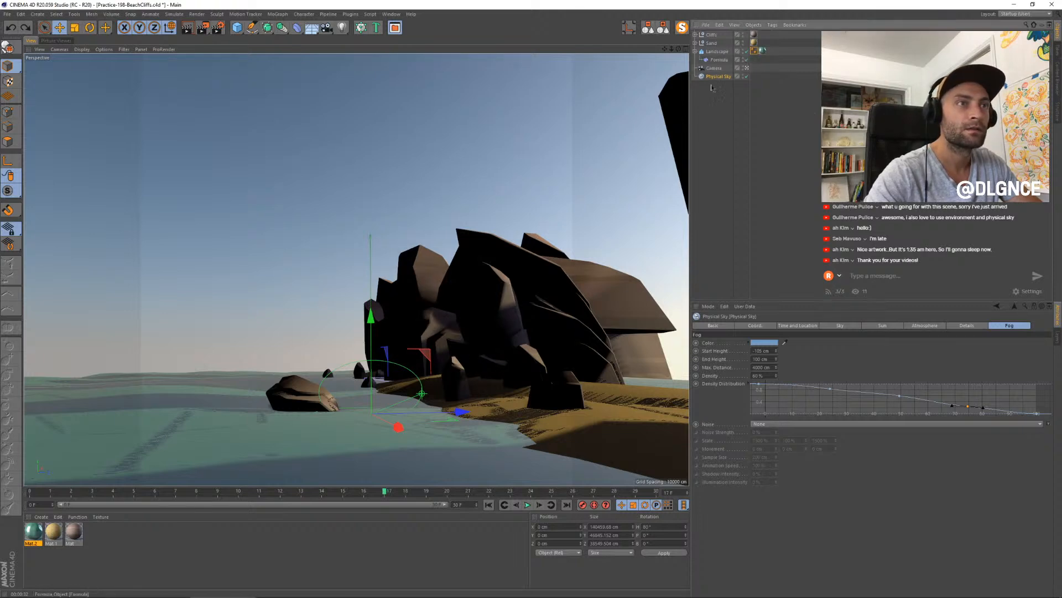
click(527, 506)
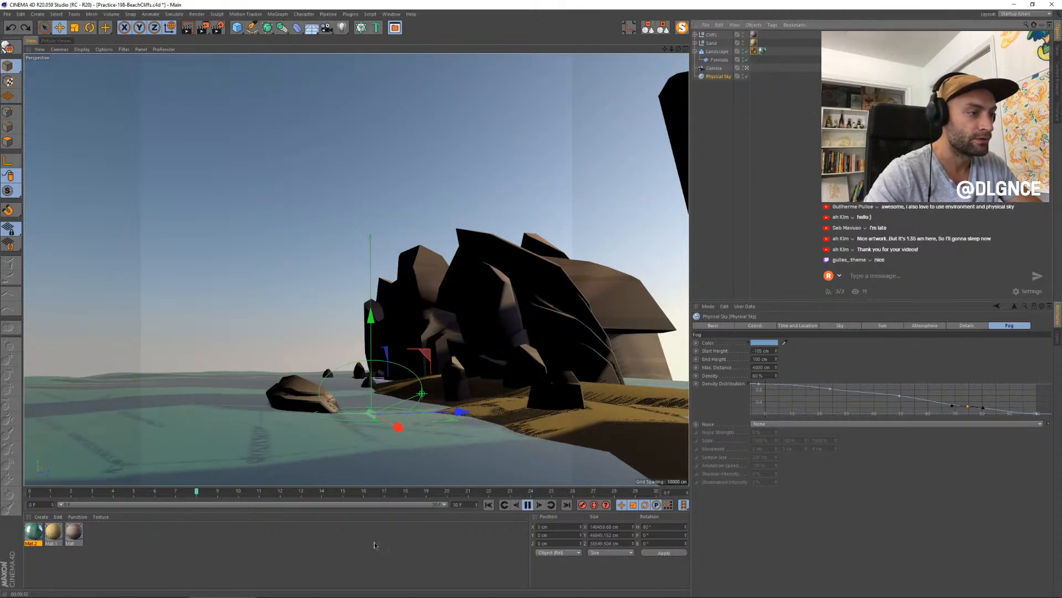
click(500, 460)
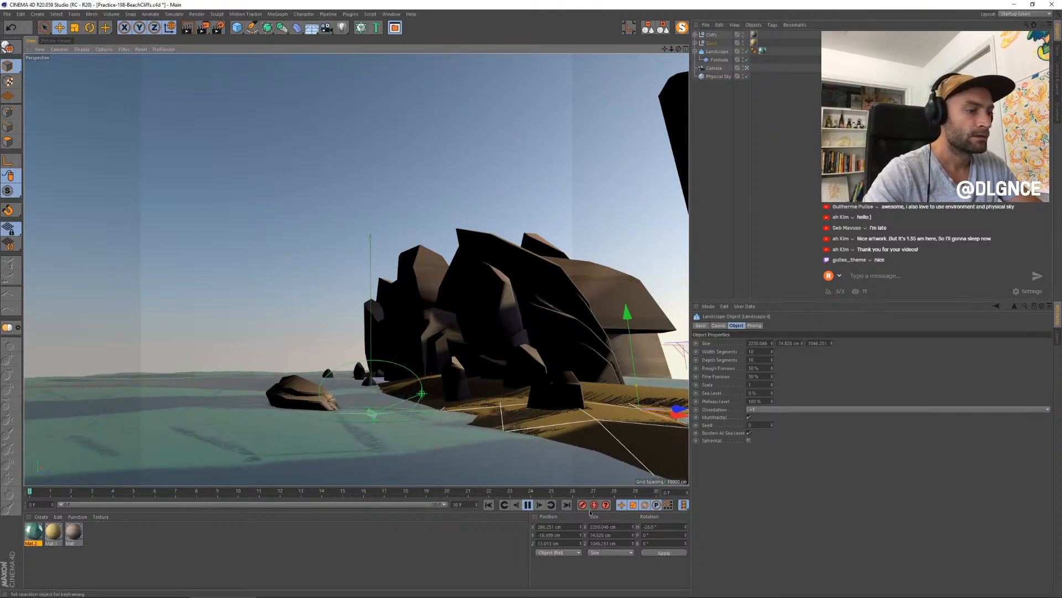
click(527, 505)
click(490, 505)
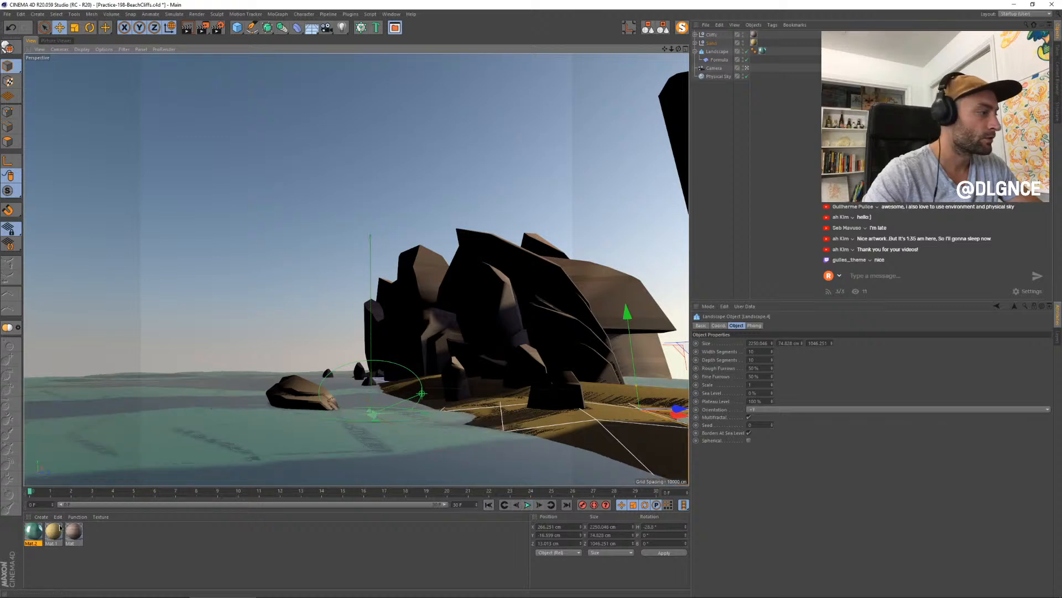
- Inspect the noise shader settings in the displacement channel of the water material Mat.2, then close the material
double_click(31, 533)
drag(258, 59, 582, 287)
click(549, 357)
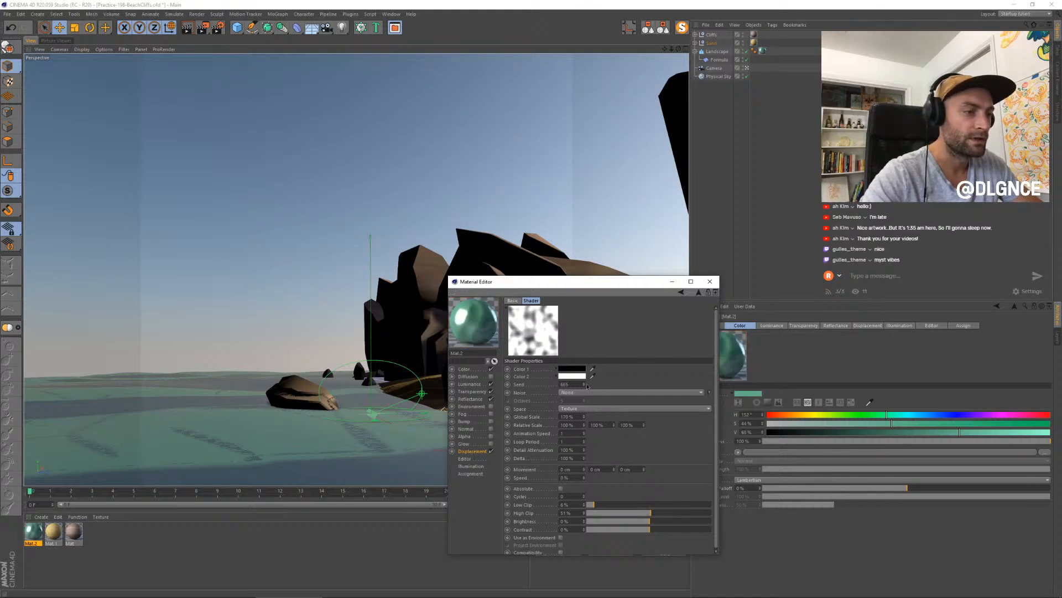
click(711, 281)
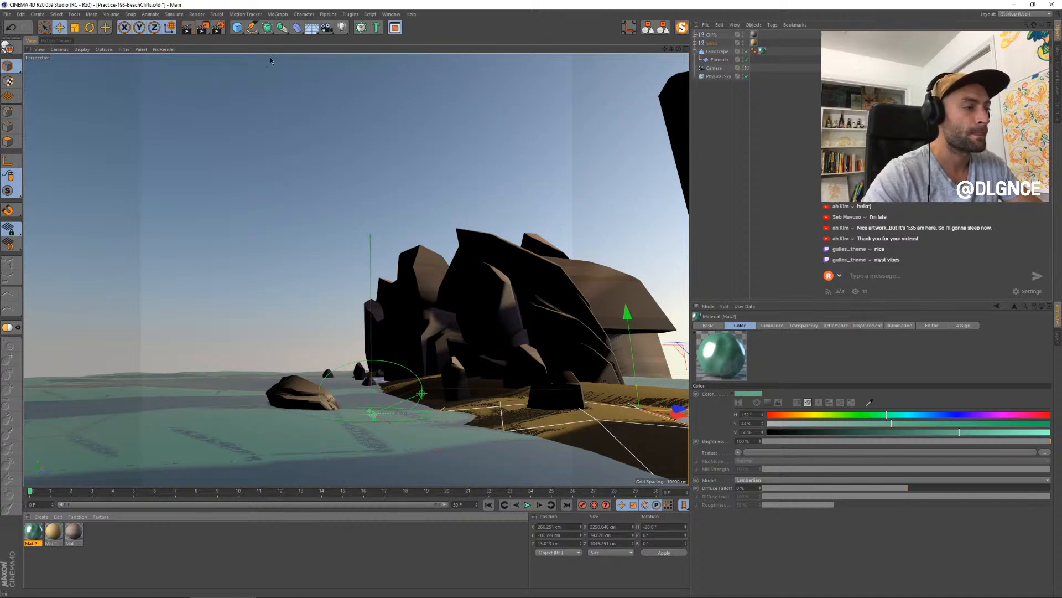
- Isolate the Landscape water object with MagicSolo and try rendering the animation to the Picture Viewer without saving
click(718, 51)
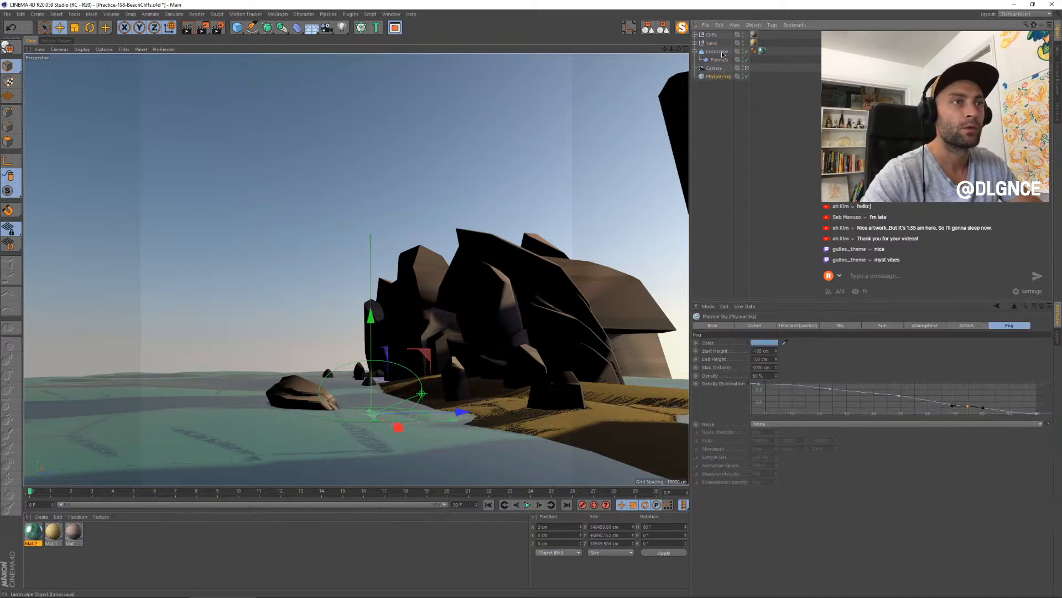
click(682, 28)
key(shift+r)
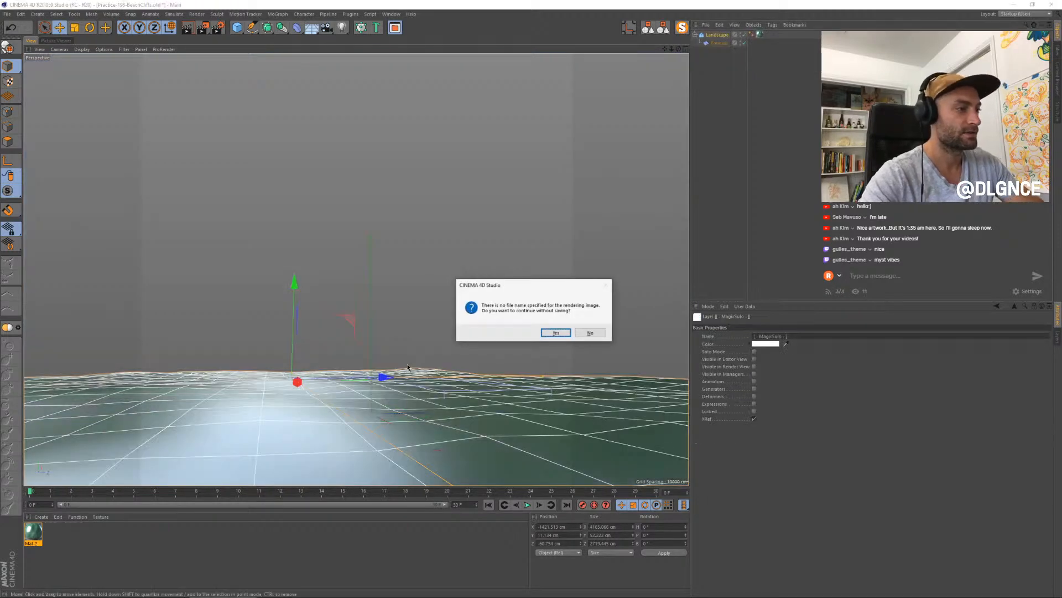
click(555, 331)
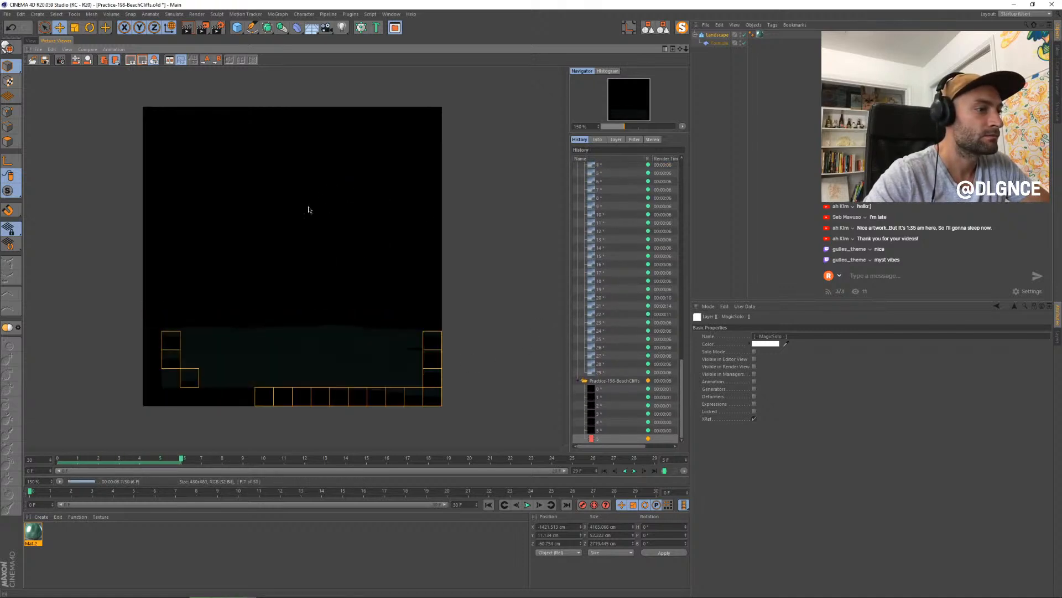
- Isolate the Landscape water together with the Physical Sky and render the animation to the Picture Viewer without saving
click(30, 41)
click(682, 27)
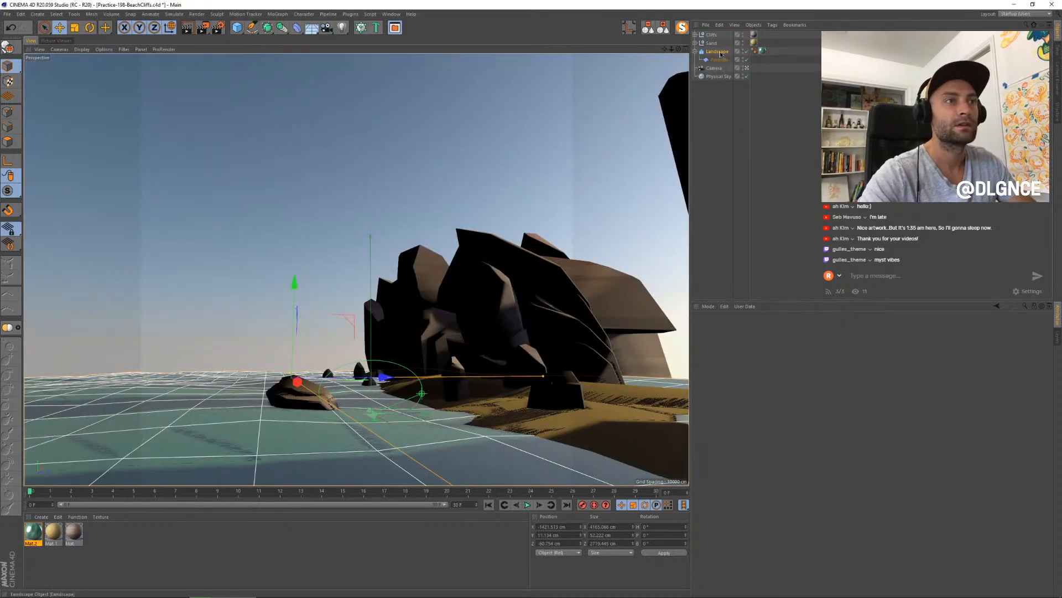
ctrl+click(717, 78)
click(681, 28)
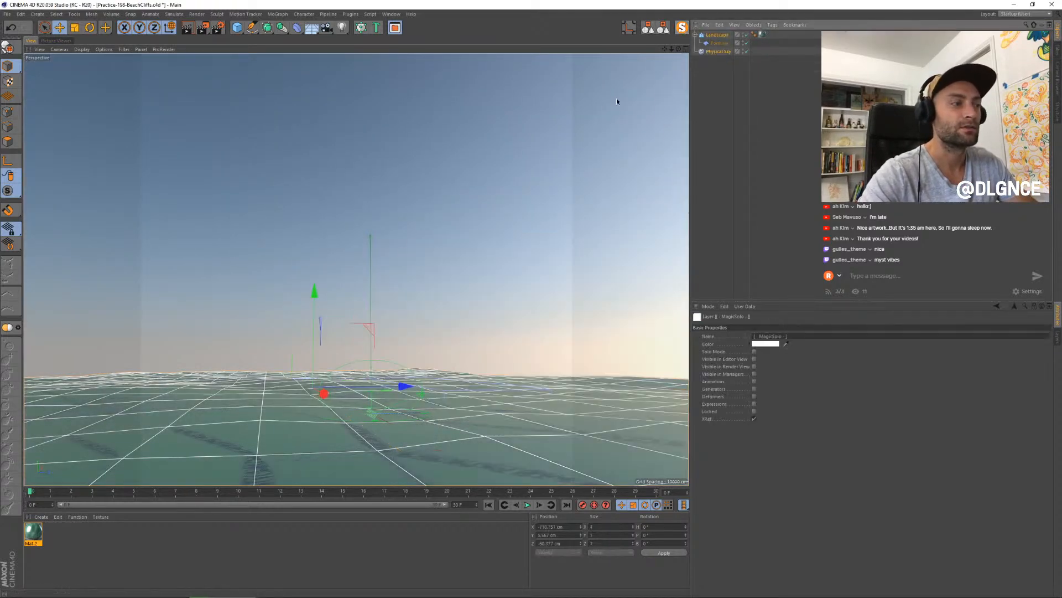
key(shift+r)
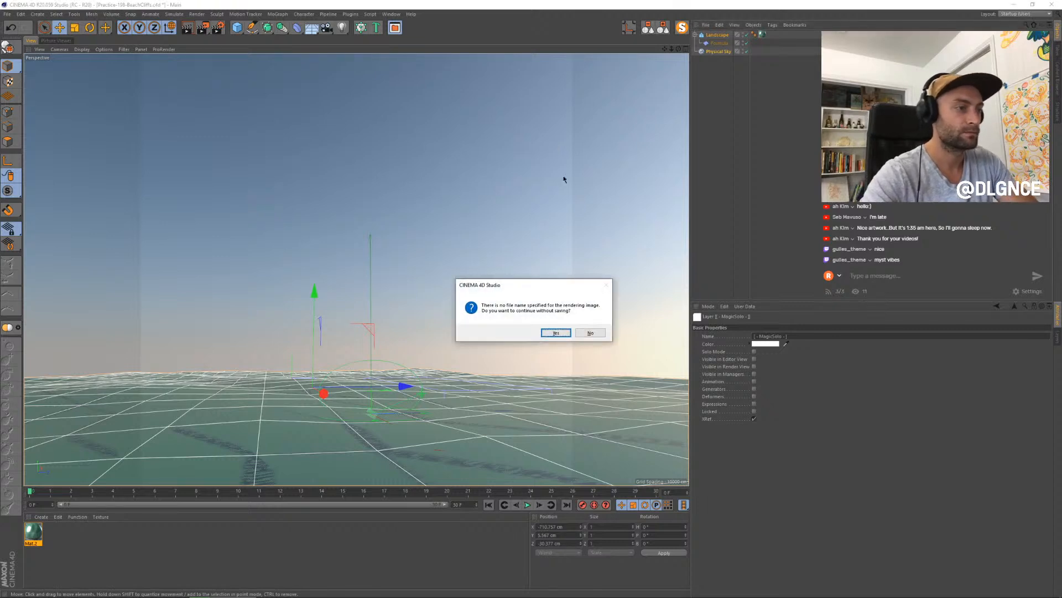
key(Return)
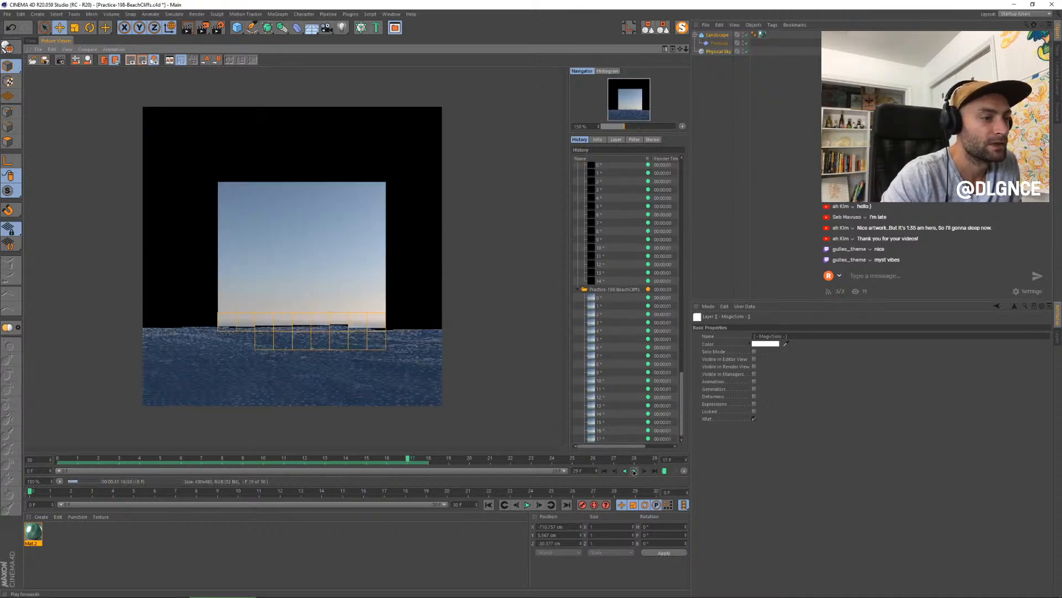
- Play back the isolated water and sky frames in the Picture Viewer to examine the wave animation
click(634, 471)
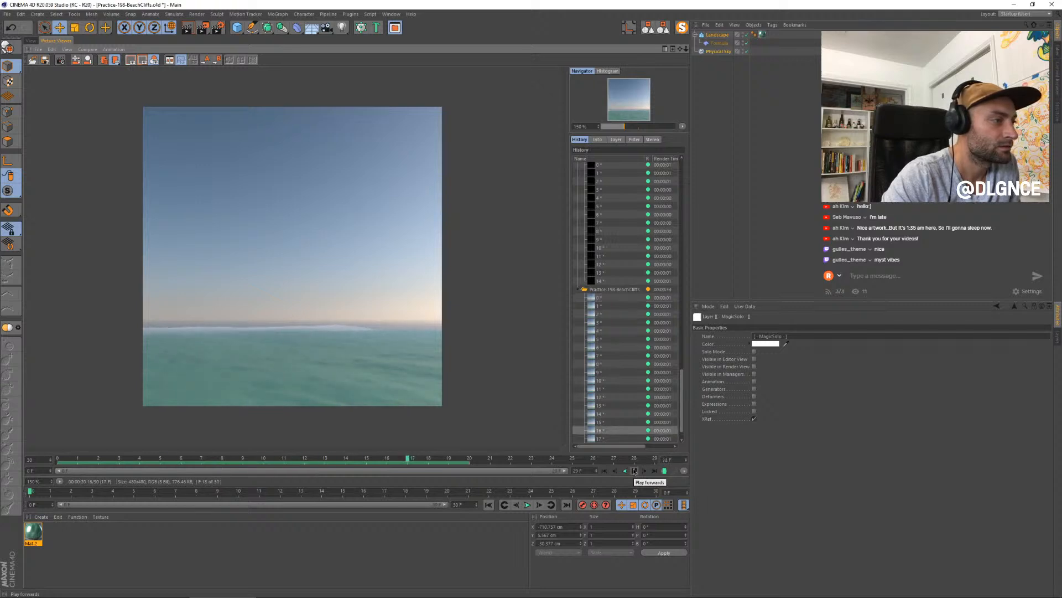
click(656, 470)
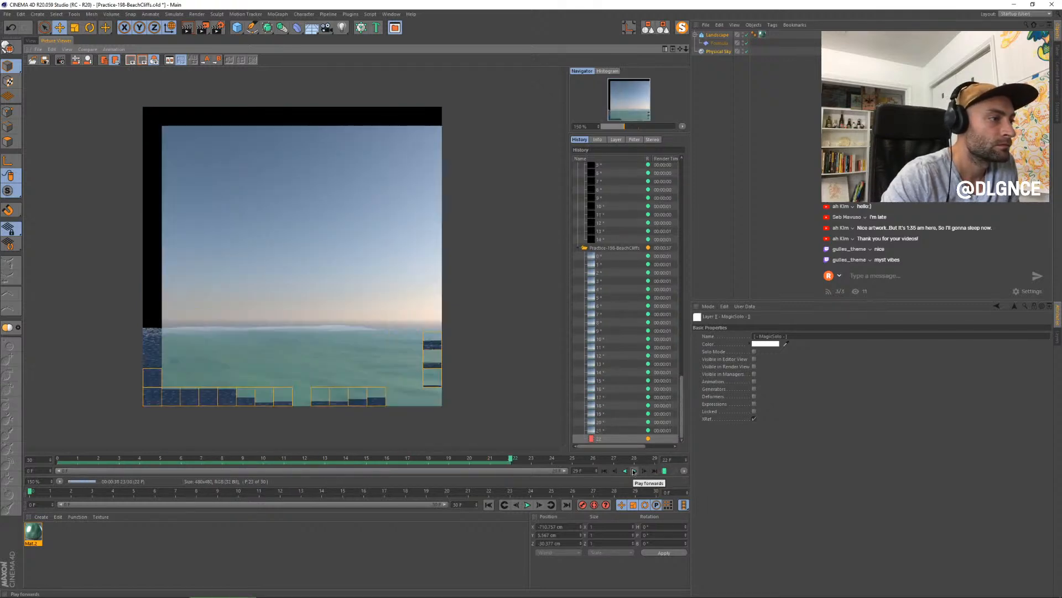
click(634, 471)
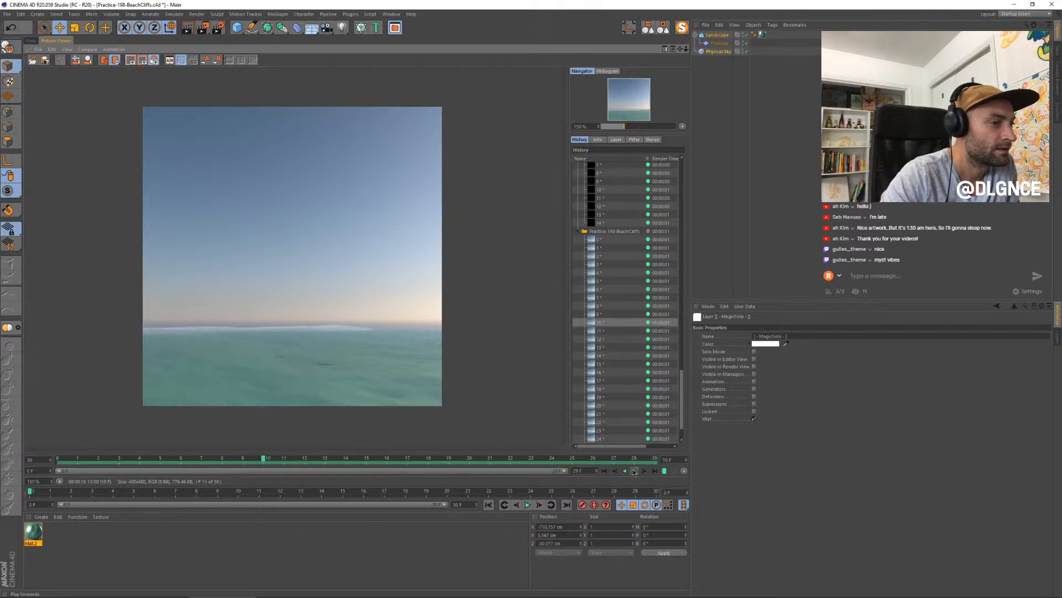
- Turn off the MagicSolo isolation to restore the full beach cliff scene
click(31, 41)
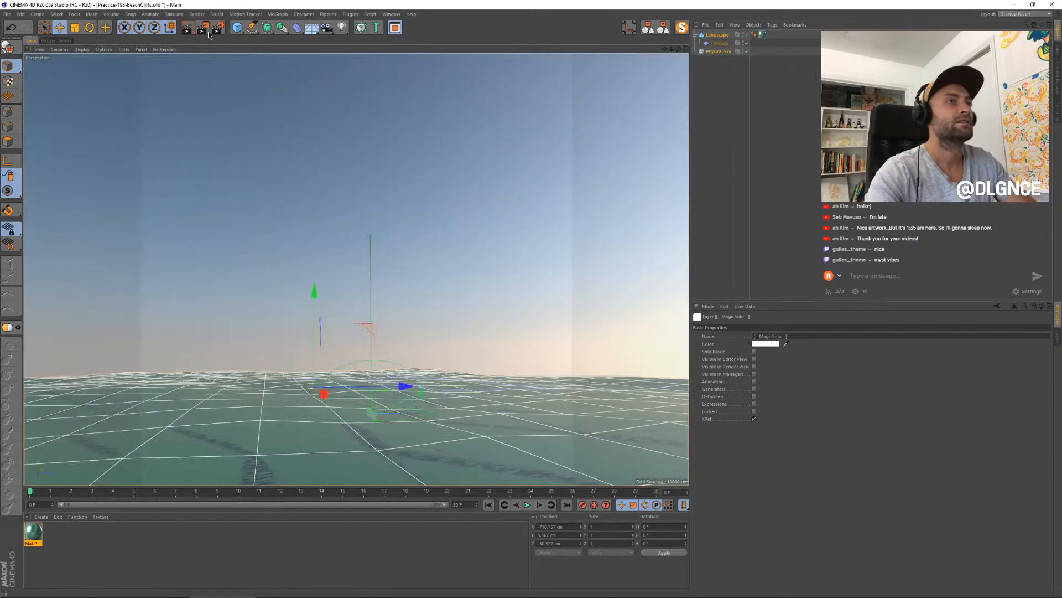
click(681, 27)
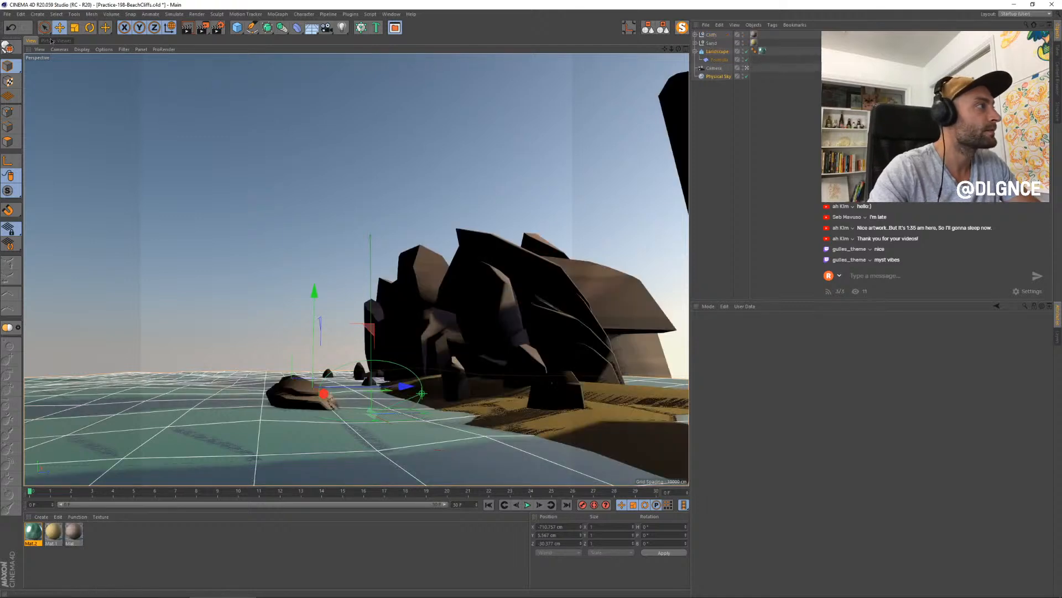
click(53, 41)
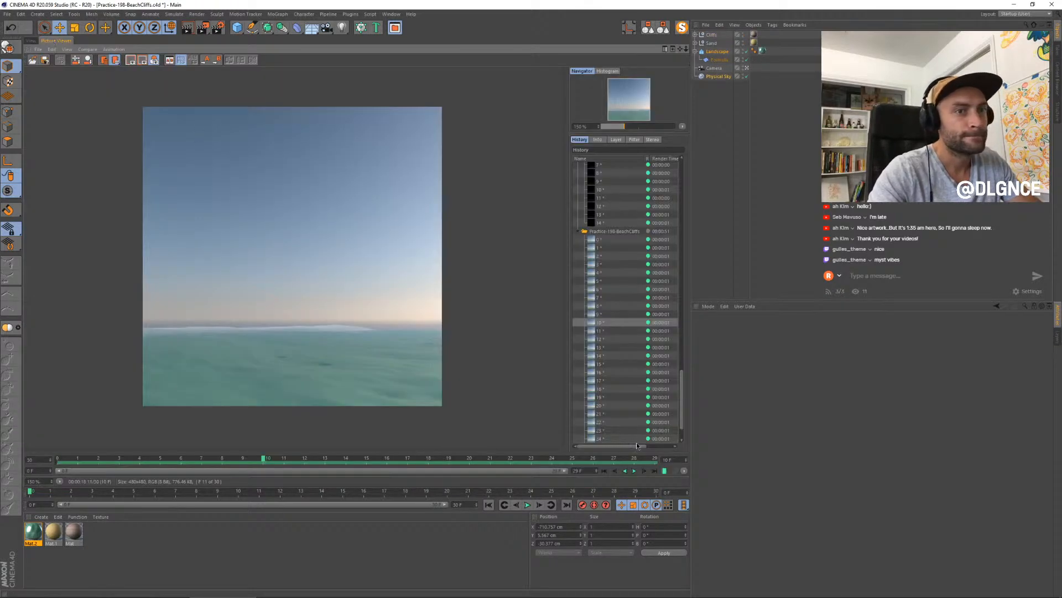
- Configure the render output to the current frame only at 960 x 960 pixels
click(219, 27)
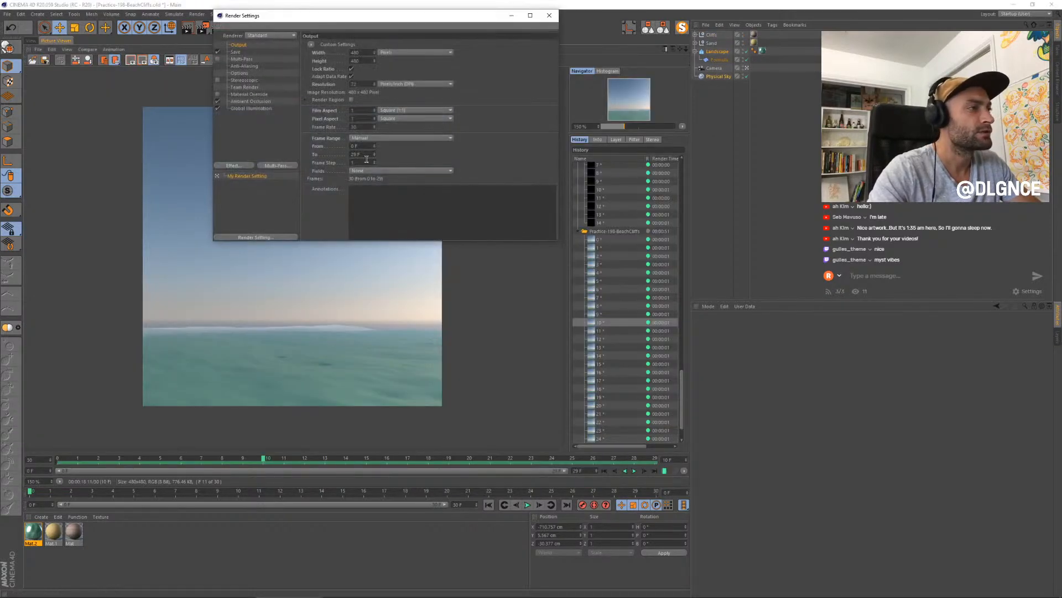
click(380, 139)
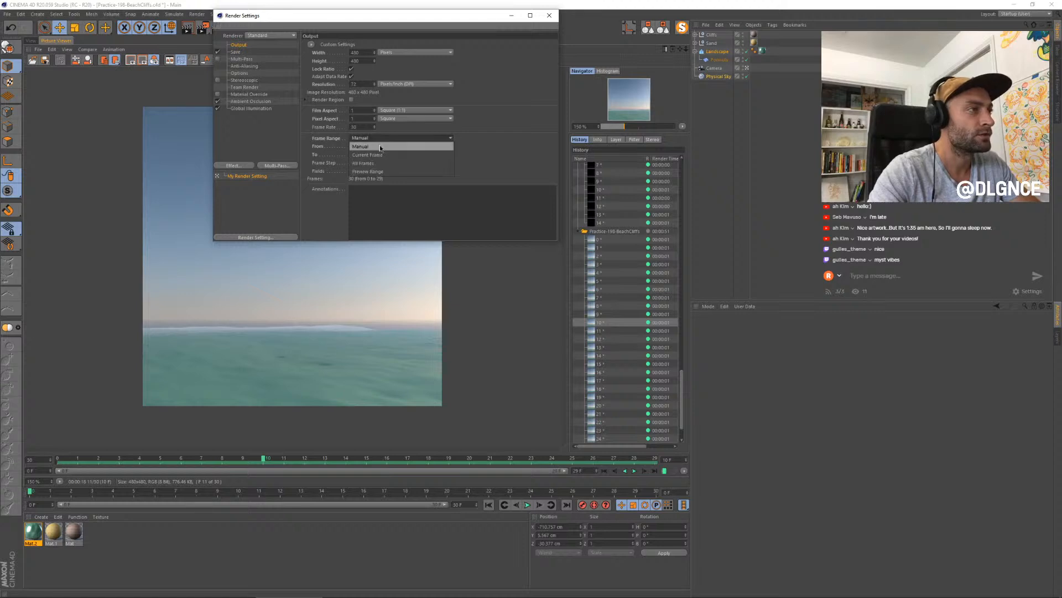
click(367, 155)
click(30, 40)
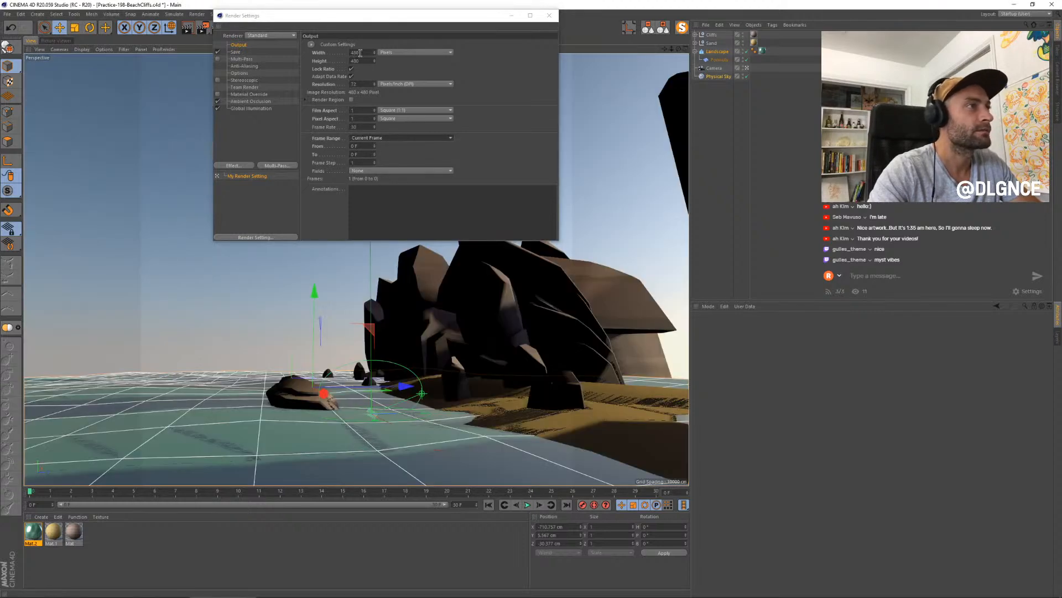
click(361, 52)
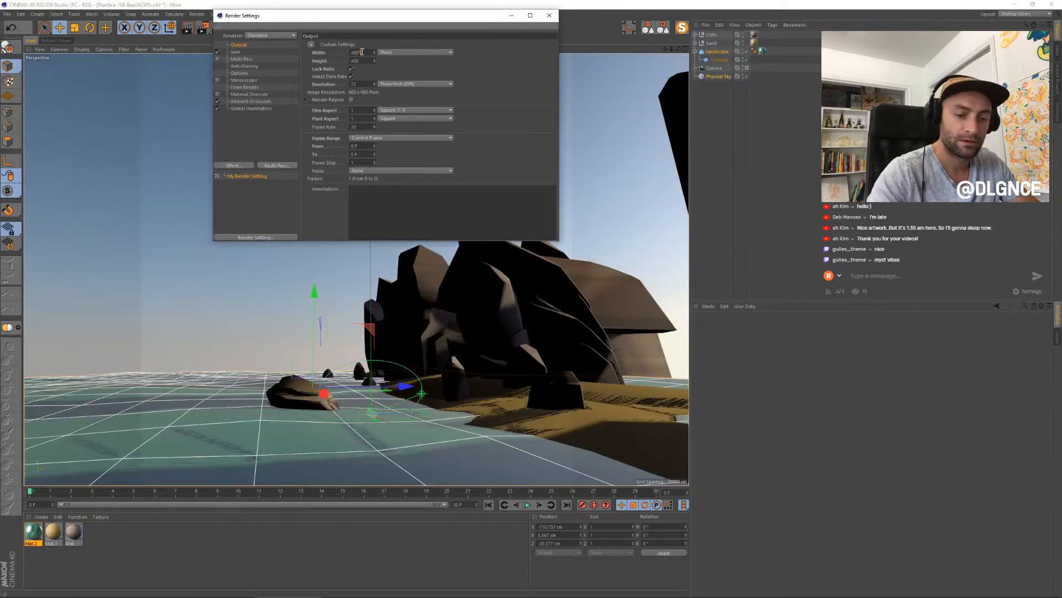
- Render the current frame of the full scene to the Picture Viewer and close the render settings
key(shift+r)
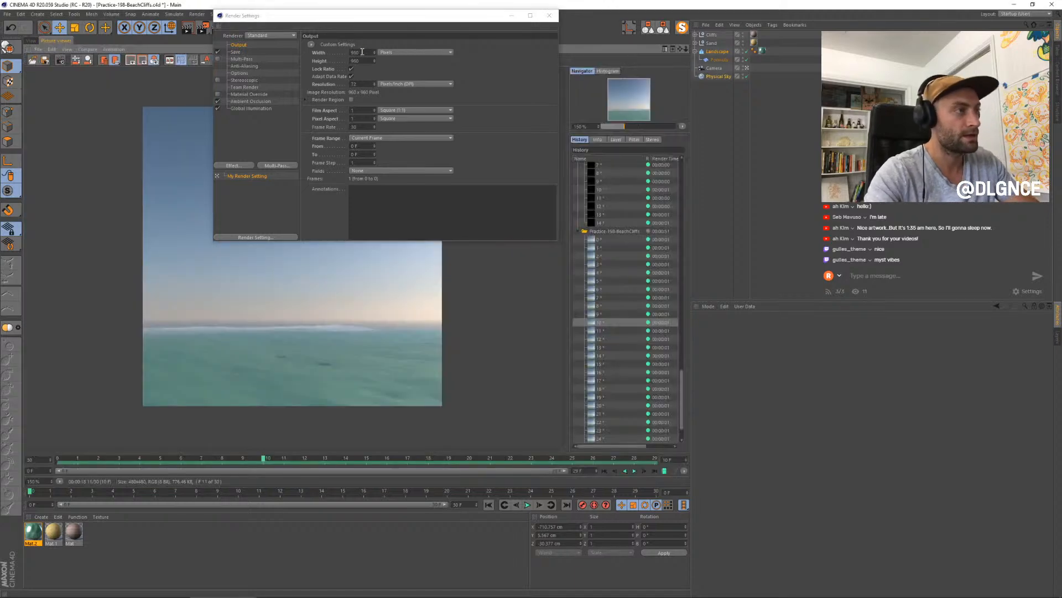
drag(449, 19, 651, 88)
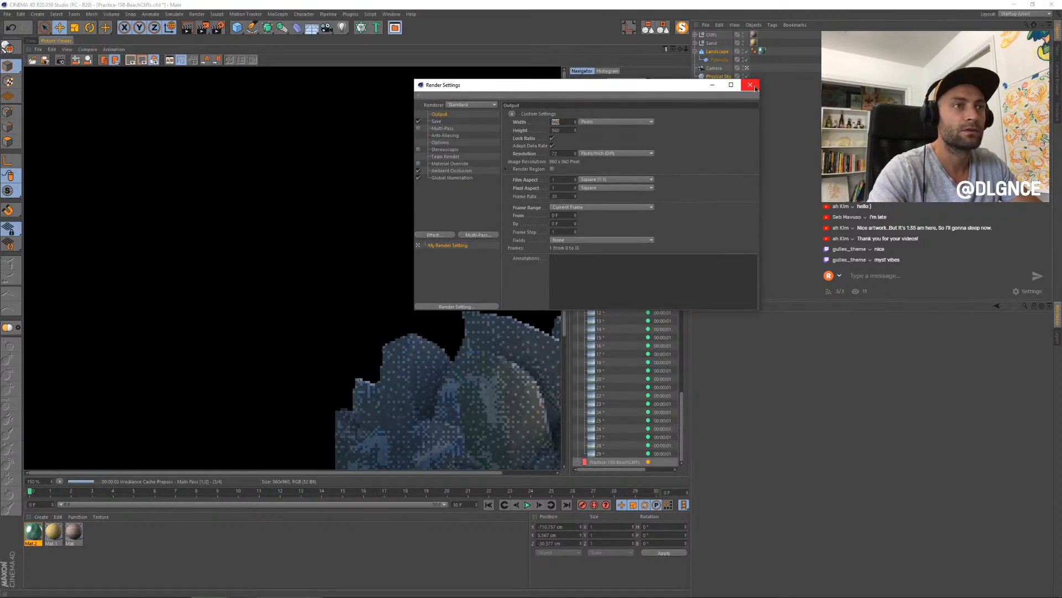
click(751, 85)
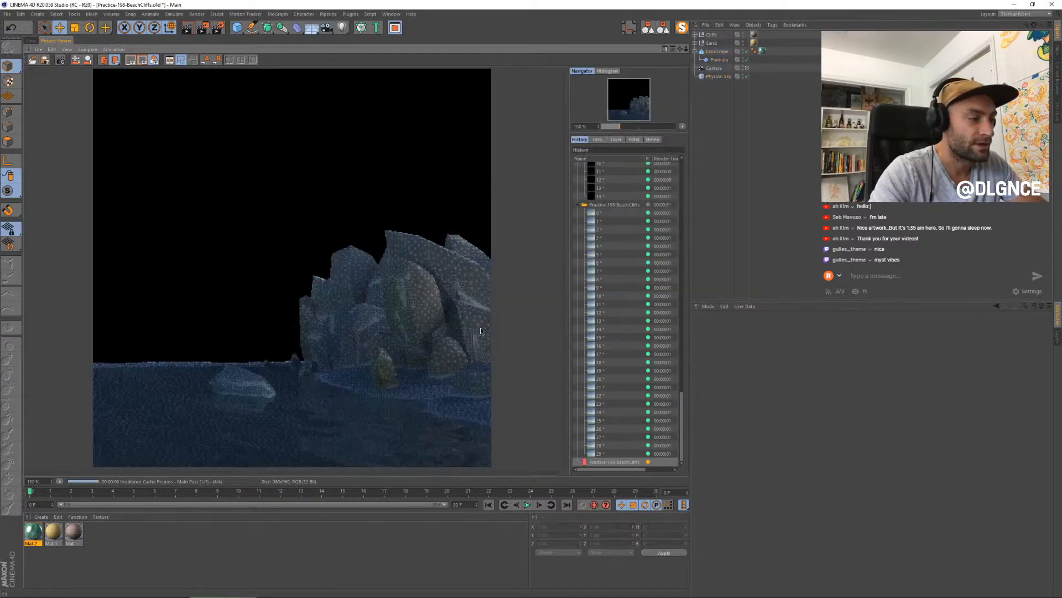
- Collapse the isolated water frame sequence in the render history and display the full-scene 960 x 960 still
click(613, 452)
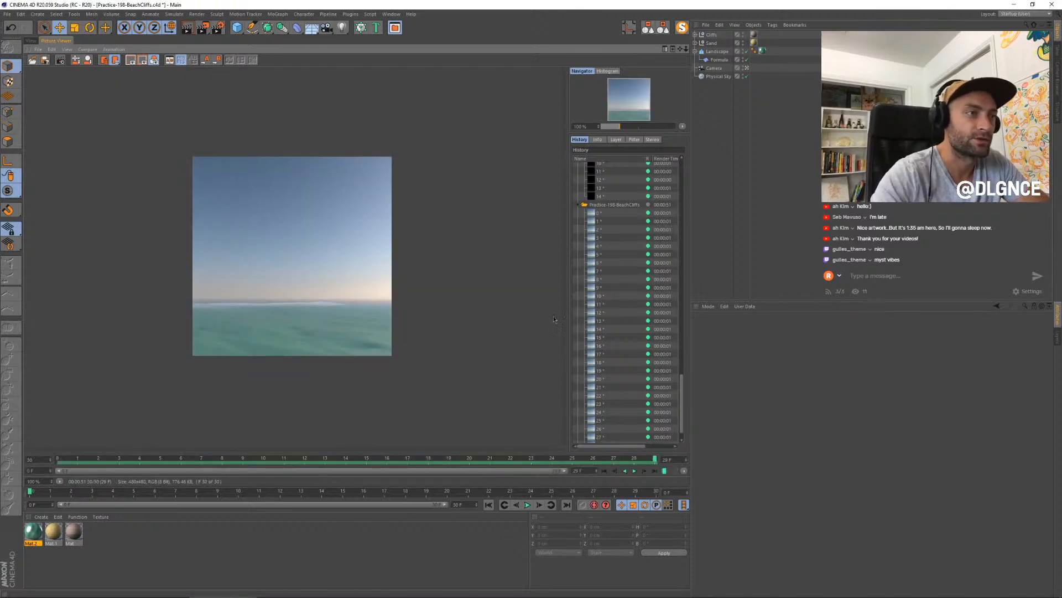
click(581, 205)
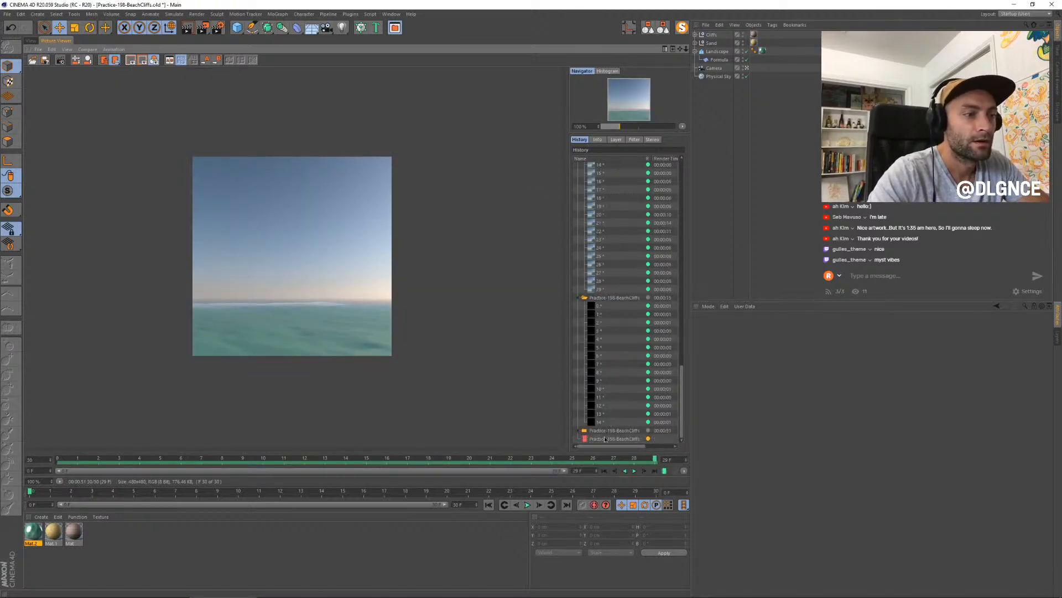
click(605, 439)
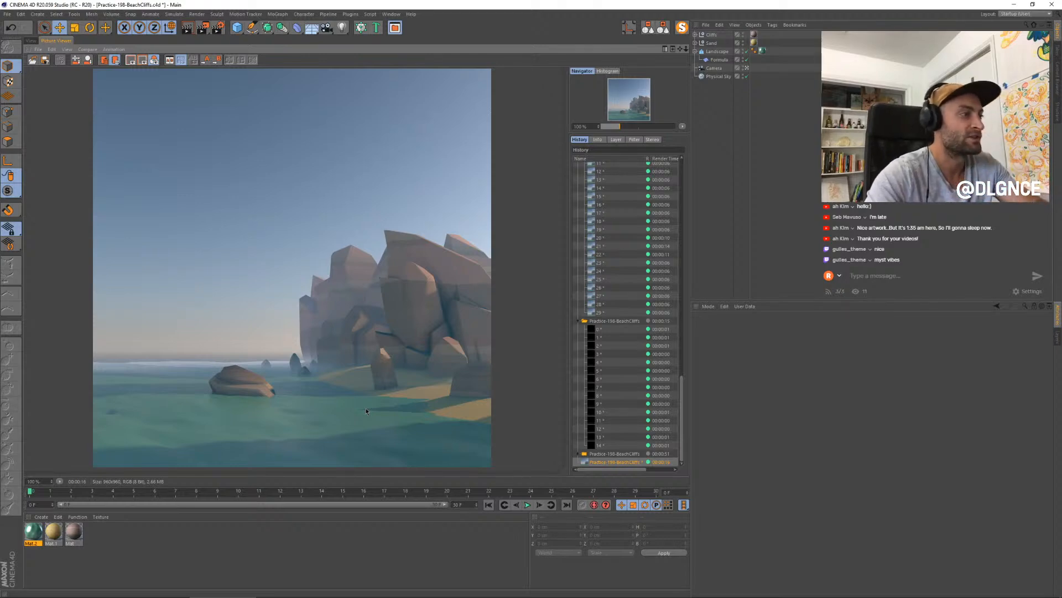
- Leave the scene camera, duplicate the two cliff rocks at the far end of the formation, and place the copies farther out beyond it
click(30, 40)
click(747, 68)
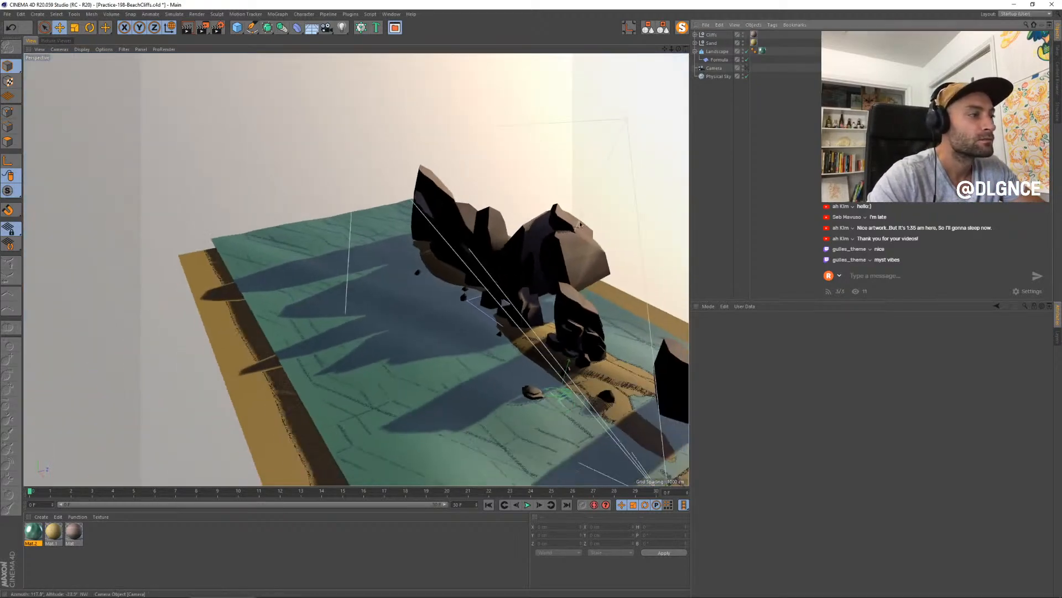
mouse_move(509, 292)
alt+mouse_down()
mouse_move(503, 299)
mouse_move(533, 284)
mouse_move(521, 293)
alt+mouse_up()
alt+middle_drag(252, 232, 356, 267)
click(421, 258)
shift+click(422, 265)
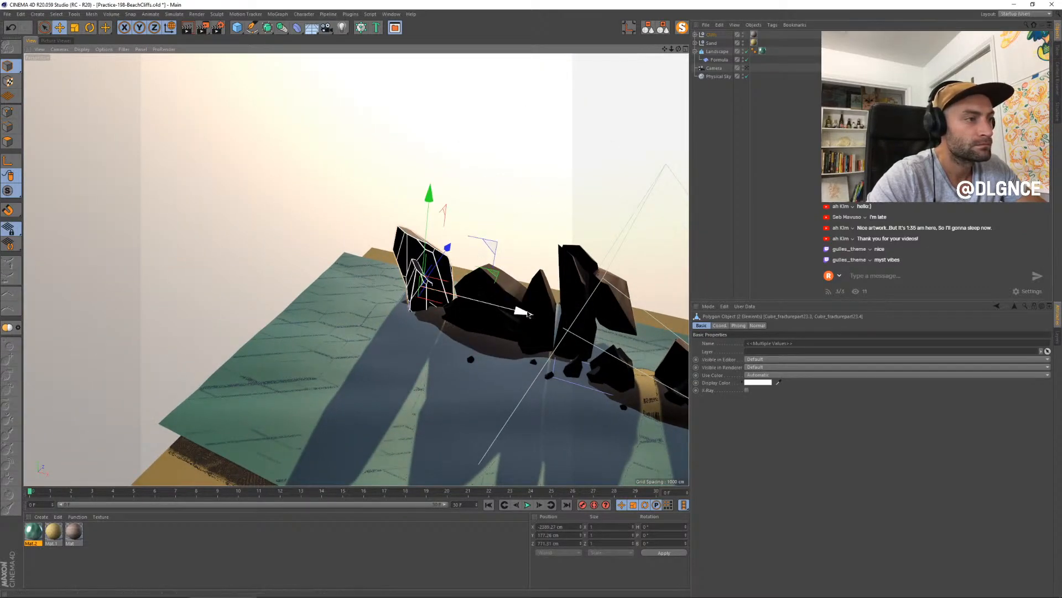
ctrl+drag(529, 315, 453, 309)
drag(426, 311, 555, 330)
- Scale up the duplicated far-end cliff rocks uniformly
key(t)
drag(367, 225, 379, 216)
key(e)
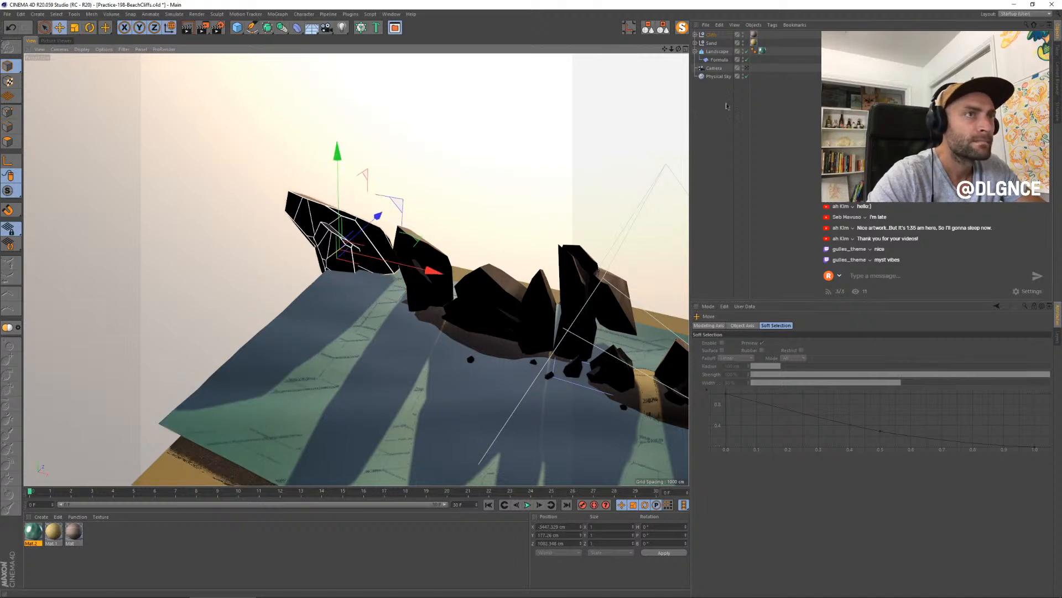
- Shift the duplicated rocks along Z to about 1190 cm, enlarge them slightly, and check them through the scene camera
click(746, 69)
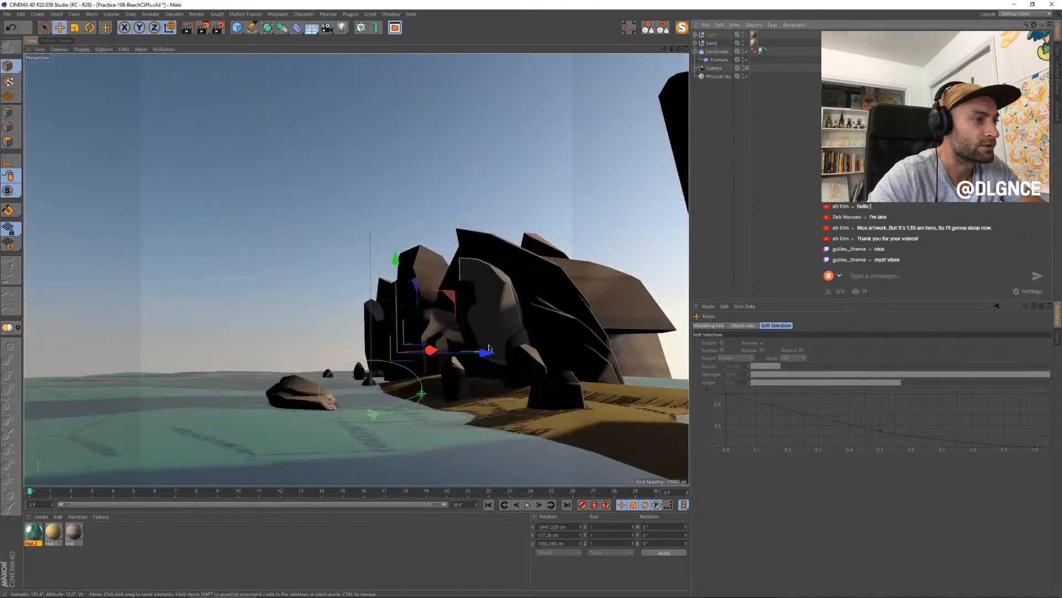
drag(487, 352, 498, 352)
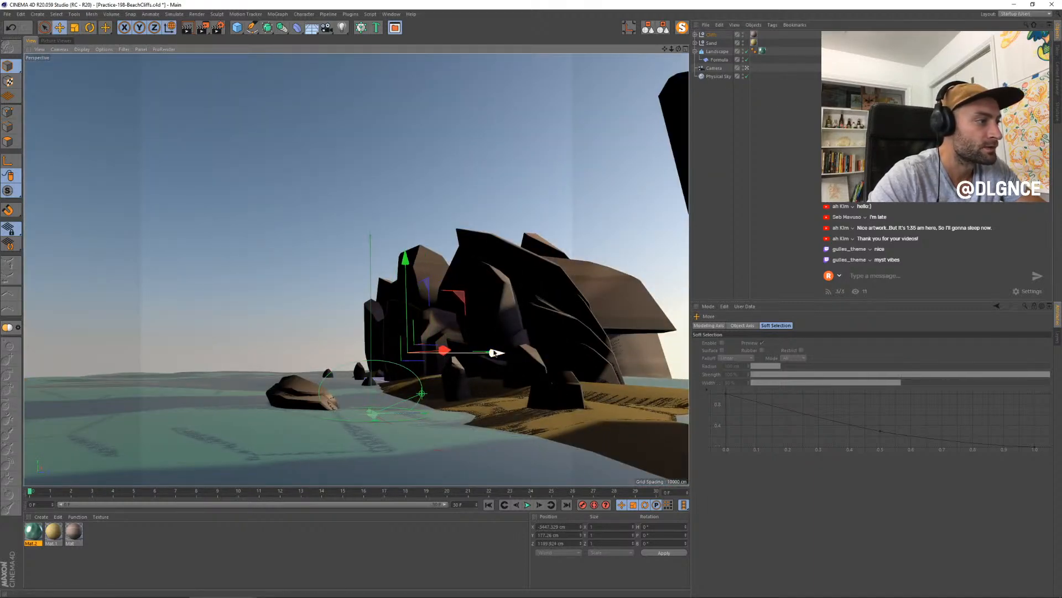
click(746, 69)
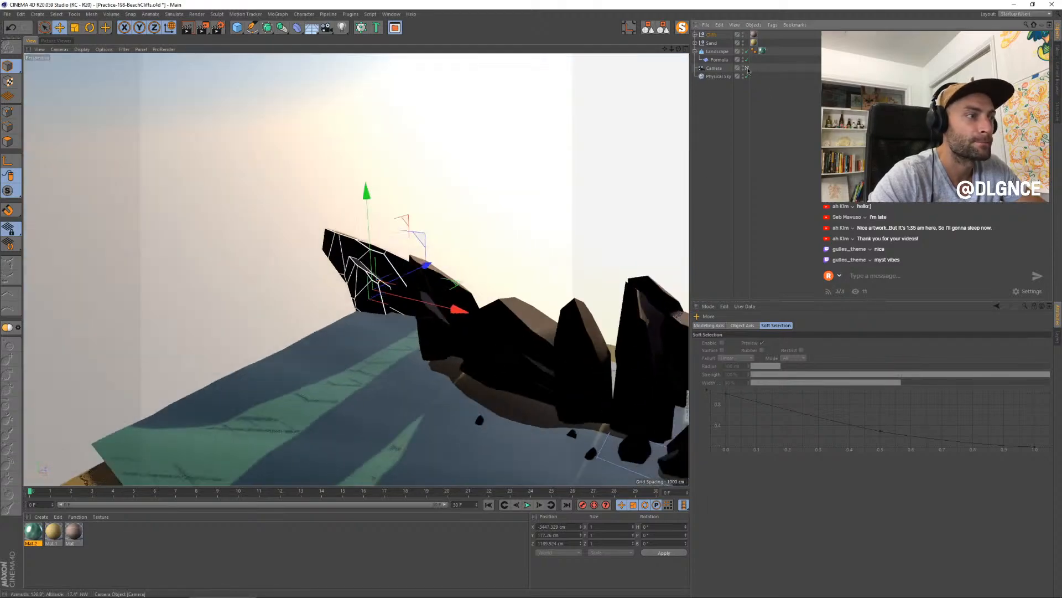
key(t)
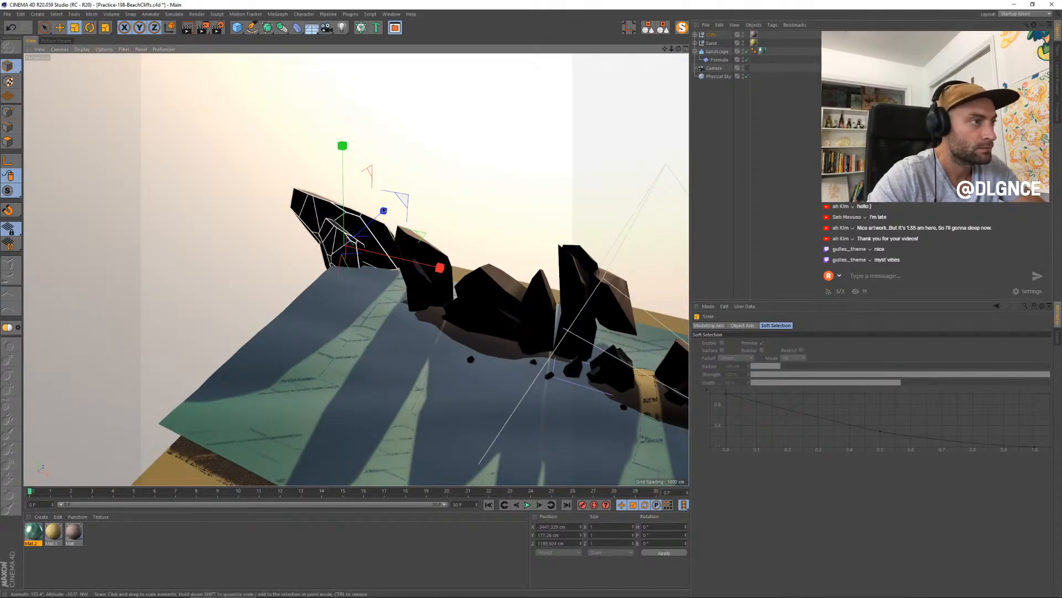
drag(344, 179, 344, 165)
click(747, 68)
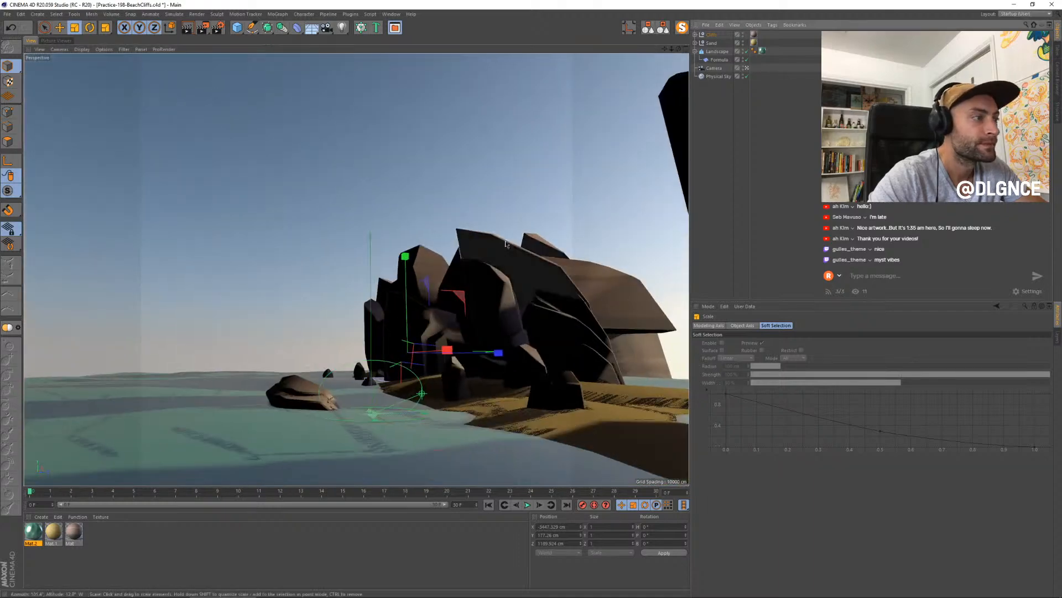
key(e)
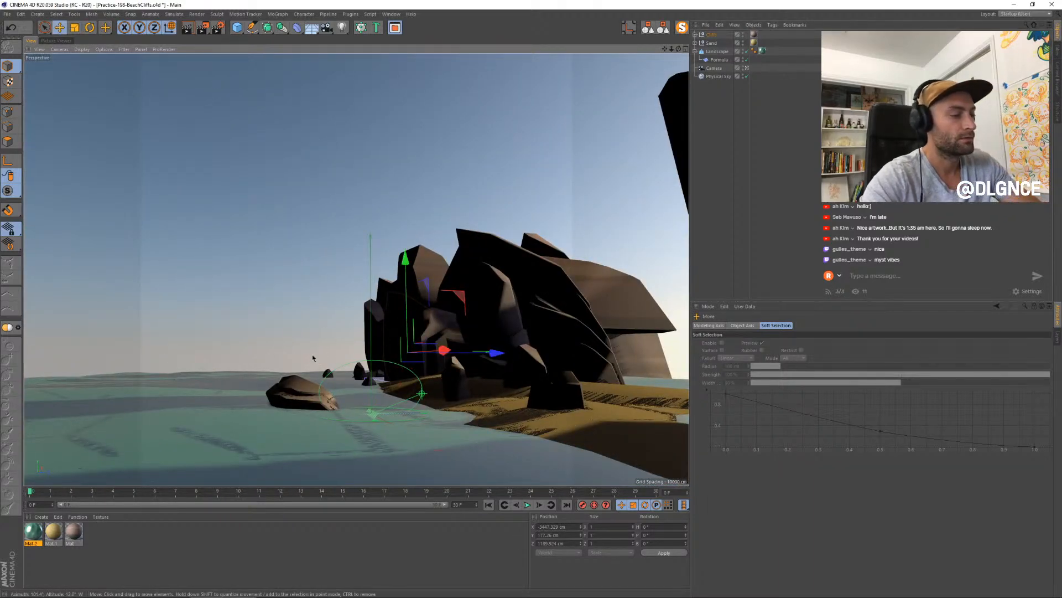
- Render the current frame with the added rocks to the Picture Viewer and fit the whole image in view
key(shift+r)
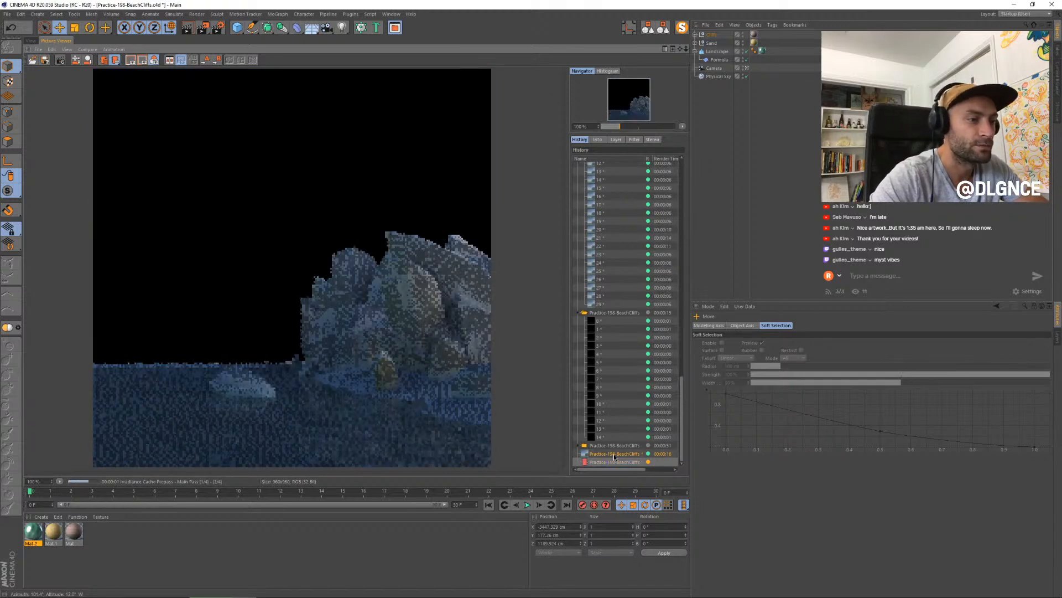
scroll(263, 368, up, 1)
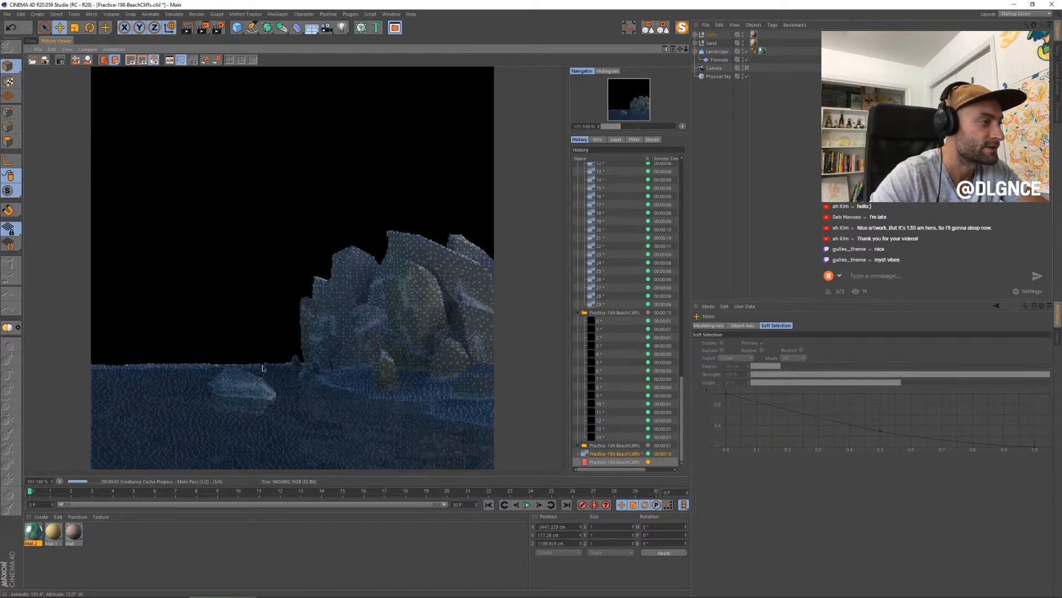
scroll(262, 368, down, 1)
scroll(262, 368, down, 1)
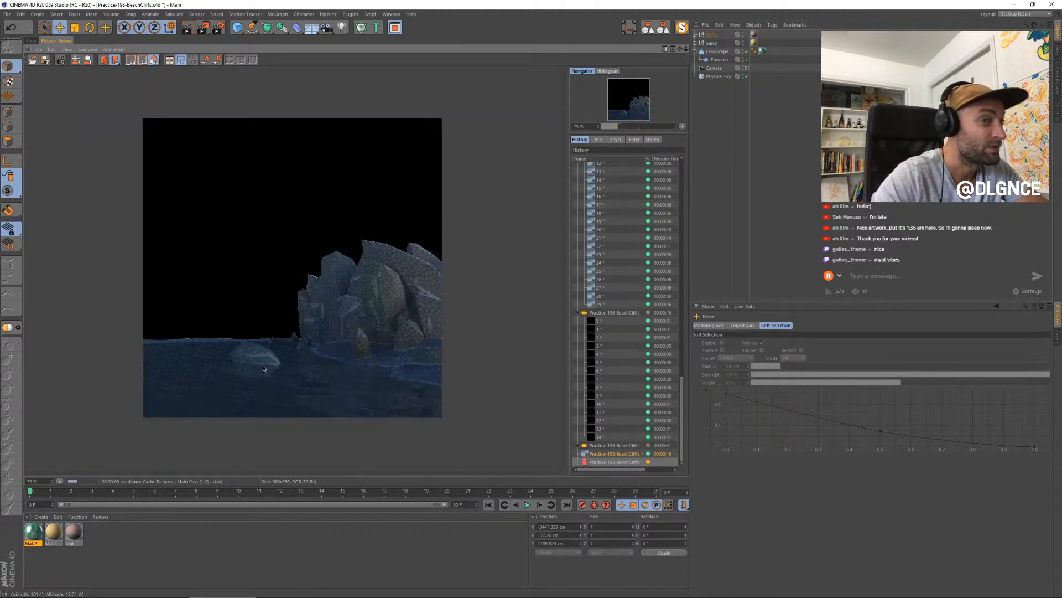
- Flip between the previous and new full-scene renders in the history to compare the cliff silhouette
key(Up)
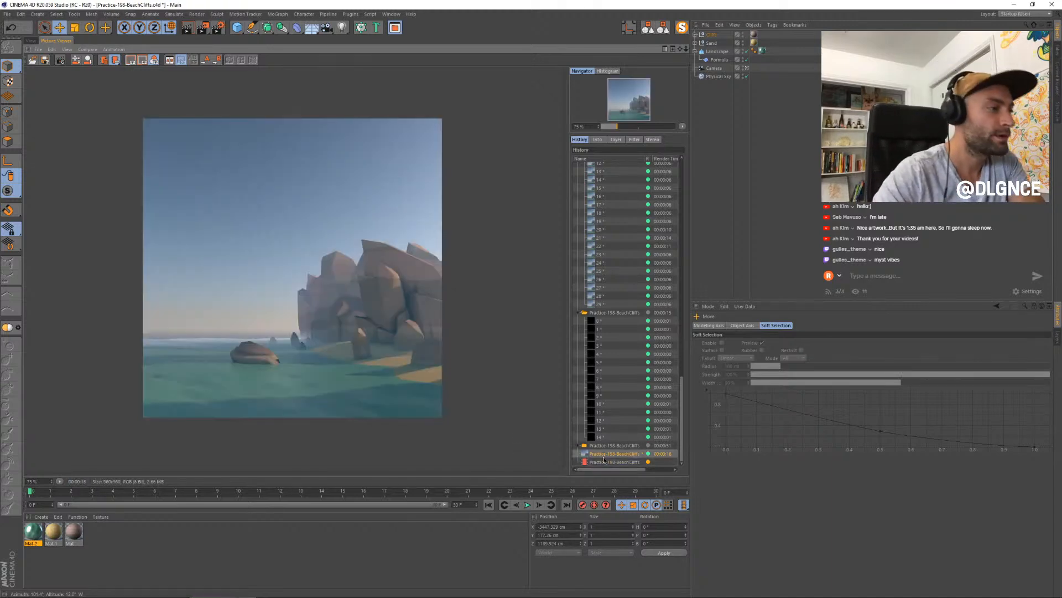
key(Up)
key(Down)
key(Down)
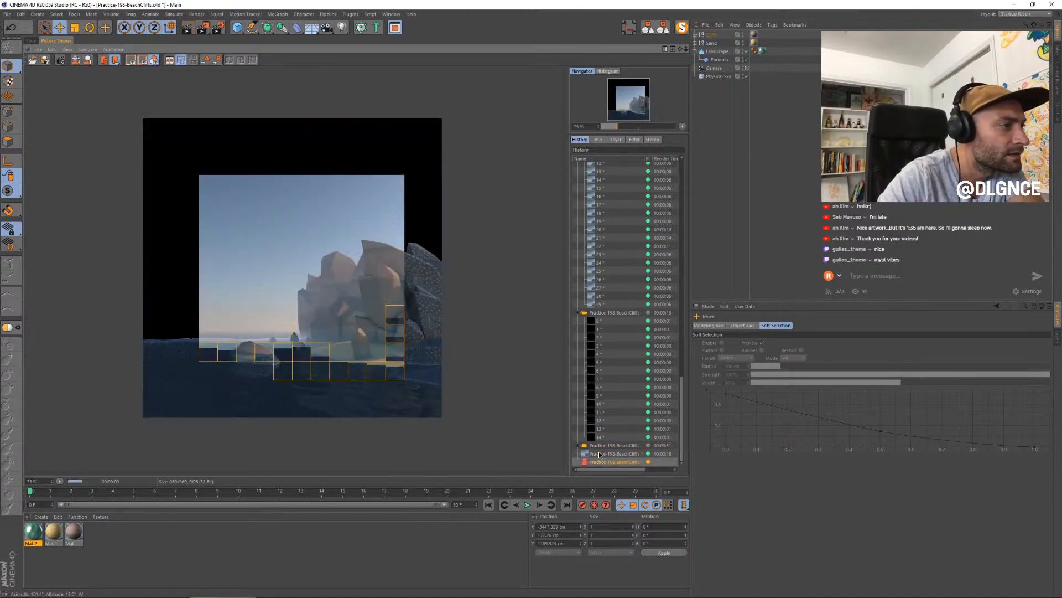
click(599, 454)
click(602, 461)
key(Up)
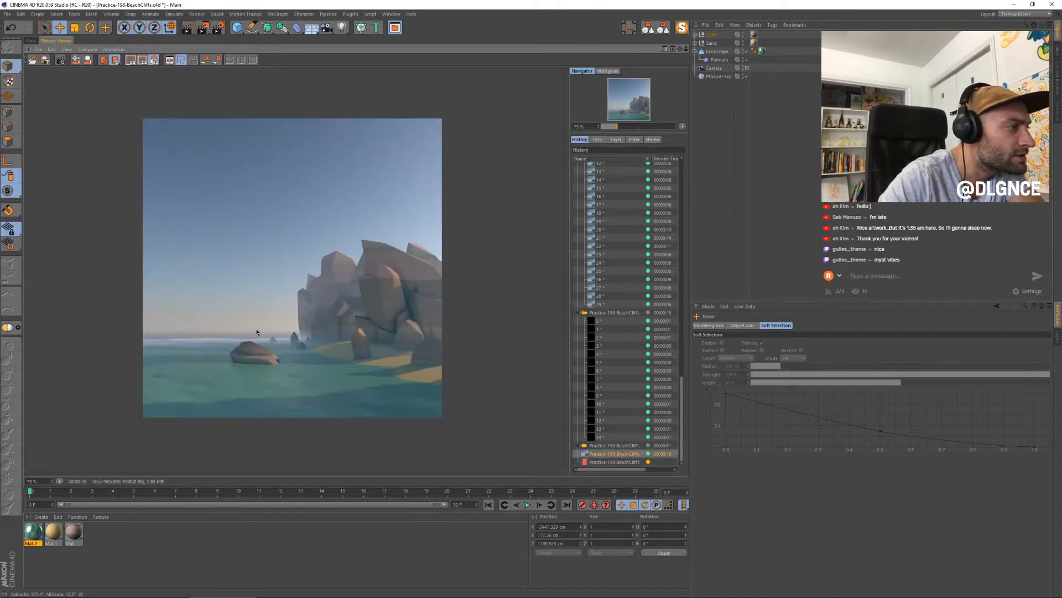
key(Down)
key(Up)
key(Down)
key(Up)
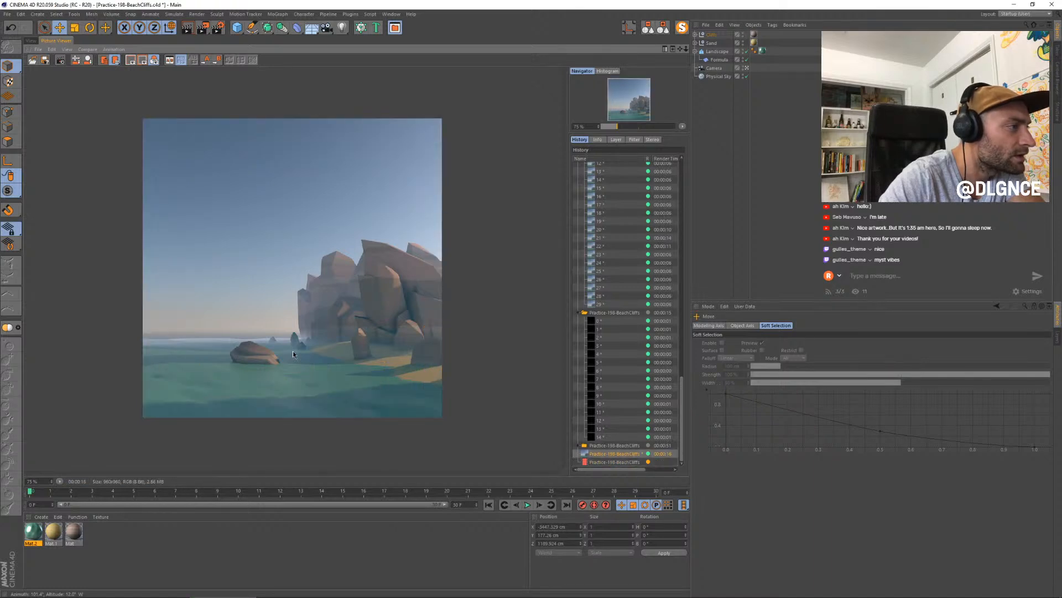
key(Down)
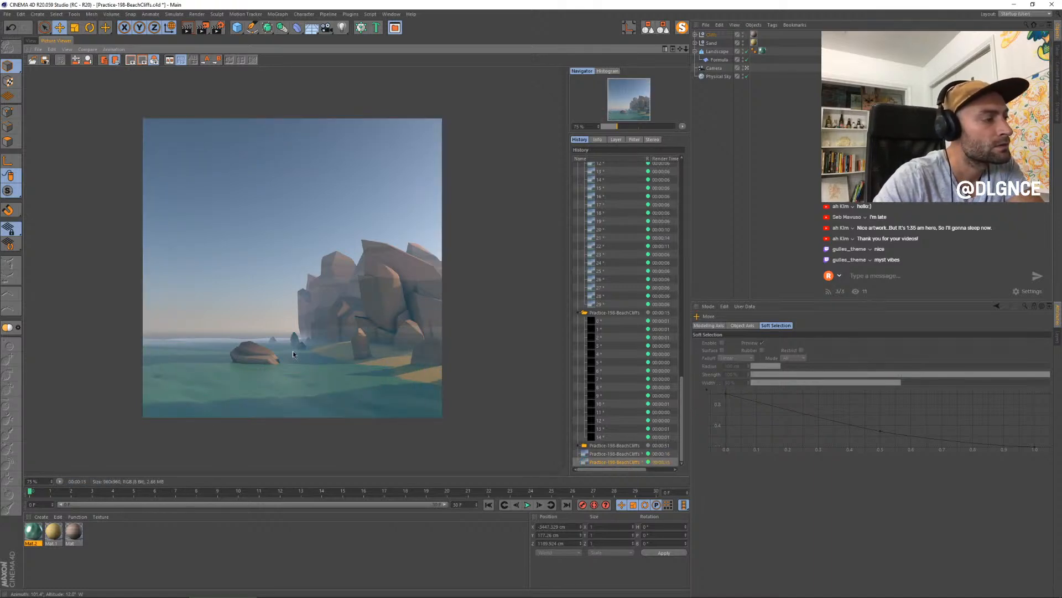
key(Up)
key(Down)
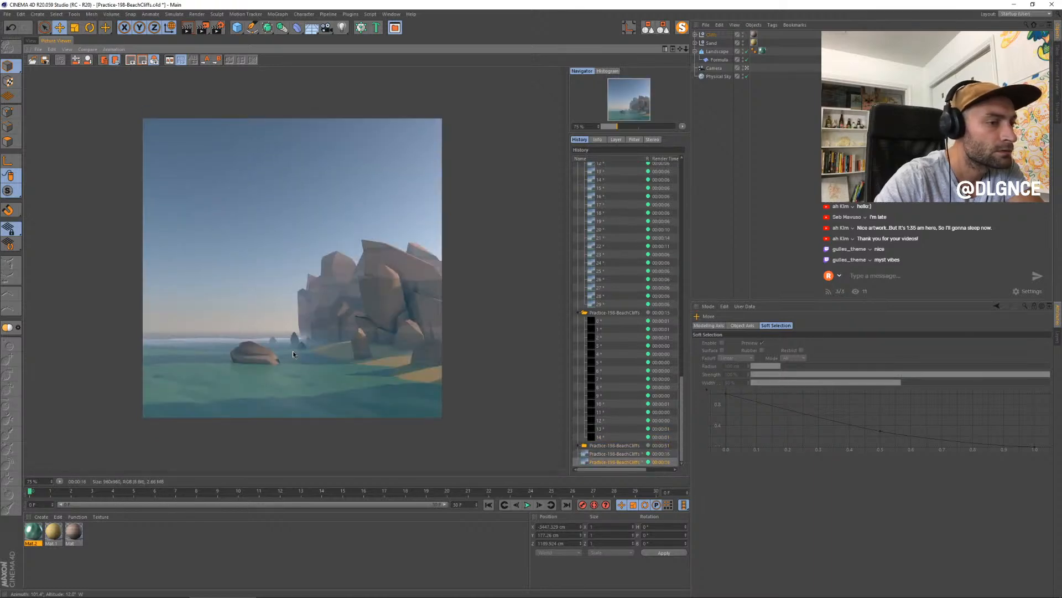
key(Up)
key(Down)
key(Up)
key(Up)
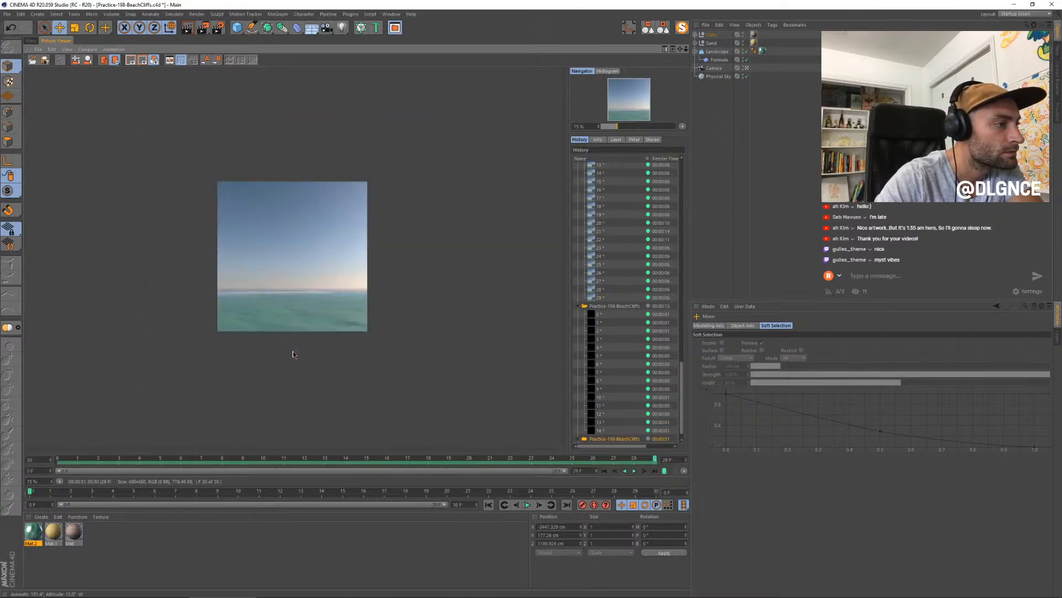
key(Down)
key(Down)
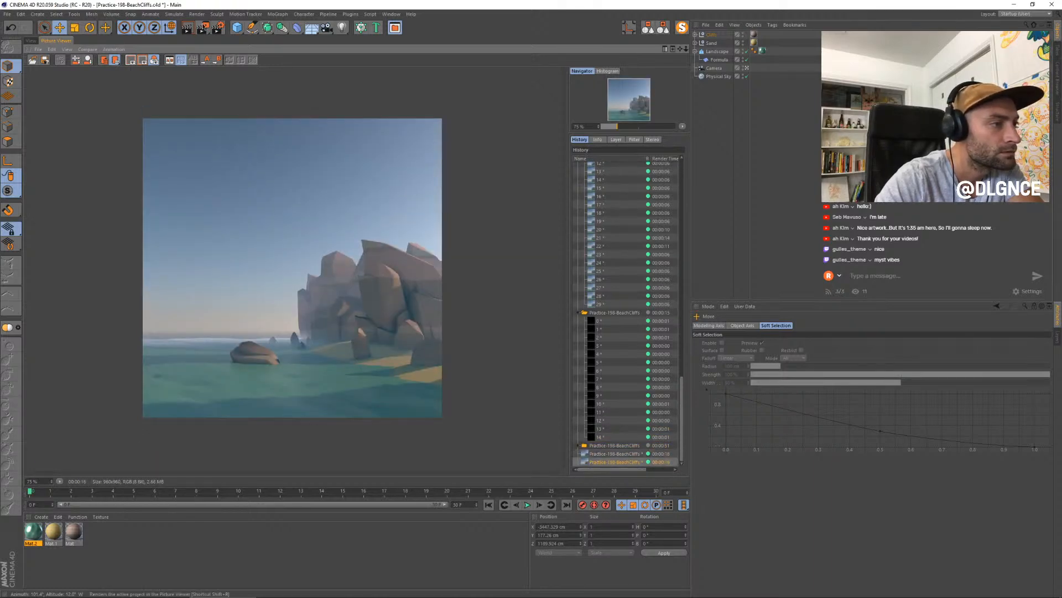
- Nudge the small blocky foreground rock on the beach slightly toward the water, checking its placement against the last render
click(31, 41)
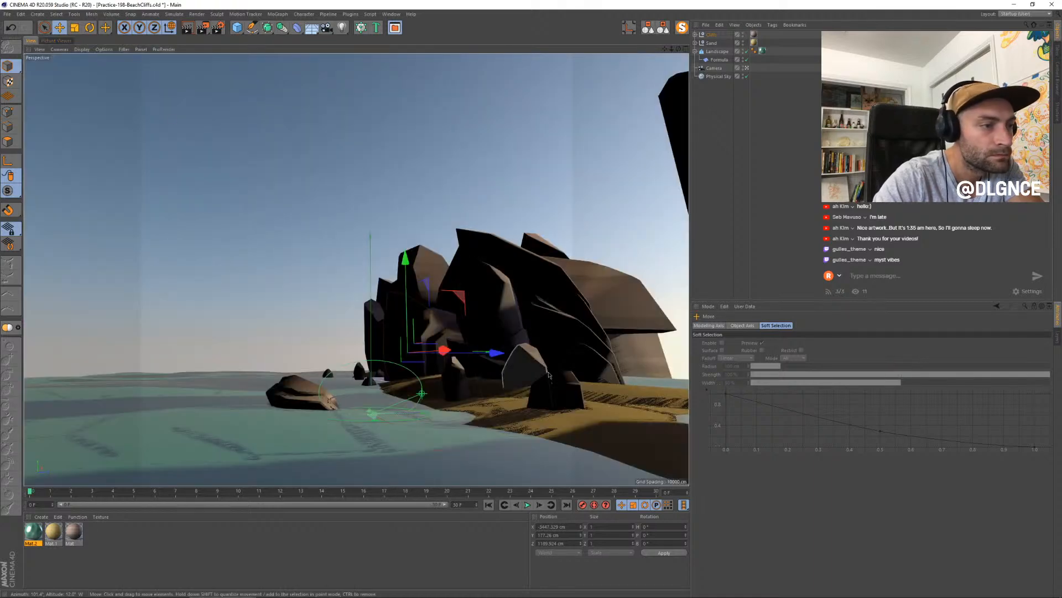
click(556, 390)
drag(600, 338, 593, 339)
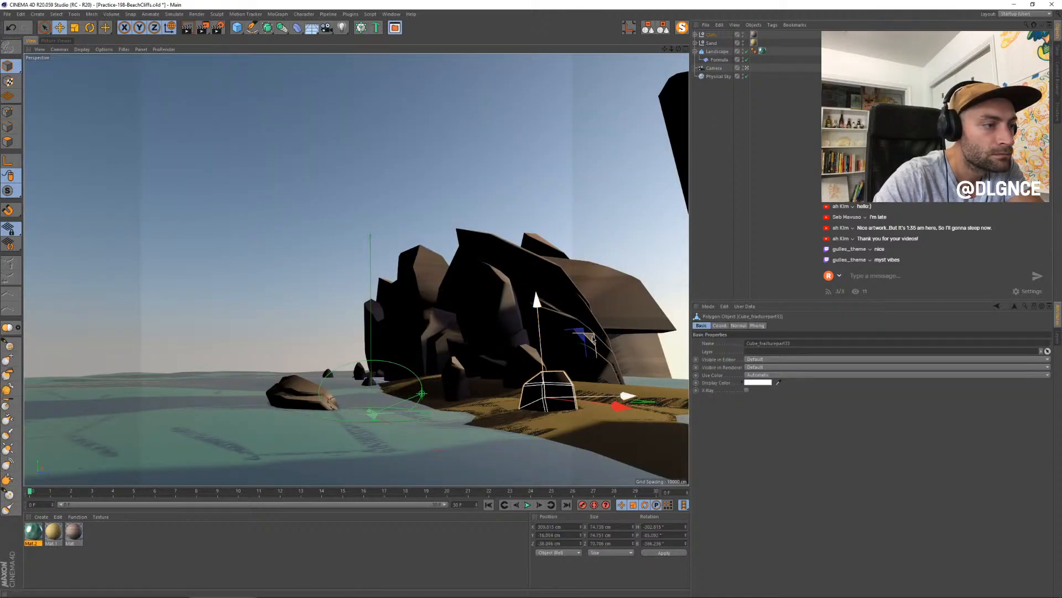
click(54, 41)
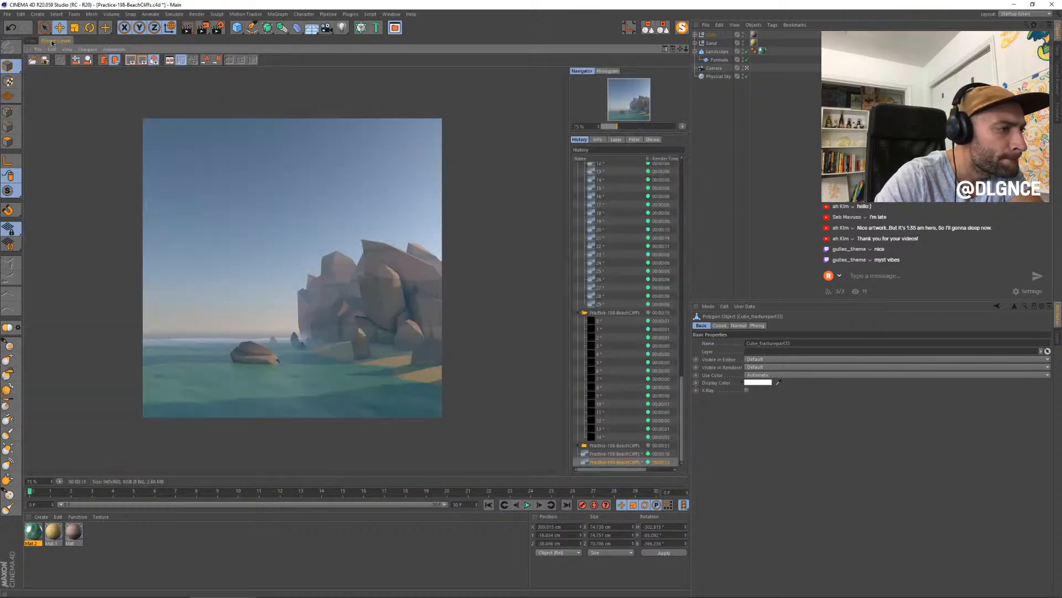
click(31, 41)
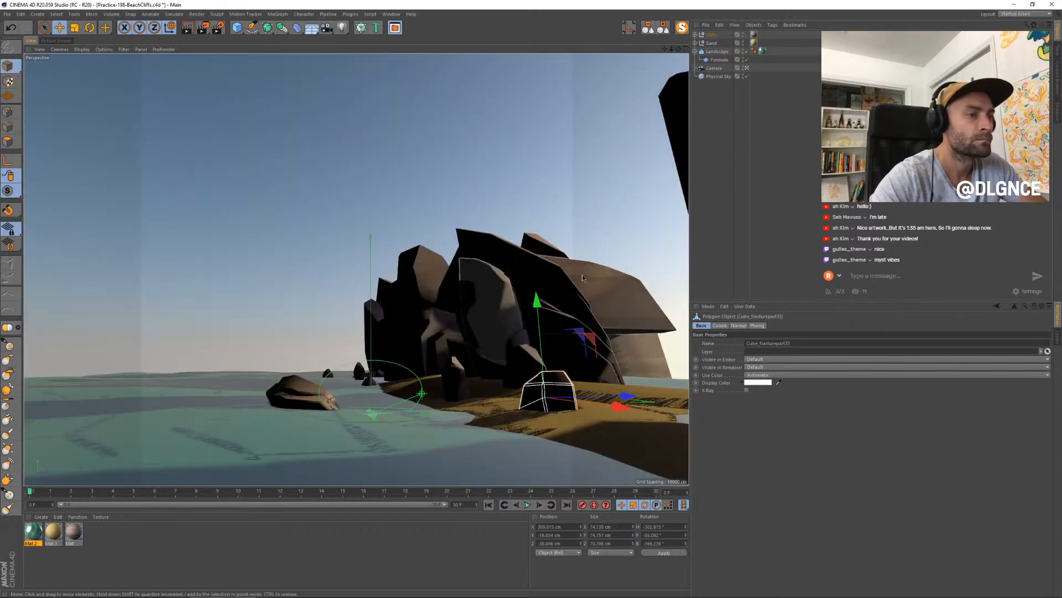
click(601, 382)
drag(668, 378, 659, 379)
key(ctrl+z)
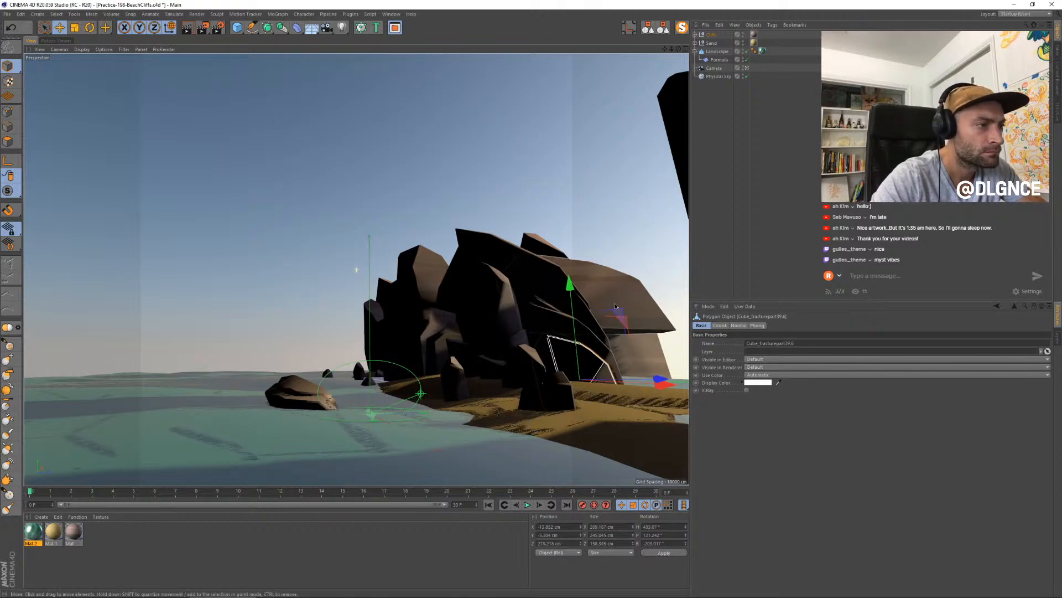
- Shift the camera framing slightly and move the small water rock beside the cliff base to about Y -54.9 cm and Z -120.6 cm
alt+middle_drag(525, 318, 523, 318)
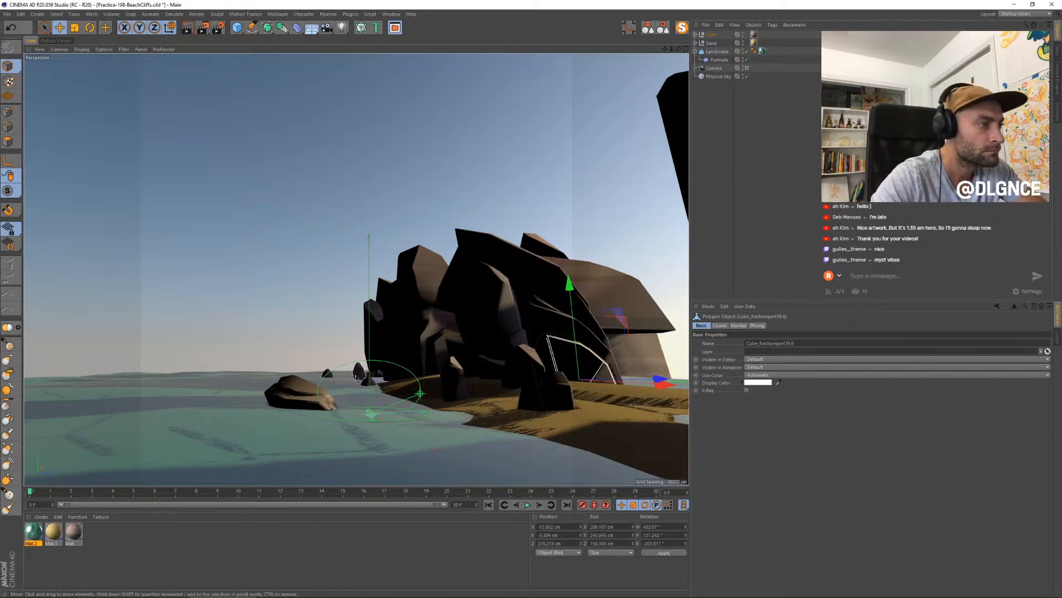
click(370, 374)
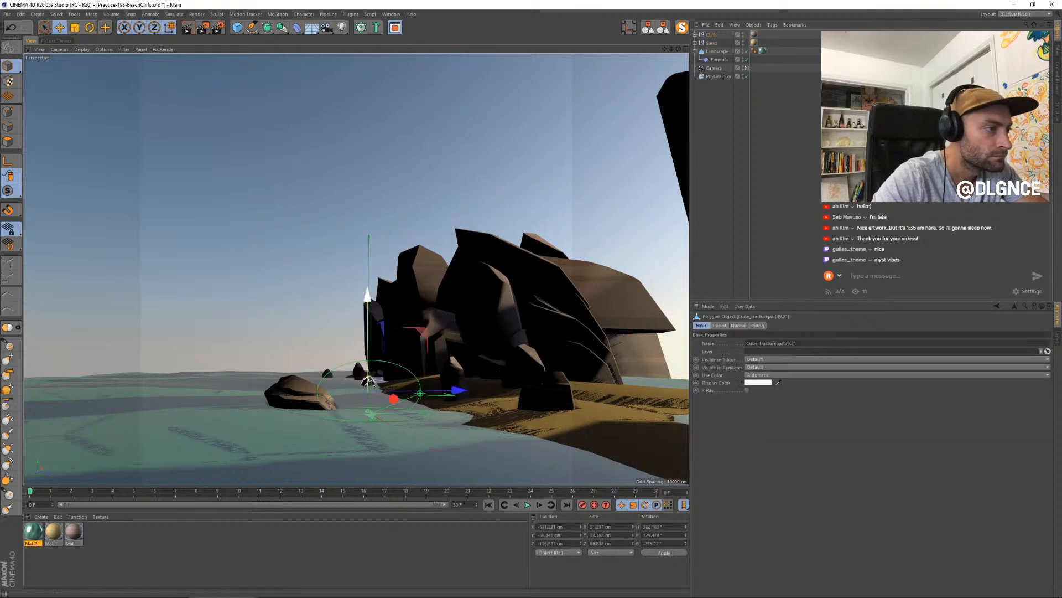
click(372, 379)
drag(456, 391, 455, 390)
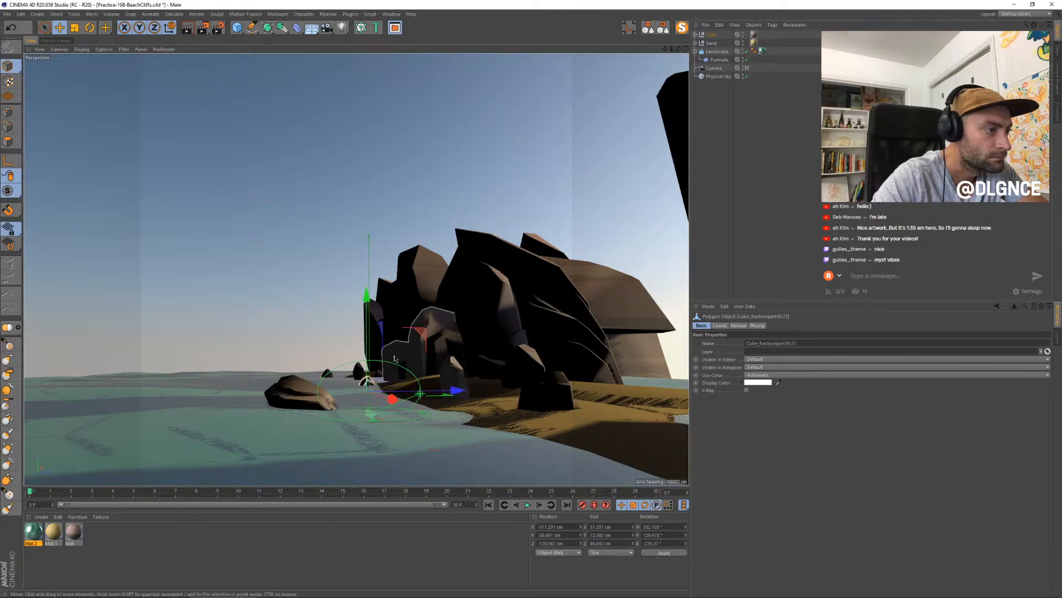
drag(367, 328, 368, 327)
- Render the current frame with the adjusted rocks to the Picture Viewer and compare it with the earlier stills
key(shift+r)
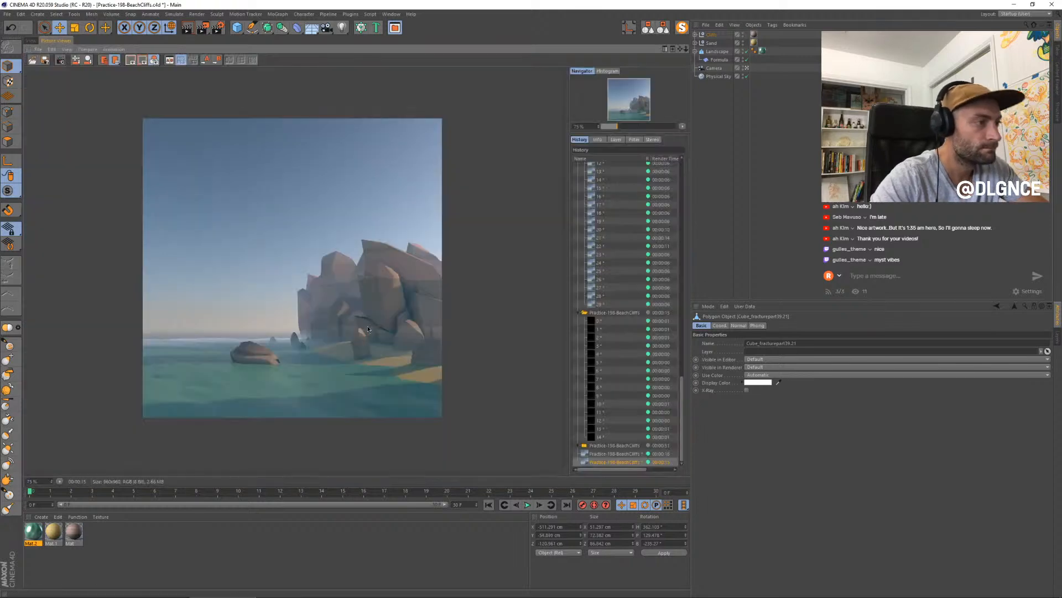
click(618, 454)
click(615, 445)
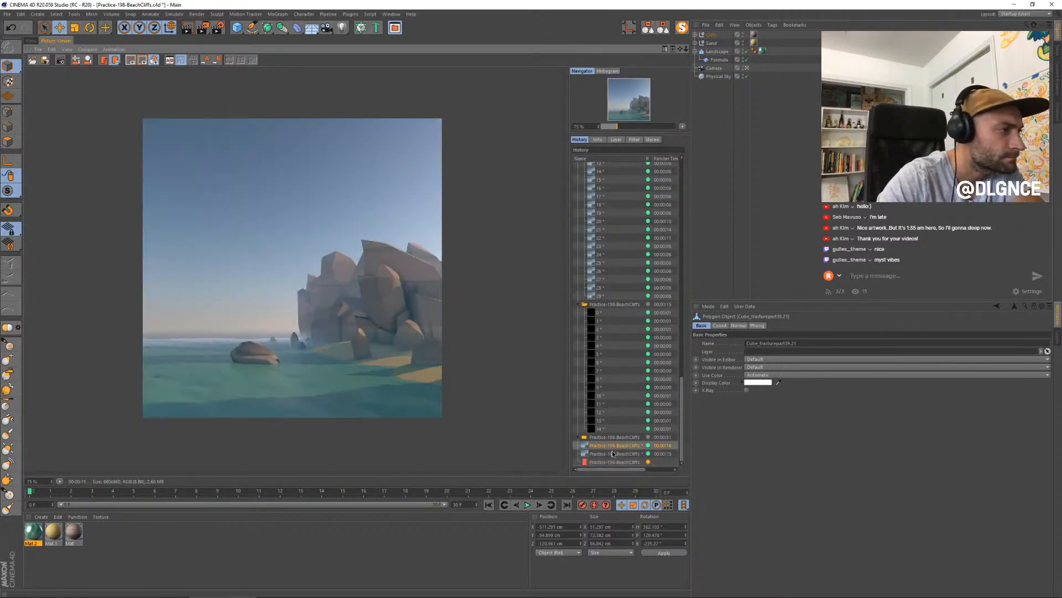
click(612, 452)
click(612, 451)
key(Up)
key(Down)
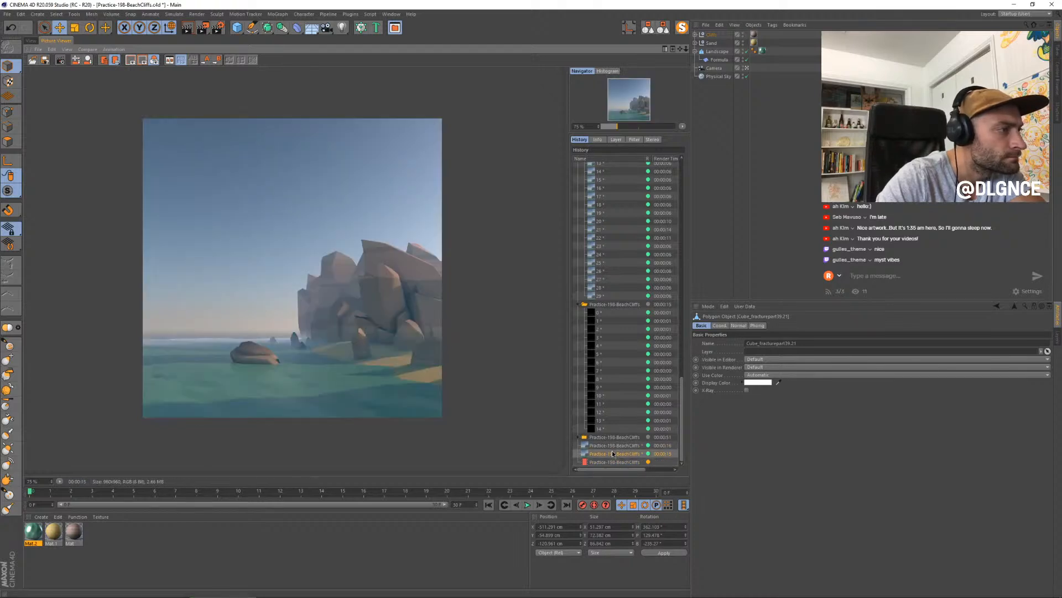
key(Down)
key(Up)
key(Down)
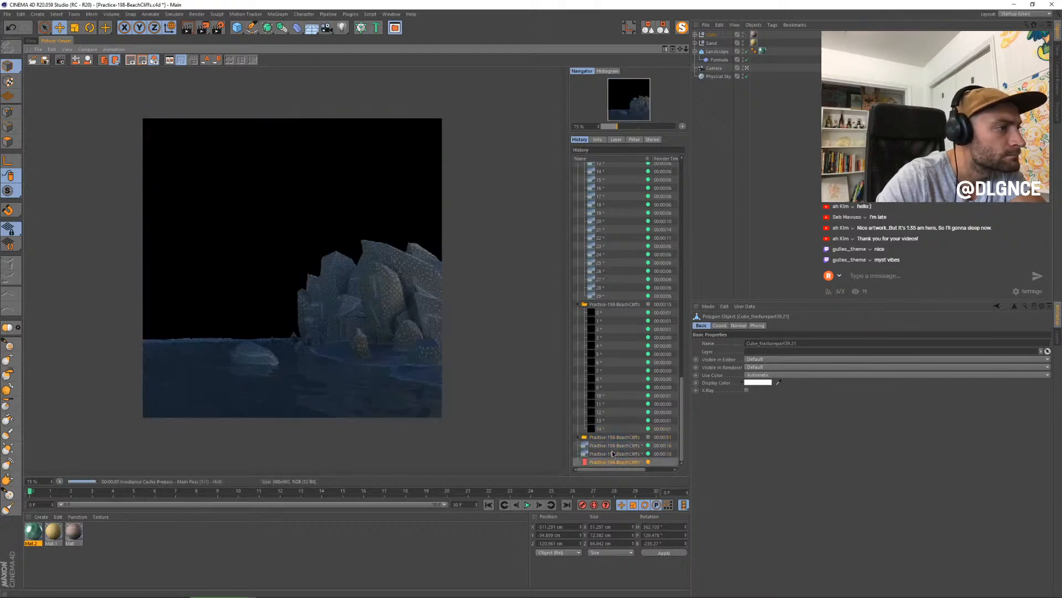
- Compare the render in progress with the previous full-scene stills in the history, checking the rocks around the cliff base
key(Up)
key(Up)
key(Down)
key(Down)
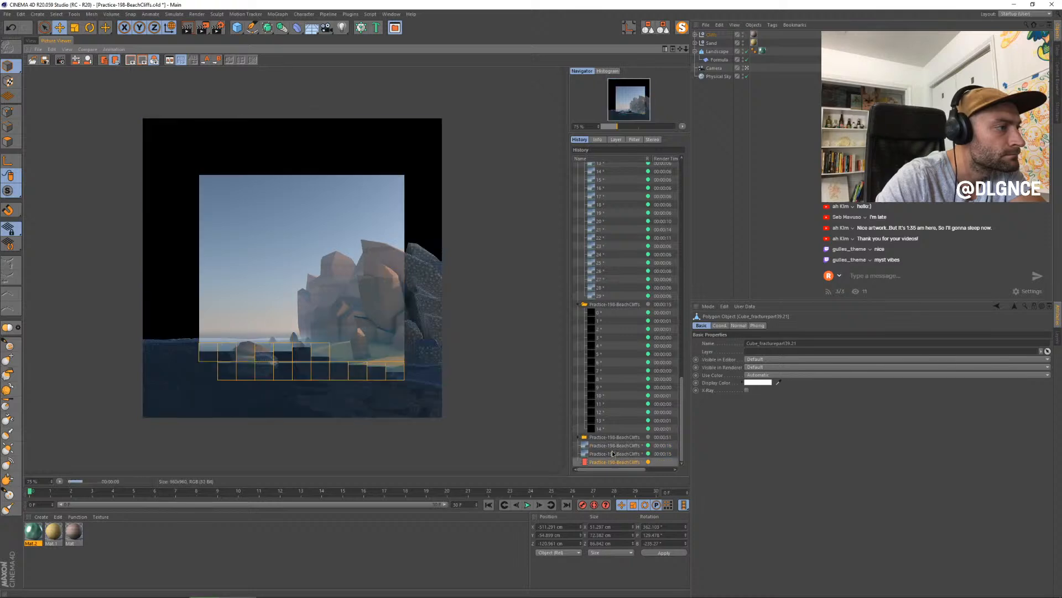
key(Up)
key(Down)
key(Up)
key(Down)
key(Up)
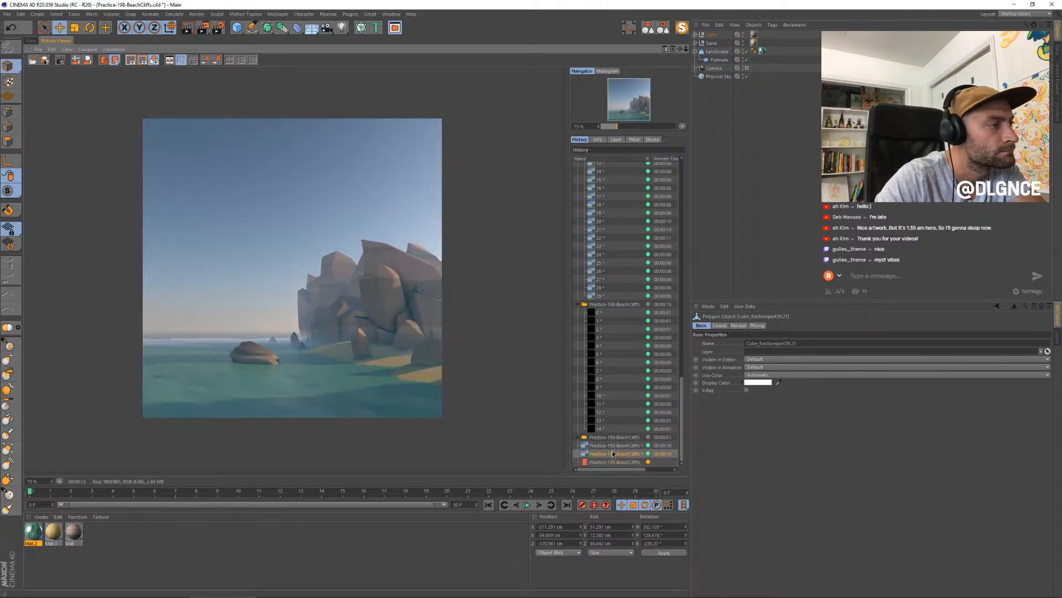
key(Down)
key(Up)
key(Down)
key(Up)
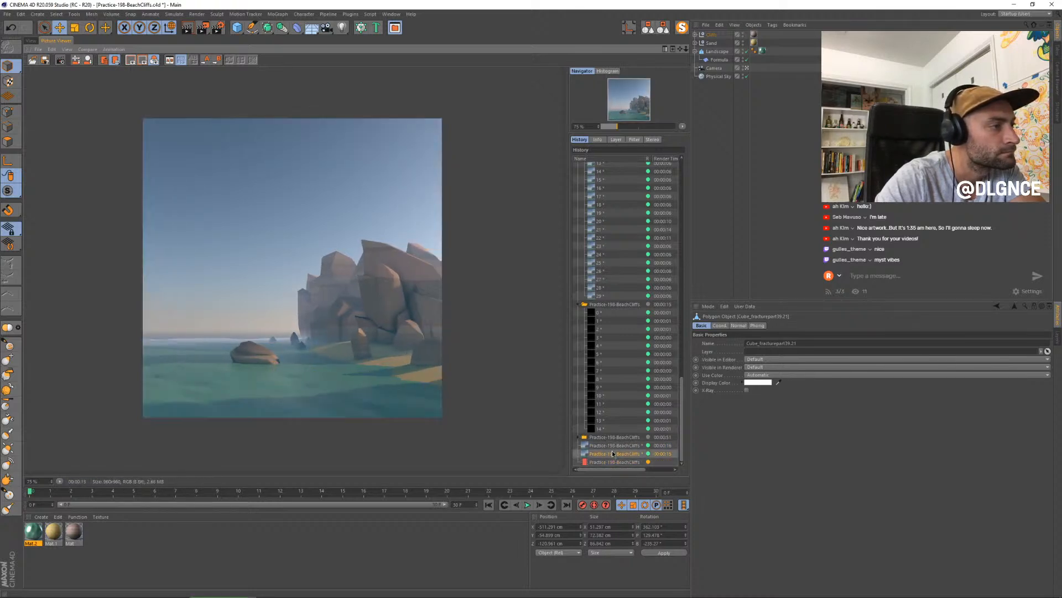
key(Down)
key(Up)
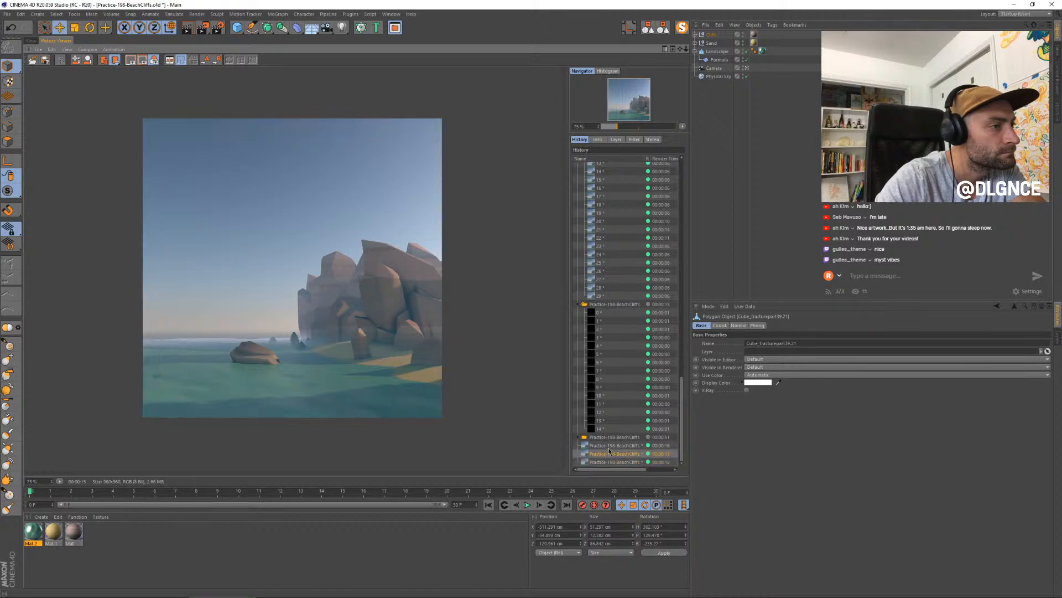
key(Down)
- Select the blocky foreground rock on the beach and rotate it to present a different face to the camera
click(33, 41)
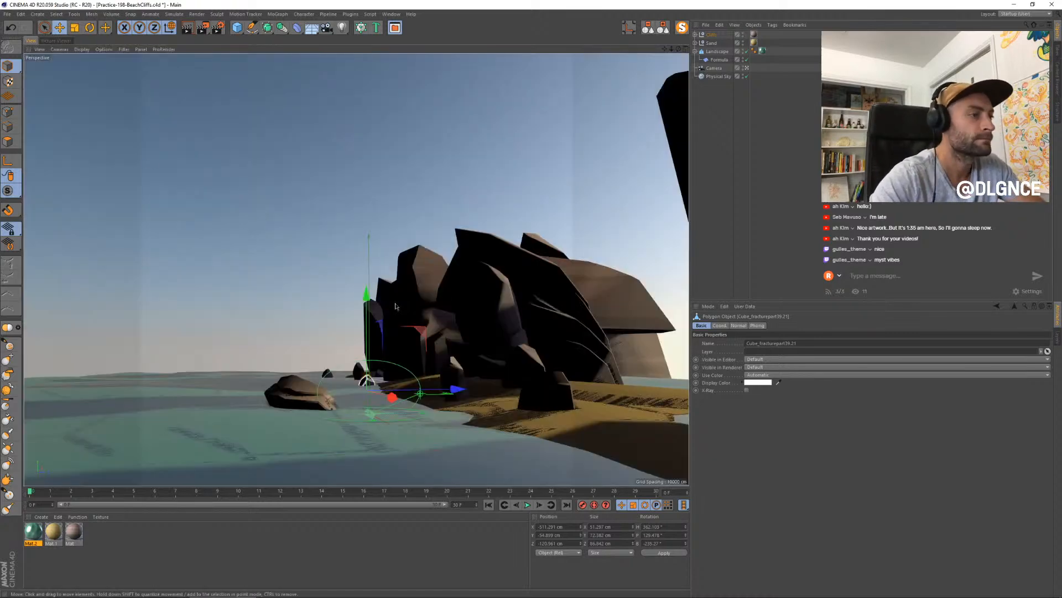
click(570, 403)
key(r)
drag(571, 404, 522, 390)
click(556, 389)
key(t)
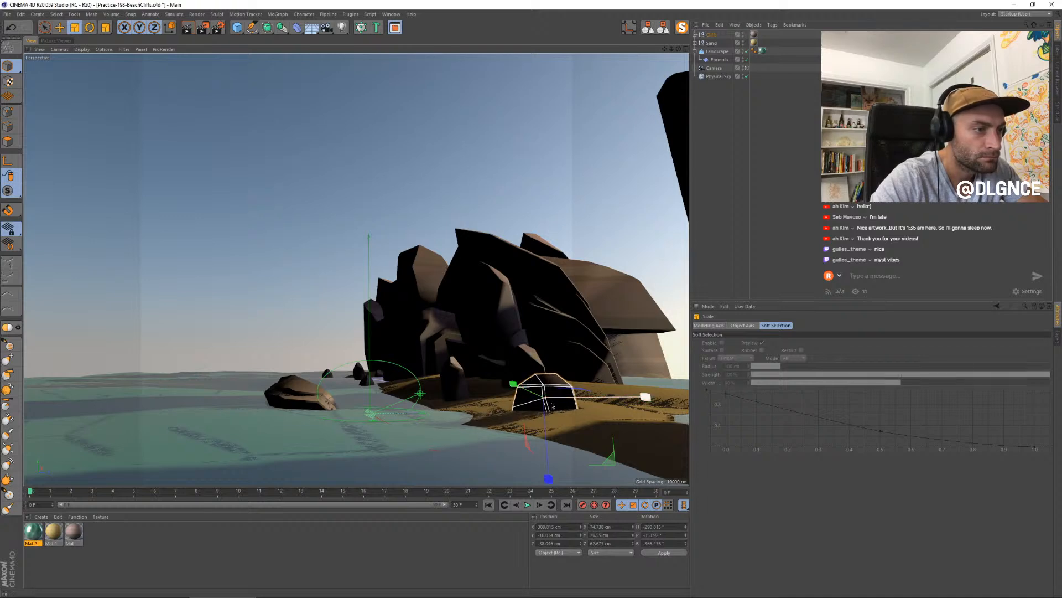
- Move the blocky foreground rock on the sand to about Y -20.1 cm and Z -32.2 cm
key(e)
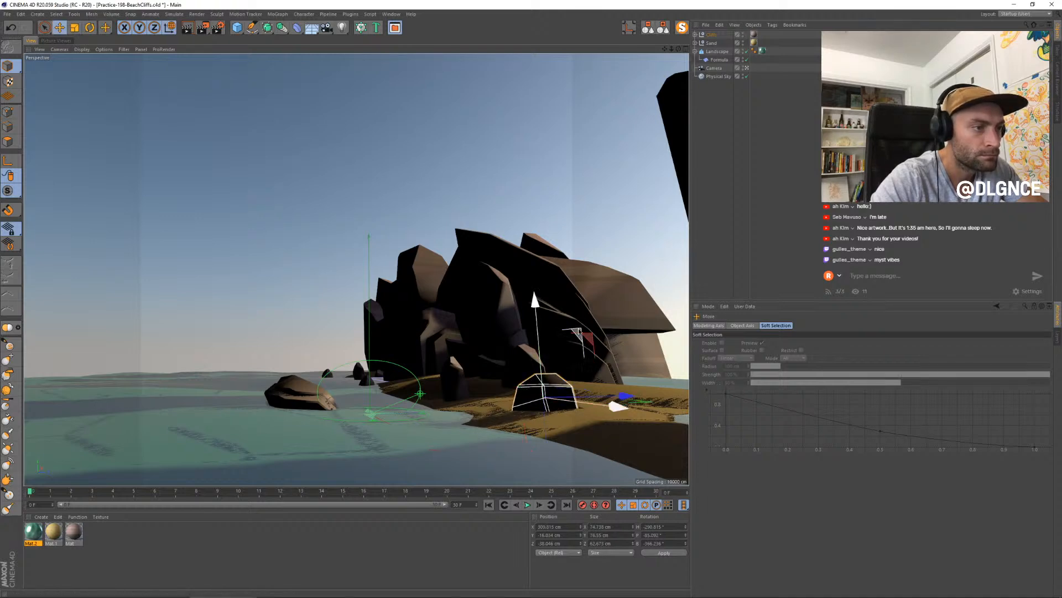
drag(579, 331, 576, 334)
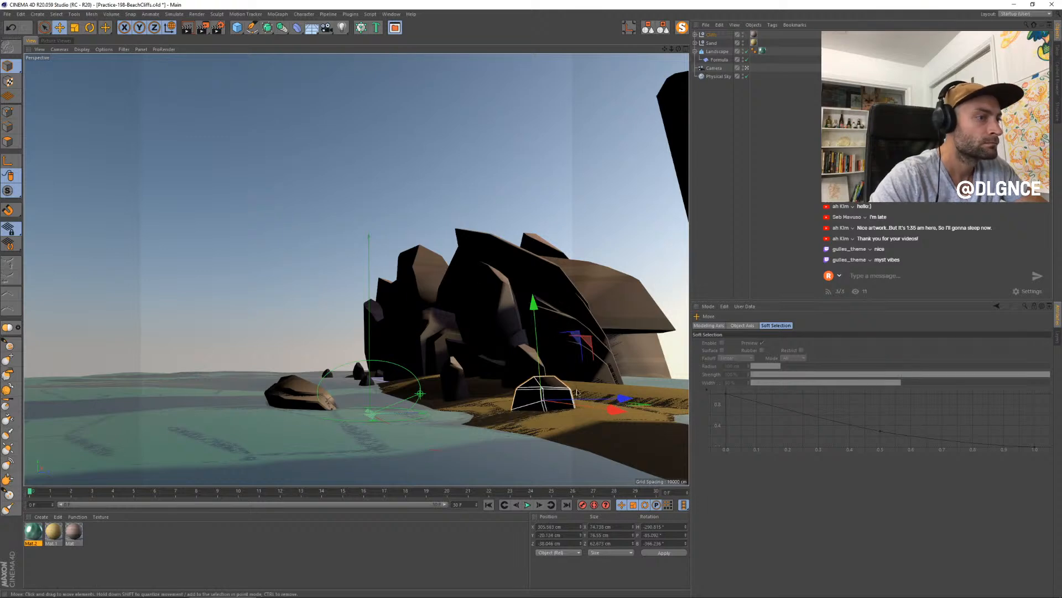
drag(624, 398, 627, 398)
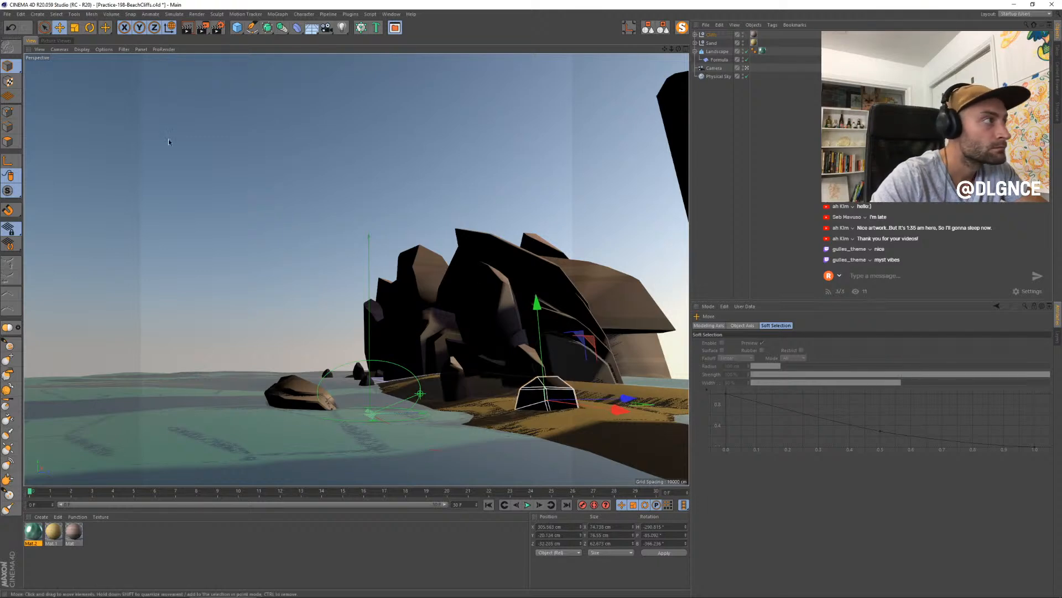
- Render the current frame to the Picture Viewer and flip through the earlier full-scene stills while it renders
click(62, 41)
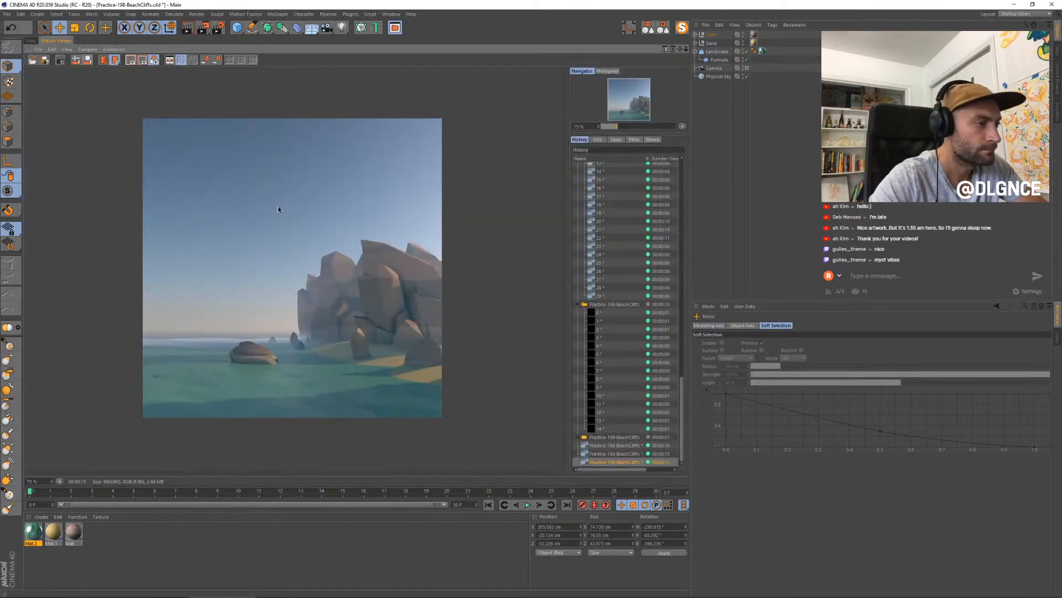
key(shift+r)
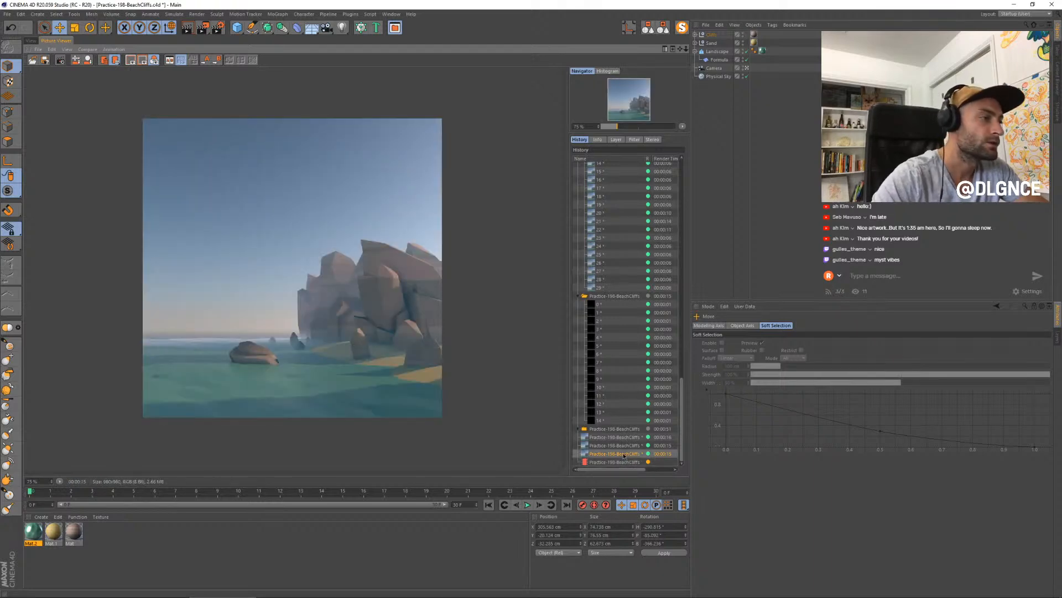
key(Up)
key(Down)
key(Down)
key(Up)
key(Up)
key(Up)
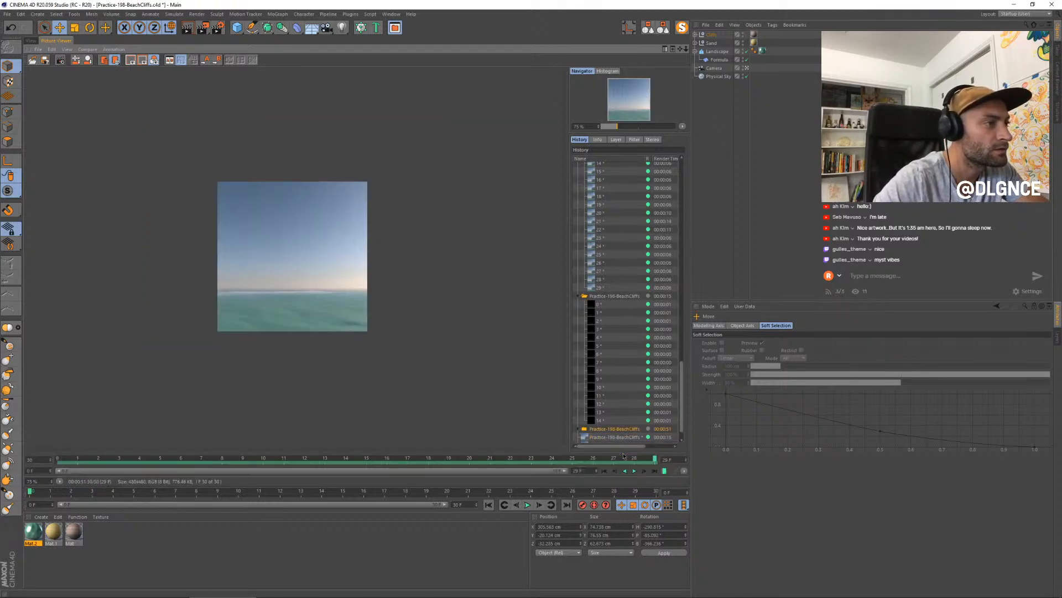
key(Down)
key(Down)
key(Down)
key(Up)
key(Up)
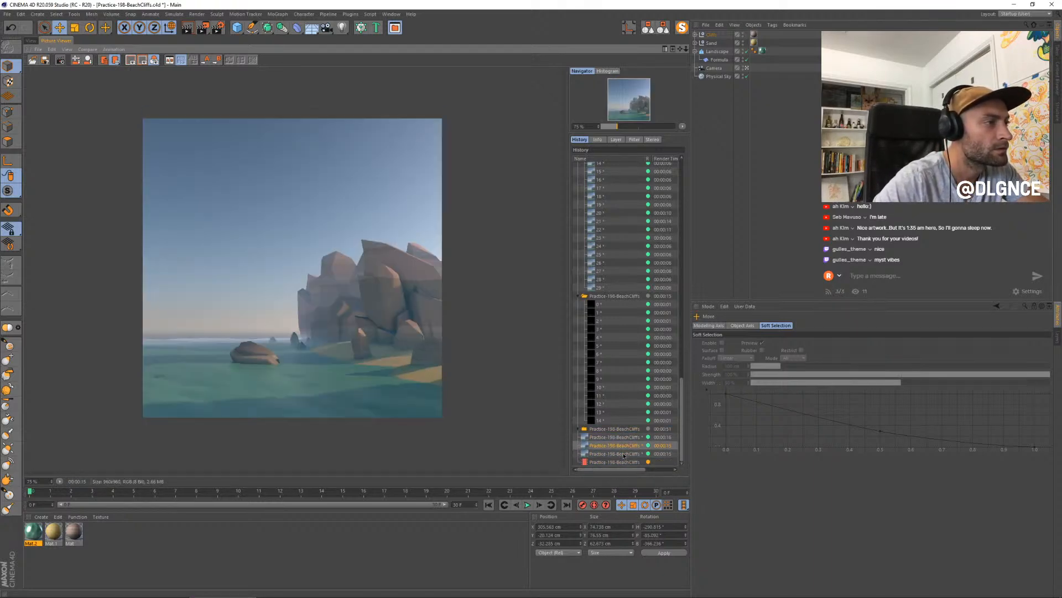
key(Down)
key(Up)
key(Down)
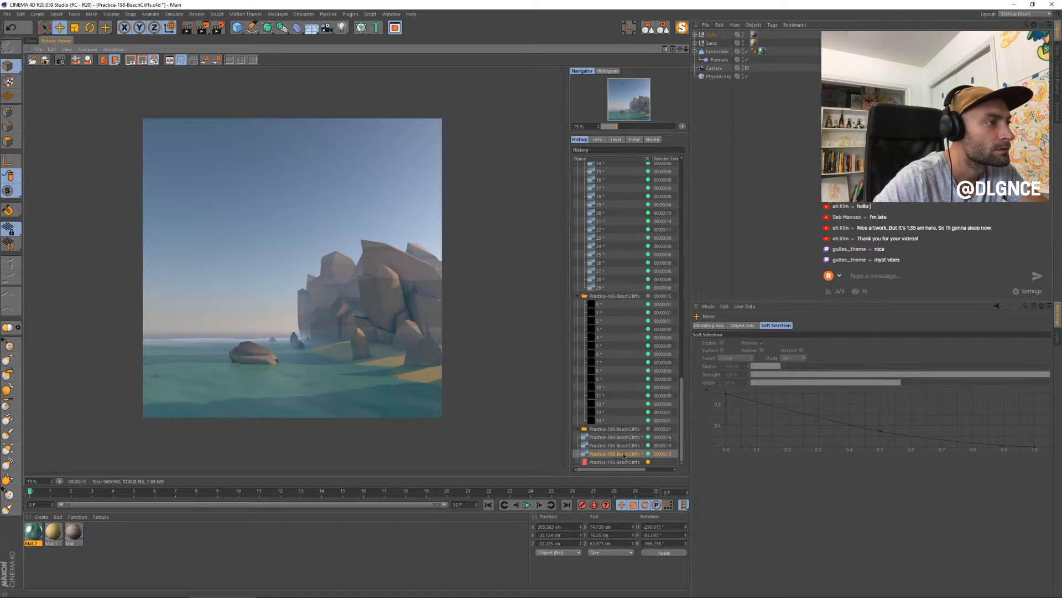
key(Up)
key(Up)
key(Down)
key(Down)
key(Down)
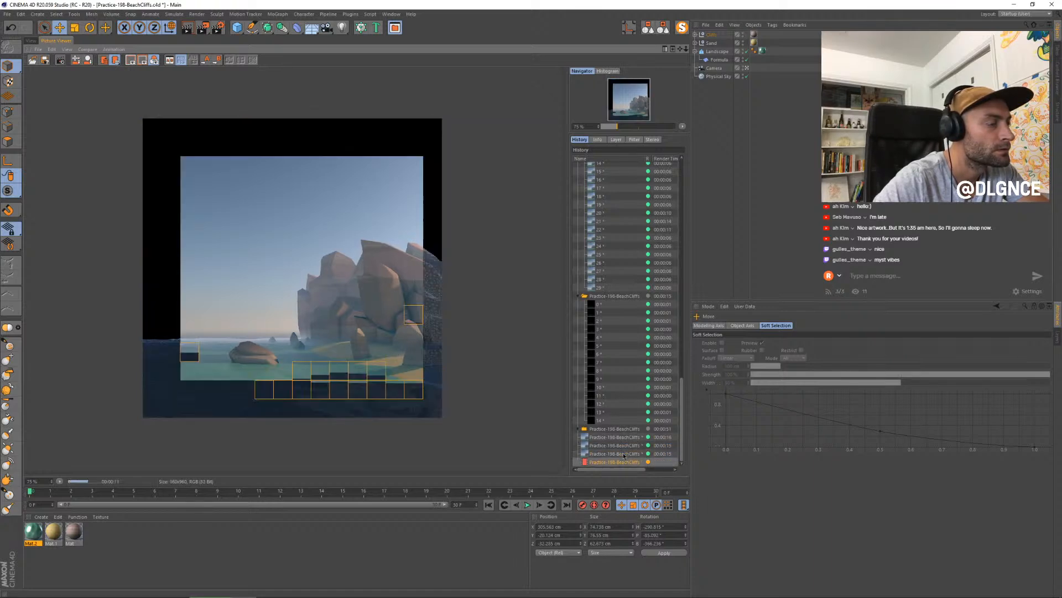
- Compare the newest full-scene render with the one before it, checking the foreground rock on the beach
key(Up)
key(Up)
key(Up)
key(Up)
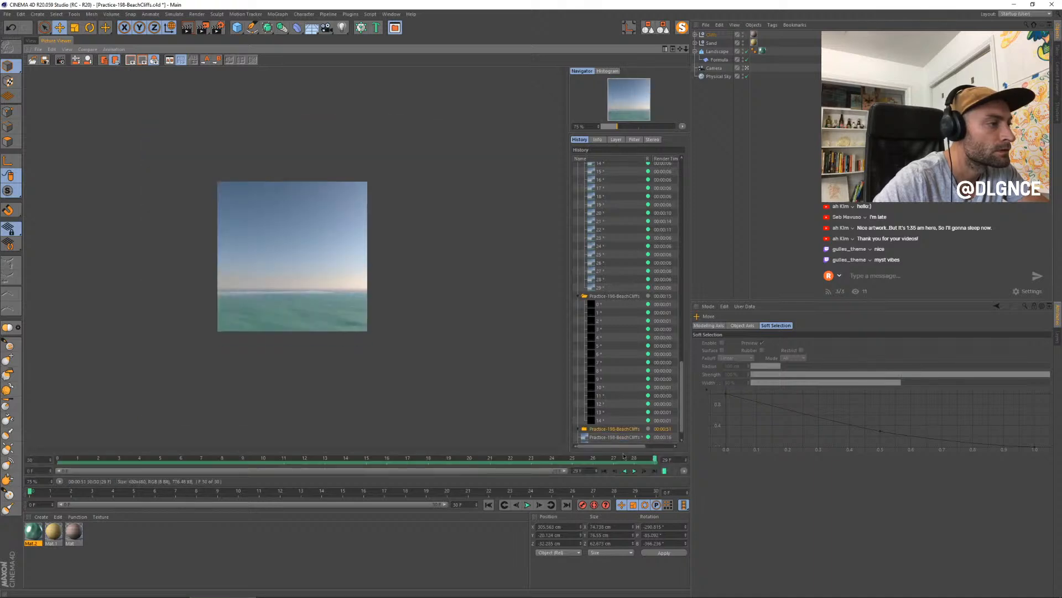
key(Down)
key(Down)
key(Down)
key(Down)
key(Up)
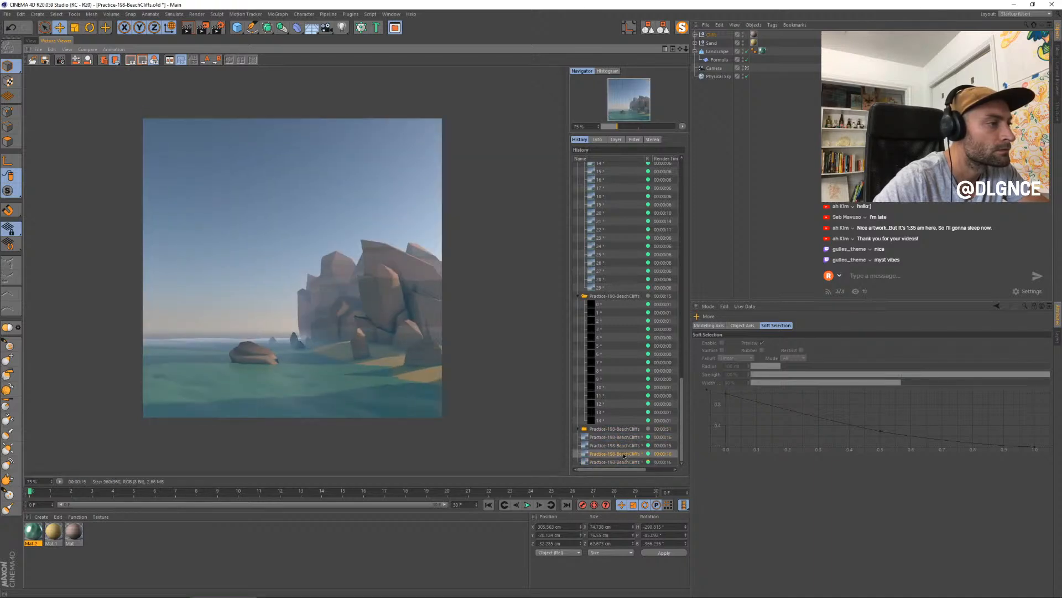
key(Down)
key(Up)
key(Down)
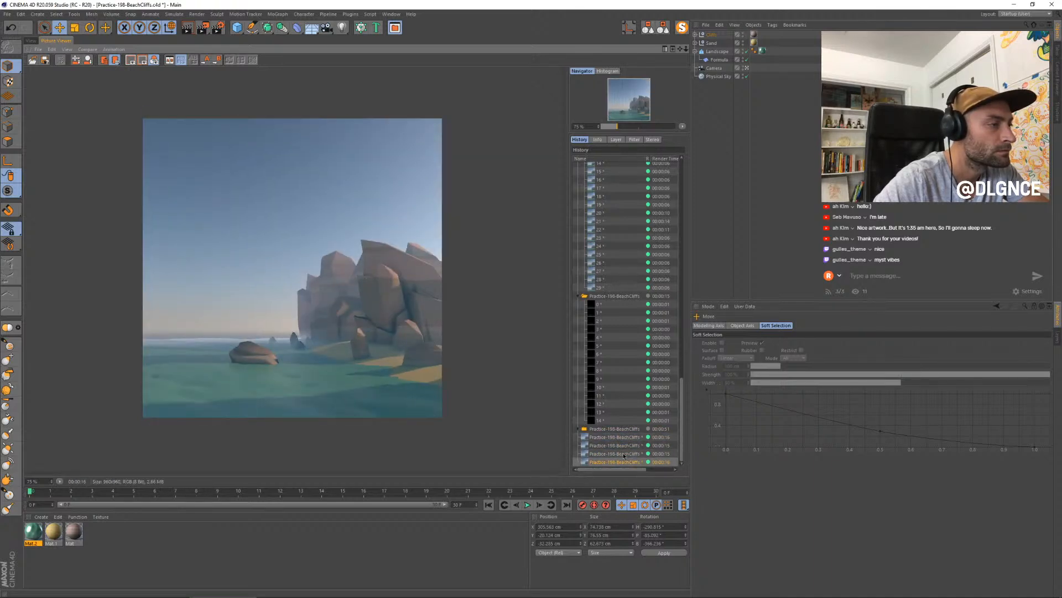
key(Up)
key(Down)
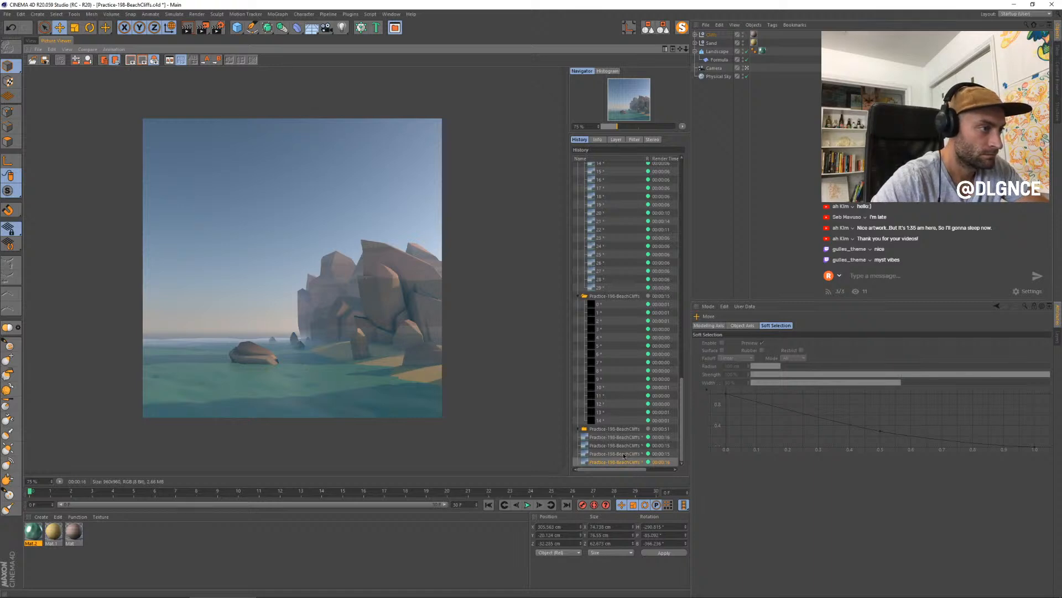
key(Up)
key(Down)
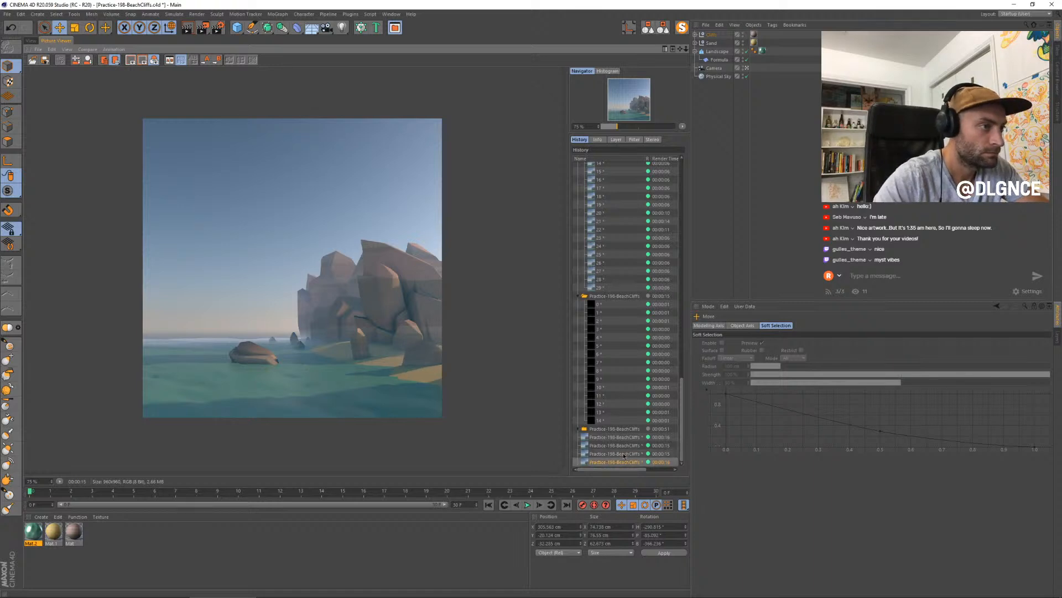
- Rotate the blocky foreground rock slightly around its heading axis and check it against the last render
click(34, 41)
key(r)
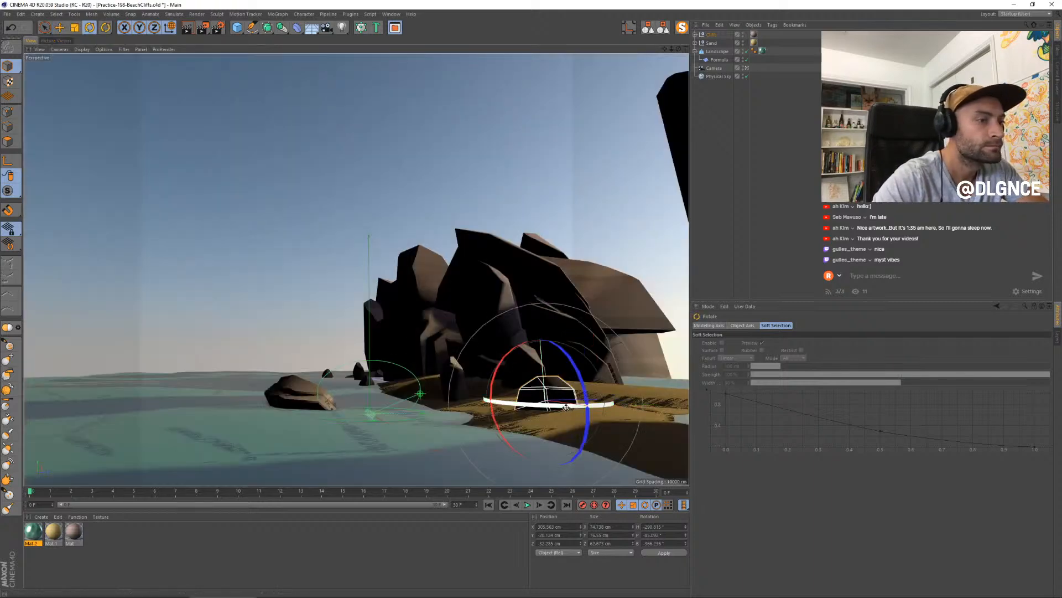
drag(567, 409, 571, 405)
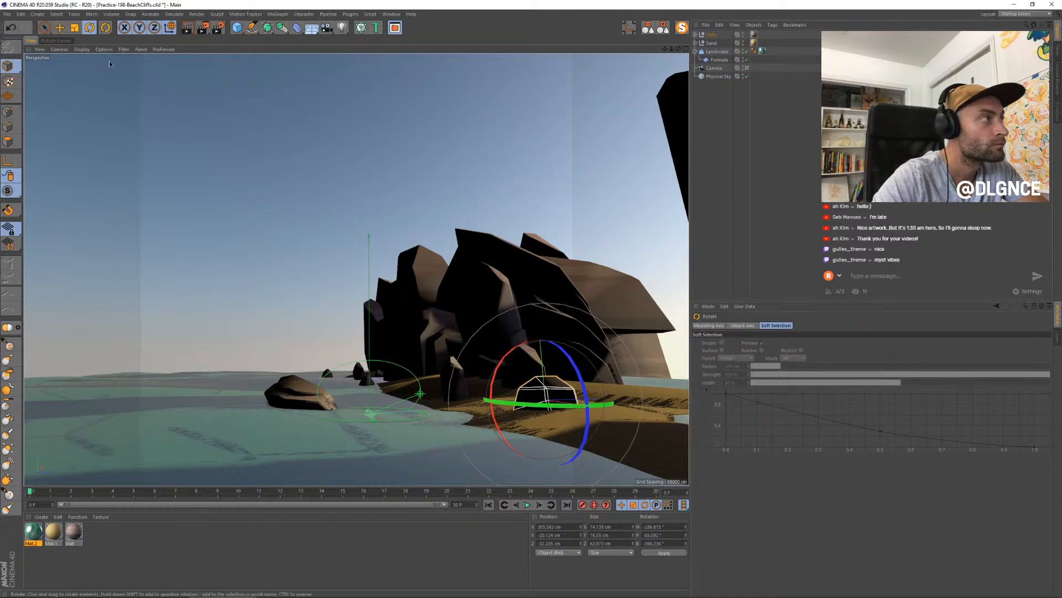
click(52, 41)
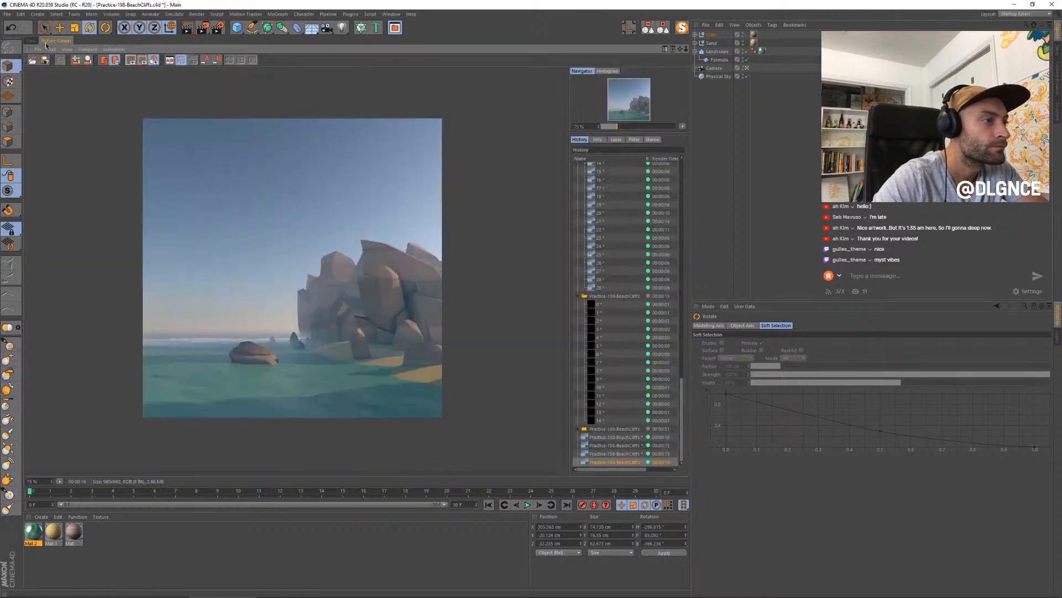
click(32, 40)
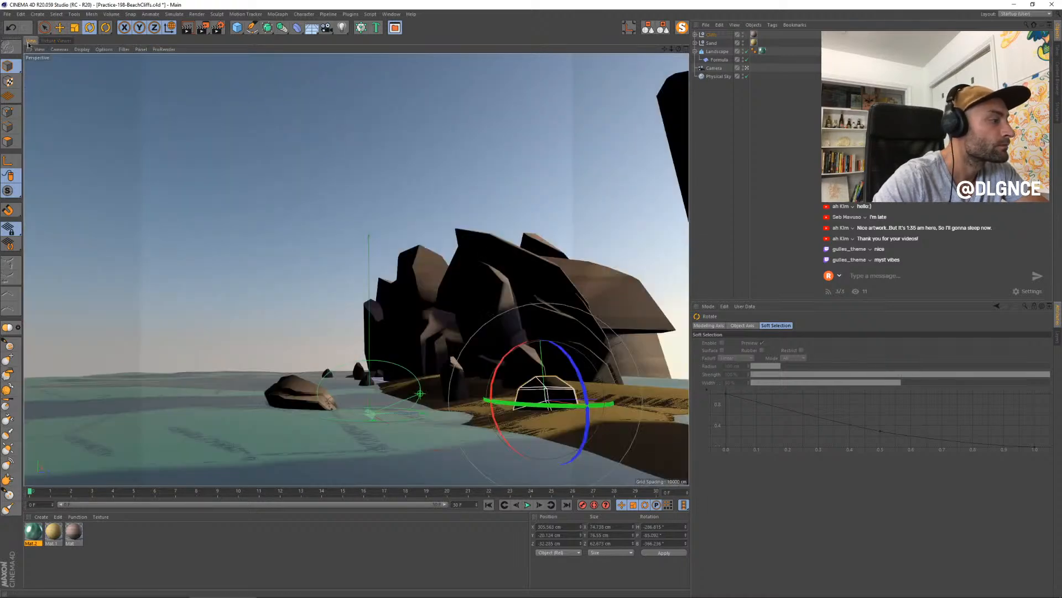
- Copy the Gradient shader from the rock material's Color channel and paste it as the Displacement texture
double_click(74, 532)
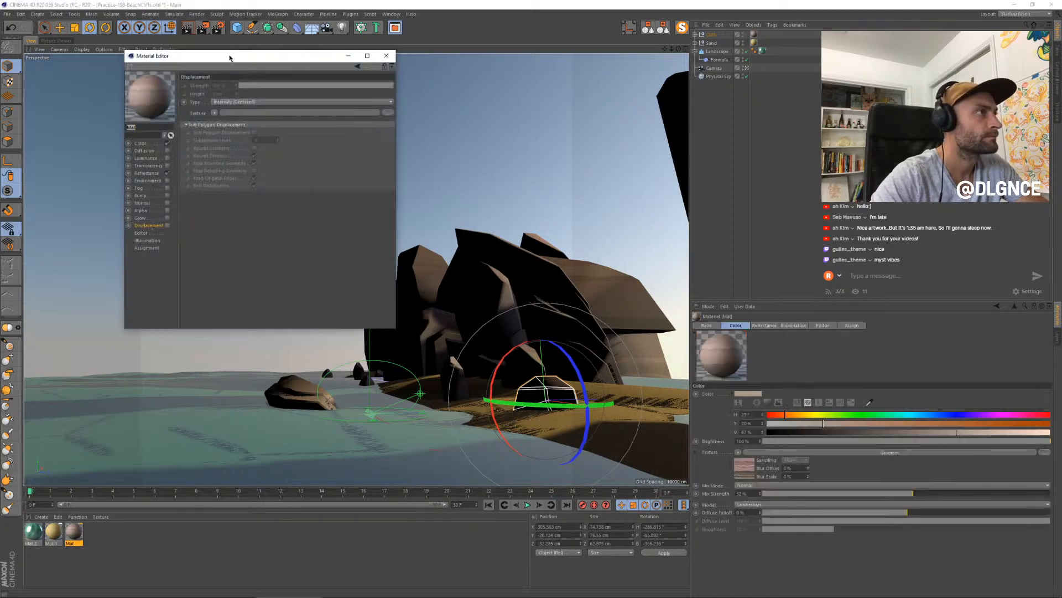
drag(229, 57, 466, 235)
click(389, 322)
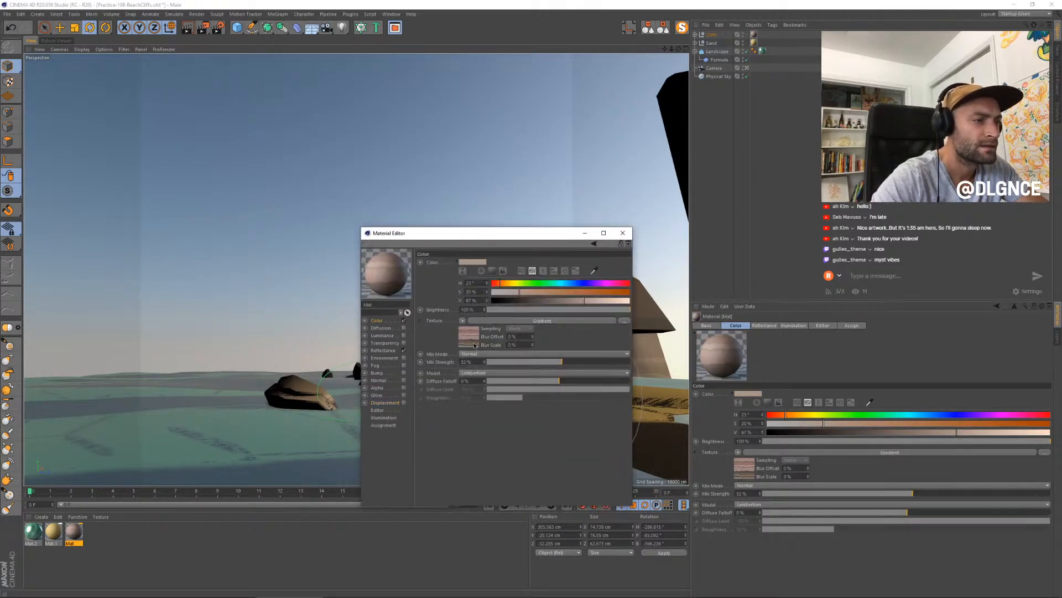
click(386, 402)
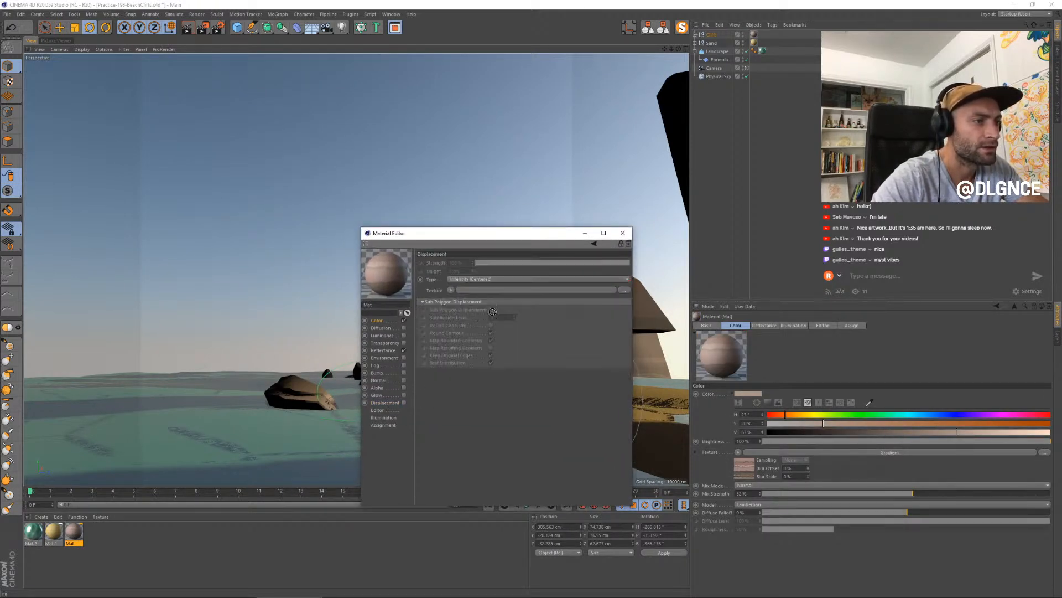
click(453, 291)
click(461, 333)
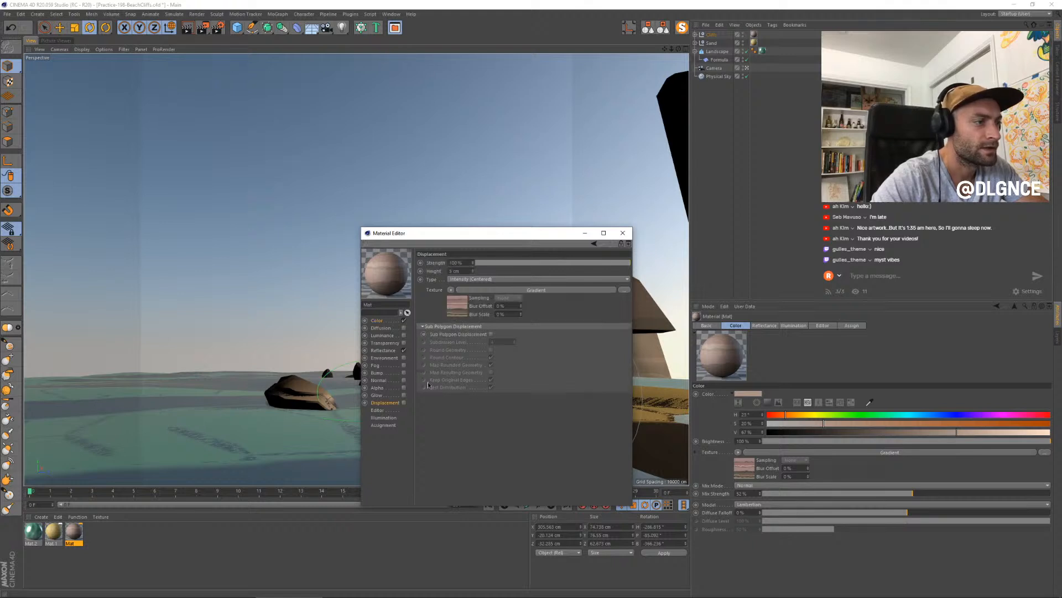
- Enable the rock material's Displacement channel with Sub-Polygon Displacement and set the subdivision level to 2
click(404, 403)
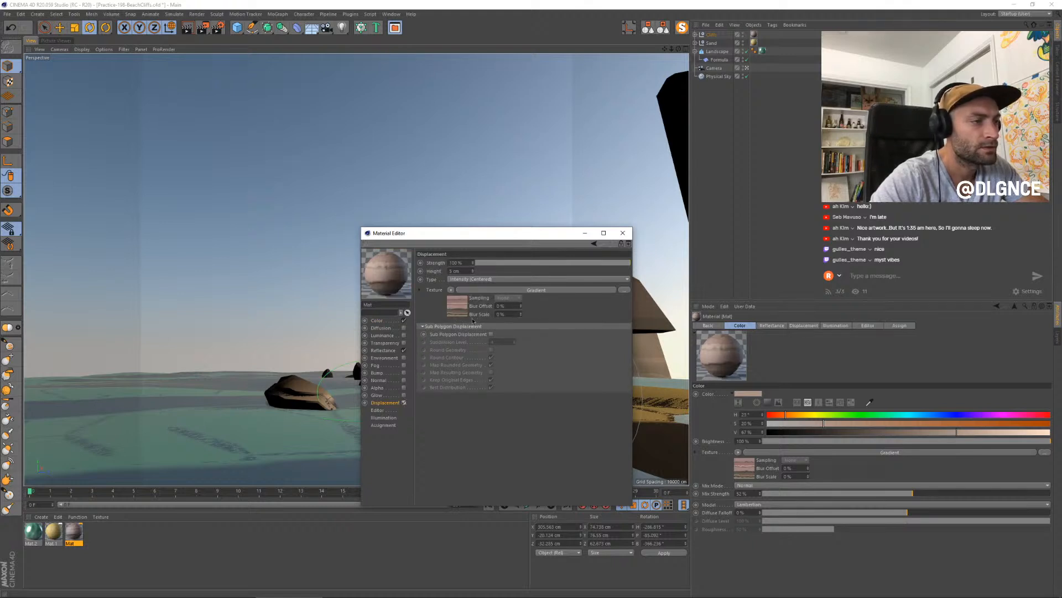
click(491, 334)
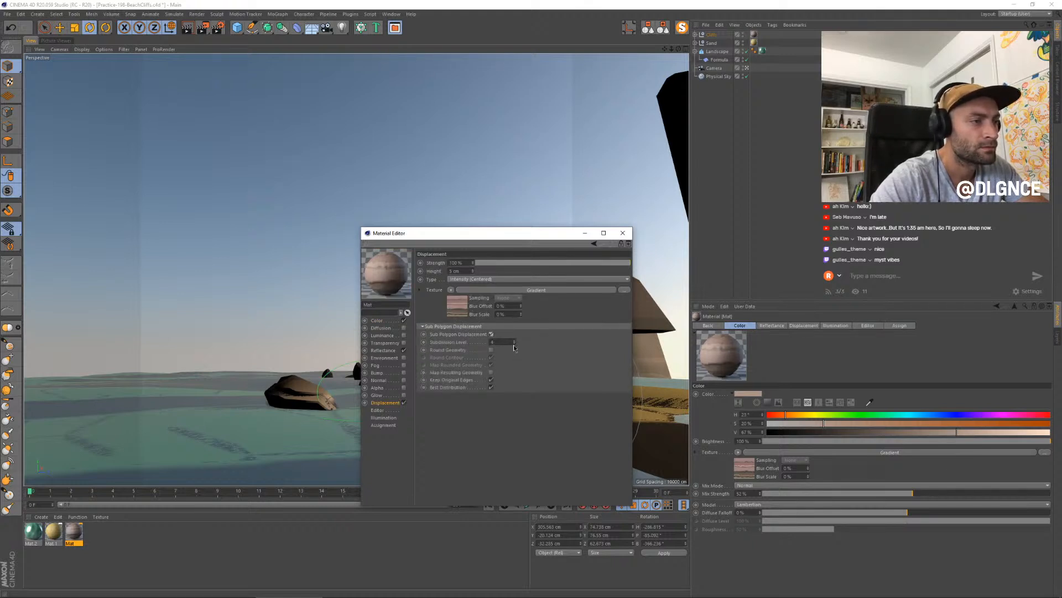
click(514, 344)
click(514, 344)
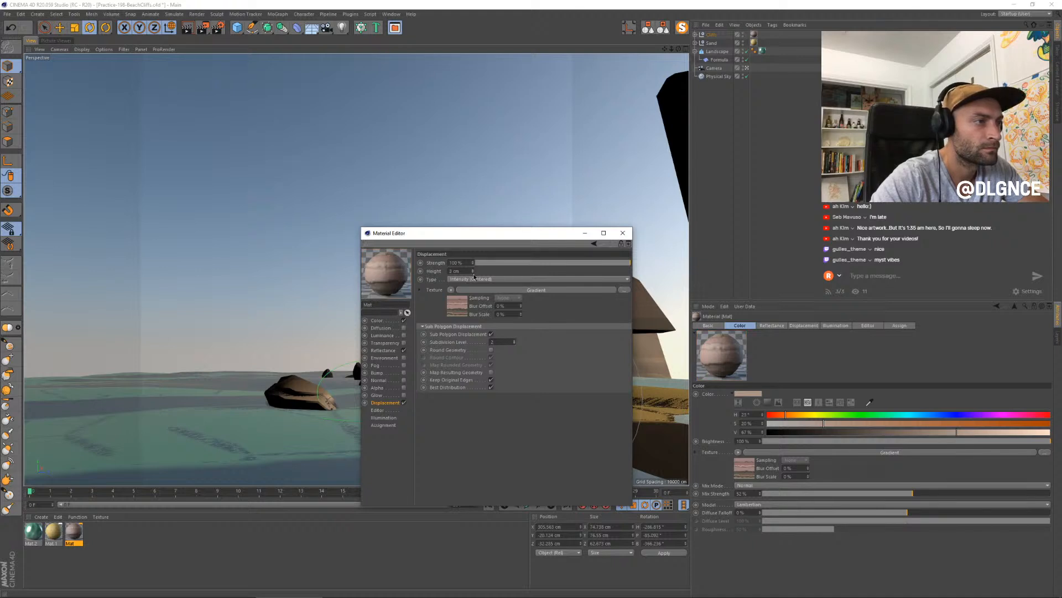
- Set the displacement height to 1 cm and wrap the displacement Gradient in a Layer shader
click(456, 308)
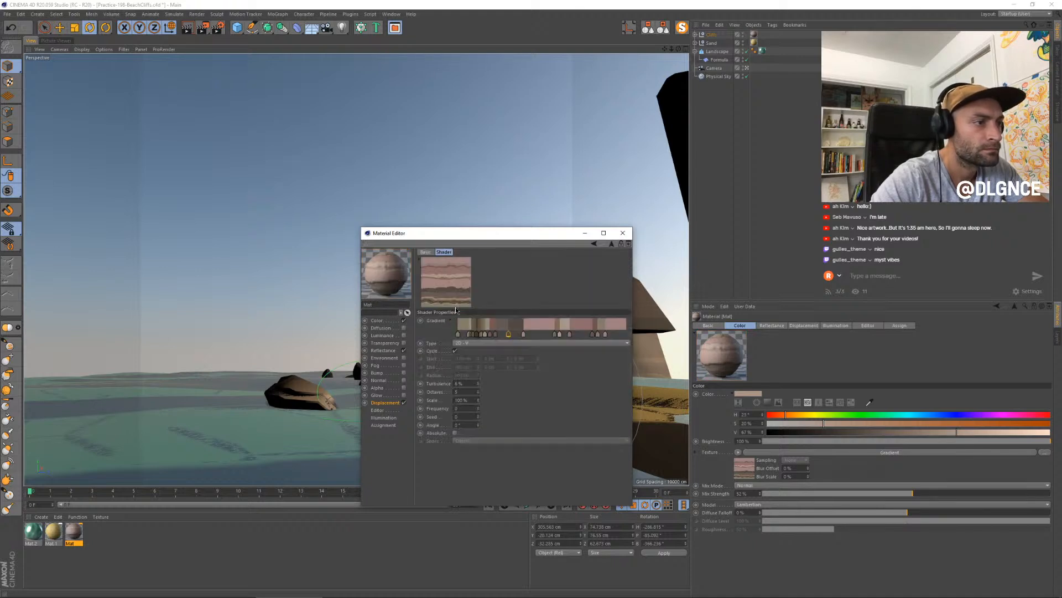
click(386, 403)
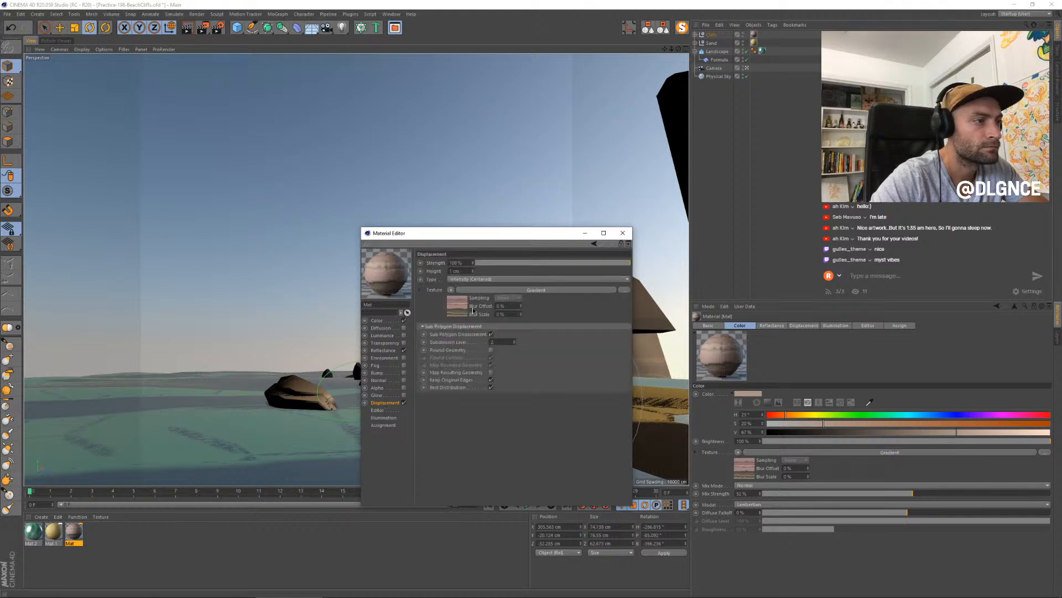
click(451, 291)
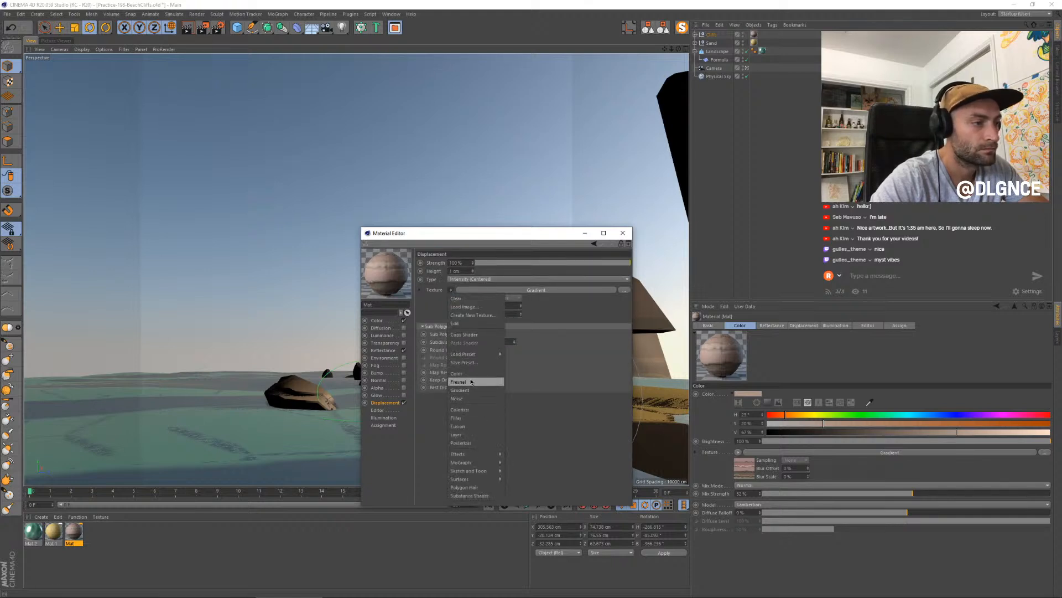
click(477, 436)
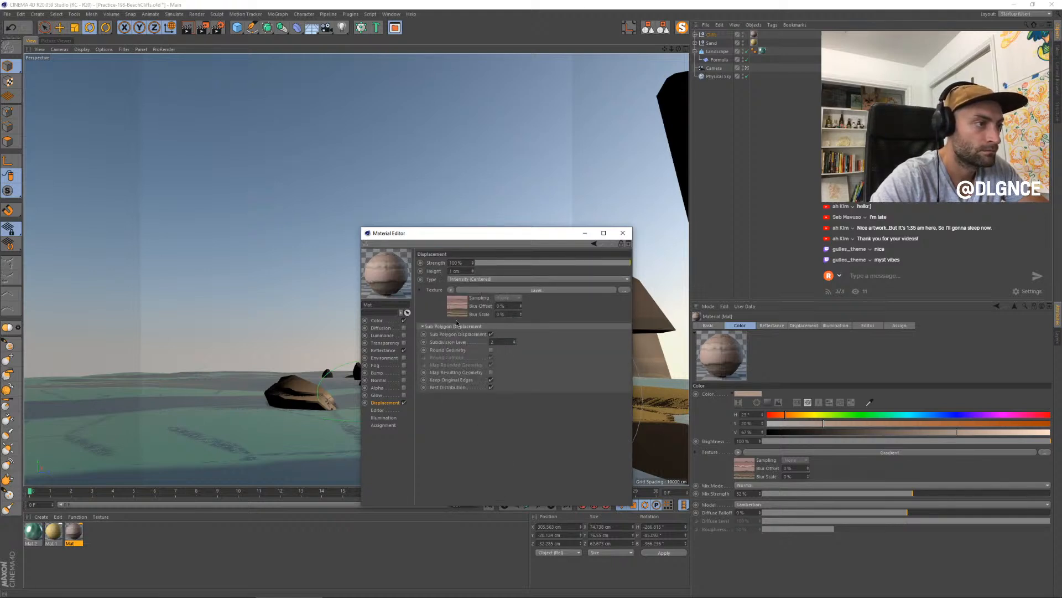
- Add a Hue / Sat / Lightness effect to the displacement Layer shader with saturation at -100% and lightness at about -46%
click(441, 328)
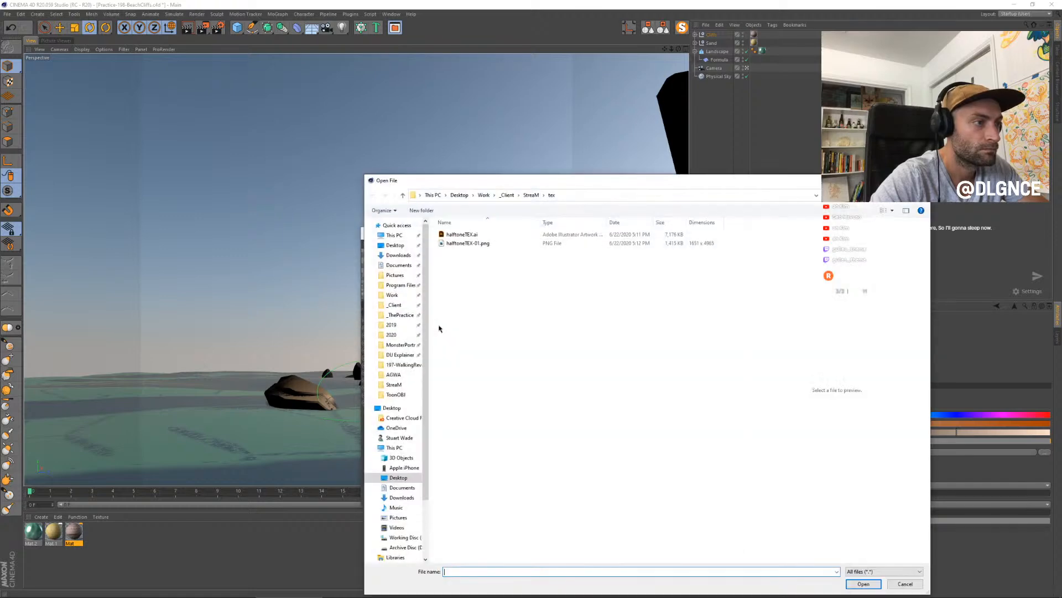
click(914, 587)
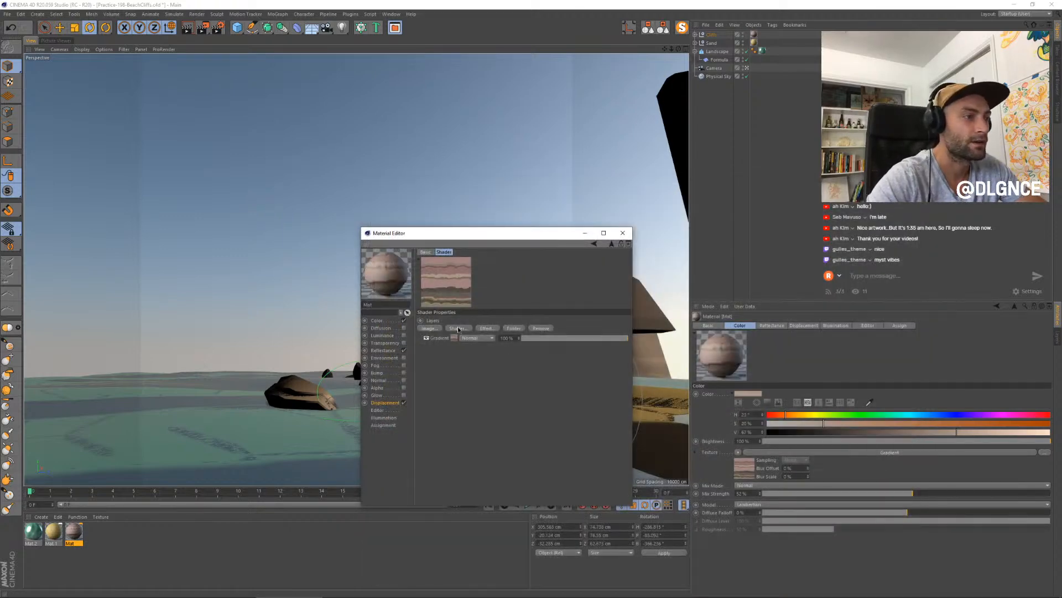
click(479, 329)
click(529, 340)
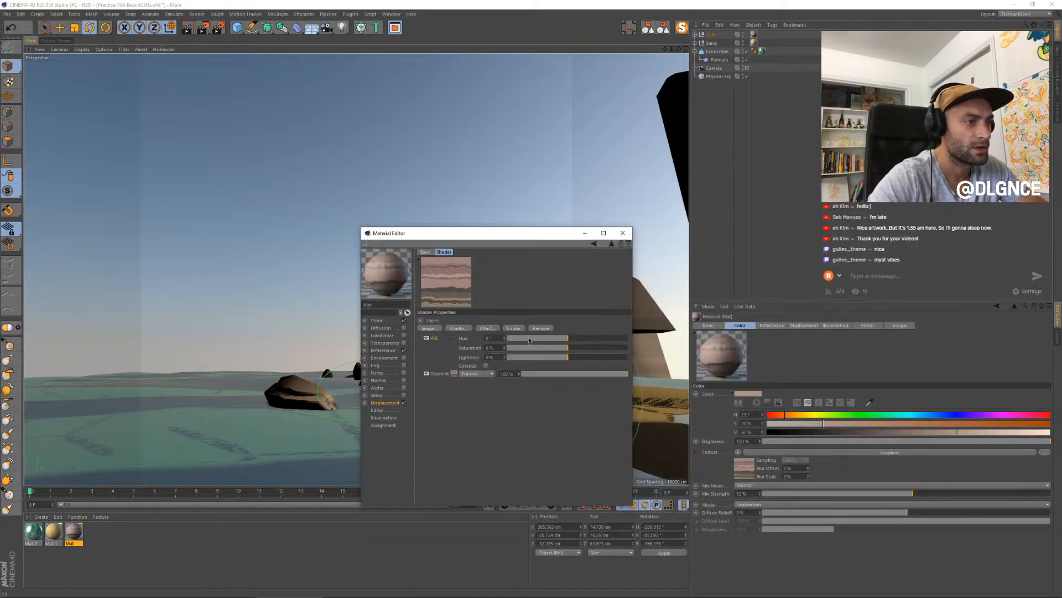
drag(529, 341, 476, 332)
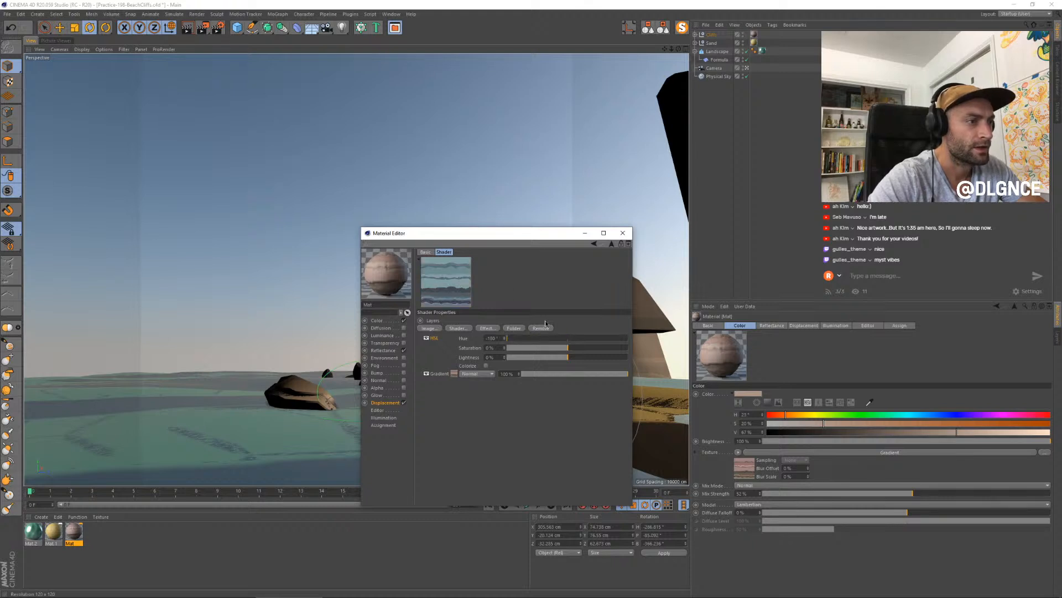
drag(575, 350, 507, 349)
click(567, 342)
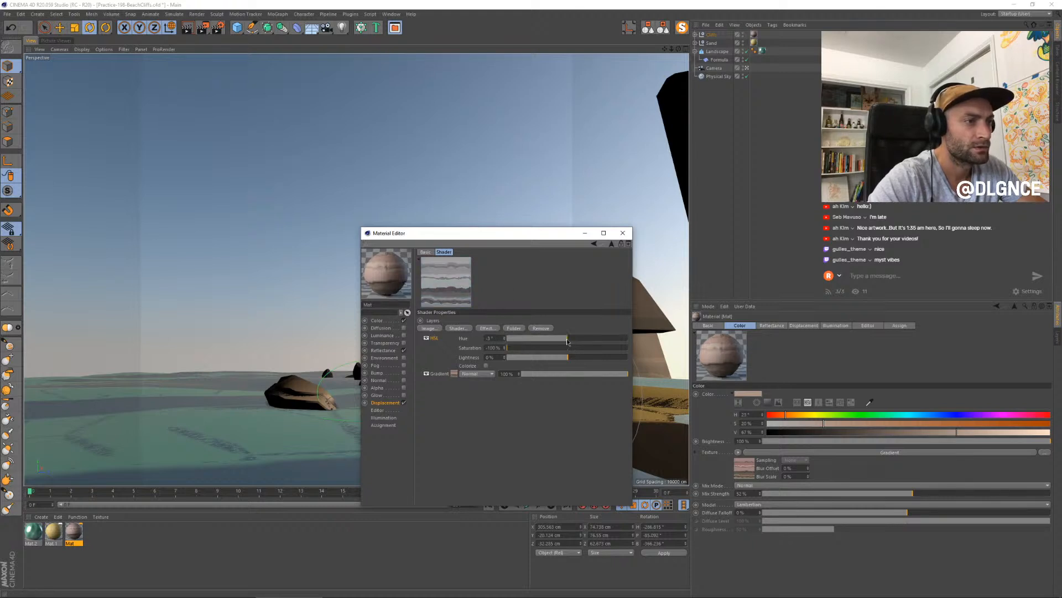
click(558, 359)
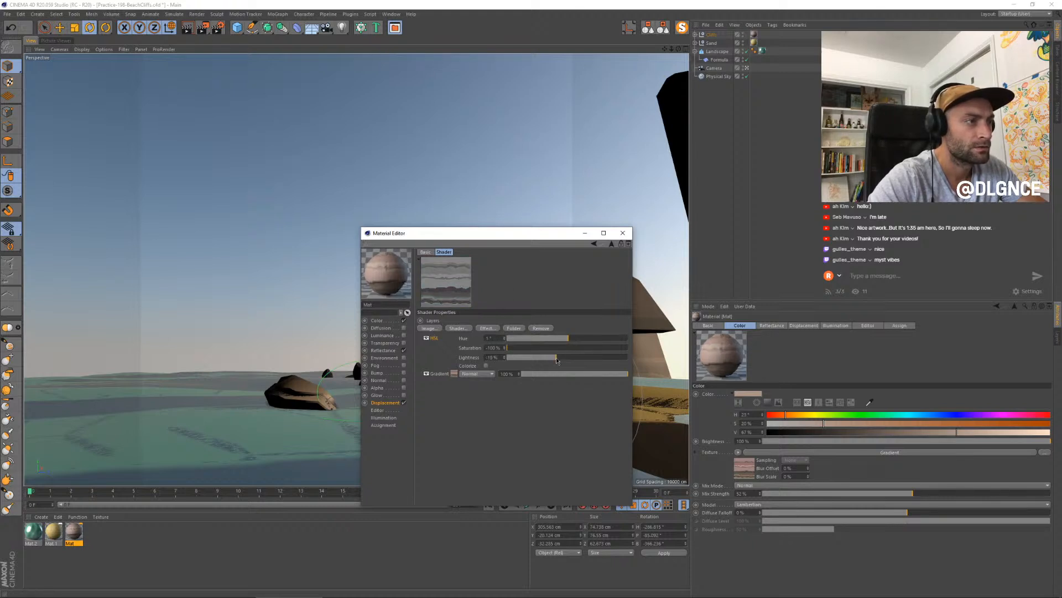
drag(551, 358, 540, 357)
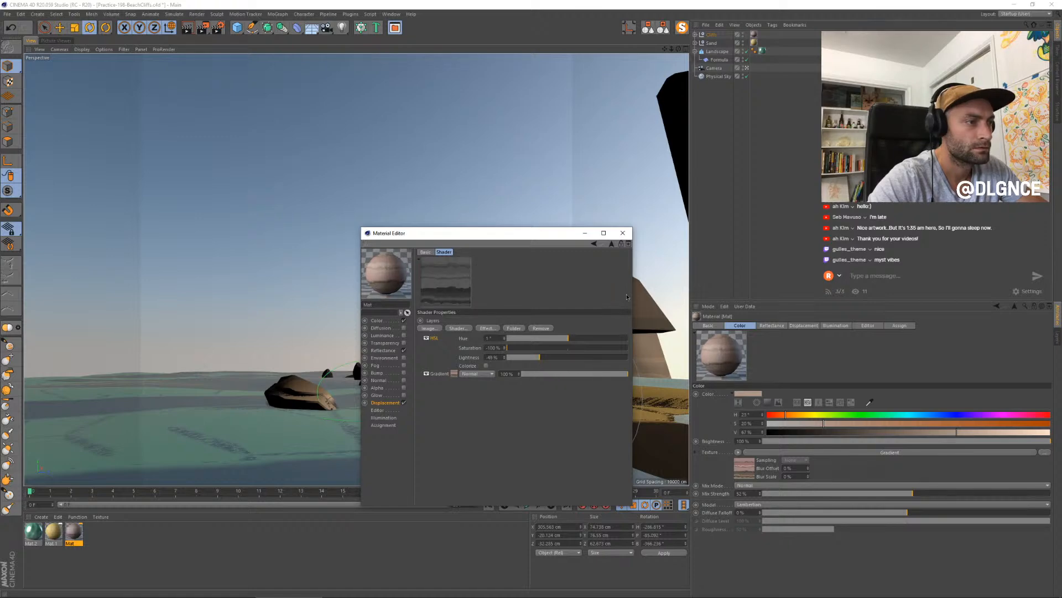
click(624, 234)
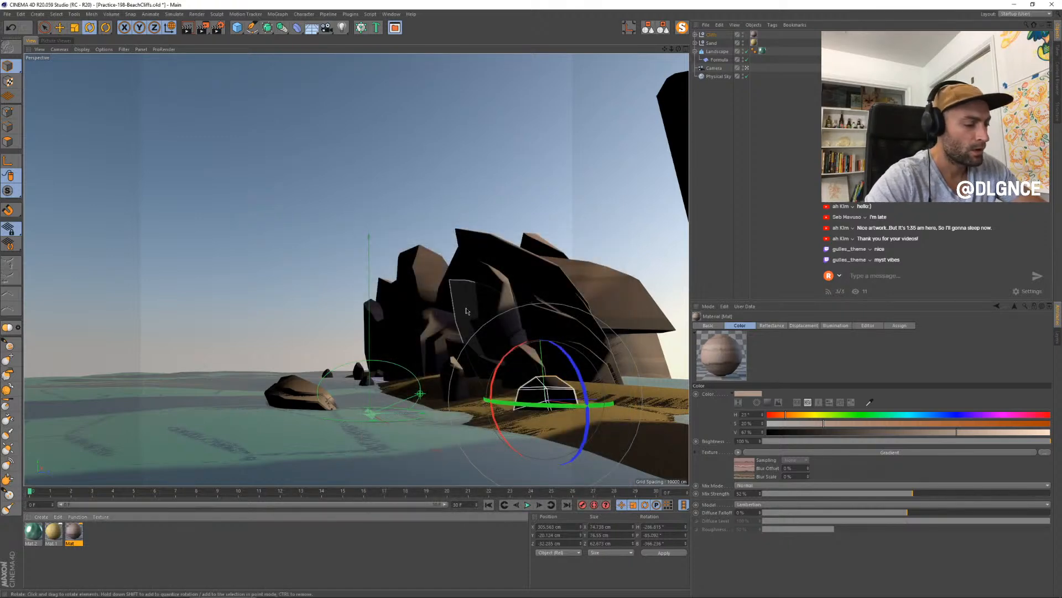
- Render a new still in the Picture Viewer and compare it with the previous render in the history
key(shift+r)
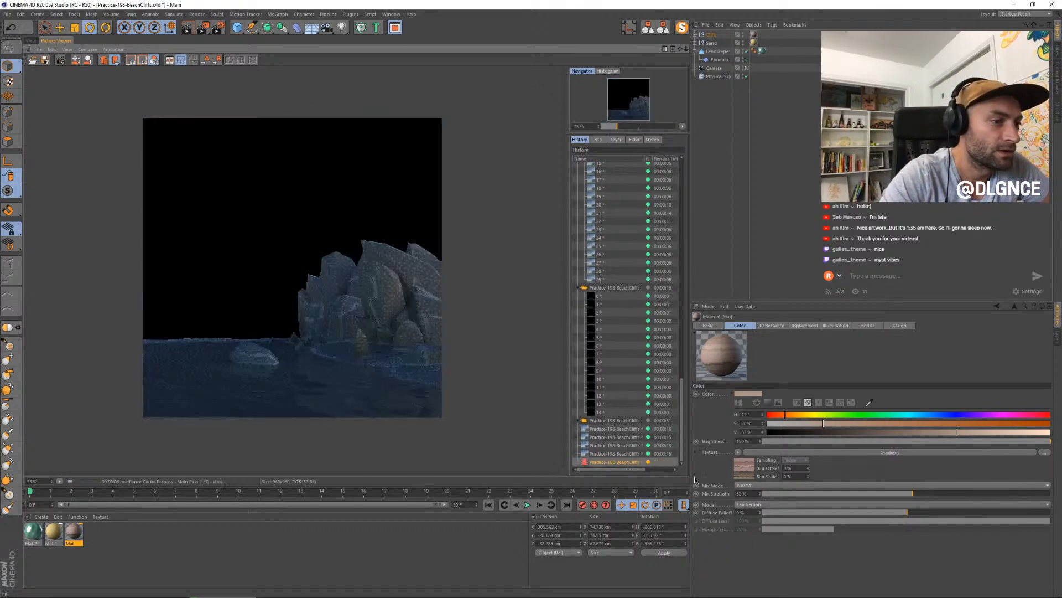
click(633, 463)
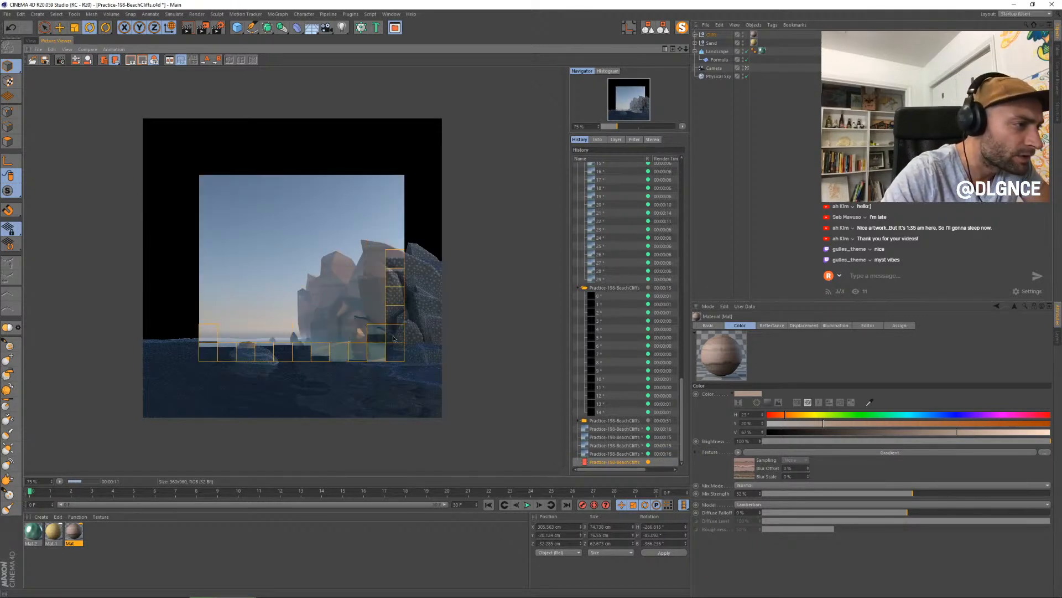
click(599, 454)
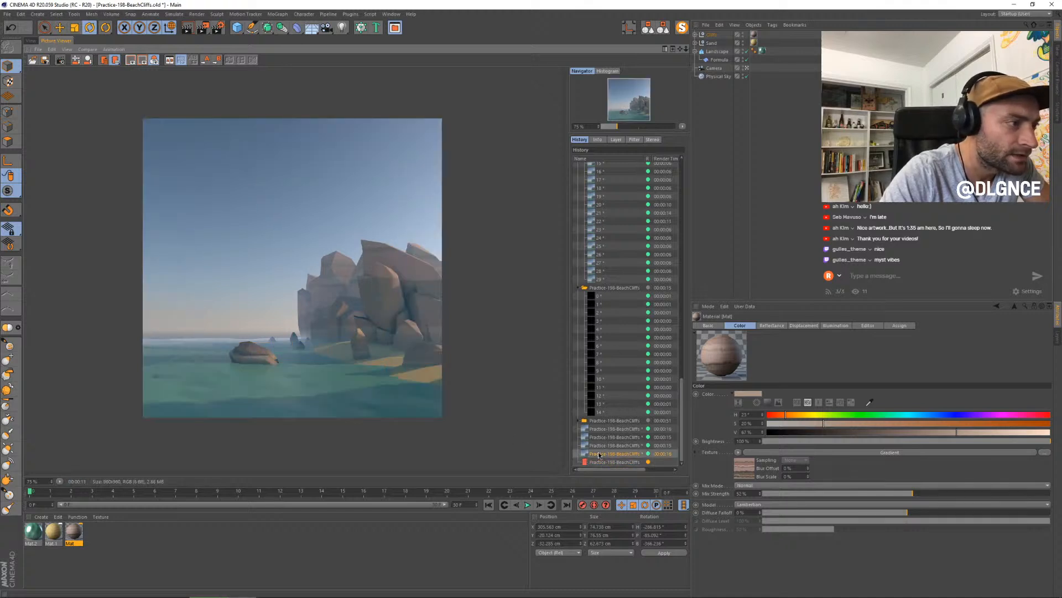
key(Down)
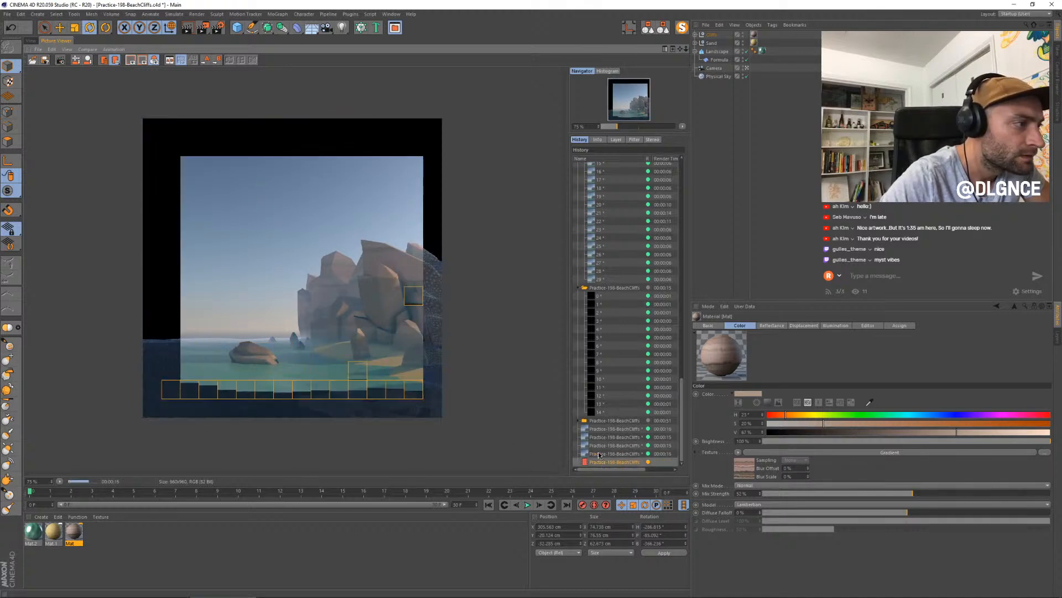
key(Up)
key(Up)
key(Up)
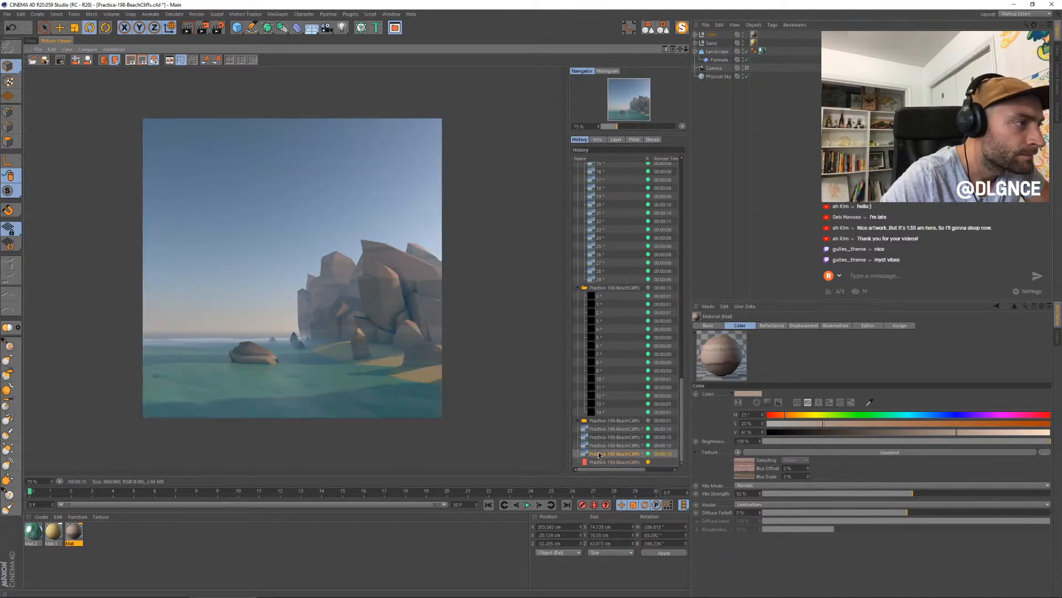
key(Down)
key(Down)
key(Down)
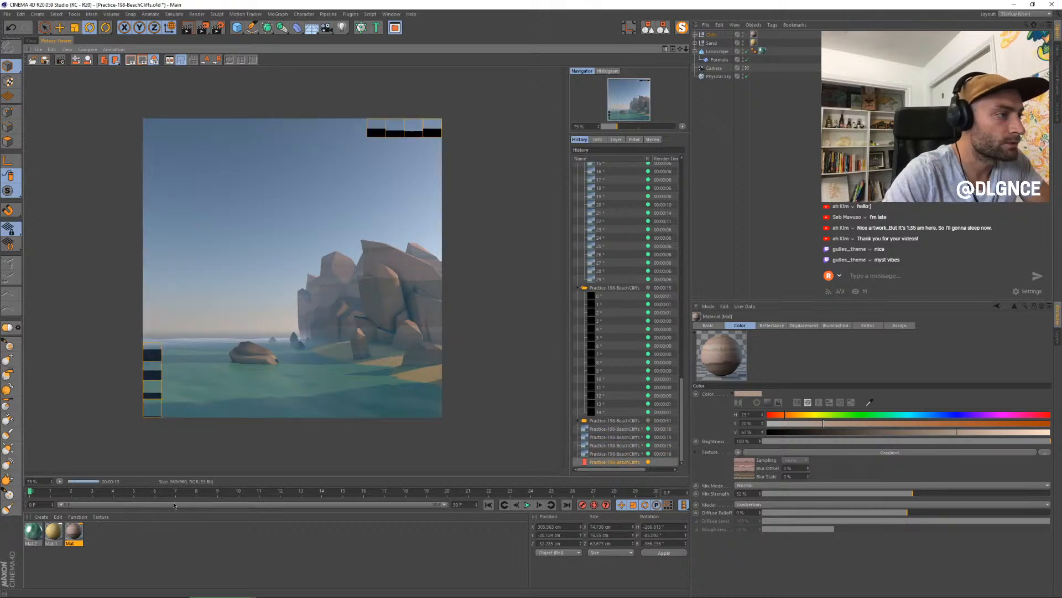
scroll(310, 344, up, 1)
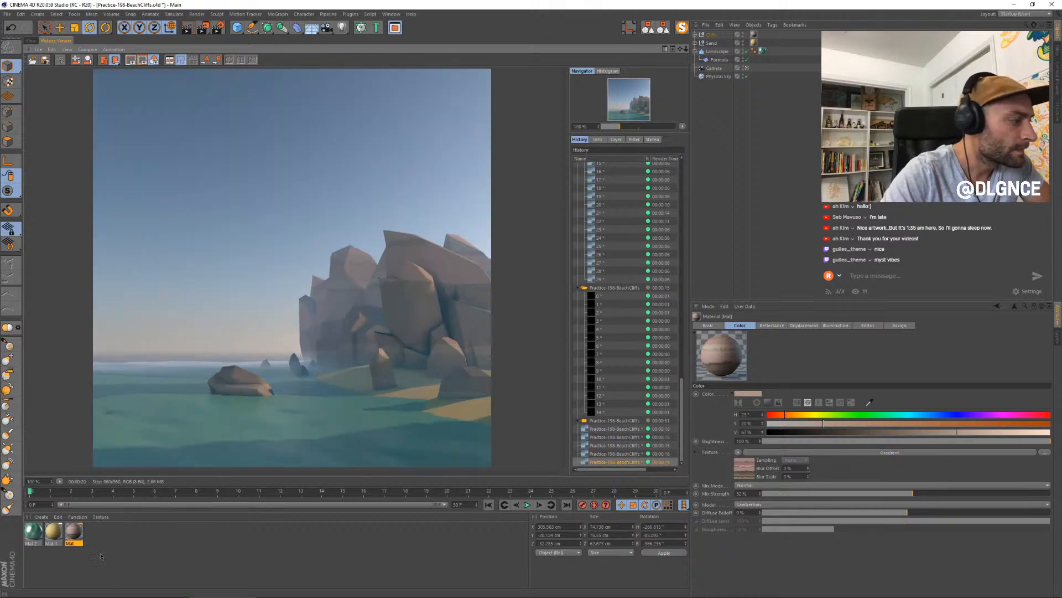
- Set the rock material's displacement height to 2 cm and open the Layer shader of its displacement texture
double_click(73, 531)
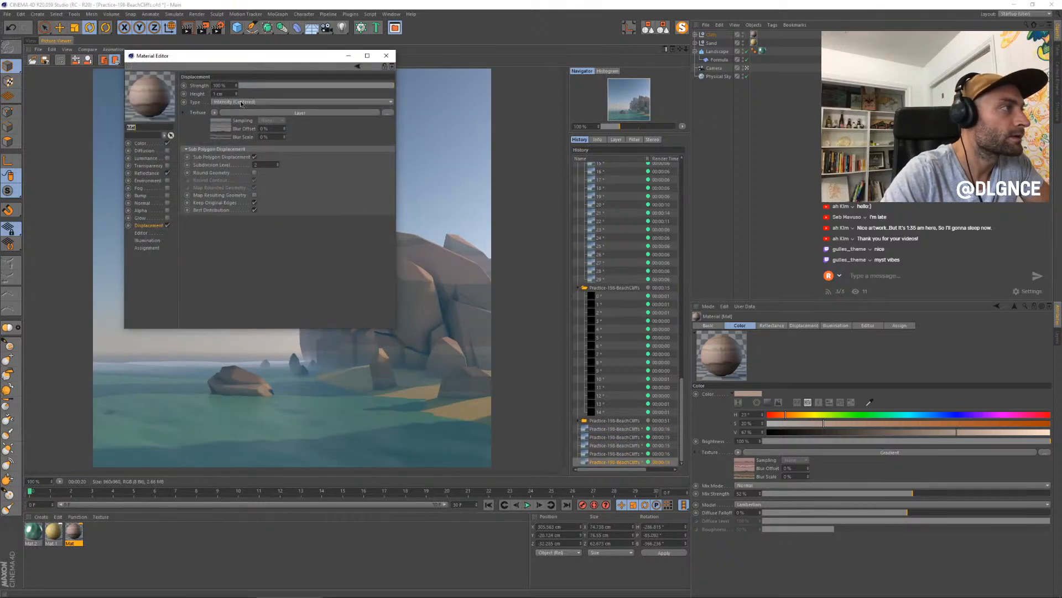
click(236, 92)
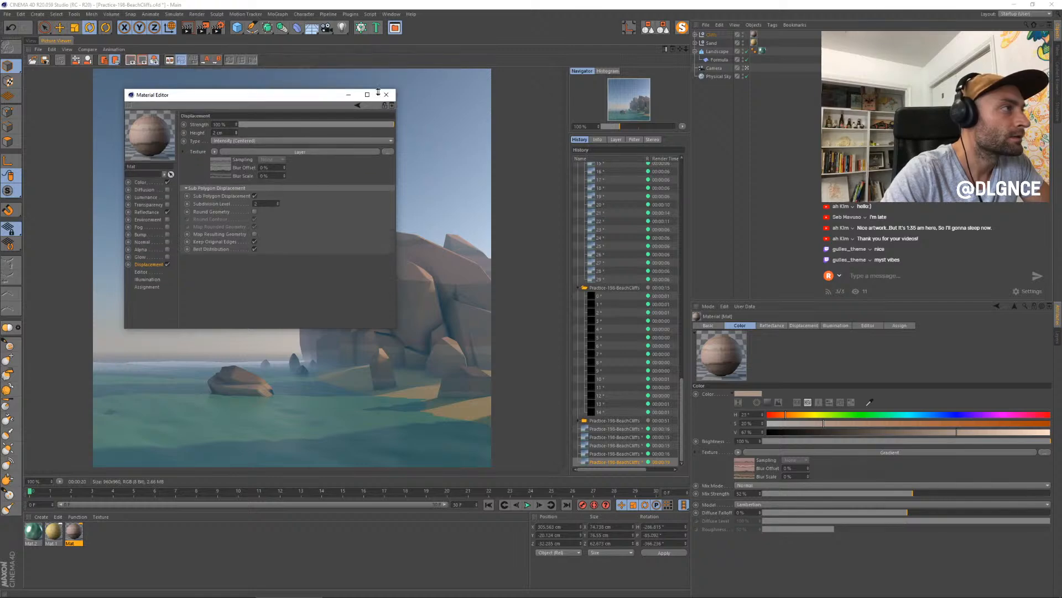
drag(315, 60, 852, 205)
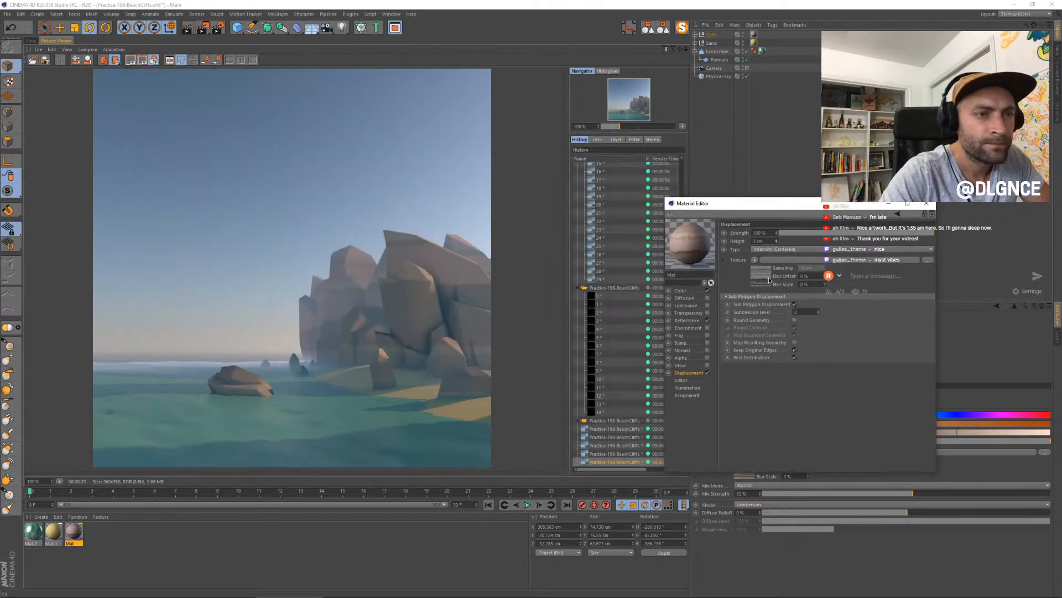
click(765, 275)
drag(752, 210, 605, 222)
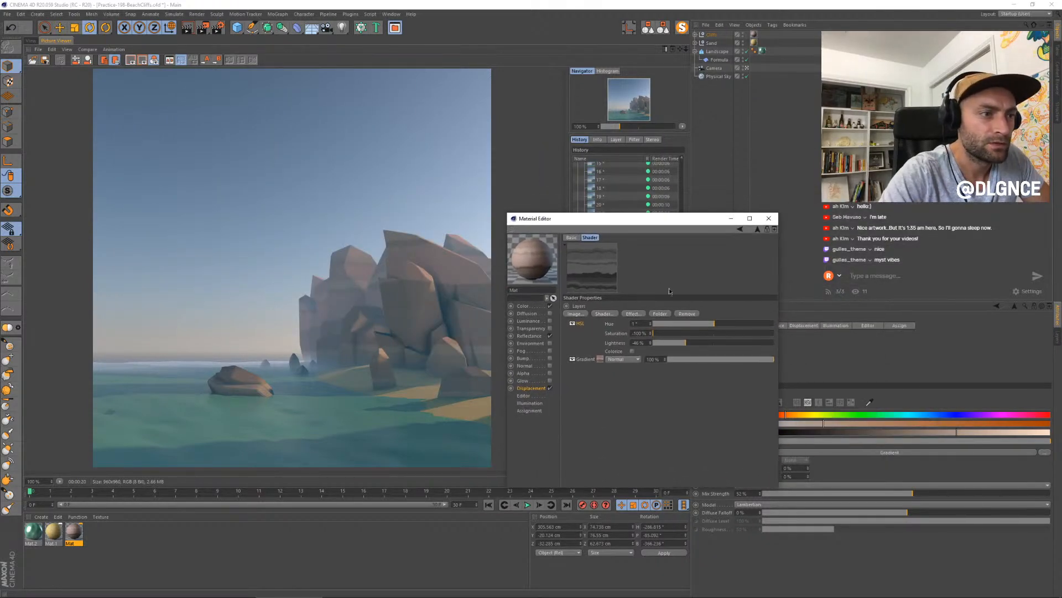
- Try a Brightness / Contrast / Gamma effect at 32% brightness and 79% contrast on the displacement layers, and delete it
click(634, 314)
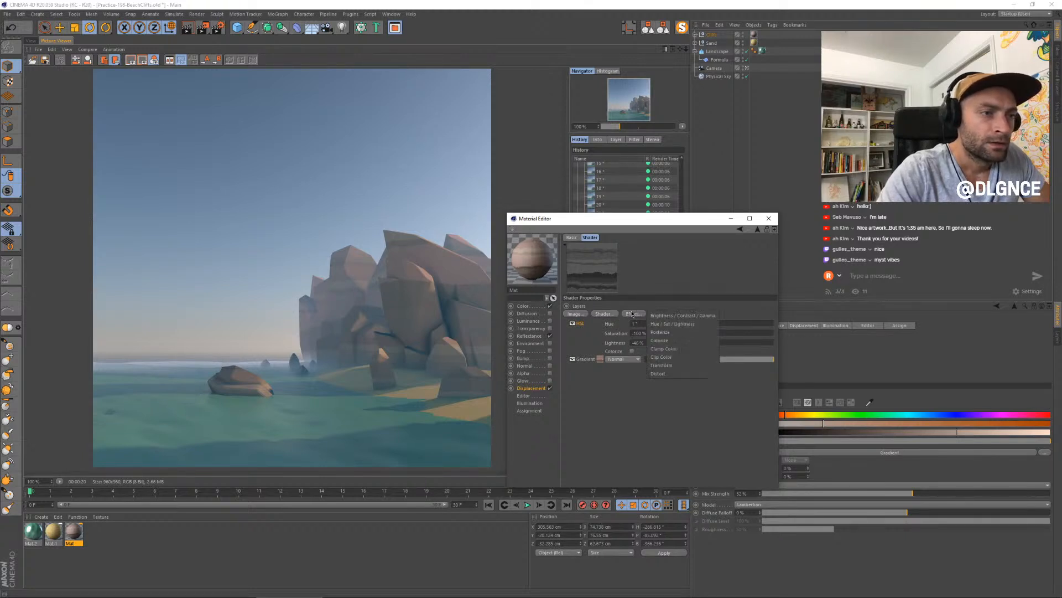
click(682, 316)
mouse_move(725, 324)
mouse_down()
mouse_move(762, 337)
mouse_move(734, 324)
mouse_up()
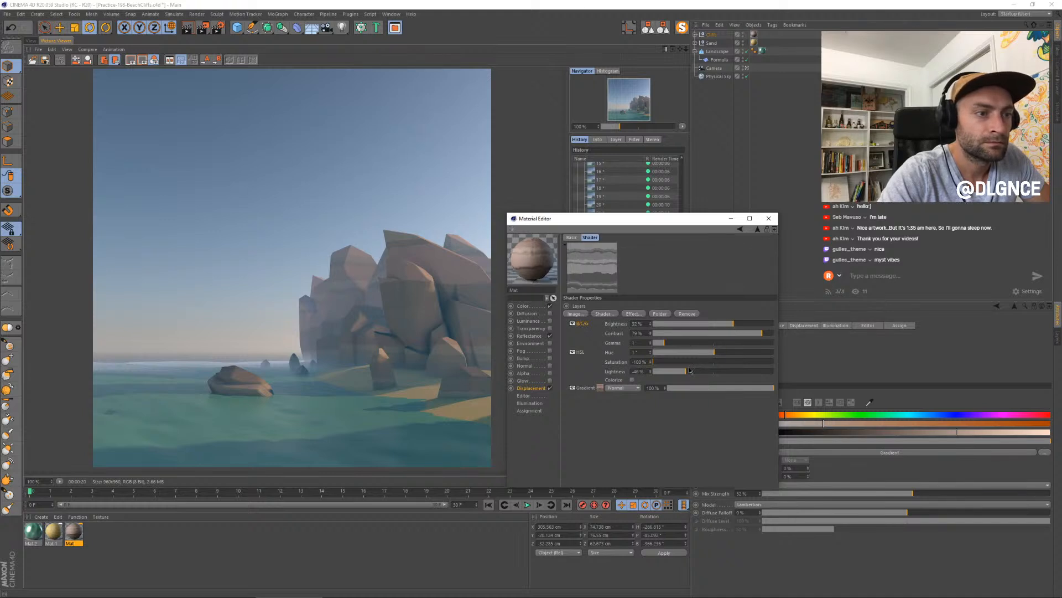
drag(691, 372, 682, 370)
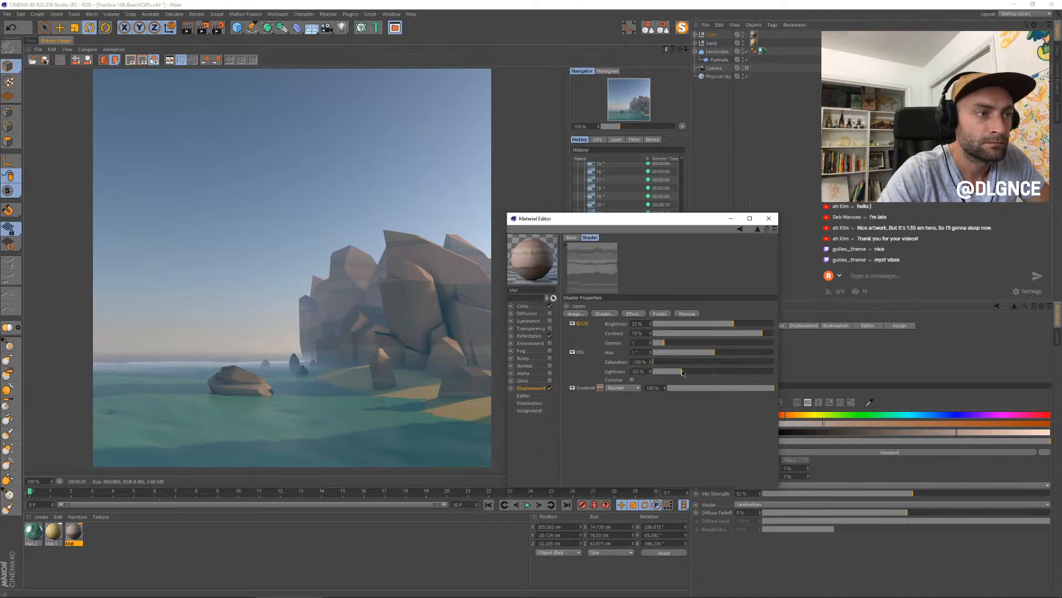
mouse_move(756, 337)
mouse_down()
mouse_move(776, 333)
mouse_move(742, 326)
mouse_up()
key(Delete)
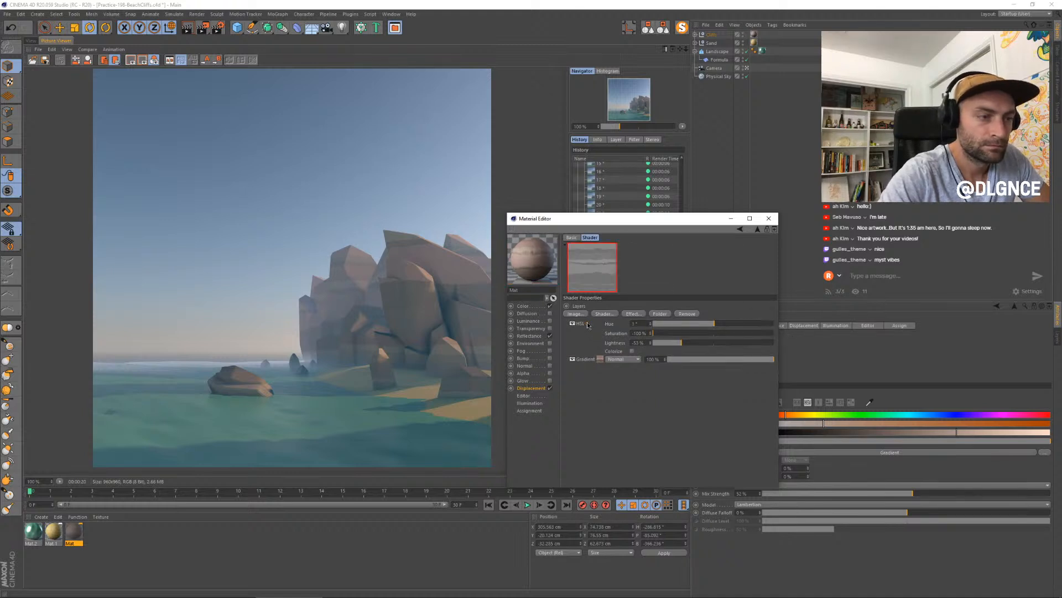
- Add a Brightness / Contrast / Gamma effect with about 21% brightness and 100% contrast, and set the HSL effect to -70% saturation and -17% lightness
click(637, 314)
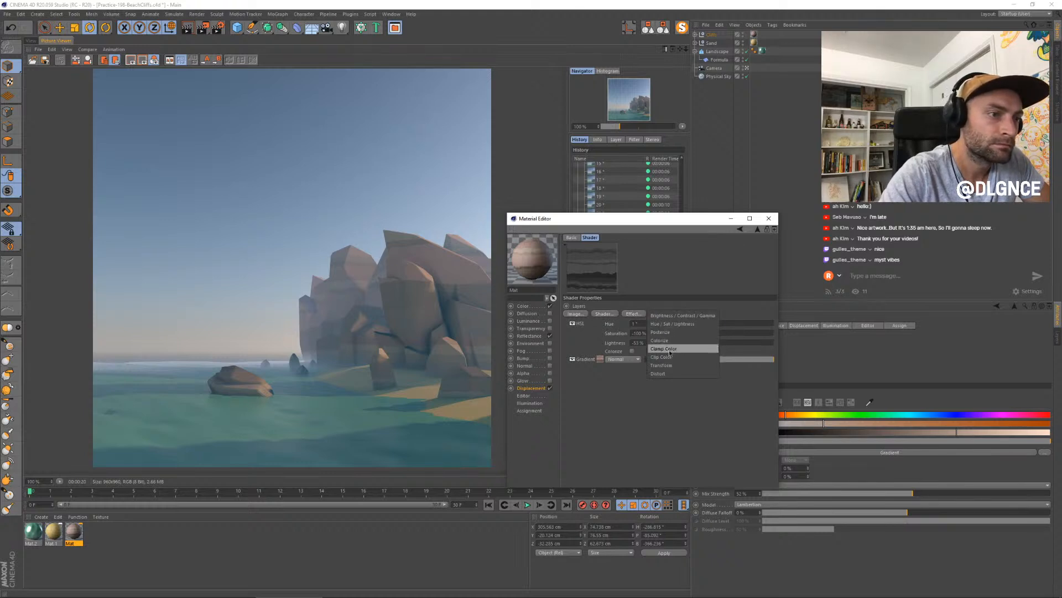
click(672, 317)
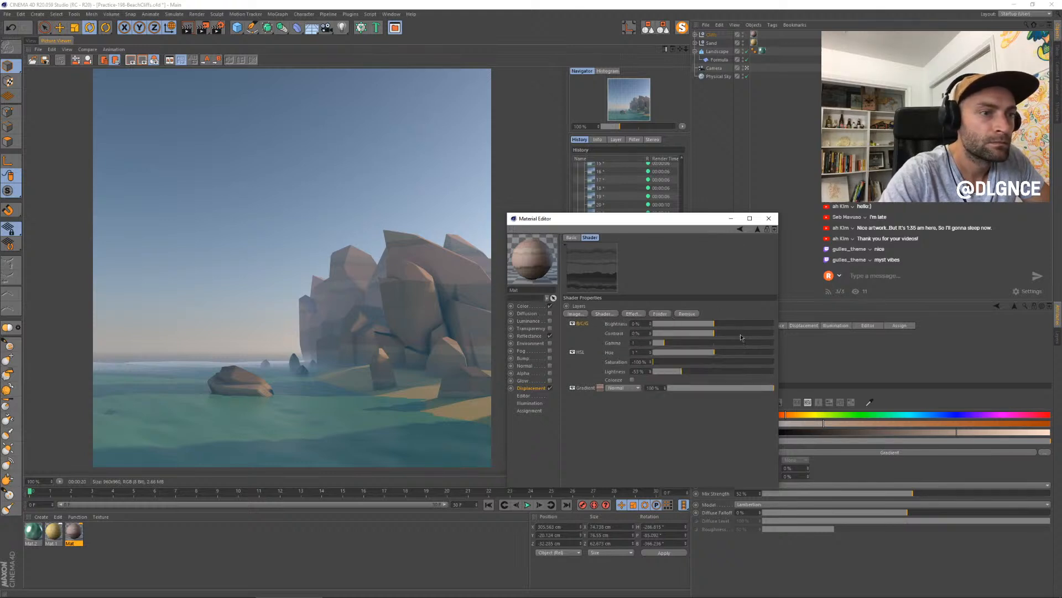
drag(714, 323, 727, 326)
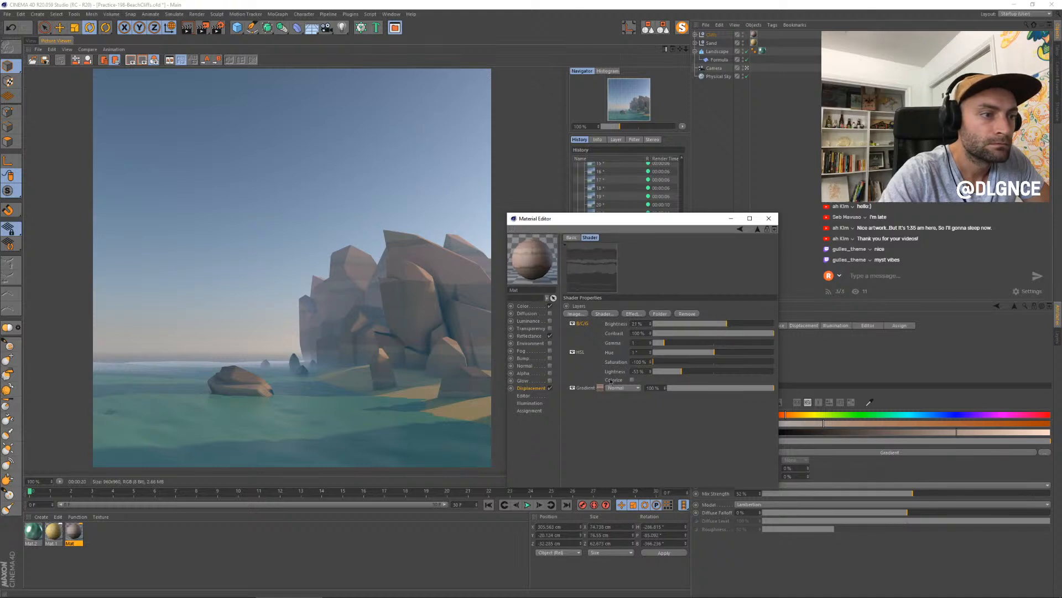
click(673, 363)
drag(674, 363, 714, 376)
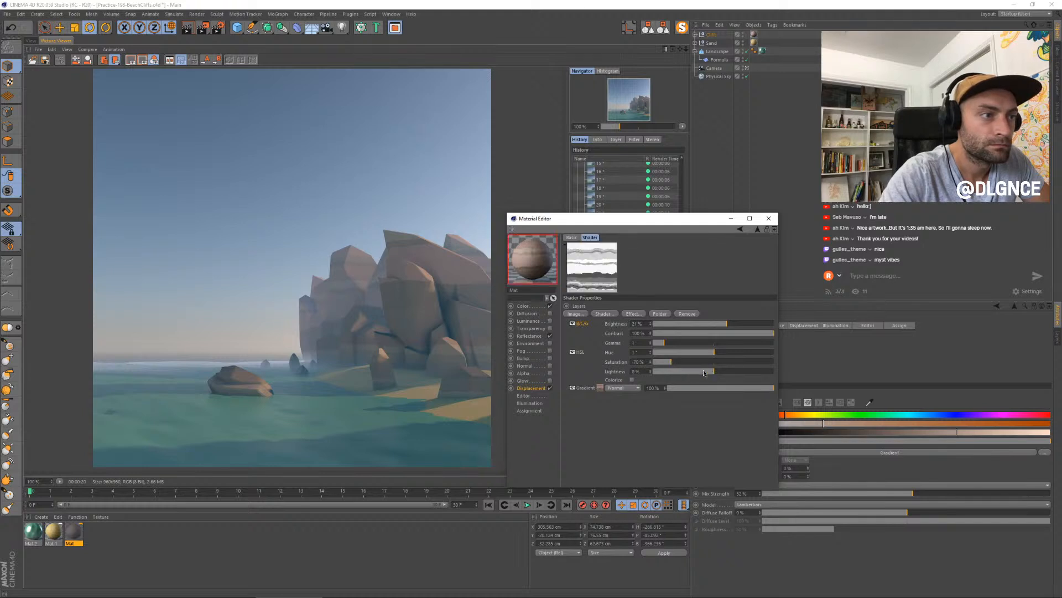
drag(711, 375, 703, 371)
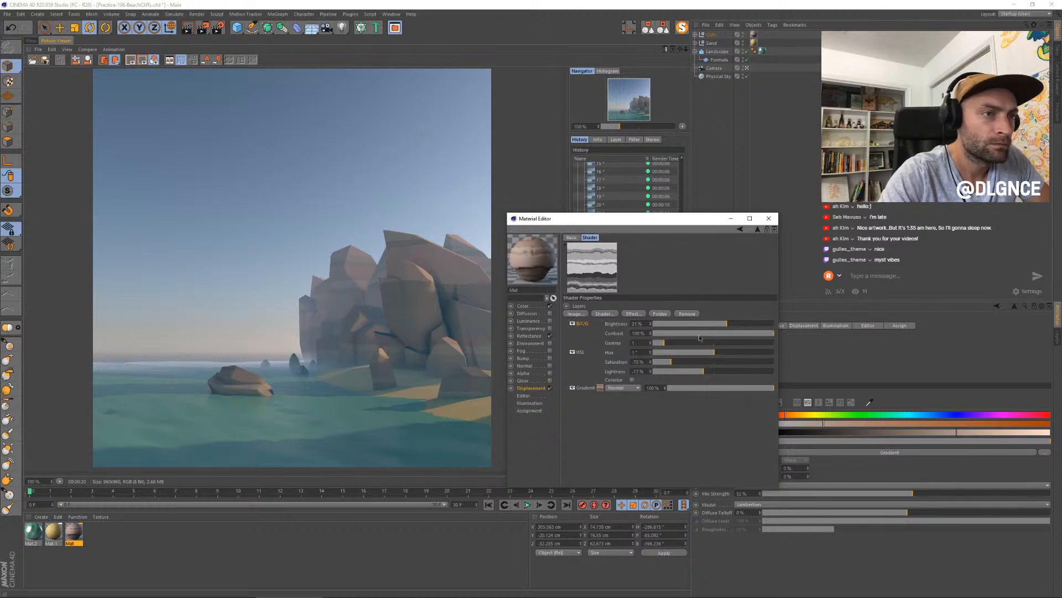
- Try gamma values of 1.6 and 1.3 on the Brightness / Contrast / Gamma effect, and settle on 0.9
click(674, 343)
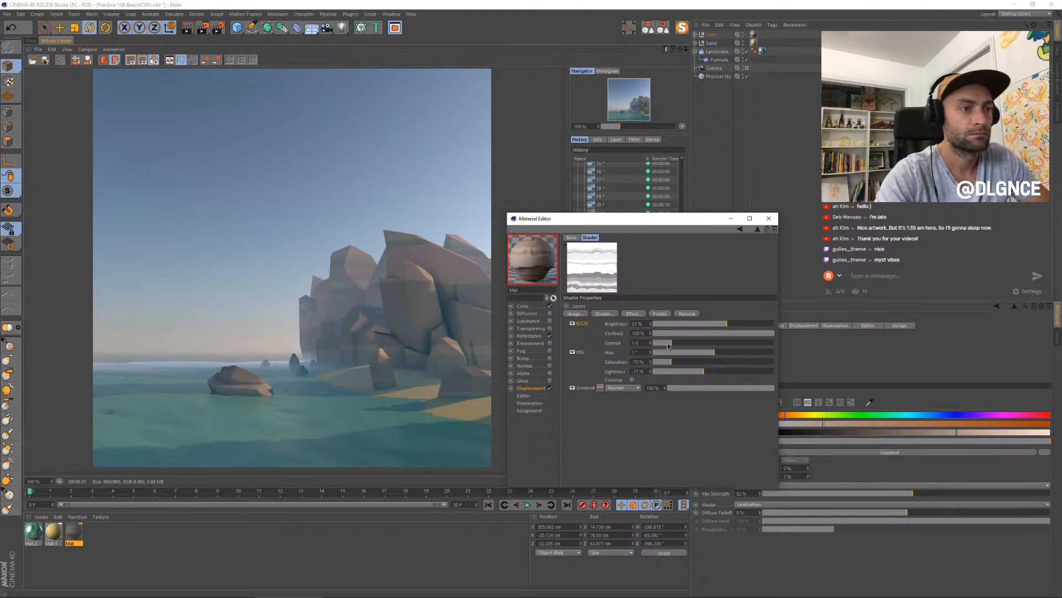
drag(643, 343, 630, 345)
text(1.3)
key(Return)
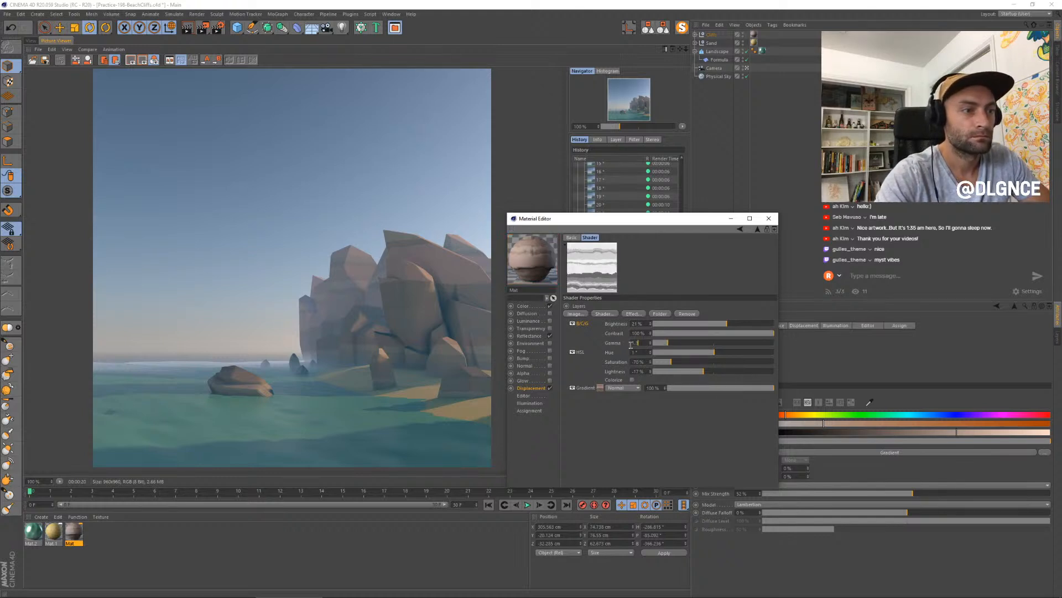
text(.9)
key(Return)
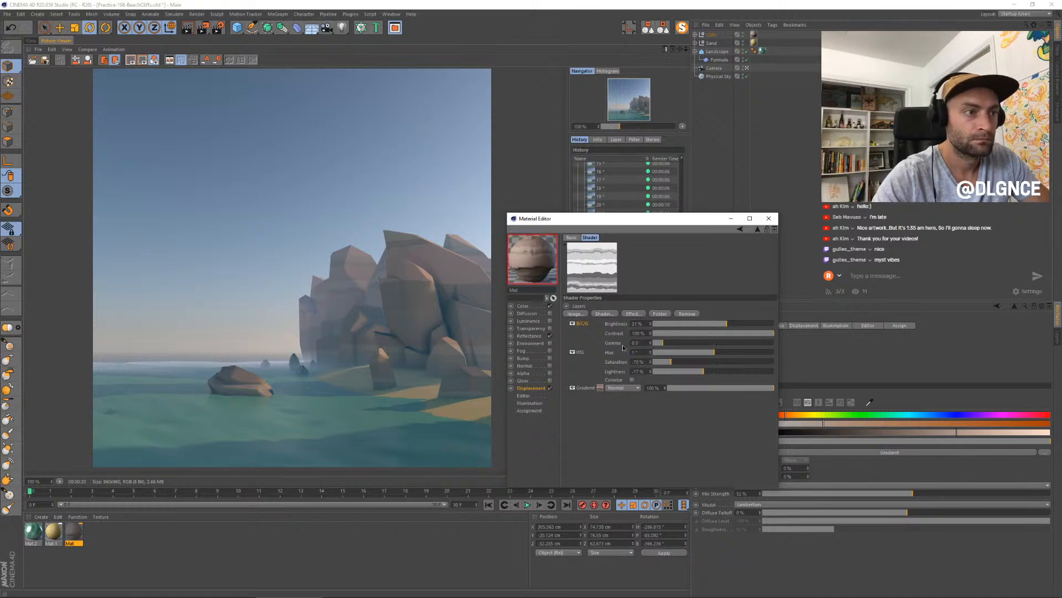
- Render a new still, close the Material Editor, and compare the render in progress with the earlier stills in the history
key(shift+r)
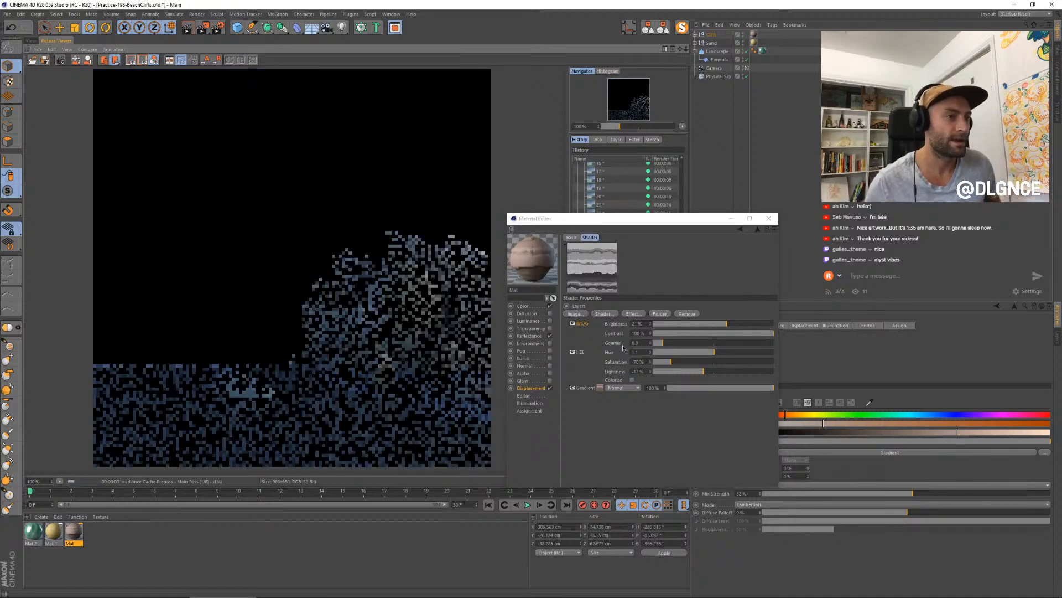
click(769, 218)
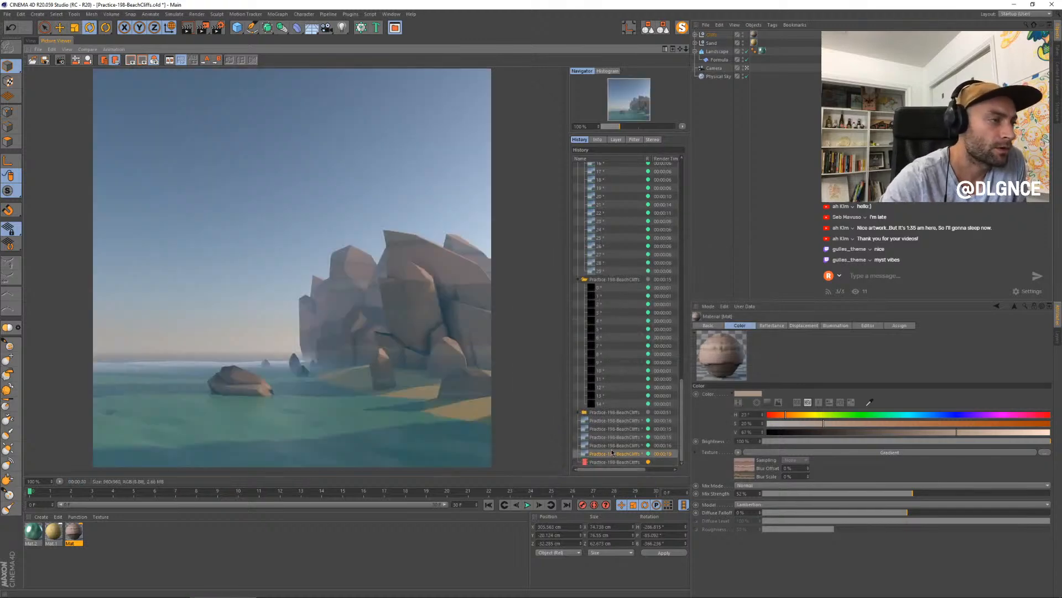
key(Up)
key(Down)
key(Down)
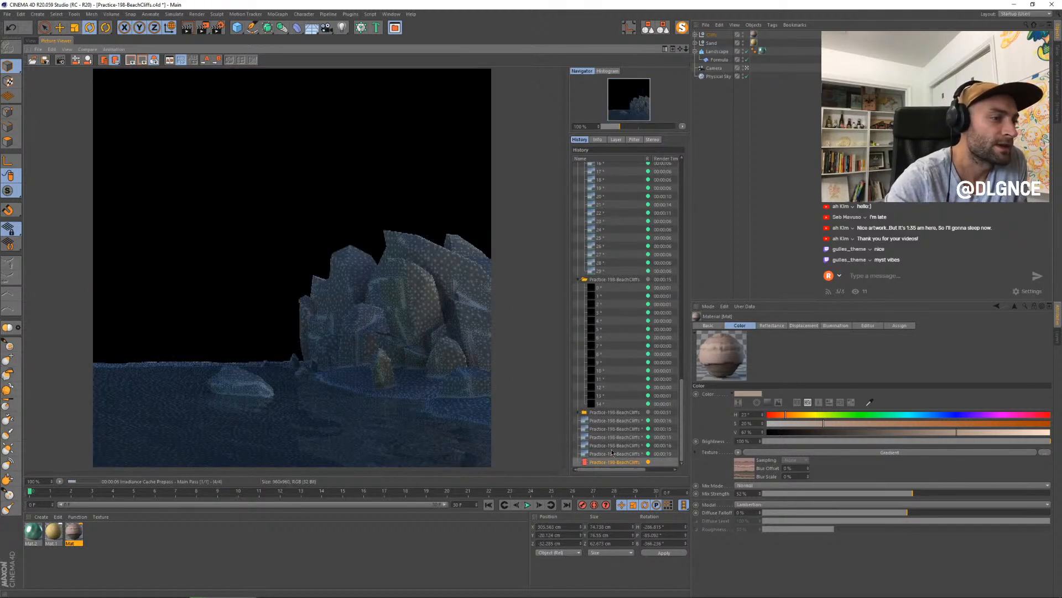
key(Up)
key(Up)
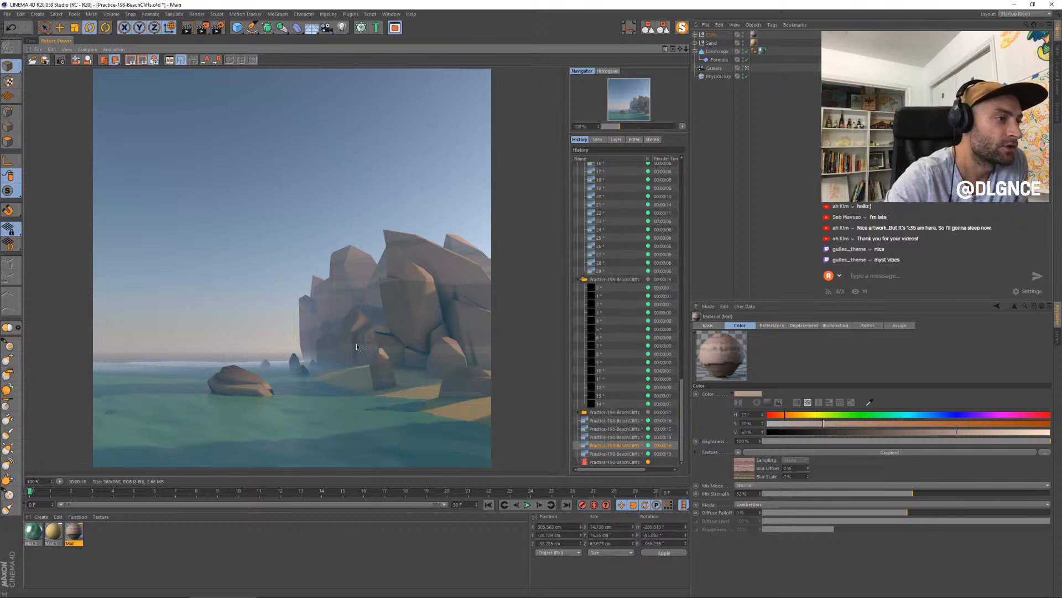
key(Down)
key(Down)
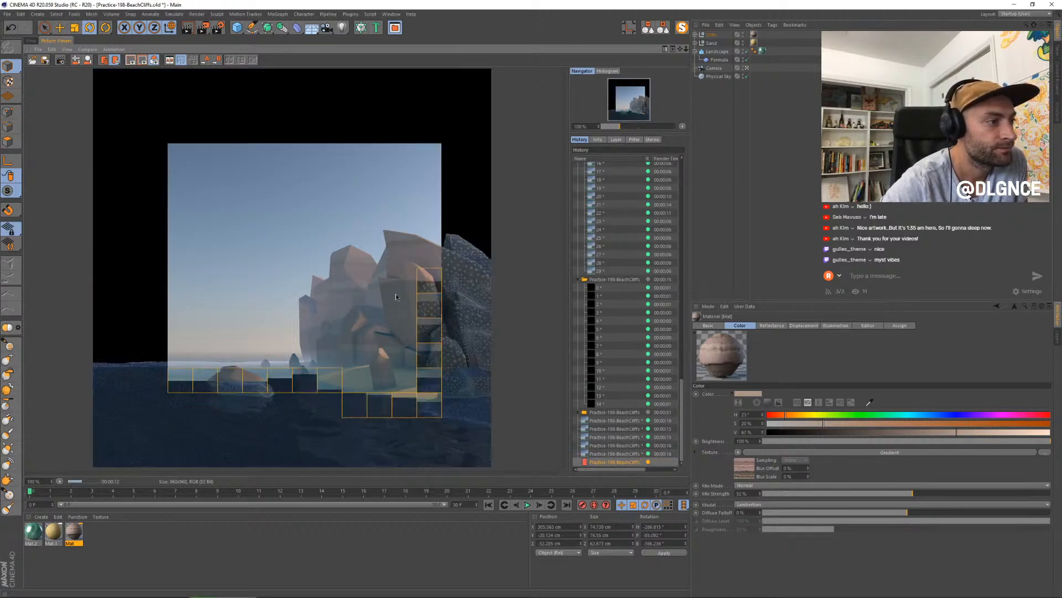
key(Up)
key(Down)
key(Up)
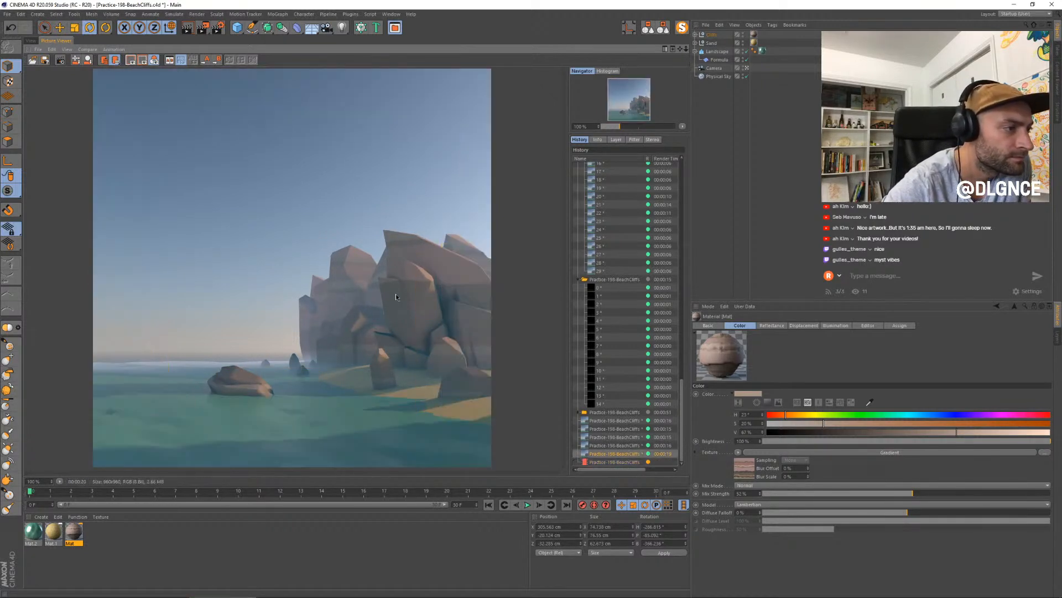
key(Down)
key(Up)
key(Down)
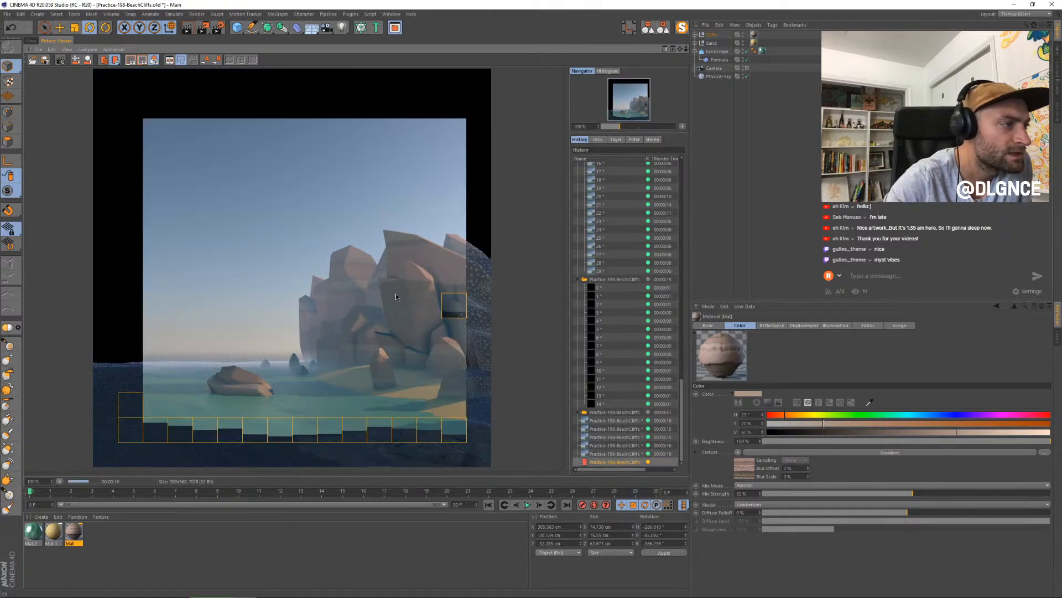
key(Up)
key(Up)
key(Up)
key(Up)
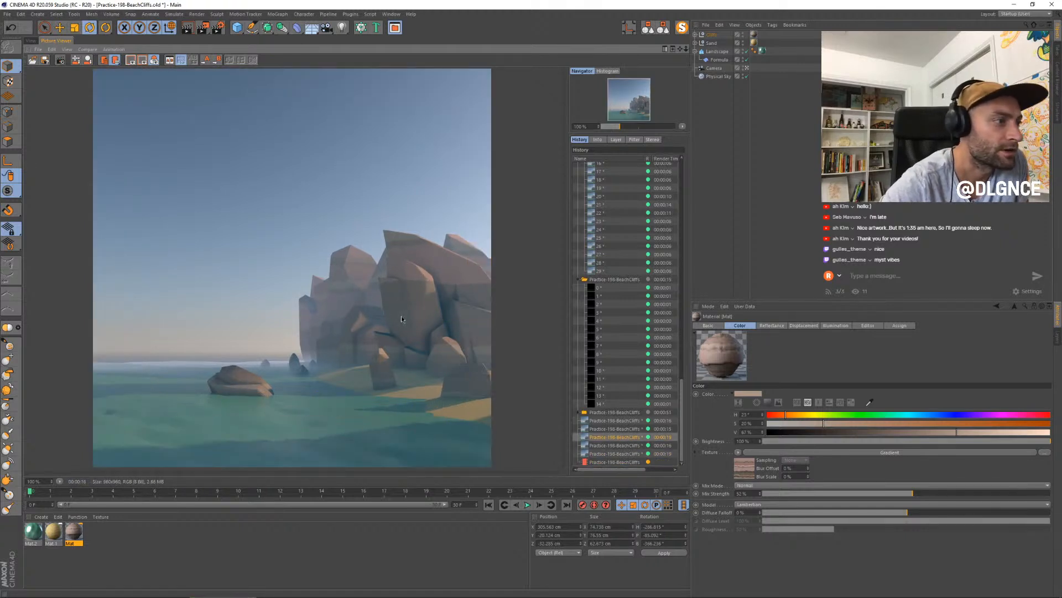
key(Down)
key(Down)
key(Down)
key(Down)
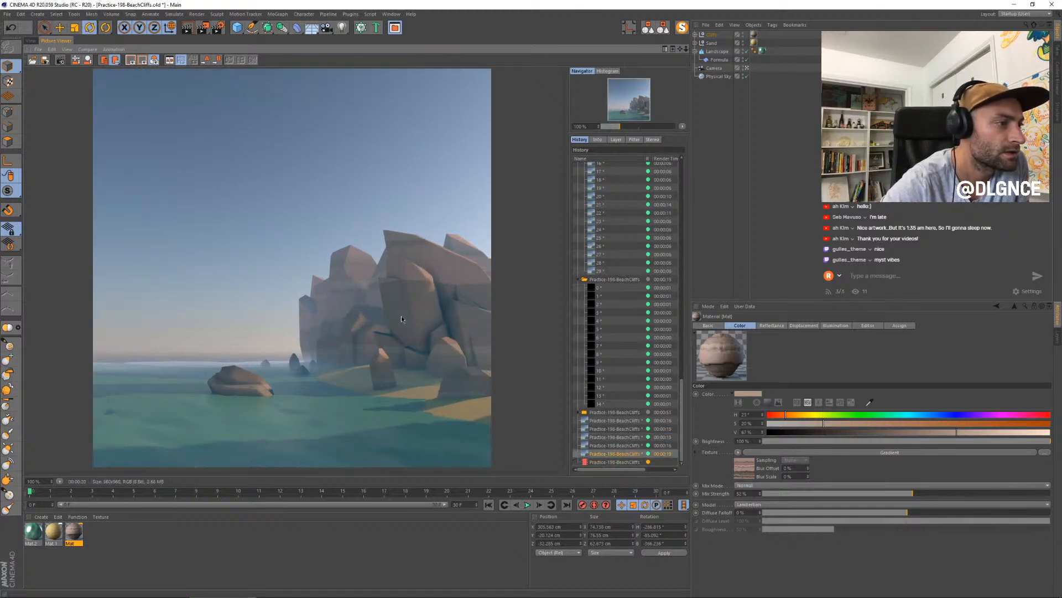
- Examine the rock displacement by switching between the two newest stills in the render history
key(Up)
key(Down)
key(Up)
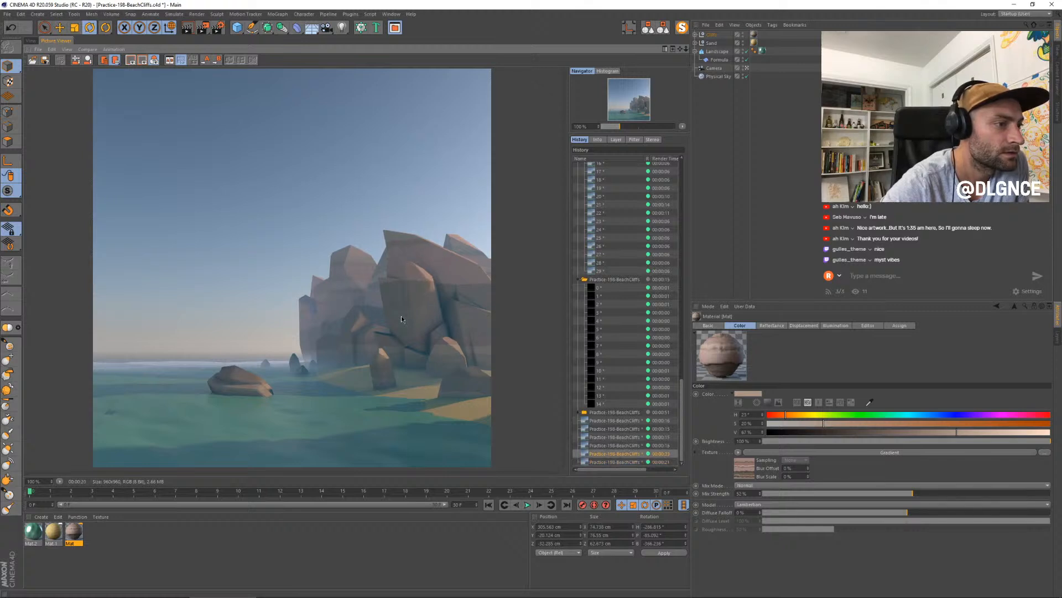
key(Down)
key(Up)
key(Down)
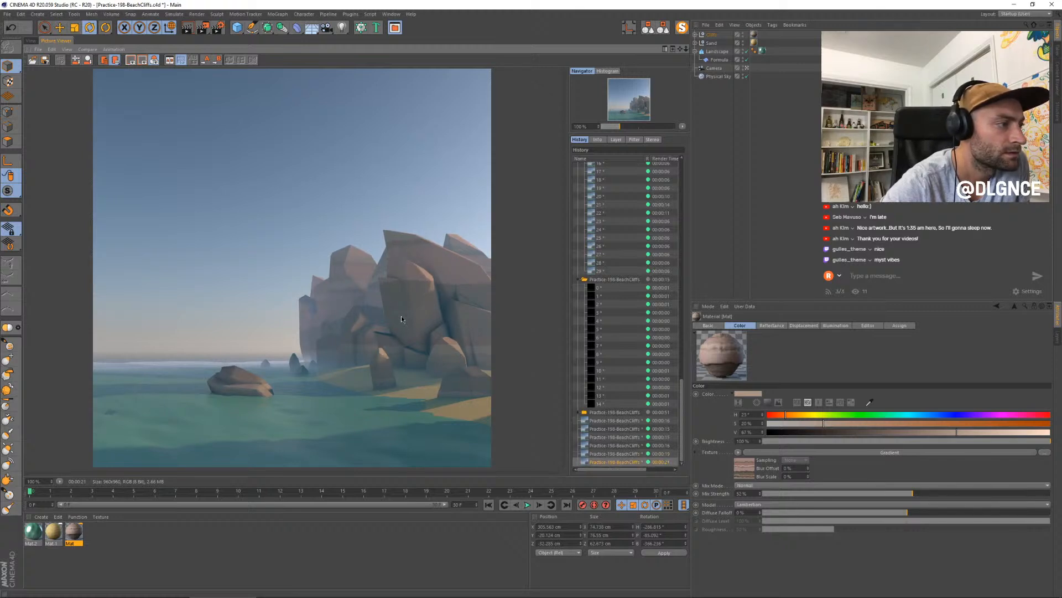
key(Up)
key(Down)
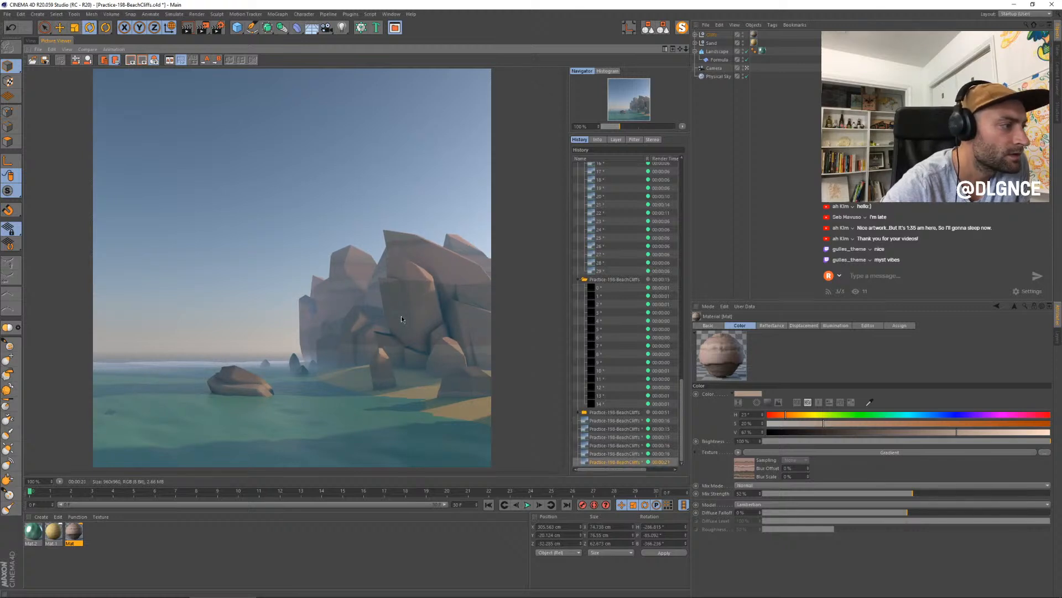
- Set the rock material's displacement height to 3 cm with subdivision level 2, close the Material Editor, and render a new still
double_click(81, 533)
drag(251, 61, 621, 232)
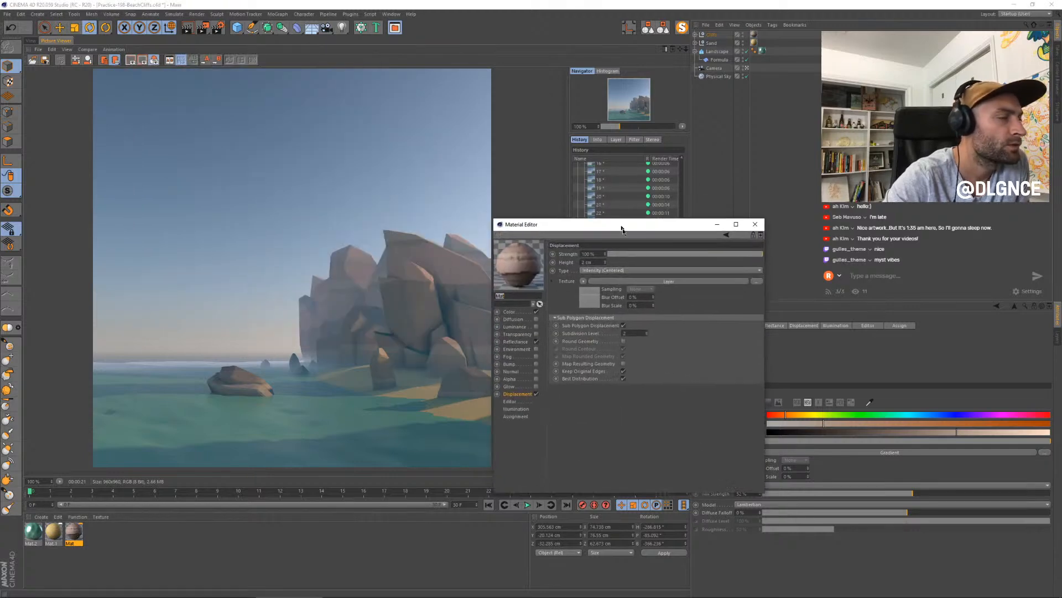
click(649, 335)
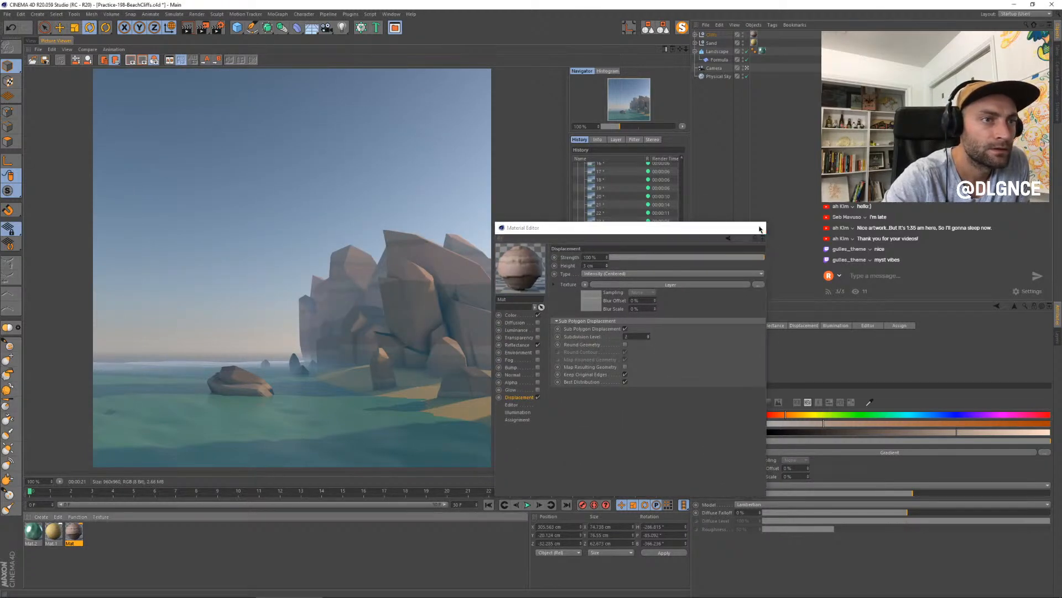
click(757, 227)
key(shift+r)
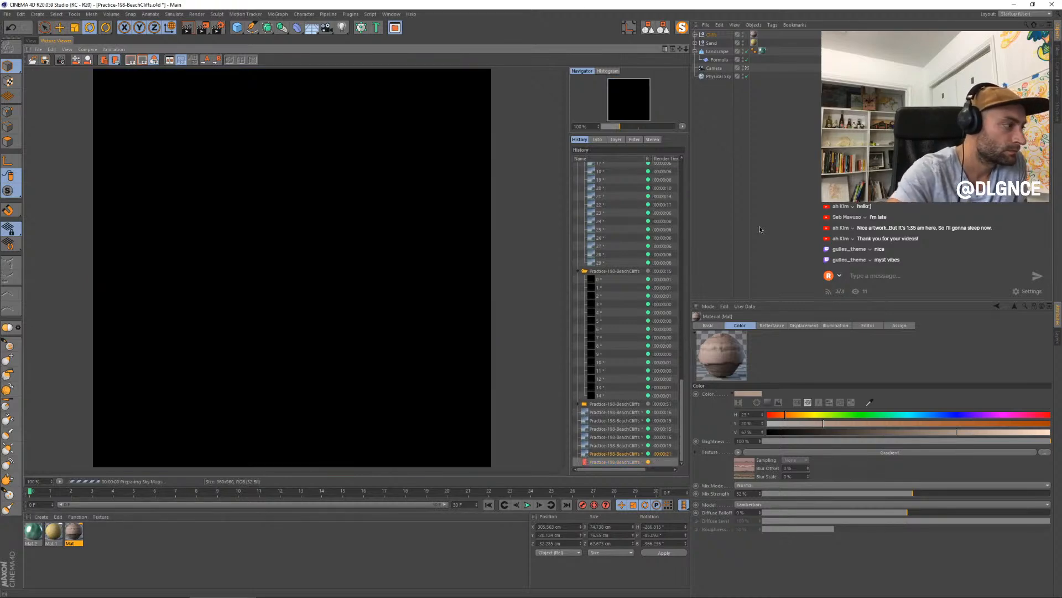
- Compare the still being rendered with the preceding renders, examining the shapes of the cliffs and rocks
click(632, 455)
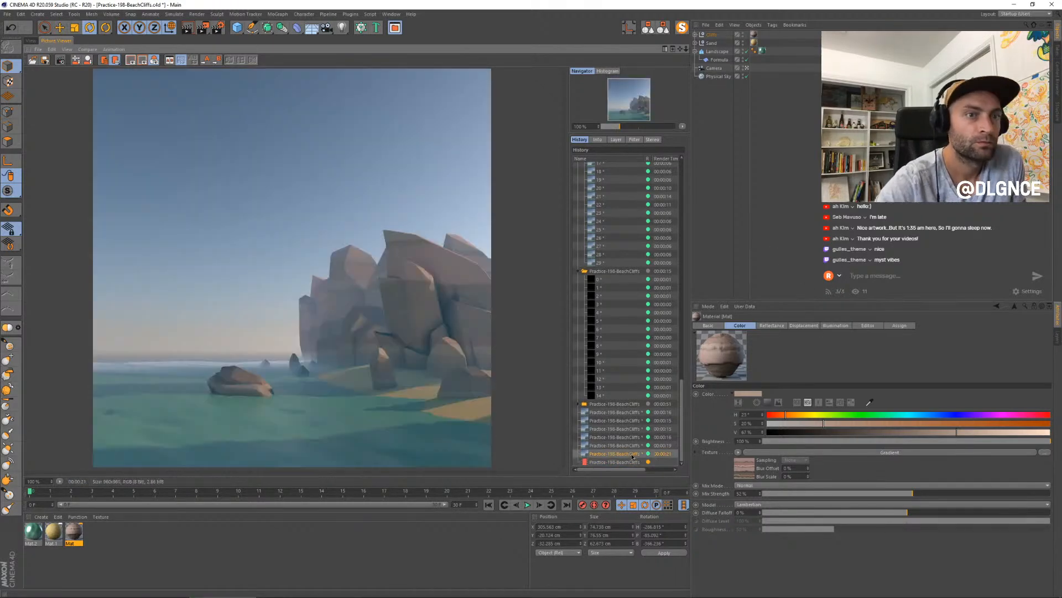
key(Up)
key(Up)
key(Up)
key(Down)
key(Down)
key(Down)
key(Down)
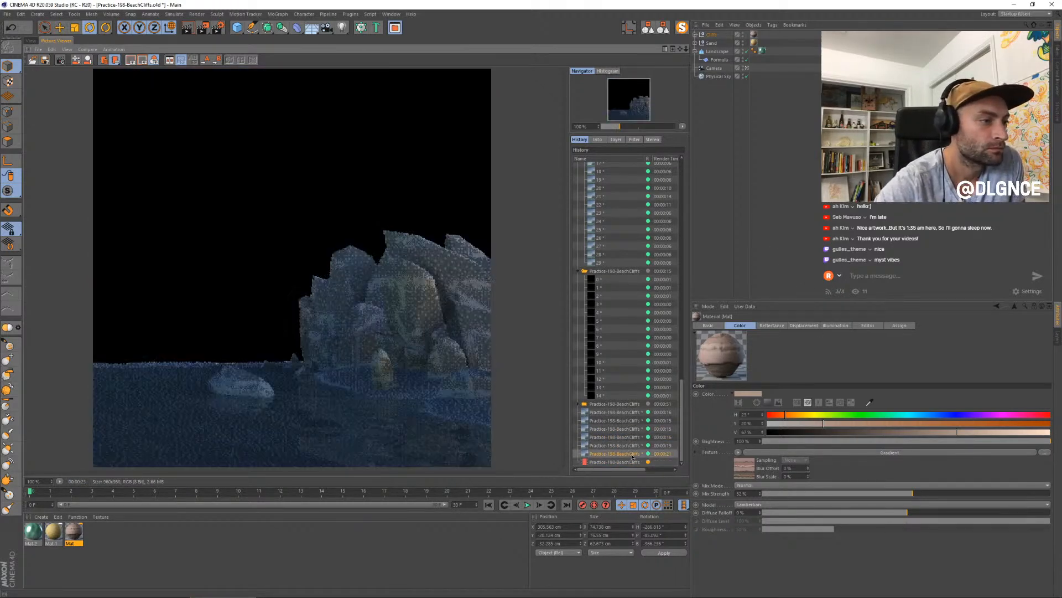
key(Up)
key(Up)
key(Up)
key(Up)
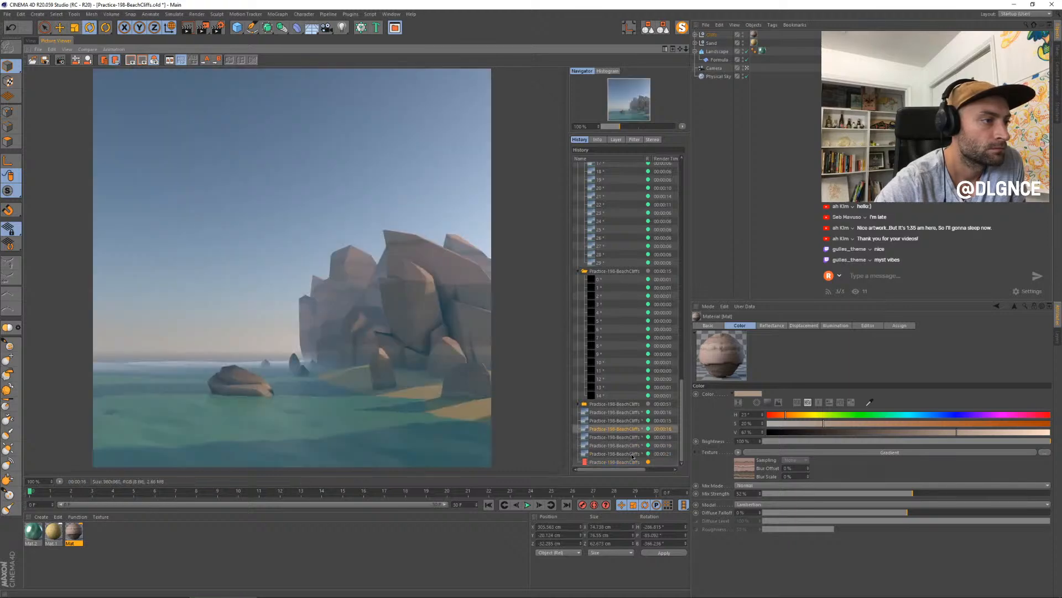
key(Down)
key(Down)
key(Down)
key(Down)
key(Up)
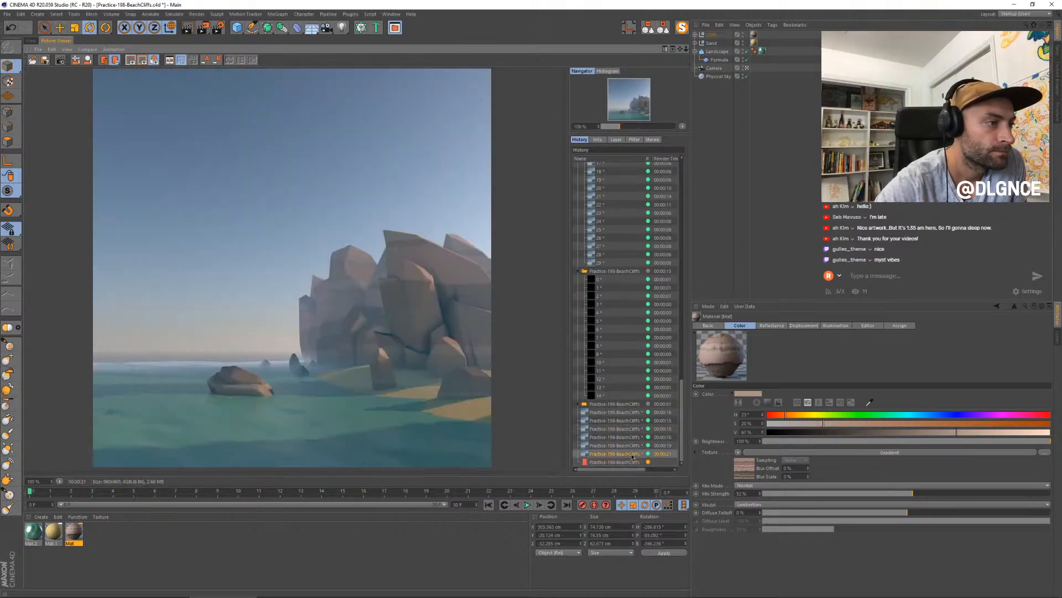
key(Up)
key(Down)
key(Down)
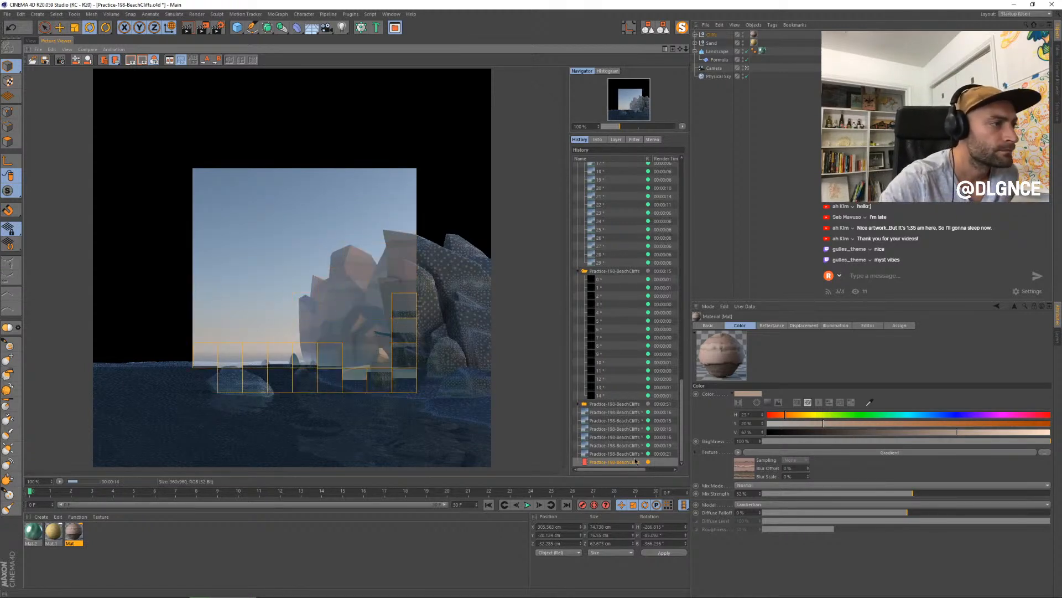
key(Up)
key(Down)
key(Up)
key(Down)
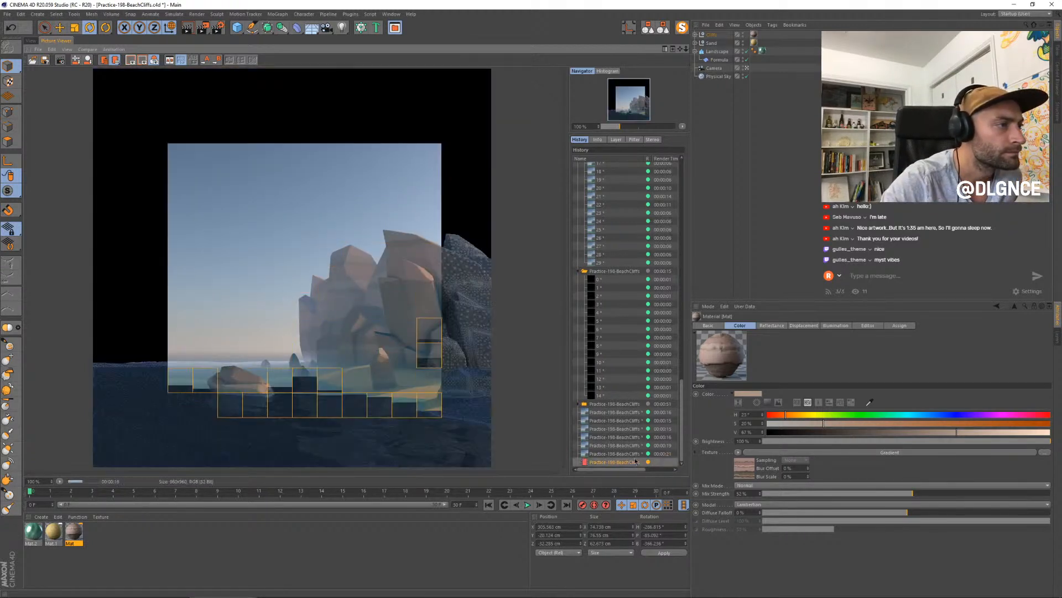
key(Up)
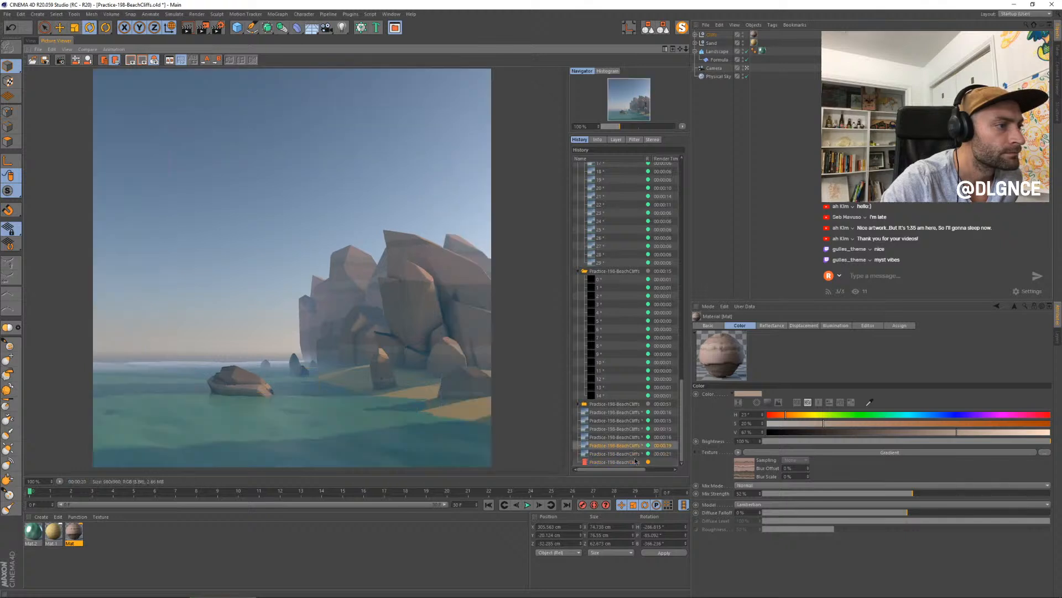
key(Down)
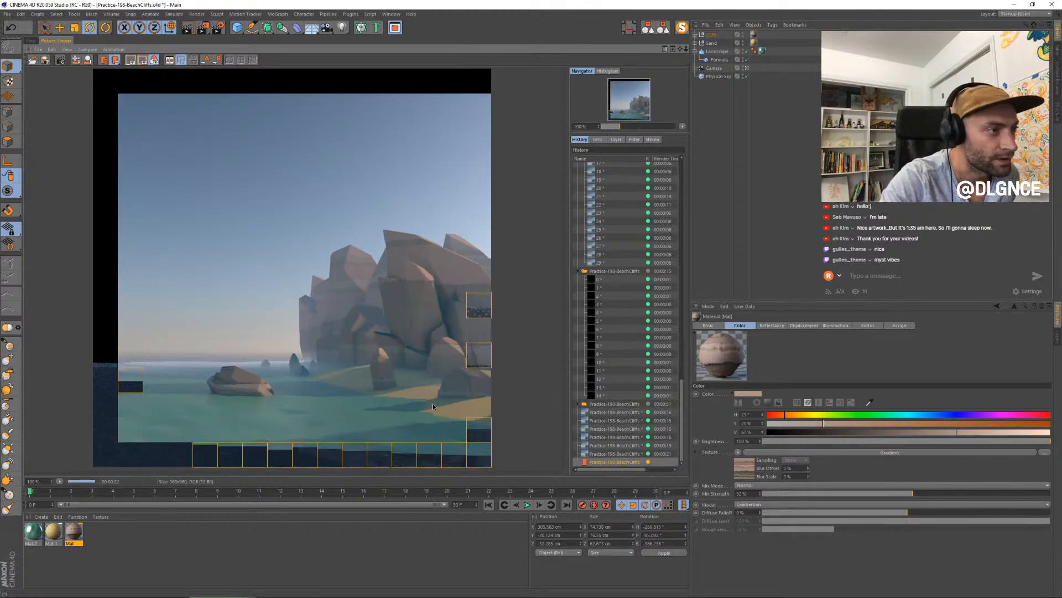
- Step back and forth through the last several finished stills to compare how the displacement changes the rock edges and layering
key(Up)
key(Up)
key(Up)
key(Up)
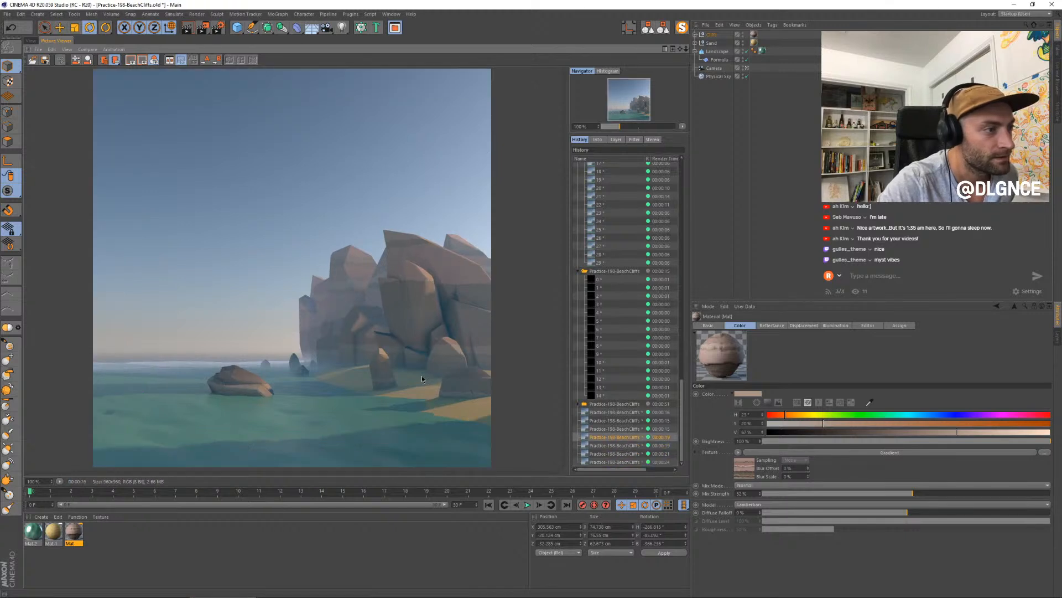
key(Down)
key(Down)
key(Down)
key(Down)
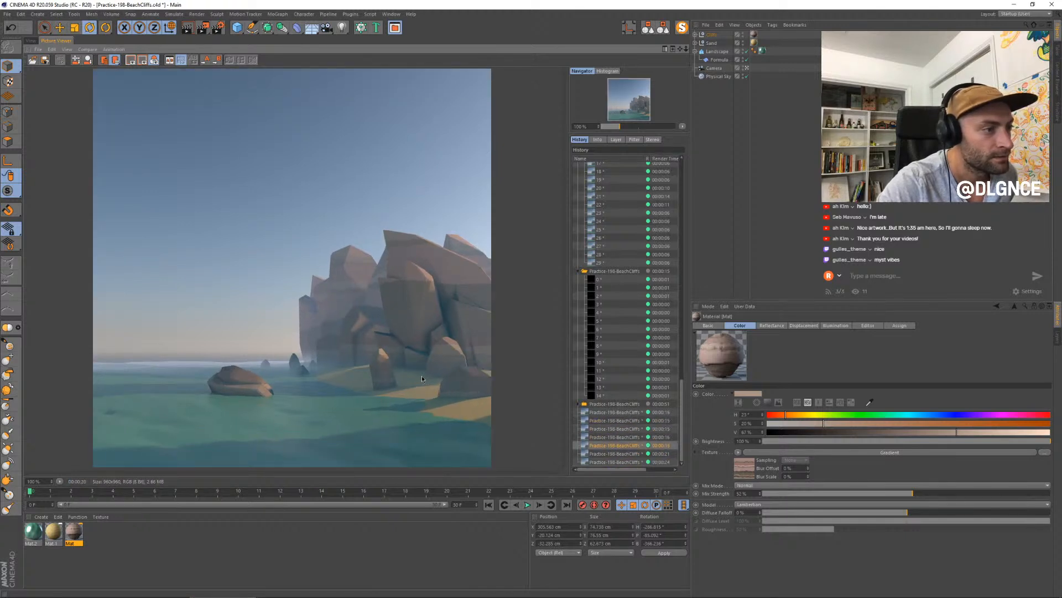
key(Up)
key(Up)
key(Up)
key(Up)
key(Up)
key(Down)
key(Down)
key(Down)
key(Down)
key(Down)
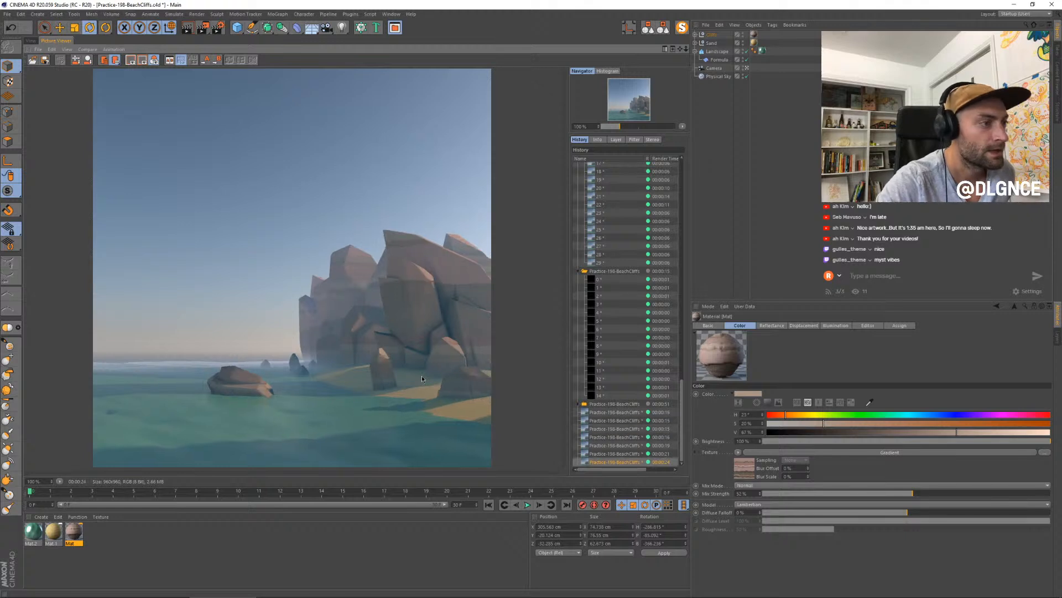
key(Up)
key(Up)
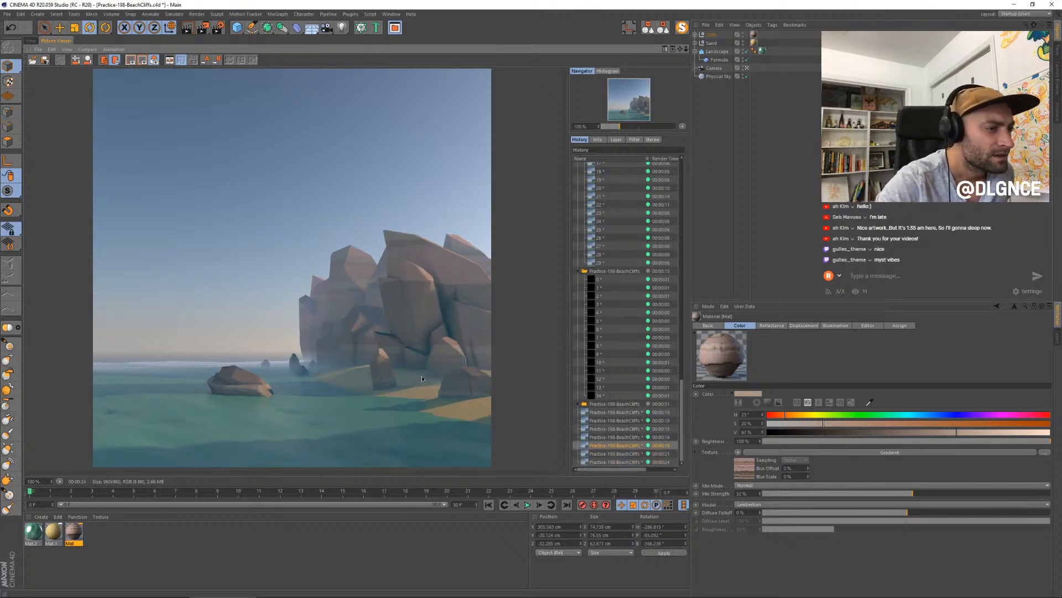
key(Down)
key(Down)
key(Up)
key(Down)
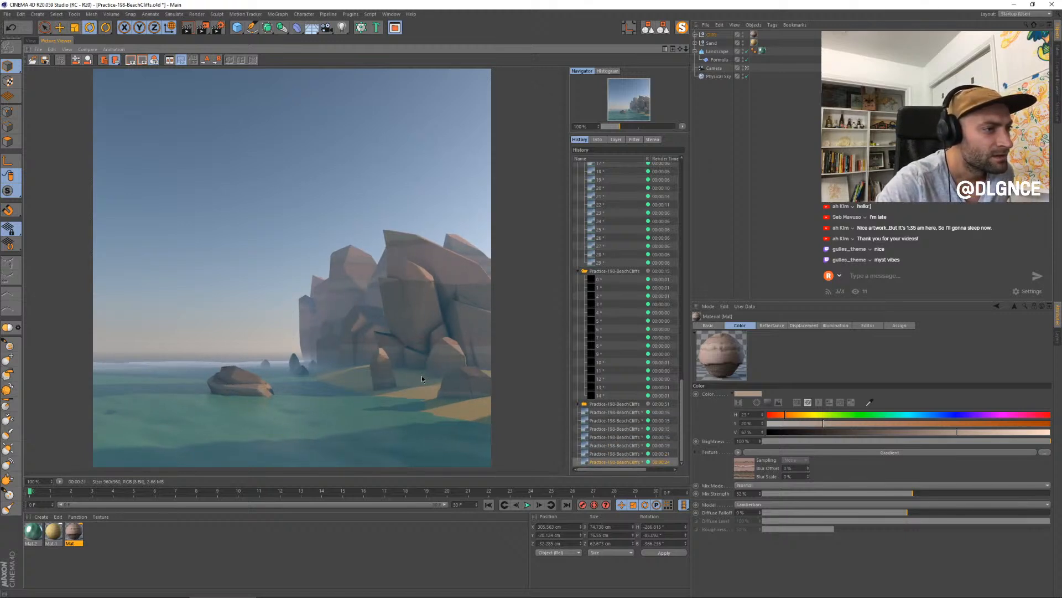
key(Up)
key(Down)
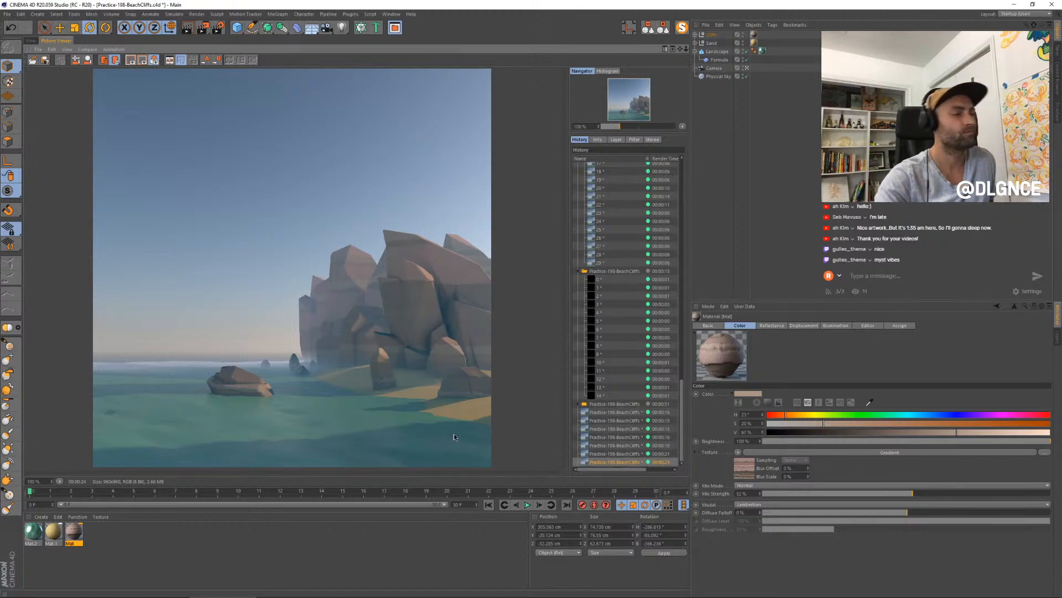
key(Up)
key(Up)
key(Up)
key(Down)
key(Down)
key(Down)
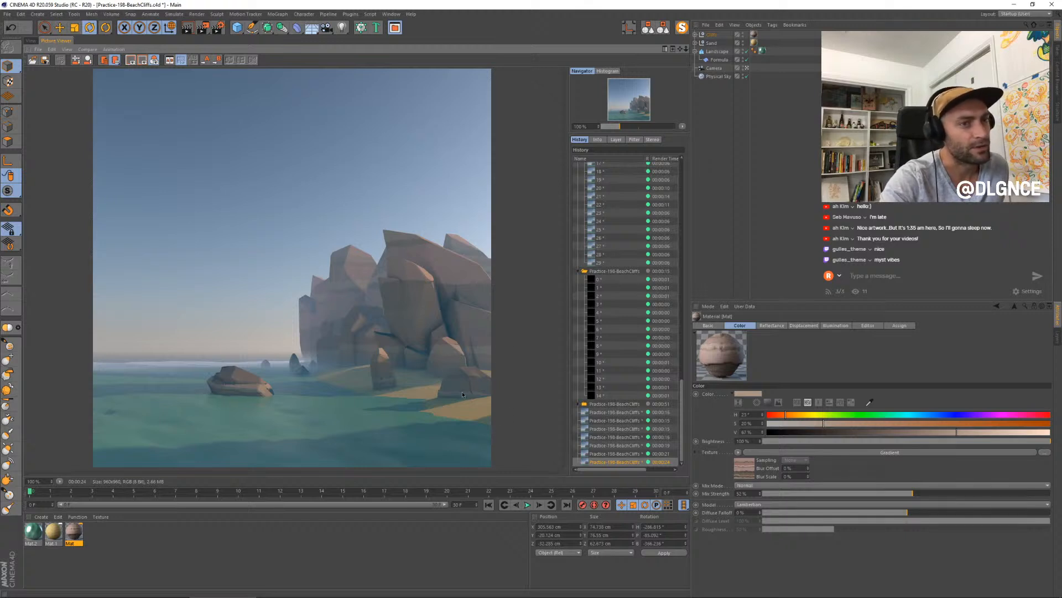
key(Up)
key(Up)
key(Up)
key(Down)
key(Down)
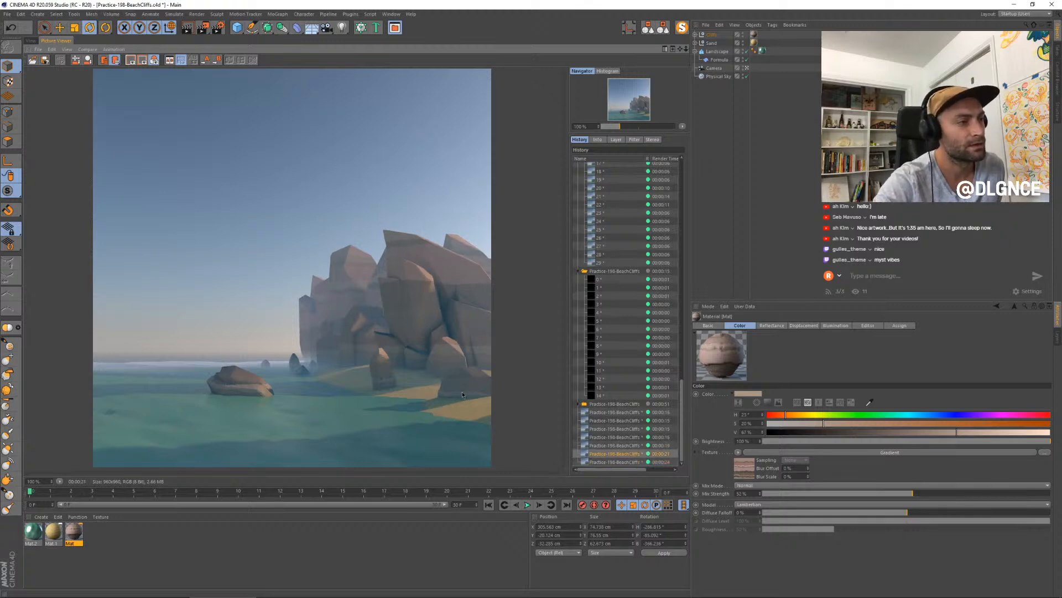
key(Down)
key(Up)
key(Up)
key(Down)
key(Down)
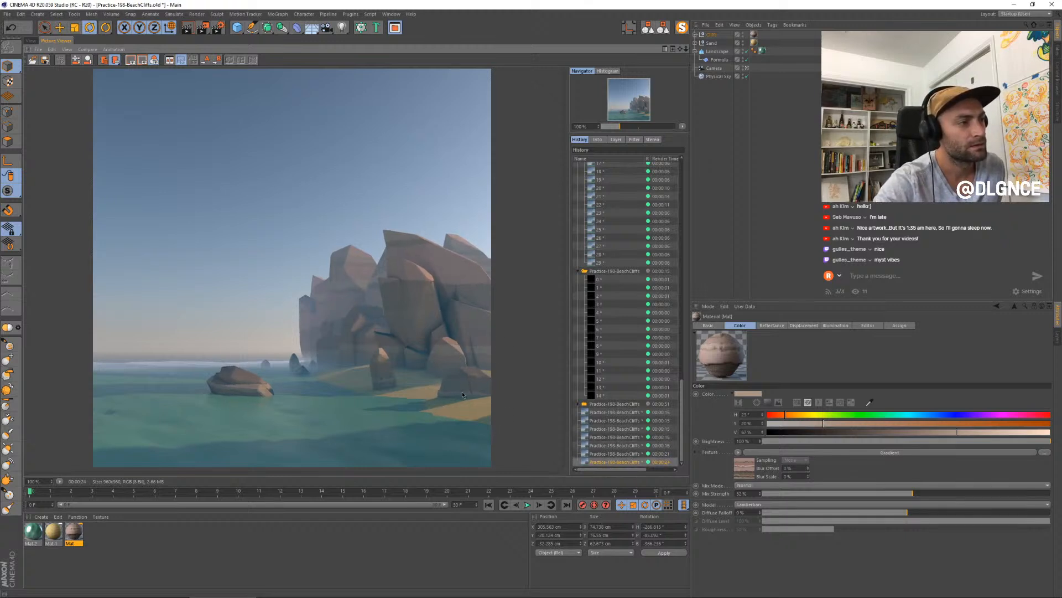
key(Up)
key(Up)
key(Up)
key(Down)
key(Down)
key(Down)
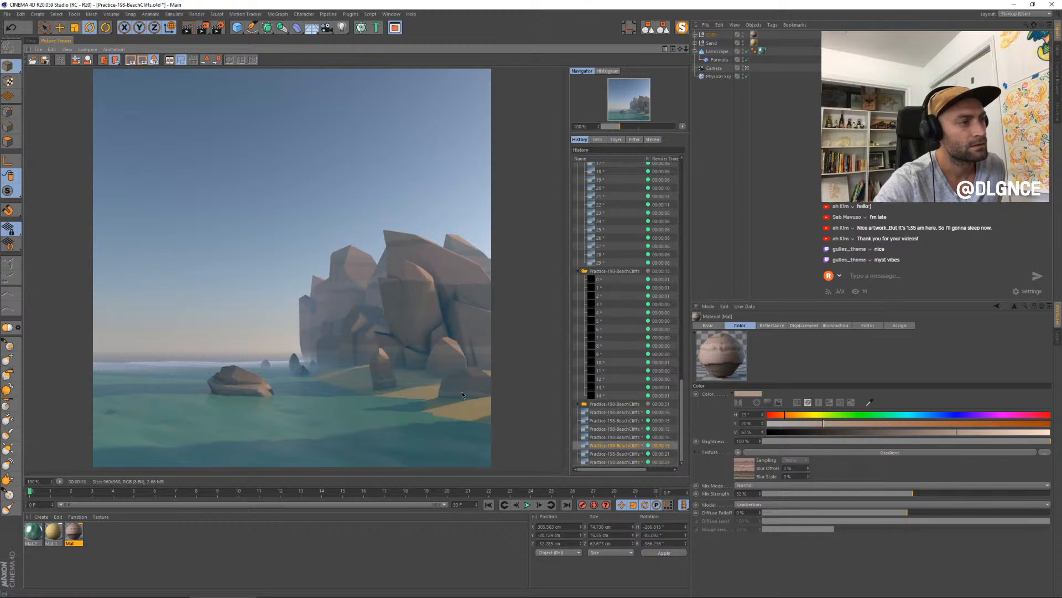
key(Up)
key(Up)
key(Up)
key(Up)
key(Up)
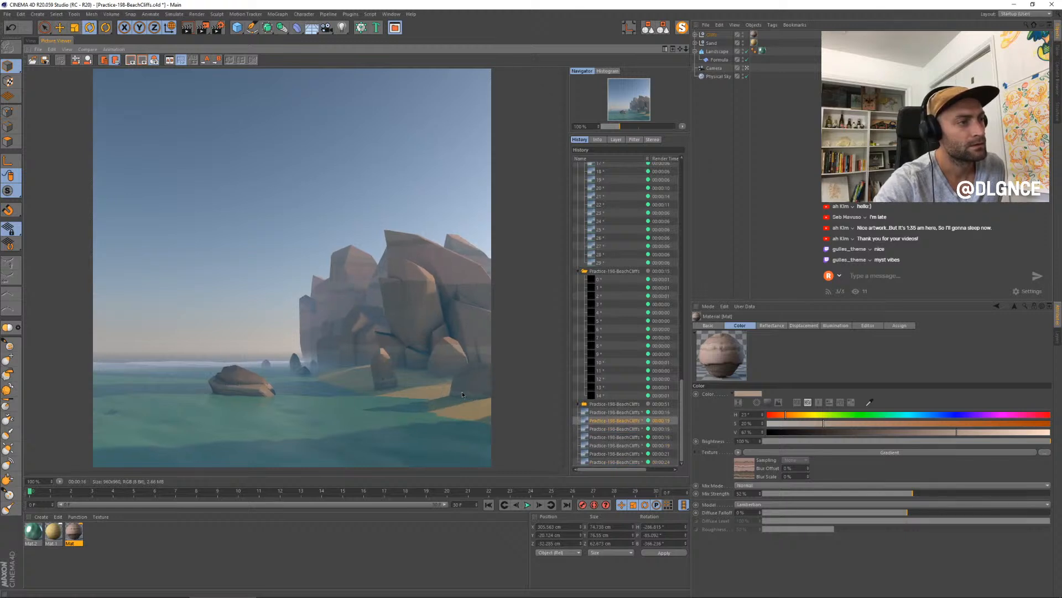
key(Down)
key(Down)
key(Down)
- Step forward through the last finished stills to the newest one, comparing the rock surfaces
key(Down)
key(Down)
key(Up)
key(Up)
key(Up)
key(Up)
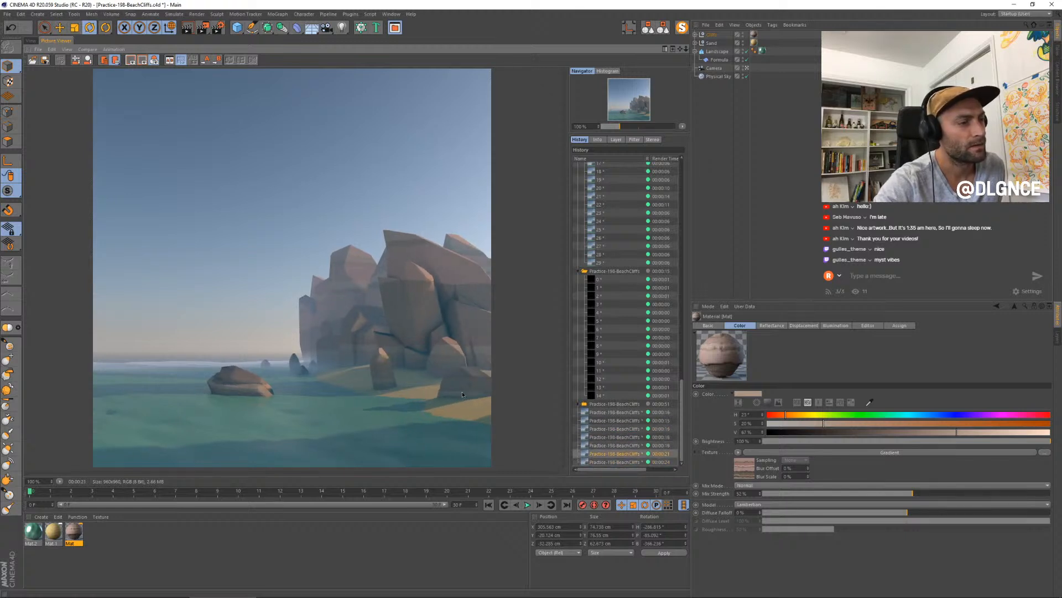
key(Down)
key(Down)
key(Down)
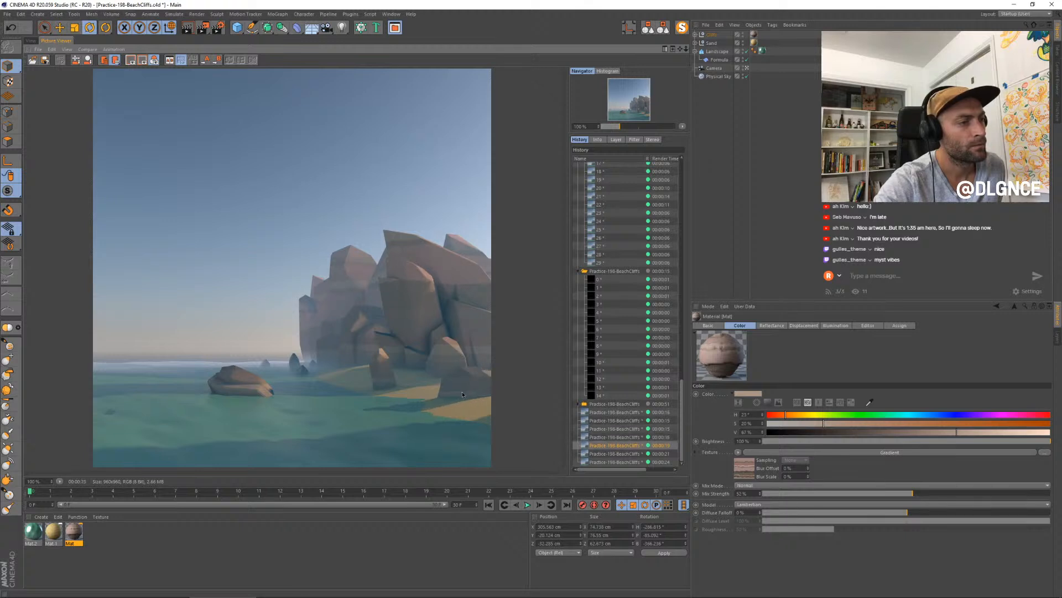
key(Down)
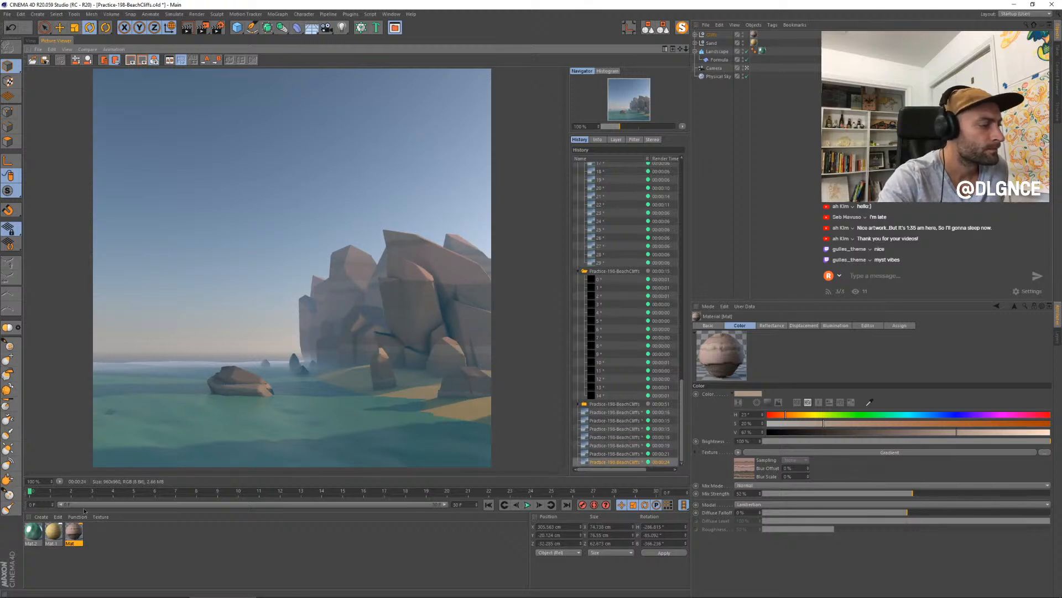
- Turn on Round Geometry in the rock material's sub-polygon displacement, render a new still, and close the Material Editor
double_click(74, 531)
drag(262, 61, 558, 269)
click(549, 379)
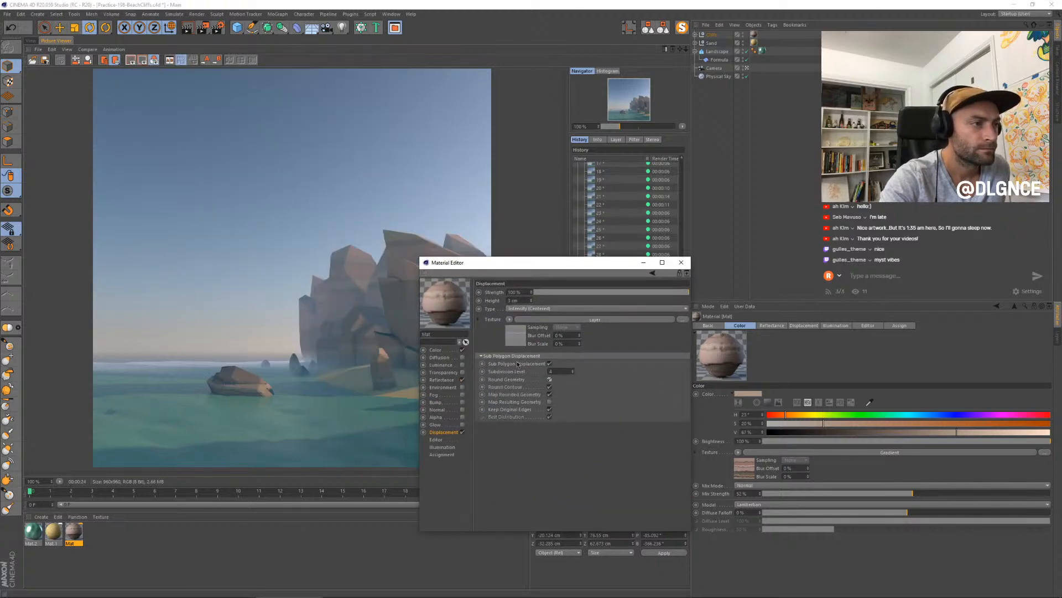
key(shift+r)
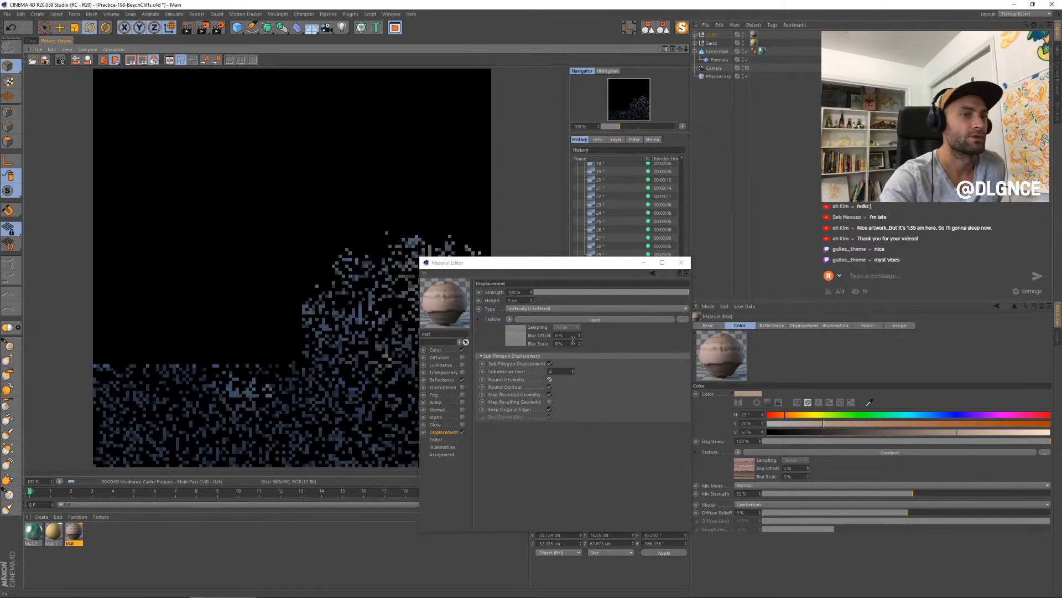
click(681, 262)
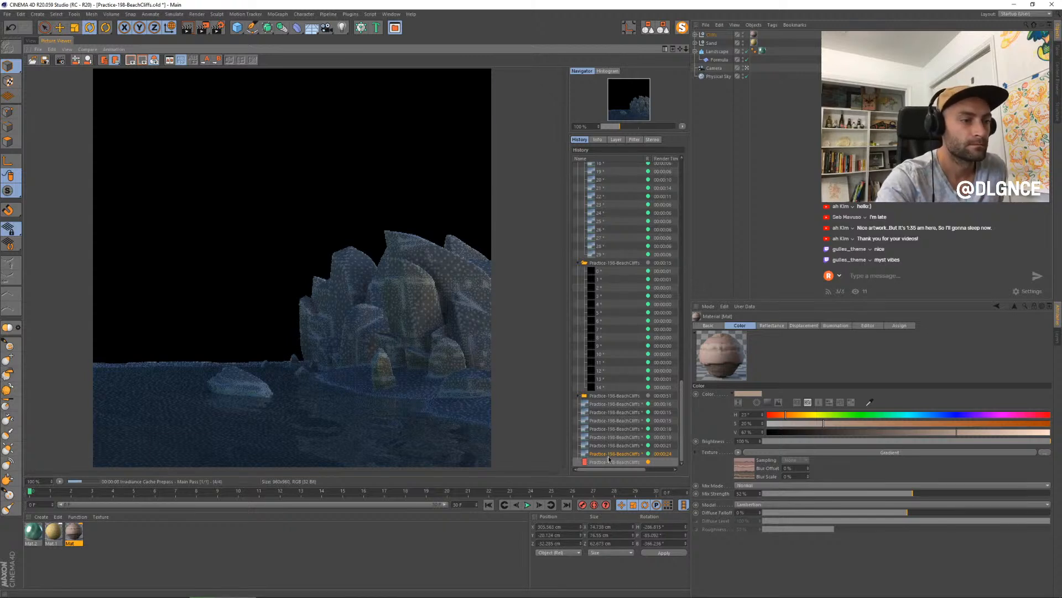
- Compare the Round Geometry render with the two preceding stills, examining the cliff edges and faces
click(604, 446)
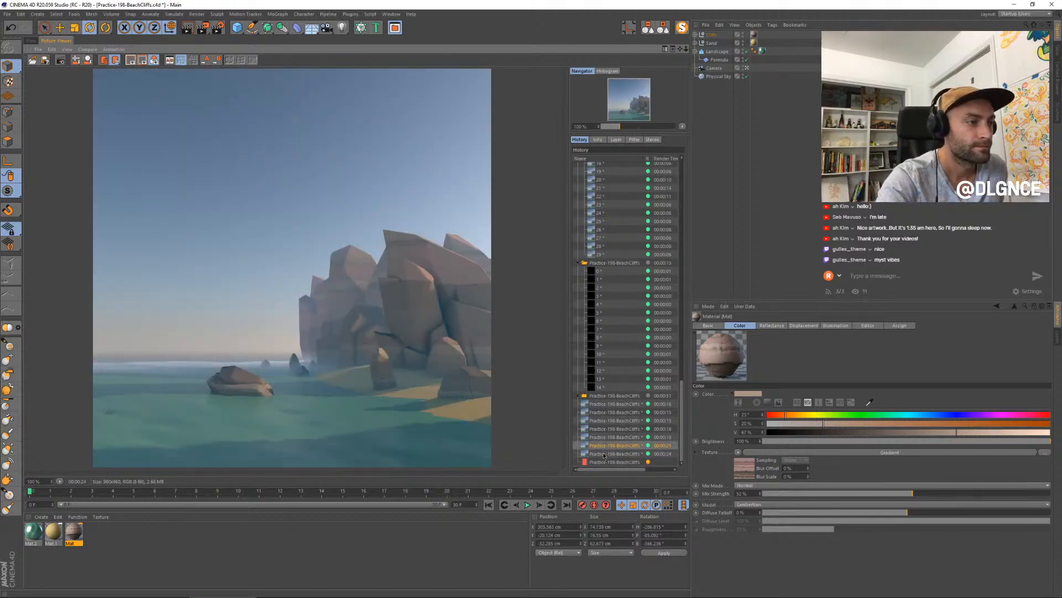
click(604, 454)
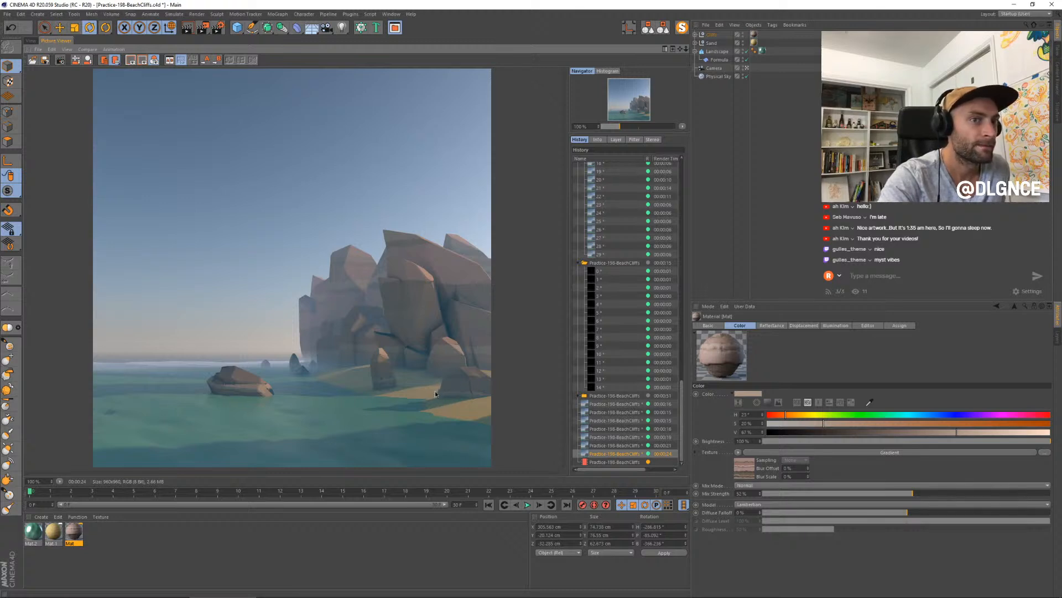
click(629, 463)
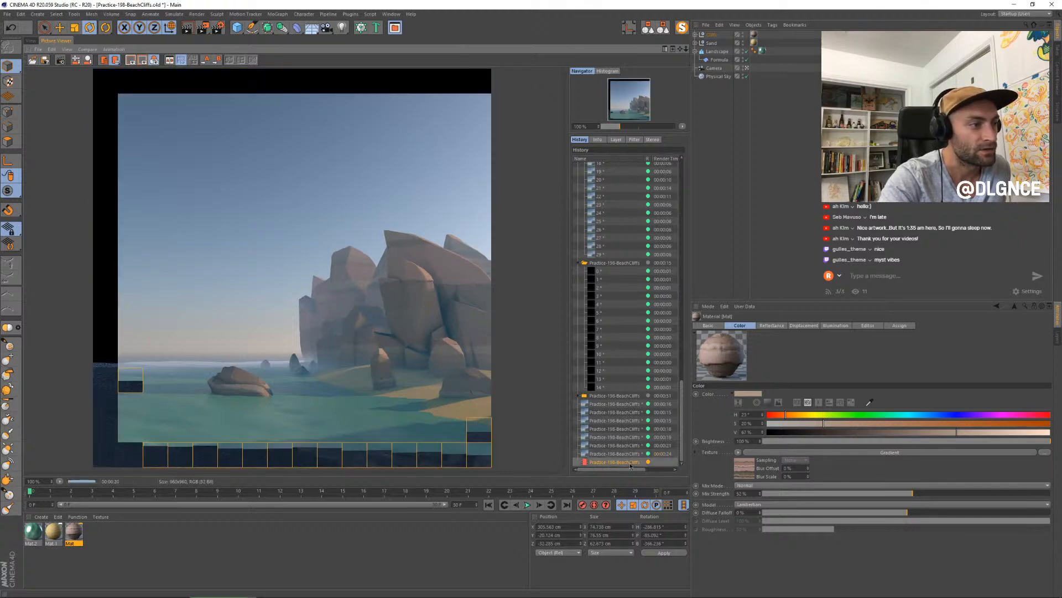
click(628, 454)
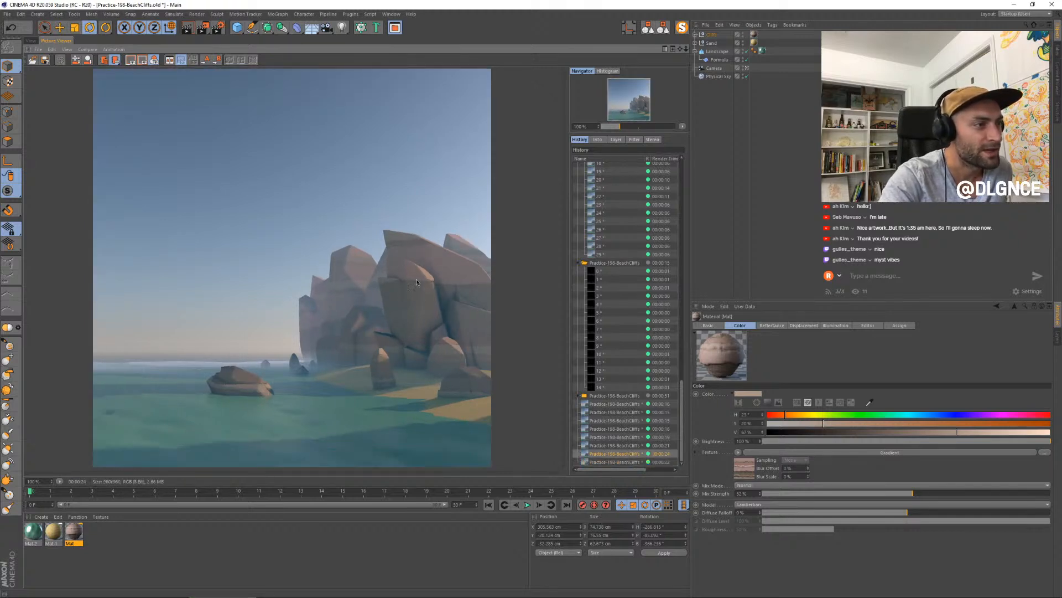
click(629, 462)
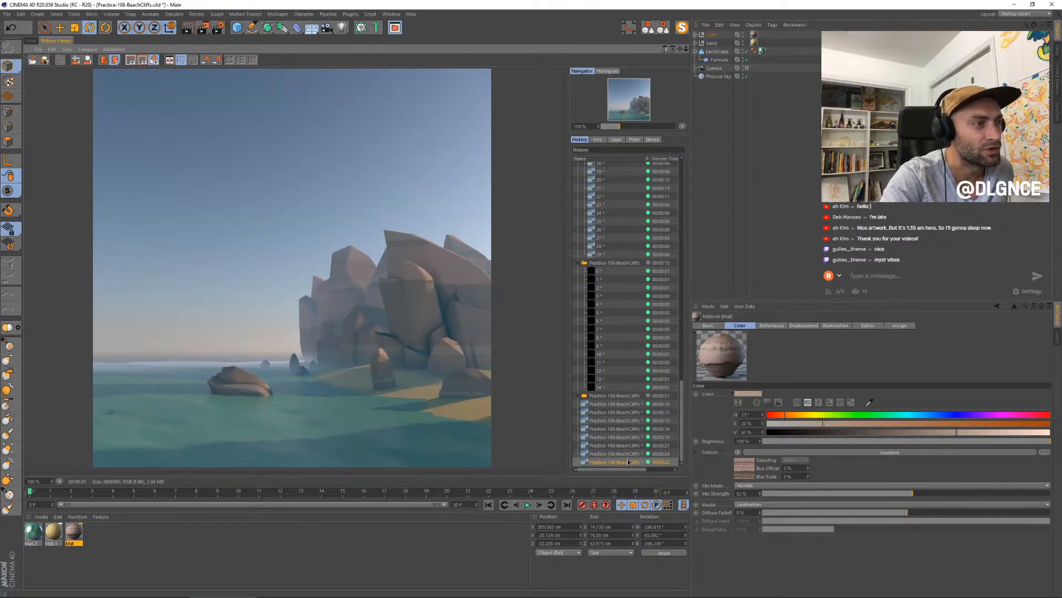
- Switch repeatedly between the last four finished stills to examine how rounding affects the rock silhouettes and layering
key(Up)
key(Up)
key(Down)
key(Down)
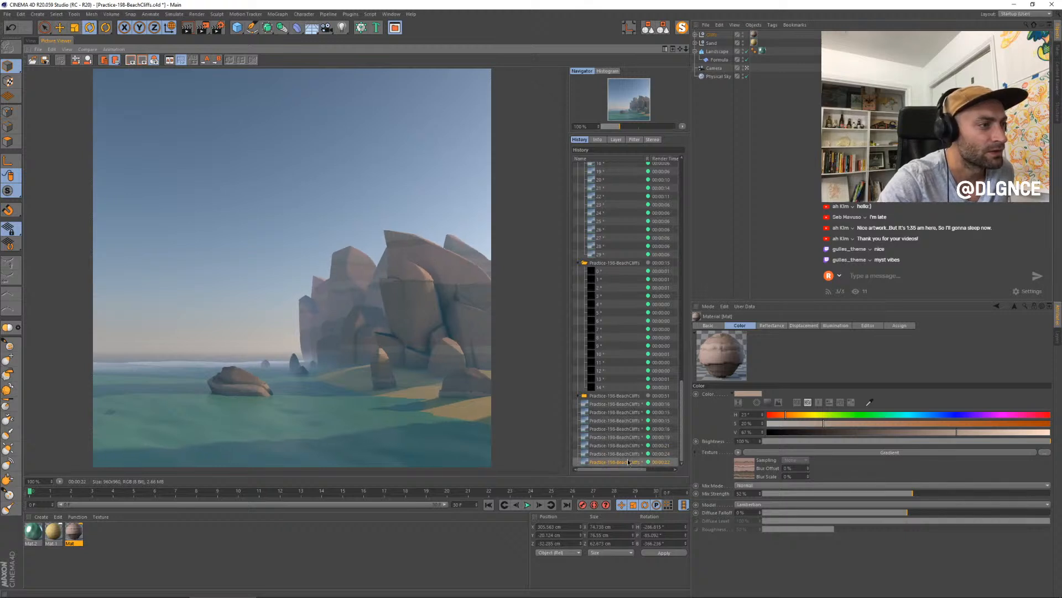
key(Up)
key(Up)
key(Up)
key(Up)
key(Down)
key(Down)
key(Down)
key(Down)
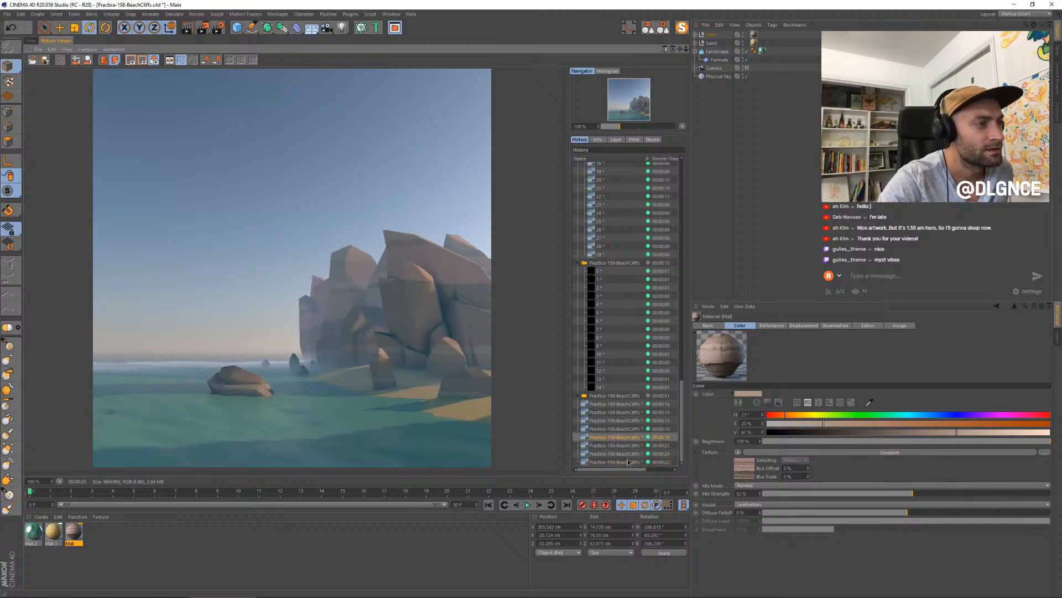
key(Up)
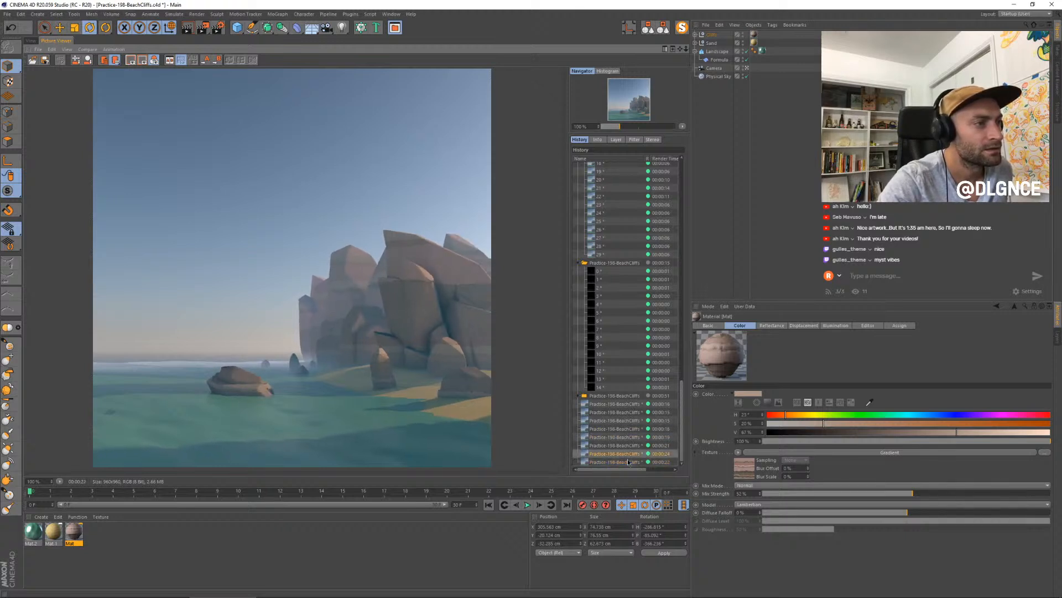
key(Down)
key(Up)
key(Up)
key(Up)
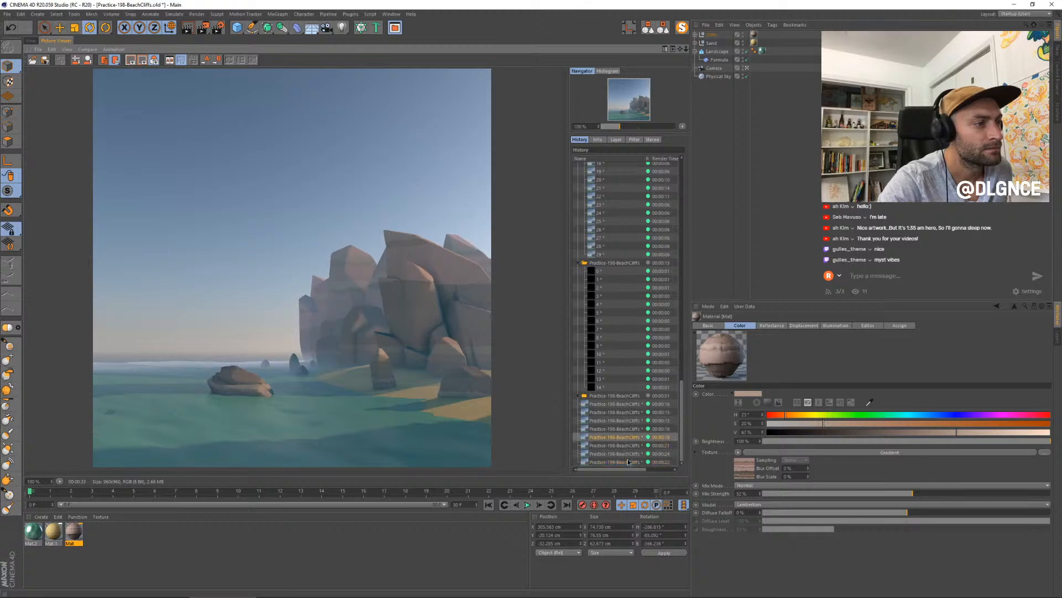
key(Down)
key(Down)
key(Down)
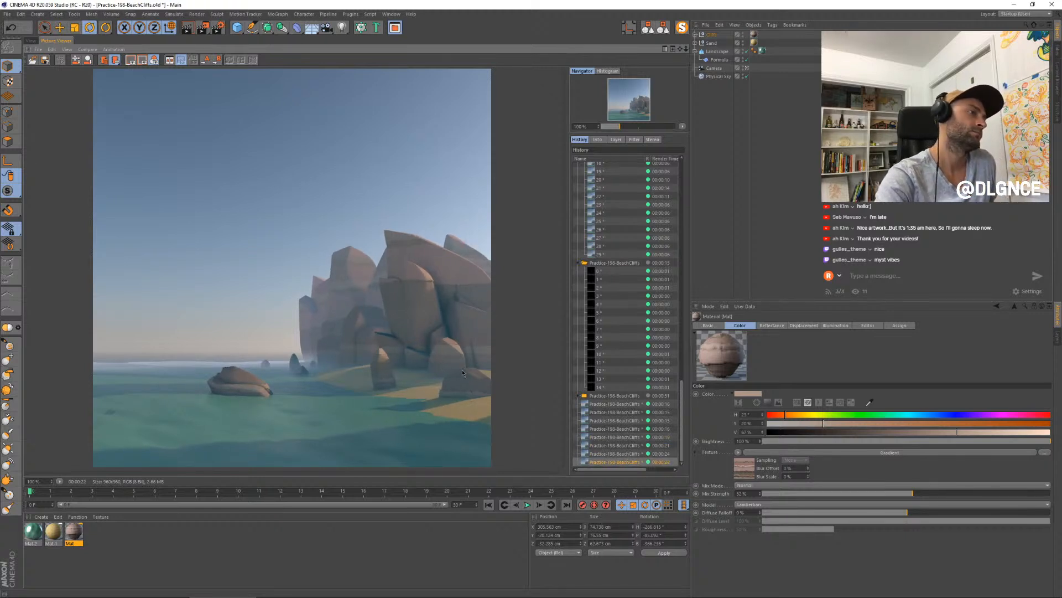
- Step through older stills in the render history and back to the newest to compare the cliffs across displacement settings
click(623, 446)
key(Down)
key(Down)
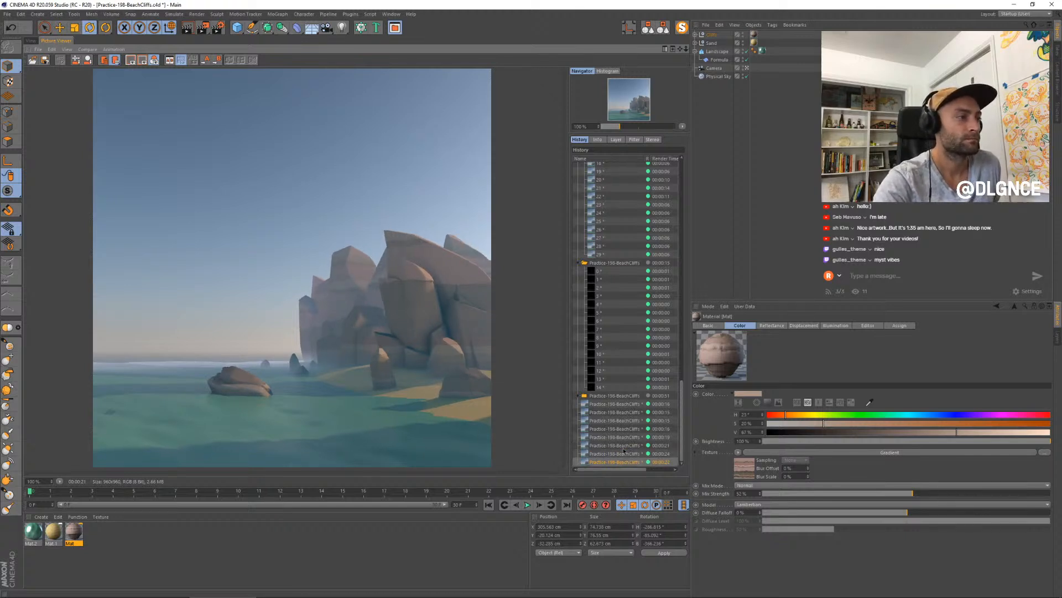
key(Up)
key(Up)
key(Up)
key(Up)
key(Up)
key(Up)
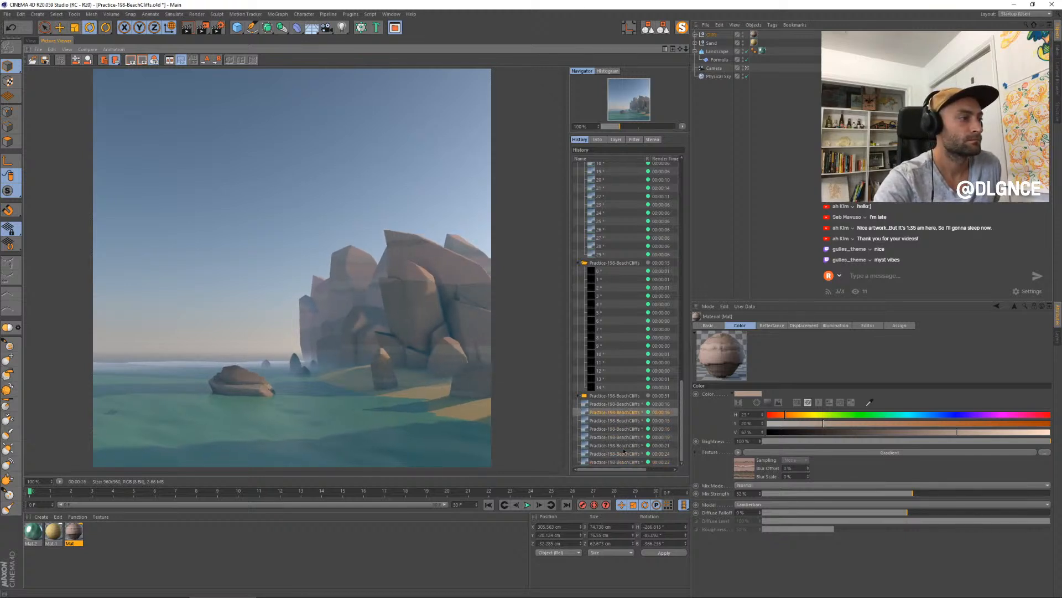
key(Down)
key(Down)
key(Down)
key(Down)
key(Down)
key(Down)
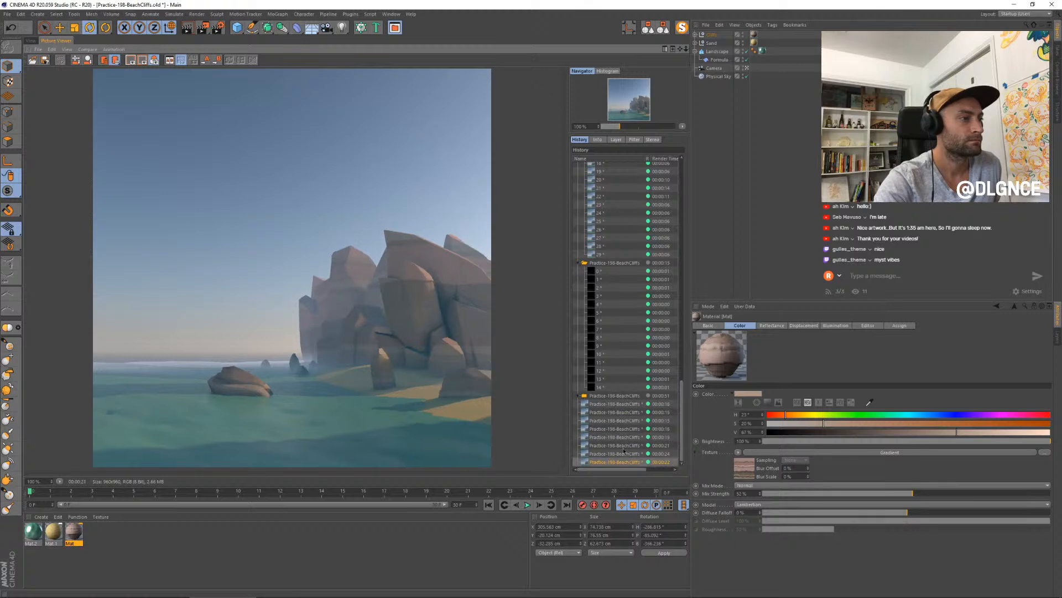
key(Up)
key(Up)
key(Up)
key(Up)
key(Down)
key(Down)
key(Down)
key(Down)
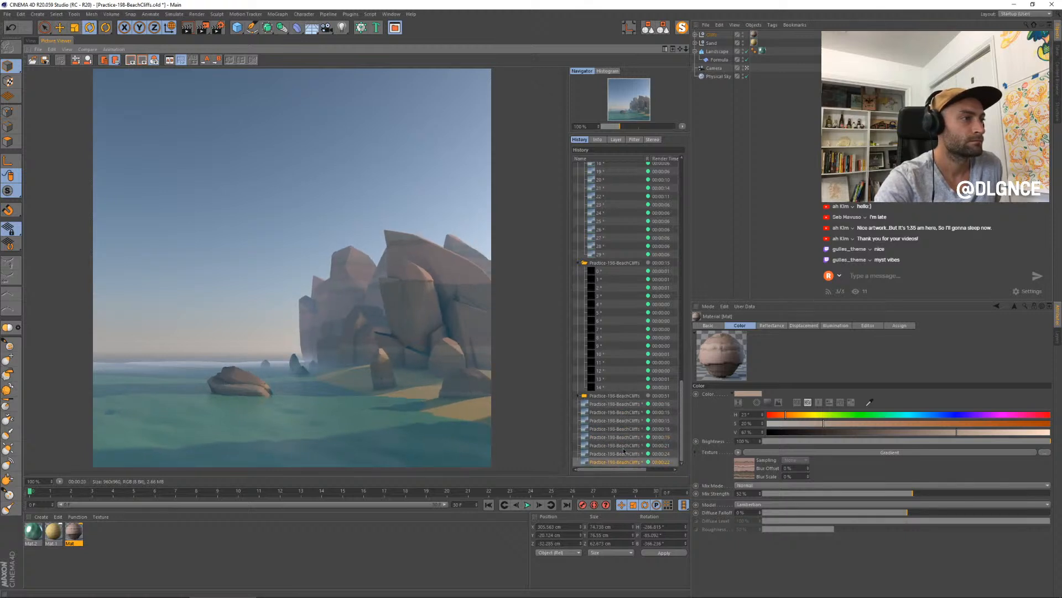
- Disable the Bevel deformer in the Cliffs group, render a new still, and collapse the group's hierarchy
click(696, 34)
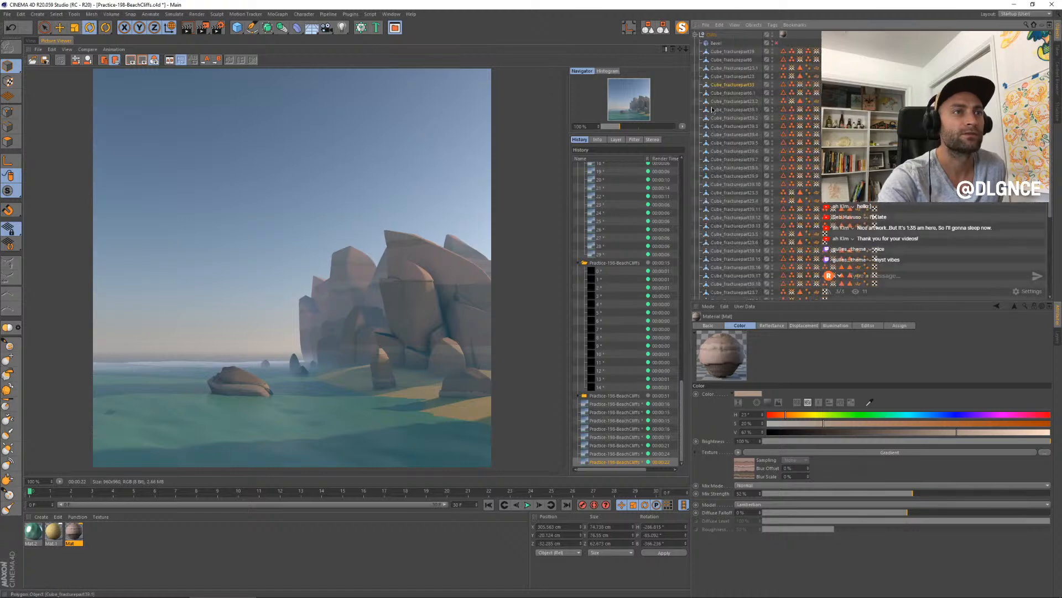
key(shift+r)
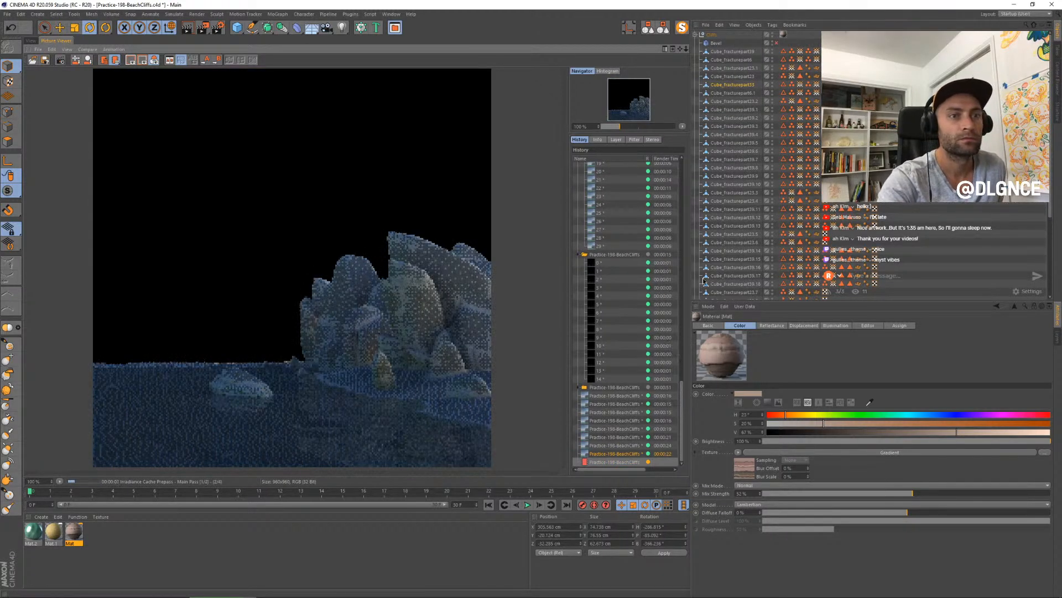
click(695, 34)
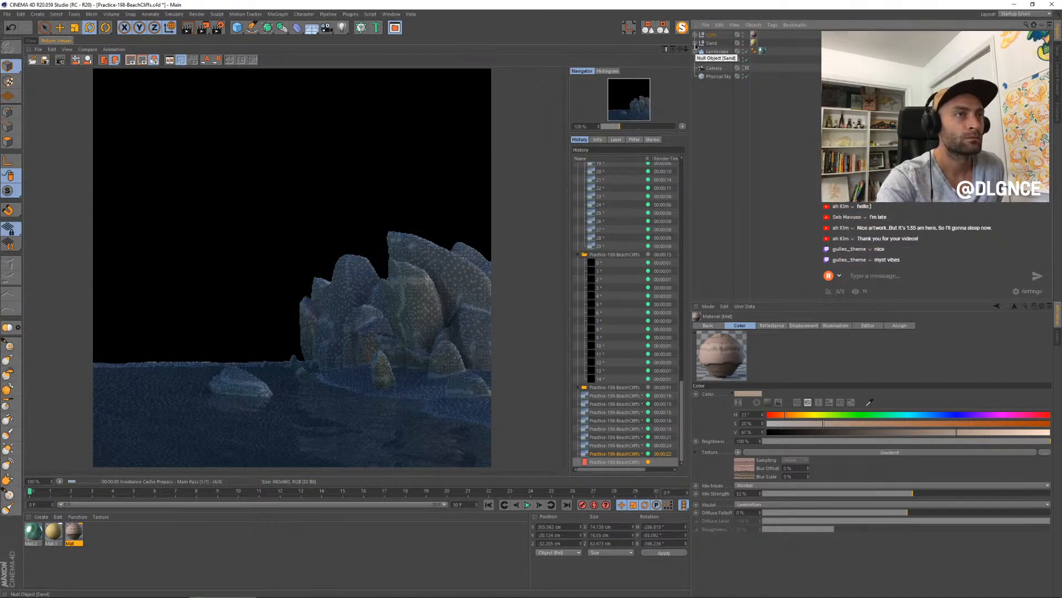
click(696, 34)
click(696, 35)
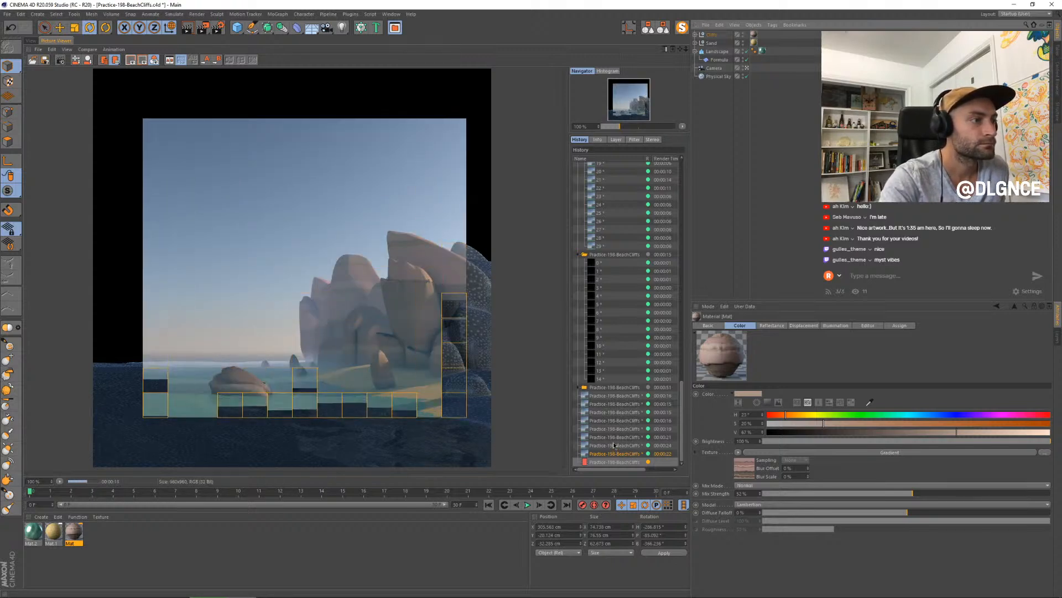
- Compare the render without the bevel against the earlier stills, examining the roundness of the cliffs and boulders
click(613, 437)
key(Up)
key(Up)
key(Up)
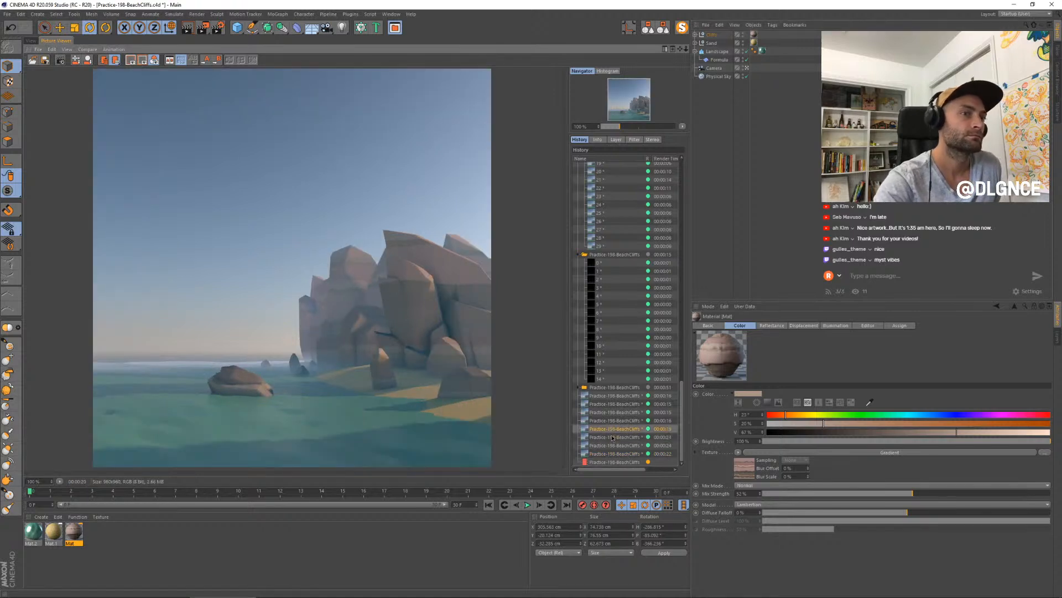
key(Down)
key(Down)
key(Down)
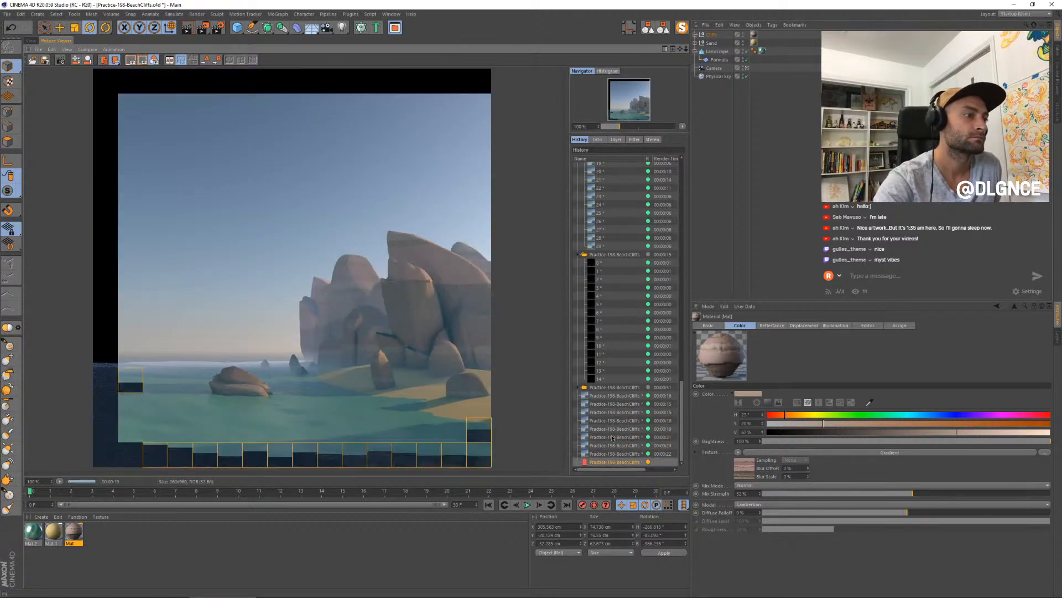
key(Down)
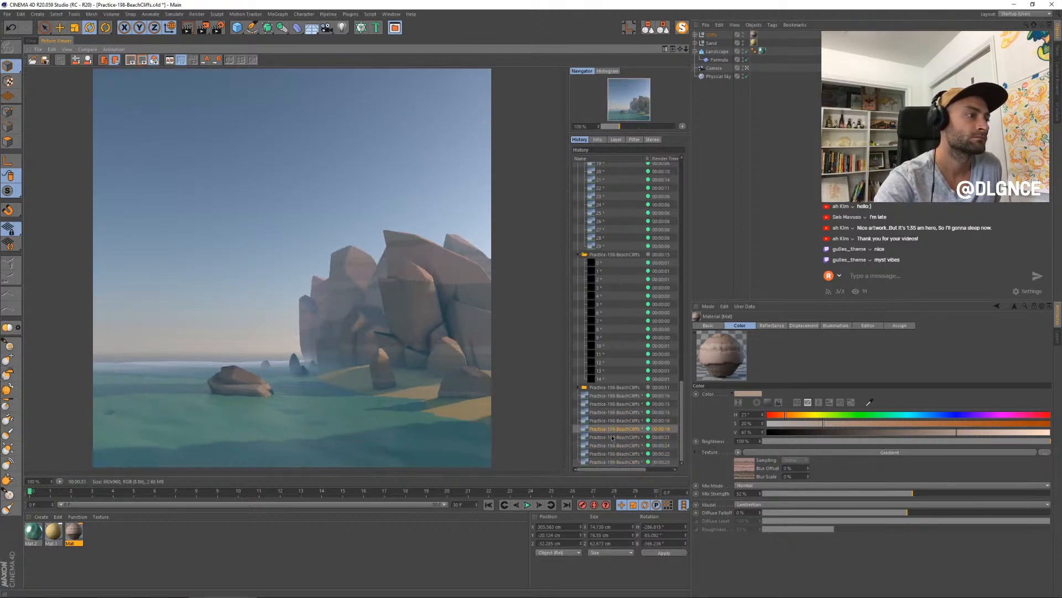
key(Down)
key(Down)
key(Up)
key(Up)
key(Up)
key(Up)
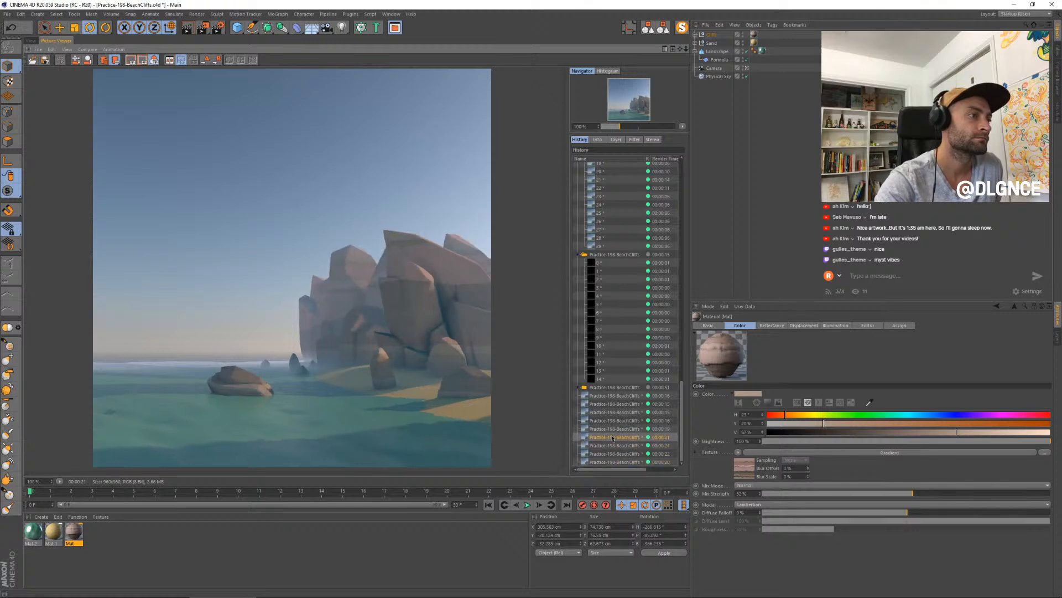
- Turn off the rock material's displacement, close the Material Editor, and render a new still
click(695, 35)
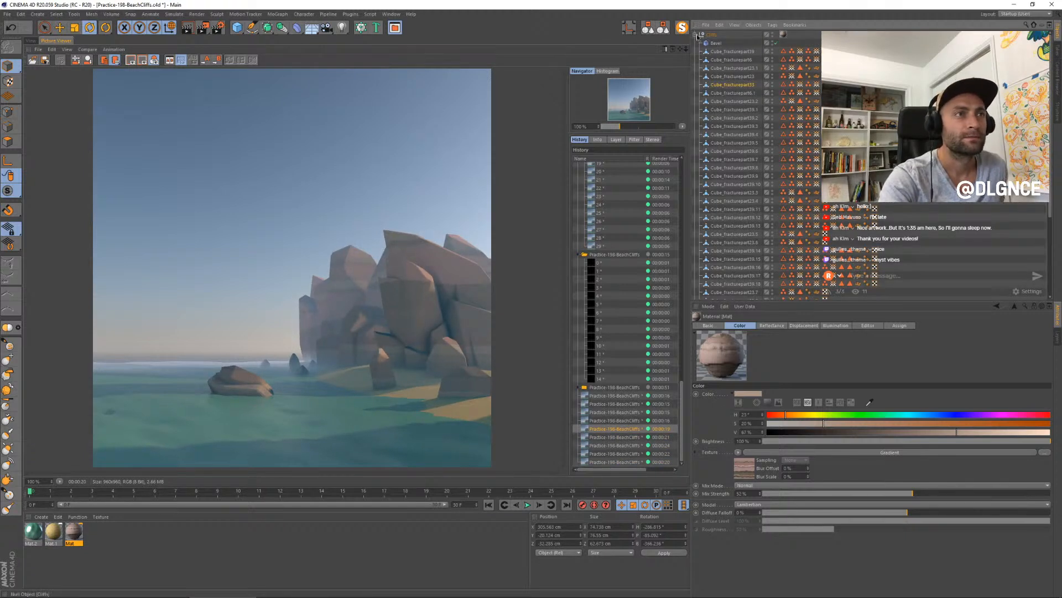
click(695, 34)
double_click(74, 531)
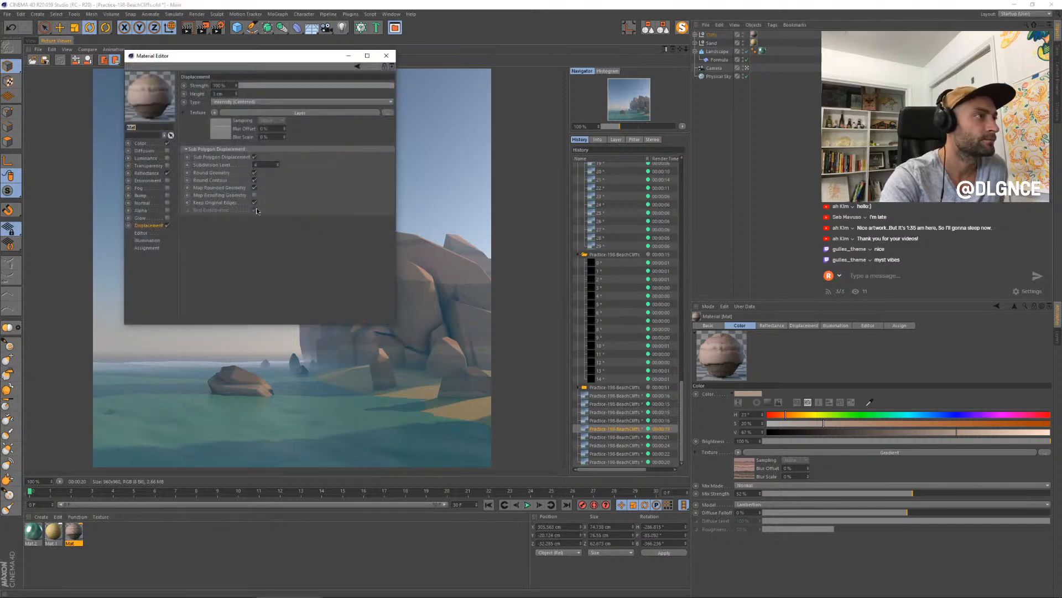
drag(241, 66, 389, 201)
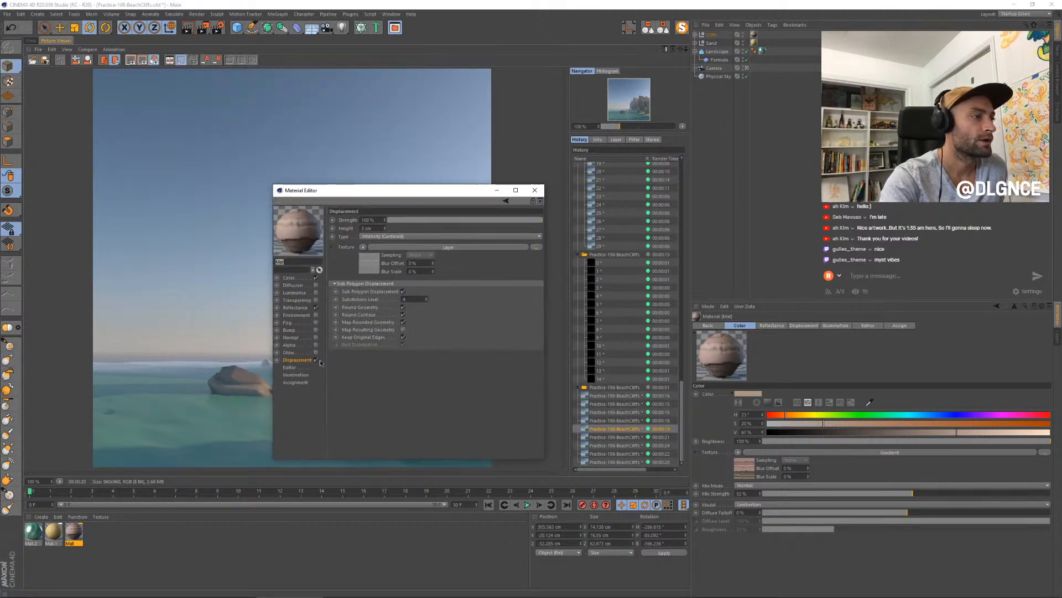
click(315, 360)
click(289, 277)
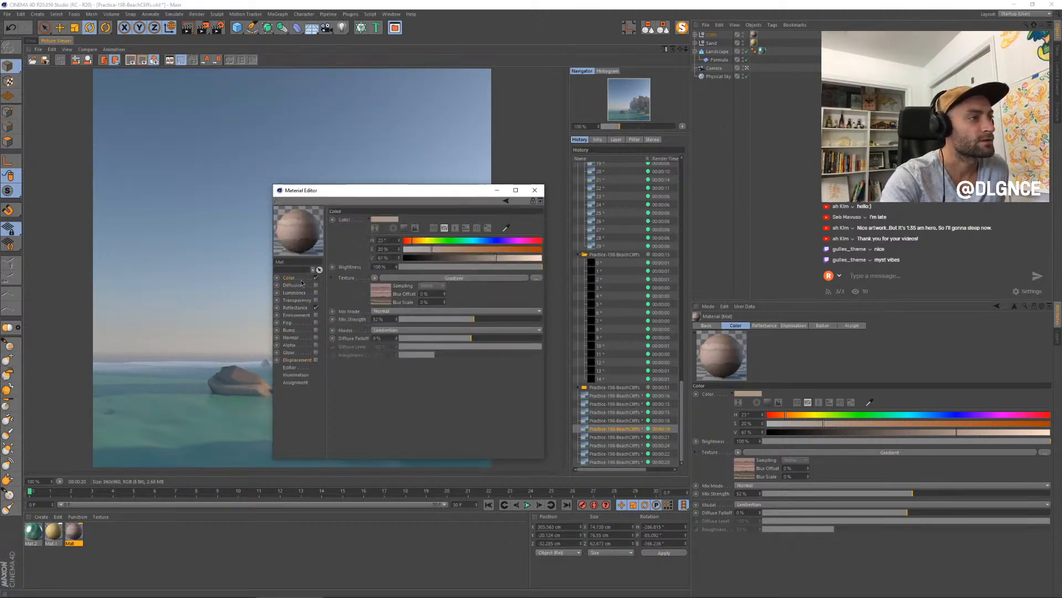
click(535, 190)
click(613, 437)
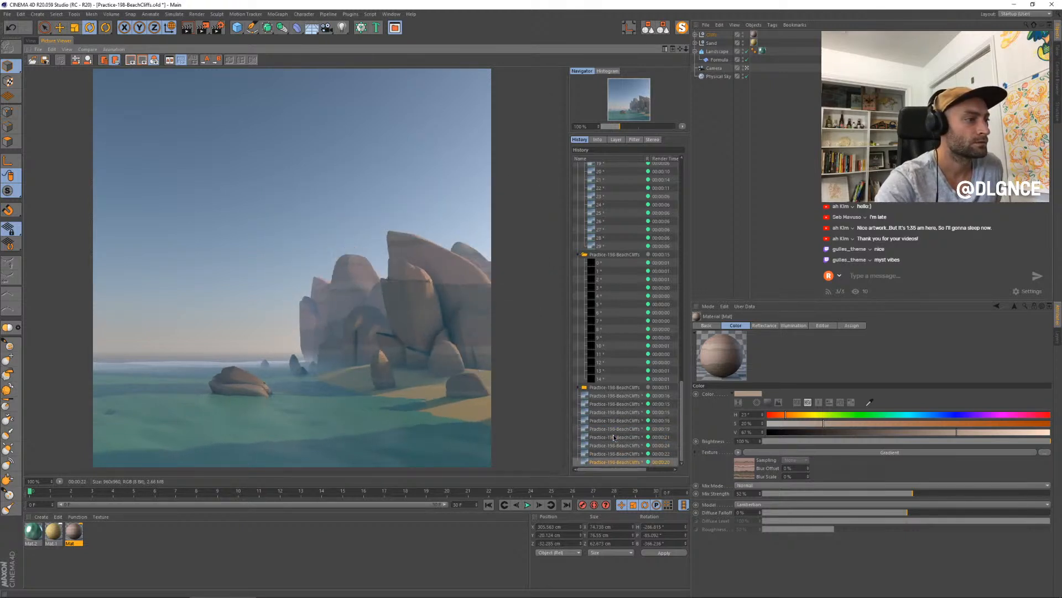
key(shift+r)
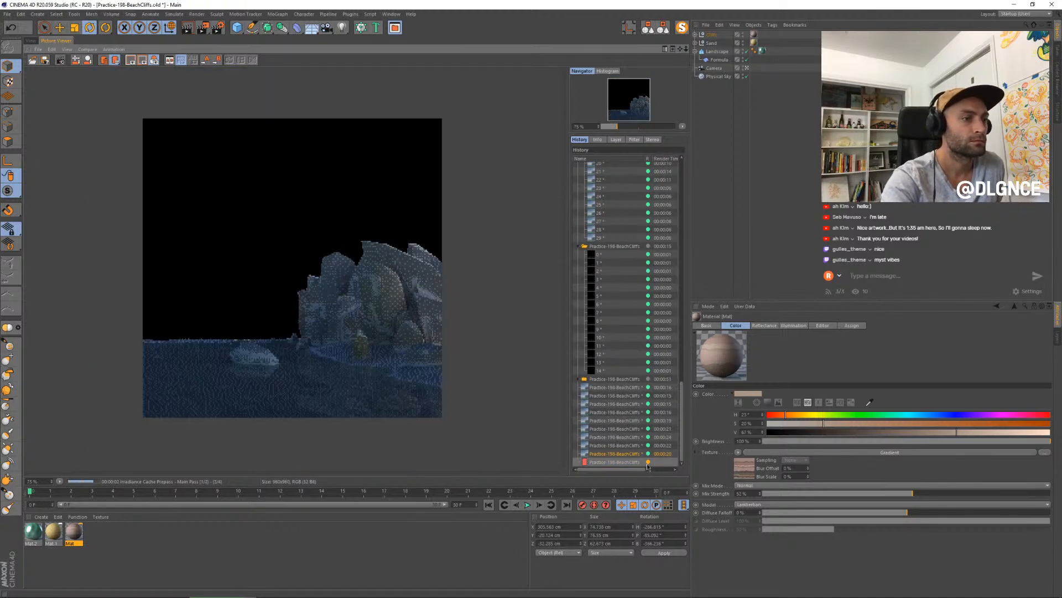
- Step through the earlier displaced stills and back to the render in progress without displacement to compare the rocks
click(618, 437)
key(Up)
key(Up)
key(Up)
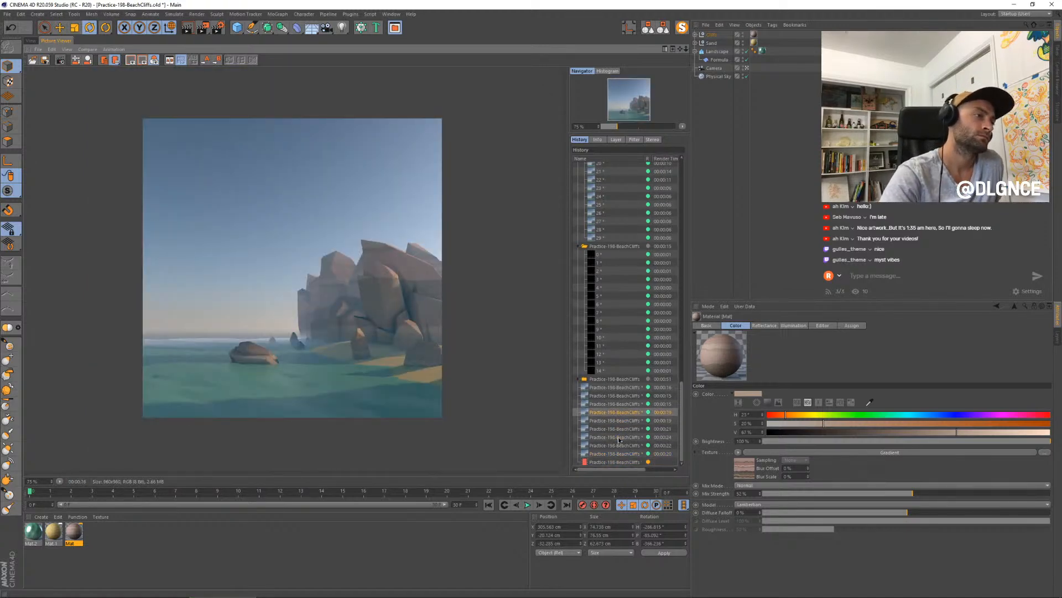
key(Up)
key(Up)
key(Down)
key(Down)
key(Down)
key(Down)
key(Down)
key(Down)
key(Down)
key(Down)
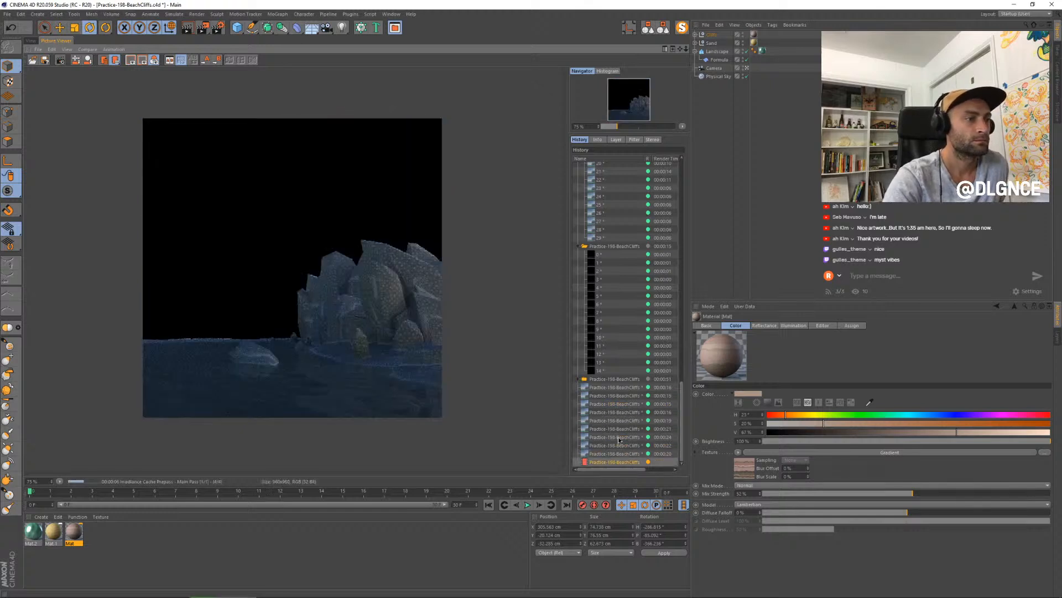
- Alternate between the newest still and the earlier ones in the render history to compare rock edges and surface detail with and without displacement
key(Up)
key(Up)
key(Up)
key(Up)
key(Down)
key(Down)
key(Down)
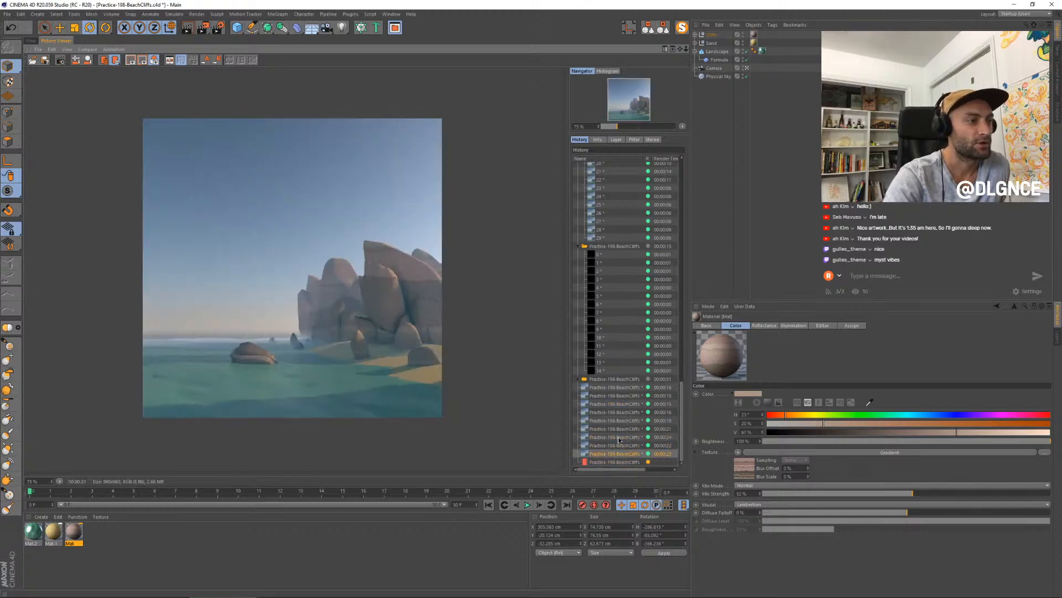
key(Down)
key(Up)
key(Up)
key(Up)
key(Up)
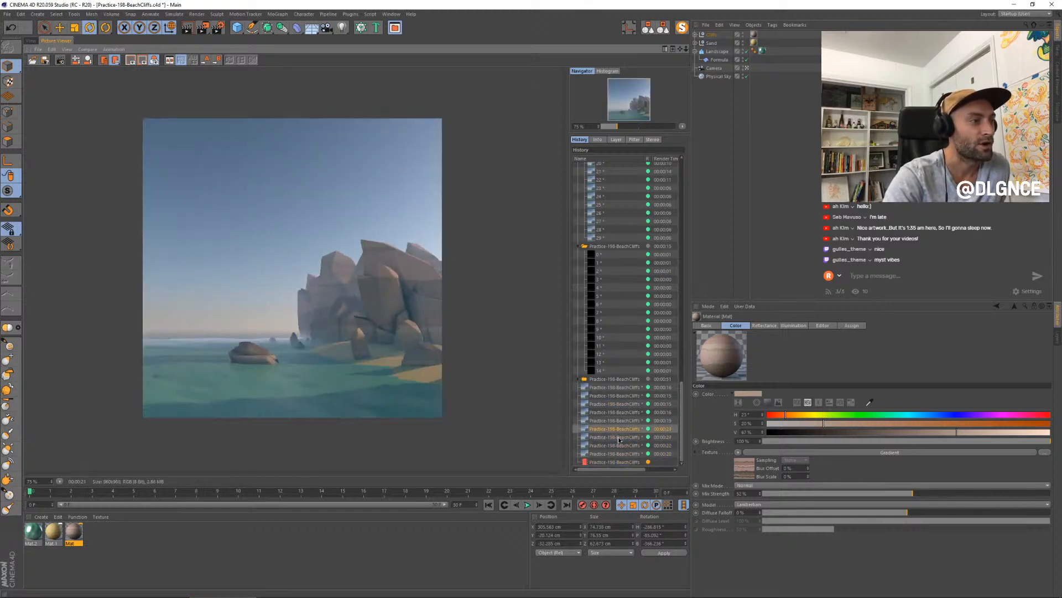
key(Down)
key(Down)
key(Down)
key(Down)
key(Up)
key(Up)
key(Up)
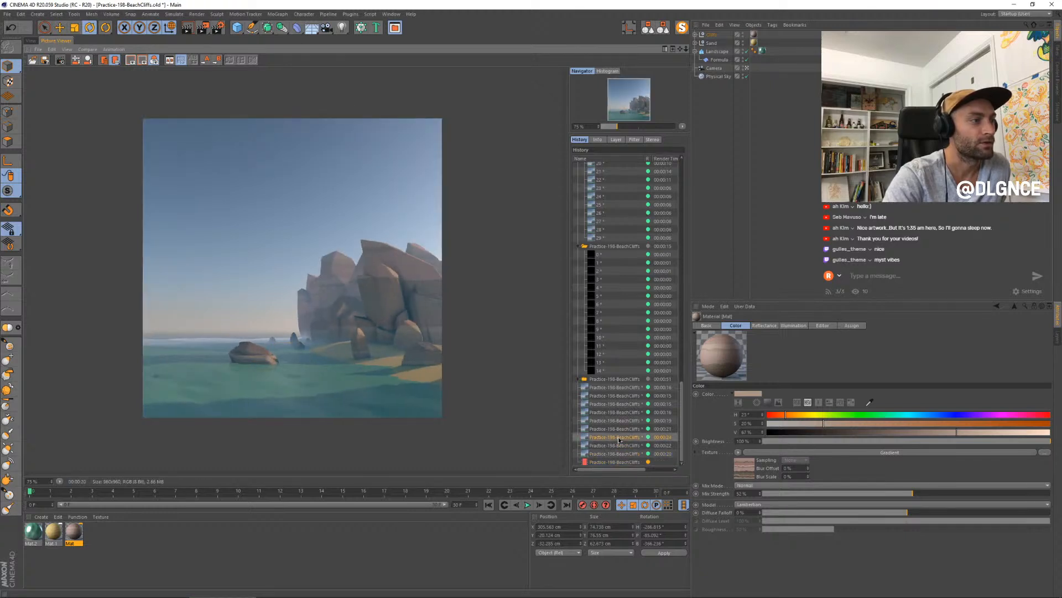
key(Up)
key(Up)
key(Up)
key(Down)
key(Down)
key(Down)
key(Down)
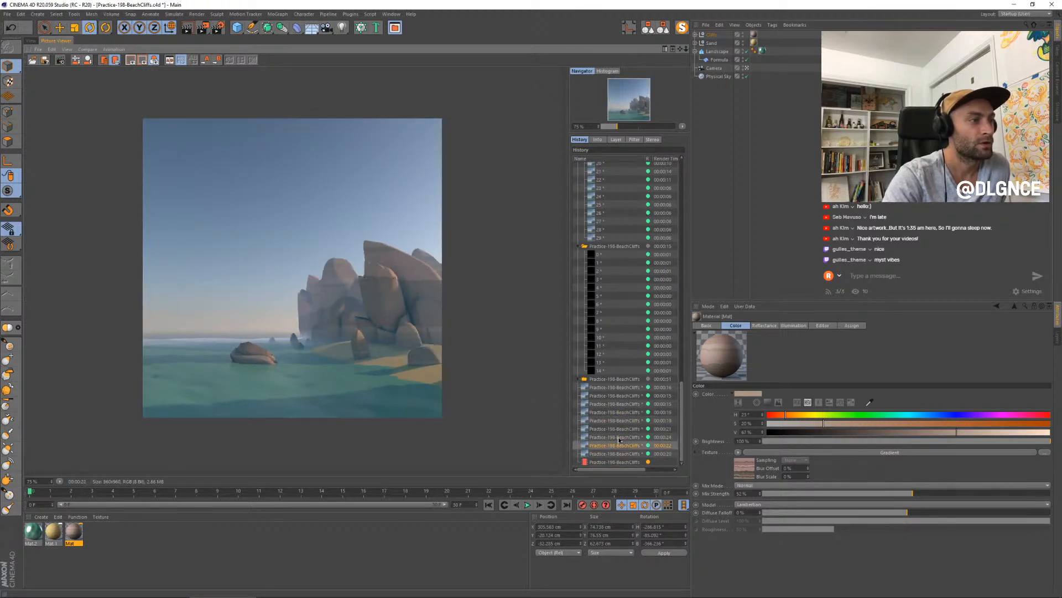
key(Down)
key(Down)
key(Up)
key(Up)
key(Up)
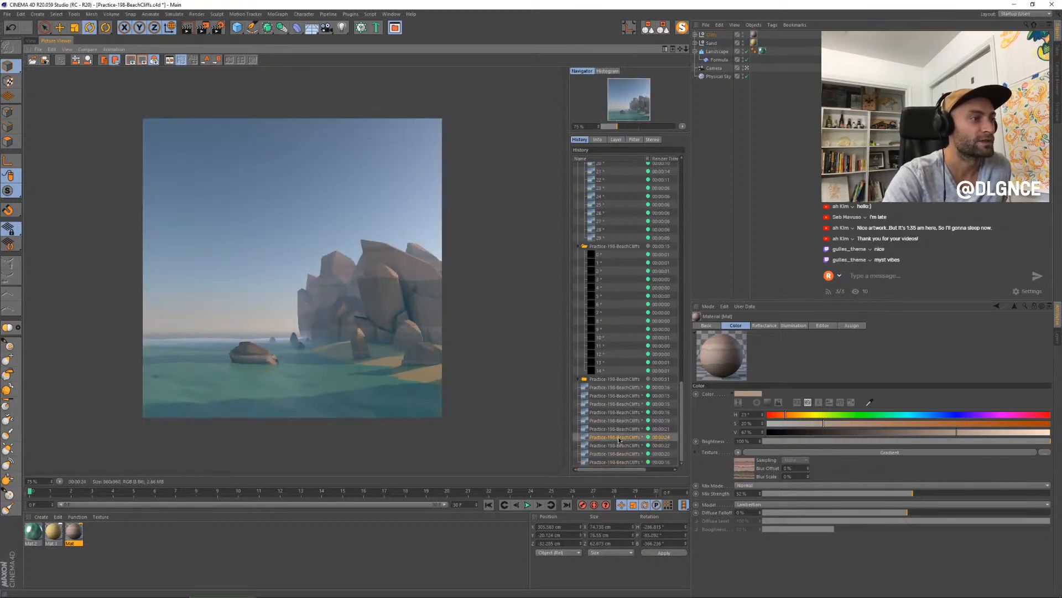
key(Up)
key(Up)
key(Up)
key(Down)
key(Down)
key(Down)
key(Down)
key(Down)
key(Down)
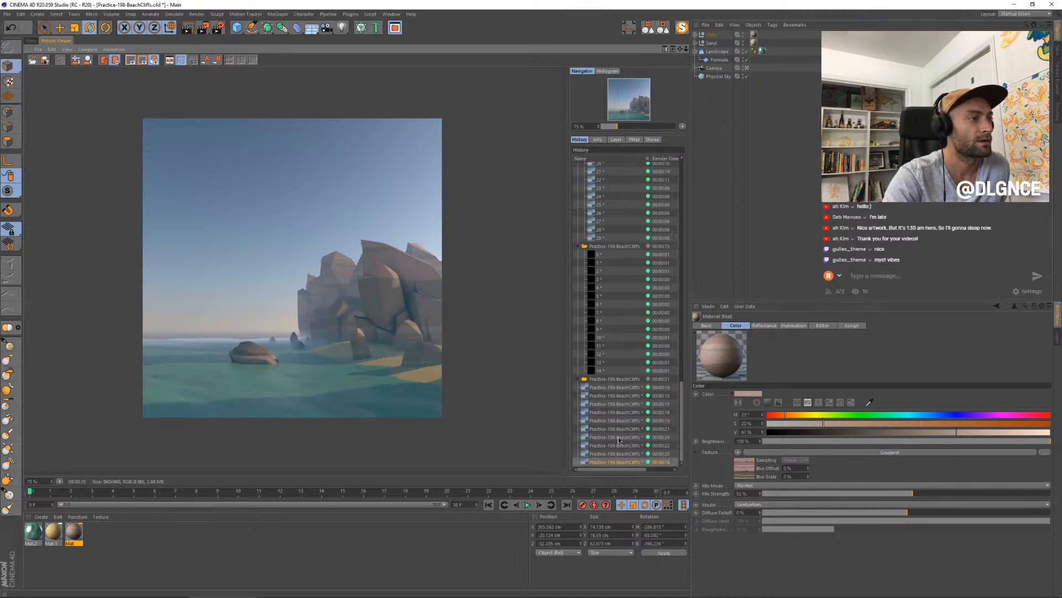
key(Up)
key(Up)
key(Up)
key(Up)
key(Down)
key(Down)
key(Down)
key(Down)
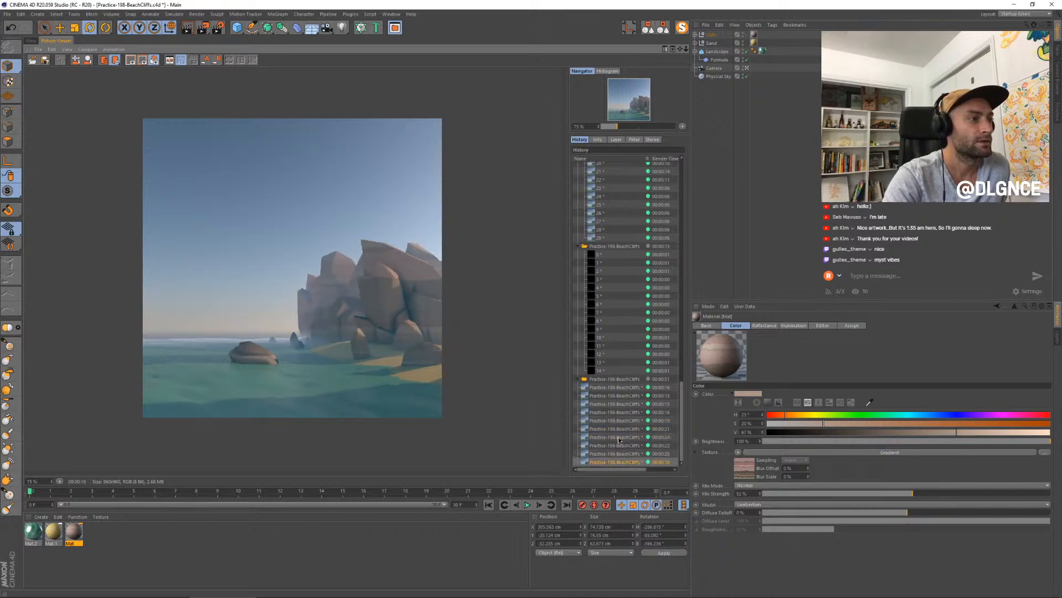
key(Up)
key(Up)
key(Up)
key(Down)
key(Down)
key(Down)
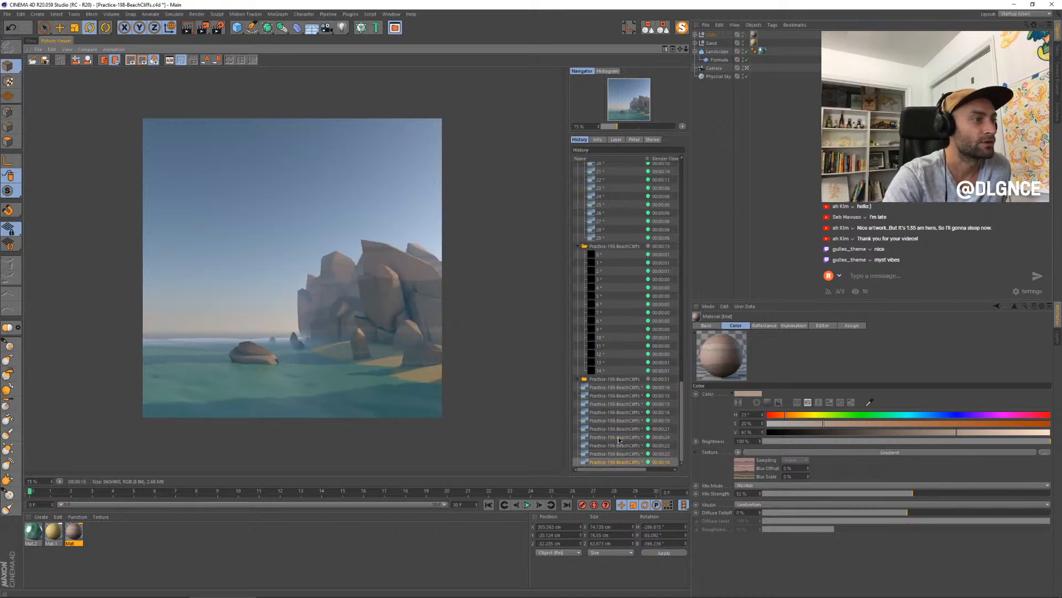
key(Up)
key(Up)
key(Up)
key(Up)
key(Up)
key(Down)
key(Down)
key(Down)
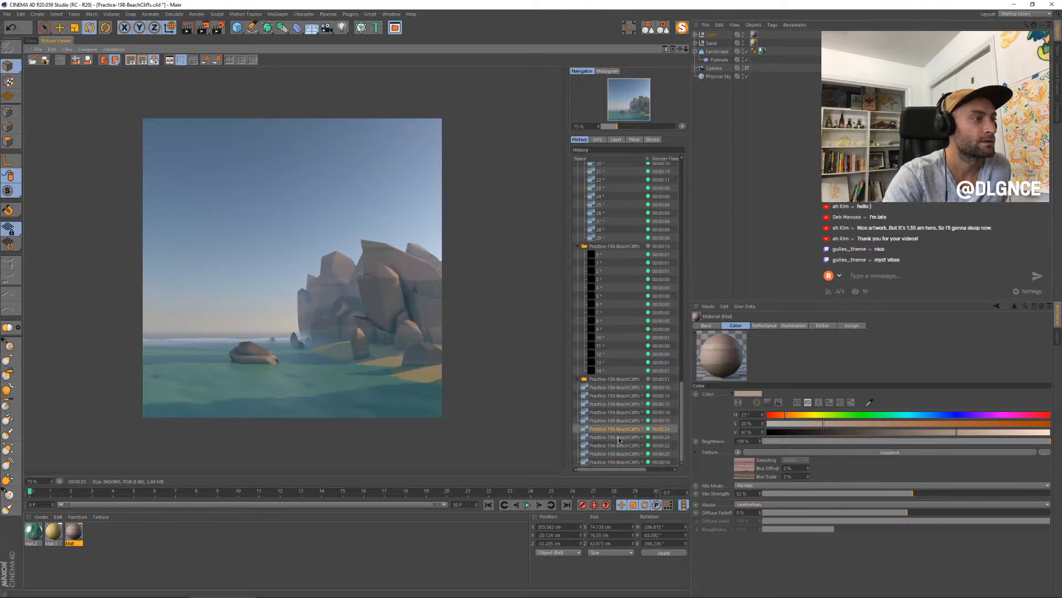
key(Down)
key(Down)
key(Up)
key(Up)
key(Up)
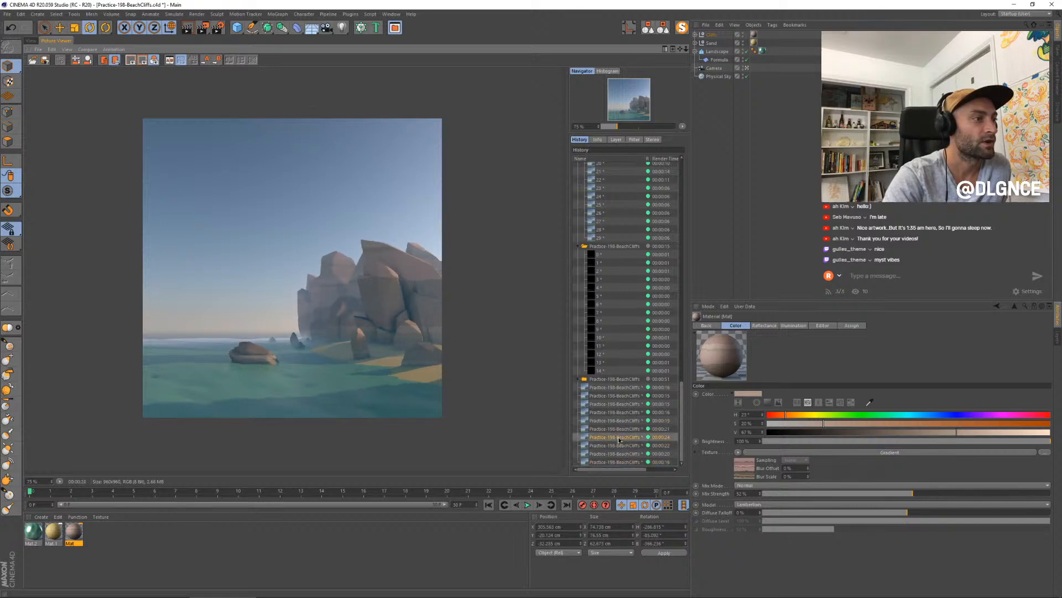
key(Down)
key(Down)
key(Down)
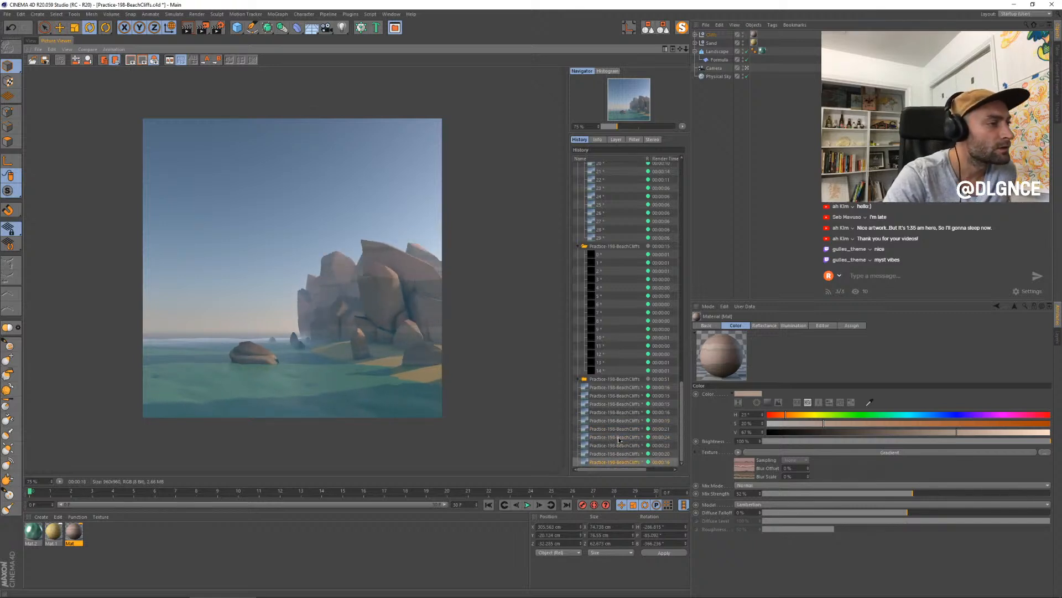
key(Up)
key(Down)
key(Up)
key(Down)
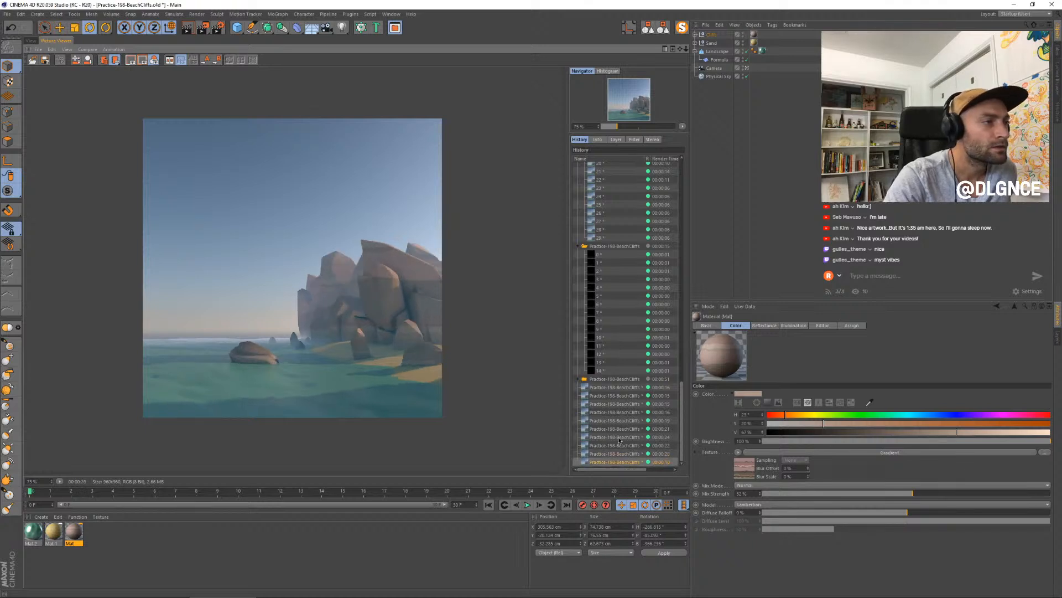
key(Up)
key(Up)
key(Up)
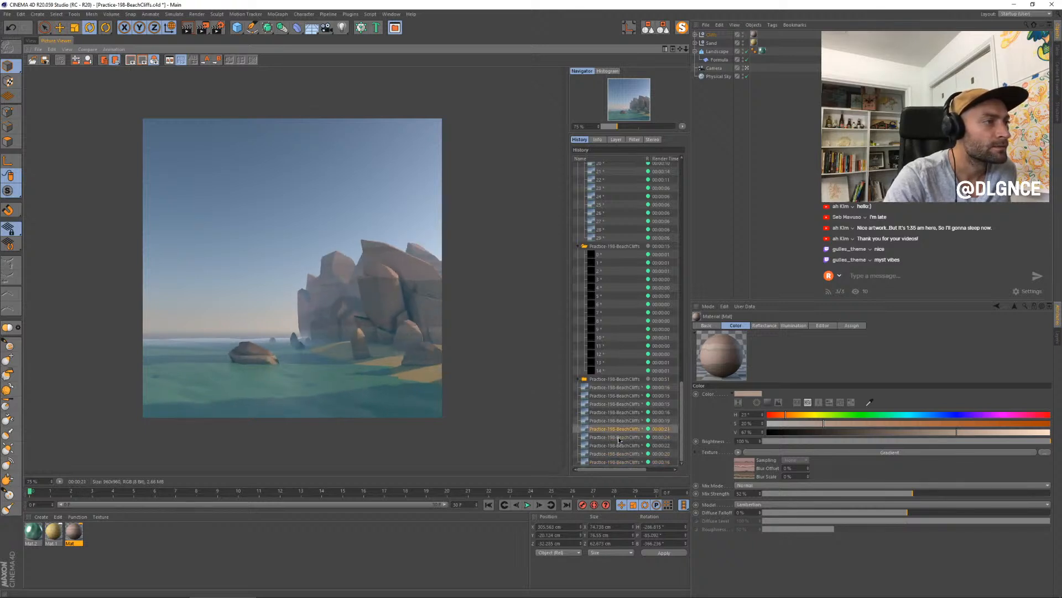
key(Down)
key(Down)
key(Down)
key(Up)
key(Up)
key(Up)
key(Up)
key(Up)
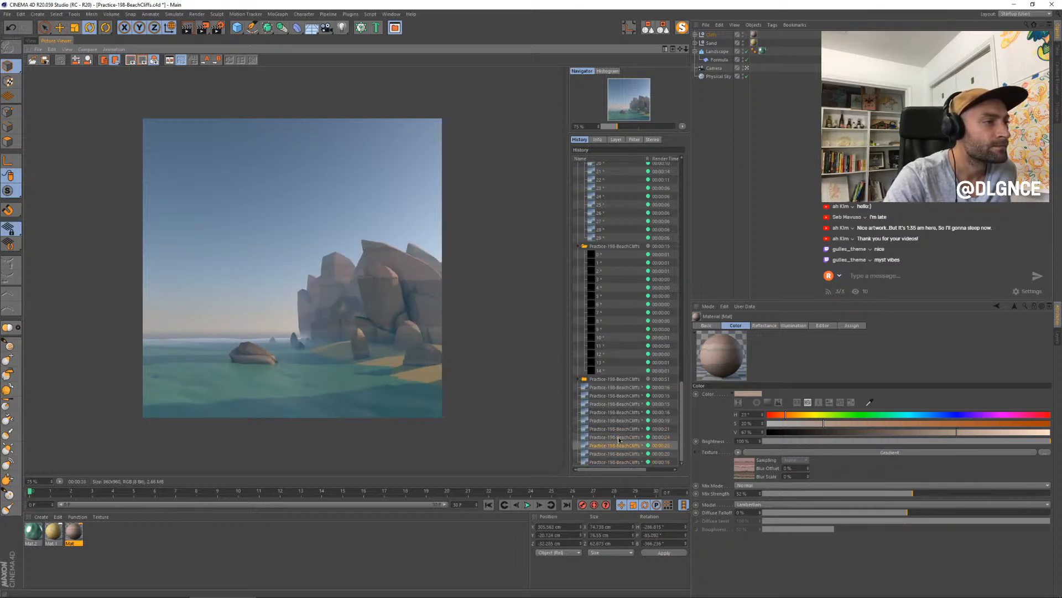
key(Down)
key(Down)
key(Down)
key(Down)
key(Down)
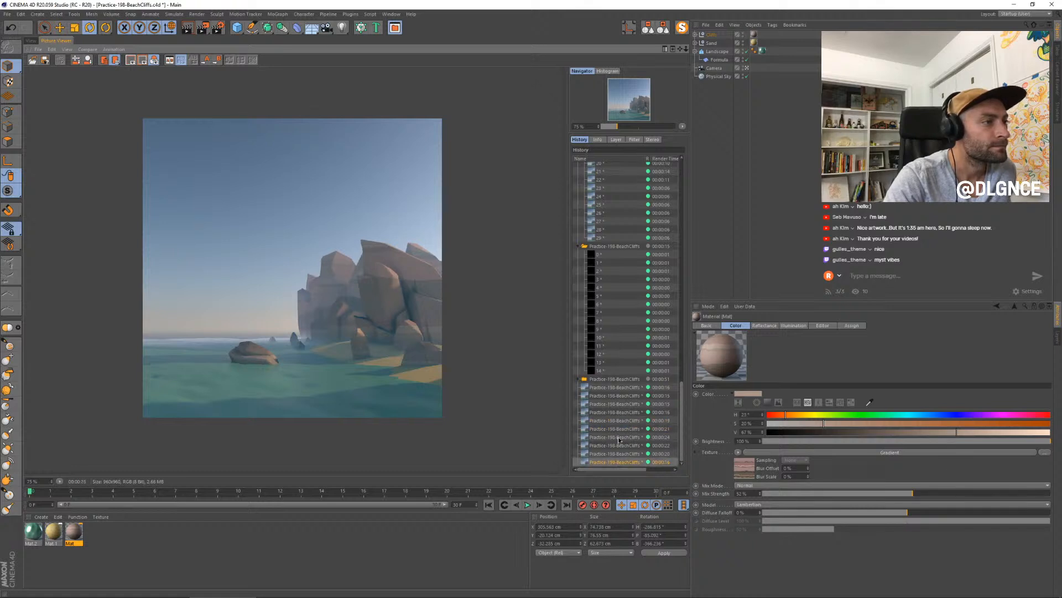
- Zoom the rendered still to 100% and compare the cliffs and boulders across the recent renders at full size
scroll(387, 351, up, 1)
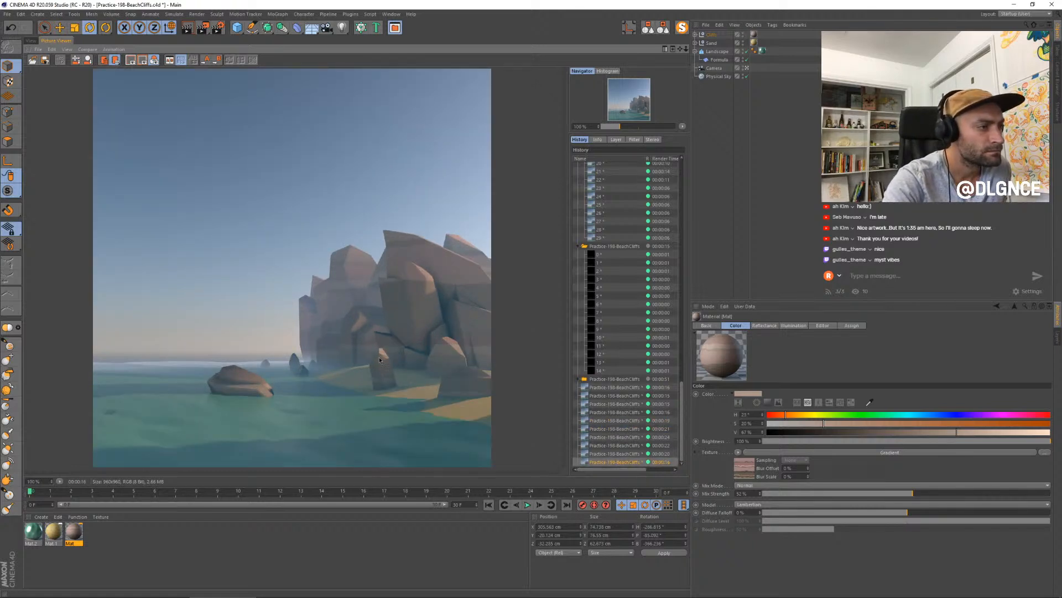
scroll(379, 360, down, 1)
scroll(380, 361, up, 1)
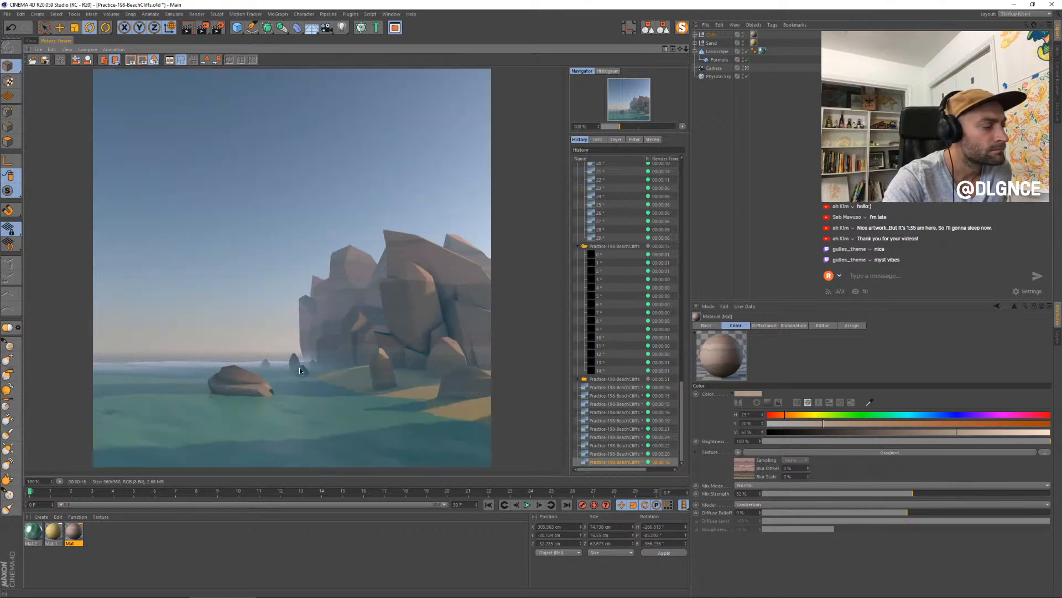
click(619, 436)
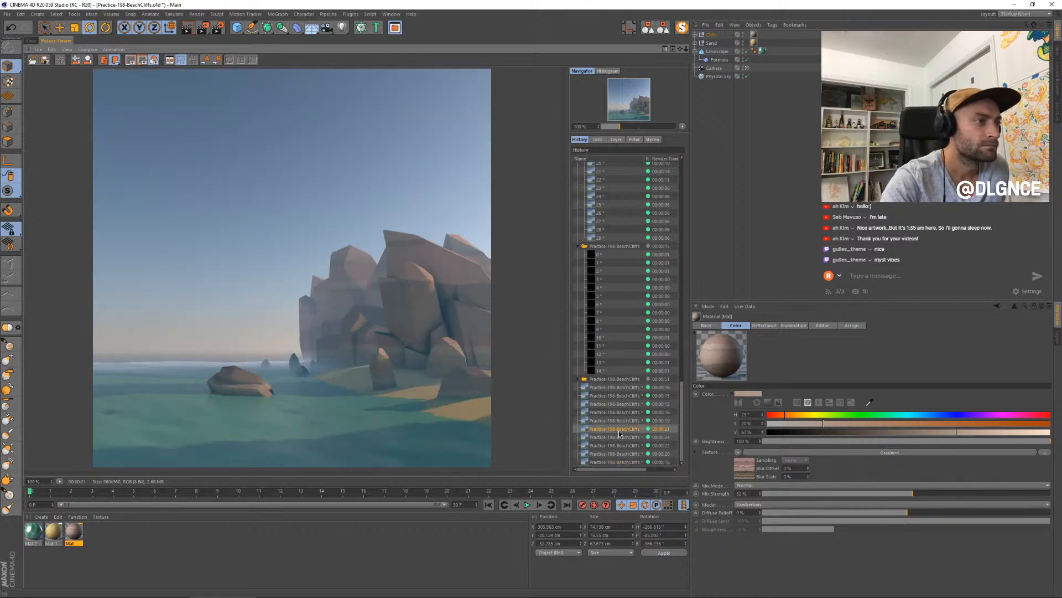
key(Down)
key(Down)
key(Down)
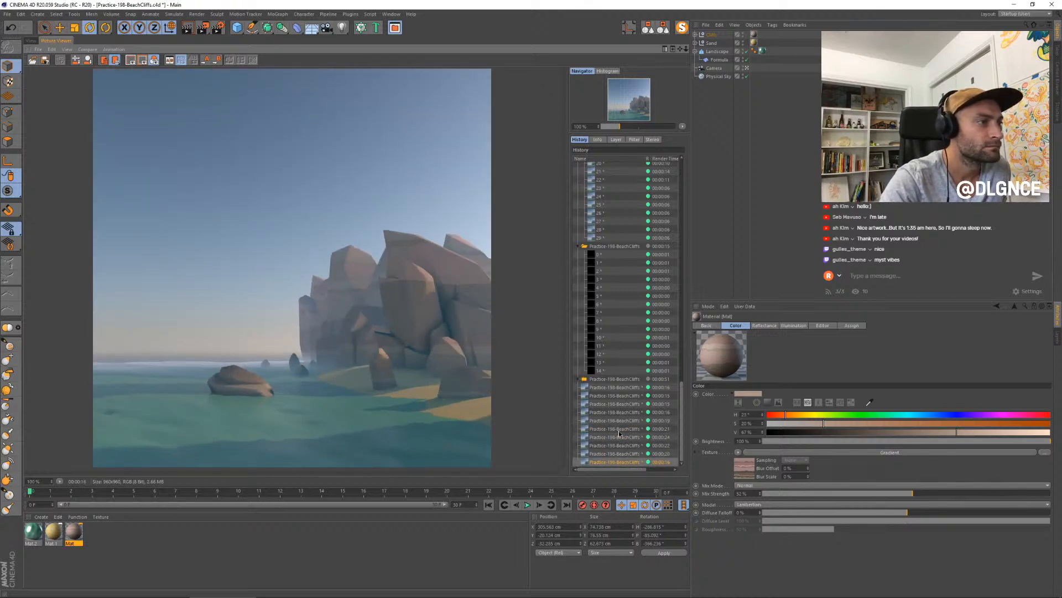
key(Up)
key(Up)
key(Up)
key(Up)
key(Up)
key(Up)
key(Up)
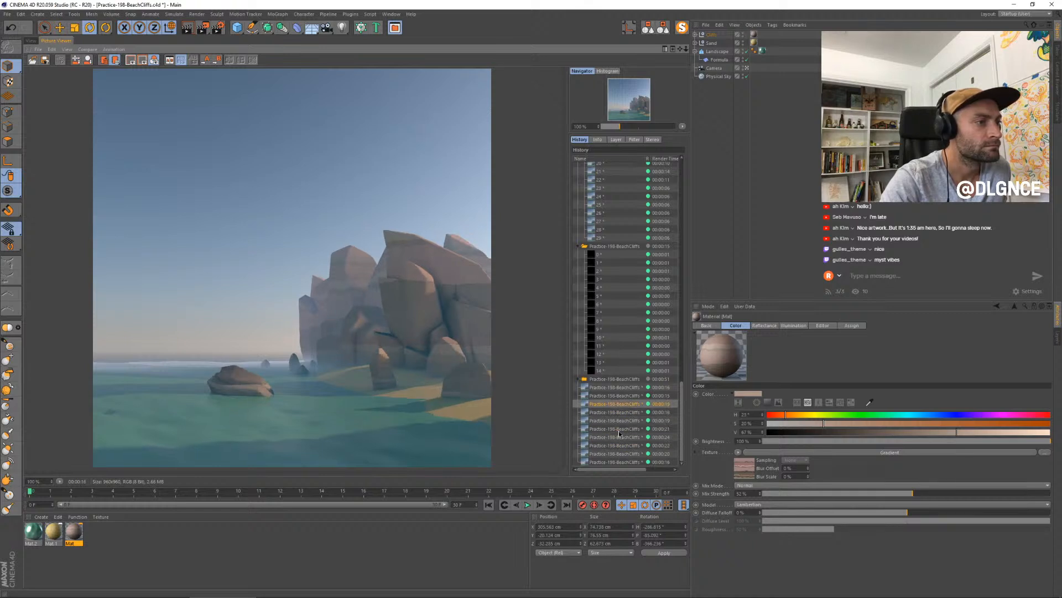
key(Down)
key(Down)
key(Down)
key(Down)
key(Down)
key(Down)
key(Down)
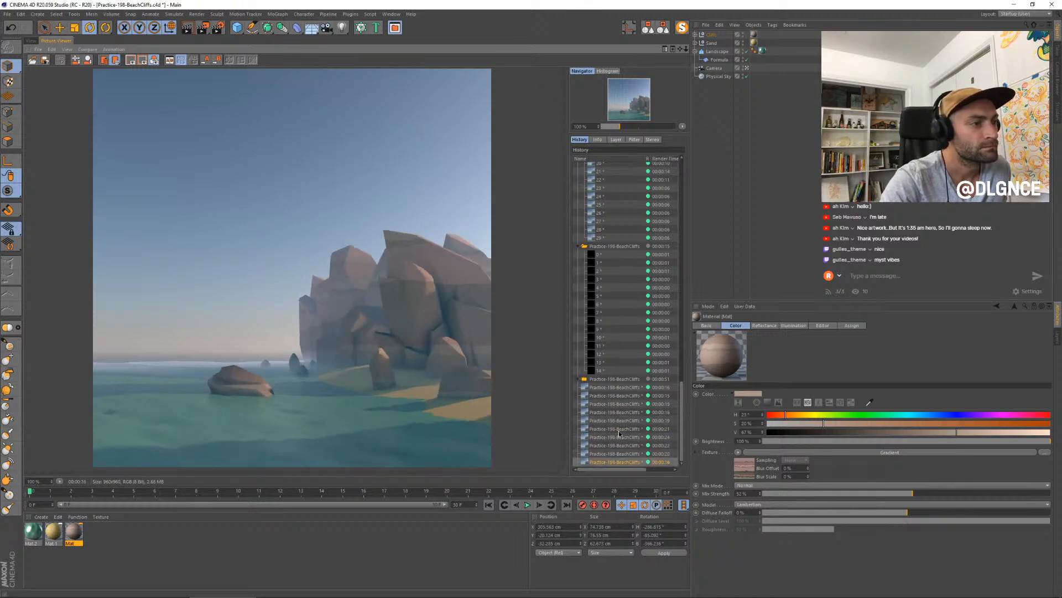
- Return to the scene view, select the front cliff slab for moving, and switch the viewport to simpler shading without scene shadows
click(696, 35)
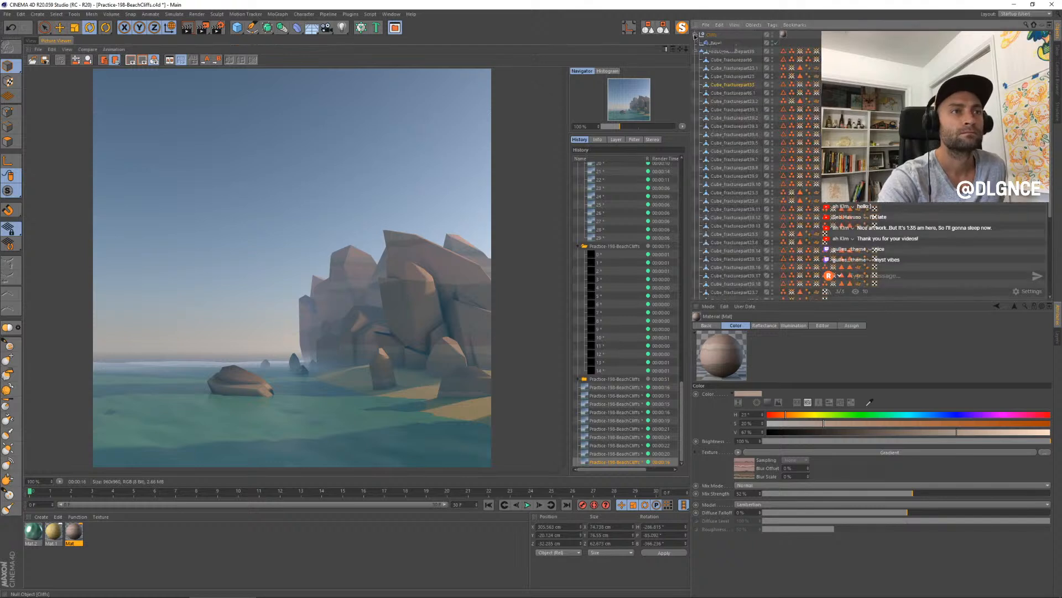
click(695, 35)
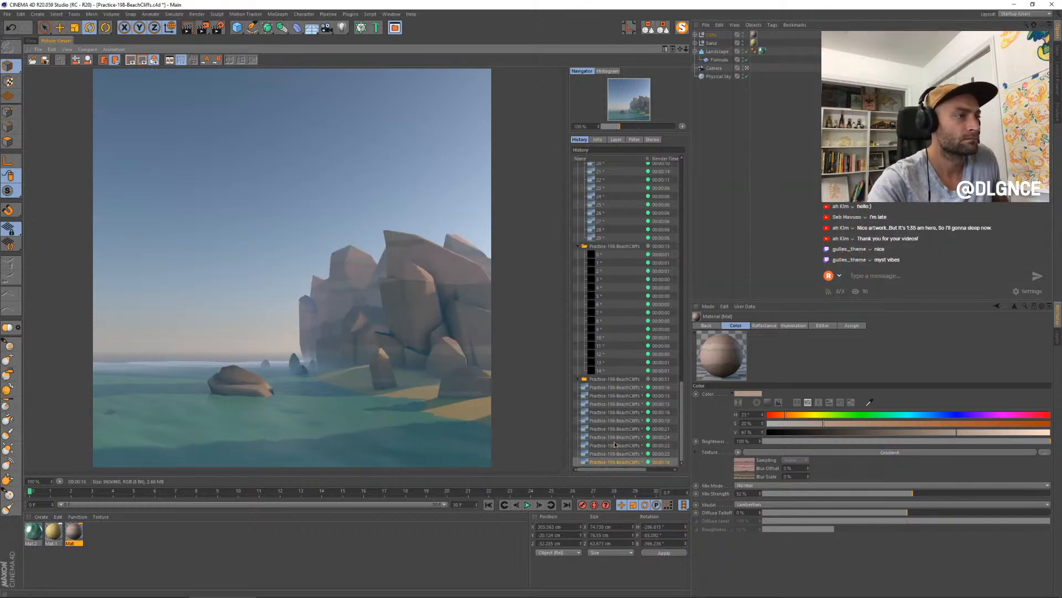
click(37, 41)
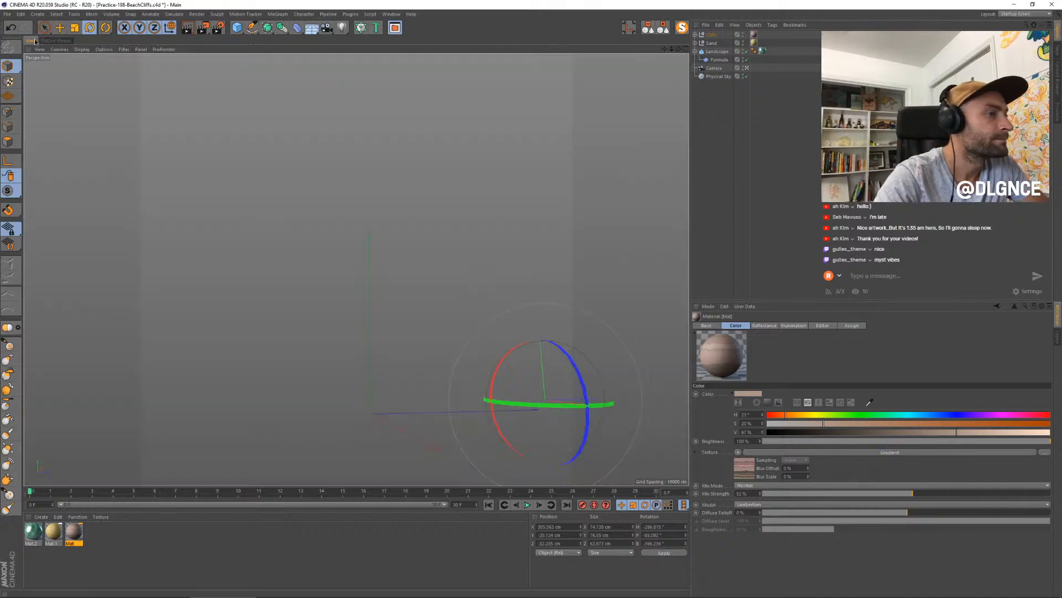
click(464, 292)
key(e)
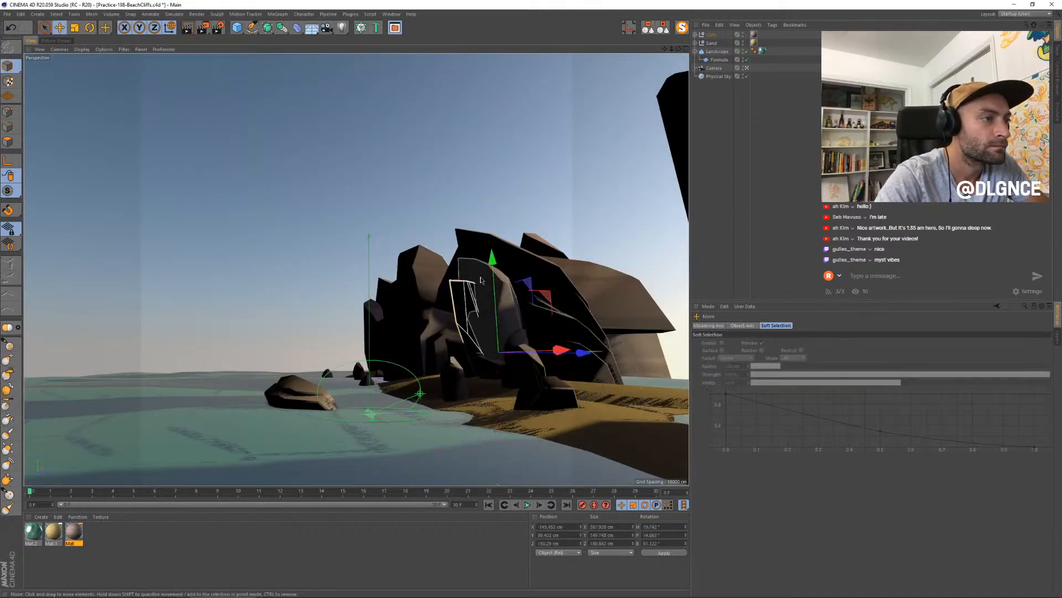
click(82, 49)
click(98, 78)
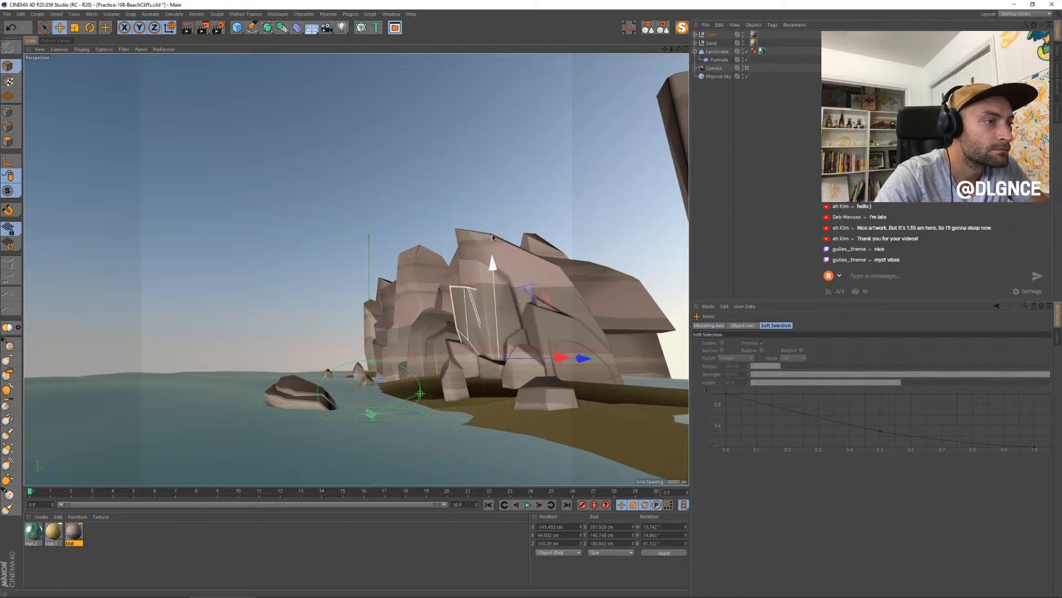
- Lower the selected front cliff slab slightly along its vertical axis, deselect it, and render a new still
click(491, 189)
click(457, 305)
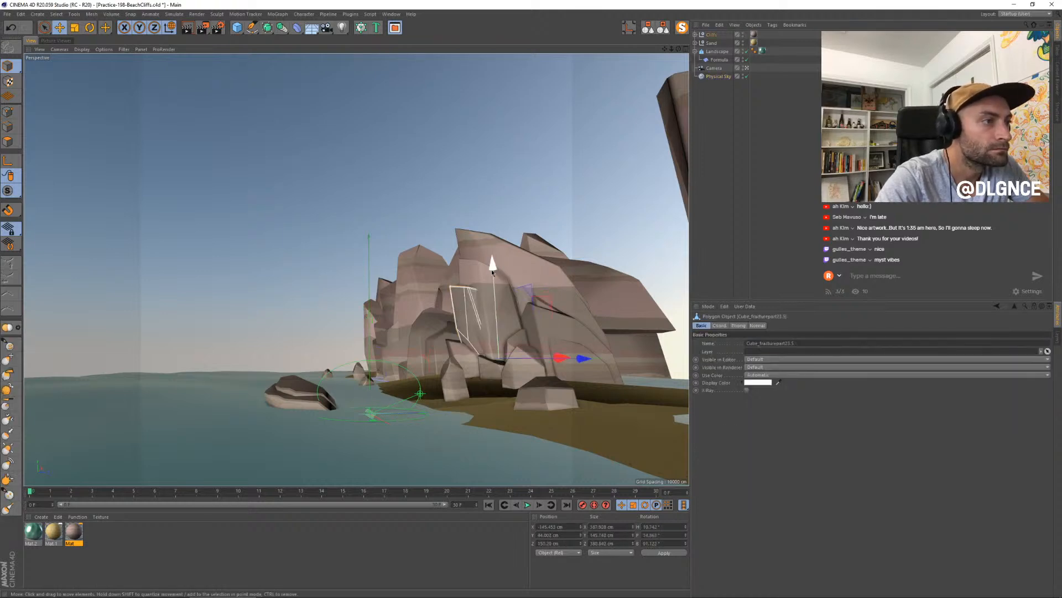
drag(492, 270, 493, 269)
click(470, 204)
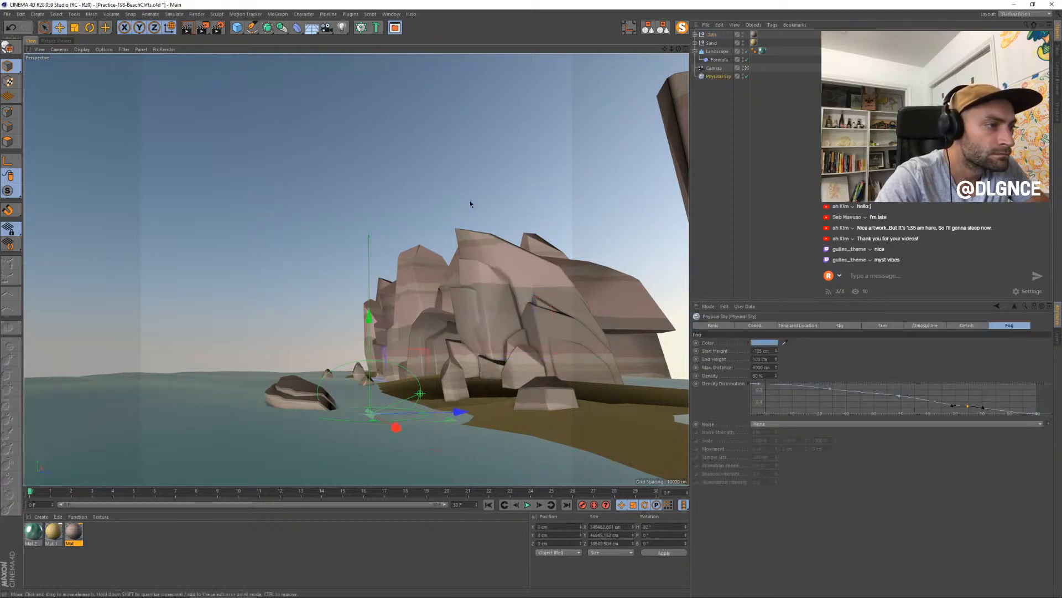
key(shift+r)
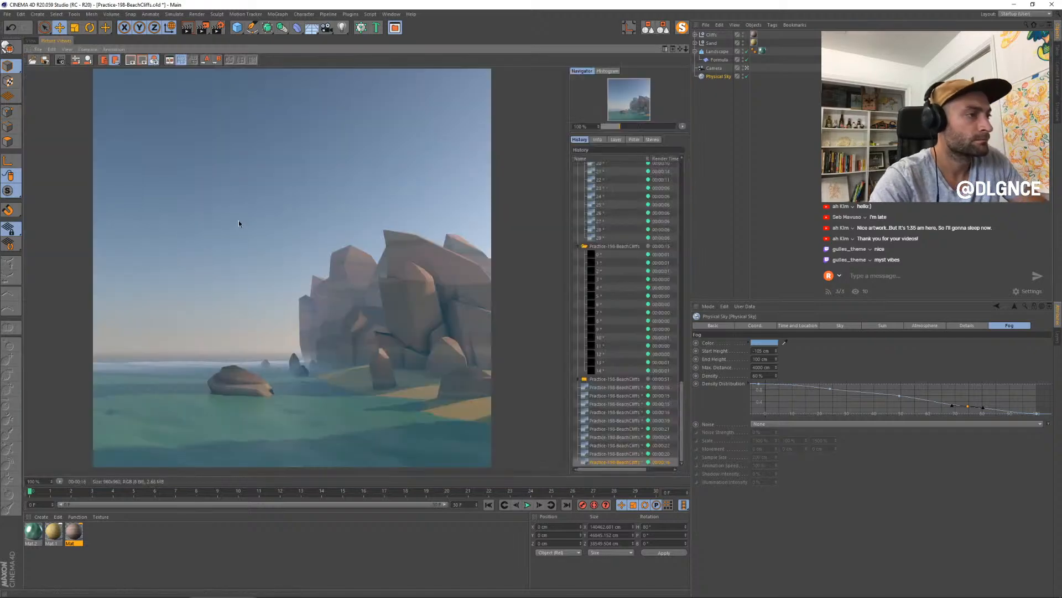
- Compare the previous stills in the render history with the new render in progress
click(631, 454)
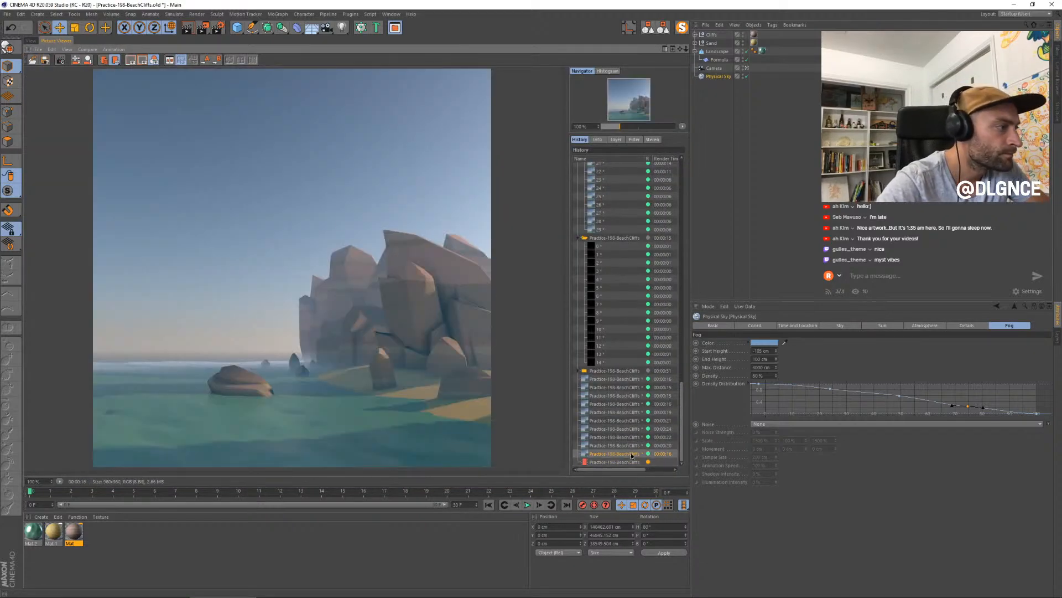
key(Up)
key(Up)
key(Up)
key(Down)
key(Down)
key(Down)
key(Down)
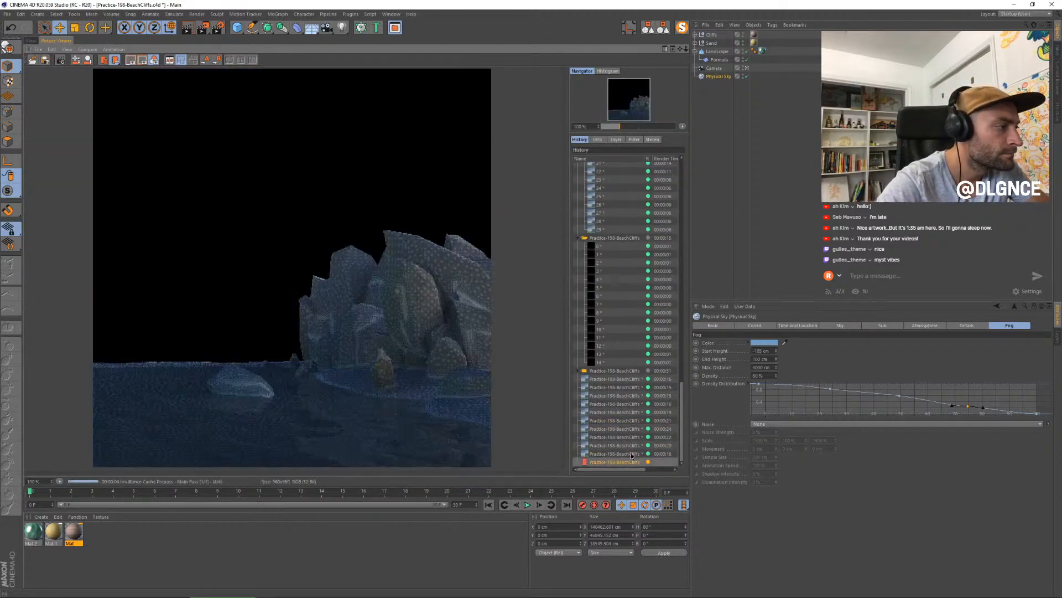
- Raise the green water material's reflectance Layer 1 strength to about 45% and close the Material Editor
double_click(33, 531)
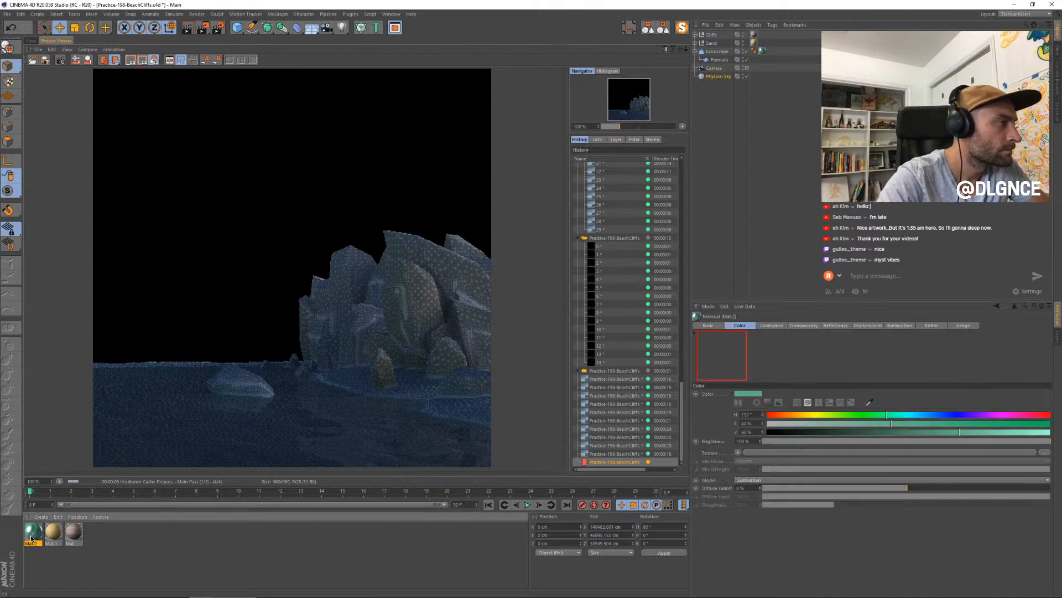
click(146, 174)
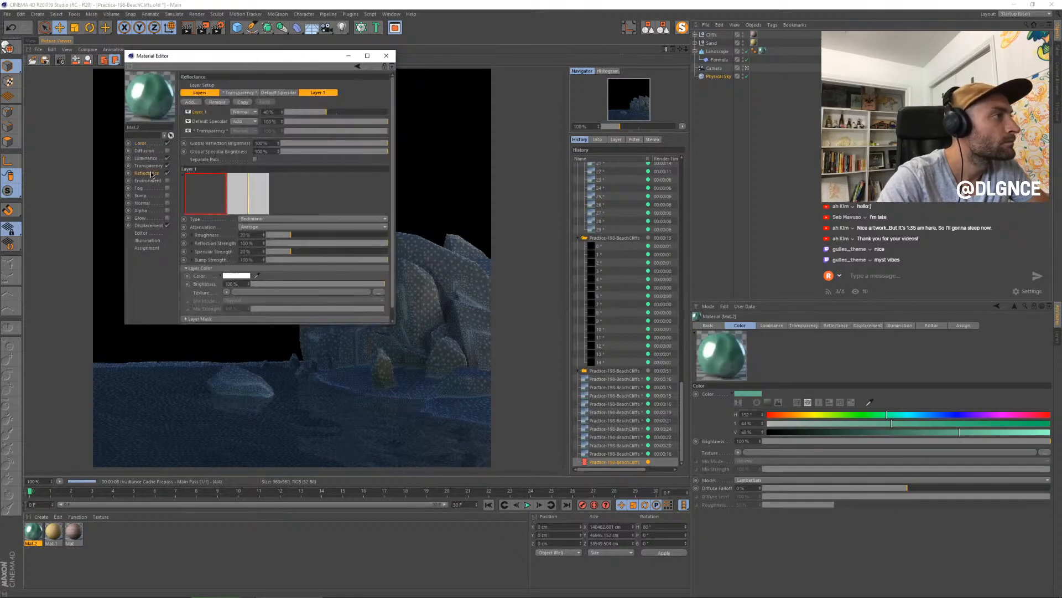
drag(330, 115, 332, 115)
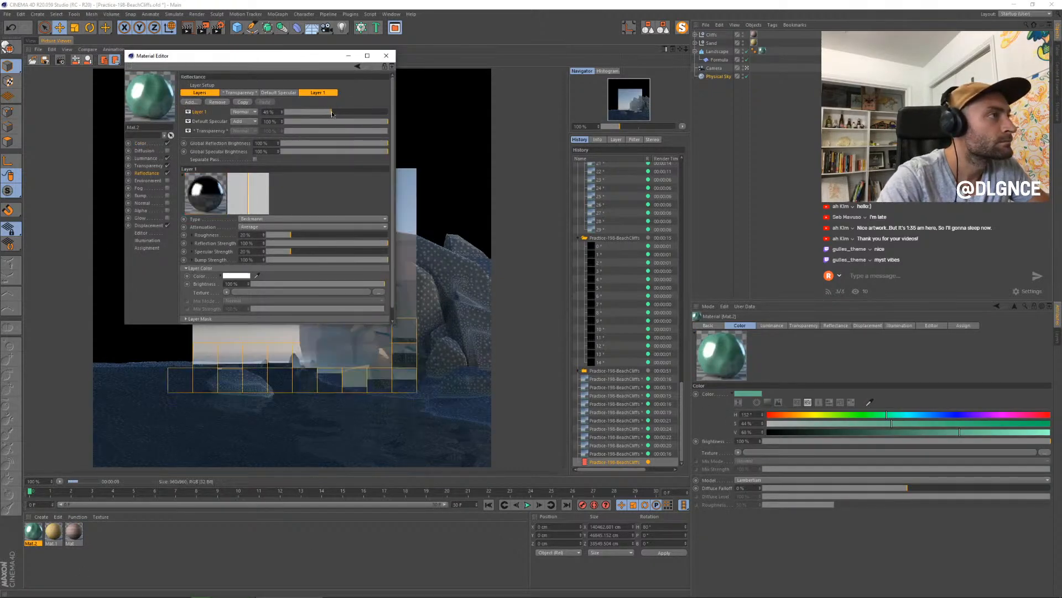
click(387, 55)
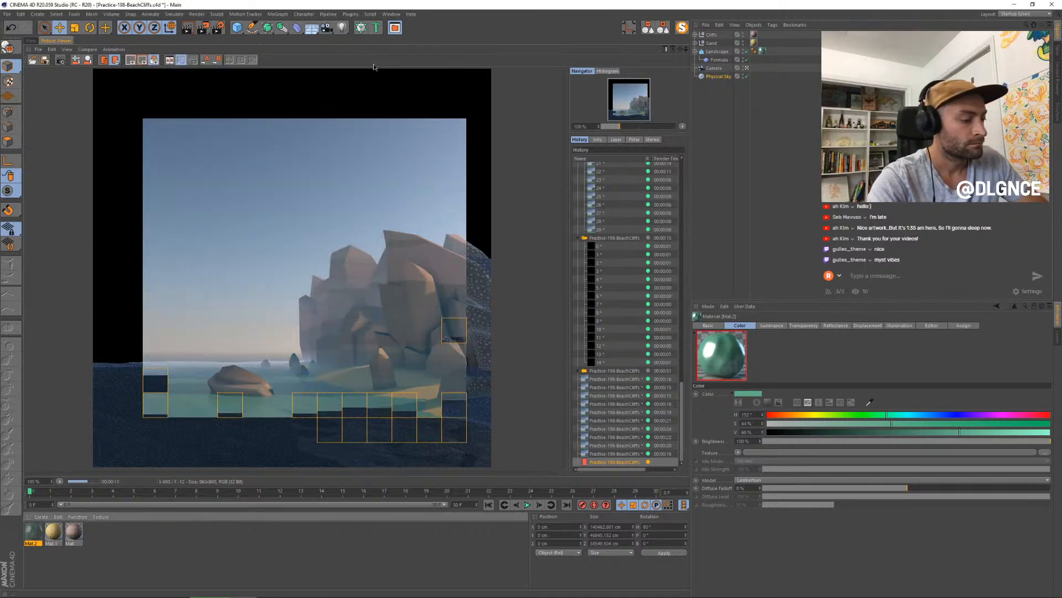
- Compare the newest water still with the earlier stills in the render history
click(611, 454)
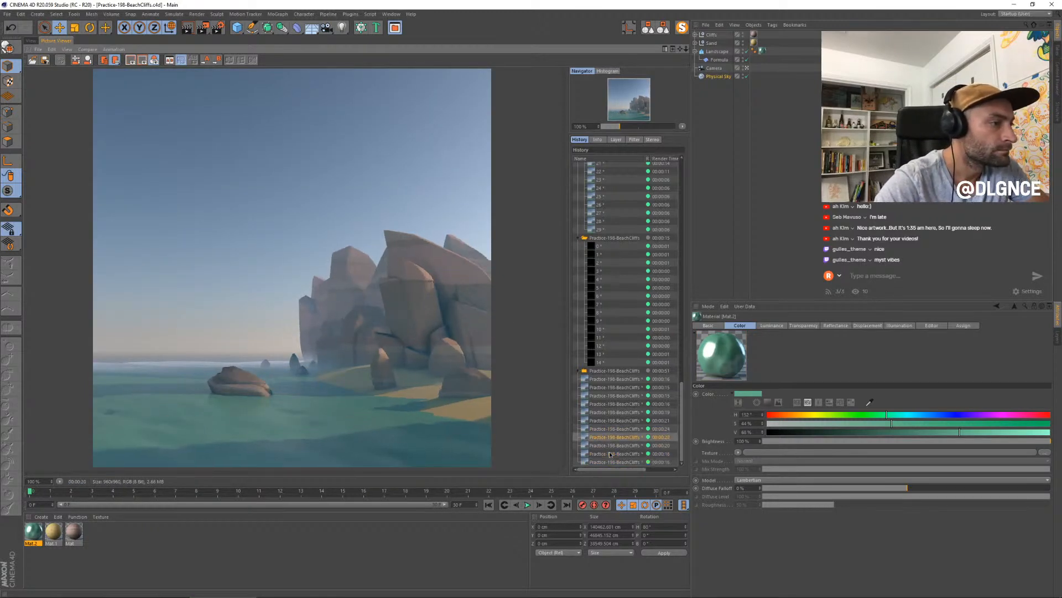
key(Up)
key(Up)
key(Up)
key(Up)
key(Up)
key(Up)
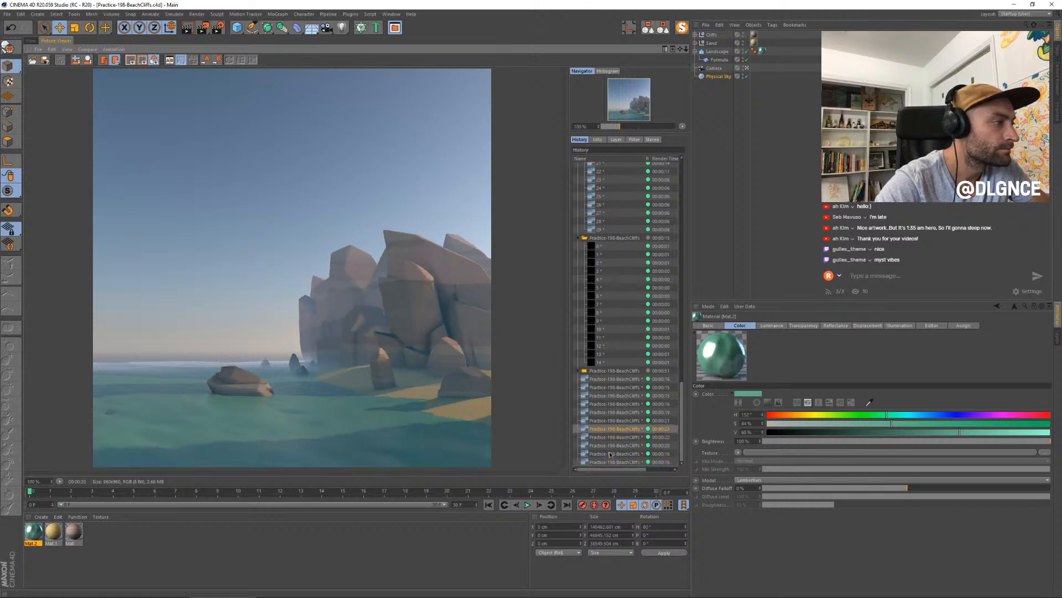
key(Down)
key(Down)
key(Down)
key(Down)
key(Down)
key(Down)
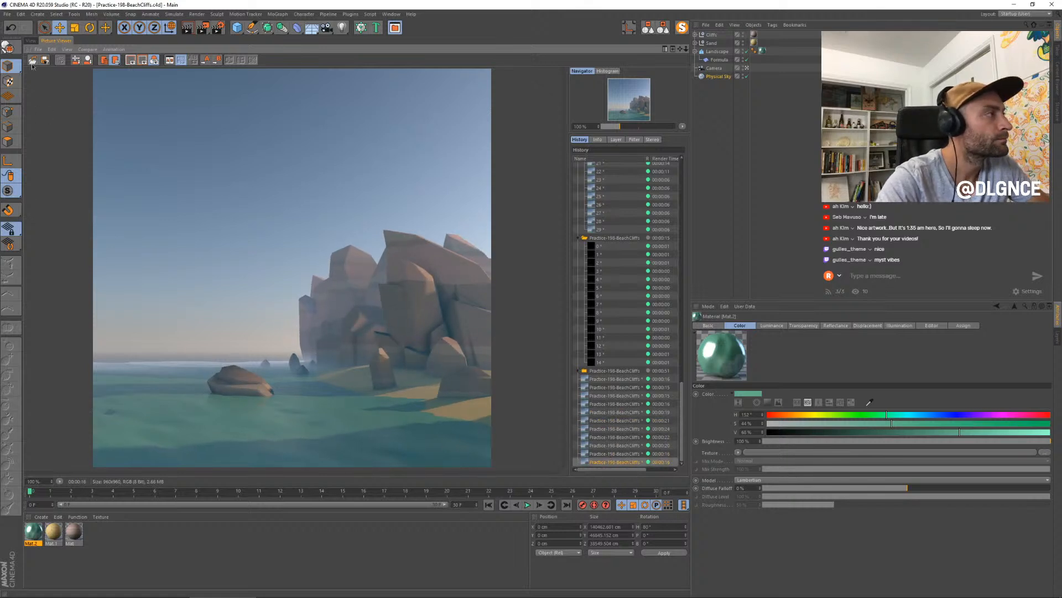
- Return to the scene view, open the green water material in the Material Editor, and duplicate the material
click(30, 41)
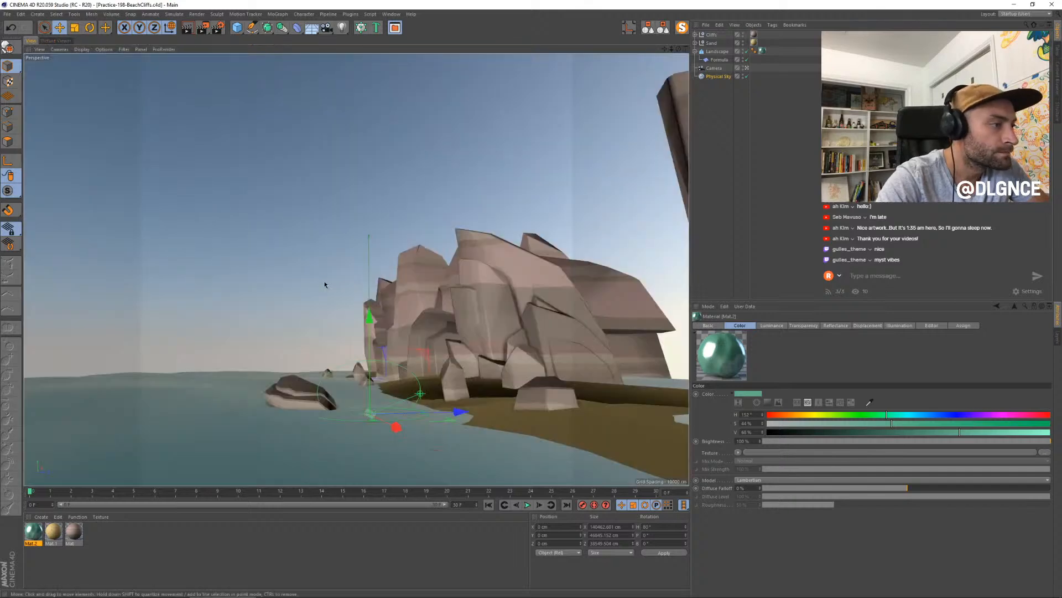
double_click(33, 533)
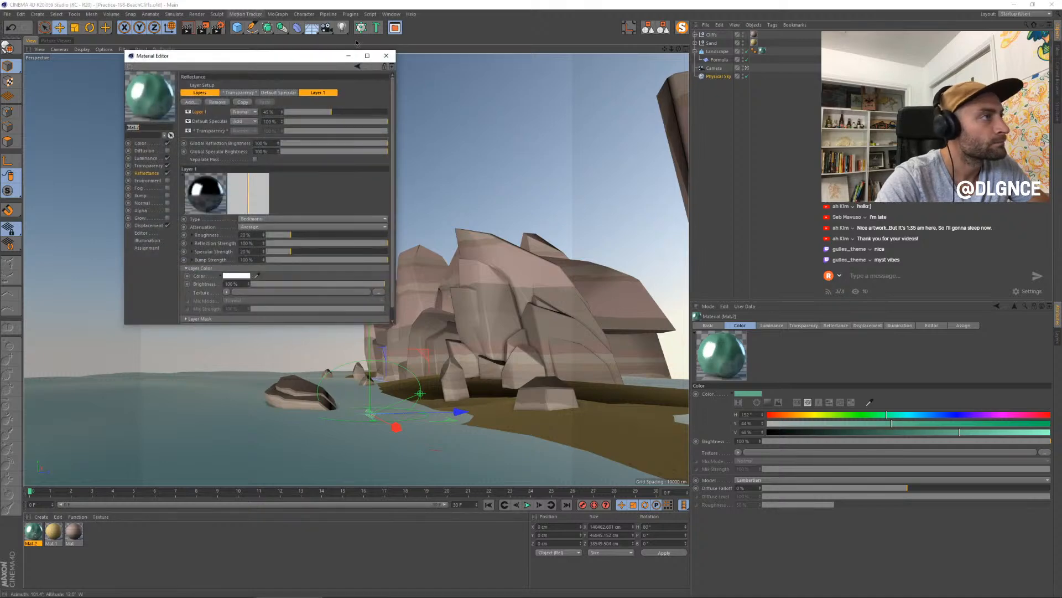
drag(284, 52, 546, 205)
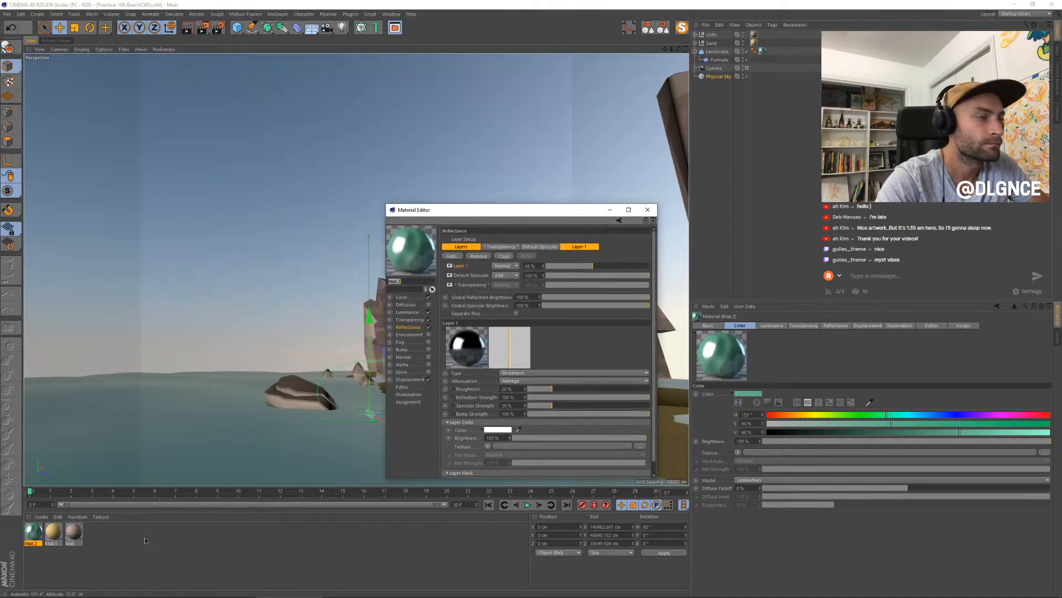
click(36, 537)
key(ctrl+c)
key(ctrl+v)
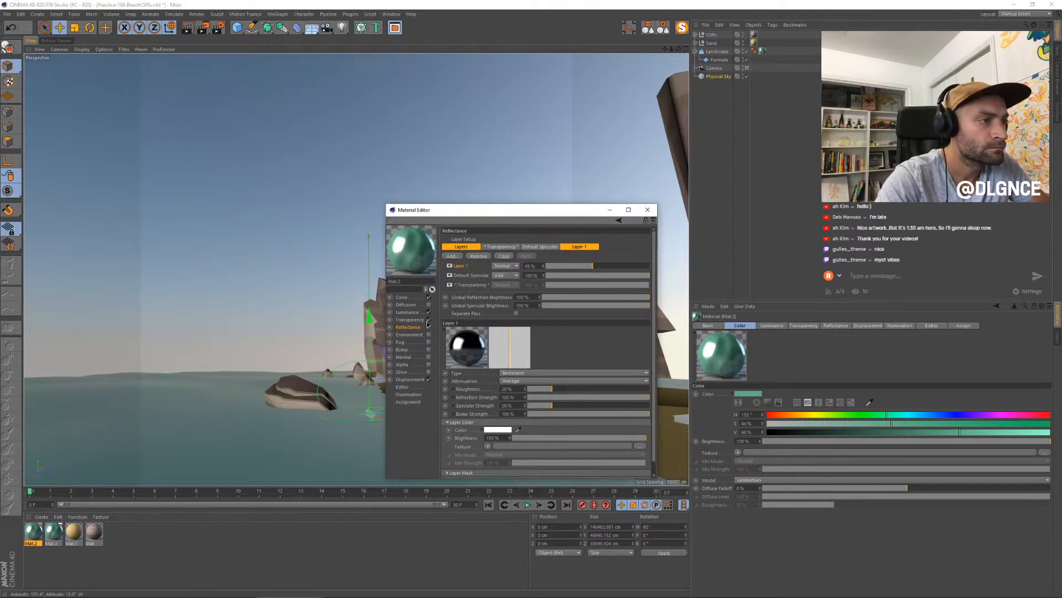
- Add a Gradient texture to the water material's Color channel and squeeze its black-to-white transition toward the white end
click(413, 298)
click(488, 298)
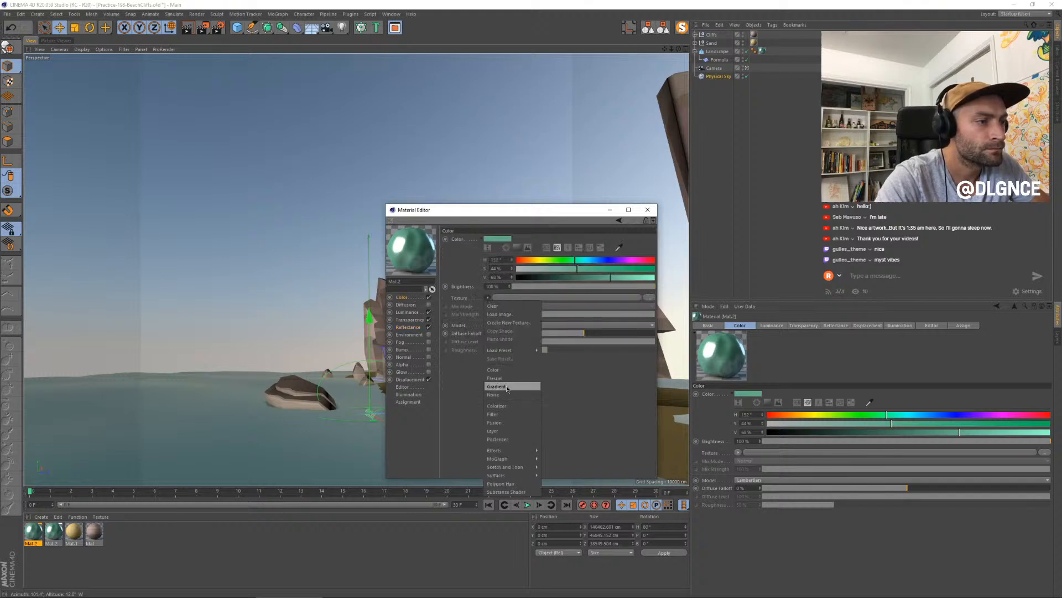
click(506, 388)
click(496, 316)
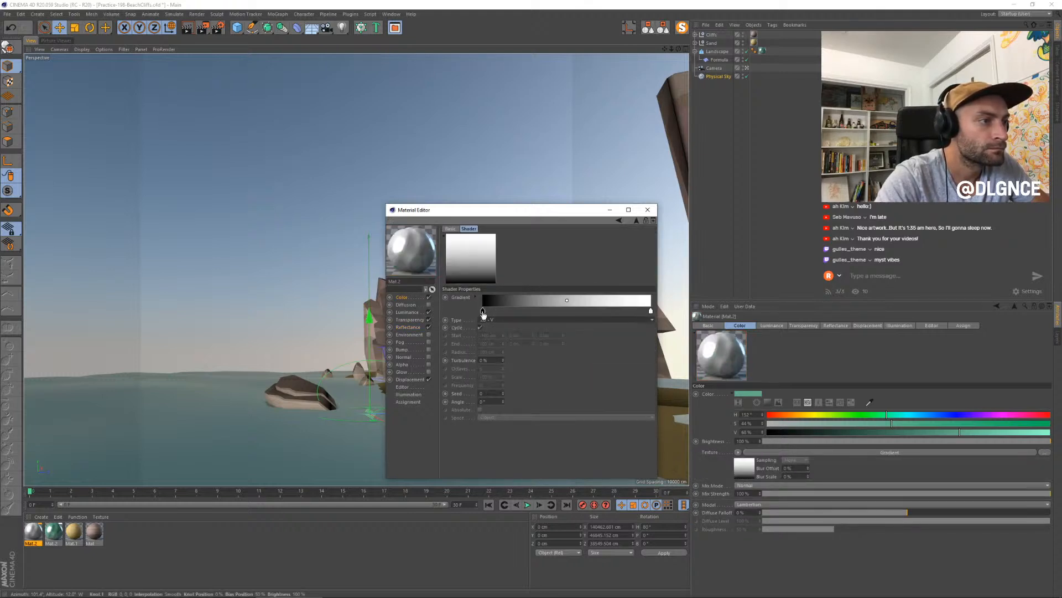
drag(483, 312, 632, 313)
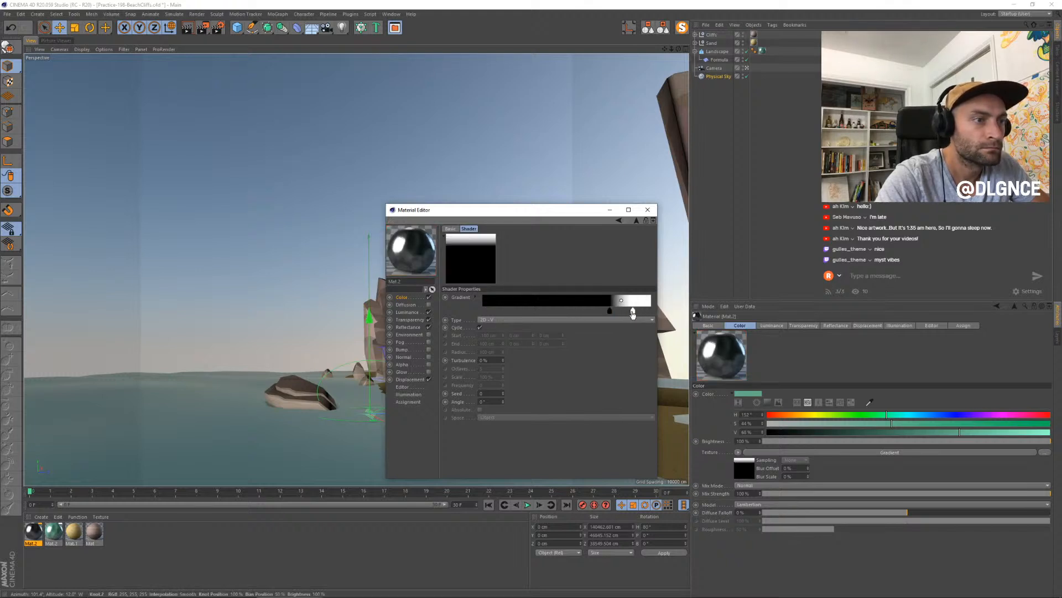
- Set the gradient's mix mode to Add in the water material's Color channel and close the Material Editor
click(408, 299)
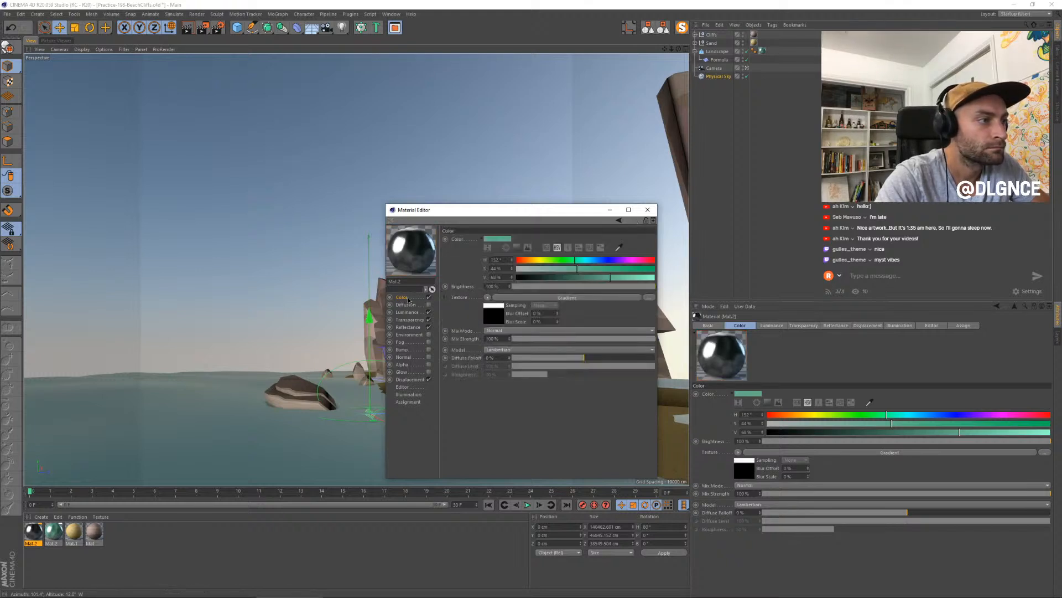
click(508, 333)
click(508, 346)
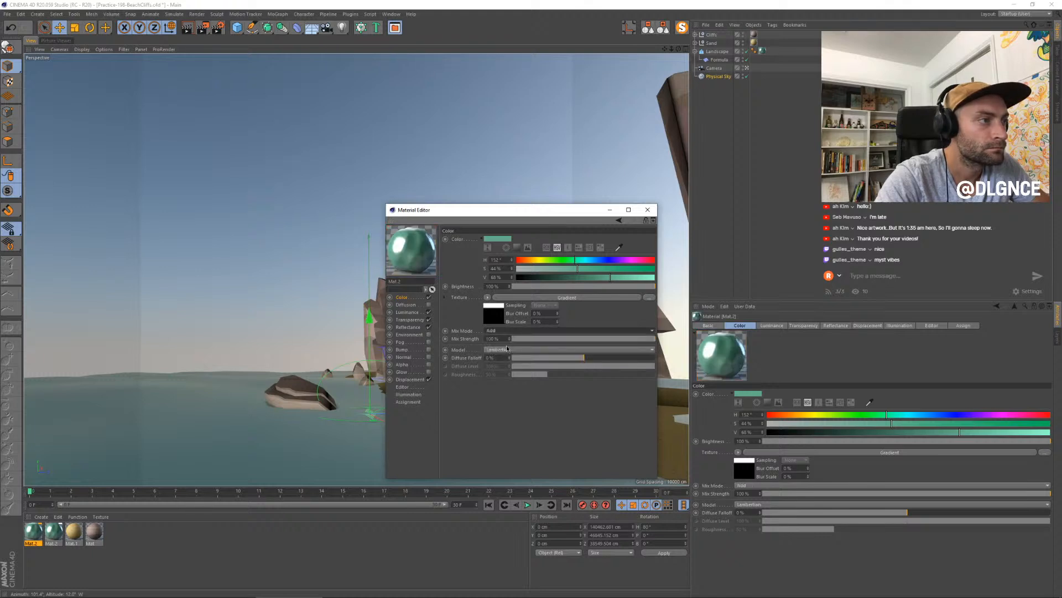
click(648, 209)
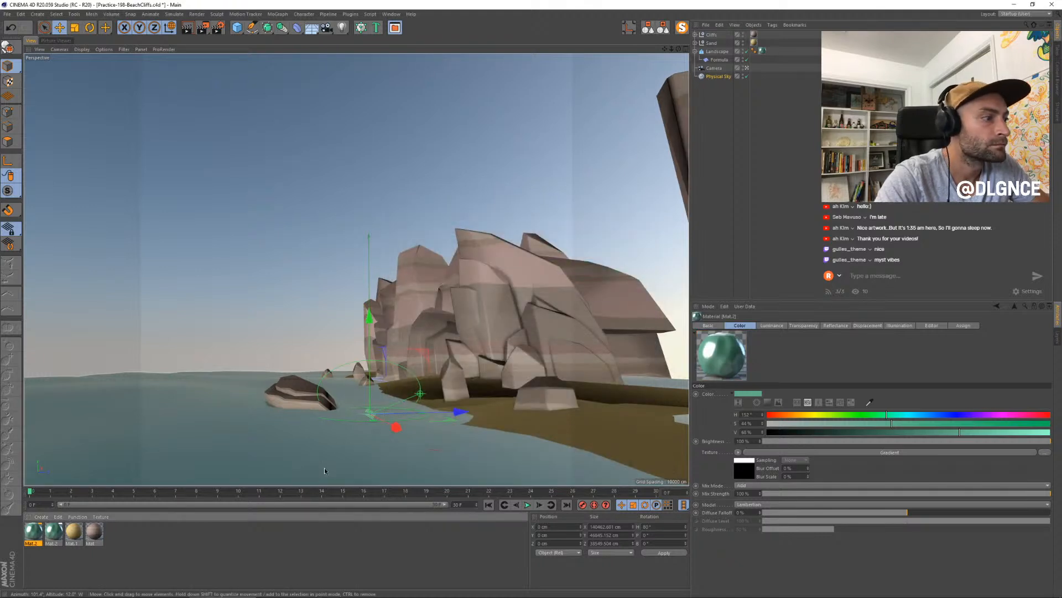
- Switch the water's texture tag to Flat projection and, in Texture mode, lower the projection along its vertical axis
click(762, 51)
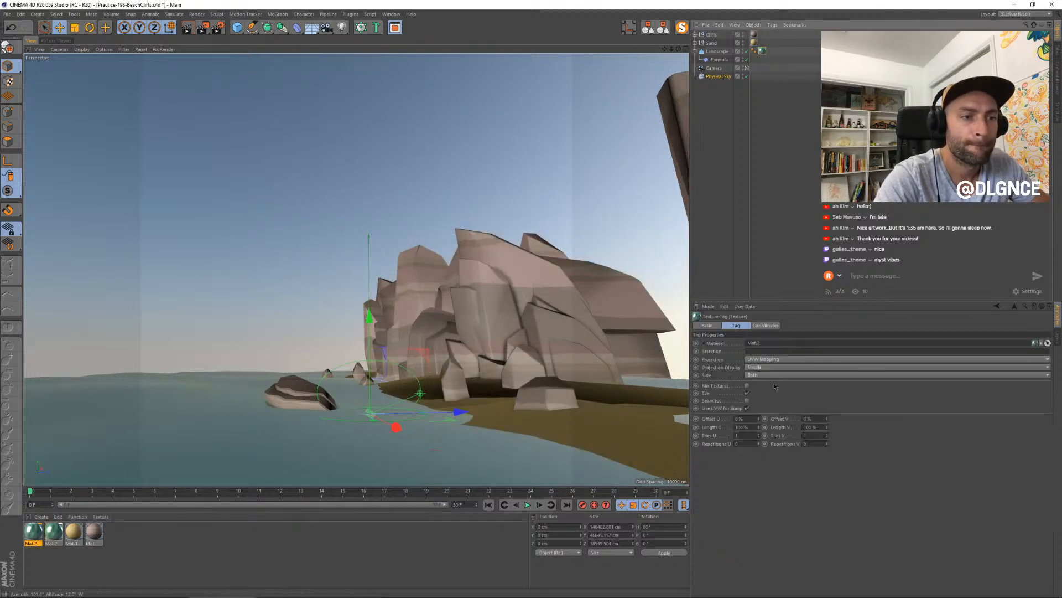
click(767, 359)
click(762, 383)
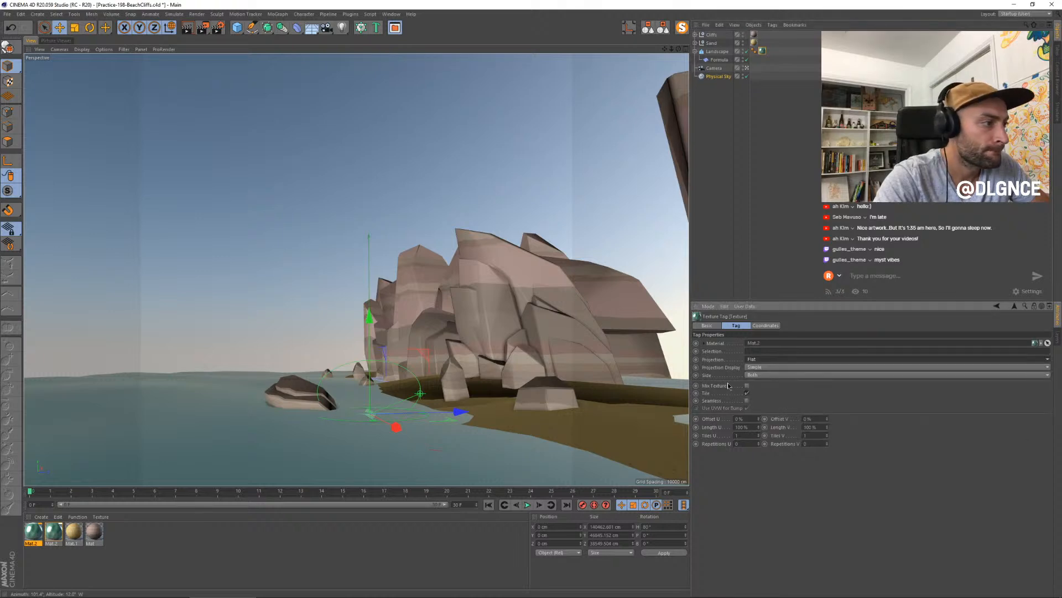
click(8, 81)
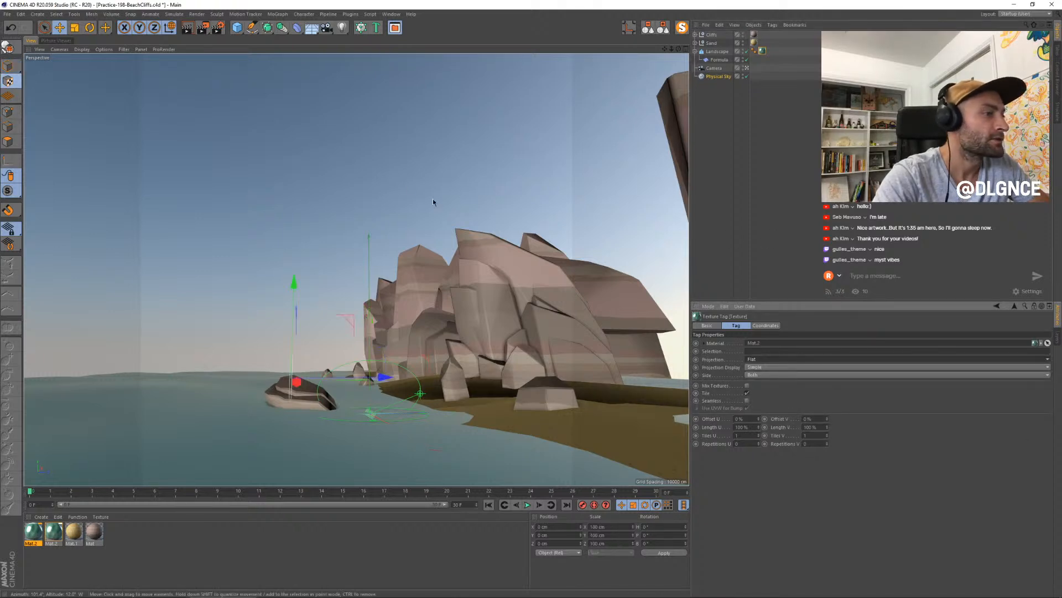
drag(289, 286, 287, 330)
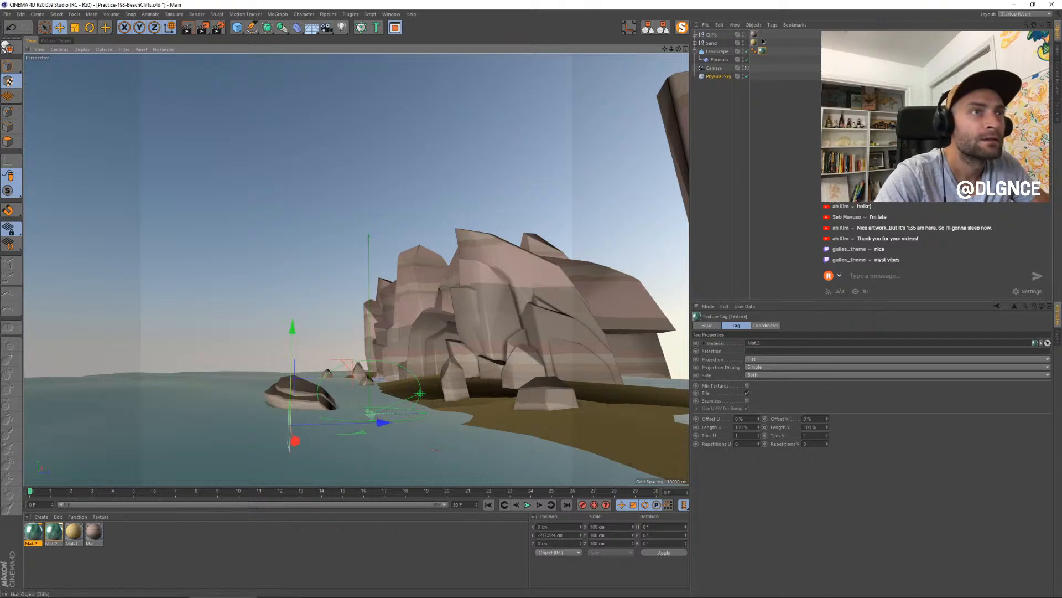
- Reselect the water's texture tag, leave the camera view, and raise the flat projection to a Y position of about -111 cm
click(718, 51)
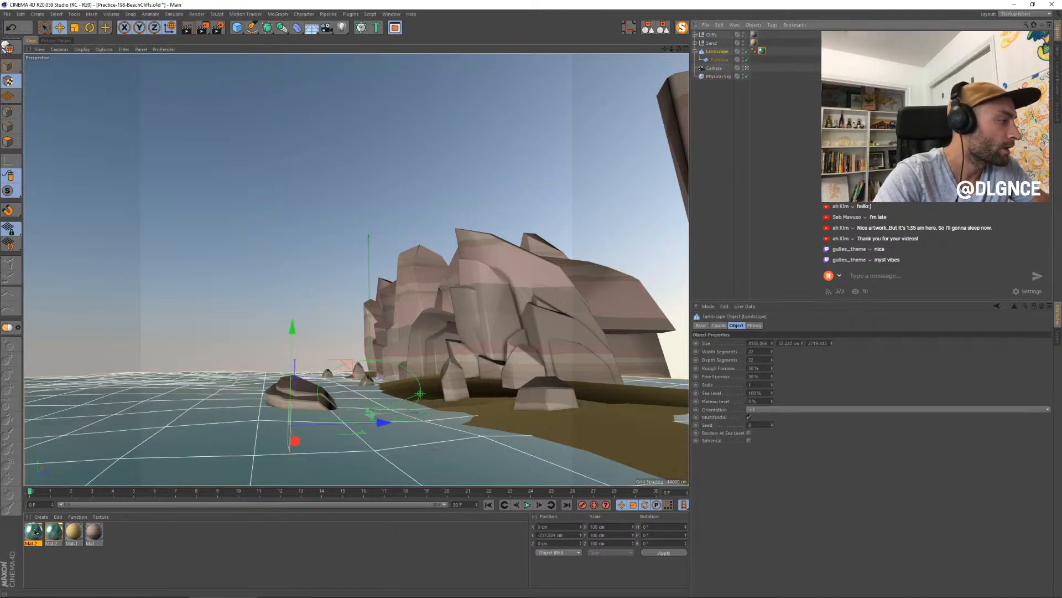
drag(762, 53, 763, 52)
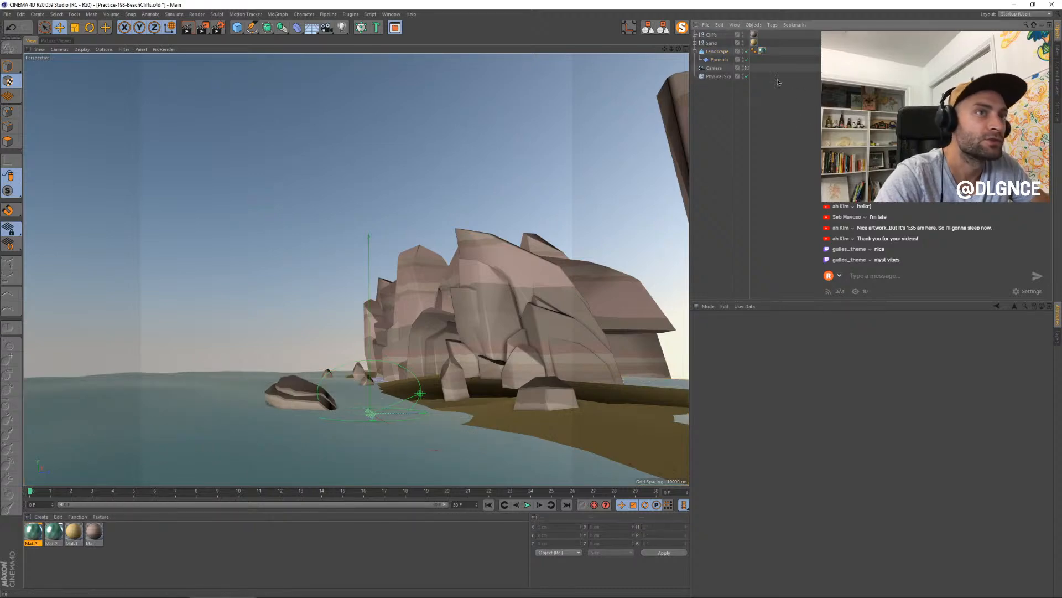
click(762, 51)
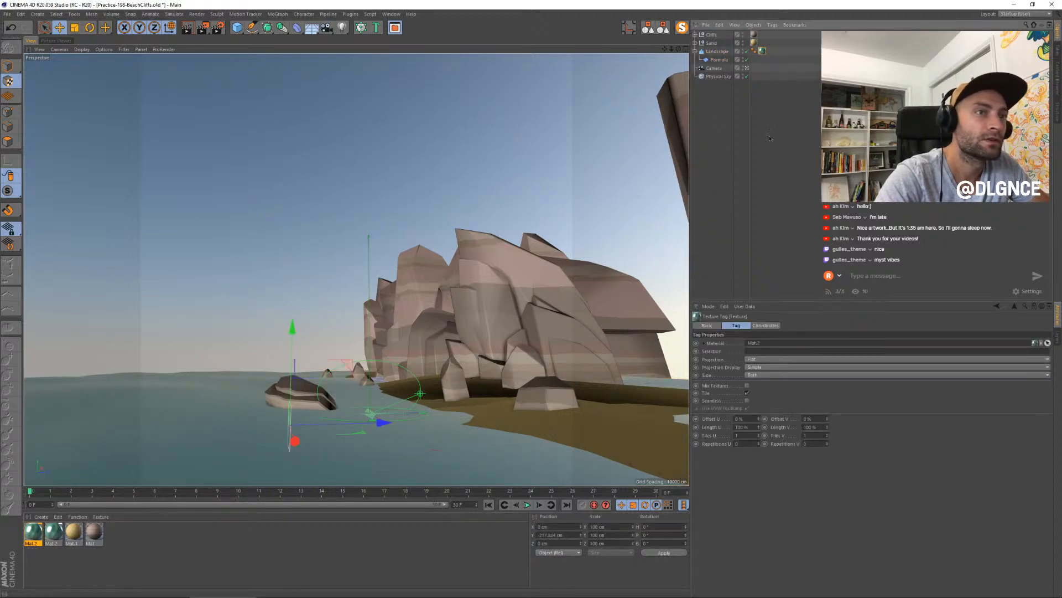
click(747, 68)
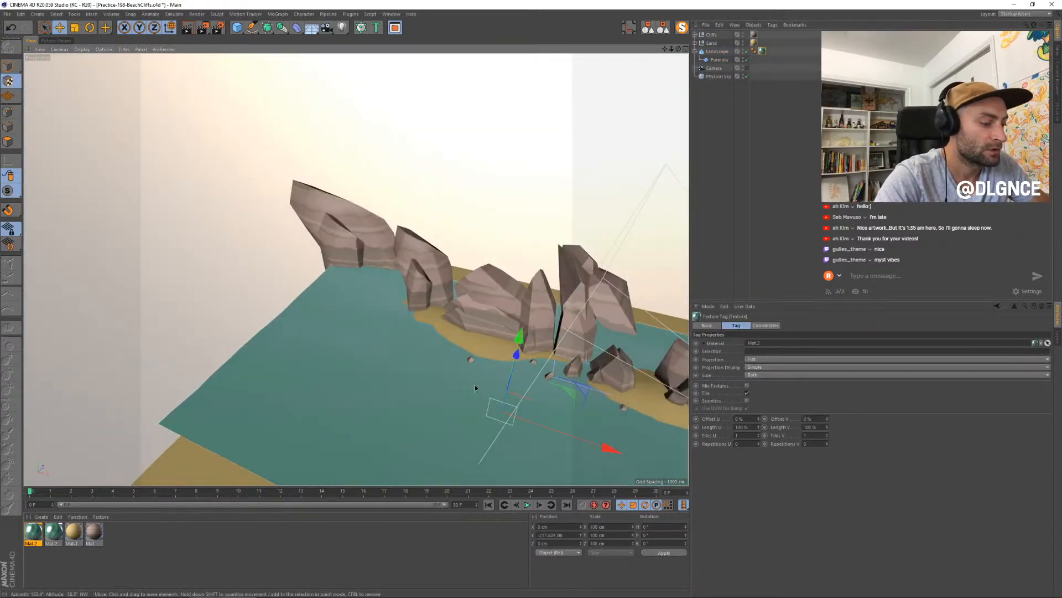
alt+drag(461, 393, 508, 256)
scroll(519, 398, up, 5)
scroll(516, 414, up, 3)
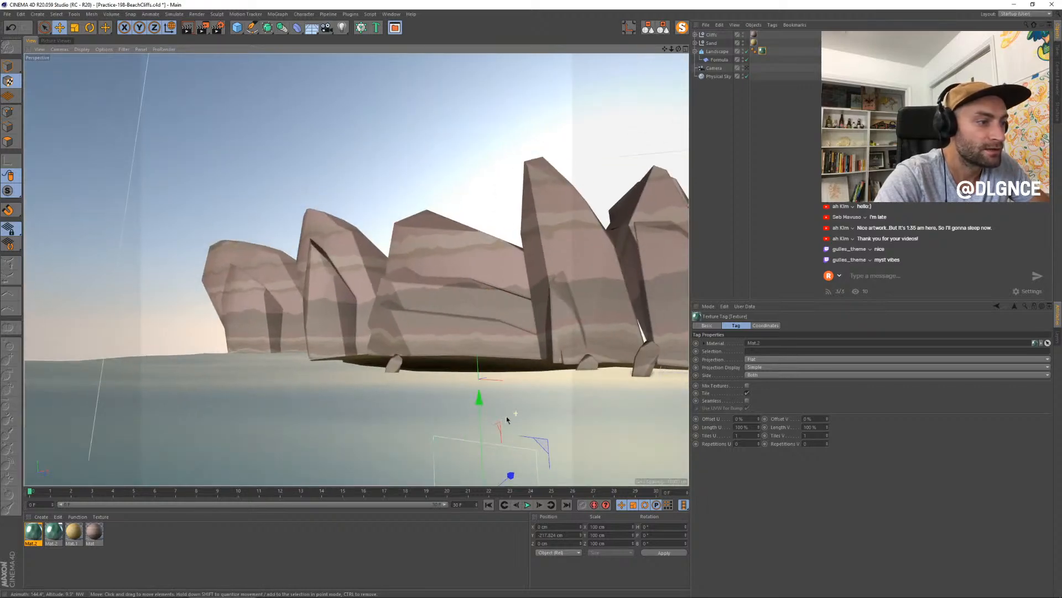
alt+drag(499, 419, 472, 268)
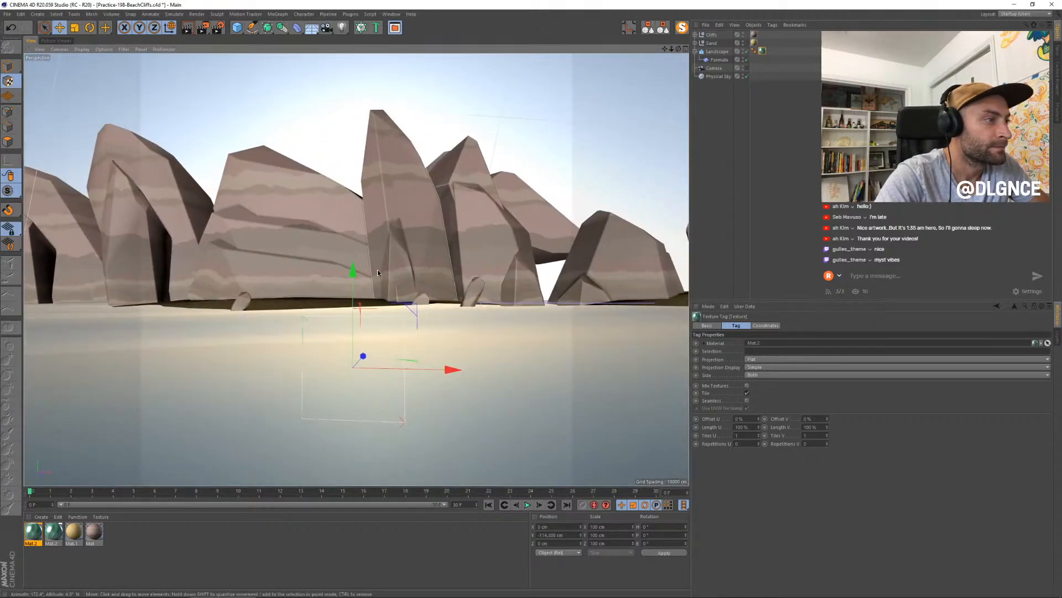
drag(353, 271, 356, 271)
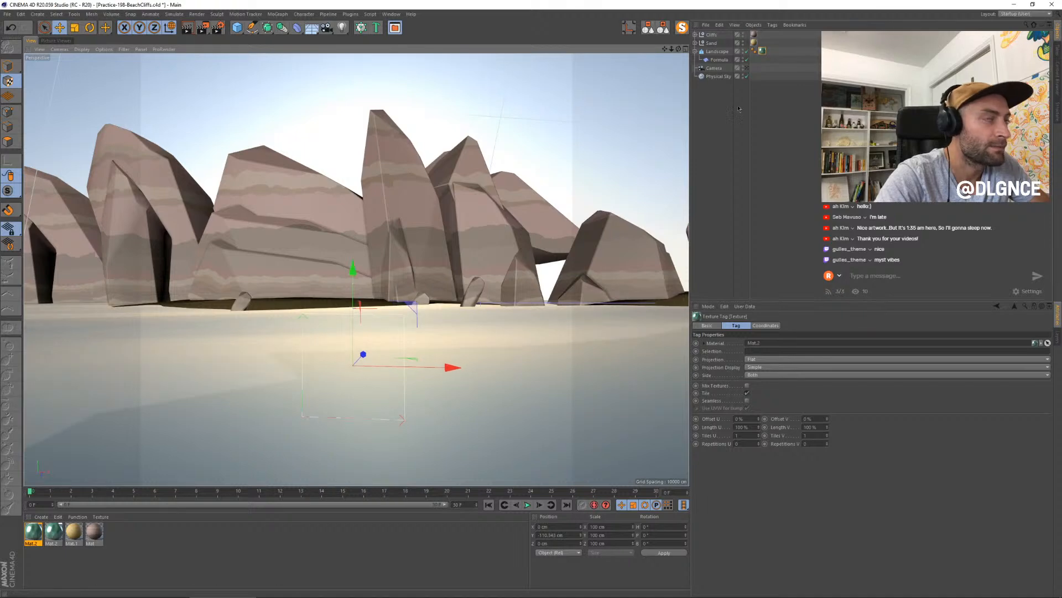
- Return to the camera view and adjust the water texture projection to about -138 cm in Y with a Y scale of about 123
click(747, 68)
alt+drag(531, 285, 397, 294)
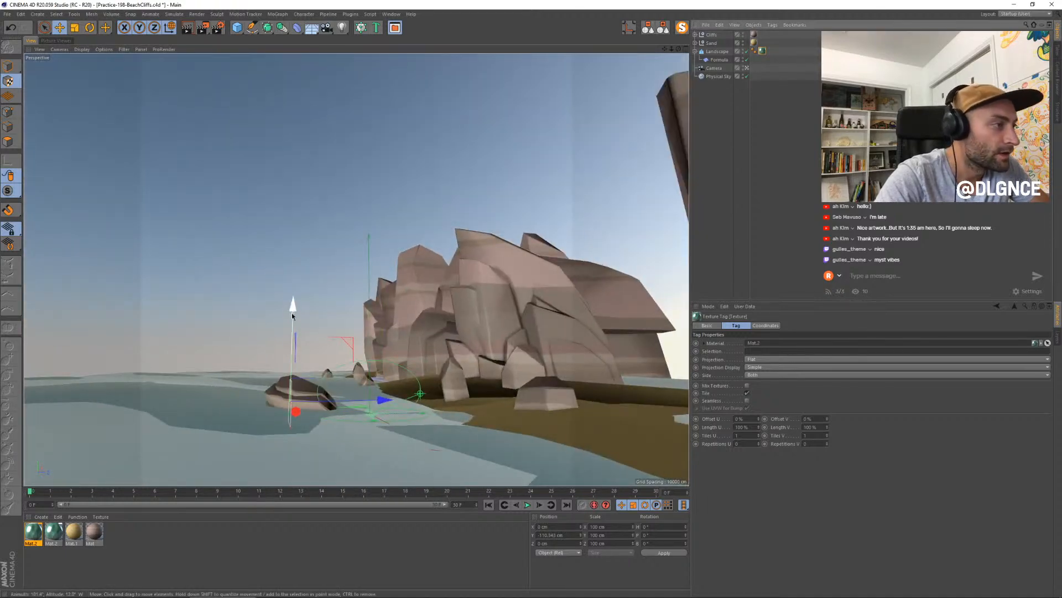
drag(293, 315, 294, 311)
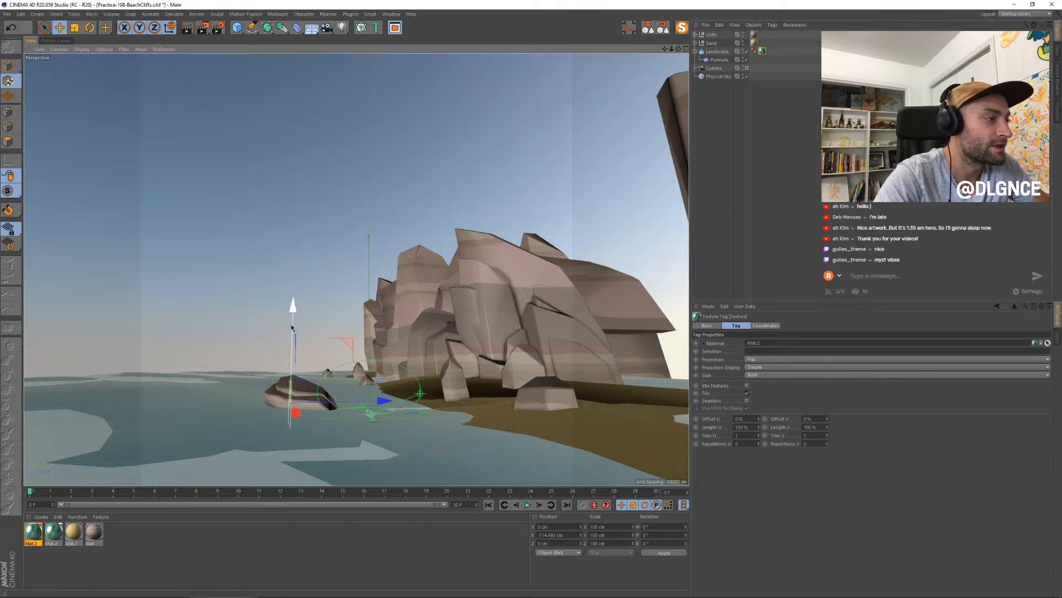
key(t)
drag(293, 325, 294, 311)
key(e)
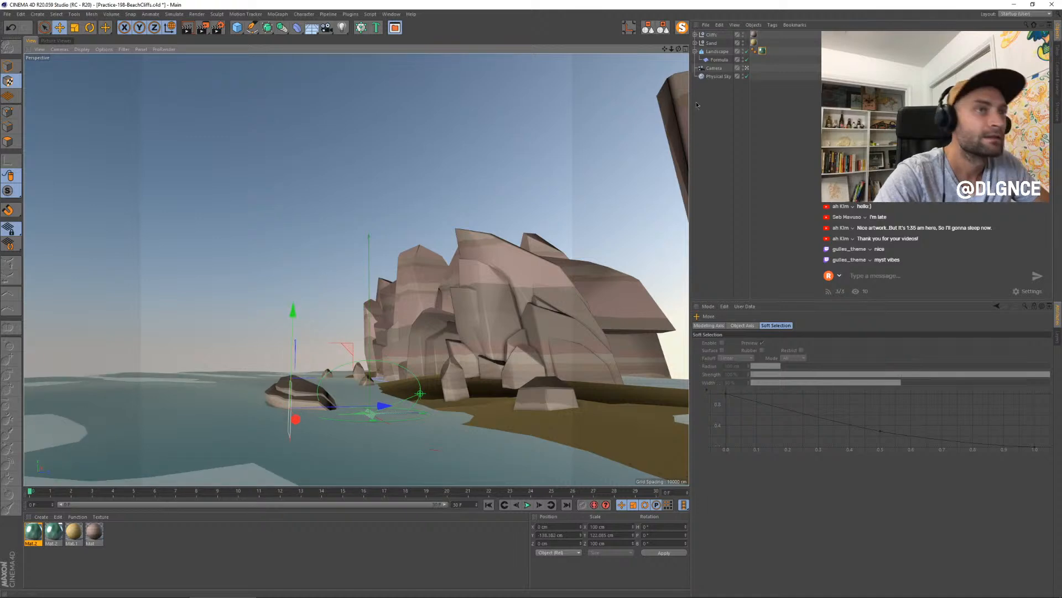
- Set the water landscape's width and depth segments to 30 and increase its Fine Furrows
click(717, 51)
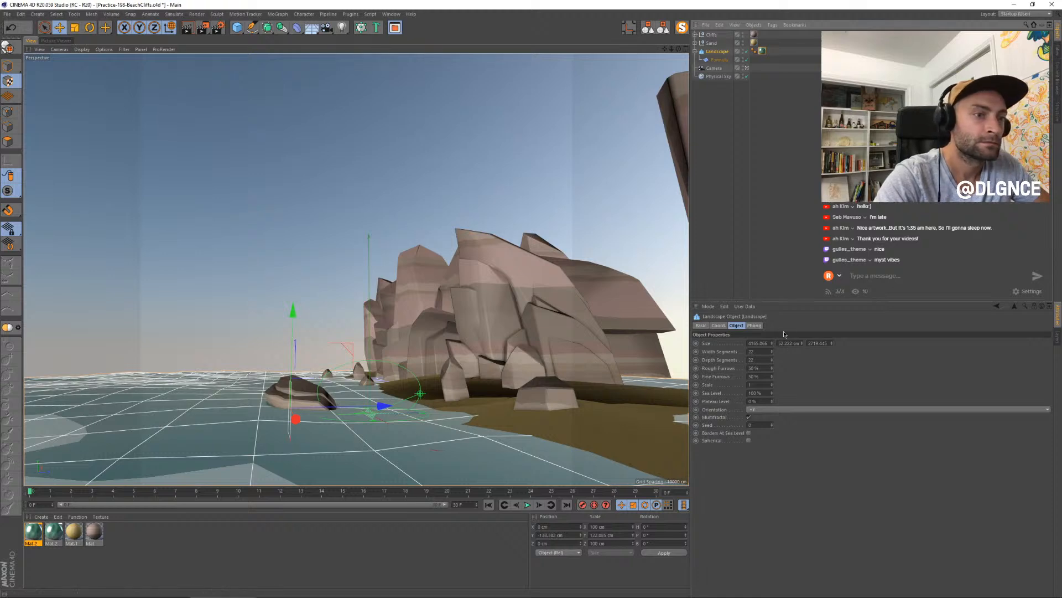
double_click(754, 351)
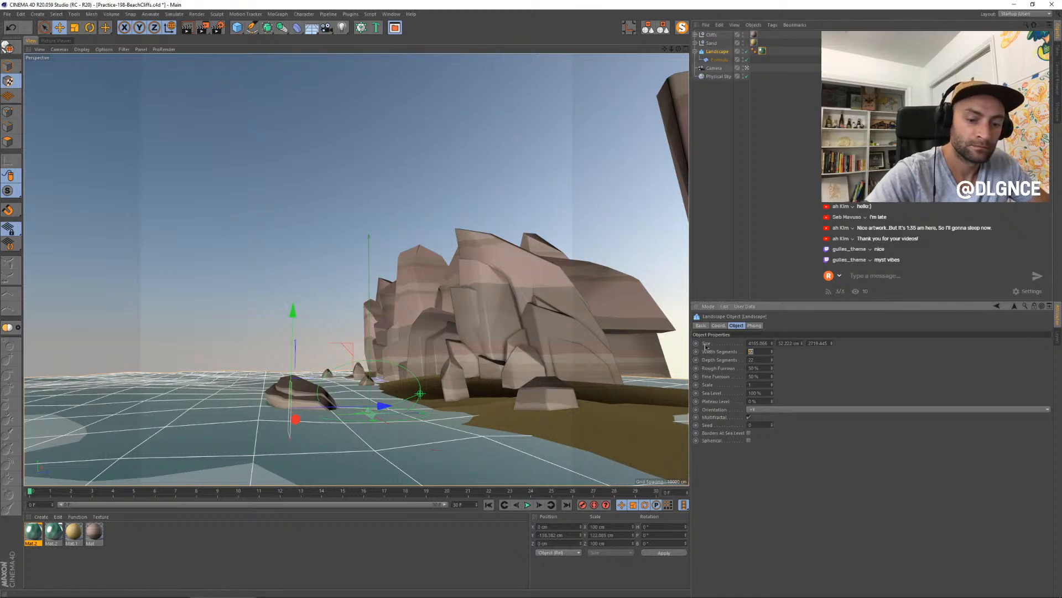
text(30)
key(Tab)
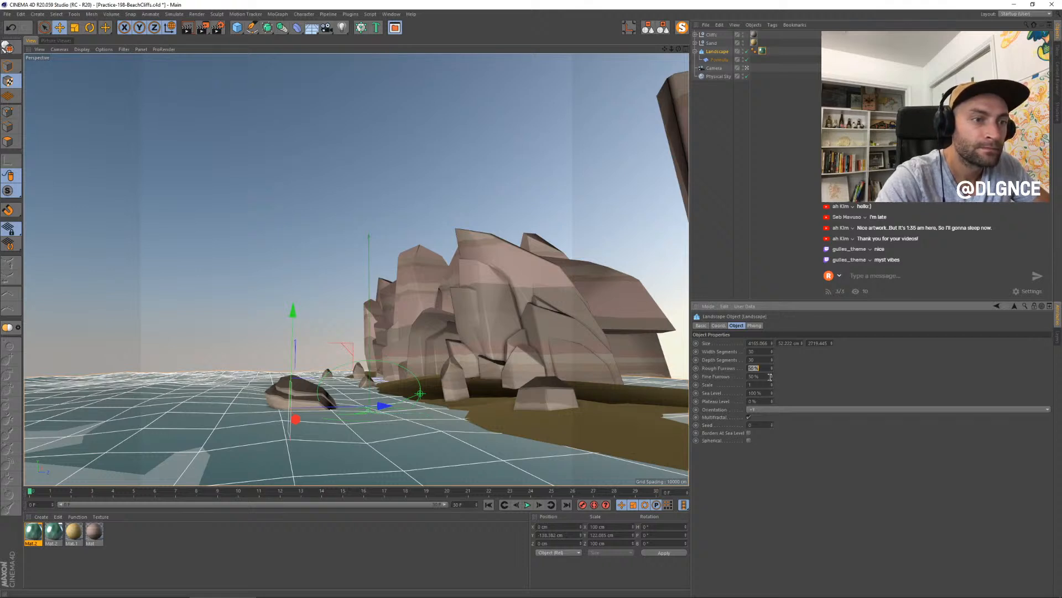
drag(772, 379, 772, 360)
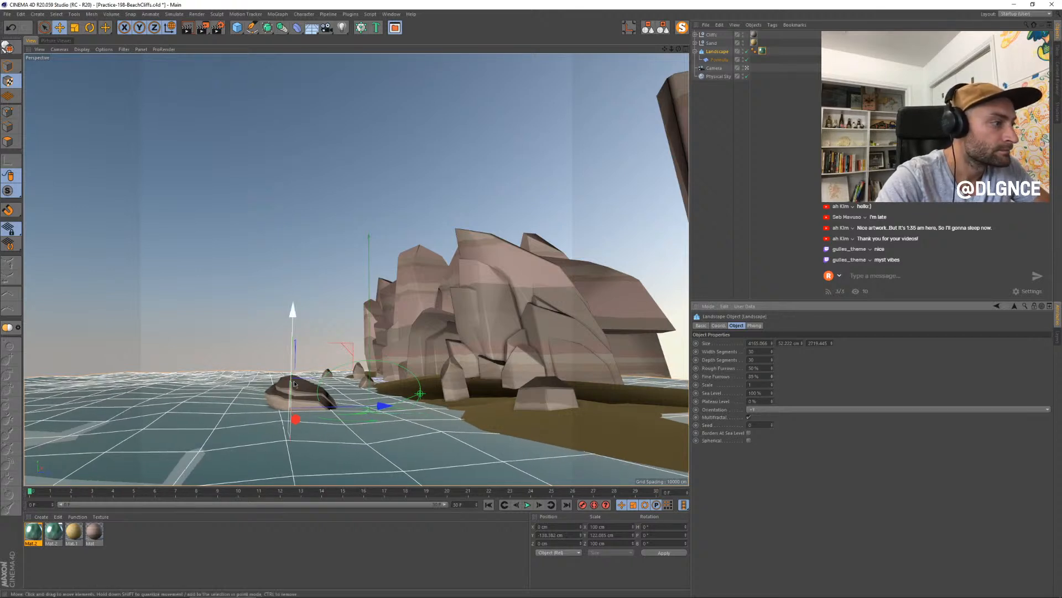
- Render a new still of the gradient water and compare it with the previous still in the render history
key(ctrl+r)
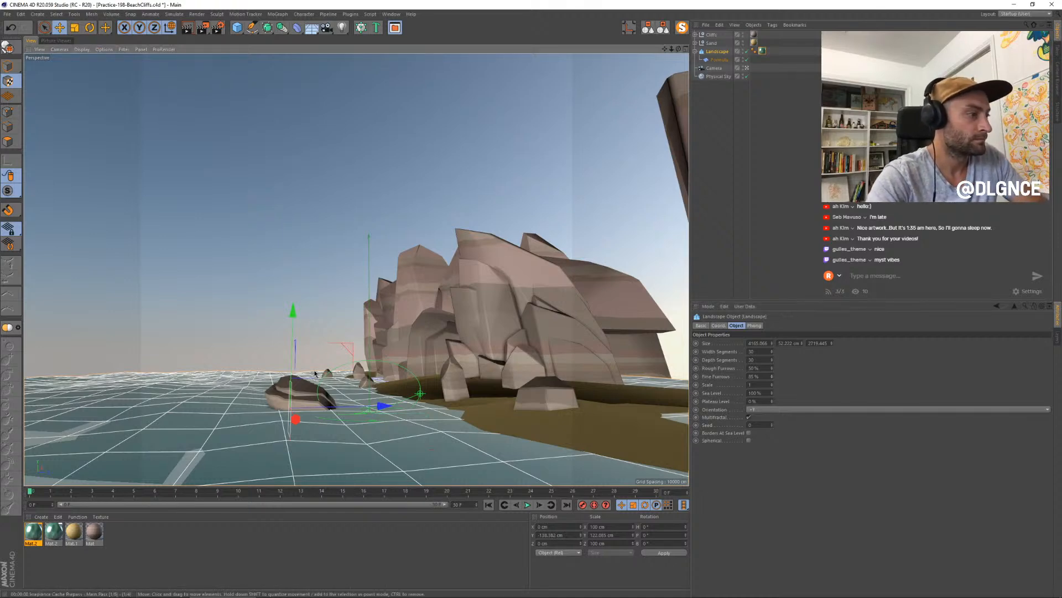
key(shift+r)
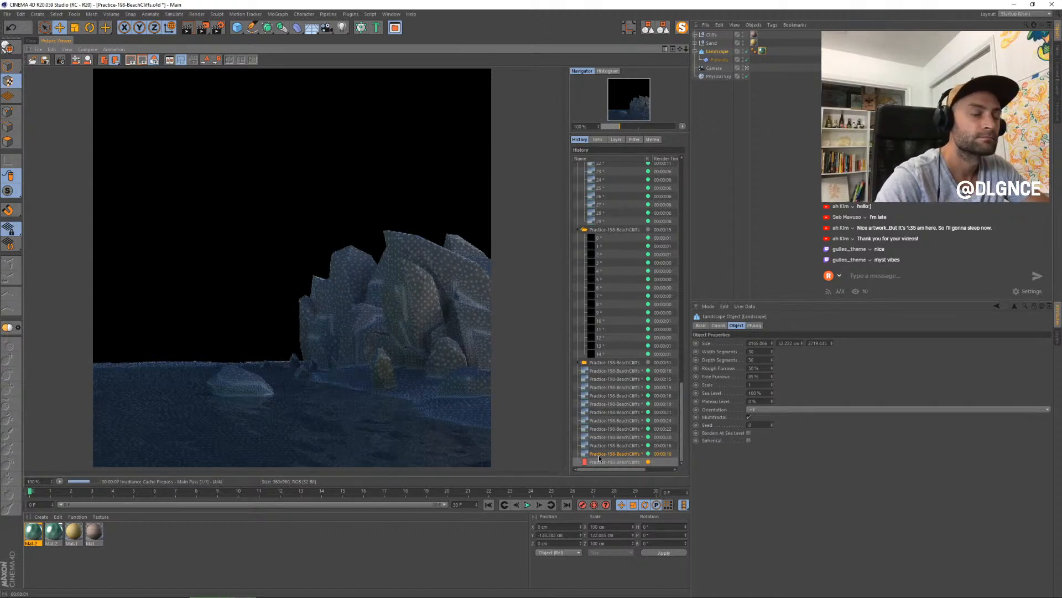
key(Up)
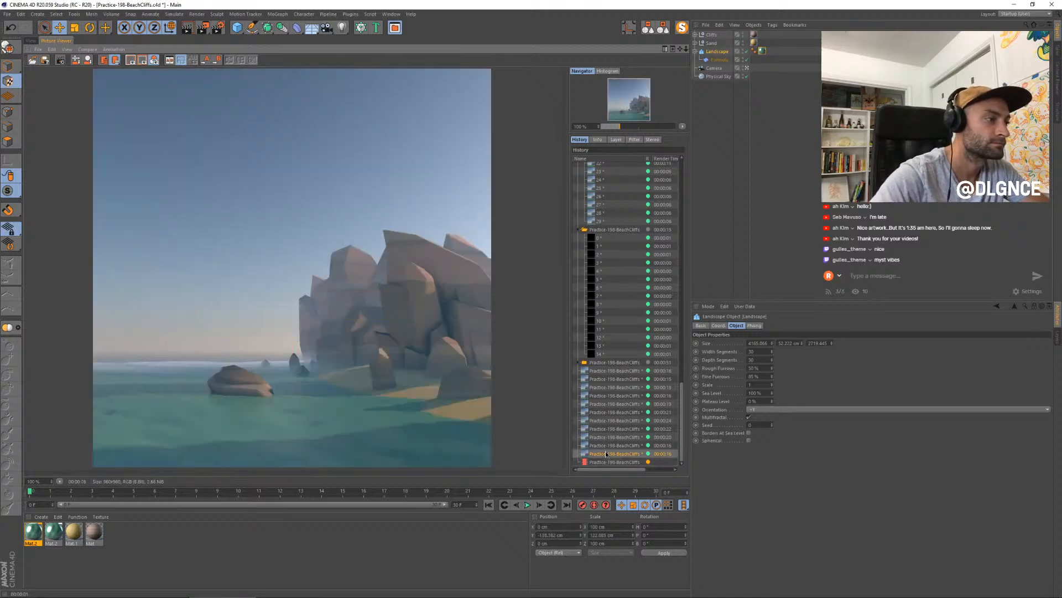
key(Down)
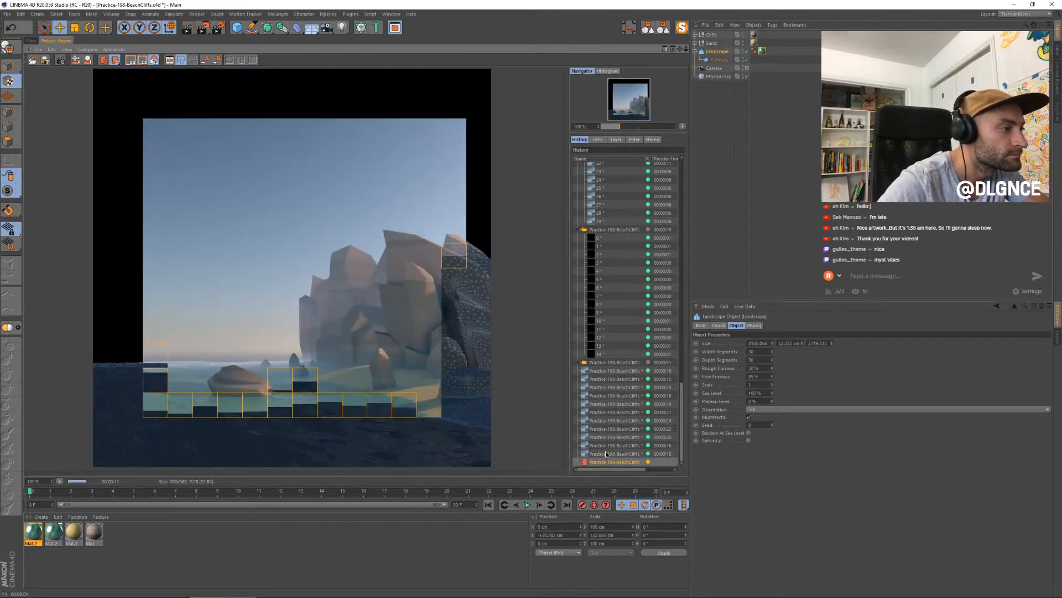
- Check the new still against the one before it by switching between them in the render history
click(605, 452)
key(Down)
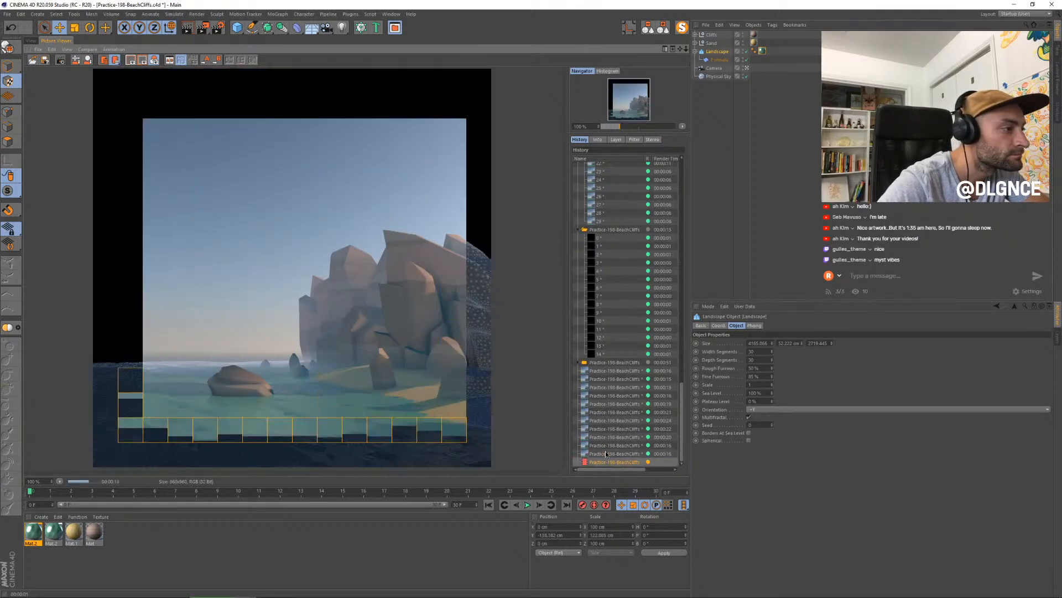
key(Up)
key(Down)
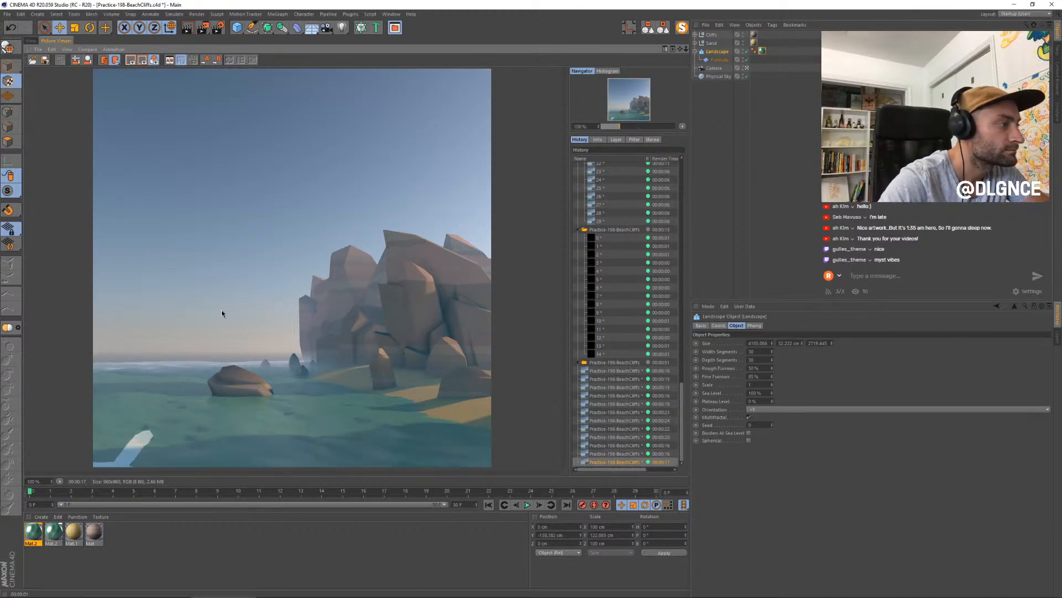
- Back in the viewport, rotate the water's texture projection to -180° in P and raise it to about -134.8 cm in Y
click(30, 41)
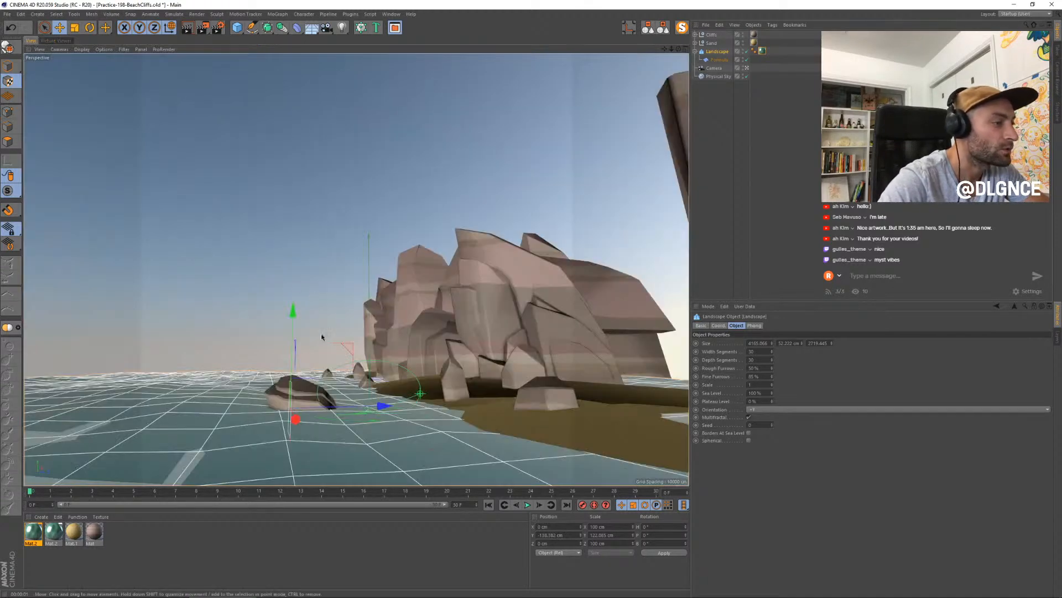
key(r)
drag(325, 363, 265, 446)
key(e)
mouse_move(292, 327)
mouse_down()
mouse_move(288, 346)
mouse_move(289, 325)
mouse_up()
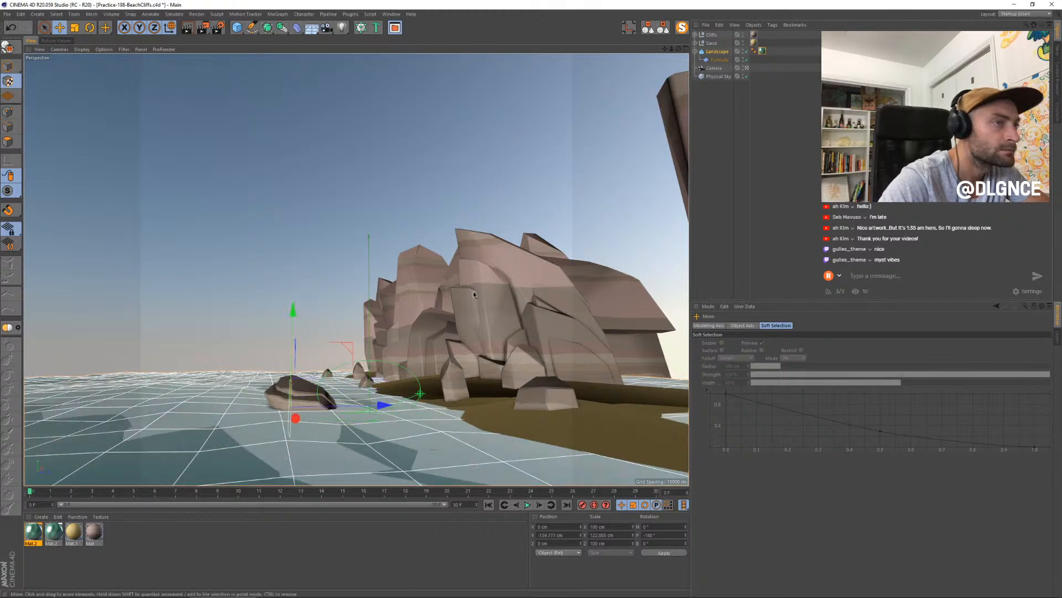
- Leave the camera view and set the water landscape's width segments to 40
click(747, 68)
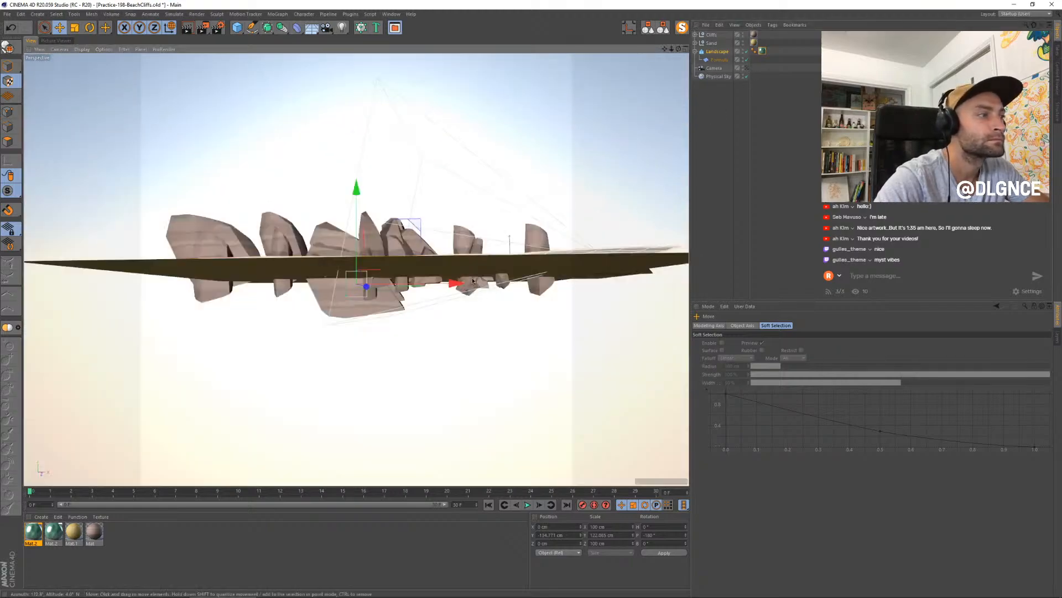
alt+drag(471, 282, 472, 309)
scroll(382, 265, up, 5)
alt+drag(337, 285, 213, 285)
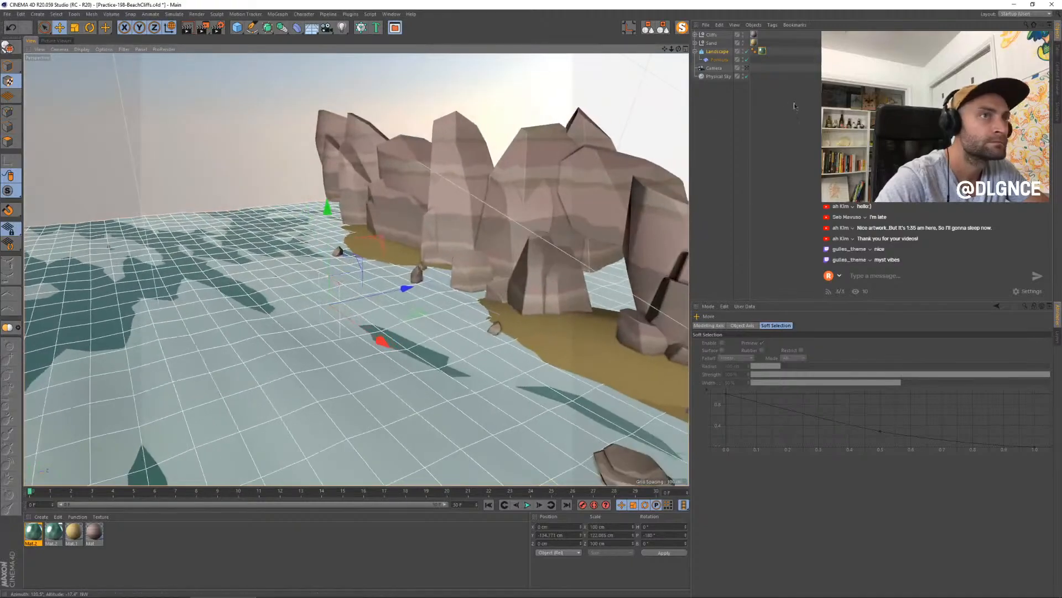
click(717, 51)
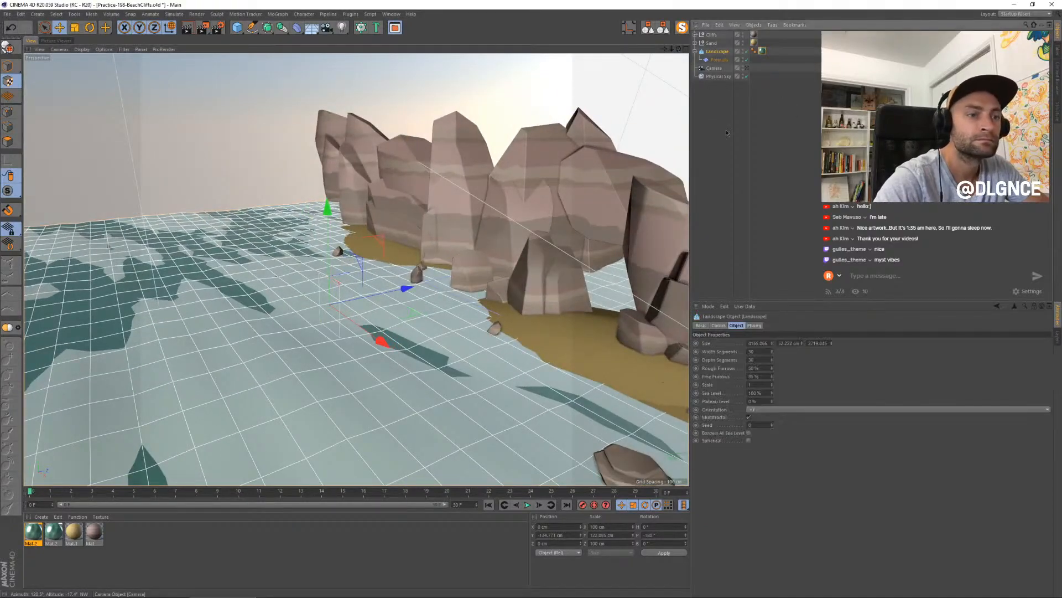
shift+click(772, 351)
alt+drag(323, 333, 311, 314)
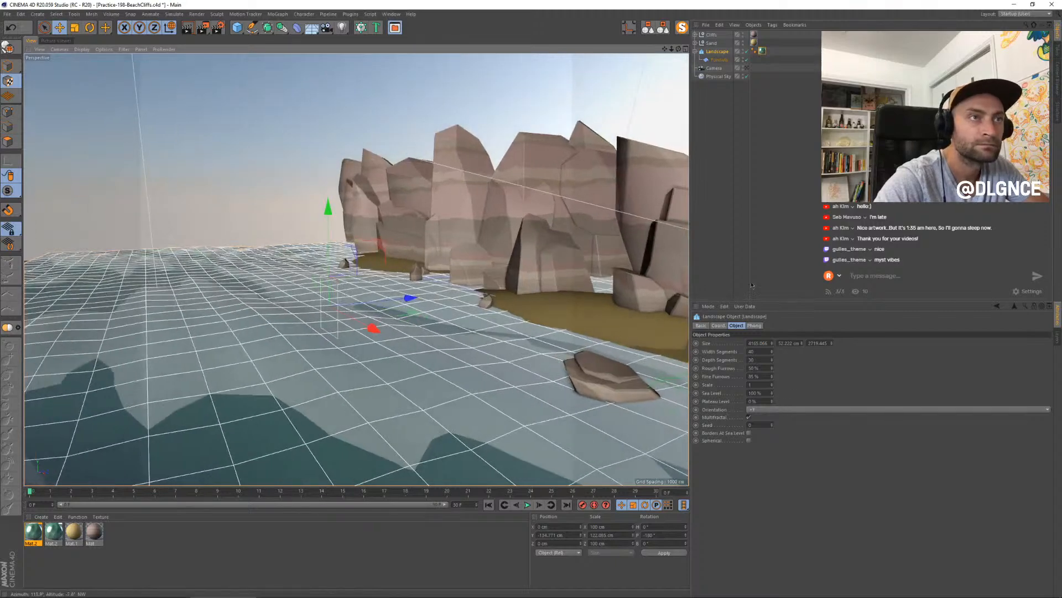
- Reselect the water's texture tag and raise its flat projection to a Y position of about -124 cm
click(753, 51)
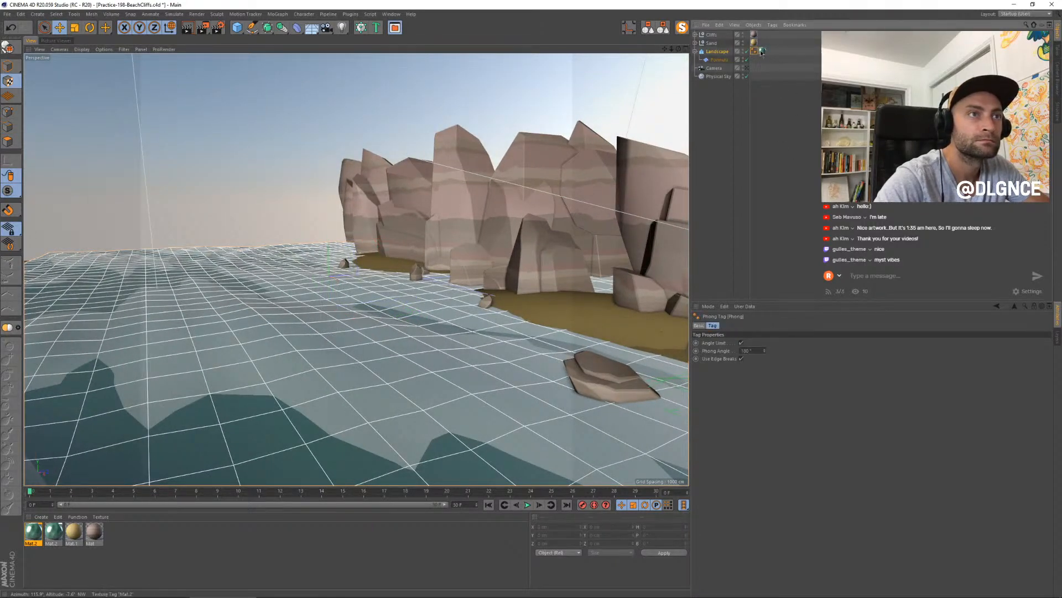
click(719, 52)
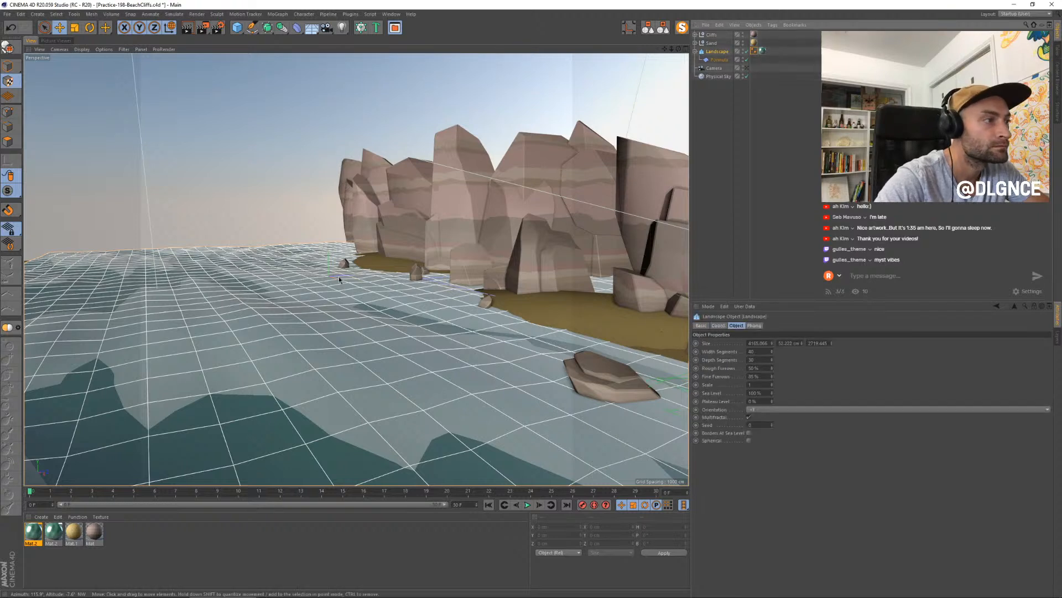
drag(801, 346, 801, 344)
click(763, 51)
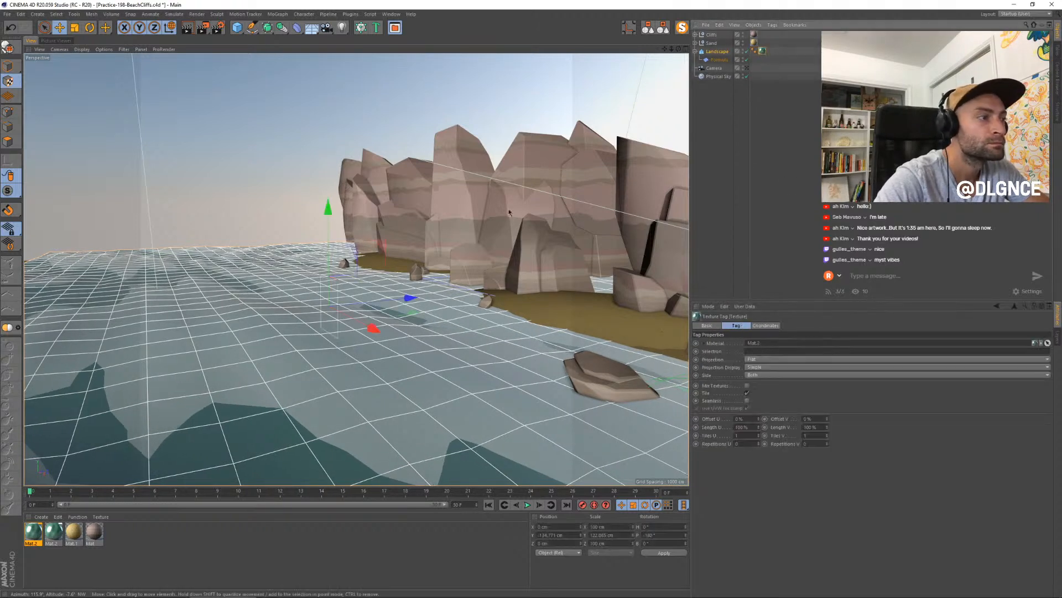
key(e)
drag(330, 214, 329, 211)
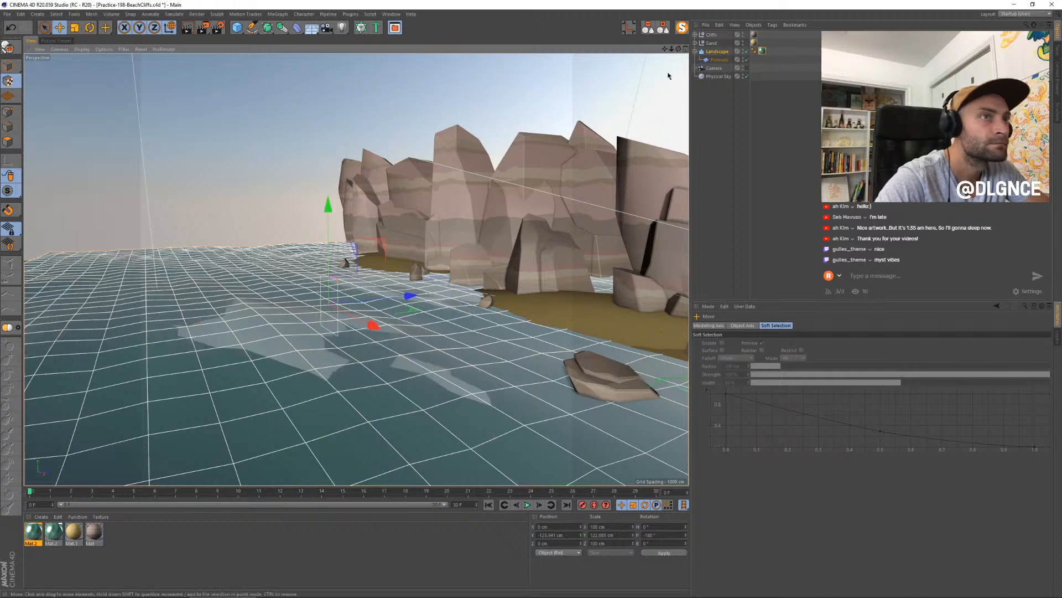
- Return to the camera view and render a new still with the flipped and raised water gradient
click(747, 68)
key(shift+r)
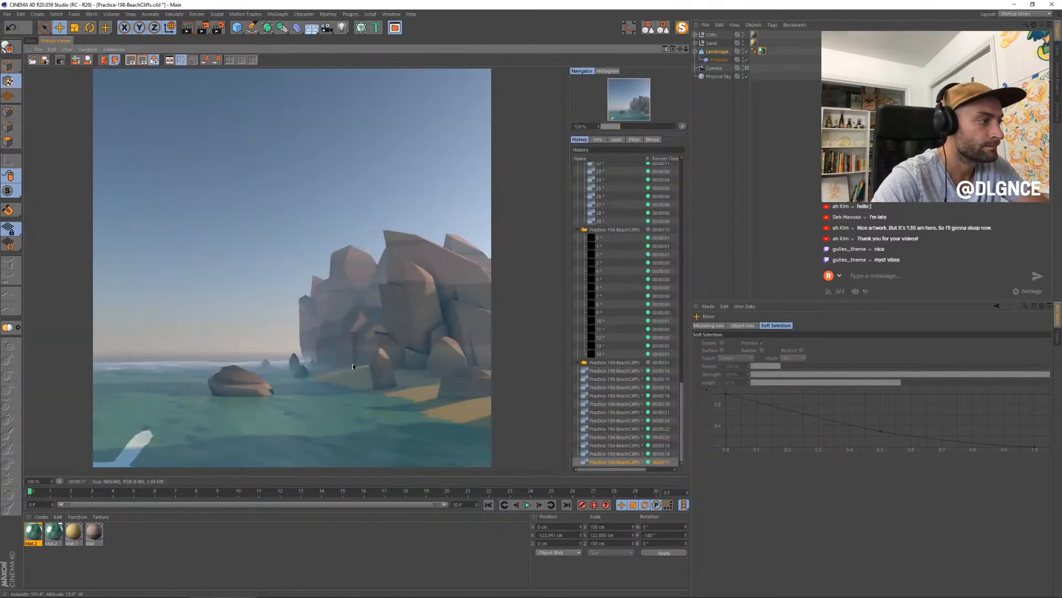
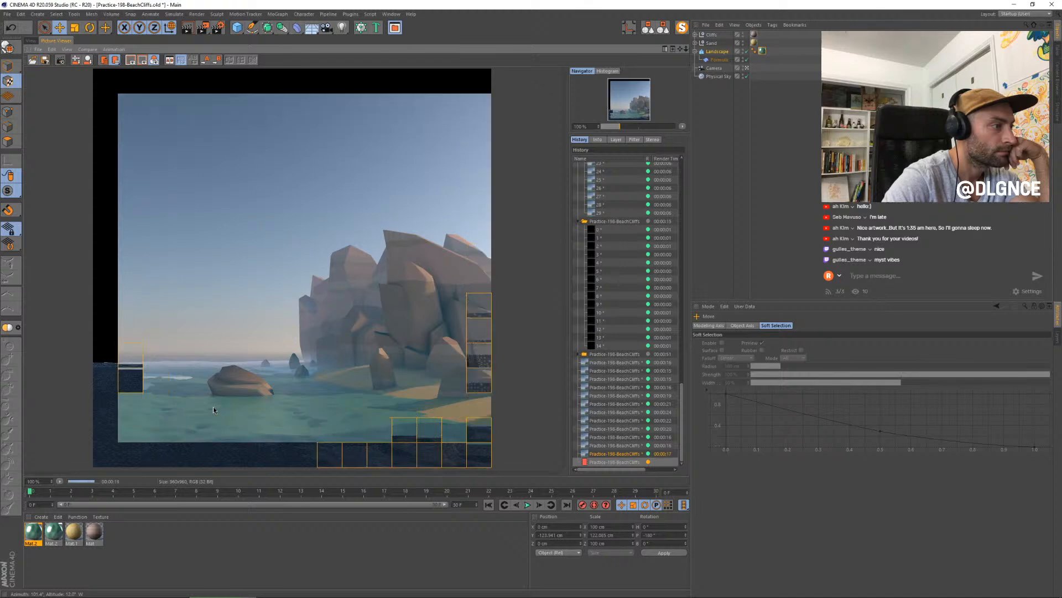
- Fit the finished render to view and widen the water material's color gradient transition, placing the black knot at about 71%
key(h)
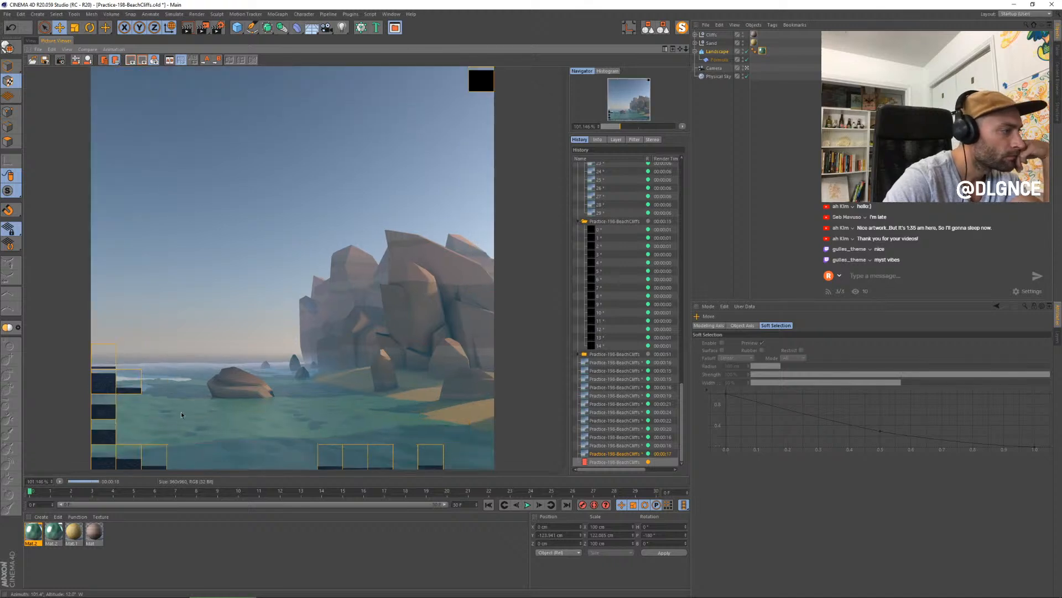
double_click(33, 531)
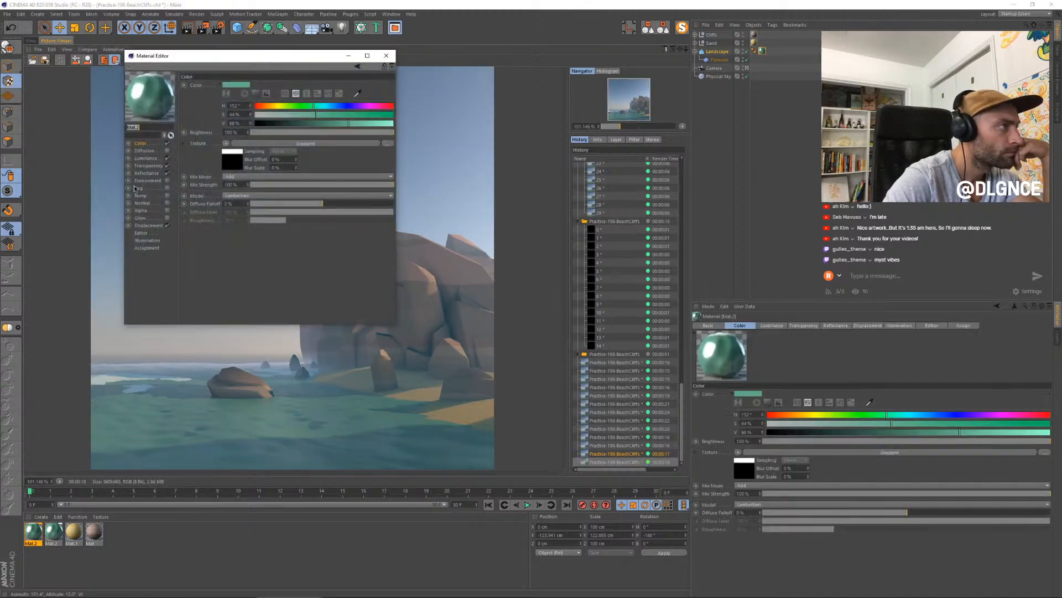
drag(190, 64, 454, 175)
click(493, 278)
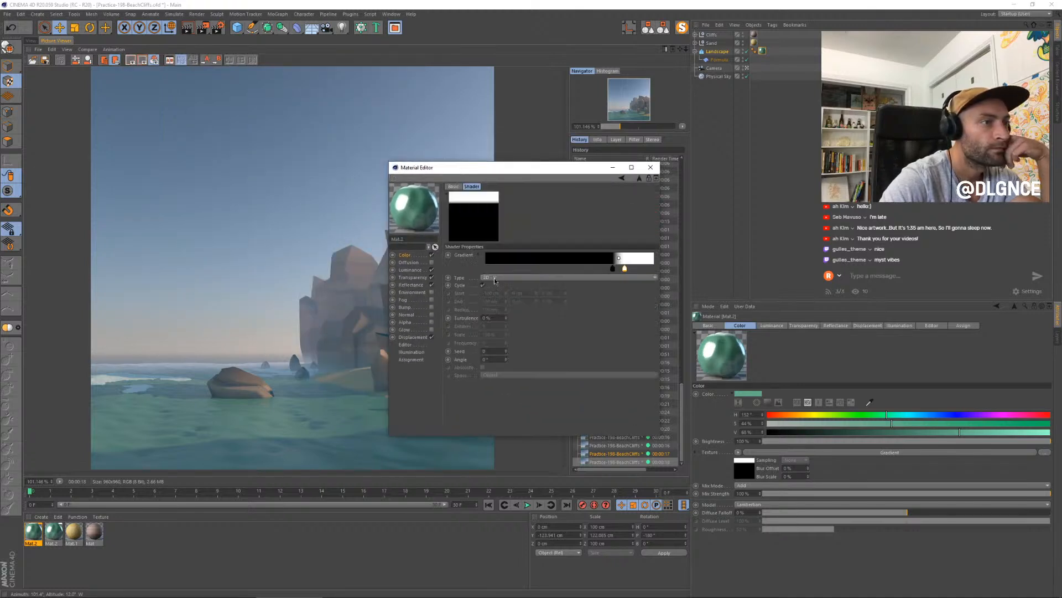
mouse_move(625, 269)
mouse_down()
mouse_move(641, 269)
mouse_move(606, 271)
mouse_up()
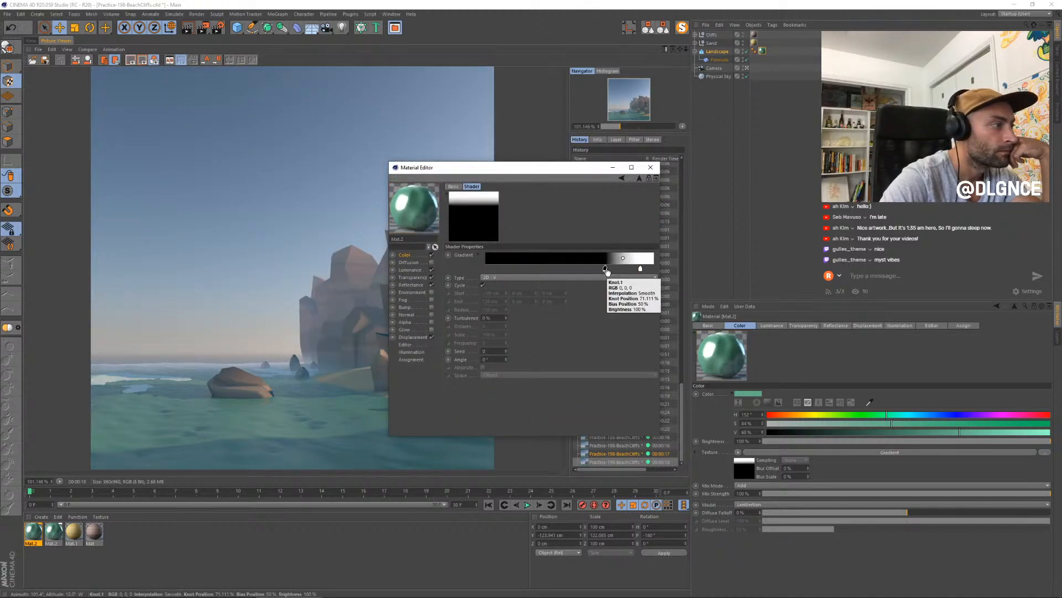
click(651, 167)
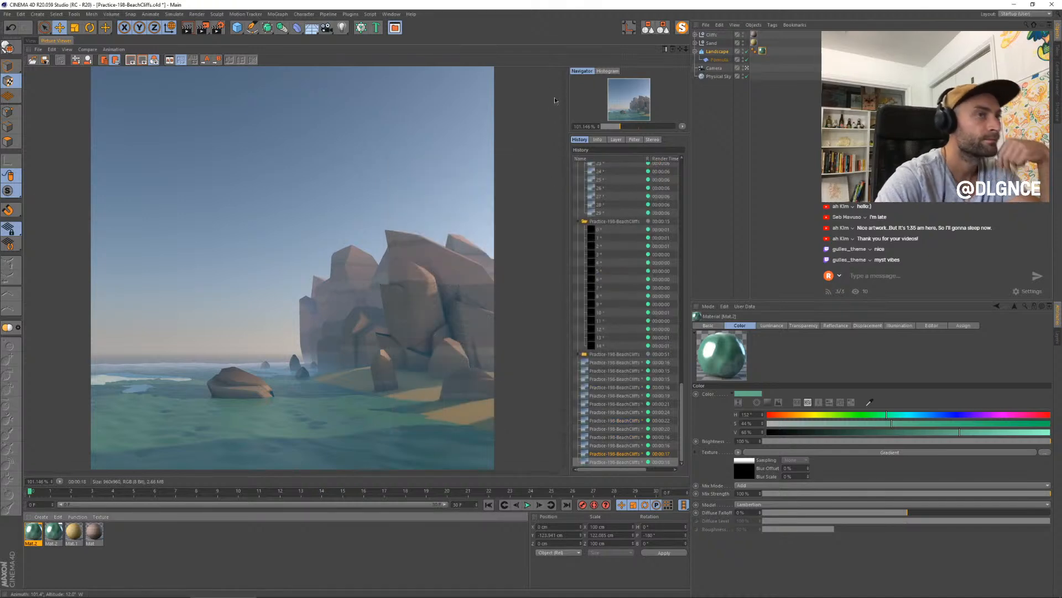
- Back in the viewport, flip the water's texture projection another 180° in P and raise it in Y
click(31, 40)
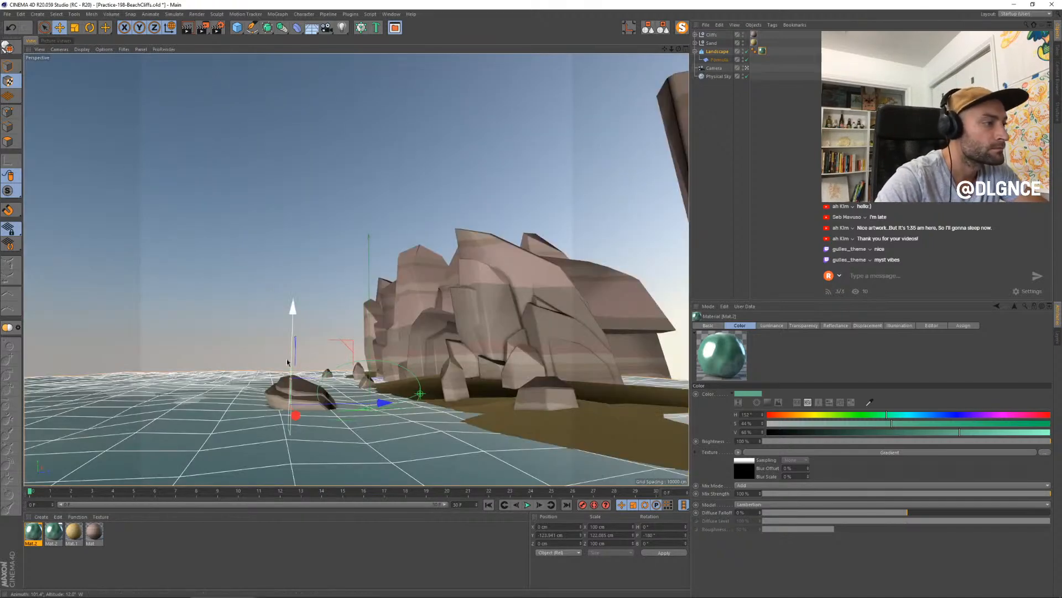
key(r)
drag(280, 353, 295, 428)
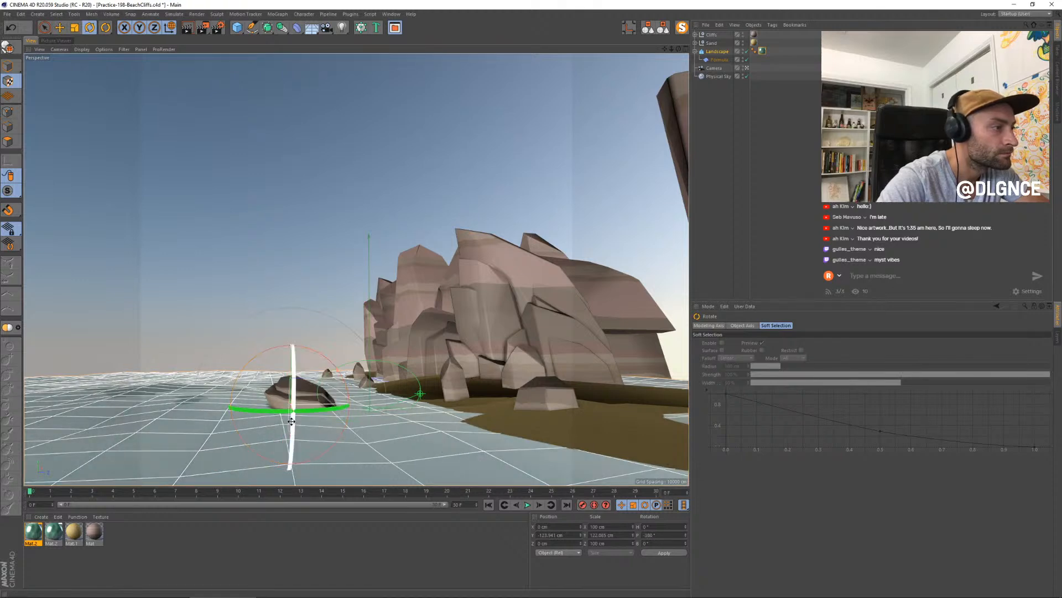
key(e)
drag(294, 334, 298, 326)
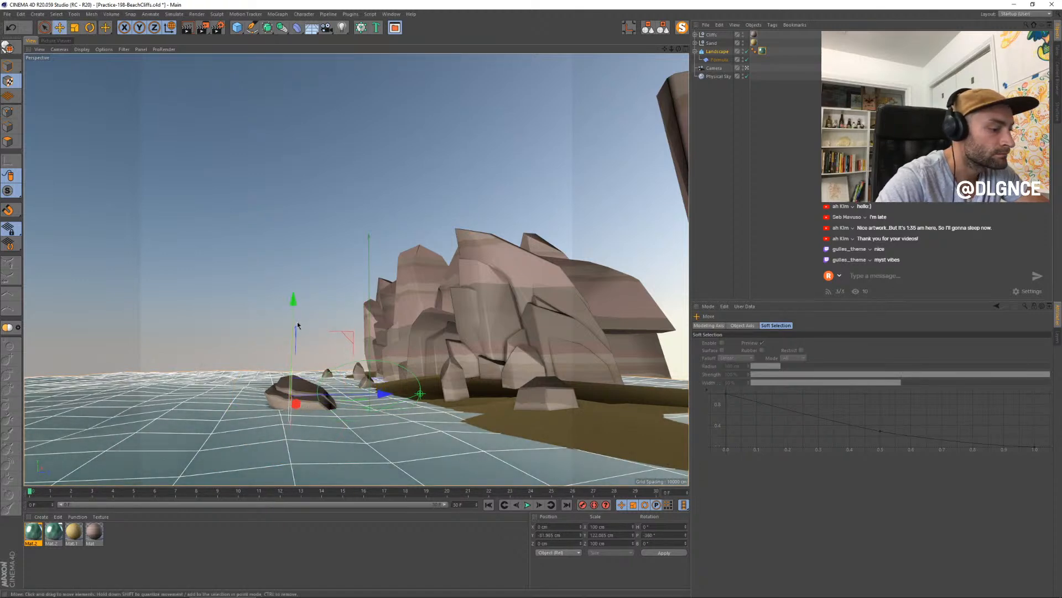
- Render a new still with the flipped projection and compare it with the previous render
key(shift+r)
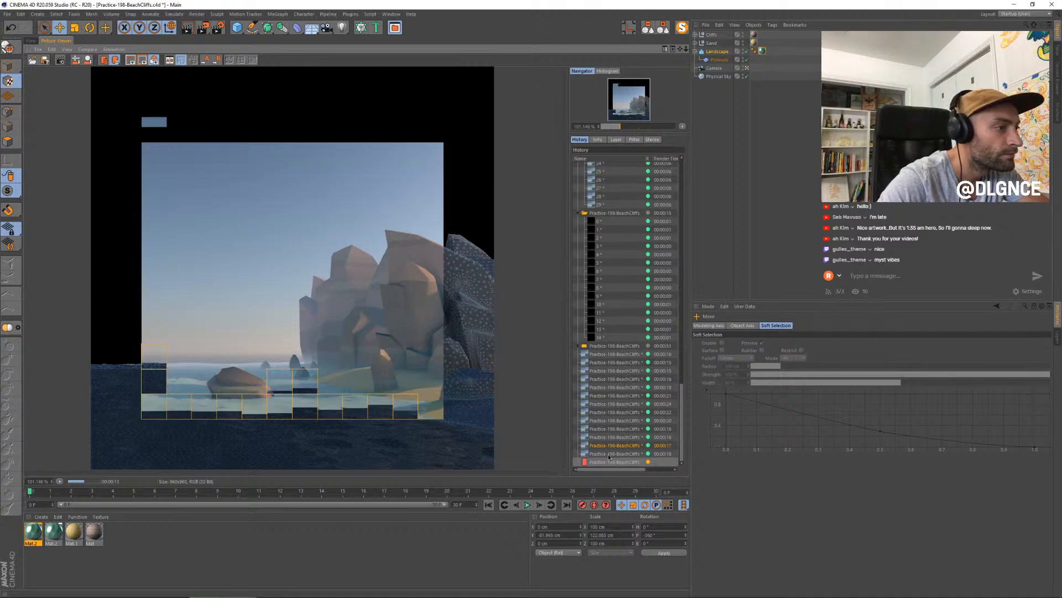
click(609, 454)
click(610, 461)
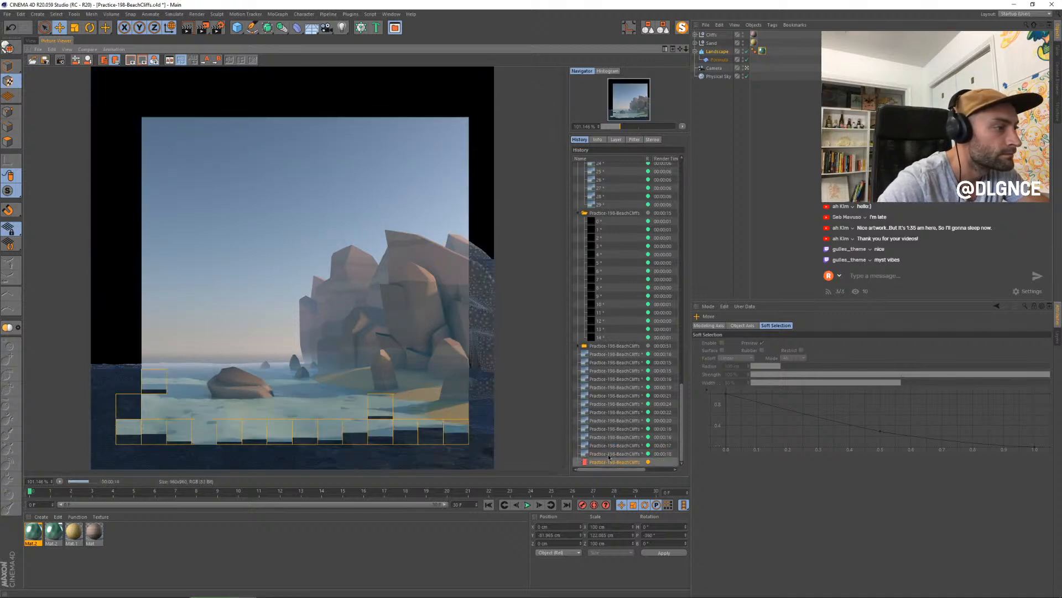
- Using the Right view, move the water's texture projection along Z to about -235 cm
click(31, 40)
alt+drag(461, 186, 482, 346)
middle_click(406, 330)
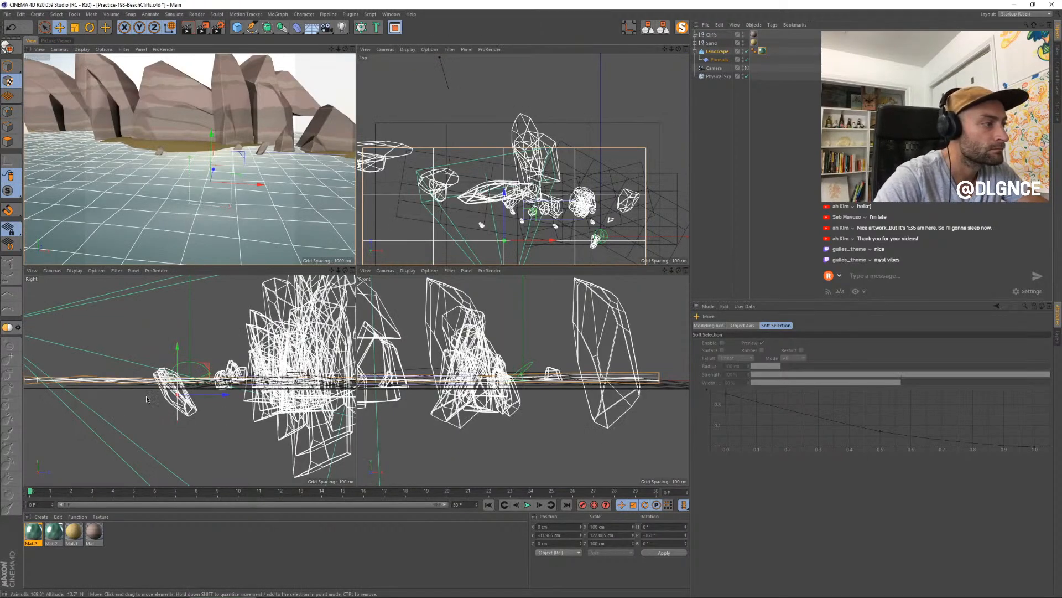
scroll(150, 390, up, 6)
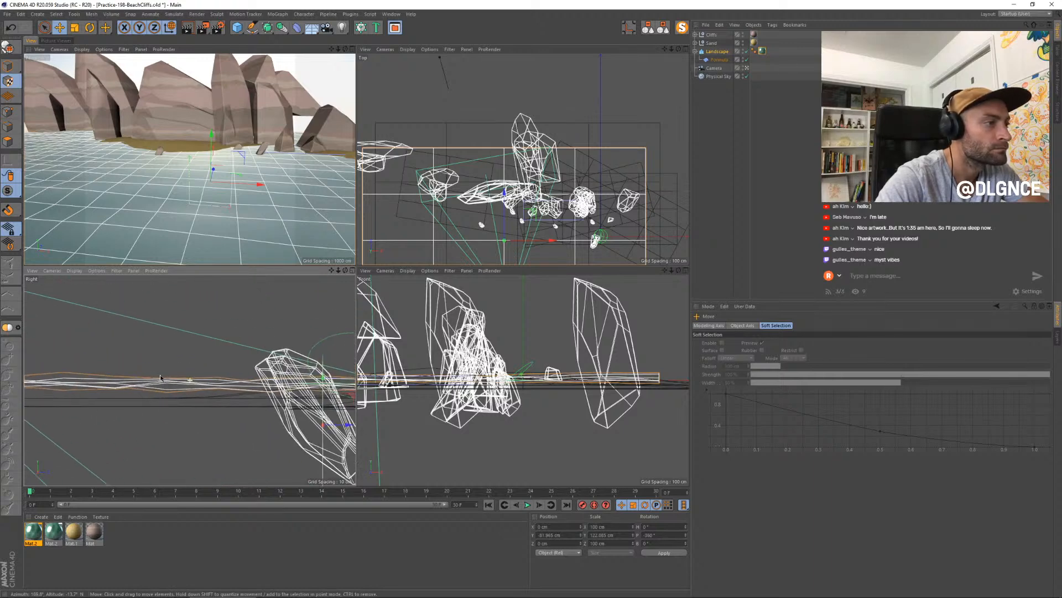
alt+middle_drag(160, 378, 147, 376)
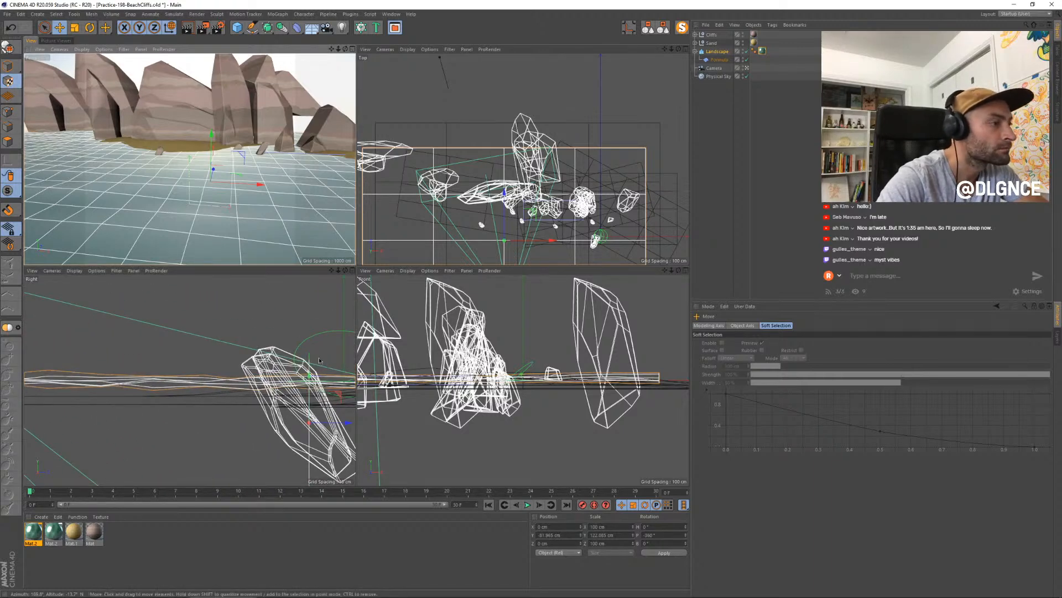
drag(319, 360, 198, 382)
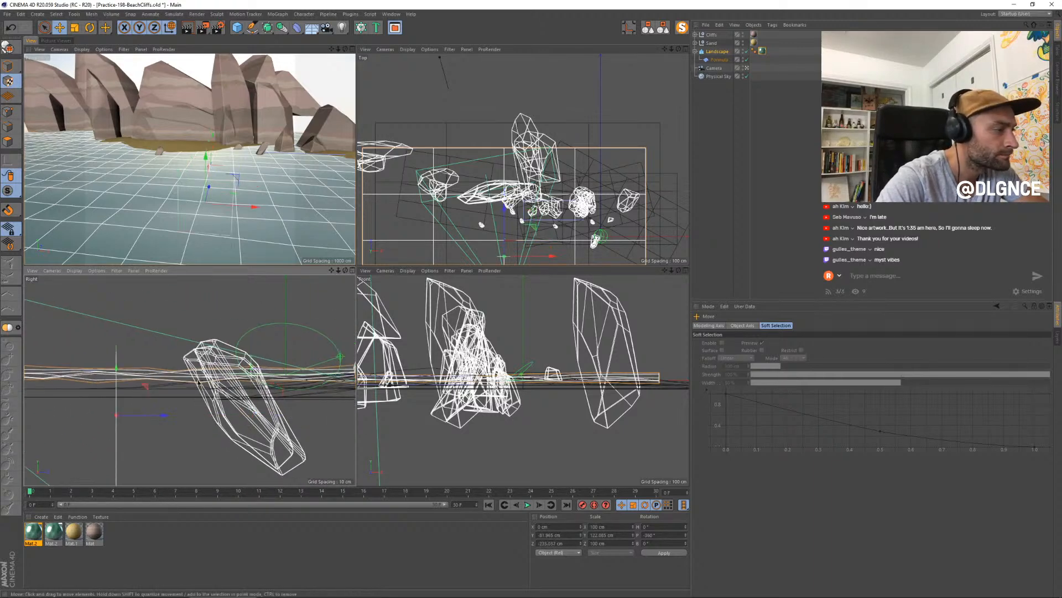
- Flatten the texture projection to about 18 cm in Y scale and align it with the water surface at about -11 cm in Y
key(t)
mouse_move(116, 368)
mouse_down()
mouse_move(117, 406)
mouse_move(116, 349)
mouse_up()
key(e)
key(t)
key(e)
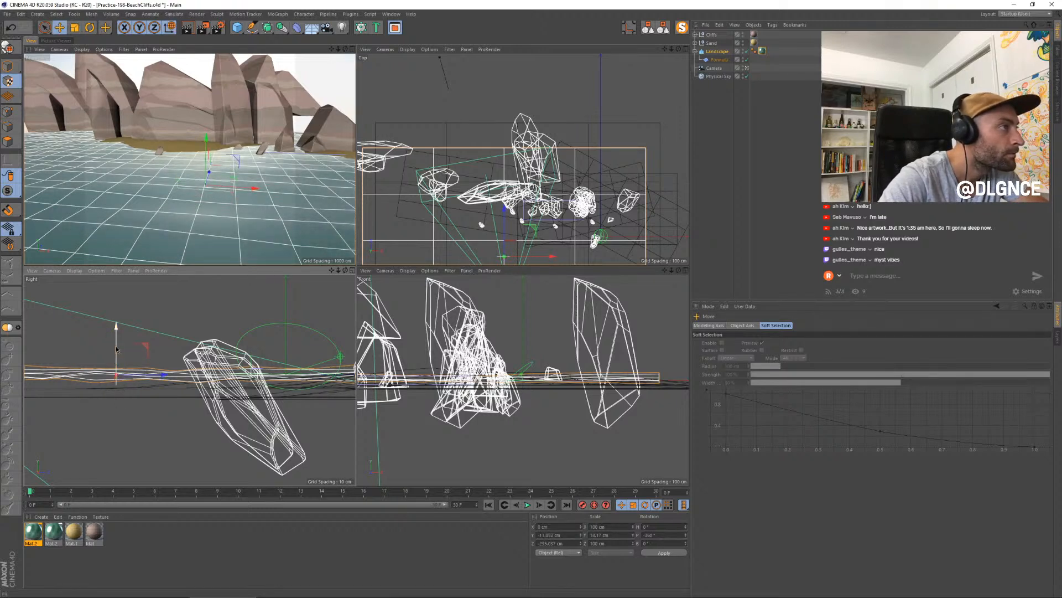
- Return to the camera view and bring the black and white knots of the water material's color gradient closer together
middle_click(53, 121)
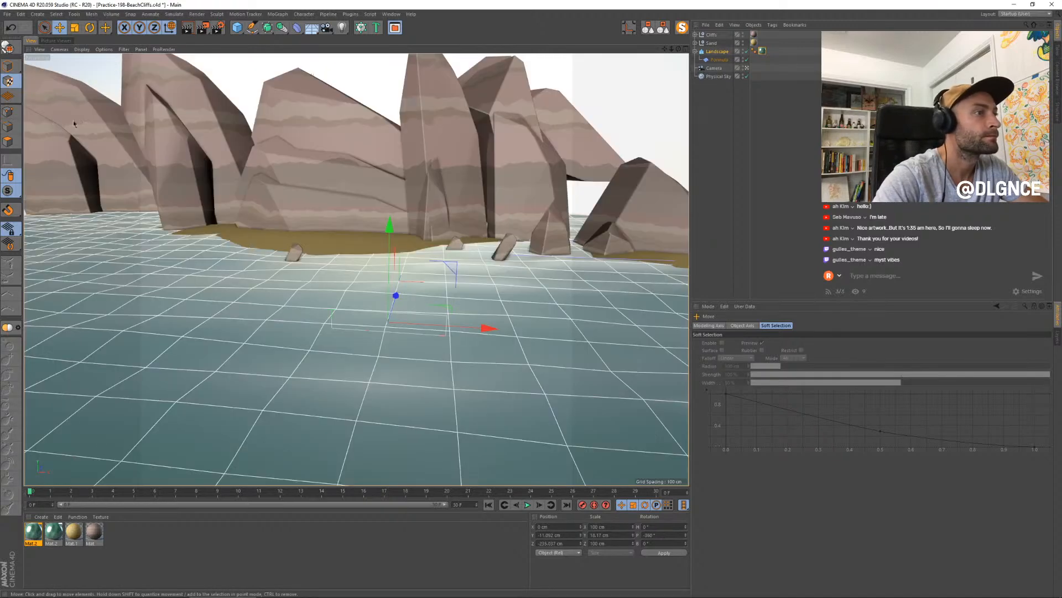
scroll(188, 163, down, 5)
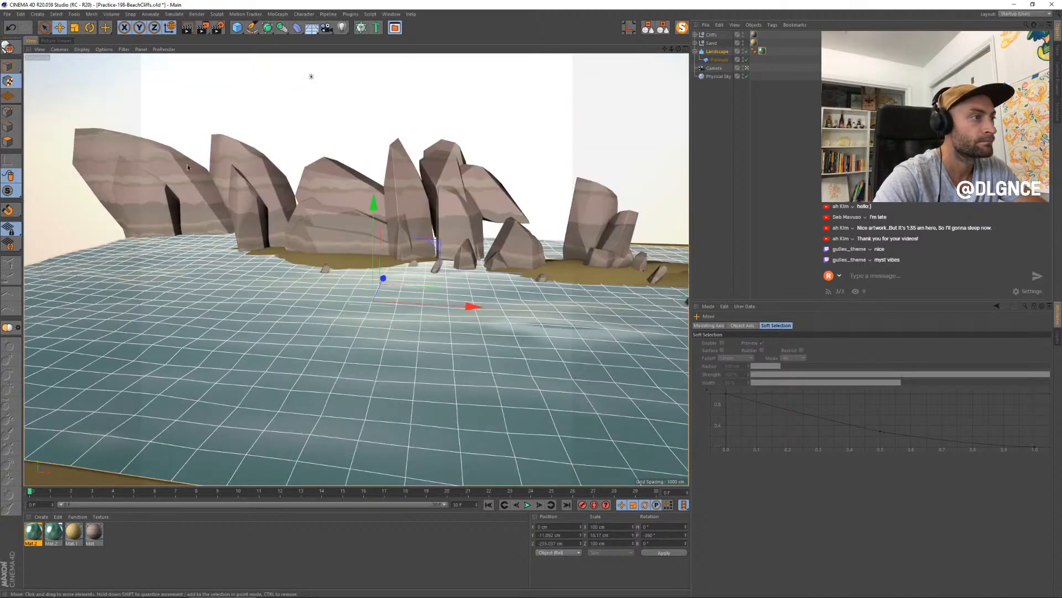
scroll(194, 169, down, 4)
alt+drag(313, 260, 313, 262)
key(ctrl+shift+z)
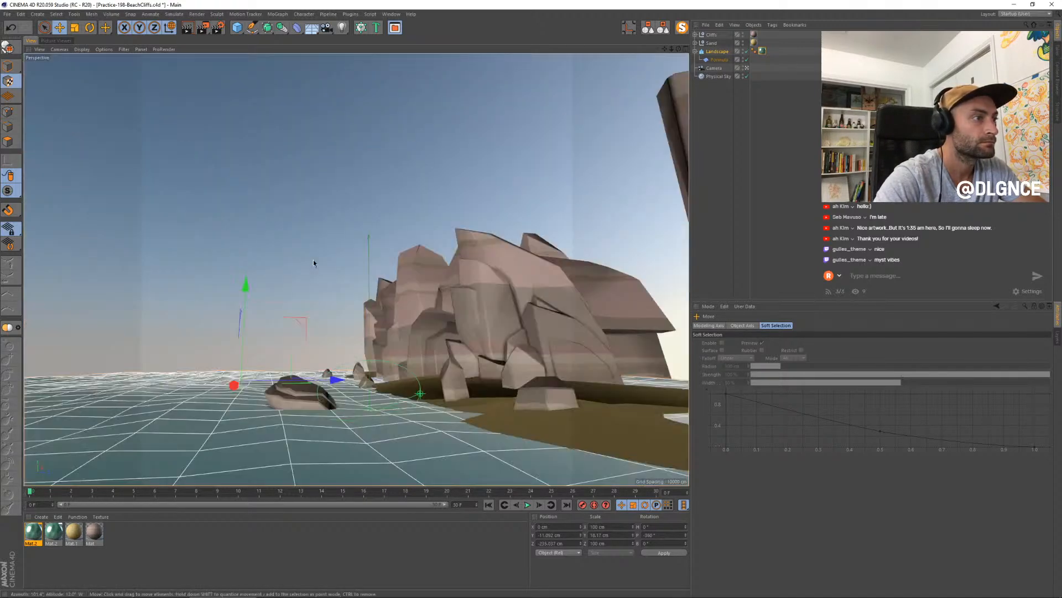
double_click(34, 532)
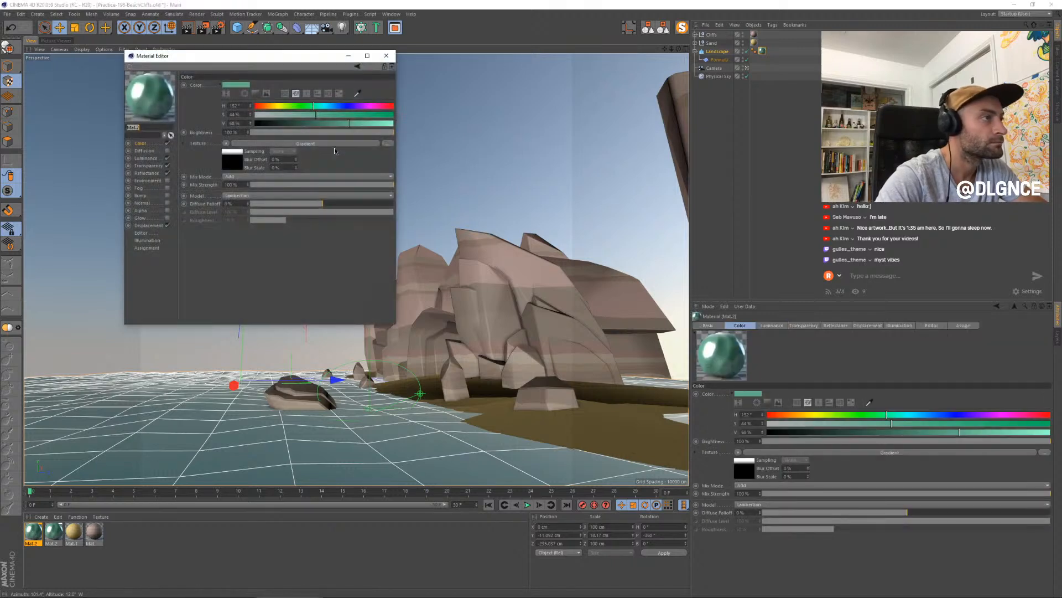
click(230, 167)
drag(377, 158, 350, 157)
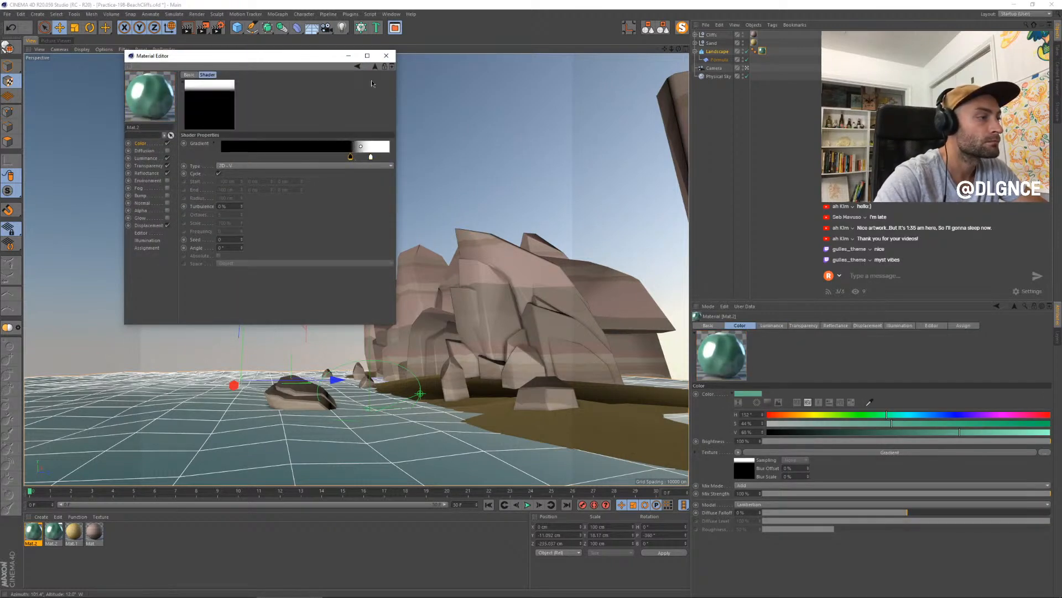
- Render a new still with the flattened projection and close the material editor
key(shift+r)
drag(295, 56, 638, 137)
click(728, 136)
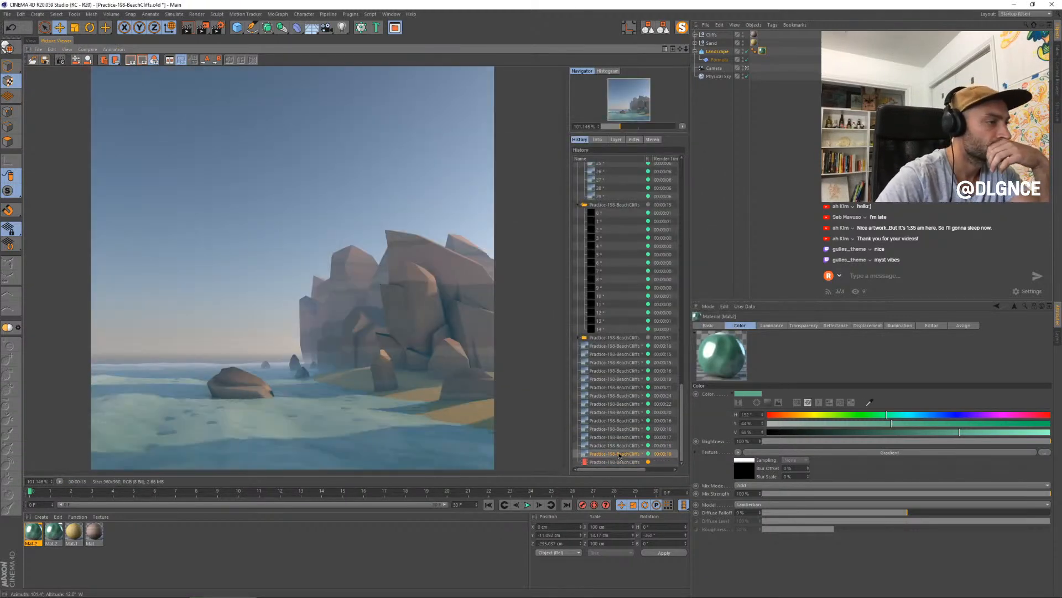
- Compare the water in the latest renders by stepping back and forth through the render history
key(Down)
key(Up)
key(Up)
key(Up)
key(Down)
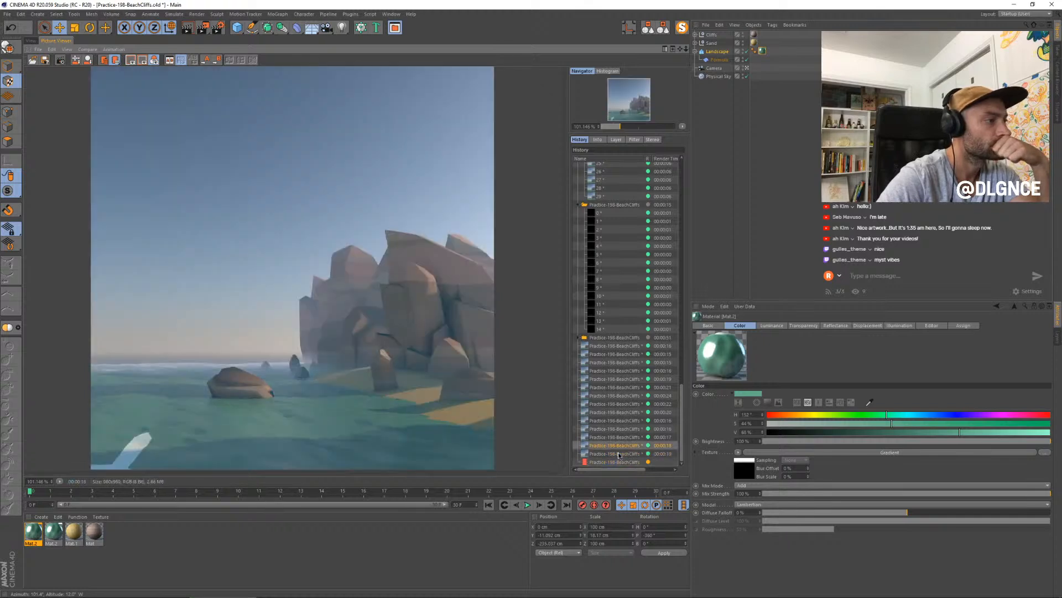
key(Up)
key(Down)
key(Down)
key(Down)
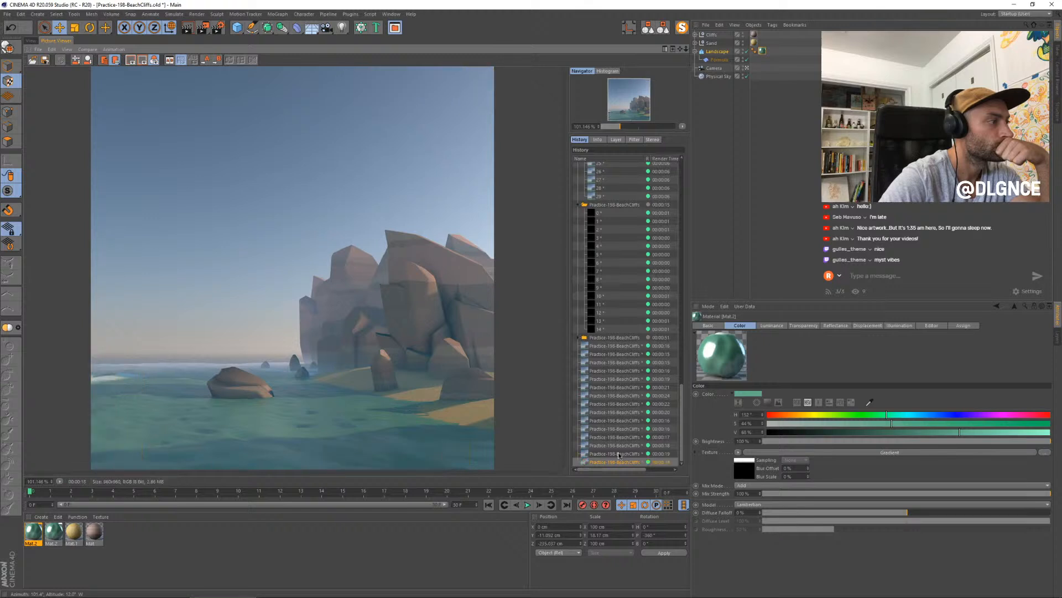
- Rescale the water's texture projection in Y and move it to about 1370 cm in X and -11.2 cm in Y
click(31, 41)
key(t)
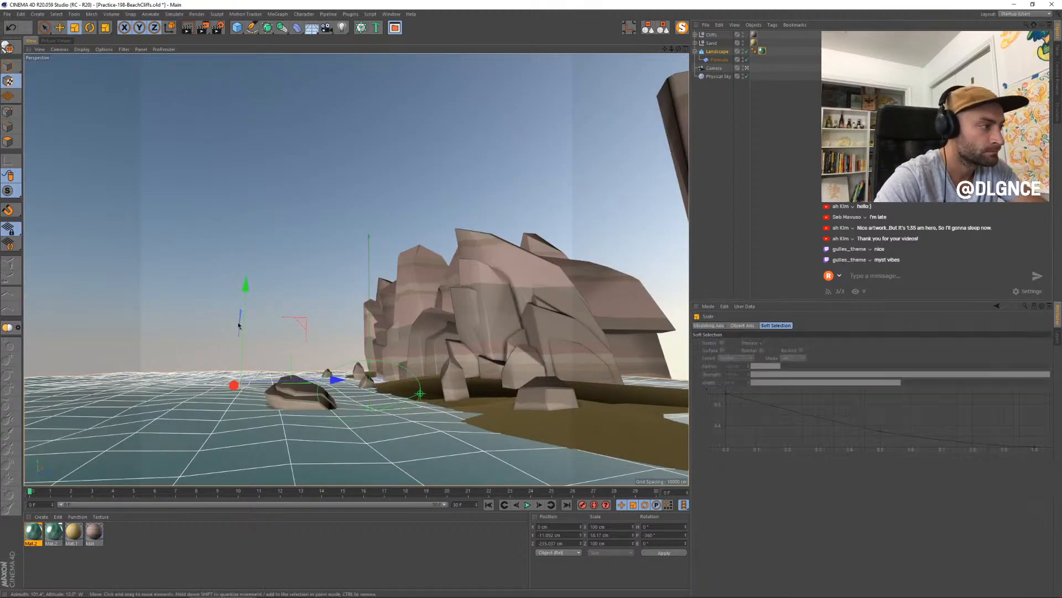
mouse_move(241, 287)
mouse_down()
mouse_move(243, 311)
mouse_move(247, 295)
mouse_up()
key(e)
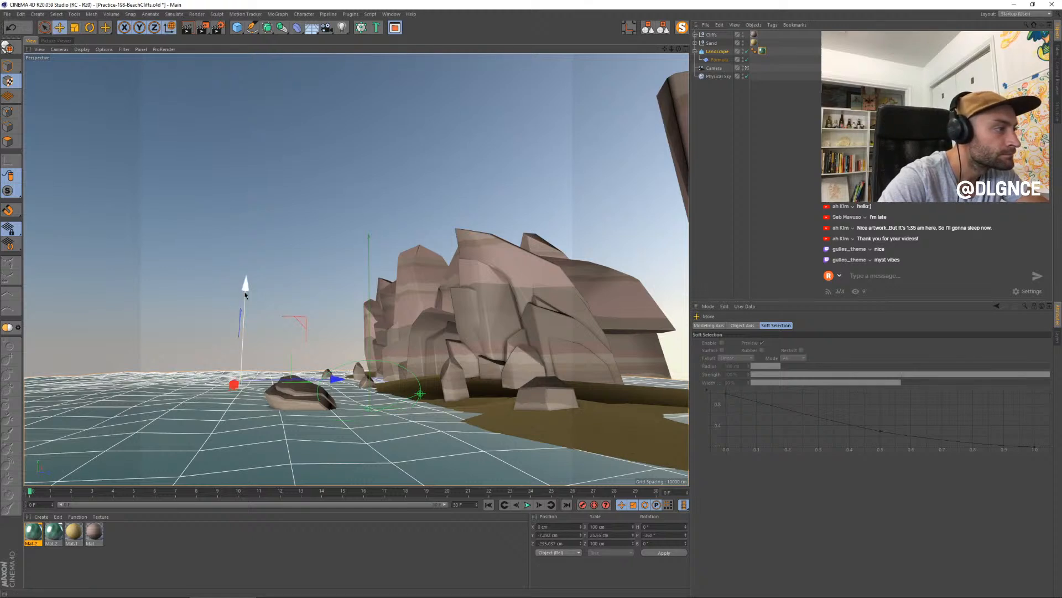
drag(238, 398, 171, 426)
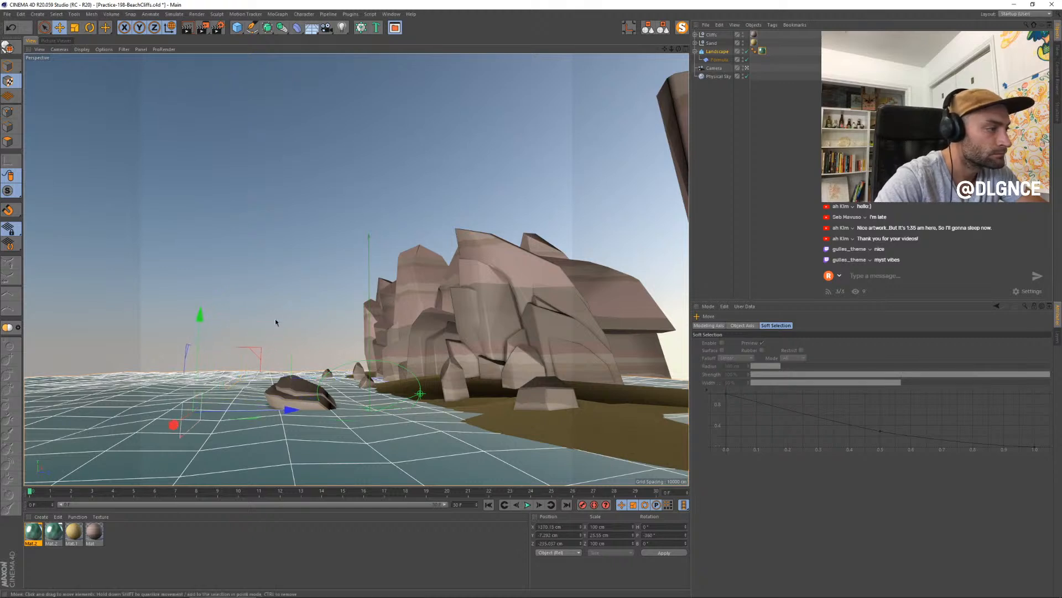
key(t)
mouse_move(200, 315)
mouse_down()
mouse_move(199, 342)
mouse_move(203, 327)
mouse_up()
key(e)
- In the water material's color gradient, shift the white knot toward the black one and move the black knot to about 67%
double_click(31, 533)
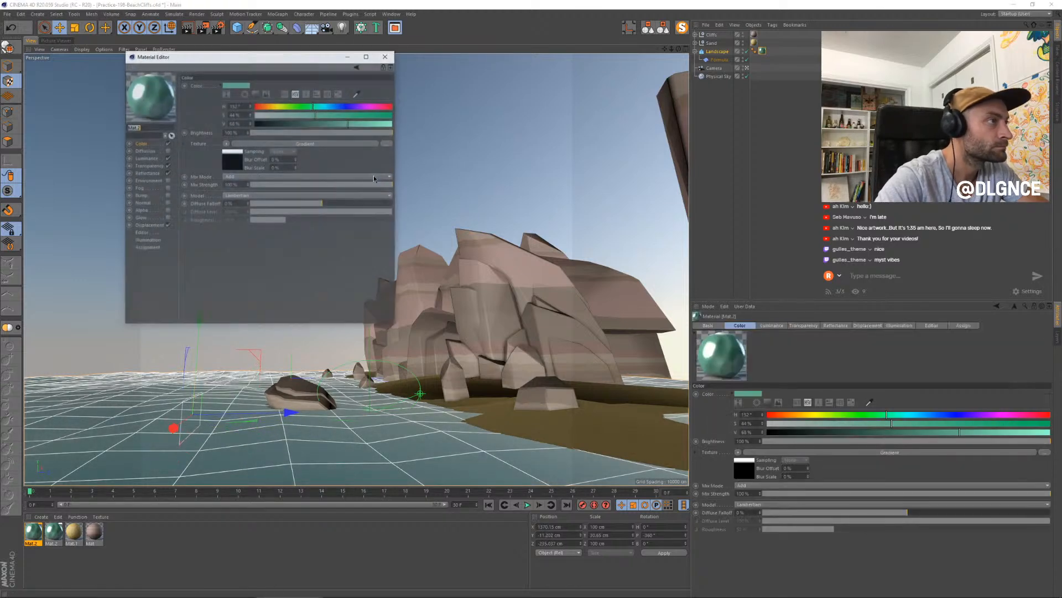
click(236, 160)
drag(372, 160, 363, 160)
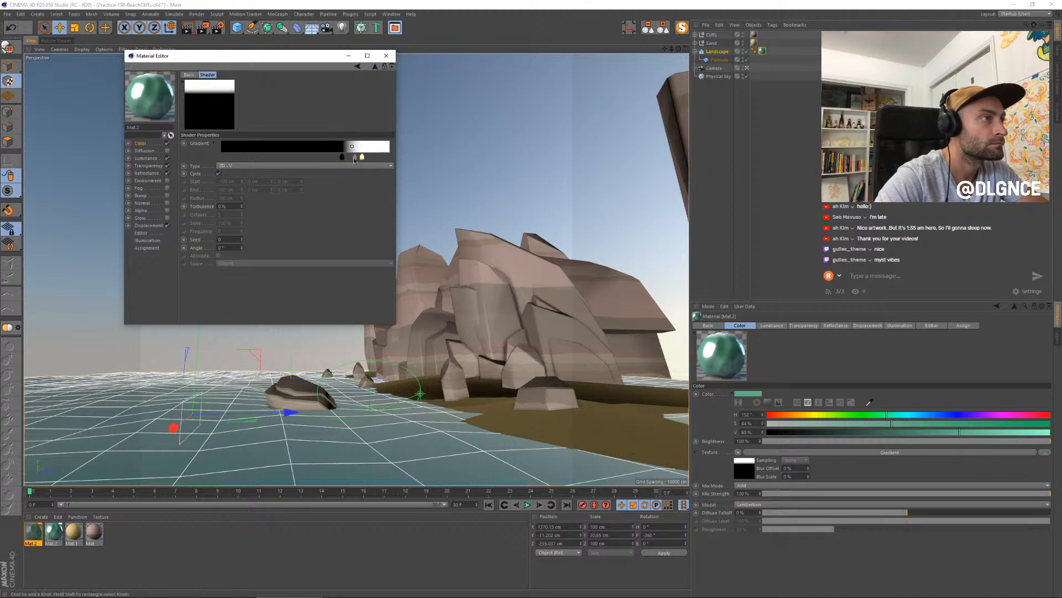
drag(342, 157, 333, 159)
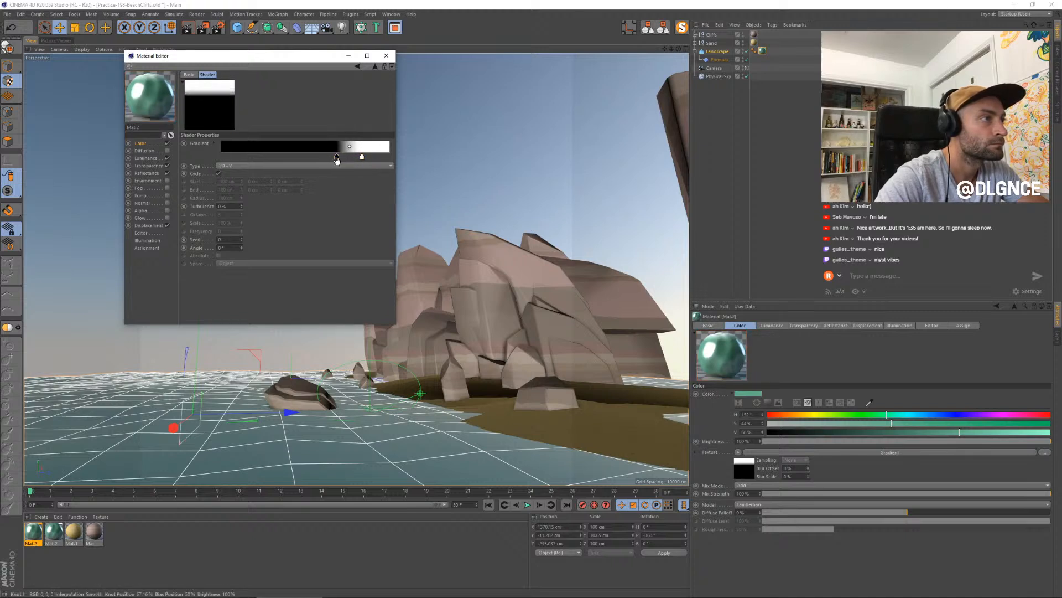
- Tint the gradient's white knot a pale cyan and close the material editor
double_click(334, 159)
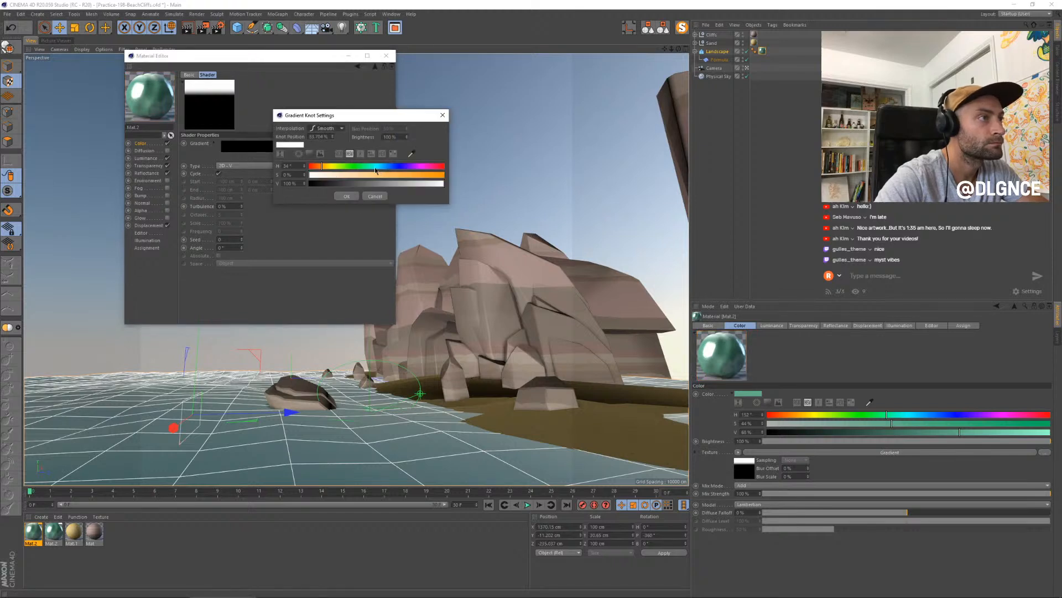
click(375, 168)
click(331, 176)
click(346, 196)
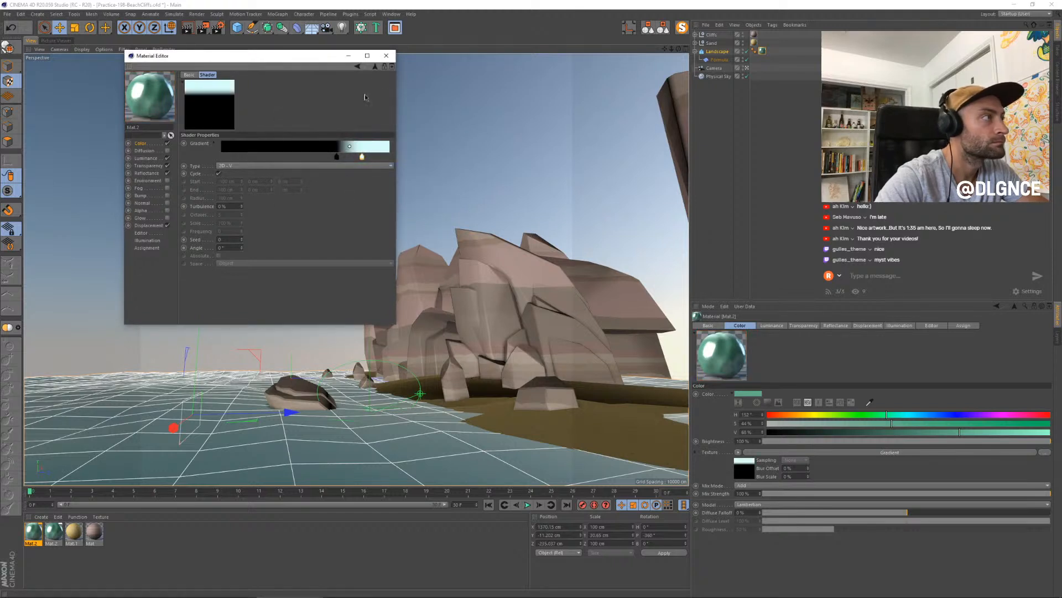
click(387, 56)
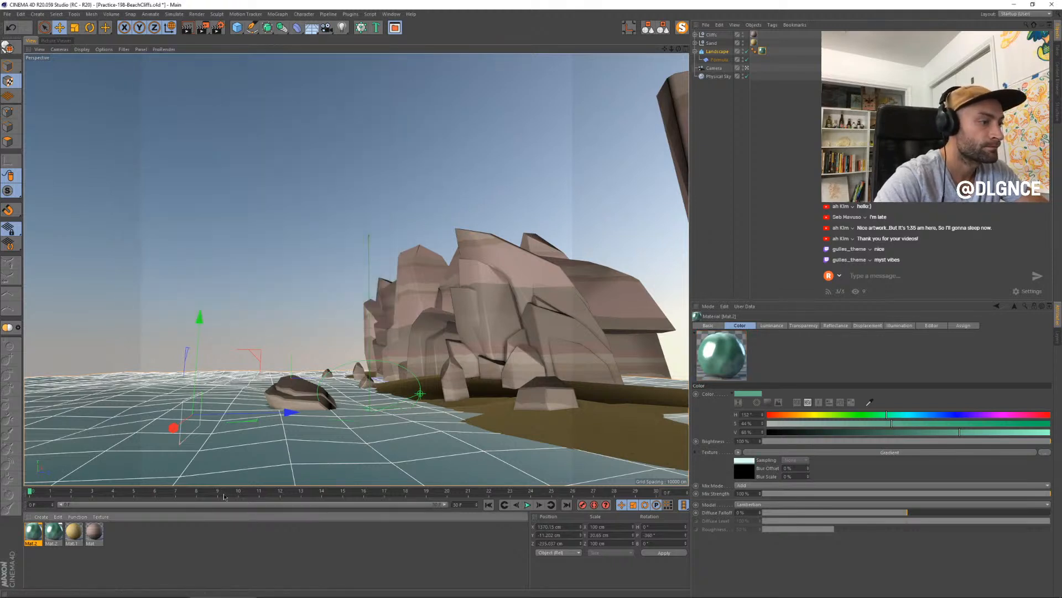
- Render a new still at frame 18 and display the previous render for comparison
drag(226, 494, 403, 491)
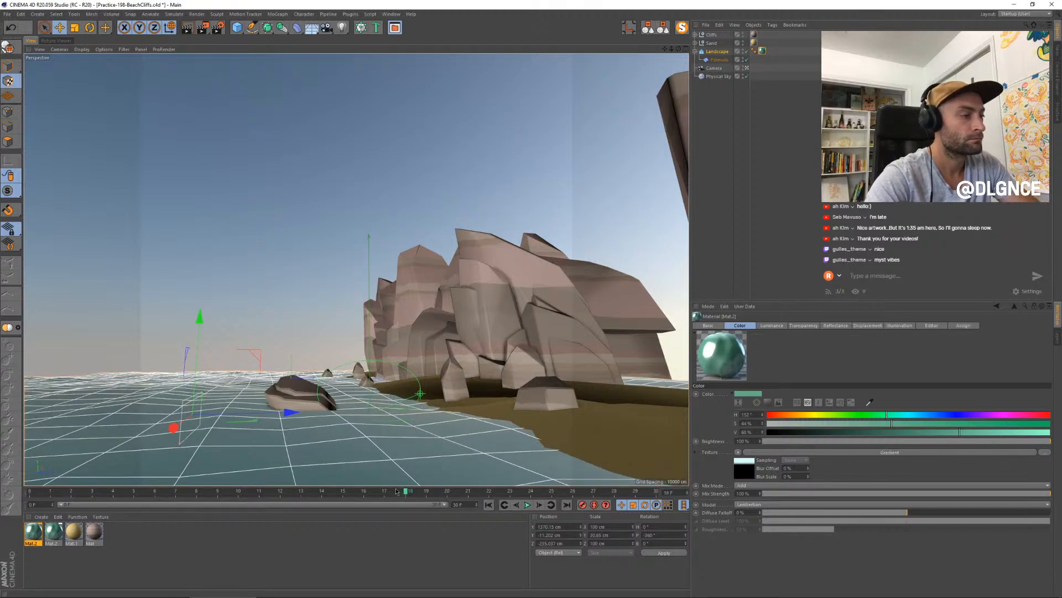
key(shift+r)
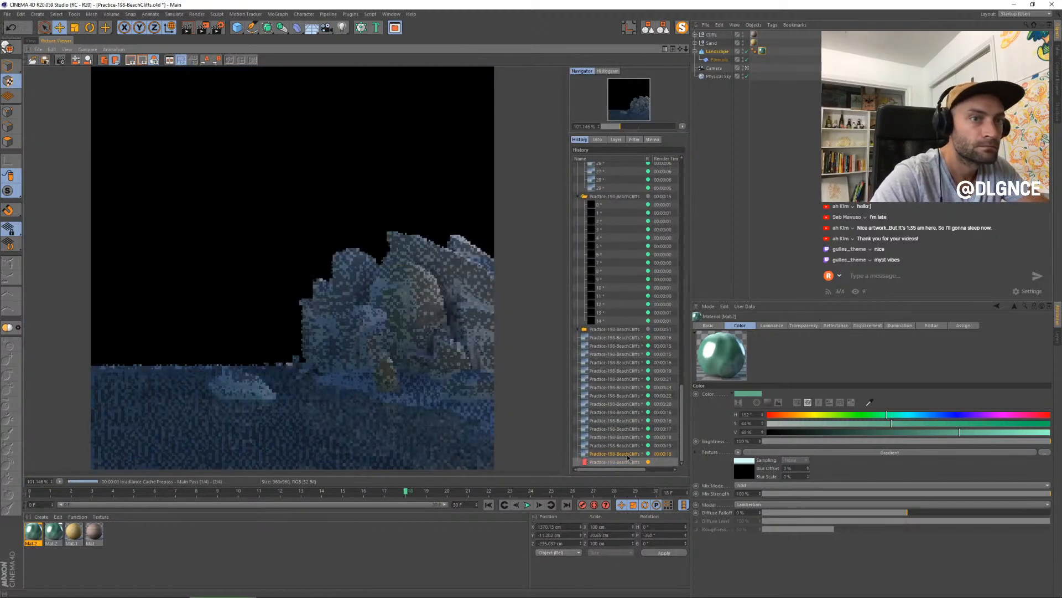
click(626, 454)
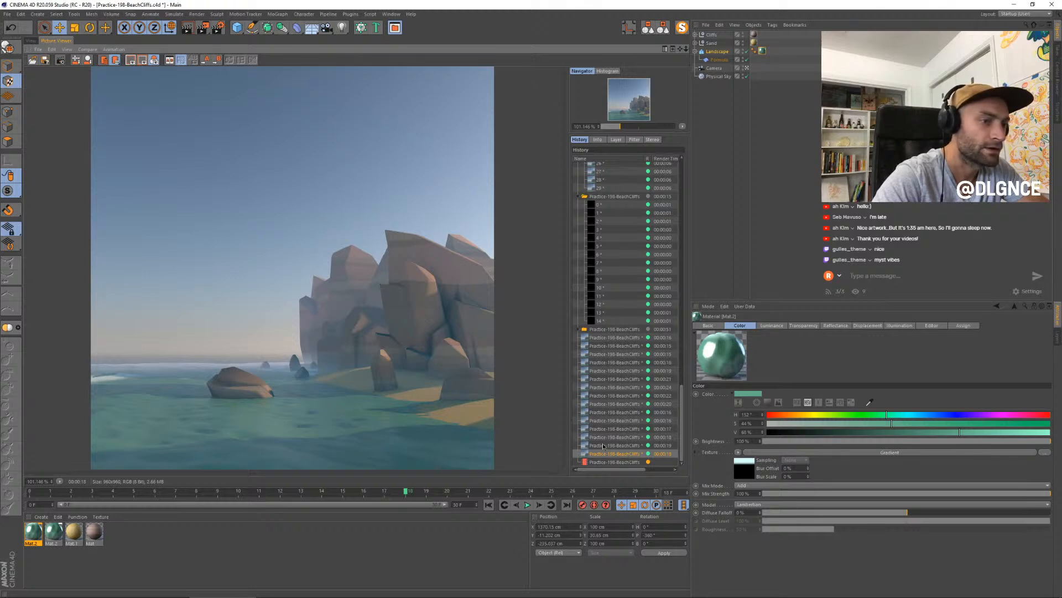
- Compare the two previous still renders with the newest one in the render history
click(622, 447)
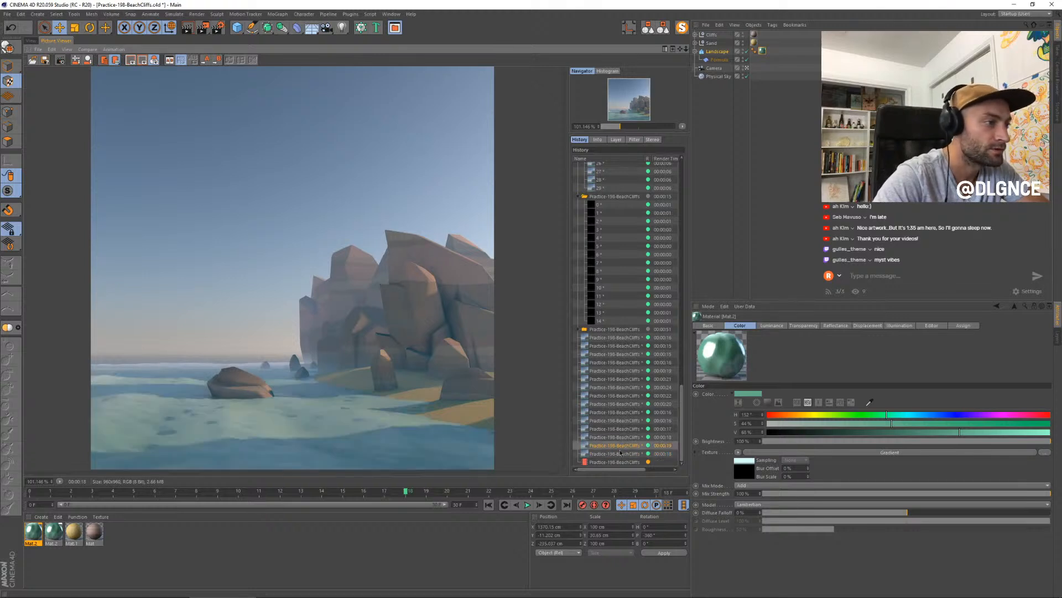
click(620, 455)
click(620, 462)
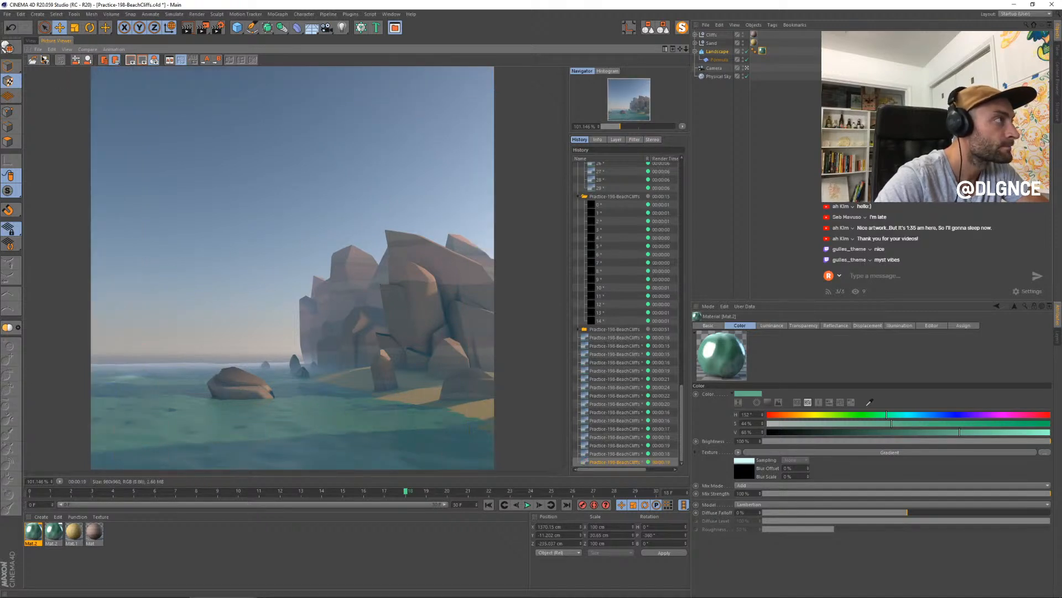
- Return to the 3D view, set the water landscape's seed to 1 and adjust the Y size of its Formula deformer
click(34, 40)
click(717, 51)
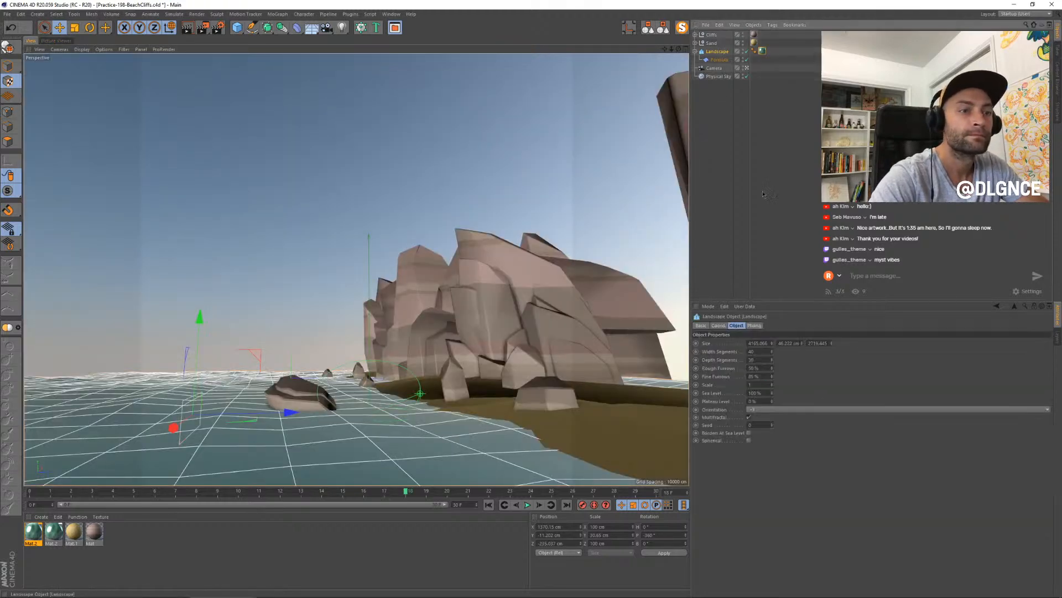
click(772, 423)
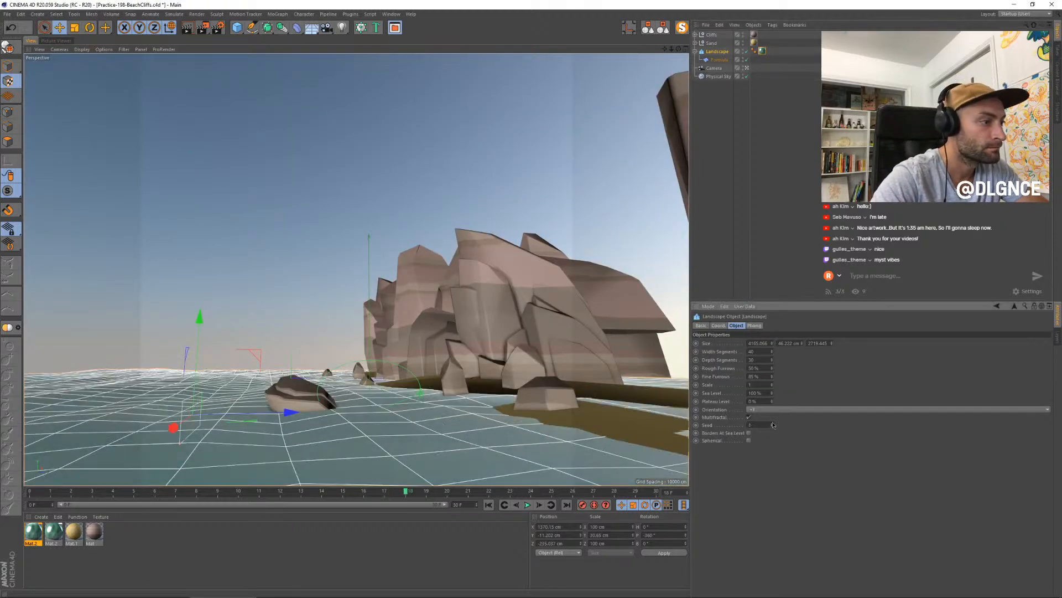
click(720, 60)
drag(785, 344, 785, 324)
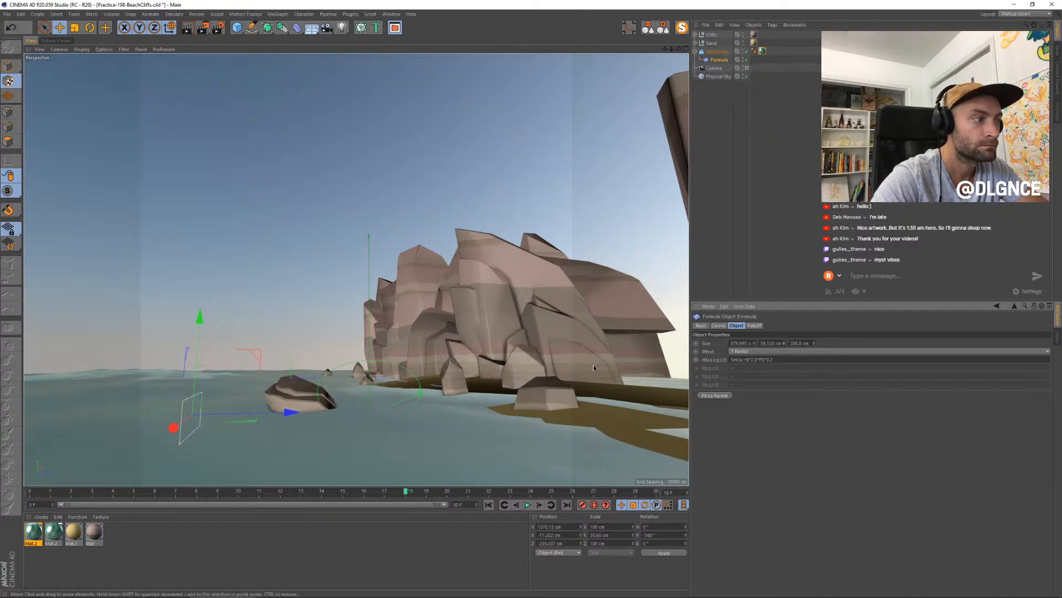
- Lower the water landscape object slightly along Y and move its texture projection down to match
click(717, 51)
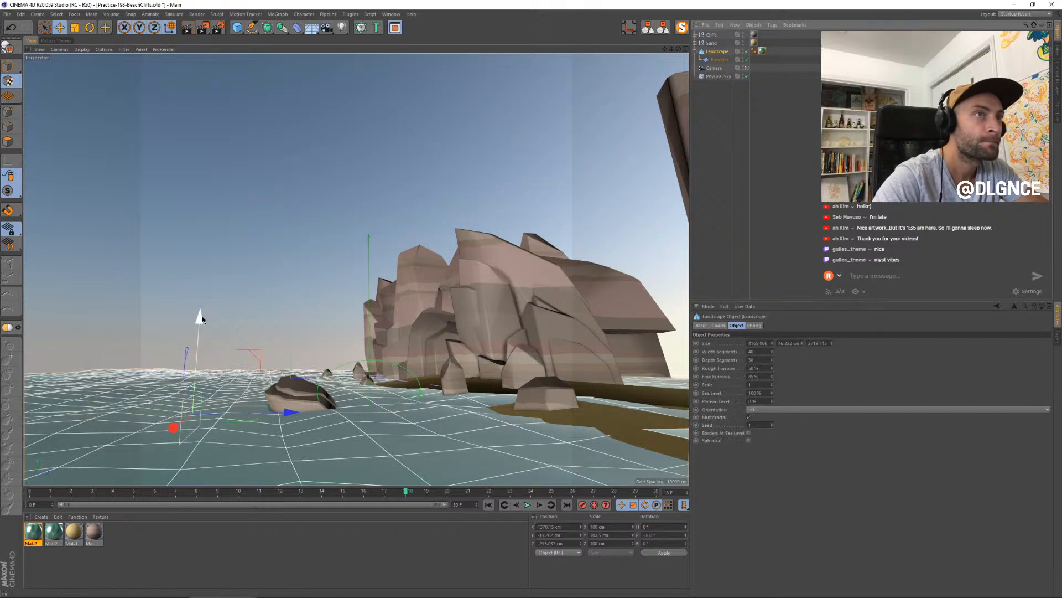
click(7, 66)
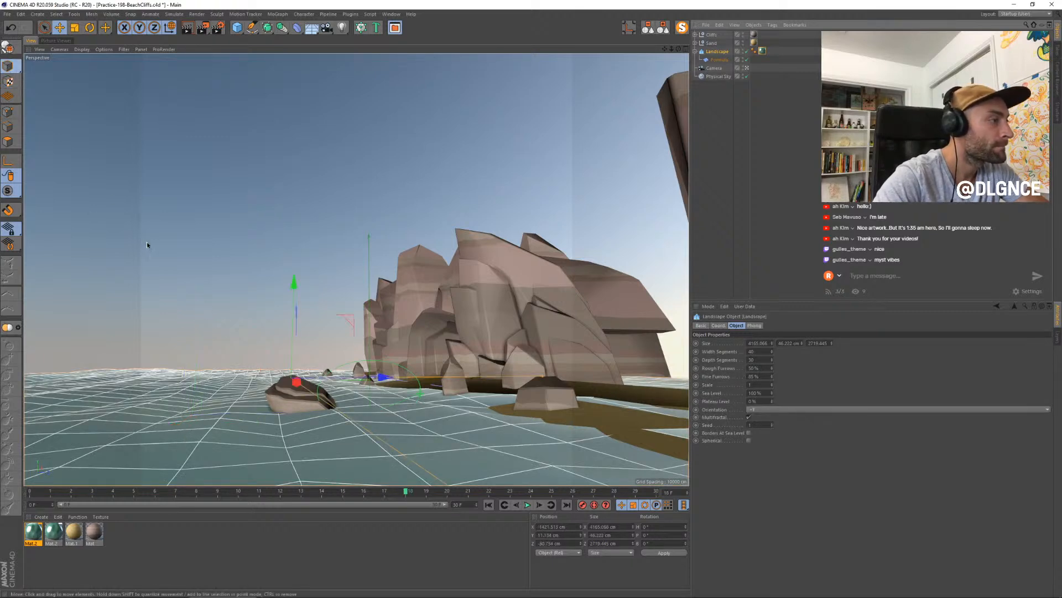
drag(290, 292, 291, 295)
click(8, 81)
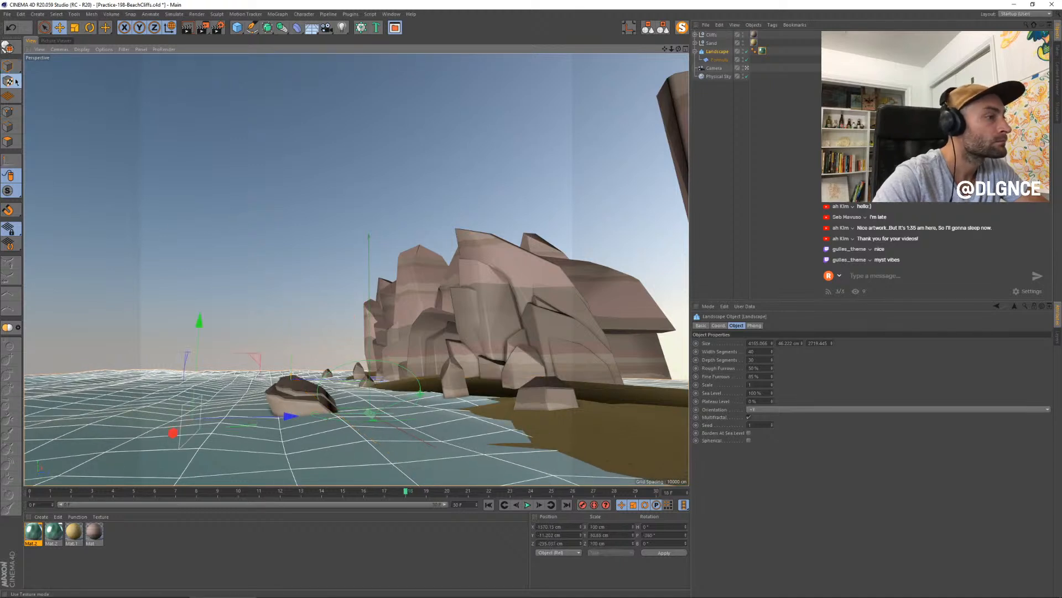
drag(199, 323, 201, 331)
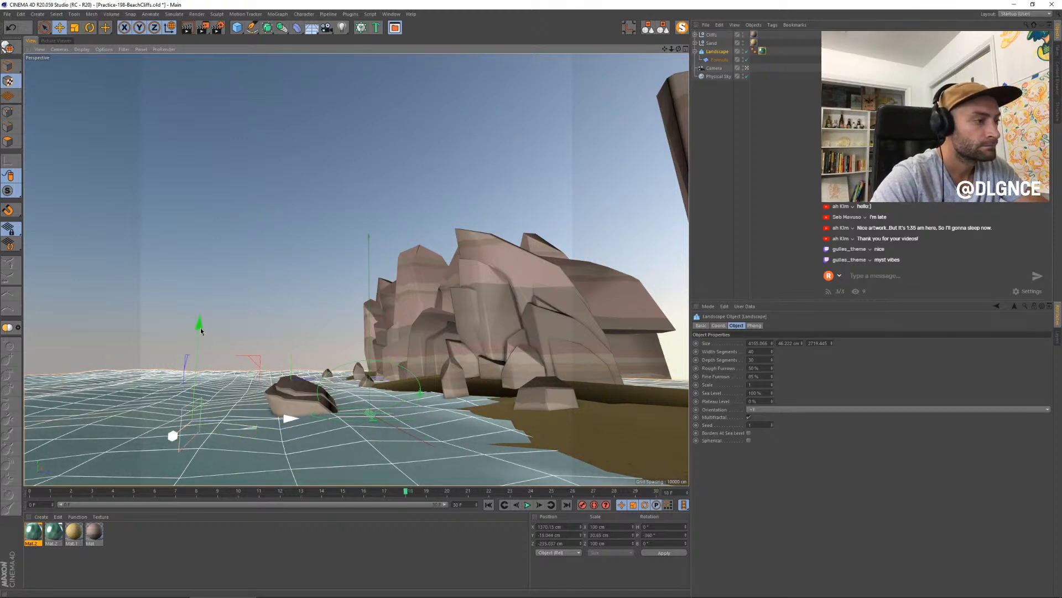
- Render a new still at frame 18 and compare it with the previous render
key(shift+r)
click(625, 450)
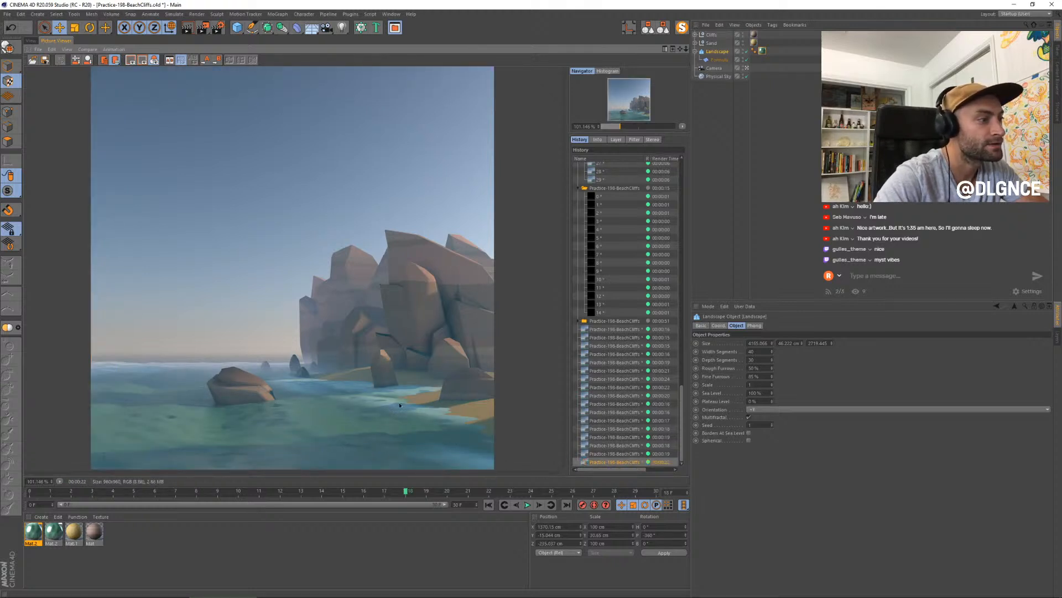
click(606, 453)
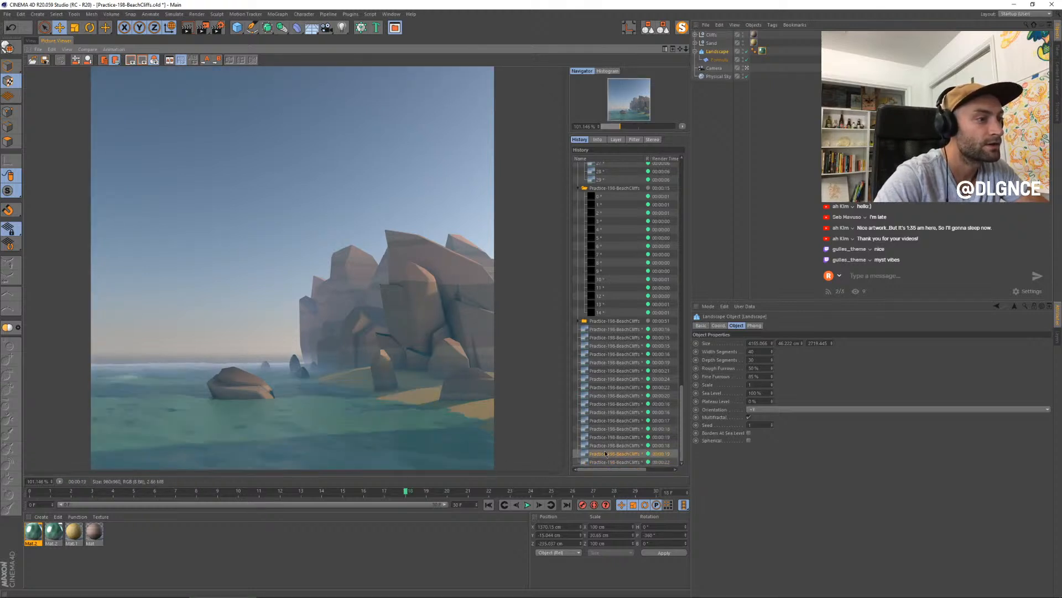
click(603, 462)
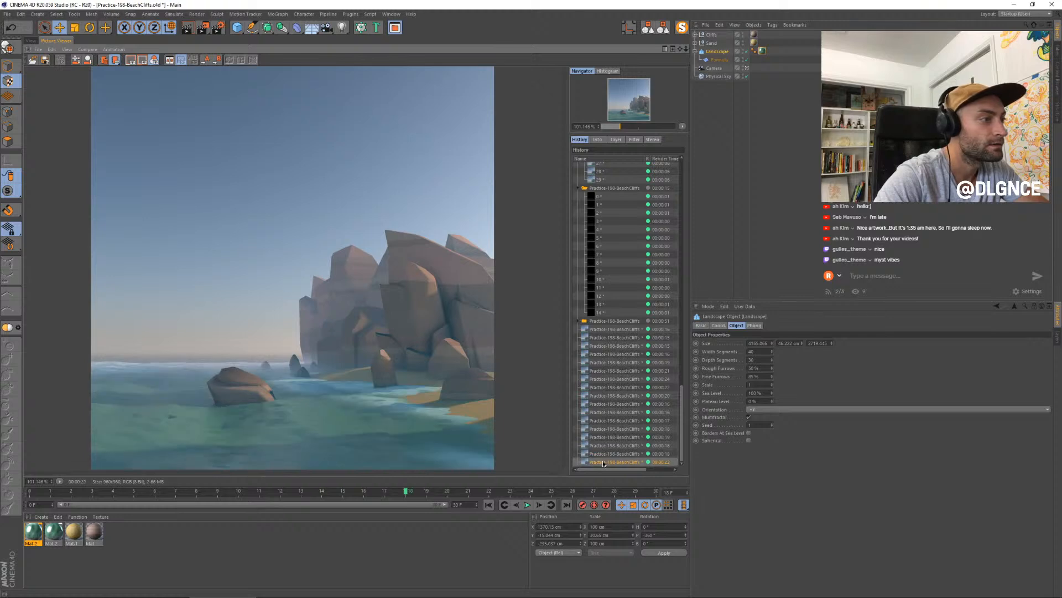
- In the water material's color channel, reduce the gradient's mix strength to 85% and close the material editor
double_click(33, 532)
drag(221, 51, 536, 212)
click(685, 340)
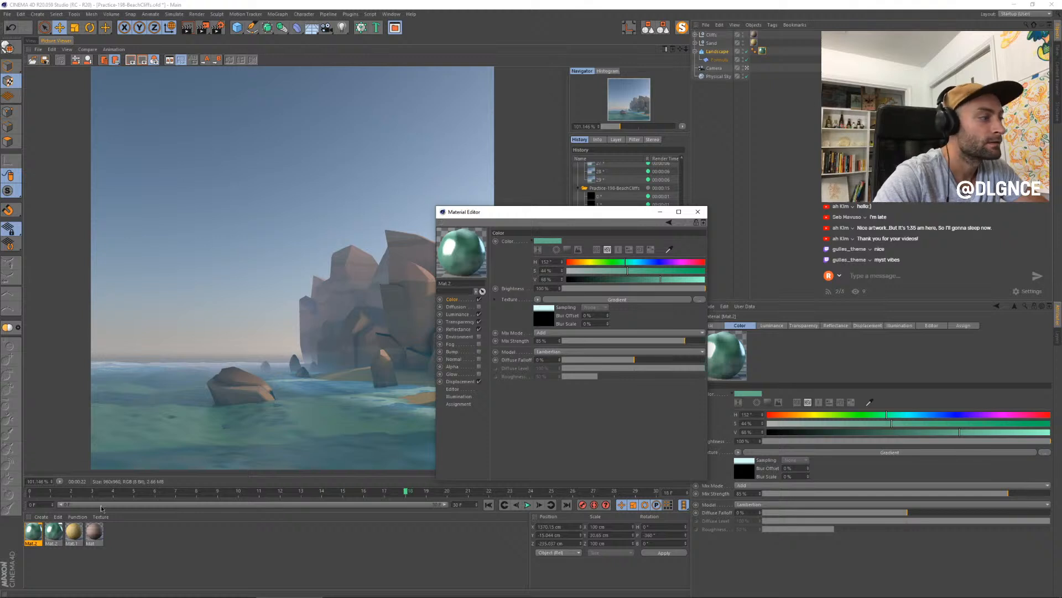
click(697, 212)
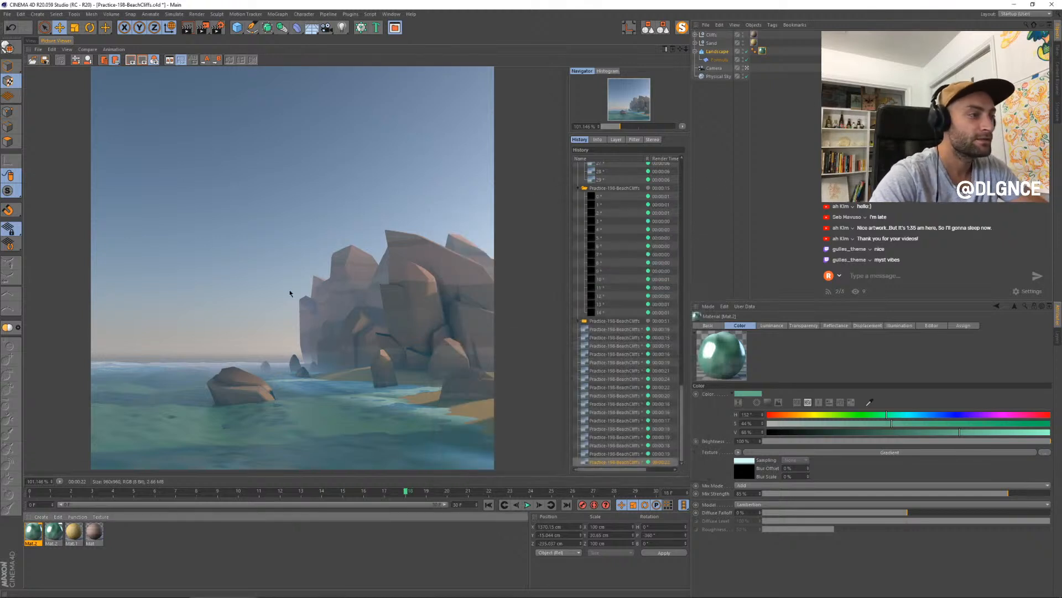
- In the water material's reflectance, set Layer 1's strength to about 50% and its roughness to 25%
scroll(284, 333, down, 1)
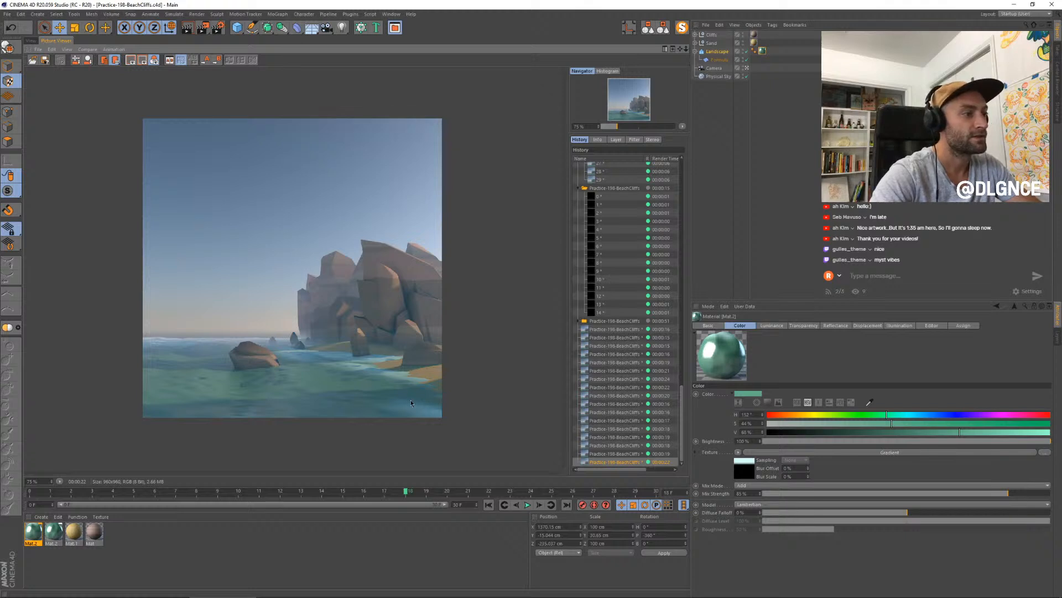
scroll(379, 402, up, 1)
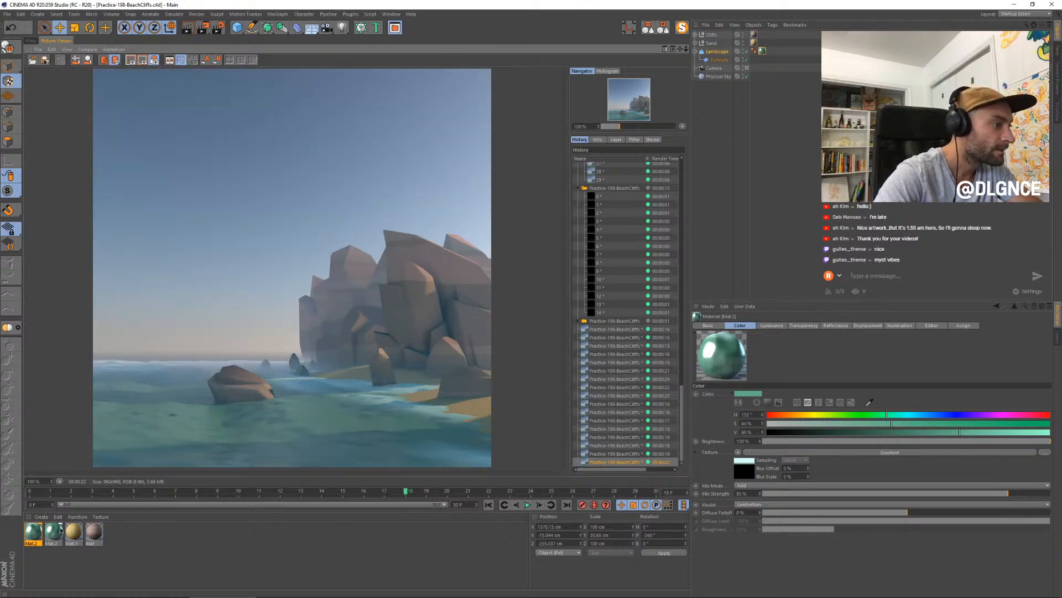
double_click(34, 533)
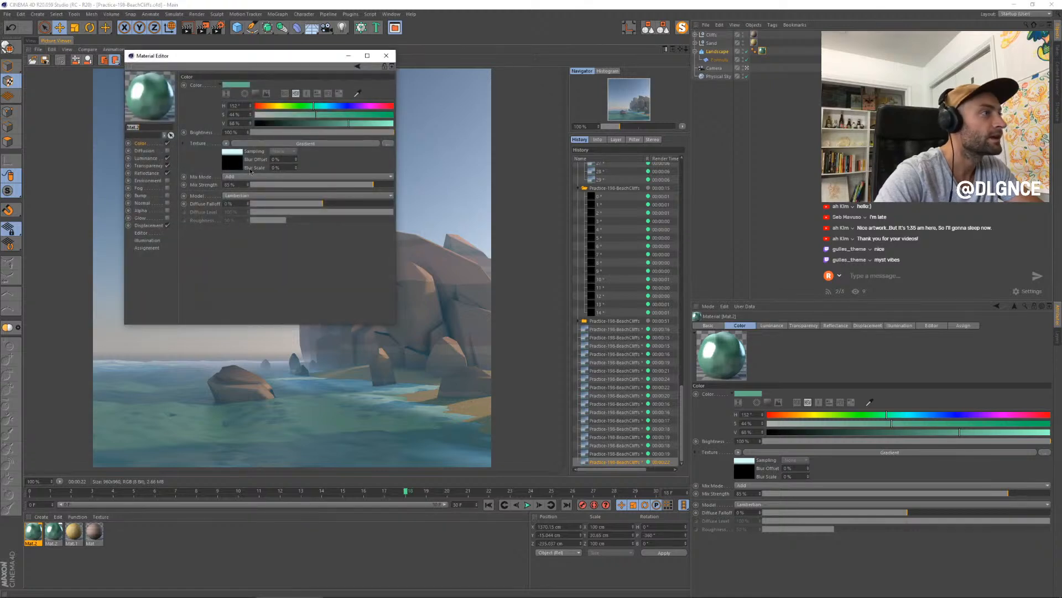
click(146, 173)
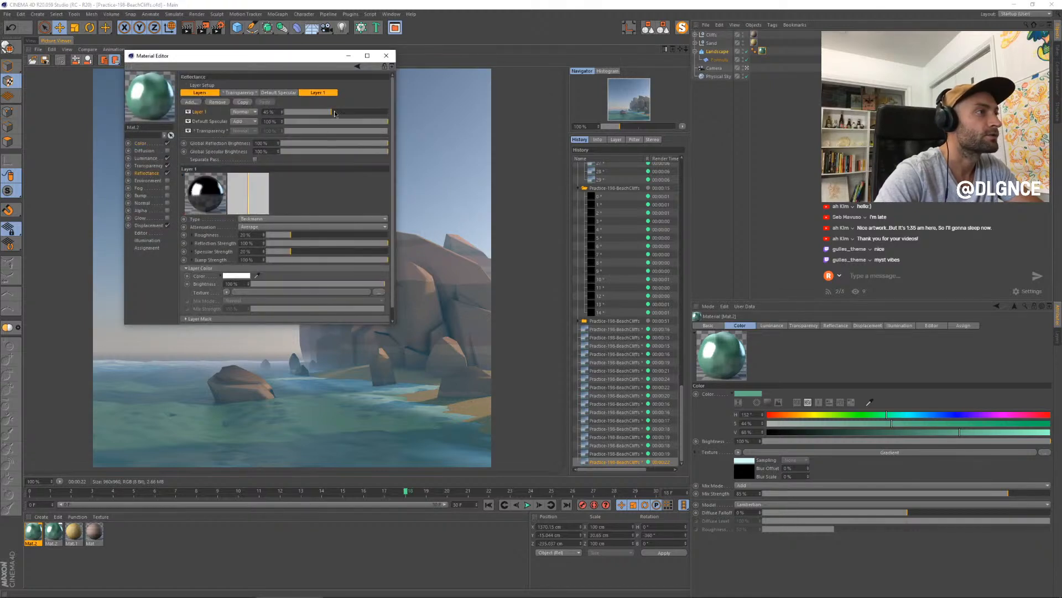
drag(336, 115, 337, 114)
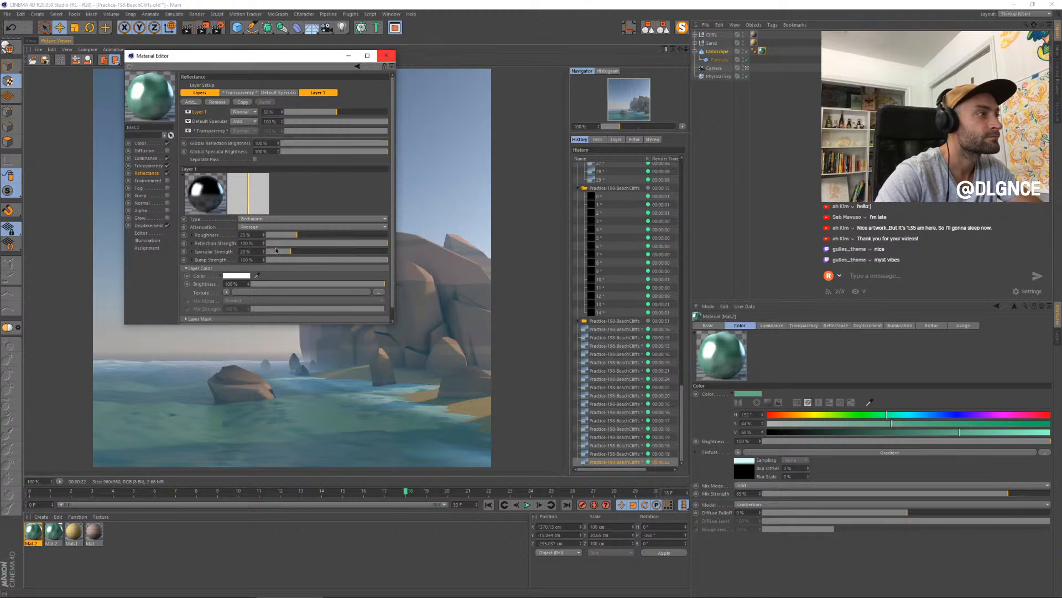
- Tint the reflectance layer color a pale cyan with 14% saturation and close the material editor
click(234, 275)
click(242, 273)
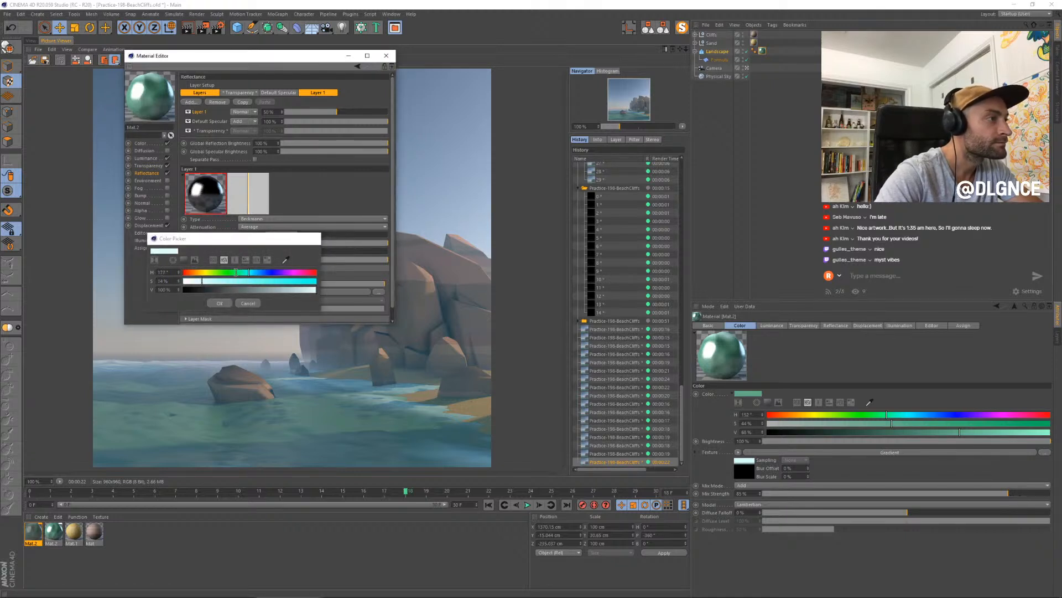
click(216, 303)
click(385, 56)
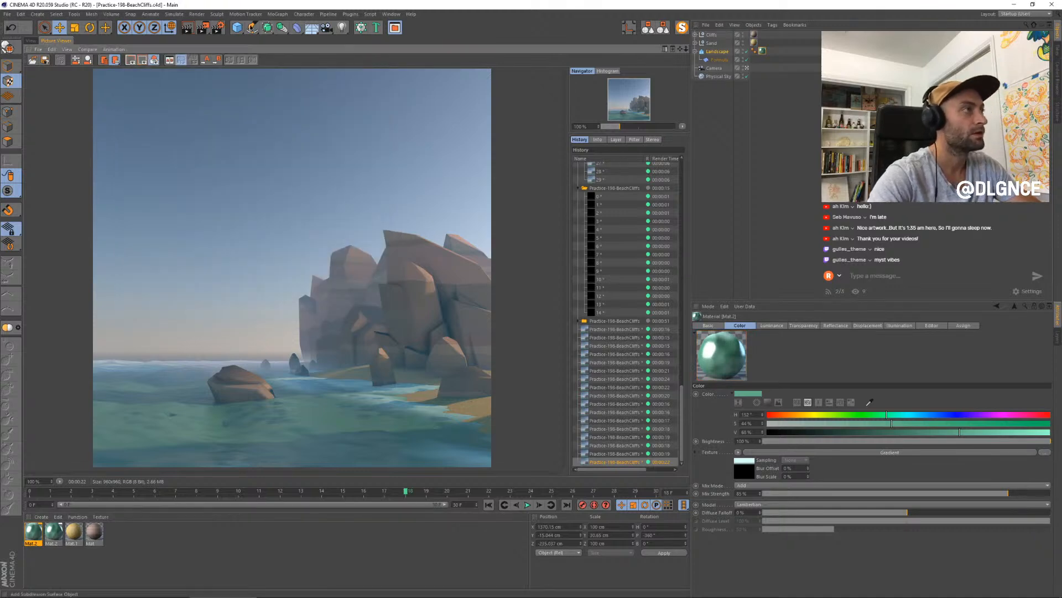
- Set the output frame range to All Frames and start rendering the animation without saving to a file
click(219, 27)
click(387, 143)
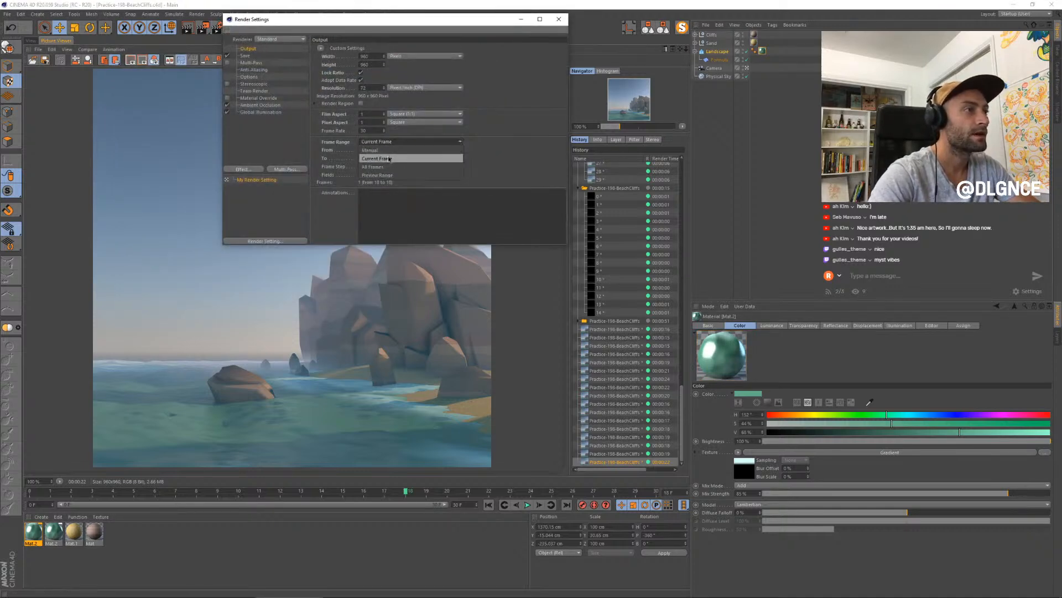
click(390, 157)
click(553, 20)
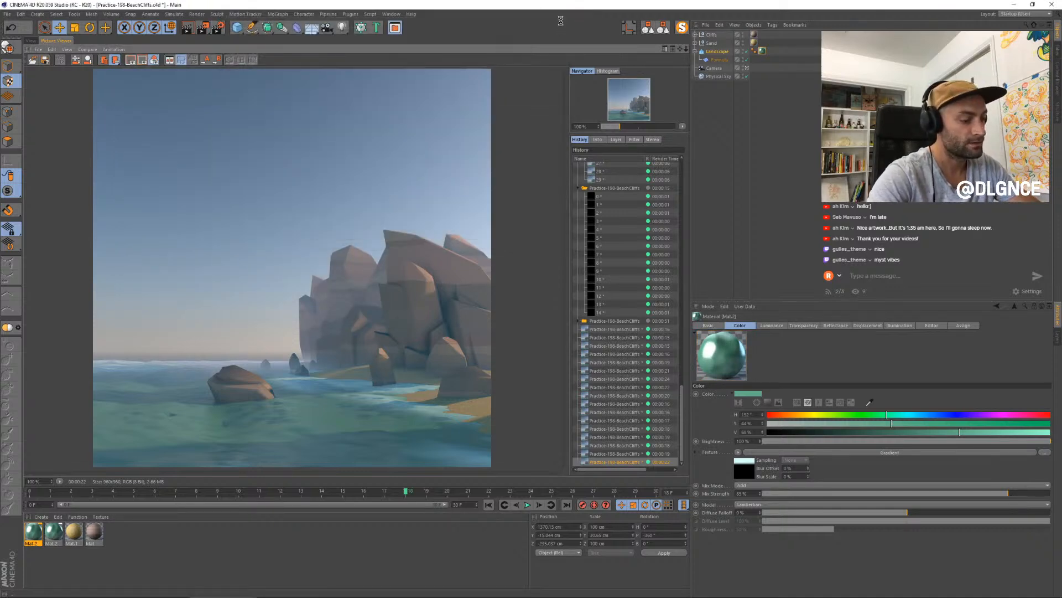
key(shift+r)
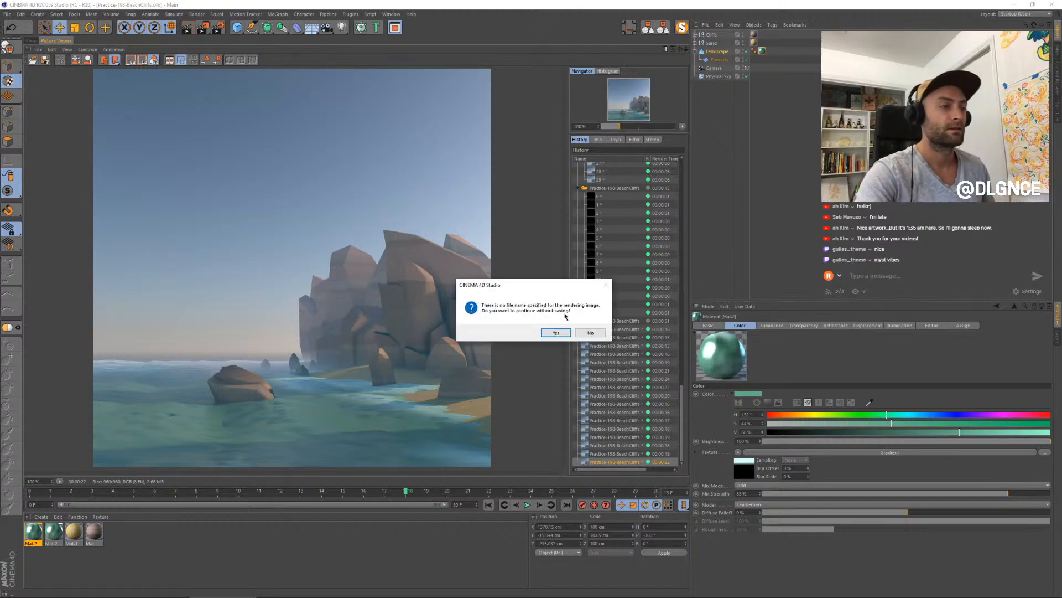
click(556, 332)
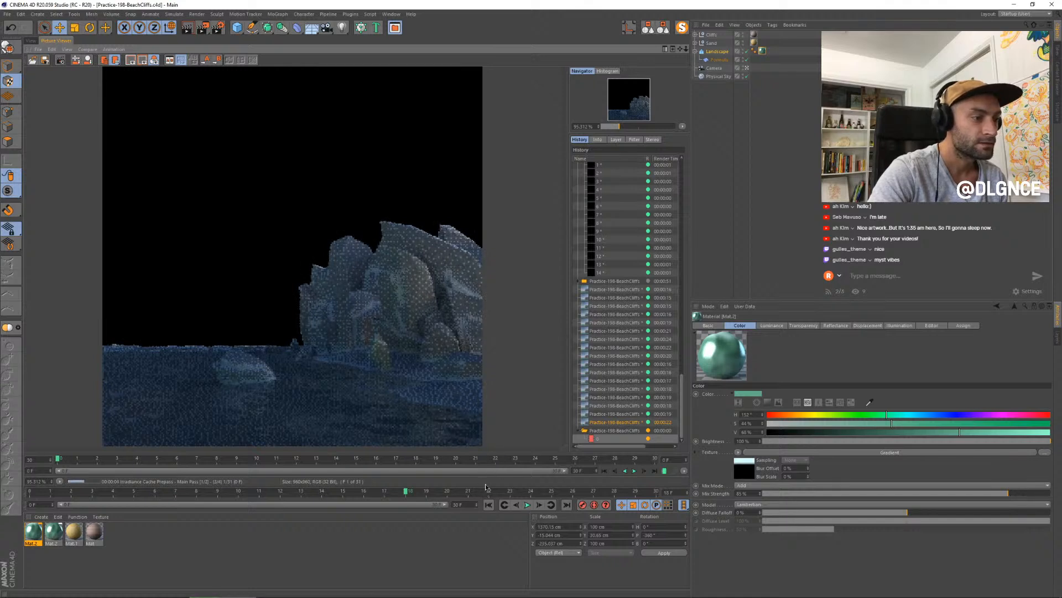
- Enlarge the render viewer's area and check the output frame range in the render settings
drag(486, 488, 489, 522)
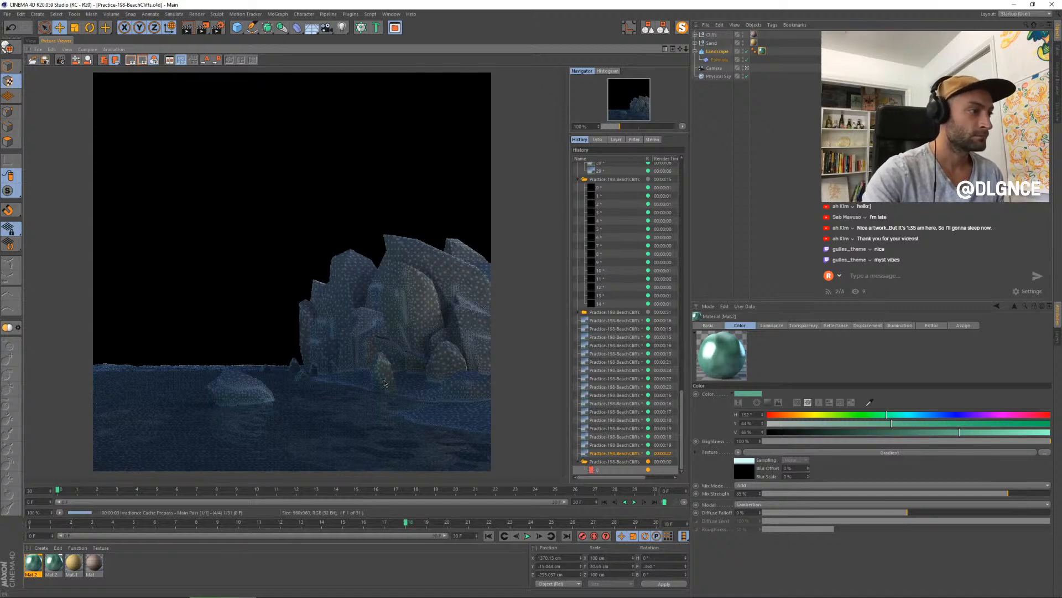
click(218, 27)
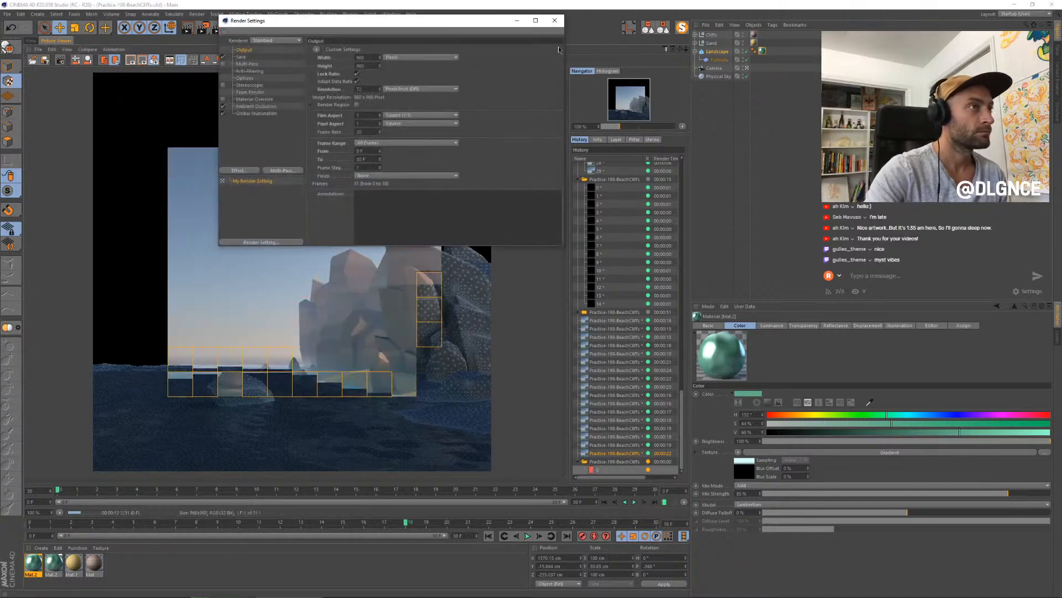
click(555, 21)
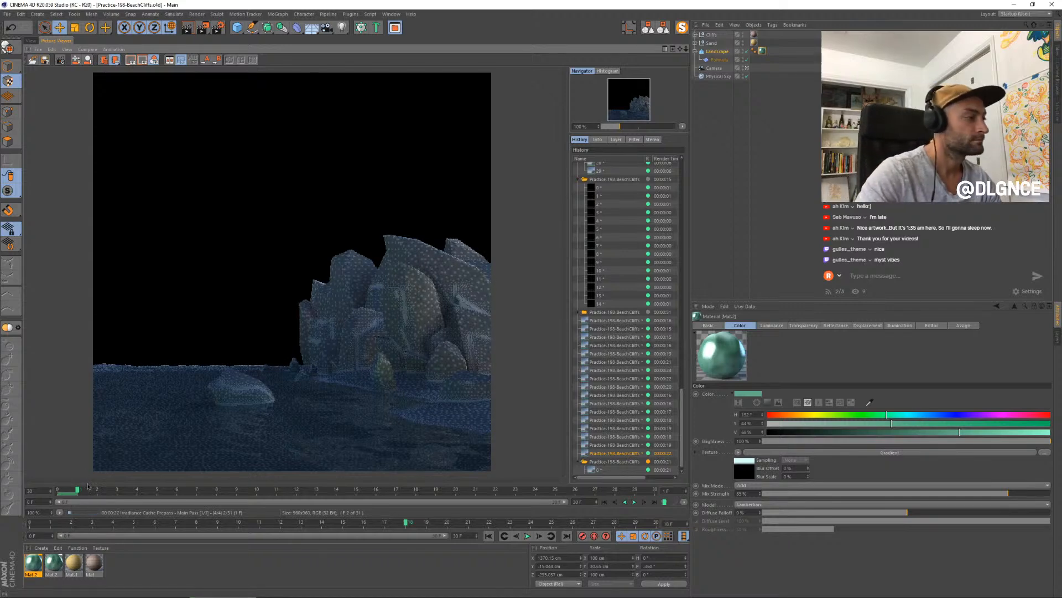
- Play back and inspect the first finished animation frames, 0 and 1, while the sequence renders
drag(72, 492, 56, 492)
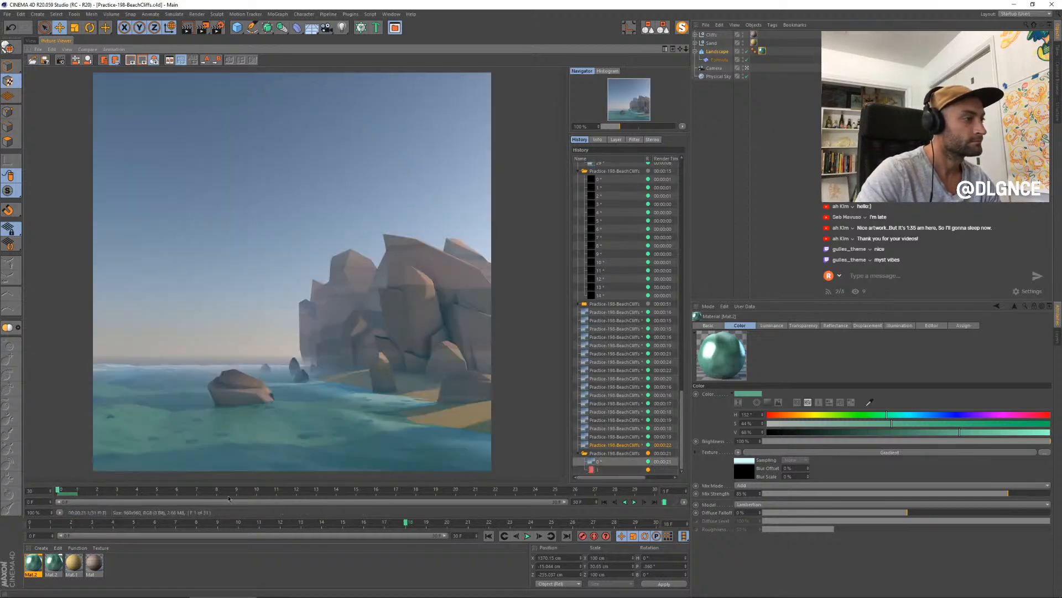
click(635, 502)
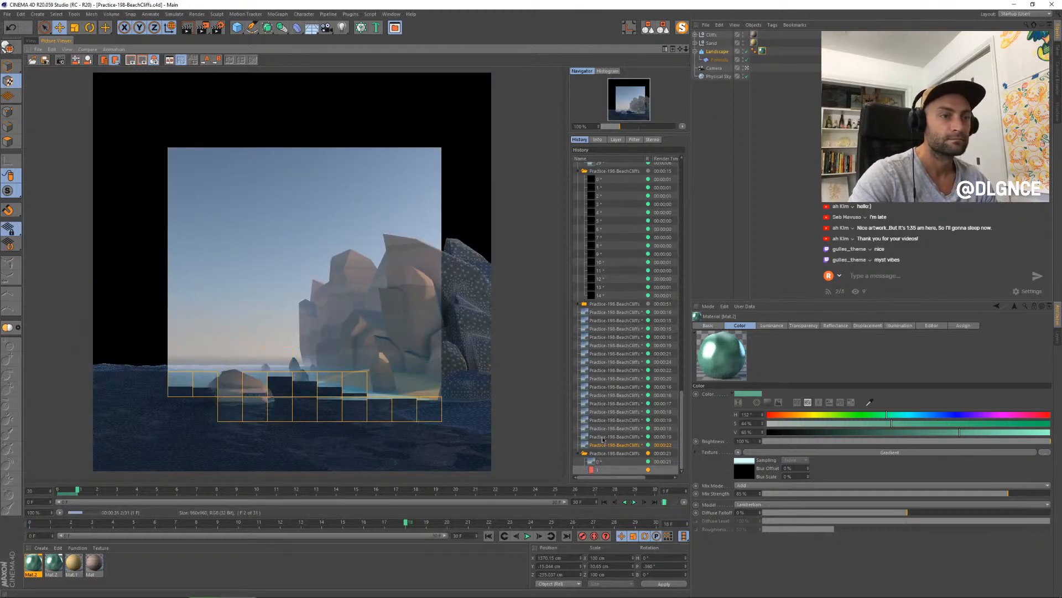
click(635, 502)
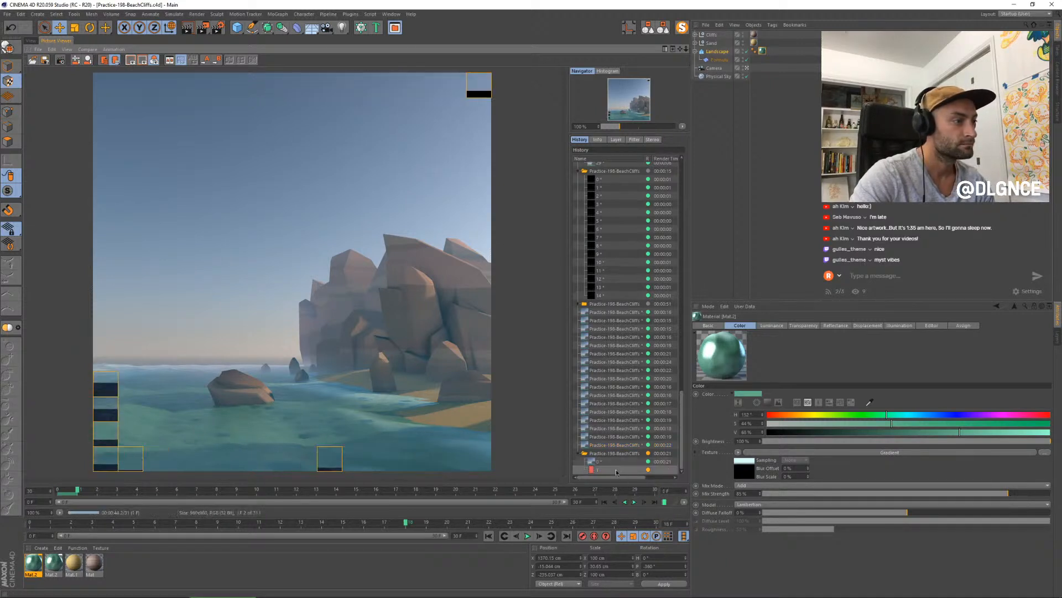
click(634, 502)
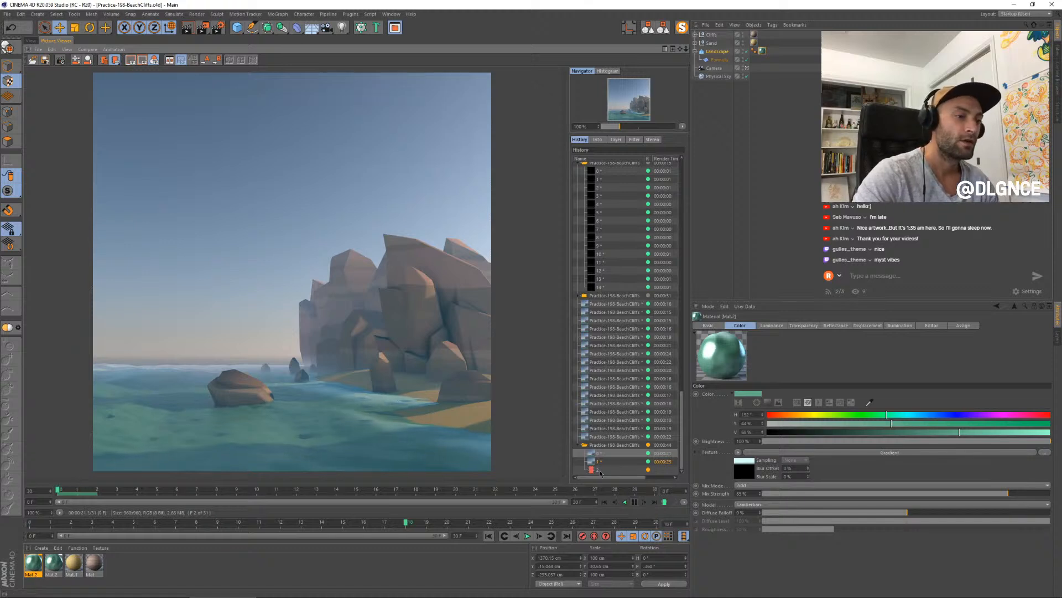
scroll(313, 392, up, 1)
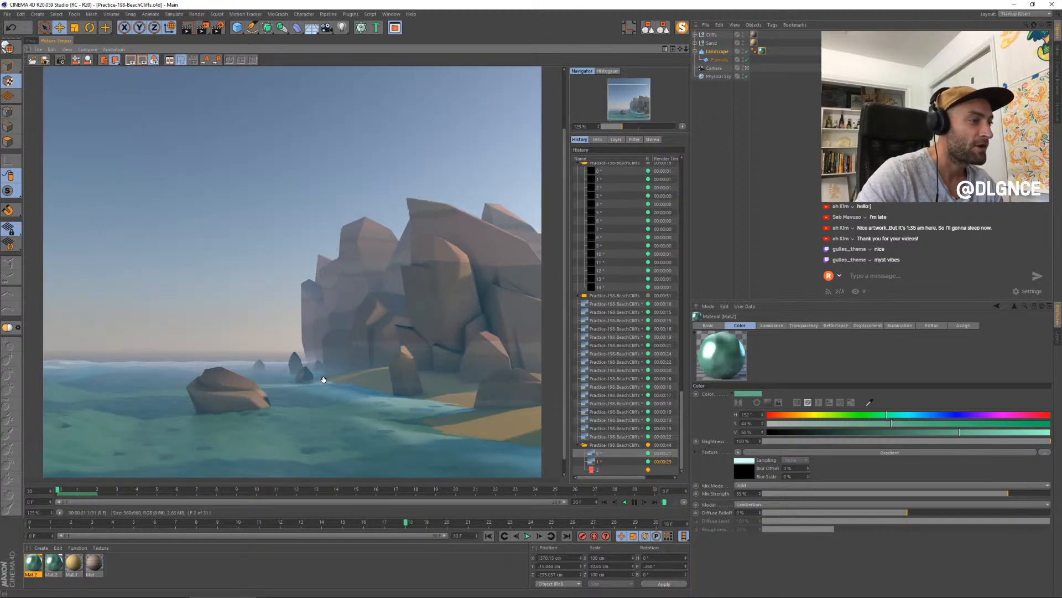
scroll(323, 380, down, 1)
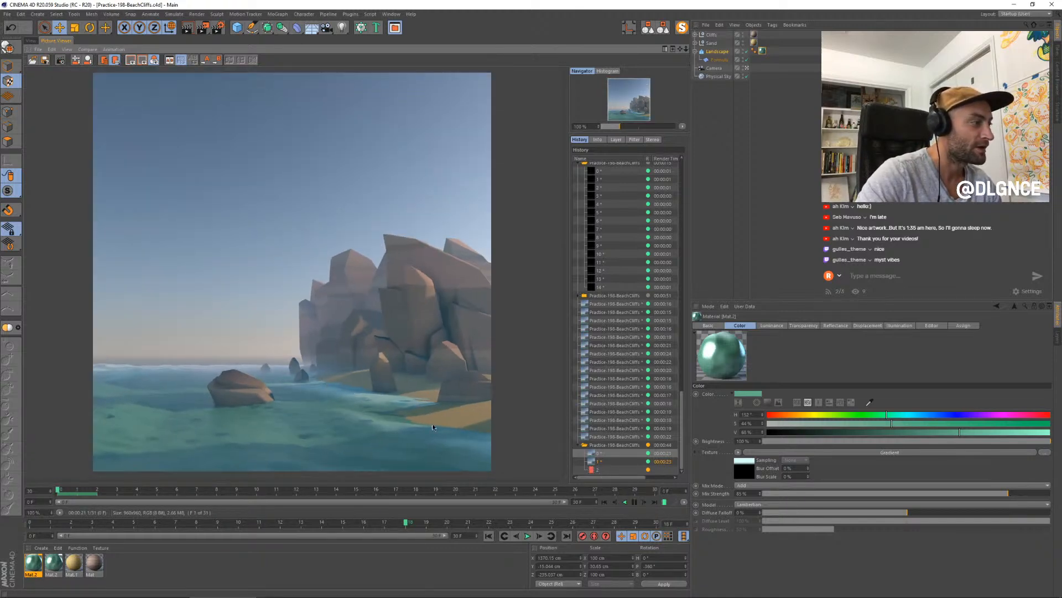
click(632, 501)
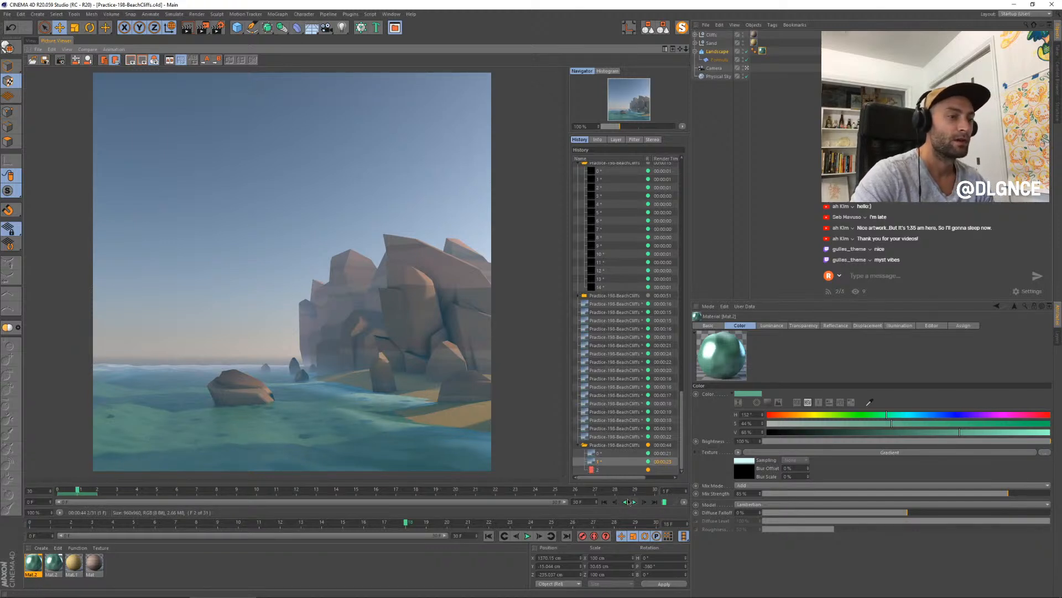